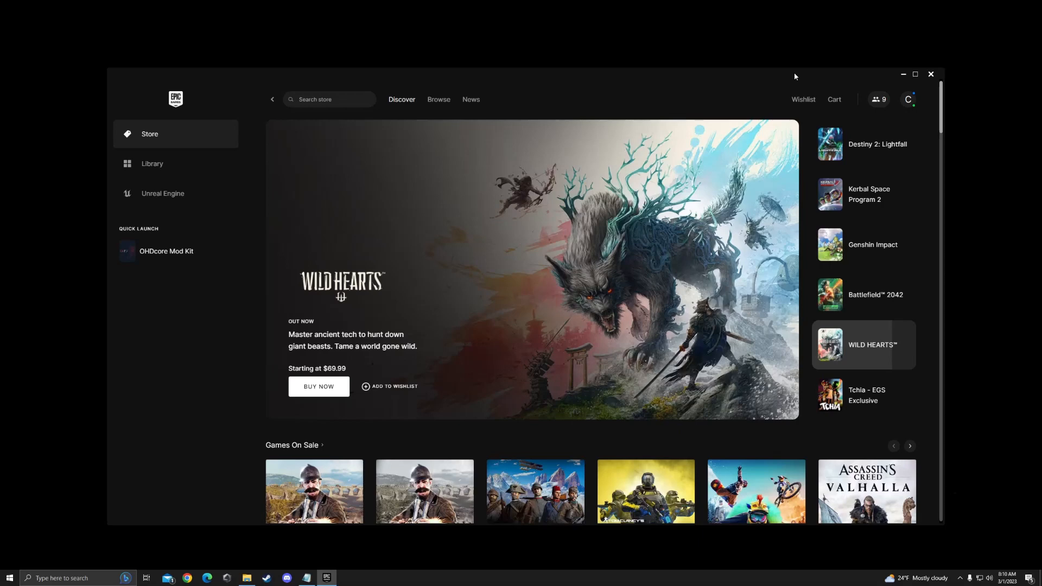
{"action": "left_click_drag", "start_coordinate": [459, 99], "coordinate": [464, 91]}
{"action": "mouse_move", "coordinate": [212, 251]}
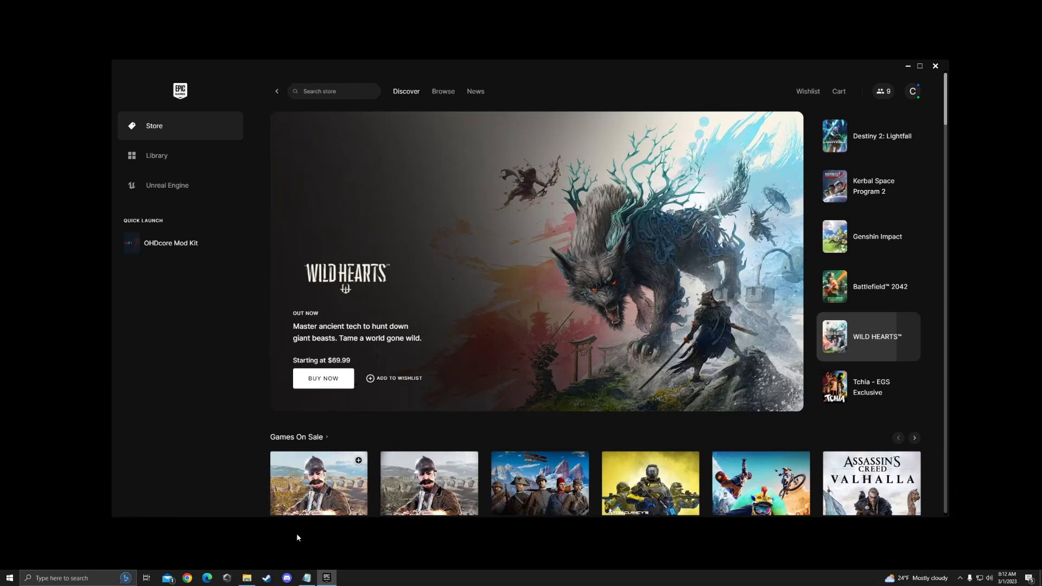
In the TEST MOD folder, examine the Modded_Gun source and textures and the contents of OHD Assets.
{"action": "left_click", "coordinate": [248, 579]}
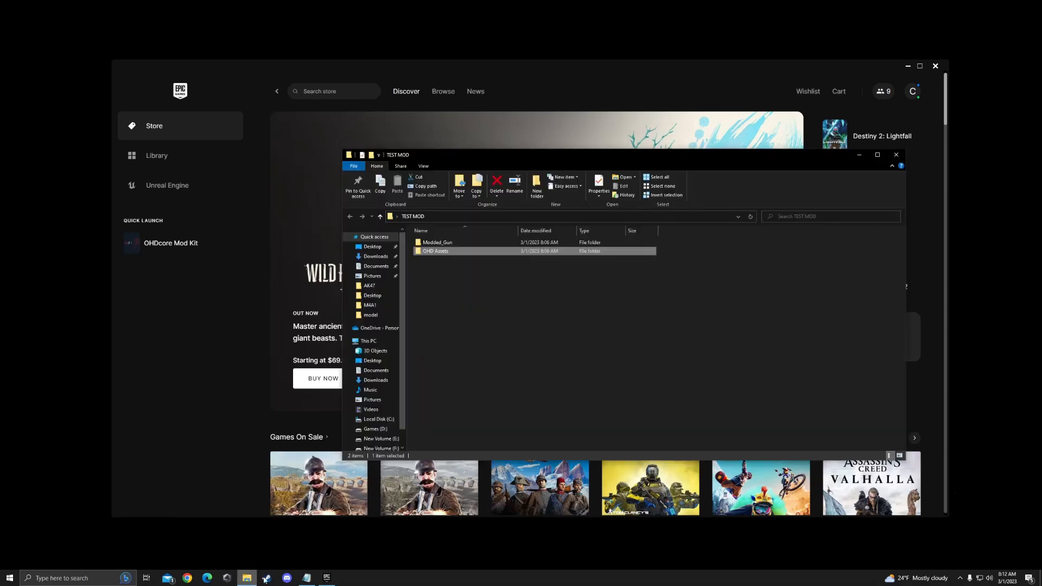
{"action": "left_click_drag", "start_coordinate": [529, 159], "coordinate": [631, 141]}
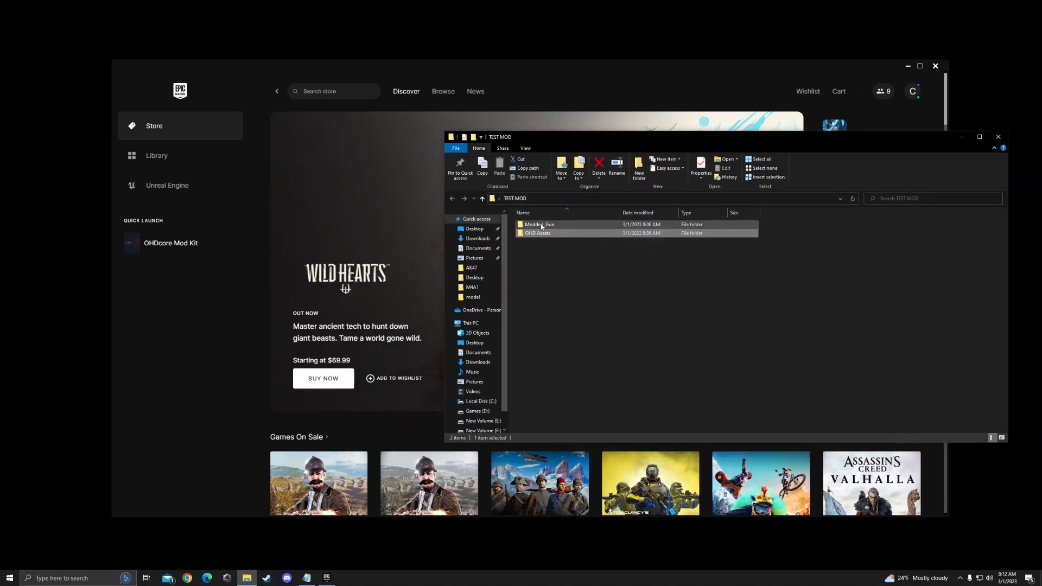
{"action": "left_click_drag", "start_coordinate": [691, 138], "coordinate": [699, 158]}
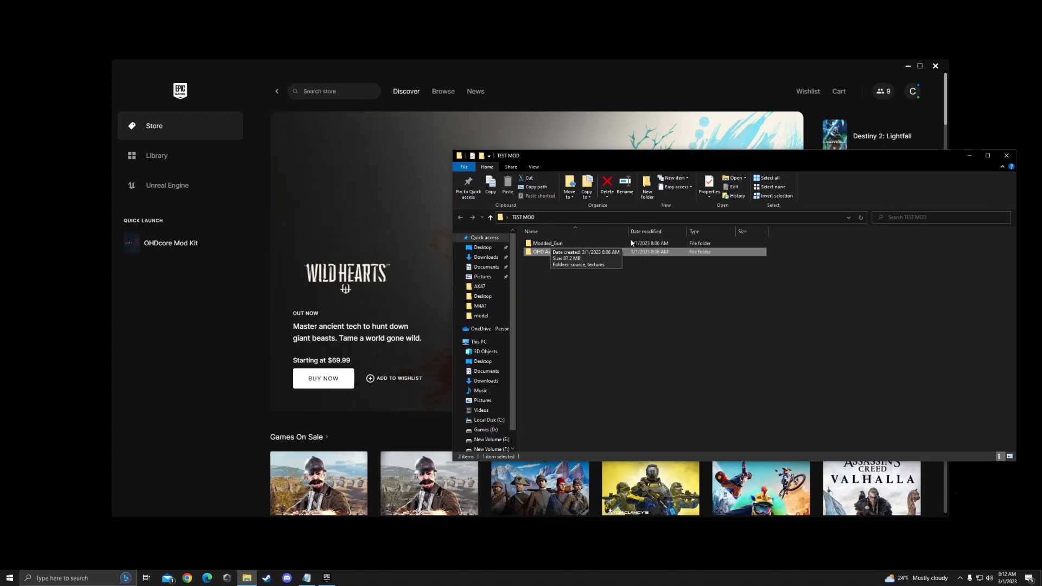
{"action": "double_click", "coordinate": [553, 244]}
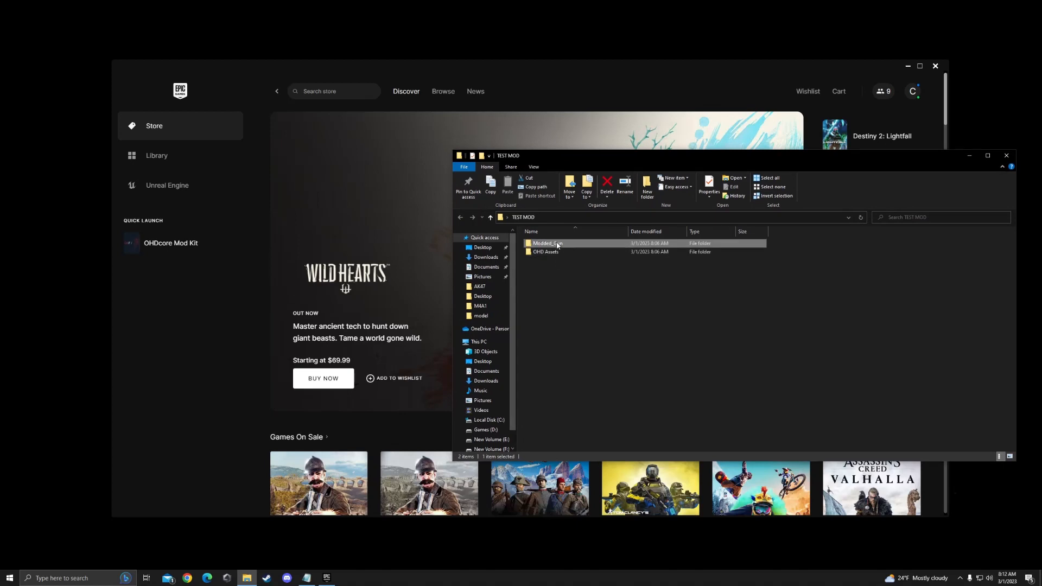
{"action": "double_click", "coordinate": [545, 244]}
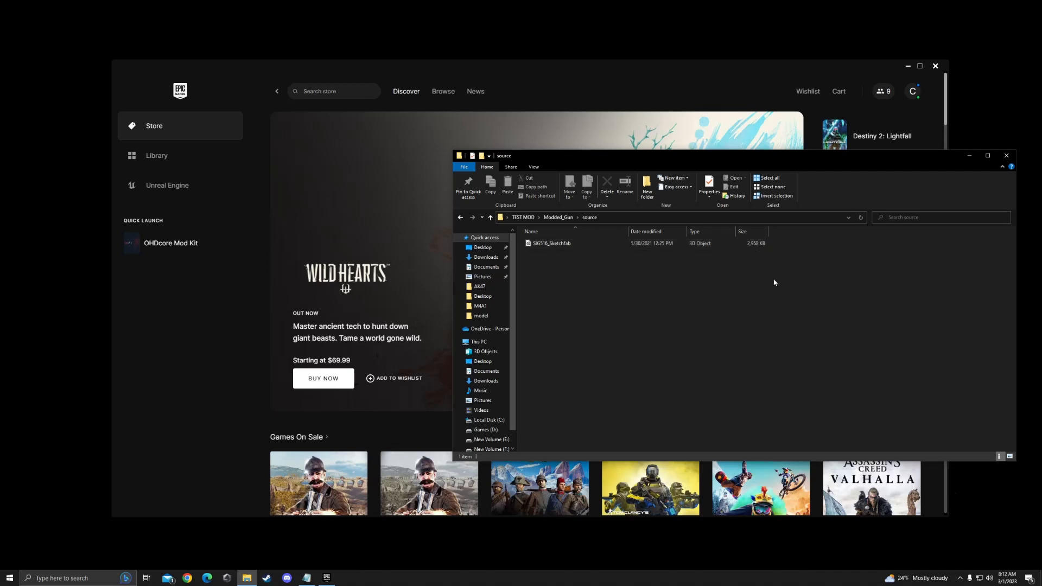
{"action": "key", "text": "alt+Left"}
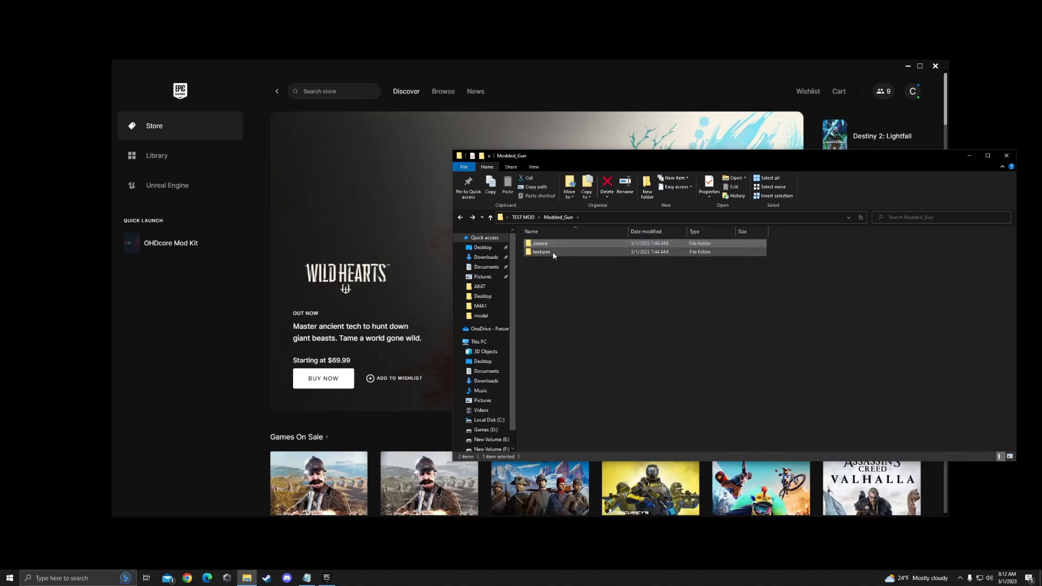
{"action": "double_click", "coordinate": [552, 253]}
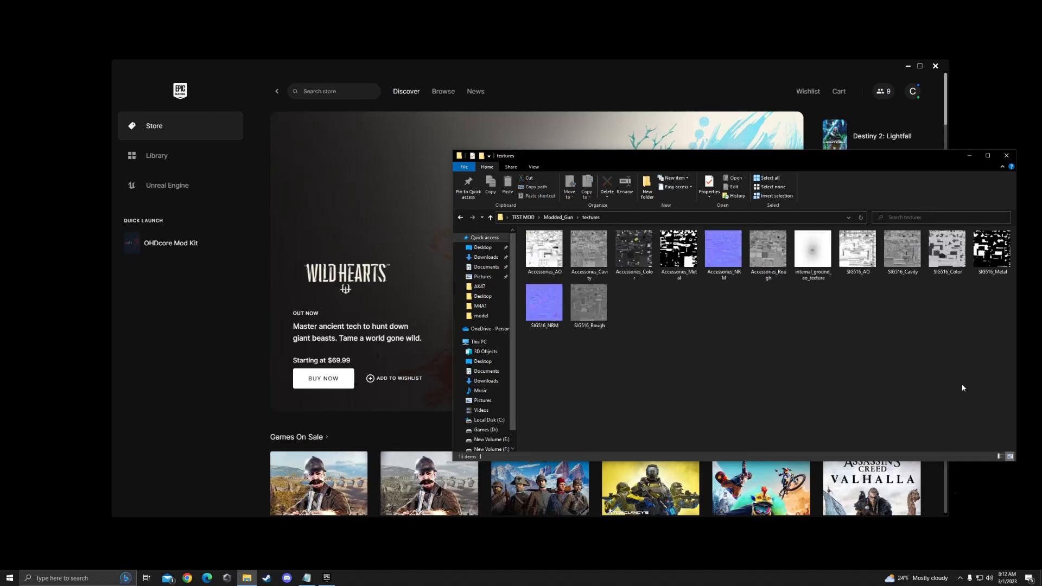
{"action": "left_click_drag", "start_coordinate": [961, 384], "coordinate": [767, 340]}
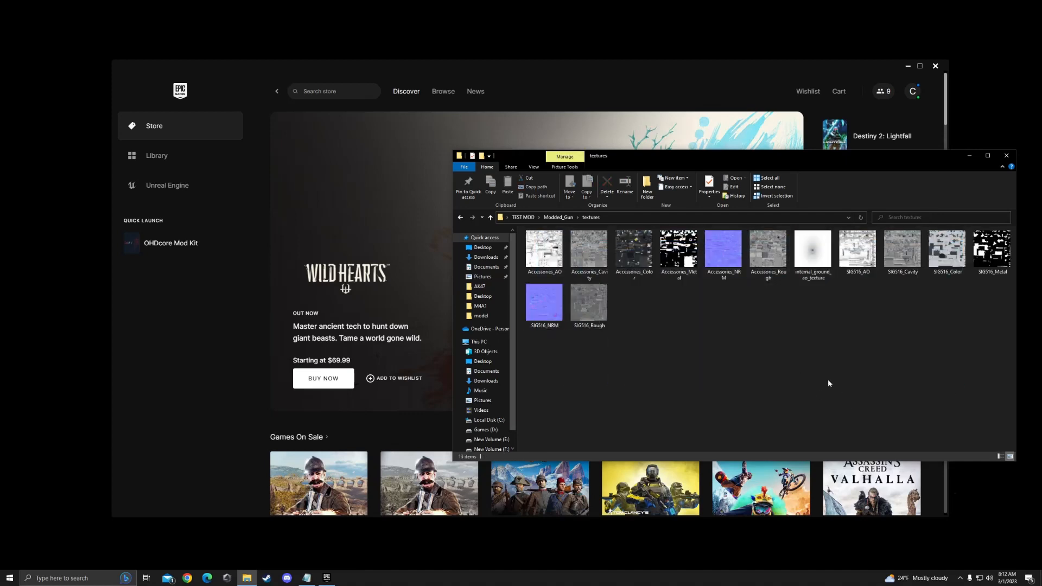
{"action": "key", "text": "alt+Left"}
{"action": "key", "text": "alt+Left"}
{"action": "double_click", "coordinate": [562, 250]}
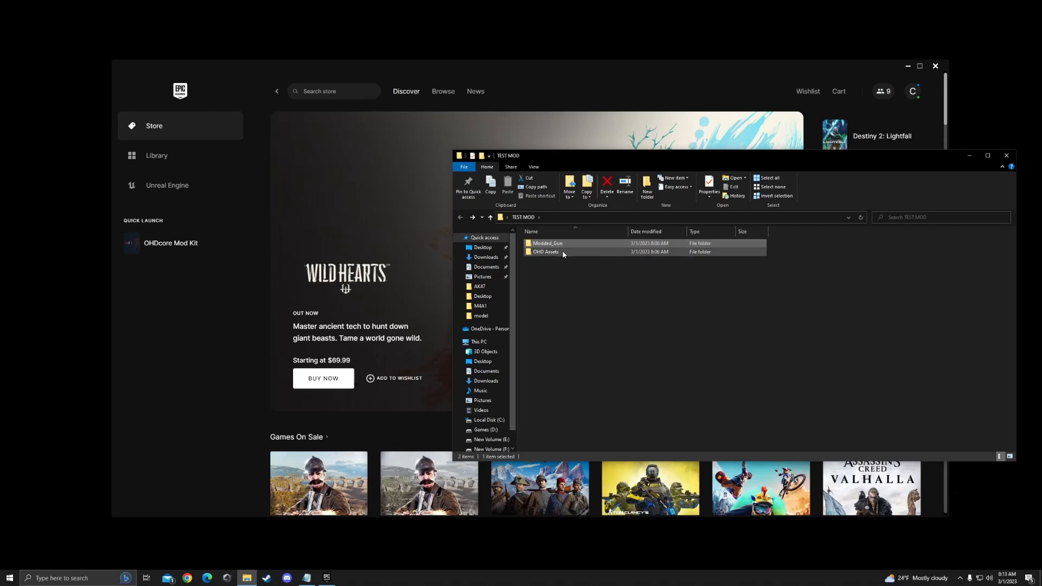
{"action": "key", "text": "alt+Left"}
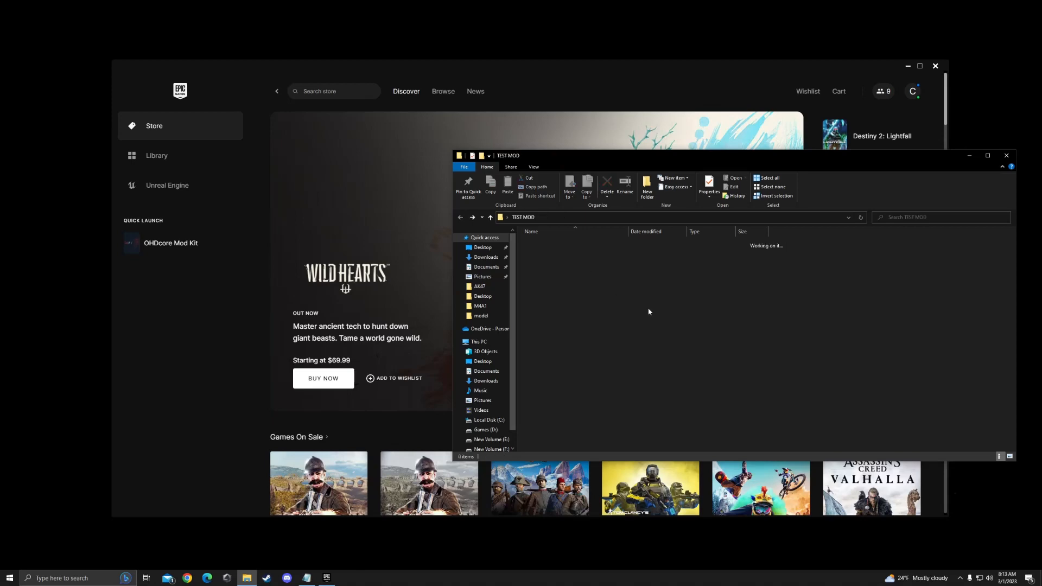
Launch the OHDcore Mod Kit and create a new mod plugin named TestGUN.
{"action": "mouse_move", "coordinate": [220, 246]}
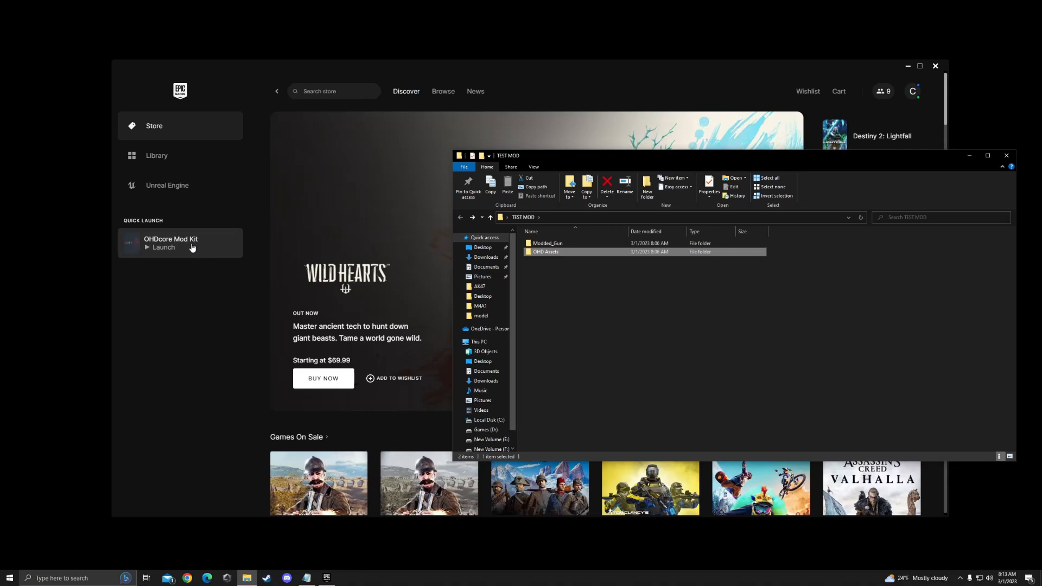
{"action": "left_click", "coordinate": [192, 247]}
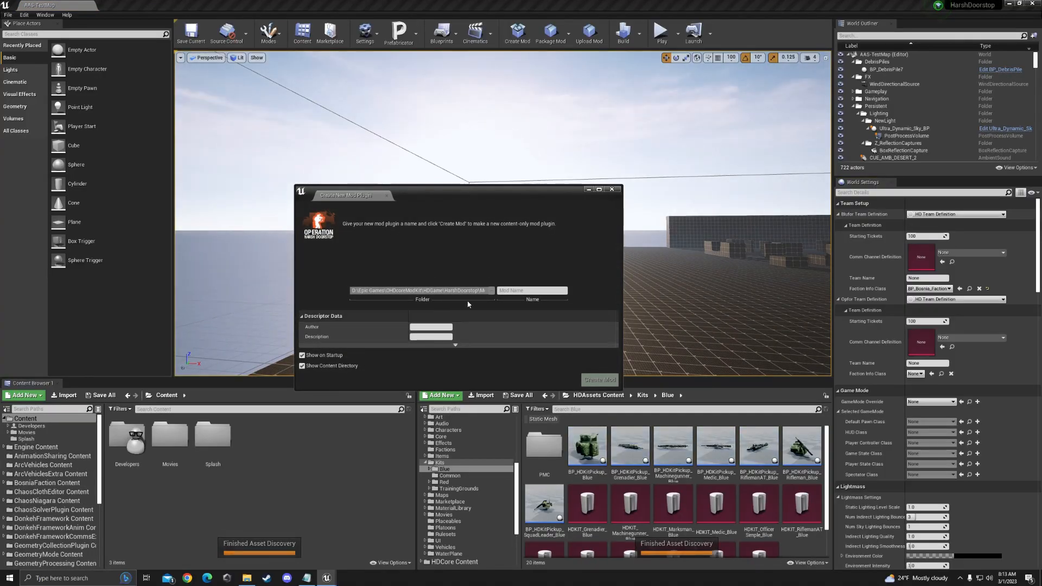
{"action": "left_click_drag", "start_coordinate": [467, 290], "coordinate": [502, 291]}
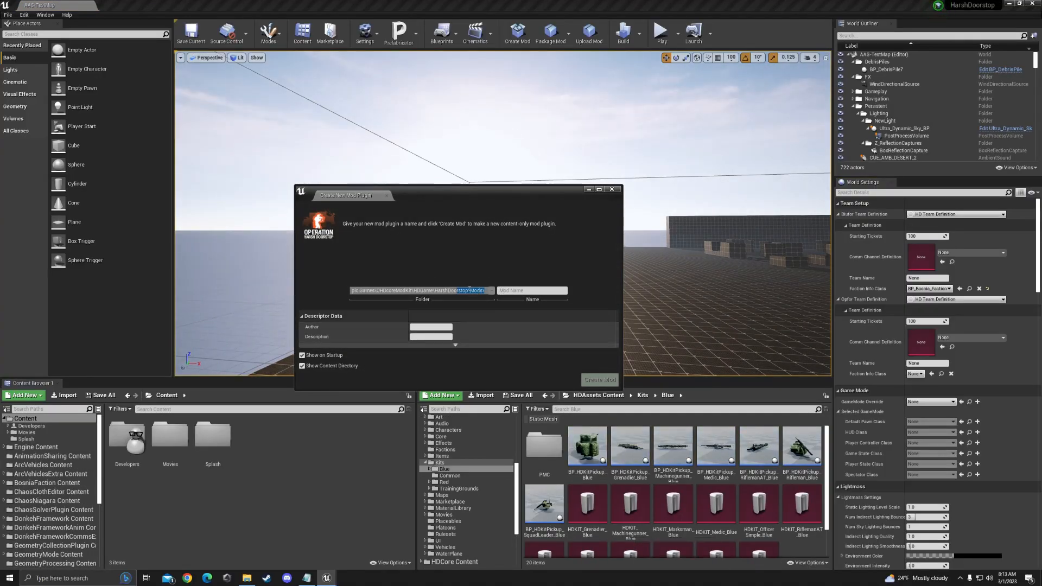
{"action": "left_click", "coordinate": [530, 291]}
{"action": "type", "text": "TestGUN"}
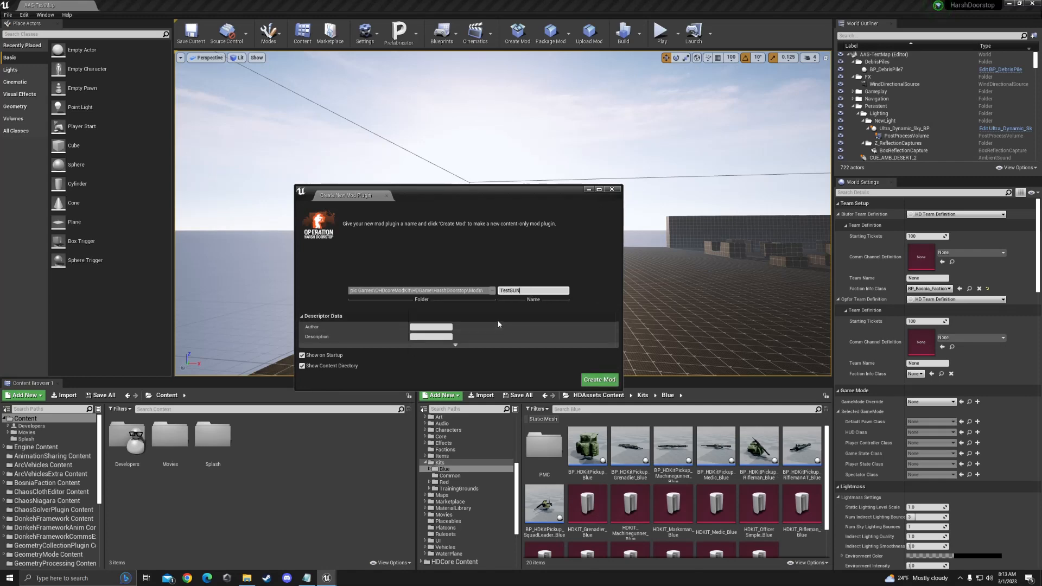
{"action": "left_click", "coordinate": [607, 380]}
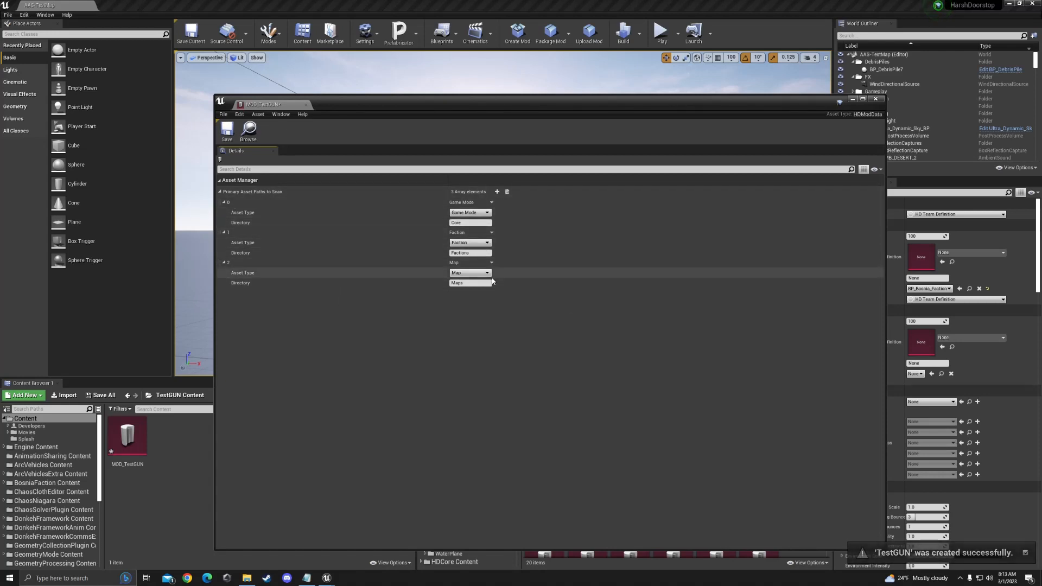
Save the new mod's MOD_TestGUN data asset and locate it in the TestGUN Content folder.
{"action": "left_click", "coordinate": [227, 130]}
{"action": "left_click", "coordinate": [875, 98]}
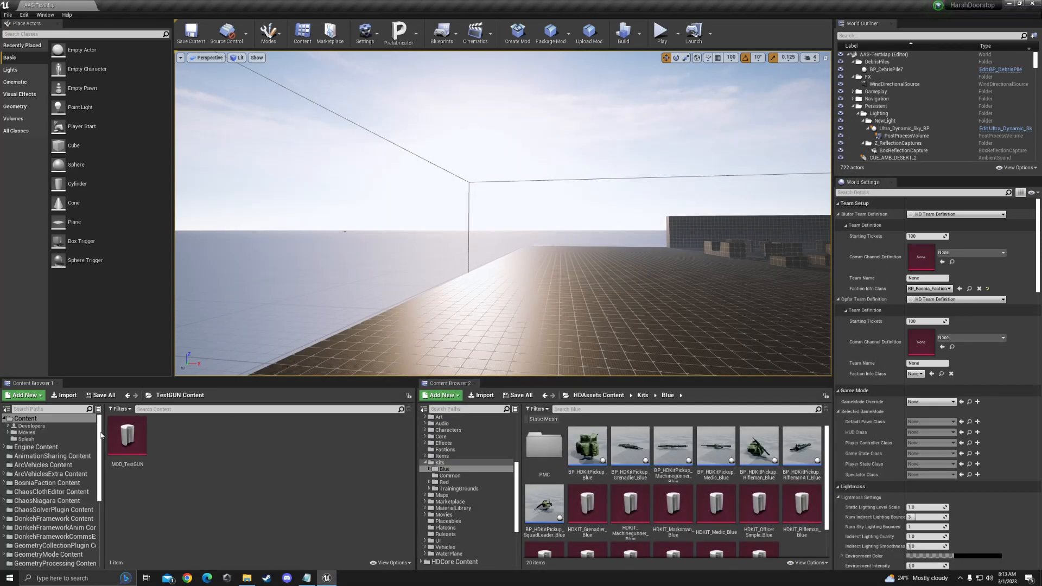
{"action": "scroll", "coordinate": [65, 516], "scroll_direction": "down", "scroll_amount": 5}
{"action": "left_click", "coordinate": [70, 556]}
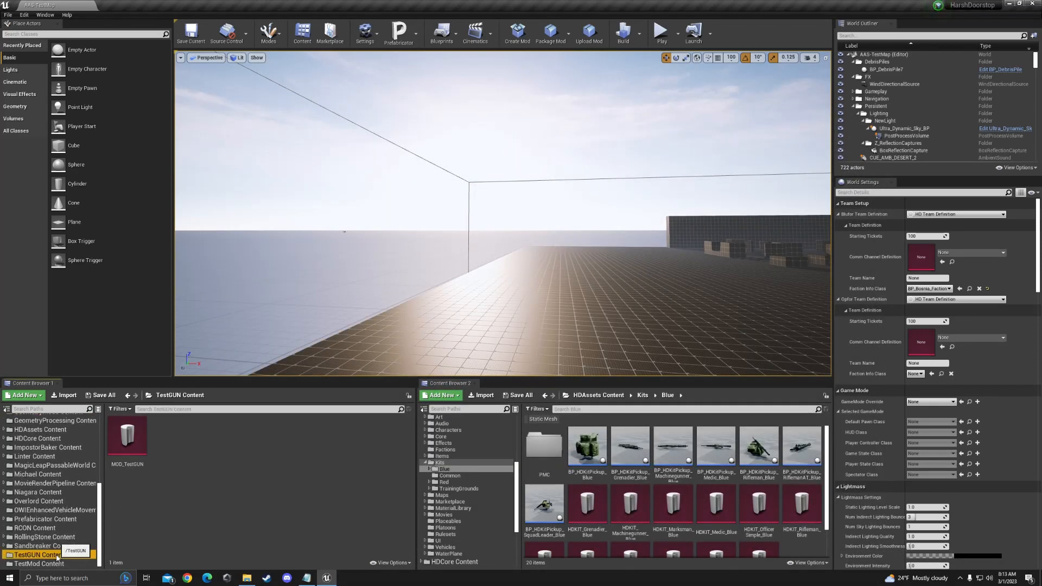
{"action": "left_click", "coordinate": [136, 444]}
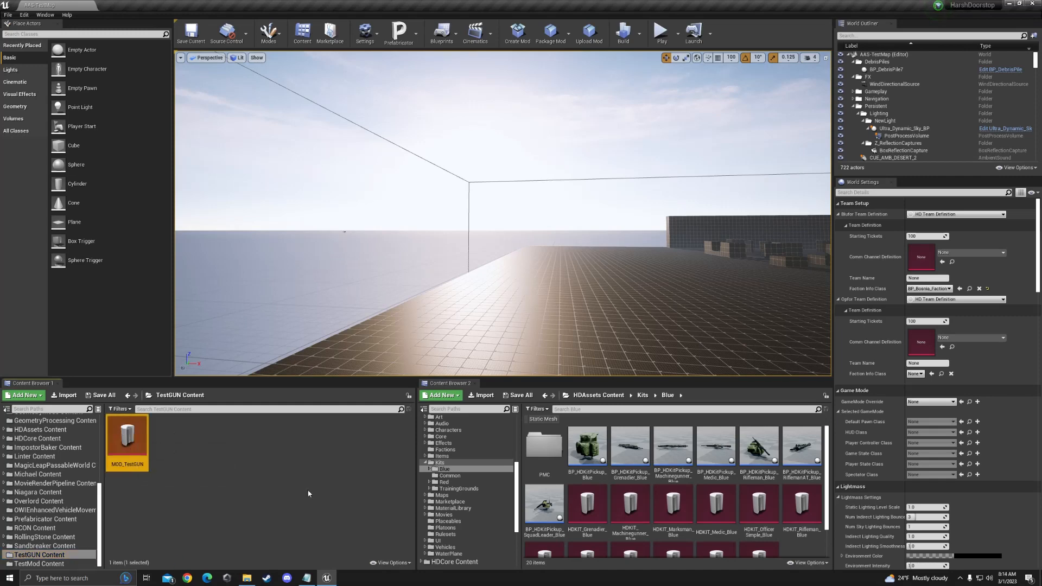
Create a folder named Faction inside TestGUN Content.
{"action": "left_click", "coordinate": [237, 471]}
{"action": "right_click", "coordinate": [206, 443]}
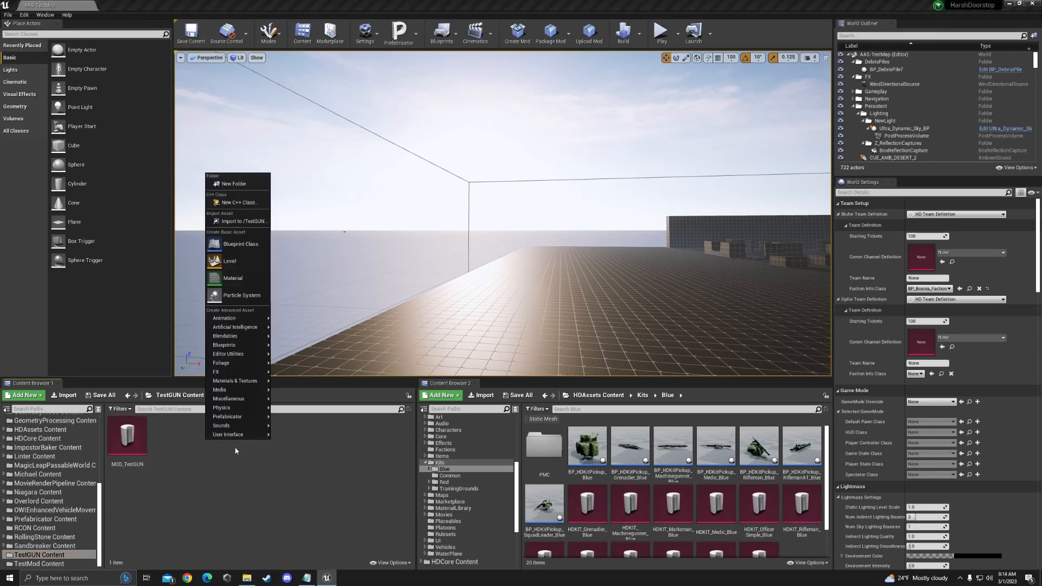
{"action": "left_click", "coordinate": [234, 184]}
{"action": "type", "text": "Fadt"}
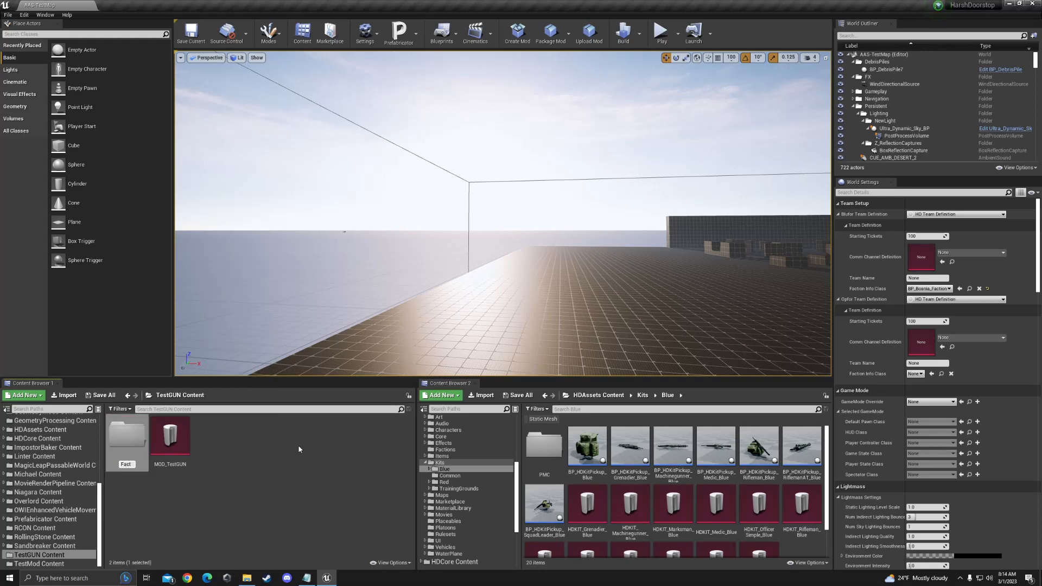
{"action": "type", "text": "ion"}
{"action": "key", "text": "Return"}
Add two more folders named Kits and Items to TestGUN Content.
{"action": "right_click", "coordinate": [293, 447]}
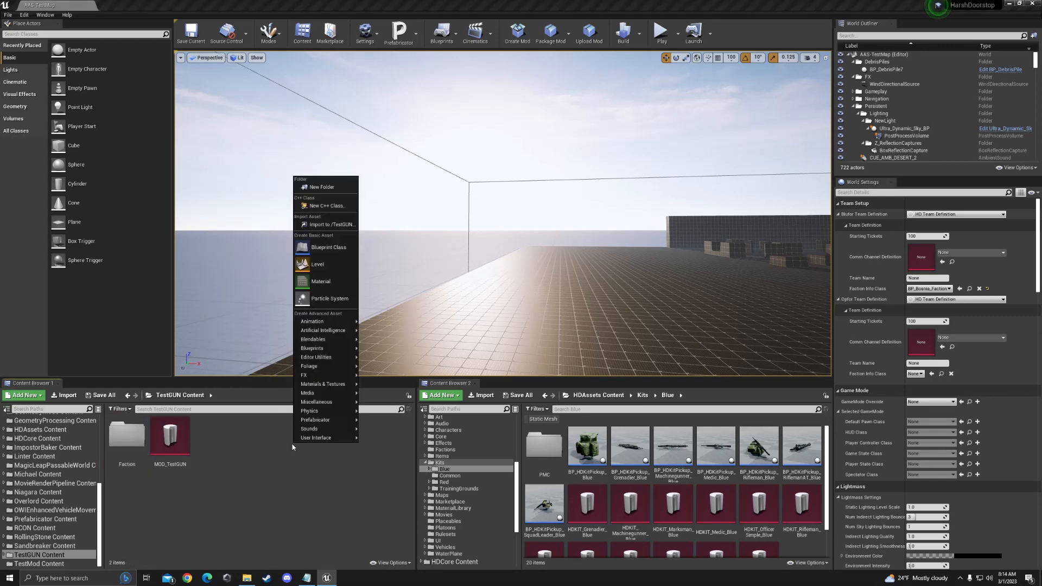
{"action": "left_click", "coordinate": [346, 184]}
{"action": "type", "text": "Kits"}
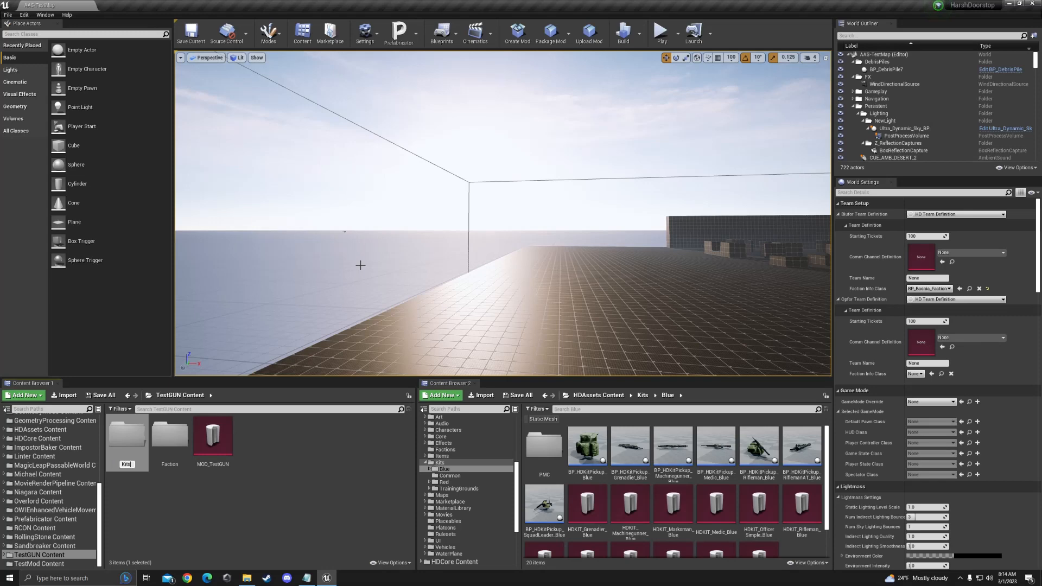
{"action": "key", "text": "Return"}
{"action": "right_click", "coordinate": [298, 456]}
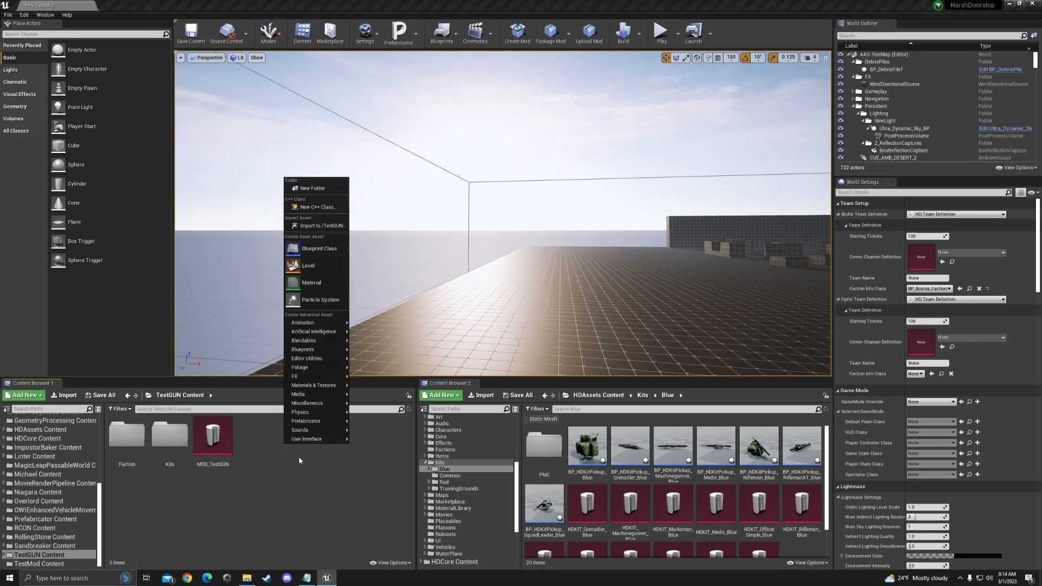
{"action": "left_click", "coordinate": [331, 190]}
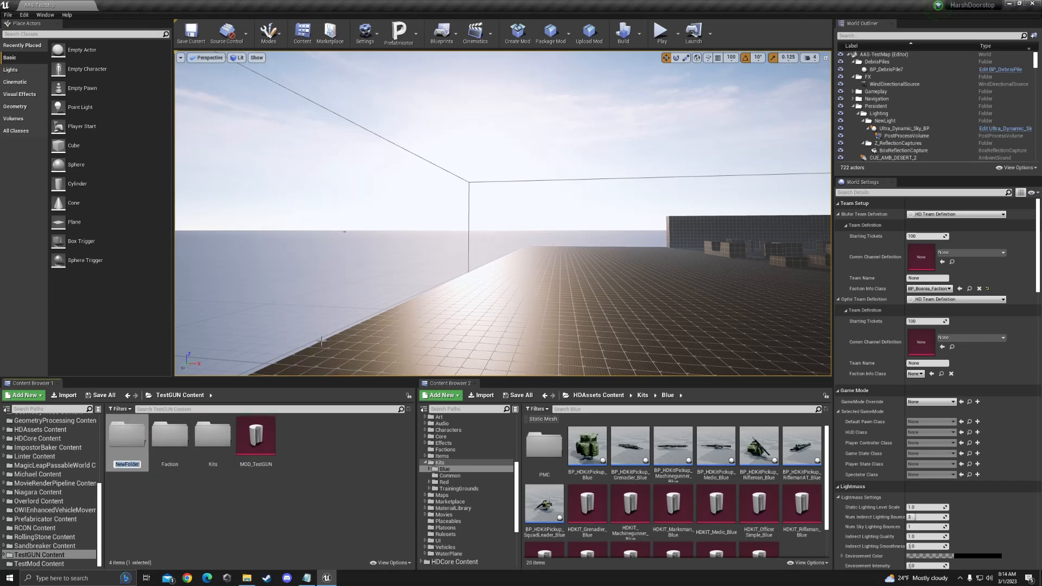
{"action": "type", "text": "Items"}
{"action": "key", "text": "Return"}
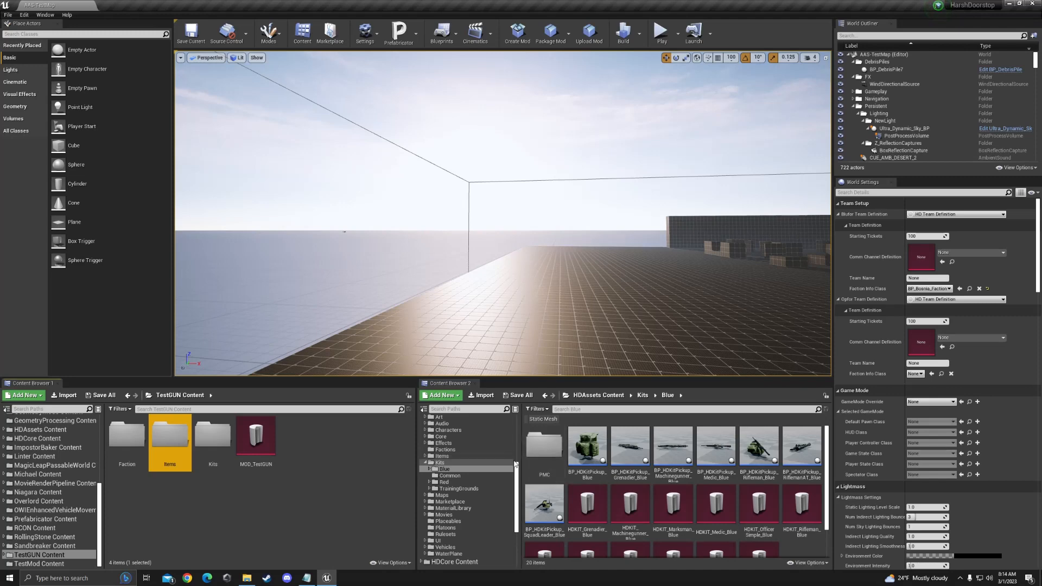
Copy BP_HDFactionInfo_PMC from the HDAssets Factions folder into the Faction folder of TestGUN.
{"action": "left_click_drag", "start_coordinate": [516, 467], "coordinate": [516, 463]}
{"action": "scroll", "coordinate": [450, 492], "scroll_direction": "up", "scroll_amount": 5}
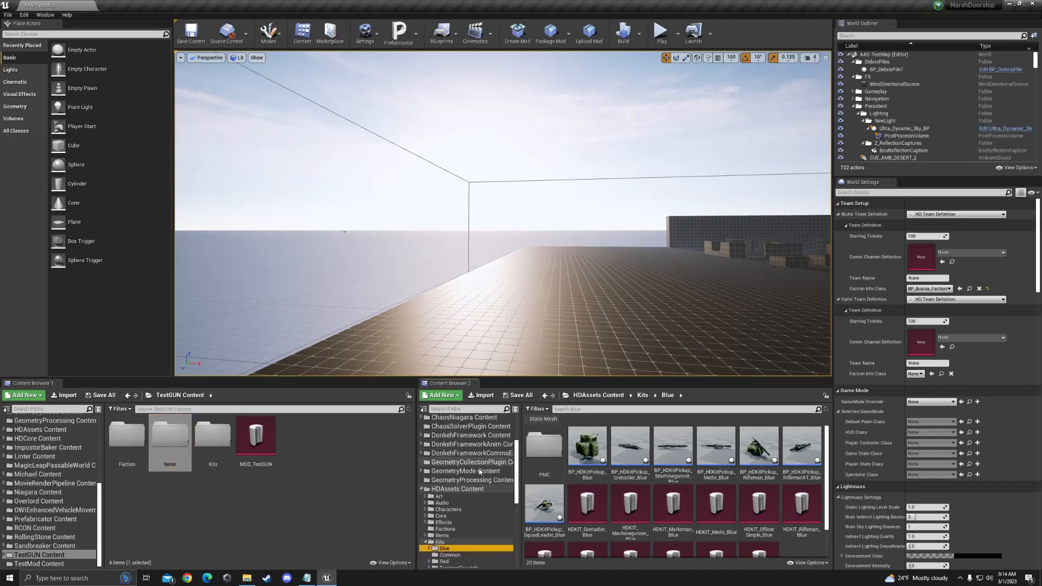
{"action": "left_click", "coordinate": [450, 490]}
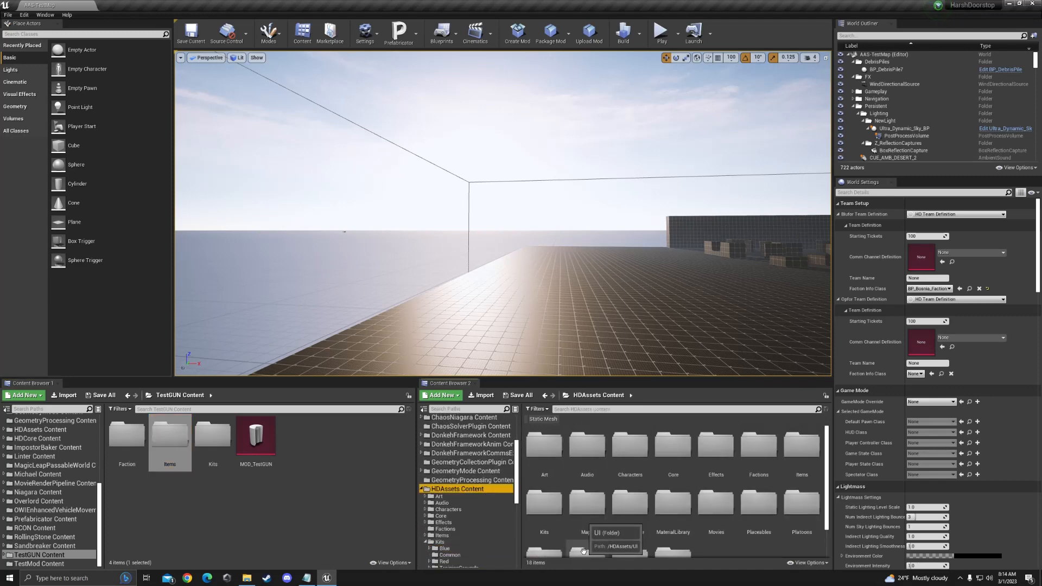
{"action": "left_click", "coordinate": [762, 453]}
{"action": "double_click", "coordinate": [762, 453]}
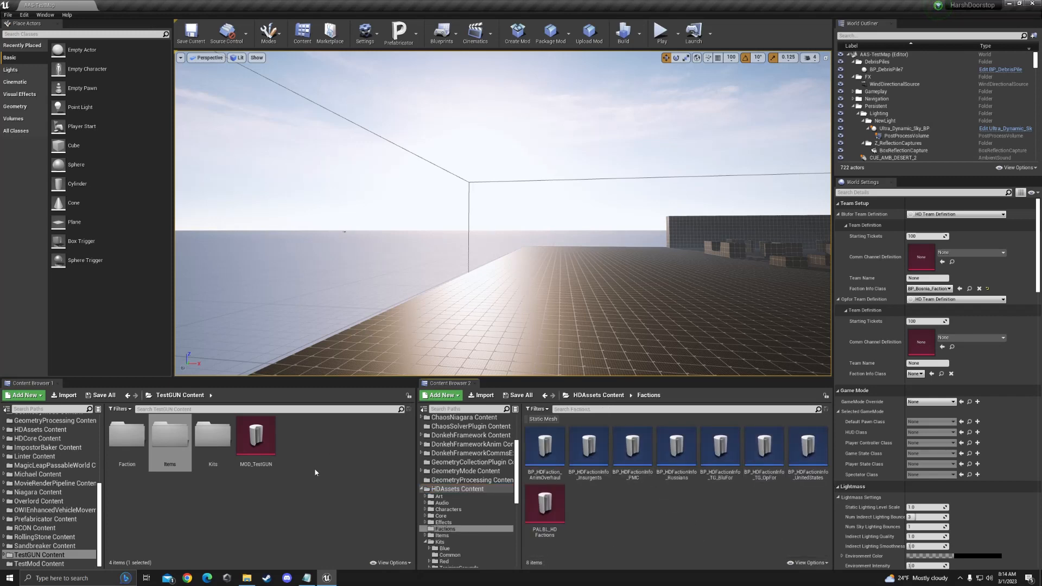
{"action": "left_click", "coordinate": [127, 437]}
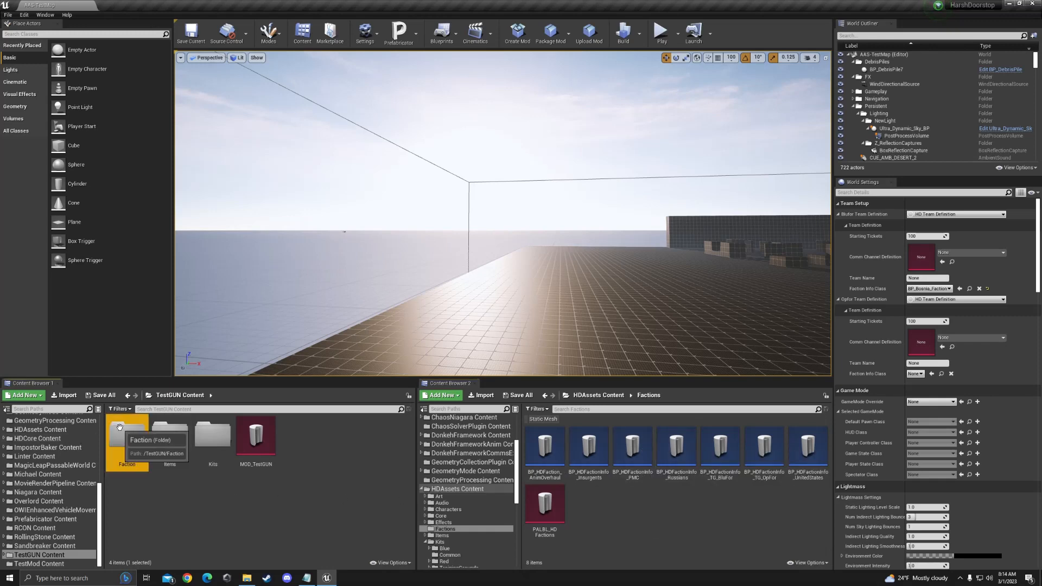
{"action": "double_click", "coordinate": [127, 437]}
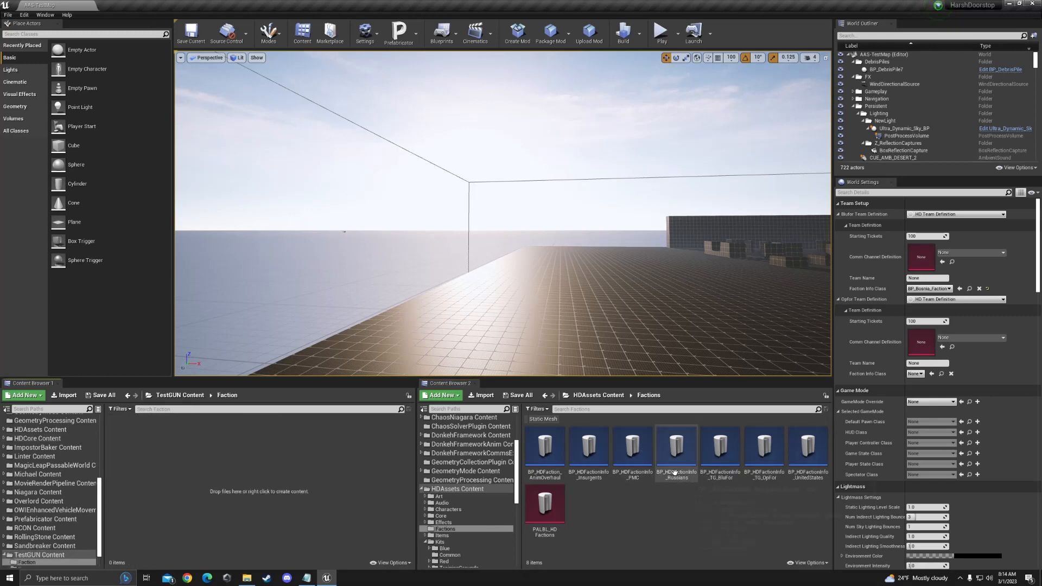
{"action": "left_click", "coordinate": [632, 448]}
{"action": "left_click", "coordinate": [252, 487]}
{"action": "key", "text": "ctrl+v"}
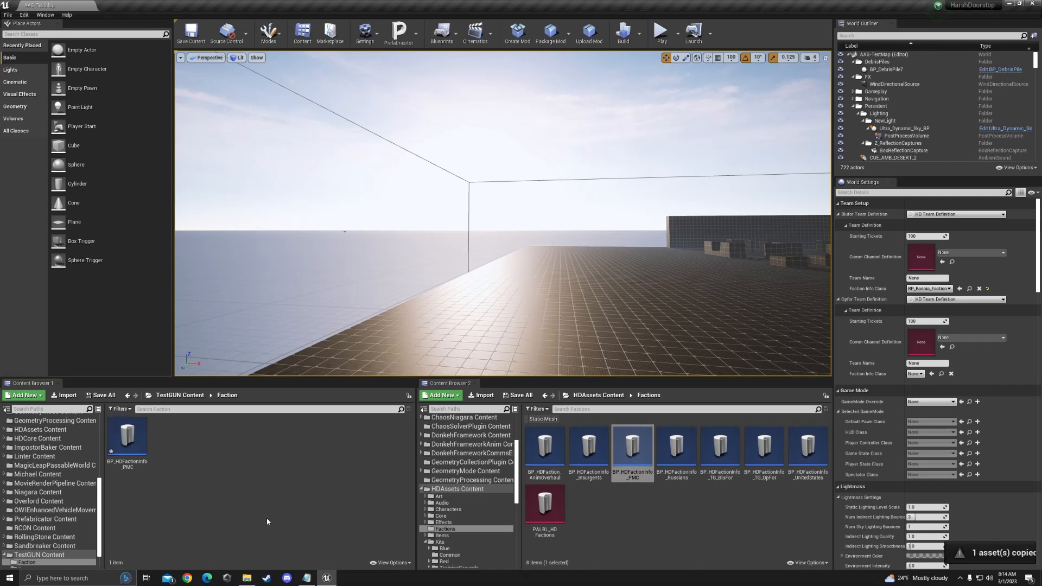
Rename the copied PMC faction blueprint to BP_Faction_TestGUN and open it for editing.
{"action": "right_click", "coordinate": [129, 438]}
{"action": "left_click", "coordinate": [158, 244]}
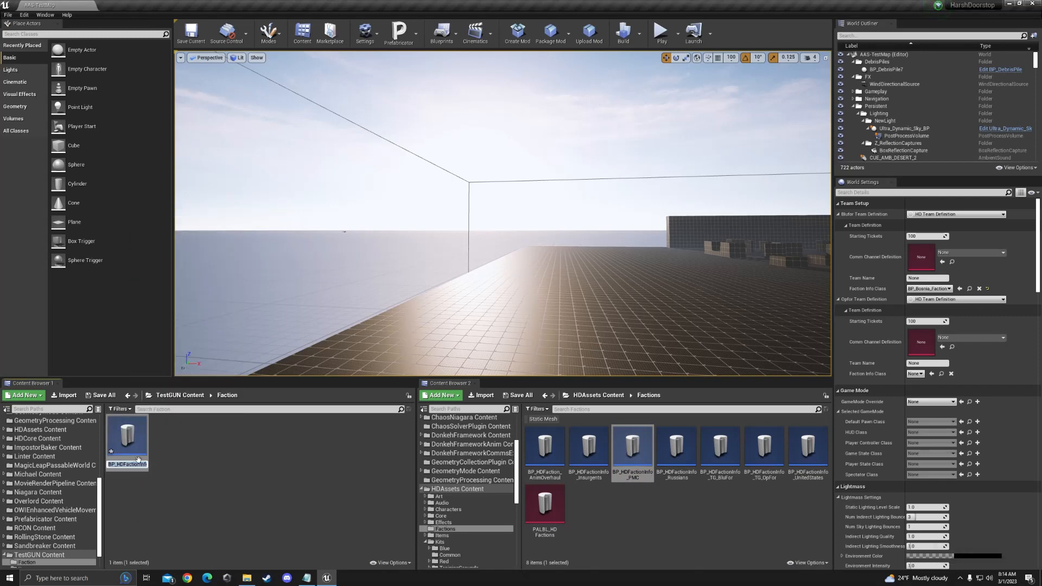
{"action": "key", "text": "ctrl+a"}
{"action": "type", "text": "BP_Fac"}
{"action": "type", "text": "tion"}
{"action": "type", "text": "_TestGU"}
{"action": "type", "text": "N"}
{"action": "key", "text": "Return"}
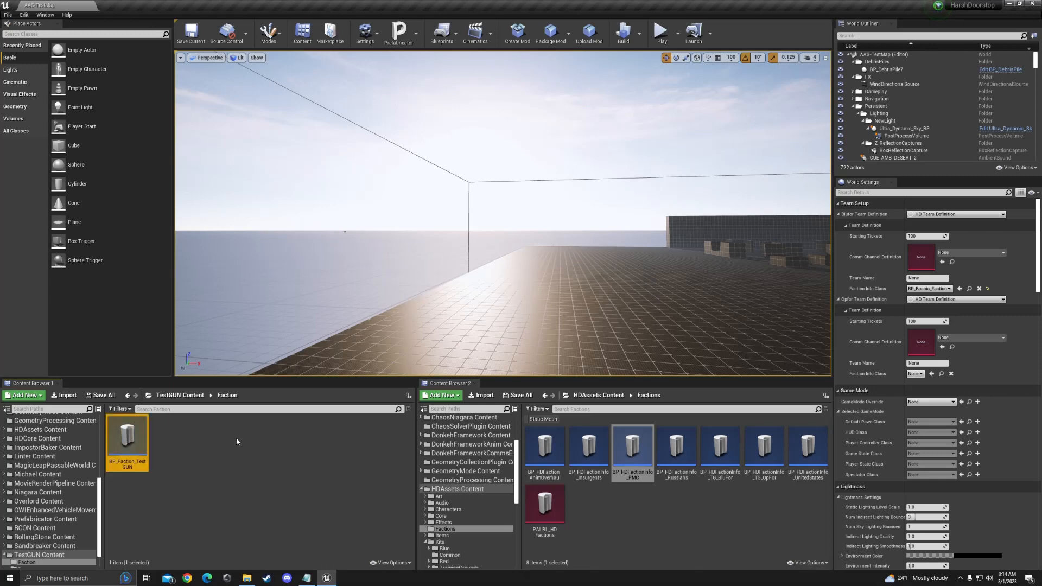
{"action": "double_click", "coordinate": [123, 433]}
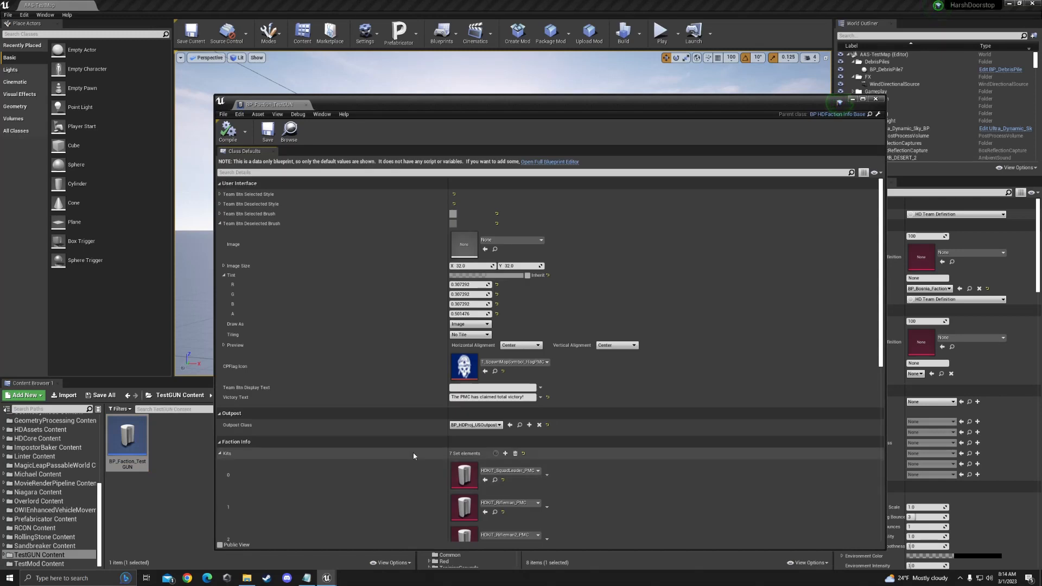
Examine the faction blueprint's class defaults, from the user interface settings through kits, names, character meshes, rally point and AI.
{"action": "left_click_drag", "start_coordinate": [518, 100], "coordinate": [506, 64]}
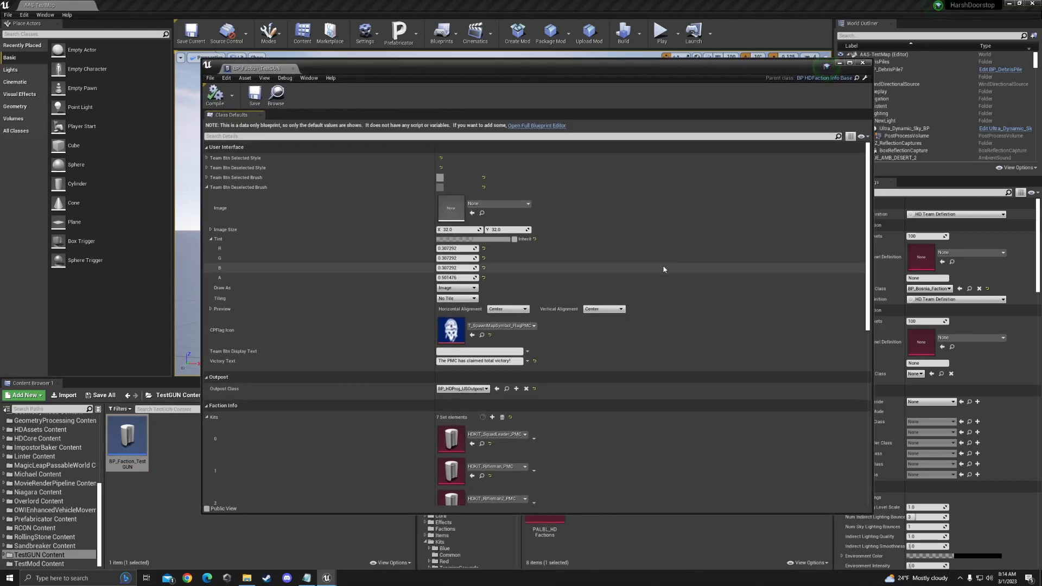
{"action": "scroll", "coordinate": [636, 344], "scroll_direction": "down", "scroll_amount": 3}
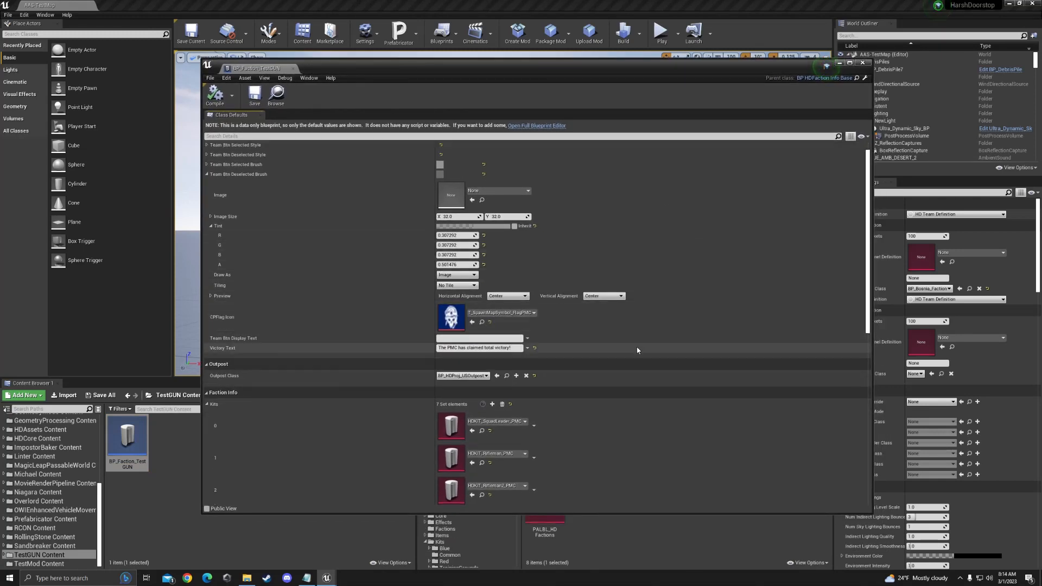
{"action": "scroll", "coordinate": [582, 324], "scroll_direction": "down", "scroll_amount": 2}
{"action": "scroll", "coordinate": [515, 325], "scroll_direction": "down", "scroll_amount": 2}
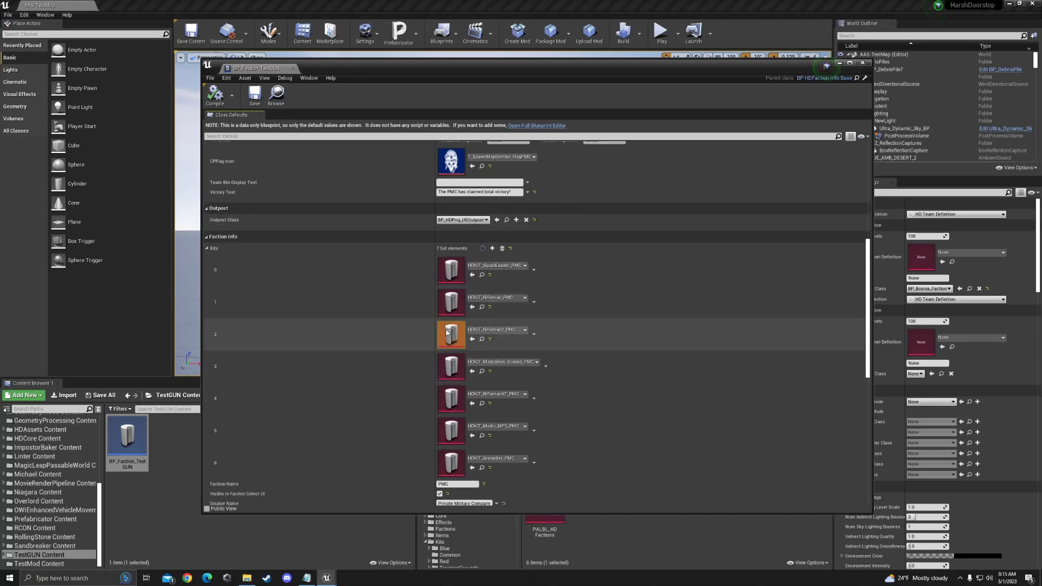
{"action": "scroll", "coordinate": [562, 326], "scroll_direction": "down", "scroll_amount": 8}
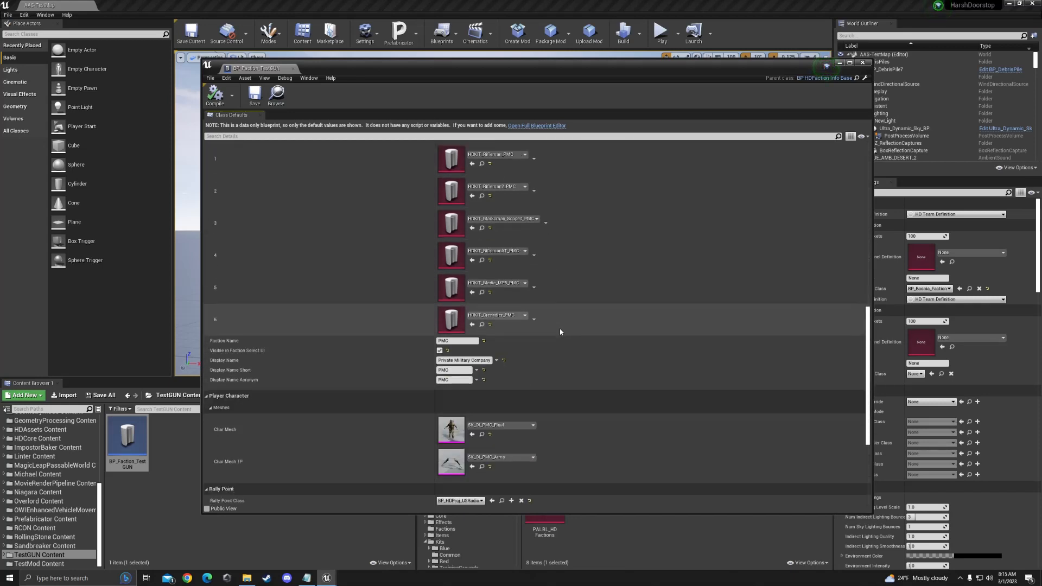
{"action": "scroll", "coordinate": [569, 342], "scroll_direction": "down", "scroll_amount": 2}
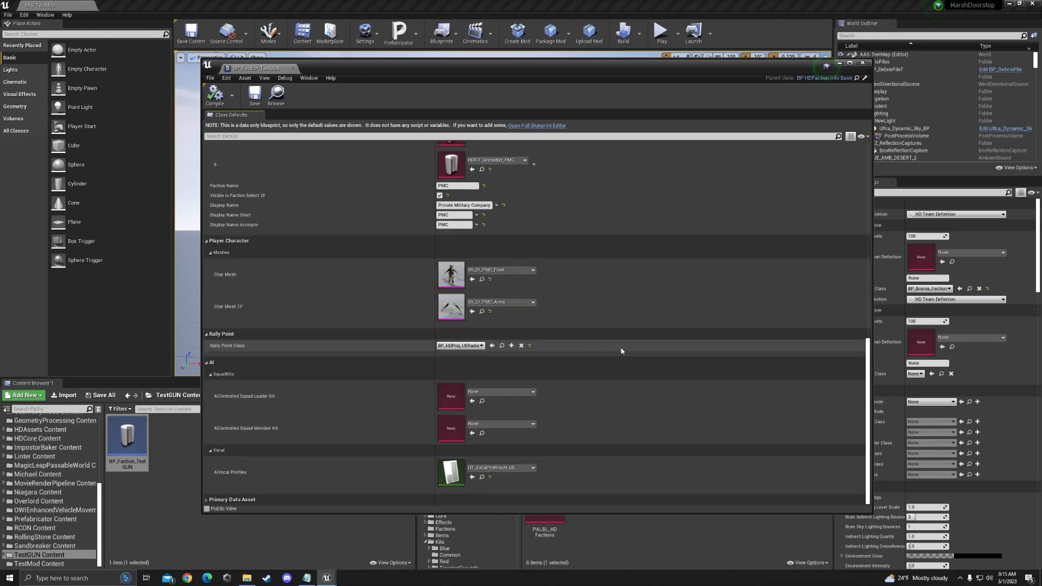
{"action": "scroll", "coordinate": [622, 351], "scroll_direction": "up", "scroll_amount": 12}
{"action": "scroll", "coordinate": [619, 349], "scroll_direction": "down", "scroll_amount": 10}
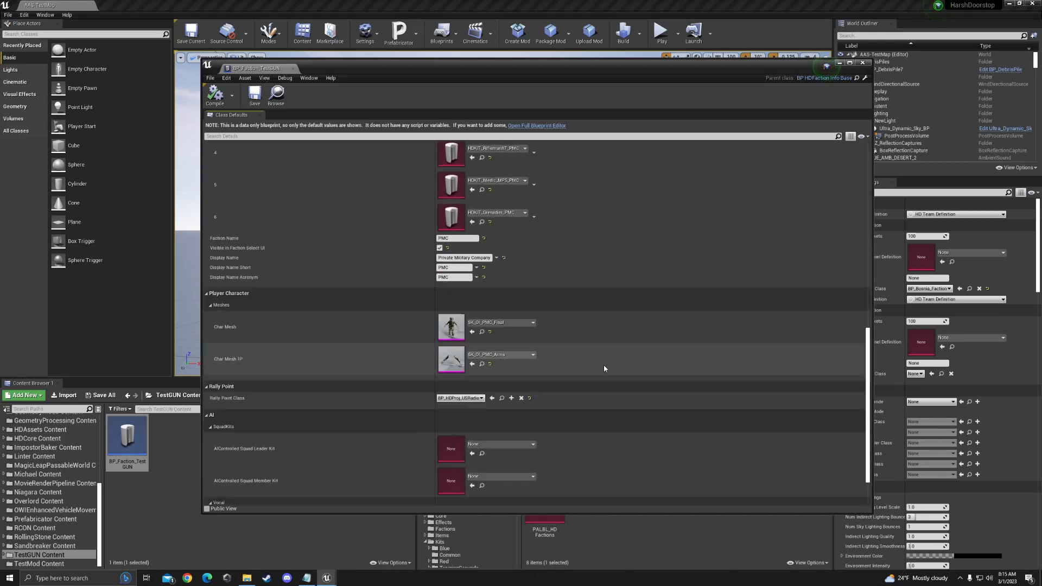
{"action": "scroll", "coordinate": [603, 366], "scroll_direction": "down", "scroll_amount": 2}
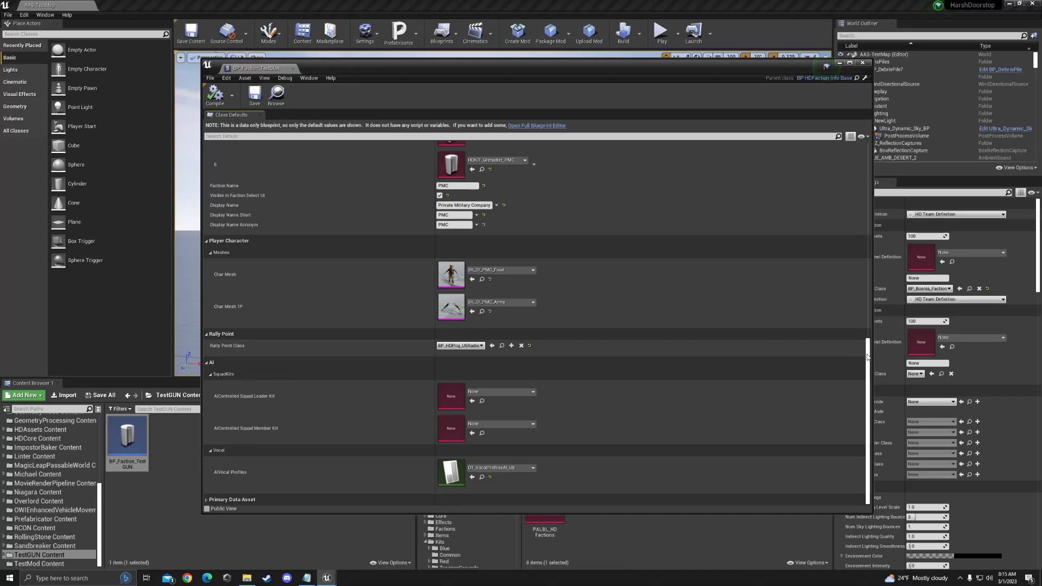
Set the Faction Name to TestGUN and copy that name.
{"action": "left_click", "coordinate": [456, 186]}
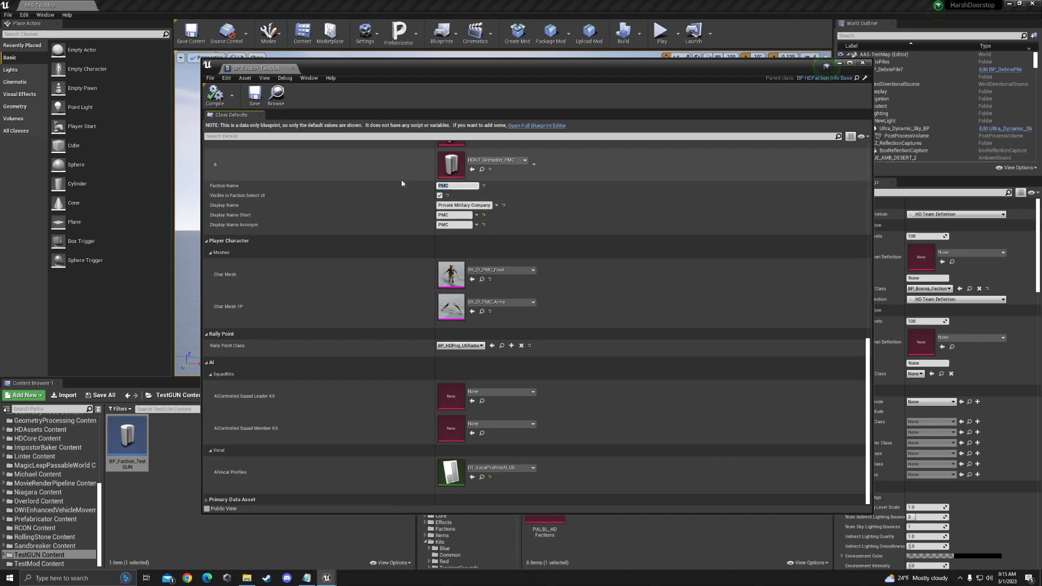
{"action": "type", "text": "TestGUN"}
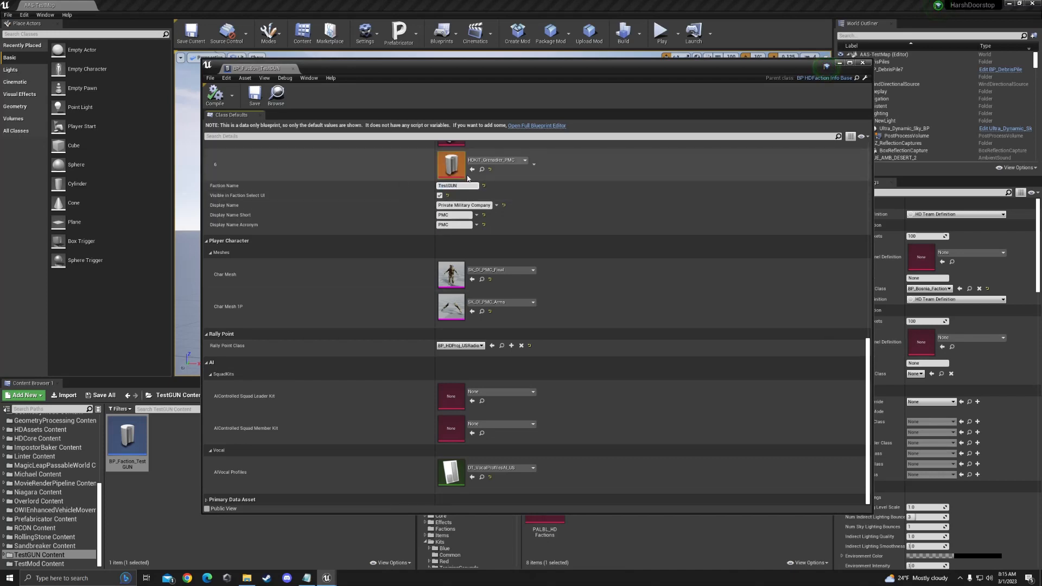
{"action": "key", "text": "ctrl+a"}
{"action": "key", "text": "ctrl+c"}
Set both Display Name Short and Display Name Acronym of the faction to GUN.
{"action": "left_click", "coordinate": [451, 216]}
{"action": "key", "text": "ctrl+v"}
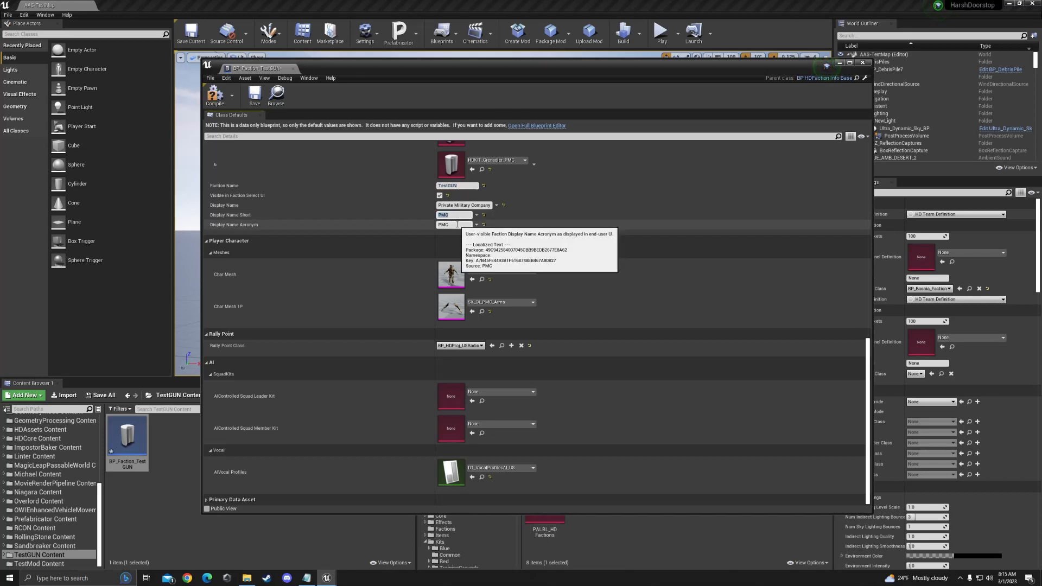
{"action": "key", "text": "ctrl+z"}
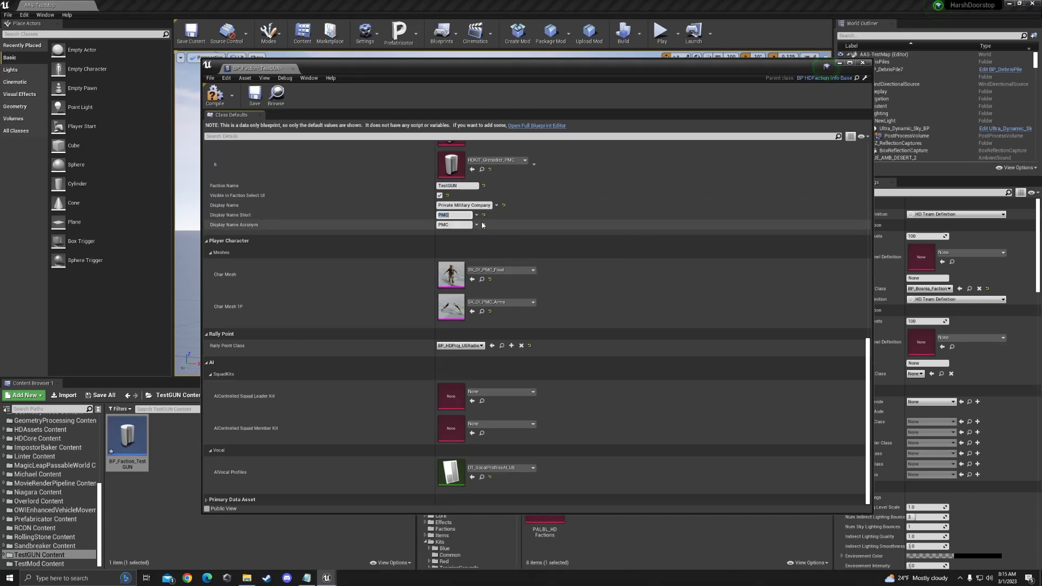
{"action": "type", "text": "GU"}
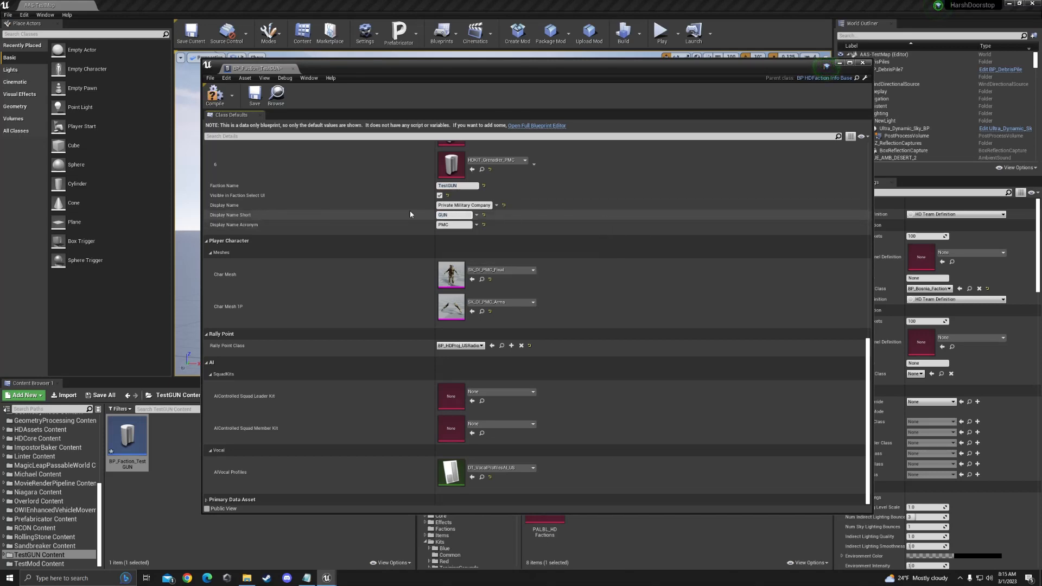
{"action": "type", "text": "N"}
{"action": "key", "text": "Tab"}
{"action": "type", "text": "GUN"}
Compile the BP_Faction_TestGUN blueprint and close its editor.
{"action": "scroll", "coordinate": [493, 241], "scroll_direction": "up", "scroll_amount": 15}
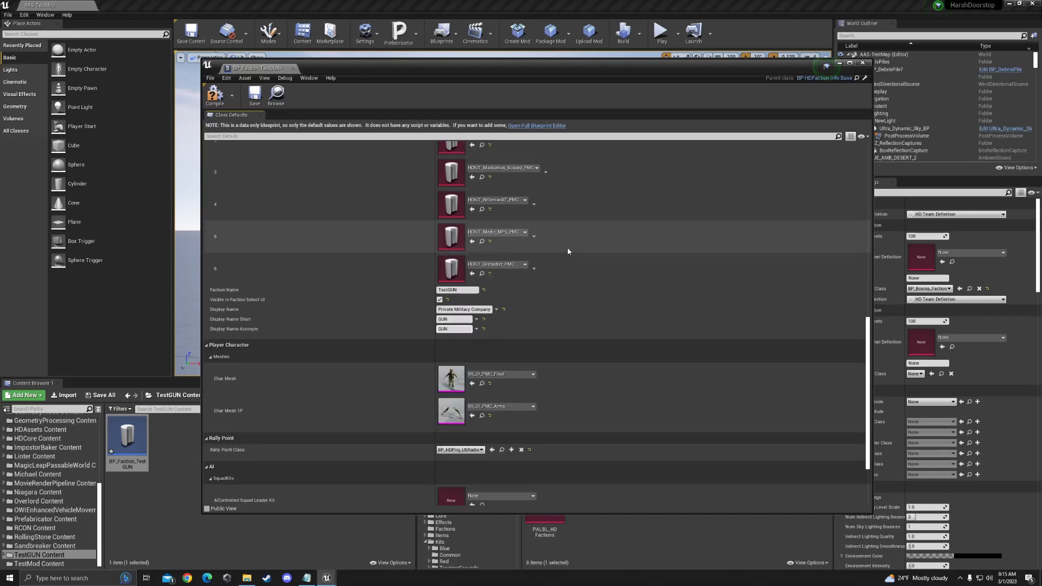
{"action": "scroll", "coordinate": [589, 294], "scroll_direction": "up", "scroll_amount": 1}
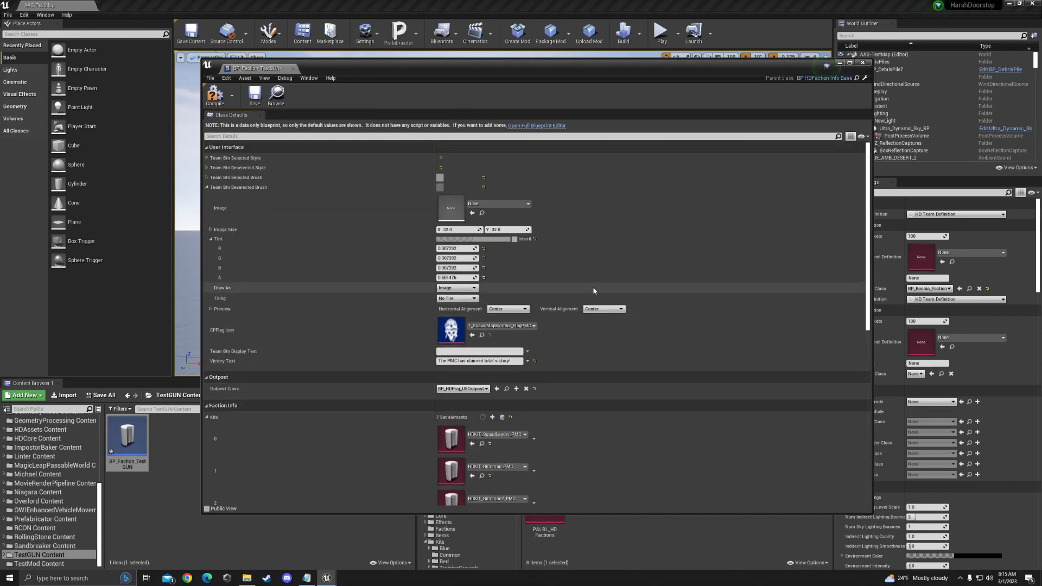
{"action": "left_click", "coordinate": [215, 96]}
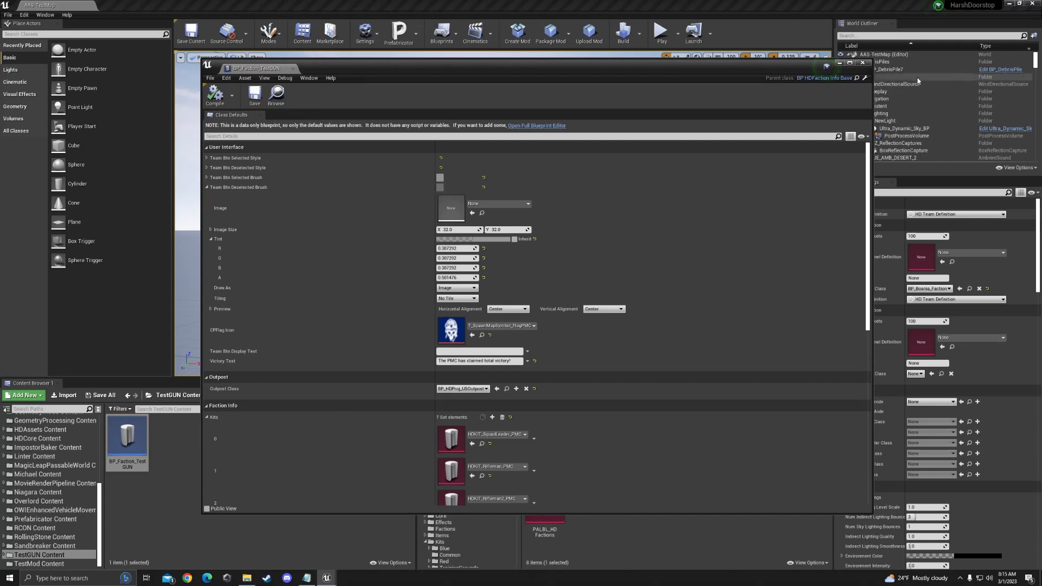
{"action": "left_click", "coordinate": [862, 62]}
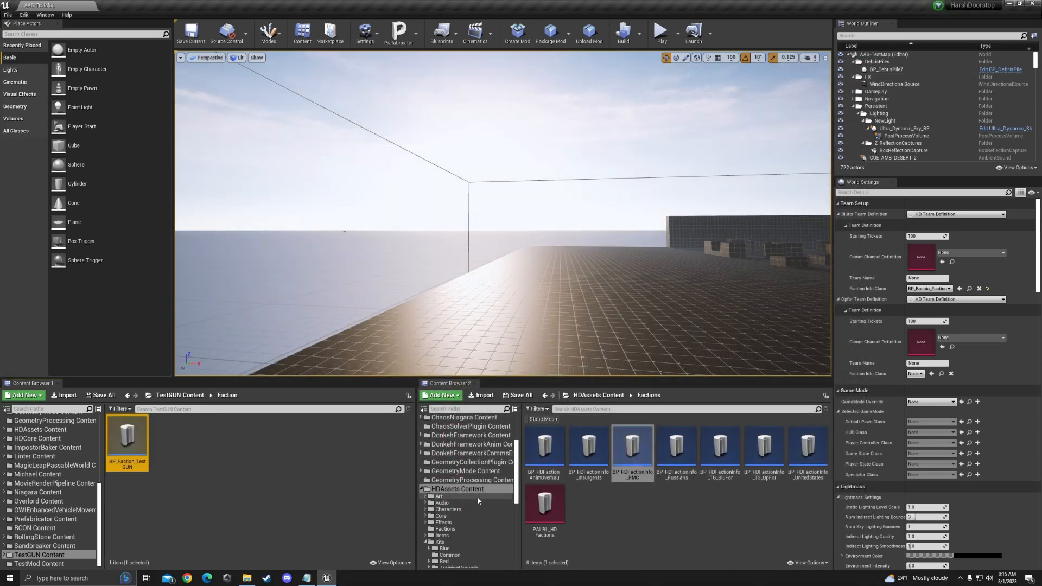
Copy HDKIT_Rifleman_Blue from the Blue kits folder of HDAssets into the Kits folder of TestGUN.
{"action": "left_click", "coordinate": [457, 488]}
{"action": "left_click", "coordinate": [598, 395]}
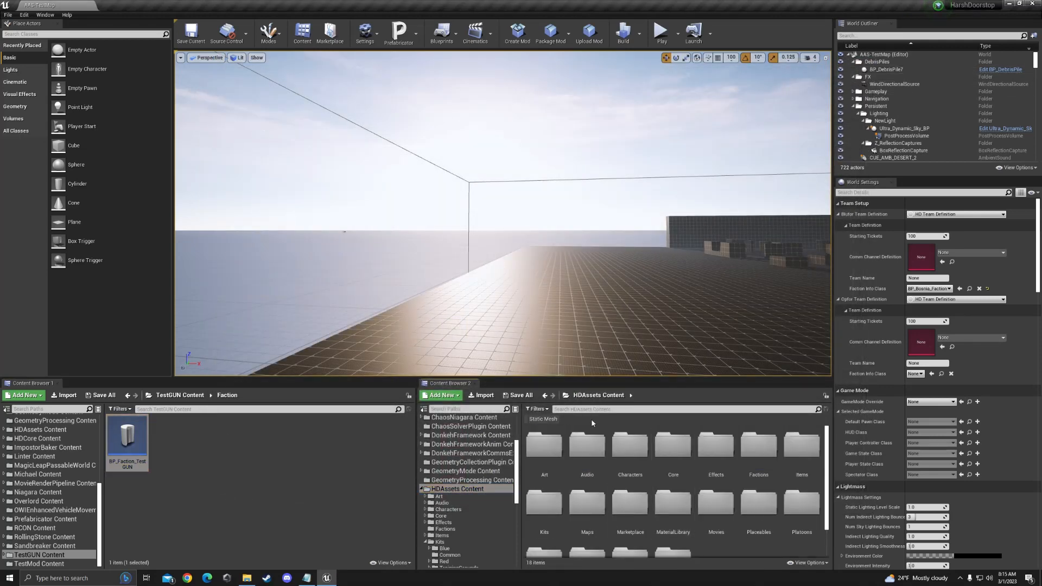
{"action": "double_click", "coordinate": [544, 502]}
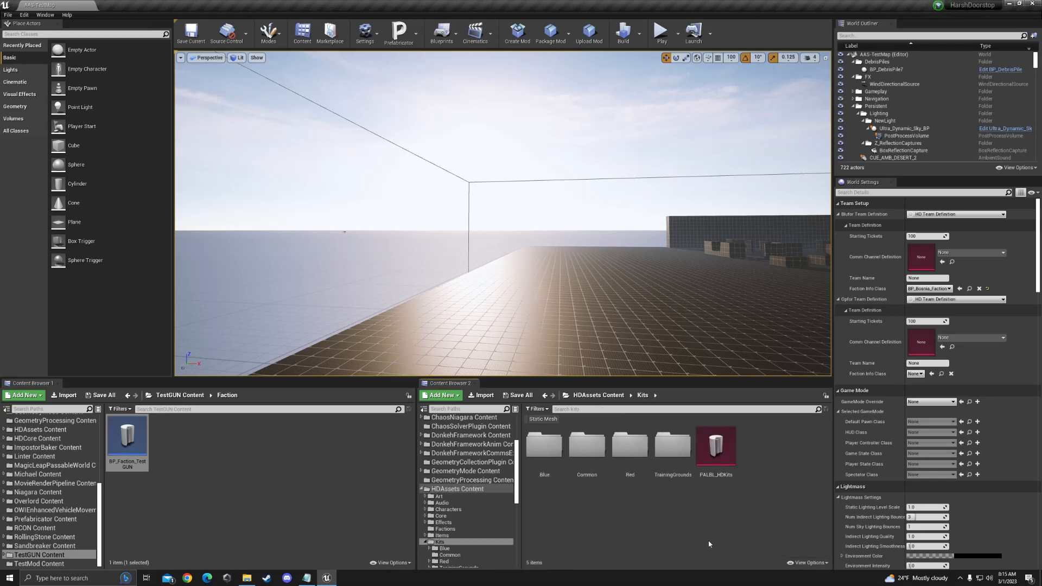
{"action": "left_click", "coordinate": [180, 395]}
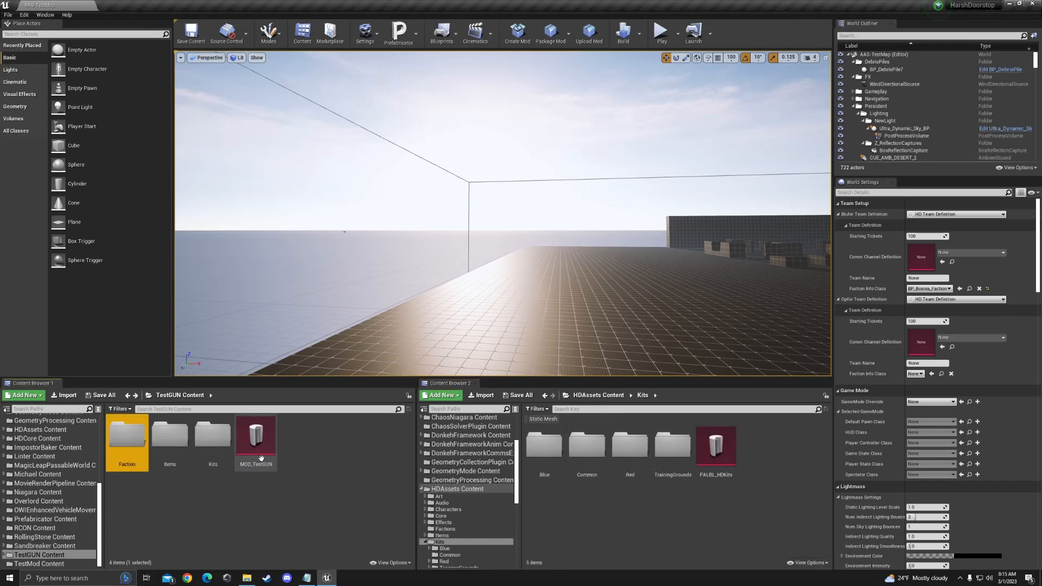
{"action": "double_click", "coordinate": [213, 442]}
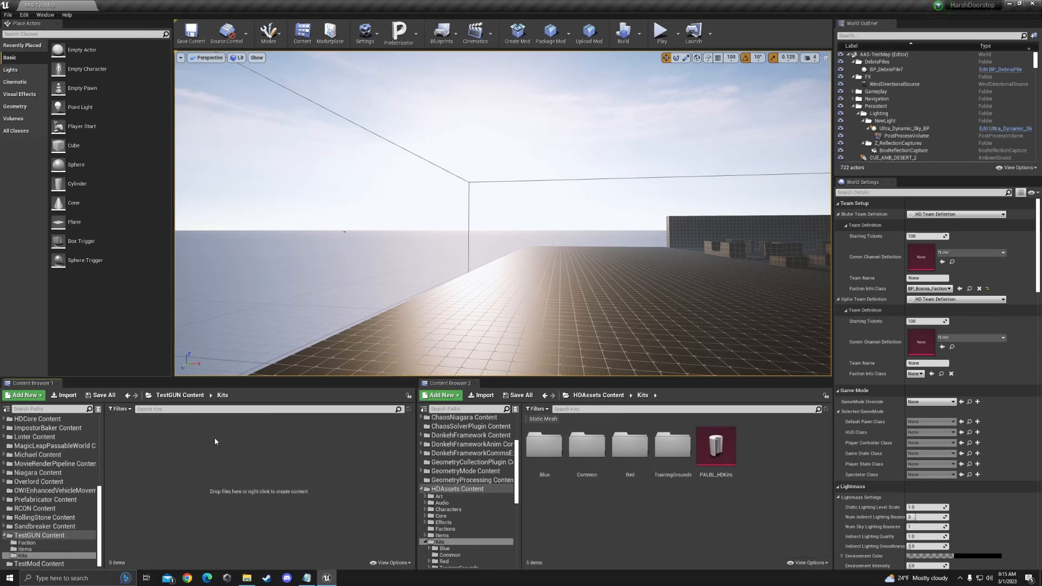
{"action": "double_click", "coordinate": [544, 445]}
{"action": "scroll", "coordinate": [664, 535], "scroll_direction": "down", "scroll_amount": 1}
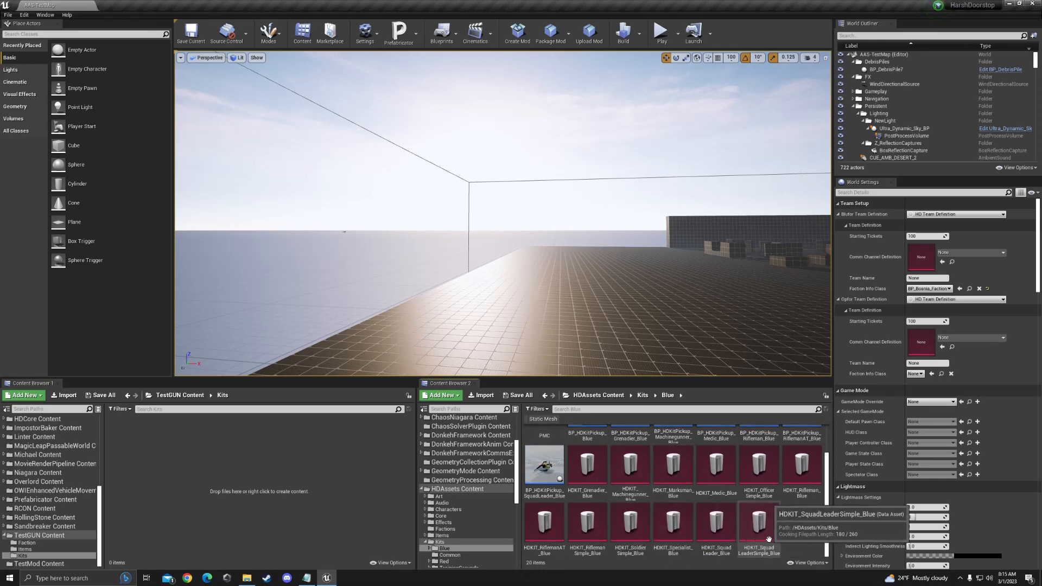
{"action": "left_click", "coordinate": [801, 466]}
{"action": "left_click_drag", "start_coordinate": [357, 480], "coordinate": [256, 473]}
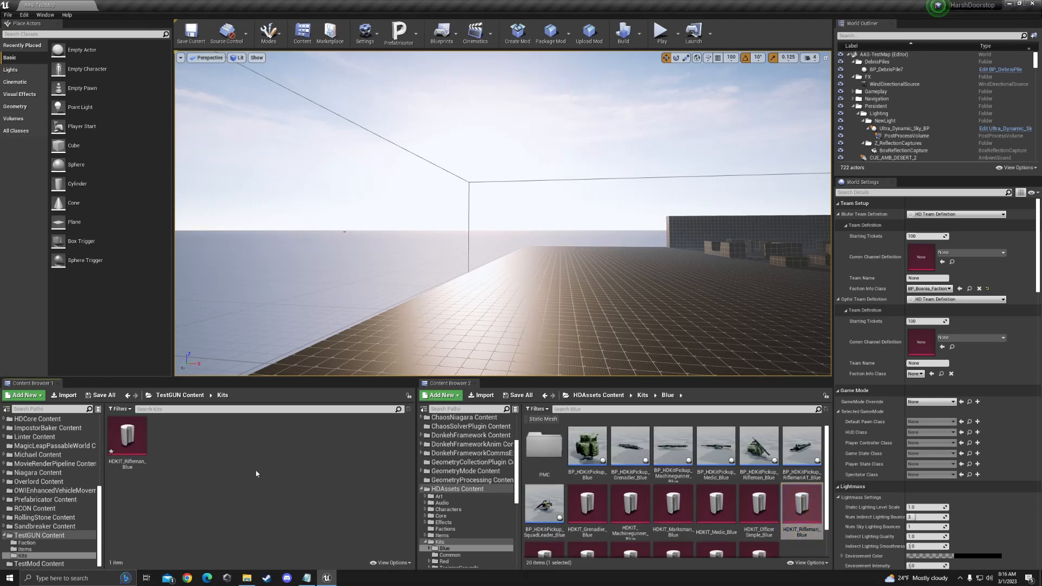
Rename the copied rifleman kit to HDKIT_Rifleman_TestGUN and close its details window.
{"action": "left_click", "coordinate": [128, 437]}
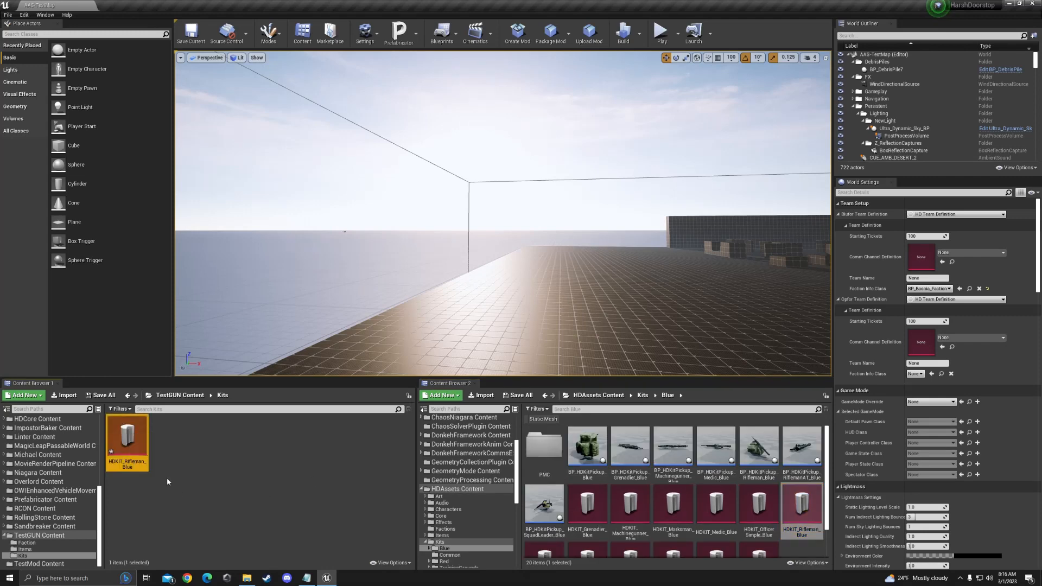
{"action": "right_click", "coordinate": [129, 439]}
{"action": "left_click", "coordinate": [155, 267]}
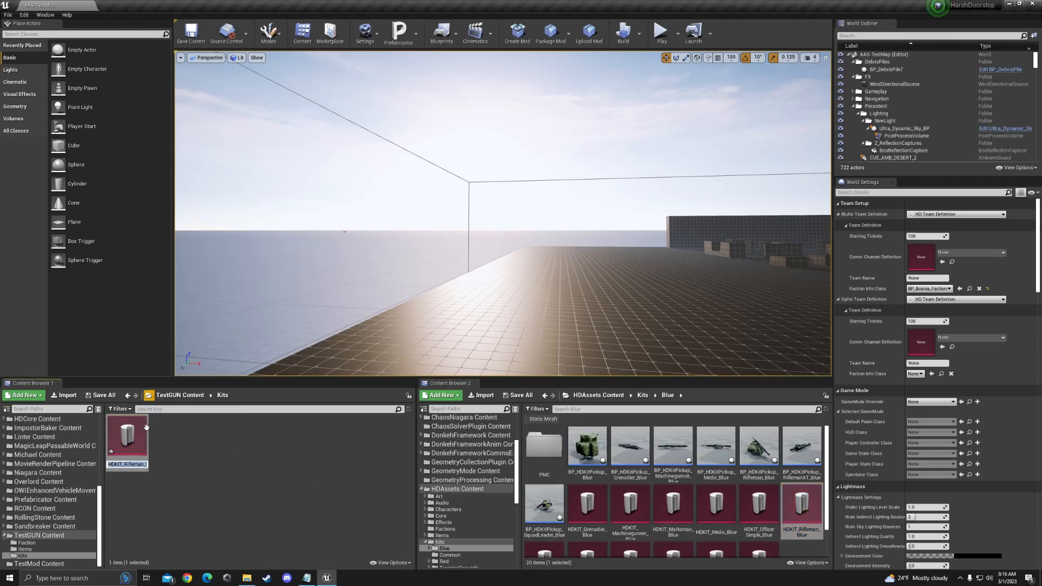
{"action": "left_click", "coordinate": [142, 470]}
{"action": "right_click", "coordinate": [142, 469]}
{"action": "left_click", "coordinate": [155, 271]}
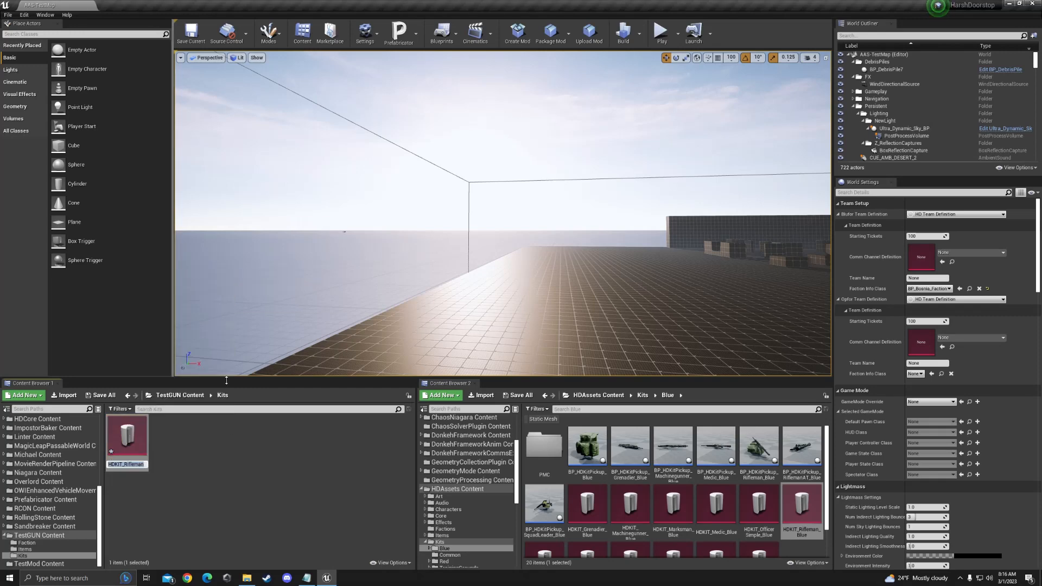
{"action": "key", "text": "Right"}
{"action": "key", "text": "BackSpace"}
{"action": "key", "text": "BackSpace"}
{"action": "key", "text": "BackSpace"}
{"action": "key", "text": "BackSpace"}
{"action": "type", "text": "T"}
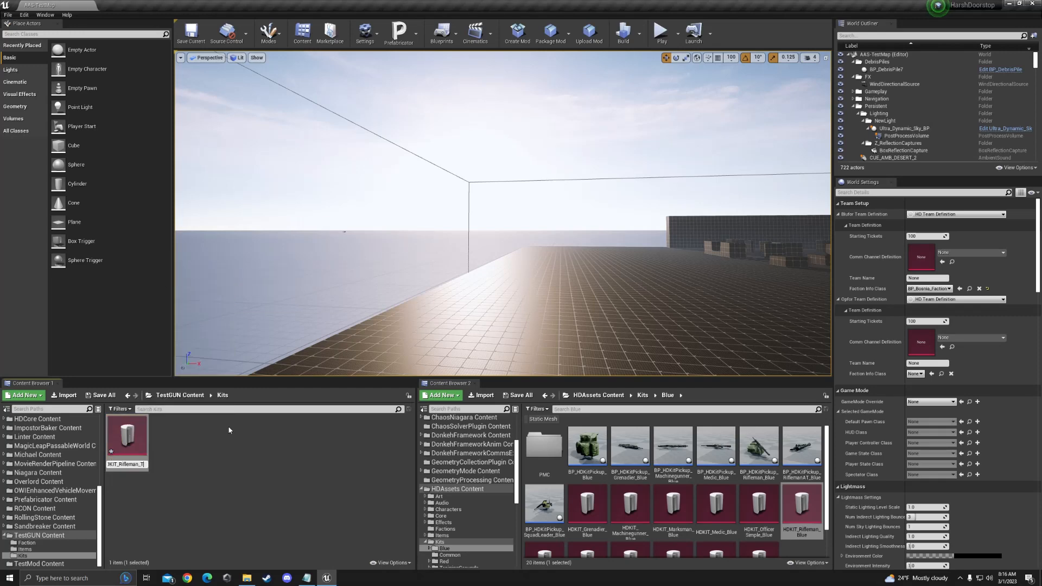
{"action": "type", "text": "estGUN"}
{"action": "key", "text": "Return"}
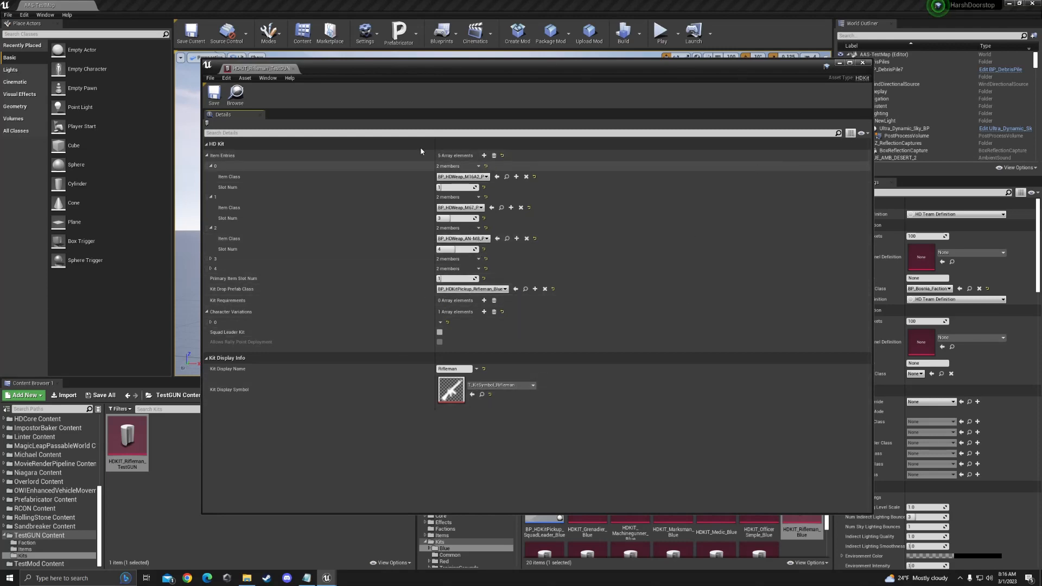
{"action": "left_click", "coordinate": [862, 62]}
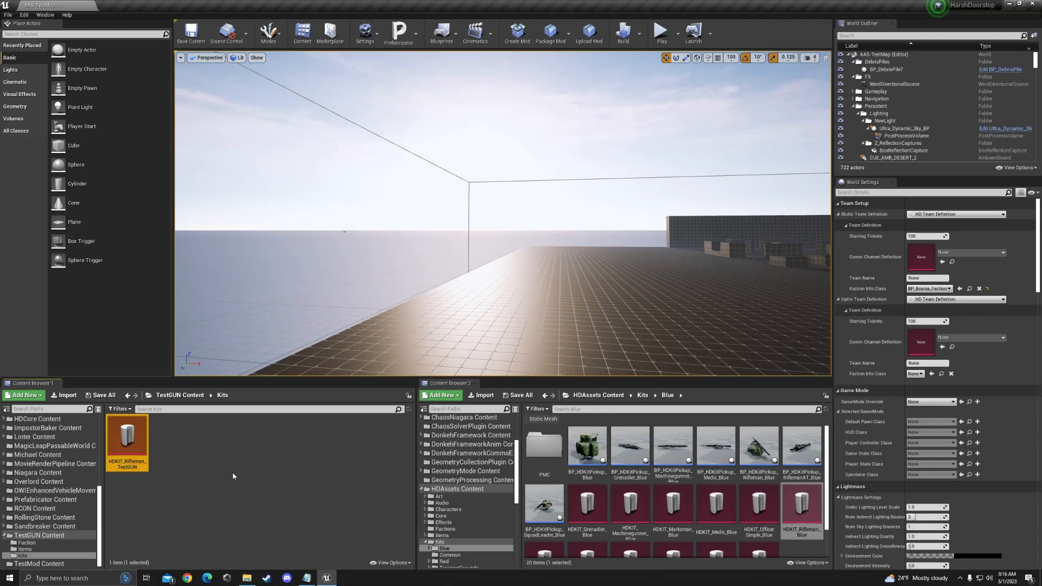
Set the Faction Info Class of the Blufor team definition to BP_Faction_TestGUN in the world settings.
{"action": "left_click", "coordinate": [938, 292]}
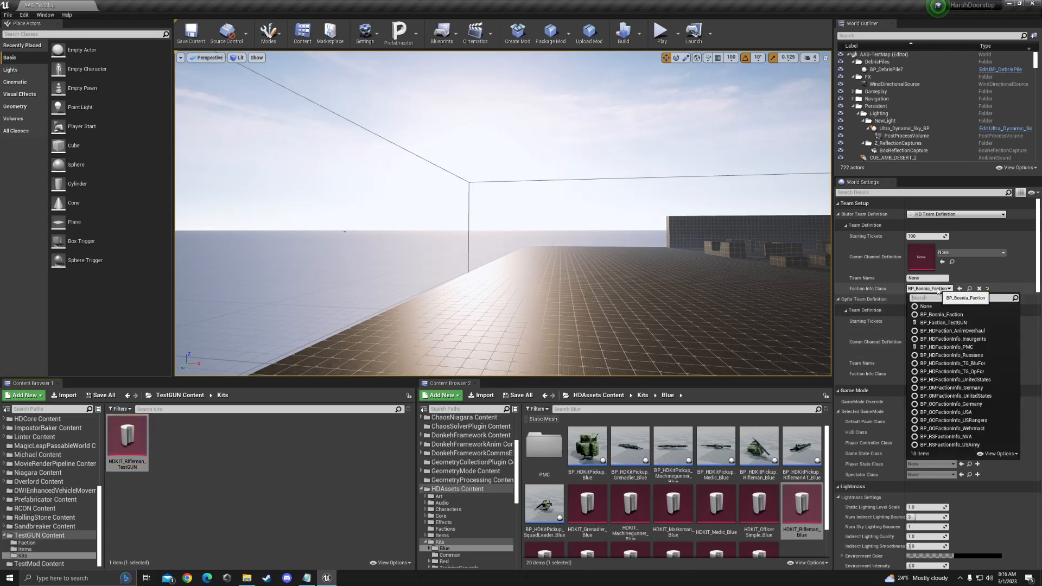
{"action": "type", "text": "test"}
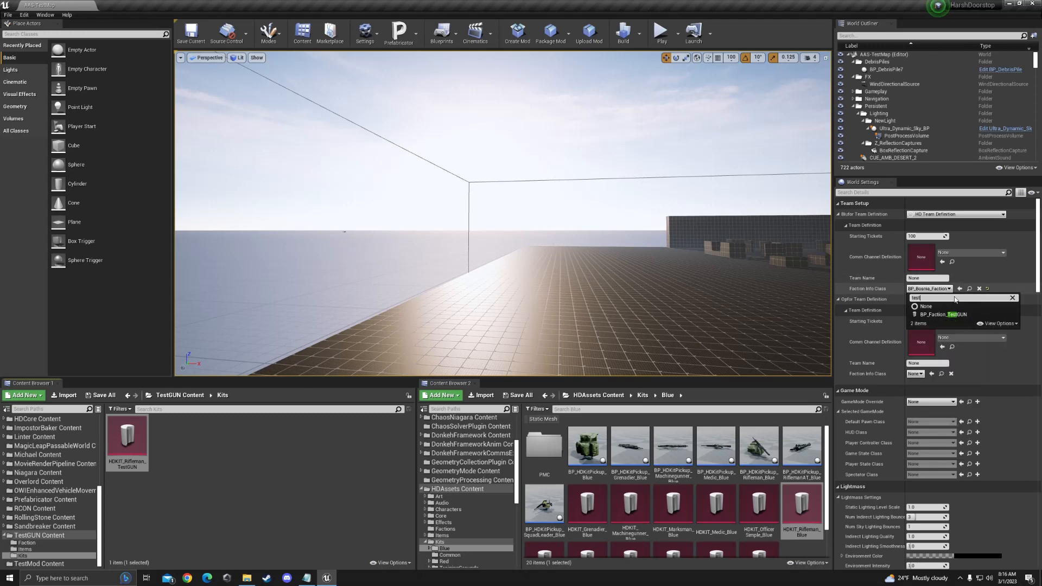
{"action": "left_click", "coordinate": [944, 314]}
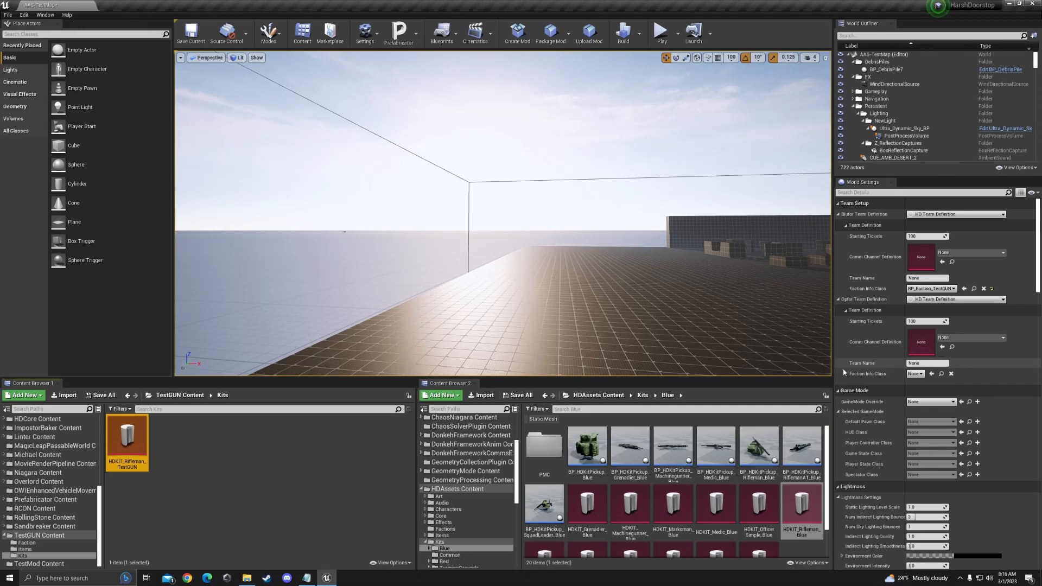
{"action": "left_click", "coordinate": [378, 469]}
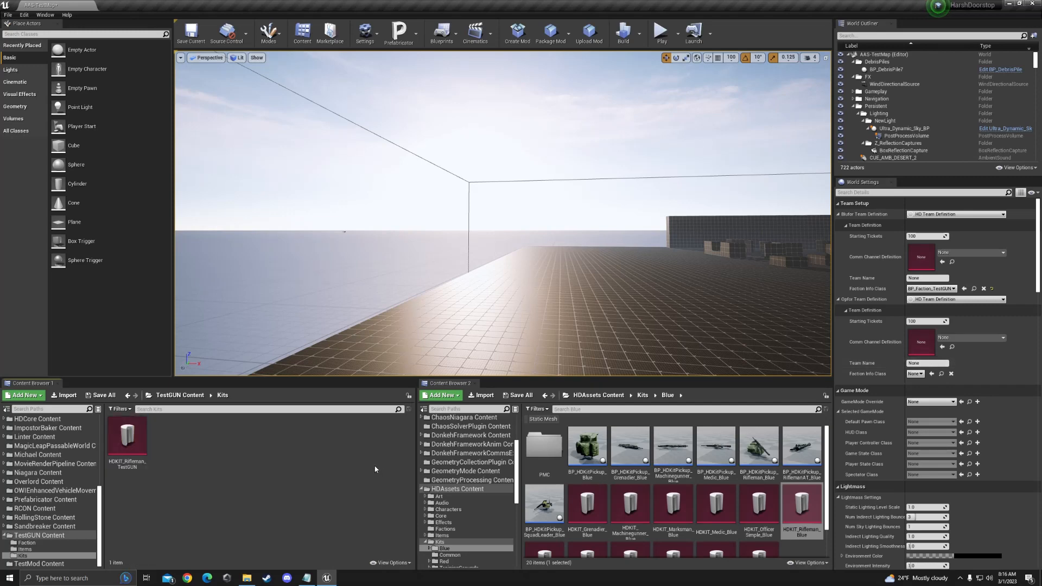
Minimize the Unreal editor and launch Blender 3.4.
{"action": "left_click", "coordinate": [1011, 4]}
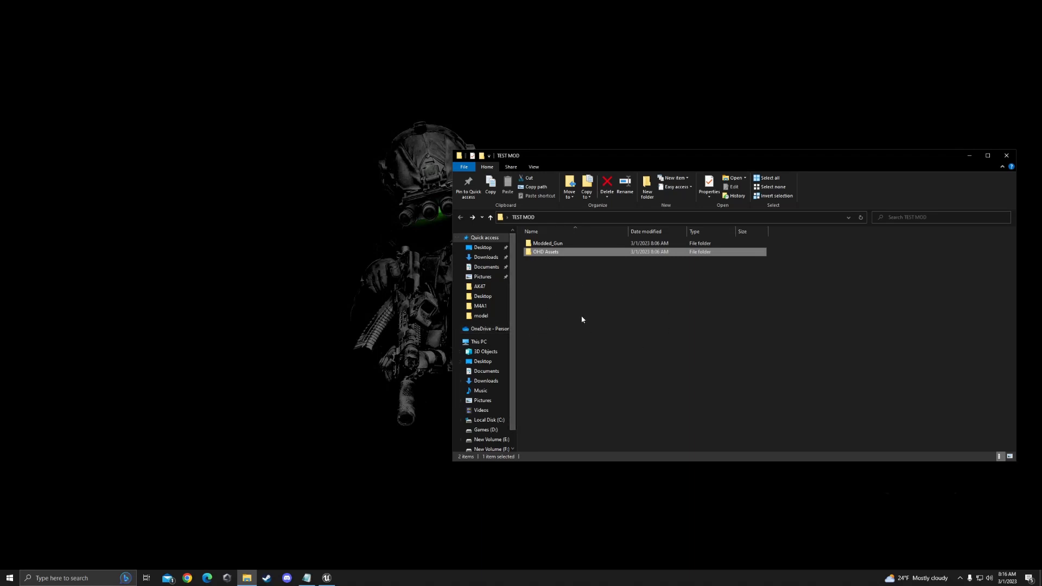
{"action": "left_click", "coordinate": [65, 582]}
{"action": "type", "text": "blender"}
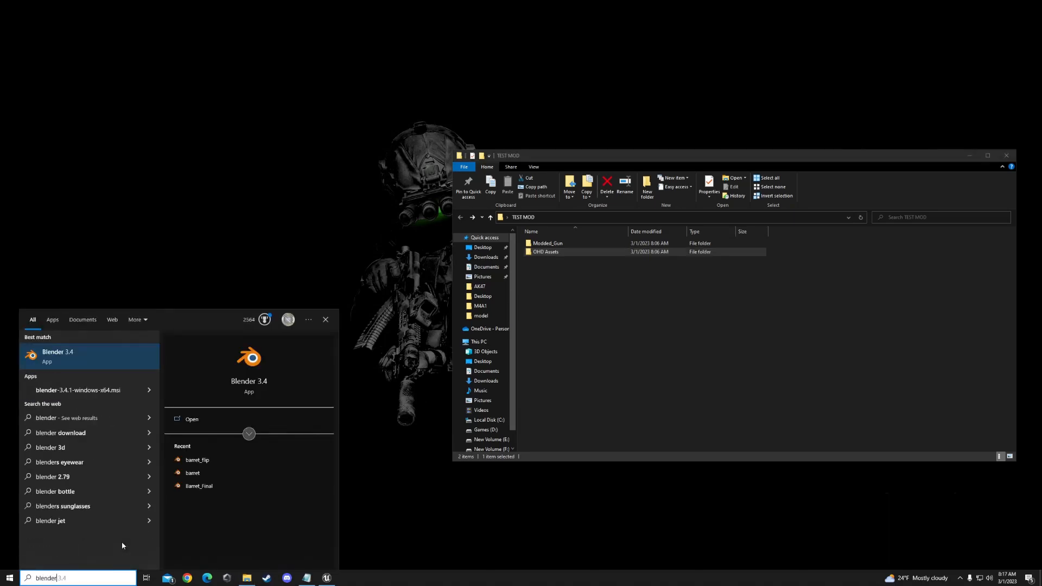
{"action": "key", "text": "Return"}
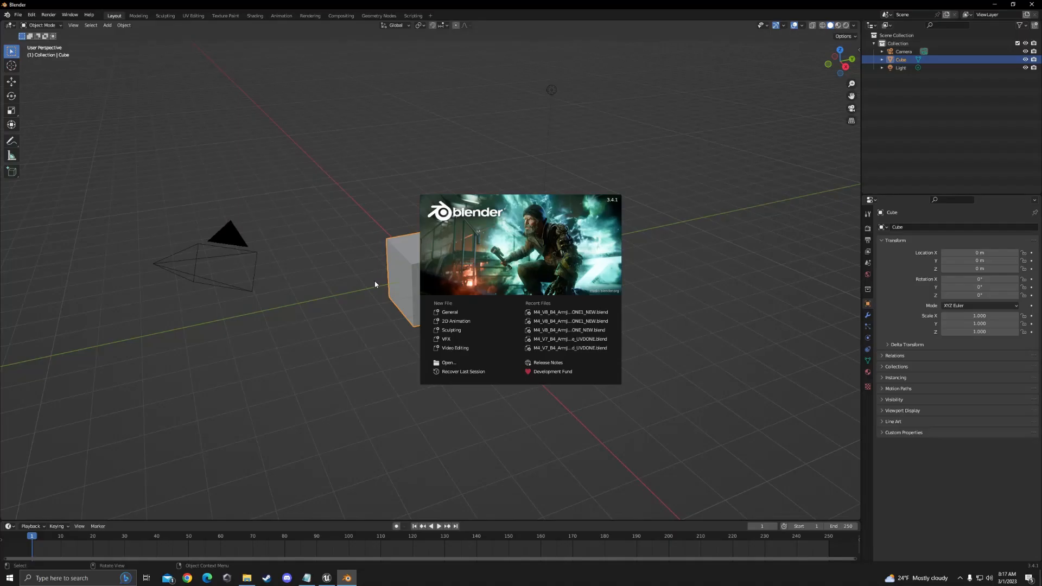
Start a new General scene and import SIG516_Sketchfab.fbx from Desktop > TEST MOD > Modded_Gun > source.
{"action": "left_click", "coordinate": [454, 313]}
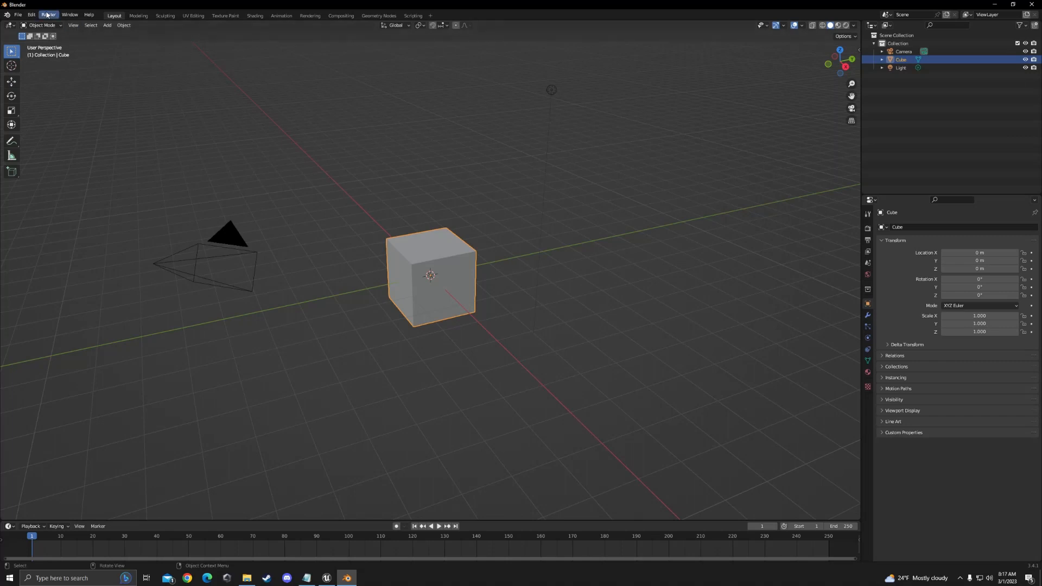
{"action": "left_click", "coordinate": [18, 15]}
{"action": "mouse_move", "coordinate": [38, 124]}
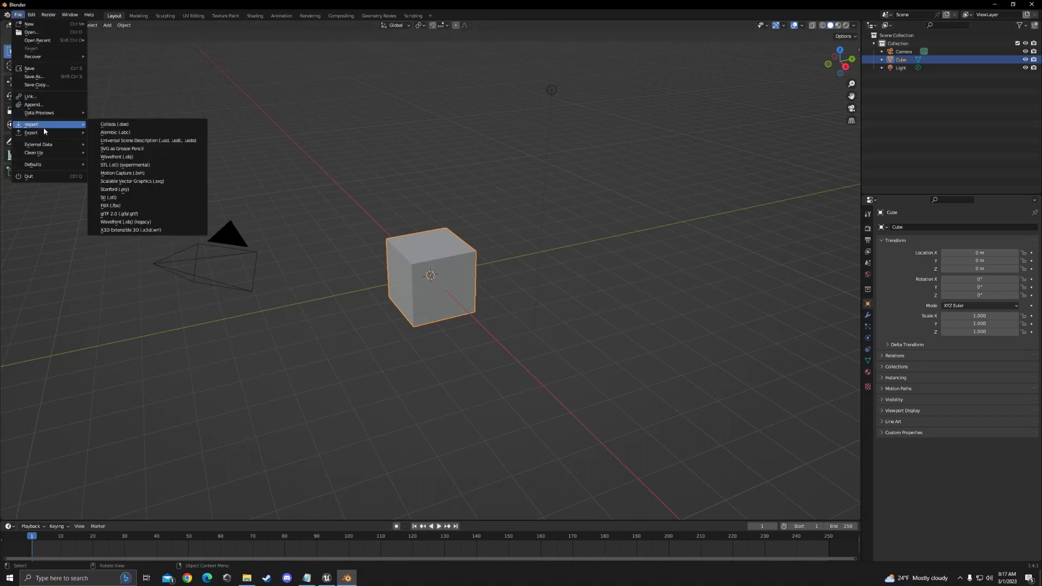
{"action": "left_click", "coordinate": [124, 206]}
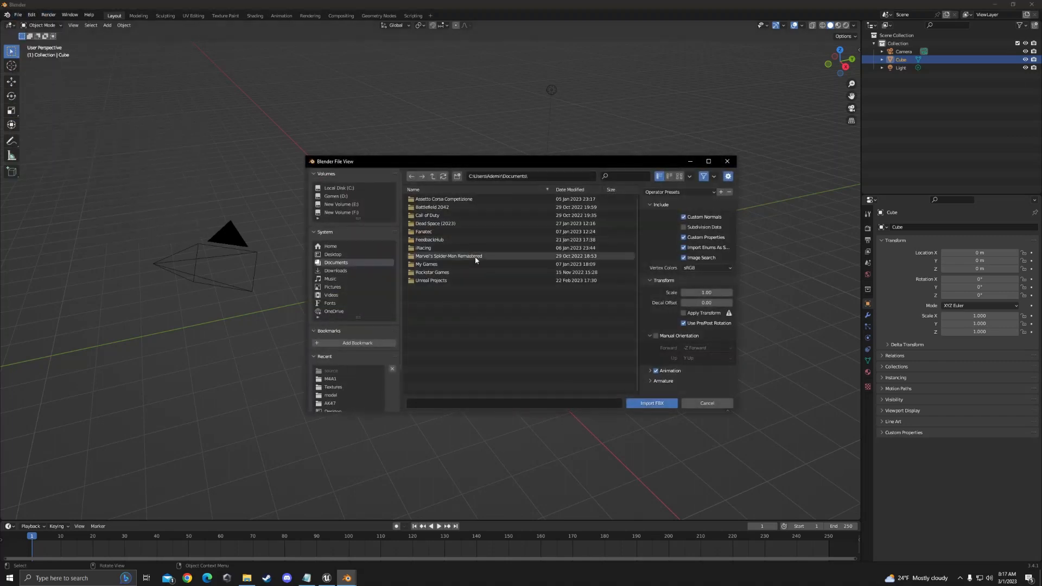
{"action": "left_click", "coordinate": [341, 254]}
{"action": "double_click", "coordinate": [444, 288]}
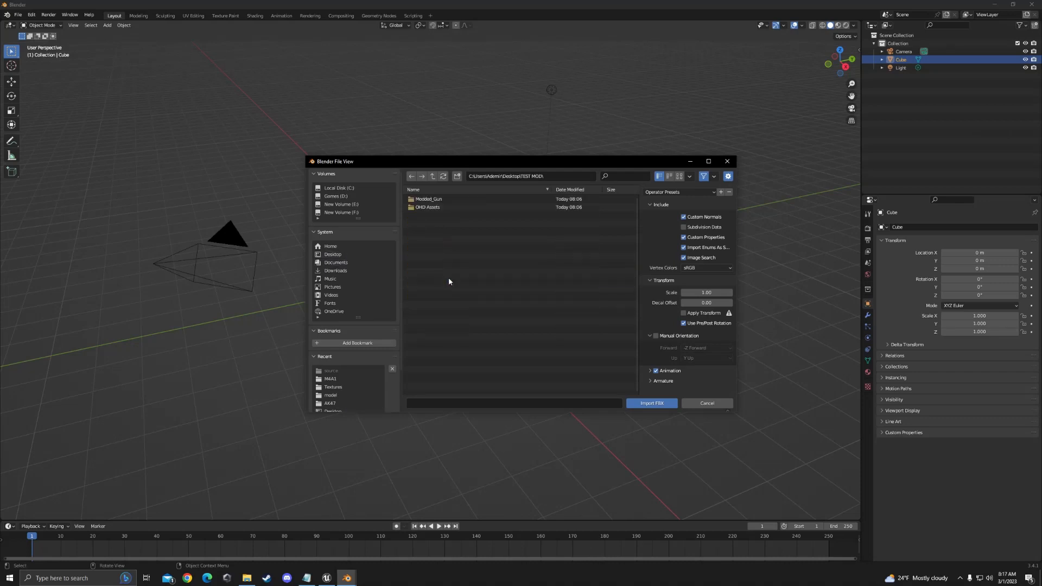
{"action": "double_click", "coordinate": [434, 200]}
{"action": "double_click", "coordinate": [434, 199]}
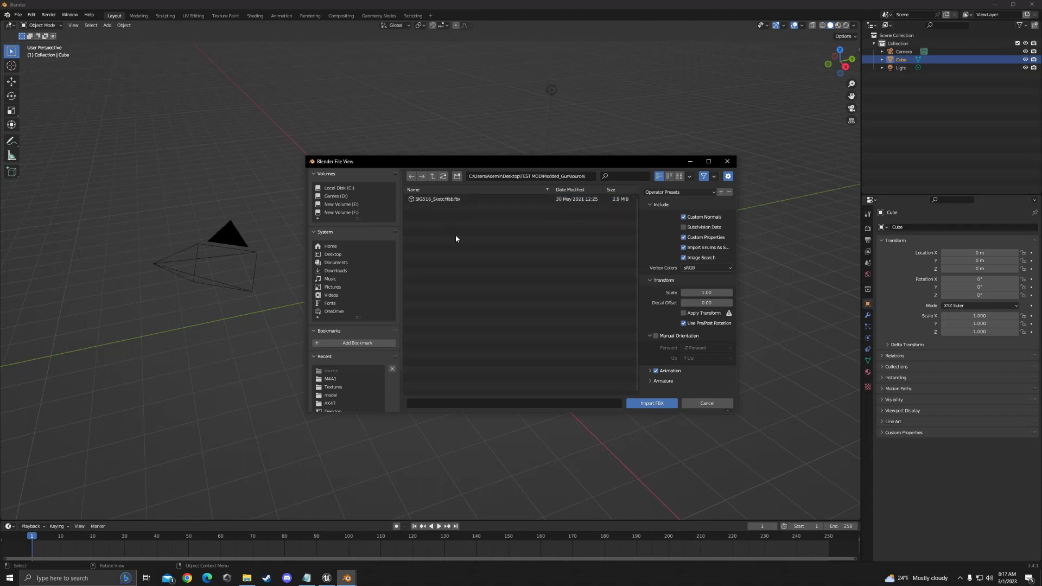
{"action": "left_click", "coordinate": [444, 199]}
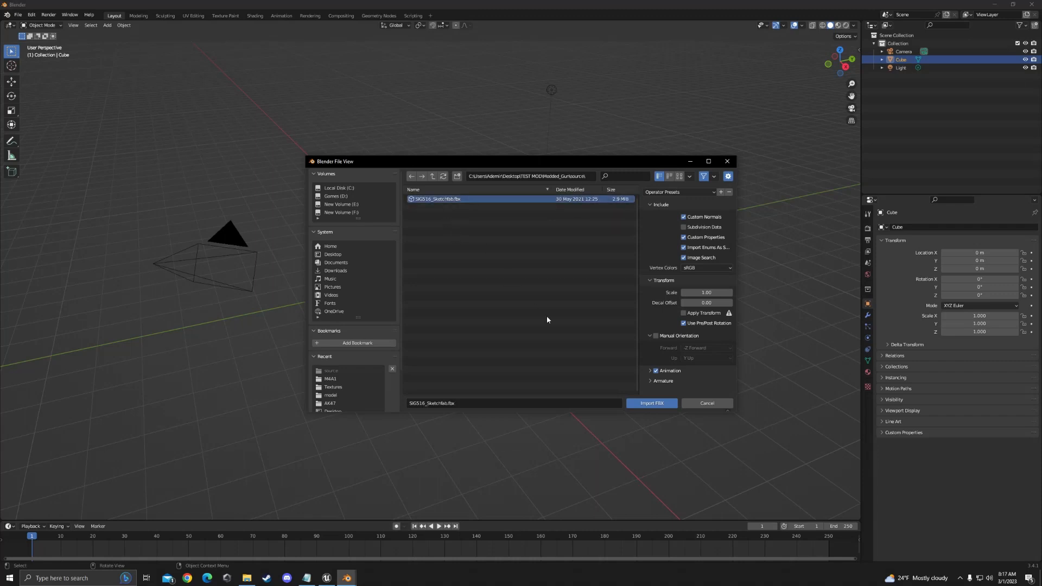
{"action": "left_click", "coordinate": [657, 407]}
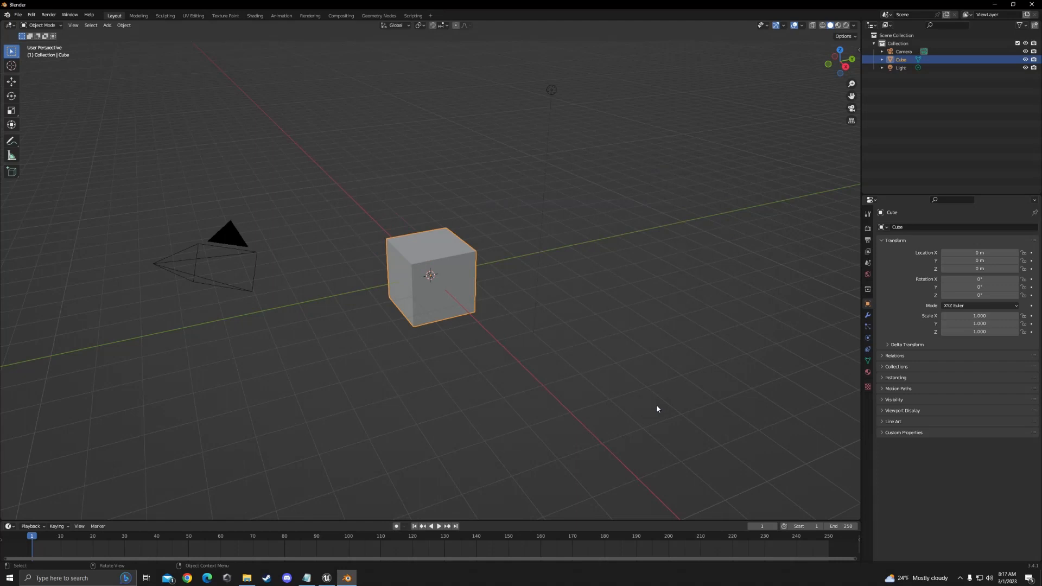
Delete the default cube that overlaps the imported rifle.
{"action": "mouse_move", "coordinate": [616, 364]}
{"action": "middle_mouse_down"}
{"action": "mouse_move", "coordinate": [595, 343]}
{"action": "mouse_move", "coordinate": [621, 349]}
{"action": "middle_mouse_up"}
{"action": "scroll", "coordinate": [622, 350], "scroll_direction": "up", "scroll_amount": 5}
{"action": "scroll", "coordinate": [629, 347], "scroll_direction": "down", "scroll_amount": 2}
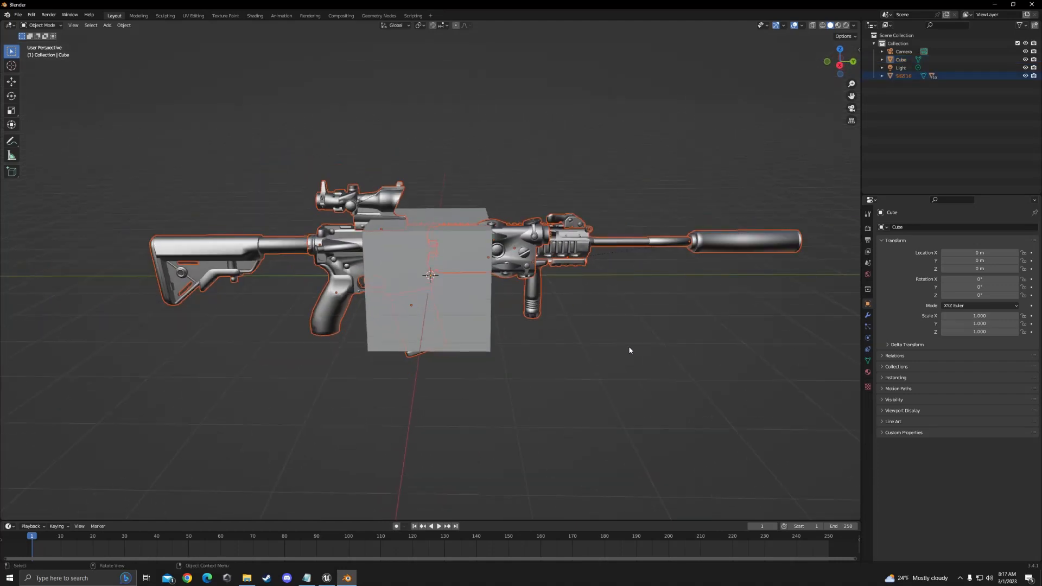
{"action": "left_click", "coordinate": [487, 342]}
{"action": "key", "text": "x"}
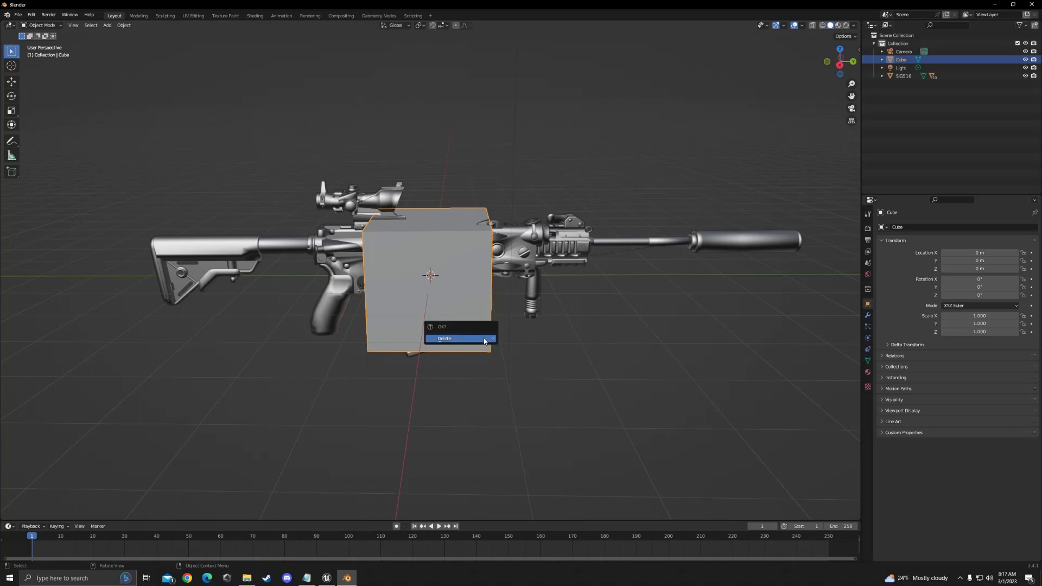
{"action": "left_click", "coordinate": [484, 340]}
{"action": "left_click_drag", "start_coordinate": [517, 377], "coordinate": [727, 380]}
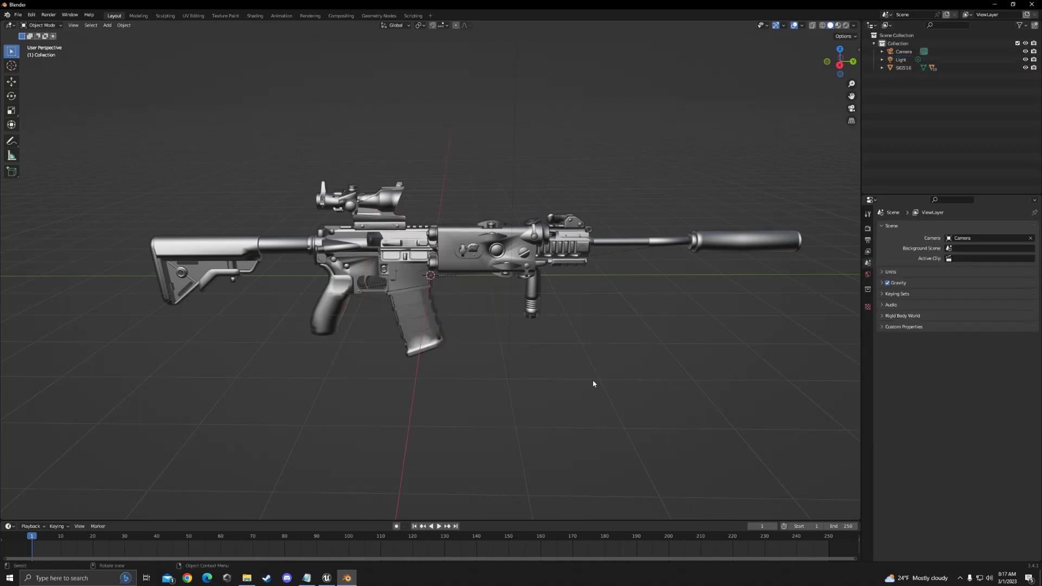
Inspect the imported rifle model from the opposite side, examining its ACOG scope and other attached parts.
{"action": "left_click", "coordinate": [325, 579]}
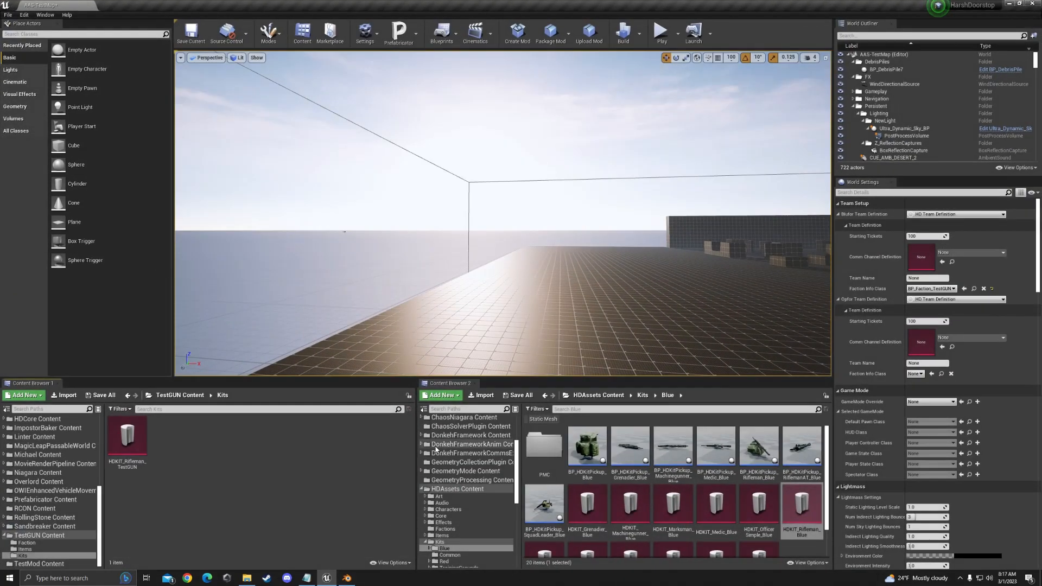
{"action": "left_click", "coordinate": [321, 579]}
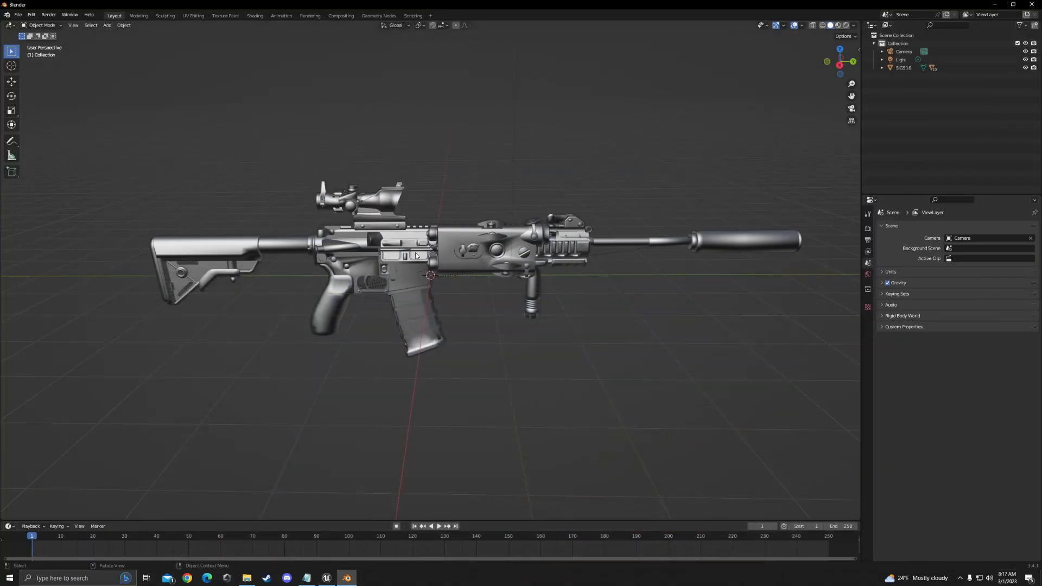
{"action": "middle_click_drag", "start_coordinate": [491, 374], "coordinate": [472, 215]}
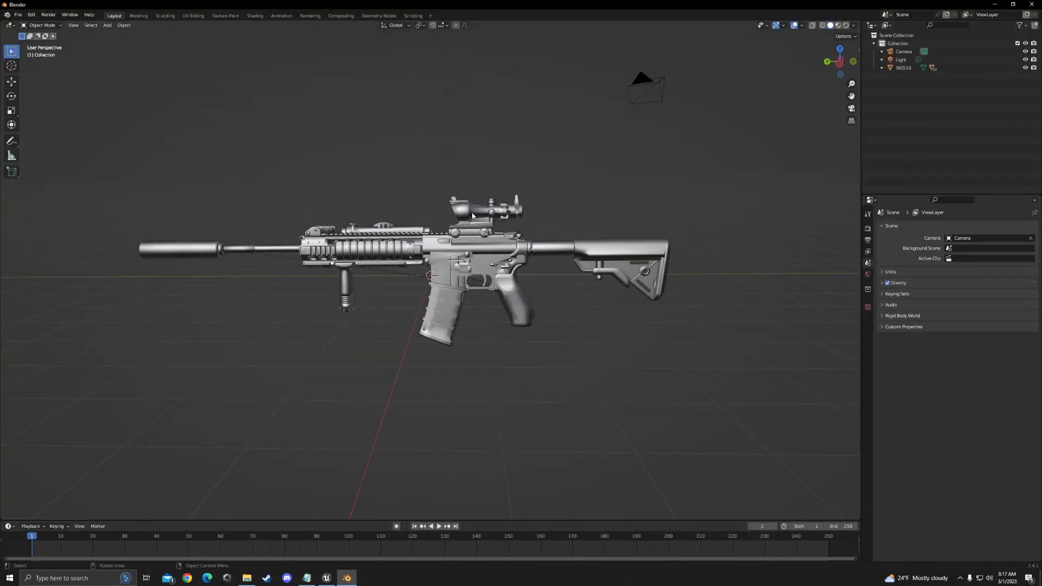
{"action": "left_click", "coordinate": [472, 215]}
{"action": "mouse_move", "coordinate": [561, 213]}
{"action": "middle_mouse_down"}
{"action": "mouse_move", "coordinate": [491, 210]}
{"action": "mouse_move", "coordinate": [565, 214]}
{"action": "mouse_move", "coordinate": [571, 205]}
{"action": "mouse_move", "coordinate": [493, 203]}
{"action": "mouse_move", "coordinate": [576, 209]}
{"action": "mouse_move", "coordinate": [569, 201]}
{"action": "middle_mouse_up"}
{"action": "left_click", "coordinate": [567, 199]}
{"action": "left_click_drag", "start_coordinate": [652, 180], "coordinate": [212, 356]}
{"action": "left_click", "coordinate": [574, 382]}
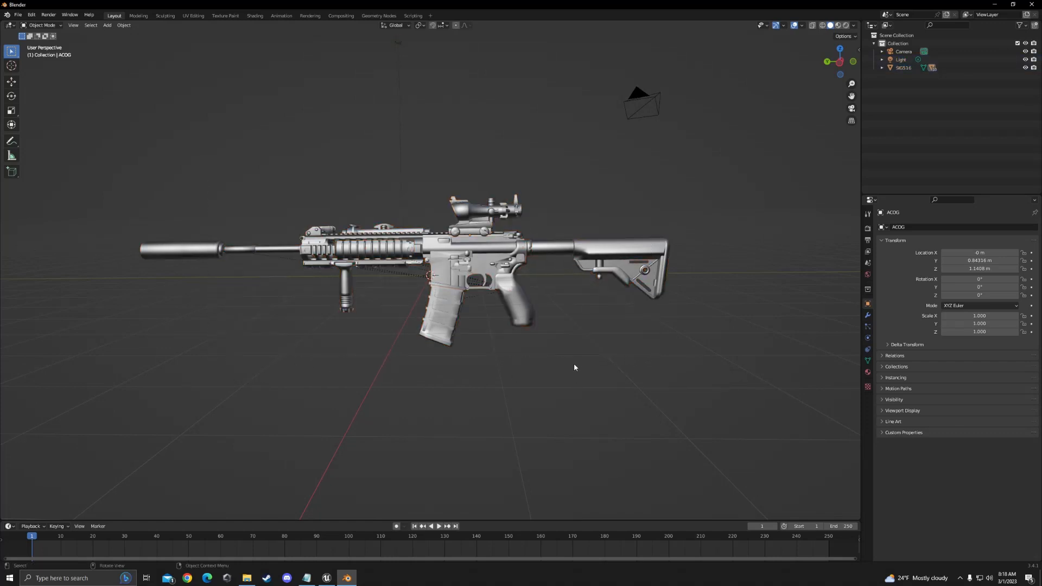
{"action": "scroll", "coordinate": [573, 365], "scroll_direction": "down", "scroll_amount": 5}
{"action": "scroll", "coordinate": [562, 373], "scroll_direction": "up", "scroll_amount": 6}
{"action": "mouse_move", "coordinate": [557, 364]}
{"action": "middle_mouse_down"}
{"action": "mouse_move", "coordinate": [598, 363]}
{"action": "mouse_move", "coordinate": [470, 356]}
{"action": "mouse_move", "coordinate": [561, 363]}
{"action": "middle_mouse_up"}
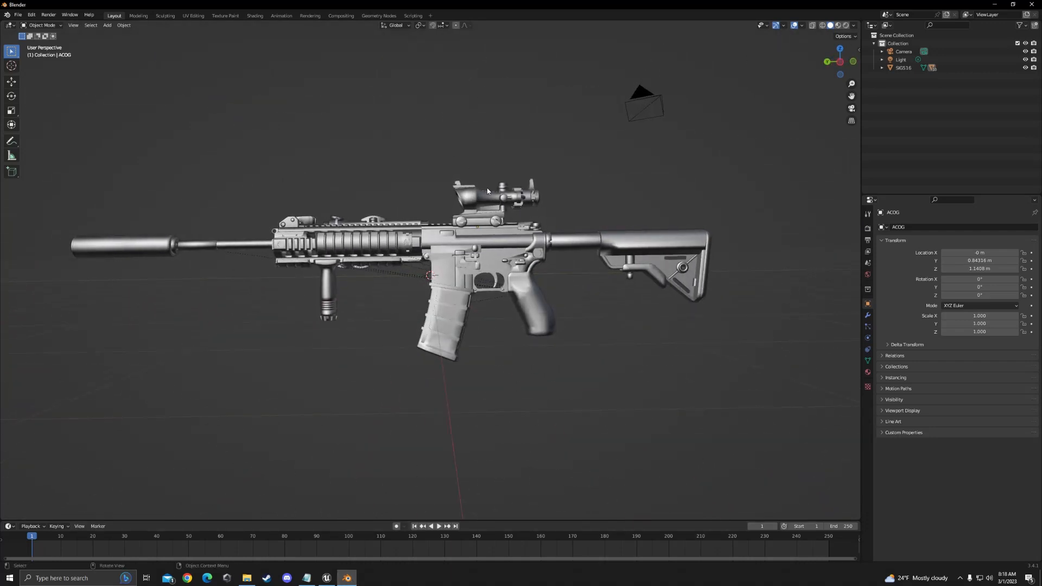
{"action": "left_click", "coordinate": [486, 213]}
{"action": "left_click", "coordinate": [625, 323]}
{"action": "left_click_drag", "start_coordinate": [625, 322], "coordinate": [539, 372]}
Switch to the Unreal editor, search the content folders for "eot" and open the EotechHoloSight attachments folder of Sandbreaker Content.
{"action": "left_click", "coordinate": [326, 578]}
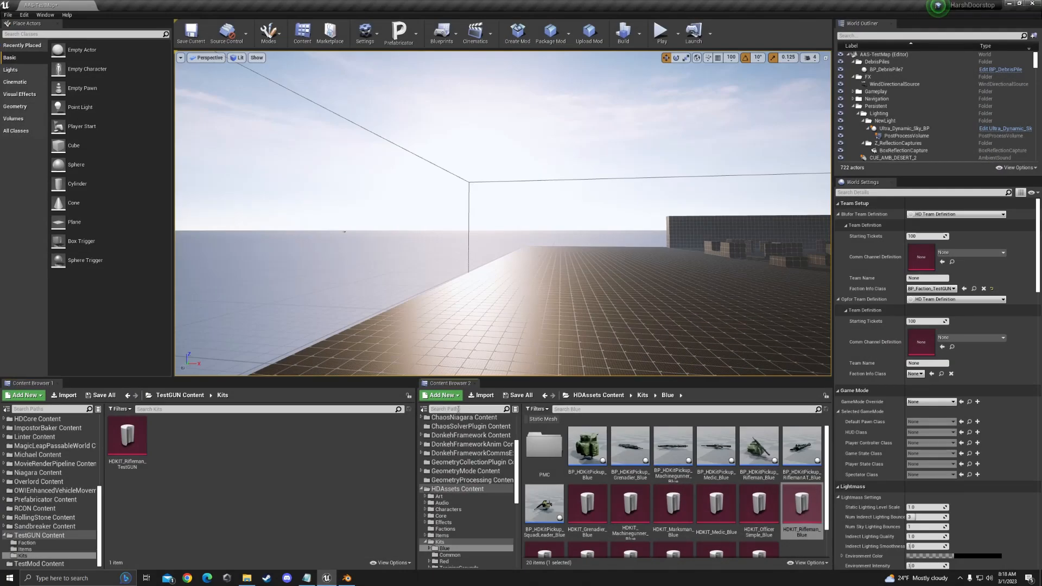
{"action": "left_click", "coordinate": [458, 409]}
{"action": "type", "text": "eot"}
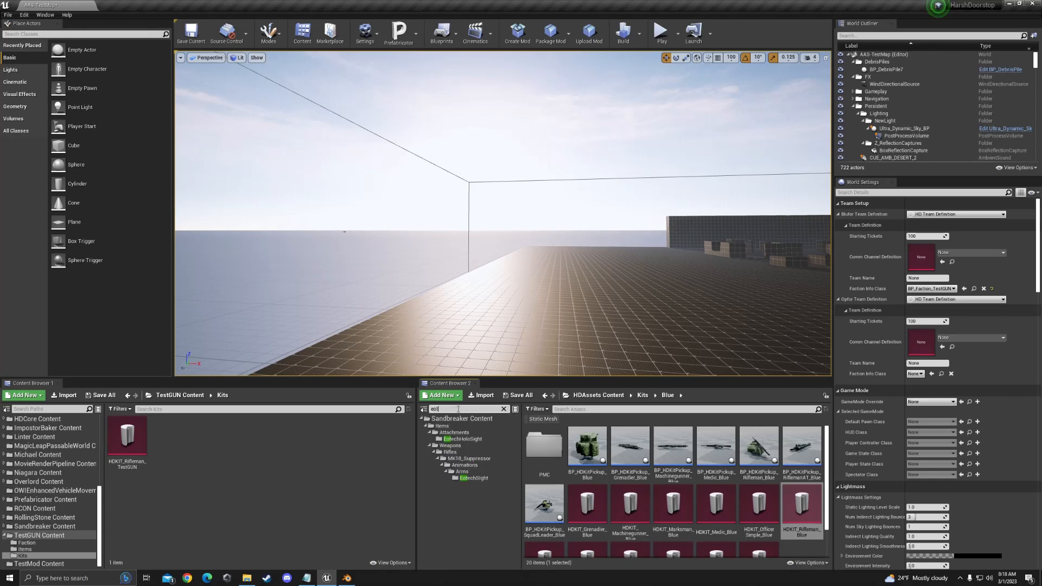
{"action": "left_click", "coordinate": [483, 478]}
{"action": "left_click", "coordinate": [462, 453]}
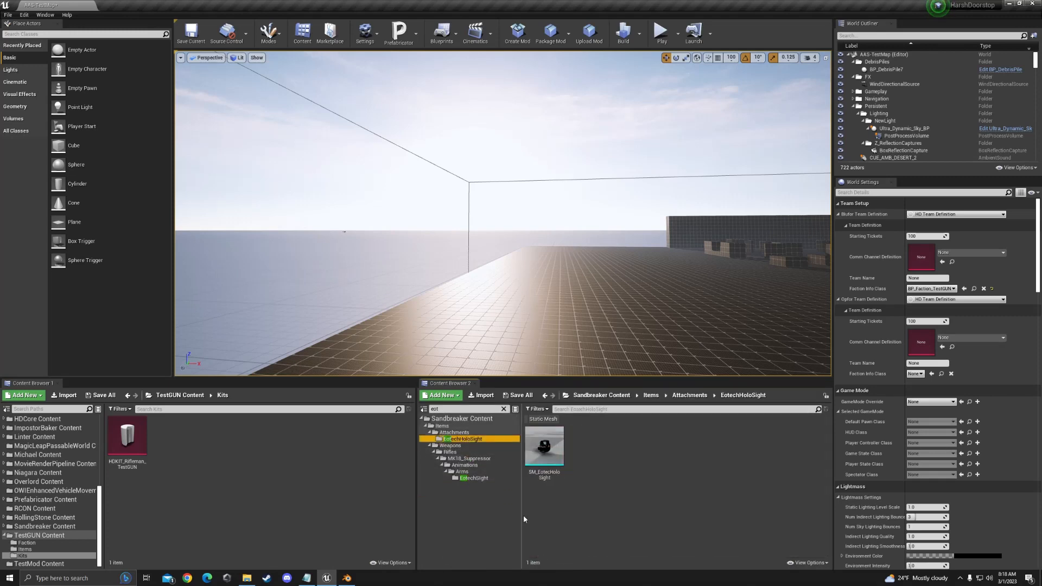
Export the SM_EotecHoloSight static mesh as an FBX file to Desktop > TEST MOD > OHD Assets with the default FBX options.
{"action": "left_click", "coordinate": [553, 449]}
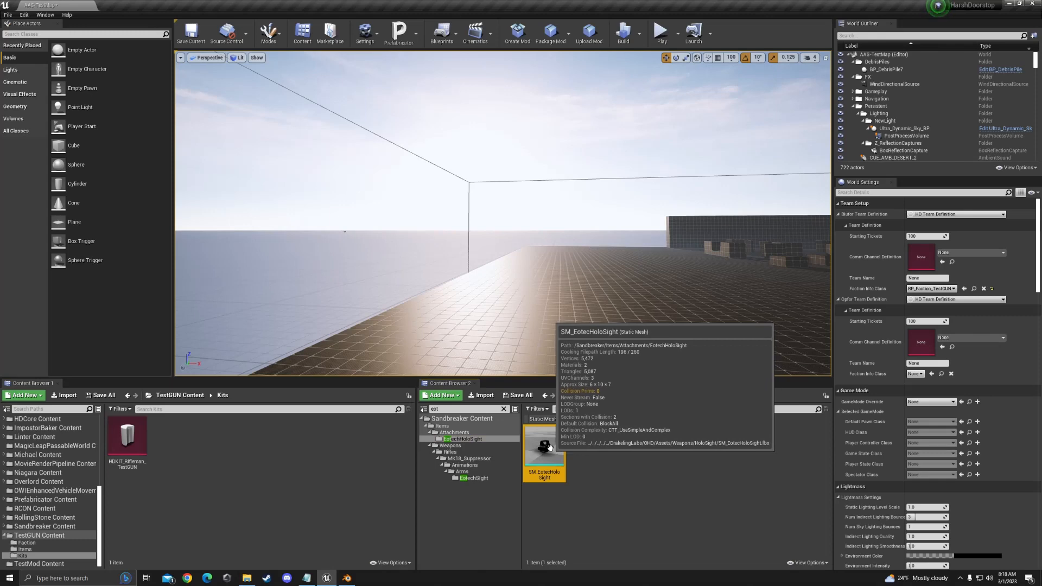
{"action": "right_click", "coordinate": [549, 448]}
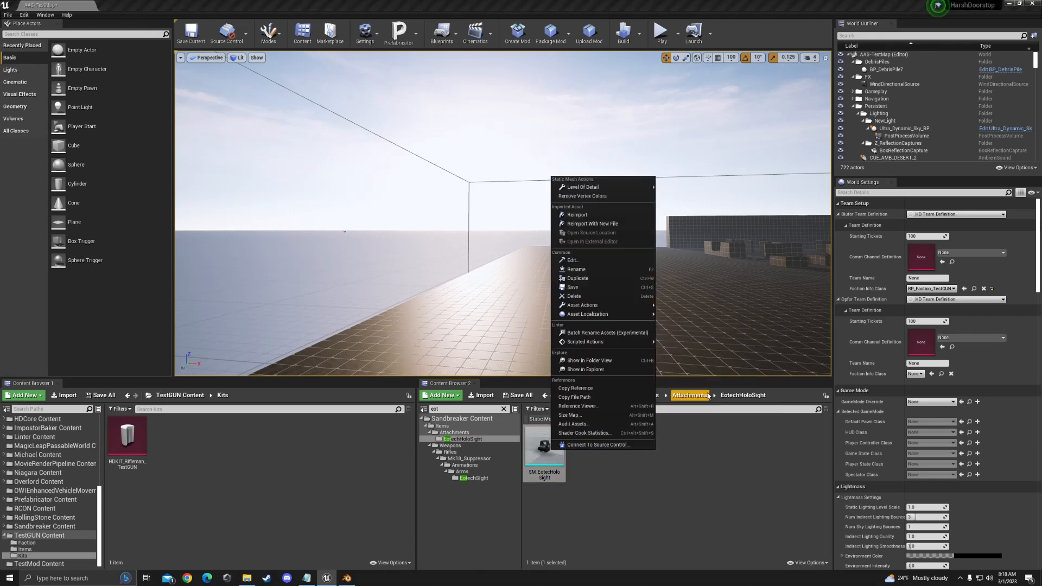
{"action": "left_click", "coordinate": [622, 506]}
{"action": "right_click", "coordinate": [558, 449]}
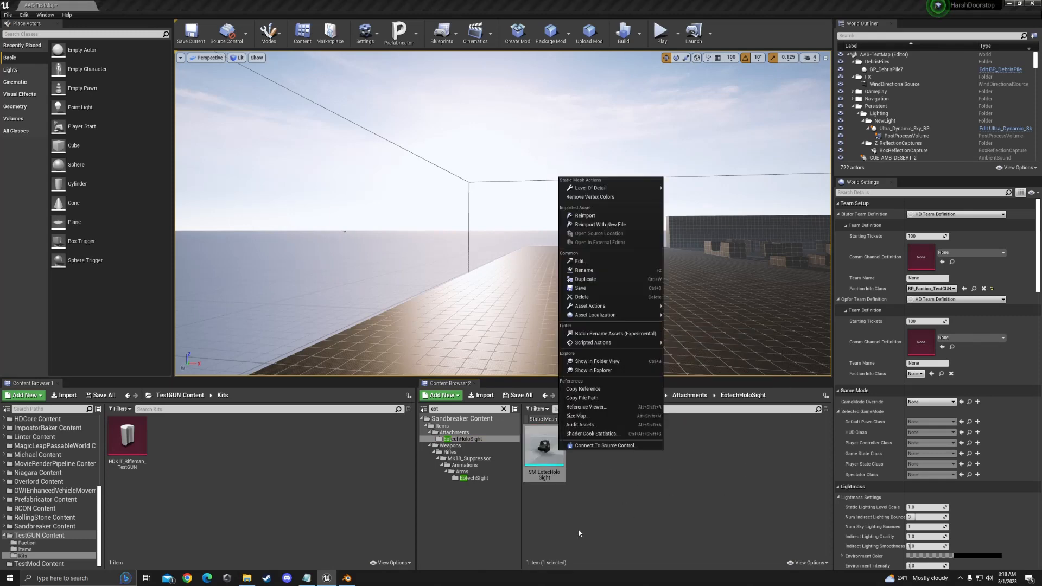
{"action": "left_click", "coordinate": [577, 528]}
{"action": "right_click", "coordinate": [547, 440]}
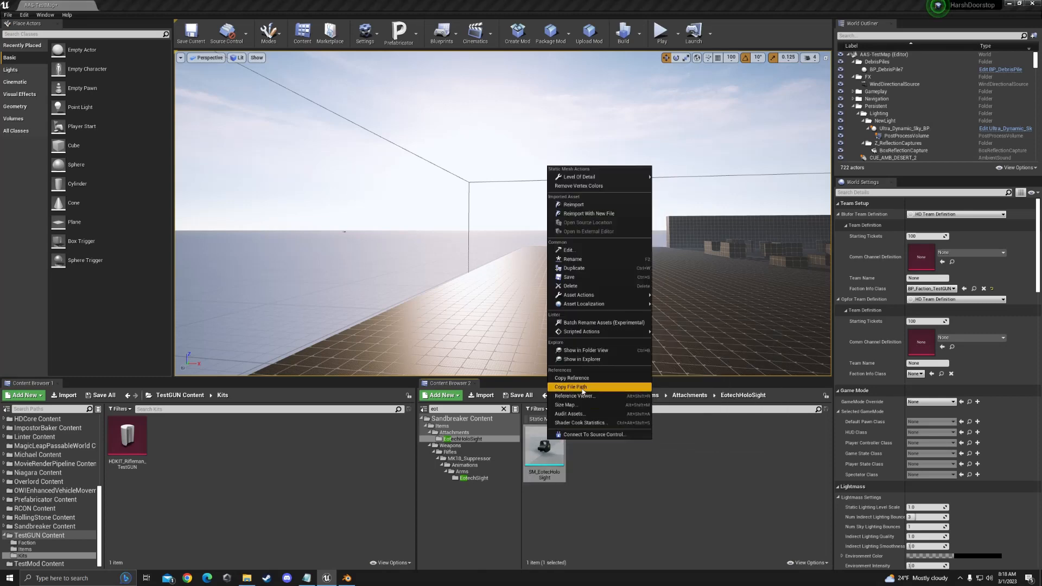
{"action": "mouse_move", "coordinate": [608, 297]}
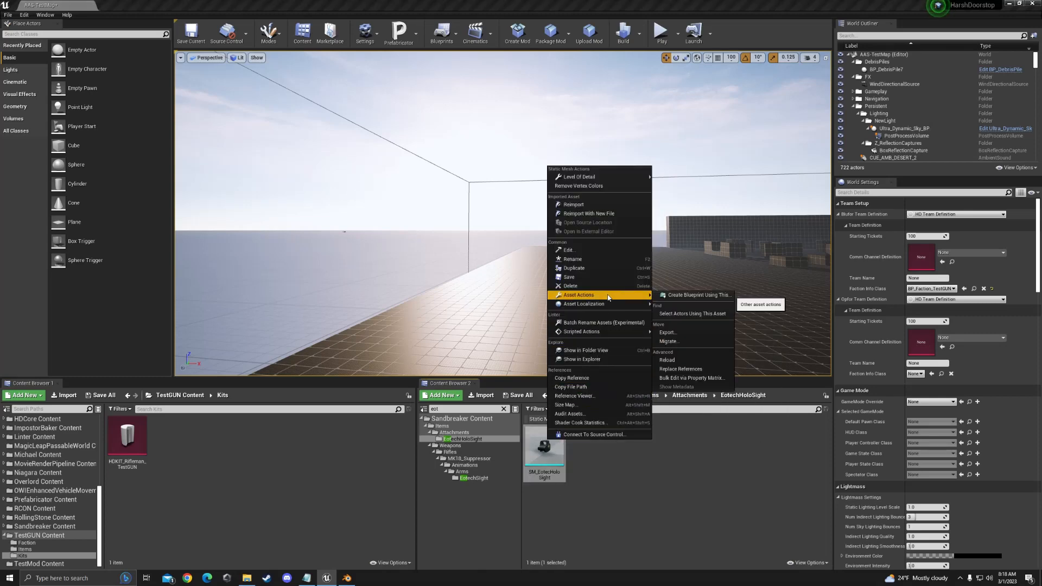
{"action": "left_click", "coordinate": [669, 332]}
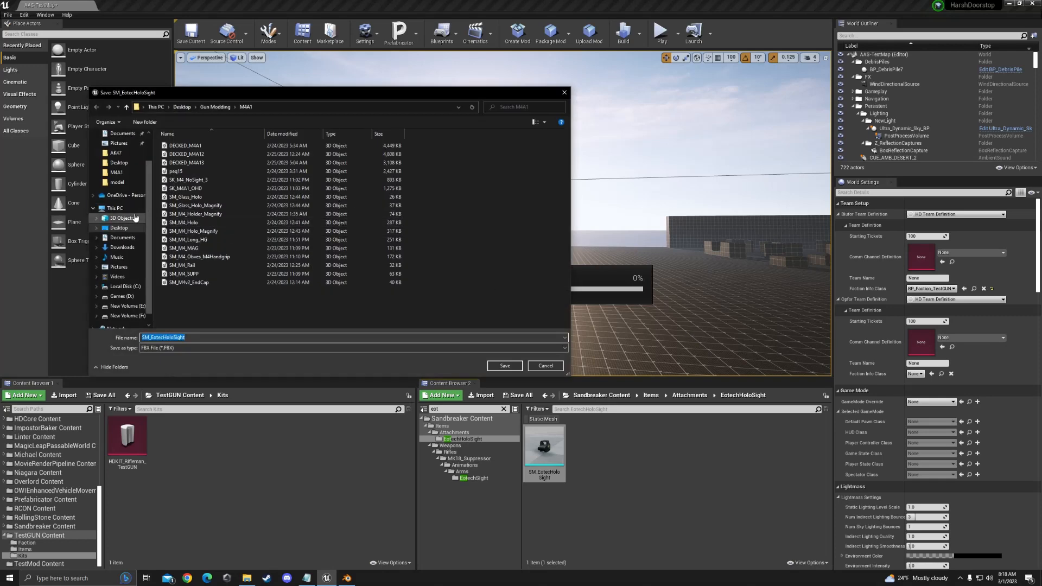
{"action": "left_click", "coordinate": [120, 228]}
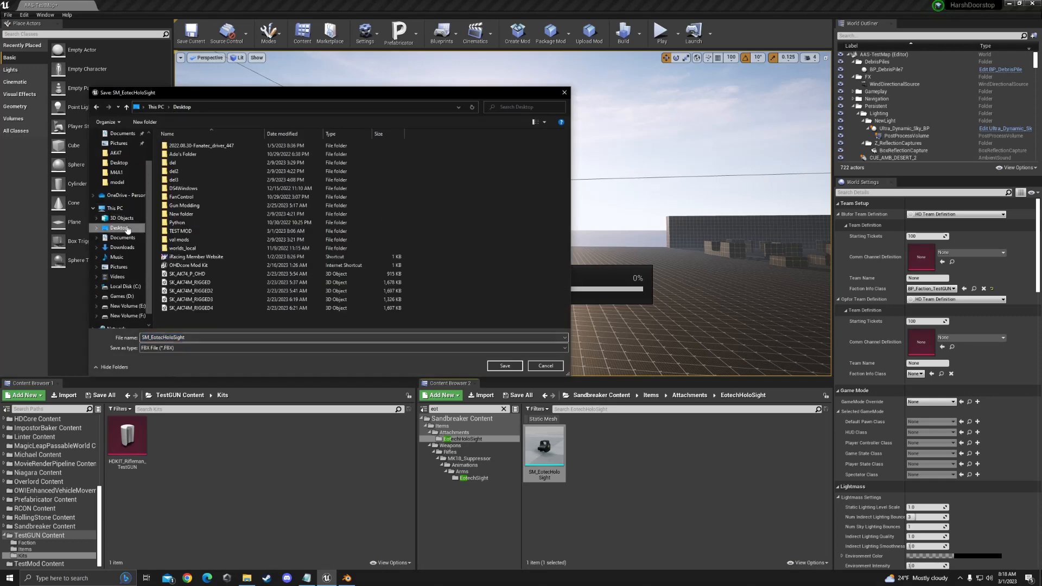
{"action": "double_click", "coordinate": [187, 231]}
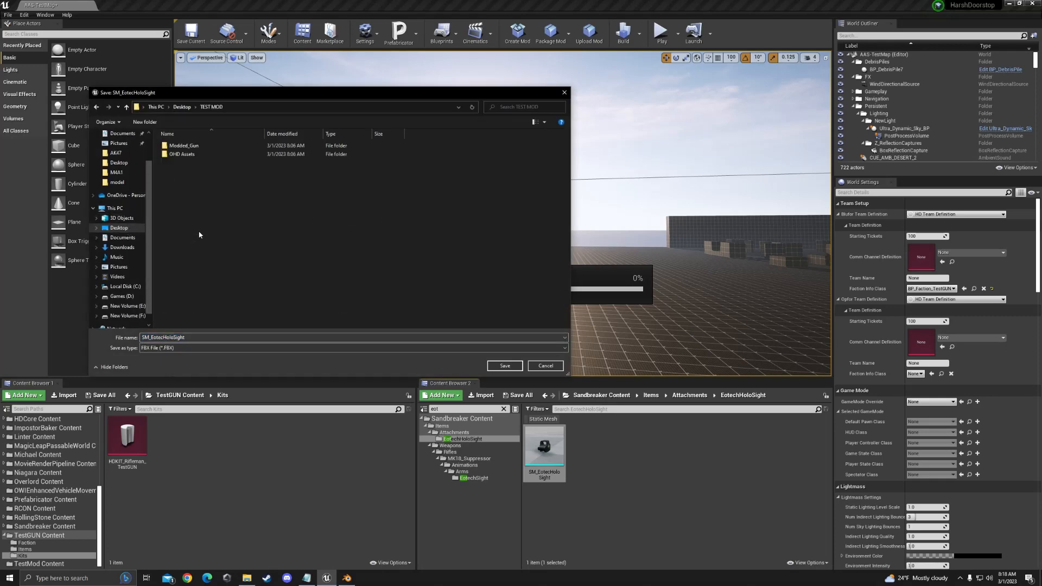
{"action": "double_click", "coordinate": [186, 155]}
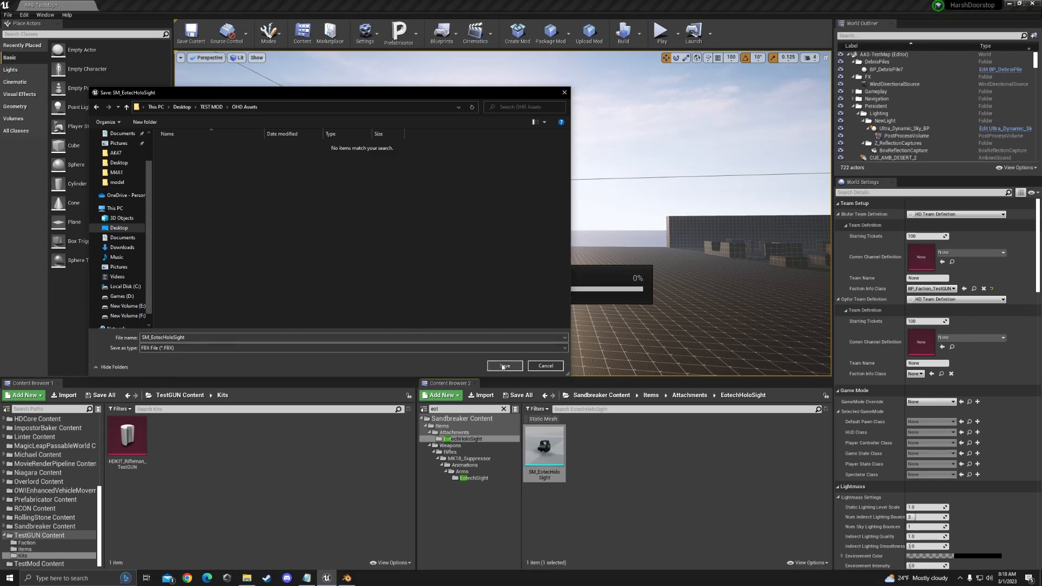
{"action": "left_click", "coordinate": [503, 366]}
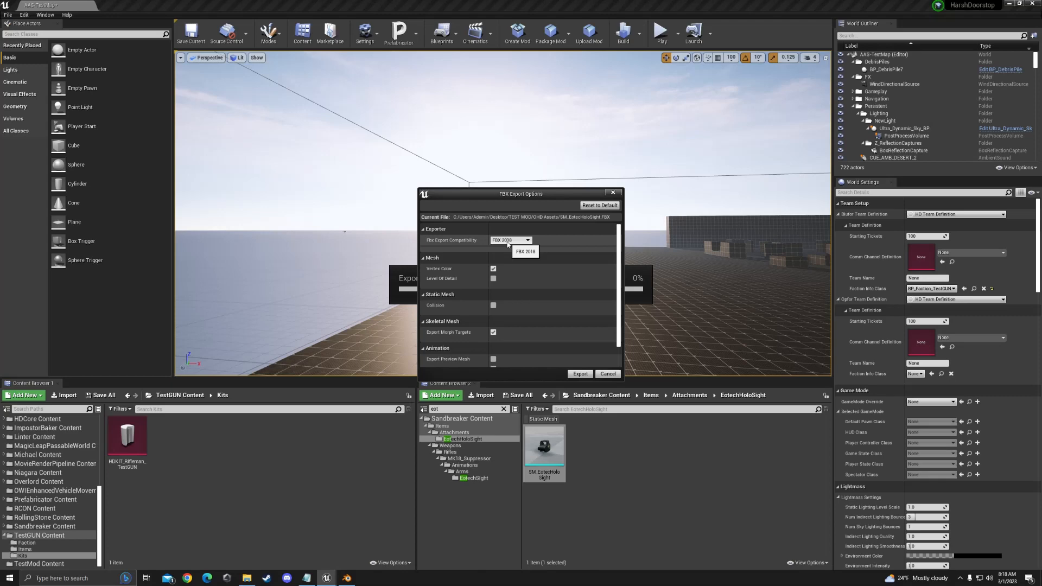
{"action": "left_click_drag", "start_coordinate": [619, 246], "coordinate": [623, 262]}
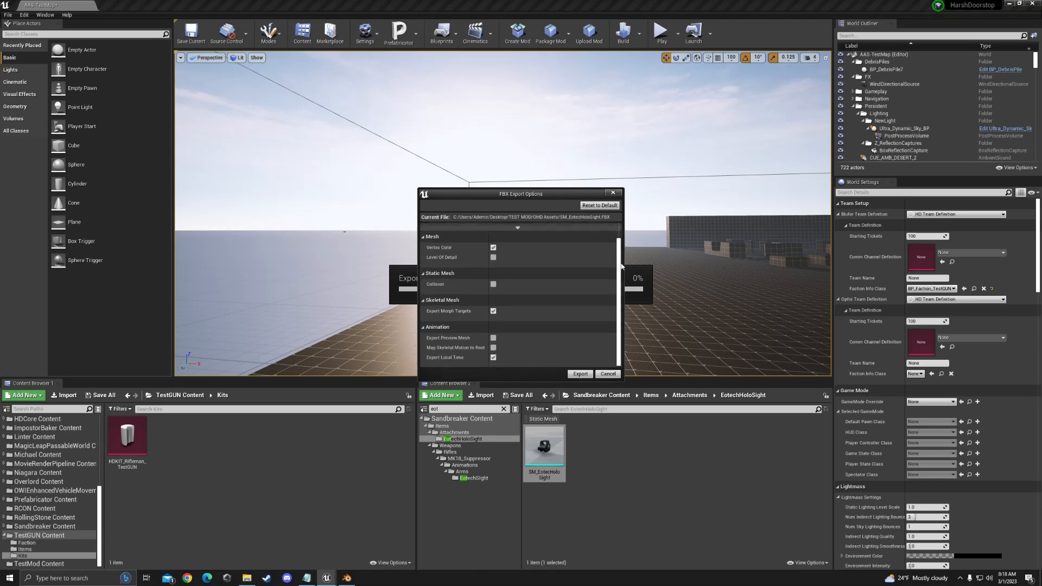
{"action": "left_click", "coordinate": [580, 374]}
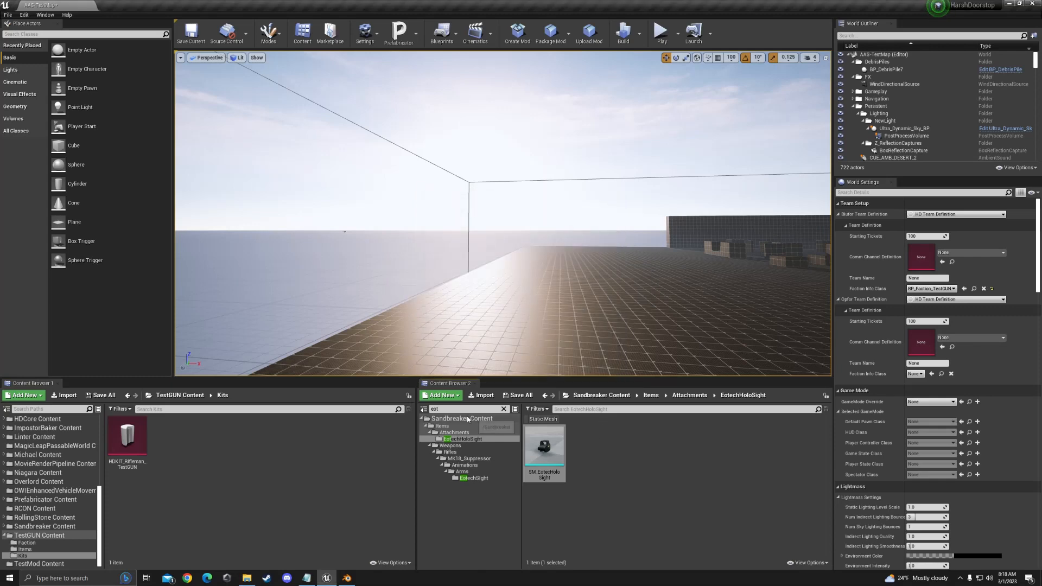
Search the content folders for "m4a" and open the M4A1 rifle folder of Sandbreaker Content.
{"action": "key", "text": "BackSpace"}
{"action": "key", "text": "BackSpace"}
{"action": "key", "text": "BackSpace"}
{"action": "type", "text": "m4a"}
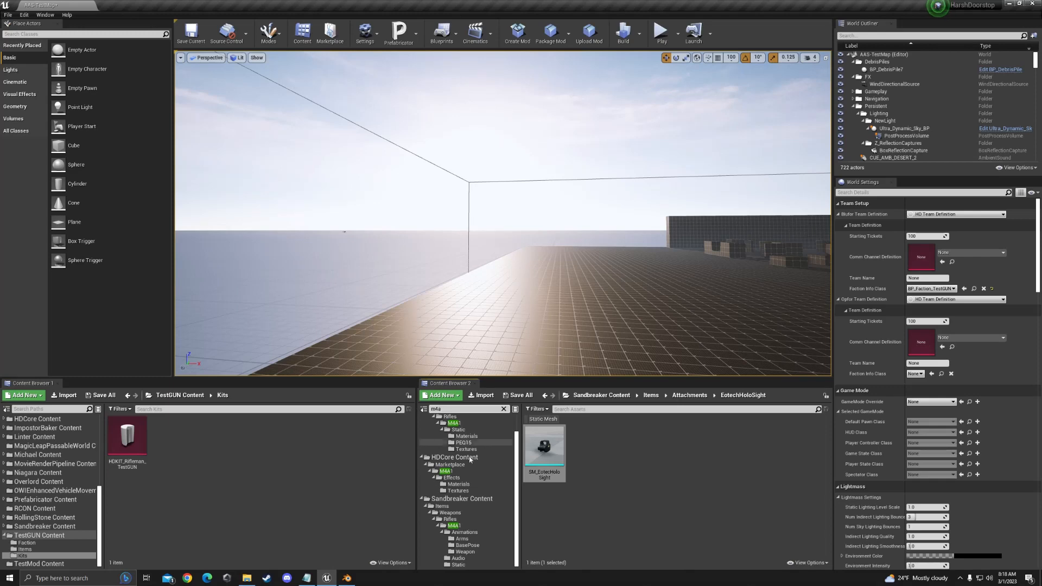
{"action": "left_click", "coordinate": [469, 523]}
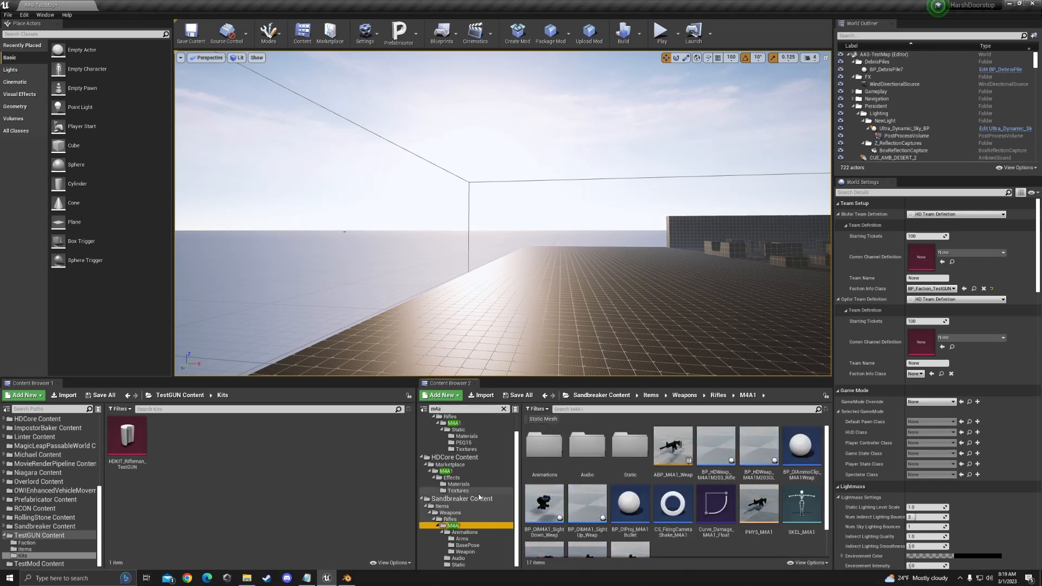
Export the SK_M4A1 skeletal mesh as an FBX file to Desktop > TEST MOD > OHD Assets with the default FBX options.
{"action": "scroll", "coordinate": [748, 544], "scroll_direction": "down", "scroll_amount": 1}
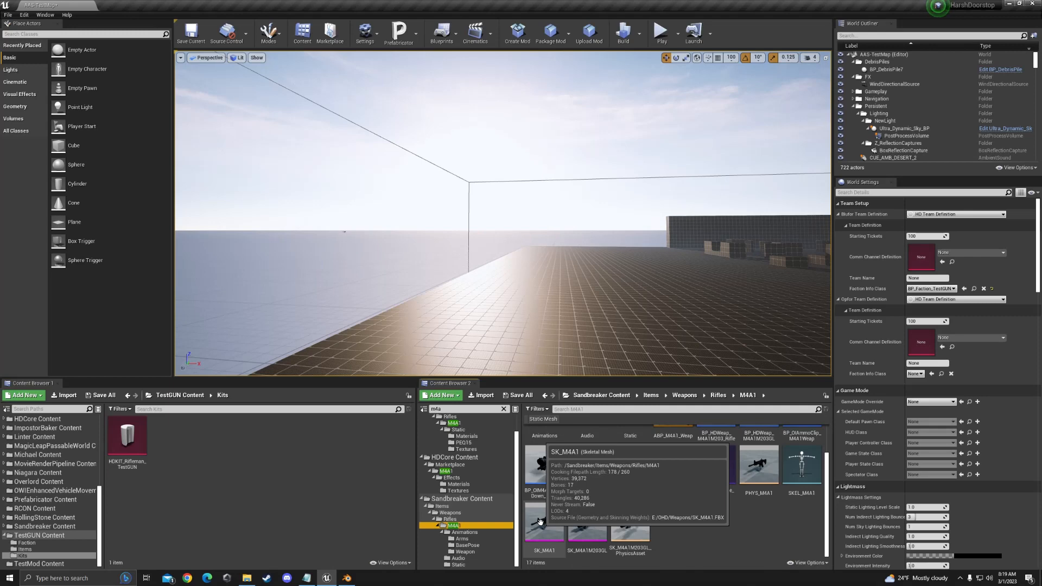
{"action": "left_click", "coordinate": [539, 522]}
{"action": "right_click", "coordinate": [539, 521]}
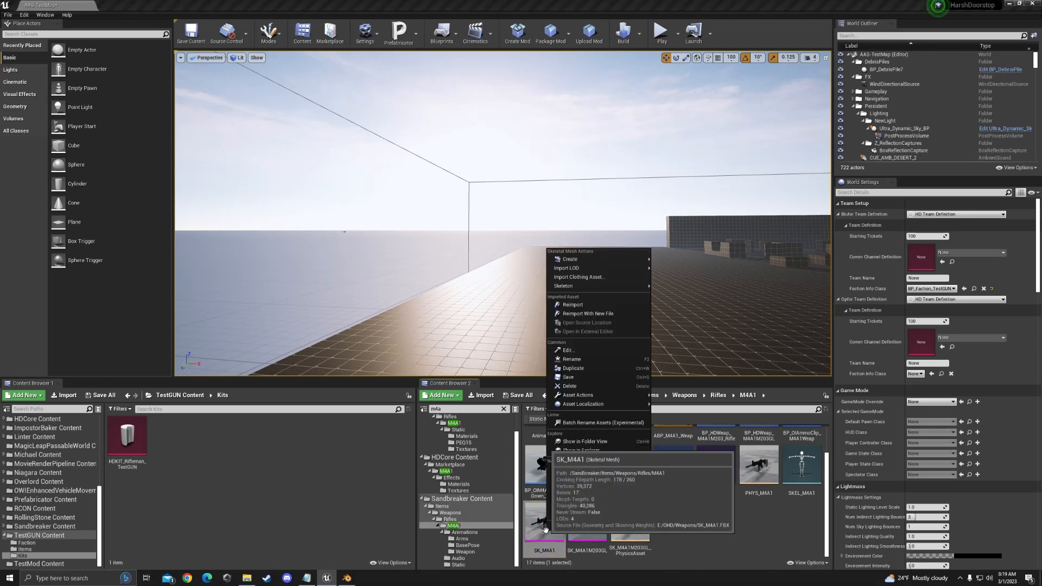
{"action": "mouse_move", "coordinate": [578, 395]}
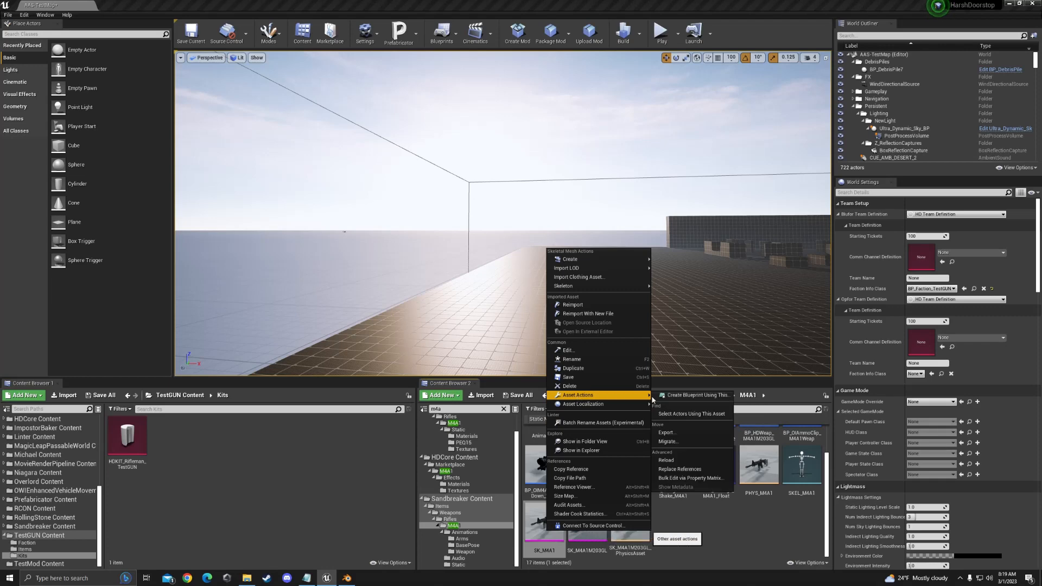
{"action": "left_click", "coordinate": [697, 432]}
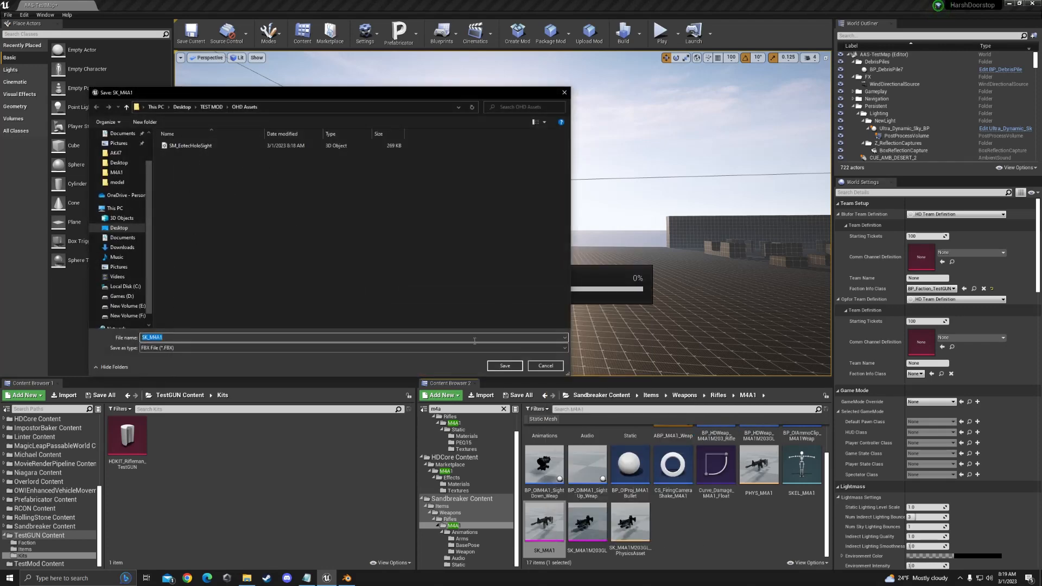
{"action": "left_click", "coordinate": [505, 366]}
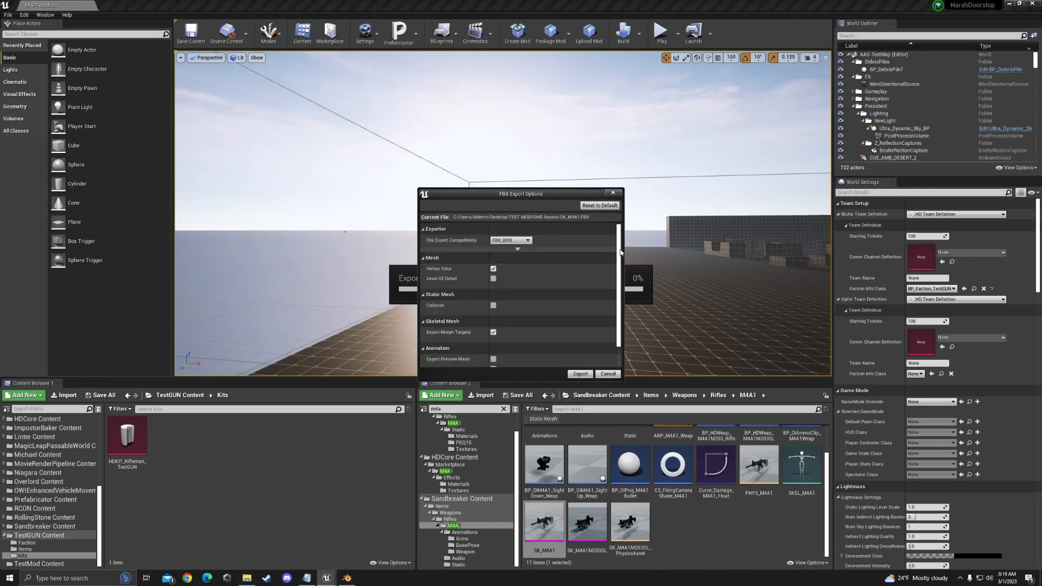
{"action": "left_click_drag", "start_coordinate": [620, 252], "coordinate": [622, 303]}
{"action": "left_click", "coordinate": [579, 374]}
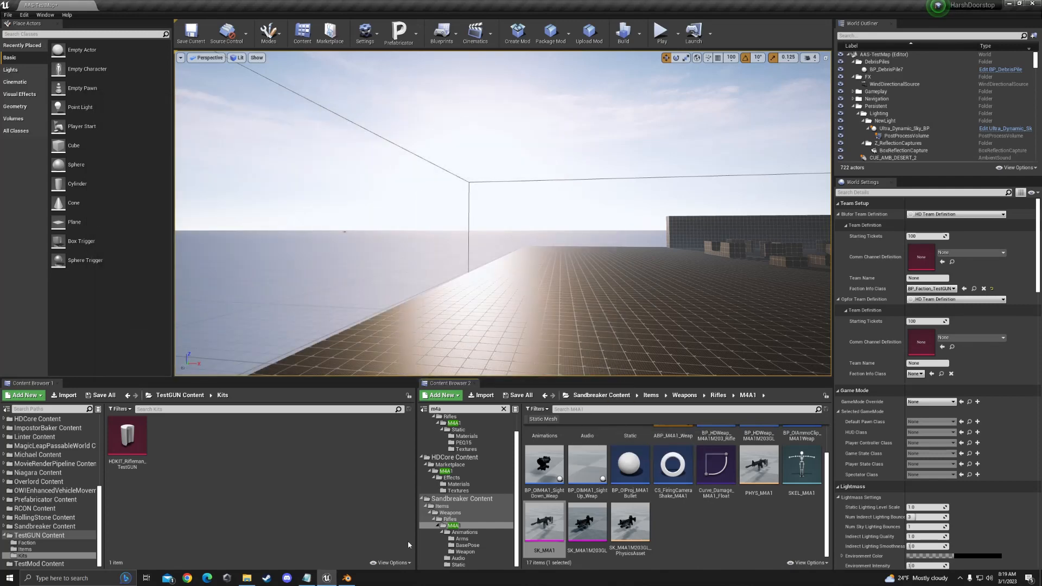
Switch to Blender and delete the Camera and Light objects from the scene collection.
{"action": "left_click", "coordinate": [349, 582]}
{"action": "middle_click_drag", "start_coordinate": [461, 335], "coordinate": [510, 352]}
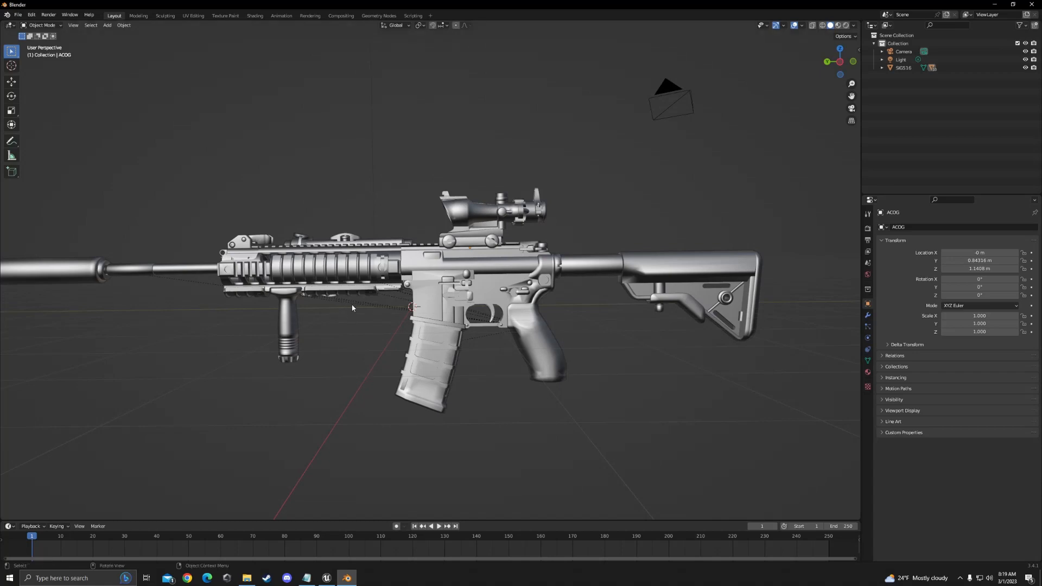
{"action": "middle_click_drag", "start_coordinate": [605, 209], "coordinate": [691, 228]}
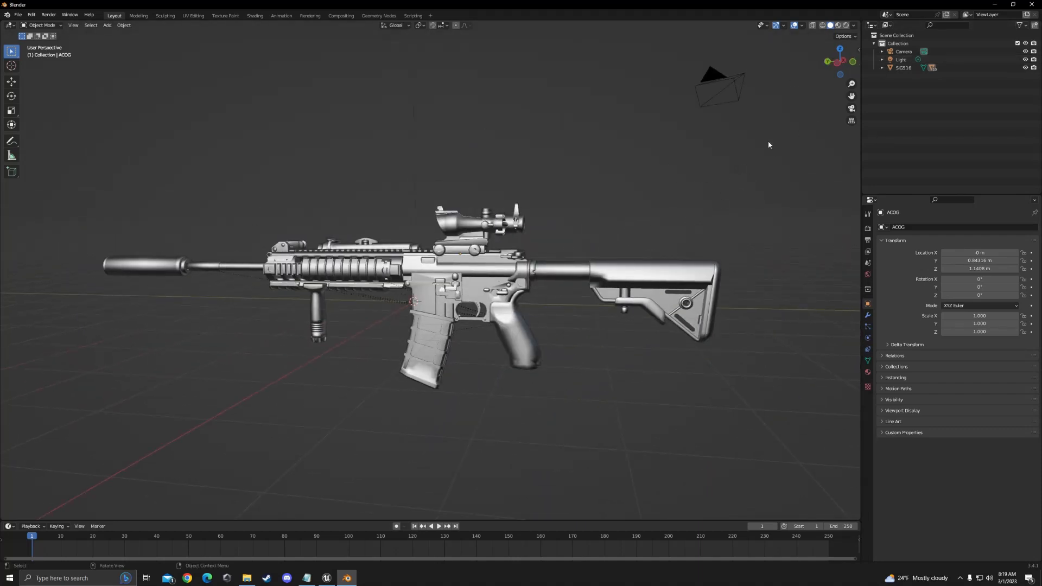
{"action": "left_click", "coordinate": [964, 51]}
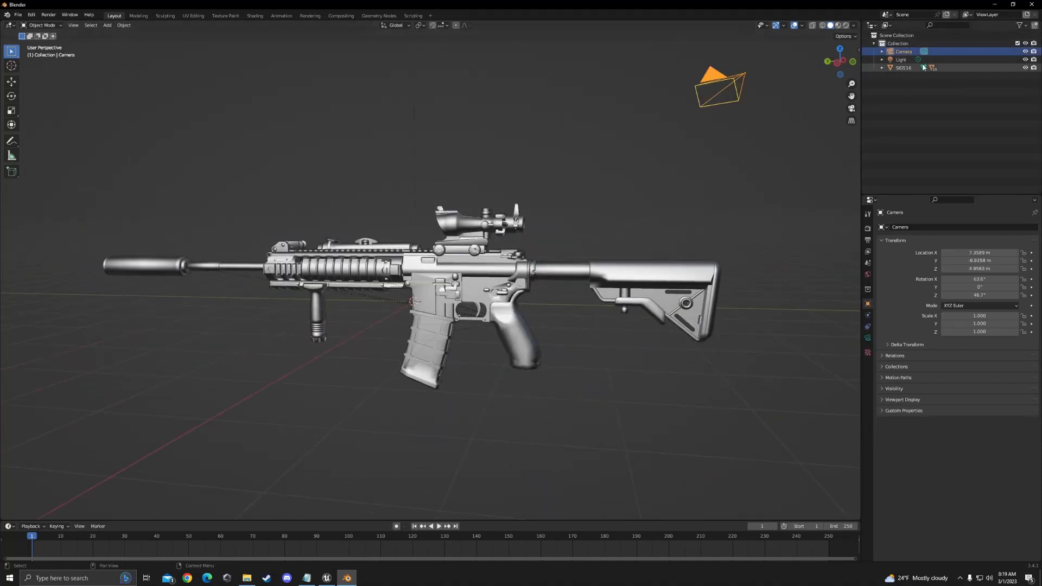
{"action": "right_click", "coordinate": [945, 53]}
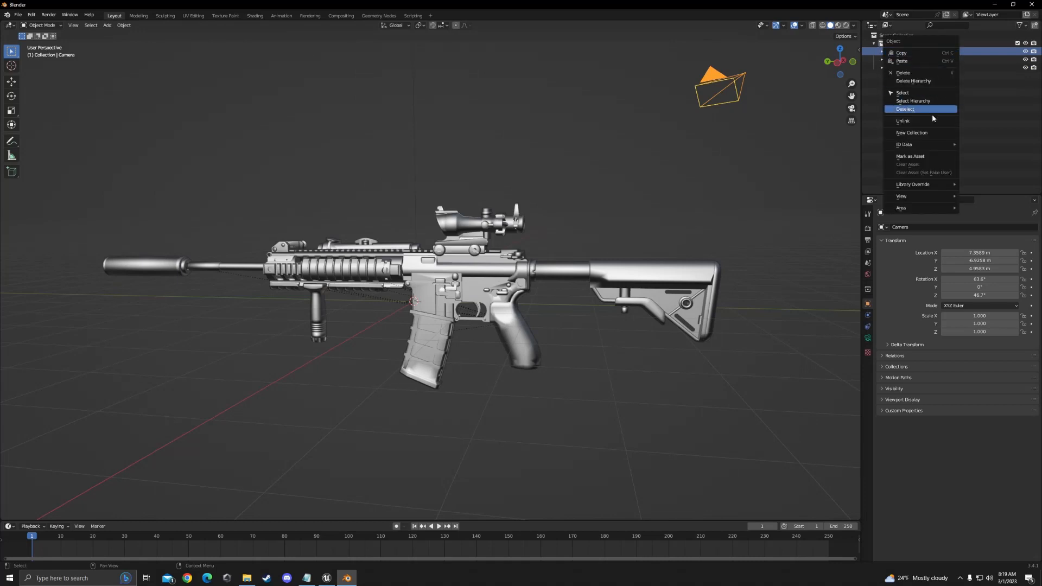
{"action": "left_click", "coordinate": [917, 109]}
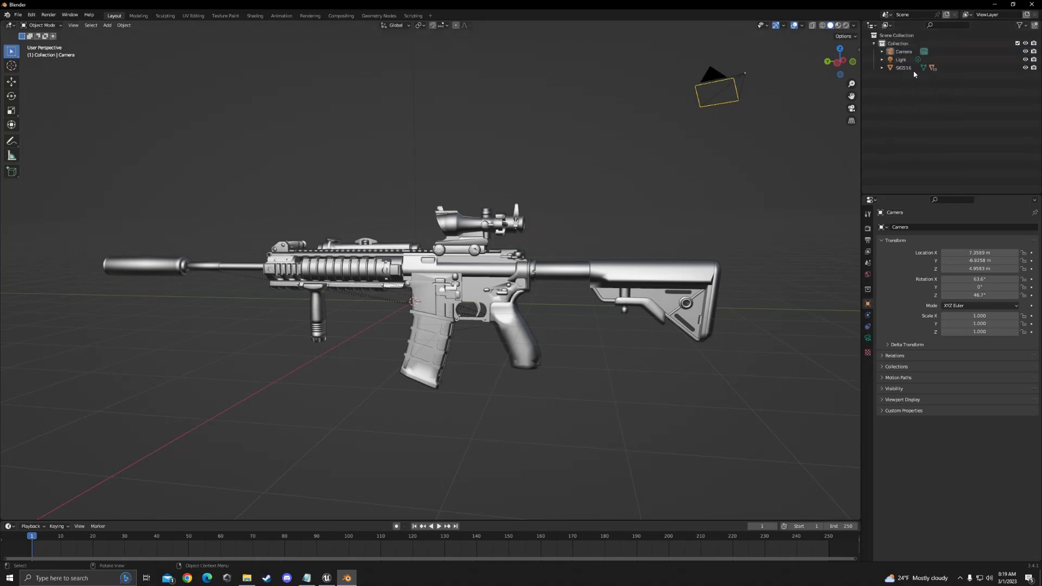
{"action": "left_click", "coordinate": [943, 53]}
{"action": "key", "text": "Delete"}
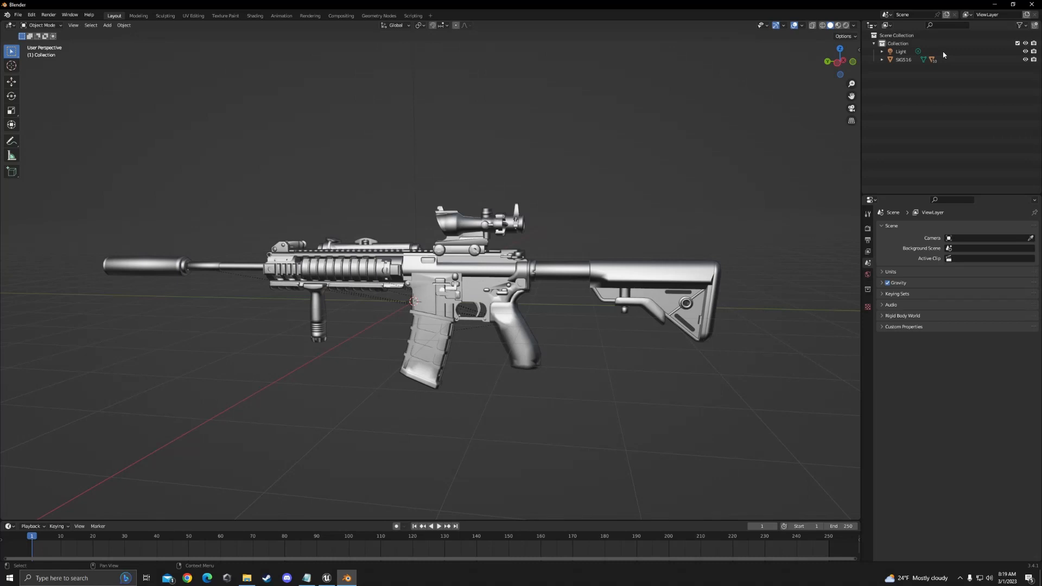
{"action": "left_click", "coordinate": [943, 52]}
{"action": "key", "text": "Delete"}
Expand the SIG516 hierarchy and examine which rifle parts its child objects represent, including Suppressor, Pmag, Foregrip, ACOG and Backup.
{"action": "left_click", "coordinate": [882, 52]}
{"action": "left_click", "coordinate": [881, 52]}
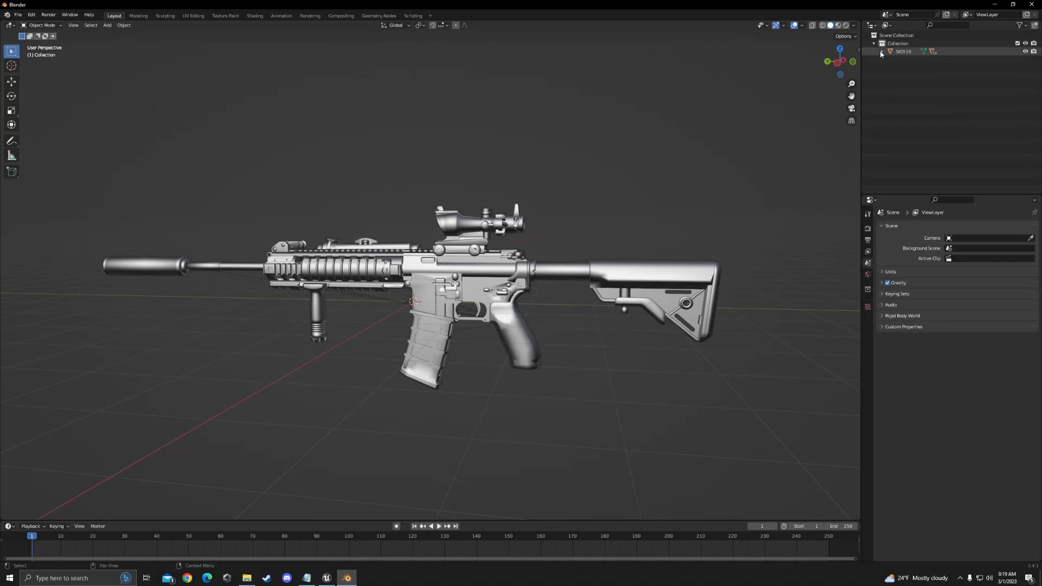
{"action": "left_click", "coordinate": [881, 52]}
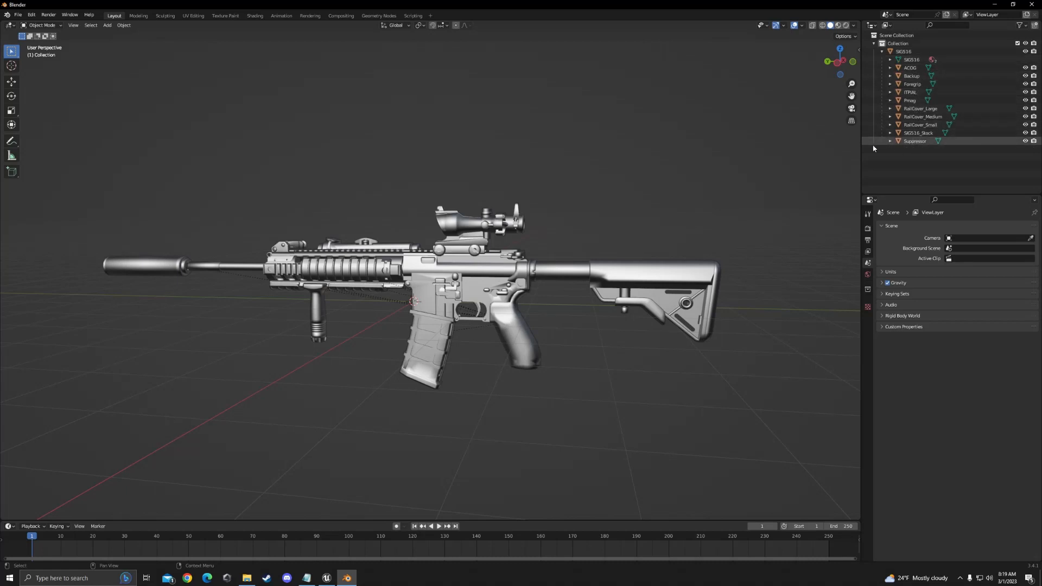
{"action": "left_click", "coordinate": [970, 142]}
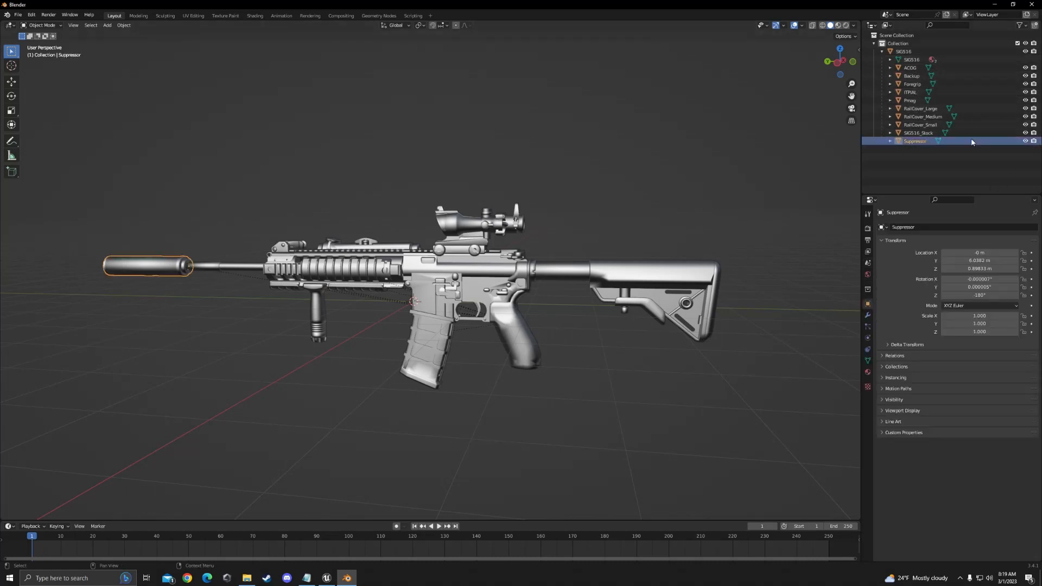
{"action": "left_click", "coordinate": [970, 101]}
{"action": "left_click", "coordinate": [973, 86]}
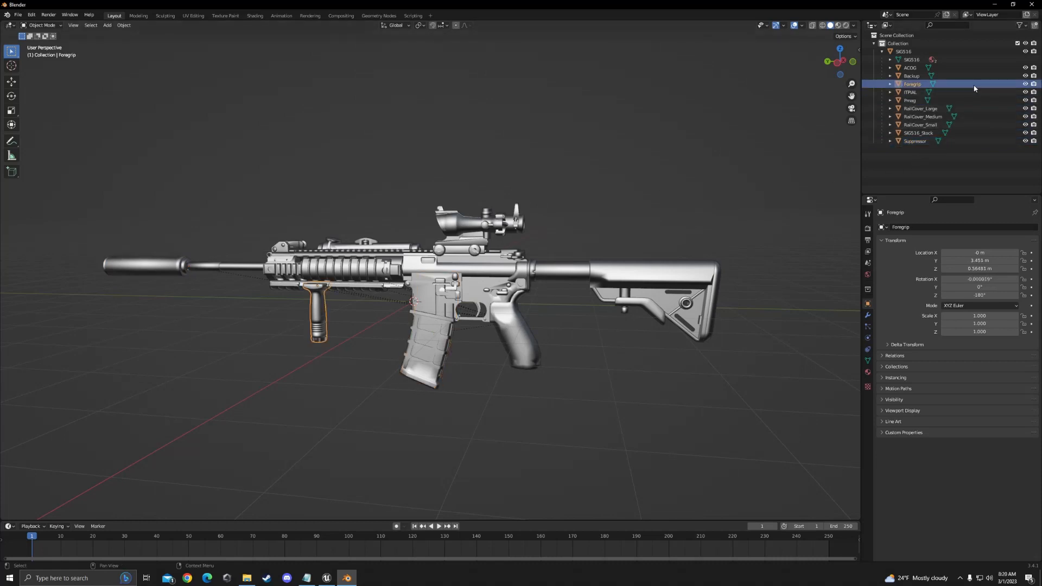
{"action": "left_click", "coordinate": [974, 69]}
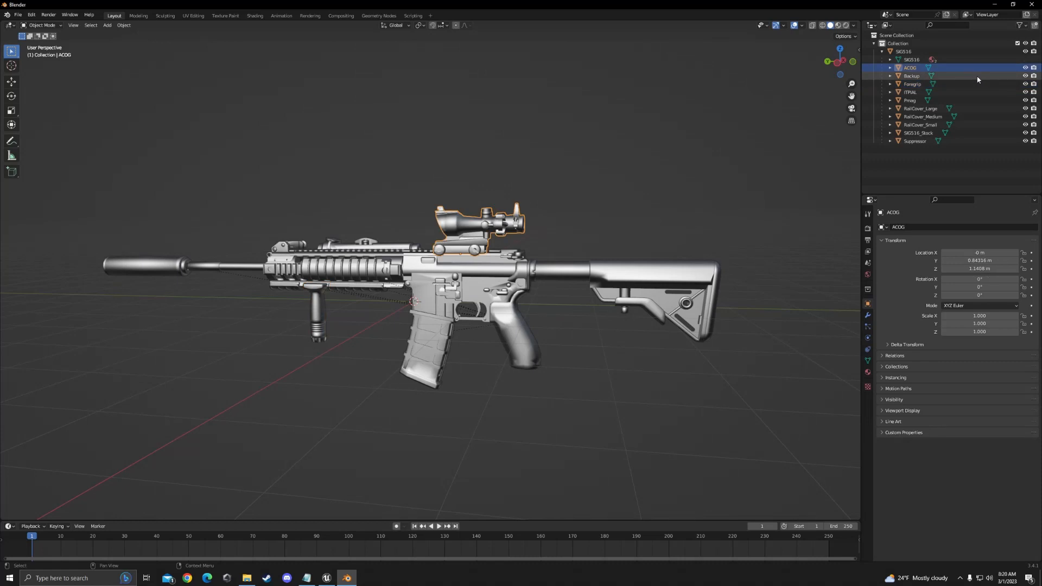
{"action": "left_click", "coordinate": [977, 78]}
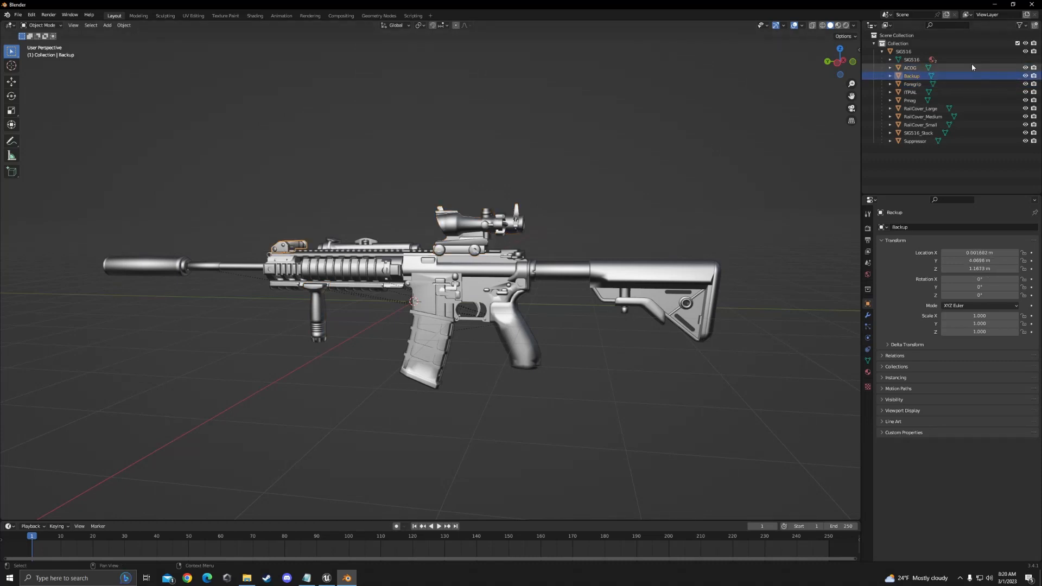
Delete the ACOG scope from the top rail of the SIG516 rifle.
{"action": "left_click", "coordinate": [506, 209]}
{"action": "middle_click_drag", "start_coordinate": [507, 207], "coordinate": [572, 199]}
{"action": "left_click_drag", "start_coordinate": [558, 194], "coordinate": [643, 222]}
{"action": "scroll", "coordinate": [564, 174], "scroll_direction": "up", "scroll_amount": 5}
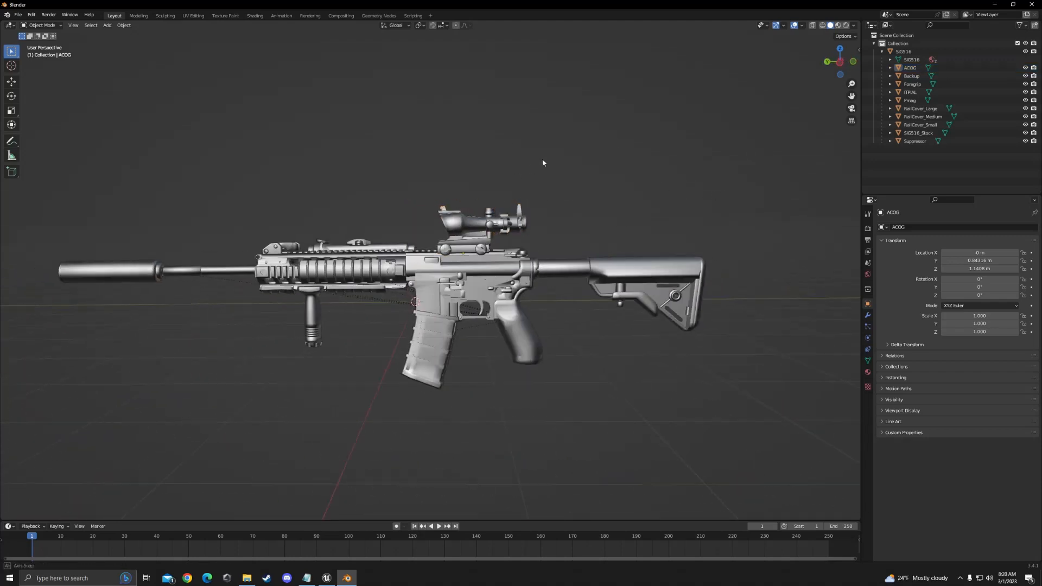
{"action": "scroll", "coordinate": [543, 187], "scroll_direction": "down", "scroll_amount": 4}
{"action": "scroll", "coordinate": [558, 179], "scroll_direction": "up", "scroll_amount": 4}
{"action": "scroll", "coordinate": [604, 161], "scroll_direction": "down", "scroll_amount": 2}
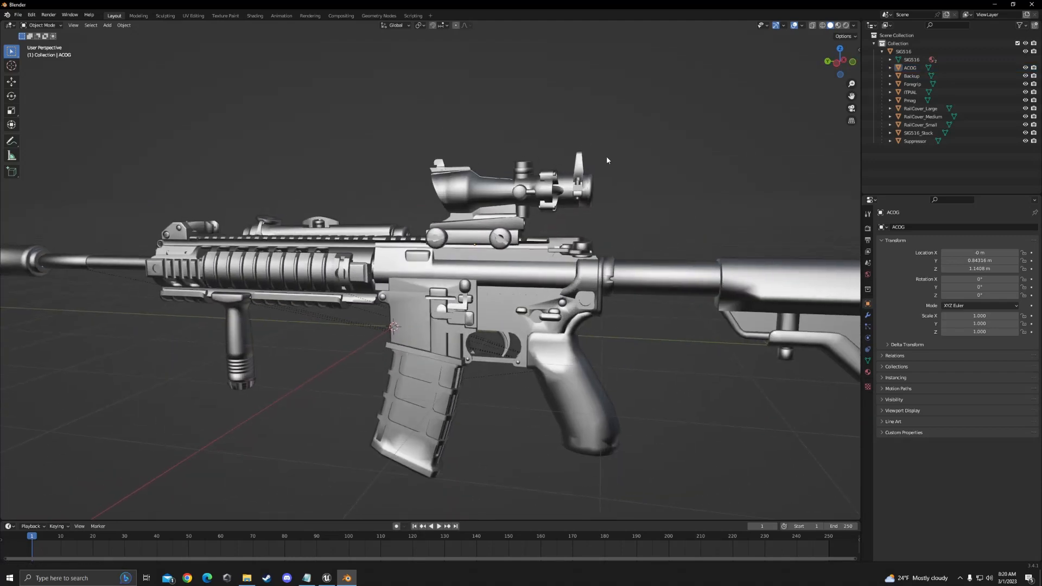
{"action": "mouse_move", "coordinate": [601, 153]}
{"action": "middle_mouse_down", "text": "shift"}
{"action": "mouse_move", "coordinate": [554, 141]}
{"action": "mouse_move", "coordinate": [649, 174]}
{"action": "mouse_move", "coordinate": [589, 175]}
{"action": "mouse_move", "coordinate": [657, 155]}
{"action": "mouse_move", "coordinate": [616, 155]}
{"action": "middle_mouse_up", "text": "shift"}
{"action": "middle_click_drag", "start_coordinate": [613, 191], "coordinate": [555, 200]}
{"action": "left_click", "coordinate": [518, 232]}
{"action": "key", "text": "x"}
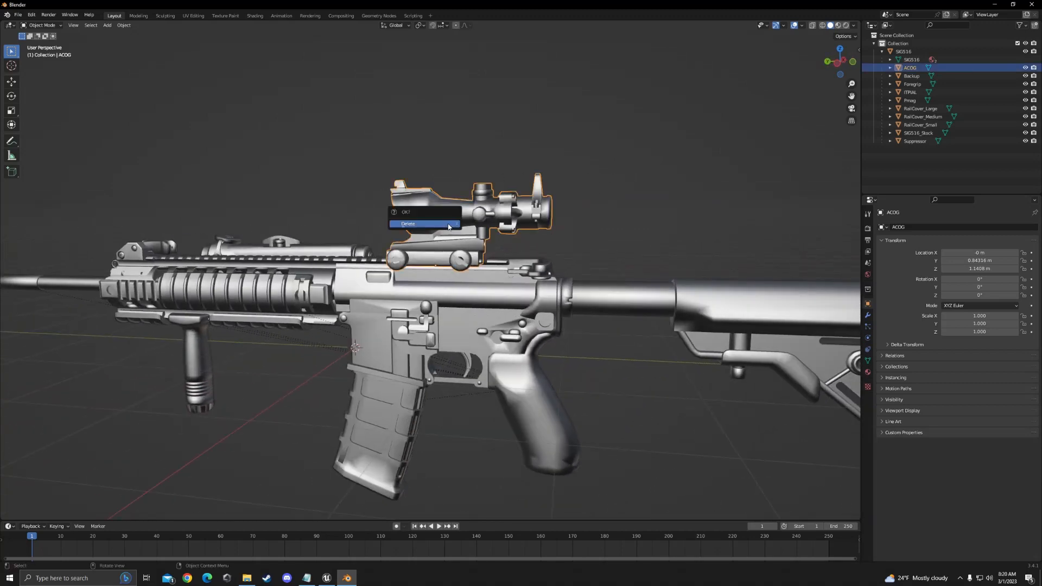
{"action": "left_click", "coordinate": [446, 225]}
{"action": "scroll", "coordinate": [445, 224], "scroll_direction": "down", "scroll_amount": 5}
{"action": "mouse_move", "coordinate": [460, 232]}
{"action": "middle_mouse_down"}
{"action": "mouse_move", "coordinate": [391, 233]}
{"action": "mouse_move", "coordinate": [534, 230]}
{"action": "mouse_move", "coordinate": [476, 227]}
{"action": "middle_mouse_up"}
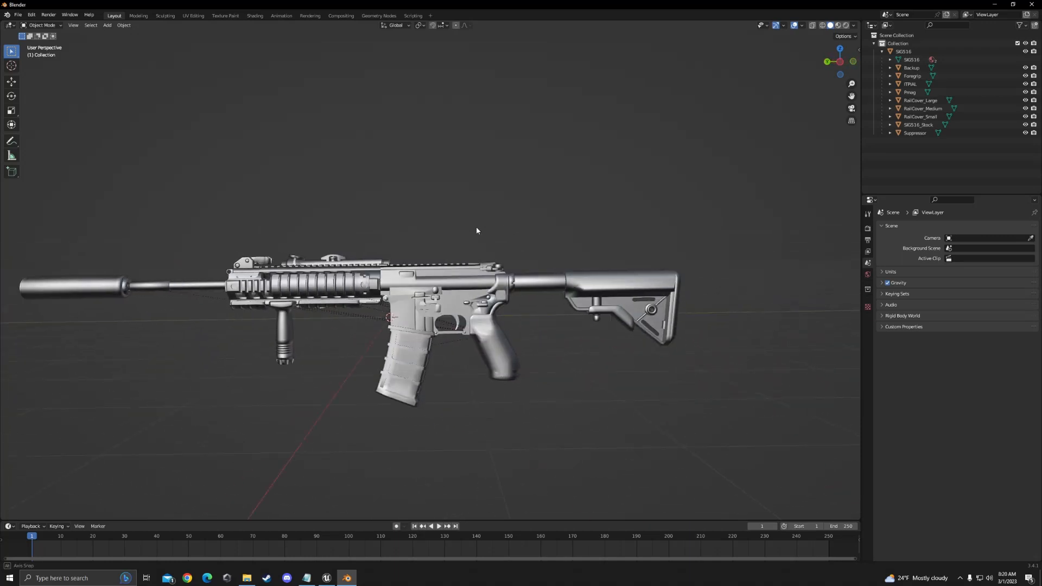
{"action": "scroll", "coordinate": [475, 230], "scroll_direction": "down", "scroll_amount": 3}
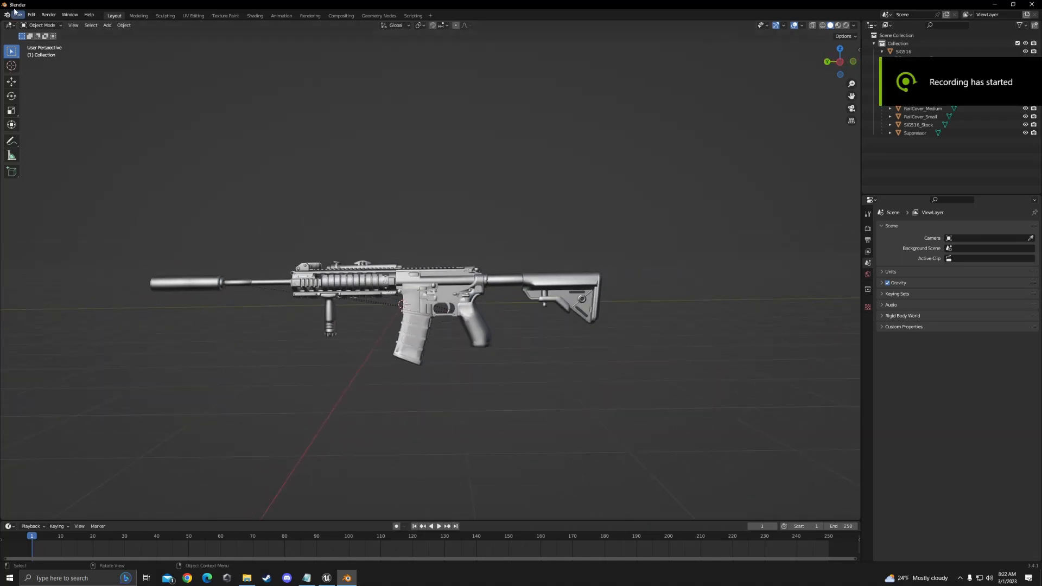
Import SM_EotecHoloSight.FBX from the OHD Assets folder with the default import settings.
{"action": "left_click", "coordinate": [18, 14]}
{"action": "mouse_move", "coordinate": [56, 126]}
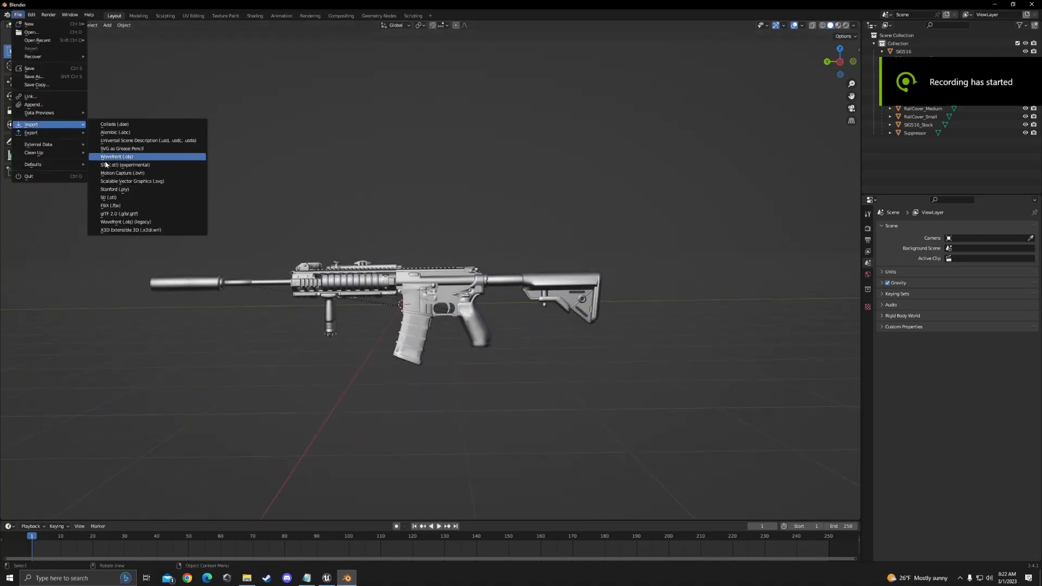
{"action": "left_click", "coordinate": [125, 206]}
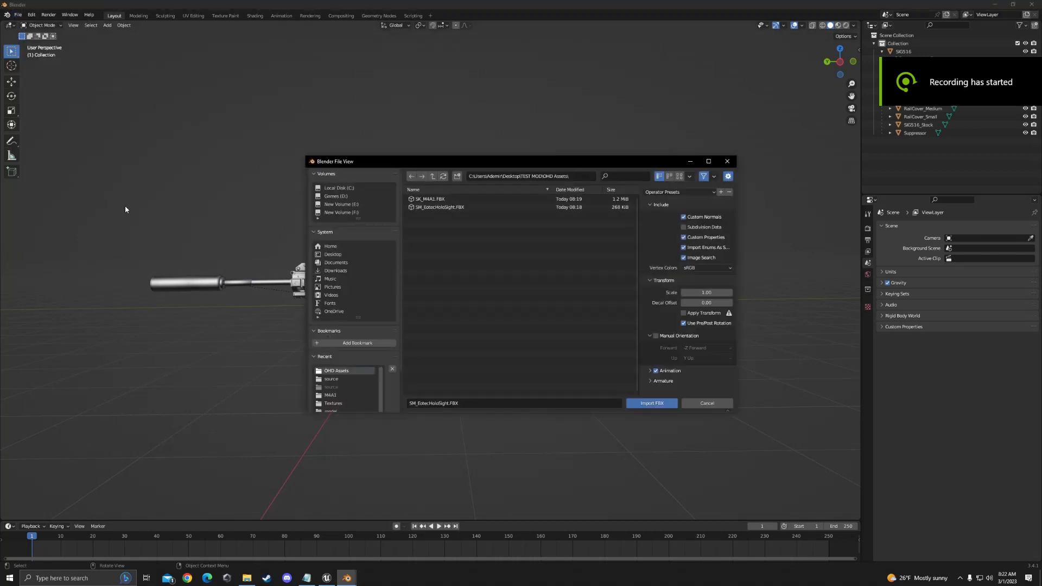
{"action": "left_click", "coordinate": [456, 207]}
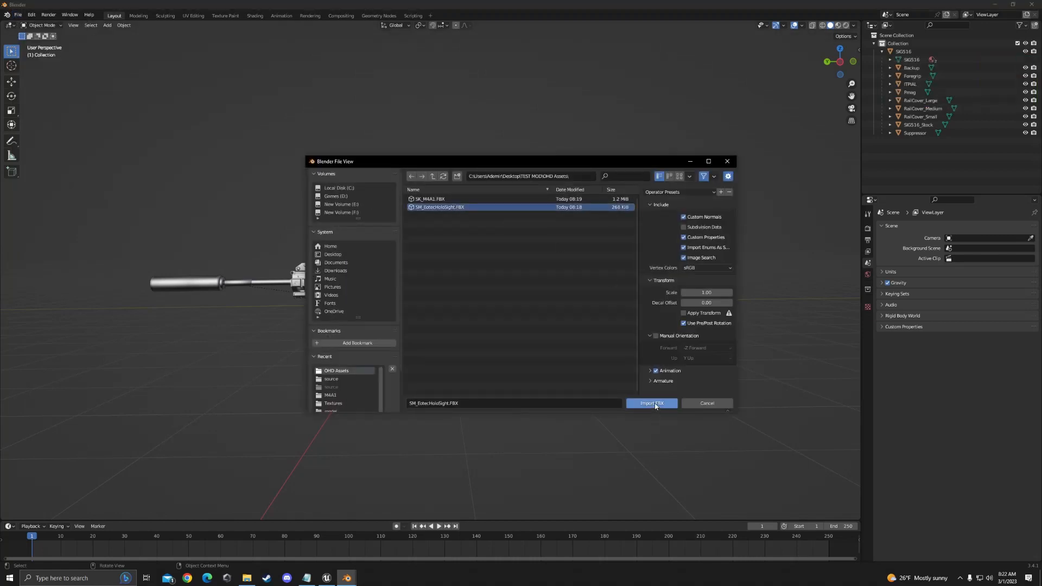
{"action": "left_click", "coordinate": [651, 403]}
Move the imported holographic sight straight up along the Z axis from the origin to just above the rifle's top rail.
{"action": "scroll", "coordinate": [421, 321], "scroll_direction": "up", "scroll_amount": 5}
{"action": "middle_click_drag", "start_coordinate": [430, 310], "coordinate": [481, 289]}
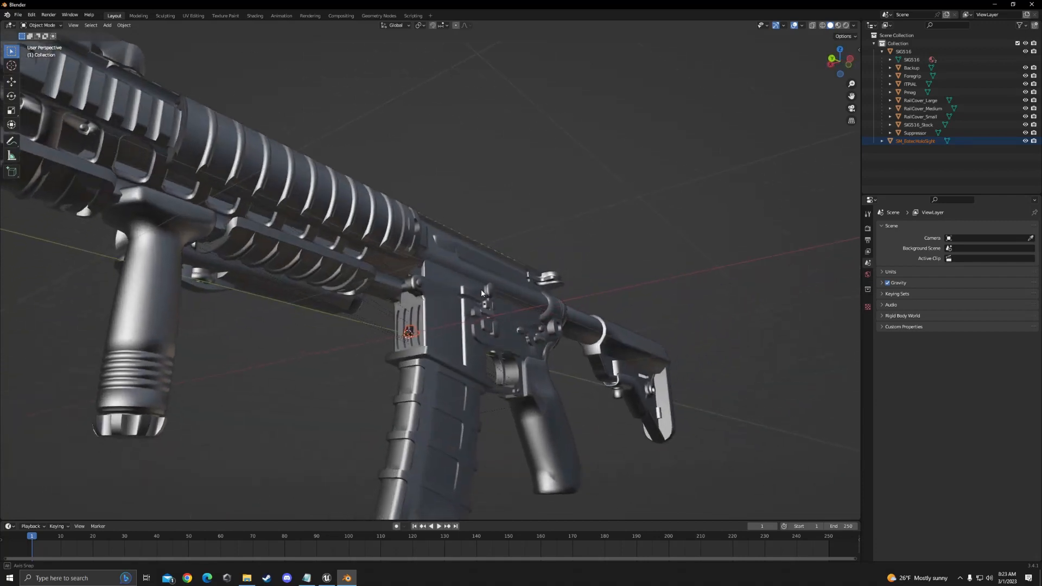
{"action": "scroll", "coordinate": [450, 347], "scroll_direction": "up", "scroll_amount": 3}
{"action": "middle_click_drag", "start_coordinate": [420, 463], "coordinate": [344, 433]}
{"action": "scroll", "coordinate": [362, 458], "scroll_direction": "down", "scroll_amount": 5}
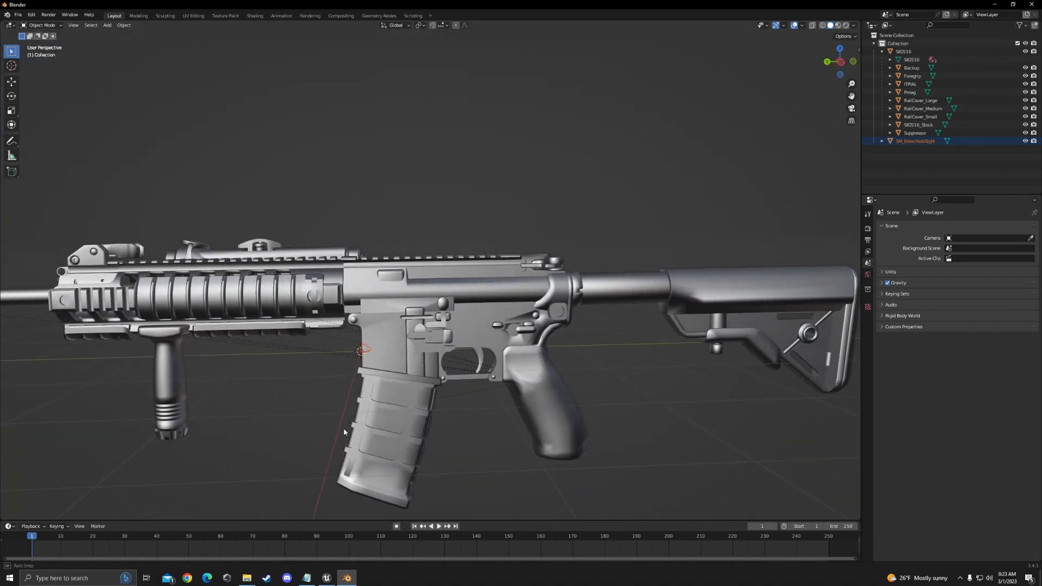
{"action": "scroll", "coordinate": [370, 395], "scroll_direction": "up", "scroll_amount": 3}
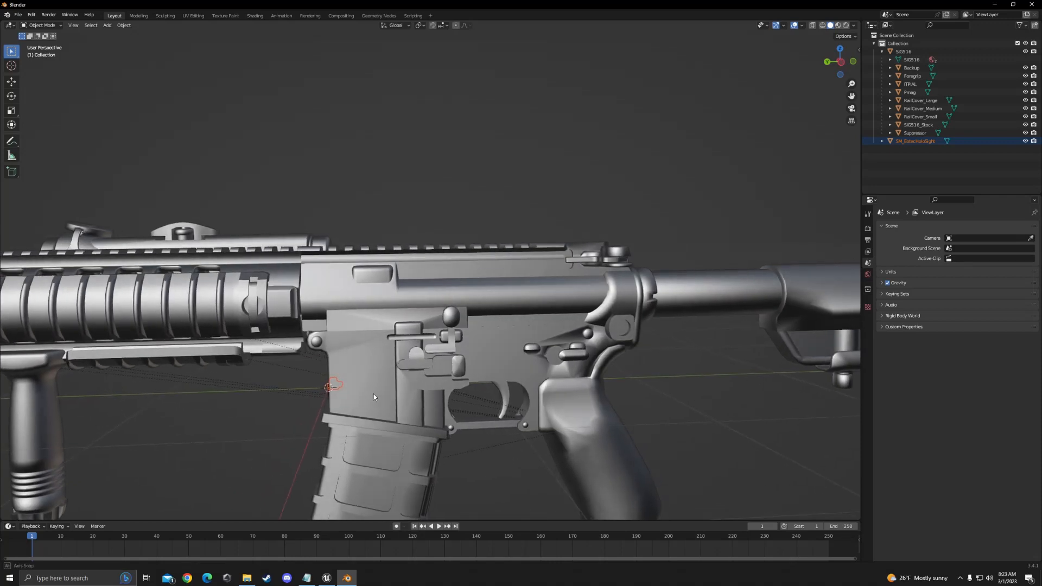
{"action": "scroll", "coordinate": [373, 396], "scroll_direction": "down", "scroll_amount": 4}
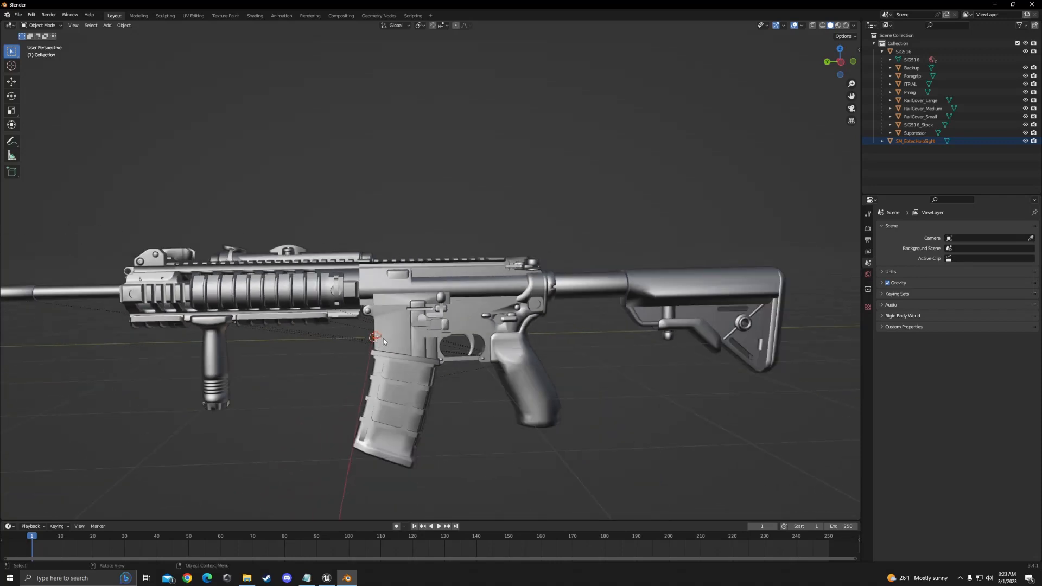
{"action": "key", "text": "g"}
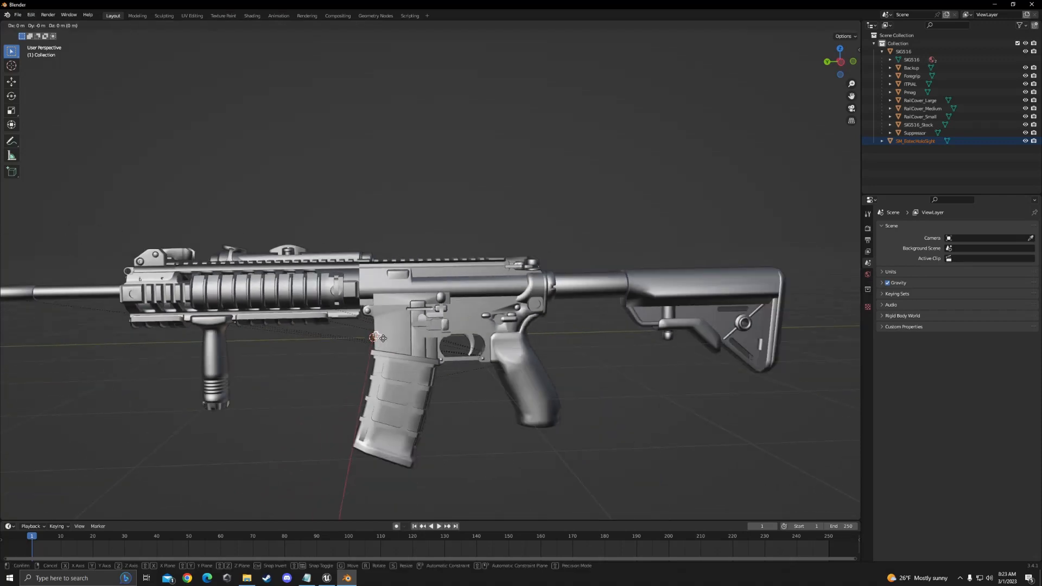
{"action": "key", "text": "z"}
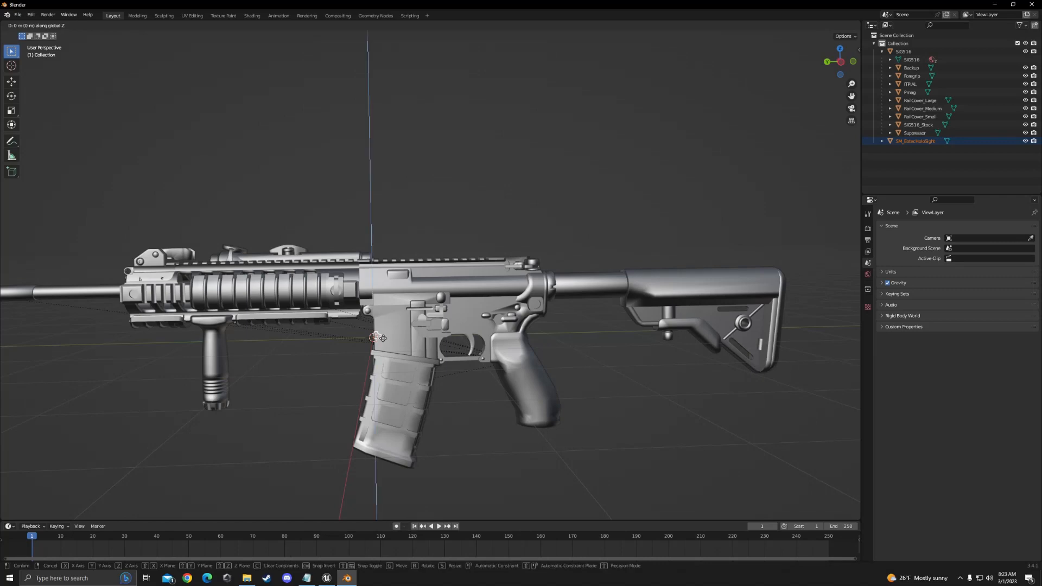
{"action": "left_click", "coordinate": [375, 239]}
{"action": "scroll", "coordinate": [438, 250], "scroll_direction": "down", "scroll_amount": 1}
{"action": "scroll", "coordinate": [439, 246], "scroll_direction": "up", "scroll_amount": 6}
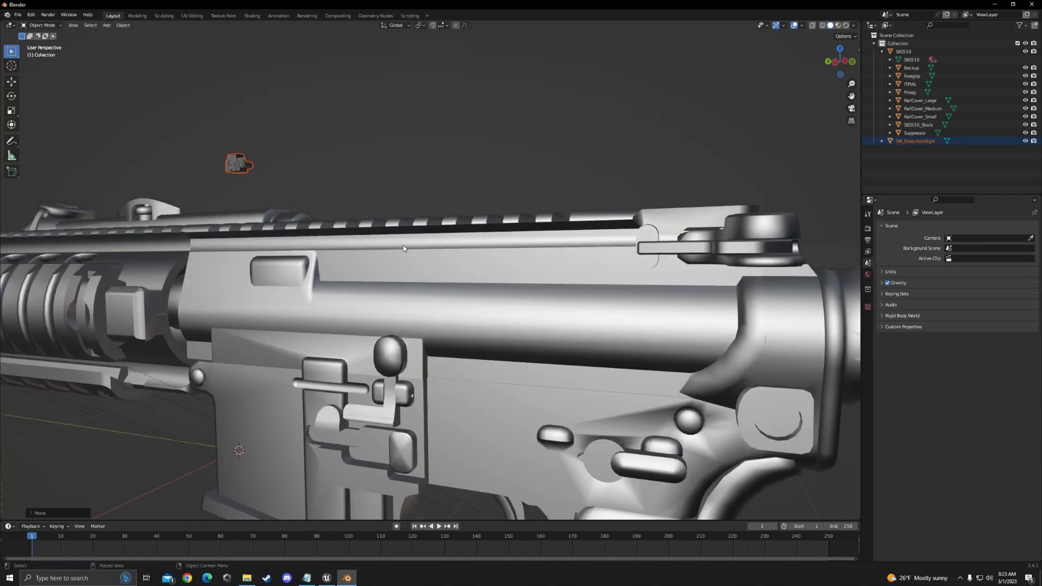
{"action": "mouse_move", "coordinate": [434, 257]}
{"action": "middle_mouse_down"}
{"action": "mouse_move", "coordinate": [486, 255]}
{"action": "mouse_move", "coordinate": [429, 261]}
{"action": "middle_mouse_up"}
{"action": "scroll", "coordinate": [423, 263], "scroll_direction": "down", "scroll_amount": 5}
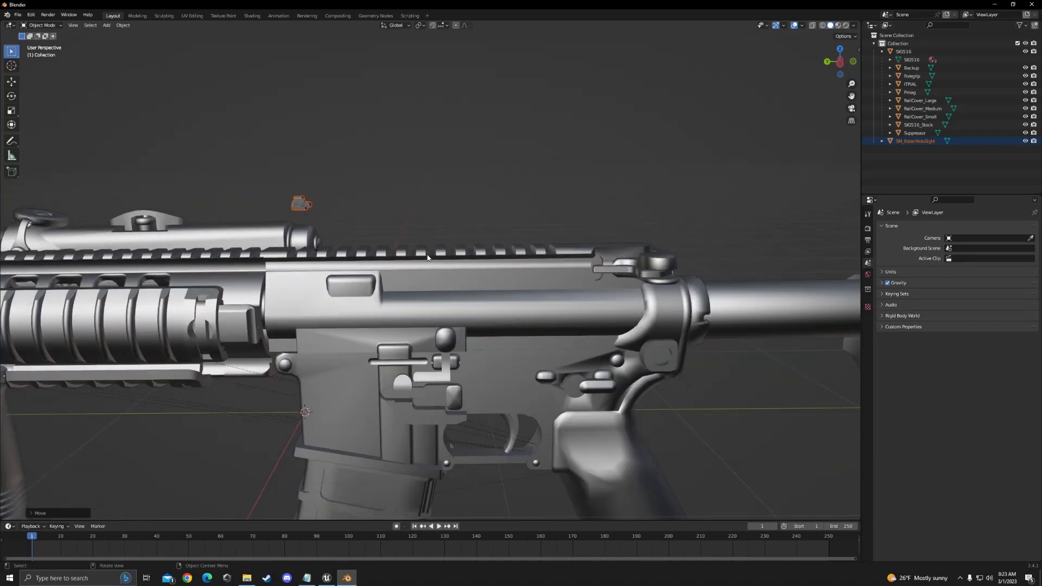
{"action": "scroll", "coordinate": [442, 230], "scroll_direction": "down", "scroll_amount": 4}
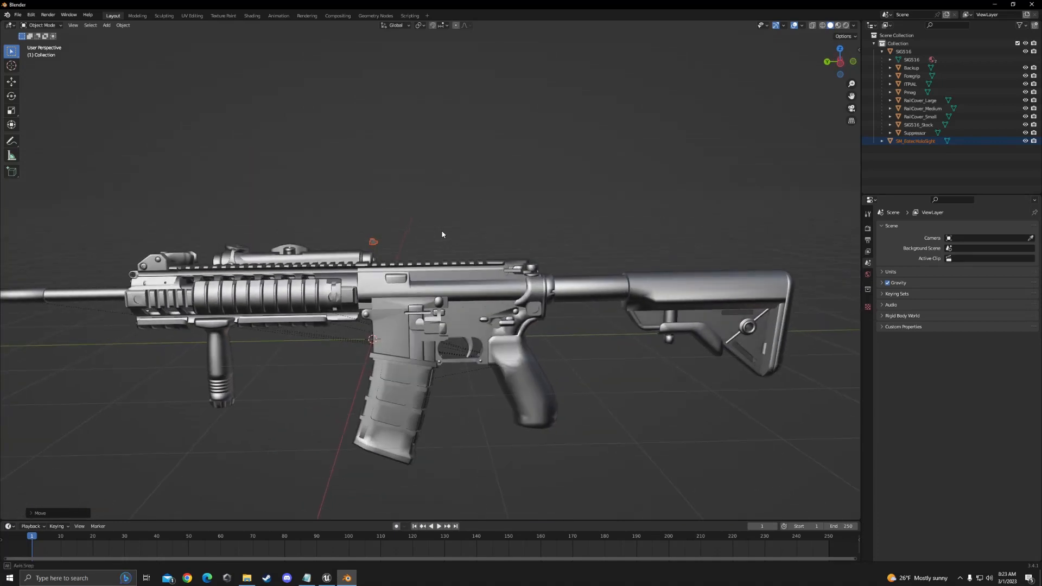
Raise the holographic sight along the Z axis to a height of about 2.48 m, well above the rifle.
{"action": "left_click", "coordinate": [476, 221]}
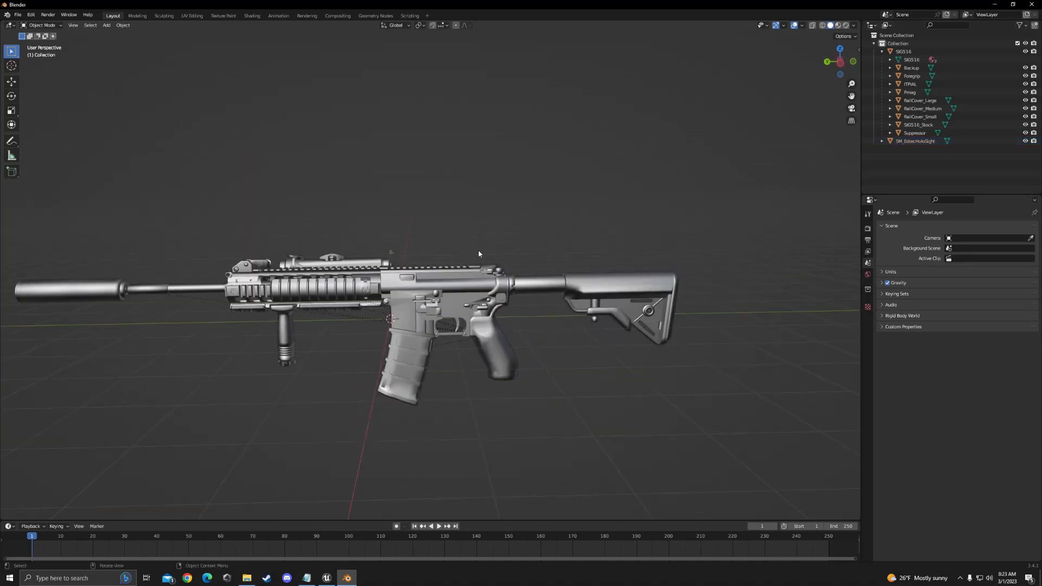
{"action": "middle_click_drag", "start_coordinate": [479, 254], "coordinate": [499, 234]}
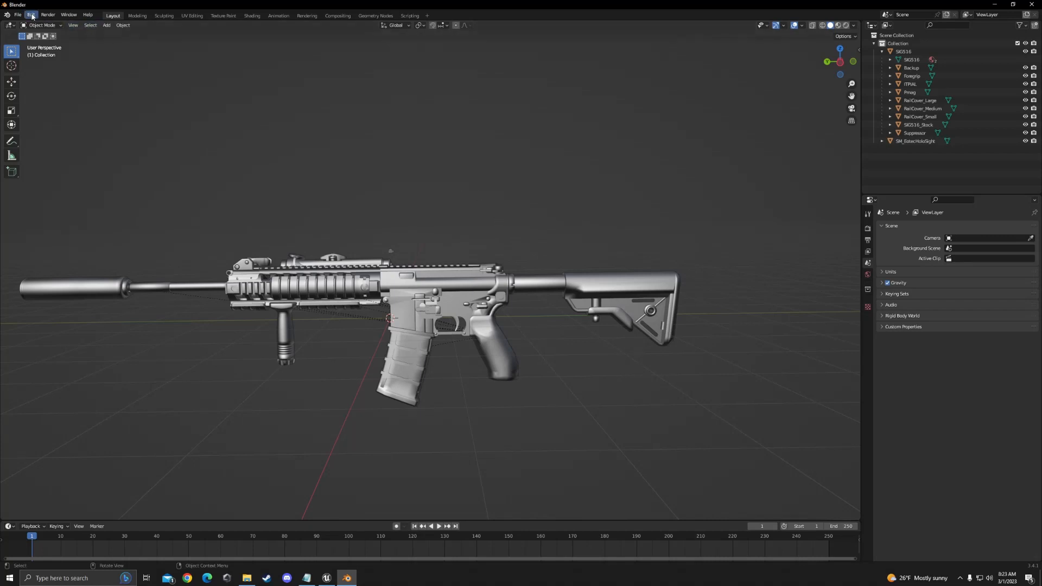
{"action": "key", "text": "z"}
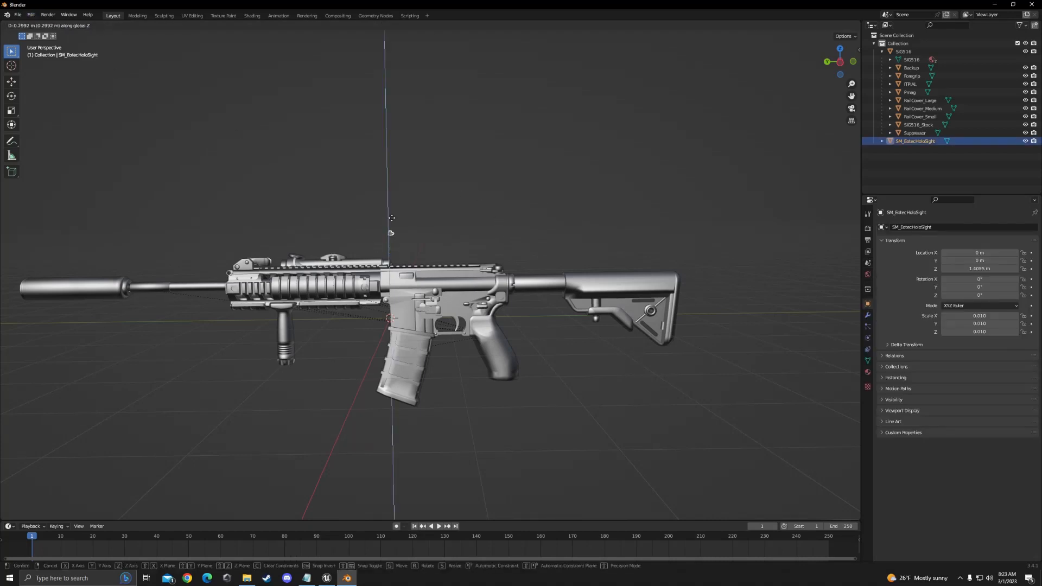
{"action": "left_click", "coordinate": [390, 170]}
{"action": "left_click", "coordinate": [492, 238]}
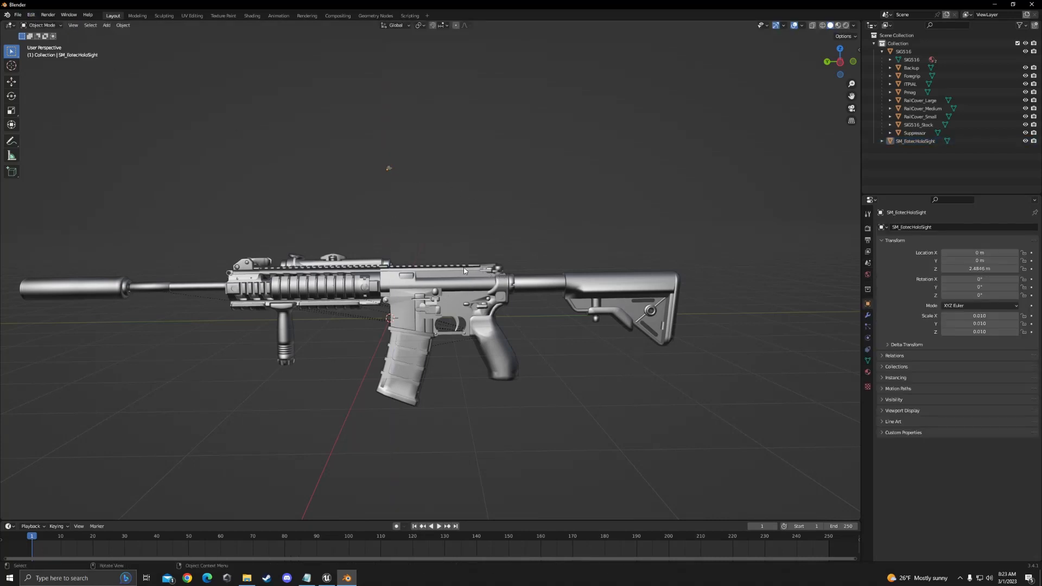
{"action": "scroll", "coordinate": [456, 269], "scroll_direction": "down", "scroll_amount": 2}
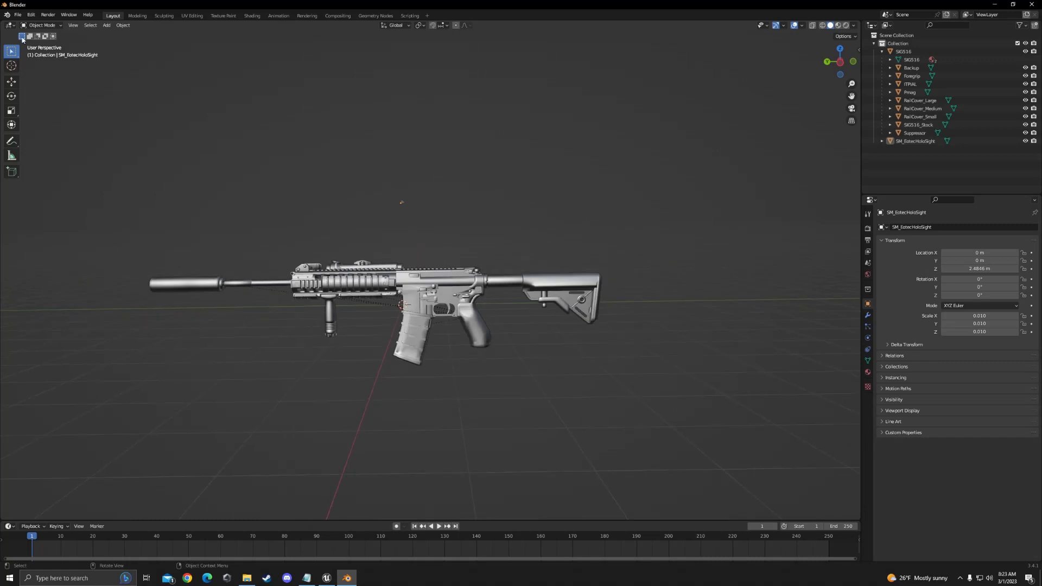
Import SK_M4A1.FBX from the OHD Assets folder with the default import settings.
{"action": "left_click", "coordinate": [20, 15]}
{"action": "mouse_move", "coordinate": [37, 127]}
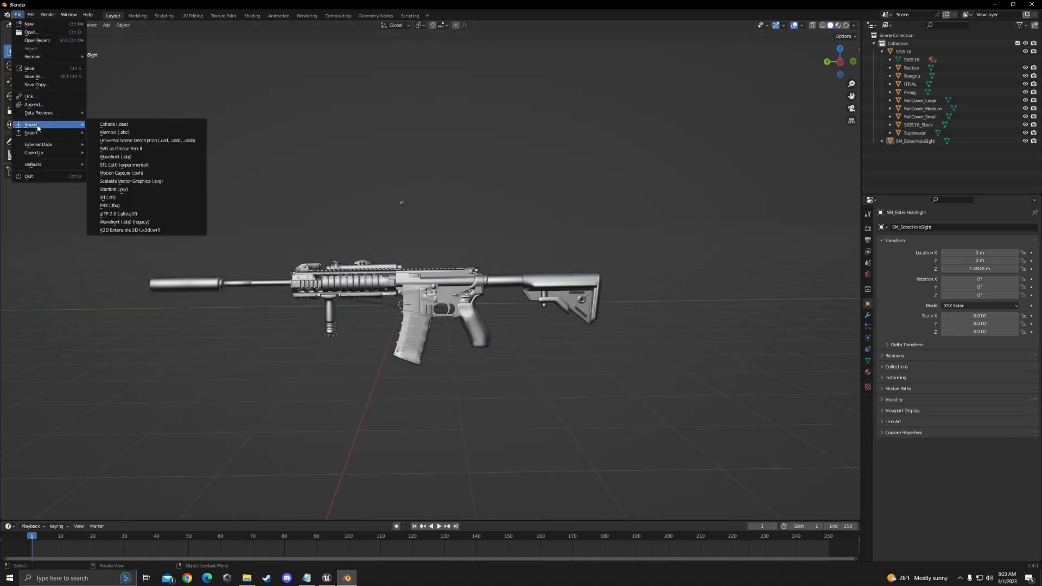
{"action": "left_click", "coordinate": [111, 206]}
{"action": "left_click", "coordinate": [432, 199]}
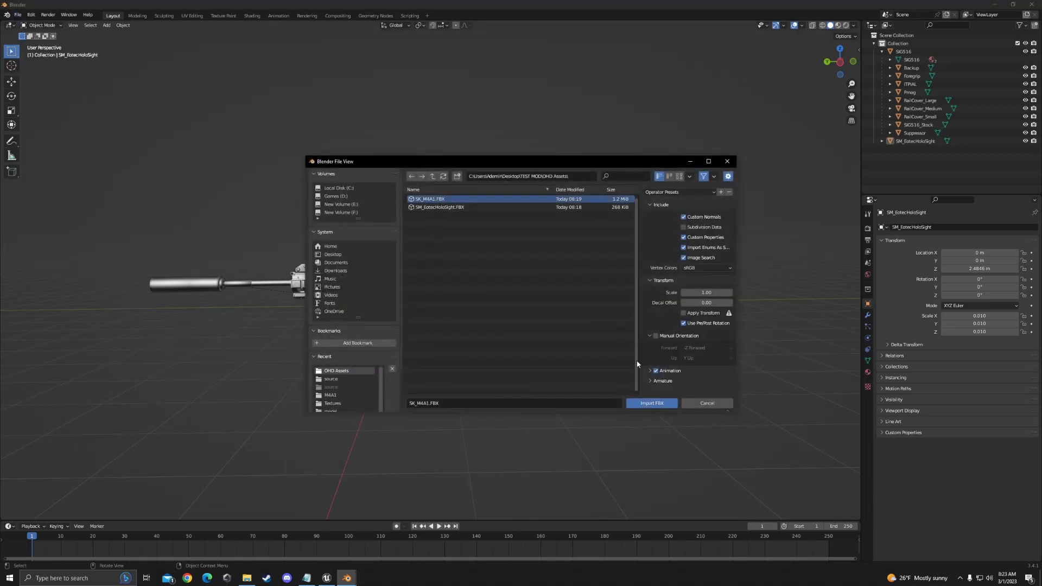
{"action": "left_click", "coordinate": [648, 405]}
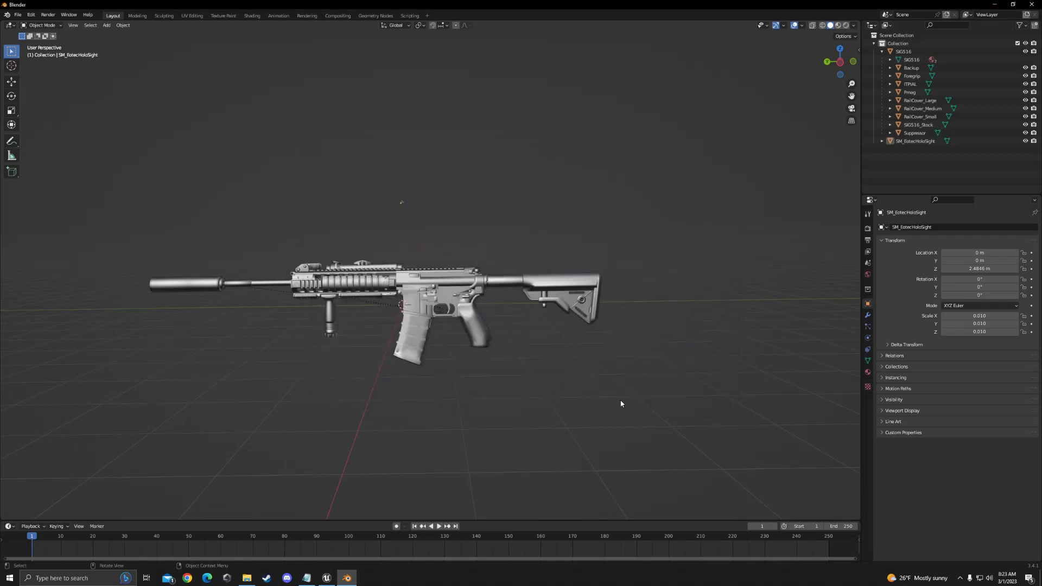
Examine the imported M4A1 and its separate magazine from several angles, comparing their size and facing direction with the SIG516.
{"action": "scroll", "coordinate": [567, 360], "scroll_direction": "up", "scroll_amount": 6}
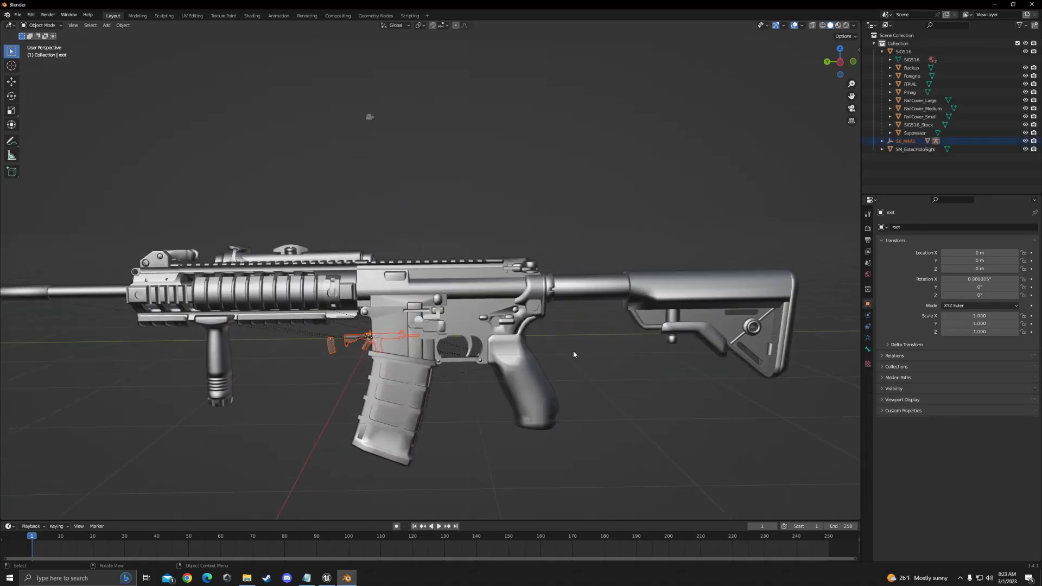
{"action": "middle_click_drag", "start_coordinate": [593, 351], "coordinate": [548, 353]}
{"action": "scroll", "coordinate": [492, 377], "scroll_direction": "up", "scroll_amount": 4}
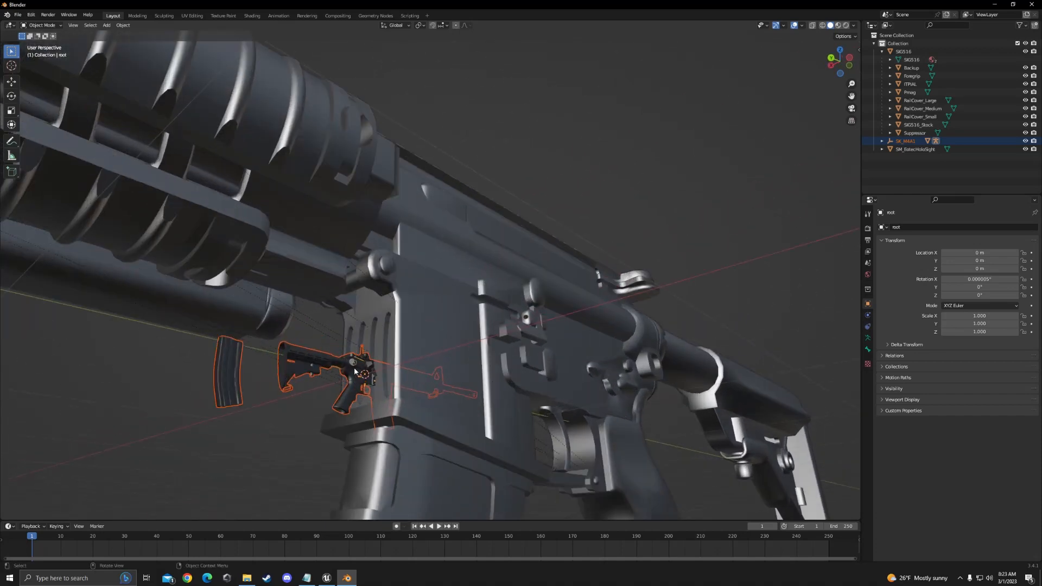
{"action": "scroll", "coordinate": [356, 369], "scroll_direction": "up", "scroll_amount": 4}
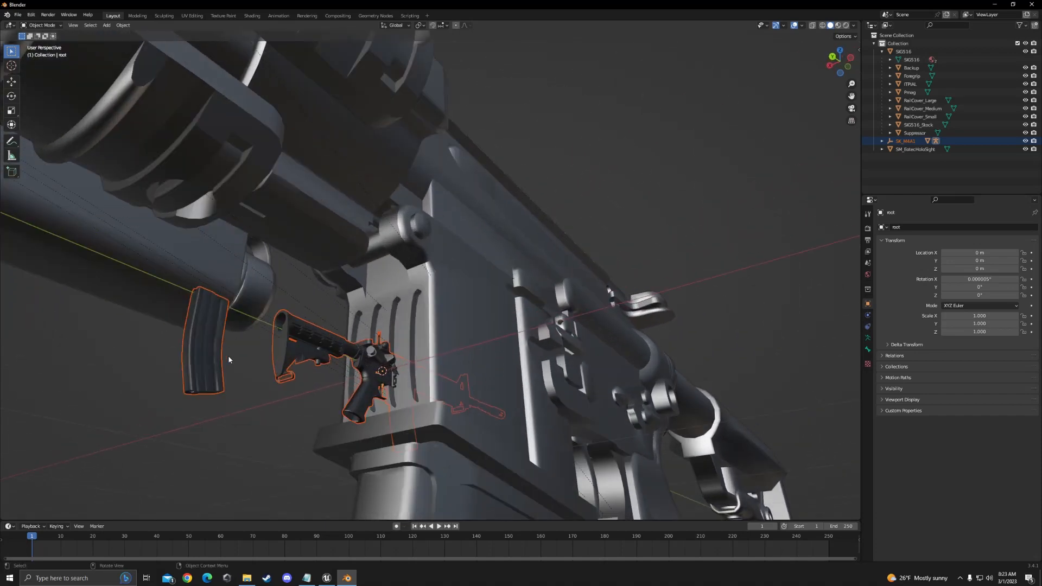
{"action": "middle_click_drag", "start_coordinate": [347, 356], "coordinate": [292, 378]}
{"action": "scroll", "coordinate": [296, 373], "scroll_direction": "down", "scroll_amount": 5}
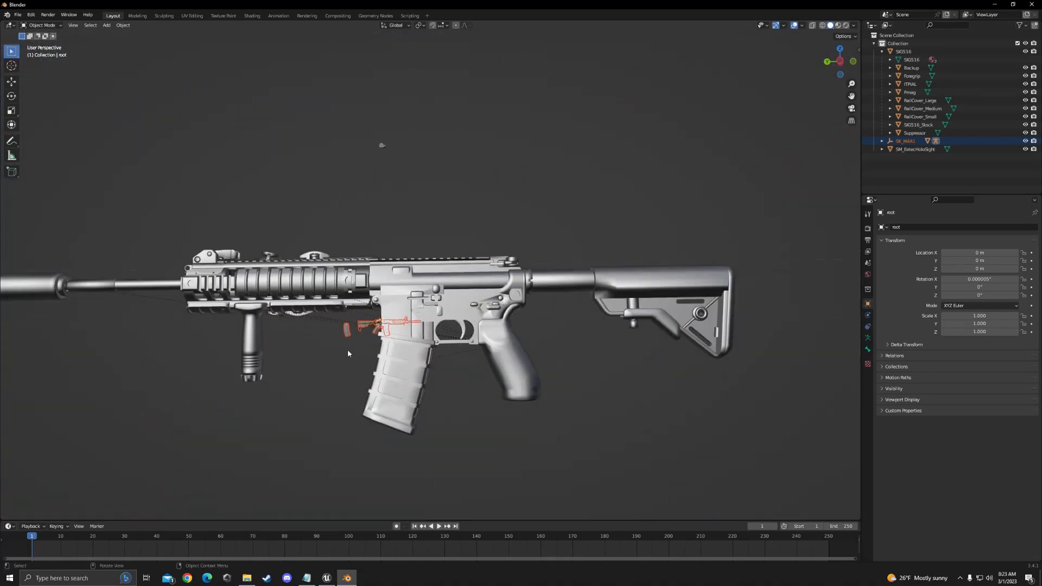
{"action": "middle_click_drag", "start_coordinate": [347, 349], "coordinate": [283, 310]}
{"action": "scroll", "coordinate": [404, 314], "scroll_direction": "up", "scroll_amount": 5}
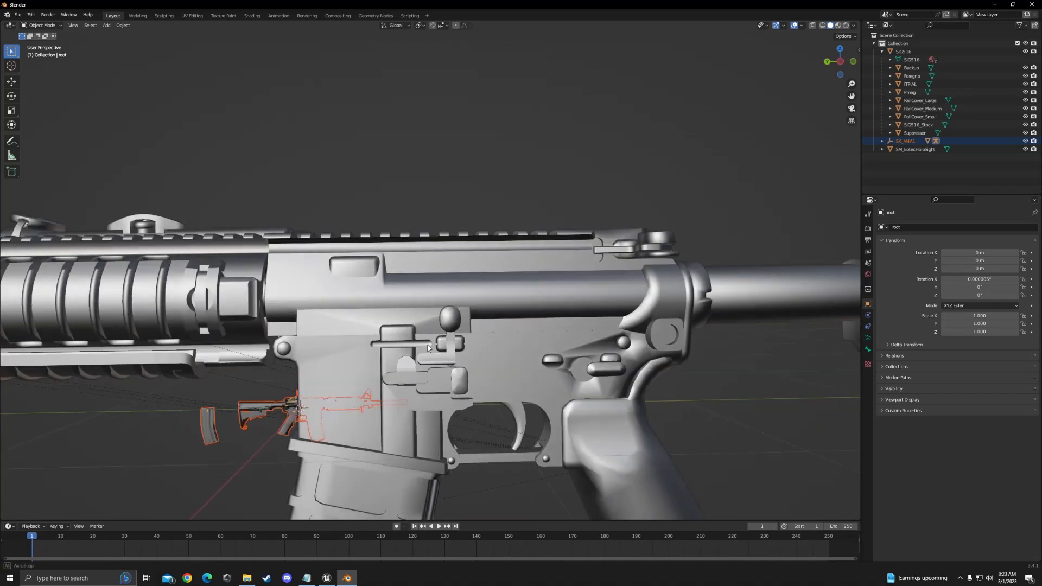
{"action": "scroll", "coordinate": [428, 342], "scroll_direction": "down", "scroll_amount": 5}
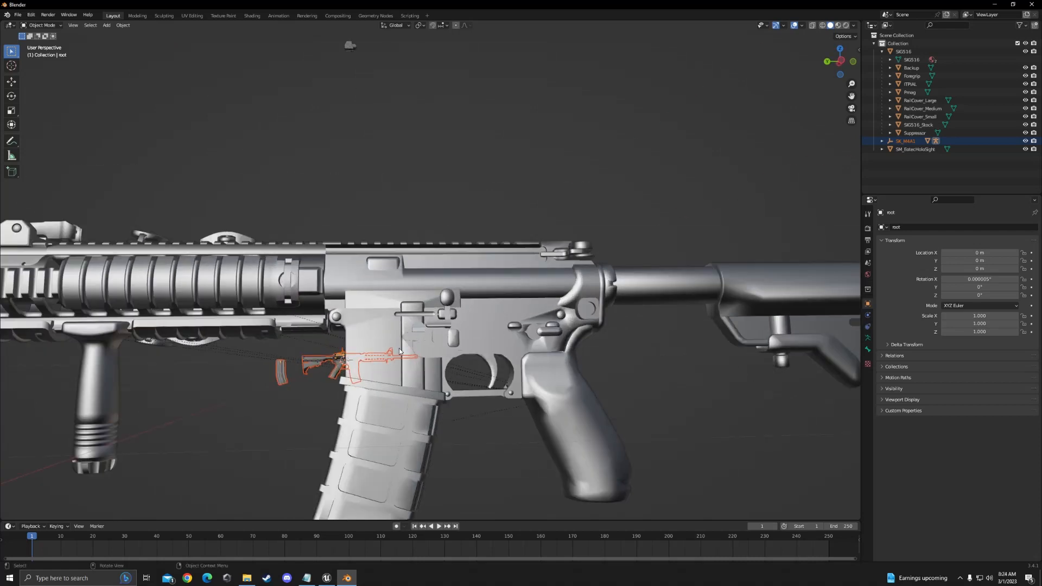
{"action": "scroll", "coordinate": [399, 347], "scroll_direction": "down", "scroll_amount": 5}
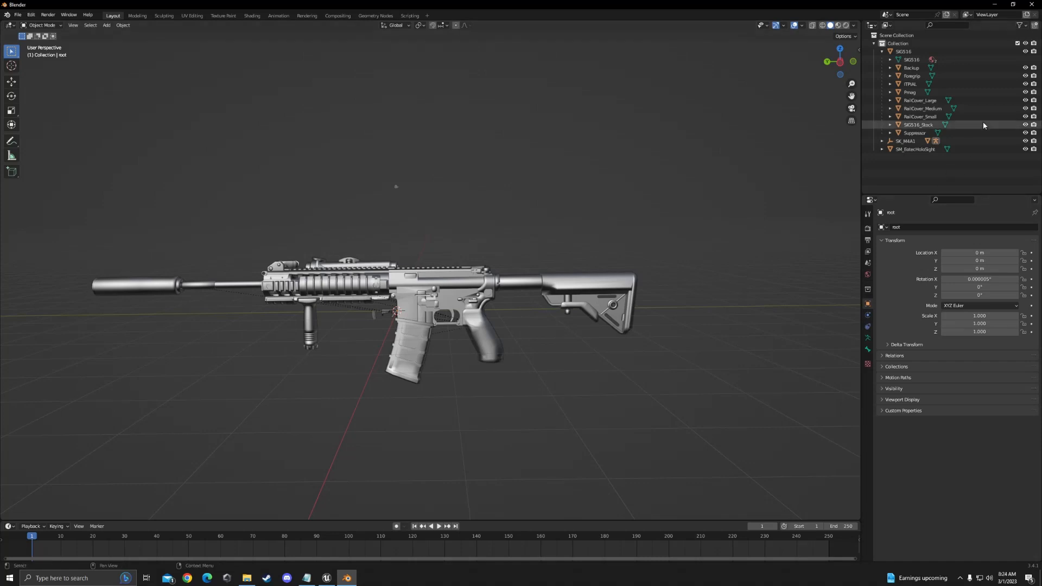
Expand the SK_M4A1 hierarchy and hide its parent empty, root armature and SK_M4A1.001 mesh.
{"action": "left_click", "coordinate": [989, 50]}
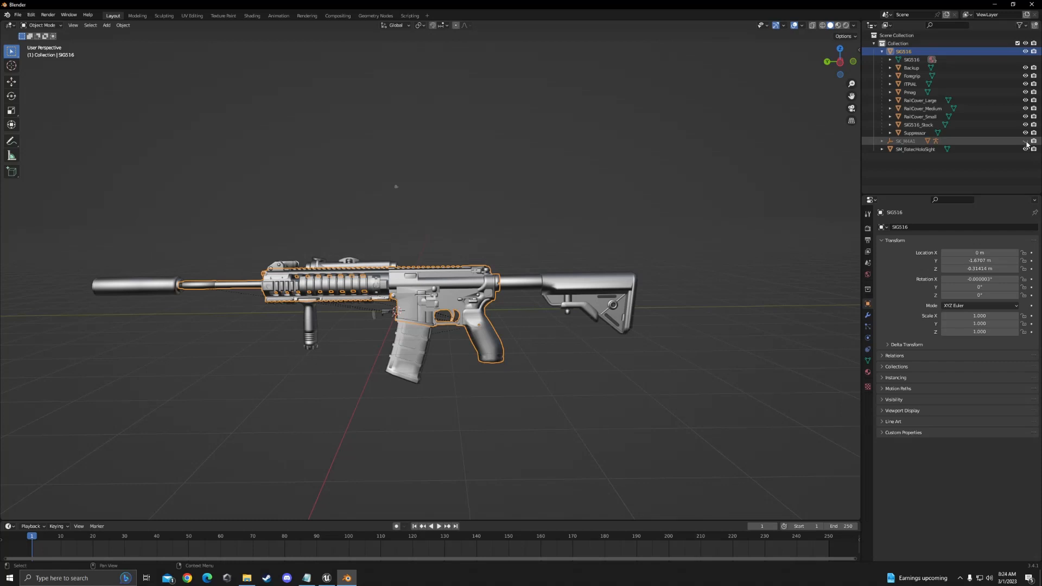
{"action": "left_click", "coordinate": [882, 141]}
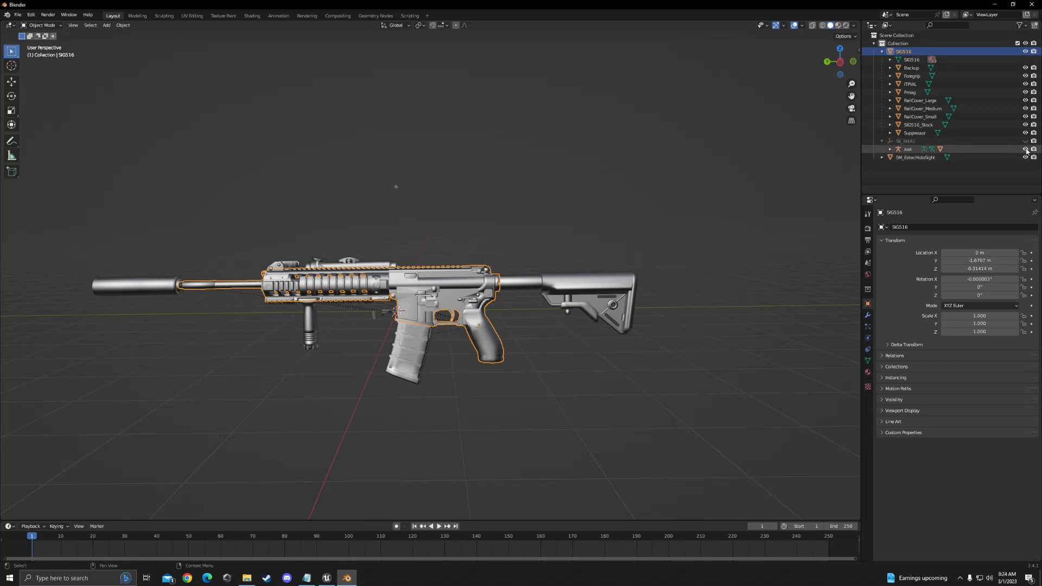
{"action": "left_click", "coordinate": [891, 149]}
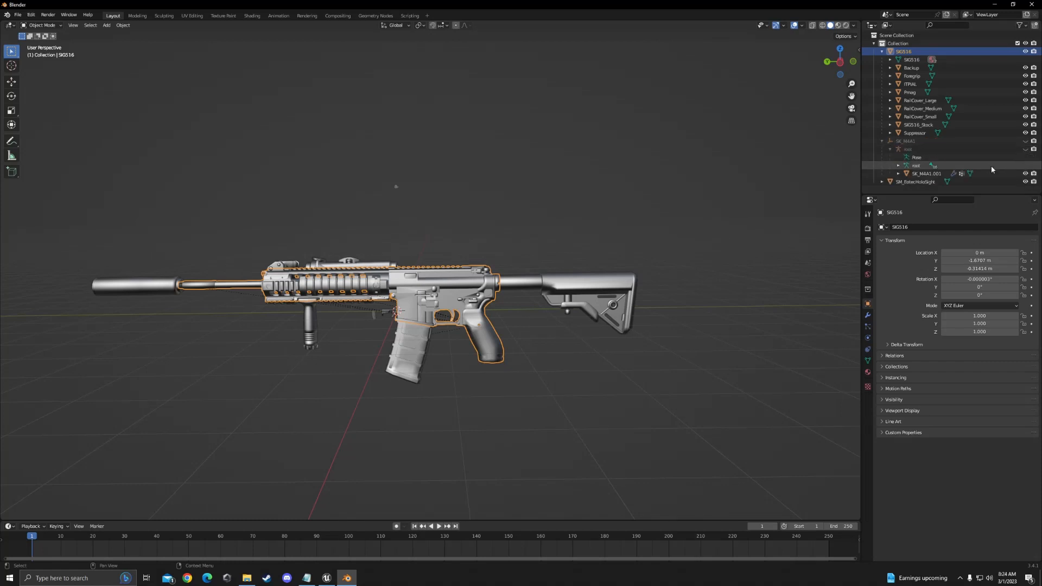
{"action": "left_click", "coordinate": [611, 278]}
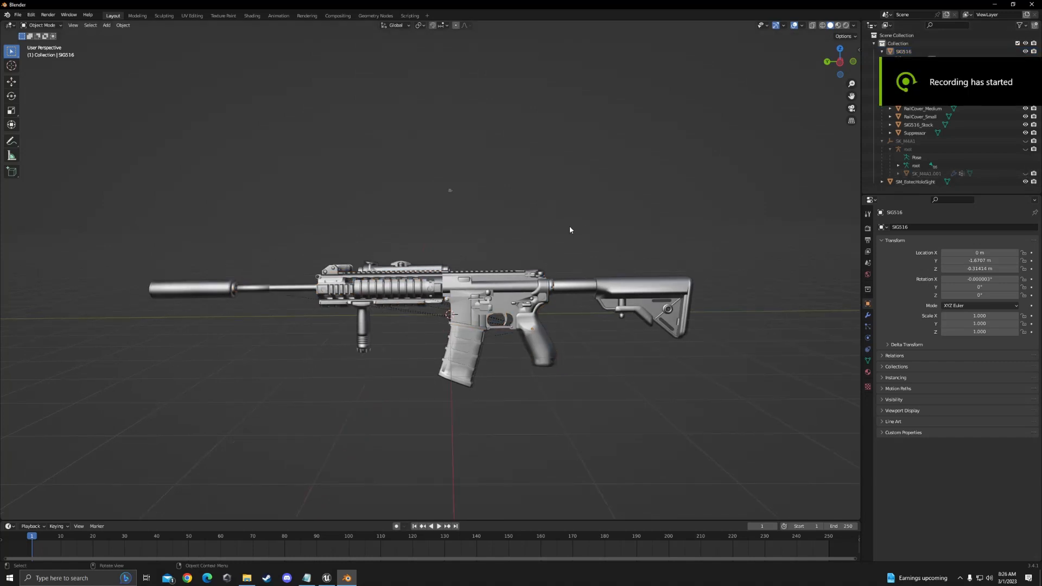
Select all parts of the SIG516 rifle and set the Z rotation to 180°.
{"action": "left_click_drag", "start_coordinate": [738, 242], "coordinate": [128, 431]}
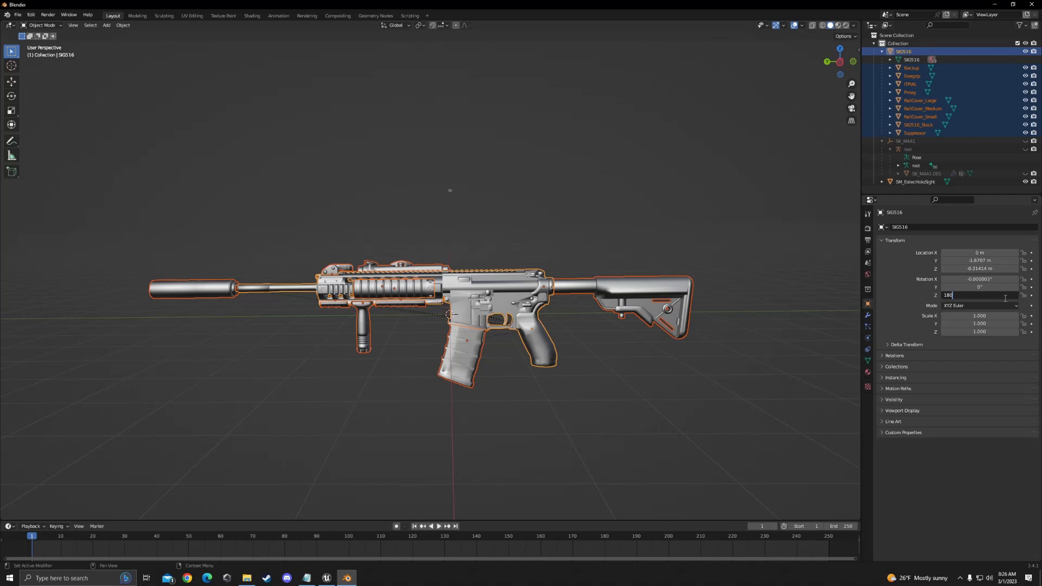
{"action": "key", "text": "Return"}
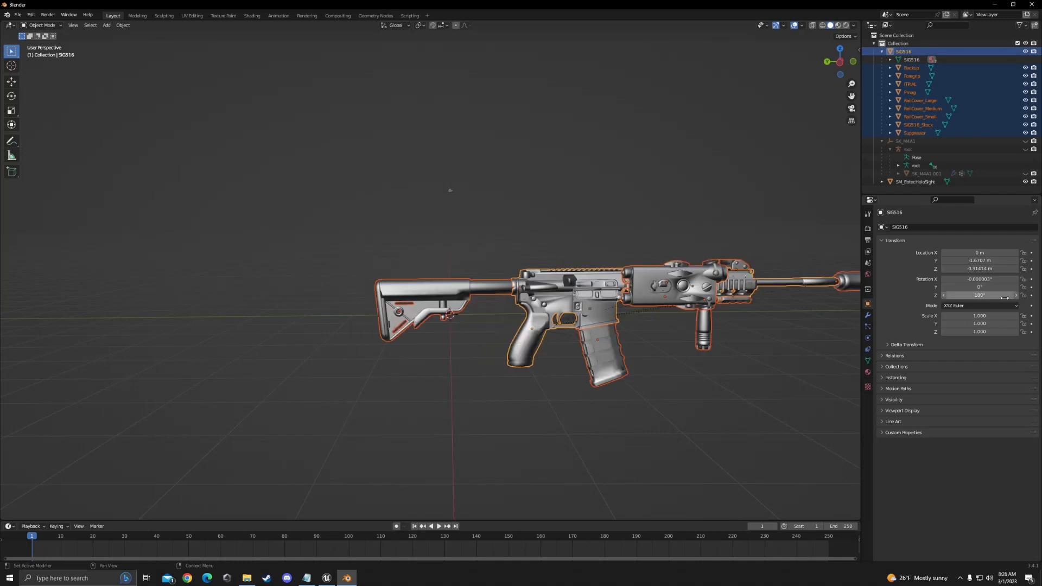
{"action": "left_click", "coordinate": [558, 419]}
Unhide the SK_M4A1.001 mesh and examine its direction and size against the rotated SIG516.
{"action": "middle_click_drag", "start_coordinate": [558, 419], "coordinate": [737, 408]}
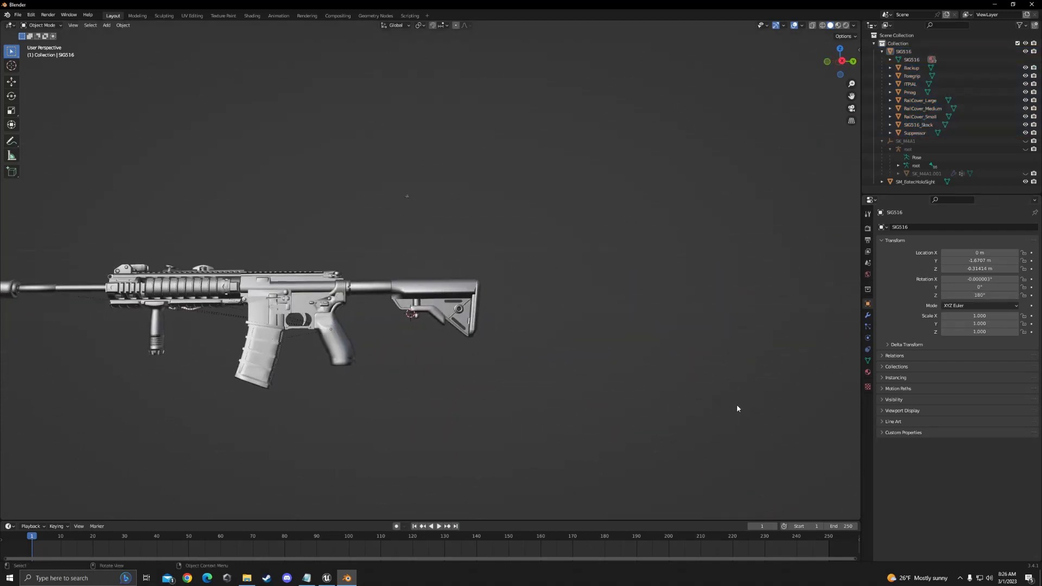
{"action": "scroll", "coordinate": [465, 358], "scroll_direction": "up", "scroll_amount": 5}
{"action": "middle_click_drag", "start_coordinate": [465, 359], "coordinate": [381, 381]}
{"action": "scroll", "coordinate": [387, 369], "scroll_direction": "down", "scroll_amount": 6}
{"action": "scroll", "coordinate": [385, 381], "scroll_direction": "down", "scroll_amount": 6}
{"action": "scroll", "coordinate": [386, 381], "scroll_direction": "up", "scroll_amount": 4}
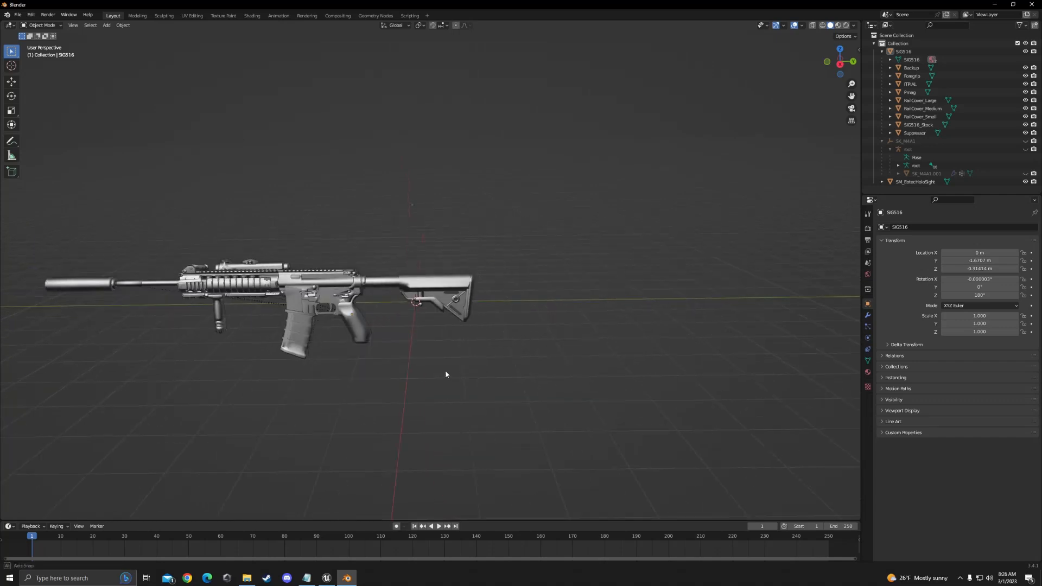
{"action": "mouse_move", "coordinate": [446, 375]}
{"action": "middle_mouse_down"}
{"action": "mouse_move", "coordinate": [366, 368]}
{"action": "mouse_move", "coordinate": [458, 366]}
{"action": "middle_mouse_up"}
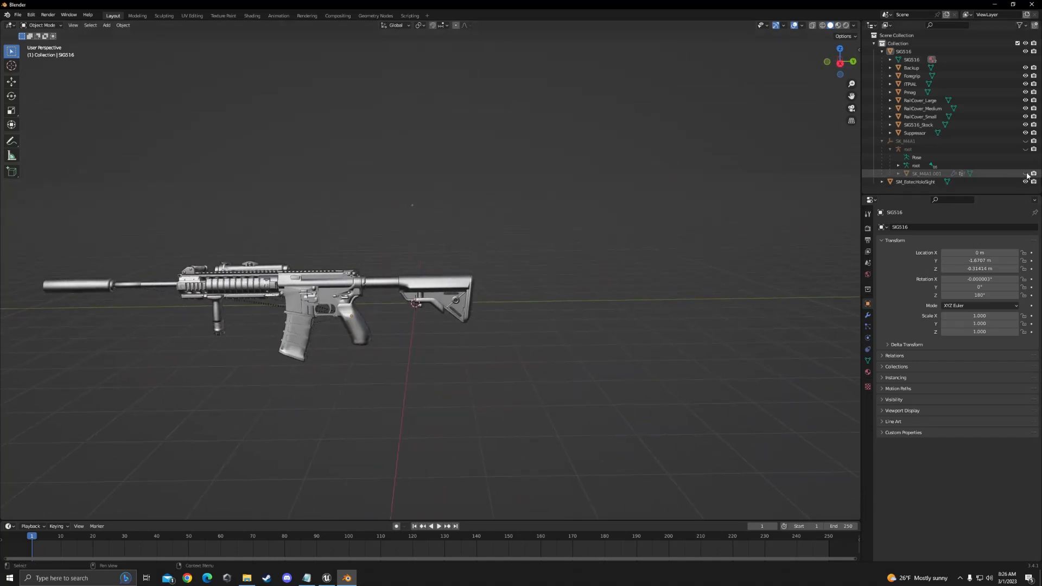
{"action": "scroll", "coordinate": [579, 267], "scroll_direction": "up", "scroll_amount": 6}
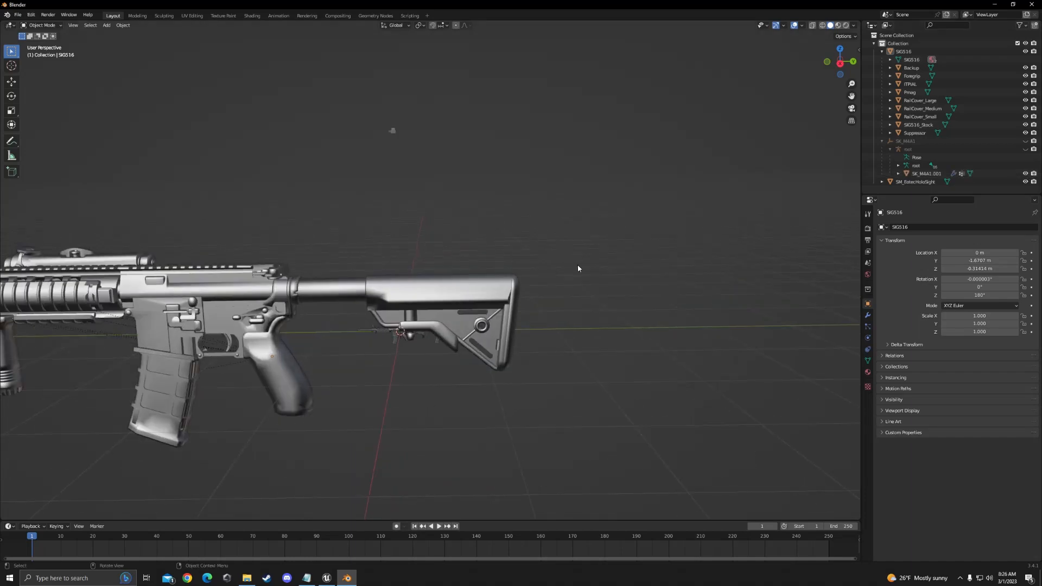
{"action": "middle_click_drag", "start_coordinate": [579, 268], "coordinate": [592, 238]}
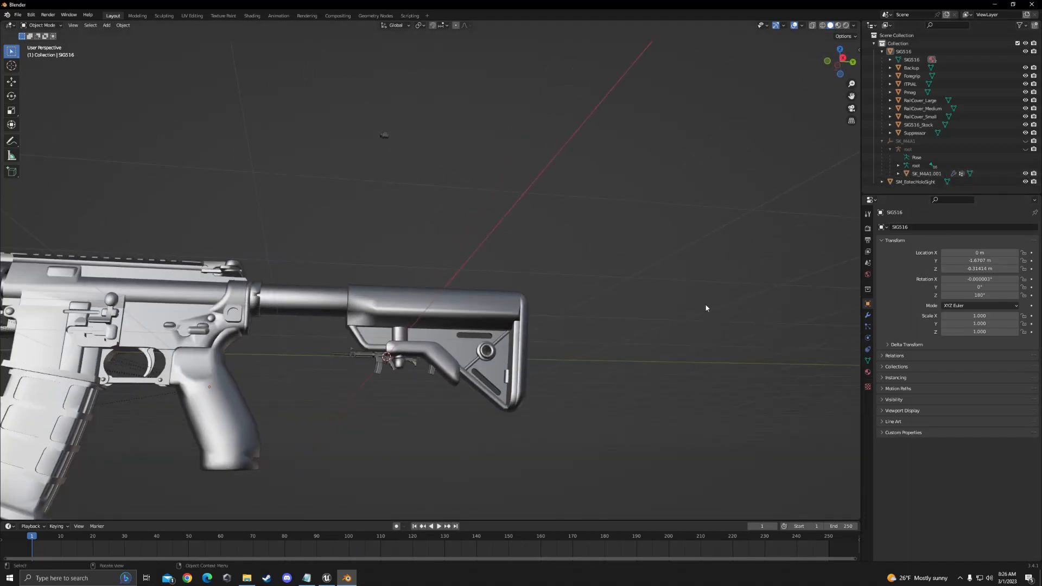
{"action": "scroll", "coordinate": [684, 307], "scroll_direction": "down", "scroll_amount": 3}
{"action": "middle_click_drag", "start_coordinate": [678, 308], "coordinate": [666, 335]}
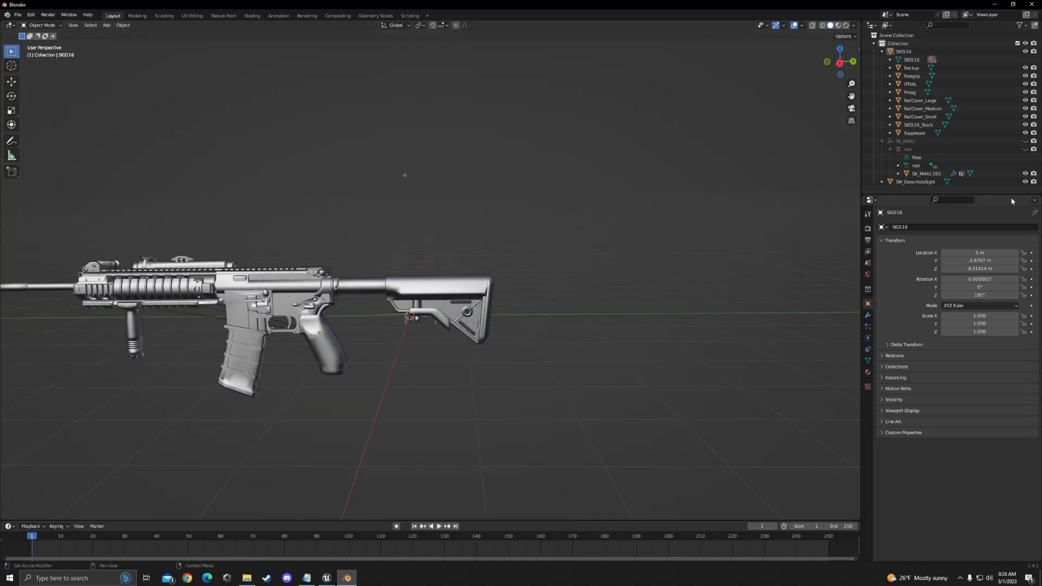
Hide the SK_M4A1.001 mesh and scale all SIG516 parts together down to about 0.178.
{"action": "left_click", "coordinate": [1025, 174]}
{"action": "scroll", "coordinate": [520, 255], "scroll_direction": "down", "scroll_amount": 3}
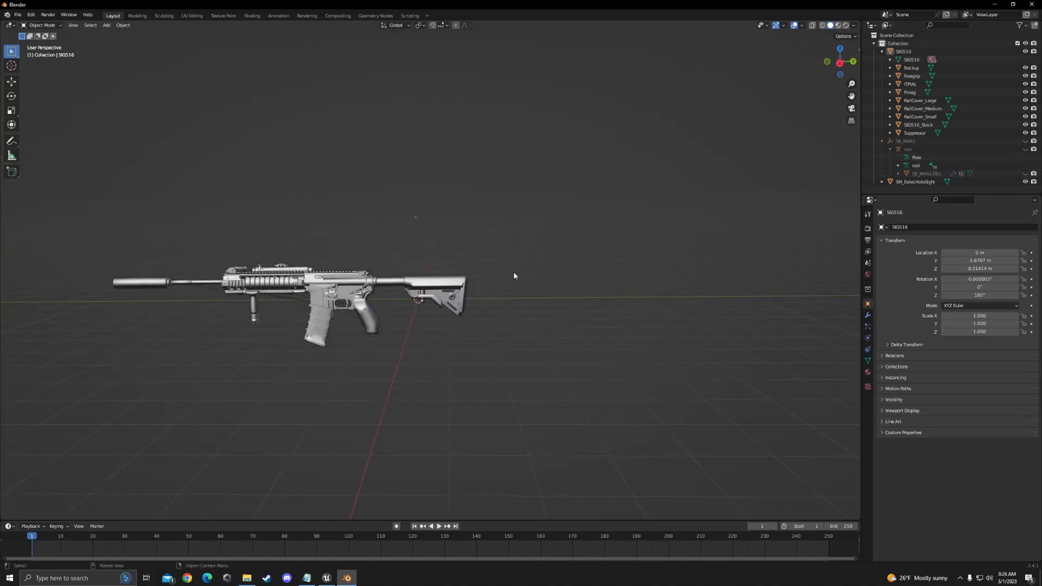
{"action": "left_click_drag", "start_coordinate": [530, 244], "coordinate": [124, 355]}
{"action": "middle_click_drag", "start_coordinate": [288, 325], "coordinate": [518, 259]}
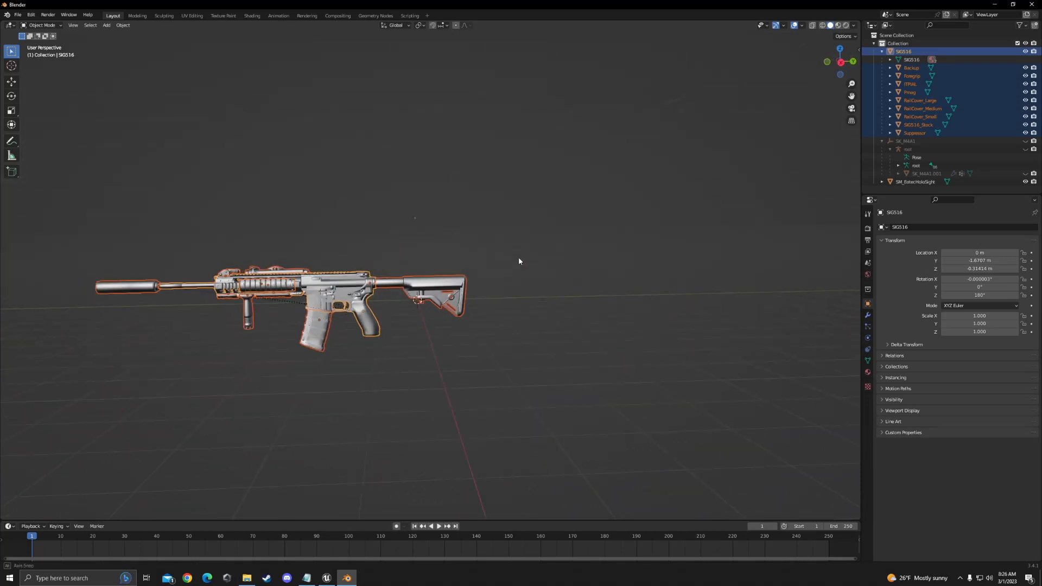
{"action": "scroll", "coordinate": [410, 290], "scroll_direction": "up", "scroll_amount": 3}
{"action": "middle_click_drag", "start_coordinate": [410, 290], "coordinate": [593, 272], "text": "shift"}
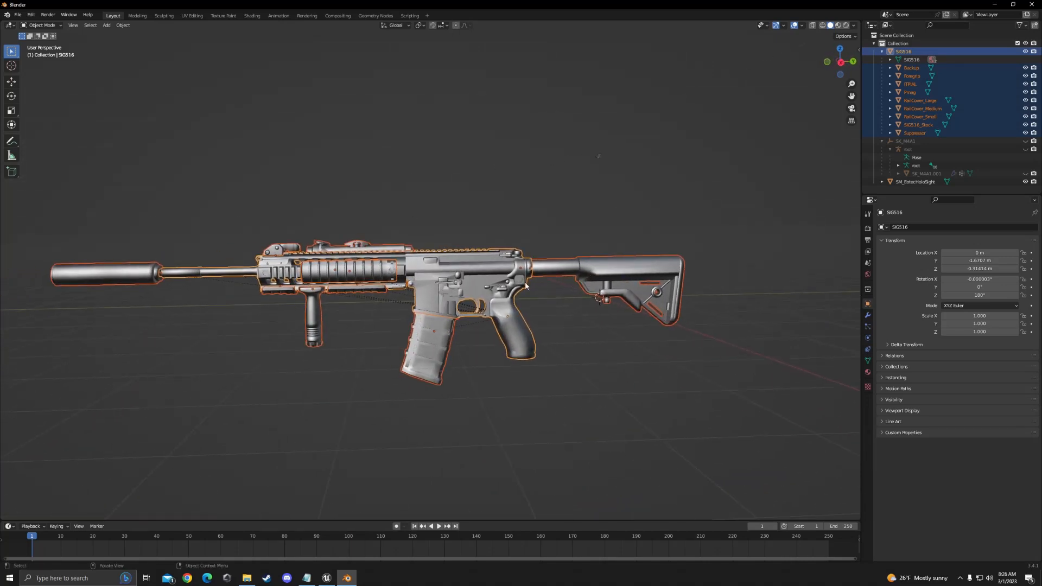
{"action": "middle_click_drag", "start_coordinate": [521, 287], "coordinate": [549, 287], "text": "shift"}
{"action": "key", "text": "s"}
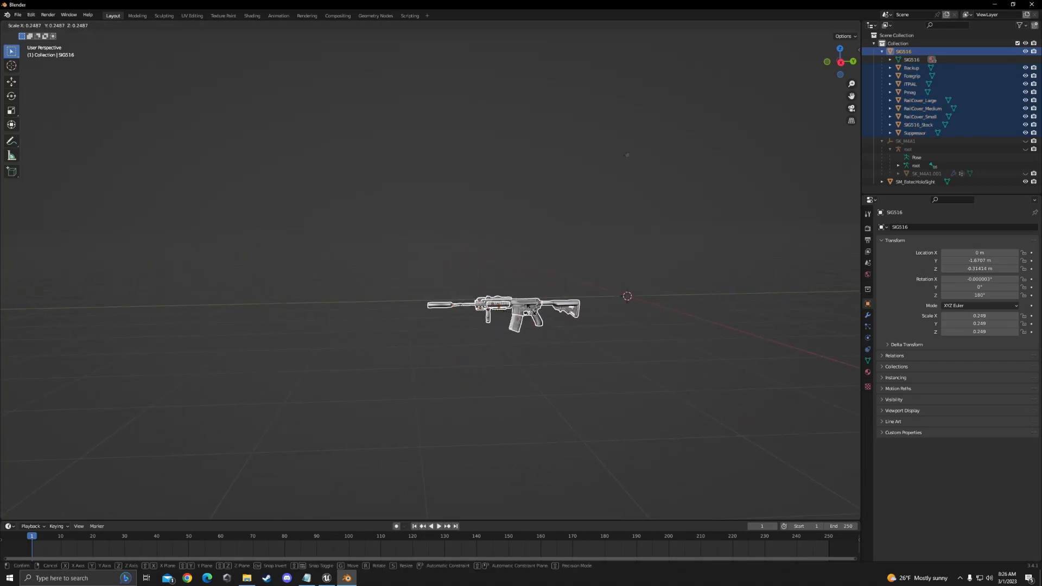
{"action": "left_click", "coordinate": [537, 313]}
Unhide the SK_M4A1.001 mesh and compare its size with the scaled-down SIG516.
{"action": "scroll", "coordinate": [613, 307], "scroll_direction": "up", "scroll_amount": 4}
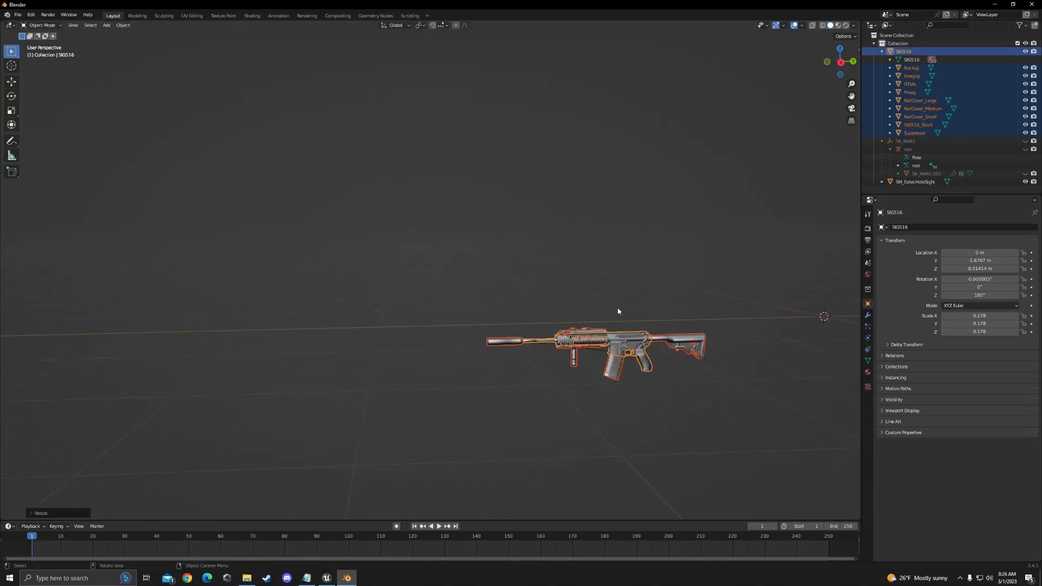
{"action": "middle_click_drag", "start_coordinate": [567, 300], "coordinate": [297, 238], "text": "shift"}
{"action": "scroll", "coordinate": [352, 239], "scroll_direction": "up", "scroll_amount": 2}
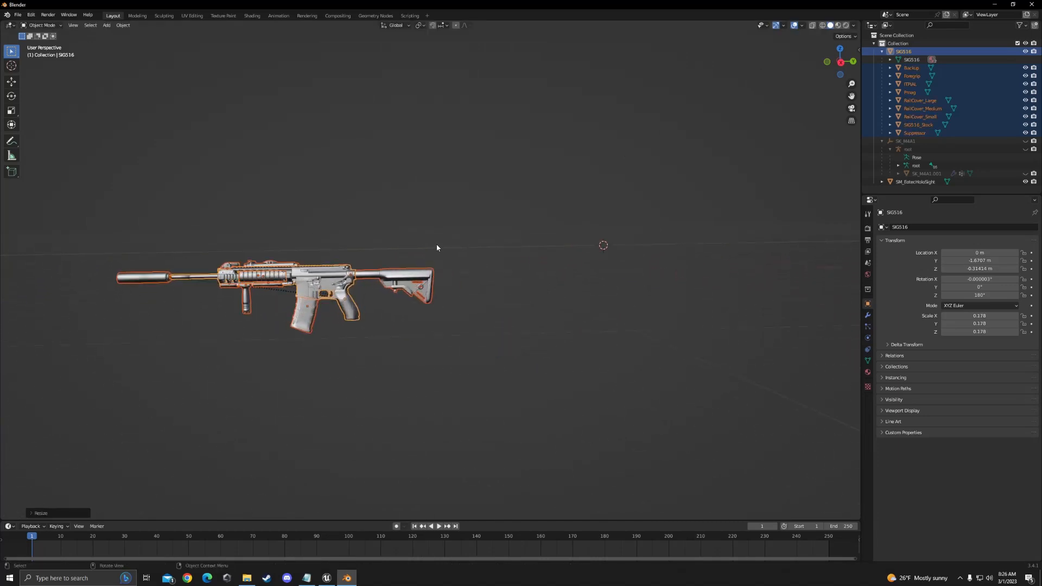
{"action": "middle_click_drag", "start_coordinate": [438, 246], "coordinate": [418, 249]}
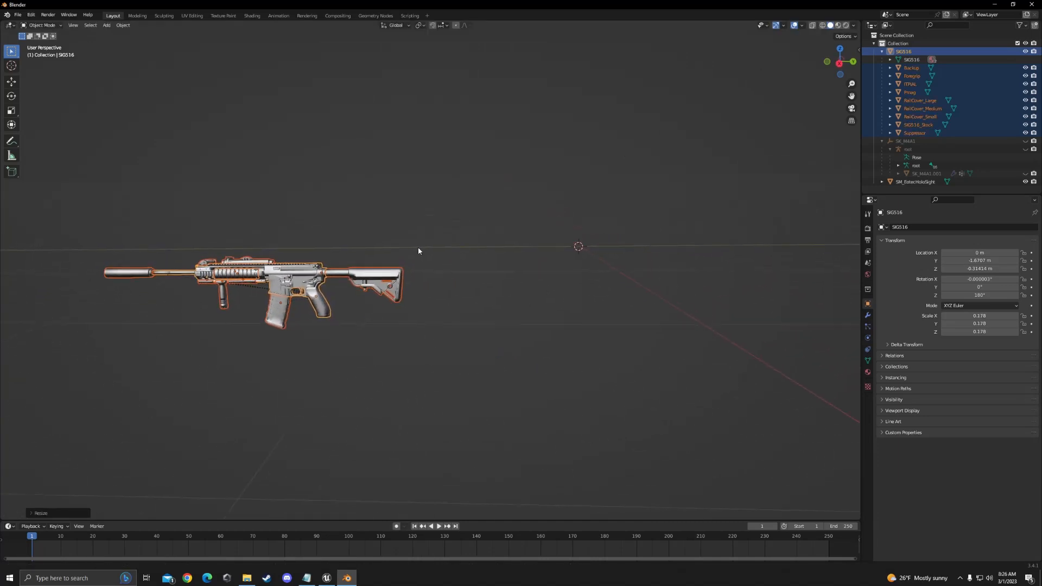
{"action": "left_click", "coordinate": [1025, 173]}
{"action": "scroll", "coordinate": [569, 307], "scroll_direction": "up", "scroll_amount": 1}
{"action": "middle_click_drag", "start_coordinate": [569, 307], "coordinate": [604, 344]}
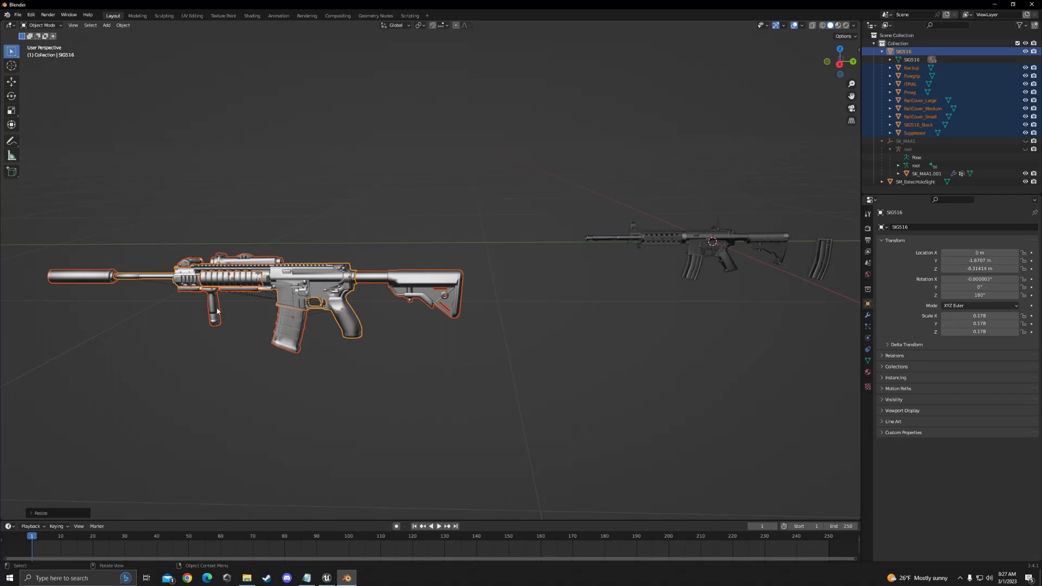
Move the SIG516 parts onto the M4A1, to about -0.019 m along Z and 0.257 m along Y.
{"action": "key", "text": "g"}
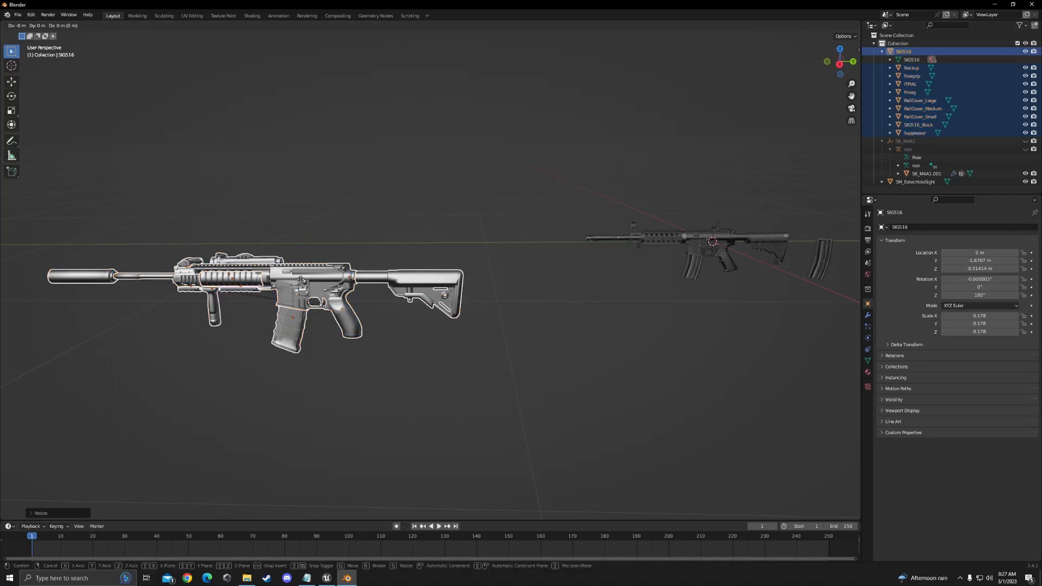
{"action": "key", "text": "z"}
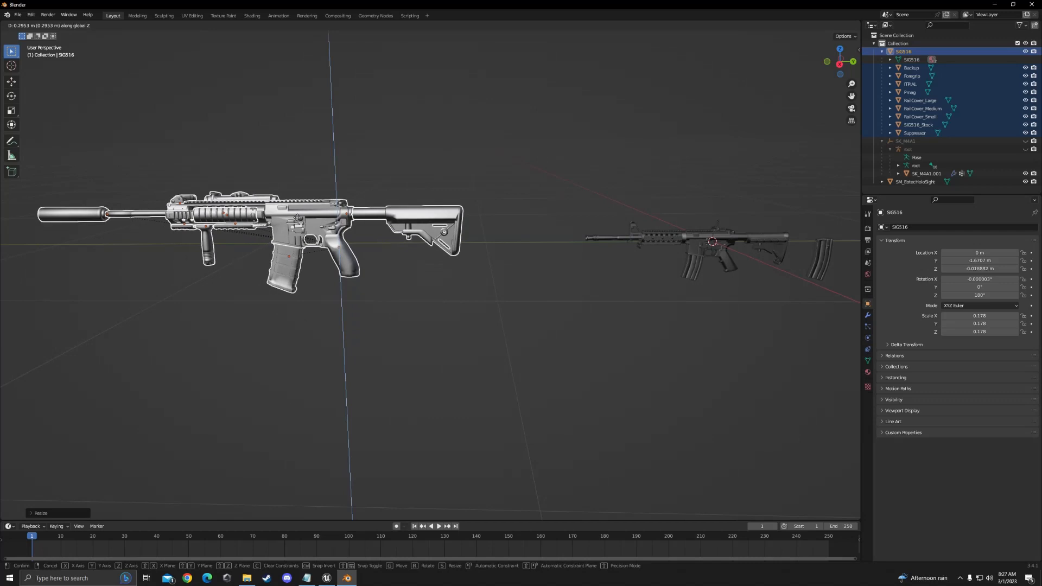
{"action": "left_click", "coordinate": [298, 220]}
{"action": "key", "text": "g"}
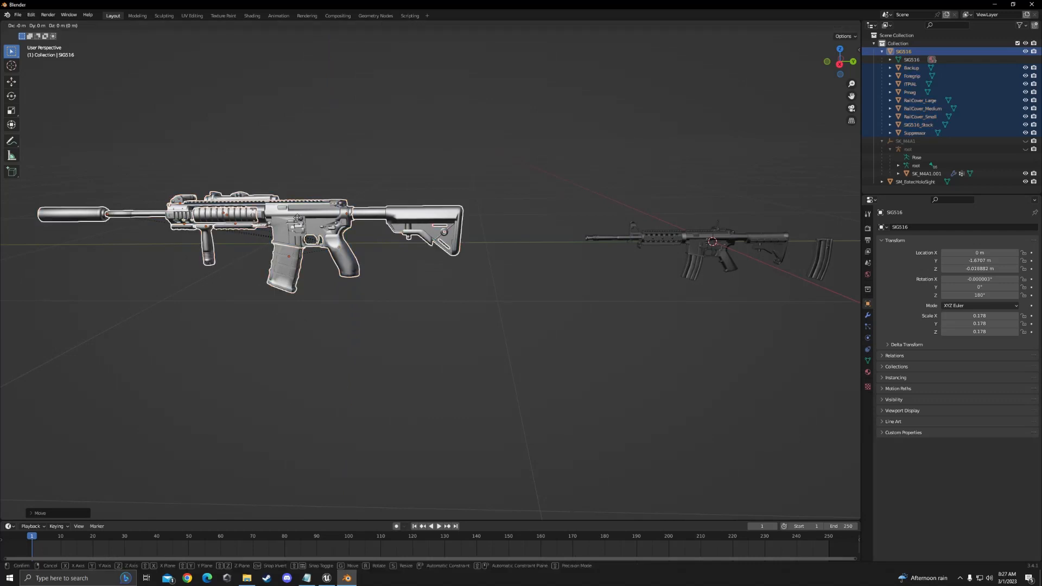
{"action": "key", "text": "y"}
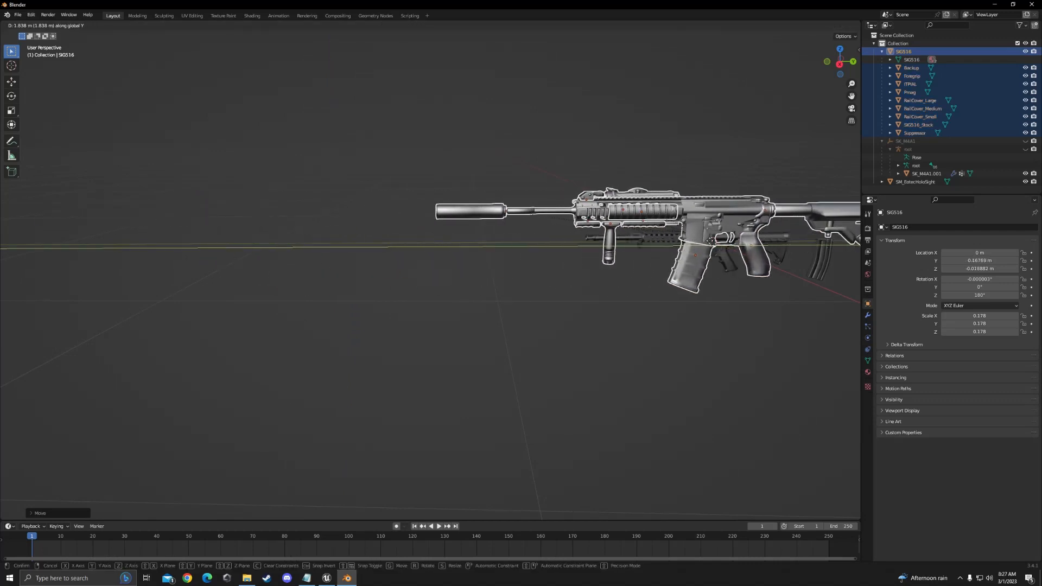
{"action": "left_click", "coordinate": [730, 240]}
Scale all SIG516 parts together down to about 0.104 to match the M4A1's size.
{"action": "key", "text": "KP_Decimal"}
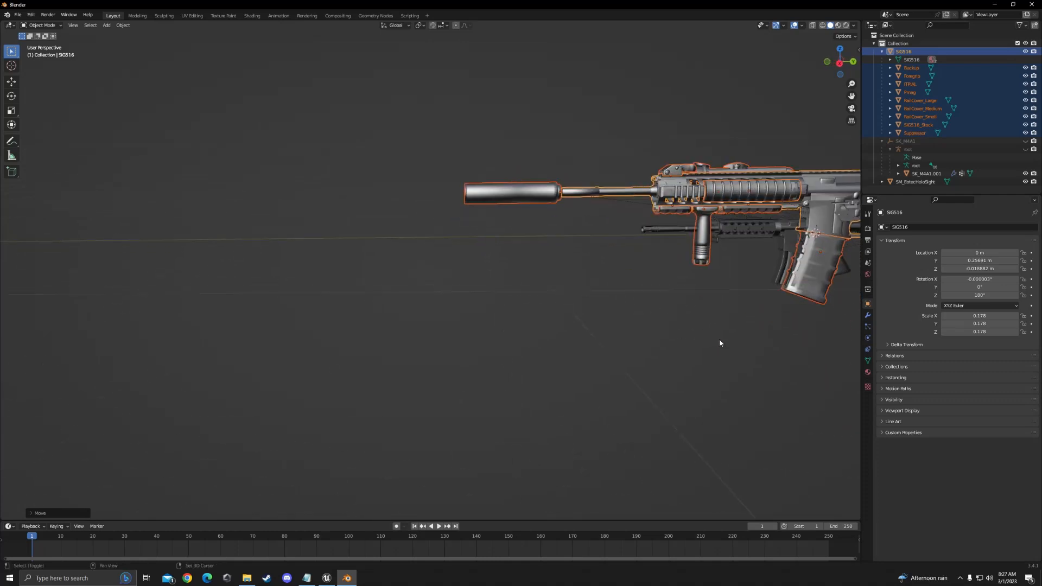
{"action": "scroll", "coordinate": [552, 356], "scroll_direction": "up", "scroll_amount": 2}
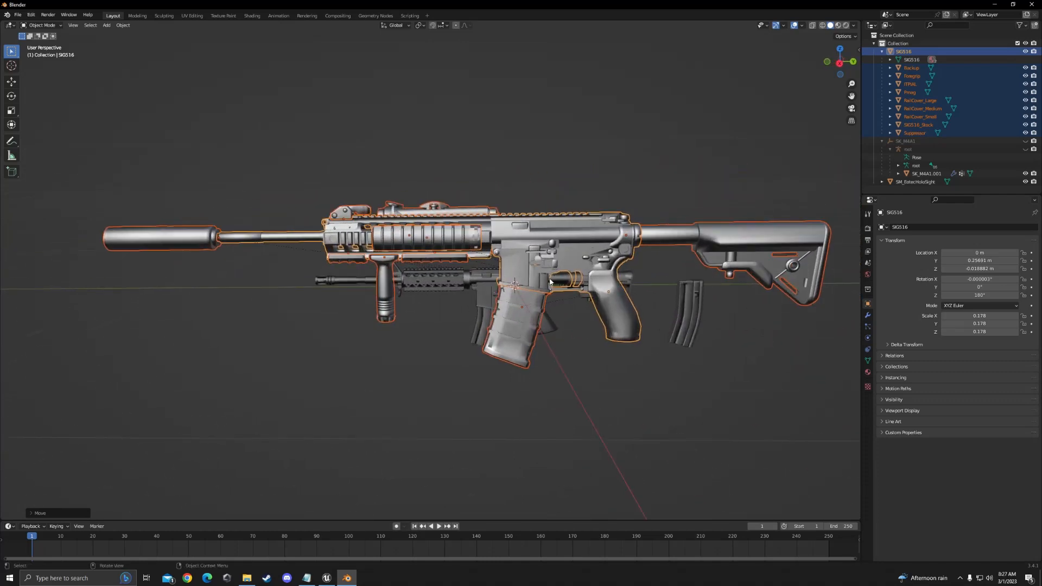
{"action": "key", "text": "s"}
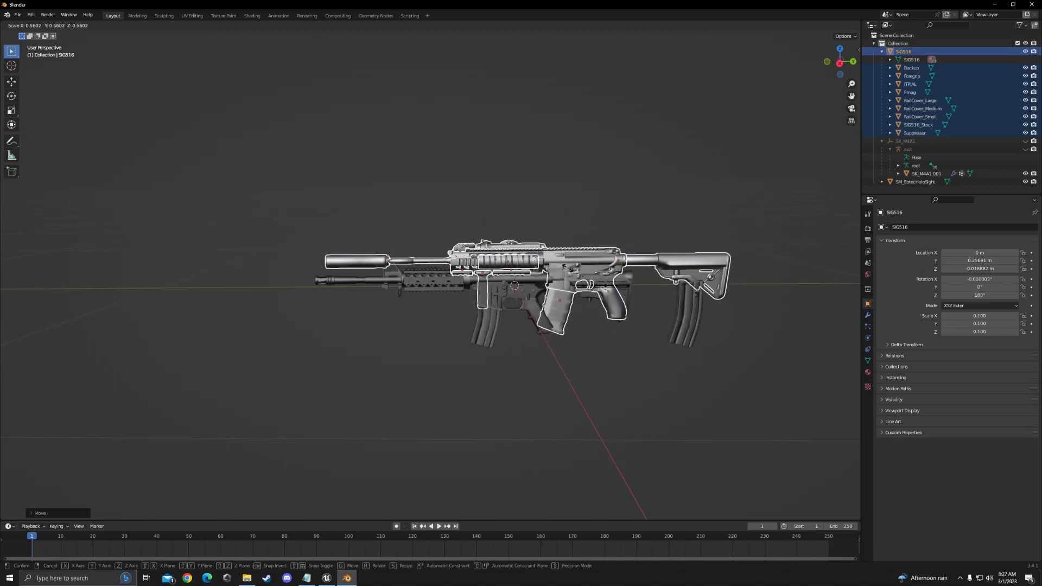
{"action": "left_click", "coordinate": [567, 271]}
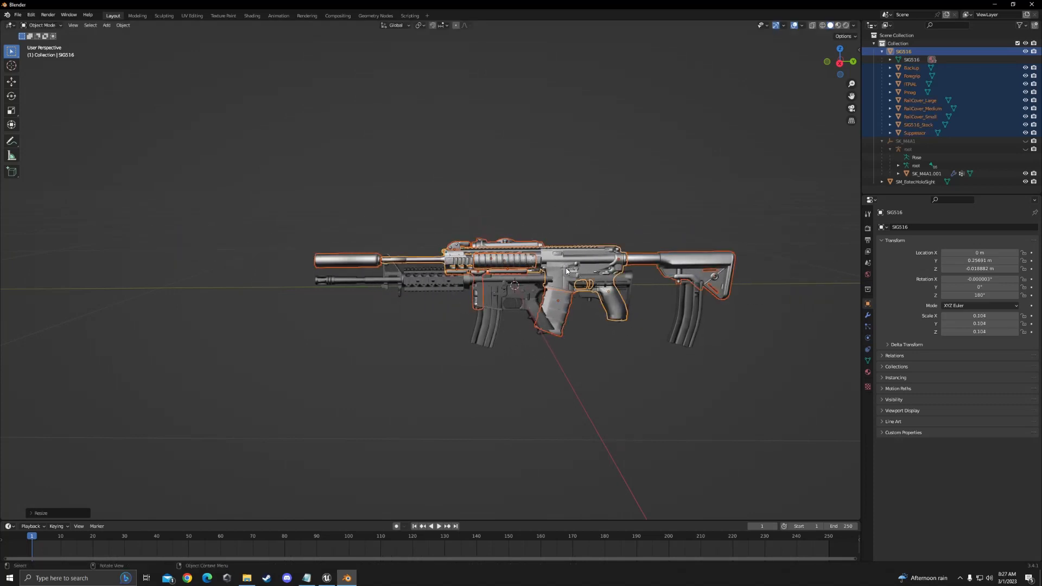
Overlay the SIG516 parts on the M4A1 by moving them to about 0.061 m in Y and -0.071 m in Z.
{"action": "key", "text": "g"}
{"action": "key", "text": "y"}
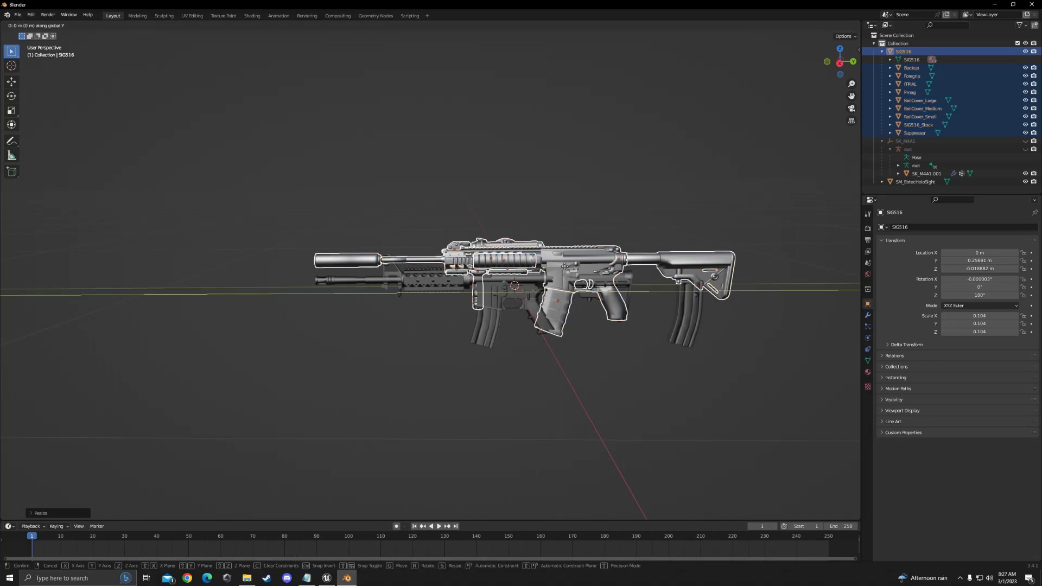
{"action": "left_click", "coordinate": [493, 278]}
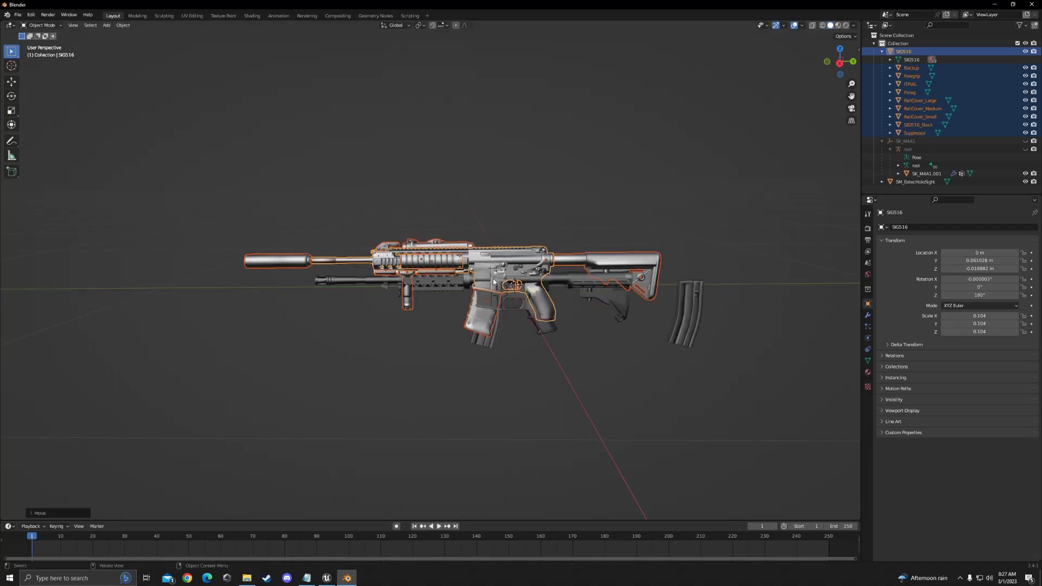
{"action": "key", "text": "g"}
{"action": "key", "text": "z"}
{"action": "left_click", "coordinate": [499, 298]}
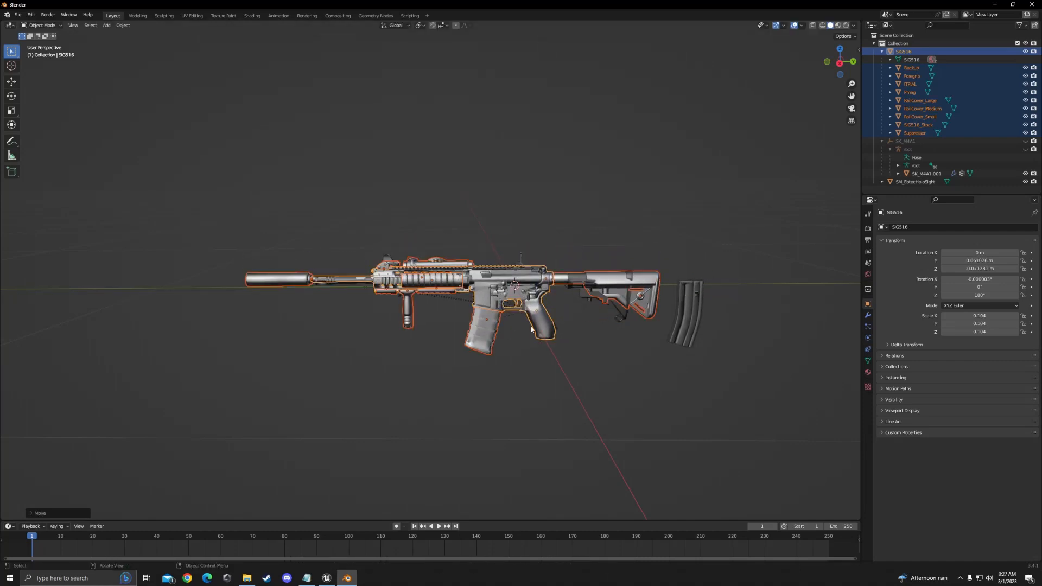
Examine how the SIG516's grip, trigger, magazine and stock line up with the M4A1, and deselect the rifle parts.
{"action": "scroll", "coordinate": [566, 335], "scroll_direction": "up", "scroll_amount": 5}
{"action": "middle_click_drag", "start_coordinate": [583, 350], "coordinate": [604, 286]}
{"action": "scroll", "coordinate": [583, 277], "scroll_direction": "up", "scroll_amount": 3}
{"action": "scroll", "coordinate": [583, 277], "scroll_direction": "up", "scroll_amount": 1}
{"action": "scroll", "coordinate": [609, 285], "scroll_direction": "up", "scroll_amount": 1}
{"action": "scroll", "coordinate": [584, 286], "scroll_direction": "up", "scroll_amount": 1}
{"action": "scroll", "coordinate": [584, 286], "scroll_direction": "up", "scroll_amount": 1}
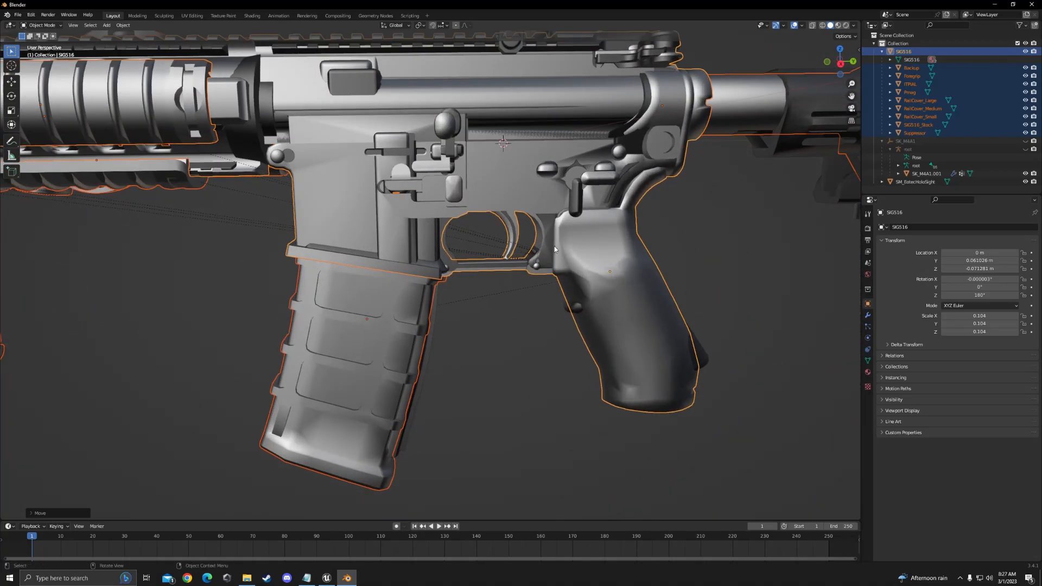
{"action": "middle_click_drag", "start_coordinate": [553, 262], "coordinate": [374, 239]}
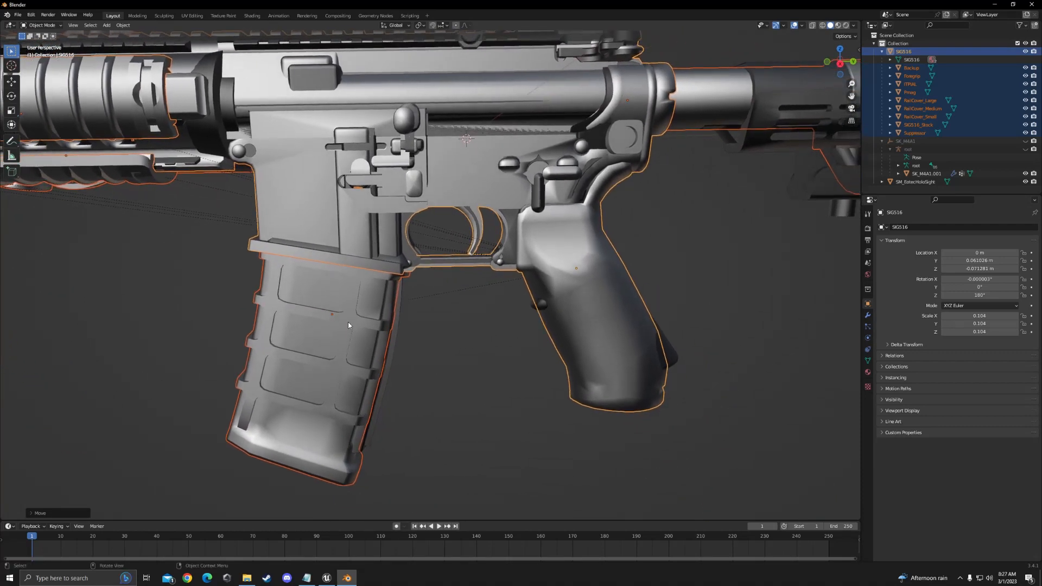
{"action": "scroll", "coordinate": [476, 293], "scroll_direction": "down", "scroll_amount": 5}
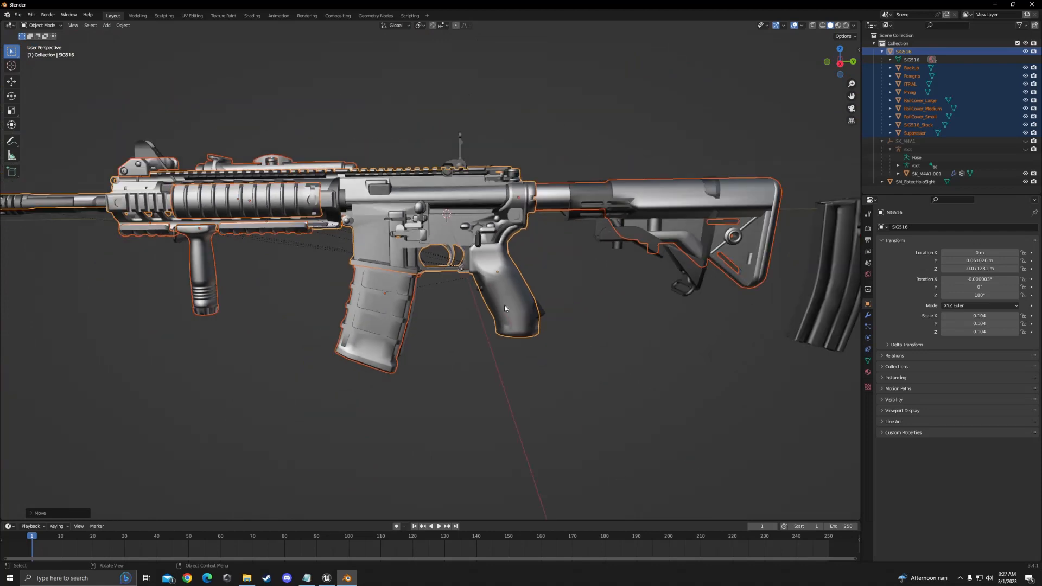
{"action": "middle_click_drag", "start_coordinate": [503, 305], "coordinate": [639, 245]}
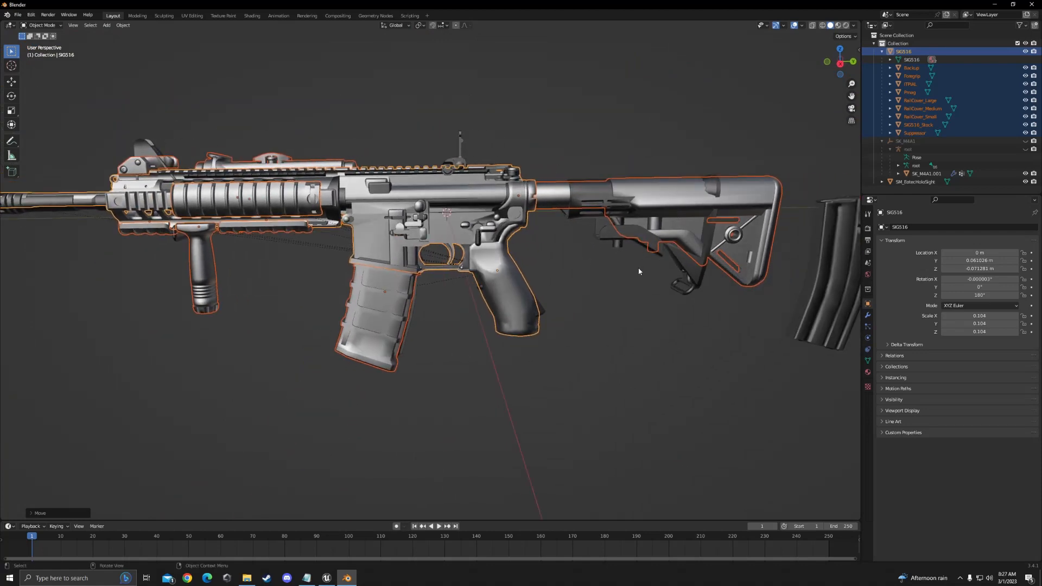
{"action": "middle_click_drag", "start_coordinate": [638, 271], "coordinate": [637, 270]}
{"action": "scroll", "coordinate": [654, 230], "scroll_direction": "down", "scroll_amount": 3}
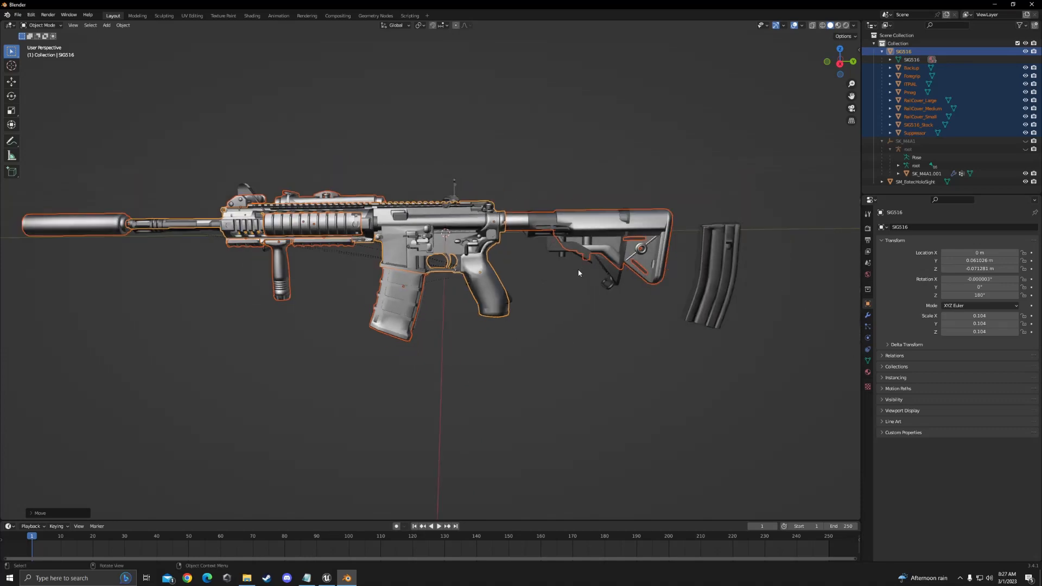
{"action": "scroll", "coordinate": [527, 285], "scroll_direction": "up", "scroll_amount": 3}
{"action": "scroll", "coordinate": [532, 277], "scroll_direction": "up", "scroll_amount": 5}
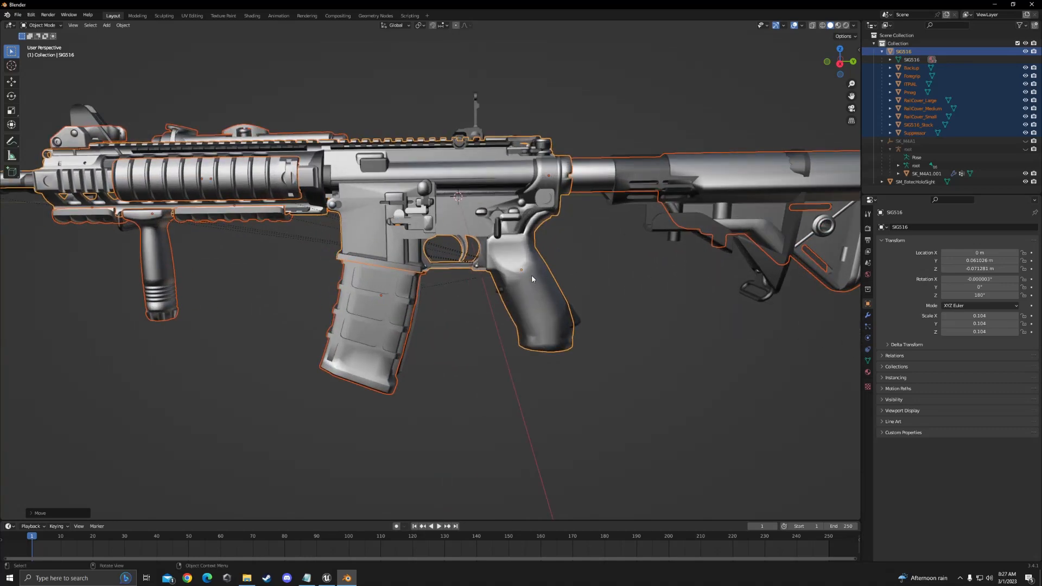
{"action": "left_click", "coordinate": [472, 304]}
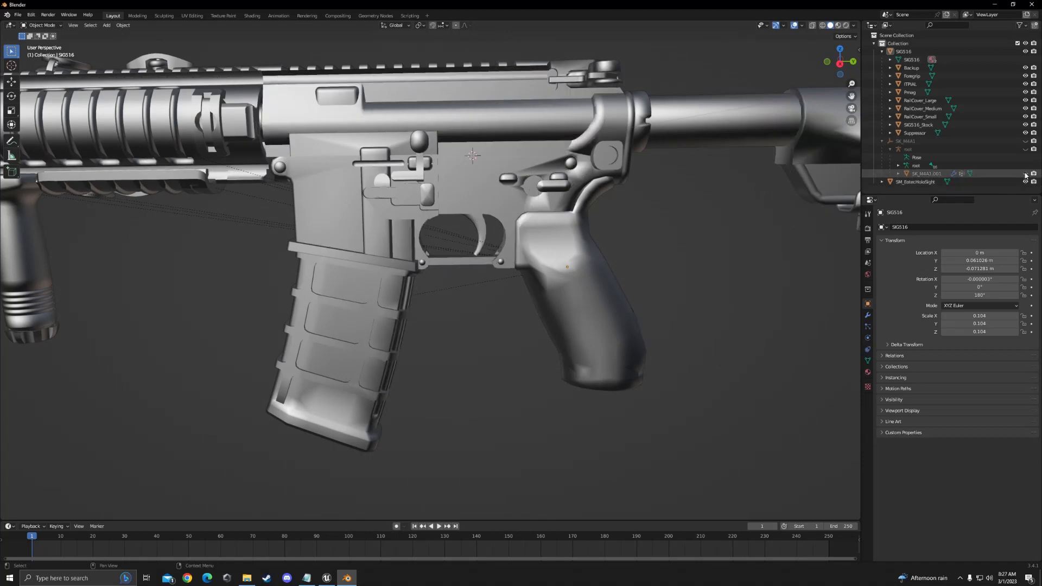
{"action": "scroll", "coordinate": [537, 180], "scroll_direction": "up", "scroll_amount": 1}
{"action": "middle_click_drag", "start_coordinate": [553, 183], "coordinate": [532, 212], "text": "shift"}
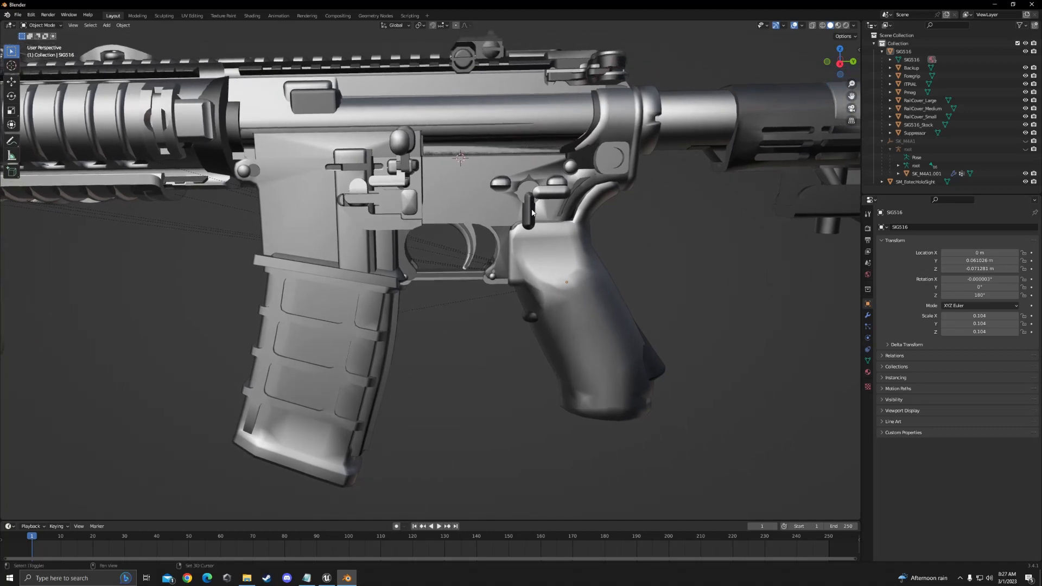
Toggle the SK_M4A1.001 mesh's visibility and inspect the overlap of both rifles from the receiver to the suppressor.
{"action": "left_click", "coordinate": [1025, 142]}
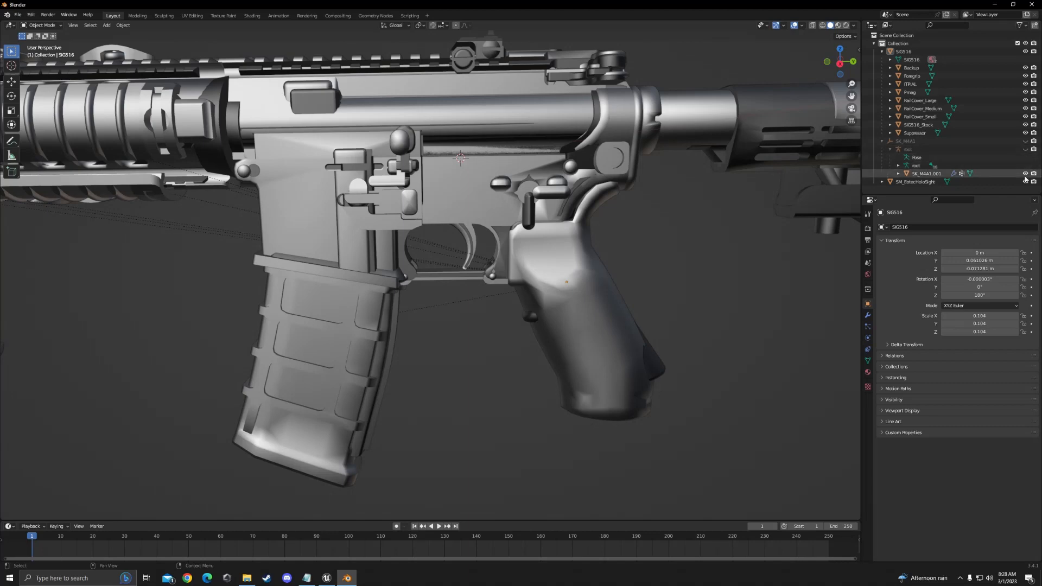
{"action": "middle_click_drag", "start_coordinate": [793, 158], "coordinate": [479, 318]}
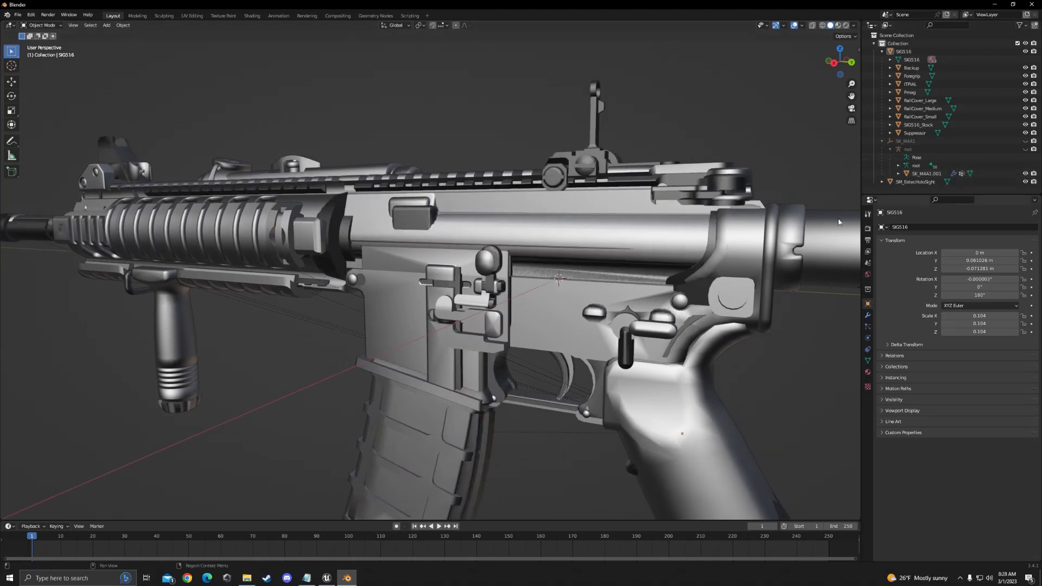
{"action": "middle_click_drag", "start_coordinate": [837, 222], "coordinate": [802, 214]}
{"action": "middle_click_drag", "start_coordinate": [802, 214], "coordinate": [760, 222], "text": "shift"}
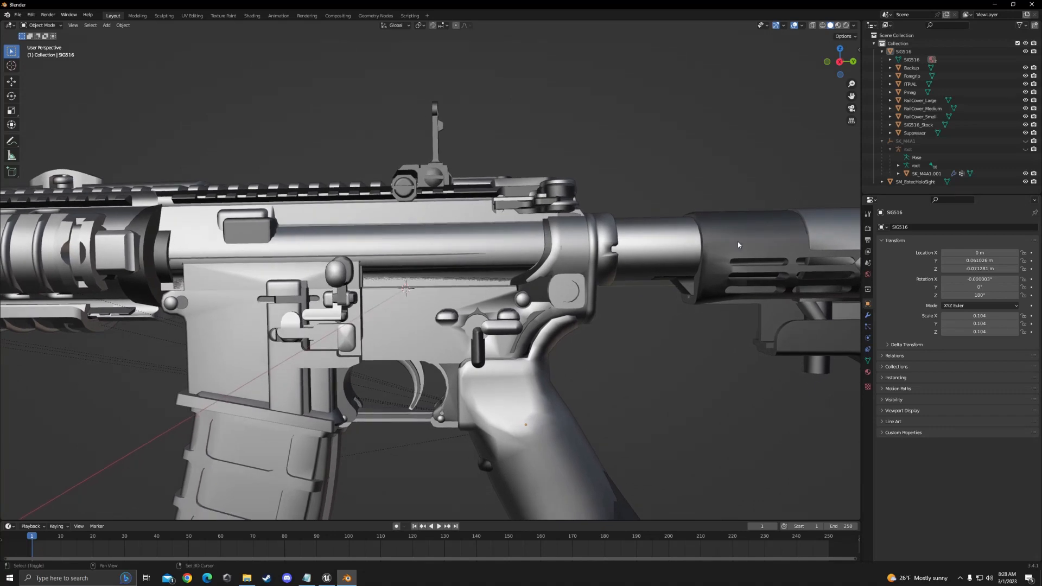
{"action": "middle_click_drag", "start_coordinate": [741, 263], "coordinate": [838, 291]}
{"action": "scroll", "coordinate": [722, 268], "scroll_direction": "down", "scroll_amount": 4}
{"action": "scroll", "coordinate": [721, 270], "scroll_direction": "down", "scroll_amount": 3}
{"action": "middle_click_drag", "start_coordinate": [365, 293], "coordinate": [653, 297]}
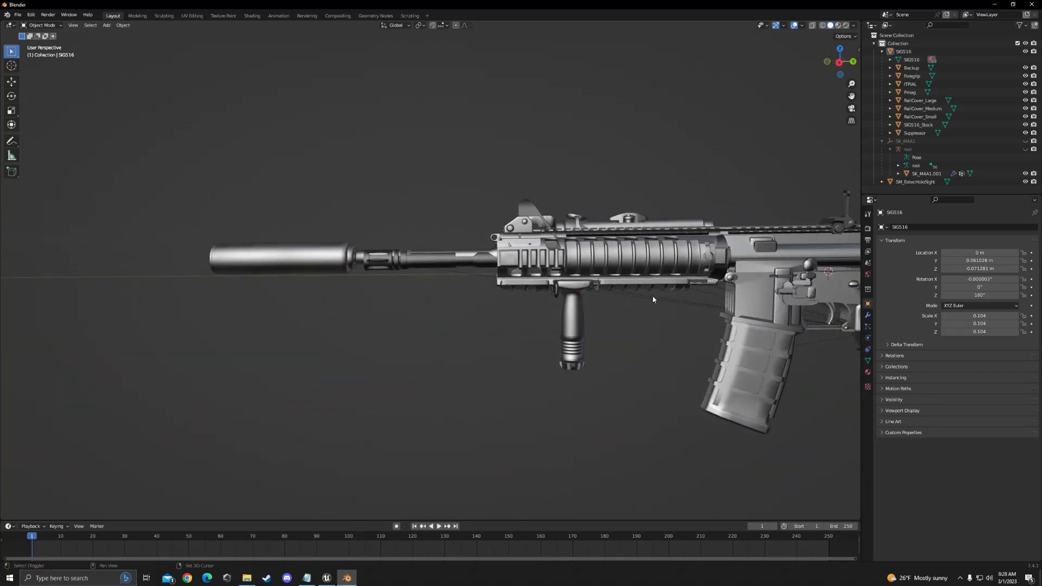
{"action": "middle_click_drag", "start_coordinate": [418, 296], "coordinate": [799, 342]}
{"action": "scroll", "coordinate": [558, 337], "scroll_direction": "up", "scroll_amount": 3}
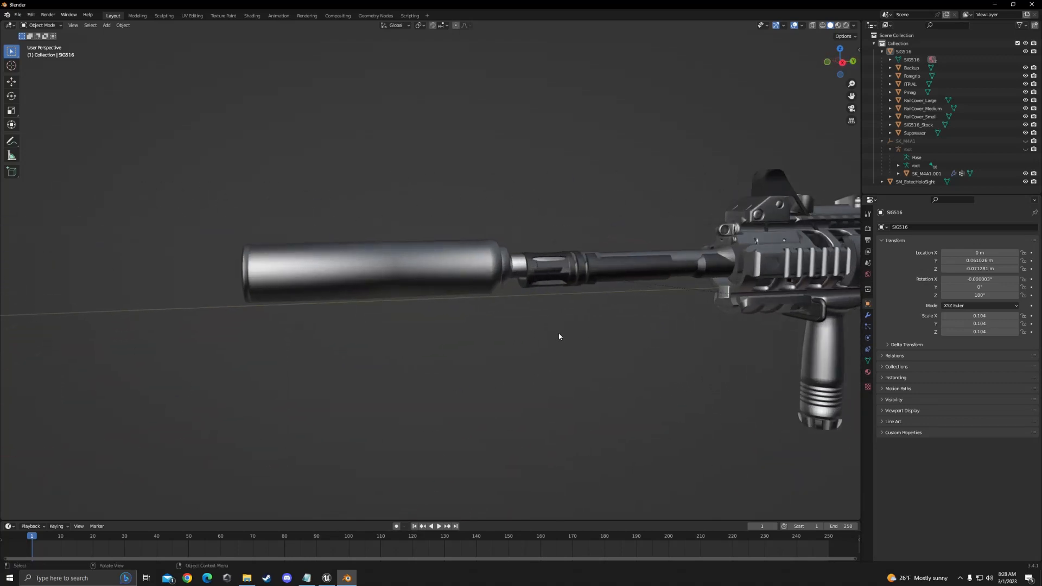
{"action": "middle_click_drag", "start_coordinate": [558, 337], "coordinate": [143, 277]}
{"action": "scroll", "coordinate": [640, 288], "scroll_direction": "down", "scroll_amount": 7}
{"action": "scroll", "coordinate": [644, 289], "scroll_direction": "down", "scroll_amount": 1}
{"action": "middle_click_drag", "start_coordinate": [627, 299], "coordinate": [348, 292], "text": "shift"}
{"action": "middle_click_drag", "start_coordinate": [457, 275], "coordinate": [297, 269], "text": "shift"}
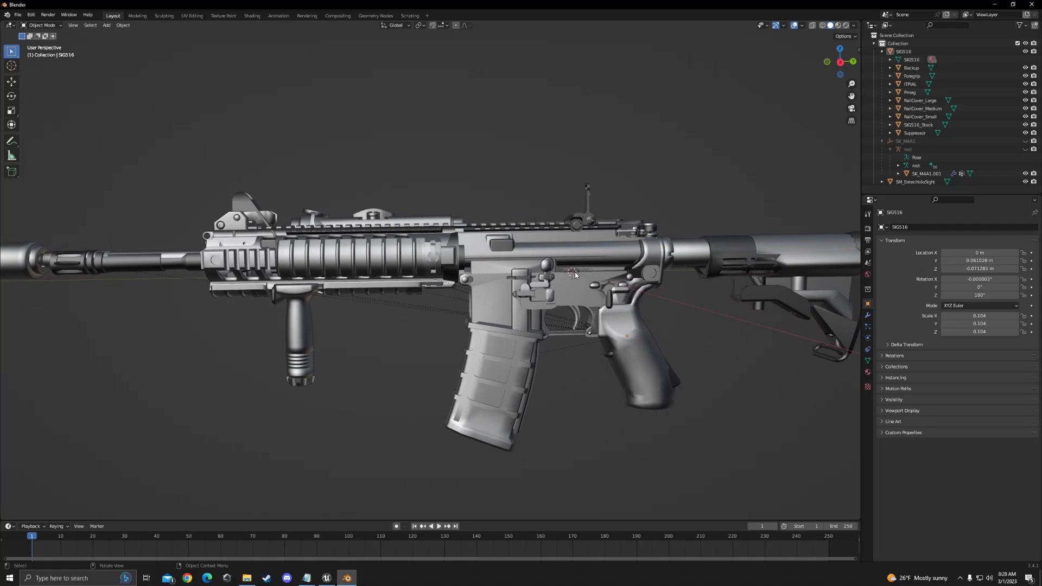
{"action": "scroll", "coordinate": [677, 229], "scroll_direction": "down", "scroll_amount": 1}
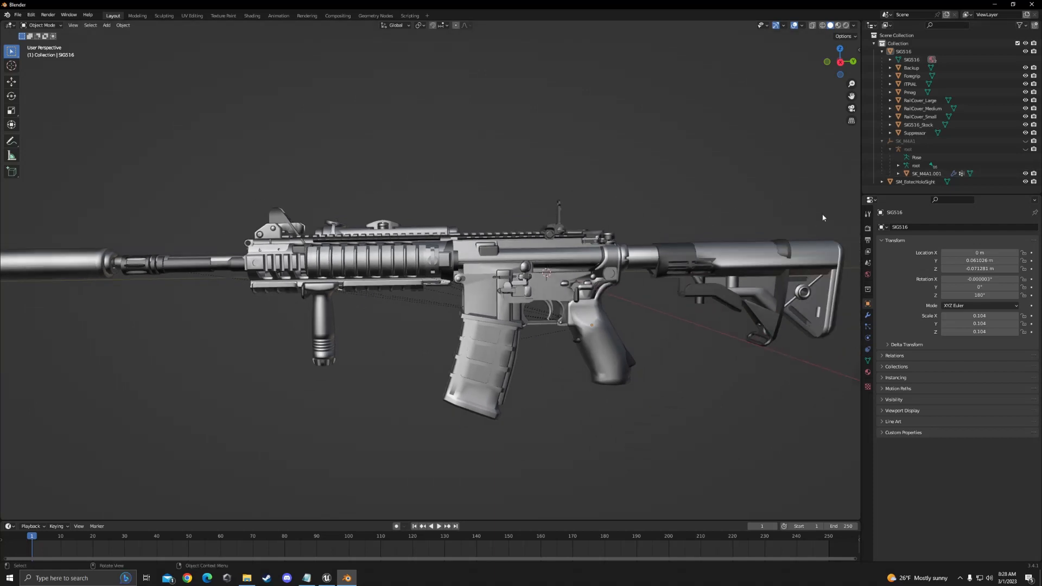
Reselect only the SIG516 parts with the SK_M4A1.001 mesh temporarily hidden, and lower them to about -0.075 m along Z.
{"action": "left_click", "coordinate": [1025, 175]}
{"action": "scroll", "coordinate": [691, 230], "scroll_direction": "down", "scroll_amount": 2}
{"action": "left_click_drag", "start_coordinate": [693, 225], "coordinate": [90, 403]}
{"action": "scroll", "coordinate": [484, 384], "scroll_direction": "up", "scroll_amount": 5}
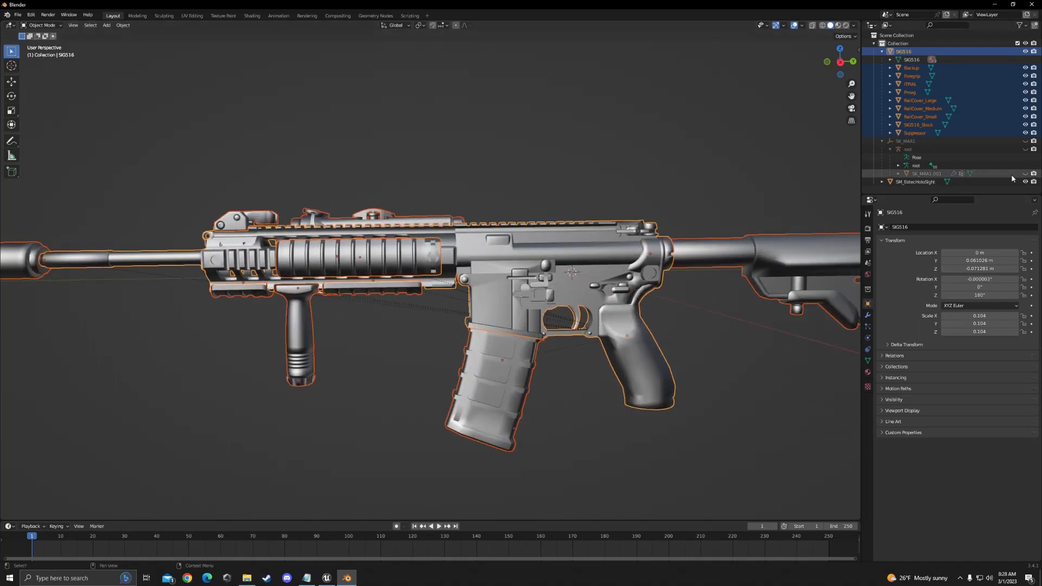
{"action": "left_click", "coordinate": [1025, 174]}
{"action": "scroll", "coordinate": [626, 289], "scroll_direction": "down", "scroll_amount": 1}
{"action": "scroll", "coordinate": [626, 288], "scroll_direction": "up", "scroll_amount": 2}
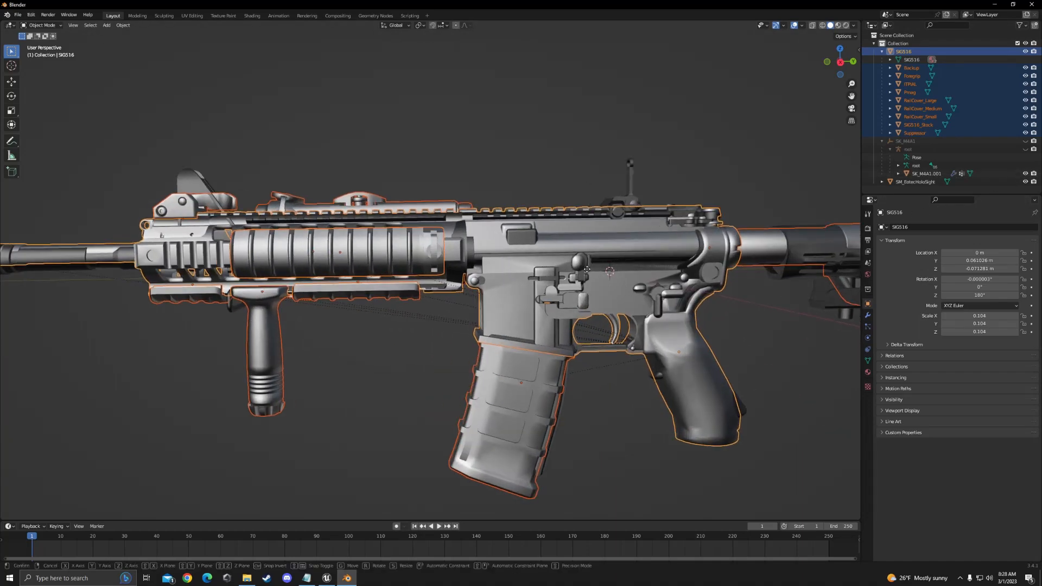
{"action": "key", "text": "g"}
{"action": "key", "text": "z"}
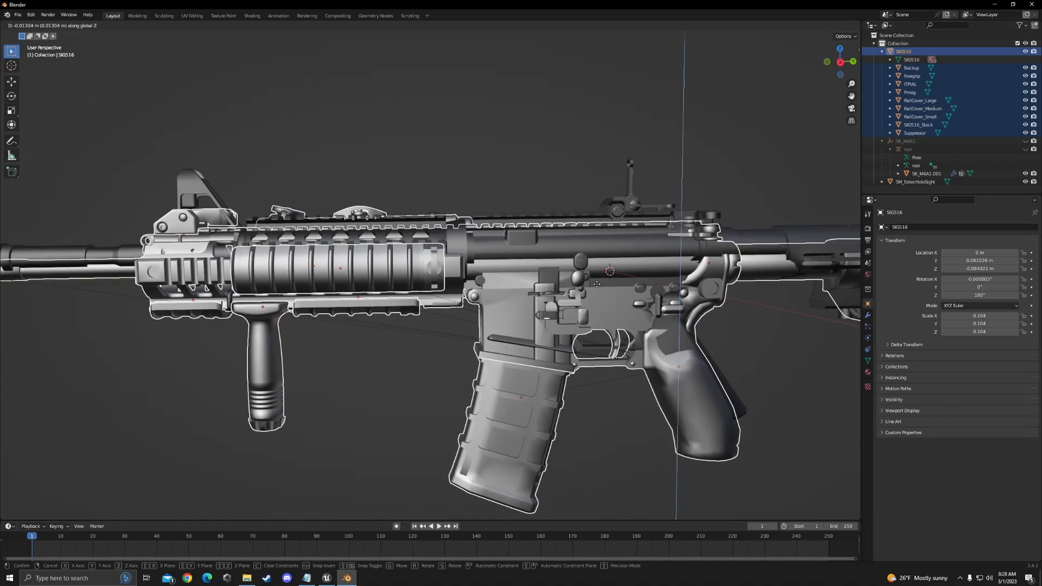
{"action": "left_click", "coordinate": [599, 274]}
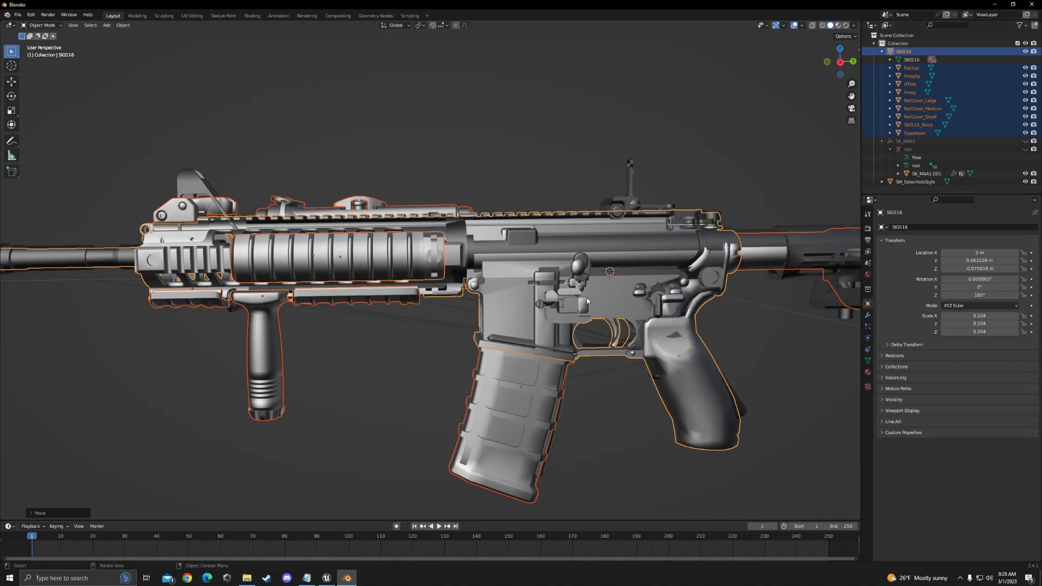
Deselect the SIG516 and toggle the SK_M4A1.001 mesh's visibility to compare the grip, trigger and magazine alignment.
{"action": "scroll", "coordinate": [424, 332], "scroll_direction": "down", "scroll_amount": 2}
{"action": "scroll", "coordinate": [423, 330], "scroll_direction": "down", "scroll_amount": 2}
{"action": "middle_click_drag", "start_coordinate": [608, 329], "coordinate": [347, 206]}
{"action": "scroll", "coordinate": [607, 350], "scroll_direction": "up", "scroll_amount": 5}
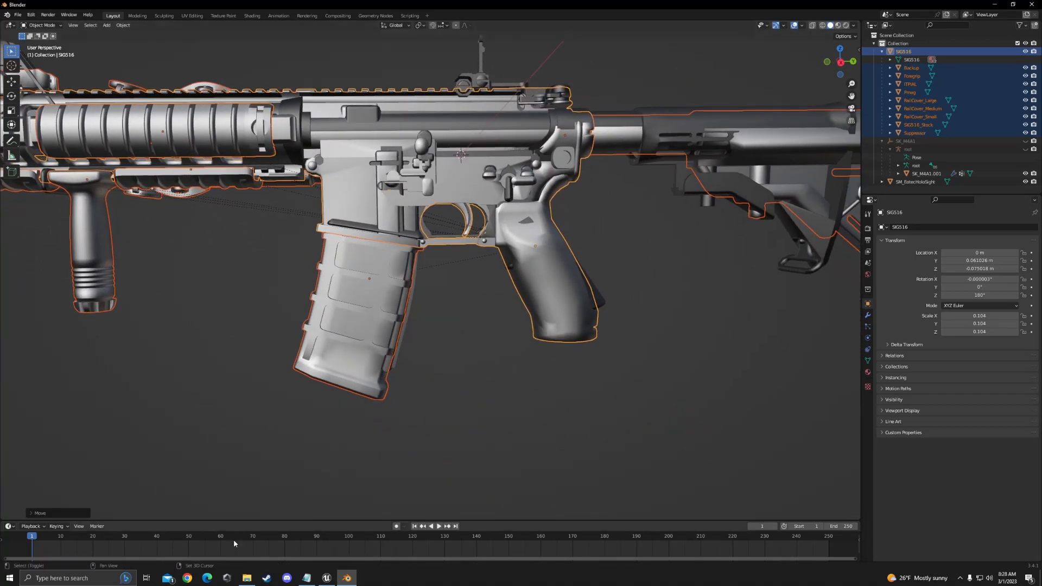
{"action": "scroll", "coordinate": [511, 205], "scroll_direction": "up", "scroll_amount": 3}
{"action": "left_click", "coordinate": [499, 274]}
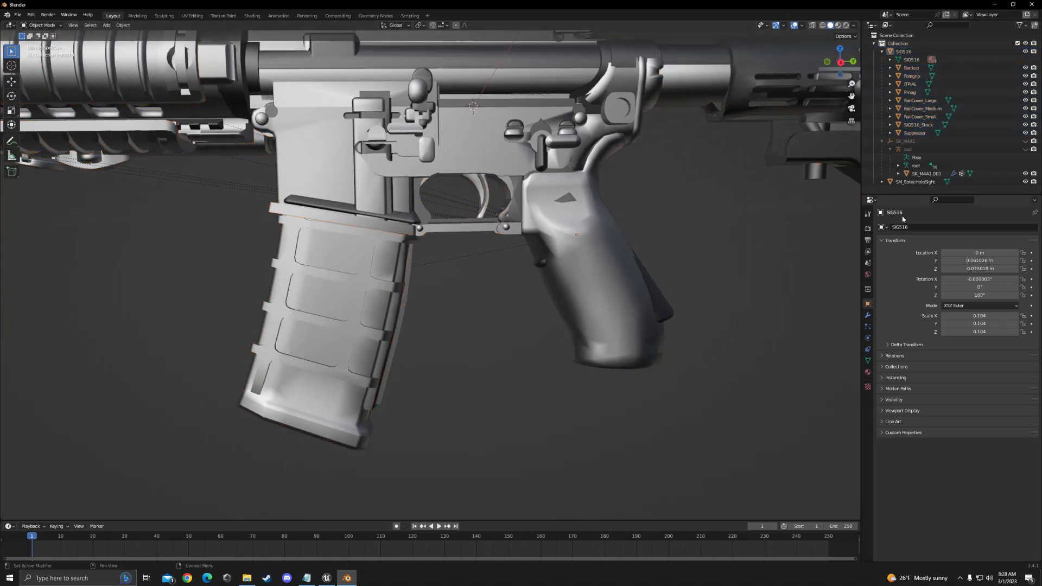
{"action": "left_click", "coordinate": [1025, 174]}
{"action": "left_click", "coordinate": [1026, 174]}
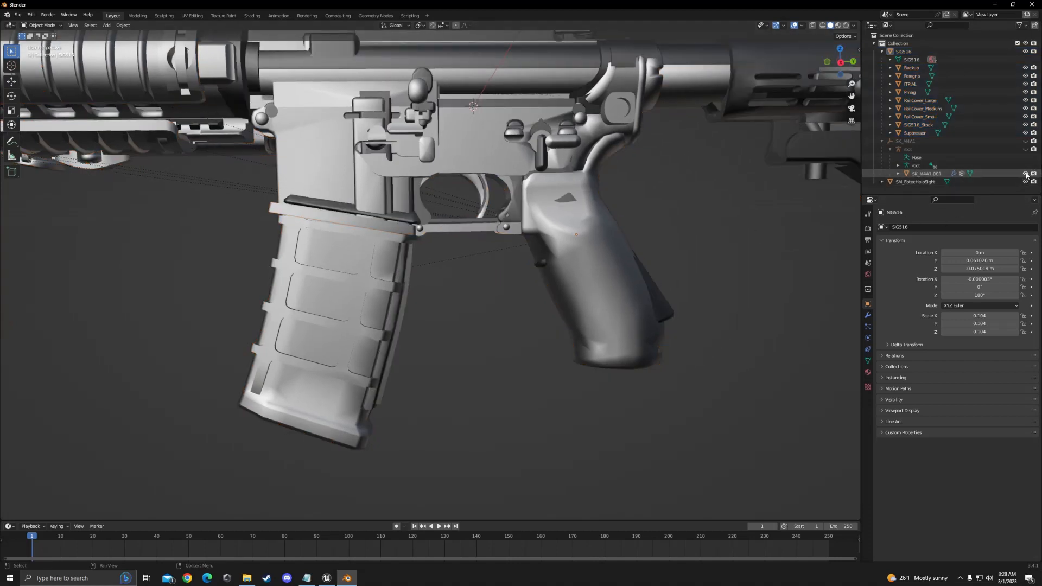
{"action": "left_click", "coordinate": [1026, 174]}
{"action": "left_click", "coordinate": [1025, 174]}
{"action": "left_click", "coordinate": [1025, 175]}
{"action": "scroll", "coordinate": [662, 207], "scroll_direction": "down", "scroll_amount": 3}
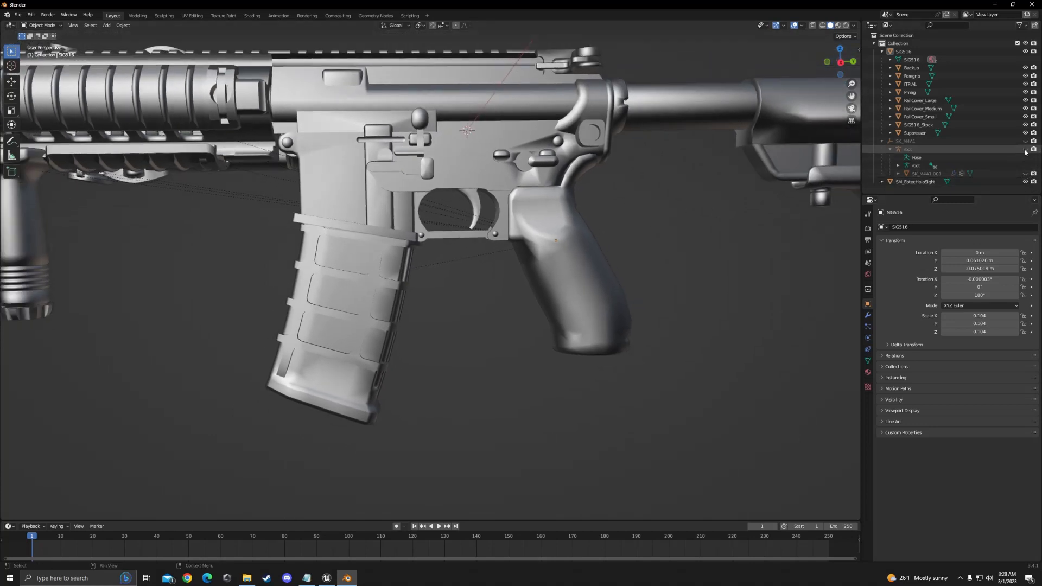
{"action": "left_click", "coordinate": [1025, 174]}
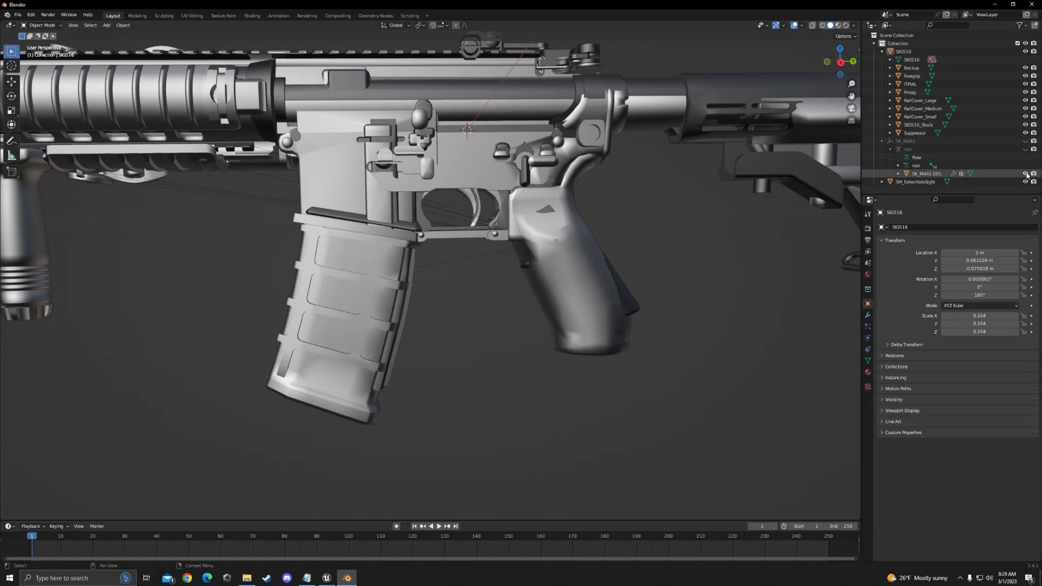
Hide the SK_M4A1.001 mesh so that only the SIG516 rifle is displayed.
{"action": "scroll", "coordinate": [440, 253], "scroll_direction": "down", "scroll_amount": 5}
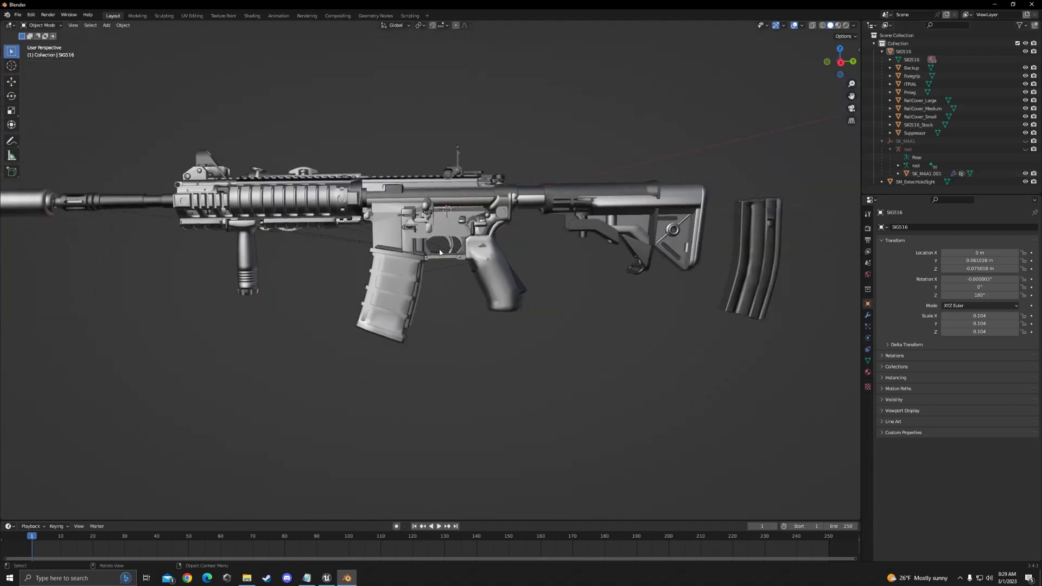
{"action": "middle_click_drag", "start_coordinate": [441, 253], "coordinate": [506, 245]}
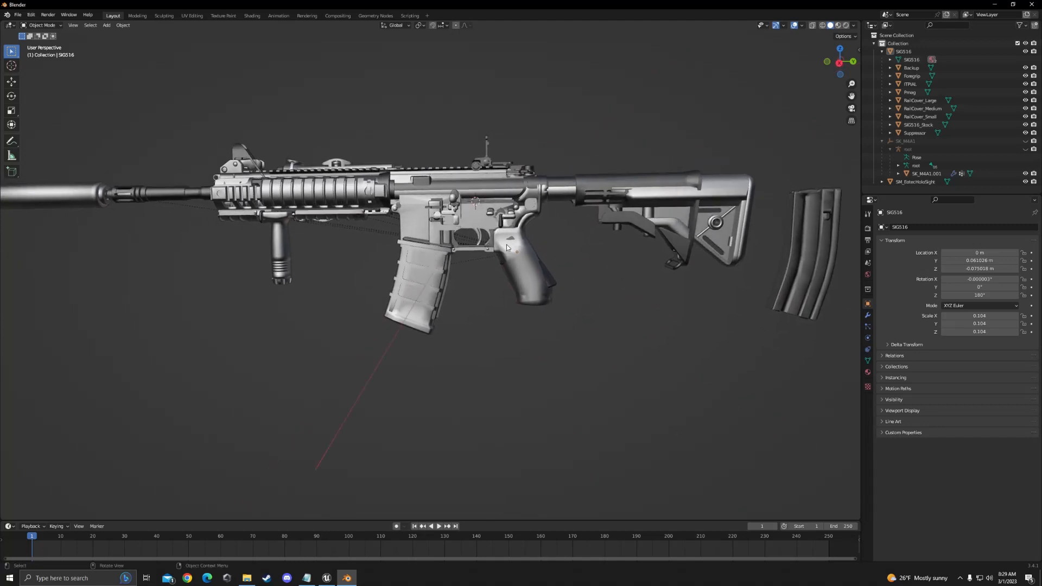
{"action": "left_click", "coordinate": [1025, 174]}
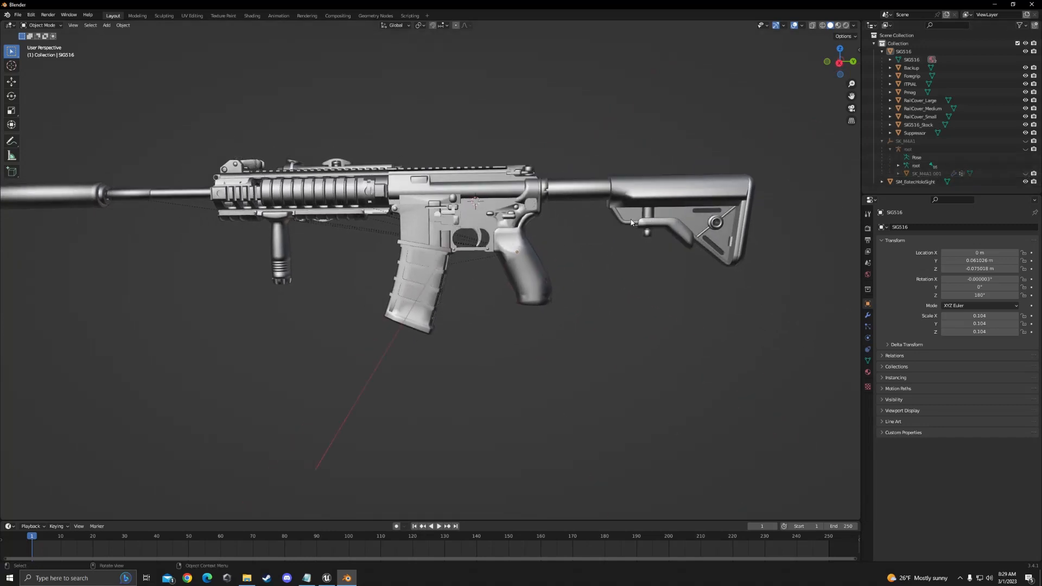
{"action": "middle_click_drag", "start_coordinate": [564, 277], "coordinate": [316, 330], "text": "shift"}
{"action": "scroll", "coordinate": [399, 286], "scroll_direction": "up", "scroll_amount": 3}
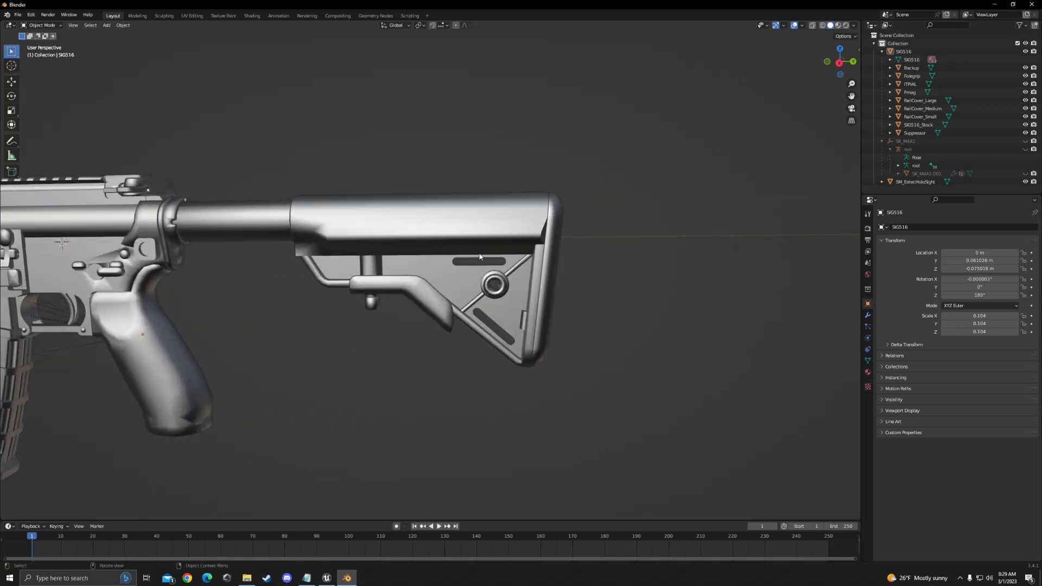
Select the SIG516_Stock and examine how it joins the rest of the rifle.
{"action": "left_click", "coordinate": [465, 227]}
{"action": "middle_click_drag", "start_coordinate": [465, 228], "coordinate": [527, 220]}
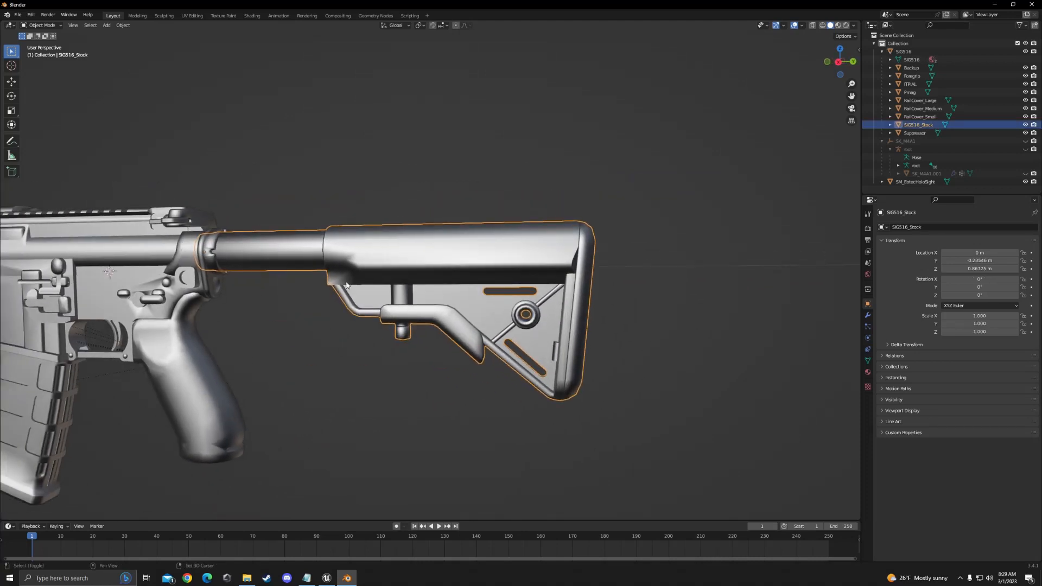
{"action": "scroll", "coordinate": [347, 284], "scroll_direction": "down", "scroll_amount": 6}
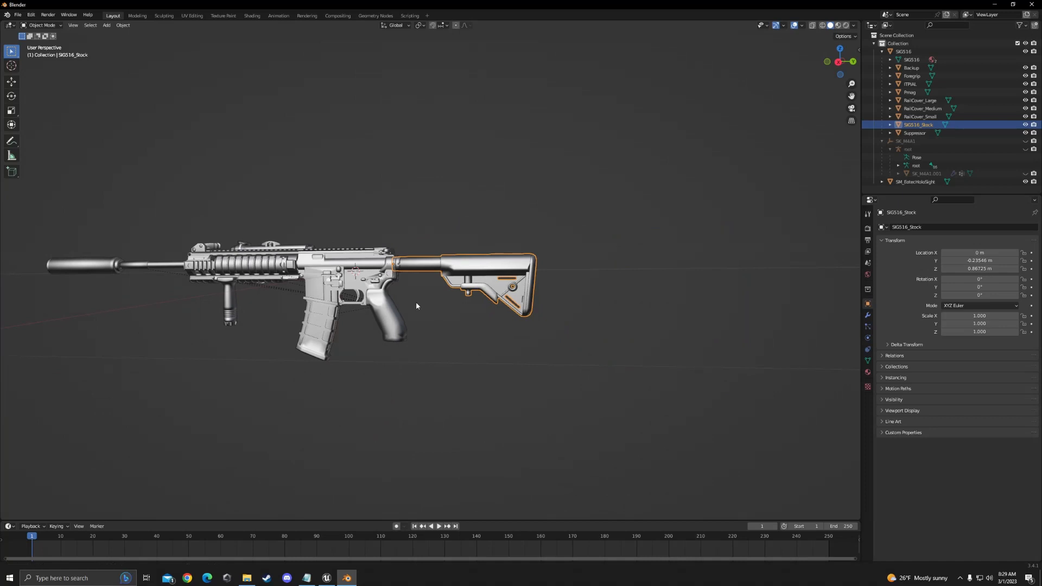
{"action": "middle_click_drag", "start_coordinate": [416, 306], "coordinate": [602, 317], "text": "shift"}
{"action": "scroll", "coordinate": [603, 317], "scroll_direction": "up", "scroll_amount": 2}
{"action": "scroll", "coordinate": [602, 305], "scroll_direction": "down", "scroll_amount": 1}
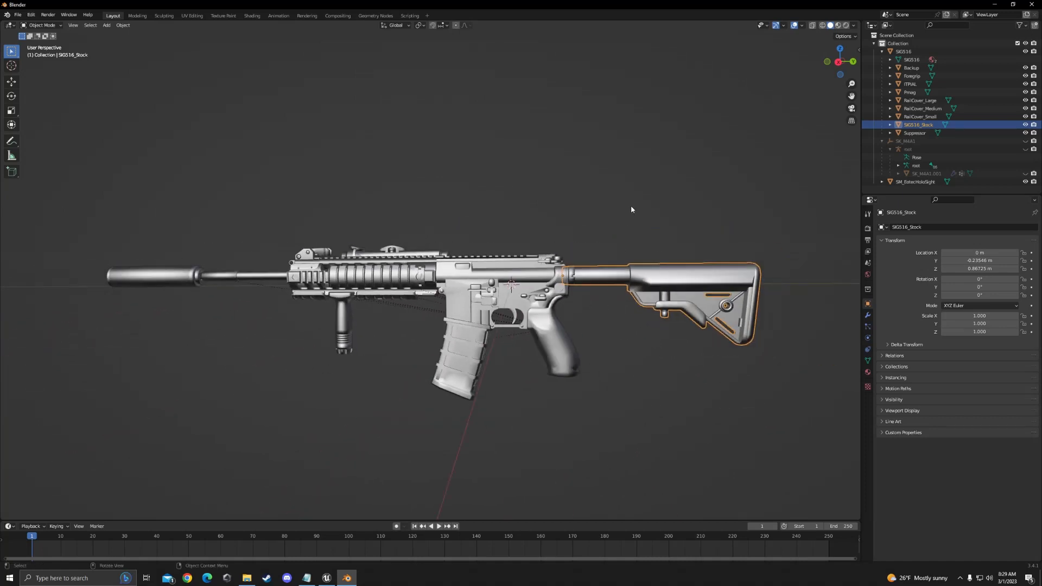
Deselect the stock and collapse the SK_M4A1 hierarchy in the outliner.
{"action": "left_click", "coordinate": [631, 210]}
{"action": "left_click", "coordinate": [881, 141]}
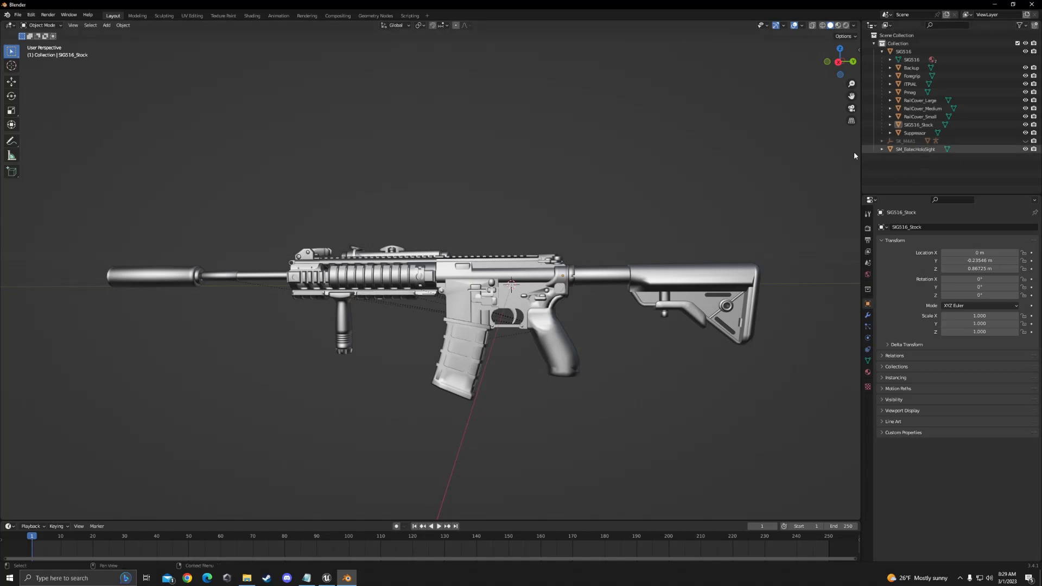
{"action": "middle_click_drag", "start_coordinate": [577, 229], "coordinate": [583, 229]}
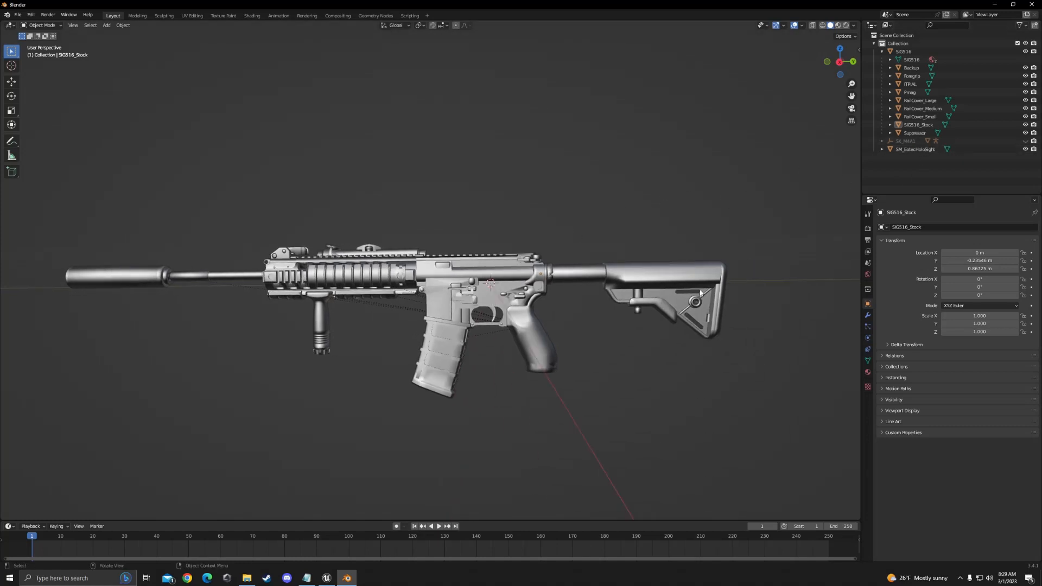
Go through the SIG516's separate parts one by one, including the Pmag, rail covers, stock, suppressor and backup sight.
{"action": "left_click", "coordinate": [976, 85]}
{"action": "left_click", "coordinate": [977, 92]}
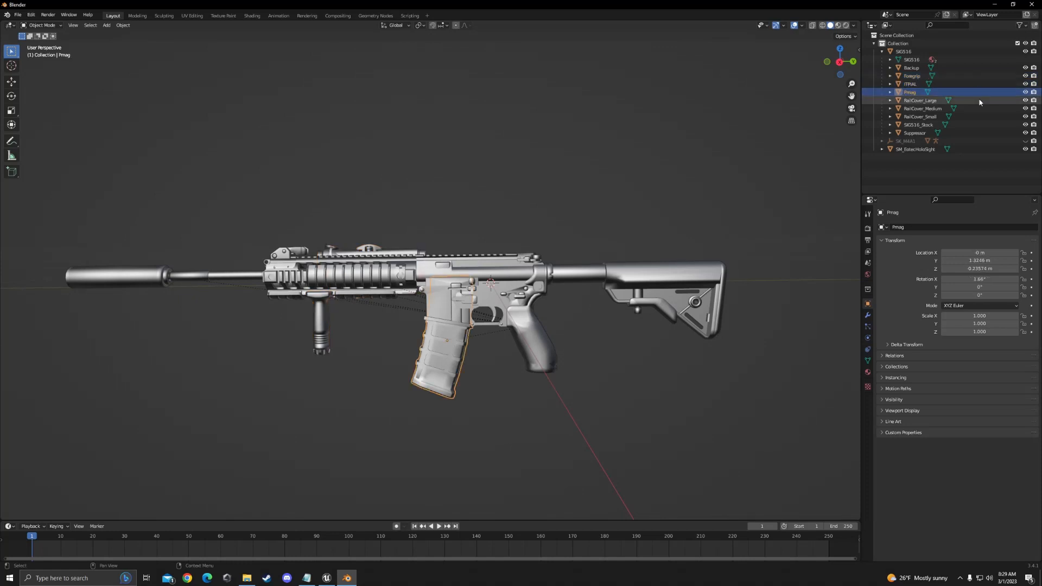
{"action": "left_click", "coordinate": [978, 100]}
{"action": "left_click", "coordinate": [978, 108]}
{"action": "left_click", "coordinate": [977, 117]}
{"action": "left_click", "coordinate": [975, 124]}
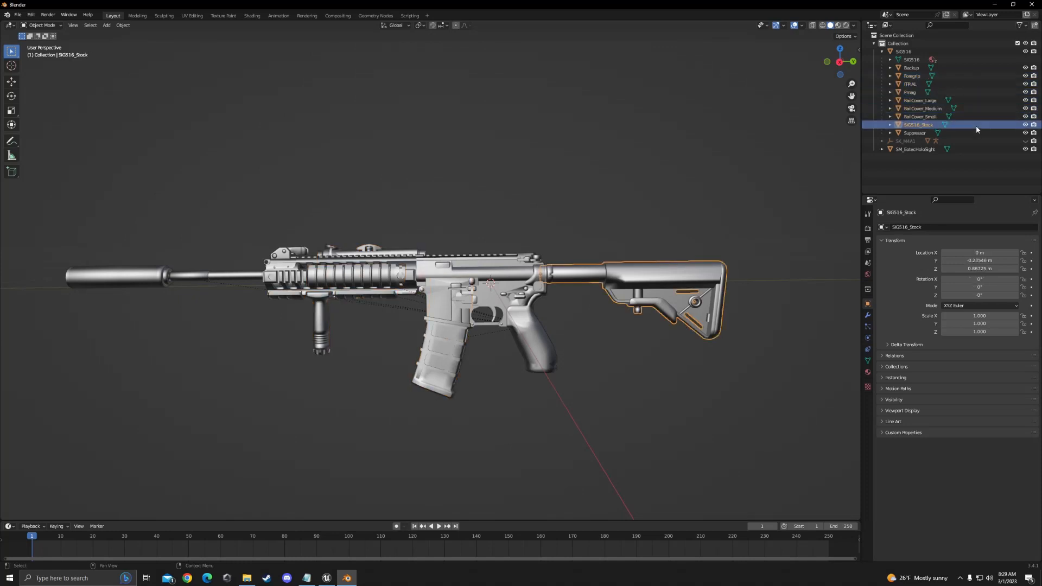
{"action": "left_click", "coordinate": [975, 133]}
{"action": "left_click", "coordinate": [975, 68]}
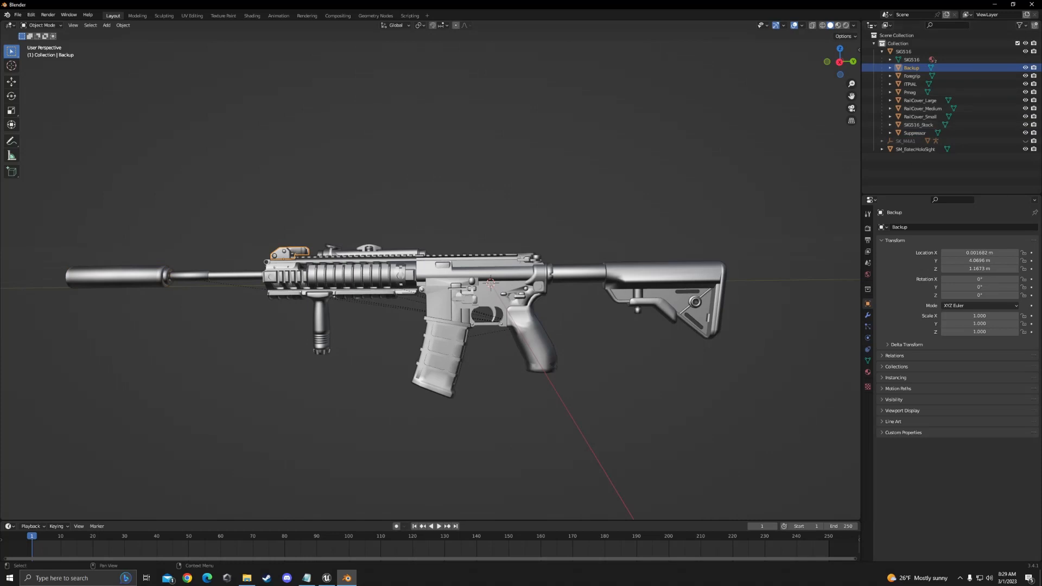
Select the SM_EotecHoloSight floating above the rifle and lower it about 2.4 m along Z to just above the receiver.
{"action": "scroll", "coordinate": [478, 257], "scroll_direction": "down", "scroll_amount": 10}
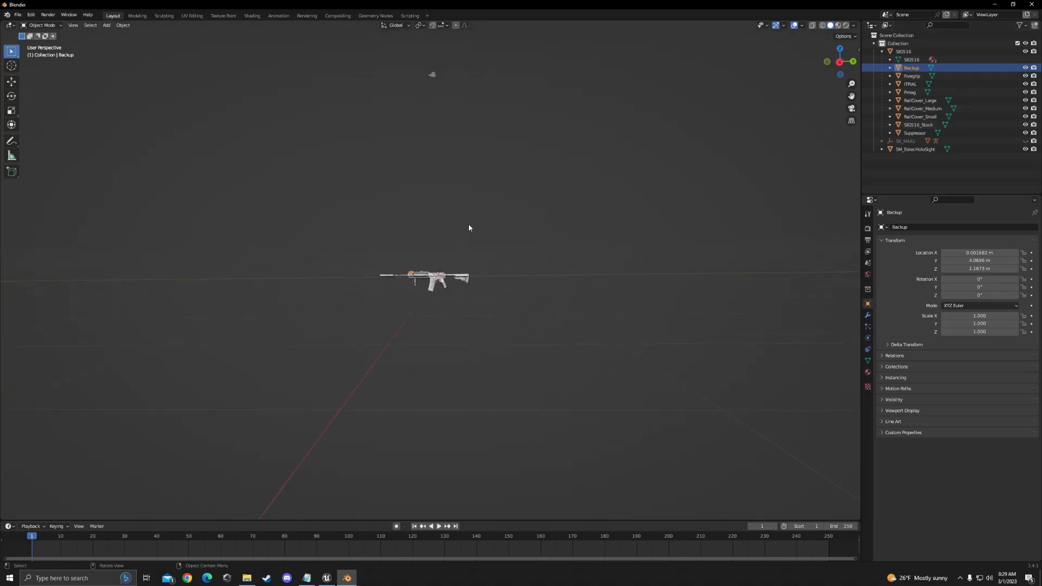
{"action": "left_click_drag", "start_coordinate": [418, 68], "coordinate": [482, 114]}
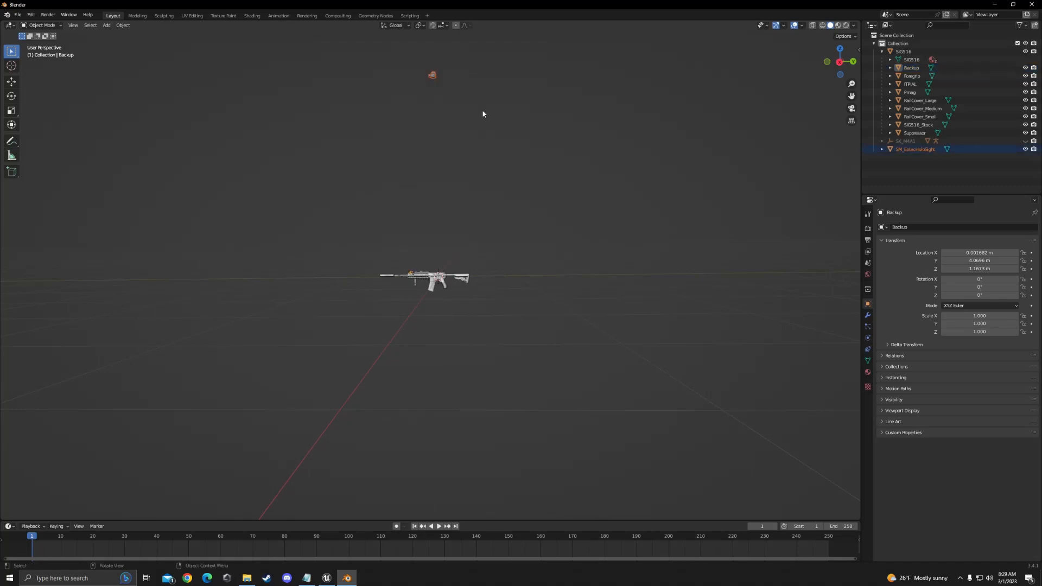
{"action": "key", "text": "g"}
{"action": "key", "text": "z"}
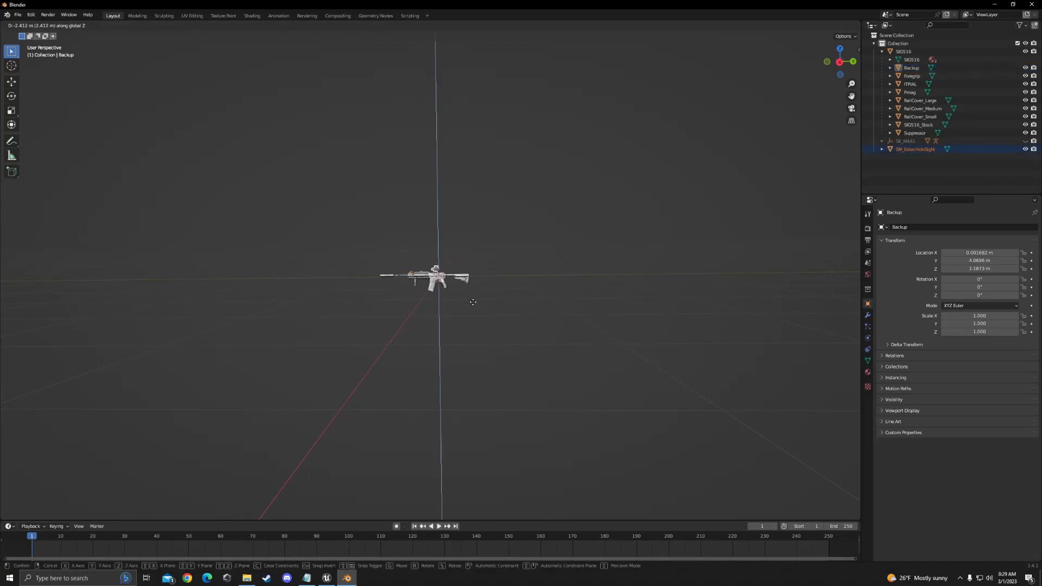
{"action": "left_click", "coordinate": [473, 302]}
Examine the size and position of the SM_EotecHoloSight relative to the rifle's top rail.
{"action": "scroll", "coordinate": [464, 285], "scroll_direction": "up", "scroll_amount": 8}
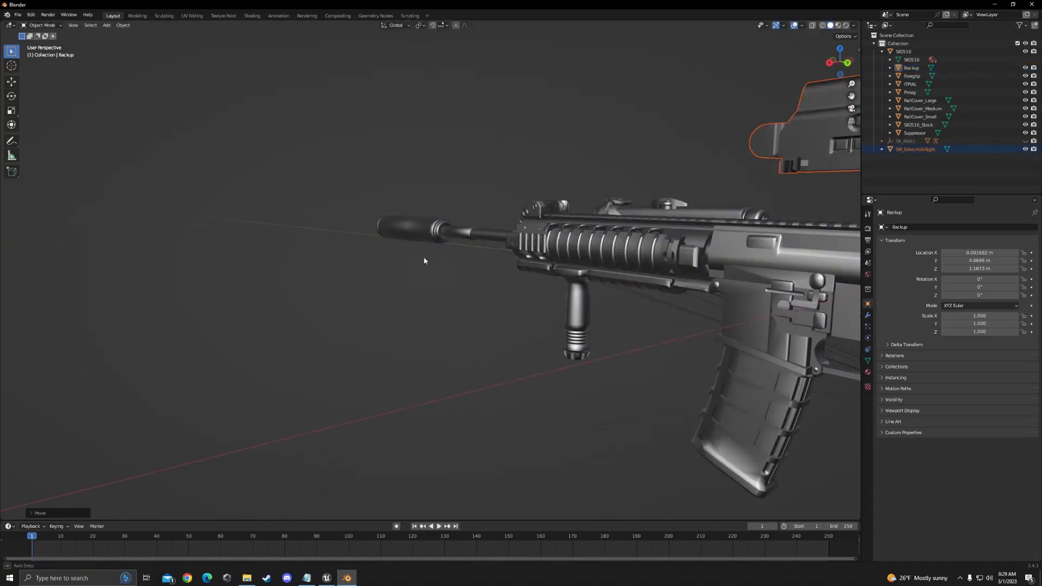
{"action": "middle_click_drag", "start_coordinate": [424, 257], "coordinate": [103, 384]}
{"action": "scroll", "coordinate": [371, 274], "scroll_direction": "up", "scroll_amount": 8}
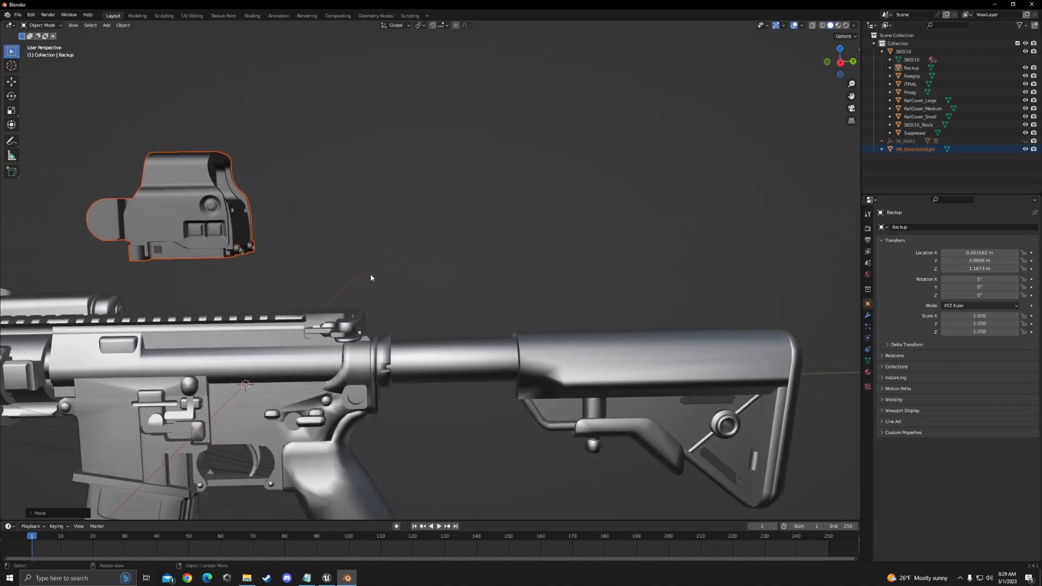
{"action": "middle_click_drag", "start_coordinate": [370, 276], "coordinate": [346, 277]}
{"action": "scroll", "coordinate": [395, 278], "scroll_direction": "down", "scroll_amount": 8}
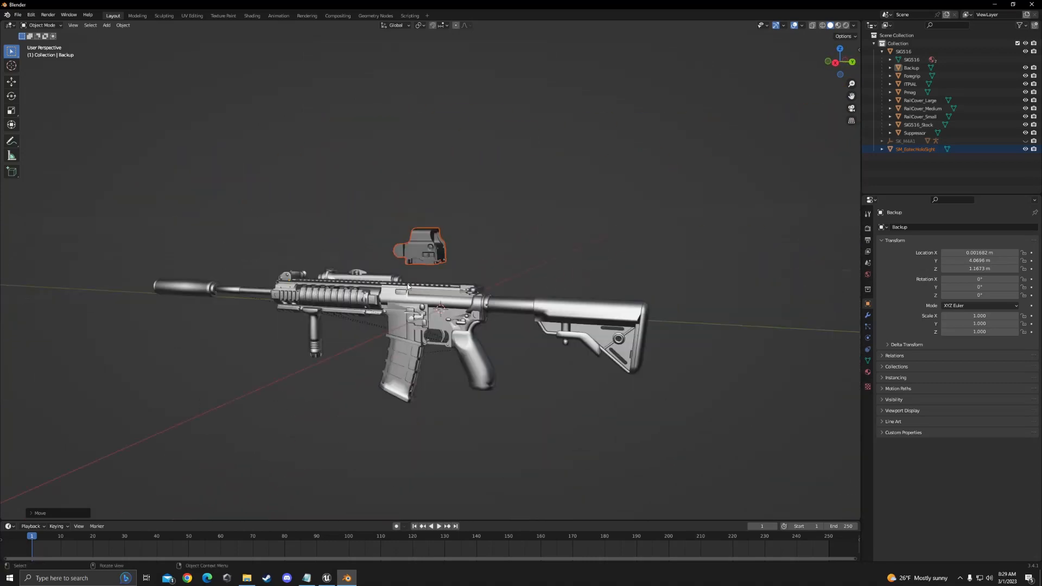
{"action": "scroll", "coordinate": [435, 306], "scroll_direction": "down", "scroll_amount": 4}
{"action": "scroll", "coordinate": [454, 260], "scroll_direction": "up", "scroll_amount": 10}
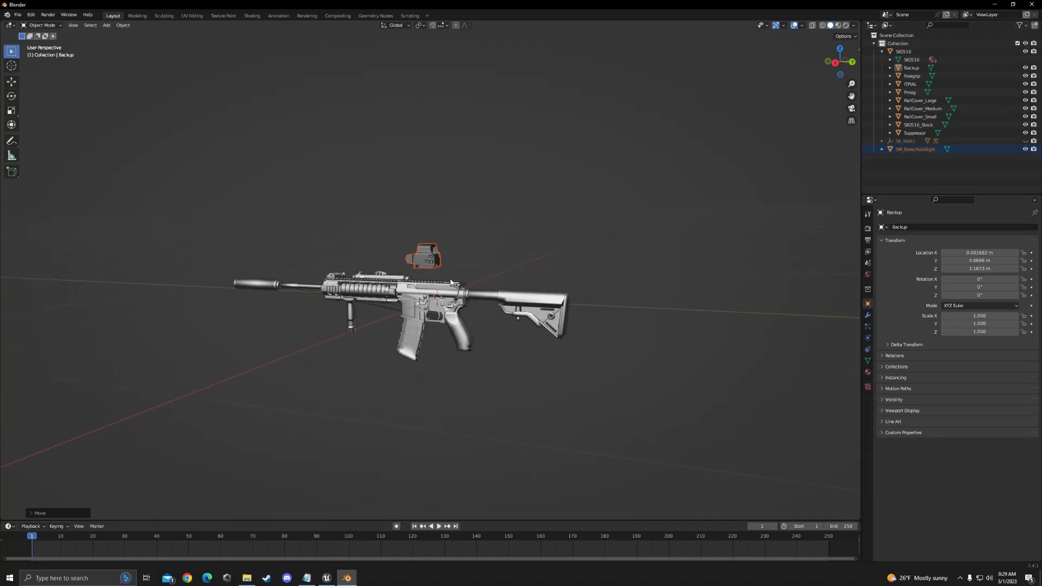
{"action": "scroll", "coordinate": [454, 184], "scroll_direction": "down", "scroll_amount": 5}
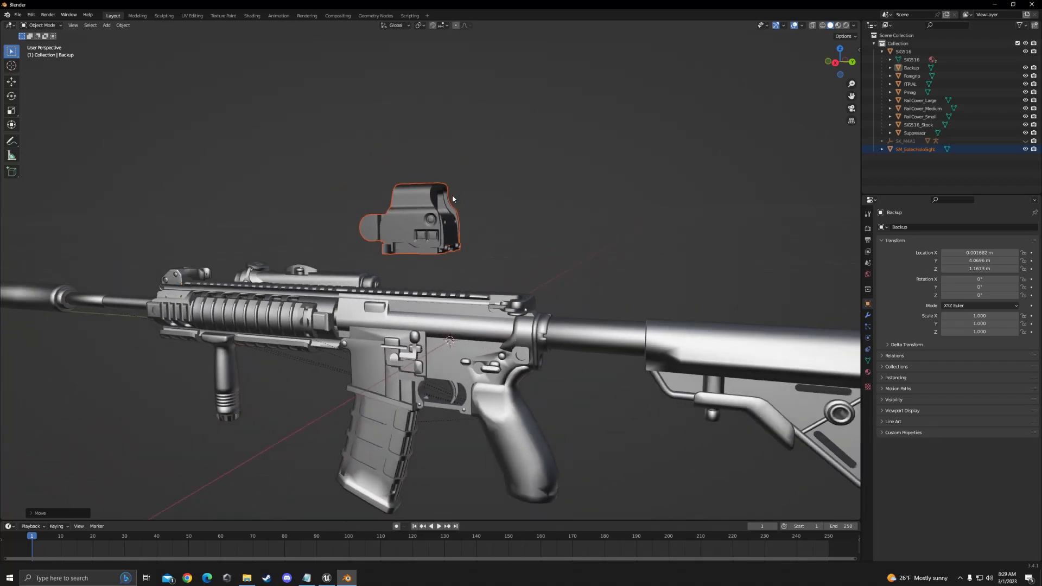
{"action": "scroll", "coordinate": [452, 194], "scroll_direction": "down", "scroll_amount": 3}
{"action": "scroll", "coordinate": [453, 217], "scroll_direction": "up", "scroll_amount": 7}
{"action": "scroll", "coordinate": [457, 201], "scroll_direction": "down", "scroll_amount": 7}
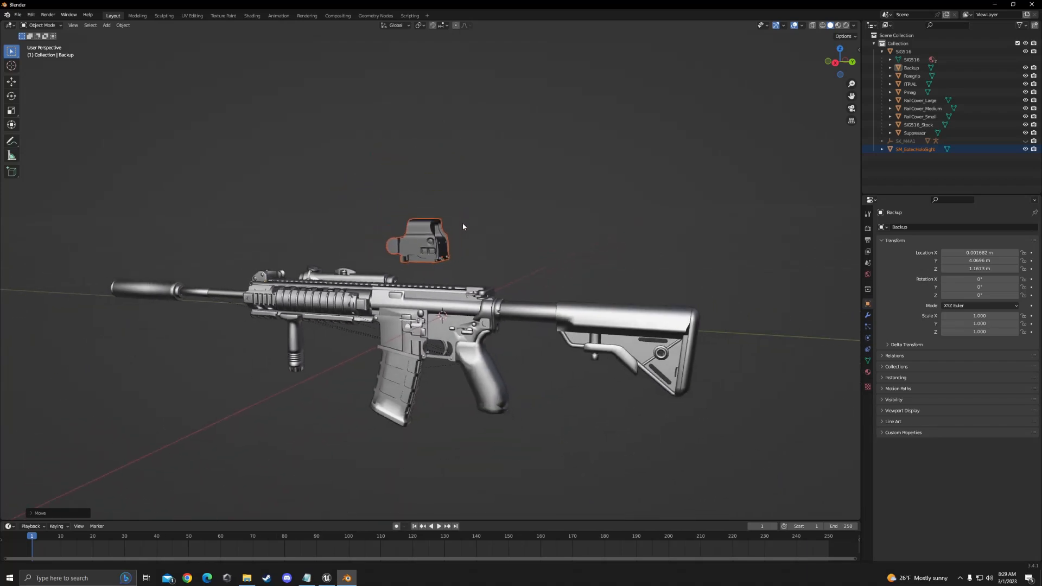
{"action": "scroll", "coordinate": [461, 212], "scroll_direction": "up", "scroll_amount": 1}
{"action": "middle_click_drag", "start_coordinate": [473, 217], "coordinate": [155, 262]}
{"action": "middle_click_drag", "start_coordinate": [377, 206], "coordinate": [573, 315]}
{"action": "scroll", "coordinate": [493, 302], "scroll_direction": "up", "scroll_amount": 2}
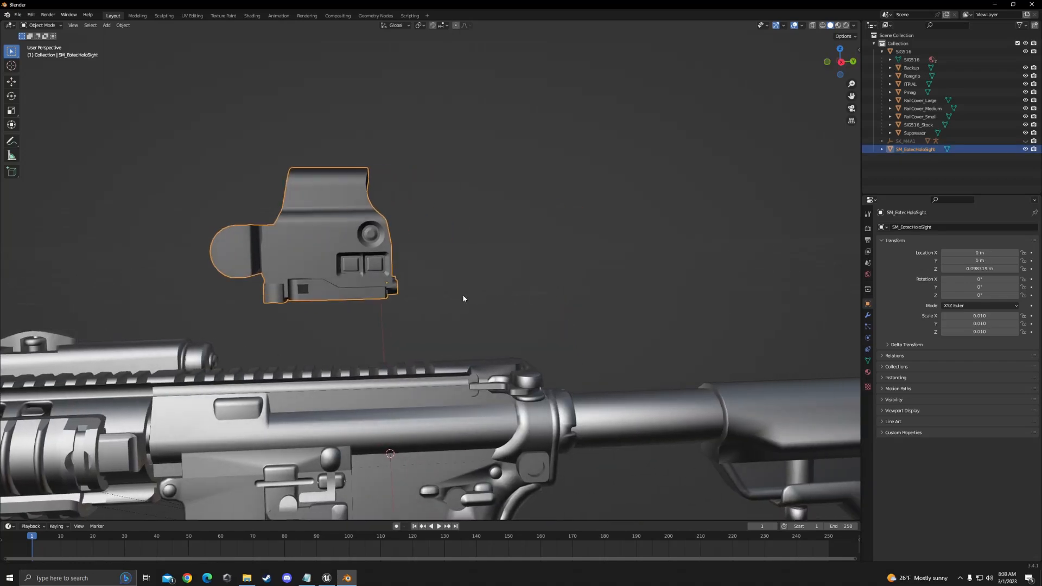
Lower the SM_EotecHoloSight onto the rifle's top rail, to about 0.053 m along Z.
{"action": "middle_click_drag", "start_coordinate": [604, 286], "coordinate": [477, 253]}
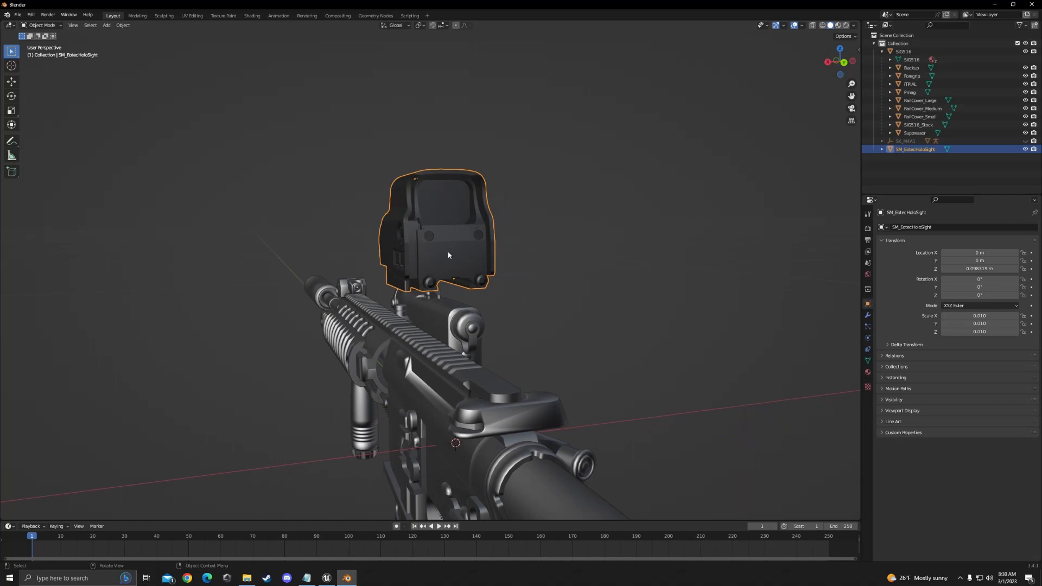
{"action": "key", "text": "g"}
{"action": "key", "text": "z"}
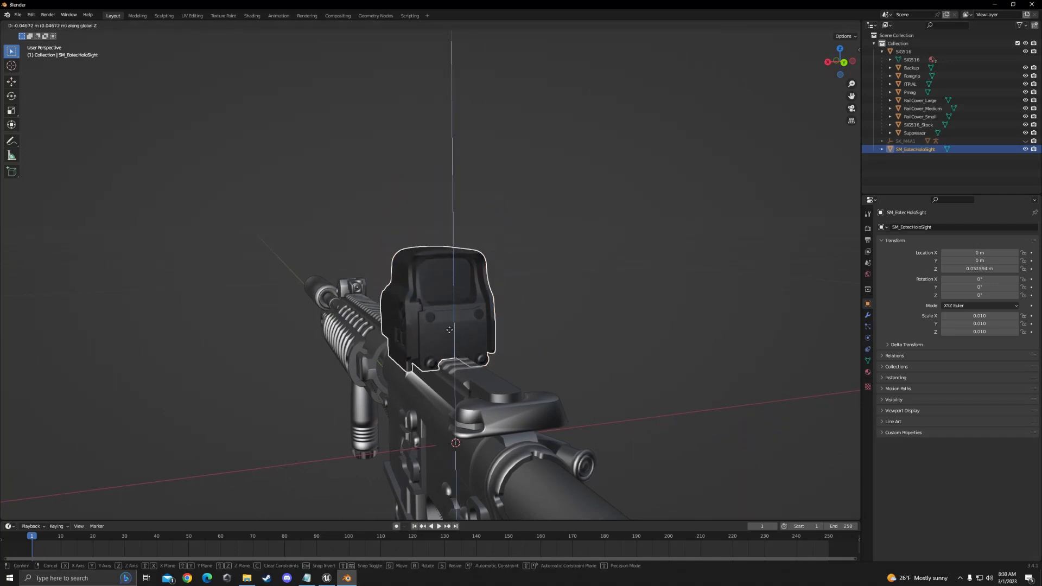
{"action": "left_click", "coordinate": [452, 334]}
Fine-tune the holo sight's height to about 0.051 m along Z so its base seats on the rail.
{"action": "scroll", "coordinate": [492, 383], "scroll_direction": "up", "scroll_amount": 5}
{"action": "middle_click_drag", "start_coordinate": [498, 391], "coordinate": [416, 258], "text": "shift"}
{"action": "key", "text": "g"}
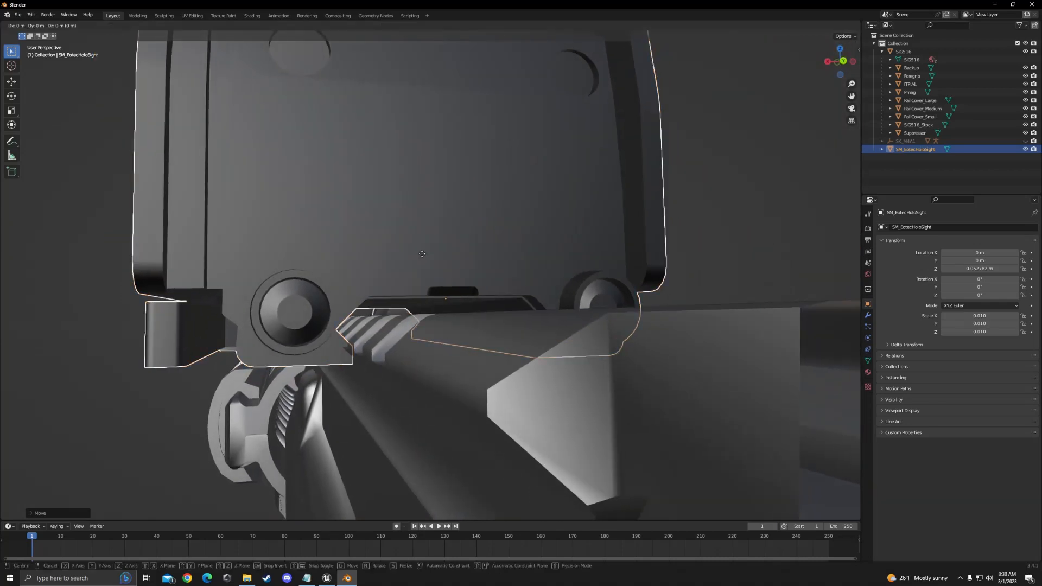
{"action": "key", "text": "z"}
{"action": "left_click", "coordinate": [440, 277]}
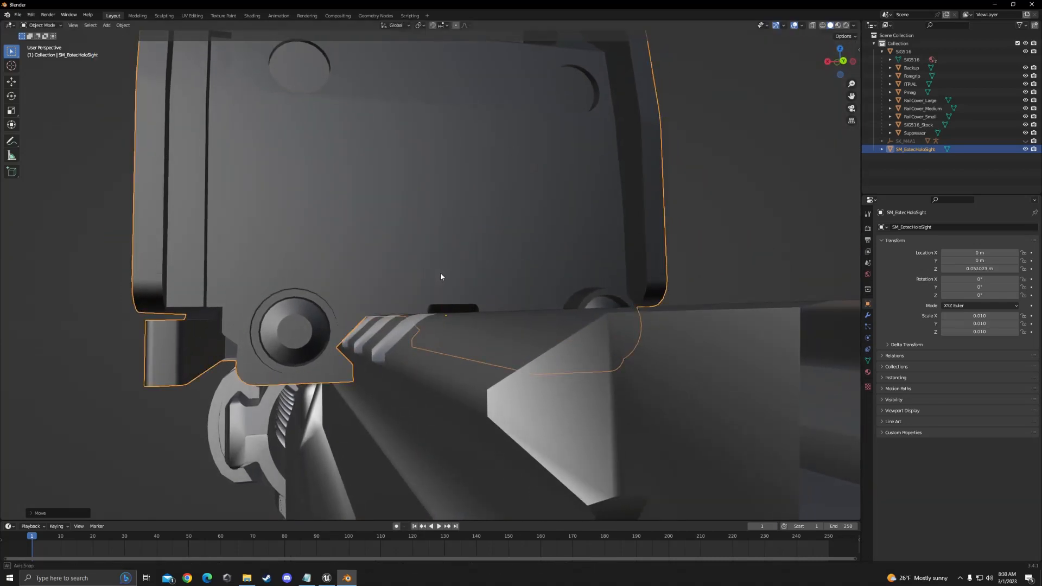
Examine how the holo sight's mount sits on the rail from both sides and from a distance.
{"action": "middle_click_drag", "start_coordinate": [441, 277], "coordinate": [71, 237]}
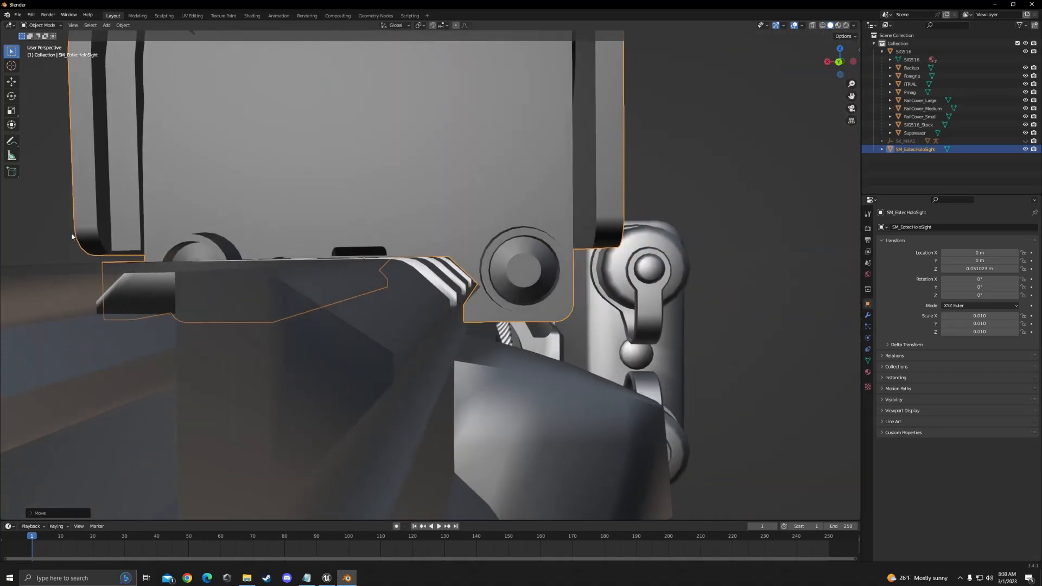
{"action": "middle_click_drag", "start_coordinate": [238, 243], "coordinate": [562, 280]}
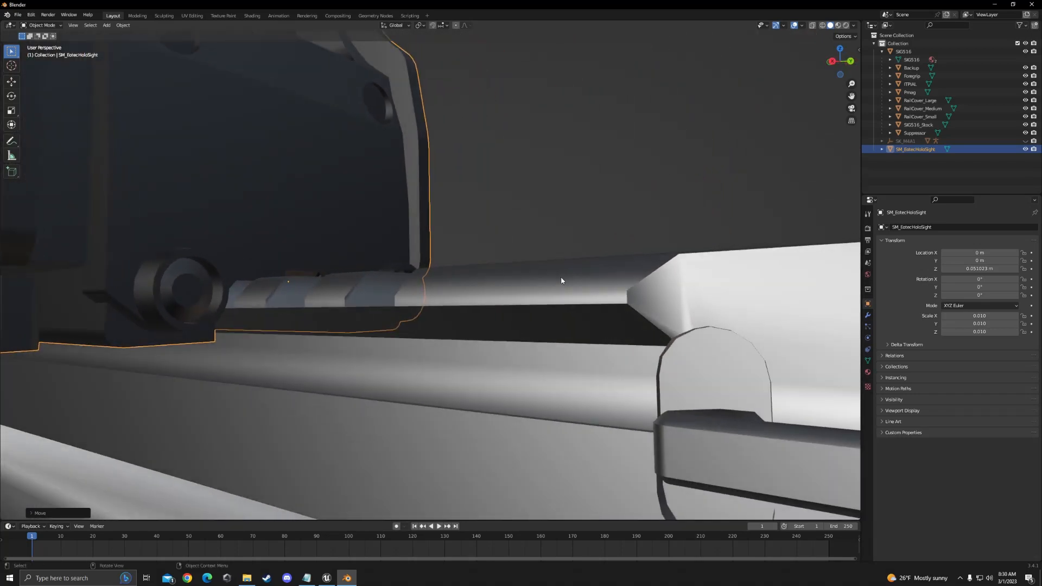
{"action": "scroll", "coordinate": [562, 281], "scroll_direction": "down", "scroll_amount": 8}
{"action": "mouse_move", "coordinate": [461, 295]}
{"action": "middle_mouse_down"}
{"action": "mouse_move", "coordinate": [512, 299]}
{"action": "mouse_move", "coordinate": [420, 291]}
{"action": "mouse_move", "coordinate": [505, 277]}
{"action": "mouse_move", "coordinate": [464, 266]}
{"action": "mouse_move", "coordinate": [473, 302]}
{"action": "middle_mouse_up"}
{"action": "scroll", "coordinate": [511, 298], "scroll_direction": "down", "scroll_amount": 8}
{"action": "scroll", "coordinate": [502, 295], "scroll_direction": "up", "scroll_amount": 8}
{"action": "scroll", "coordinate": [507, 274], "scroll_direction": "down", "scroll_amount": 8}
{"action": "scroll", "coordinate": [463, 270], "scroll_direction": "up", "scroll_amount": 5}
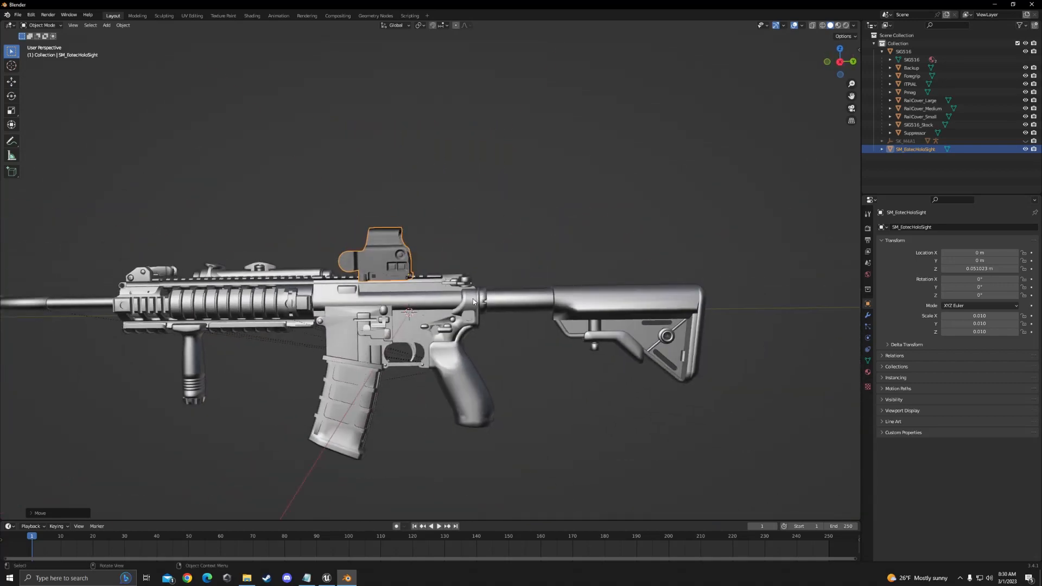
Deselect the holo sight and inspect the complete rifle with its attachments from the side.
{"action": "scroll", "coordinate": [473, 301], "scroll_direction": "down", "scroll_amount": 4}
{"action": "scroll", "coordinate": [618, 230], "scroll_direction": "down", "scroll_amount": 3}
{"action": "left_click", "coordinate": [598, 274]}
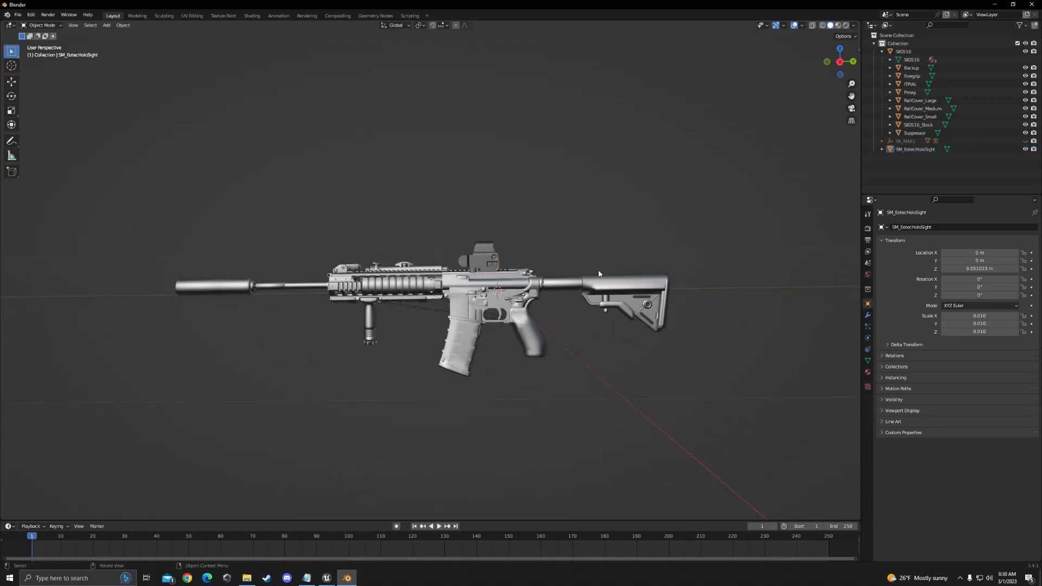
{"action": "scroll", "coordinate": [599, 274], "scroll_direction": "up", "scroll_amount": 3}
{"action": "scroll", "coordinate": [600, 274], "scroll_direction": "down", "scroll_amount": 1}
{"action": "mouse_move", "coordinate": [631, 252]}
{"action": "middle_mouse_down"}
{"action": "mouse_move", "coordinate": [532, 263]}
{"action": "mouse_move", "coordinate": [632, 252]}
{"action": "middle_mouse_up"}
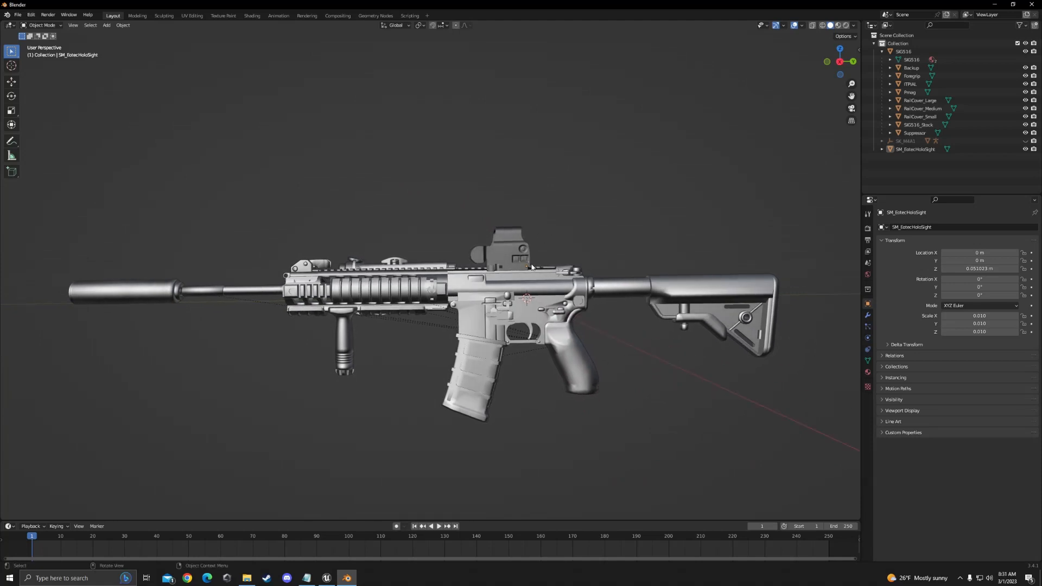
{"action": "mouse_move", "coordinate": [580, 241]}
{"action": "middle_mouse_down"}
{"action": "mouse_move", "coordinate": [486, 242]}
{"action": "mouse_move", "coordinate": [674, 242]}
{"action": "mouse_move", "coordinate": [577, 244]}
{"action": "middle_mouse_up"}
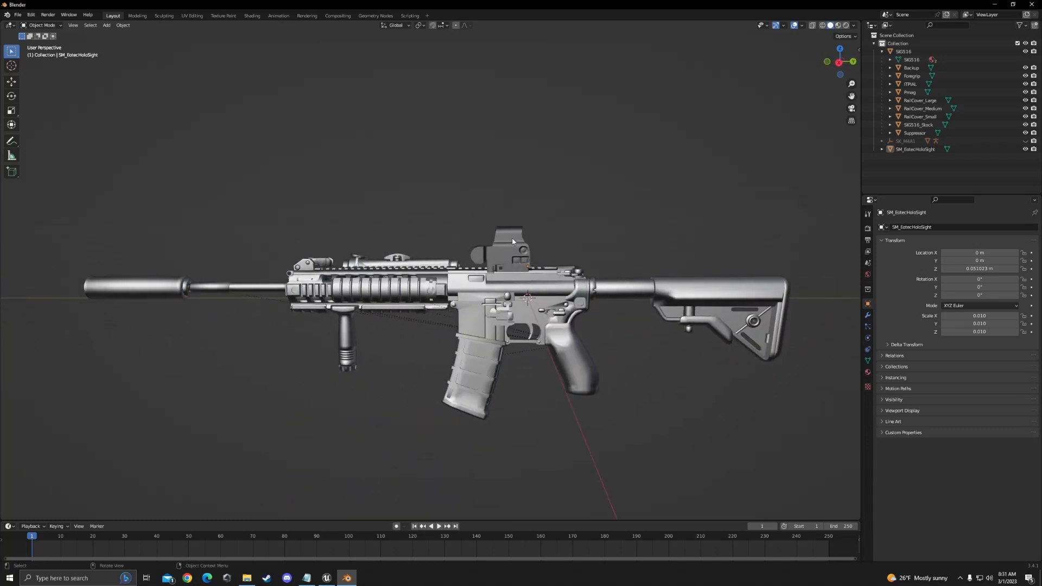
Select the SM_EotecHoloSight from behind and show its UV layout in the UV Editing workspace.
{"action": "middle_click_drag", "start_coordinate": [561, 241], "coordinate": [501, 298]}
{"action": "scroll", "coordinate": [472, 244], "scroll_direction": "up", "scroll_amount": 8}
{"action": "scroll", "coordinate": [468, 250], "scroll_direction": "down", "scroll_amount": 8}
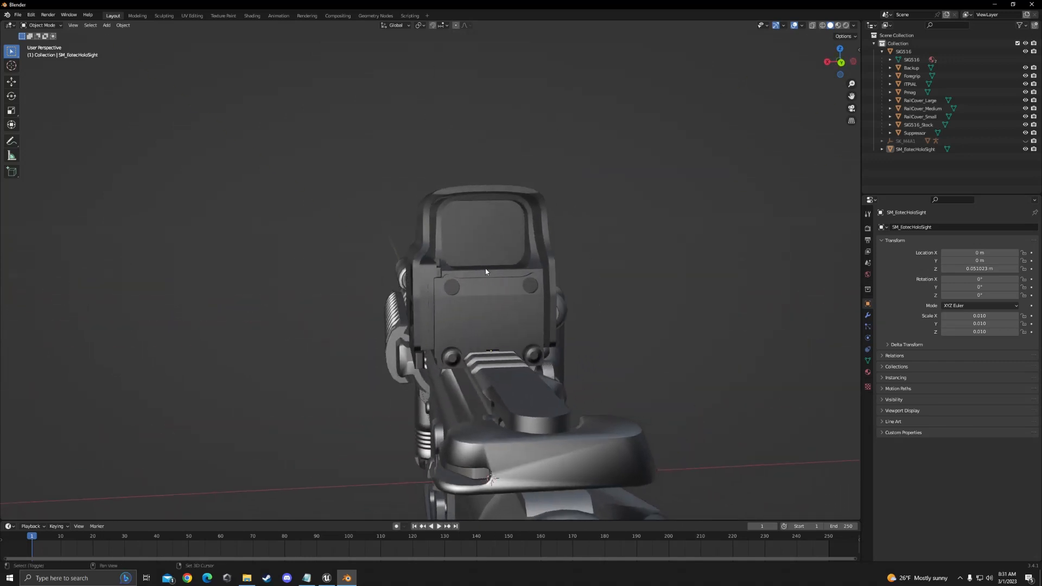
{"action": "left_click", "coordinate": [501, 298]}
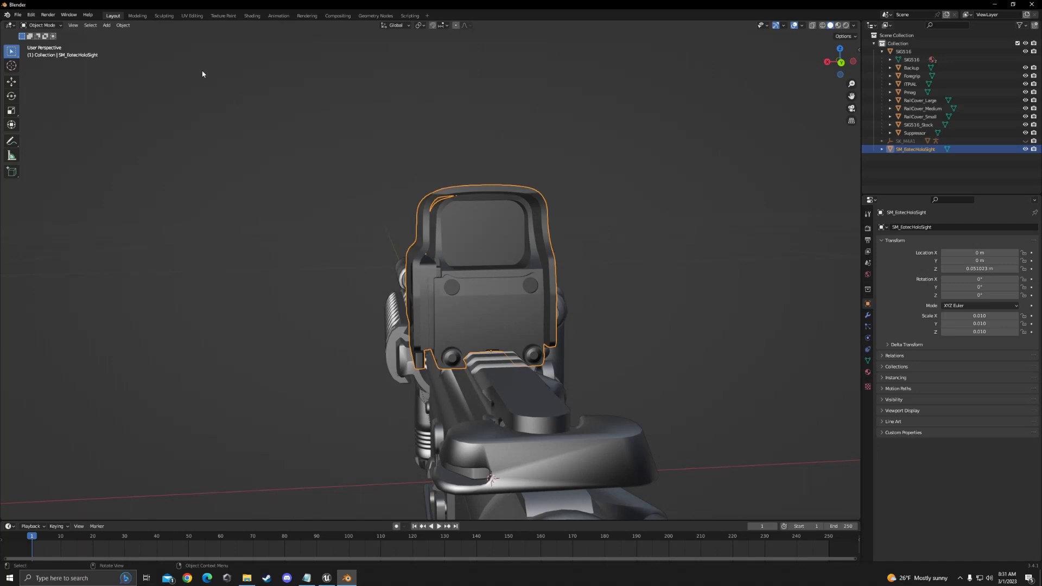
{"action": "left_click", "coordinate": [192, 16]}
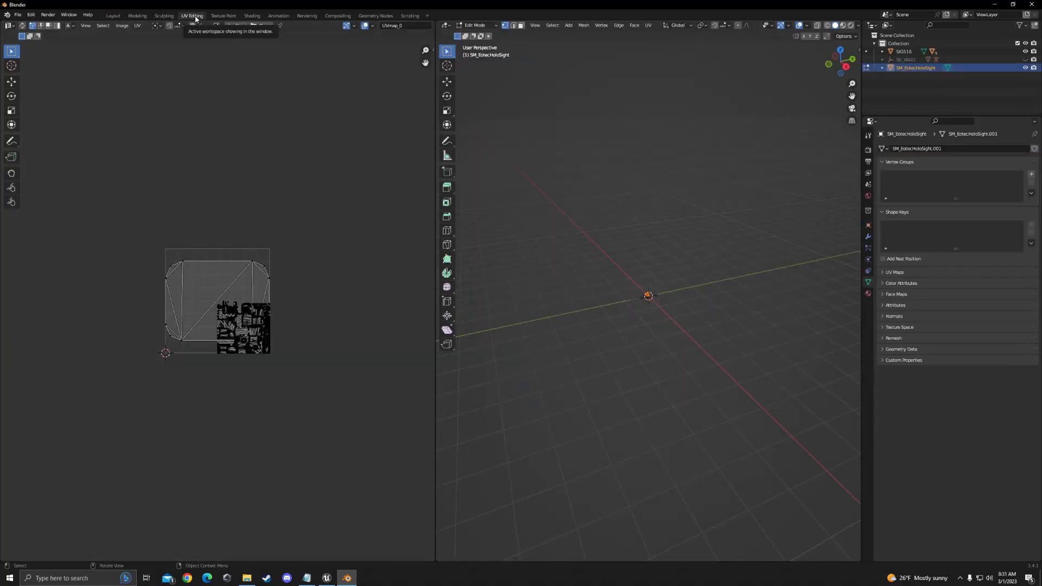
Frame the holo sight up close from behind with its UV layout enlarged, and clear the face selection.
{"action": "scroll", "coordinate": [232, 318], "scroll_direction": "up", "scroll_amount": 4}
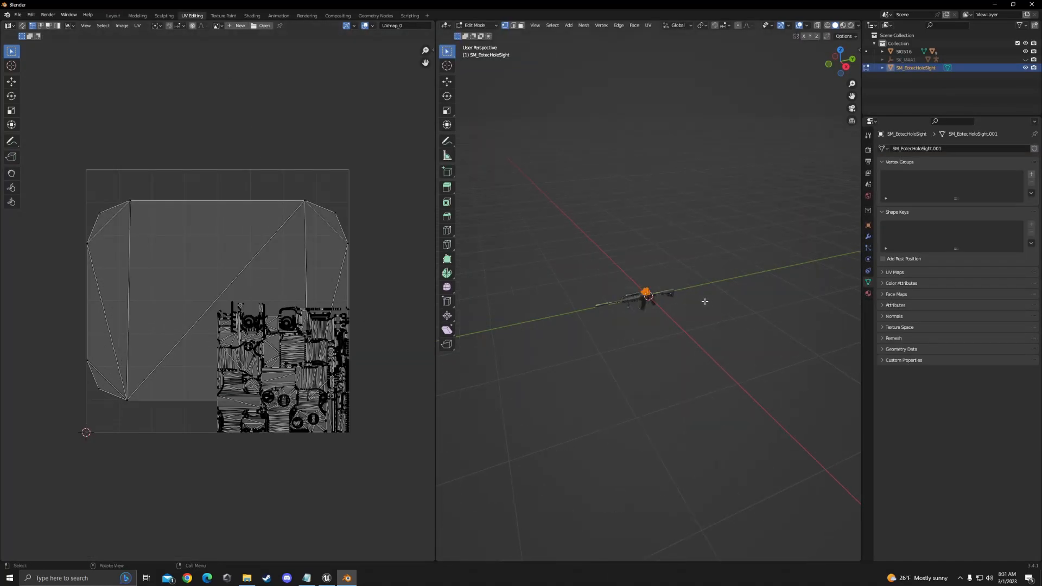
{"action": "scroll", "coordinate": [704, 301], "scroll_direction": "up", "scroll_amount": 15}
{"action": "middle_click_drag", "start_coordinate": [708, 230], "coordinate": [613, 227]}
{"action": "middle_click_drag", "start_coordinate": [684, 206], "coordinate": [671, 265], "text": "shift"}
{"action": "scroll", "coordinate": [678, 279], "scroll_direction": "up", "scroll_amount": 4}
{"action": "scroll", "coordinate": [727, 216], "scroll_direction": "down", "scroll_amount": 3}
{"action": "left_click", "coordinate": [726, 217]}
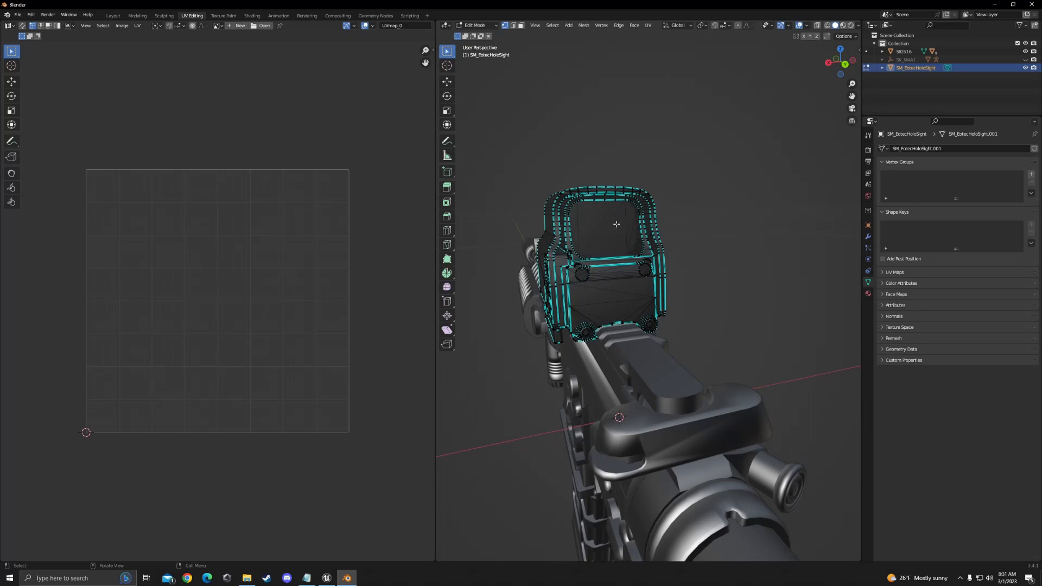
Show the holo sight's material slots and check which faces use MI_OI_MK_18_Parts.001, leaving them deselected.
{"action": "left_click", "coordinate": [868, 293]}
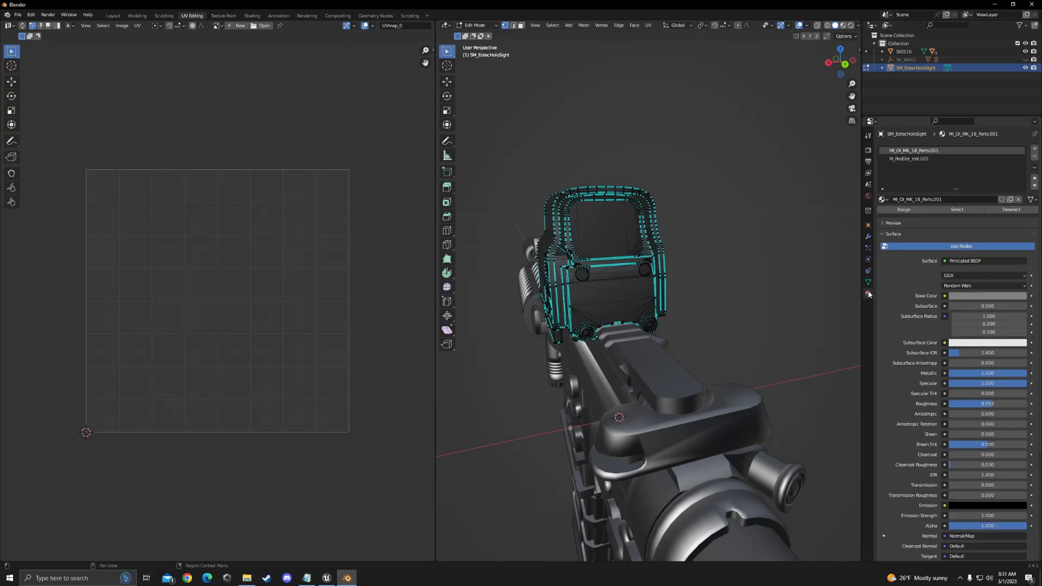
{"action": "left_click", "coordinate": [975, 209]}
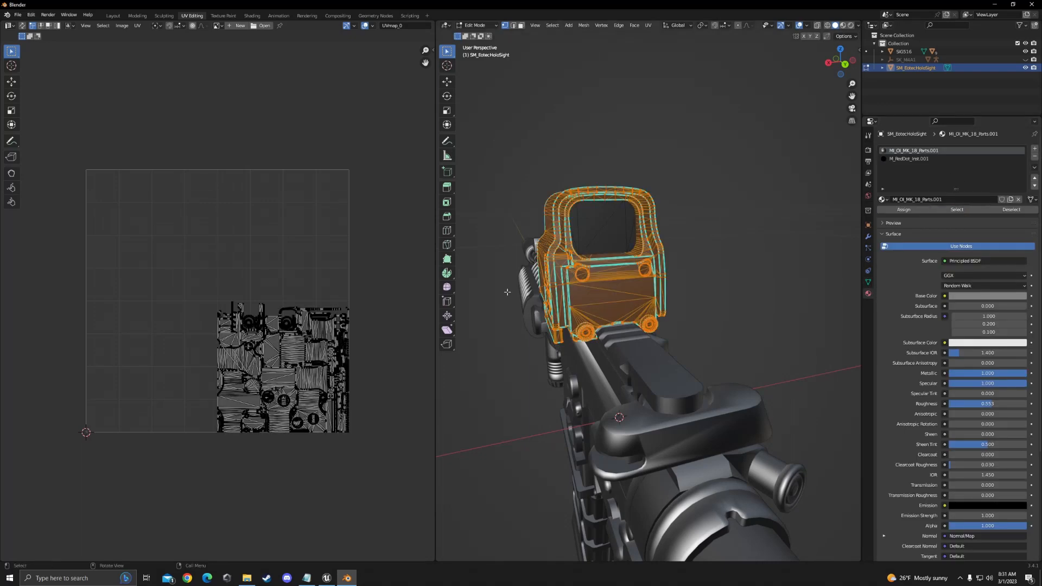
{"action": "left_click", "coordinate": [1013, 210]}
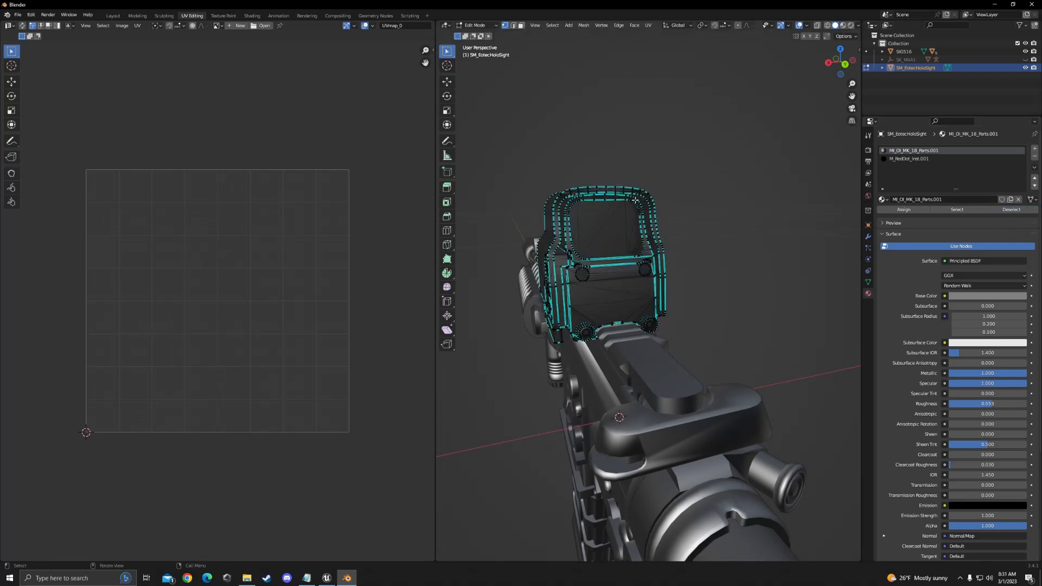
{"action": "middle_click_drag", "start_coordinate": [564, 258], "coordinate": [574, 220]}
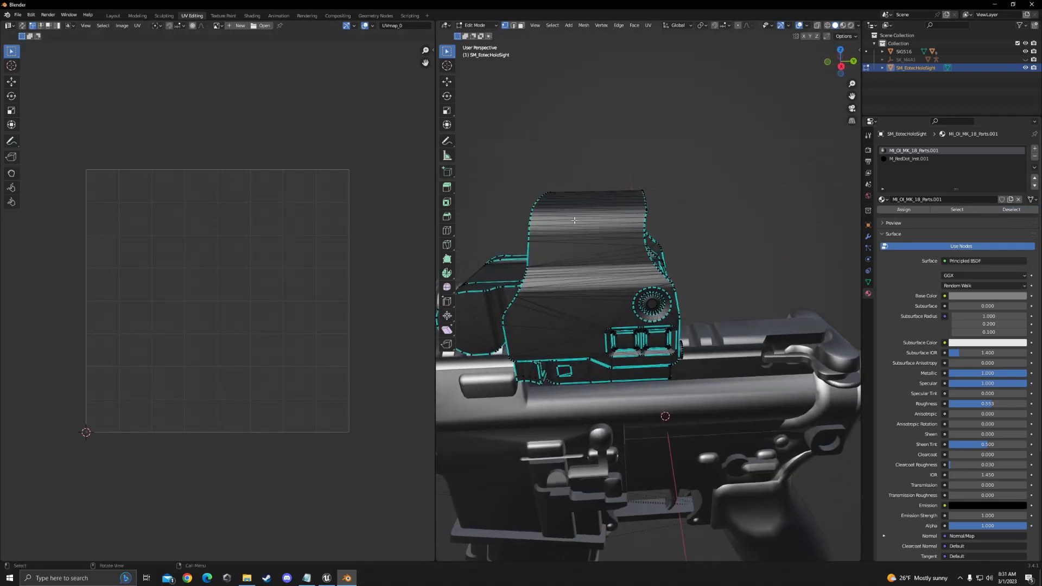
{"action": "middle_click_drag", "start_coordinate": [635, 230], "coordinate": [238, 214]}
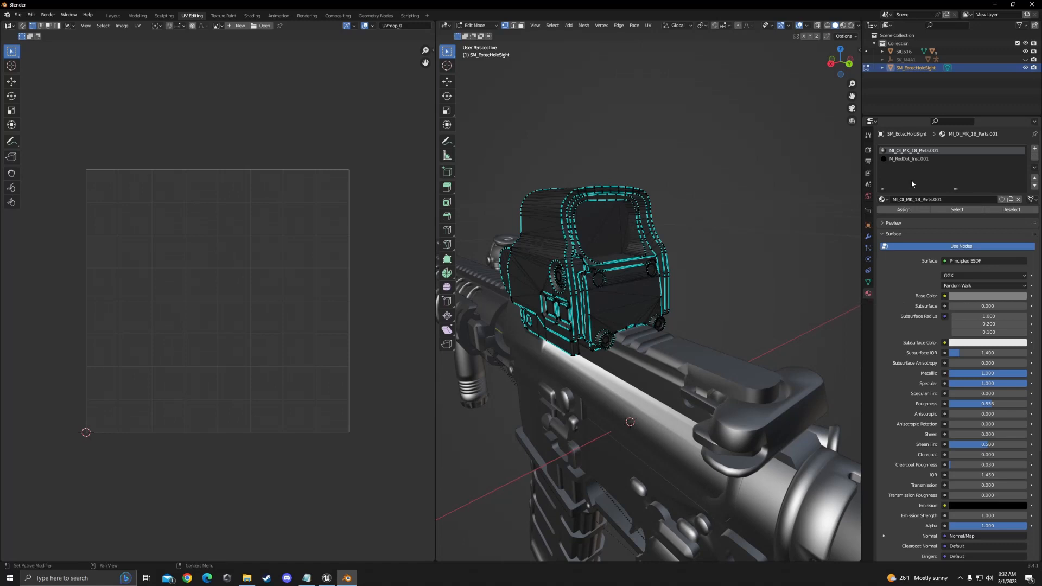
{"action": "middle_click_drag", "start_coordinate": [700, 184], "coordinate": [677, 182]}
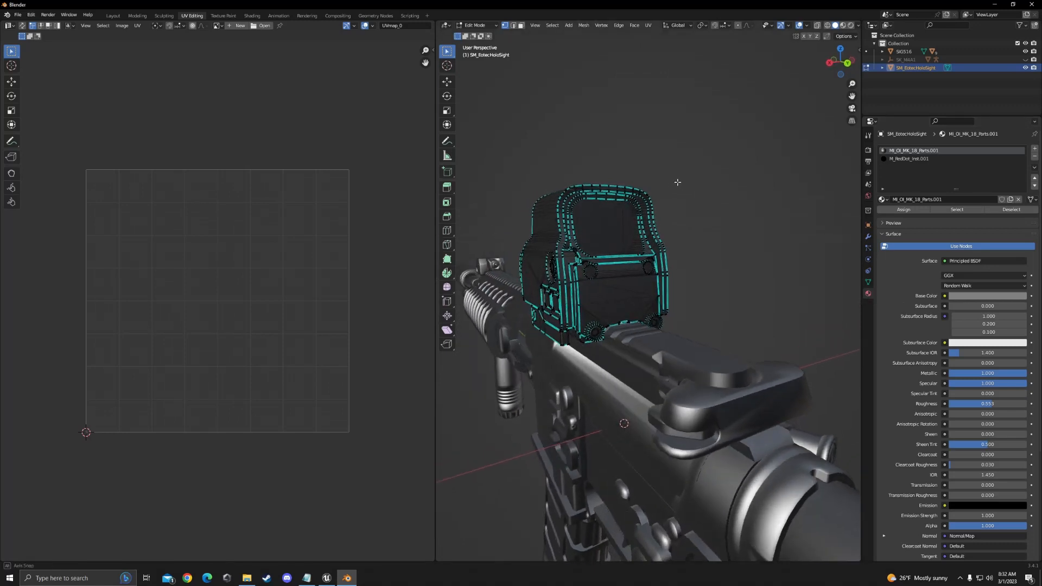
Select all faces assigned to MI_OI_MK_18_Parts.001 and view the sight's body up close.
{"action": "left_click", "coordinate": [956, 210]}
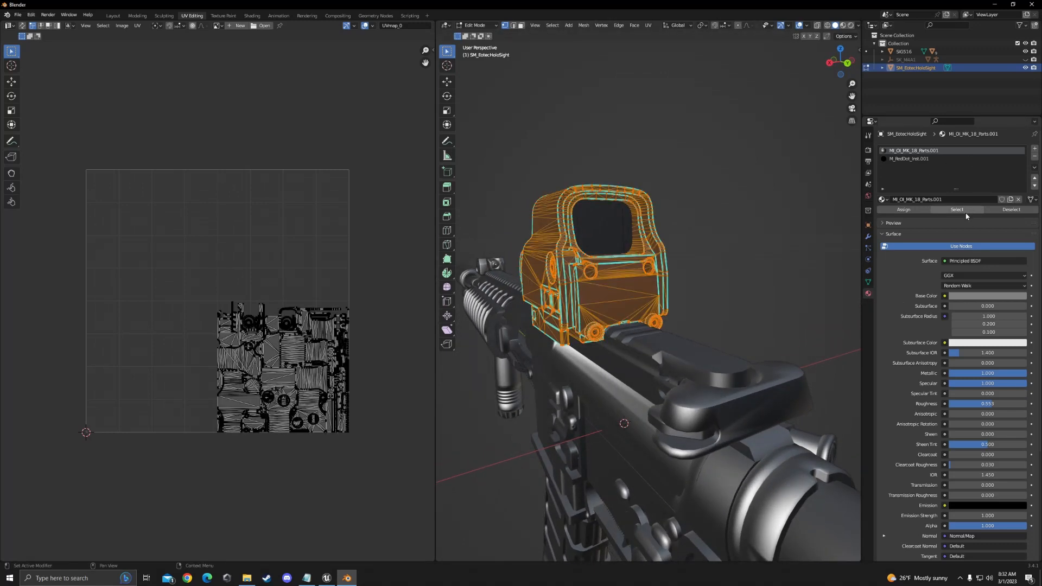
{"action": "key", "text": "KP_Decimal"}
{"action": "scroll", "coordinate": [556, 265], "scroll_direction": "down", "scroll_amount": 3}
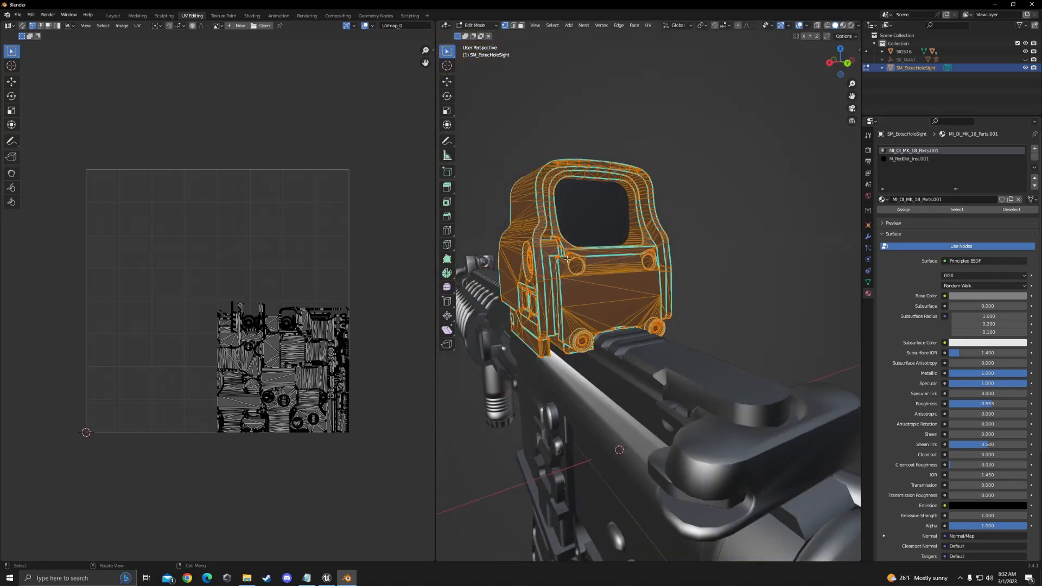
{"action": "middle_click_drag", "start_coordinate": [609, 254], "coordinate": [612, 258], "text": "shift"}
{"action": "scroll", "coordinate": [669, 288], "scroll_direction": "up", "scroll_amount": 1}
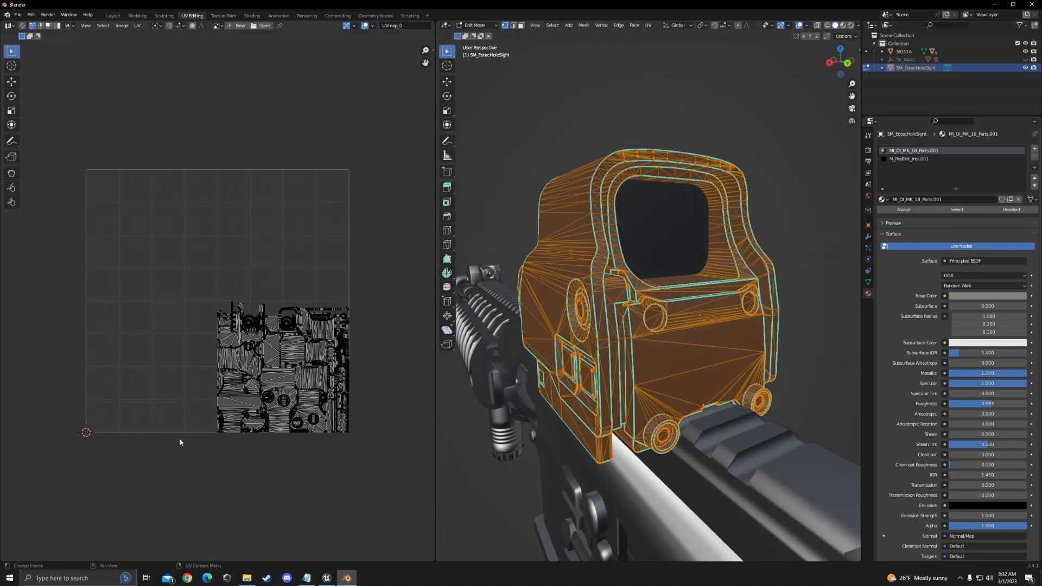
Highlight all of the sight body's UV islands to examine the area they occupy, and deselect them again.
{"action": "left_click_drag", "start_coordinate": [202, 292], "coordinate": [365, 454]}
{"action": "left_click", "coordinate": [371, 396]}
{"action": "left_click_drag", "start_coordinate": [205, 284], "coordinate": [383, 450]}
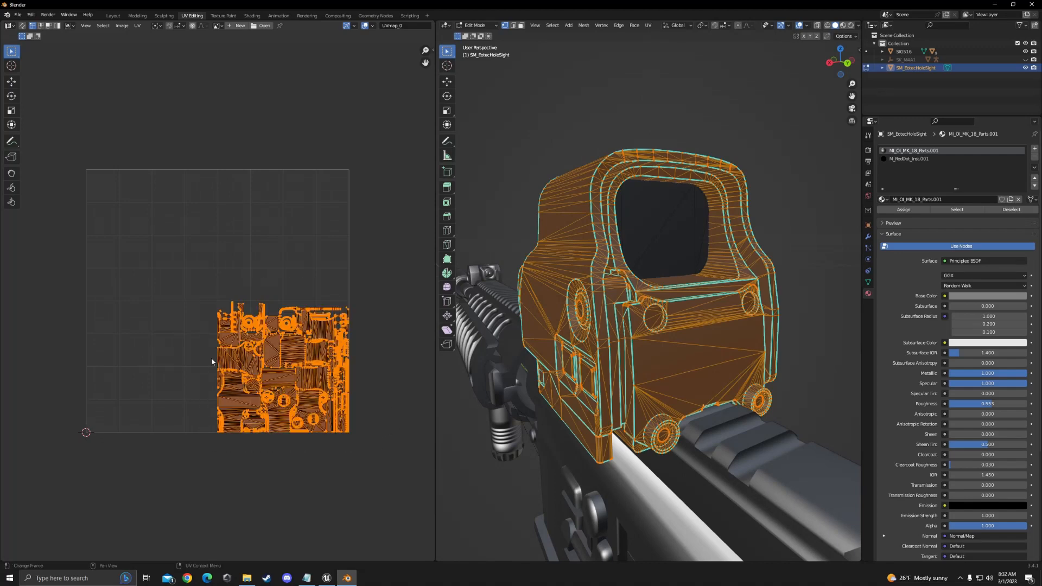
{"action": "left_click", "coordinate": [195, 275]}
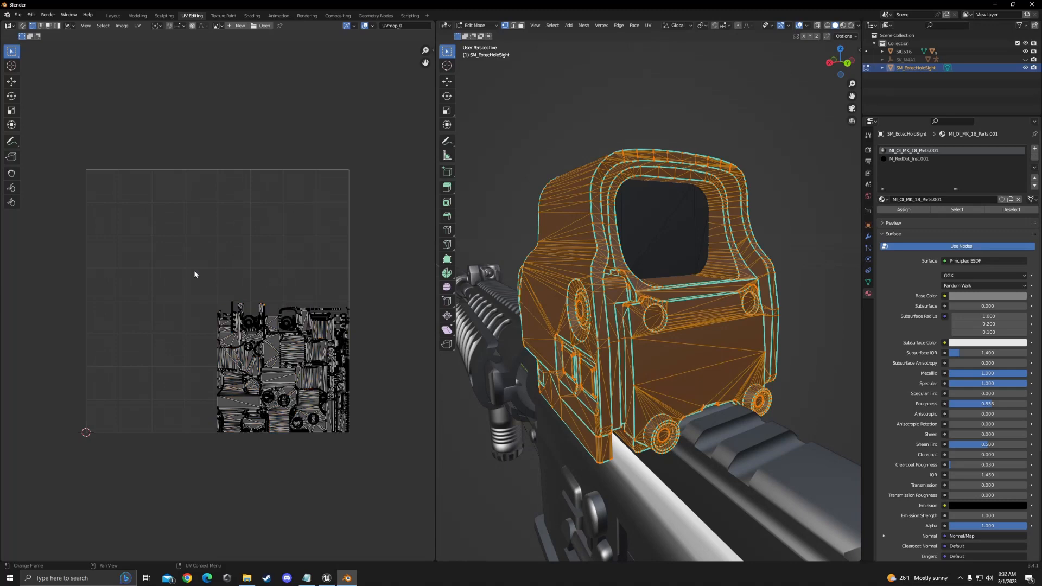
{"action": "left_click_drag", "start_coordinate": [185, 274], "coordinate": [213, 323]}
{"action": "mouse_move", "coordinate": [709, 257]}
{"action": "middle_mouse_down"}
{"action": "mouse_move", "coordinate": [721, 255]}
{"action": "mouse_move", "coordinate": [705, 263]}
{"action": "middle_mouse_up"}
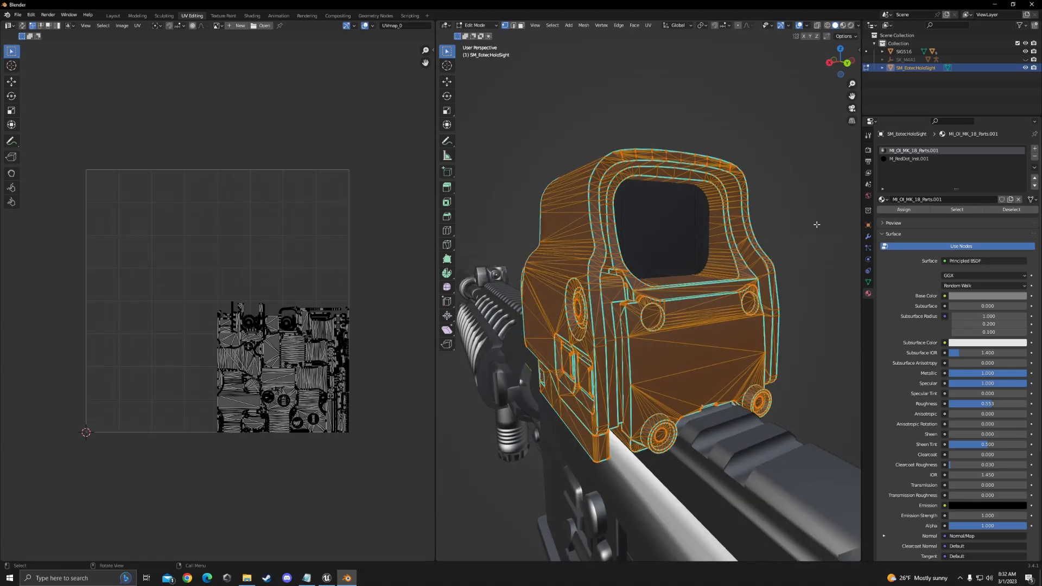
Select only the lens faces assigned to M_RedDot_Inst.001, along with all their UVs.
{"action": "left_click", "coordinate": [1011, 209]}
{"action": "left_click", "coordinate": [923, 158]}
{"action": "left_click", "coordinate": [975, 209]}
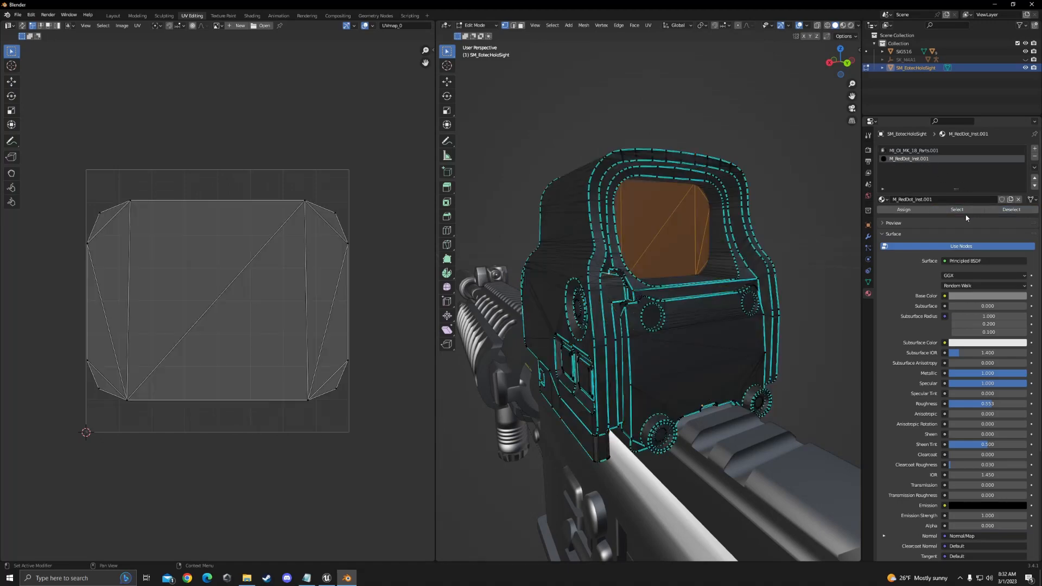
{"action": "middle_click_drag", "start_coordinate": [684, 245], "coordinate": [715, 229]}
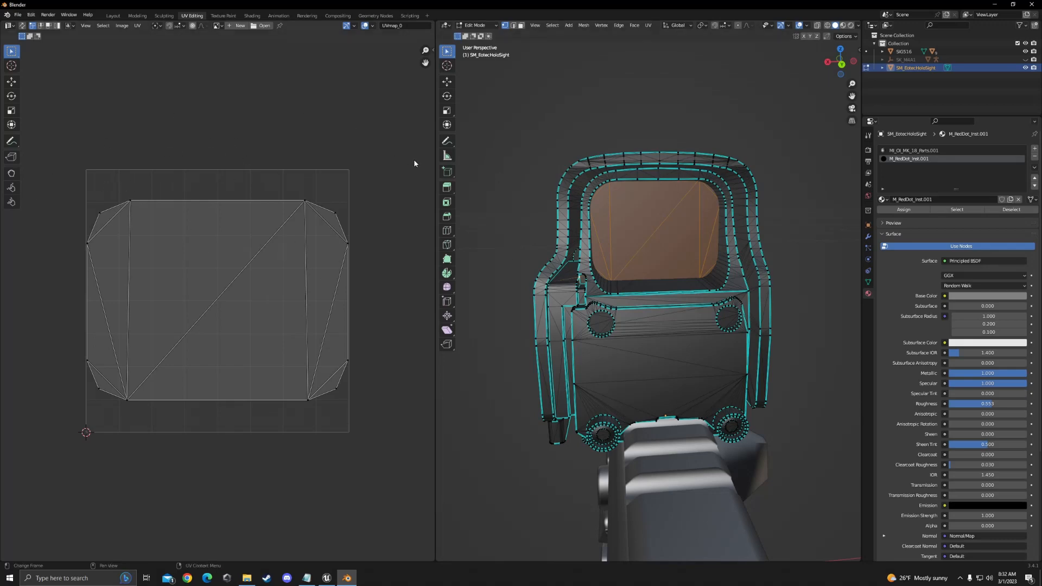
{"action": "middle_click_drag", "start_coordinate": [505, 187], "coordinate": [550, 188]}
{"action": "left_click_drag", "start_coordinate": [48, 133], "coordinate": [393, 460]}
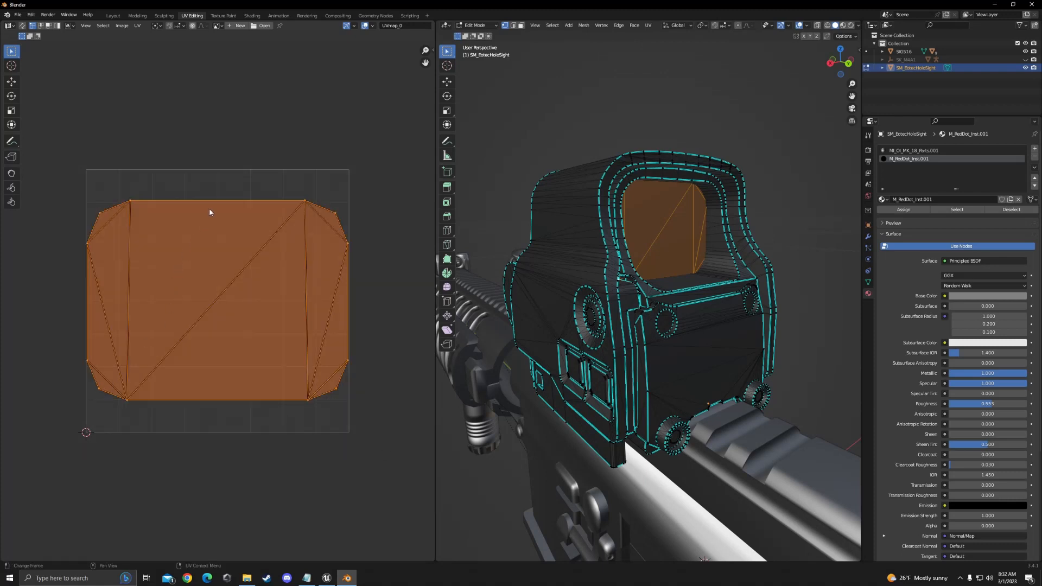
Try scaling the lens UV island down, moving it to the UV square's lower-right area, and unwrapping it.
{"action": "key", "text": "s"}
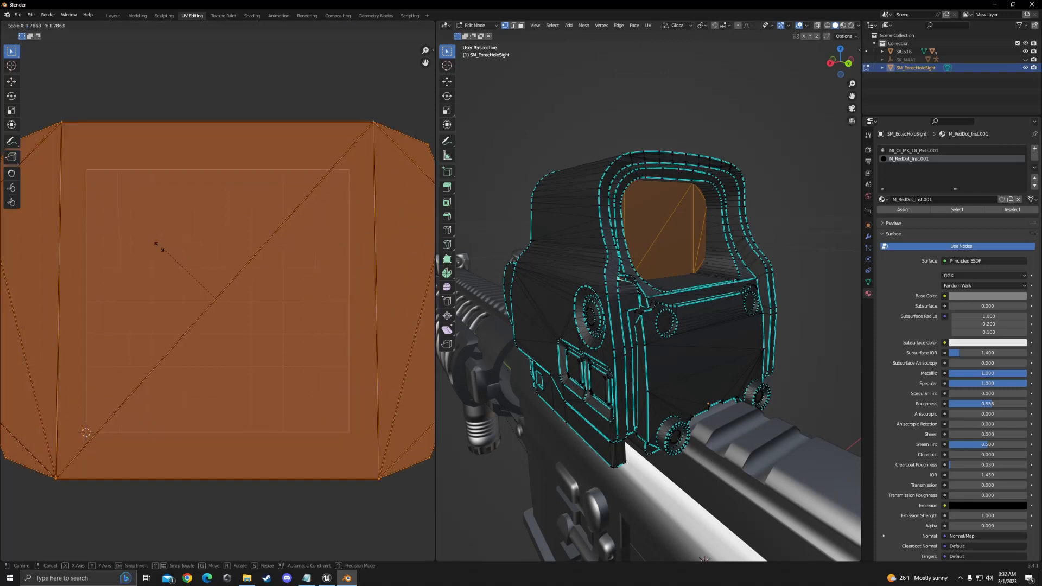
{"action": "left_click", "coordinate": [210, 293]}
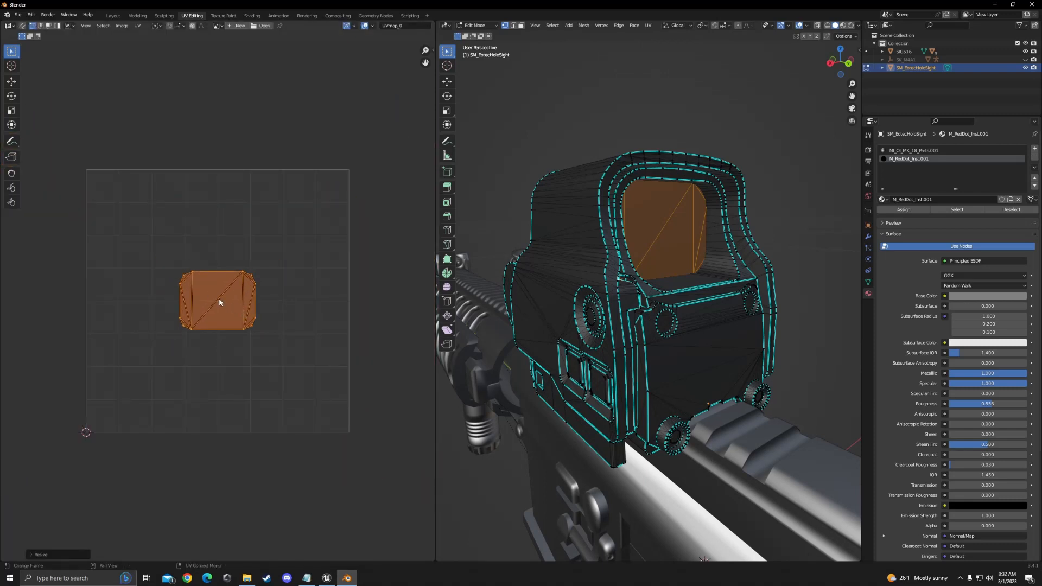
{"action": "key", "text": "g"}
{"action": "left_click", "coordinate": [309, 399]}
{"action": "left_click_drag", "start_coordinate": [207, 330], "coordinate": [350, 437]}
{"action": "right_click", "coordinate": [323, 400]}
{"action": "left_click", "coordinate": [322, 400]}
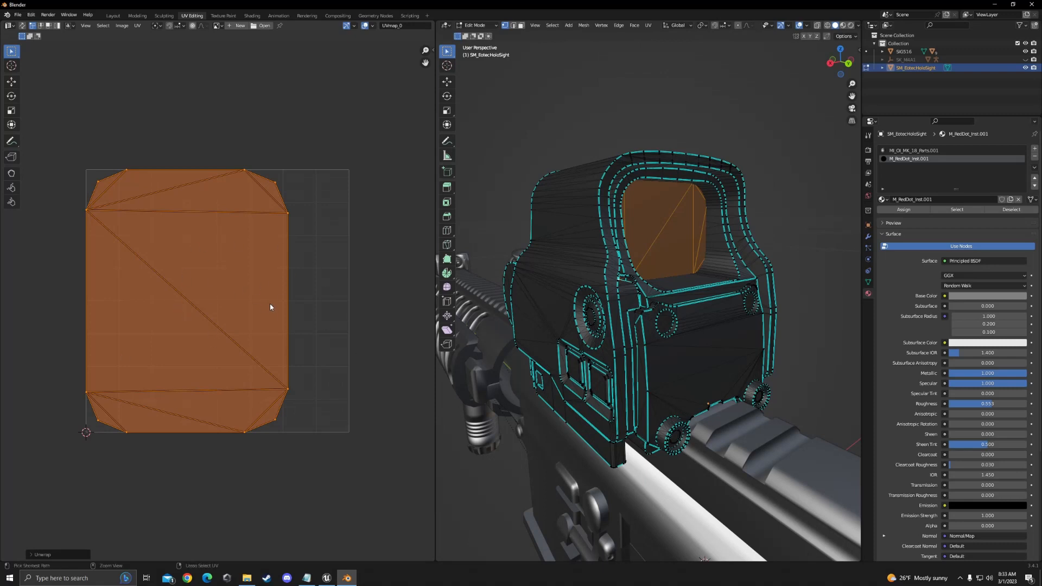
Undo the unwrap, move and scale changes made to the lens UV island.
{"action": "key", "text": "ctrl+z"}
{"action": "key", "text": "ctrl+z"}
{"action": "key", "text": "ctrl+z"}
{"action": "key", "text": "ctrl+z"}
{"action": "key", "text": "ctrl+z"}
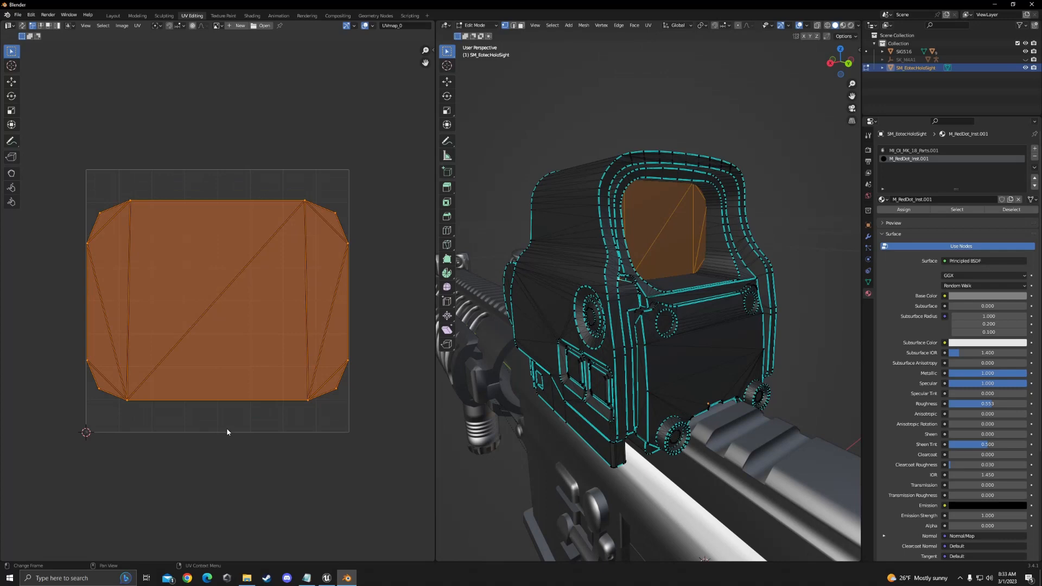
Compare the sight's lens from behind with its UV island filling the UV square.
{"action": "middle_click_drag", "start_coordinate": [521, 330], "coordinate": [572, 331]}
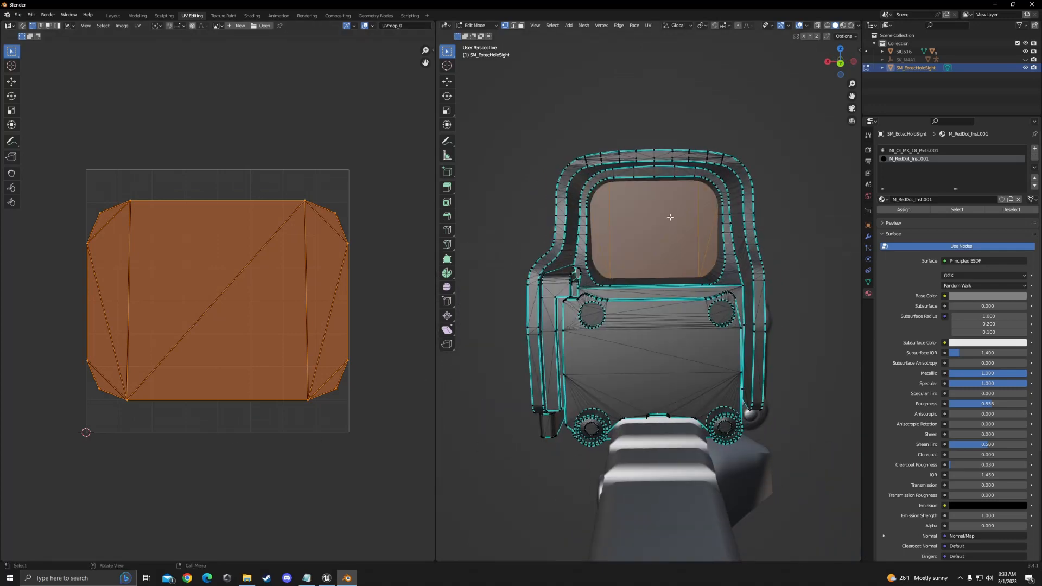
{"action": "scroll", "coordinate": [627, 239], "scroll_direction": "up", "scroll_amount": 4}
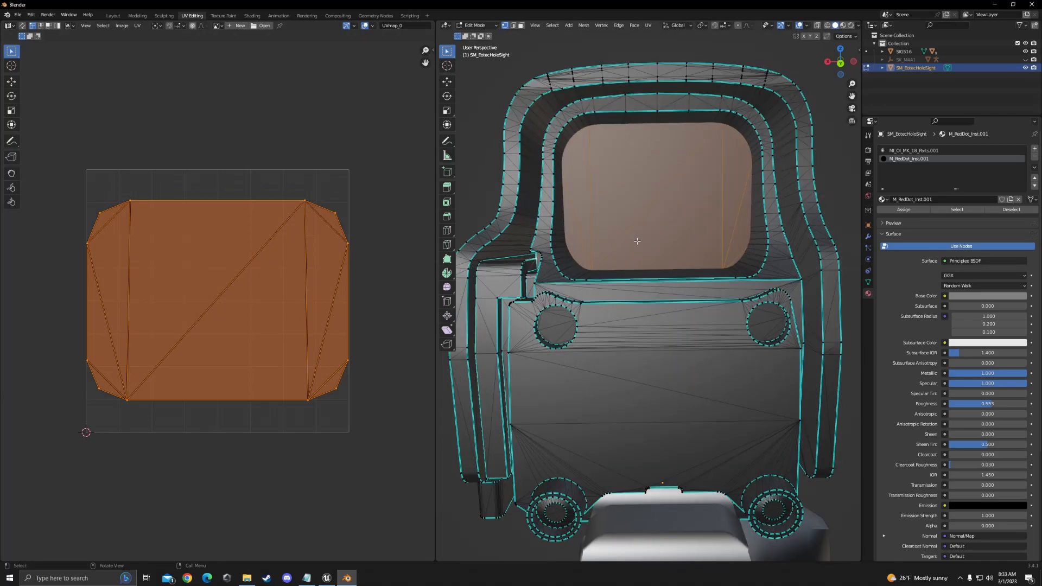
{"action": "middle_click_drag", "start_coordinate": [628, 240], "coordinate": [710, 239]}
{"action": "mouse_move", "coordinate": [686, 204]}
{"action": "middle_mouse_down"}
{"action": "mouse_move", "coordinate": [649, 195]}
{"action": "mouse_move", "coordinate": [673, 190]}
{"action": "middle_mouse_up"}
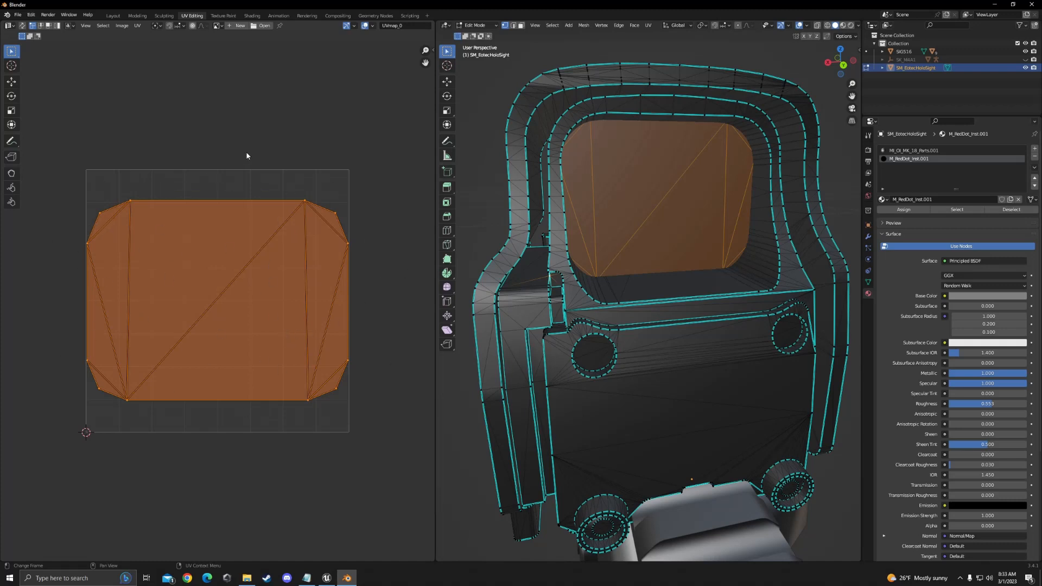
Deselect the lens UVs and examine the lens mesh from behind, straight on and at slight angles.
{"action": "left_click", "coordinate": [337, 144]}
{"action": "scroll", "coordinate": [664, 214], "scroll_direction": "down", "scroll_amount": 6}
{"action": "scroll", "coordinate": [640, 245], "scroll_direction": "up", "scroll_amount": 4}
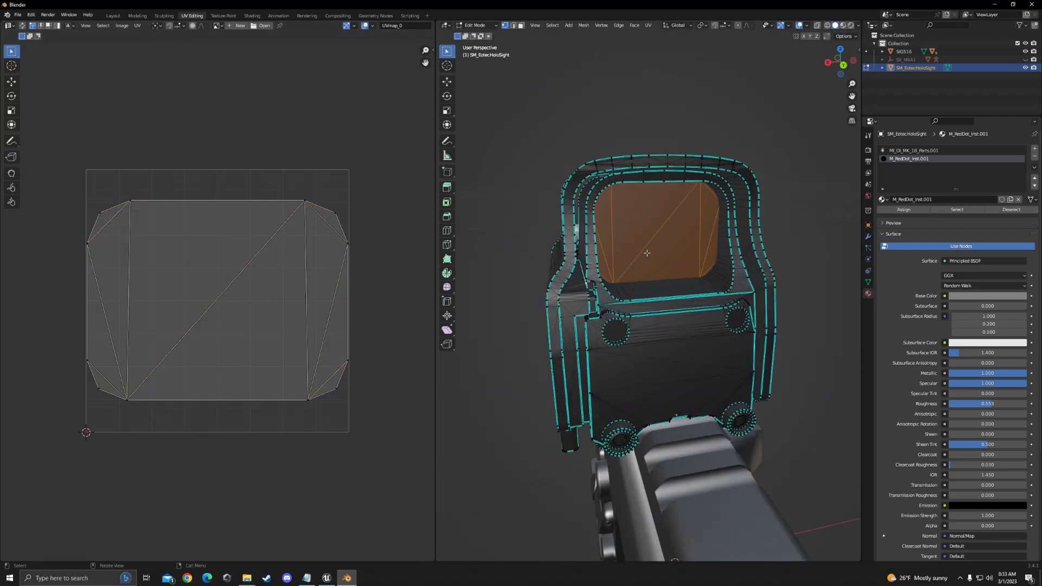
{"action": "mouse_move", "coordinate": [648, 252]}
{"action": "middle_mouse_down"}
{"action": "mouse_move", "coordinate": [748, 248]}
{"action": "mouse_move", "coordinate": [634, 246]}
{"action": "middle_mouse_up"}
{"action": "scroll", "coordinate": [634, 246], "scroll_direction": "up", "scroll_amount": 3}
{"action": "scroll", "coordinate": [632, 247], "scroll_direction": "up", "scroll_amount": 3}
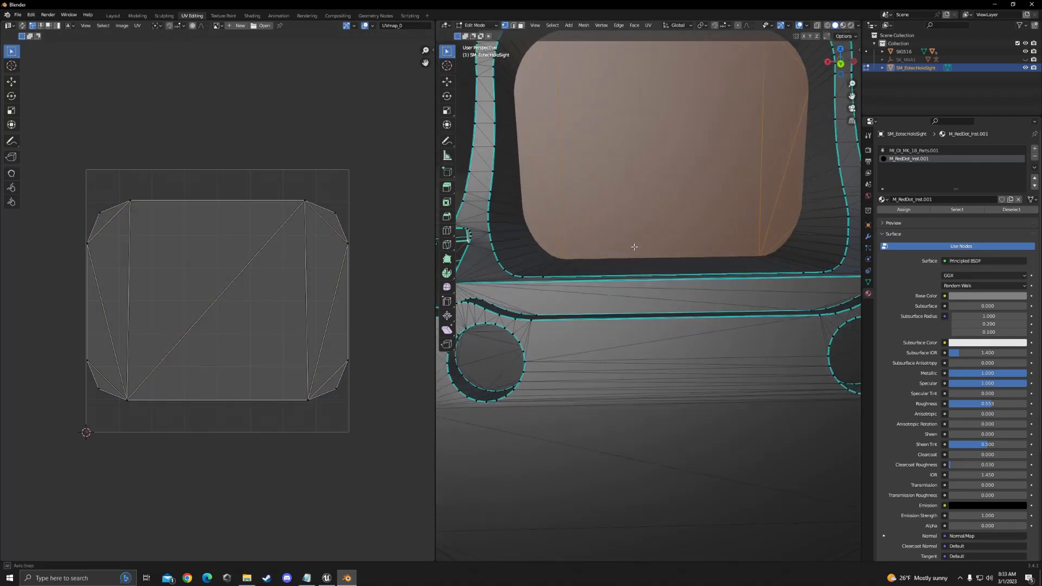
{"action": "scroll", "coordinate": [629, 255], "scroll_direction": "down", "scroll_amount": 5}
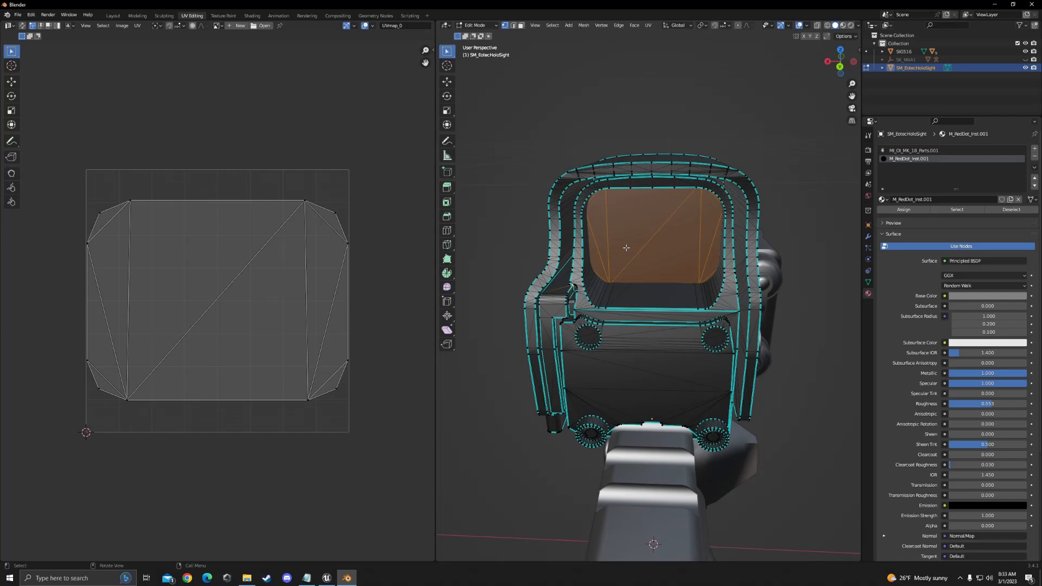
{"action": "scroll", "coordinate": [618, 249], "scroll_direction": "up", "scroll_amount": 2}
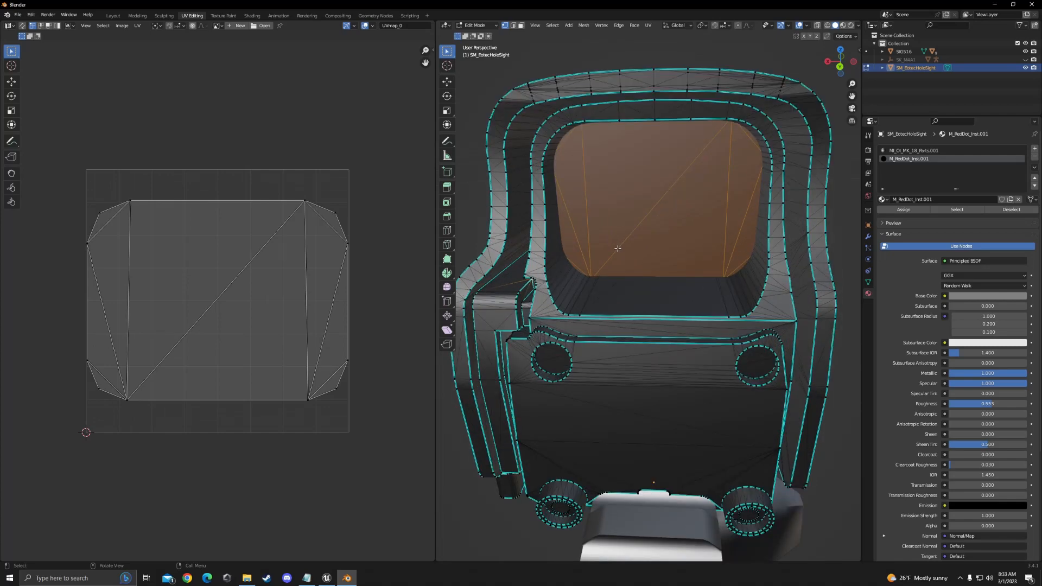
{"action": "middle_click_drag", "start_coordinate": [618, 248], "coordinate": [634, 242]}
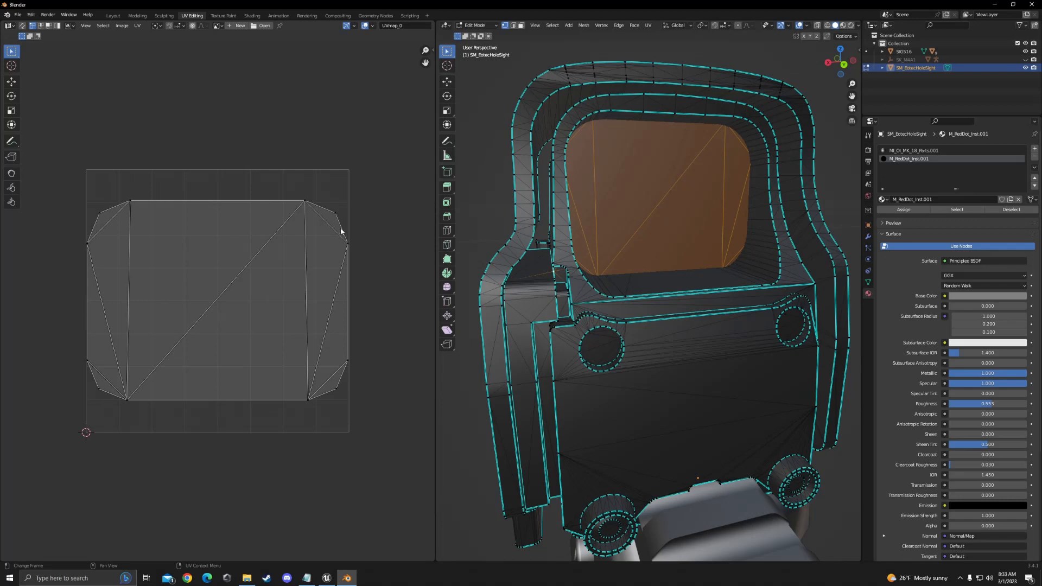
Return to the Layout workspace in Object Mode and view the complete rifle with its sight from the side.
{"action": "scroll", "coordinate": [697, 267], "scroll_direction": "down", "scroll_amount": 5}
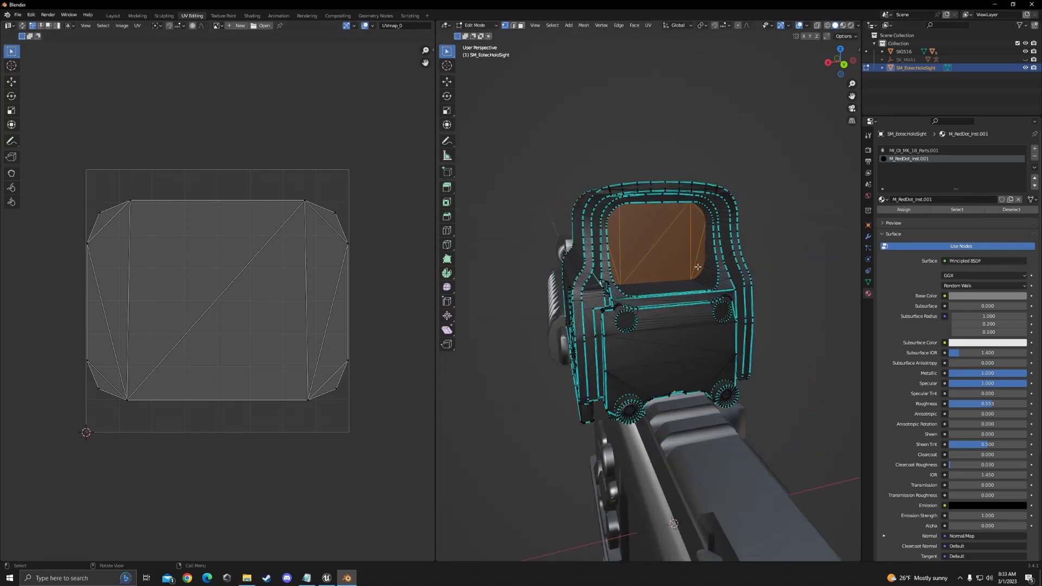
{"action": "middle_click_drag", "start_coordinate": [697, 267], "coordinate": [736, 264]}
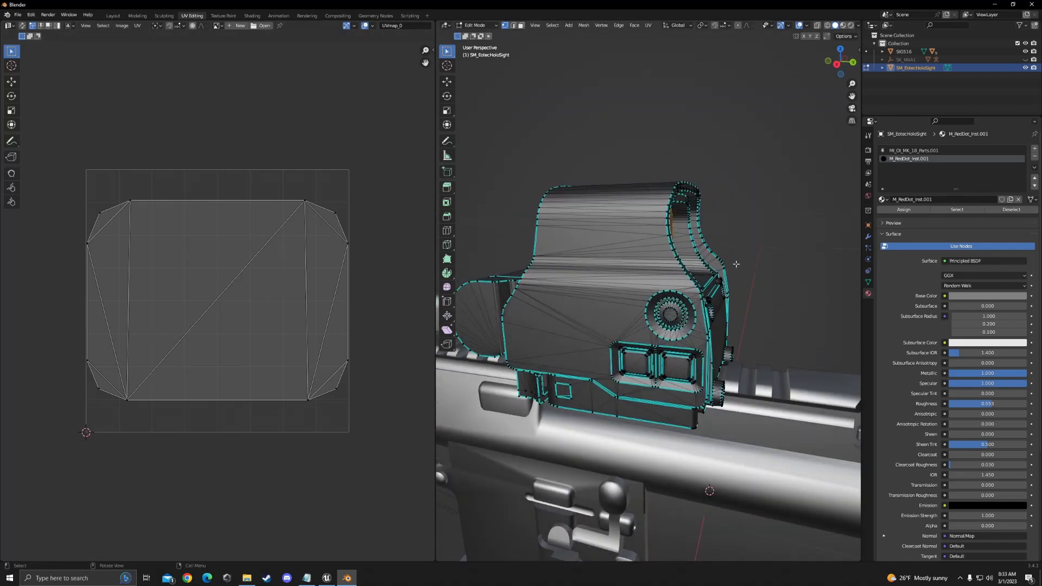
{"action": "scroll", "coordinate": [736, 264], "scroll_direction": "down", "scroll_amount": 4}
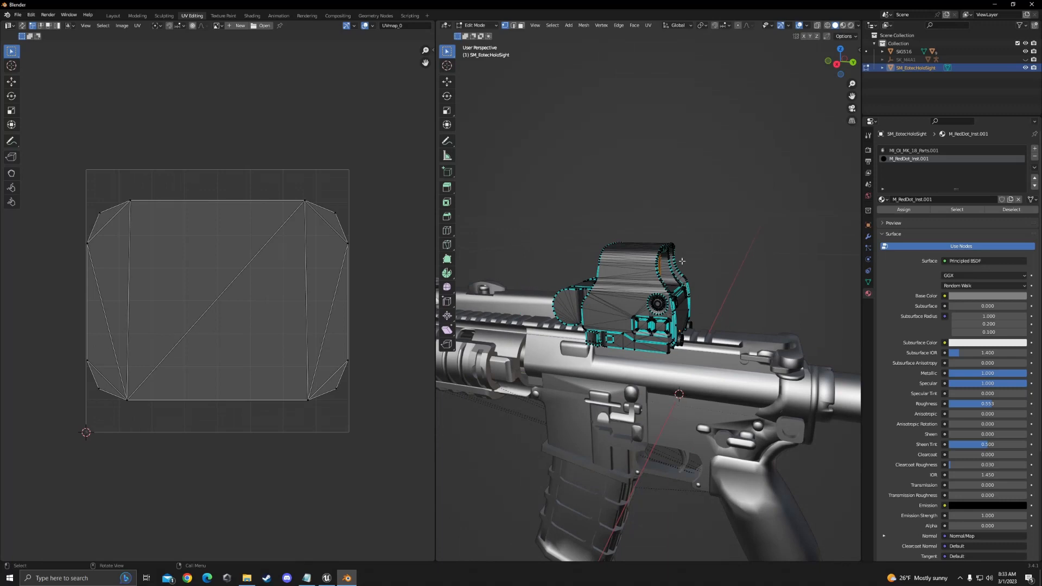
{"action": "left_click", "coordinate": [113, 16]}
{"action": "scroll", "coordinate": [365, 184], "scroll_direction": "down", "scroll_amount": 5}
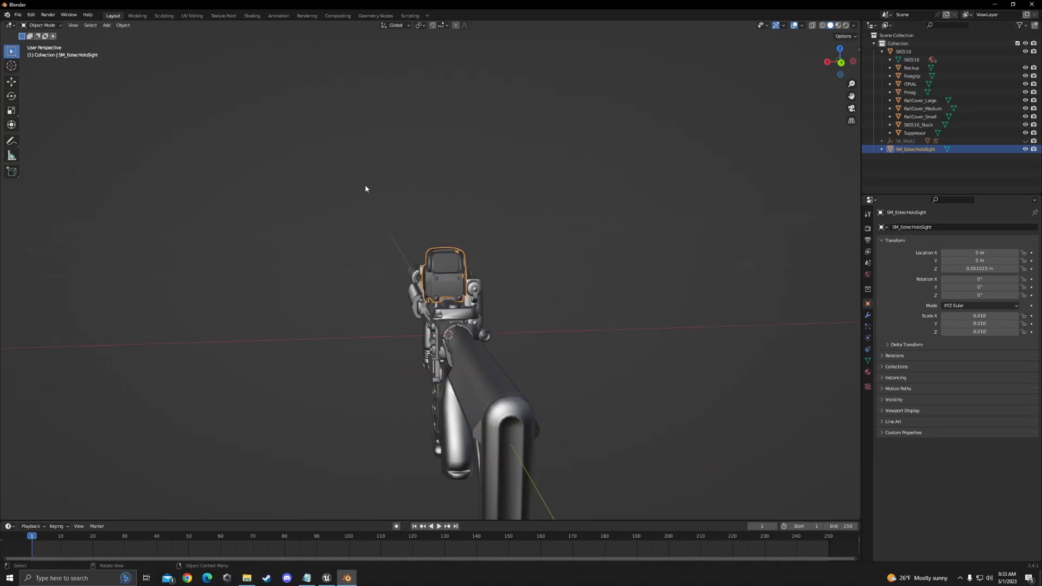
{"action": "middle_click_drag", "start_coordinate": [364, 184], "coordinate": [450, 188]}
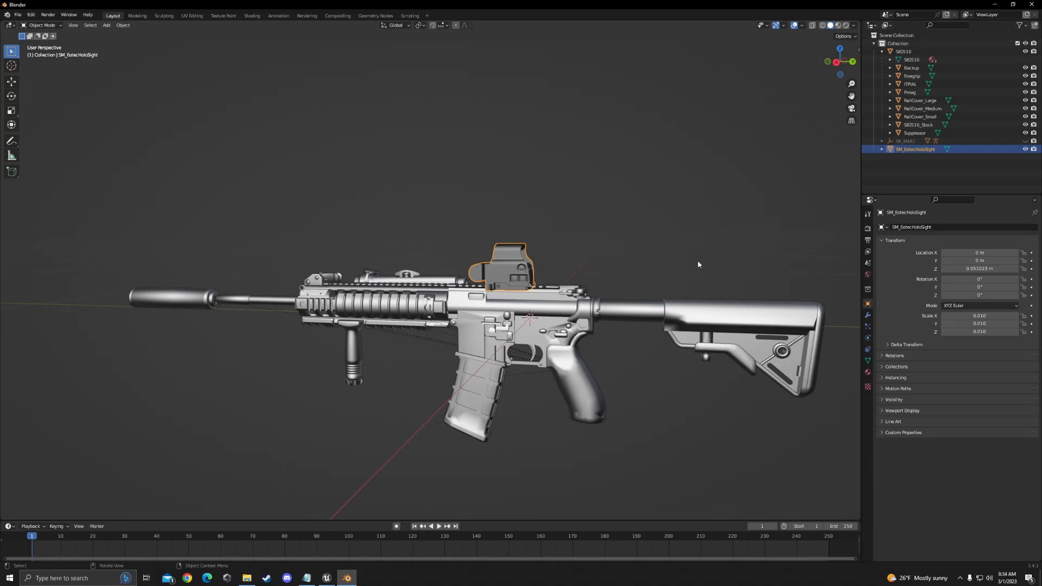
Expand SK_M4A1 in the outliner, show its root armature in the viewport and select it.
{"action": "left_click", "coordinate": [882, 141]}
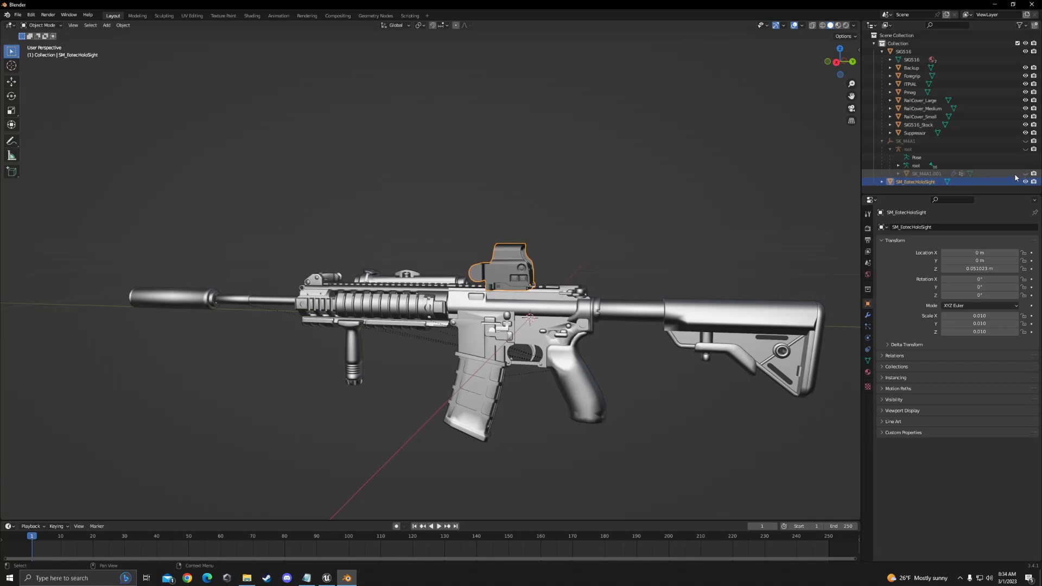
{"action": "middle_click_drag", "start_coordinate": [539, 227], "coordinate": [572, 225]}
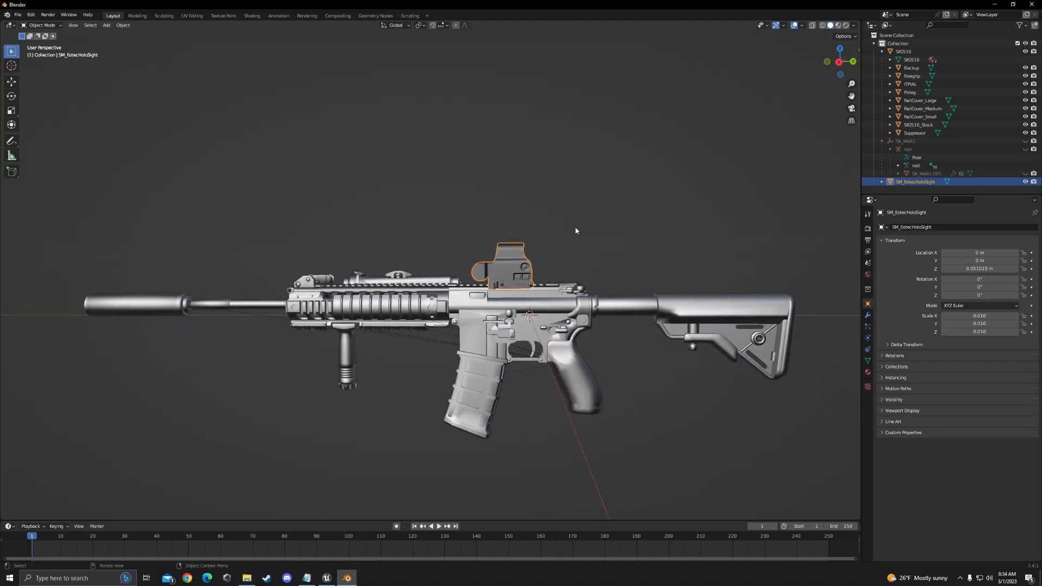
{"action": "left_click", "coordinate": [668, 198]}
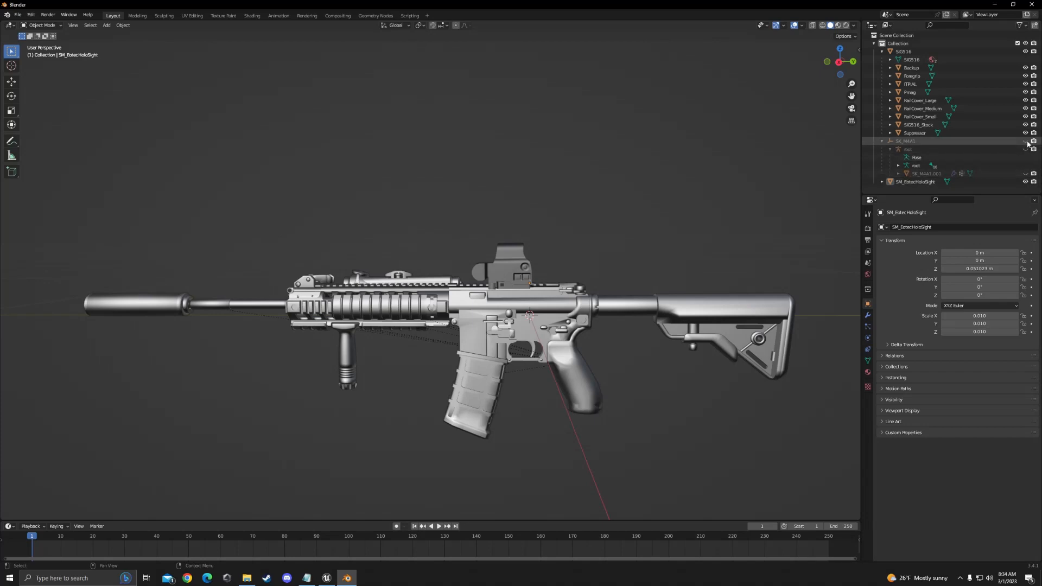
{"action": "left_click_drag", "start_coordinate": [1025, 141], "coordinate": [1025, 149]}
{"action": "left_click", "coordinate": [973, 153]}
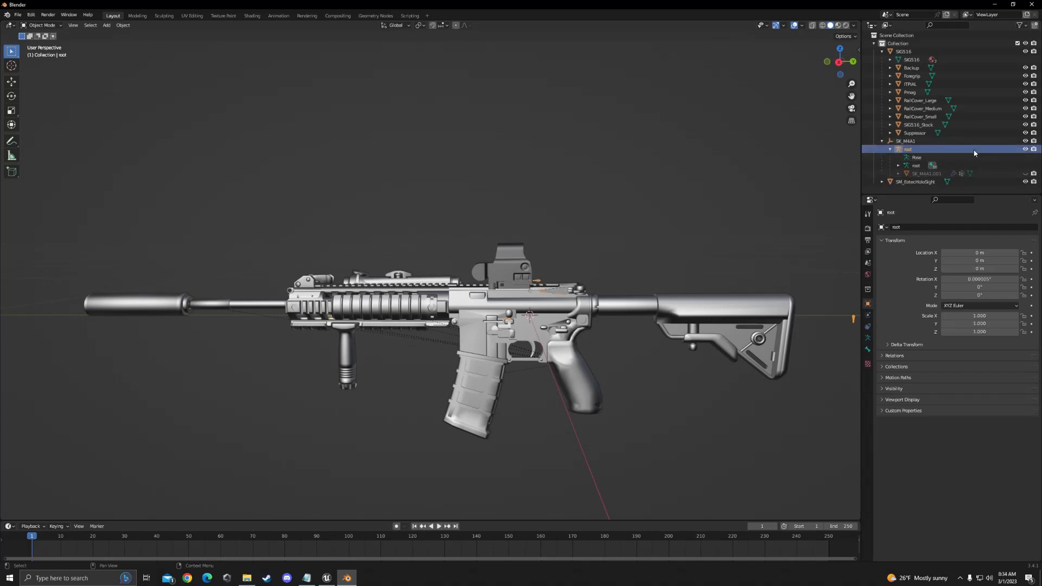
{"action": "scroll", "coordinate": [684, 282], "scroll_direction": "up", "scroll_amount": 4}
{"action": "middle_click_drag", "start_coordinate": [675, 287], "coordinate": [685, 260]}
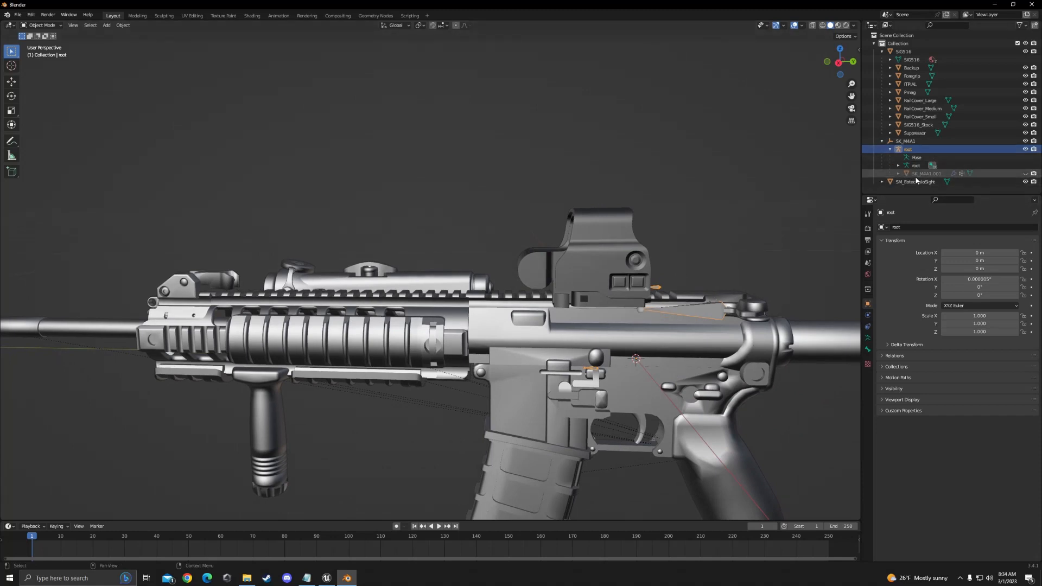
Expand the root armature's bone hierarchy and examine the rifle from the side alongside the bone list.
{"action": "left_click", "coordinate": [898, 166]}
{"action": "scroll", "coordinate": [900, 171], "scroll_direction": "down", "scroll_amount": 2}
{"action": "scroll", "coordinate": [901, 169], "scroll_direction": "down", "scroll_amount": 3}
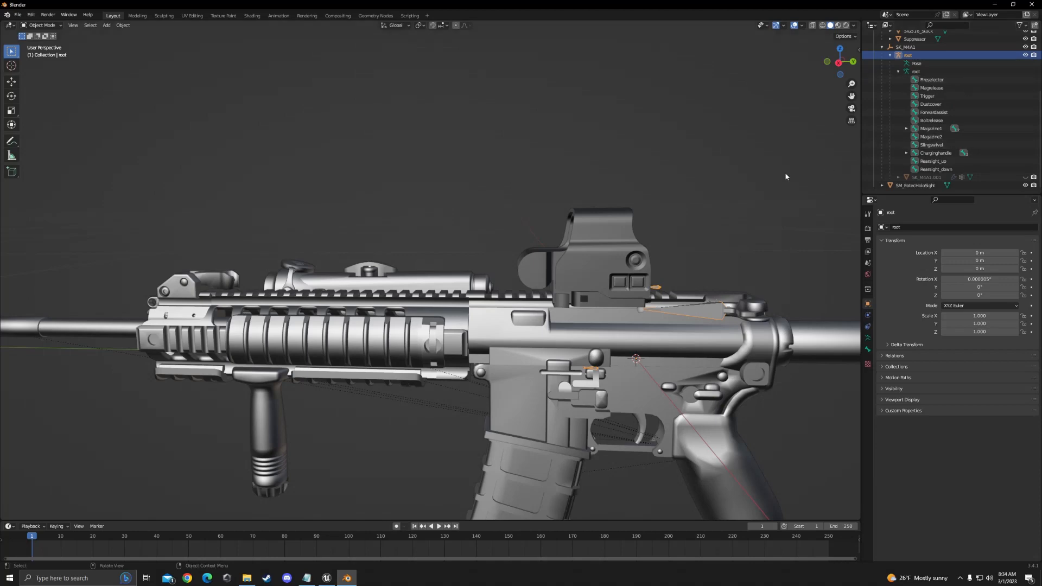
{"action": "mouse_move", "coordinate": [786, 162]}
{"action": "middle_mouse_down"}
{"action": "mouse_move", "coordinate": [706, 174]}
{"action": "mouse_move", "coordinate": [777, 175]}
{"action": "middle_mouse_up"}
{"action": "scroll", "coordinate": [633, 335], "scroll_direction": "down", "scroll_amount": 3}
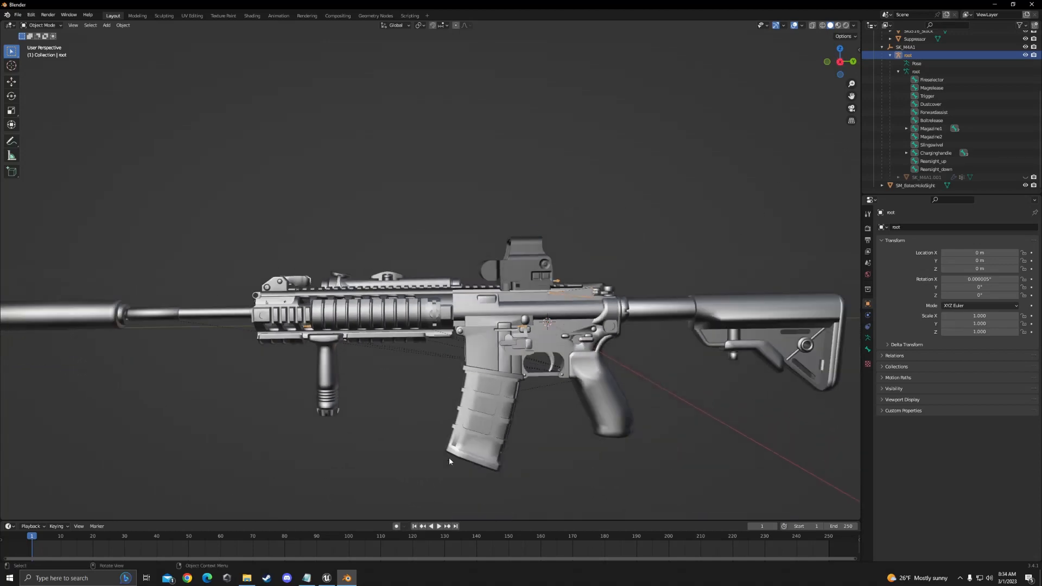
{"action": "middle_click_drag", "start_coordinate": [559, 357], "coordinate": [507, 376]}
{"action": "scroll", "coordinate": [397, 359], "scroll_direction": "up", "scroll_amount": 5}
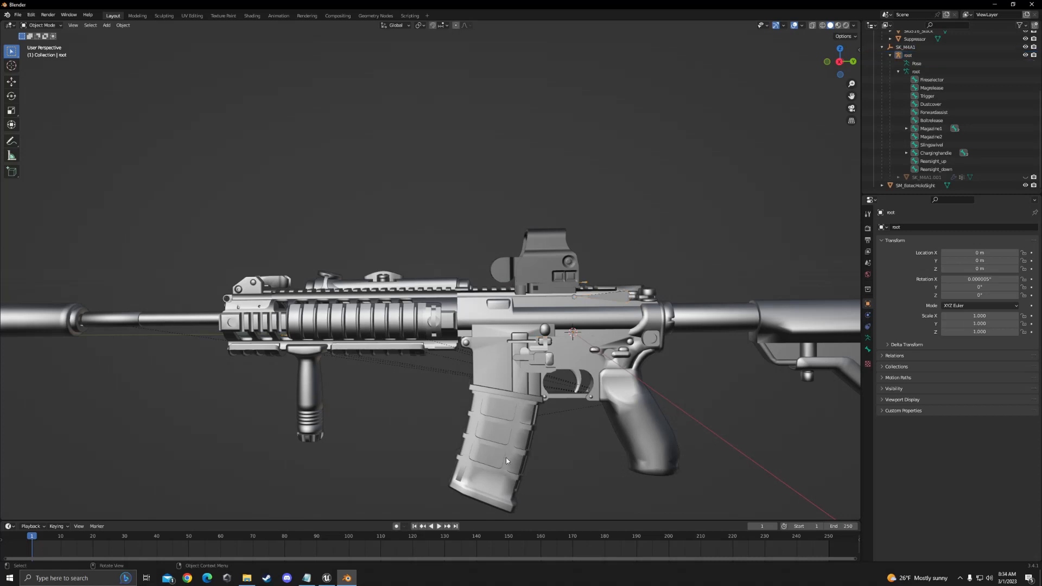
Check the rifle's Pmag magazine and stock against the Magazine1 bone, and reselect the root armature.
{"action": "left_click", "coordinate": [505, 430]}
{"action": "scroll", "coordinate": [645, 406], "scroll_direction": "down", "scroll_amount": 2}
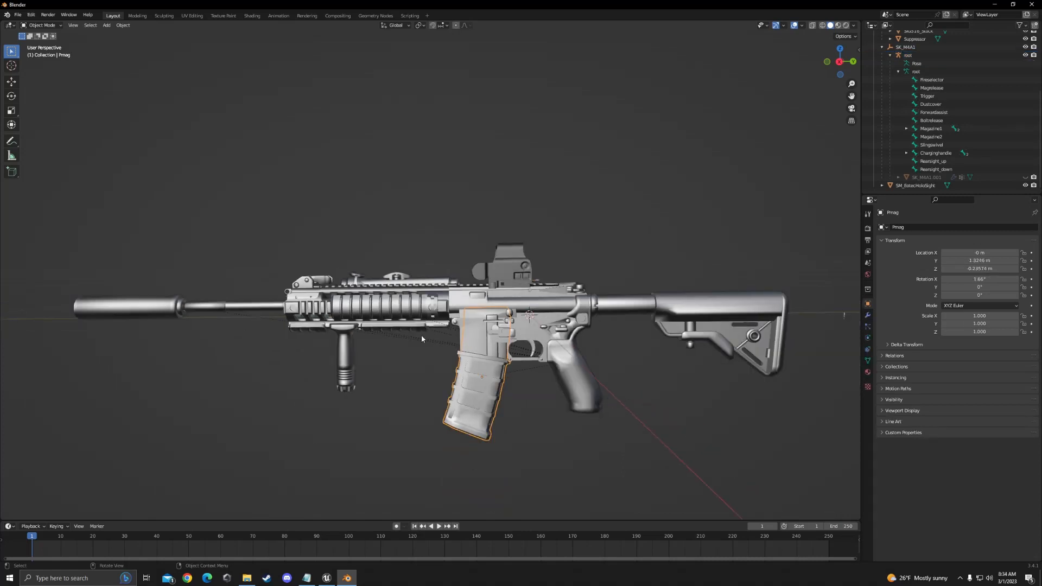
{"action": "left_click", "coordinate": [683, 301]}
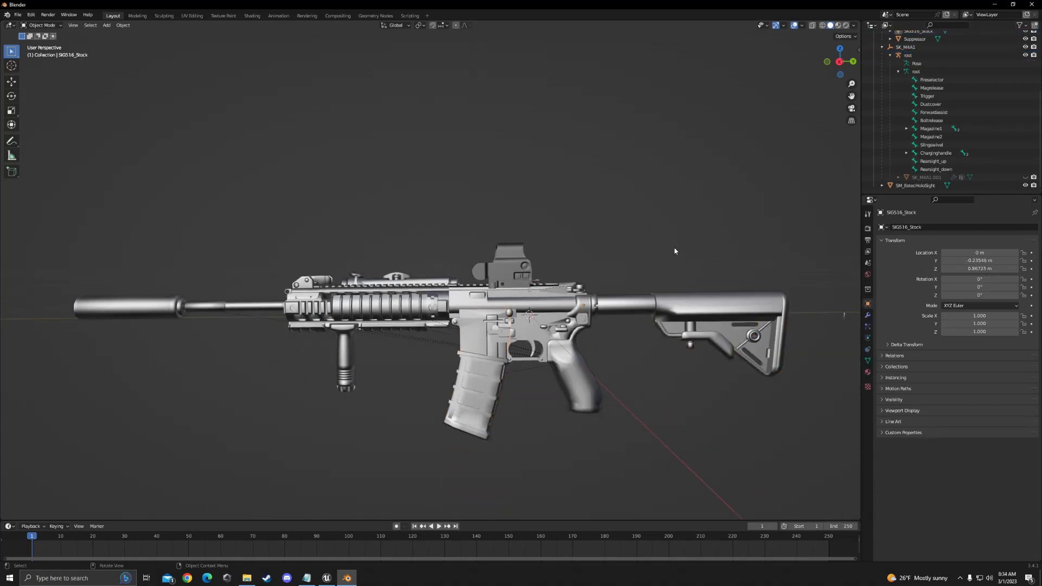
{"action": "left_click", "coordinate": [987, 128]}
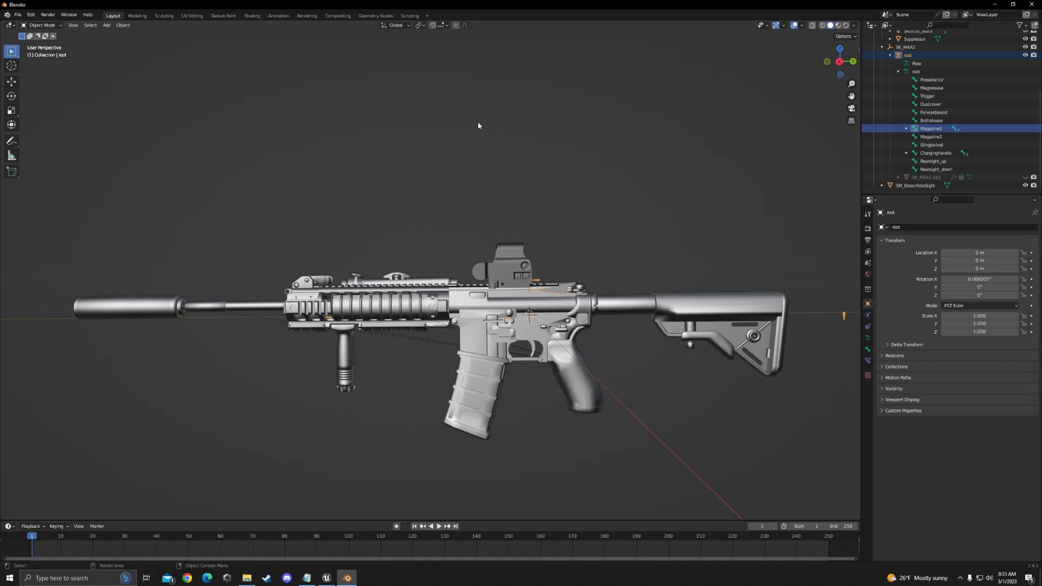
{"action": "left_click", "coordinate": [949, 59]}
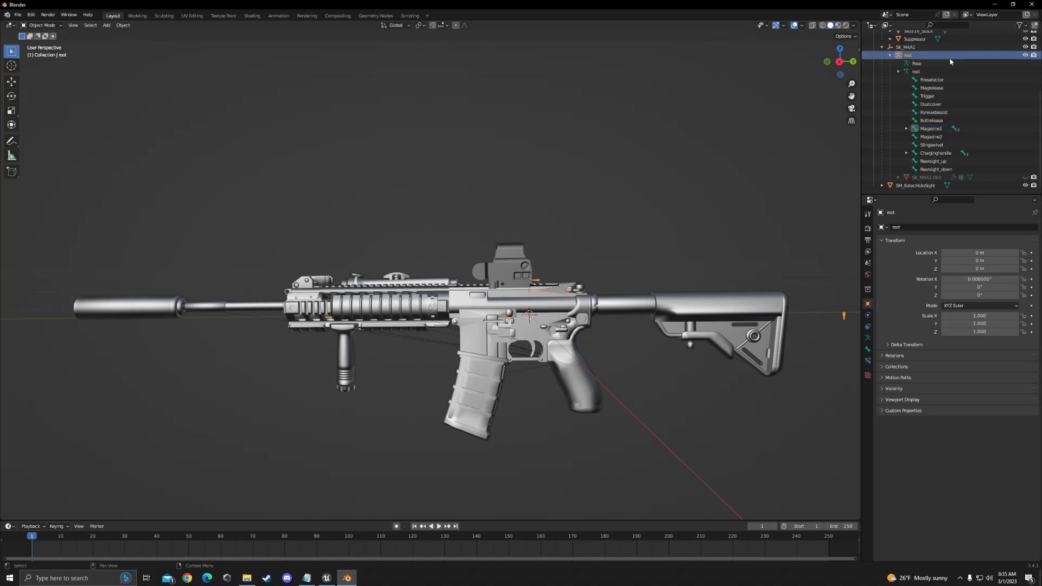
Enable Names and In Front in the root armature's viewport display settings.
{"action": "left_click", "coordinate": [867, 348]}
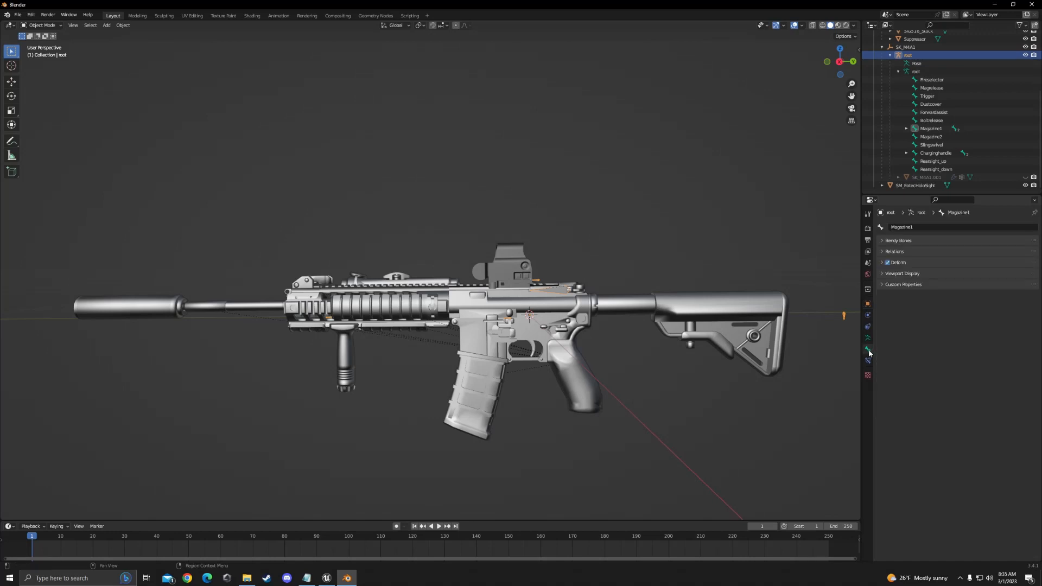
{"action": "left_click", "coordinate": [880, 284]}
{"action": "left_click", "coordinate": [868, 338]}
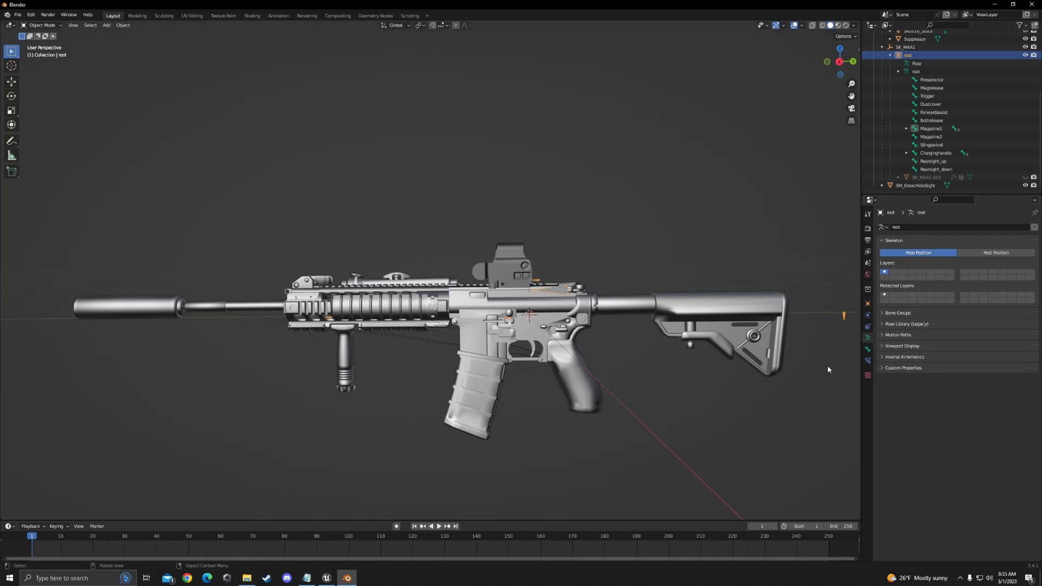
{"action": "left_click", "coordinate": [881, 346]}
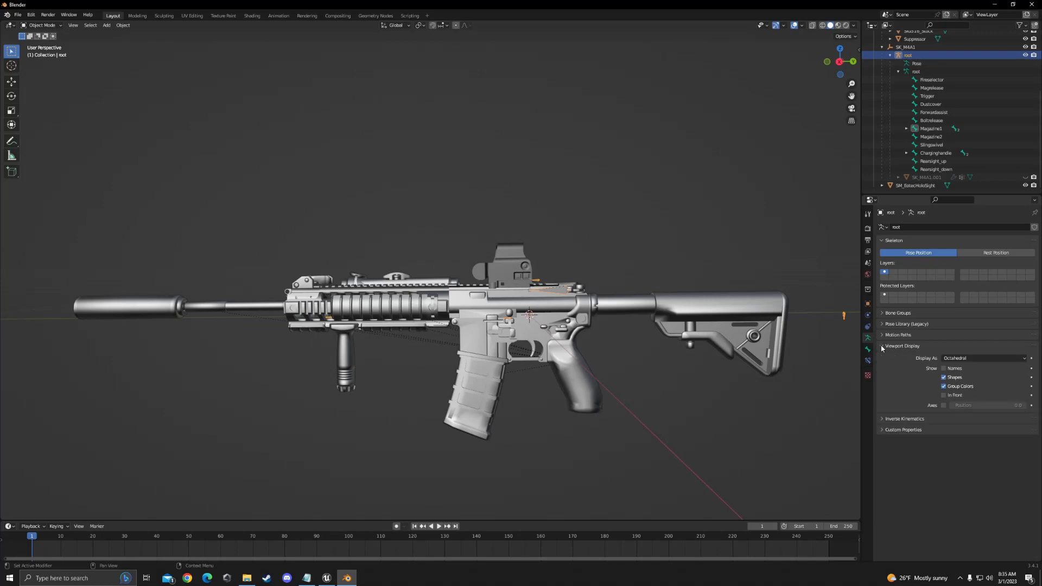
{"action": "left_click", "coordinate": [944, 368]}
{"action": "left_click", "coordinate": [944, 394]}
{"action": "scroll", "coordinate": [597, 307], "scroll_direction": "up", "scroll_amount": 8}
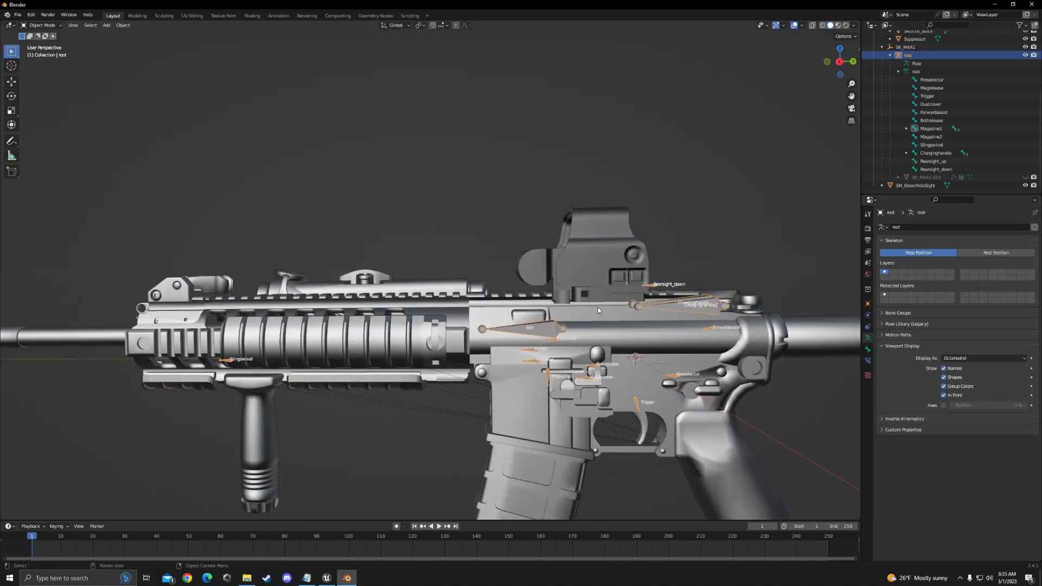
{"action": "middle_click_drag", "start_coordinate": [614, 285], "coordinate": [597, 284]}
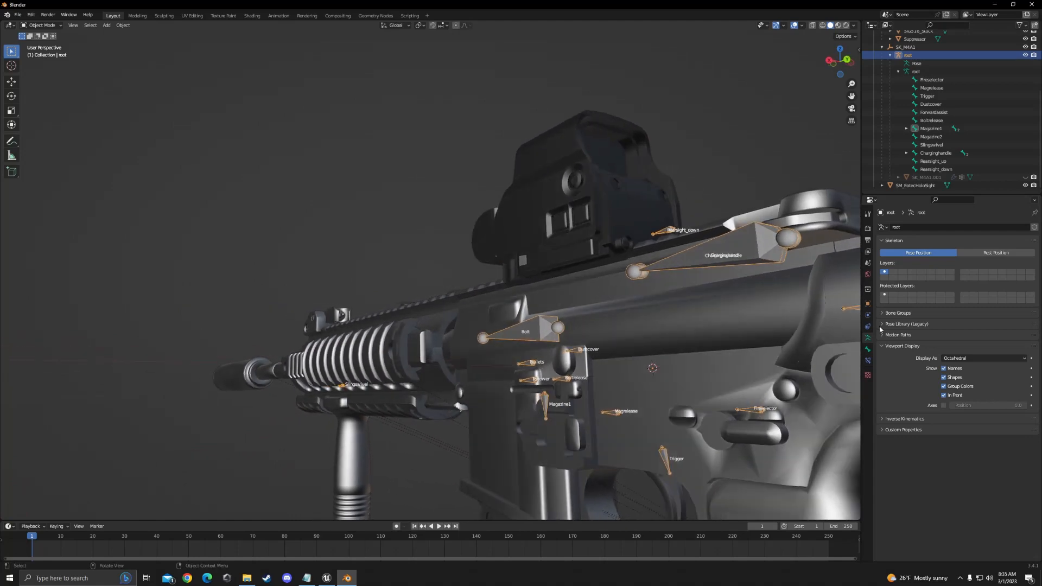
Toggle the armature's In Front display off and on, and examine the labelled bones on the rifle from the side.
{"action": "left_click", "coordinate": [945, 396]}
{"action": "left_click", "coordinate": [945, 396]}
{"action": "scroll", "coordinate": [719, 339], "scroll_direction": "down", "scroll_amount": 5}
{"action": "middle_click_drag", "start_coordinate": [659, 335], "coordinate": [732, 345]}
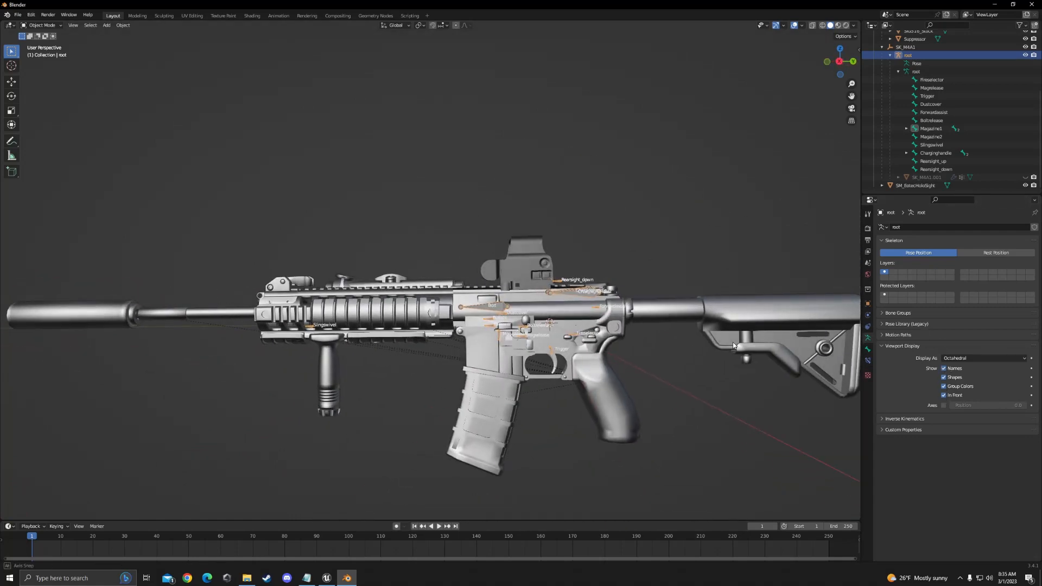
{"action": "scroll", "coordinate": [636, 320], "scroll_direction": "up", "scroll_amount": 5}
{"action": "scroll", "coordinate": [632, 321], "scroll_direction": "down", "scroll_amount": 4}
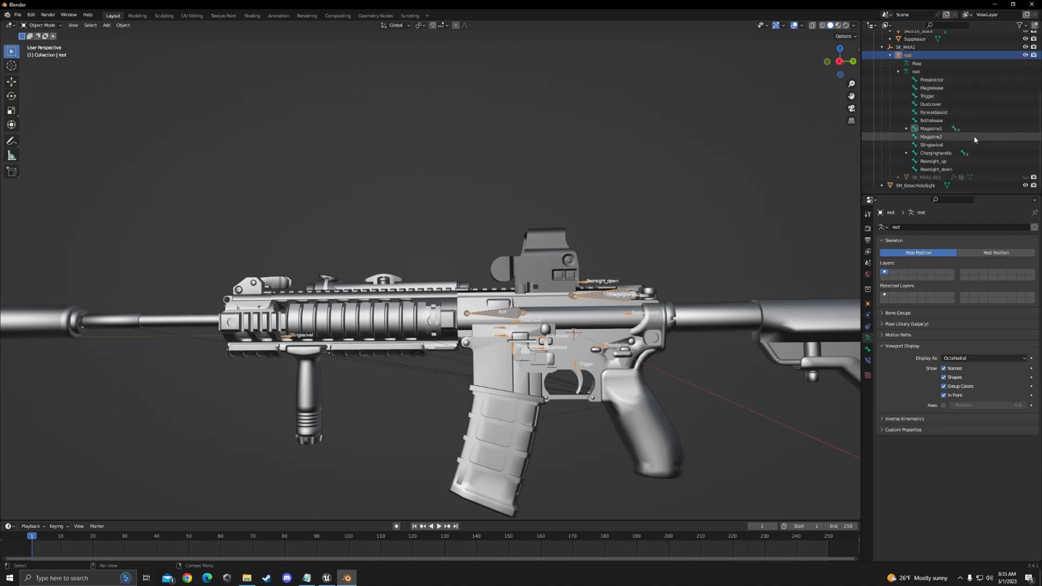
{"action": "mouse_move", "coordinate": [764, 197]}
{"action": "middle_mouse_down"}
{"action": "mouse_move", "coordinate": [718, 190]}
{"action": "mouse_move", "coordinate": [757, 199]}
{"action": "middle_mouse_up"}
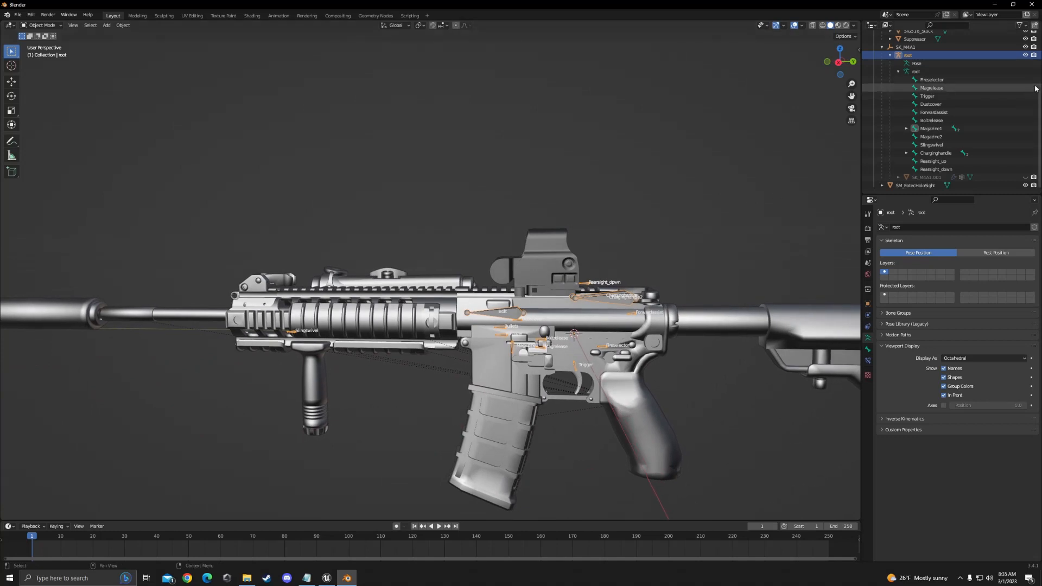
Hide the SIG516 rifle and all its attachments, keeping the SK_M4A1 armature and the EOTech sight visible.
{"action": "scroll", "coordinate": [1035, 89], "scroll_direction": "up", "scroll_amount": 5}
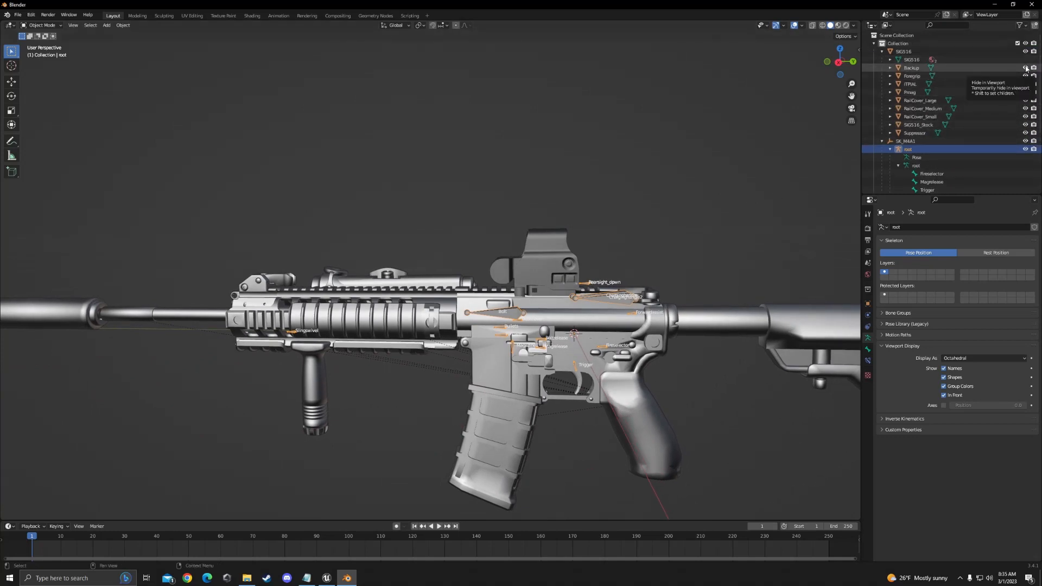
{"action": "left_click_drag", "start_coordinate": [1025, 68], "coordinate": [1025, 142]}
{"action": "left_click", "coordinate": [1026, 142]}
{"action": "left_click", "coordinate": [1025, 51]}
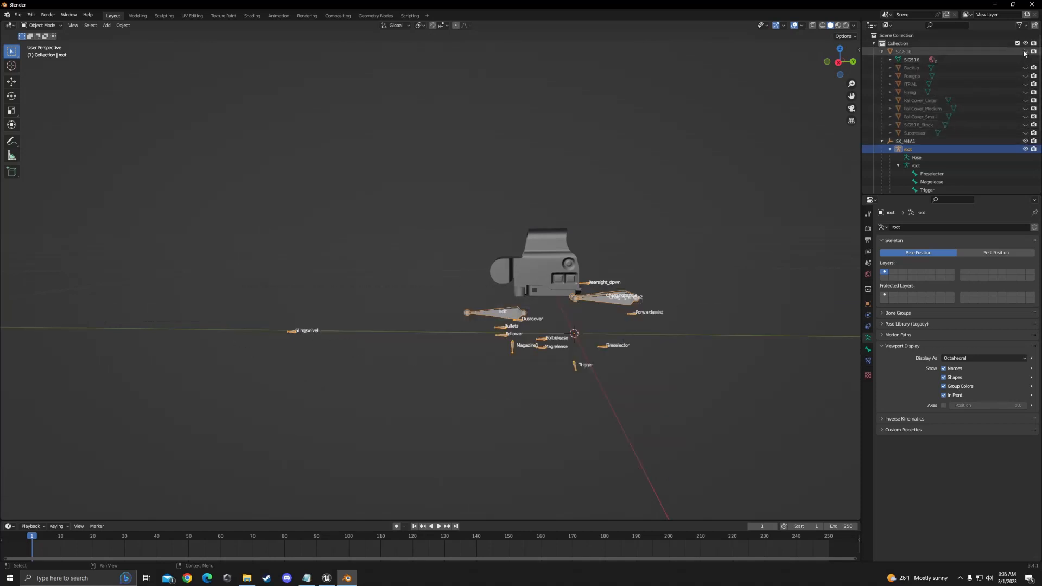
Show the SK_M4A1.001 mesh in the viewport and view the complete M4A1 with its bones from the side.
{"action": "scroll", "coordinate": [1027, 152], "scroll_direction": "down", "scroll_amount": 5}
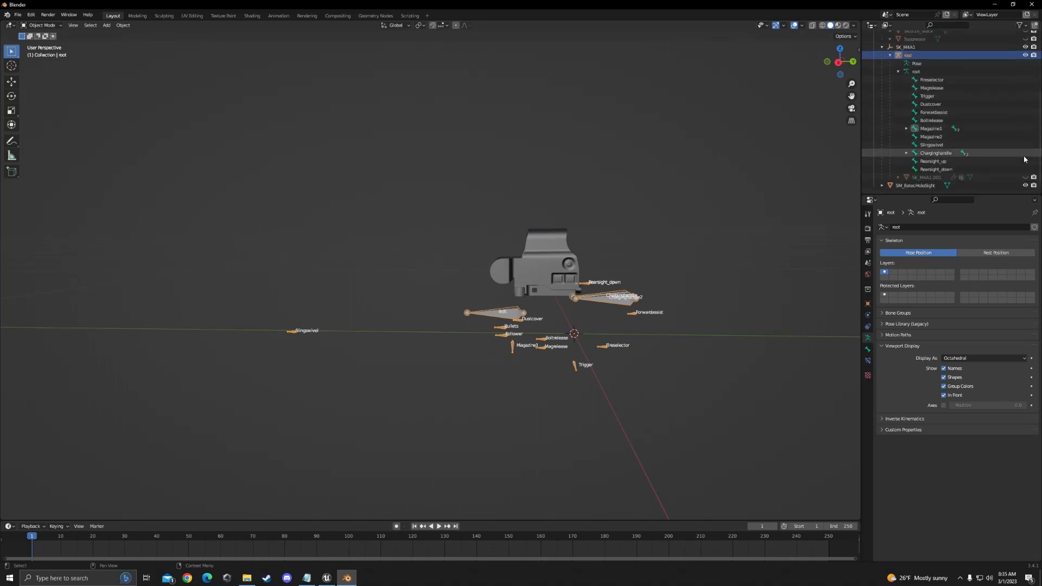
{"action": "left_click", "coordinate": [1024, 178]}
{"action": "mouse_move", "coordinate": [700, 212]}
{"action": "middle_mouse_down"}
{"action": "mouse_move", "coordinate": [709, 193]}
{"action": "mouse_move", "coordinate": [726, 197]}
{"action": "mouse_move", "coordinate": [705, 197]}
{"action": "middle_mouse_up"}
{"action": "scroll", "coordinate": [705, 197], "scroll_direction": "down", "scroll_amount": 2}
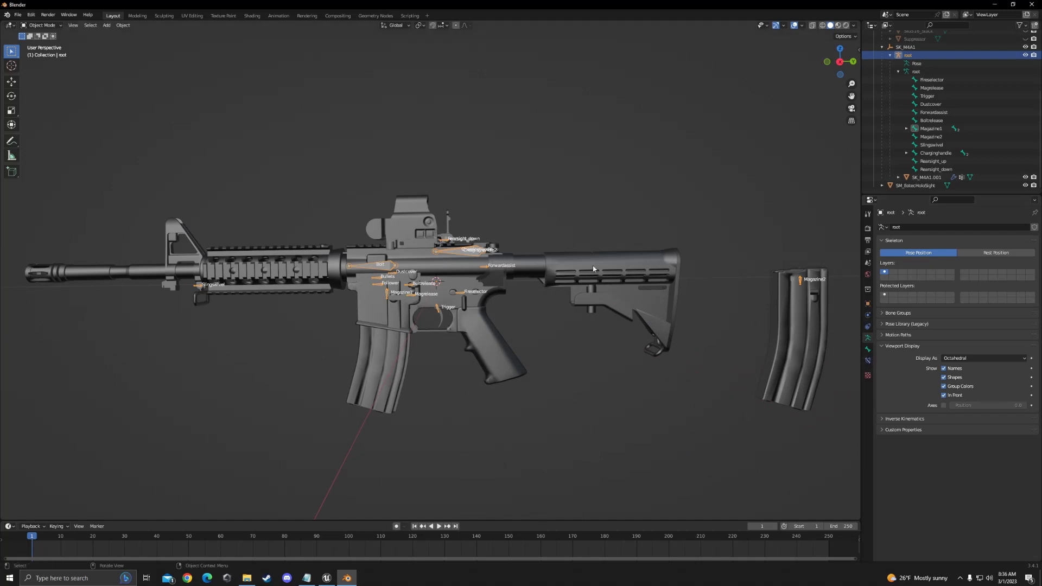
Select the SK_M4A1.001 mesh and look through its vertex group list.
{"action": "left_click", "coordinate": [573, 267]}
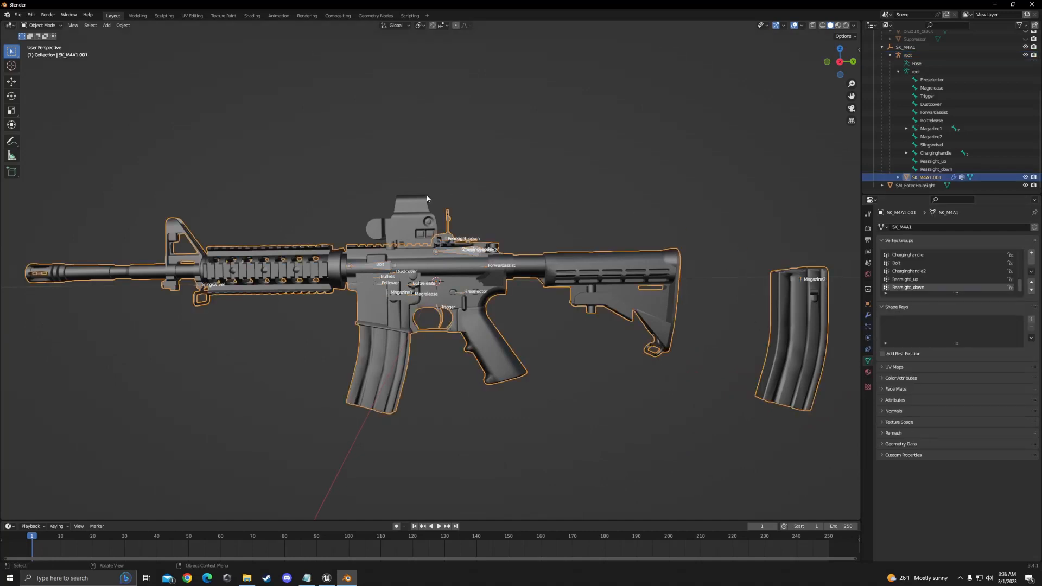
{"action": "scroll", "coordinate": [956, 275], "scroll_direction": "up", "scroll_amount": 4}
{"action": "scroll", "coordinate": [959, 272], "scroll_direction": "down", "scroll_amount": 4}
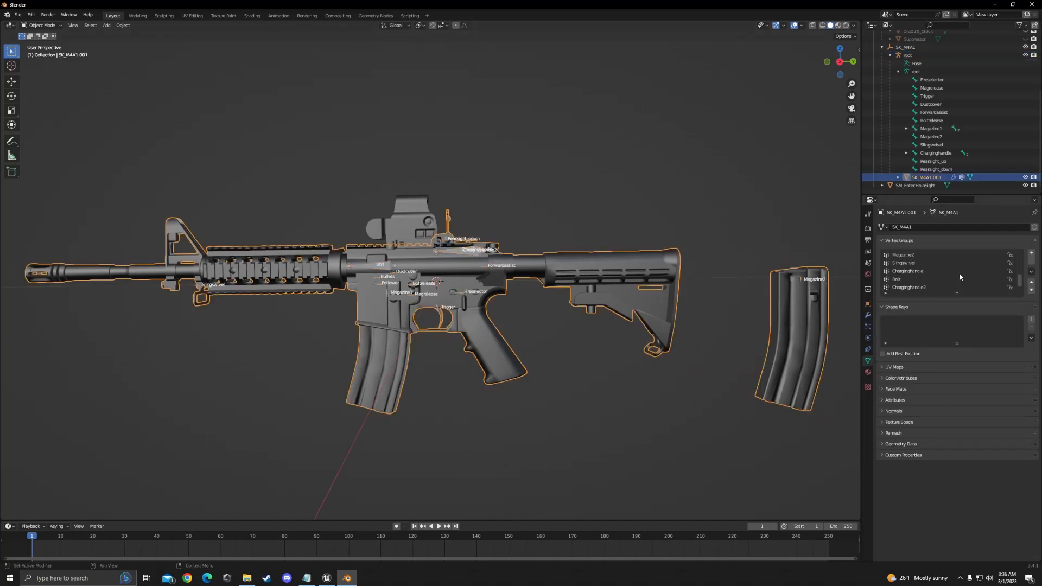
{"action": "left_click", "coordinate": [639, 196]}
{"action": "left_click", "coordinate": [572, 257]}
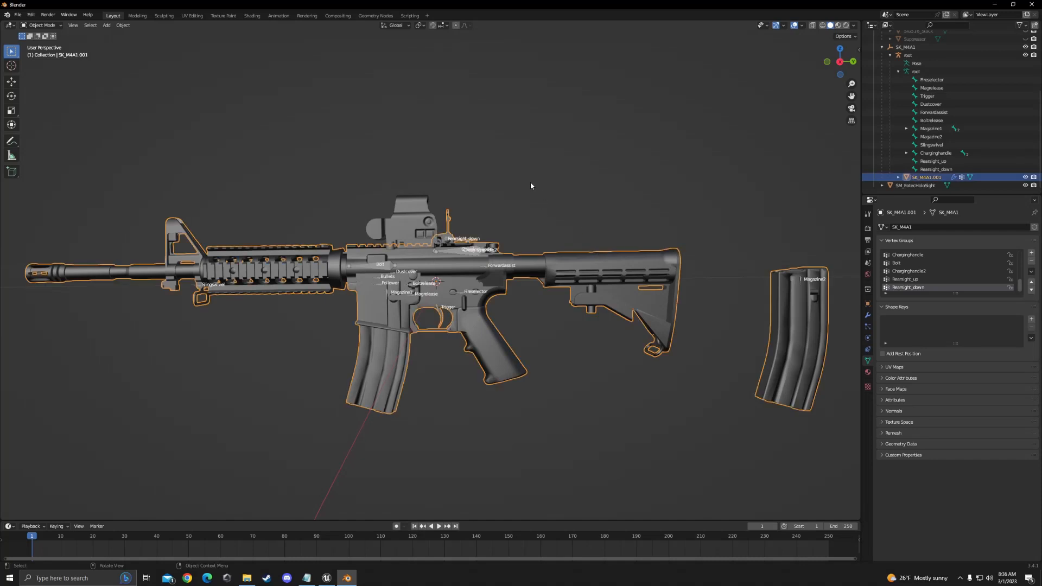
Enter Edit Mode on the M4A1 mesh, clear the selection and select the vertices of the Fireselector vertex group.
{"action": "key", "text": "Tab"}
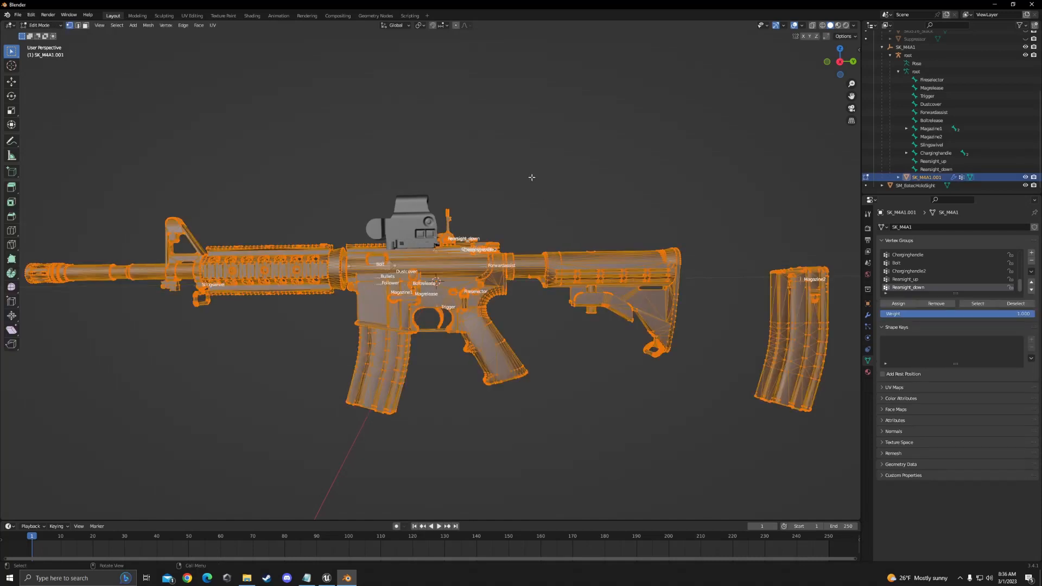
{"action": "left_click", "coordinate": [574, 162]}
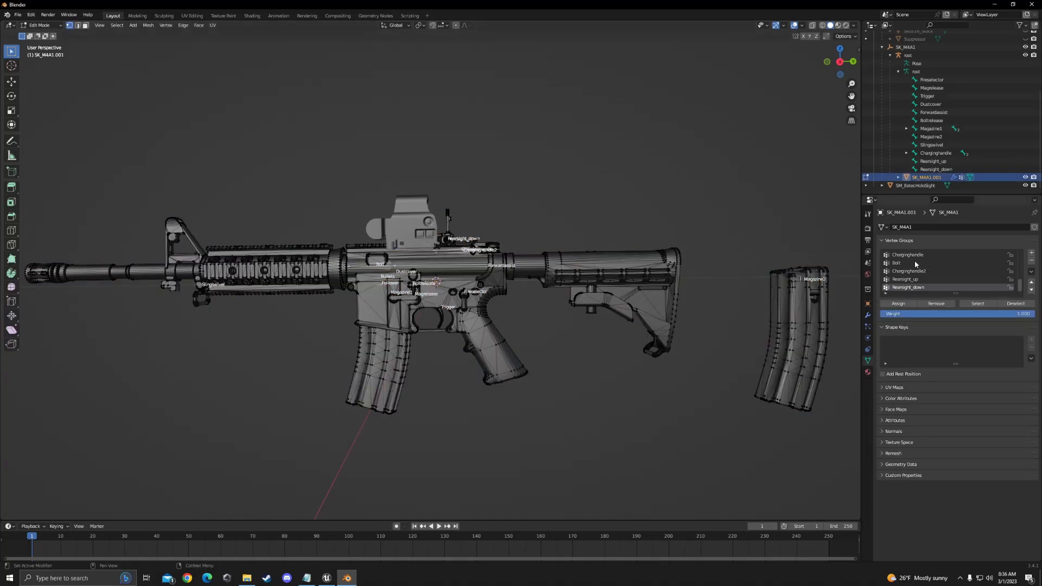
{"action": "scroll", "coordinate": [968, 268], "scroll_direction": "up", "scroll_amount": 10}
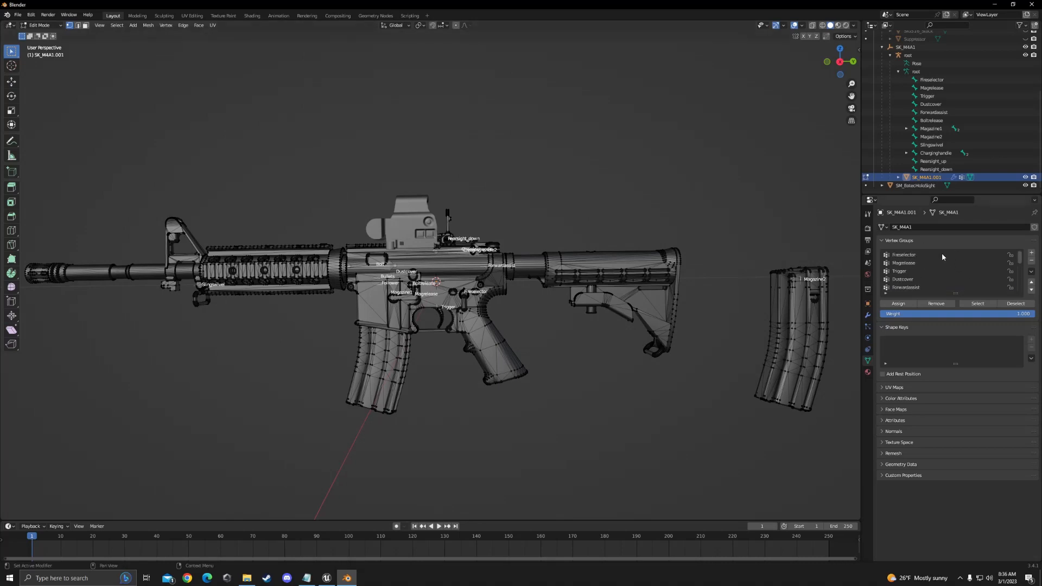
{"action": "left_click", "coordinate": [942, 253]}
{"action": "left_click", "coordinate": [984, 305]}
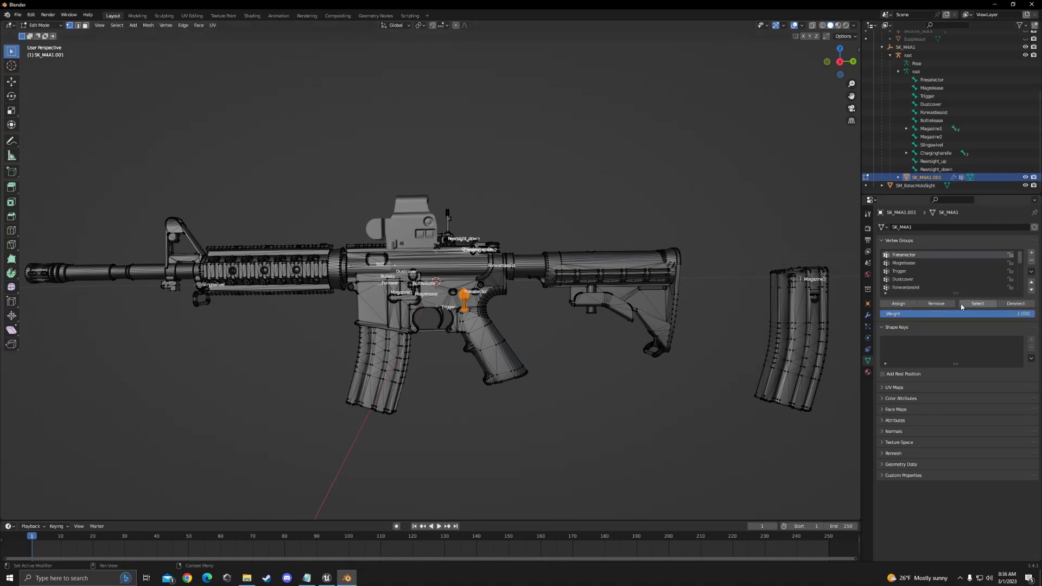
{"action": "scroll", "coordinate": [477, 301], "scroll_direction": "up", "scroll_amount": 5}
{"action": "middle_click_drag", "start_coordinate": [526, 356], "coordinate": [596, 342]}
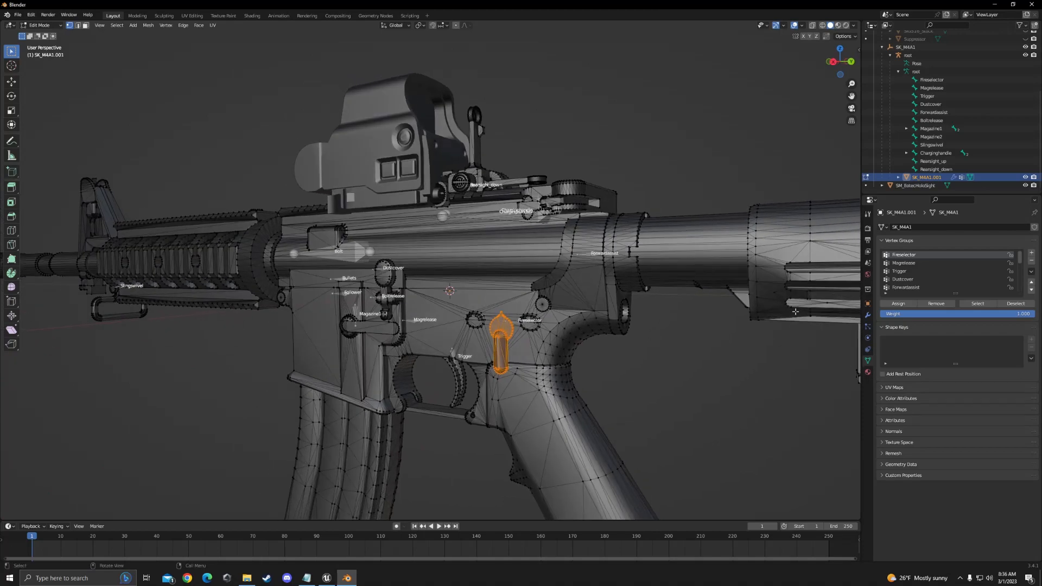
Deselect the Fireselector vertices and select those of the Magrelease vertex group.
{"action": "left_click", "coordinate": [1015, 304]}
{"action": "left_click", "coordinate": [955, 263]}
{"action": "left_click", "coordinate": [977, 304]}
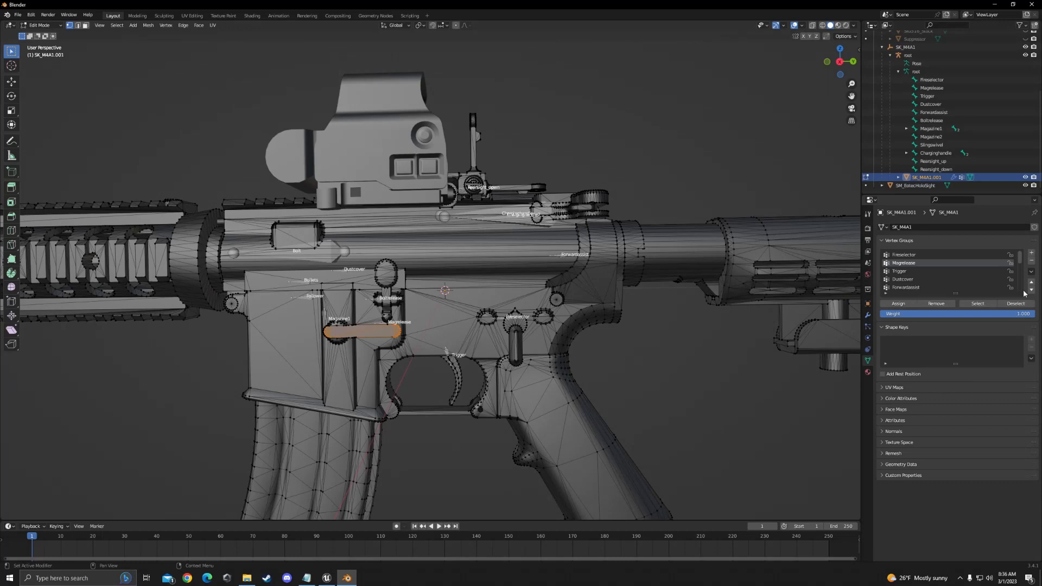
Deselect the Magrelease vertices, select those of the Trigger vertex group and view the M4A1 from its opposite side.
{"action": "left_click", "coordinate": [1015, 303]}
{"action": "left_click", "coordinate": [965, 279]}
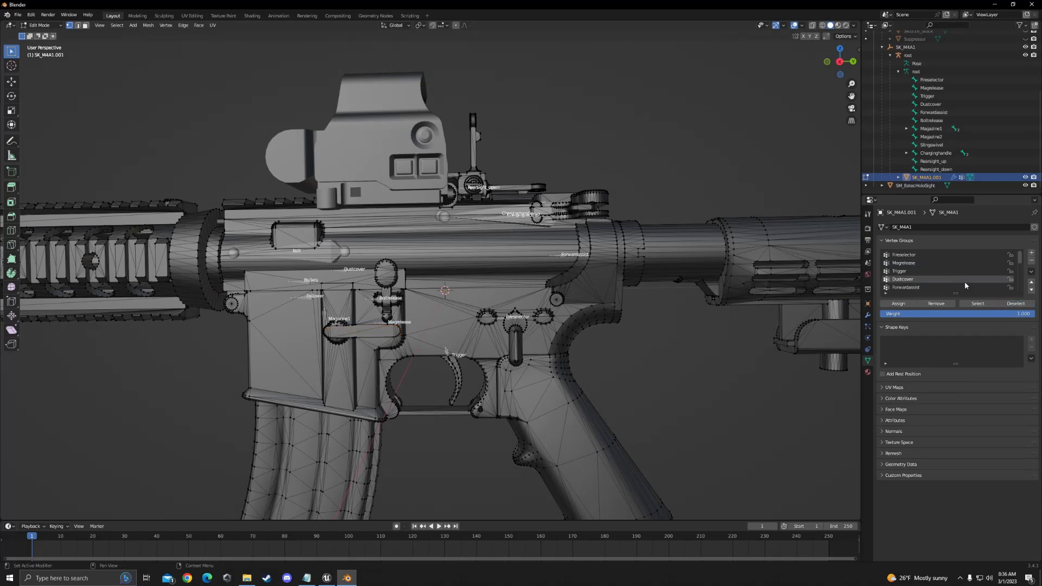
{"action": "left_click", "coordinate": [949, 270]}
{"action": "left_click", "coordinate": [977, 304]}
{"action": "key", "text": "KP_9"}
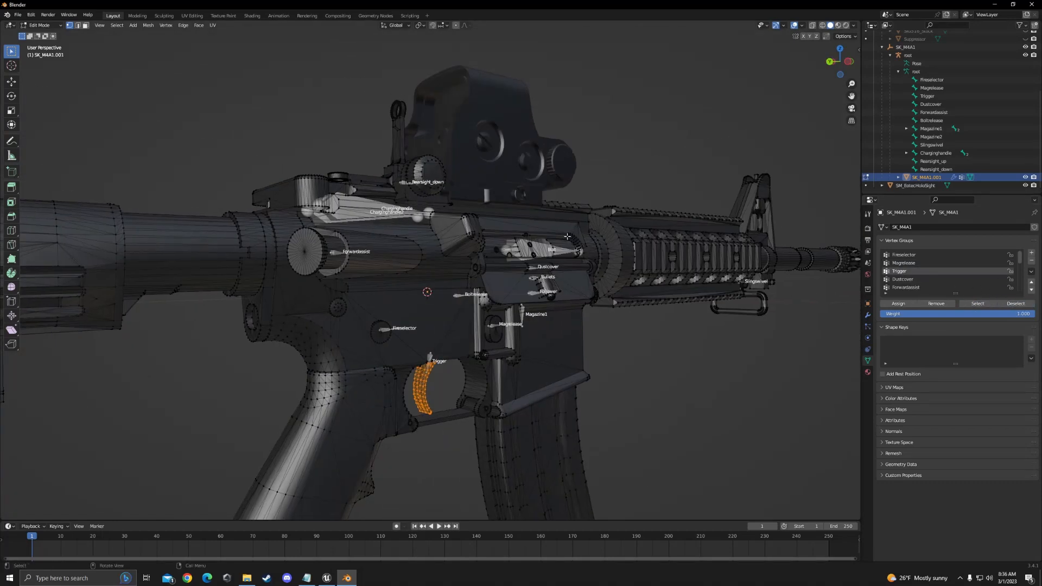
Deselect the Trigger vertices, select and deselect those of the Dustcover vertex group, and view the M4A1 from its opposite side.
{"action": "left_click", "coordinate": [1016, 304]}
{"action": "left_click", "coordinate": [961, 278]}
{"action": "left_click", "coordinate": [977, 303]}
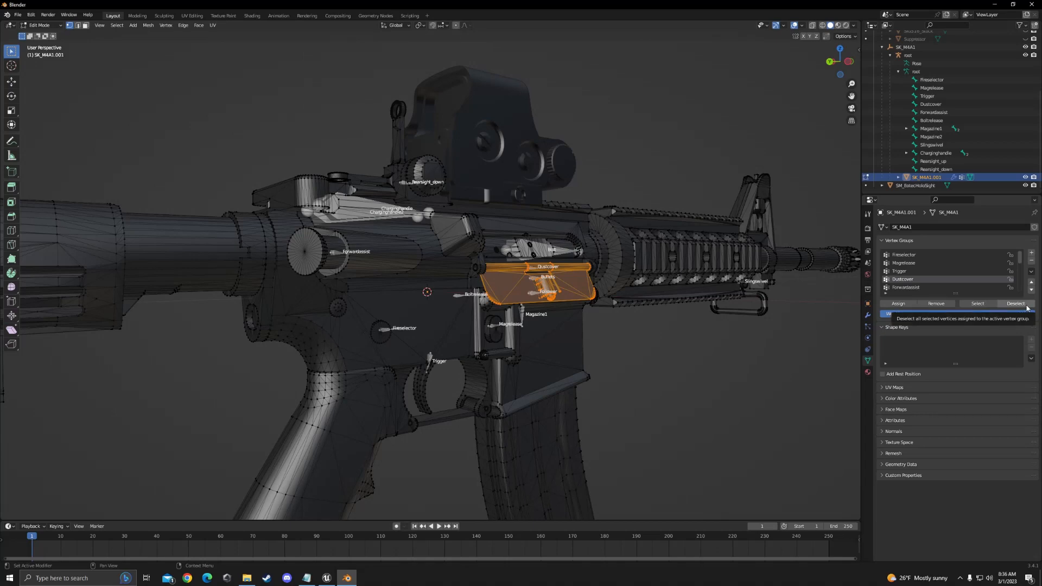
{"action": "left_click", "coordinate": [1026, 307]}
{"action": "key", "text": "KP_9"}
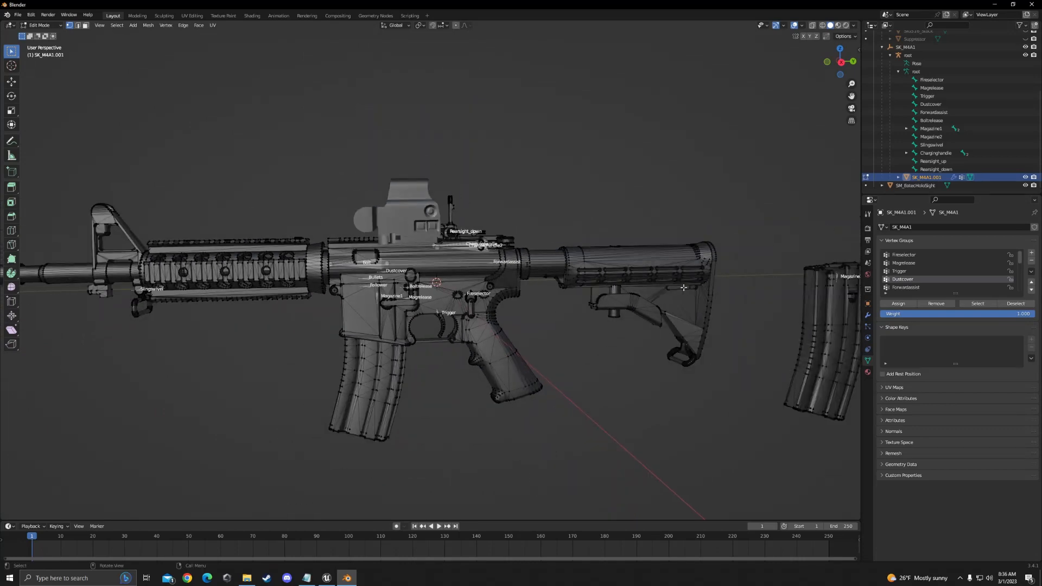
{"action": "middle_click_drag", "start_coordinate": [672, 282], "coordinate": [660, 282]}
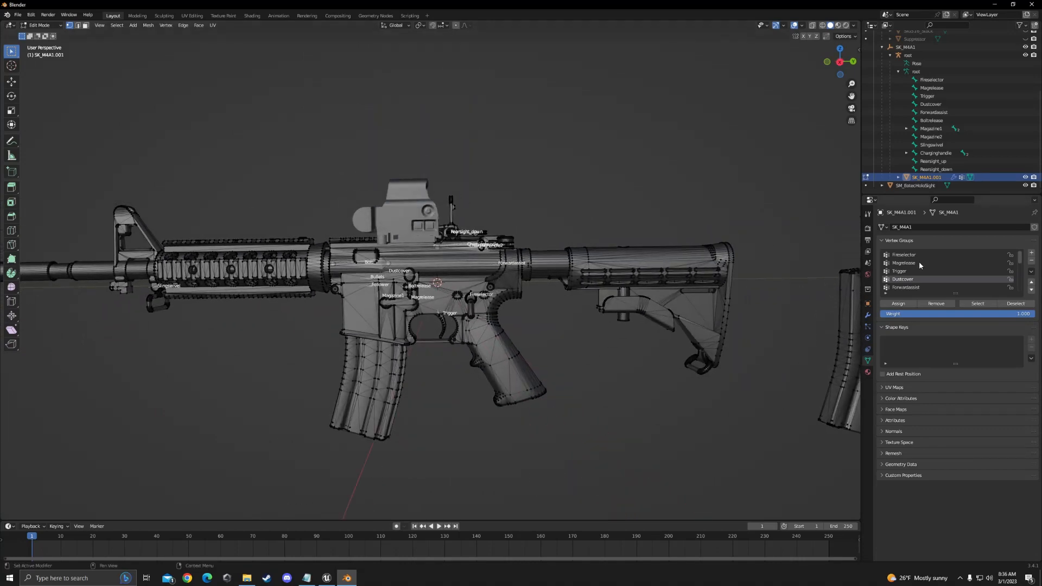
Select the vertices of the Fireselector vertex group, inspect the selector lever up close and deselect them.
{"action": "scroll", "coordinate": [919, 264], "scroll_direction": "down", "scroll_amount": 6}
{"action": "scroll", "coordinate": [917, 274], "scroll_direction": "up", "scroll_amount": 6}
{"action": "left_click", "coordinate": [917, 257]}
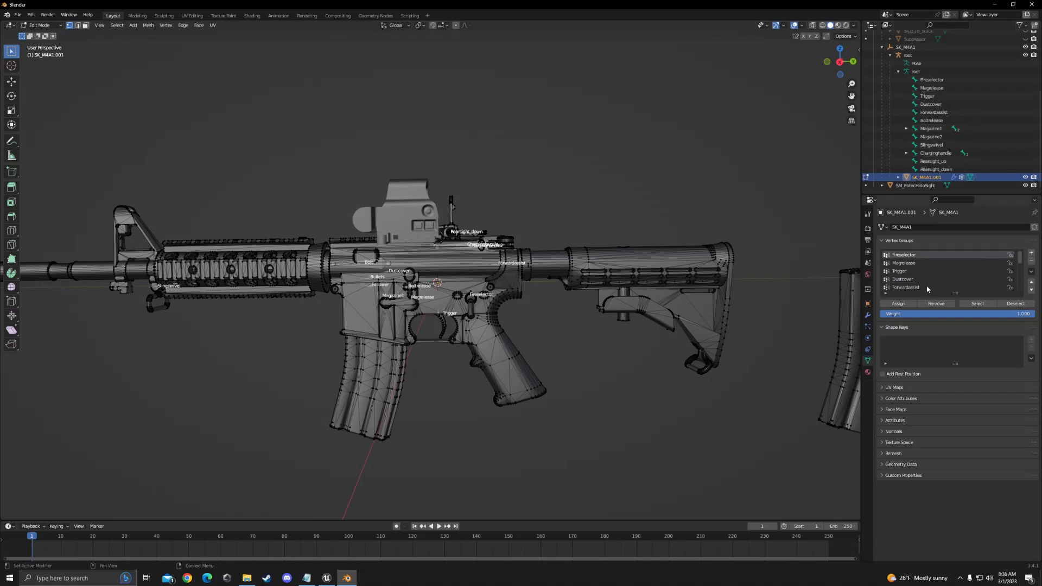
{"action": "left_click", "coordinate": [977, 303]}
{"action": "scroll", "coordinate": [491, 319], "scroll_direction": "up", "scroll_amount": 2}
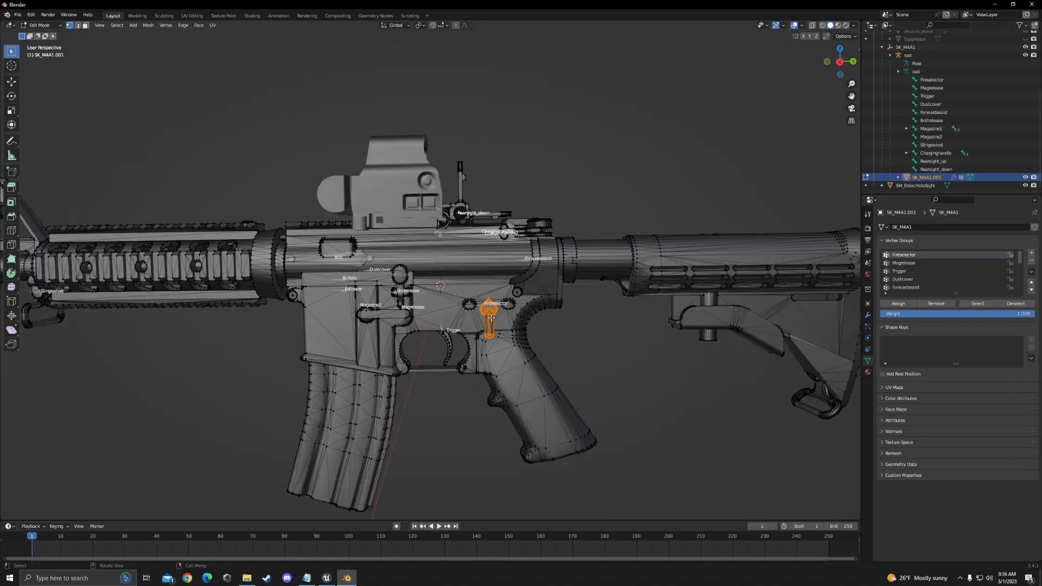
{"action": "scroll", "coordinate": [491, 318], "scroll_direction": "up", "scroll_amount": 3}
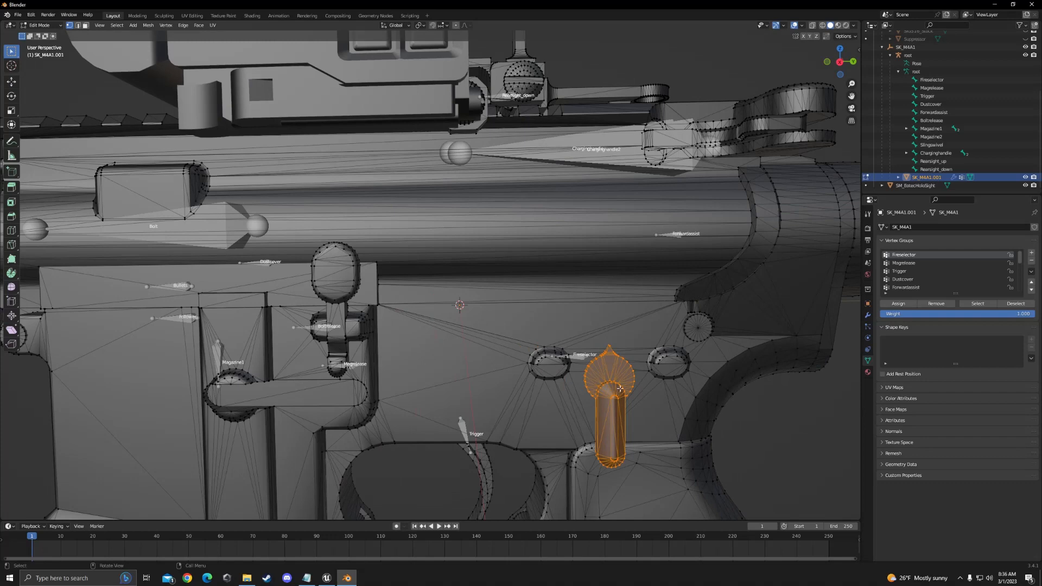
{"action": "left_click", "coordinate": [1015, 303]}
Select the Fireselector bone of the M4A1 skeleton and examine where it sits relative to the selector lever.
{"action": "left_click", "coordinate": [932, 80]}
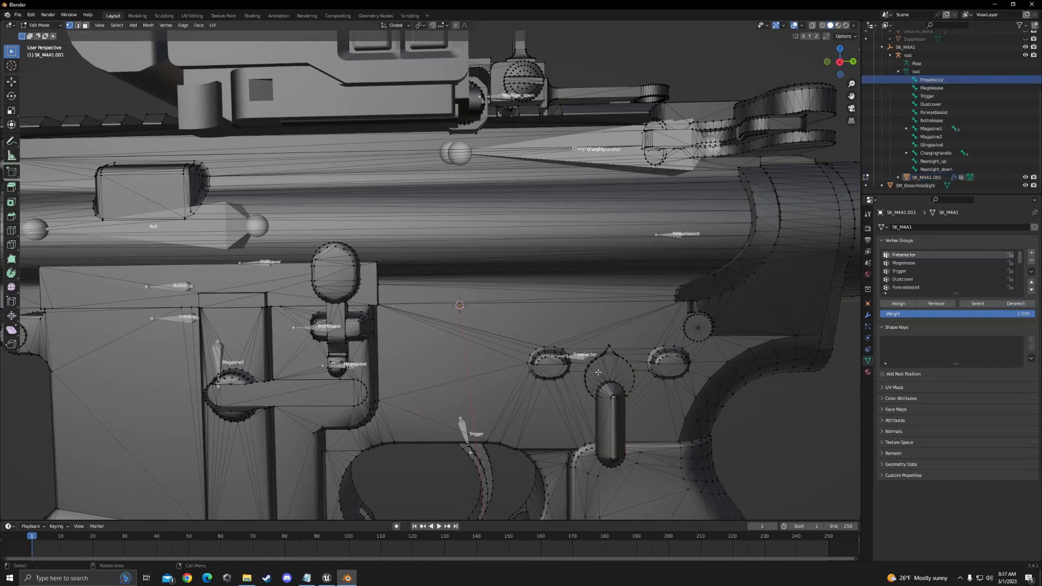
{"action": "scroll", "coordinate": [572, 358], "scroll_direction": "up", "scroll_amount": 2}
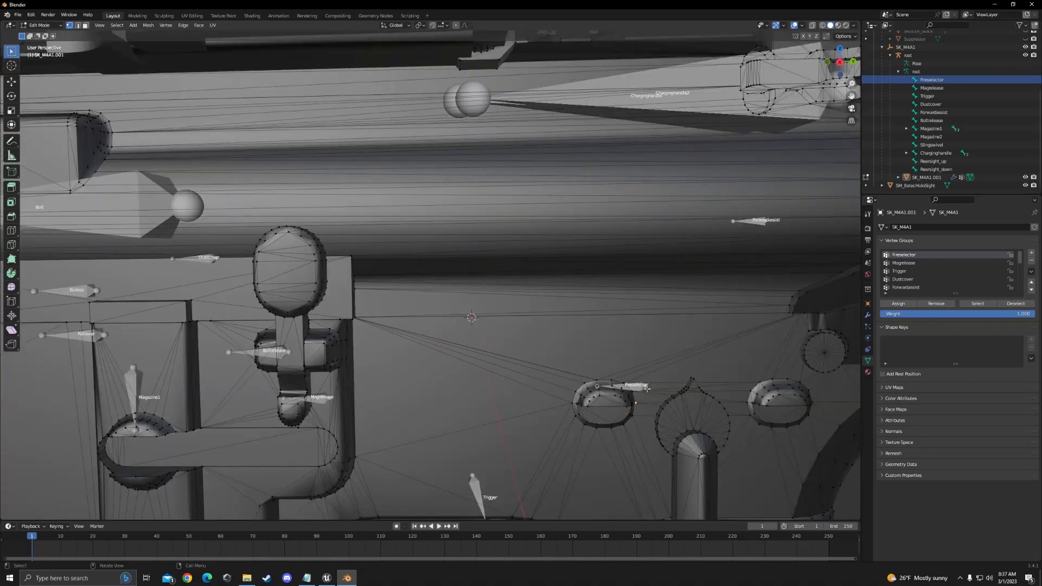
{"action": "scroll", "coordinate": [628, 383], "scroll_direction": "down", "scroll_amount": 8}
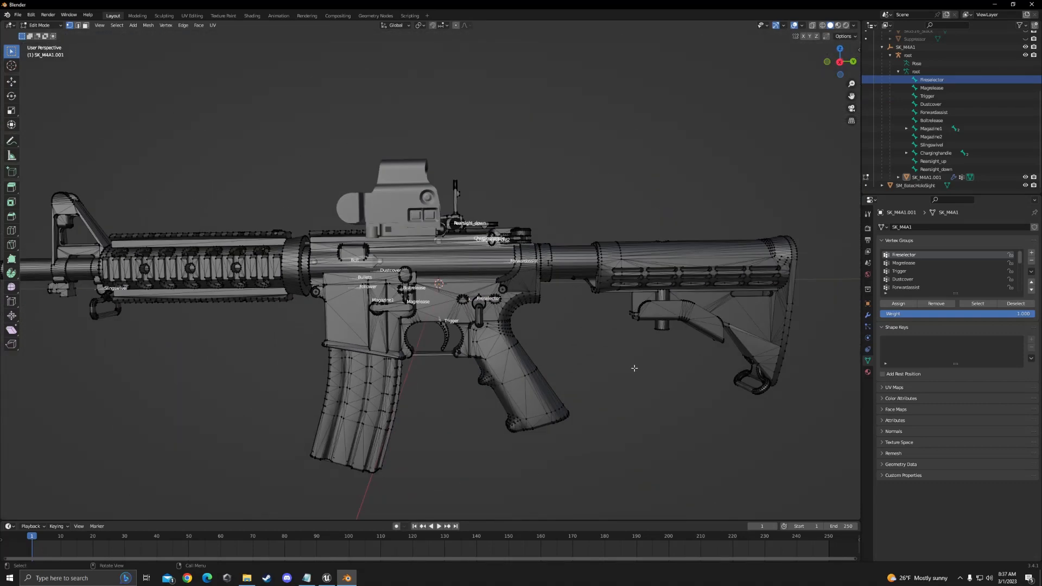
{"action": "middle_click_drag", "start_coordinate": [617, 340], "coordinate": [562, 205]}
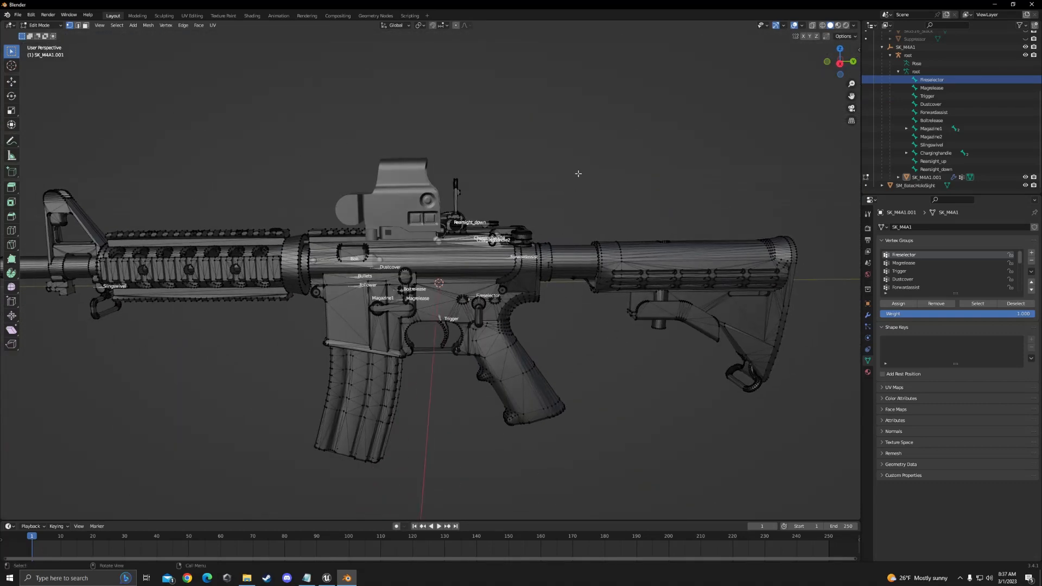
Hide the SK_M4A1.001 mesh and unhide the SIG516 with all its attachment parts.
{"action": "left_click", "coordinate": [1025, 178]}
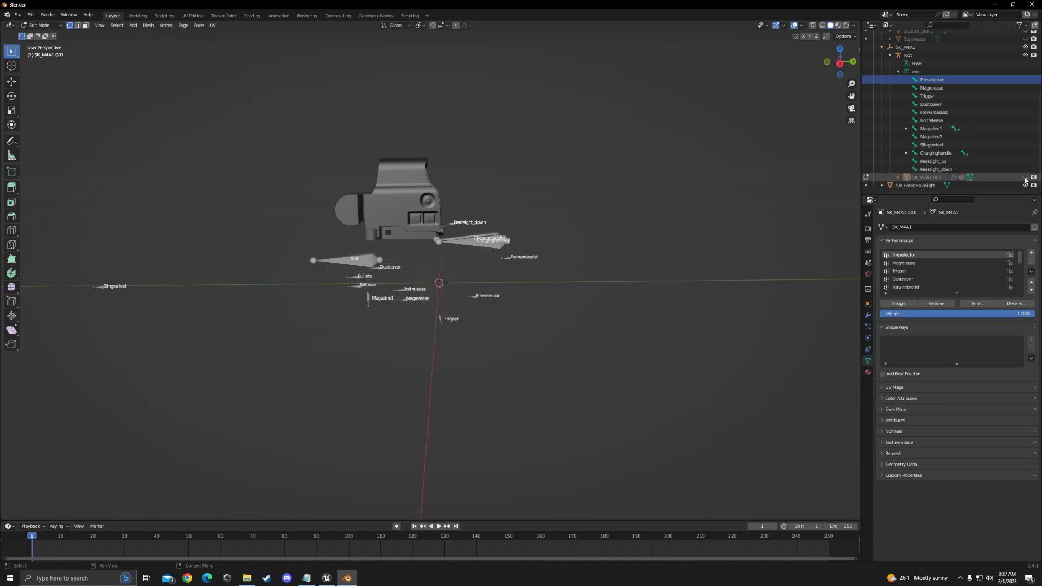
{"action": "scroll", "coordinate": [1025, 135], "scroll_direction": "up", "scroll_amount": 6}
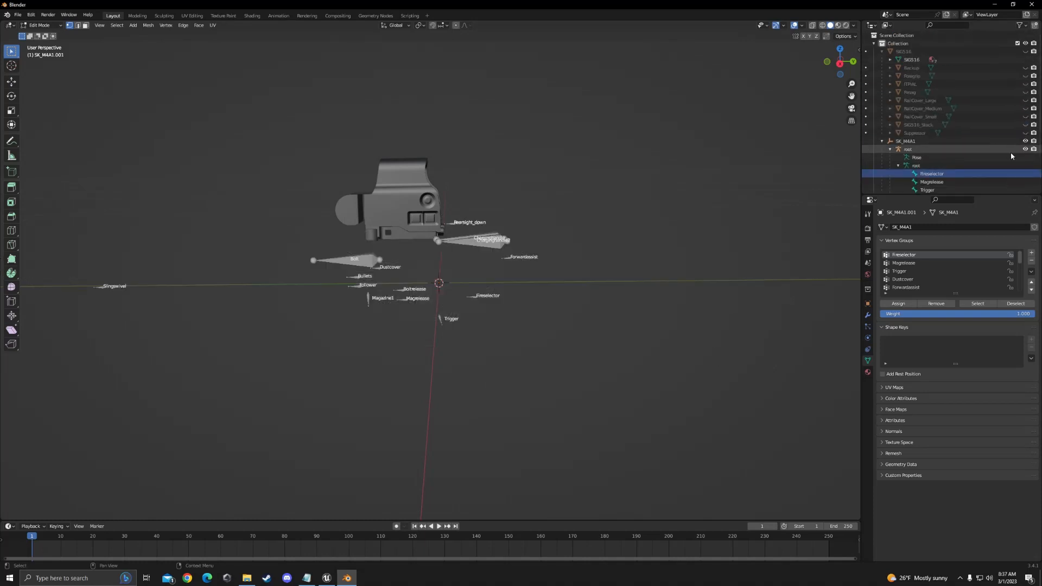
{"action": "left_click", "coordinate": [1024, 60]}
{"action": "left_click_drag", "start_coordinate": [1025, 65], "coordinate": [1026, 134]}
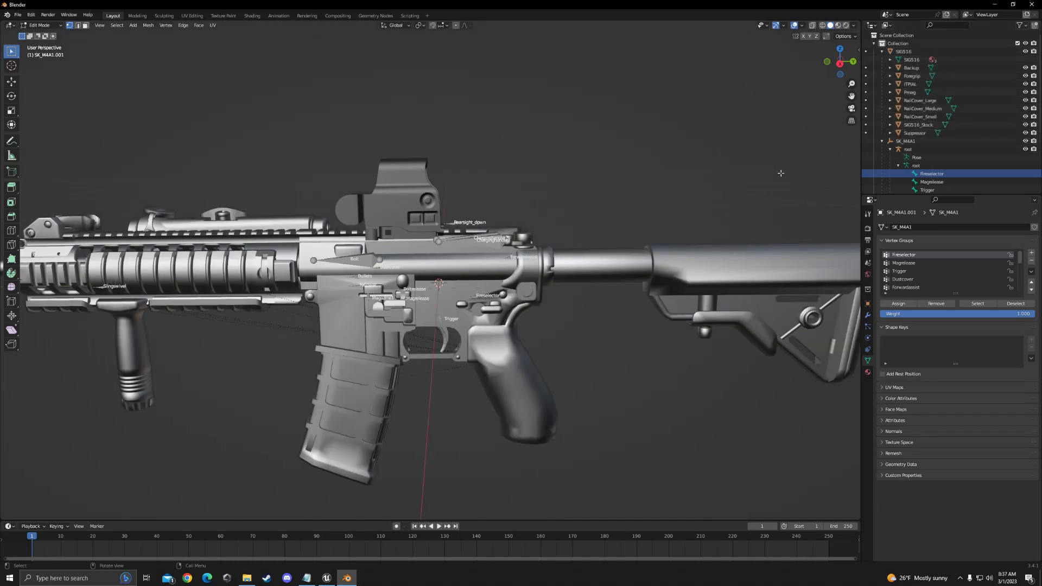
{"action": "scroll", "coordinate": [581, 209], "scroll_direction": "down", "scroll_amount": 3}
{"action": "mouse_move", "coordinate": [580, 208]}
{"action": "middle_mouse_down"}
{"action": "mouse_move", "coordinate": [621, 197]}
{"action": "mouse_move", "coordinate": [583, 190]}
{"action": "middle_mouse_up"}
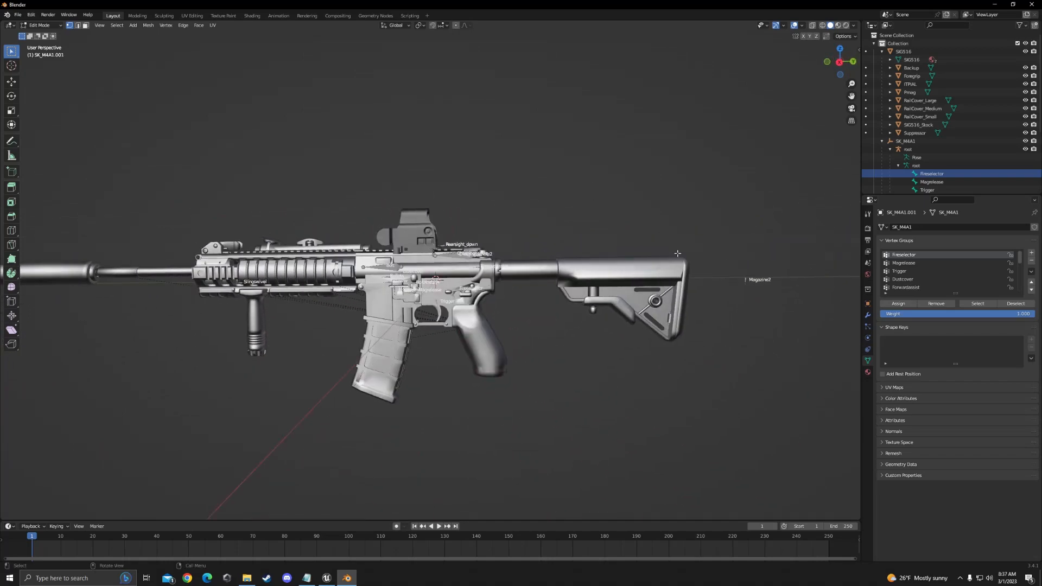
{"action": "scroll", "coordinate": [573, 259], "scroll_direction": "up", "scroll_amount": 4}
{"action": "scroll", "coordinate": [597, 250], "scroll_direction": "down", "scroll_amount": 3}
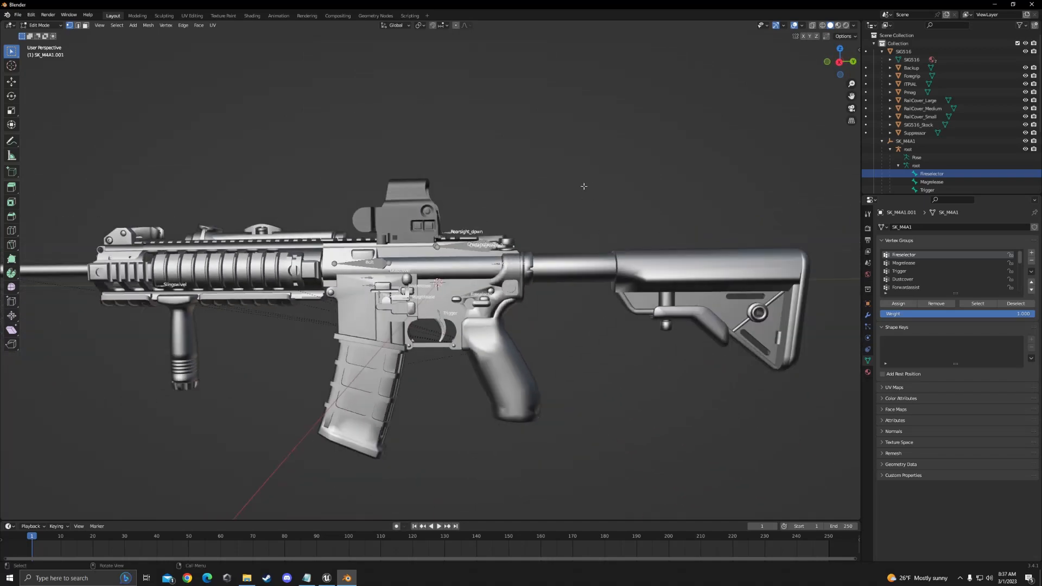
Leave Edit Mode and select all visible SIG516 parts together with the sight and the M4A1 skeleton.
{"action": "key", "text": "Tab"}
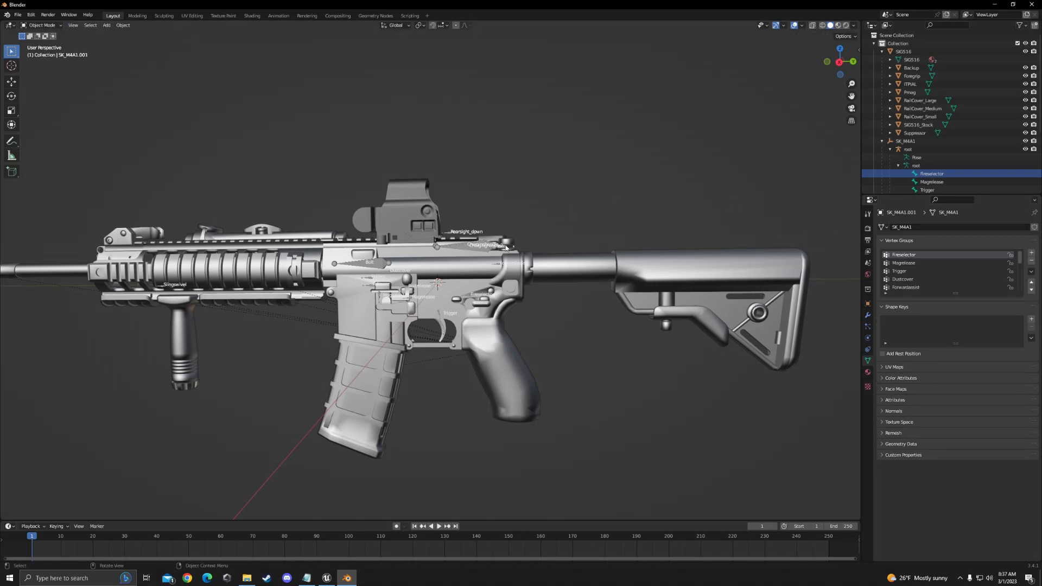
{"action": "left_click", "coordinate": [522, 278]}
{"action": "scroll", "coordinate": [629, 268], "scroll_direction": "down", "scroll_amount": 3}
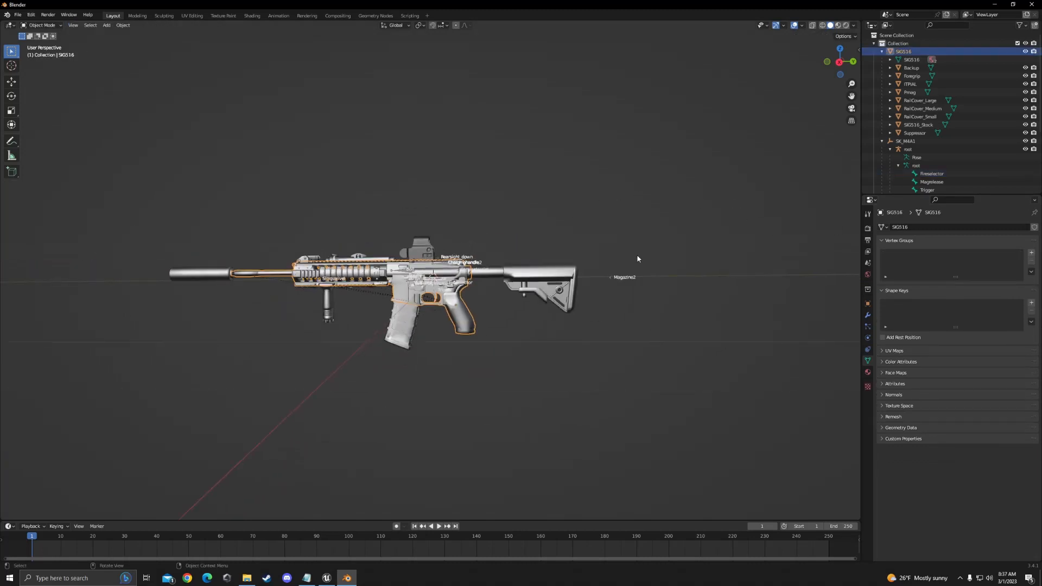
{"action": "left_click", "coordinate": [599, 234]}
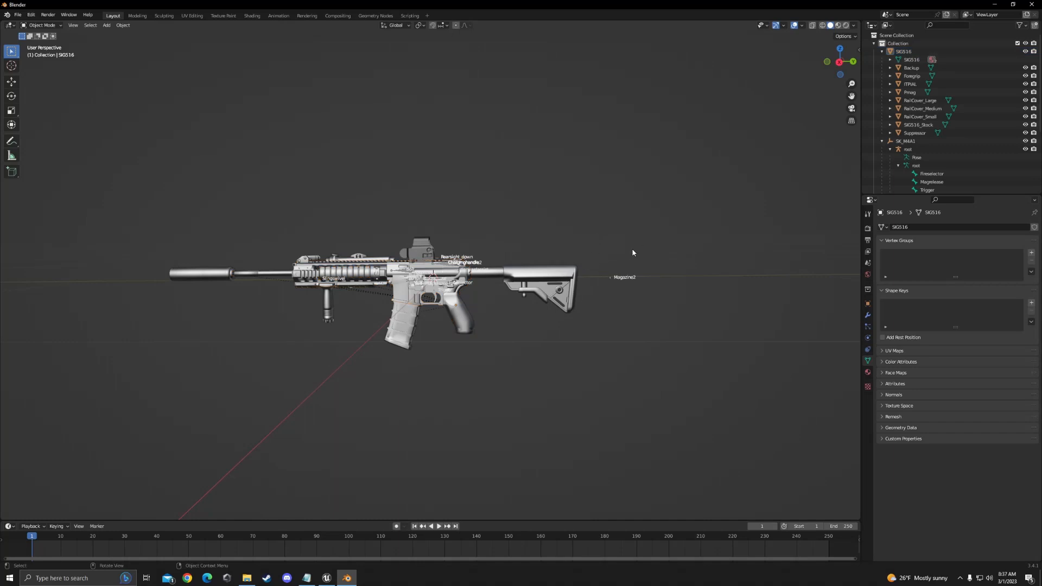
{"action": "left_click_drag", "start_coordinate": [631, 249], "coordinate": [148, 346]}
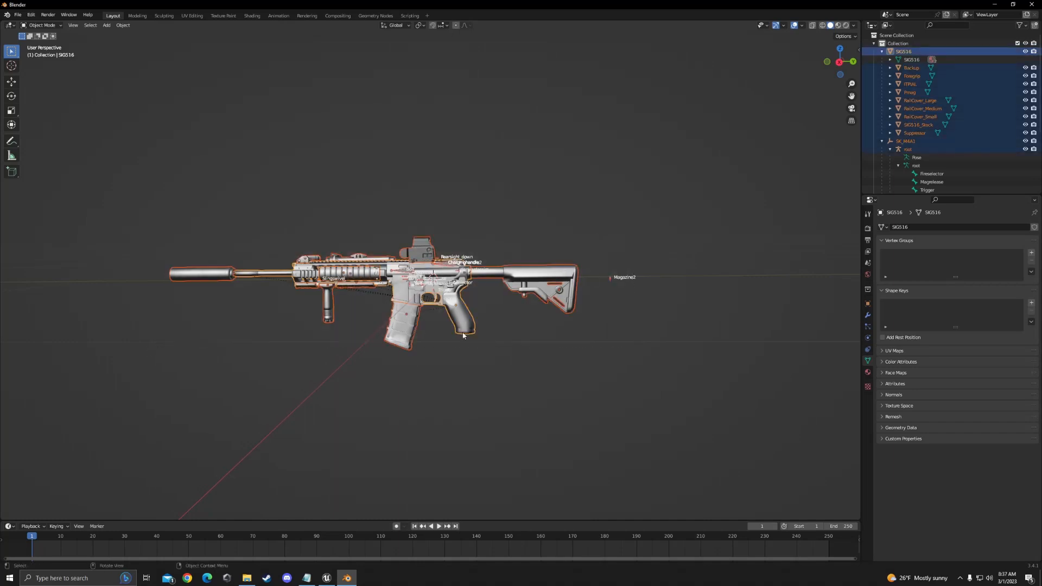
{"action": "scroll", "coordinate": [652, 299], "scroll_direction": "up", "scroll_amount": 2}
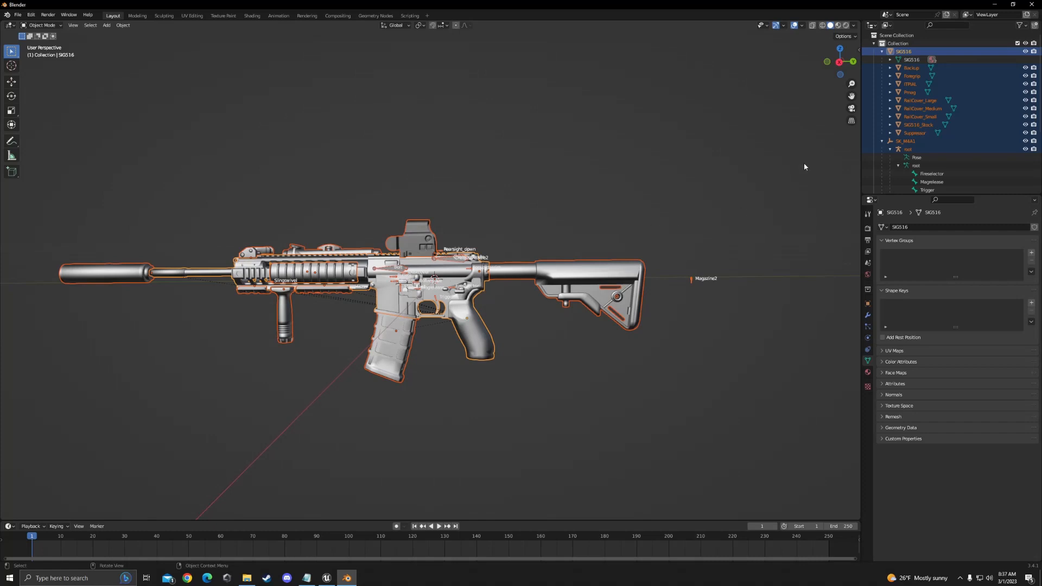
{"action": "scroll", "coordinate": [970, 148], "scroll_direction": "down", "scroll_amount": 1}
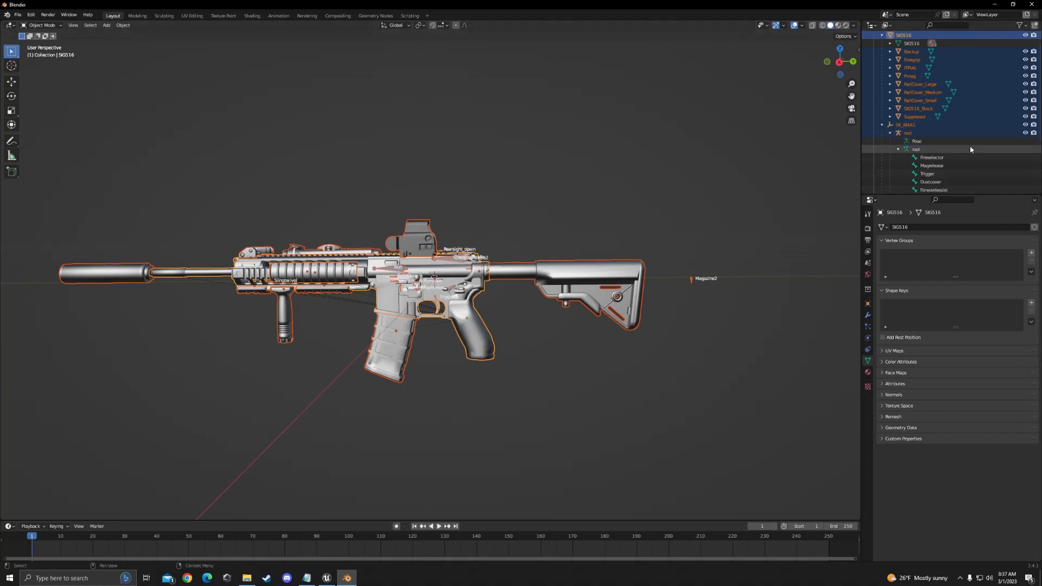
Hide the M4A1's root armature, reselect all the rifle parts and narrow the selection to the SIG516 body.
{"action": "left_click", "coordinate": [1025, 133]}
{"action": "left_click", "coordinate": [570, 219]}
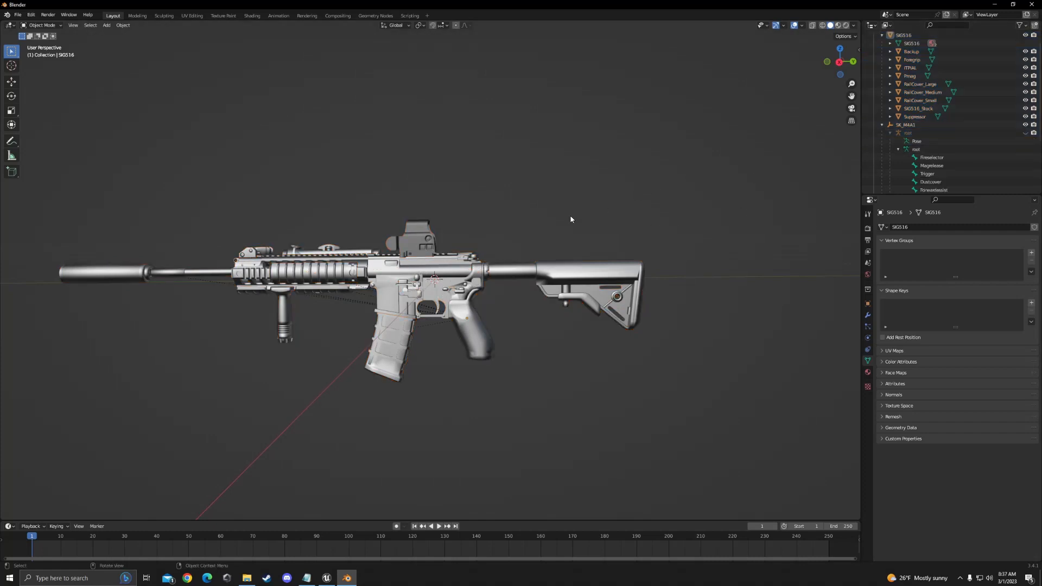
{"action": "left_click_drag", "start_coordinate": [711, 205], "coordinate": [146, 384]}
{"action": "scroll", "coordinate": [506, 301], "scroll_direction": "up", "scroll_amount": 3}
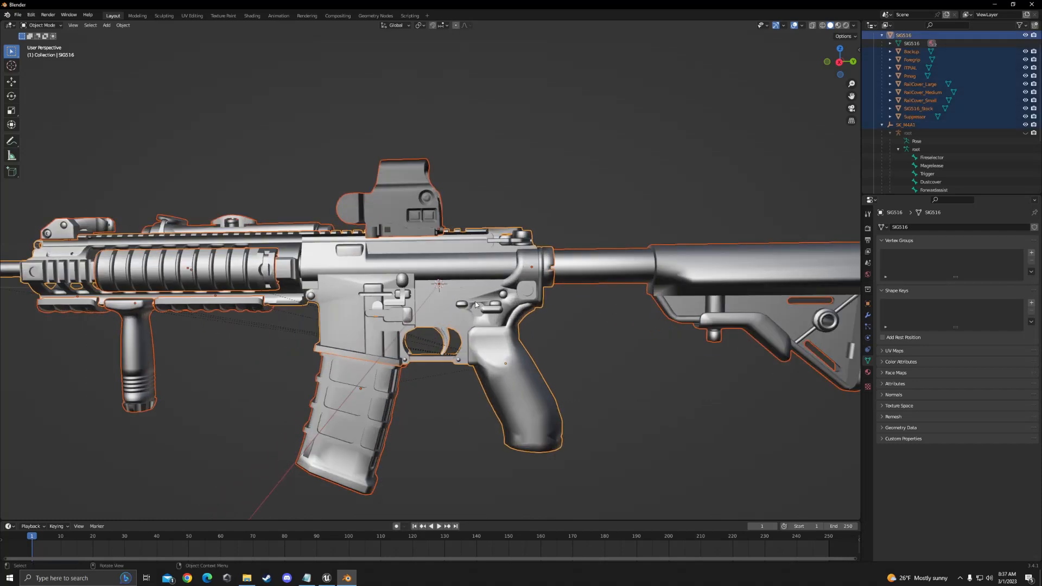
{"action": "left_click", "coordinate": [505, 273]}
Examine the SIG516's receiver and trigger area up close, clear the selection and look over the M4A1's bone list.
{"action": "scroll", "coordinate": [624, 250], "scroll_direction": "up", "scroll_amount": 2}
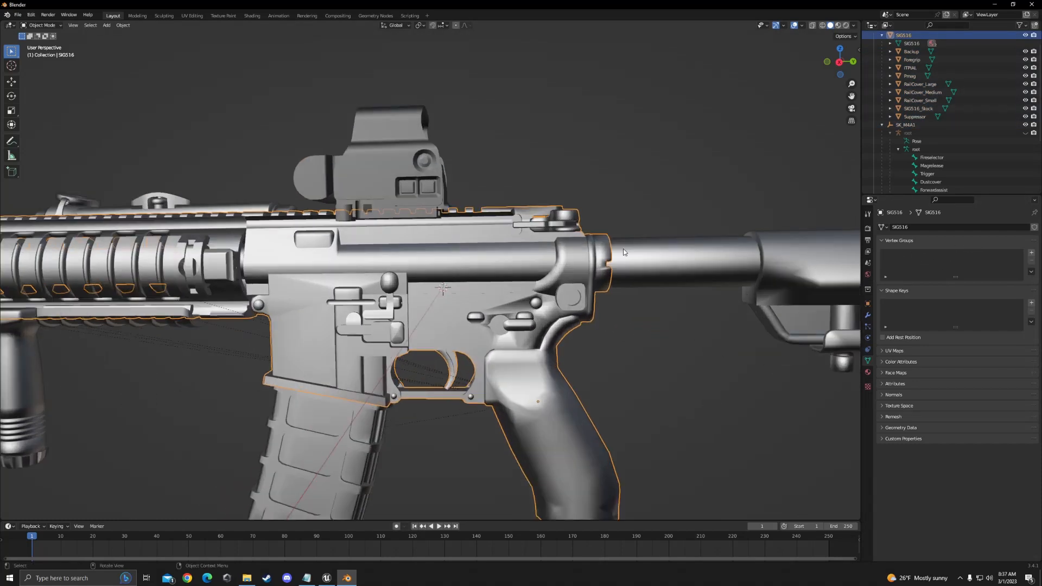
{"action": "mouse_move", "coordinate": [634, 214]}
{"action": "middle_mouse_down"}
{"action": "mouse_move", "coordinate": [650, 177]}
{"action": "mouse_move", "coordinate": [663, 199]}
{"action": "middle_mouse_up"}
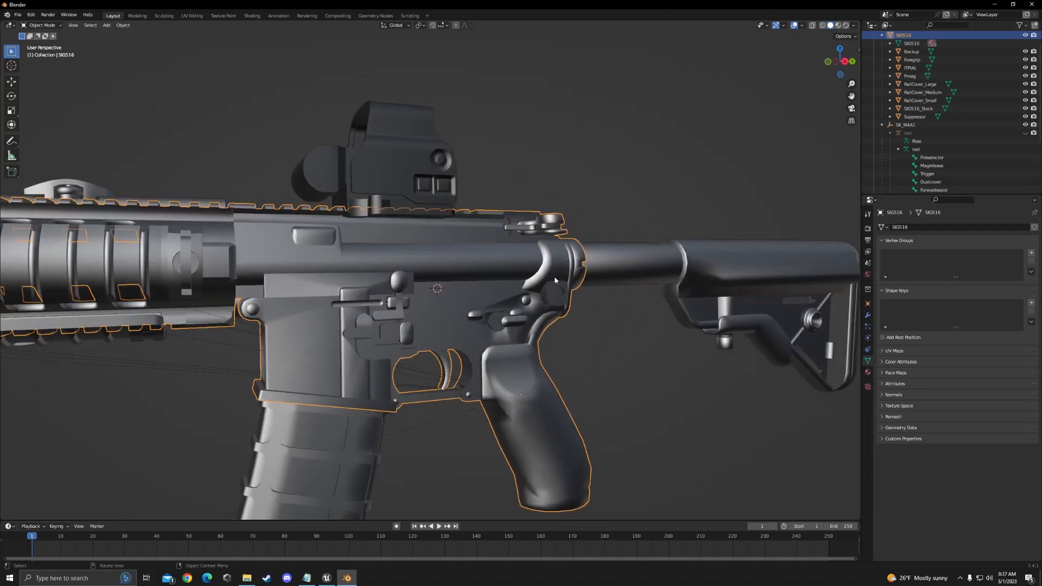
{"action": "middle_click_drag", "start_coordinate": [554, 276], "coordinate": [528, 263]}
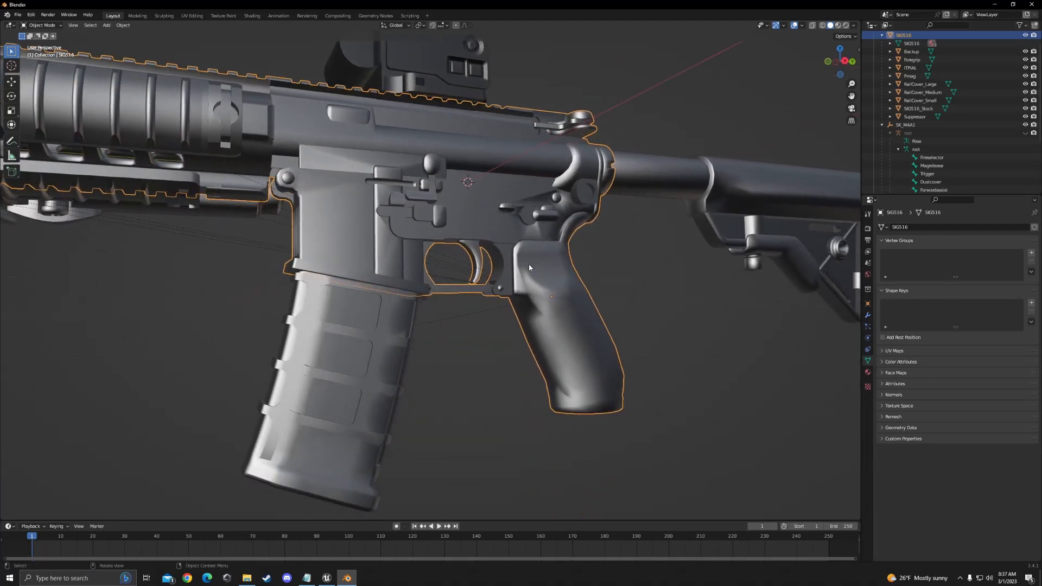
{"action": "scroll", "coordinate": [529, 266], "scroll_direction": "up", "scroll_amount": 5}
{"action": "middle_click_drag", "start_coordinate": [591, 245], "coordinate": [537, 277]}
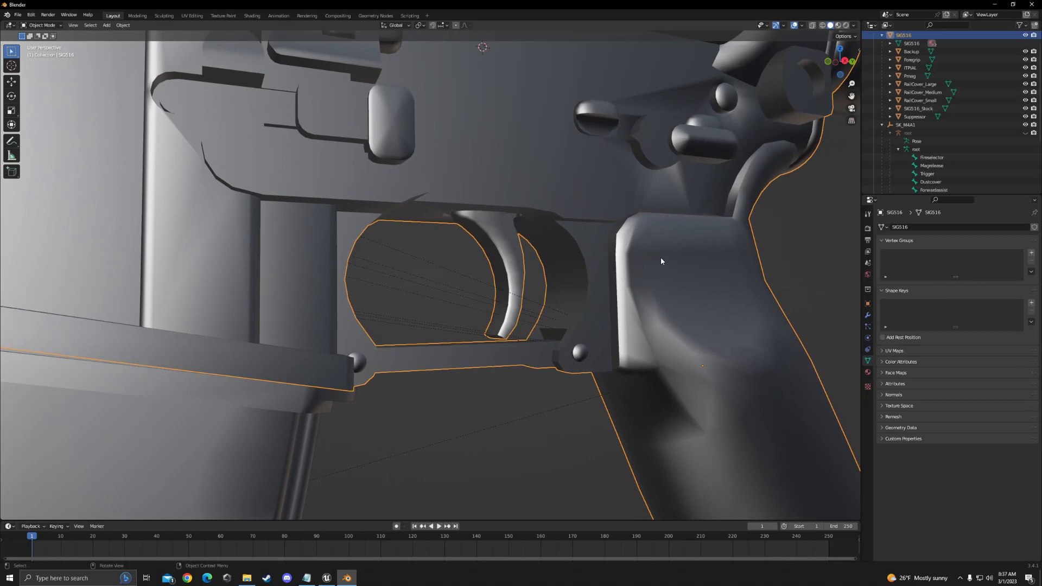
{"action": "scroll", "coordinate": [659, 257], "scroll_direction": "down", "scroll_amount": 8}
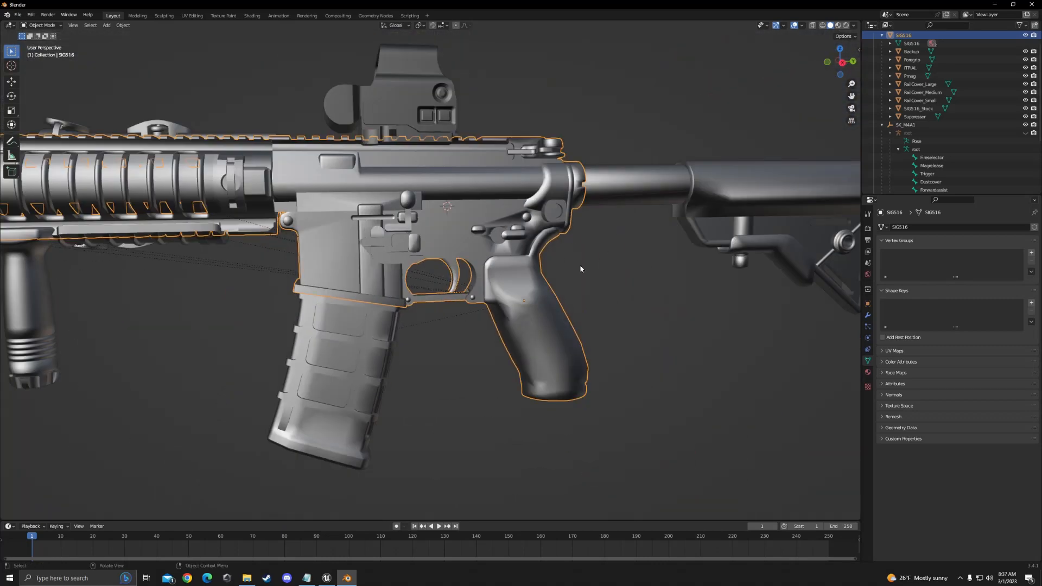
{"action": "left_click", "coordinate": [580, 268]}
{"action": "scroll", "coordinate": [953, 131], "scroll_direction": "down", "scroll_amount": 4}
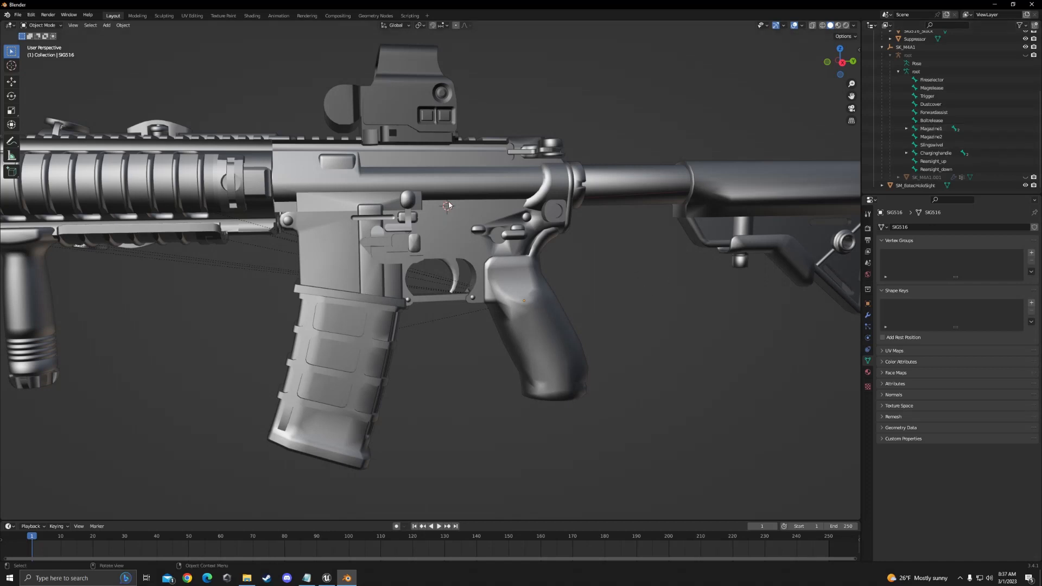
Enter Edit Mode on the SIG516 body, clear the selection and select the trigger's linked geometry.
{"action": "left_click", "coordinate": [462, 226]}
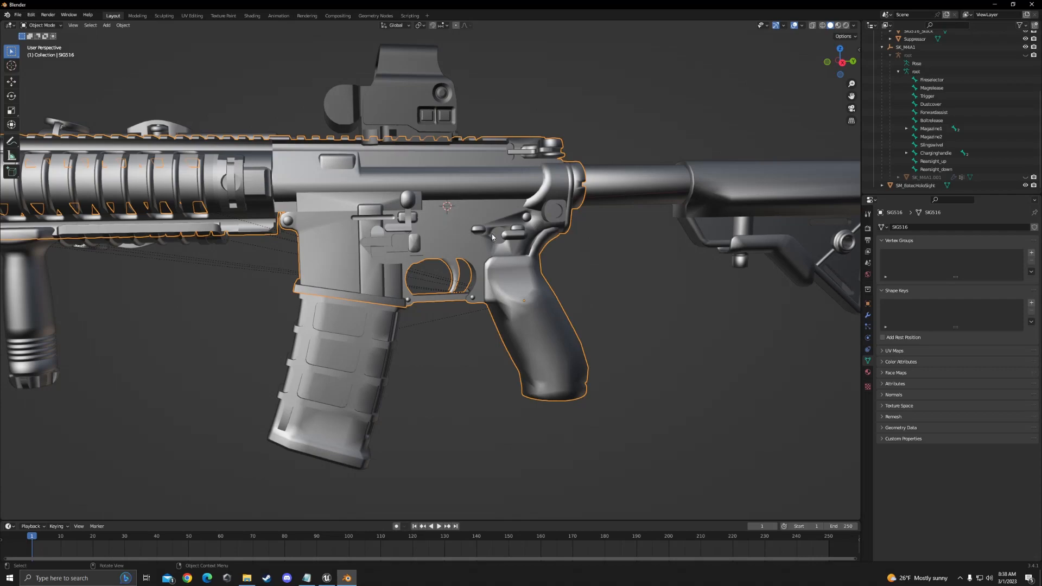
{"action": "key", "text": "Tab"}
{"action": "key", "text": "alt+a"}
{"action": "scroll", "coordinate": [504, 272], "scroll_direction": "up", "scroll_amount": 7}
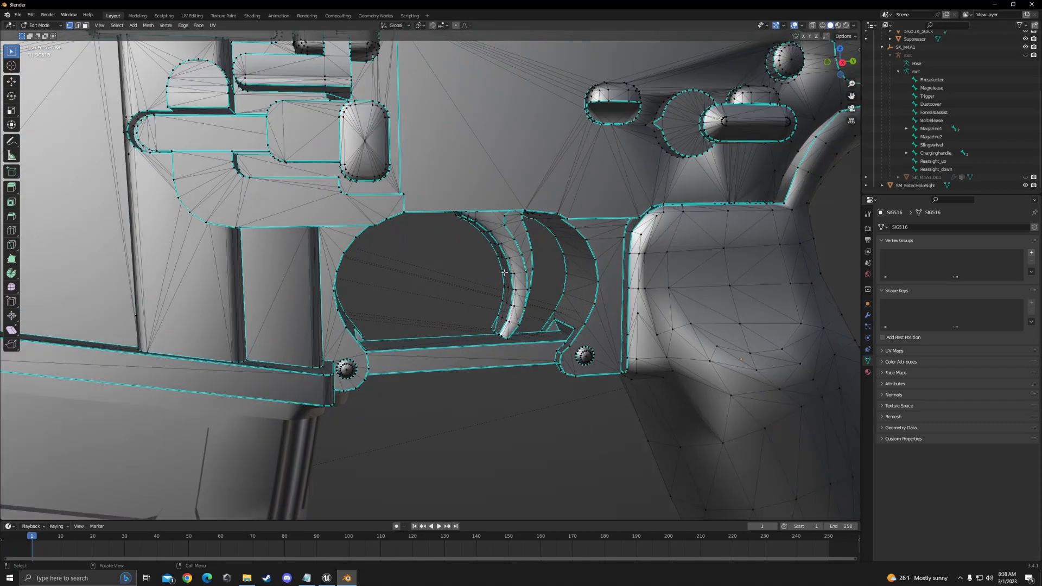
{"action": "mouse_move", "coordinate": [513, 248]}
{"action": "middle_mouse_down"}
{"action": "mouse_move", "coordinate": [562, 217]}
{"action": "mouse_move", "coordinate": [523, 236]}
{"action": "mouse_move", "coordinate": [507, 264]}
{"action": "middle_mouse_up"}
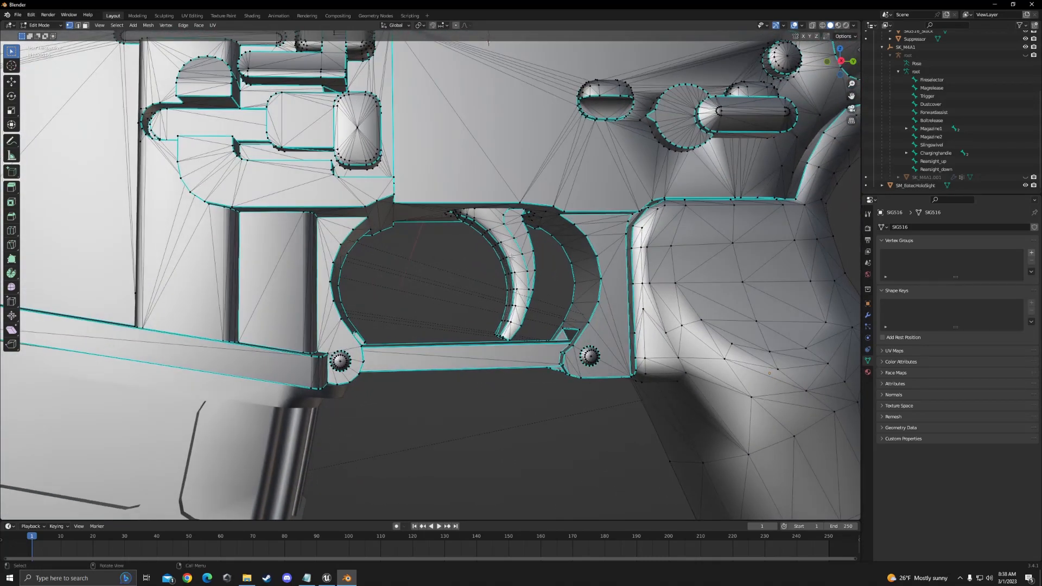
{"action": "middle_click_drag", "start_coordinate": [508, 256], "coordinate": [541, 289]}
{"action": "key", "text": "l"}
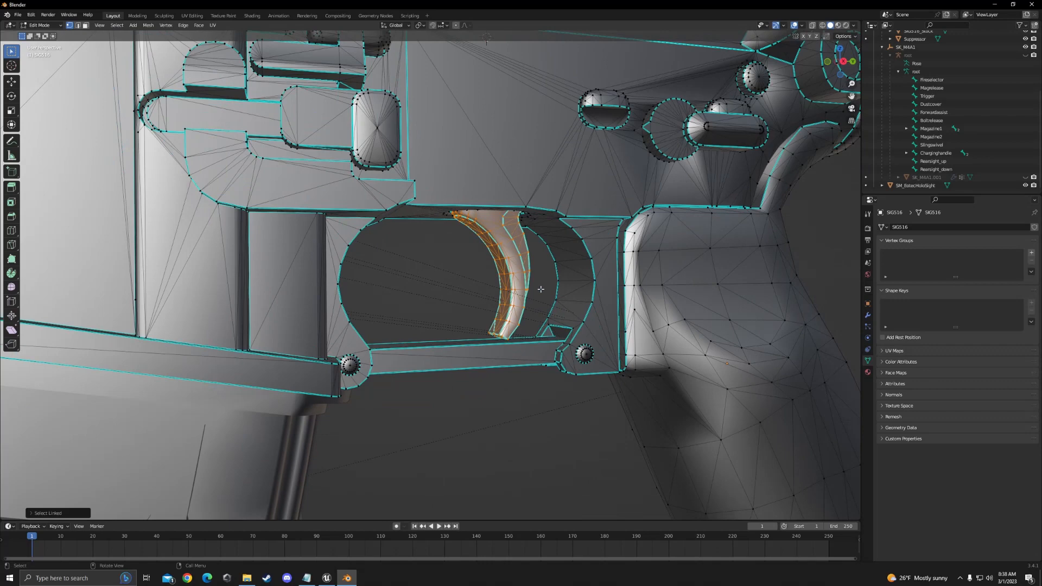
Clear the trigger selection and add a new vertex group to the SIG516 mesh.
{"action": "left_click", "coordinate": [509, 380]}
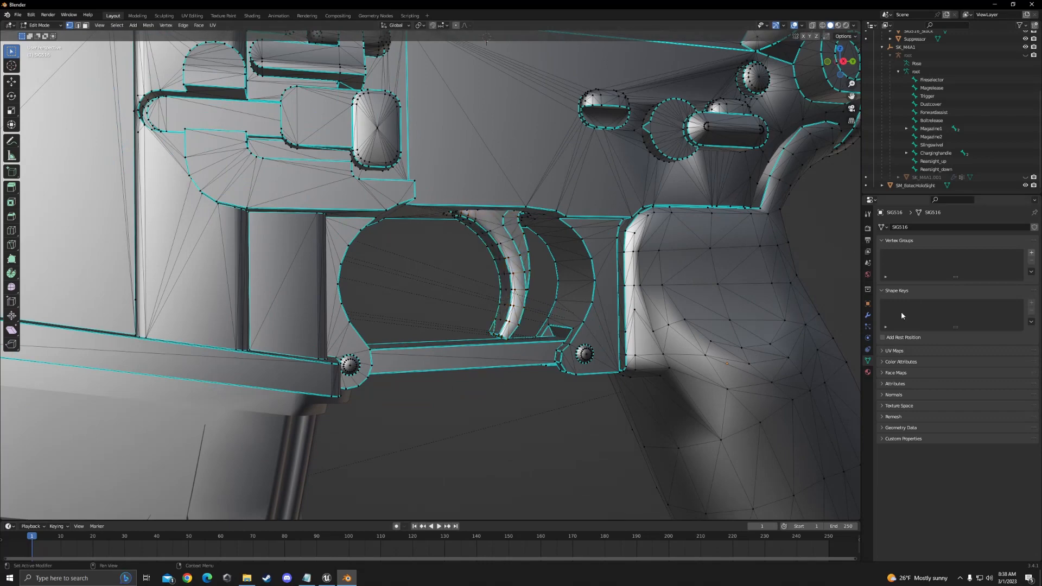
{"action": "key", "text": "Tab"}
{"action": "key", "text": "Tab"}
{"action": "left_click", "coordinate": [1030, 254]}
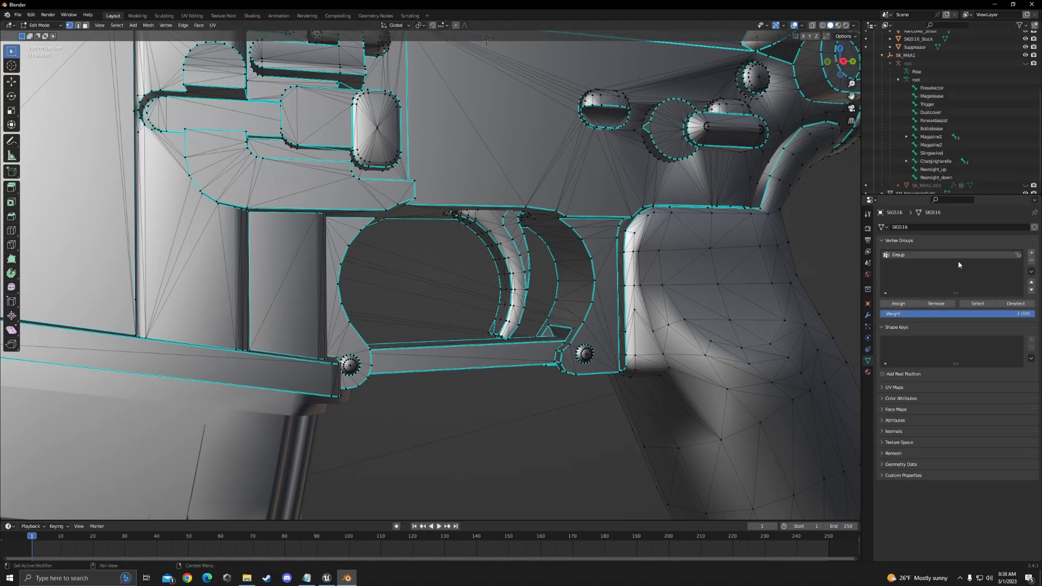
Rename the new vertex group on the SIG516 mesh as Trigger.
{"action": "double_click", "coordinate": [903, 255]}
{"action": "type", "text": "tr"}
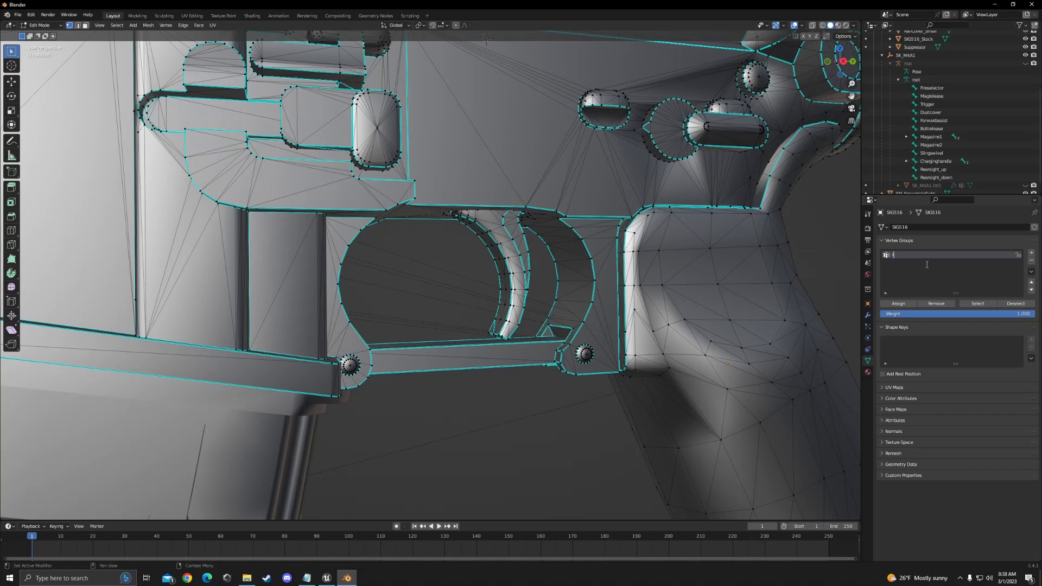
{"action": "type", "text": "Trigger"}
{"action": "key", "text": "Return"}
Assign the trigger's linked geometry to the Trigger vertex group and check it by selecting and deselecting the group's vertices.
{"action": "scroll", "coordinate": [529, 448], "scroll_direction": "down", "scroll_amount": 1}
{"action": "scroll", "coordinate": [526, 425], "scroll_direction": "up", "scroll_amount": 1}
{"action": "key", "text": "l"}
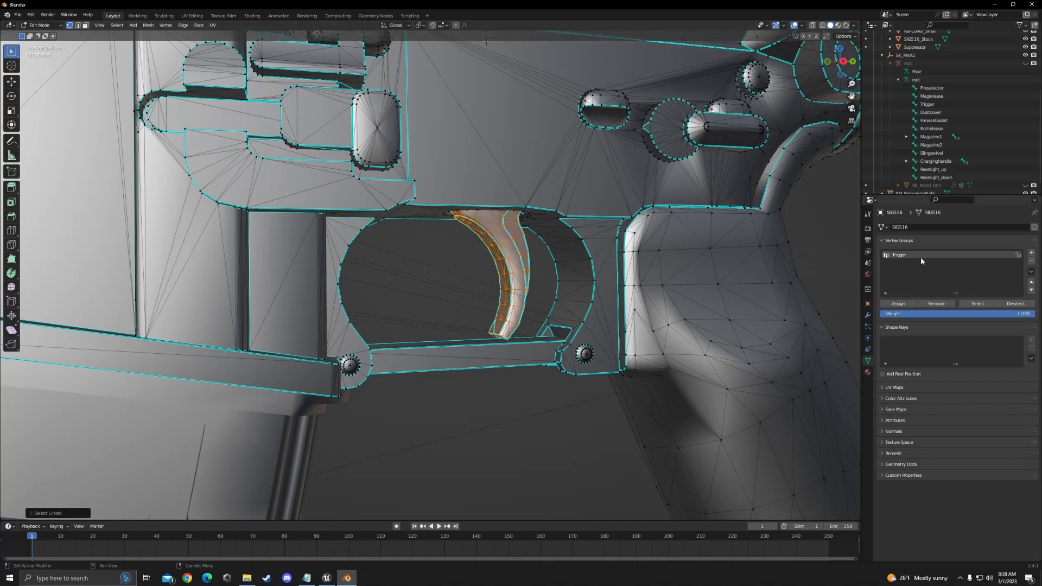
{"action": "left_click", "coordinate": [981, 306]}
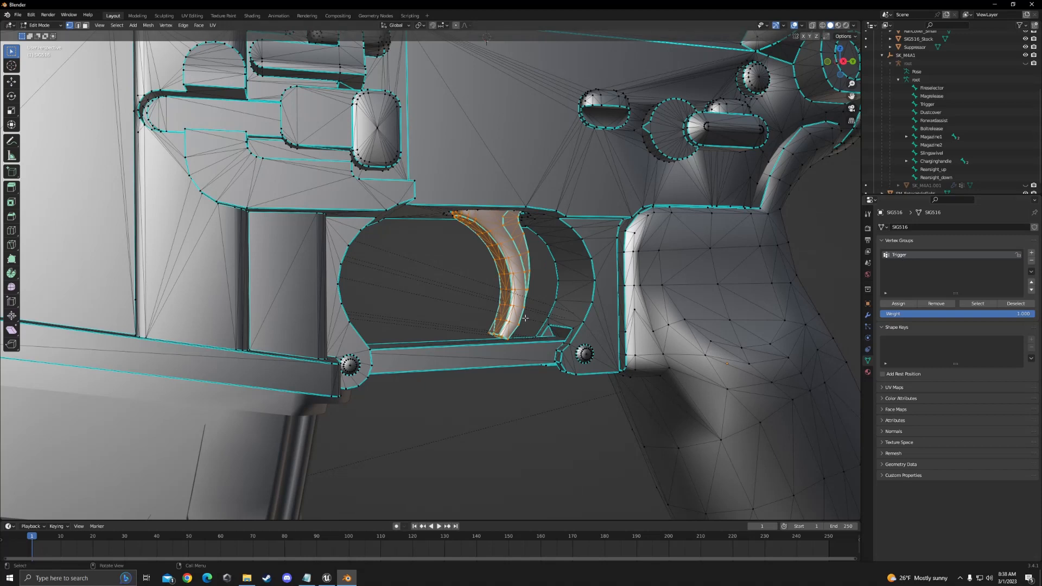
{"action": "left_click", "coordinate": [1015, 303]}
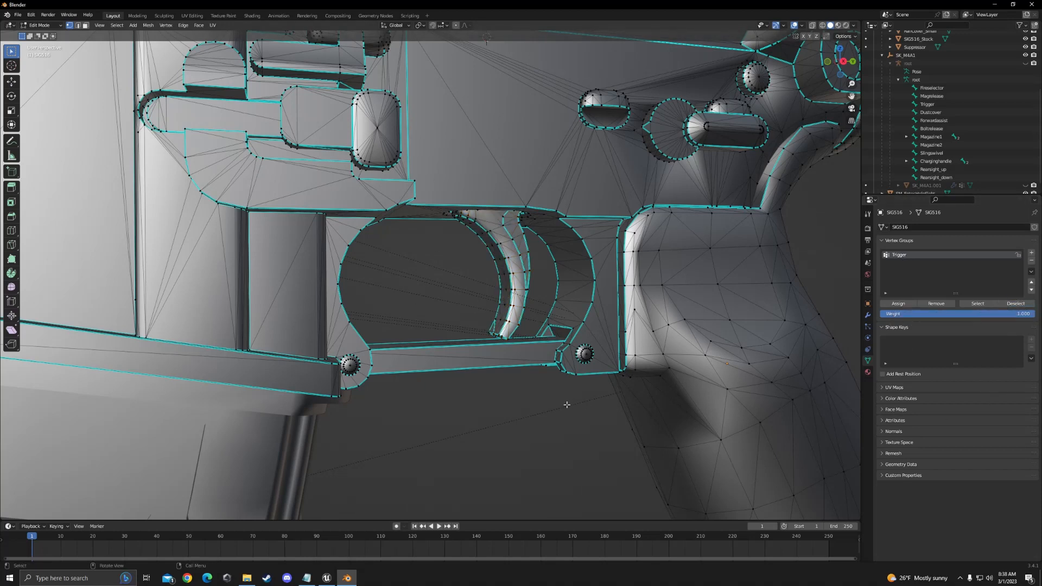
{"action": "left_click", "coordinate": [987, 304]}
{"action": "left_click", "coordinate": [1002, 304]}
{"action": "left_click", "coordinate": [992, 305]}
{"action": "left_click", "coordinate": [1012, 304]}
Leave Edit Mode and examine the fire selector above the SIG516's pistol grip.
{"action": "middle_click_drag", "start_coordinate": [734, 342], "coordinate": [615, 298]}
{"action": "key", "text": "Tab"}
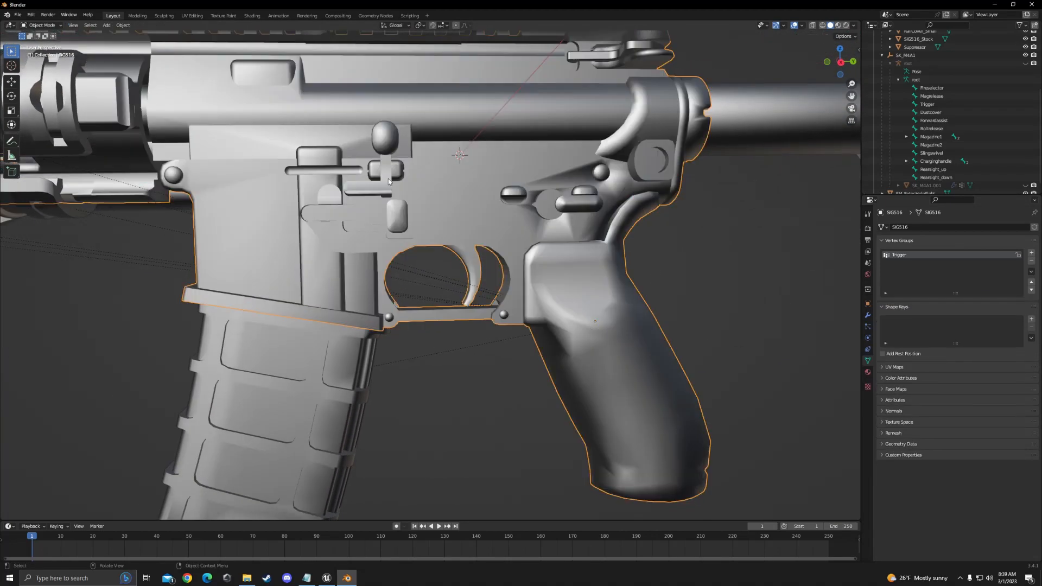
{"action": "scroll", "coordinate": [623, 278], "scroll_direction": "down", "scroll_amount": 3}
{"action": "scroll", "coordinate": [606, 233], "scroll_direction": "up", "scroll_amount": 6}
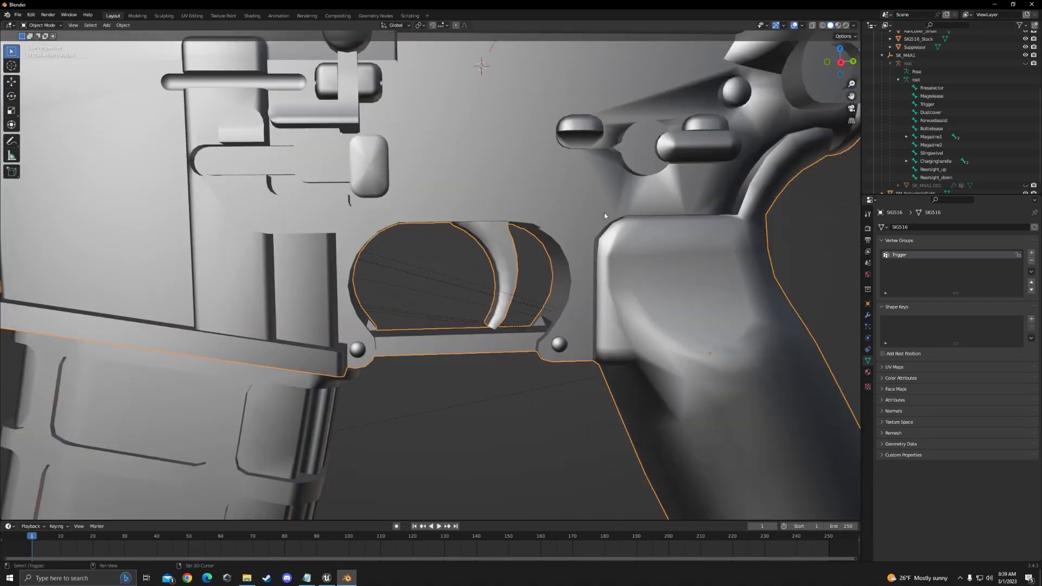
{"action": "middle_click_drag", "start_coordinate": [605, 217], "coordinate": [472, 313], "text": "shift"}
{"action": "middle_click_drag", "start_coordinate": [538, 281], "coordinate": [541, 277]}
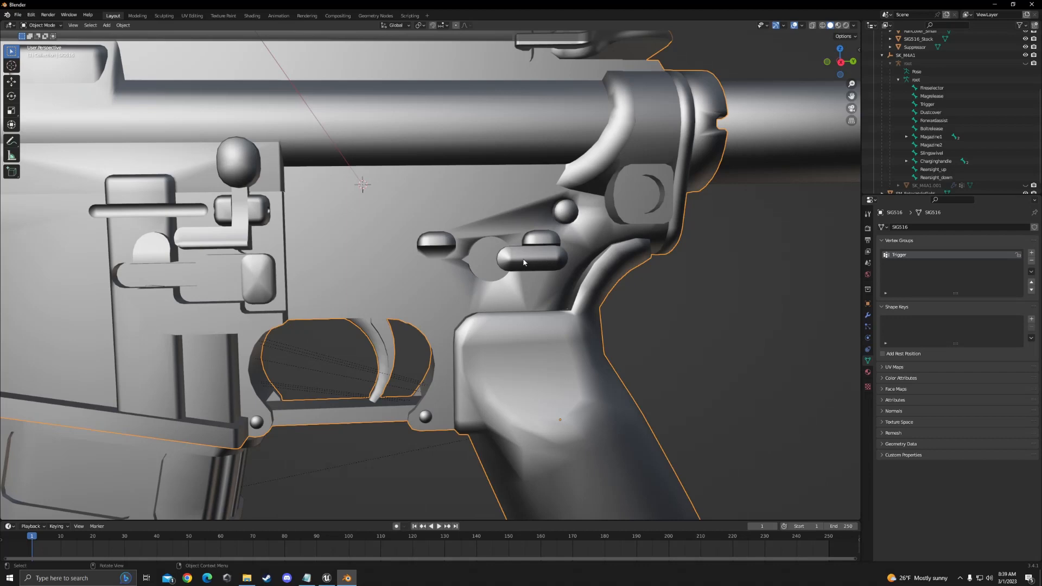
Re-enter Edit Mode on the SIG516 body and add a second vertex group named Fireselector.
{"action": "key", "text": "Tab"}
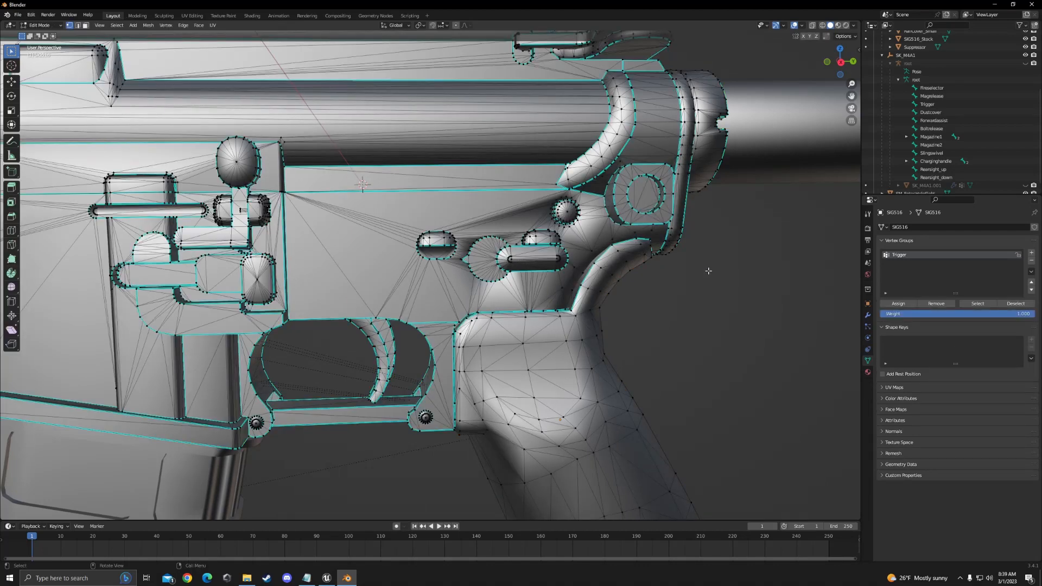
{"action": "left_click", "coordinate": [1032, 253]}
{"action": "double_click", "coordinate": [908, 263]}
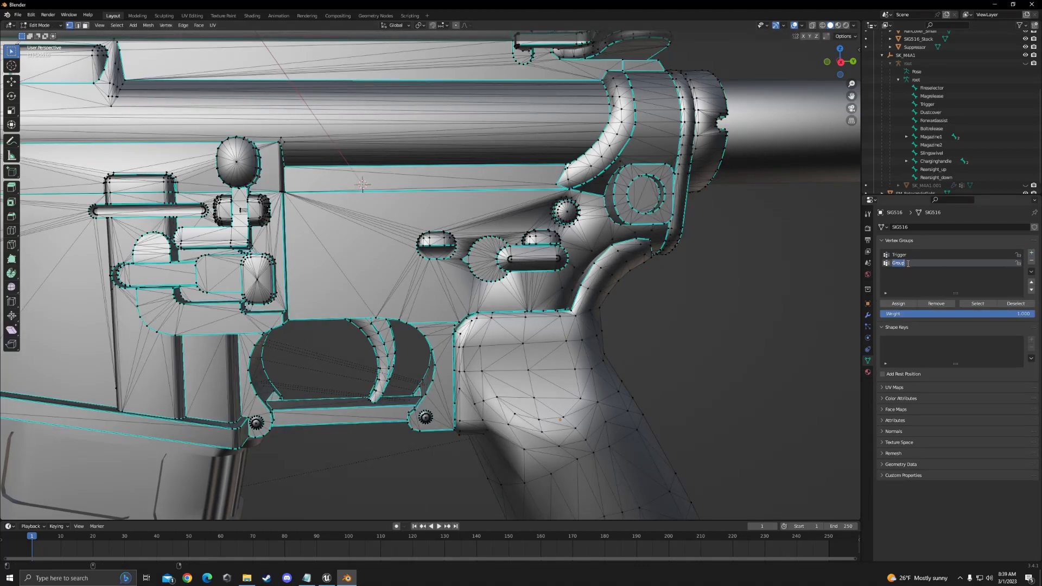
{"action": "type", "text": "Fireselector"}
{"action": "key", "text": "Return"}
Select the linked geometry of the fire selector lever and view it up close.
{"action": "scroll", "coordinate": [490, 255], "scroll_direction": "up", "scroll_amount": 3}
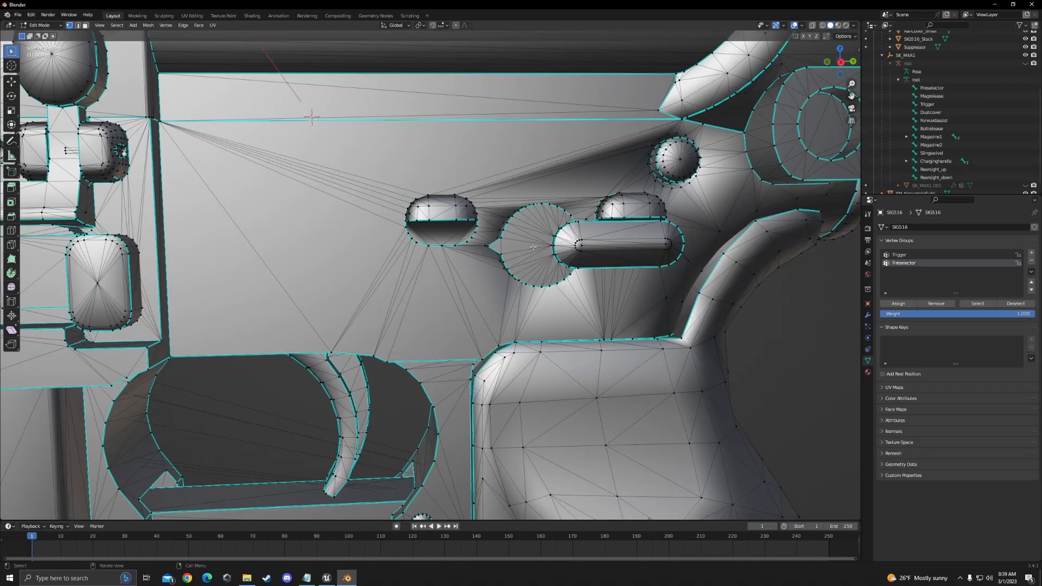
{"action": "key", "text": "l"}
{"action": "mouse_move", "coordinate": [533, 247]}
{"action": "middle_mouse_down"}
{"action": "mouse_move", "coordinate": [491, 257]}
{"action": "mouse_move", "coordinate": [531, 247]}
{"action": "middle_mouse_up"}
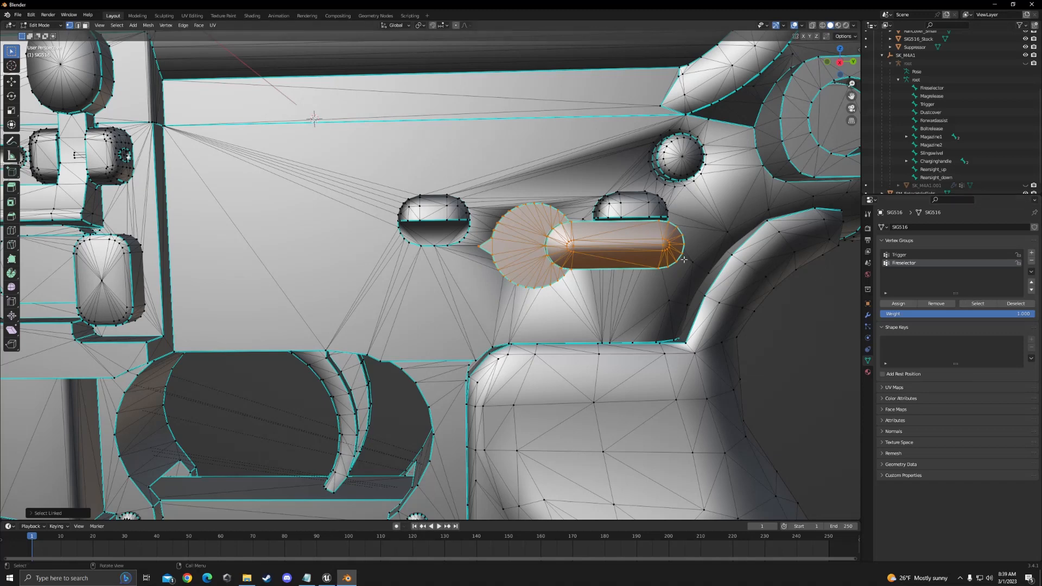
Compare the SIG516's fire selector with the M4A1's by briefly showing the SK_M4A1.001 mesh and hiding it again.
{"action": "scroll", "coordinate": [635, 258], "scroll_direction": "down", "scroll_amount": 10}
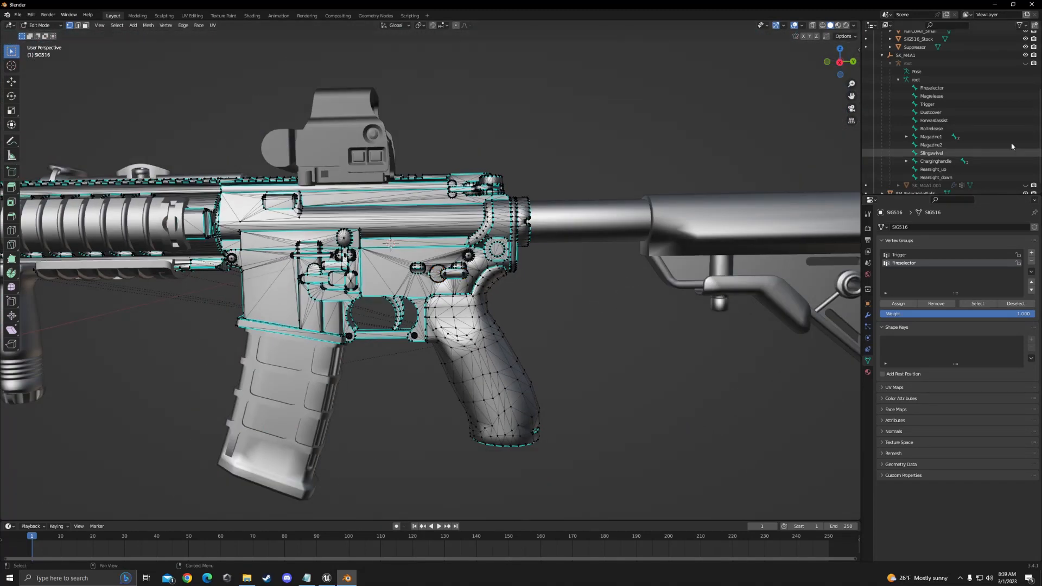
{"action": "scroll", "coordinate": [971, 149], "scroll_direction": "down", "scroll_amount": 1}
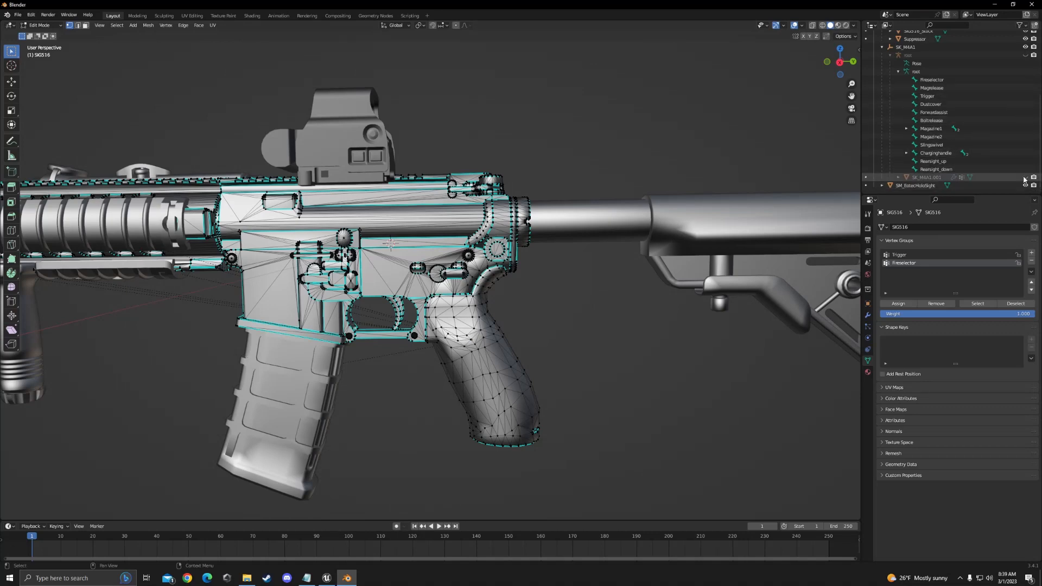
{"action": "scroll", "coordinate": [494, 207], "scroll_direction": "up", "scroll_amount": 10}
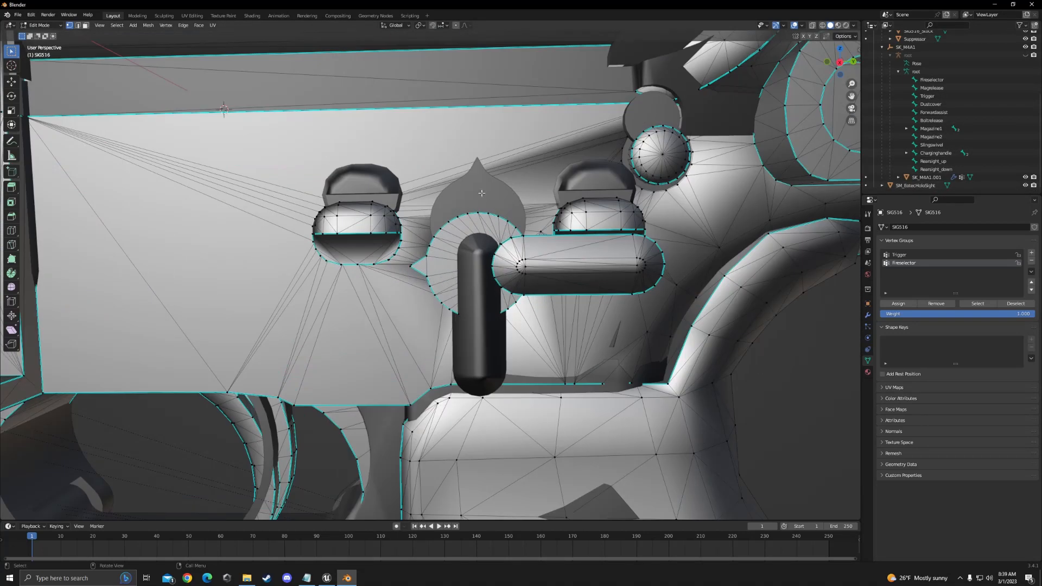
{"action": "left_click", "coordinate": [1025, 177]}
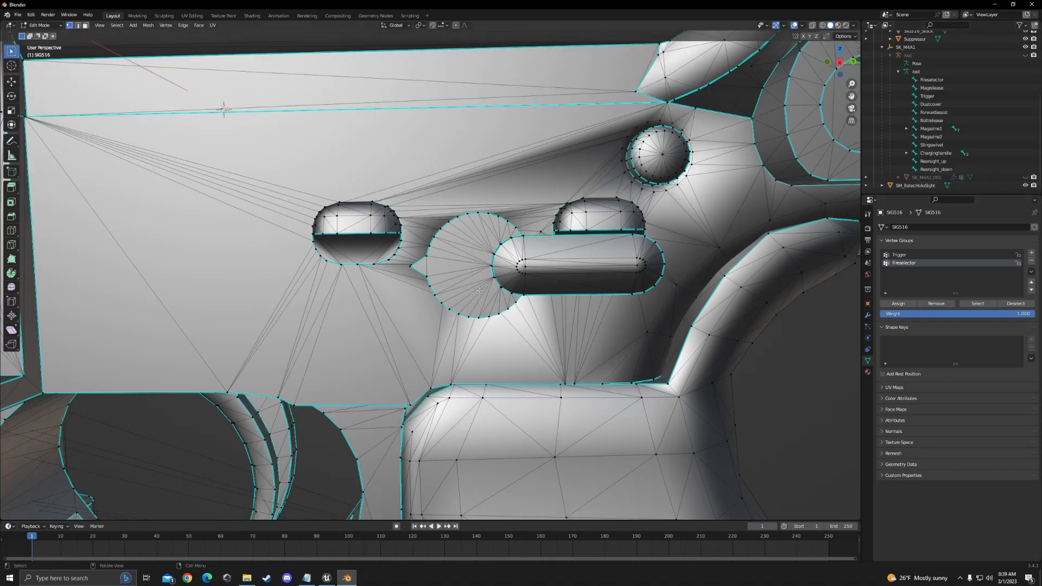
{"action": "scroll", "coordinate": [466, 293], "scroll_direction": "up", "scroll_amount": 1}
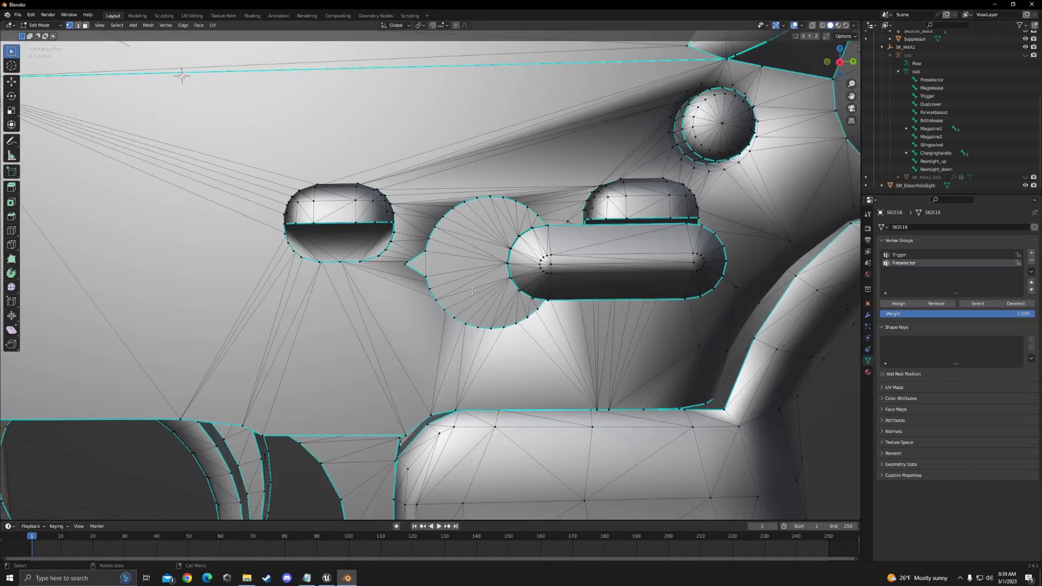
{"action": "scroll", "coordinate": [699, 317], "scroll_direction": "down", "scroll_amount": 1}
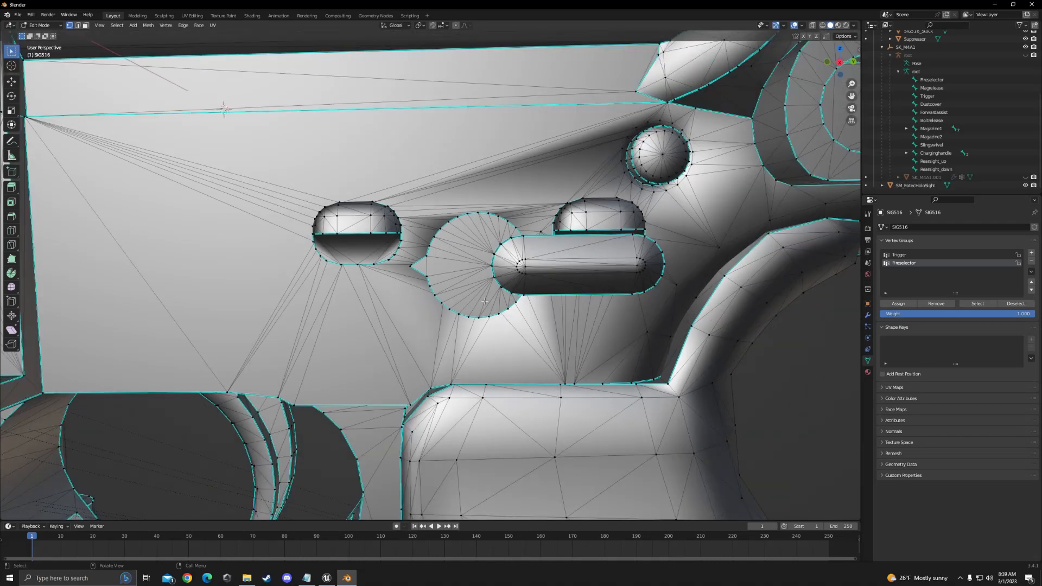
Select the fire selector's linked geometry, including its round base and lever.
{"action": "left_click", "coordinate": [444, 25]}
{"action": "scroll", "coordinate": [698, 256], "scroll_direction": "down", "scroll_amount": 3}
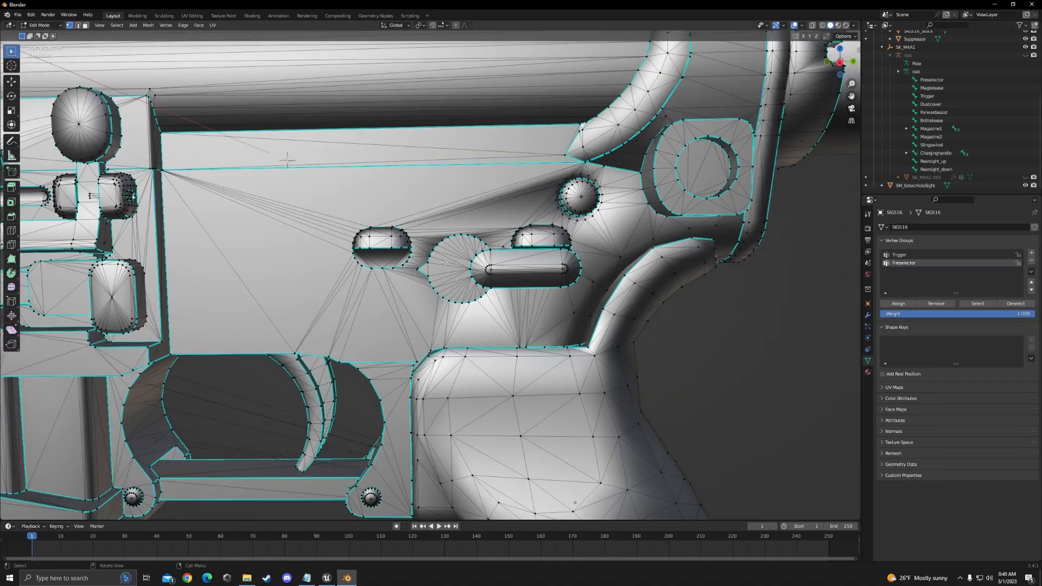
{"action": "key", "text": "l"}
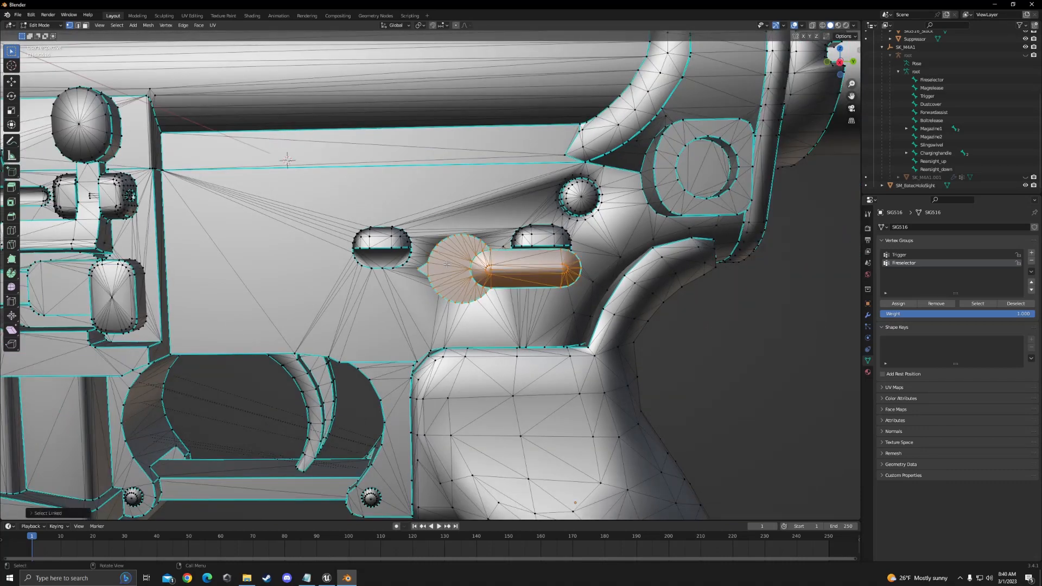
{"action": "scroll", "coordinate": [447, 264], "scroll_direction": "up", "scroll_amount": 2}
{"action": "middle_click_drag", "start_coordinate": [456, 265], "coordinate": [509, 262]}
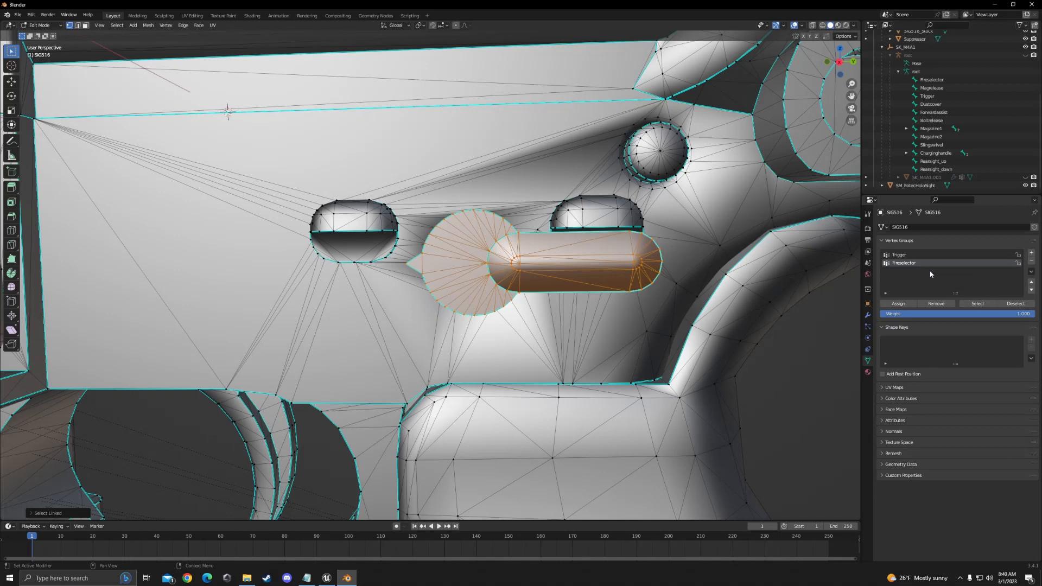
Assign the selected geometry to the Fireselector vertex group and check it by deselecting and reselecting the group's vertices.
{"action": "left_click", "coordinate": [911, 255]}
{"action": "left_click", "coordinate": [1019, 305]}
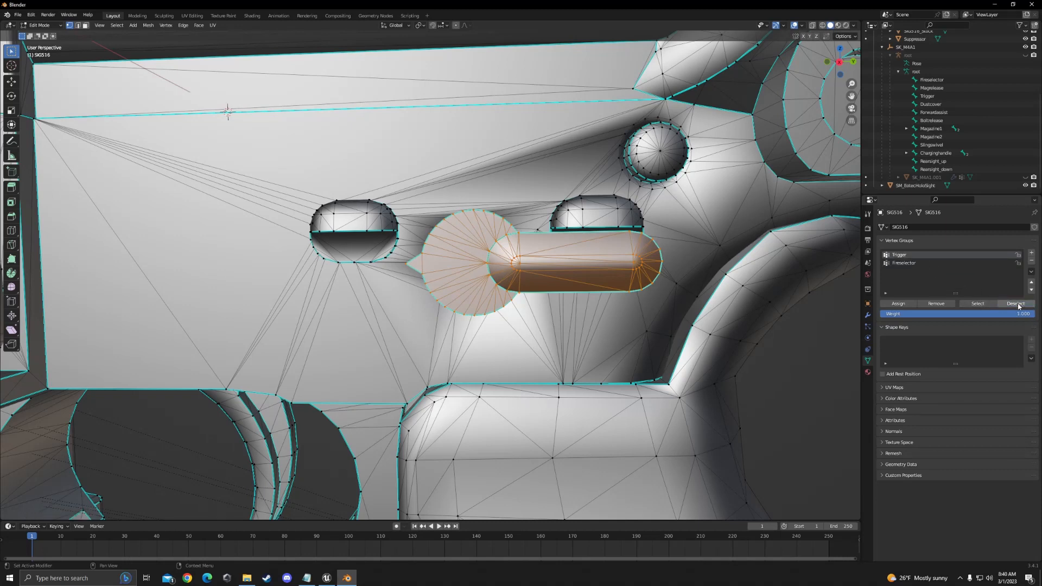
{"action": "left_click", "coordinate": [910, 263]}
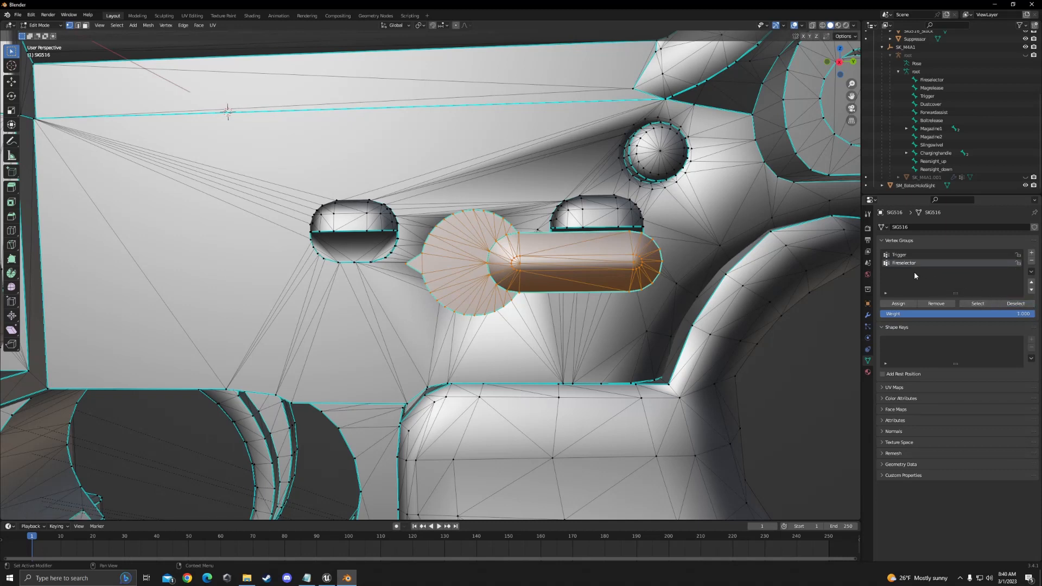
{"action": "left_click", "coordinate": [1026, 304]}
{"action": "left_click", "coordinate": [989, 306]}
{"action": "left_click", "coordinate": [1014, 305]}
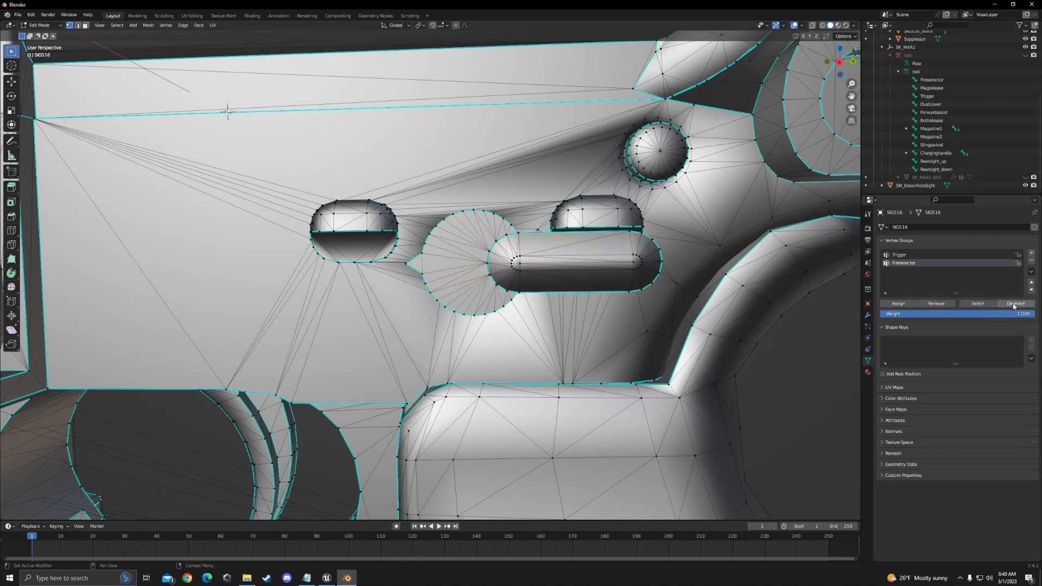
{"action": "left_click", "coordinate": [989, 305]}
{"action": "left_click", "coordinate": [1020, 307]}
Place the 3D cursor at the centre of the fire selector's round base.
{"action": "scroll", "coordinate": [474, 209], "scroll_direction": "up", "scroll_amount": 3}
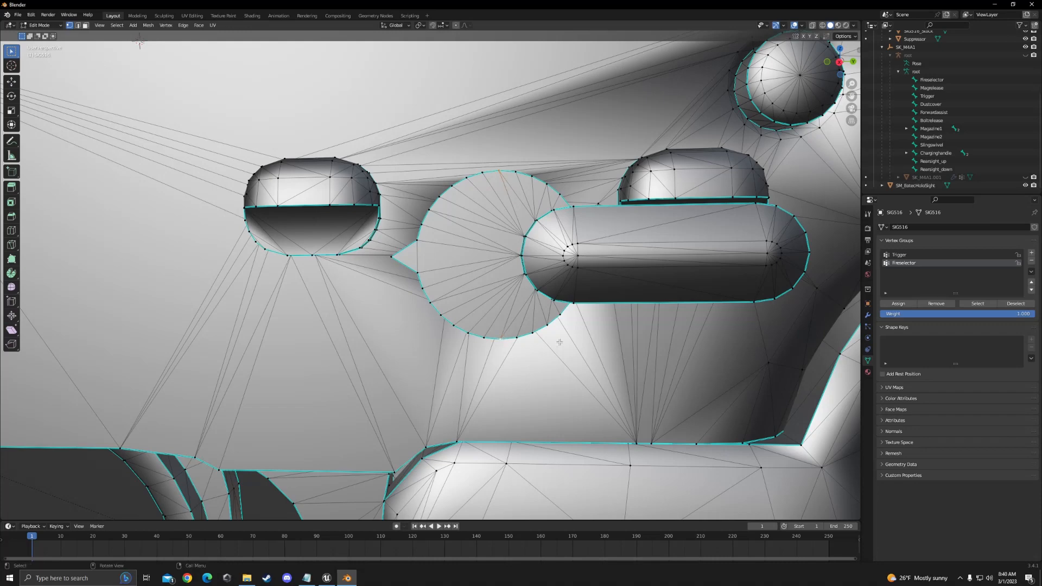
{"action": "scroll", "coordinate": [524, 272], "scroll_direction": "down", "scroll_amount": 1}
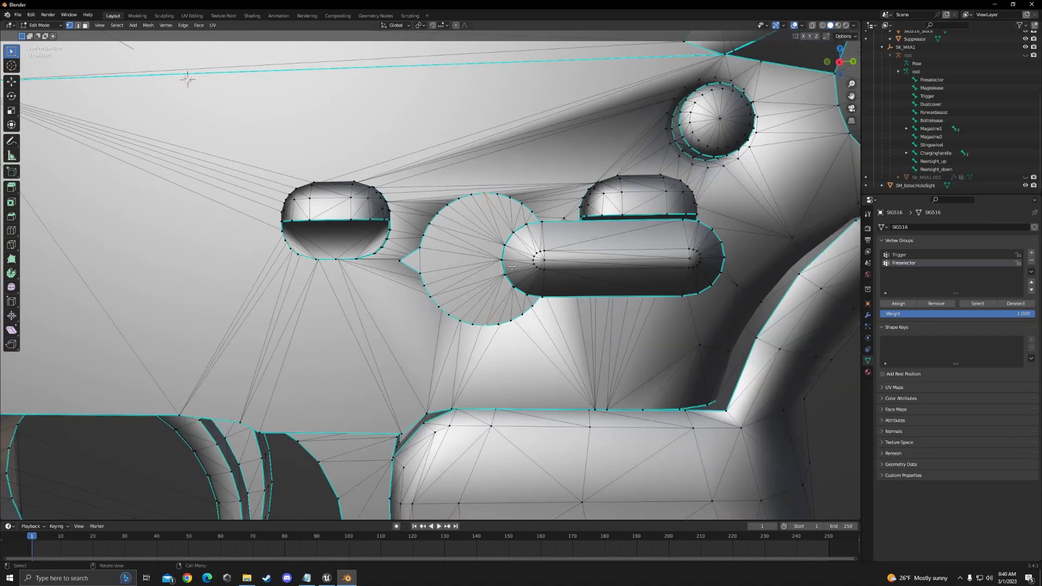
{"action": "key", "text": "shift+s"}
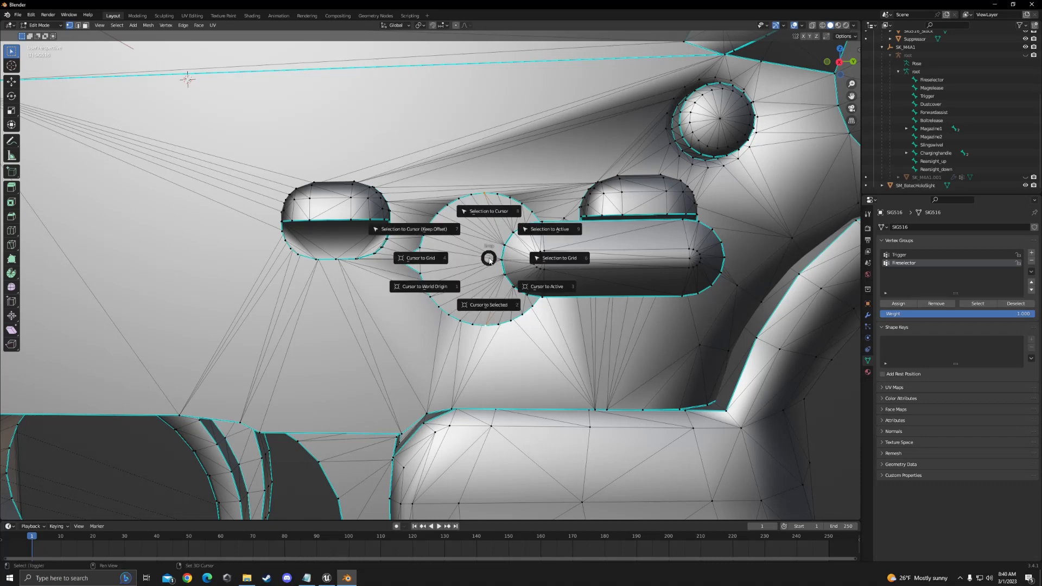
{"action": "left_click", "coordinate": [495, 276]}
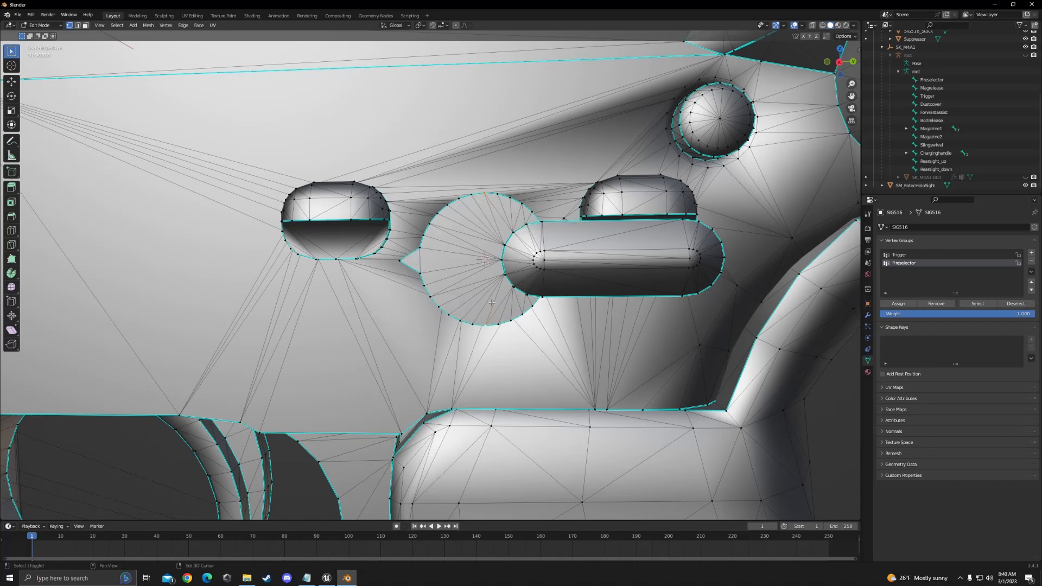
{"action": "scroll", "coordinate": [497, 279], "scroll_direction": "up", "scroll_amount": 1}
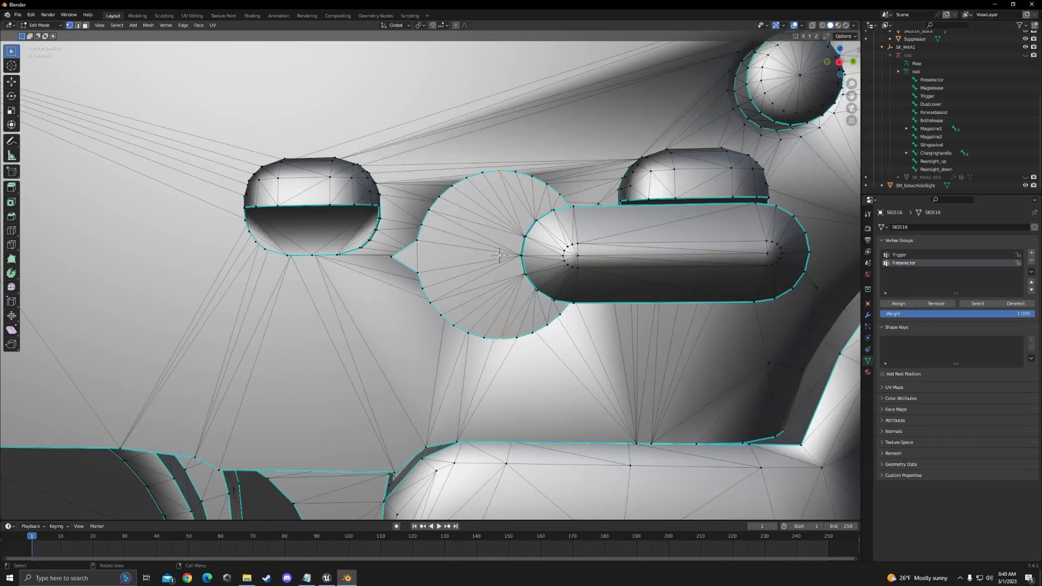
{"action": "middle_click_drag", "start_coordinate": [500, 253], "coordinate": [480, 253]}
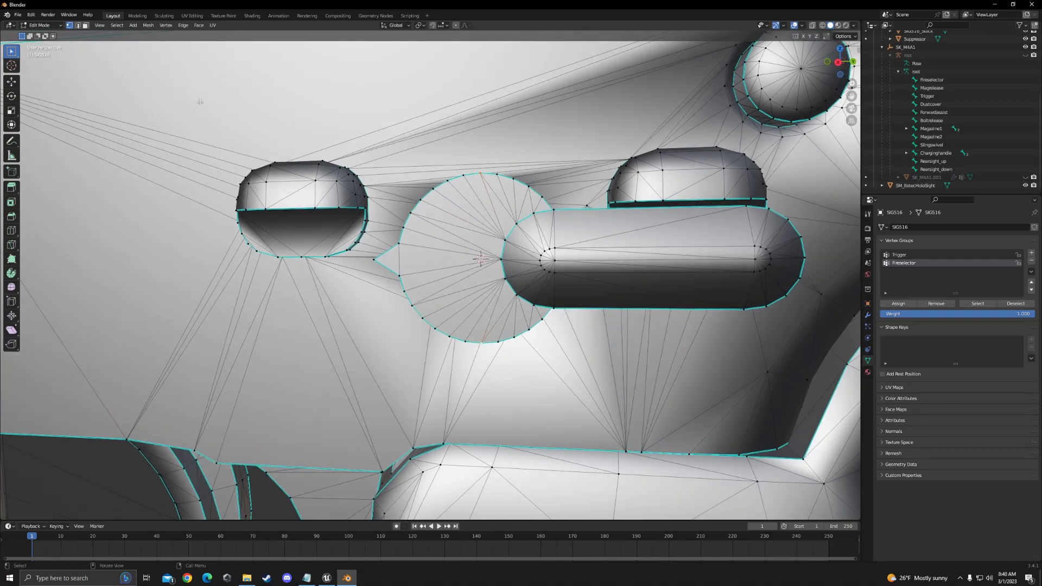
{"action": "scroll", "coordinate": [480, 260], "scroll_direction": "down", "scroll_amount": 5}
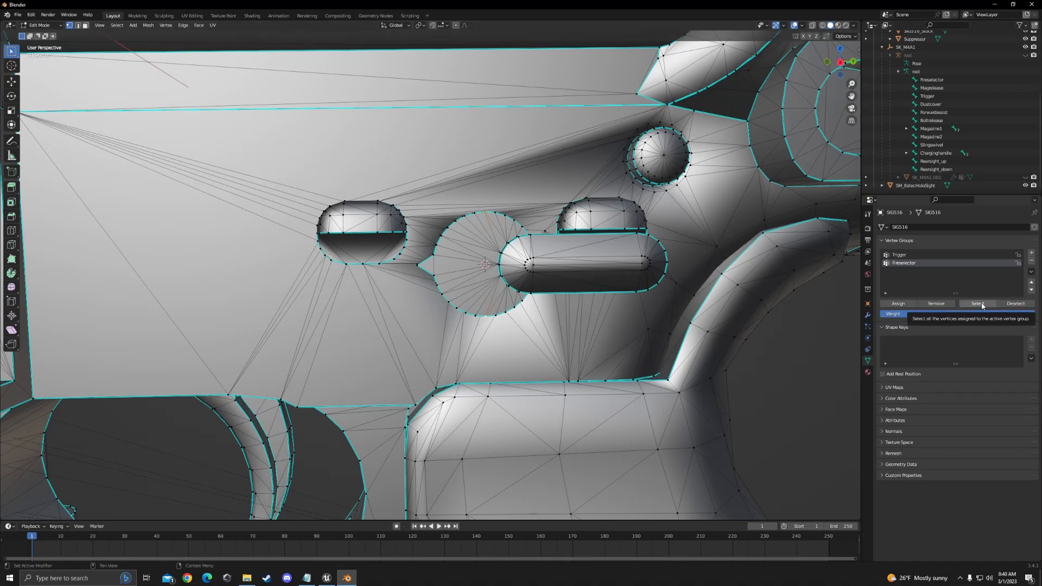
Select the Fireselector group's vertices, try rotating them and undo the rotation.
{"action": "left_click", "coordinate": [978, 304]}
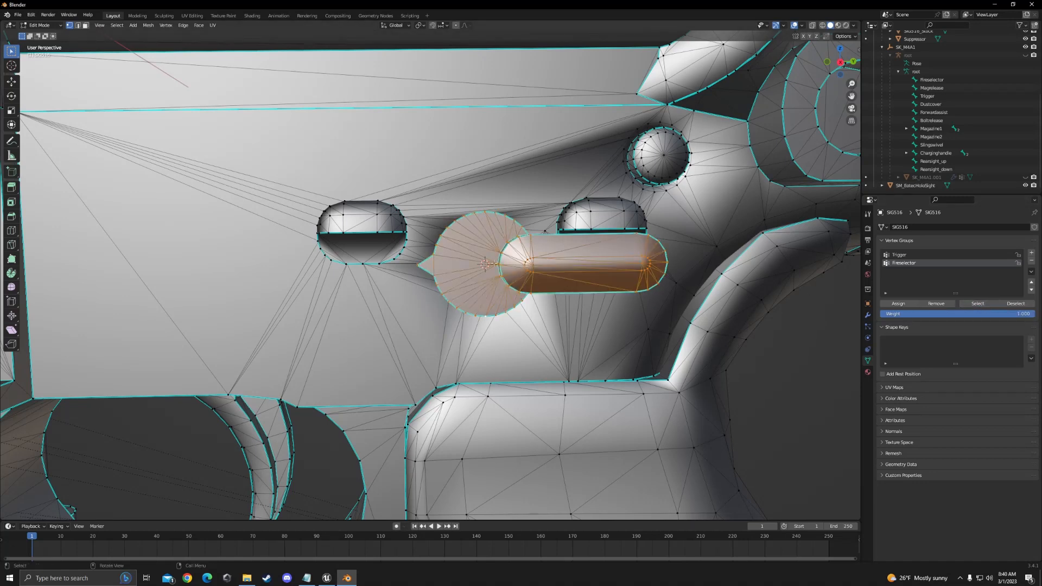
{"action": "key", "text": "r"}
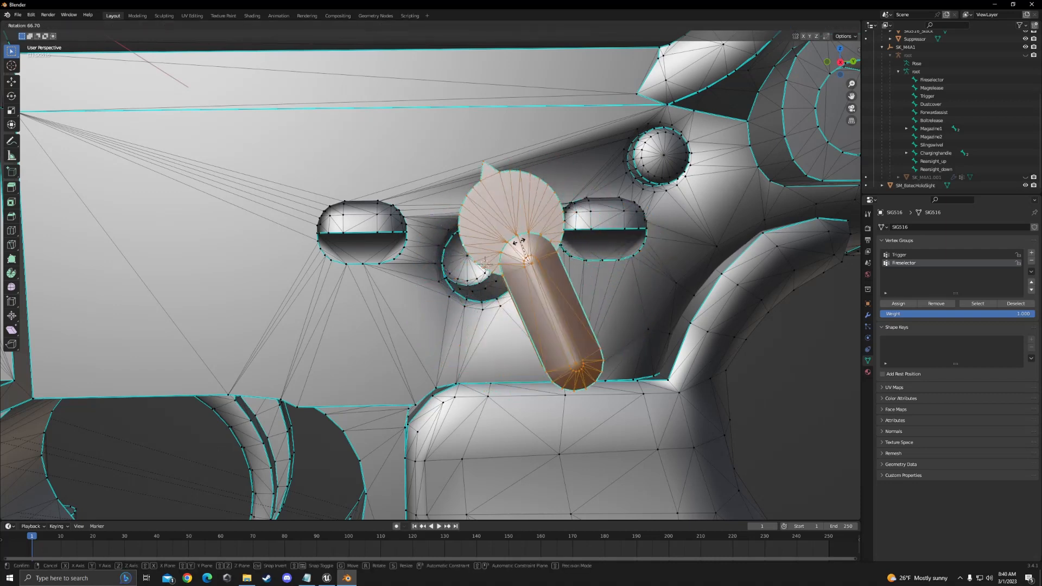
{"action": "left_click", "coordinate": [290, 64]}
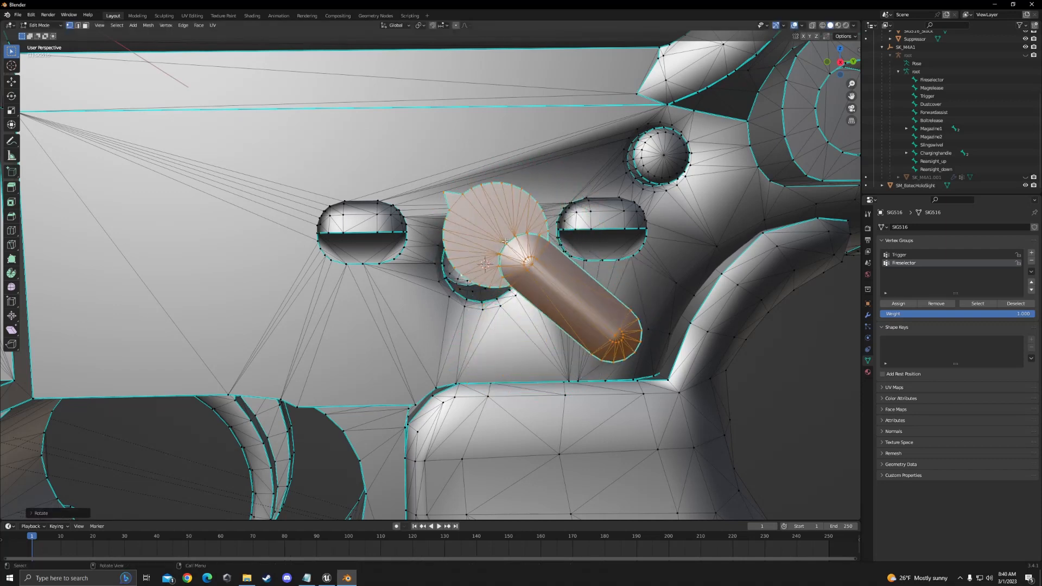
{"action": "key", "text": "ctrl+z"}
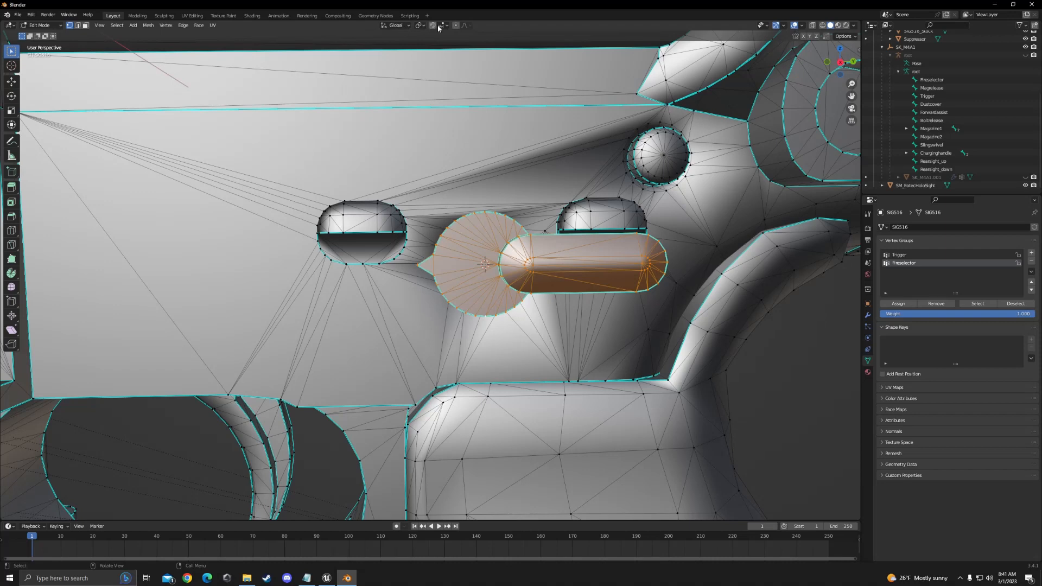
Set the transform pivot point to the 3D cursor and try a free rotation of the fire selector about it.
{"action": "left_click", "coordinate": [422, 26]}
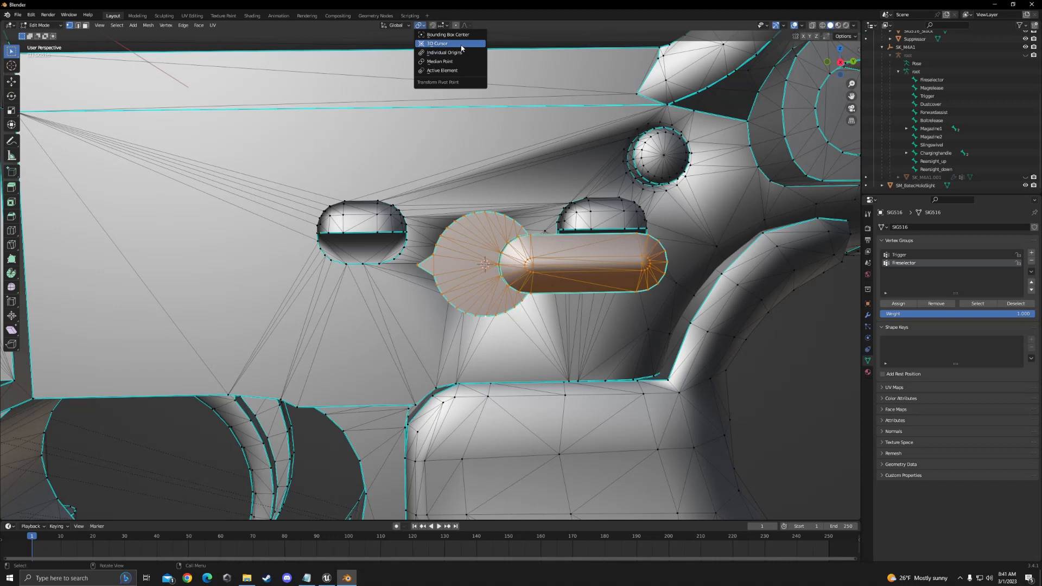
{"action": "left_click", "coordinate": [461, 44]}
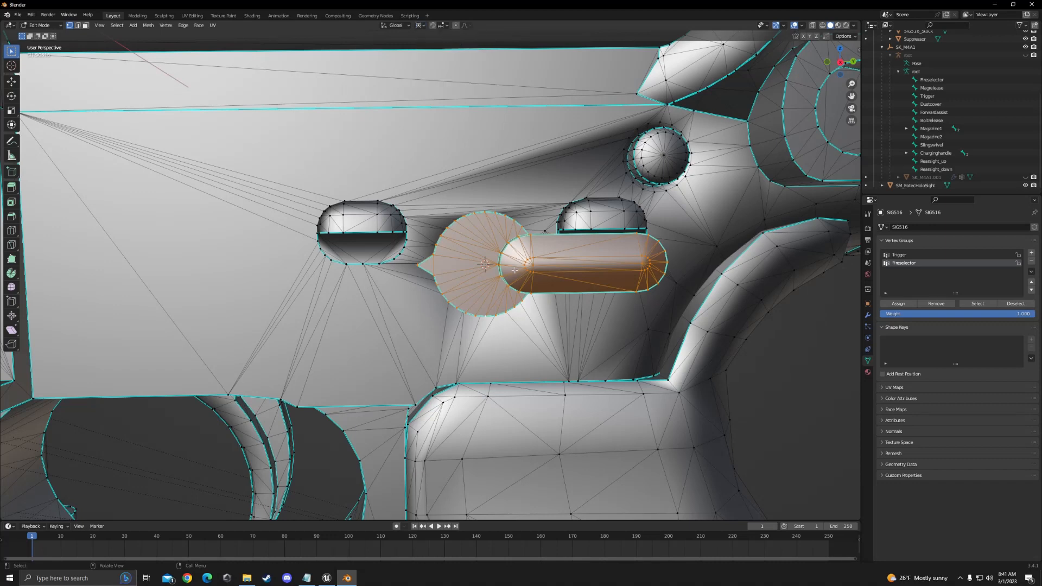
{"action": "key", "text": "r"}
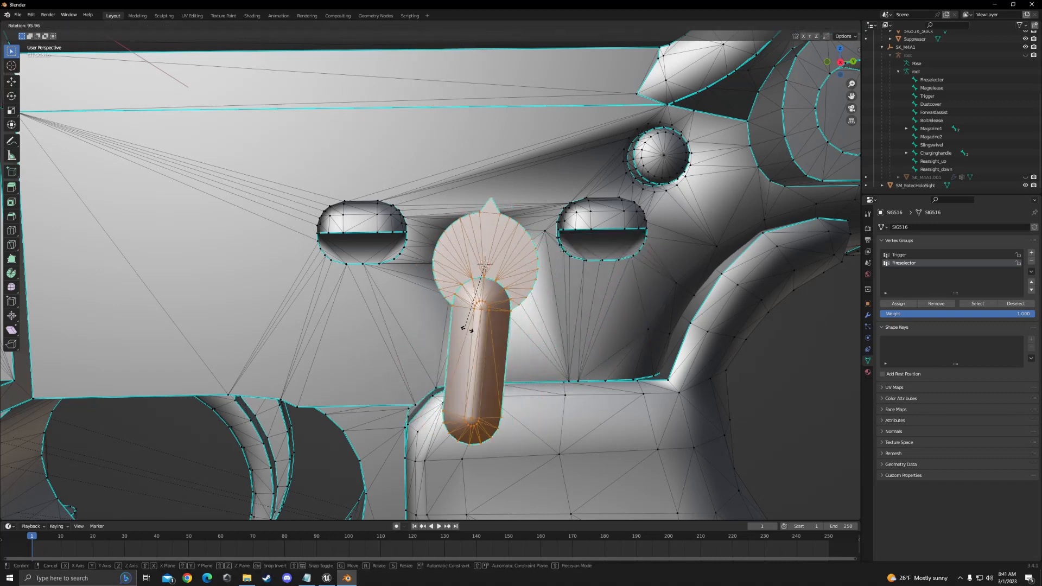
{"action": "left_click", "coordinate": [573, 284]}
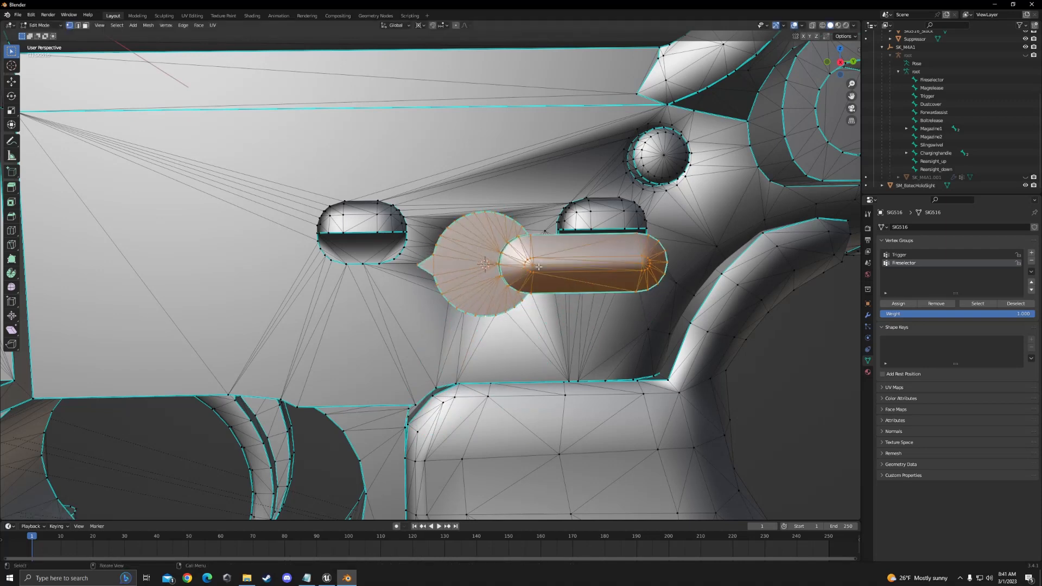
Try rotating the fire selector 90° in the view plane about the 3D cursor and undo the rotation.
{"action": "type", "text": "r"}
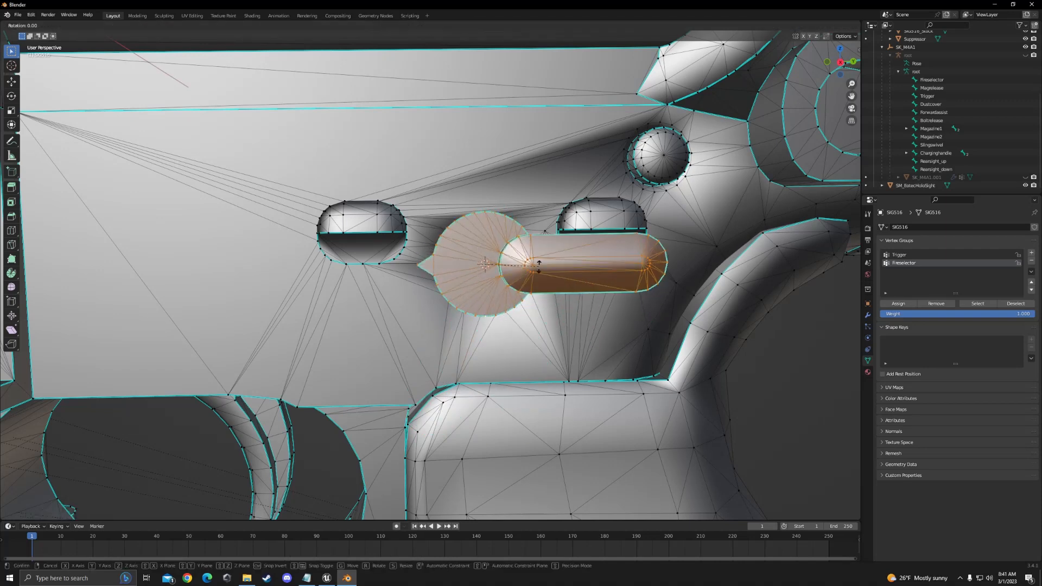
{"action": "type", "text": "90"}
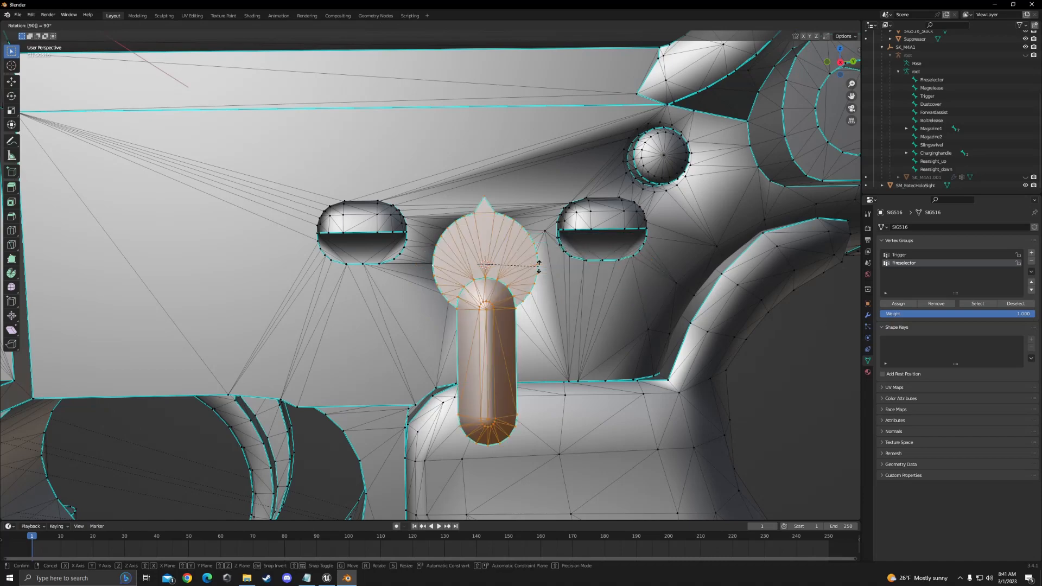
{"action": "key", "text": "Return"}
{"action": "middle_click_drag", "start_coordinate": [539, 266], "coordinate": [575, 289]}
{"action": "key", "text": "ctrl+z"}
Try rotating the fire selector 90° about the global Y axis and undo the rotation.
{"action": "scroll", "coordinate": [575, 289], "scroll_direction": "down", "scroll_amount": 5}
{"action": "scroll", "coordinate": [550, 332], "scroll_direction": "down", "scroll_amount": 5}
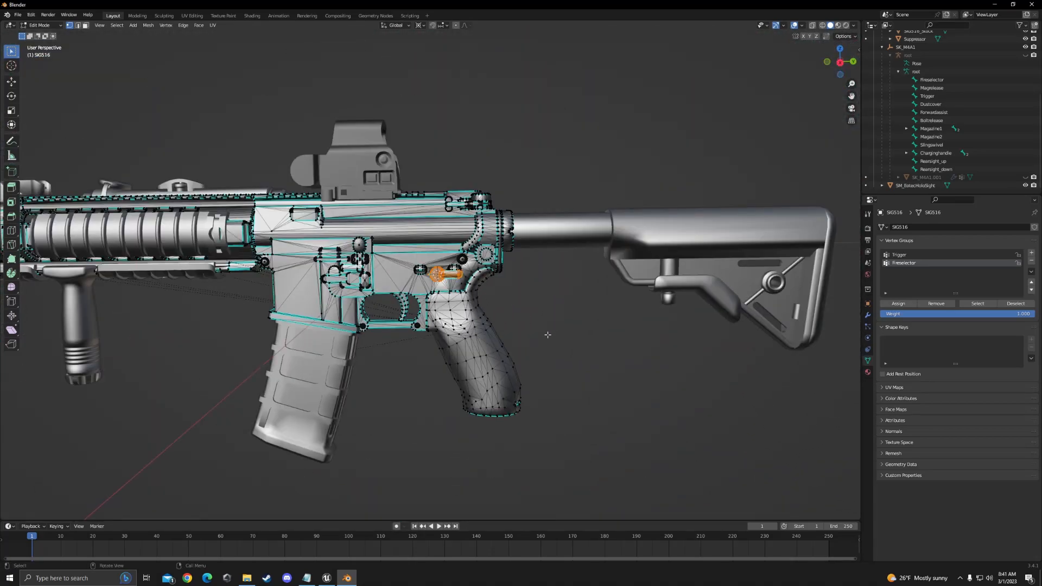
{"action": "scroll", "coordinate": [545, 324], "scroll_direction": "down", "scroll_amount": 6}
{"action": "scroll", "coordinate": [539, 320], "scroll_direction": "up", "scroll_amount": 9}
{"action": "scroll", "coordinate": [537, 305], "scroll_direction": "up", "scroll_amount": 10}
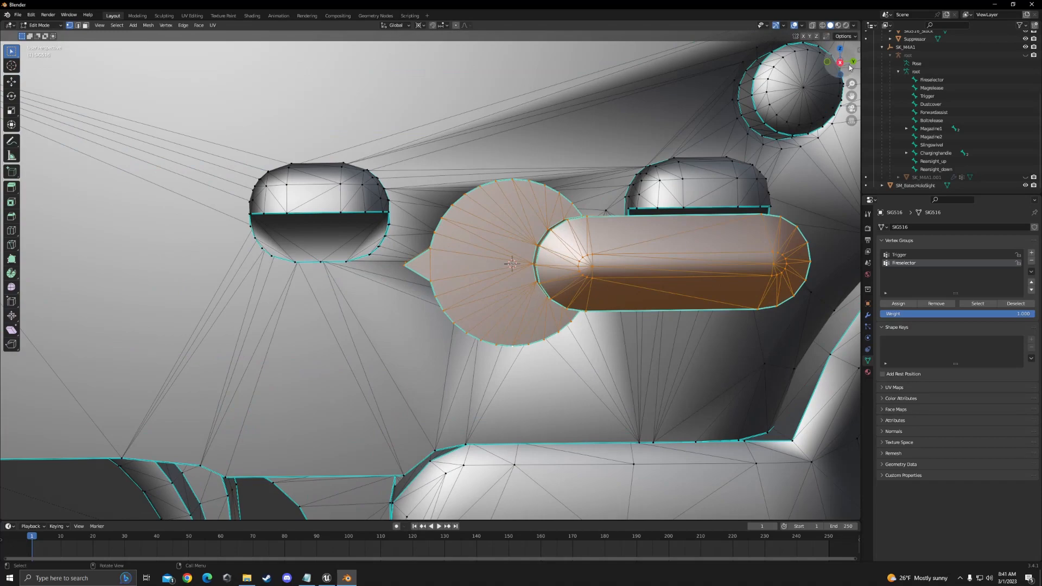
{"action": "mouse_move", "coordinate": [769, 140]}
{"action": "middle_mouse_down"}
{"action": "mouse_move", "coordinate": [770, 185]}
{"action": "mouse_move", "coordinate": [766, 154]}
{"action": "middle_mouse_up"}
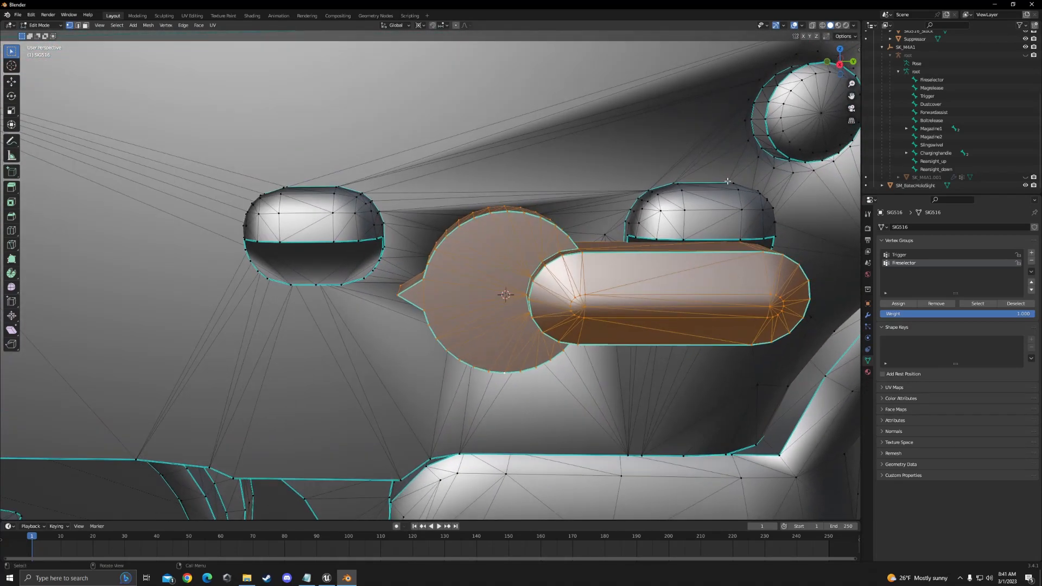
{"action": "type", "text": "ry"}
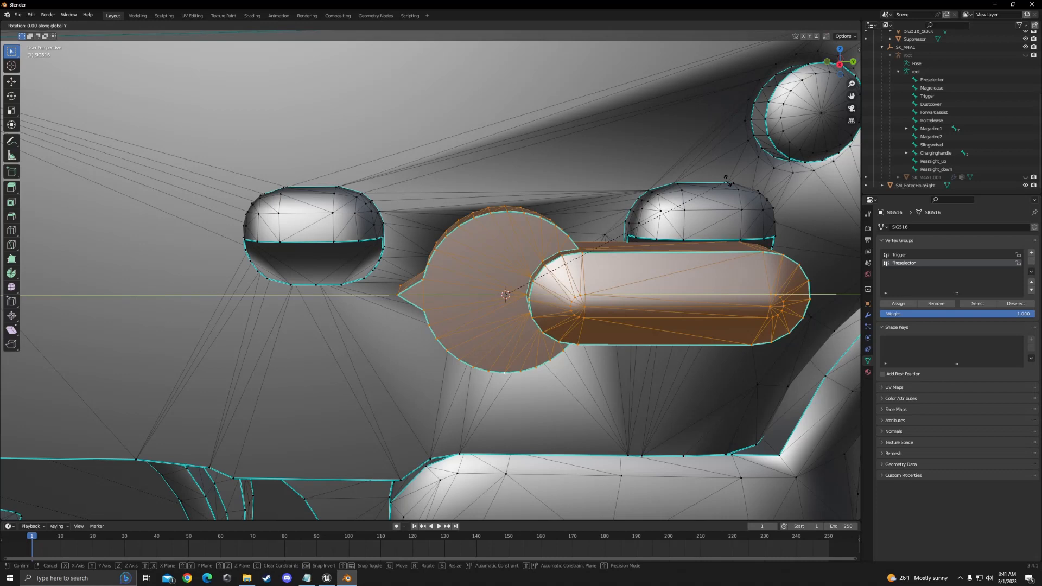
{"action": "type", "text": "90"}
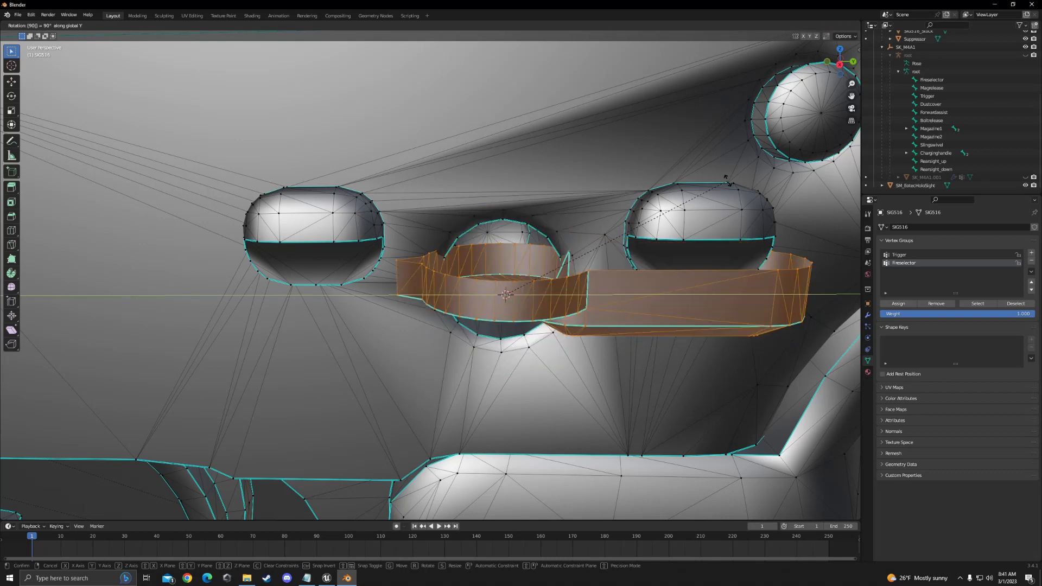
{"action": "key", "text": "Return"}
{"action": "key", "text": "ctrl+z"}
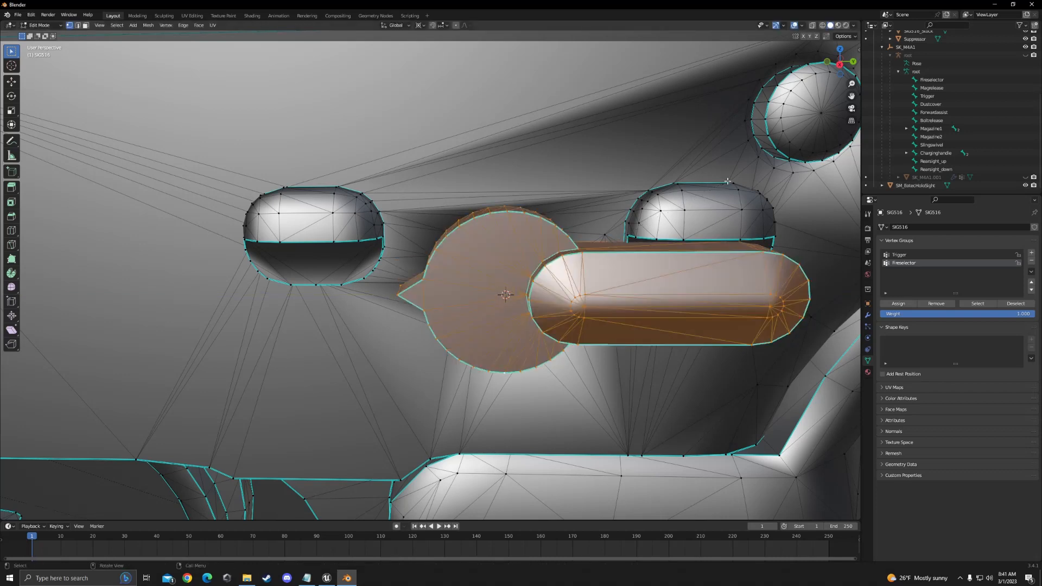
Rotate the fire selector 90° about the global Z axis.
{"action": "type", "text": "rz"}
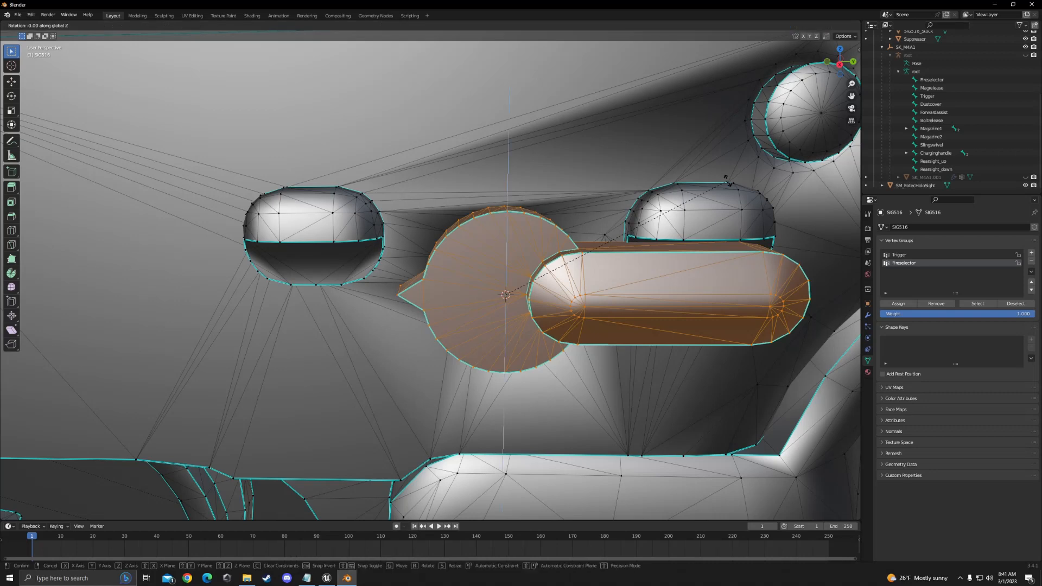
{"action": "type", "text": "90"}
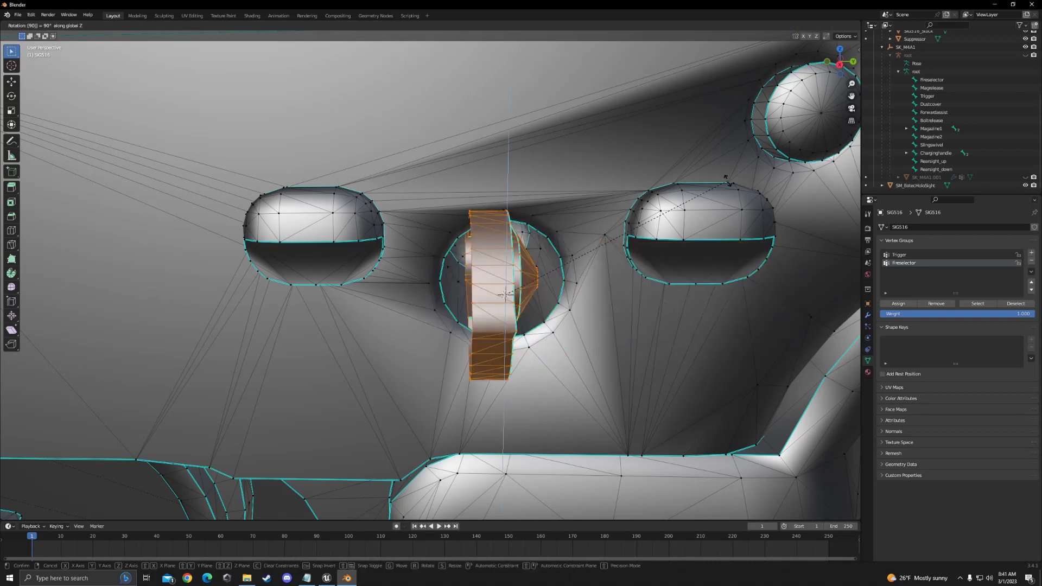
Undo the fire selector's 90° rotation about global Z and rotate it -90° about the global X axis instead.
{"action": "key", "text": "Return"}
{"action": "key", "text": "ctrl+z"}
{"action": "type", "text": "r"}
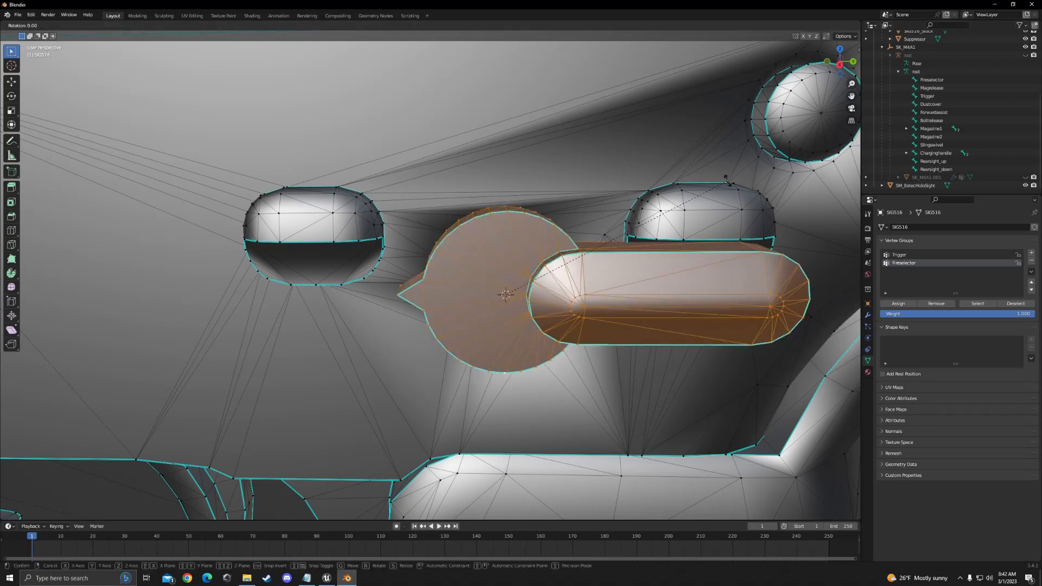
{"action": "type", "text": "x90"}
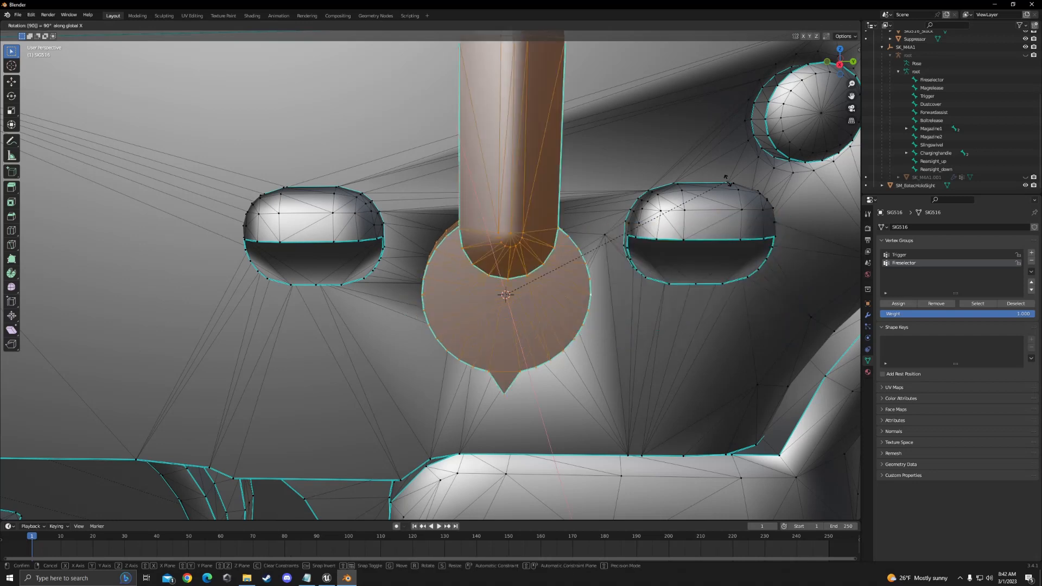
{"action": "key", "text": "BackSpace"}
{"action": "key", "text": "BackSpace"}
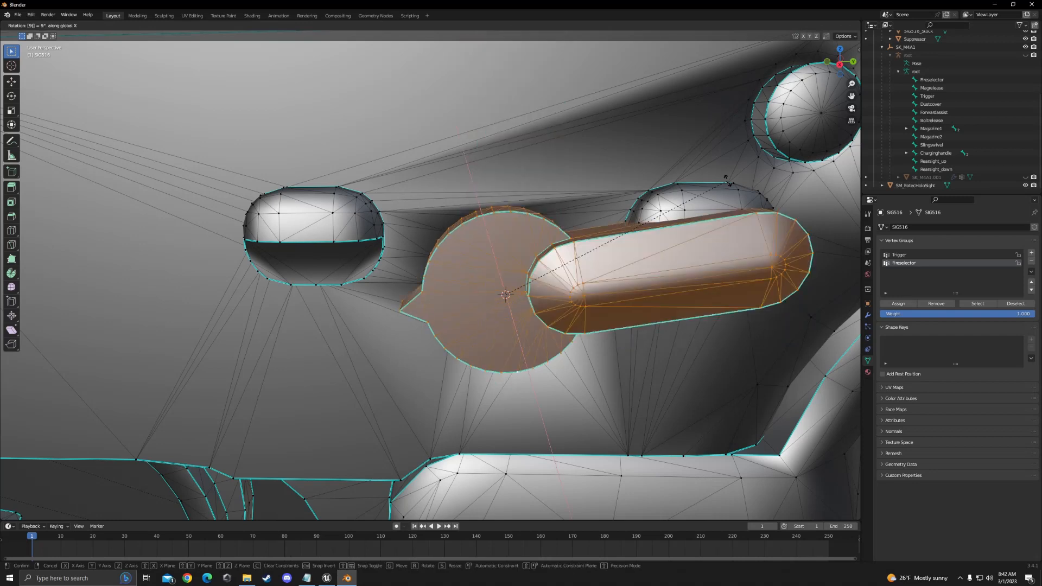
{"action": "type", "text": "-90"}
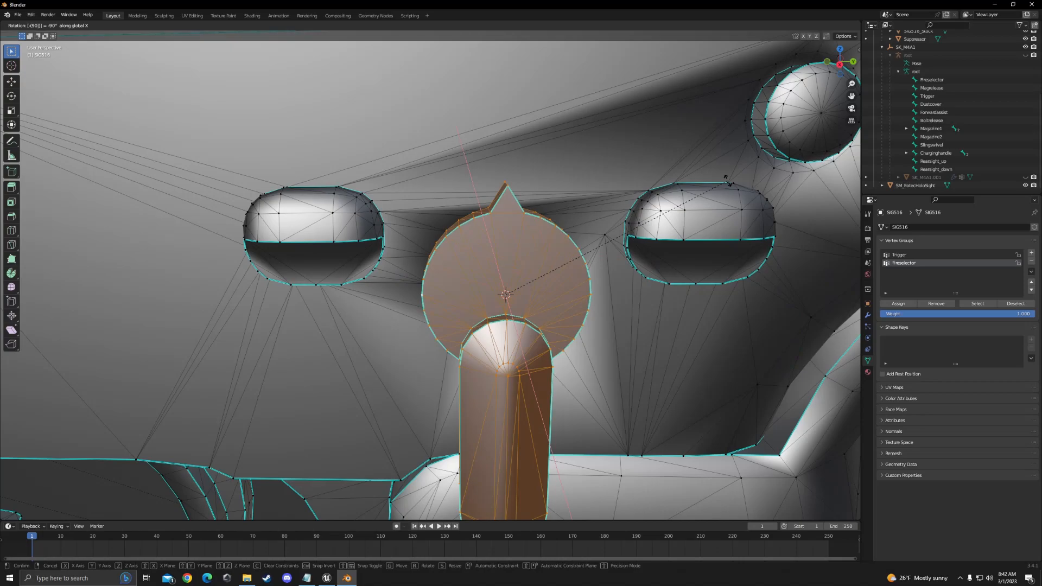
{"action": "key", "text": "Return"}
{"action": "mouse_move", "coordinate": [725, 179]}
{"action": "middle_mouse_down"}
{"action": "mouse_move", "coordinate": [727, 248]}
{"action": "mouse_move", "coordinate": [651, 168]}
{"action": "mouse_move", "coordinate": [715, 178]}
{"action": "middle_mouse_up"}
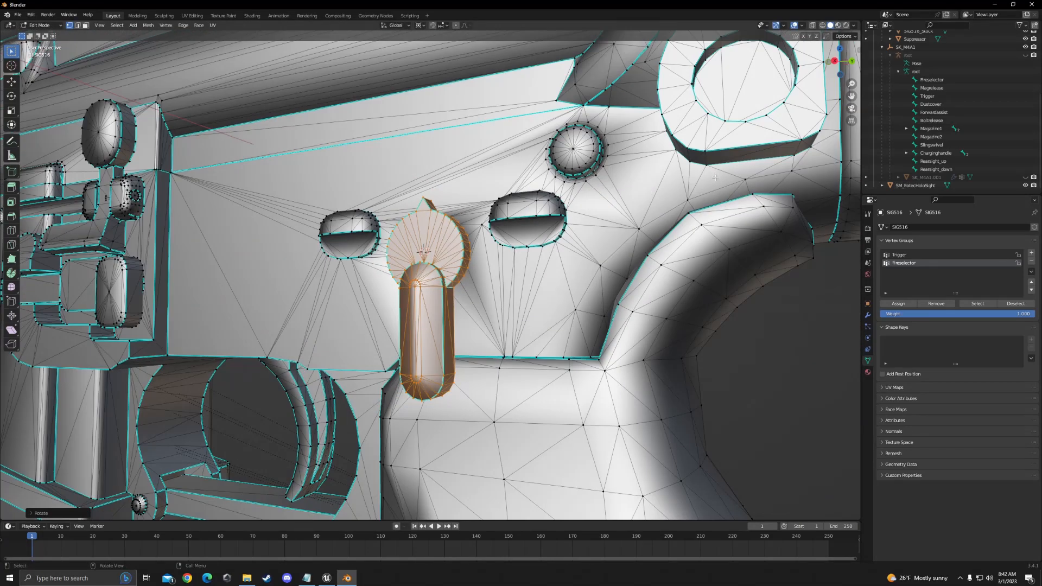
{"action": "scroll", "coordinate": [715, 178], "scroll_direction": "down", "scroll_amount": 7}
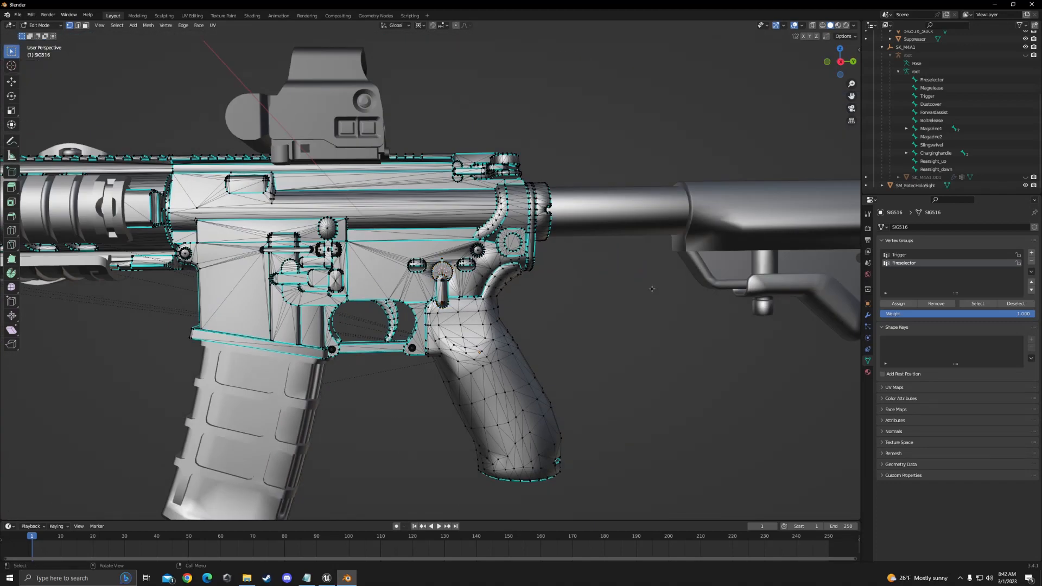
{"action": "scroll", "coordinate": [650, 296], "scroll_direction": "up", "scroll_amount": 6}
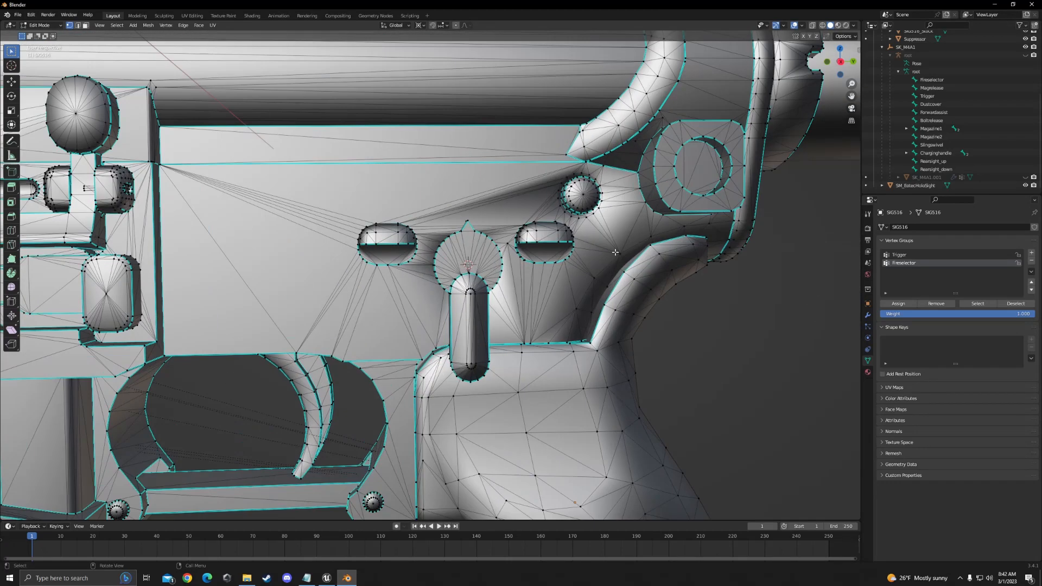
Show the SK_M4A1.001 reference mesh and compare its alignment with the SIG516 receiver from several angles.
{"action": "left_click", "coordinate": [1024, 178]}
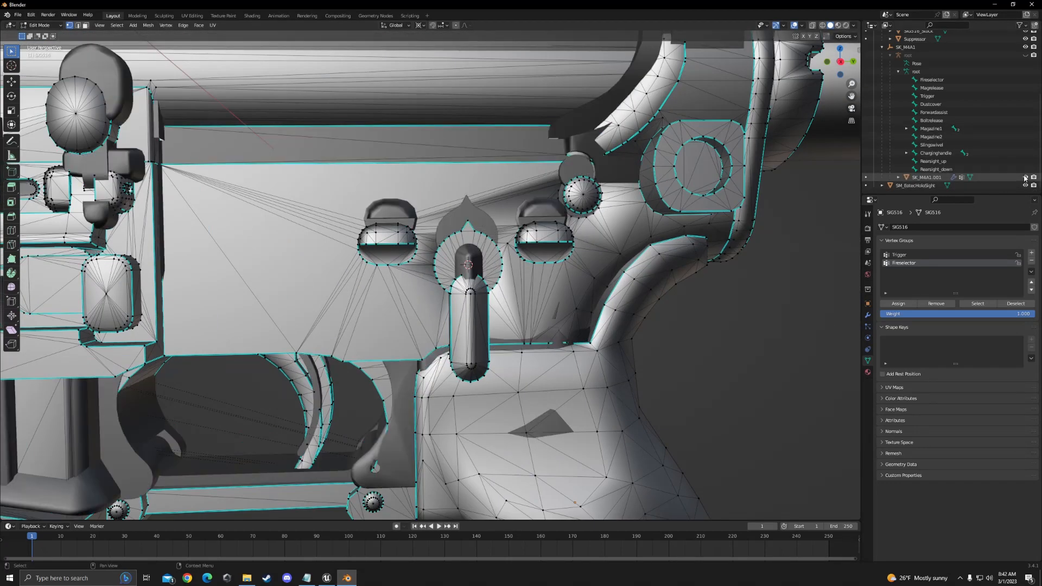
{"action": "scroll", "coordinate": [706, 224], "scroll_direction": "down", "scroll_amount": 5}
{"action": "middle_click_drag", "start_coordinate": [697, 219], "coordinate": [756, 228]}
{"action": "middle_click_drag", "start_coordinate": [748, 223], "coordinate": [738, 221]}
{"action": "scroll", "coordinate": [738, 221], "scroll_direction": "down", "scroll_amount": 3}
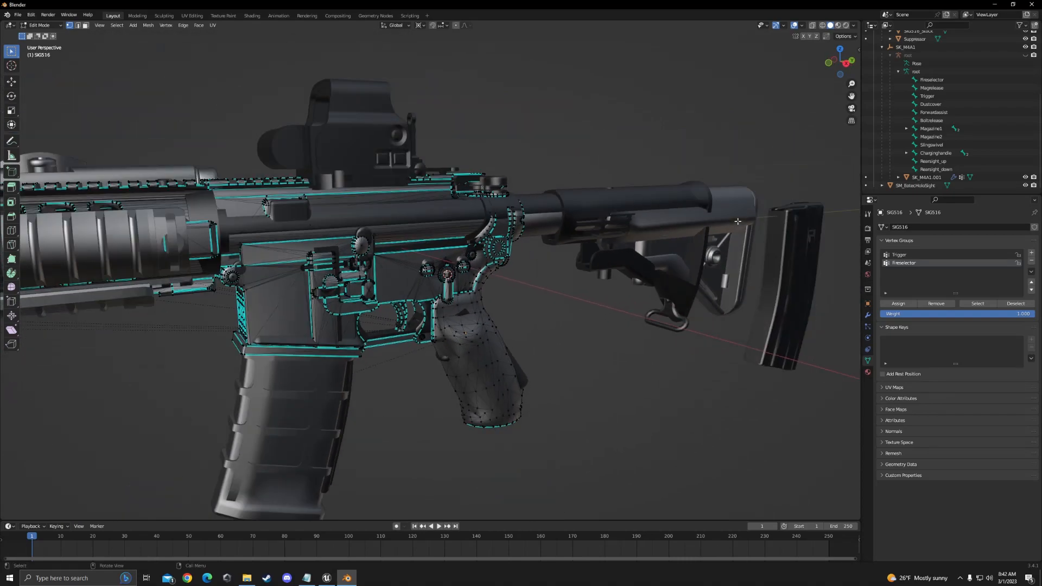
{"action": "scroll", "coordinate": [717, 223], "scroll_direction": "up", "scroll_amount": 3}
{"action": "middle_click_drag", "start_coordinate": [603, 236], "coordinate": [552, 260]}
{"action": "scroll", "coordinate": [566, 244], "scroll_direction": "down", "scroll_amount": 6}
{"action": "scroll", "coordinate": [552, 259], "scroll_direction": "up", "scroll_amount": 4}
{"action": "middle_click_drag", "start_coordinate": [377, 254], "coordinate": [314, 252]}
{"action": "scroll", "coordinate": [363, 259], "scroll_direction": "down", "scroll_amount": 4}
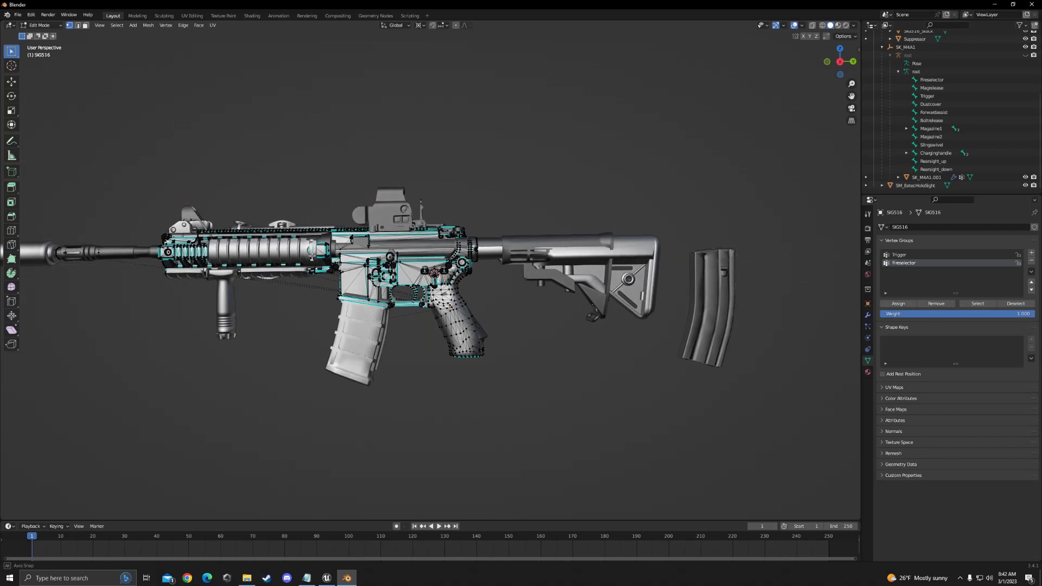
{"action": "scroll", "coordinate": [449, 267], "scroll_direction": "up", "scroll_amount": 5}
{"action": "scroll", "coordinate": [448, 269], "scroll_direction": "up", "scroll_amount": 1}
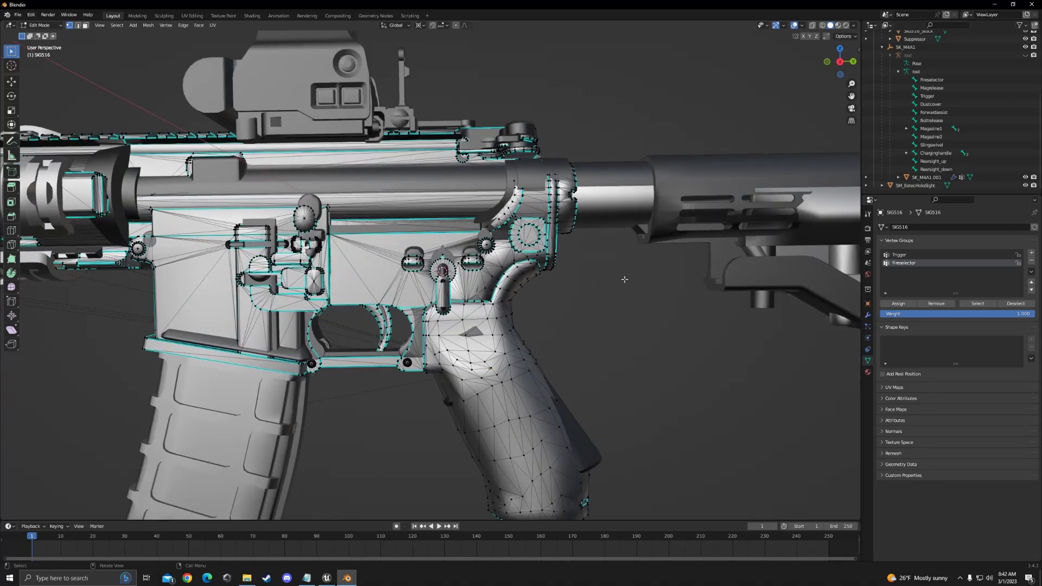
Leave Edit Mode on the SIG516, then hide the SK_M4A1.001 mesh to inspect the rotated fire selector.
{"action": "key", "text": "Tab"}
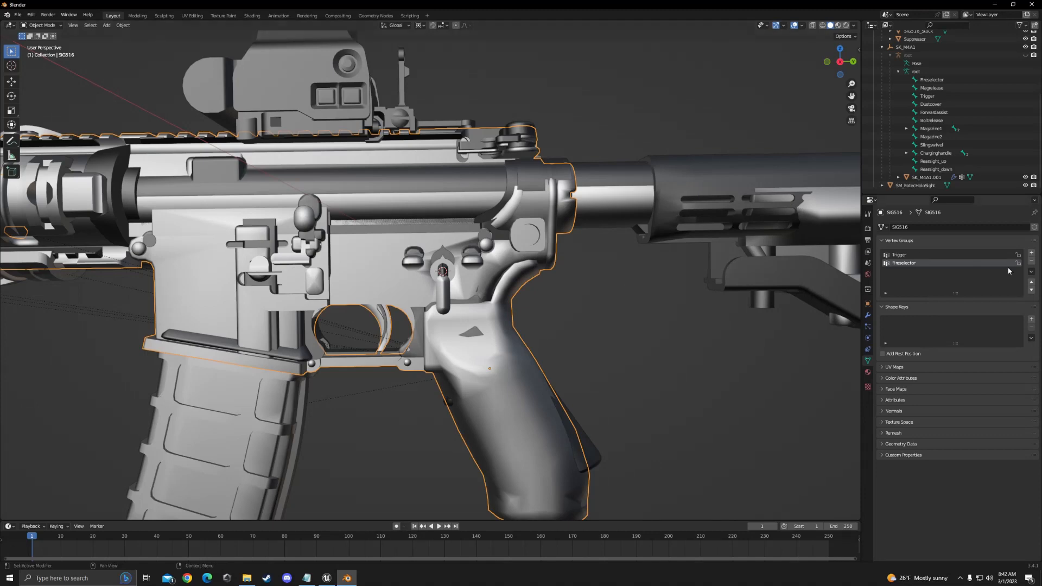
{"action": "left_click", "coordinate": [428, 232]}
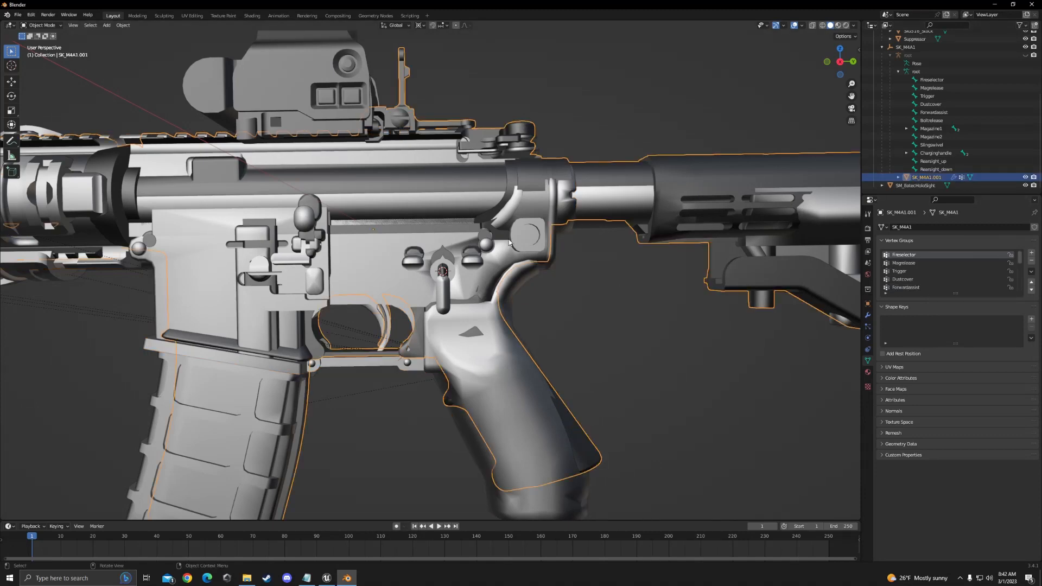
{"action": "left_click", "coordinate": [1025, 47]}
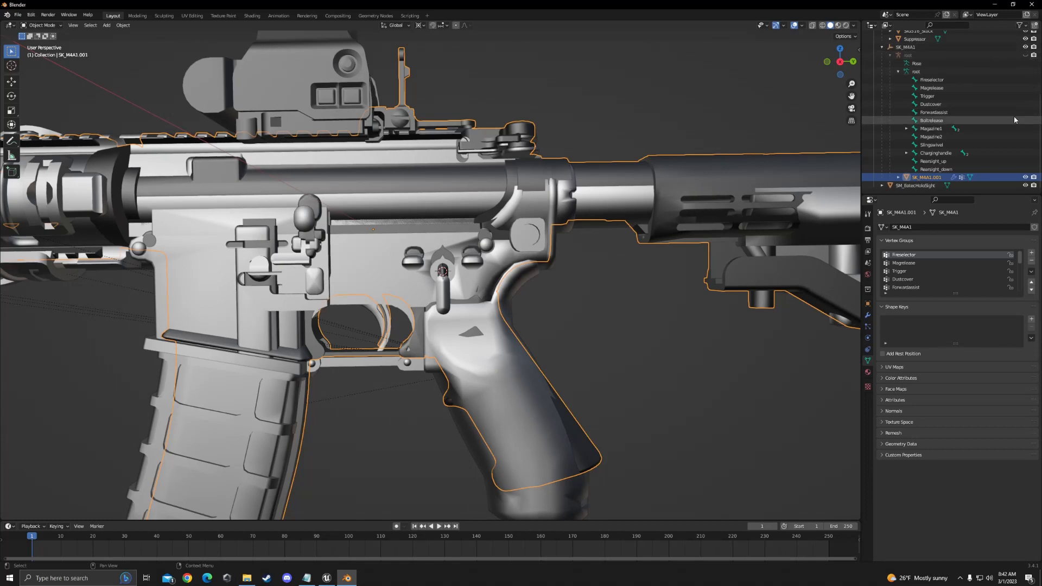
{"action": "left_click", "coordinate": [1025, 177]}
{"action": "middle_click_drag", "start_coordinate": [455, 215], "coordinate": [460, 221]}
{"action": "scroll", "coordinate": [460, 221], "scroll_direction": "up", "scroll_amount": 2}
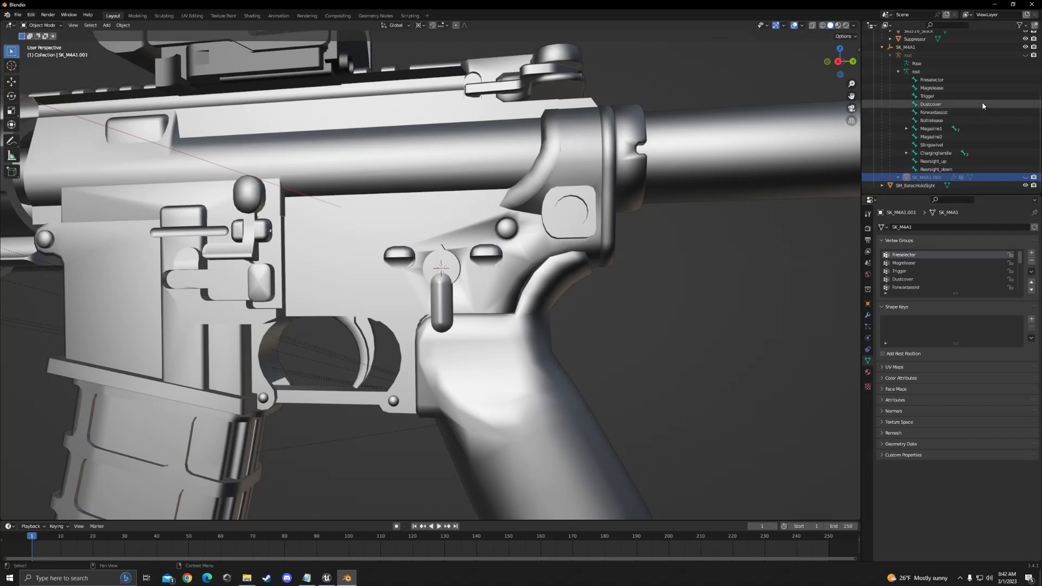
{"action": "scroll", "coordinate": [685, 204], "scroll_direction": "down", "scroll_amount": 4}
Show the root armature and the SK_M4A1.001 mesh, and hide the SIG516 mesh.
{"action": "left_click", "coordinate": [1025, 54]}
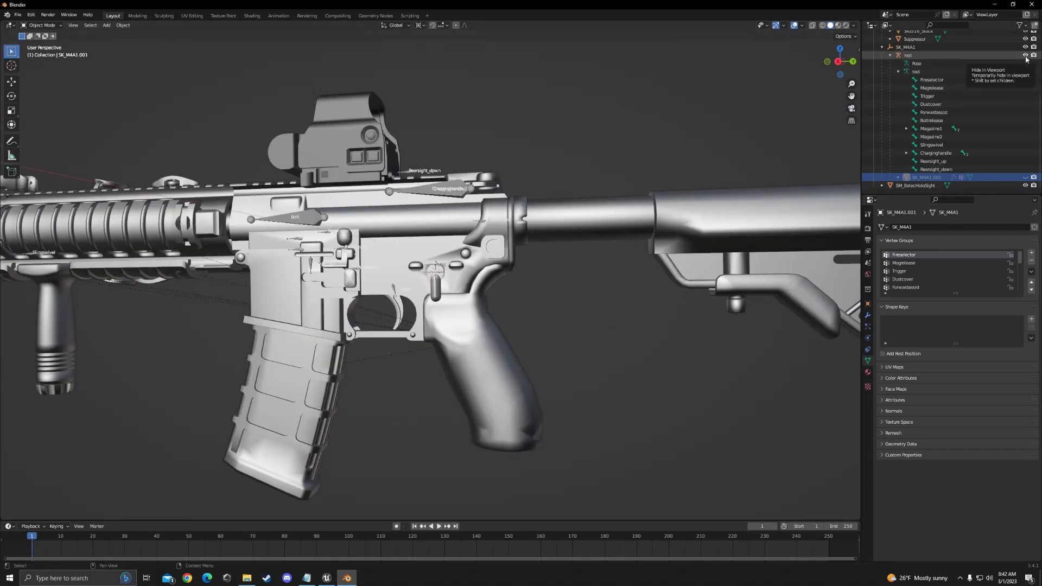
{"action": "scroll", "coordinate": [1025, 59], "scroll_direction": "up", "scroll_amount": 5}
{"action": "left_click", "coordinate": [1024, 51]}
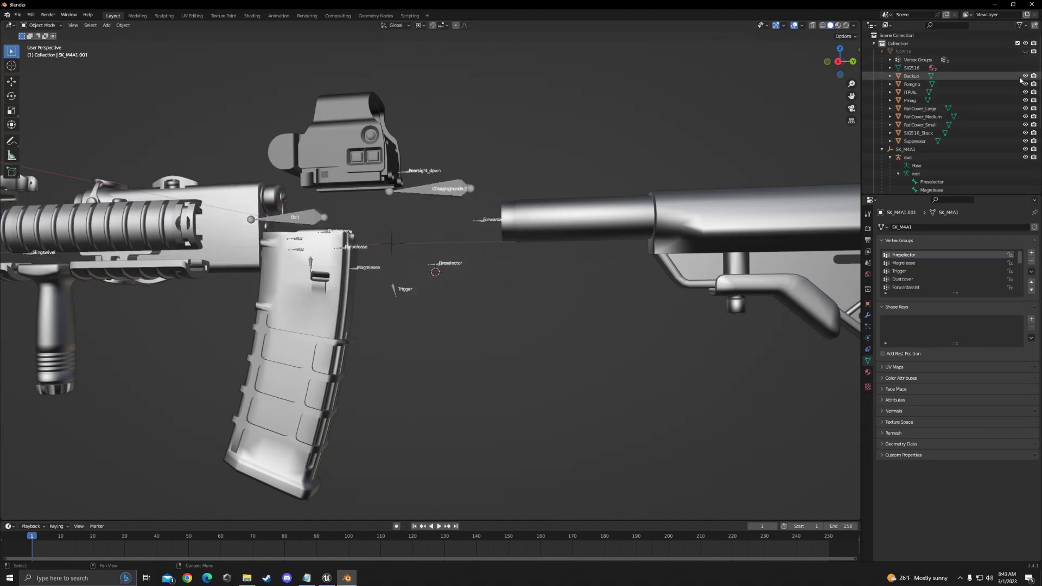
{"action": "scroll", "coordinate": [1020, 81], "scroll_direction": "down", "scroll_amount": 5}
{"action": "left_click", "coordinate": [1025, 177]}
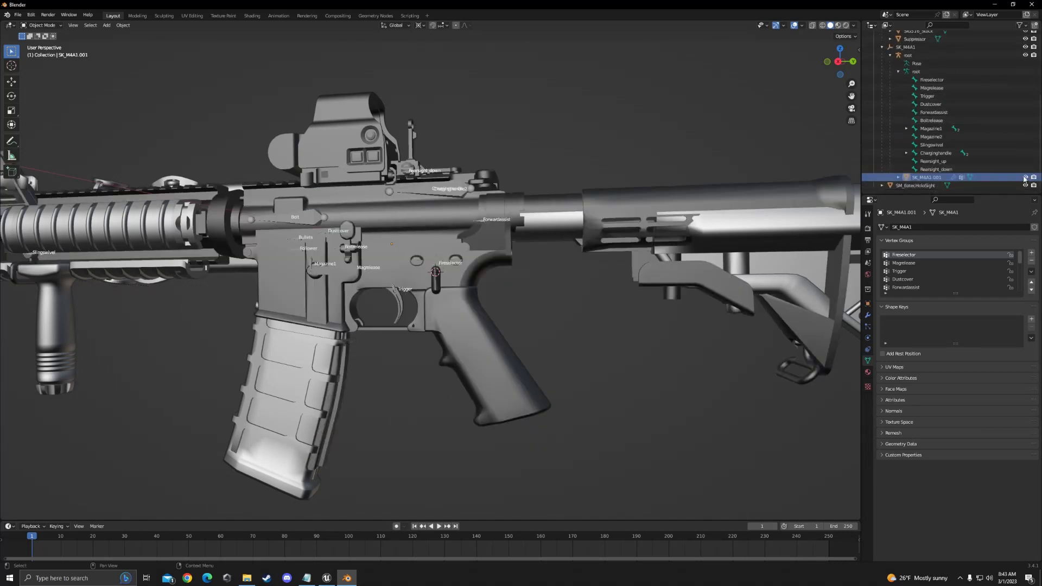
Enter Edit Mode on the SK_M4A1.001 mesh and highlight the Fireselector vertex group's vertices, then deselect them.
{"action": "left_click", "coordinate": [965, 80]}
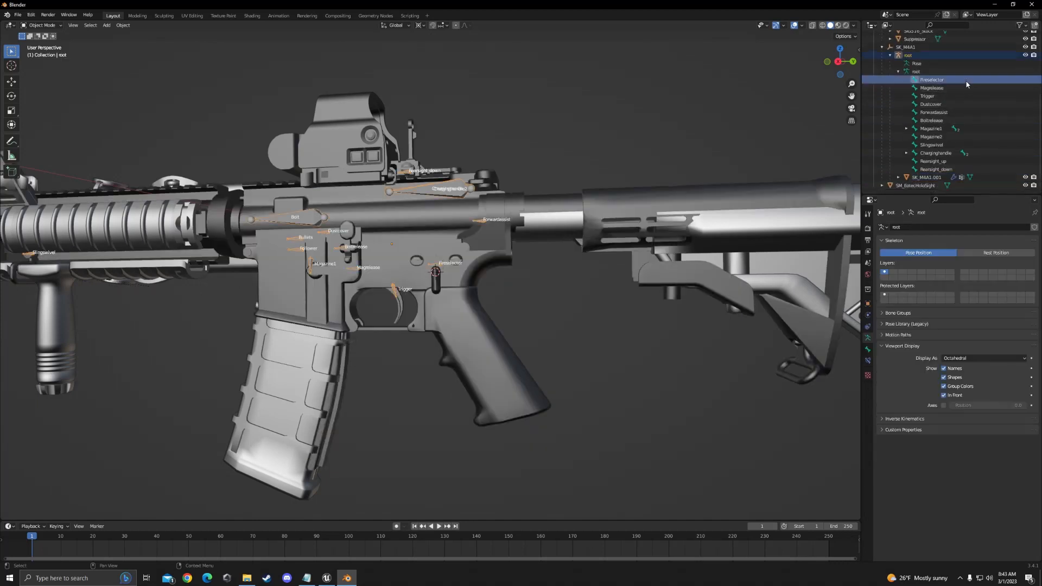
{"action": "left_click", "coordinate": [941, 177]}
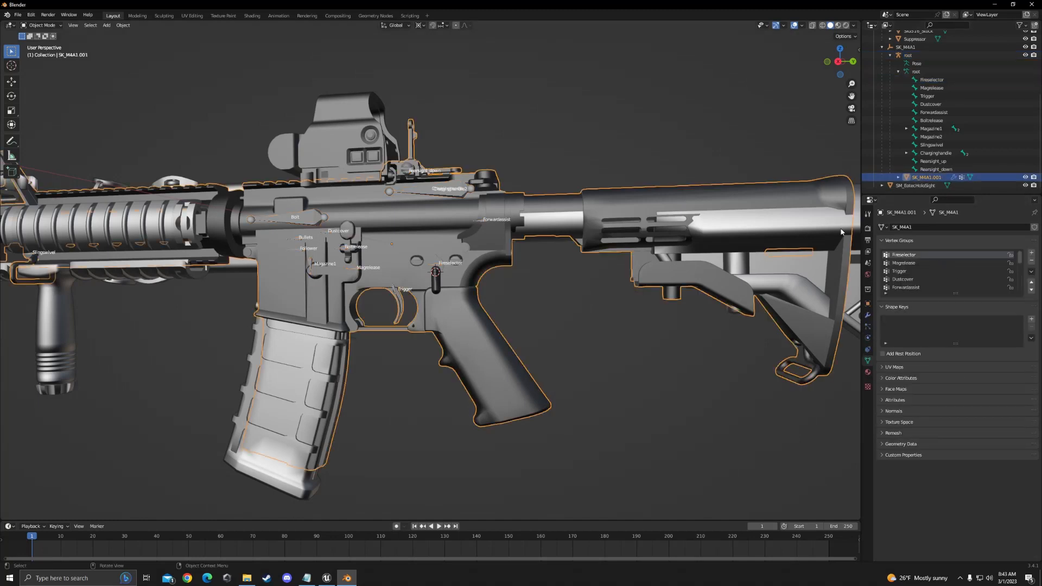
{"action": "key", "text": "Tab"}
{"action": "left_click", "coordinate": [985, 305]}
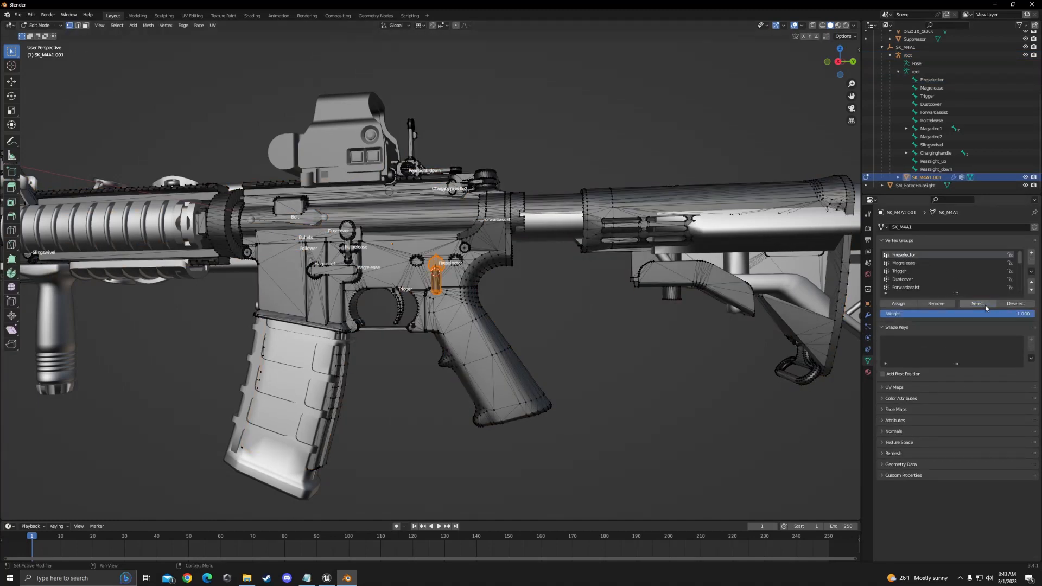
{"action": "left_click", "coordinate": [1014, 304]}
Check the Magrelease and Trigger vertex groups by selecting and deselecting each group's vertices.
{"action": "left_click", "coordinate": [953, 263]}
{"action": "left_click", "coordinate": [988, 308]}
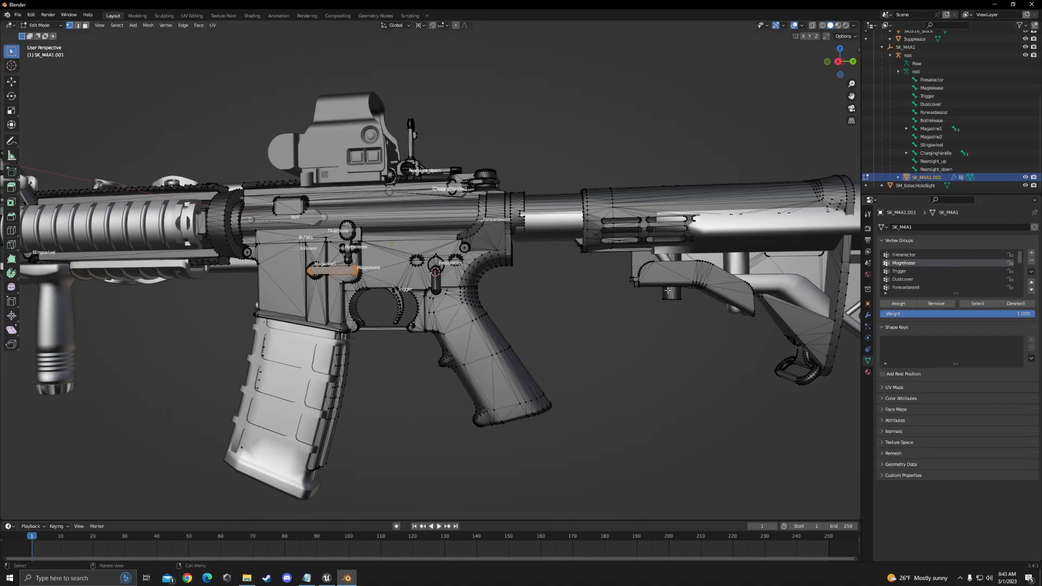
{"action": "left_click", "coordinate": [1015, 303]}
{"action": "left_click", "coordinate": [955, 271]}
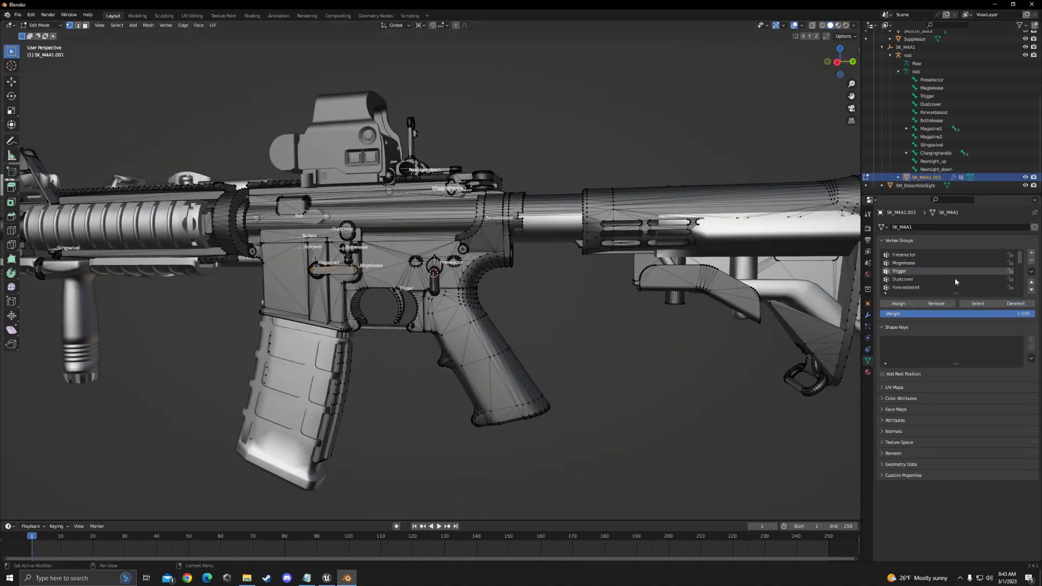
{"action": "left_click", "coordinate": [977, 304]}
{"action": "left_click", "coordinate": [1015, 304]}
Check the Dustcover and Forwardassist vertex groups on the rifle's other side, deselecting each group's vertices after viewing.
{"action": "left_click", "coordinate": [961, 279]}
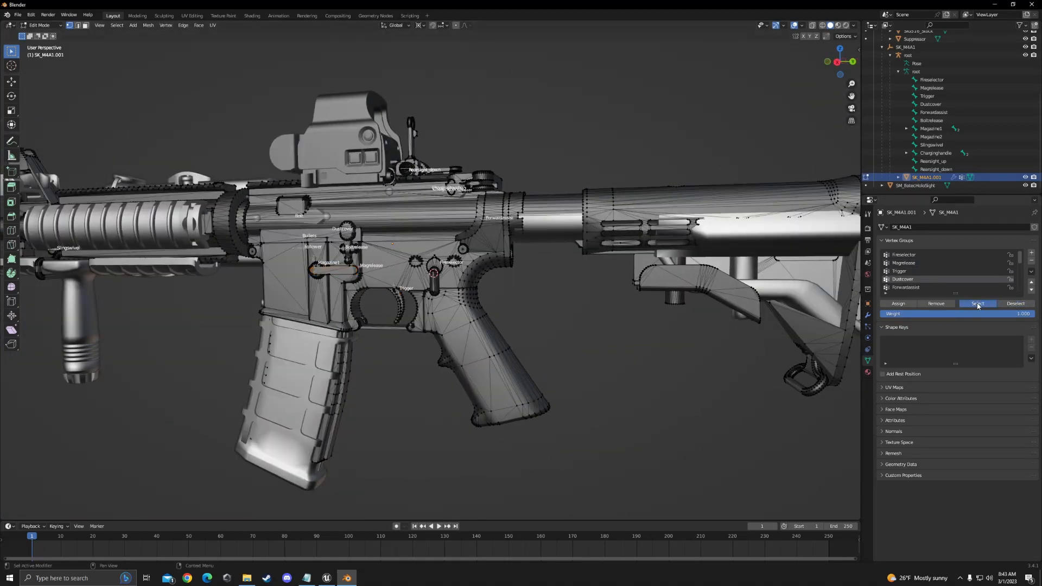
{"action": "middle_click_drag", "start_coordinate": [713, 277], "coordinate": [567, 279]}
{"action": "left_click", "coordinate": [1013, 304]}
{"action": "scroll", "coordinate": [967, 279], "scroll_direction": "down", "scroll_amount": 4}
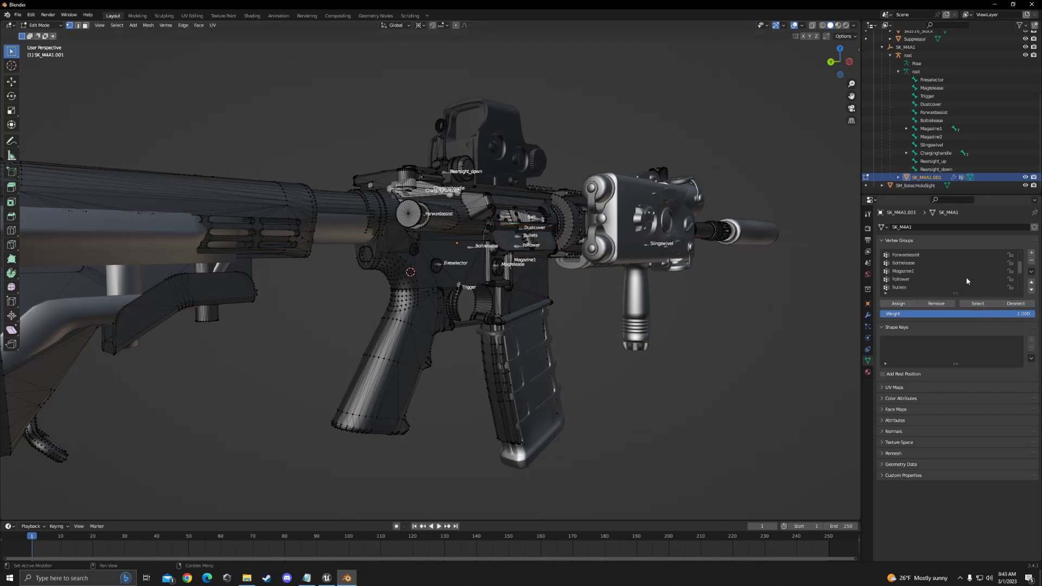
{"action": "scroll", "coordinate": [966, 279], "scroll_direction": "up", "scroll_amount": 2}
{"action": "left_click", "coordinate": [936, 272]}
{"action": "left_click", "coordinate": [977, 303]}
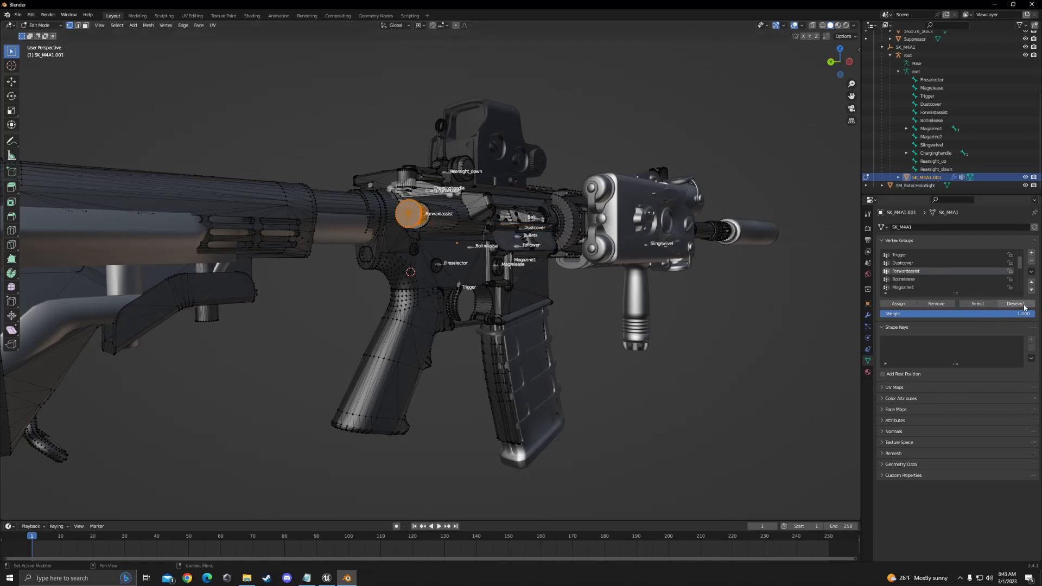
{"action": "left_click", "coordinate": [1015, 304]}
Select the Boltrelease vertex group's vertices to see which part they cover, then deselect them.
{"action": "left_click", "coordinate": [957, 280]}
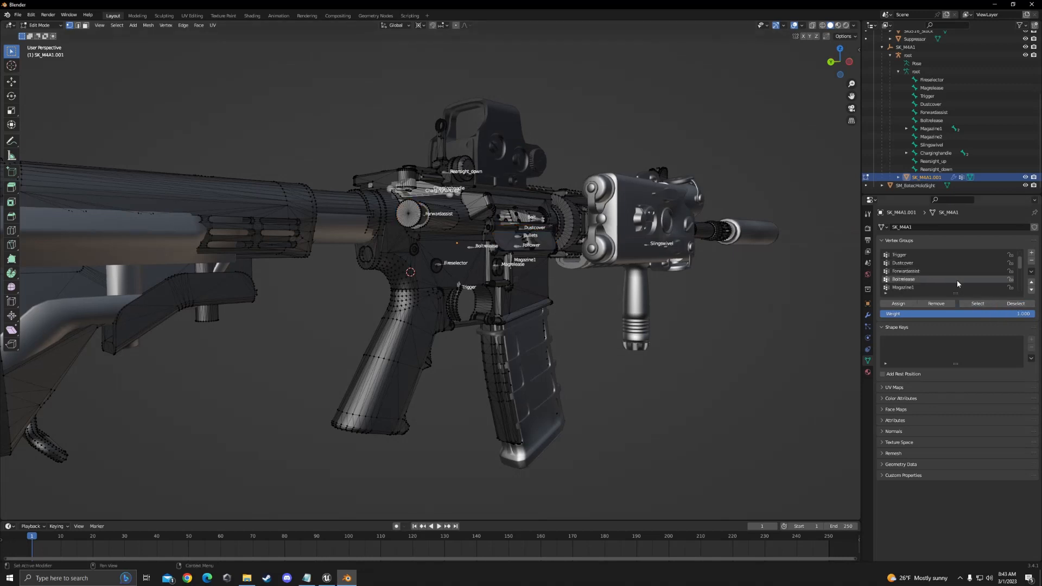
{"action": "left_click", "coordinate": [978, 303]}
{"action": "middle_click_drag", "start_coordinate": [702, 286], "coordinate": [853, 291]}
{"action": "left_click", "coordinate": [1011, 306]}
Select the Magazine1 vertex group's vertices, view the highlighted magazine, and deselect them.
{"action": "scroll", "coordinate": [971, 281], "scroll_direction": "down", "scroll_amount": 2}
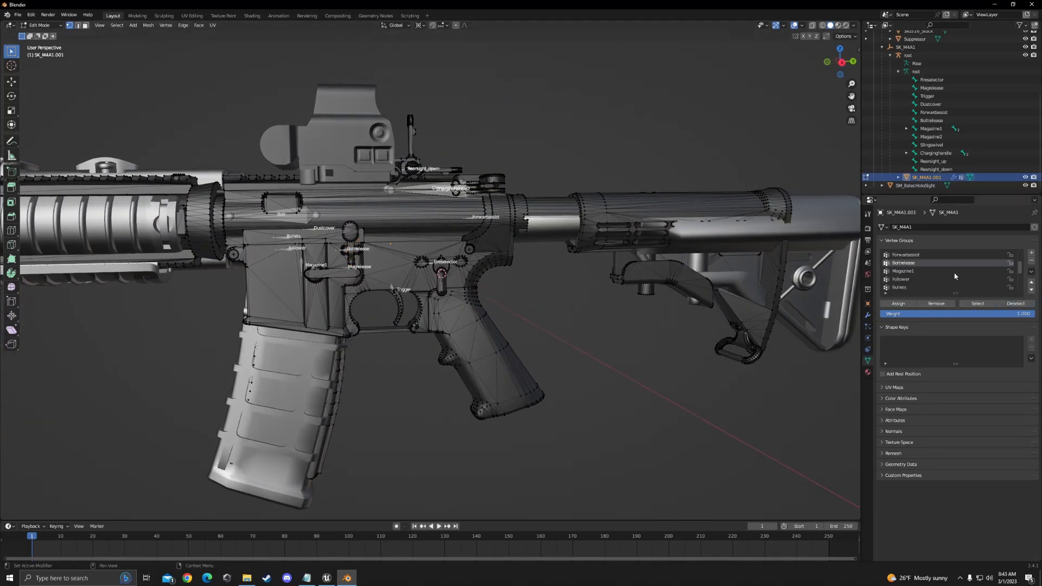
{"action": "left_click", "coordinate": [955, 273]}
{"action": "left_click", "coordinate": [977, 304]}
{"action": "scroll", "coordinate": [565, 313], "scroll_direction": "down", "scroll_amount": 5}
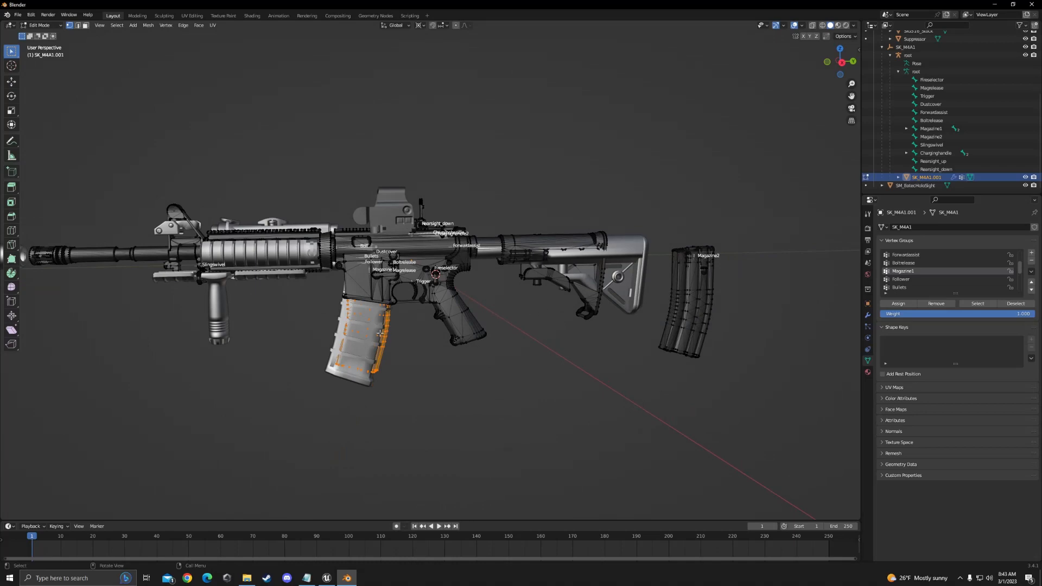
{"action": "left_click", "coordinate": [1015, 303]}
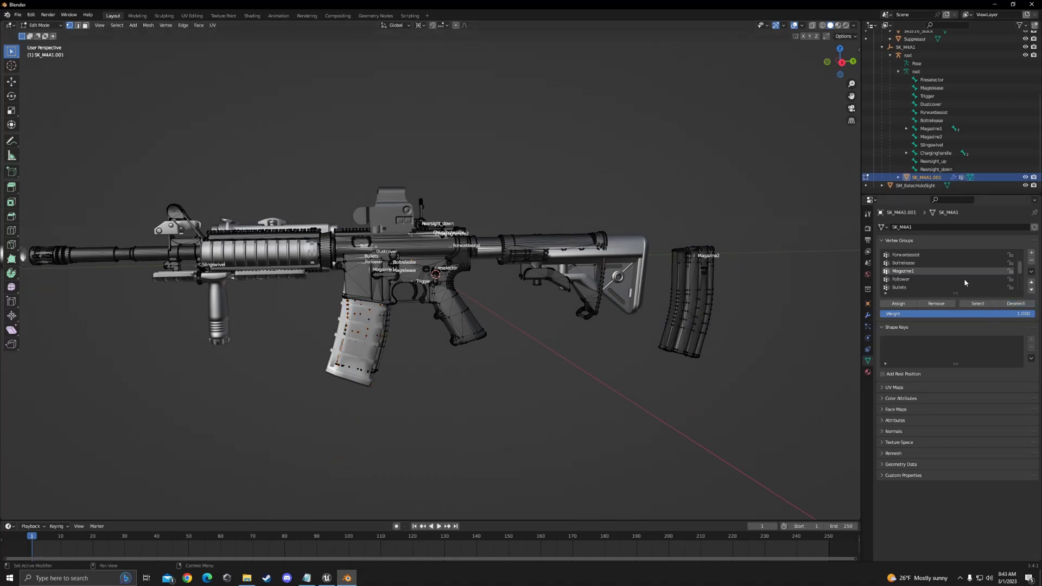
Select the Follower vertex group, turn on X-ray to see it inside the magazine, and deselect its vertices.
{"action": "left_click", "coordinate": [964, 279]}
{"action": "left_click", "coordinate": [977, 304]}
{"action": "scroll", "coordinate": [447, 291], "scroll_direction": "up", "scroll_amount": 6}
{"action": "middle_click_drag", "start_coordinate": [447, 291], "coordinate": [769, 92]}
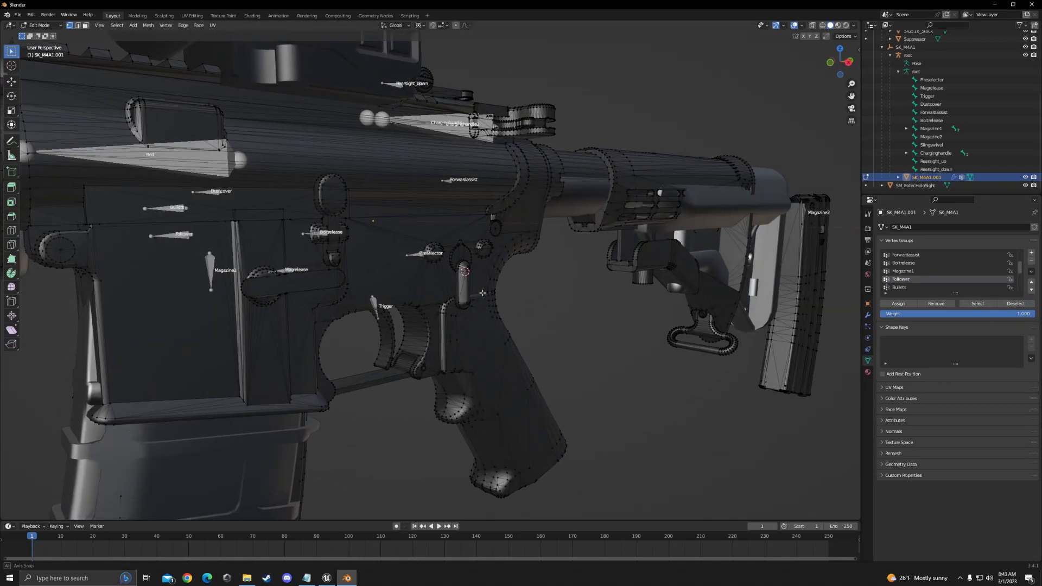
{"action": "left_click", "coordinate": [813, 28]}
{"action": "middle_click_drag", "start_coordinate": [374, 306], "coordinate": [521, 249], "text": "shift"}
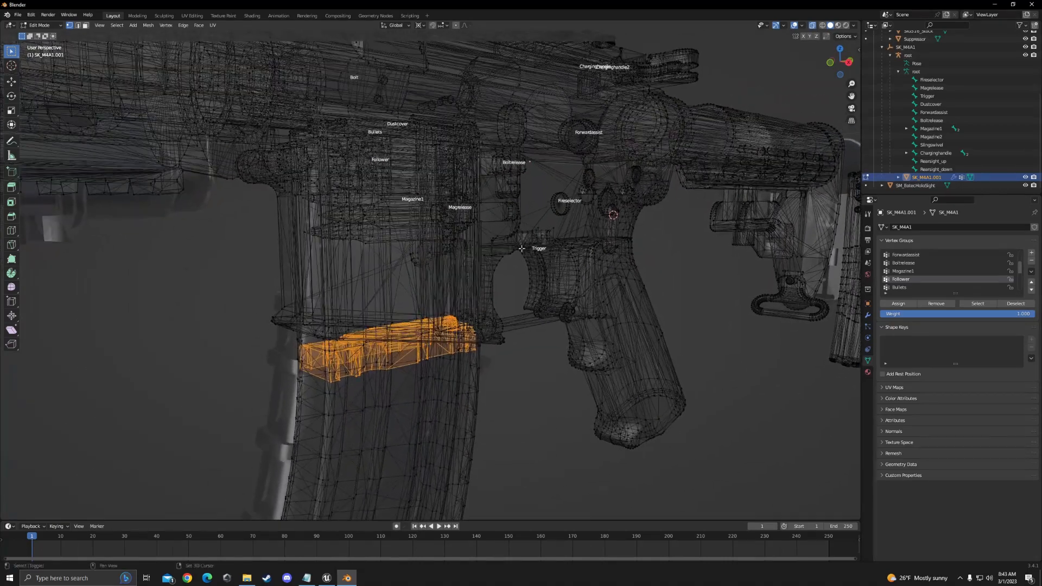
{"action": "left_click", "coordinate": [1015, 304]}
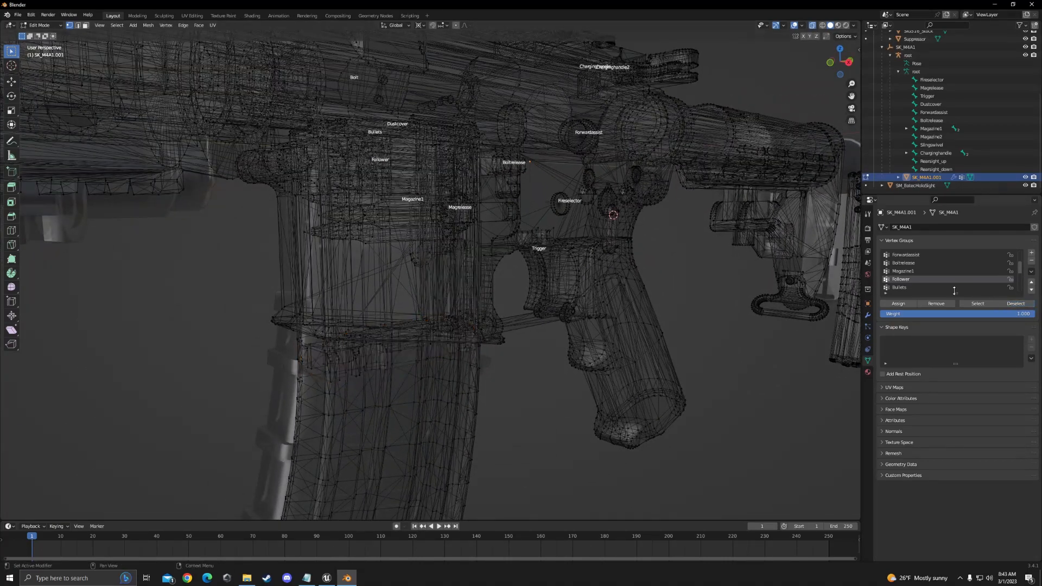
Select the Bullets vertex group to examine the rounds inside the receiver, then deselect its vertices.
{"action": "left_click", "coordinate": [926, 289]}
{"action": "left_click", "coordinate": [986, 306]}
{"action": "mouse_move", "coordinate": [638, 253]}
{"action": "middle_mouse_down"}
{"action": "mouse_move", "coordinate": [655, 265]}
{"action": "mouse_move", "coordinate": [618, 261]}
{"action": "middle_mouse_up"}
{"action": "scroll", "coordinate": [984, 276], "scroll_direction": "down", "scroll_amount": 4}
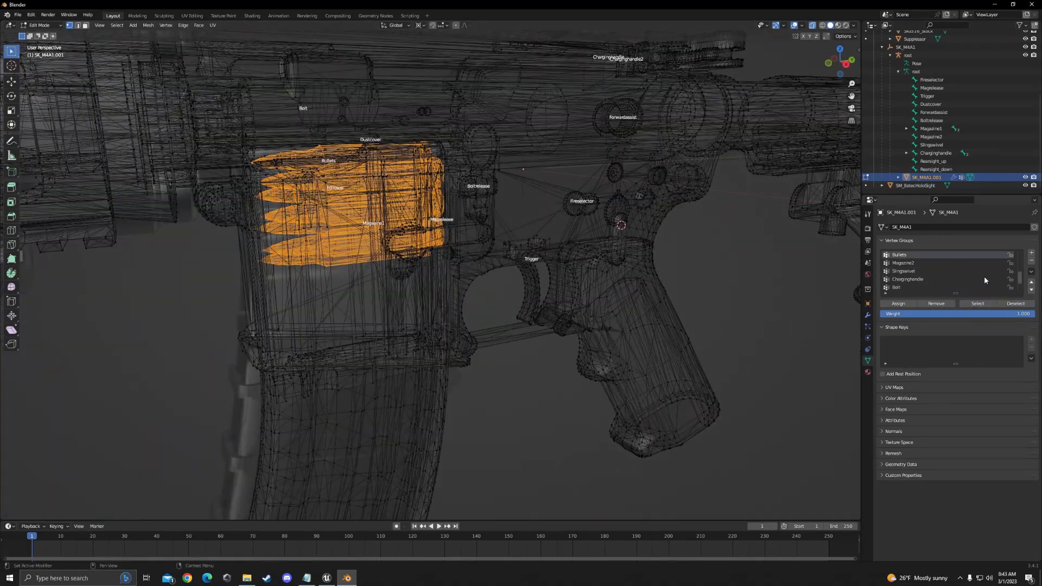
{"action": "left_click", "coordinate": [1015, 304]}
Select the Magazine2 vertex group's vertices and view the spare magazine behind the stock.
{"action": "left_click", "coordinate": [953, 262]}
{"action": "left_click", "coordinate": [976, 302]}
{"action": "middle_click_drag", "start_coordinate": [641, 255], "coordinate": [608, 252]}
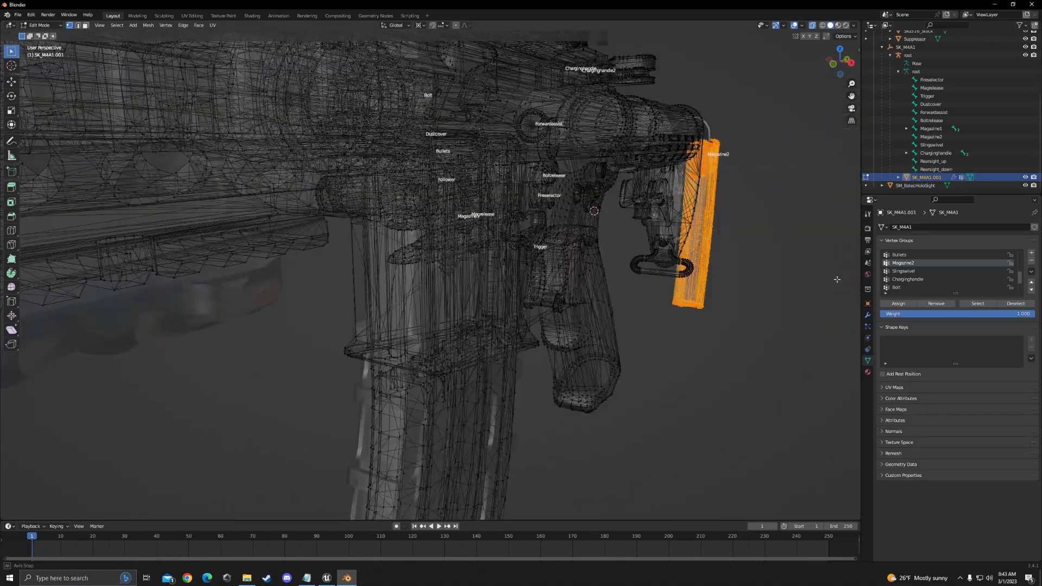
Clear the Magazine2 selection, select the Slingswivel vertex group's vertices to view the front sling loop, and deselect them.
{"action": "left_click", "coordinate": [1015, 303]}
{"action": "left_click", "coordinate": [959, 270]}
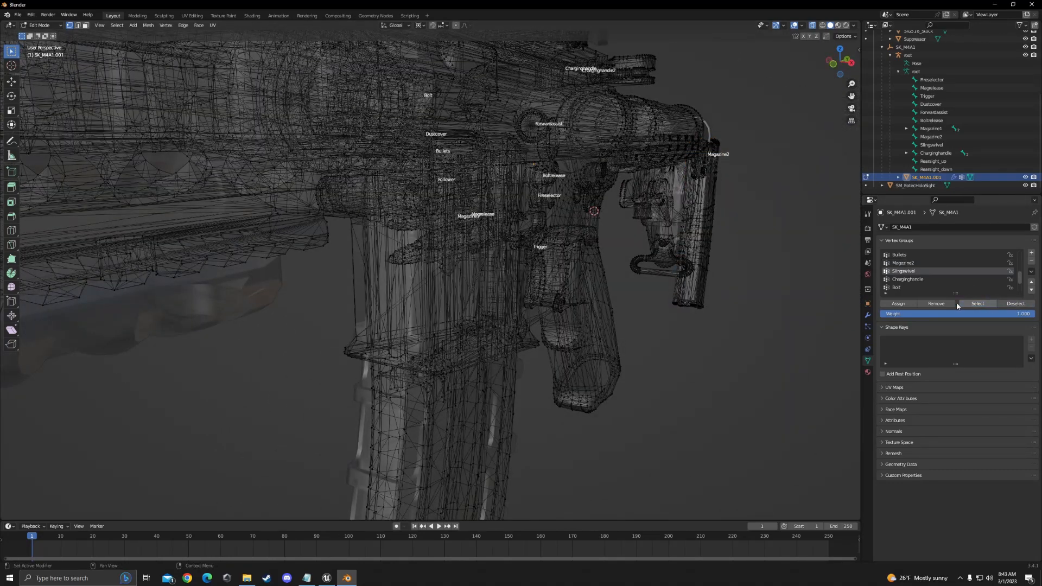
{"action": "left_click", "coordinate": [976, 304]}
{"action": "middle_click_drag", "start_coordinate": [489, 271], "coordinate": [431, 275]}
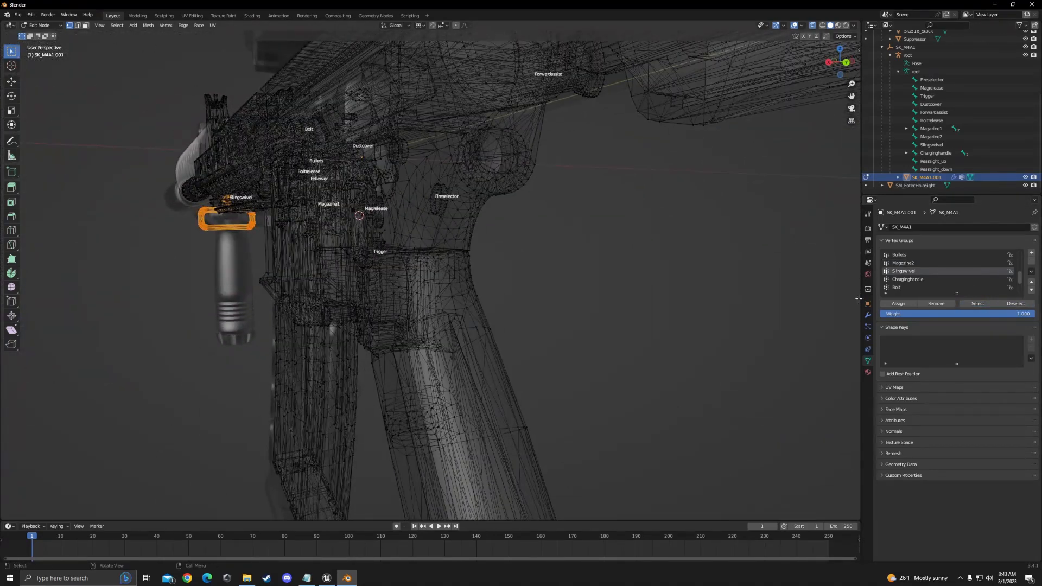
{"action": "left_click", "coordinate": [1011, 304]}
Select the Charginghandle vertex group's vertices, view them on the rifle, and deselect them.
{"action": "left_click", "coordinate": [907, 279]}
{"action": "left_click", "coordinate": [976, 304]}
{"action": "mouse_move", "coordinate": [683, 261]}
{"action": "middle_mouse_down"}
{"action": "mouse_move", "coordinate": [659, 263]}
{"action": "mouse_move", "coordinate": [670, 274]}
{"action": "middle_mouse_up"}
{"action": "left_click", "coordinate": [1016, 304]}
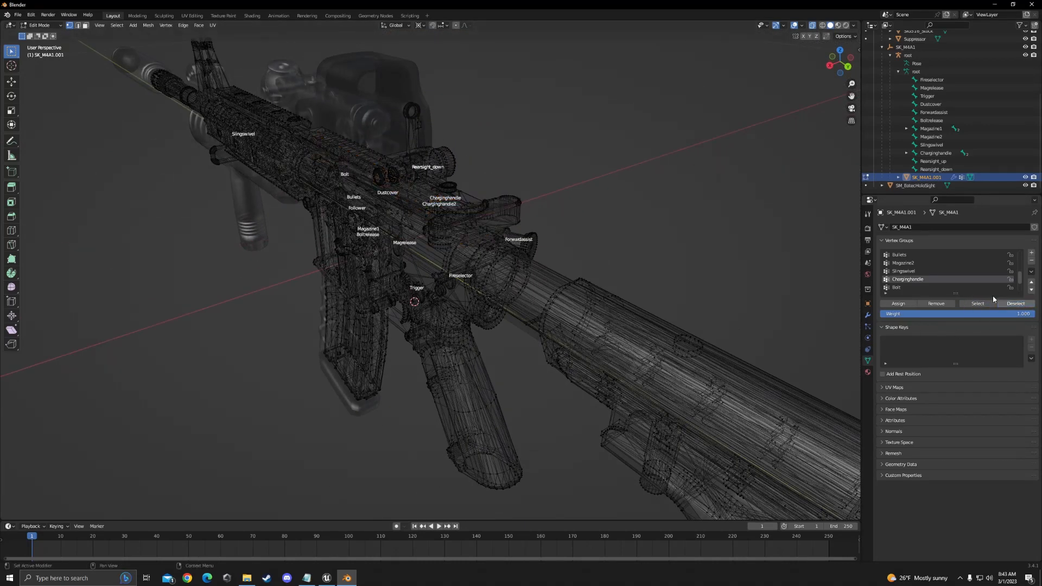
Select the Bolt vertex group to examine the bolt inside the receiver from both sides, and deselect its vertices.
{"action": "scroll", "coordinate": [932, 269], "scroll_direction": "down", "scroll_amount": 2}
{"action": "left_click", "coordinate": [931, 271]}
{"action": "left_click", "coordinate": [988, 305]}
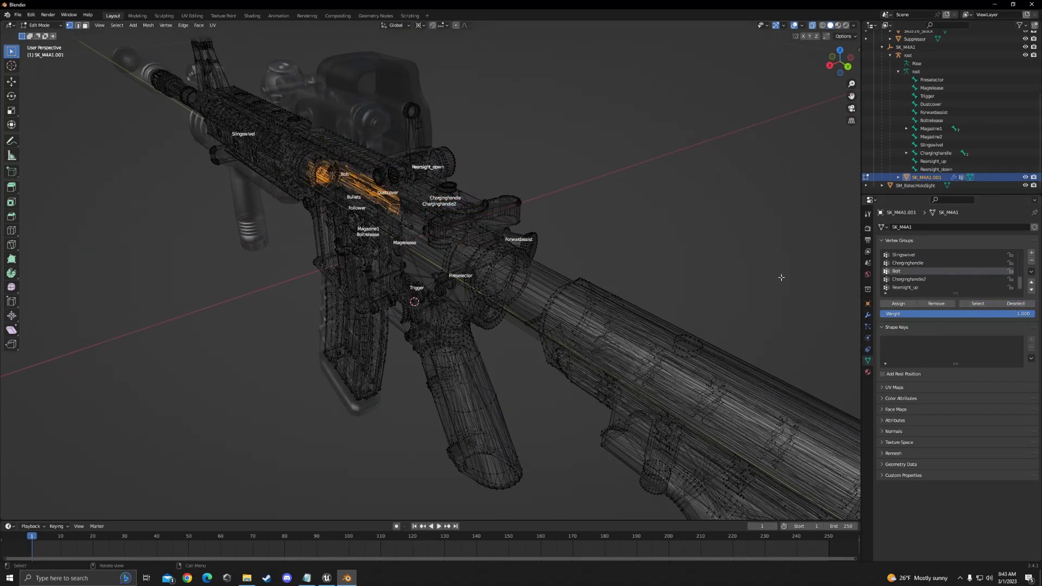
{"action": "middle_click_drag", "start_coordinate": [559, 271], "coordinate": [596, 276]}
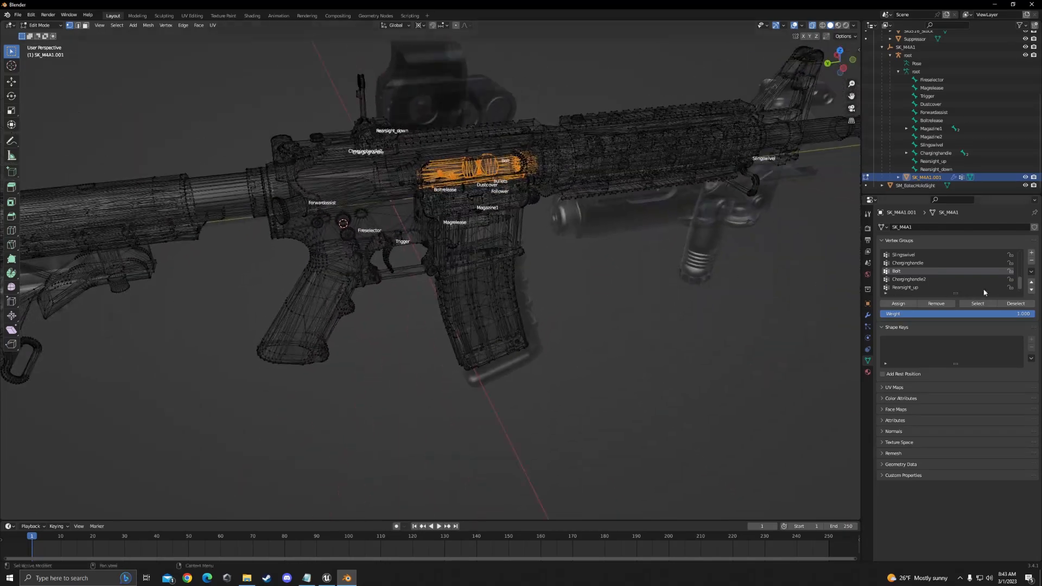
{"action": "left_click", "coordinate": [1023, 305]}
Select the Charginghandle2 vertex group to examine the latch at the rear of the receiver, and deselect its vertices.
{"action": "scroll", "coordinate": [939, 276], "scroll_direction": "down", "scroll_amount": 1}
{"action": "left_click", "coordinate": [936, 272]}
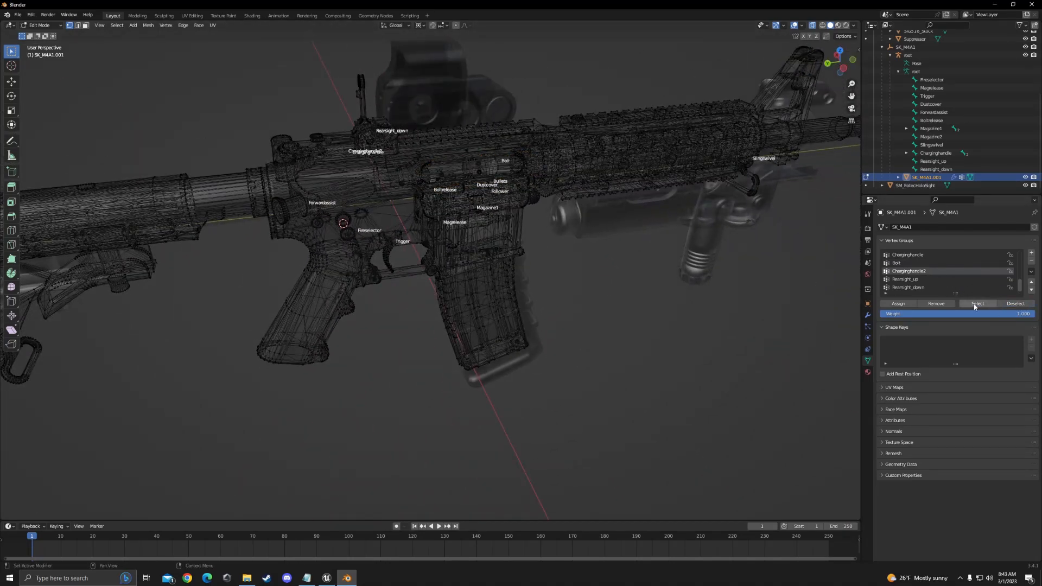
{"action": "left_click", "coordinate": [975, 304]}
{"action": "middle_click_drag", "start_coordinate": [597, 228], "coordinate": [542, 261]}
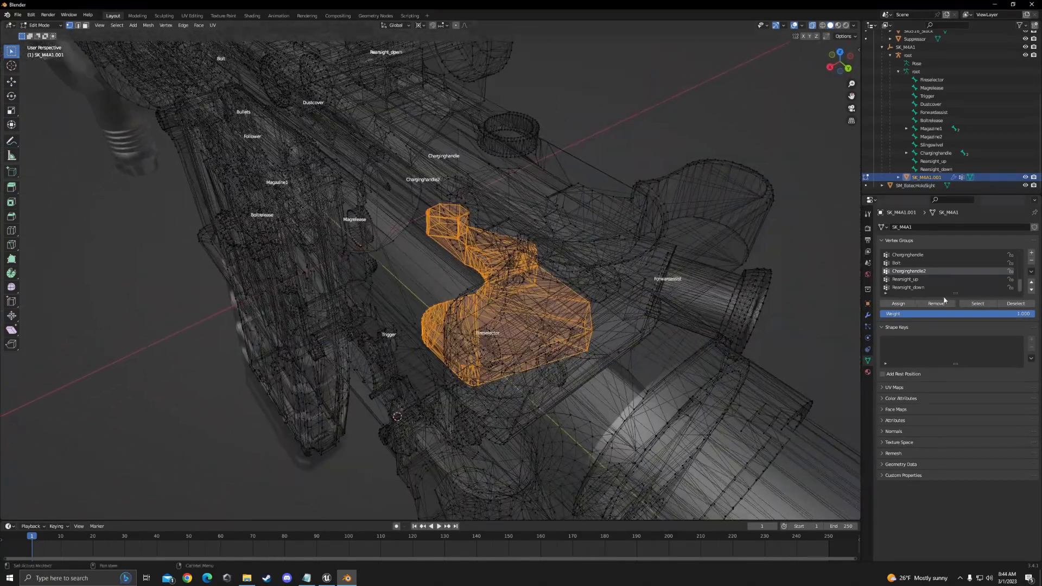
{"action": "left_click", "coordinate": [1016, 304]}
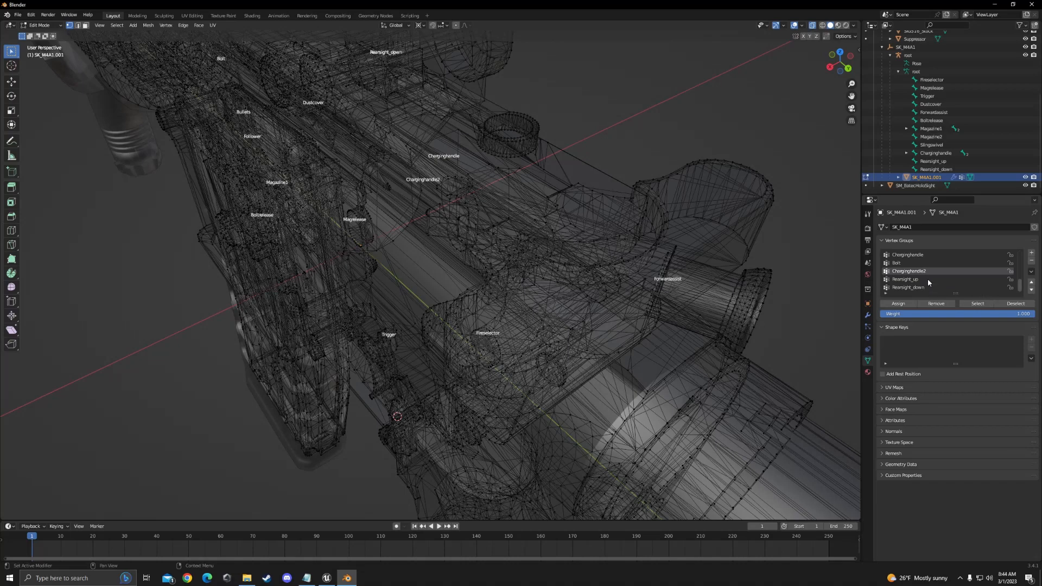
Unhide the SIG516 mesh and turn off X-ray display.
{"action": "scroll", "coordinate": [705, 262], "scroll_direction": "down", "scroll_amount": 5}
{"action": "middle_click_drag", "start_coordinate": [640, 293], "coordinate": [693, 251]}
{"action": "scroll", "coordinate": [693, 250], "scroll_direction": "down", "scroll_amount": 2}
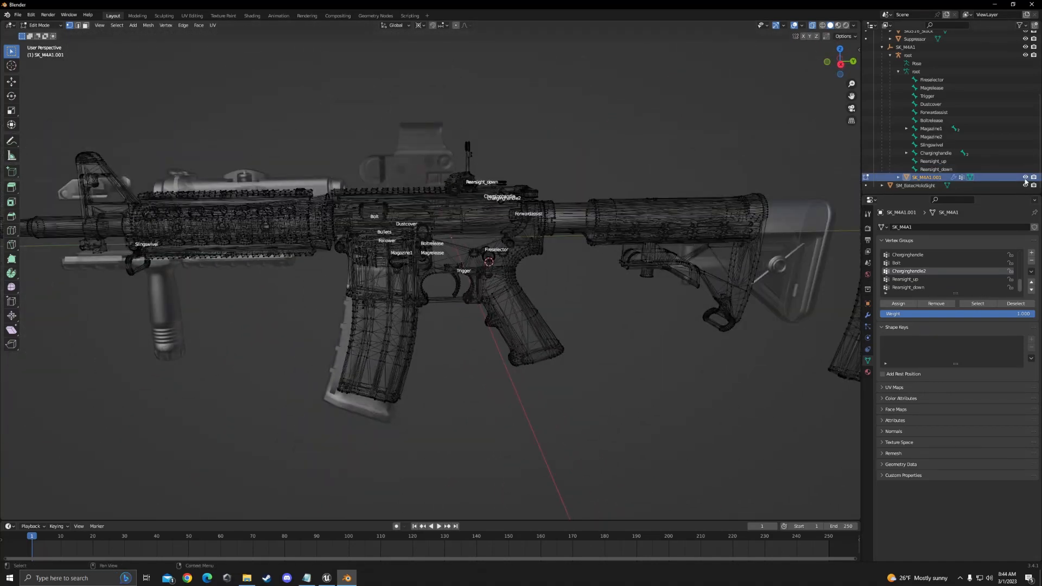
{"action": "scroll", "coordinate": [1026, 109], "scroll_direction": "up", "scroll_amount": 6}
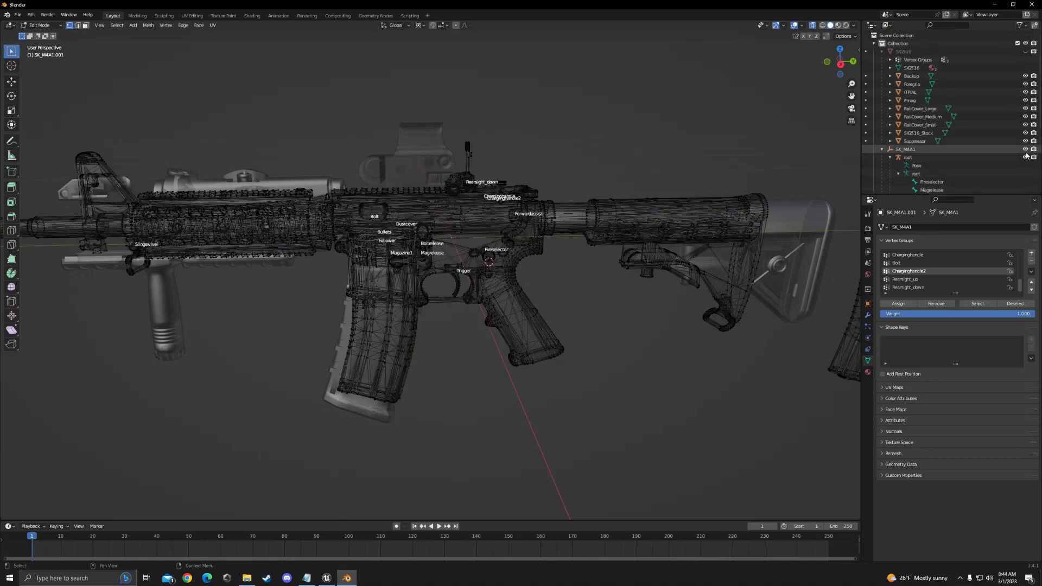
{"action": "left_click", "coordinate": [1026, 53]}
{"action": "scroll", "coordinate": [1011, 133], "scroll_direction": "down", "scroll_amount": 5}
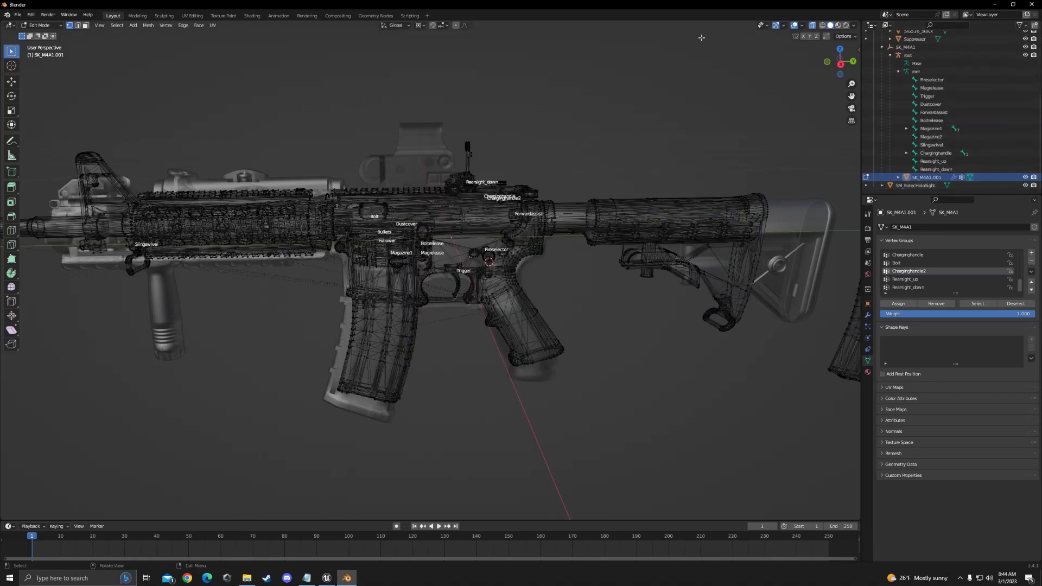
{"action": "left_click", "coordinate": [812, 25]}
Hide the SK_M4A1.001 mesh and the root armature so only the SIG516 rifle and its attachments are shown.
{"action": "left_click", "coordinate": [1025, 177]}
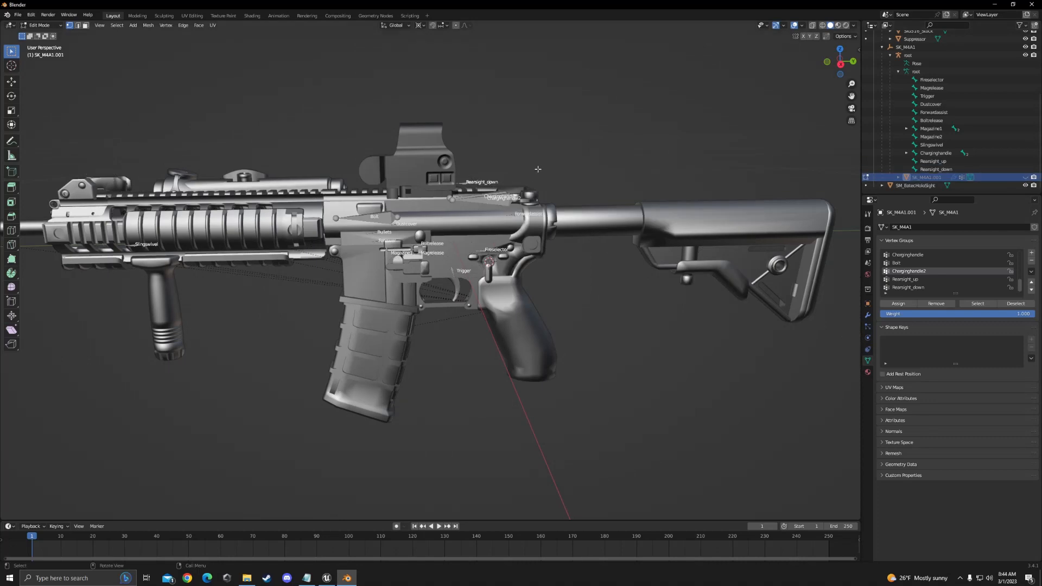
{"action": "scroll", "coordinate": [526, 166], "scroll_direction": "up", "scroll_amount": 5}
{"action": "middle_click_drag", "start_coordinate": [526, 165], "coordinate": [510, 161]}
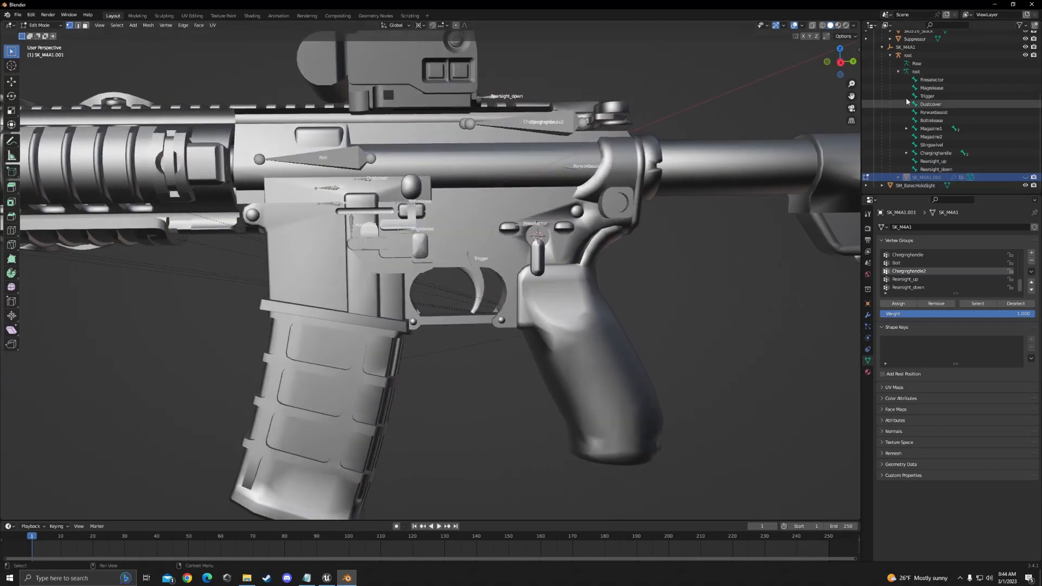
{"action": "left_click", "coordinate": [1025, 55]}
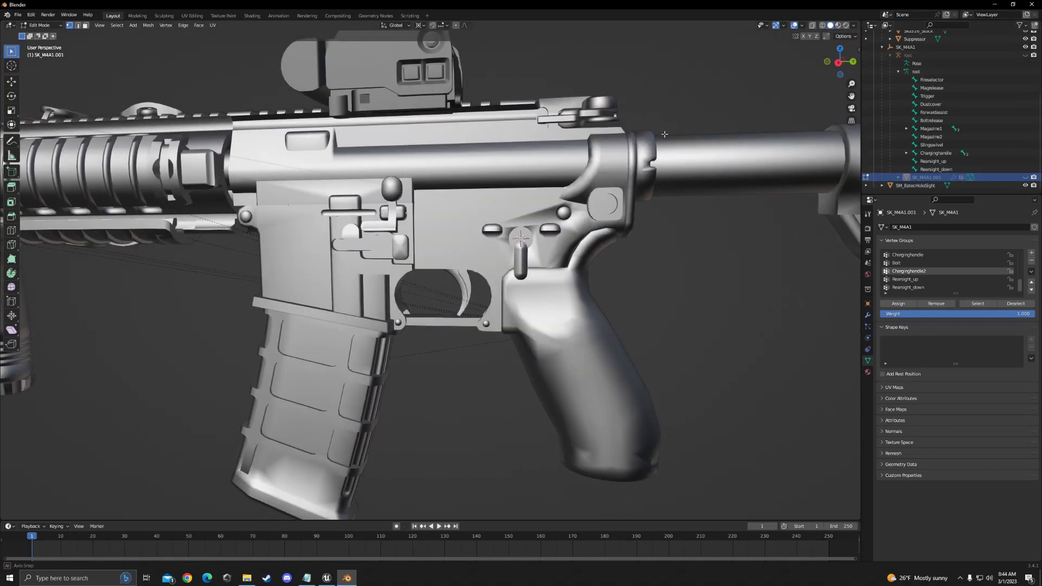
Leave Edit Mode on SK_M4A1.001, select the SIG516 mesh, and enter Edit Mode on it.
{"action": "scroll", "coordinate": [977, 266], "scroll_direction": "up", "scroll_amount": 5}
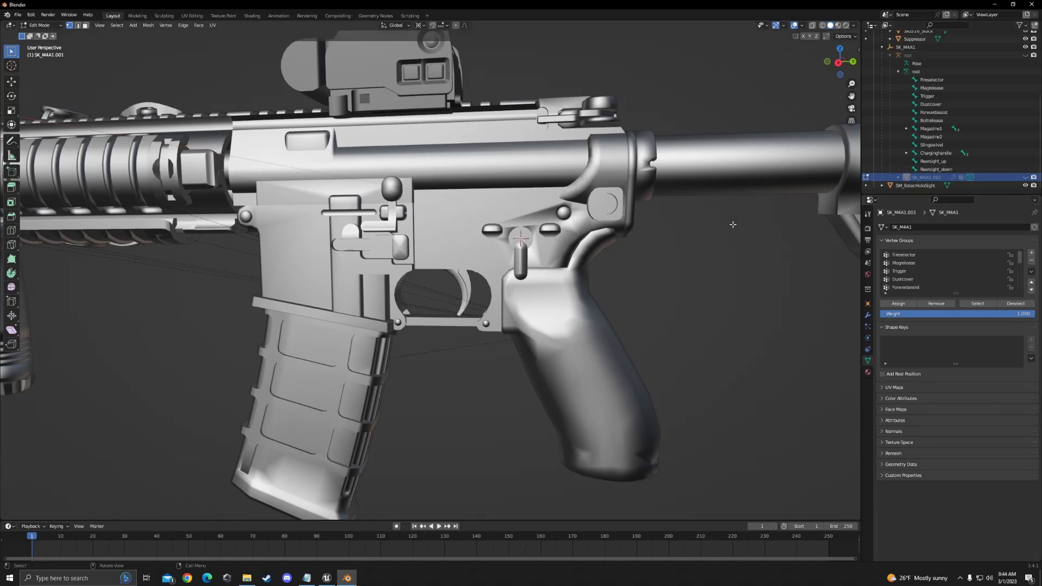
{"action": "scroll", "coordinate": [732, 224], "scroll_direction": "down", "scroll_amount": 5}
{"action": "key", "text": "Tab"}
{"action": "mouse_move", "coordinate": [642, 255]}
{"action": "middle_mouse_down"}
{"action": "mouse_move", "coordinate": [651, 258]}
{"action": "mouse_move", "coordinate": [643, 254]}
{"action": "middle_mouse_up"}
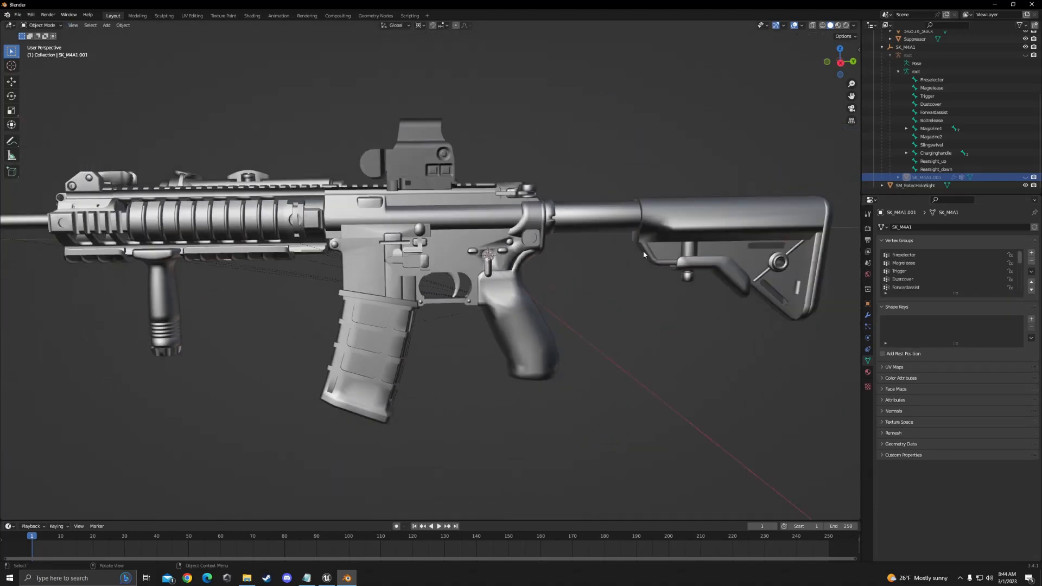
{"action": "left_click", "coordinate": [455, 229]}
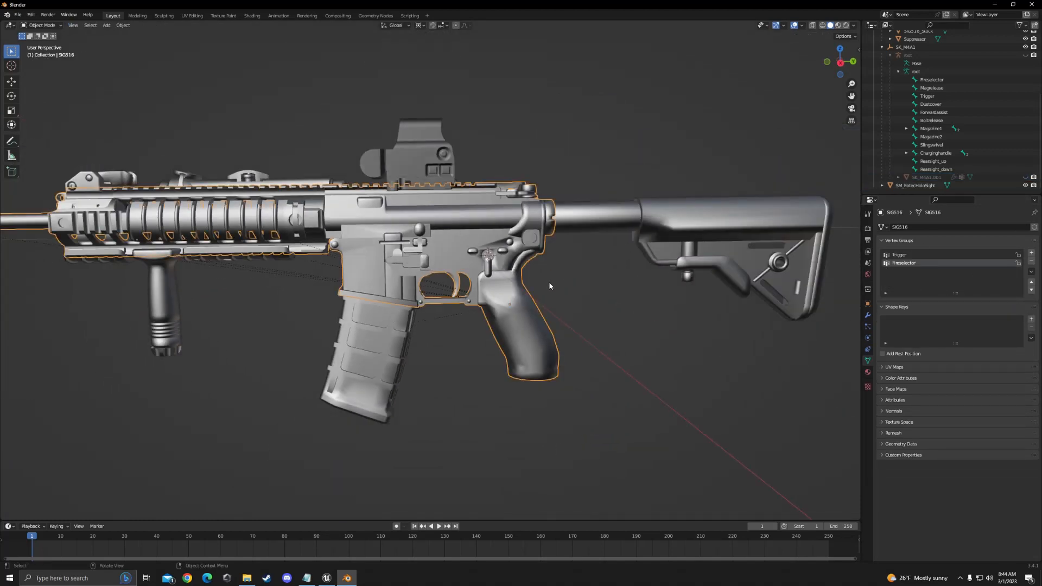
{"action": "key", "text": "Tab"}
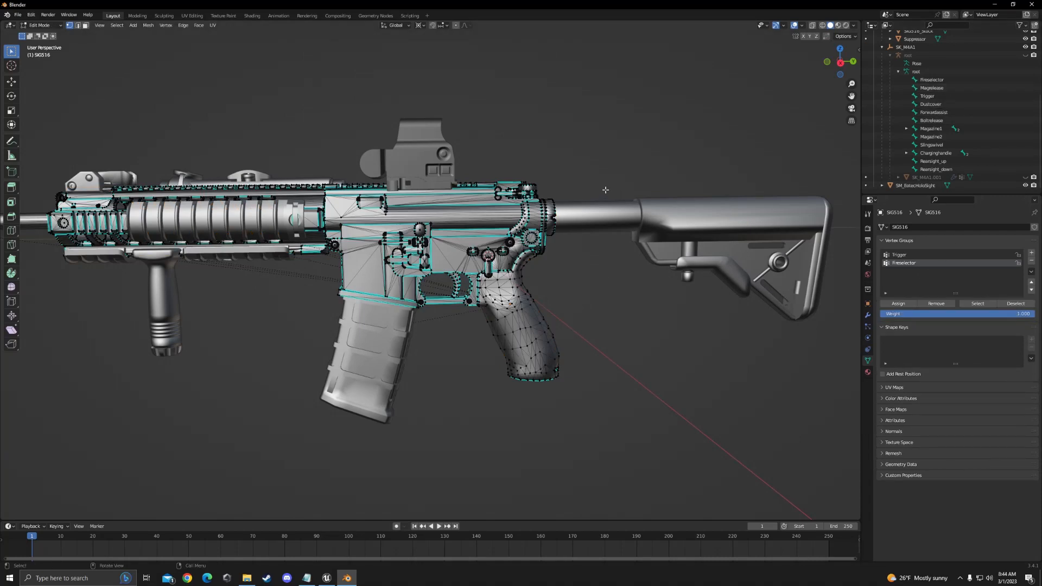
{"action": "scroll", "coordinate": [606, 190], "scroll_direction": "up", "scroll_amount": 5}
{"action": "key", "text": "Tab"}
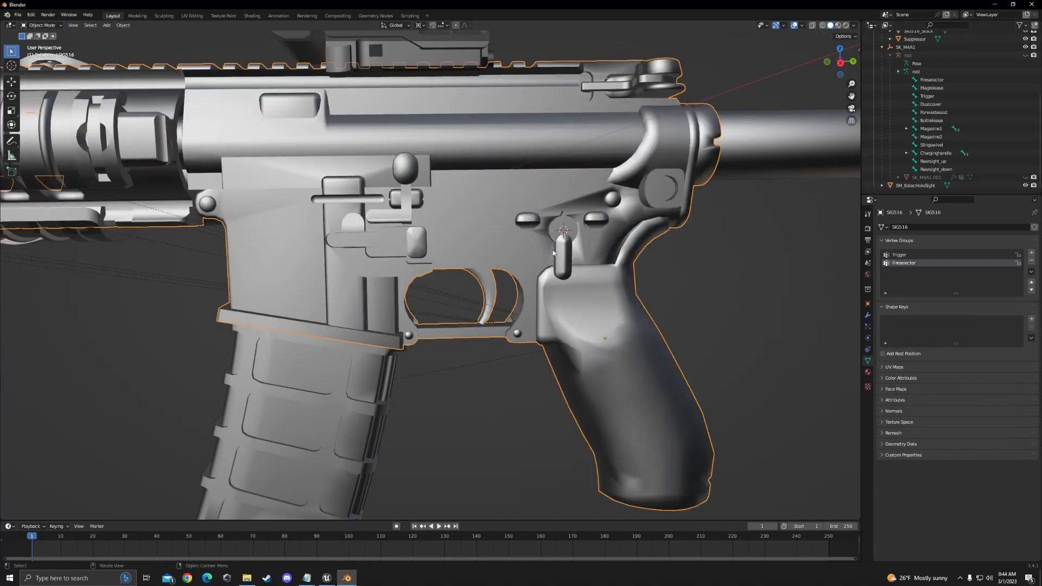
{"action": "key", "text": "Tab"}
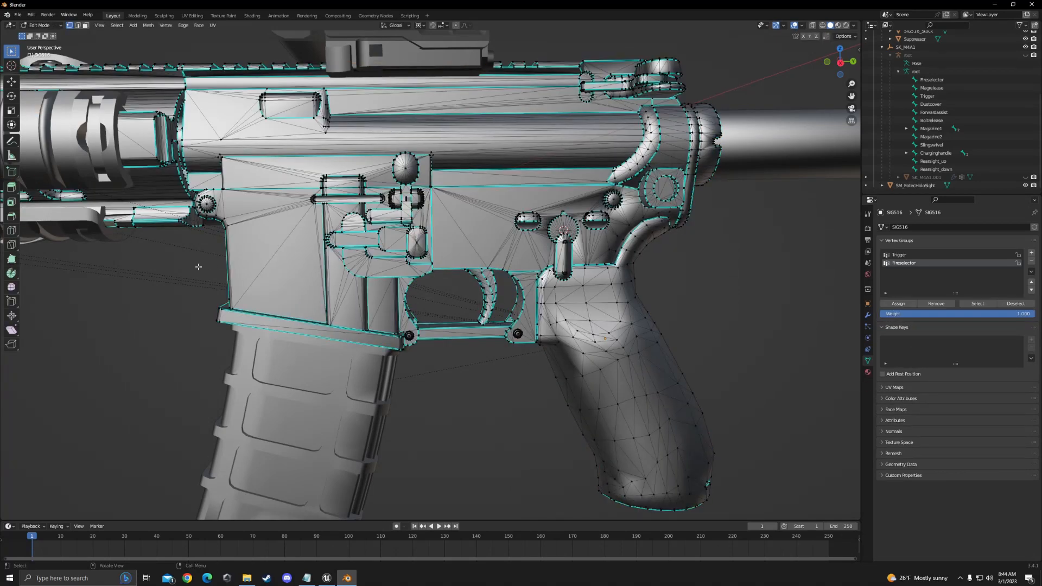
{"action": "scroll", "coordinate": [352, 241], "scroll_direction": "up", "scroll_amount": 2}
{"action": "middle_click_drag", "start_coordinate": [351, 242], "coordinate": [386, 229]}
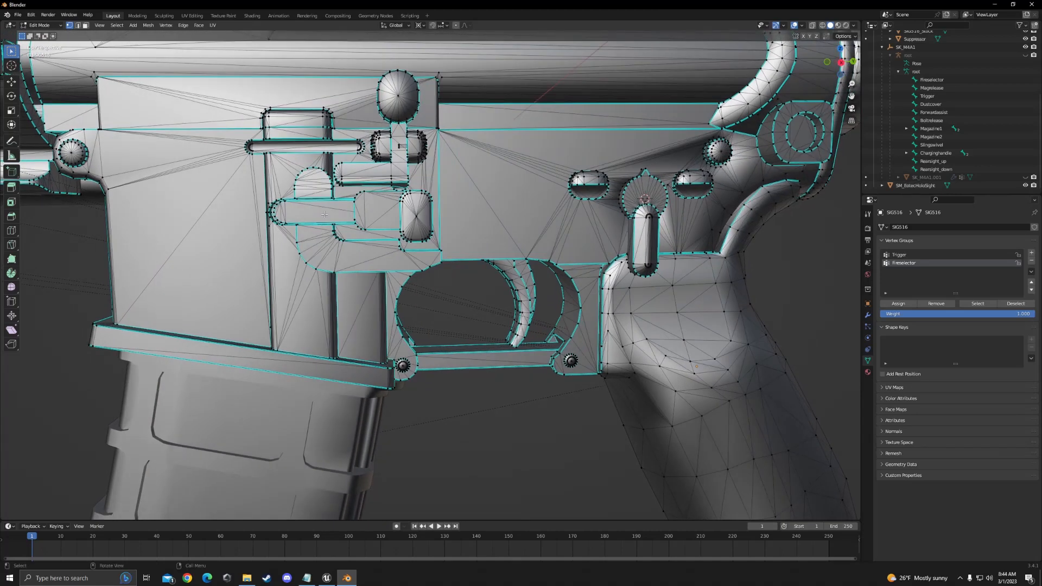
{"action": "key", "text": "l"}
{"action": "key", "text": "ctrl+z"}
{"action": "scroll", "coordinate": [325, 215], "scroll_direction": "up", "scroll_amount": 4}
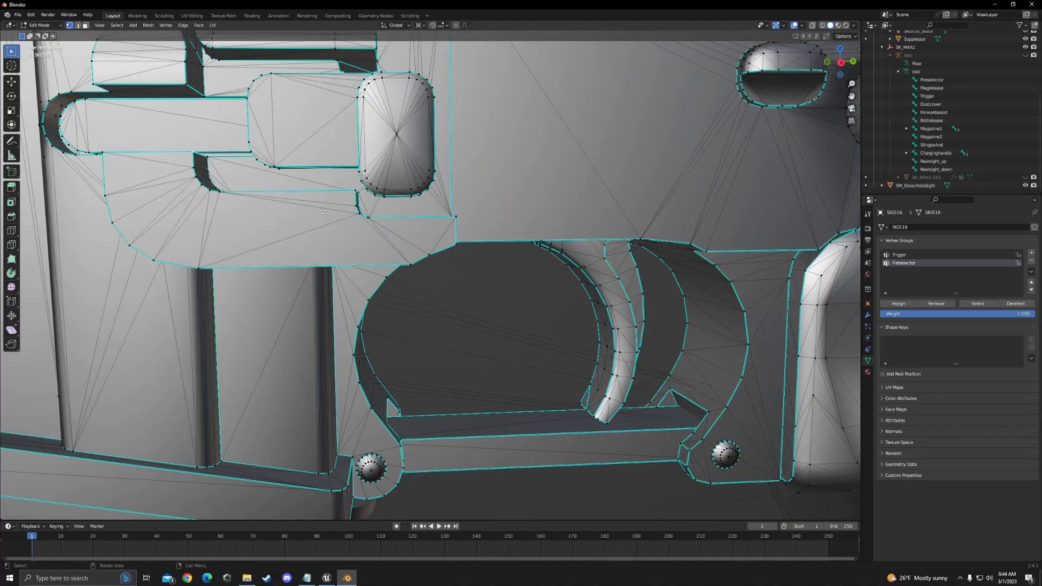
{"action": "middle_click_drag", "start_coordinate": [324, 212], "coordinate": [328, 216]}
{"action": "scroll", "coordinate": [329, 216], "scroll_direction": "down", "scroll_amount": 3}
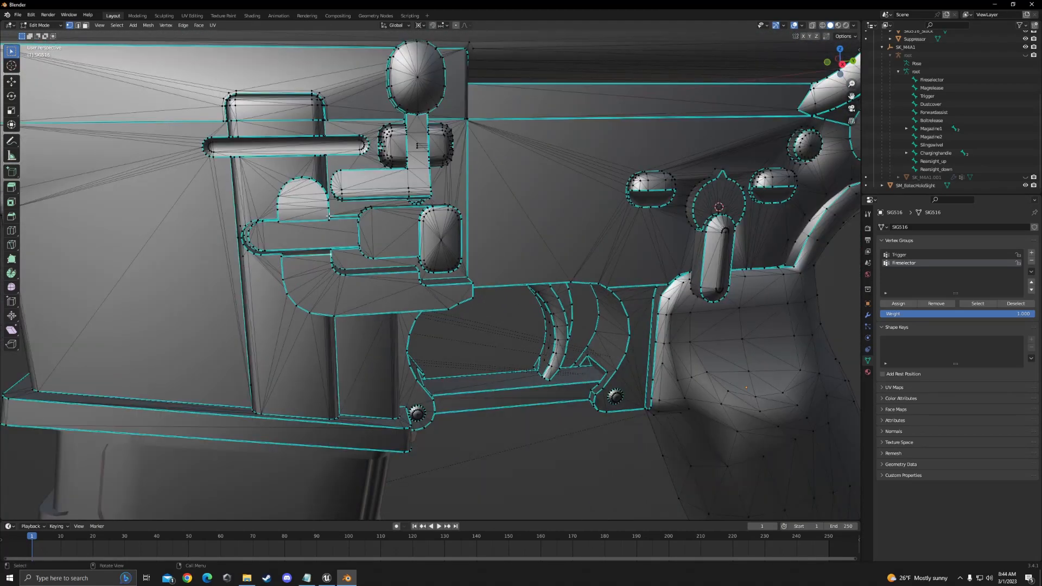
Switch to face selection and select the linked magazine release geometry on both sides of the SIG516's lower receiver.
{"action": "left_click", "coordinate": [85, 25]}
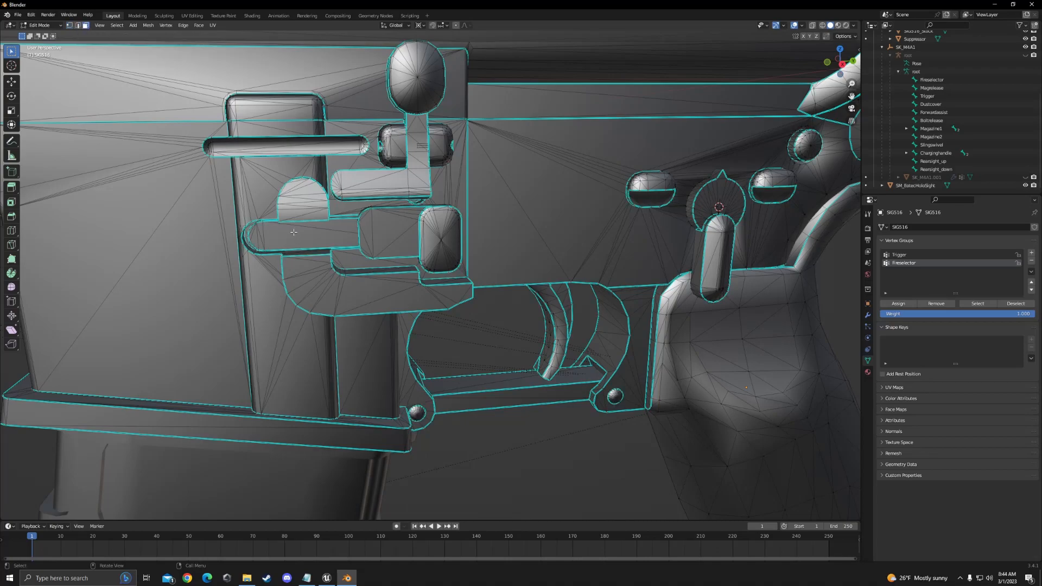
{"action": "key", "text": "l"}
{"action": "middle_click_drag", "start_coordinate": [300, 232], "coordinate": [206, 223]}
{"action": "scroll", "coordinate": [449, 143], "scroll_direction": "up", "scroll_amount": 3}
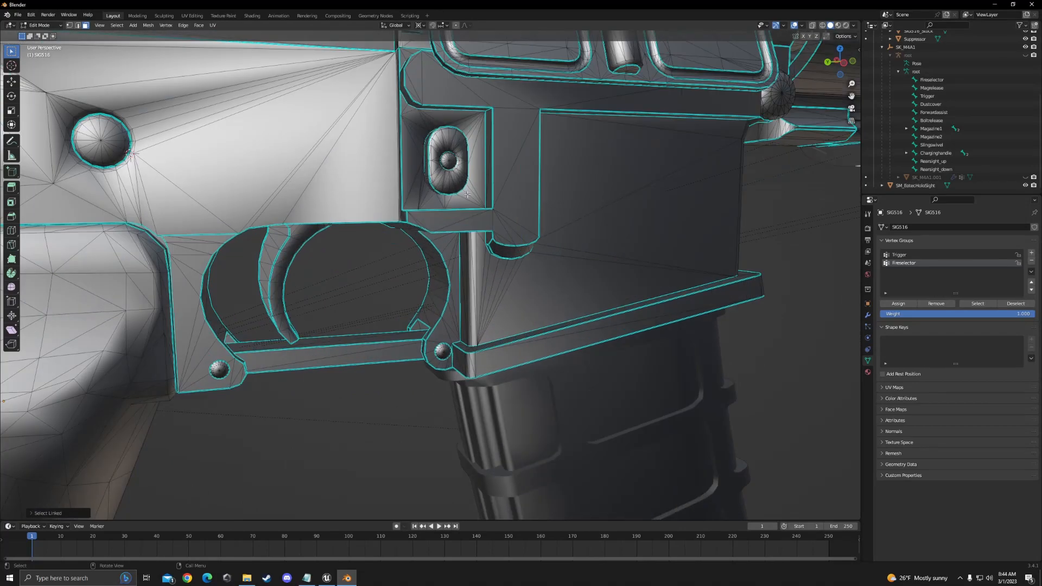
{"action": "key", "text": "l"}
{"action": "middle_click_drag", "start_coordinate": [449, 144], "coordinate": [321, 227]}
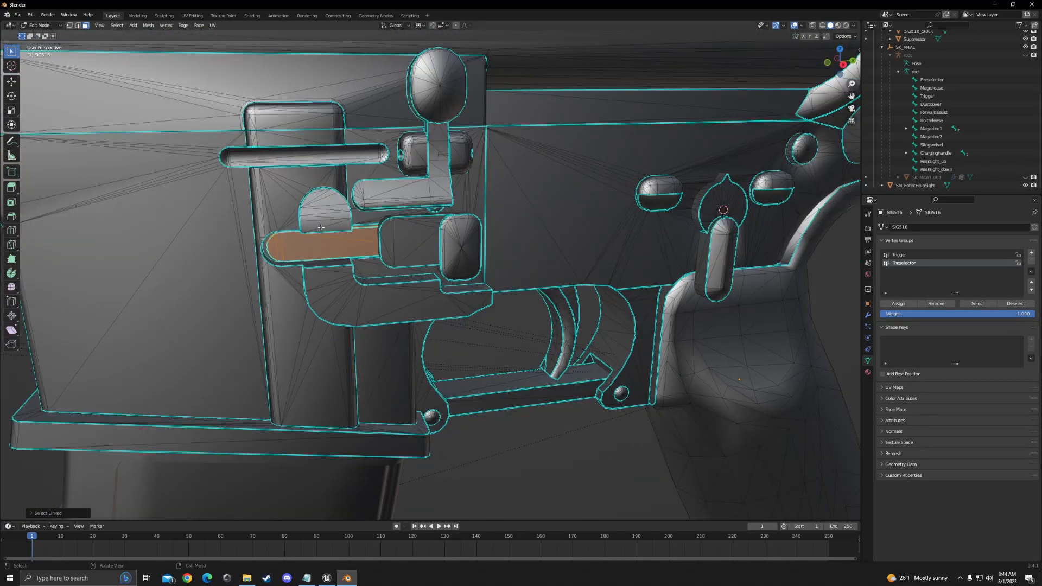
{"action": "scroll", "coordinate": [378, 198], "scroll_direction": "up", "scroll_amount": 8}
{"action": "scroll", "coordinate": [399, 191], "scroll_direction": "down", "scroll_amount": 5}
{"action": "middle_click_drag", "start_coordinate": [399, 190], "coordinate": [246, 198]}
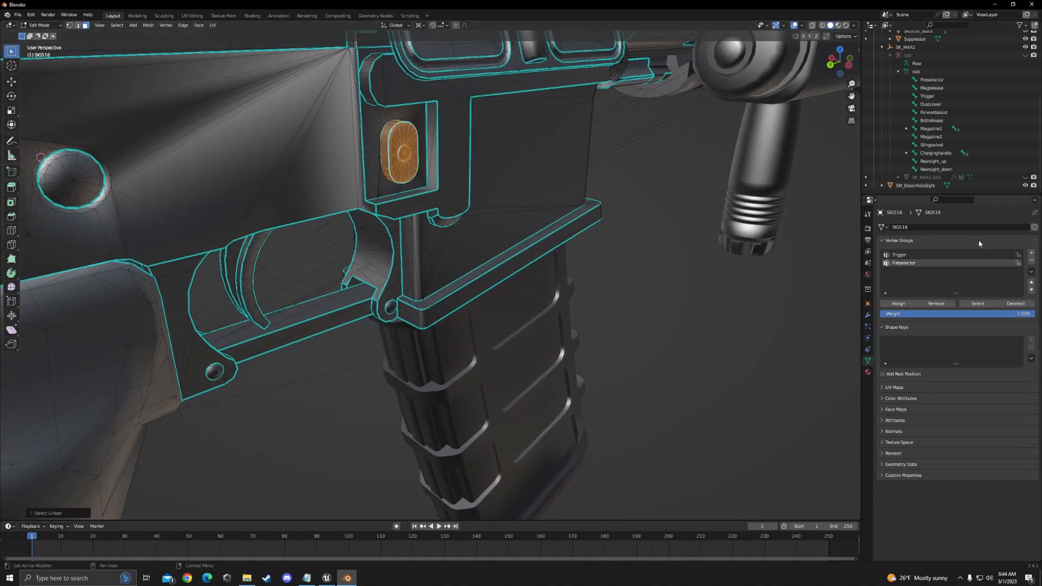
Add a vertex group named Magrelease to SIG516 and assign the selected magazine release parts to it.
{"action": "left_click", "coordinate": [1031, 253]}
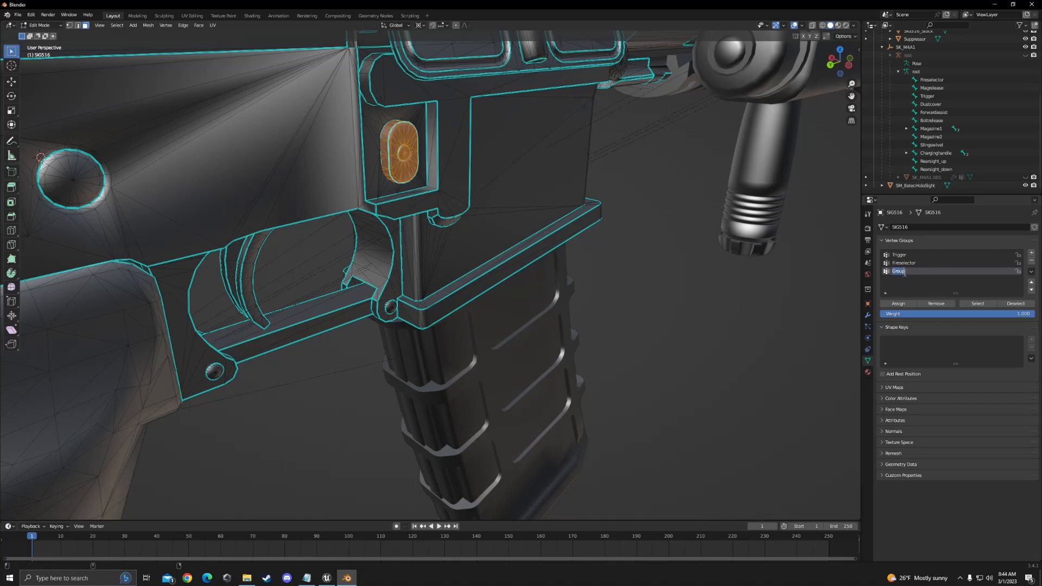
{"action": "type", "text": "Magrelease"}
{"action": "left_click", "coordinate": [1005, 303]}
Check the Magrelease group by selecting and deselecting its faces while viewing both sides of the receiver.
{"action": "left_click", "coordinate": [977, 304]}
{"action": "left_click", "coordinate": [1005, 304]}
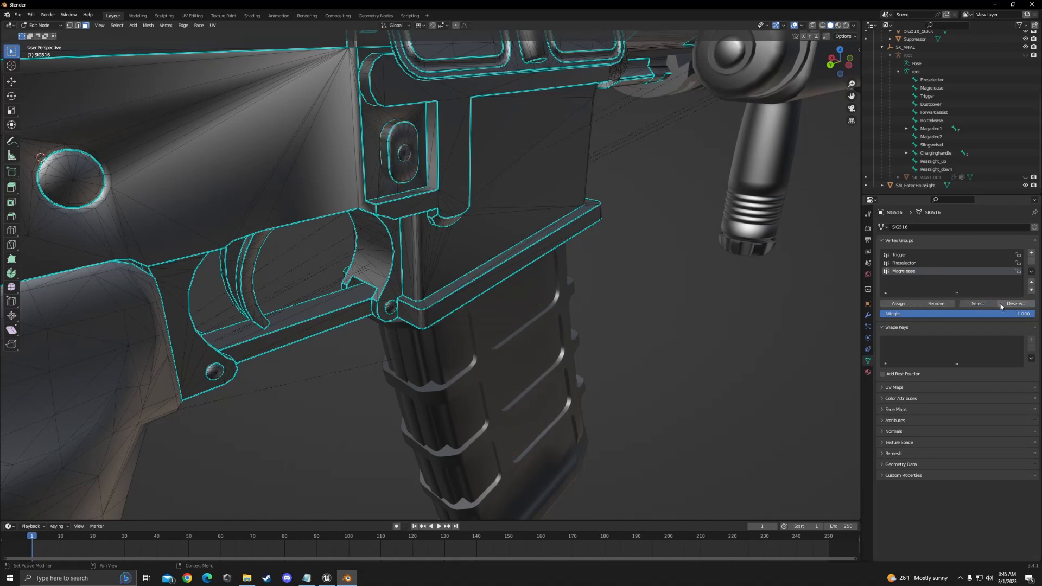
{"action": "left_click", "coordinate": [977, 303]}
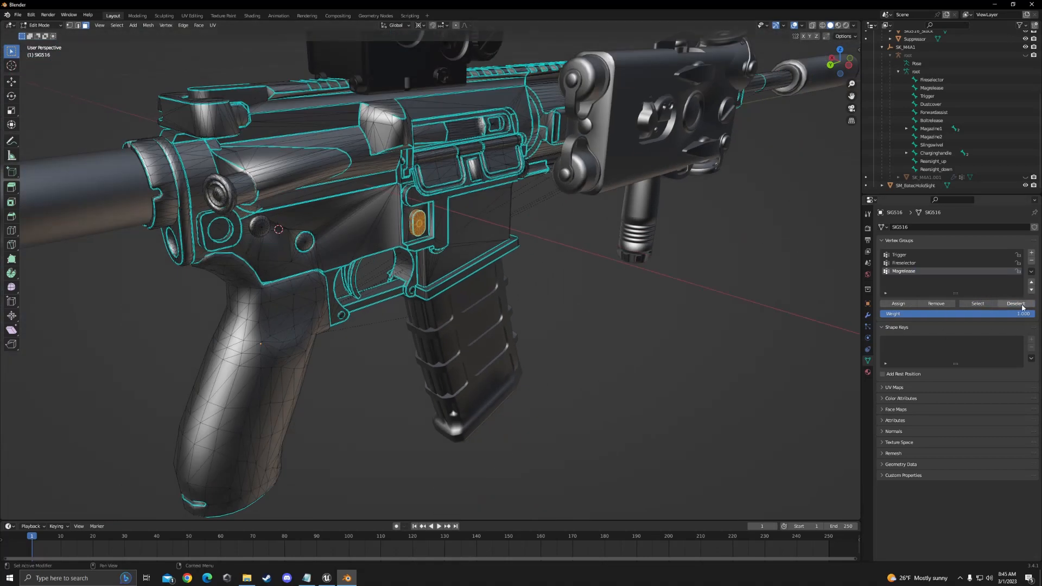
{"action": "left_click", "coordinate": [1016, 304]}
{"action": "left_click", "coordinate": [977, 304]}
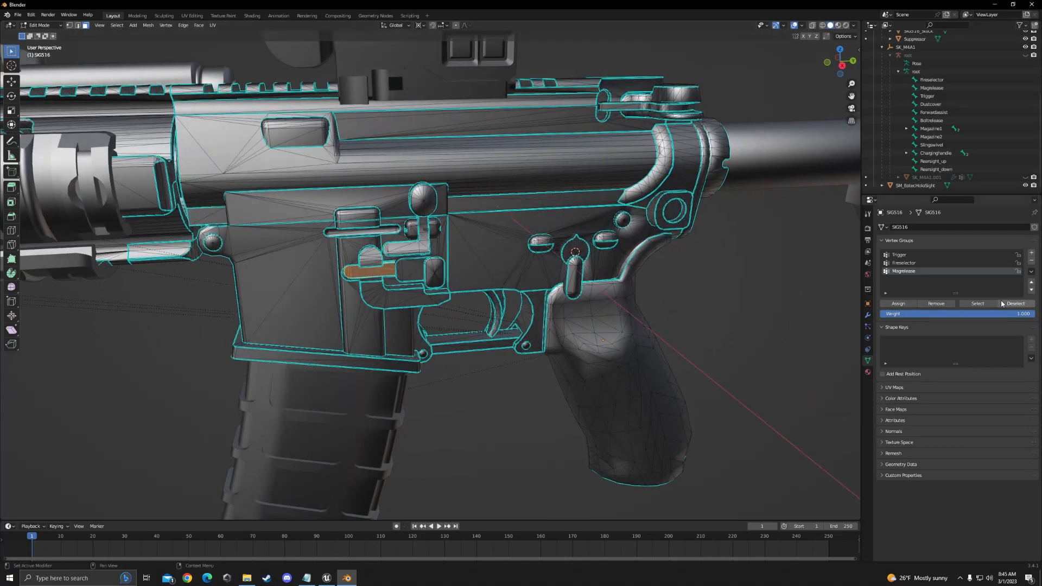
{"action": "left_click", "coordinate": [1002, 304]}
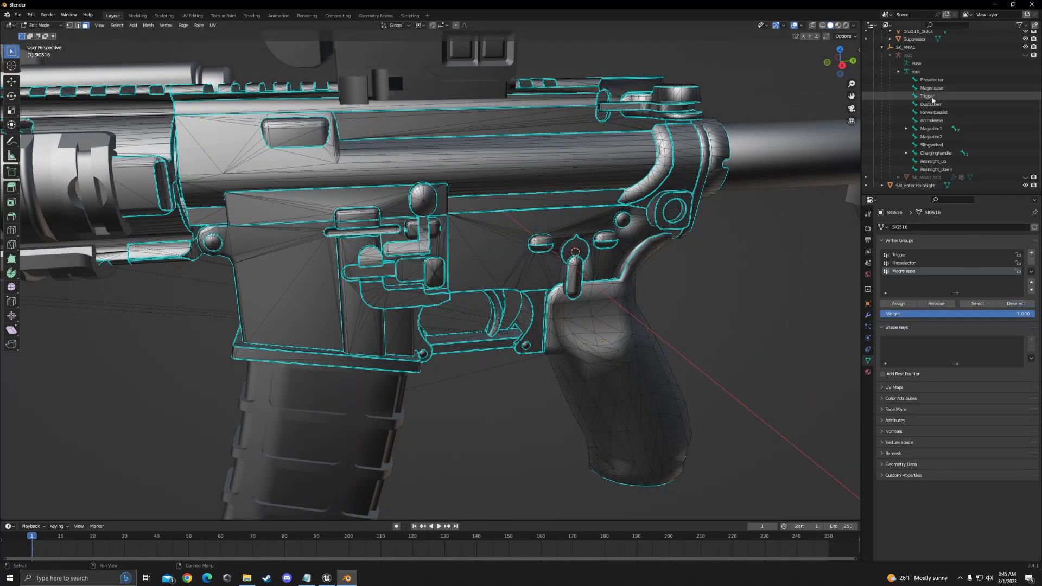
Bring the ejection port cover into view and add a vertex group named Dustcover to SIG516.
{"action": "middle_click_drag", "start_coordinate": [413, 238], "coordinate": [610, 232]}
{"action": "scroll", "coordinate": [550, 236], "scroll_direction": "up", "scroll_amount": 3}
{"action": "middle_click_drag", "start_coordinate": [854, 212], "coordinate": [772, 253], "text": "shift"}
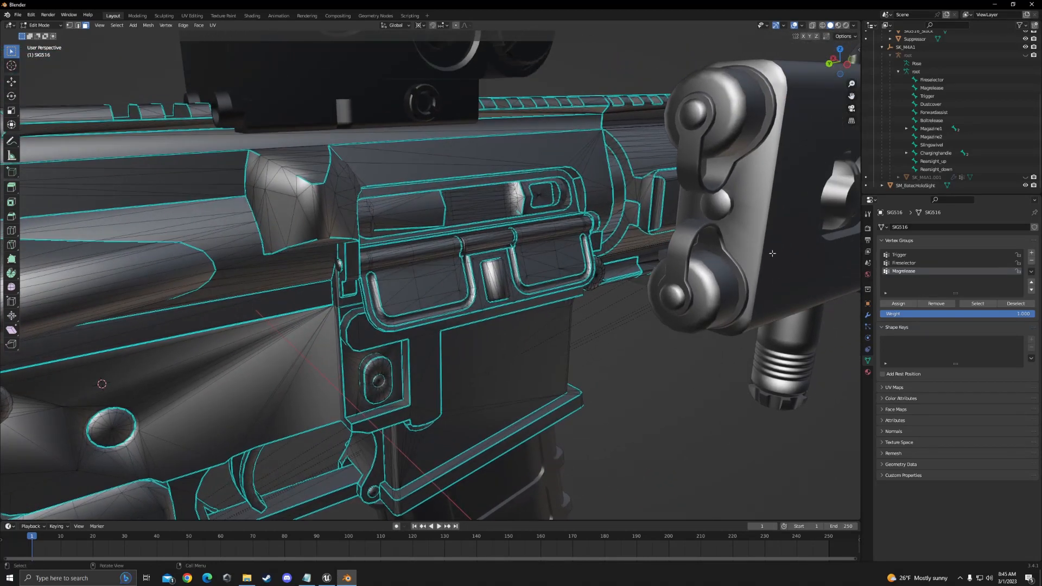
{"action": "left_click", "coordinate": [1031, 253]}
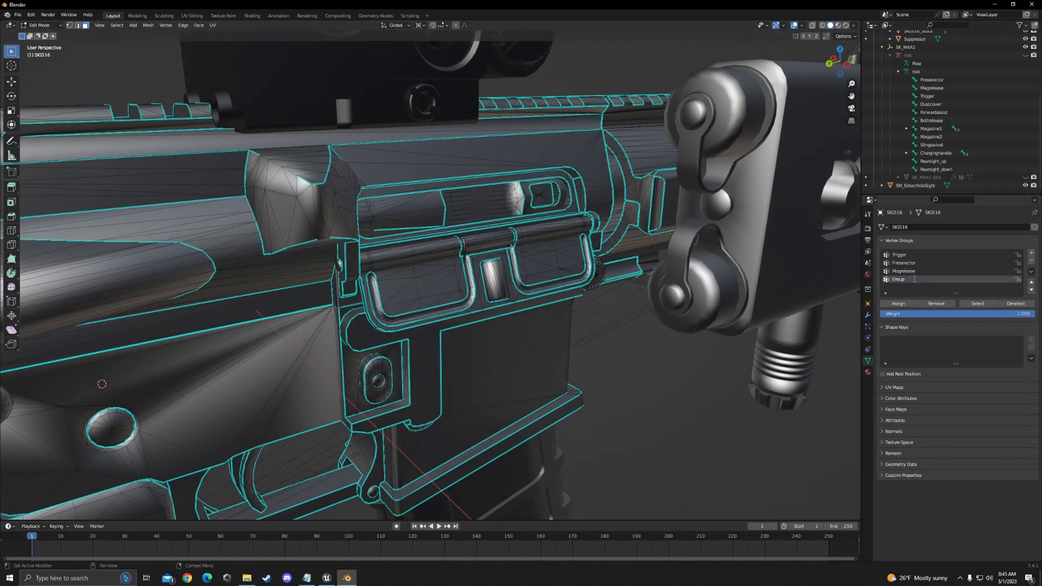
{"action": "type", "text": "Dustcover"}
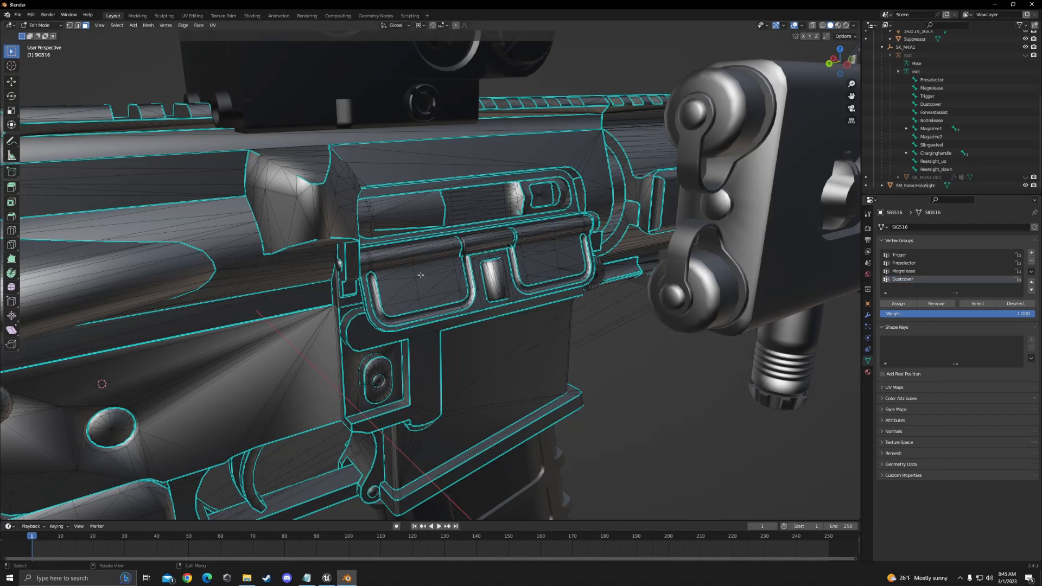
Select the linked ejection port cover geometry, assign it to the Dustcover group, and check the group by selecting and deselecting it.
{"action": "type", "text": "l"}
{"action": "middle_click_drag", "start_coordinate": [423, 274], "coordinate": [496, 244]}
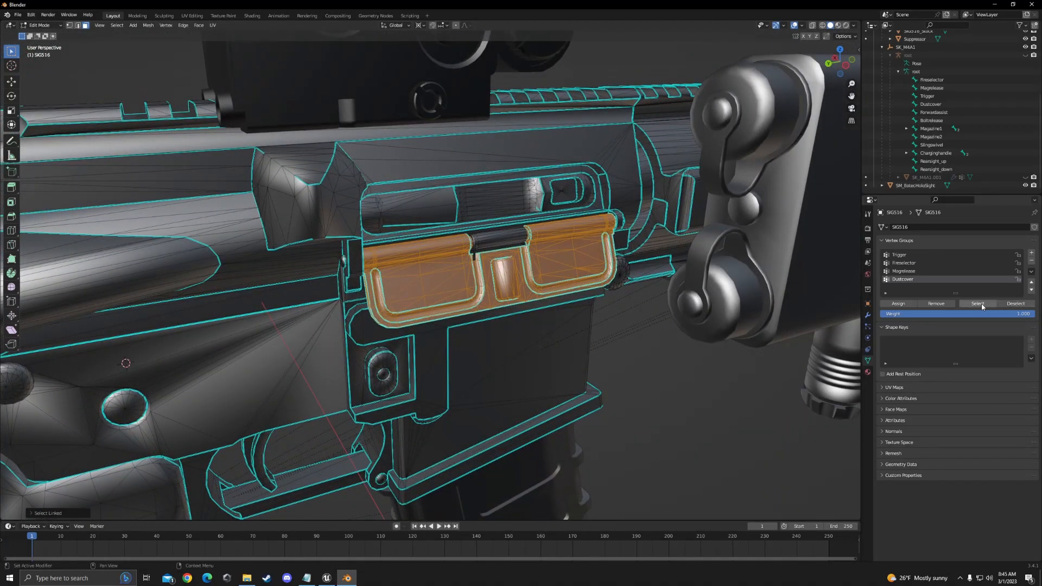
{"action": "left_click", "coordinate": [1004, 304]}
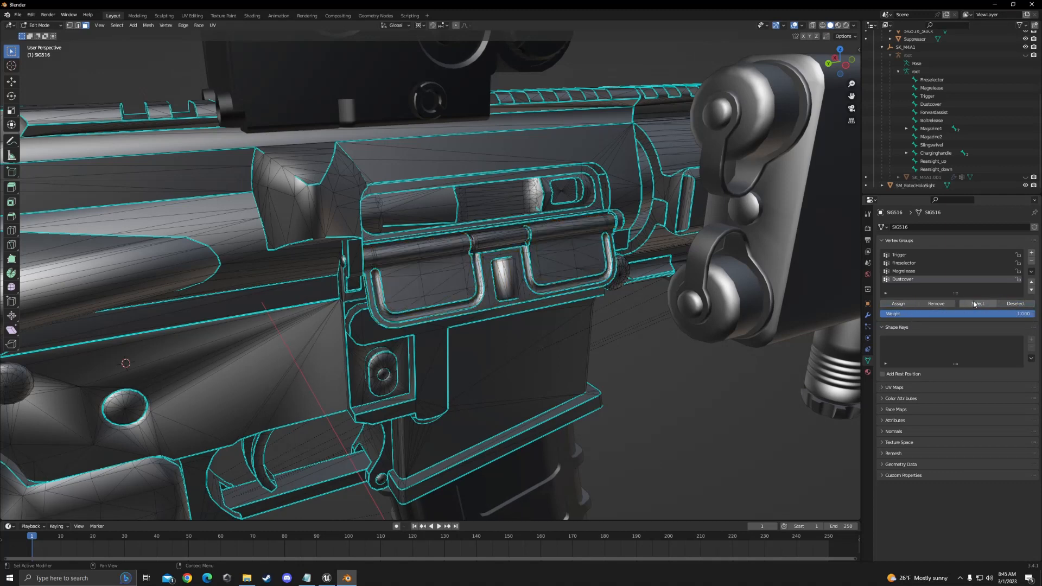
{"action": "left_click", "coordinate": [977, 304]}
{"action": "left_click", "coordinate": [1014, 304]}
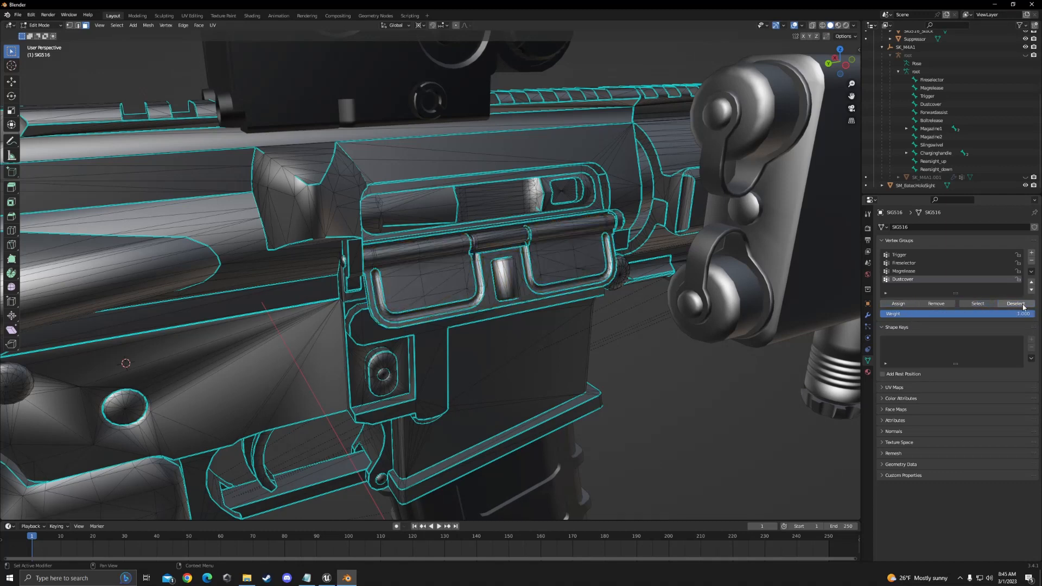
Add a vertex group named Forwardassist to SIG516.
{"action": "left_click", "coordinate": [1031, 253]}
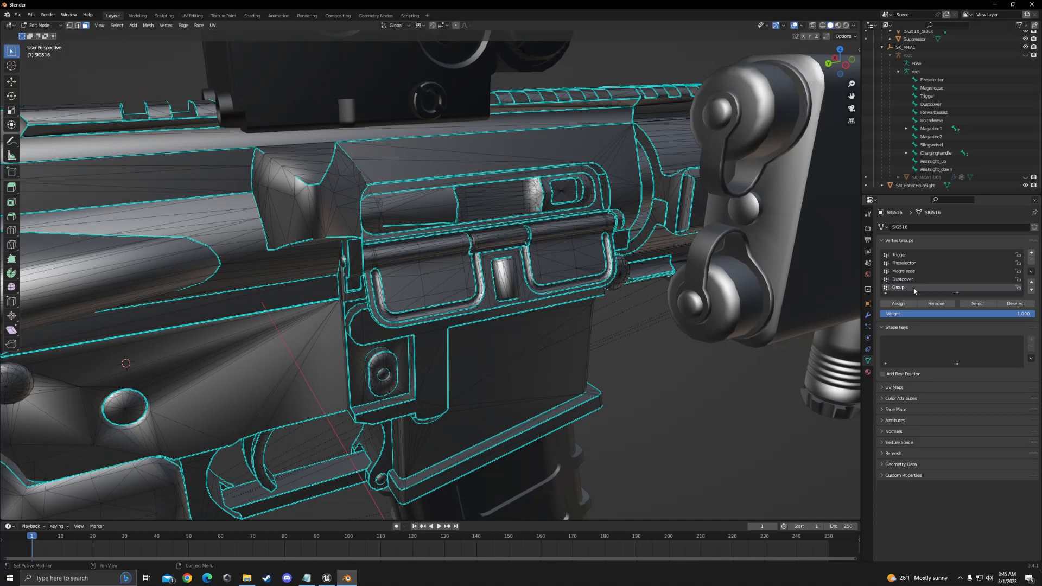
{"action": "type", "text": "F"}
{"action": "scroll", "coordinate": [719, 347], "scroll_direction": "down", "scroll_amount": 3}
{"action": "middle_click_drag", "start_coordinate": [630, 335], "coordinate": [635, 333]}
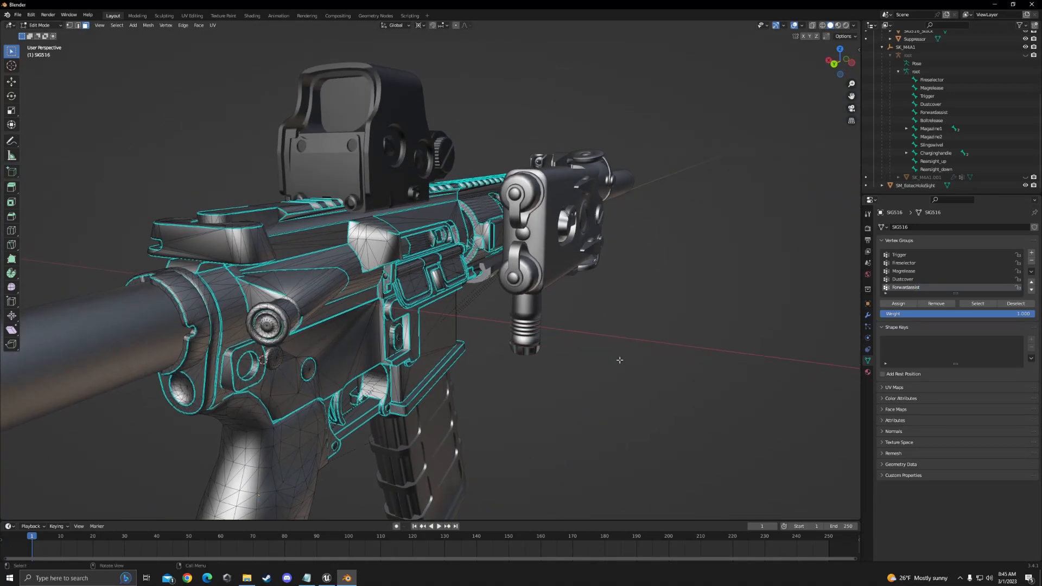
Select the linked round forward assist button at the receiver's rear and assign it to the Forwardassist group.
{"action": "key", "text": "l"}
{"action": "middle_click_drag", "start_coordinate": [281, 323], "coordinate": [303, 325]}
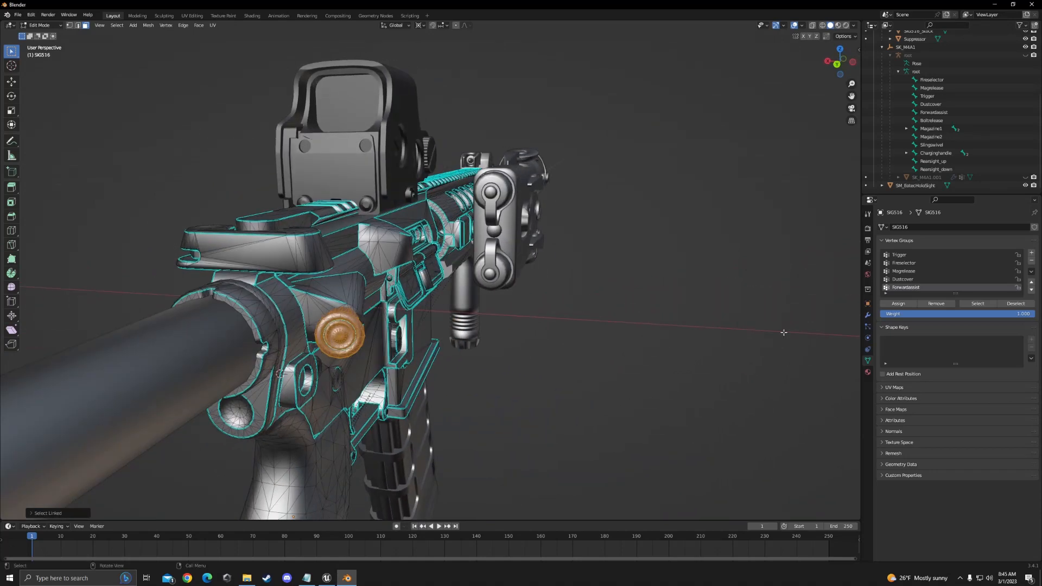
{"action": "left_click", "coordinate": [986, 304]}
{"action": "left_click", "coordinate": [907, 306]}
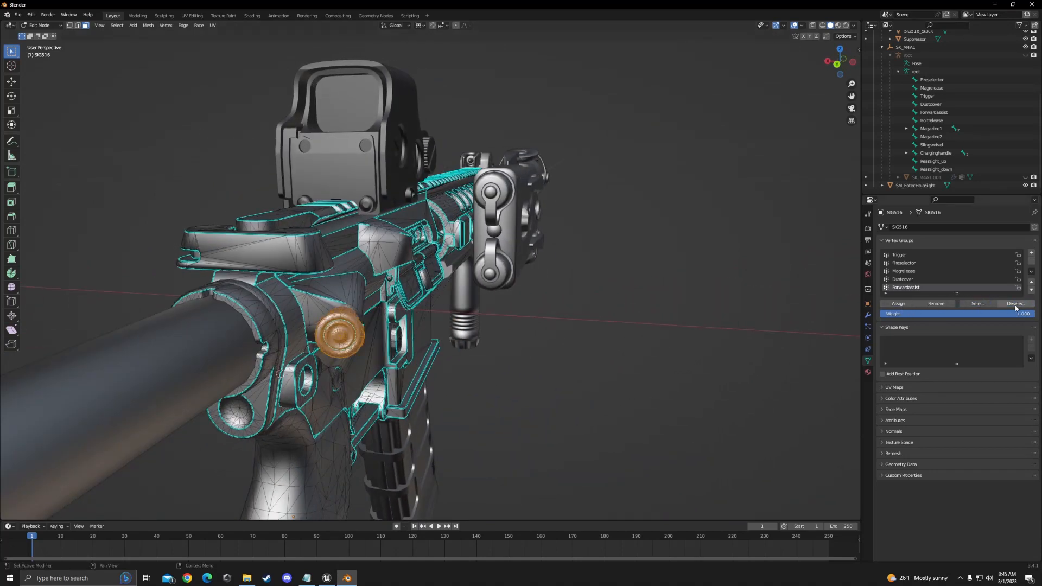
{"action": "left_click", "coordinate": [1015, 303]}
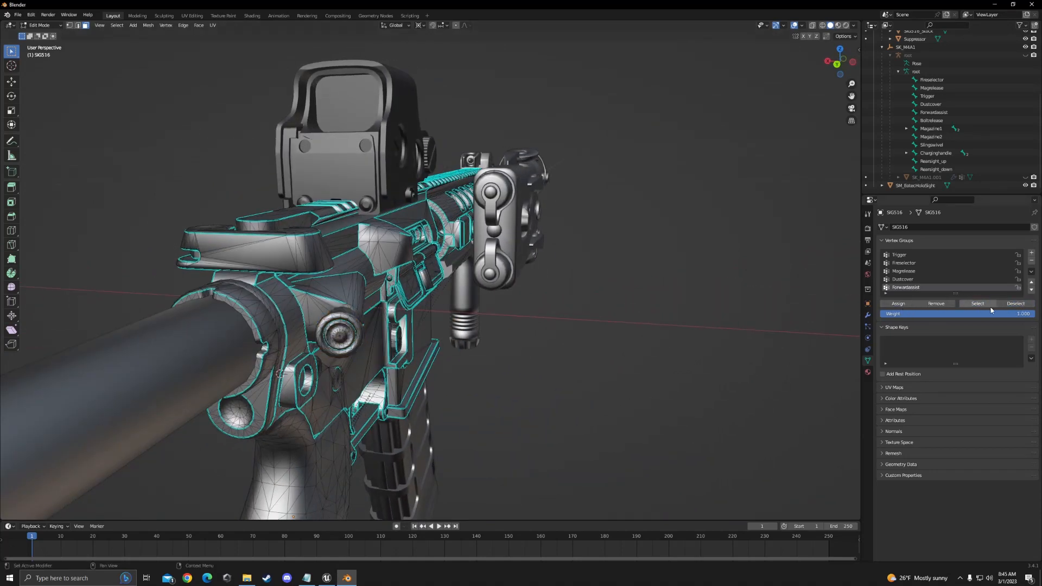
Add a vertex group named Boltrelease to SIG516 and bring the bolt release lever into close view.
{"action": "left_click", "coordinate": [1031, 253]}
{"action": "double_click", "coordinate": [906, 289]}
{"action": "type", "text": "Boltrelease"}
{"action": "key", "text": "Return"}
{"action": "middle_click_drag", "start_coordinate": [711, 331], "coordinate": [830, 329]}
{"action": "scroll", "coordinate": [473, 319], "scroll_direction": "up", "scroll_amount": 4}
{"action": "middle_click_drag", "start_coordinate": [473, 319], "coordinate": [450, 308]}
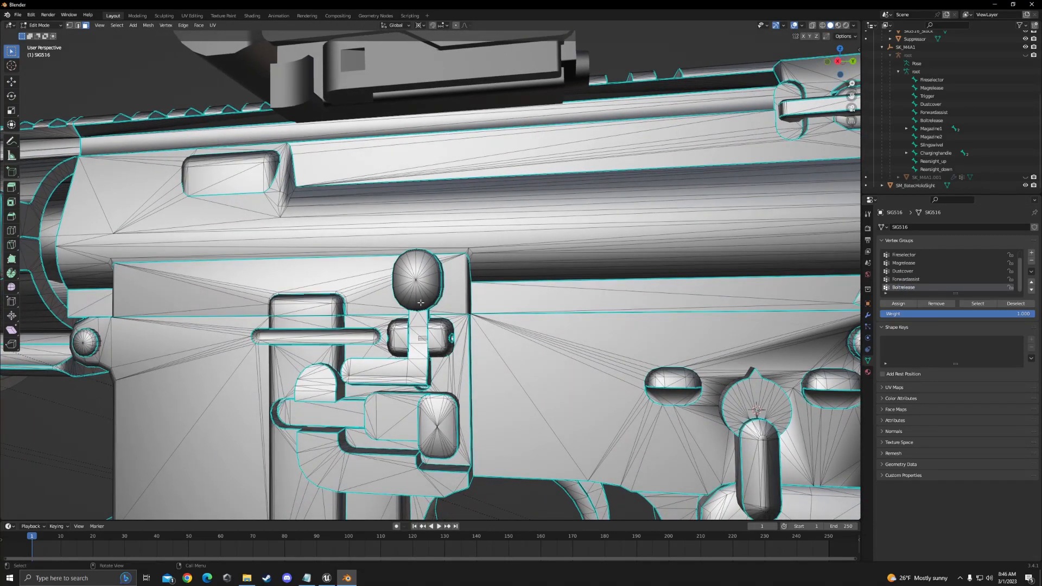
Select the linked bolt release lever, assign it to the Boltrelease group, and check the group by selecting and deselecting it.
{"action": "key", "text": "l"}
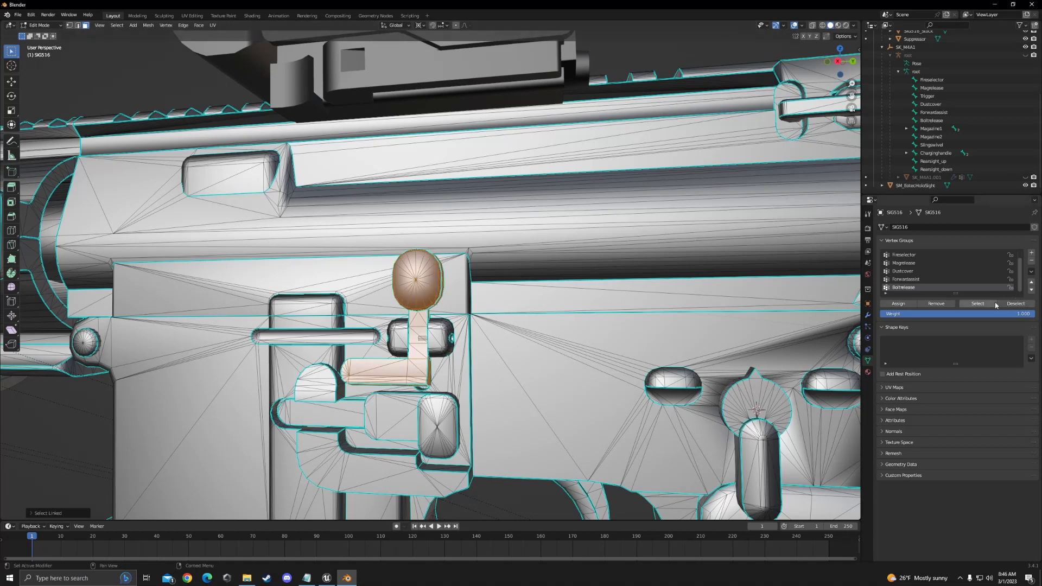
{"action": "left_click", "coordinate": [898, 305]}
{"action": "left_click", "coordinate": [1016, 307]}
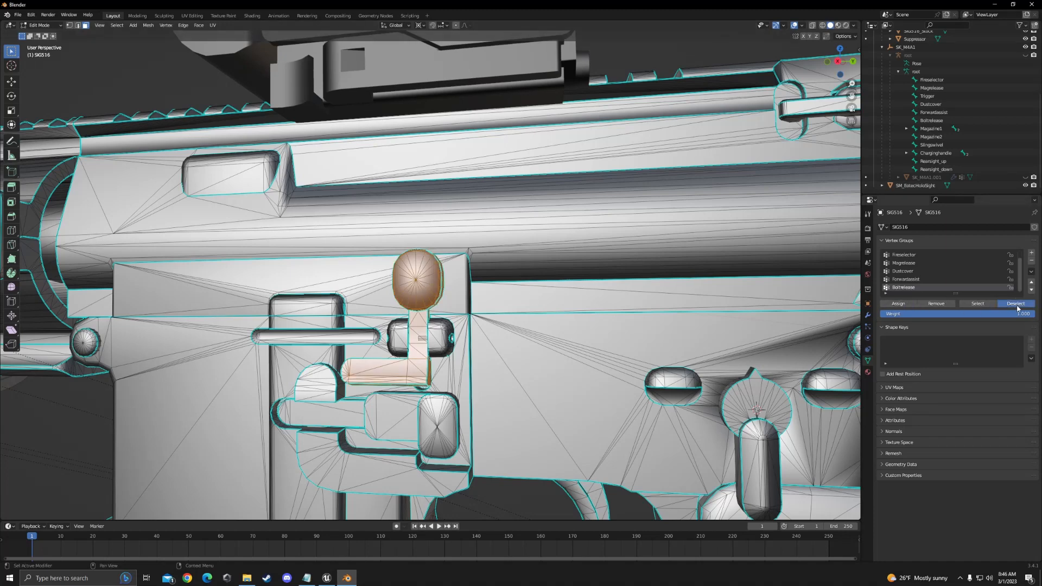
{"action": "left_click", "coordinate": [990, 307]}
{"action": "left_click", "coordinate": [1012, 308]}
{"action": "scroll", "coordinate": [743, 305], "scroll_direction": "down", "scroll_amount": 4}
{"action": "middle_click_drag", "start_coordinate": [741, 305], "coordinate": [722, 326]}
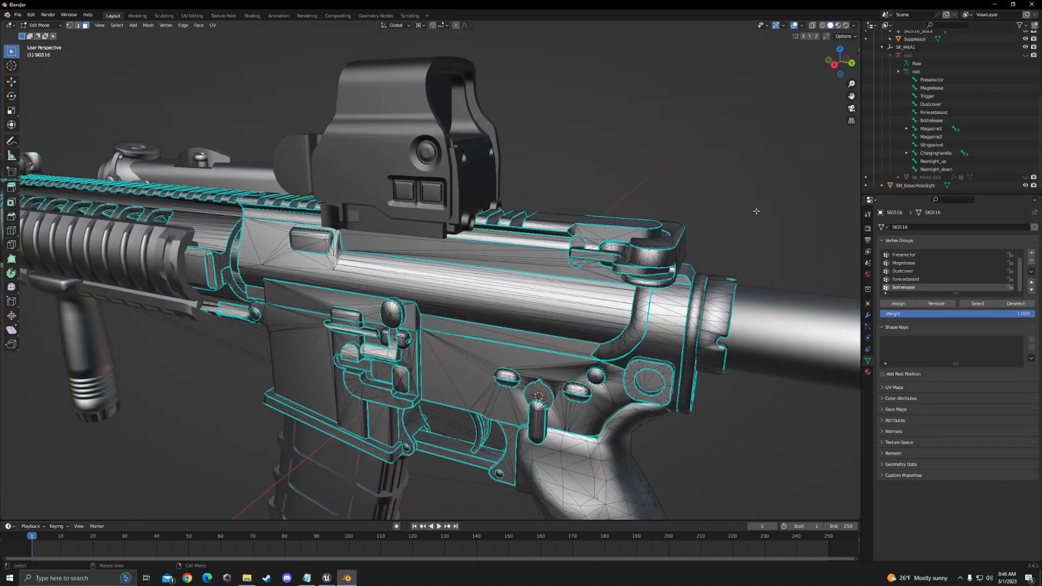
{"action": "middle_click_drag", "start_coordinate": [767, 204], "coordinate": [922, 228]}
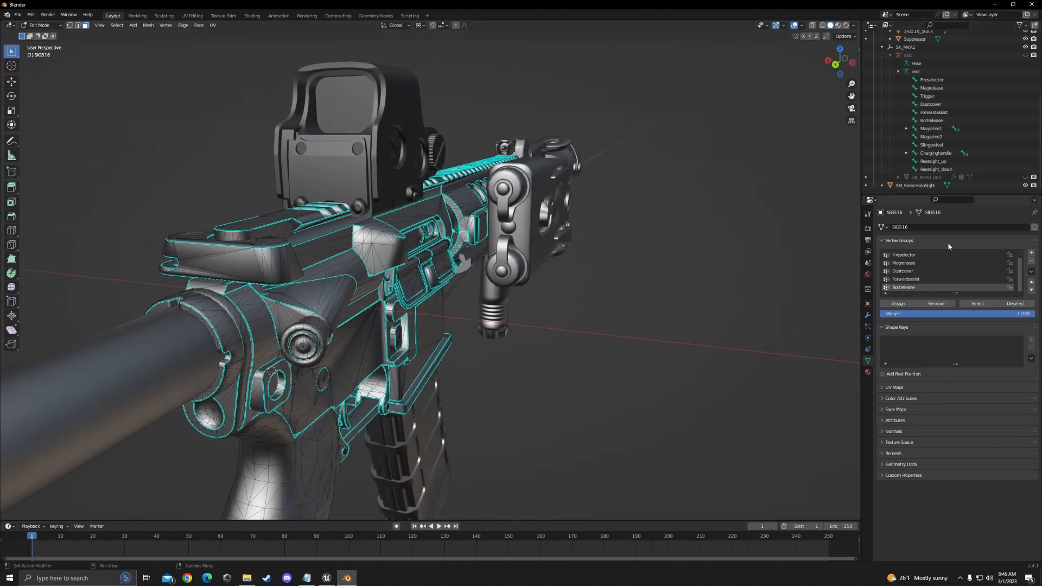
{"action": "left_click", "coordinate": [1032, 252]}
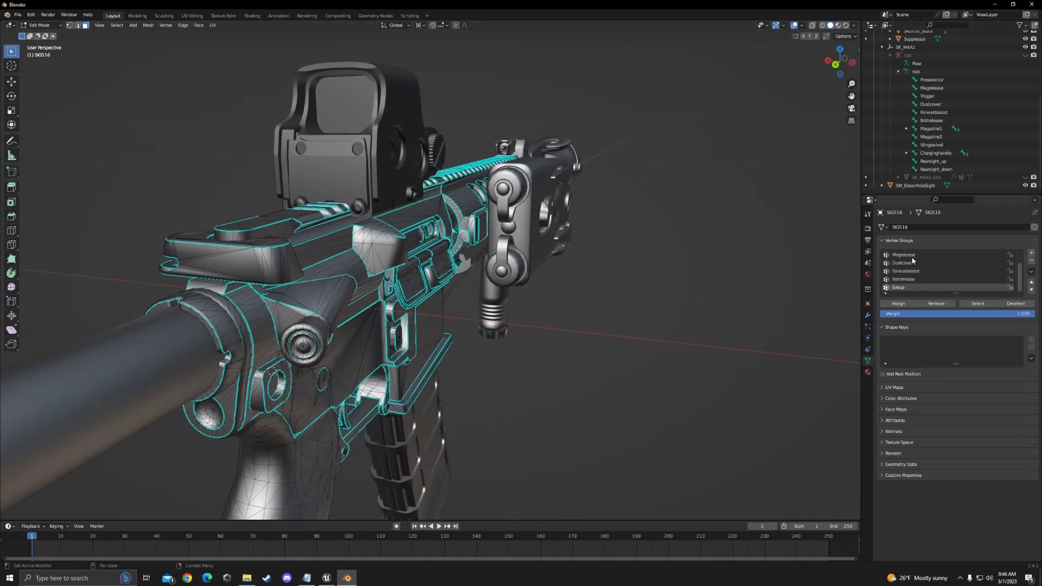
{"action": "double_click", "coordinate": [901, 288]}
{"action": "type", "text": "Magazine1"}
{"action": "middle_click_drag", "start_coordinate": [654, 332], "coordinate": [608, 394]}
{"action": "scroll", "coordinate": [655, 375], "scroll_direction": "down", "scroll_amount": 1}
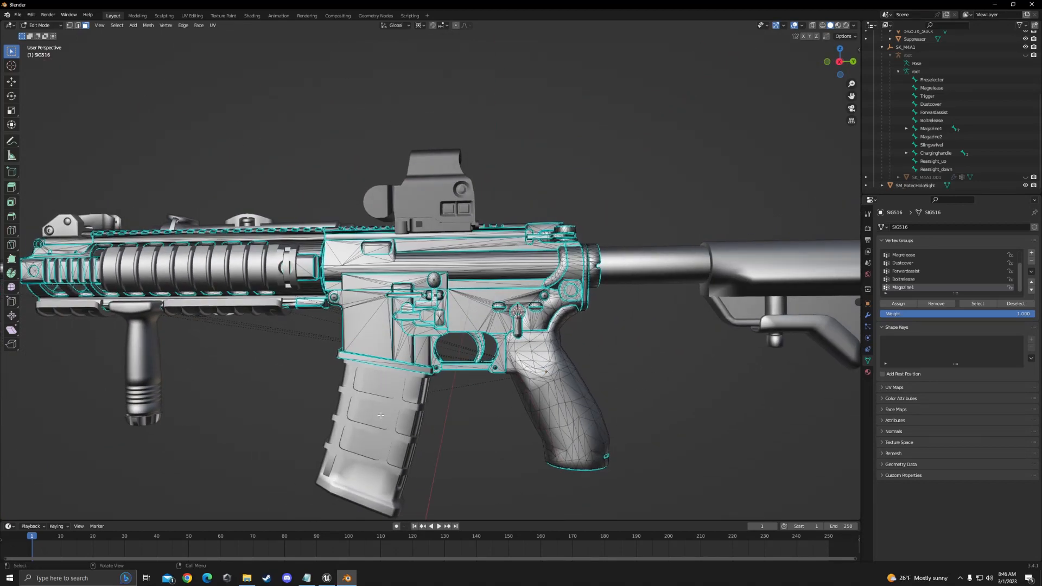
{"action": "scroll", "coordinate": [471, 421], "scroll_direction": "down", "scroll_amount": 2}
{"action": "scroll", "coordinate": [499, 407], "scroll_direction": "up", "scroll_amount": 4}
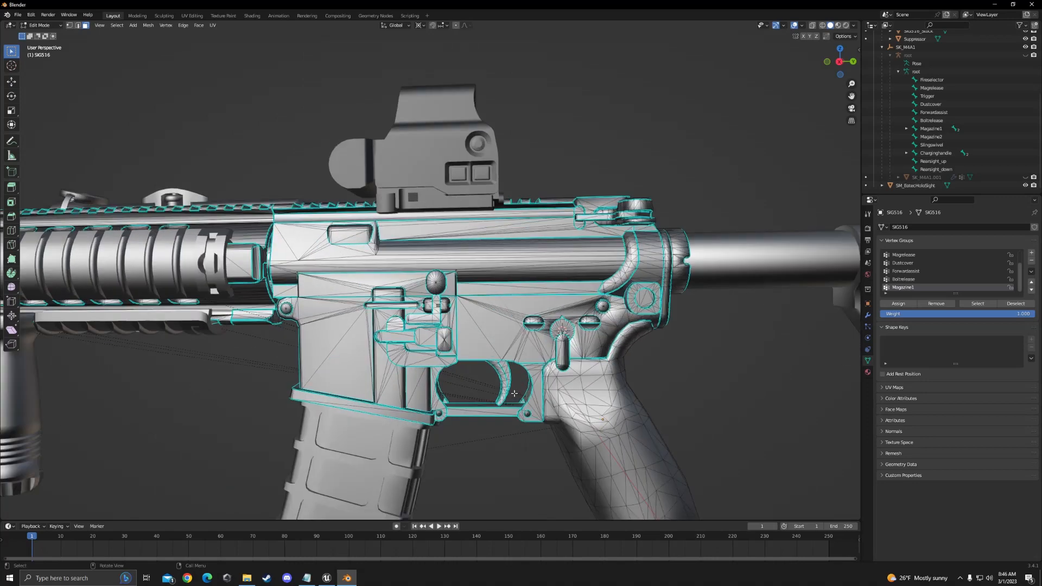
{"action": "scroll", "coordinate": [525, 391], "scroll_direction": "down", "scroll_amount": 3}
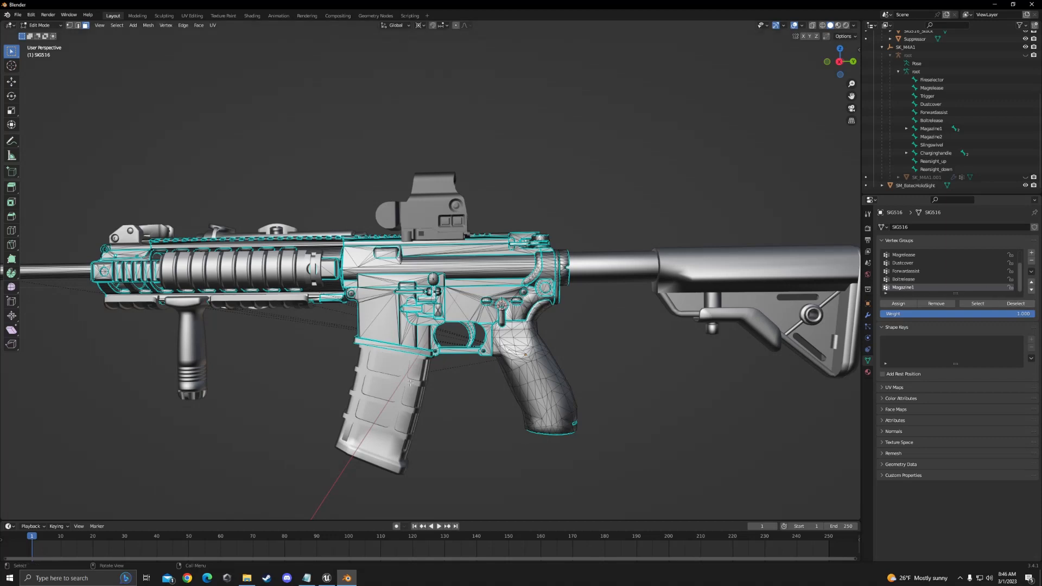
{"action": "key", "text": "Tab"}
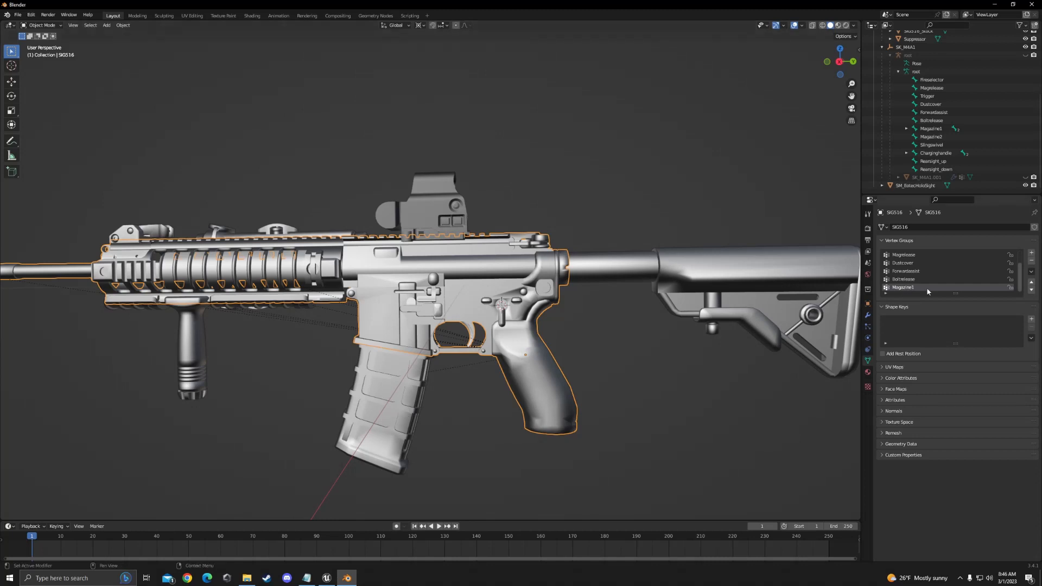
{"action": "key", "text": "Tab"}
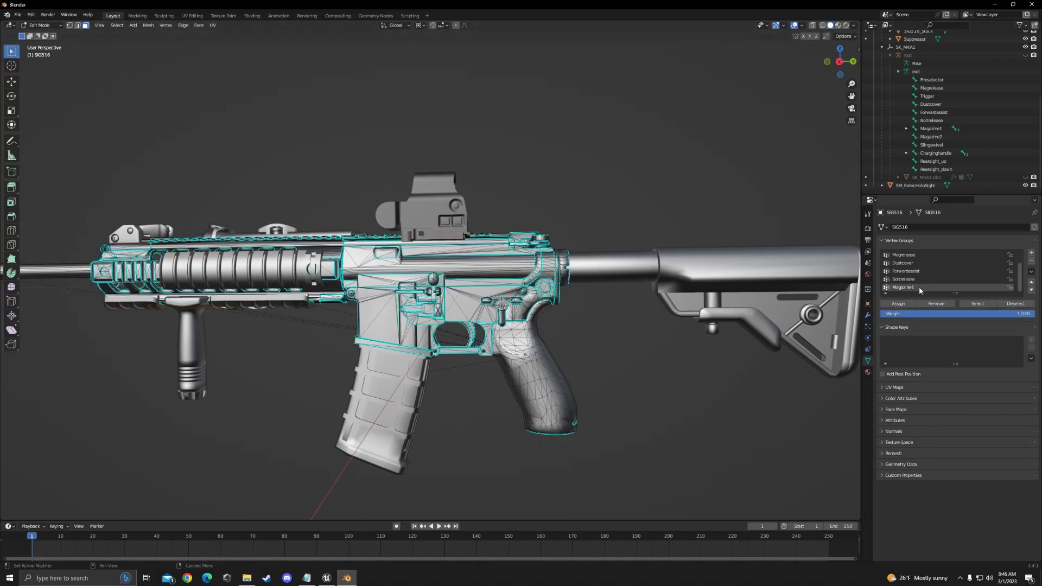
{"action": "left_click", "coordinate": [1031, 261]}
{"action": "key", "text": "Tab"}
{"action": "key", "text": "Tab"}
{"action": "key", "text": "Tab"}
{"action": "key", "text": "Tab"}
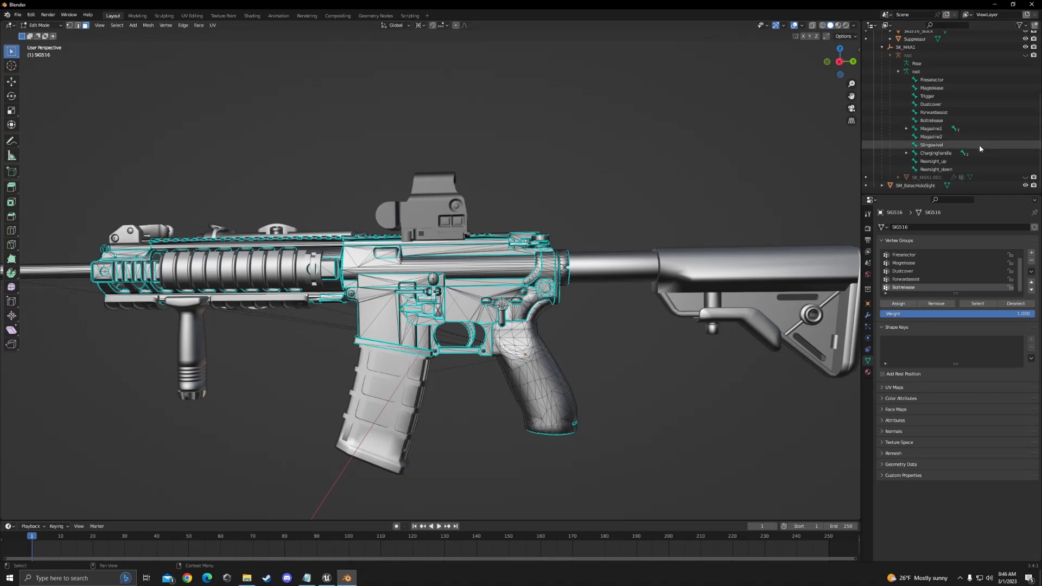
Add a vertex group named Charginghandle to SIG516.
{"action": "middle_click_drag", "start_coordinate": [678, 174], "coordinate": [596, 190]}
{"action": "scroll", "coordinate": [499, 217], "scroll_direction": "up", "scroll_amount": 5}
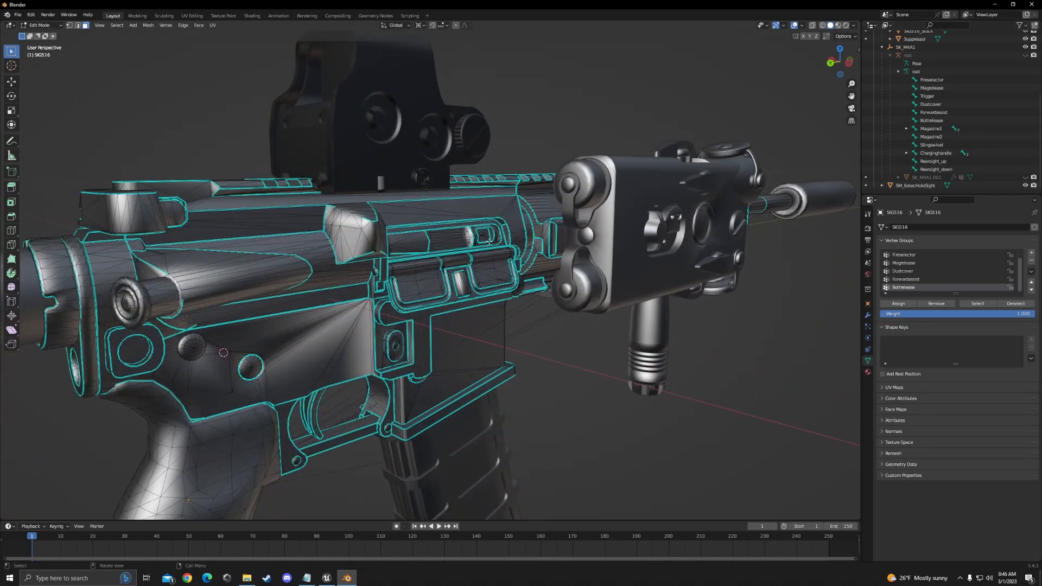
{"action": "middle_click_drag", "start_coordinate": [488, 241], "coordinate": [540, 289]}
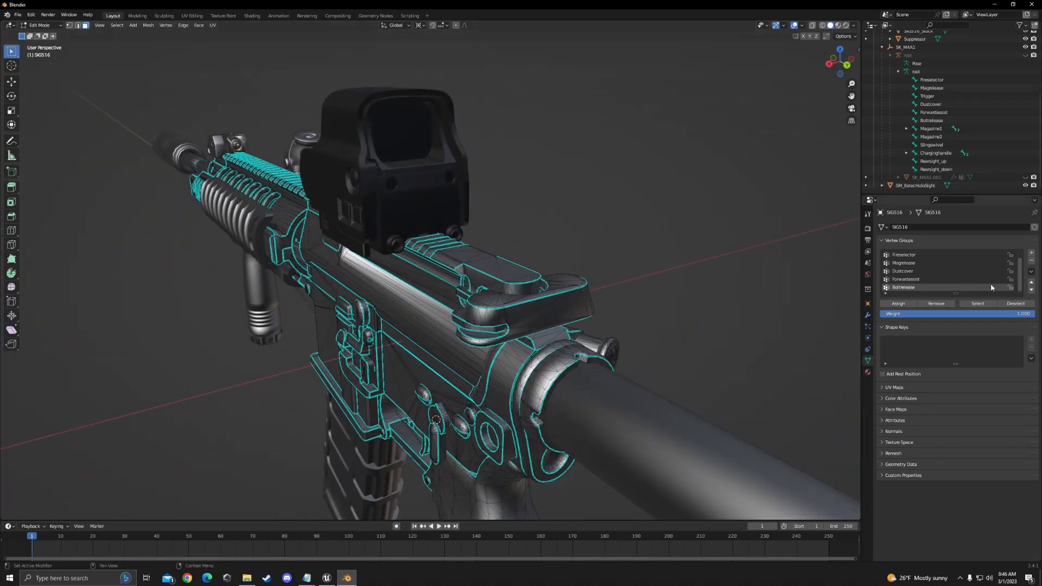
{"action": "left_click", "coordinate": [1031, 253]}
{"action": "double_click", "coordinate": [906, 288]}
{"action": "type", "text": "G"}
{"action": "key", "text": "Return"}
Select the linked charging handle geometry at the rear of the upper receiver and assign it to the Charginghandle group.
{"action": "middle_click_drag", "start_coordinate": [545, 308], "coordinate": [638, 306]}
{"action": "key", "text": "l"}
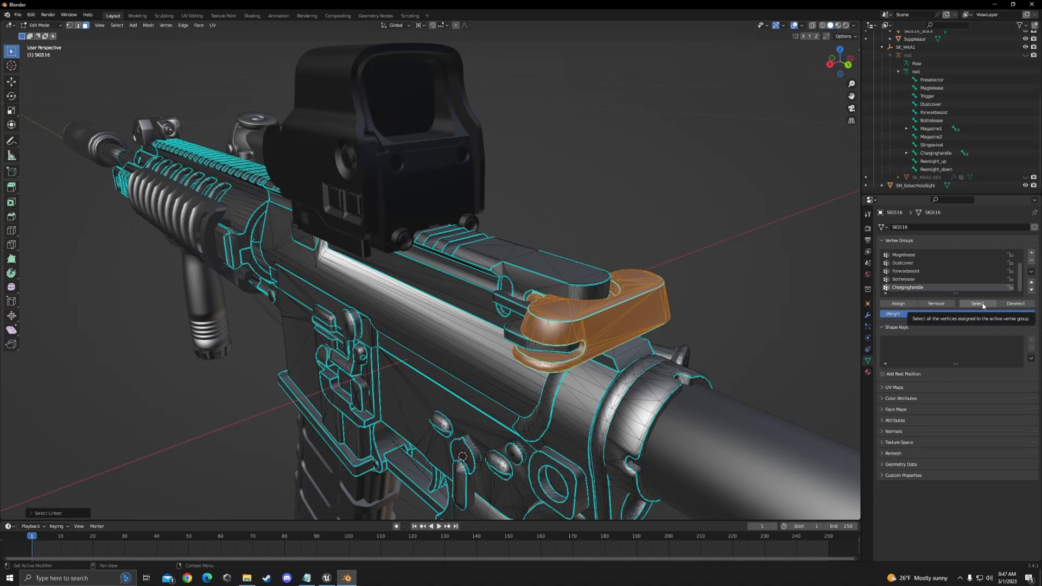
{"action": "left_click", "coordinate": [1003, 304]}
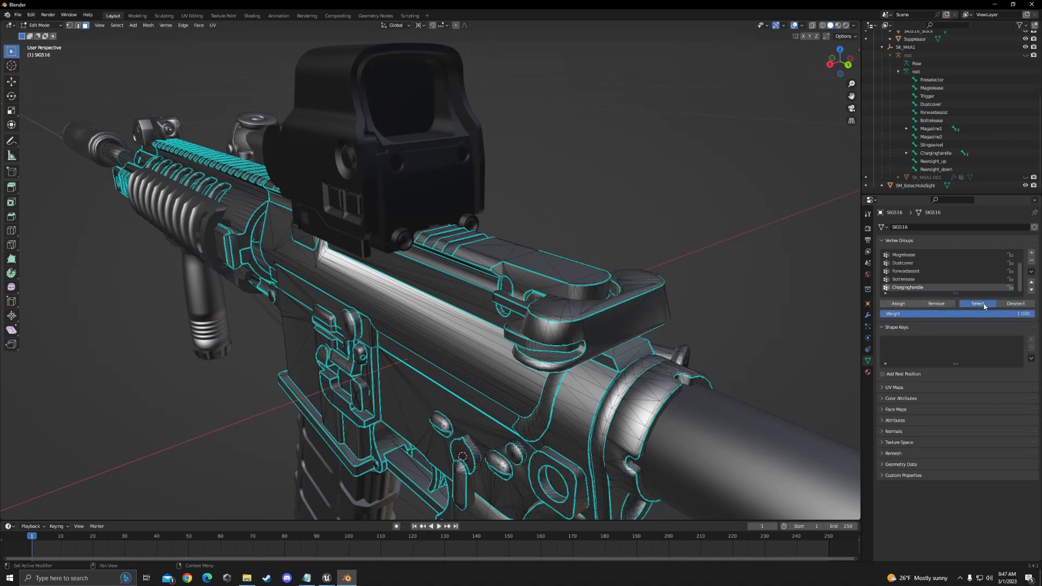
Expand the Charginghandle bone's children and select the linked bolt geometry inside the ejection port.
{"action": "left_click", "coordinate": [906, 153]}
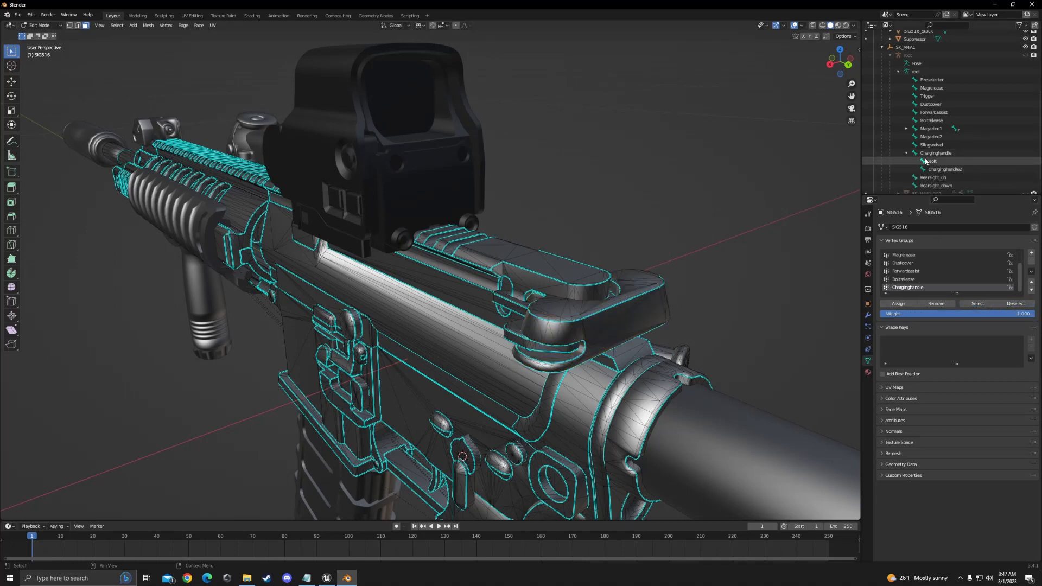
{"action": "middle_click_drag", "start_coordinate": [742, 173], "coordinate": [504, 238]}
{"action": "key", "text": "l"}
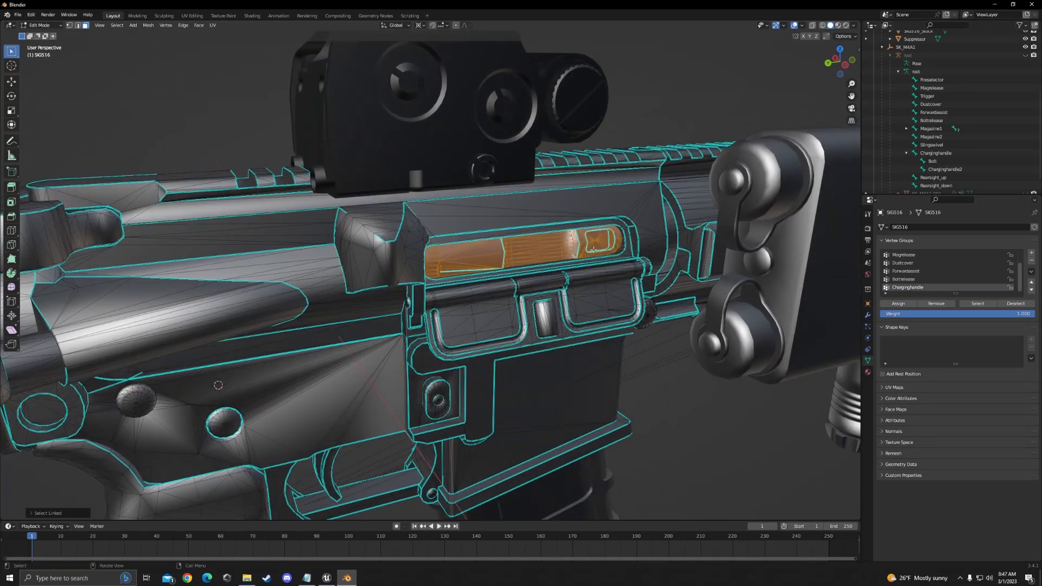
Add a vertex group named Bolt, assign the selected bolt geometry to it, and check the group by selecting and deselecting it.
{"action": "left_click", "coordinate": [1033, 253]}
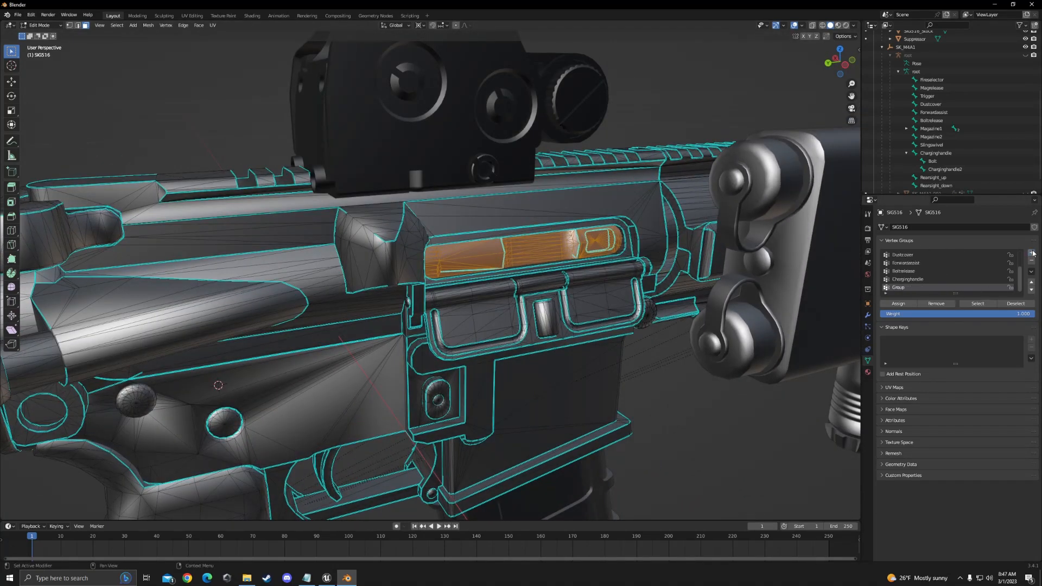
{"action": "double_click", "coordinate": [909, 287]}
{"action": "type", "text": "Bolt"}
{"action": "left_click", "coordinate": [898, 303]}
{"action": "left_click", "coordinate": [1015, 303]}
{"action": "left_click", "coordinate": [977, 303]}
{"action": "left_click", "coordinate": [1016, 303]}
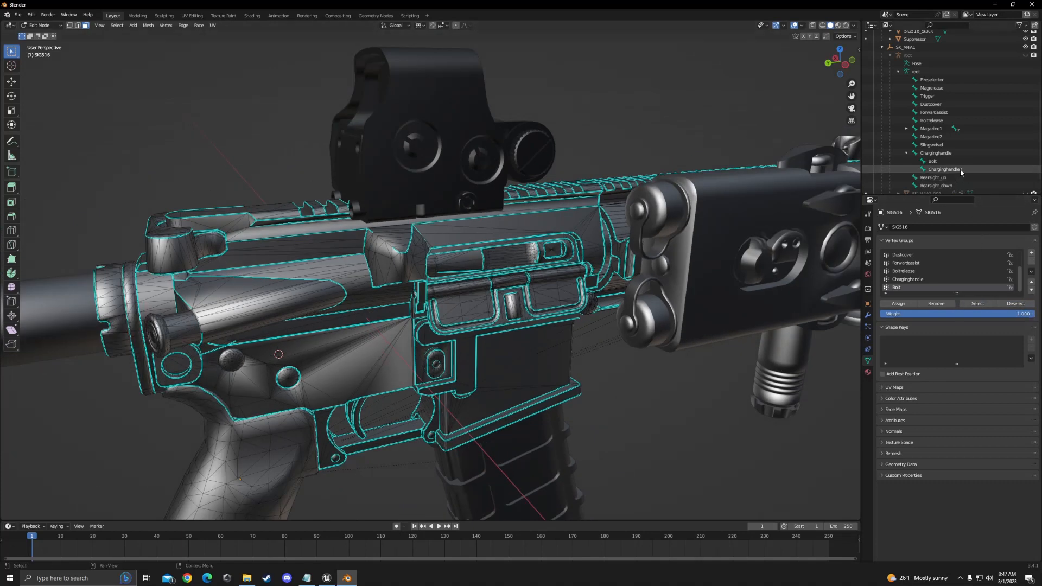
Add a vertex group named Charginghandle2 and assign the charging handle's linked latch geometry to it.
{"action": "left_click", "coordinate": [1031, 252]}
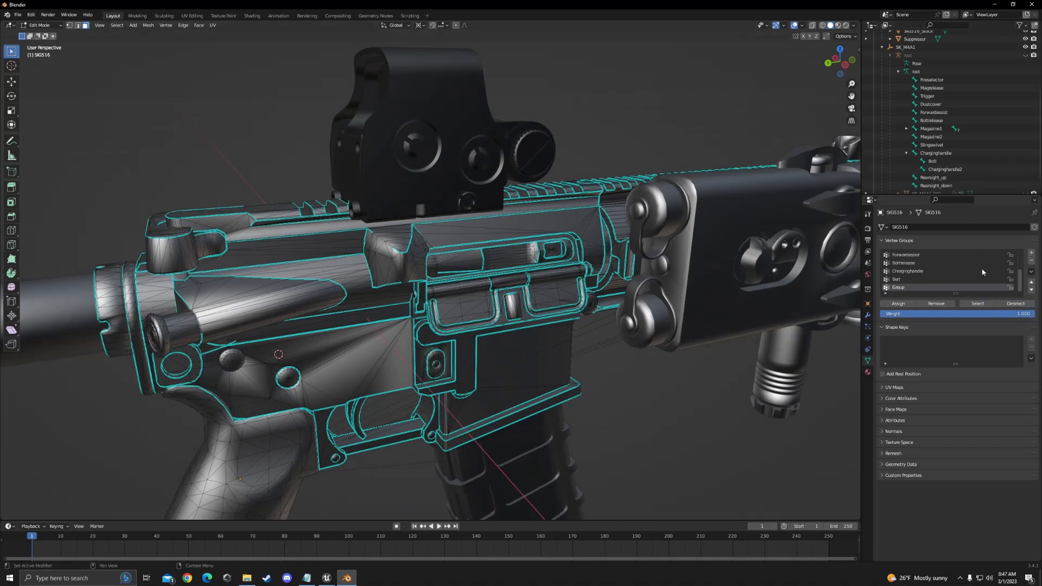
{"action": "double_click", "coordinate": [909, 286]}
{"action": "type", "text": "Char"}
{"action": "middle_click_drag", "start_coordinate": [754, 335], "coordinate": [689, 301]}
{"action": "key", "text": "ctrl+l"}
{"action": "middle_click_drag", "start_coordinate": [627, 261], "coordinate": [621, 293]}
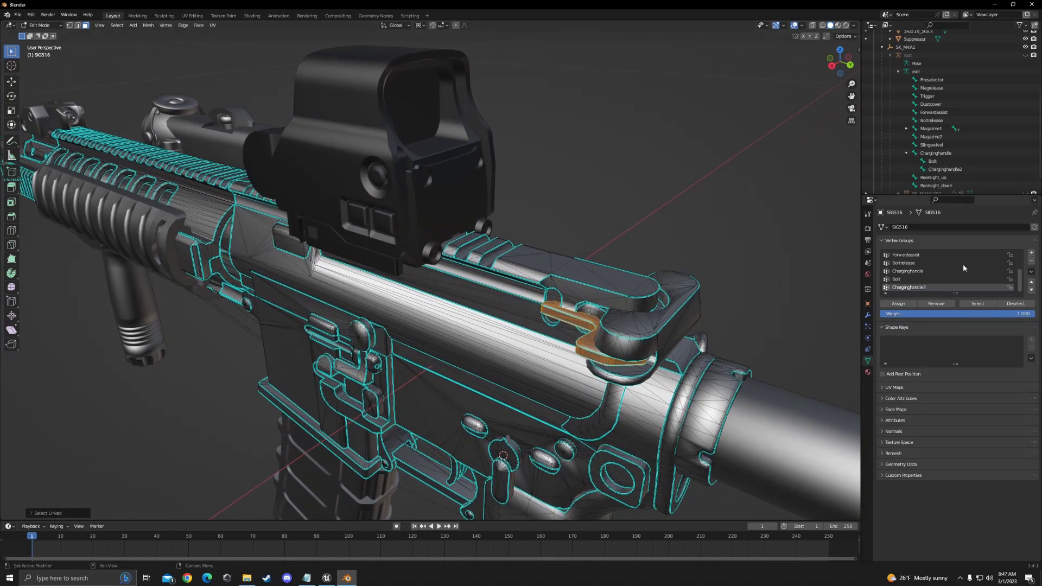
{"action": "left_click", "coordinate": [1015, 303]}
Return SIG516 to Object Mode and select the separate magazine object Pmag.
{"action": "scroll", "coordinate": [922, 163], "scroll_direction": "down", "scroll_amount": 2}
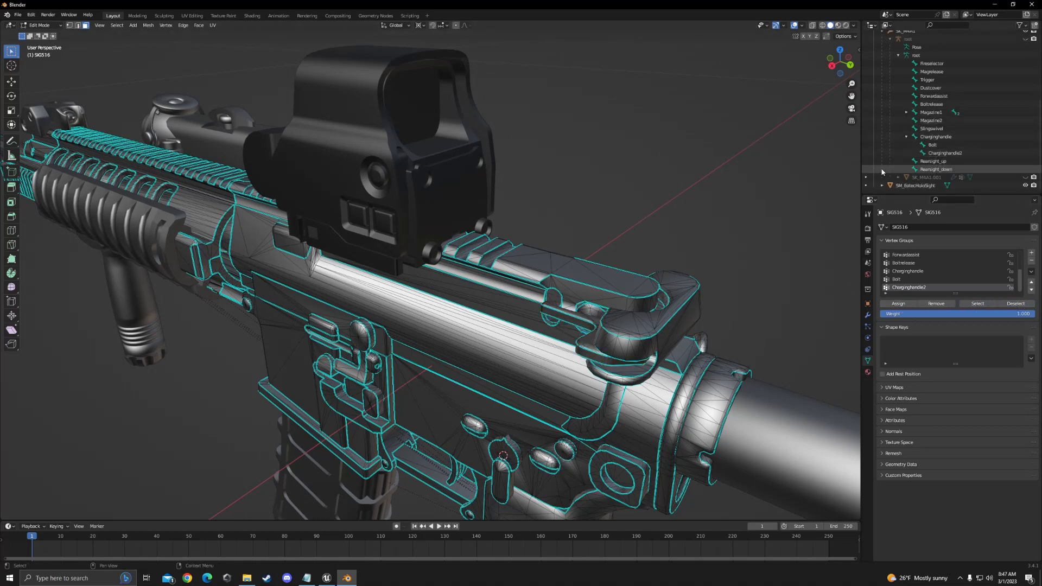
{"action": "middle_click_drag", "start_coordinate": [755, 191], "coordinate": [795, 177]}
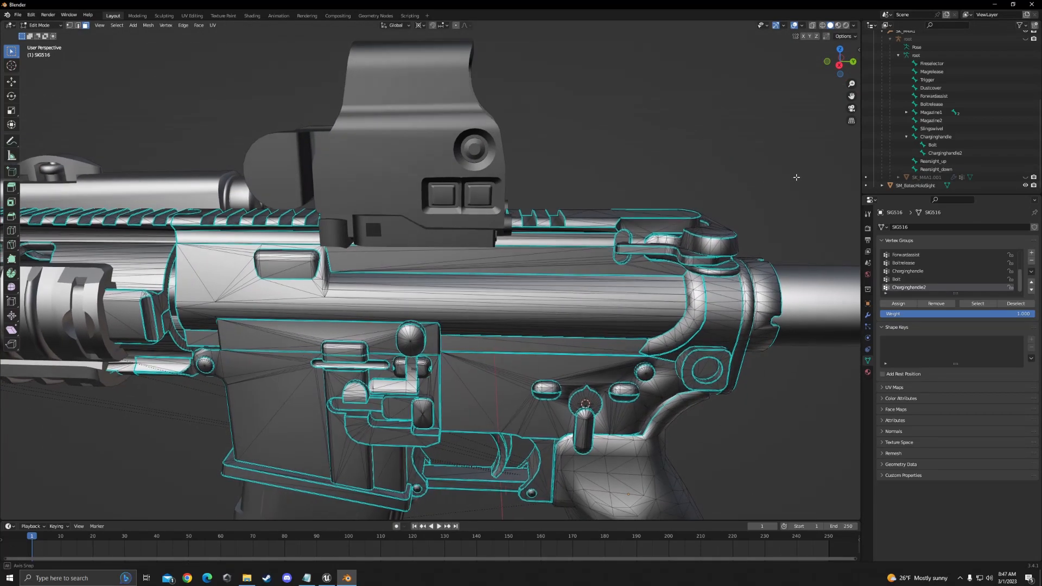
{"action": "scroll", "coordinate": [783, 182], "scroll_direction": "down", "scroll_amount": 1}
{"action": "scroll", "coordinate": [760, 198], "scroll_direction": "down", "scroll_amount": 6}
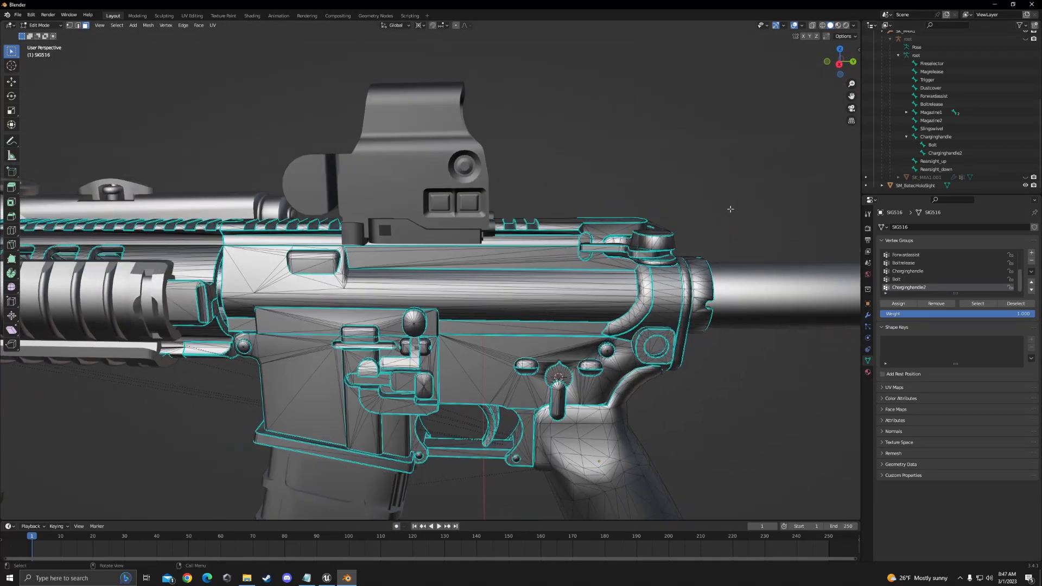
{"action": "key", "text": "Tab"}
{"action": "left_click", "coordinate": [571, 334]}
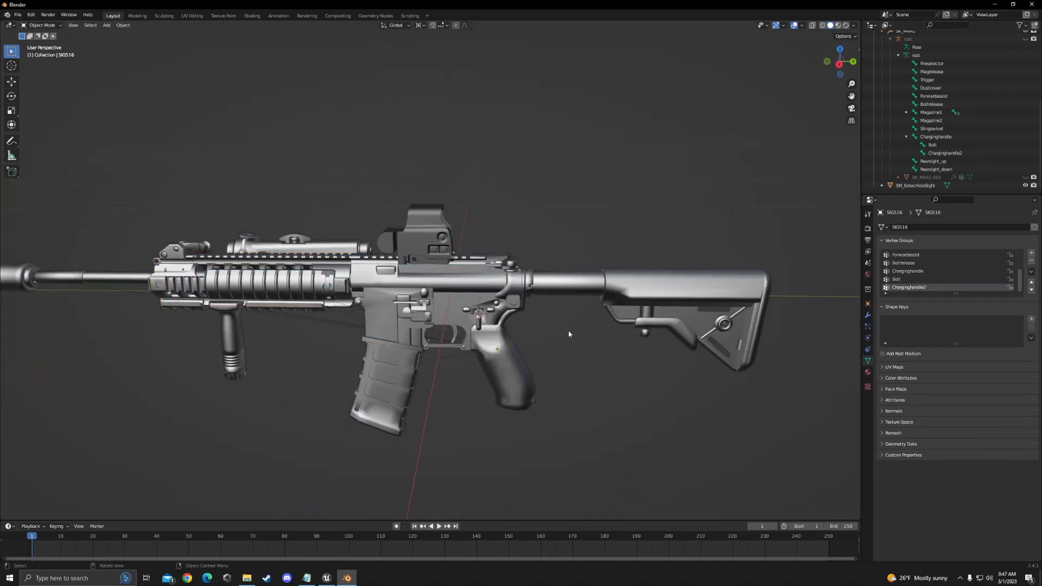
{"action": "middle_click_drag", "start_coordinate": [572, 333], "coordinate": [572, 307]}
{"action": "left_click", "coordinate": [403, 367]}
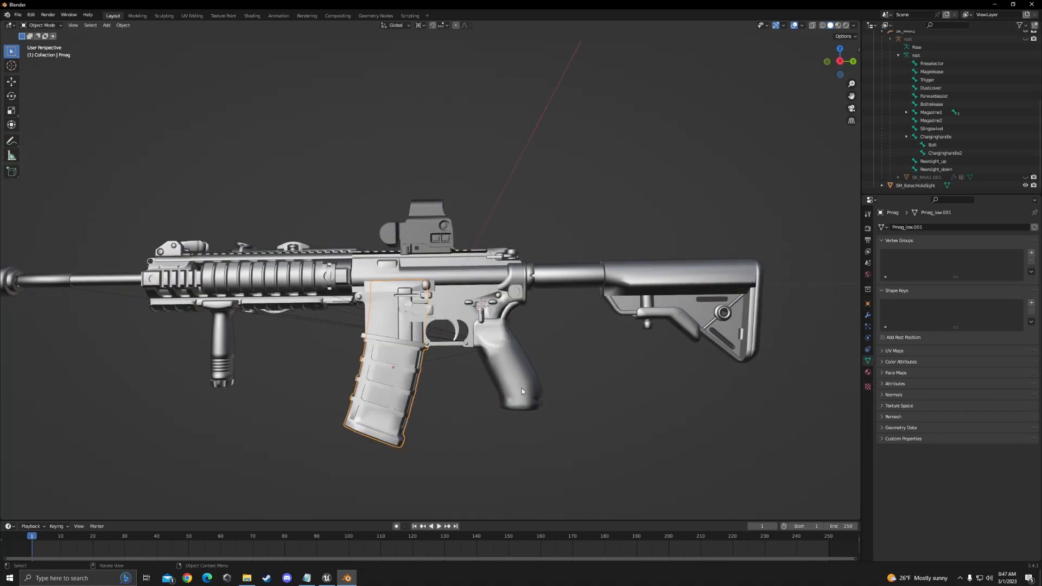
Enter Edit Mode on Pmag and add a vertex group named Magazine1.
{"action": "key", "text": "Tab"}
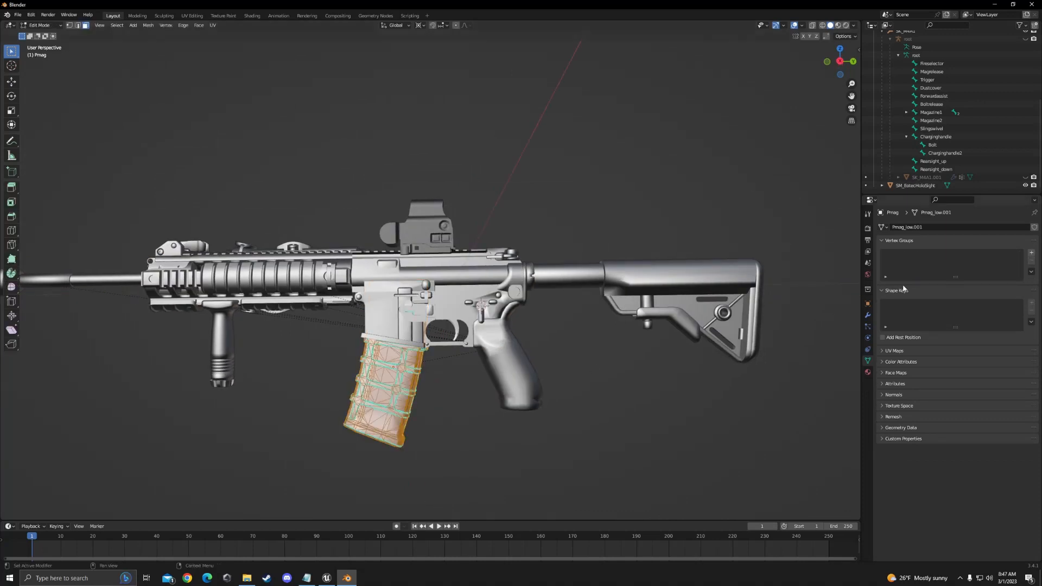
{"action": "left_click", "coordinate": [1030, 253]}
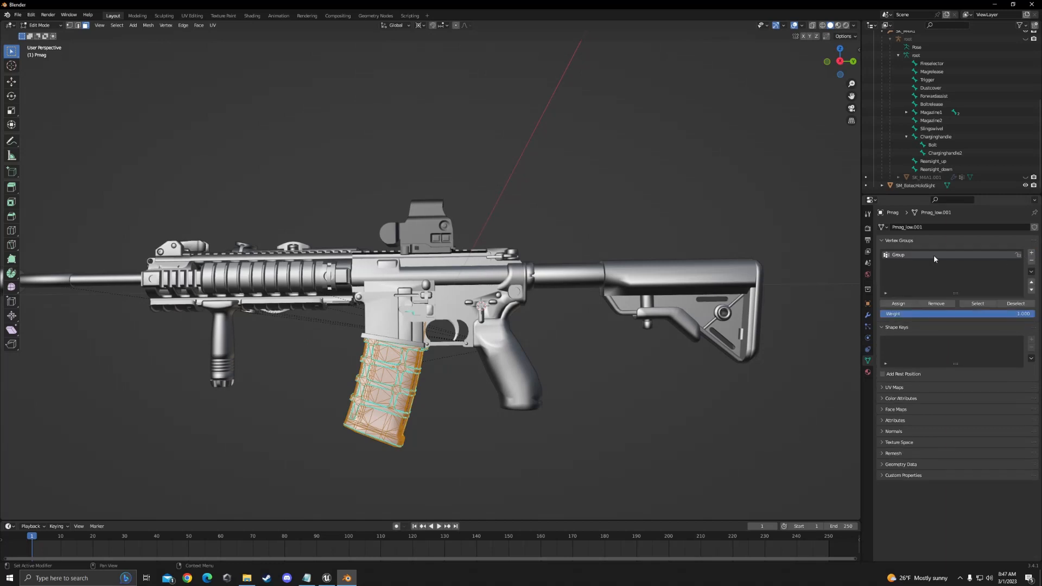
{"action": "double_click", "coordinate": [933, 255]}
{"action": "type", "text": "Mo"}
{"action": "scroll", "coordinate": [639, 383], "scroll_direction": "up", "scroll_amount": 3}
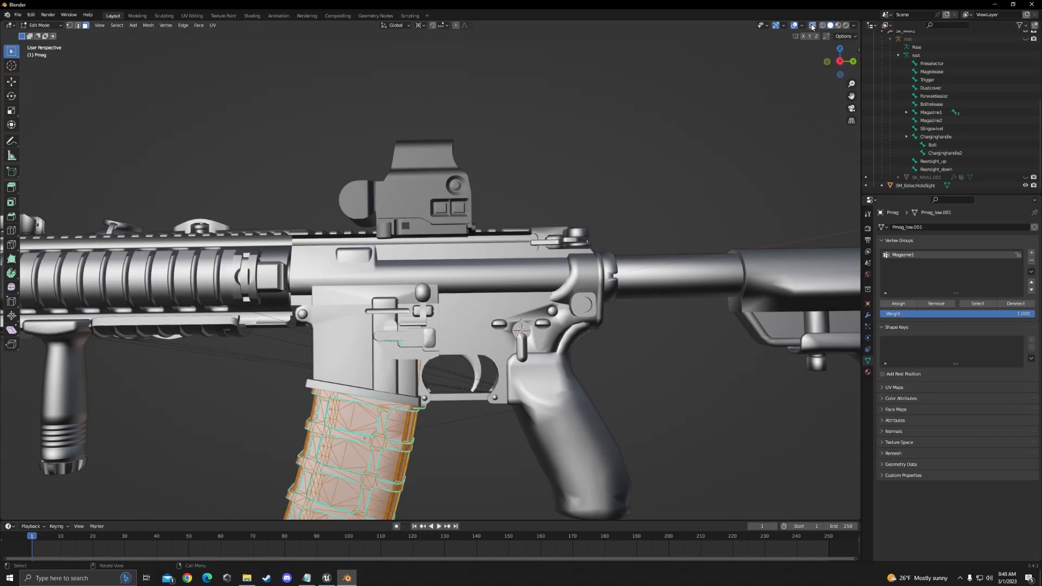
Turn on X-ray display and inspect the bullets inside the magazine.
{"action": "left_click", "coordinate": [812, 26]}
{"action": "scroll", "coordinate": [643, 255], "scroll_direction": "up", "scroll_amount": 4}
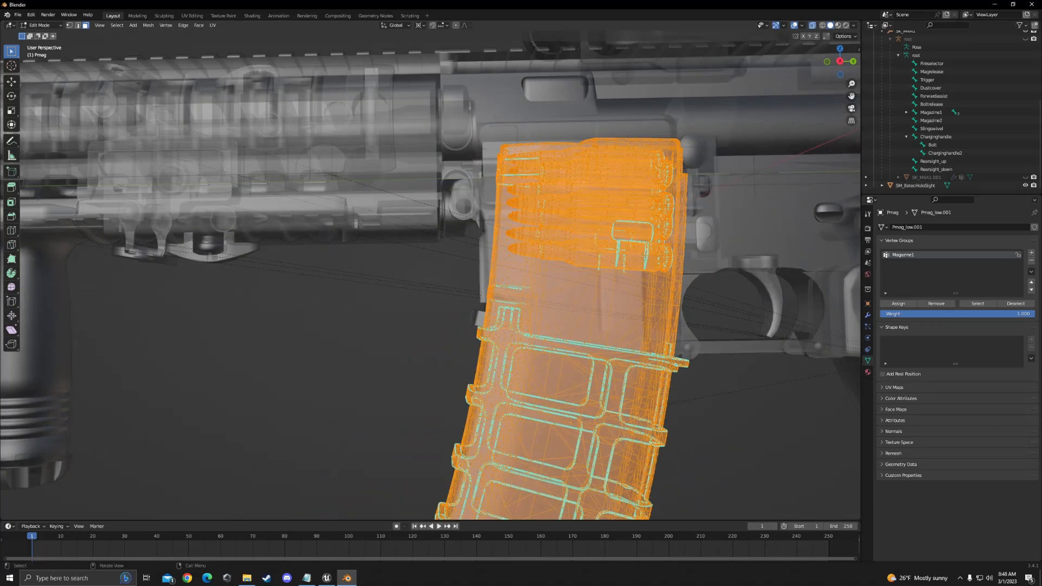
{"action": "middle_click_drag", "start_coordinate": [644, 255], "coordinate": [583, 285]}
{"action": "scroll", "coordinate": [522, 281], "scroll_direction": "down", "scroll_amount": 8}
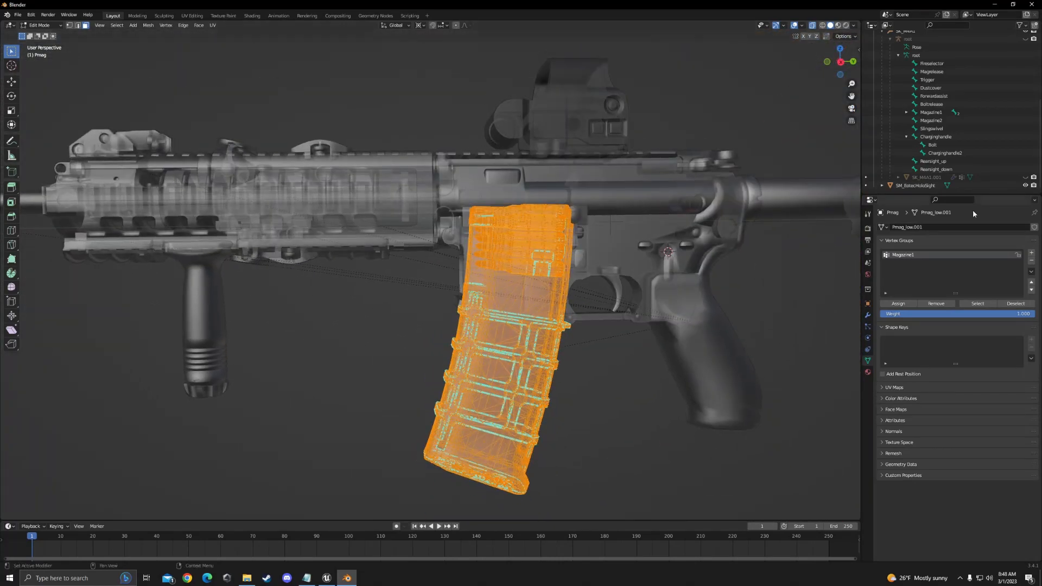
Expand the Magazine1 bone's children in the skeleton hierarchy and deselect all of Pmag's geometry.
{"action": "left_click", "coordinate": [906, 112]}
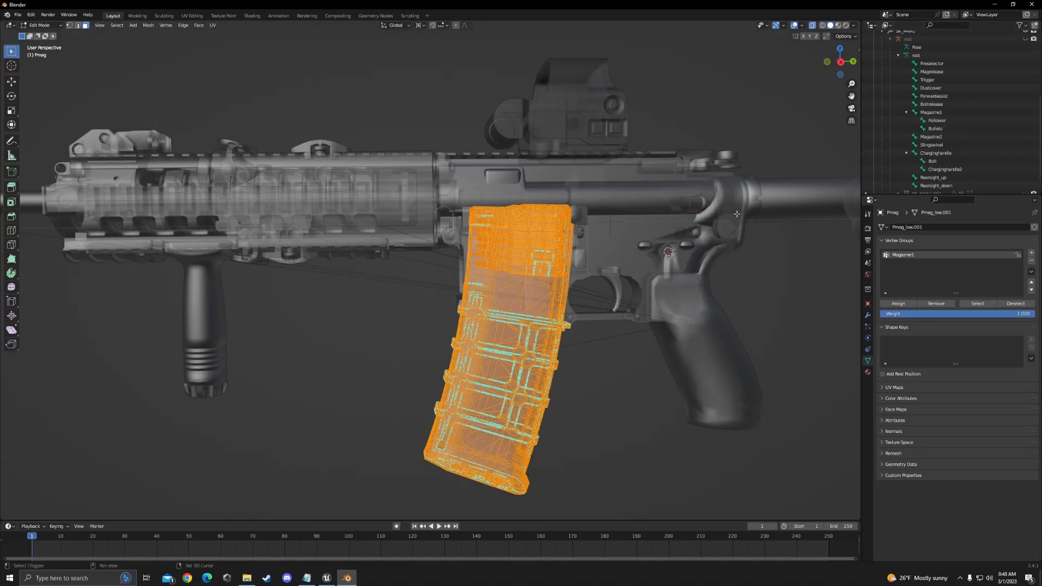
{"action": "middle_click_drag", "start_coordinate": [737, 214], "coordinate": [644, 189], "text": "shift"}
{"action": "scroll", "coordinate": [567, 215], "scroll_direction": "up", "scroll_amount": 4}
{"action": "middle_click_drag", "start_coordinate": [566, 216], "coordinate": [566, 216]}
{"action": "scroll", "coordinate": [565, 216], "scroll_direction": "down", "scroll_amount": 4}
{"action": "left_click", "coordinate": [520, 412]}
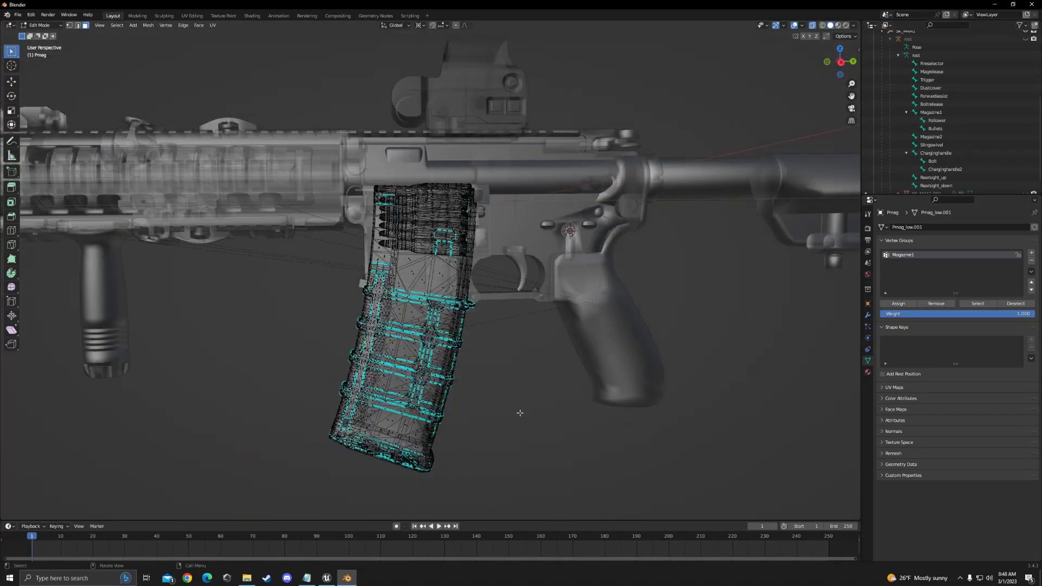
{"action": "key", "text": "l"}
{"action": "scroll", "coordinate": [415, 347], "scroll_direction": "up", "scroll_amount": 4}
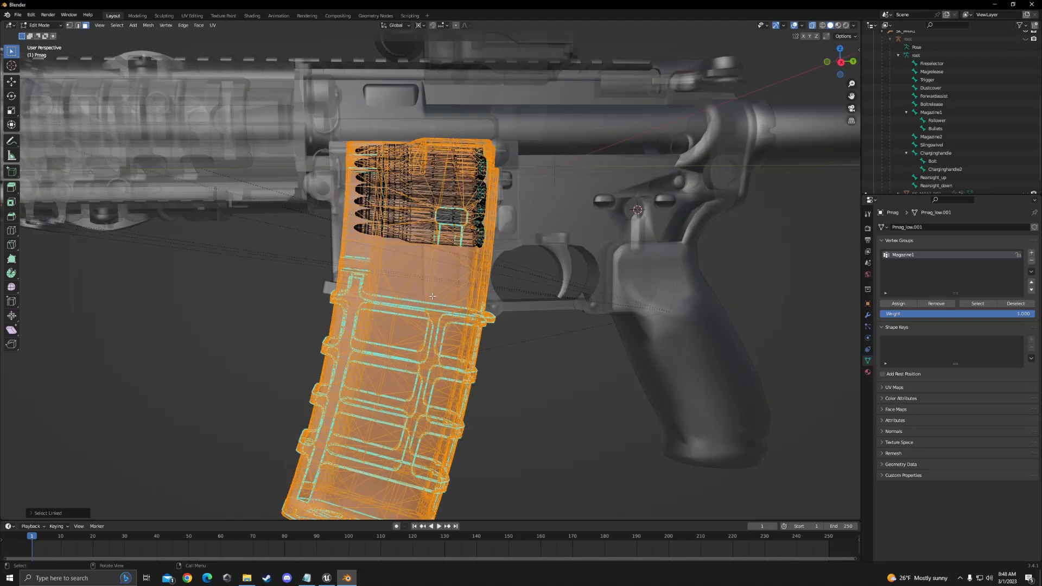
{"action": "middle_click_drag", "start_coordinate": [415, 347], "coordinate": [561, 364]}
{"action": "left_click", "coordinate": [561, 364]}
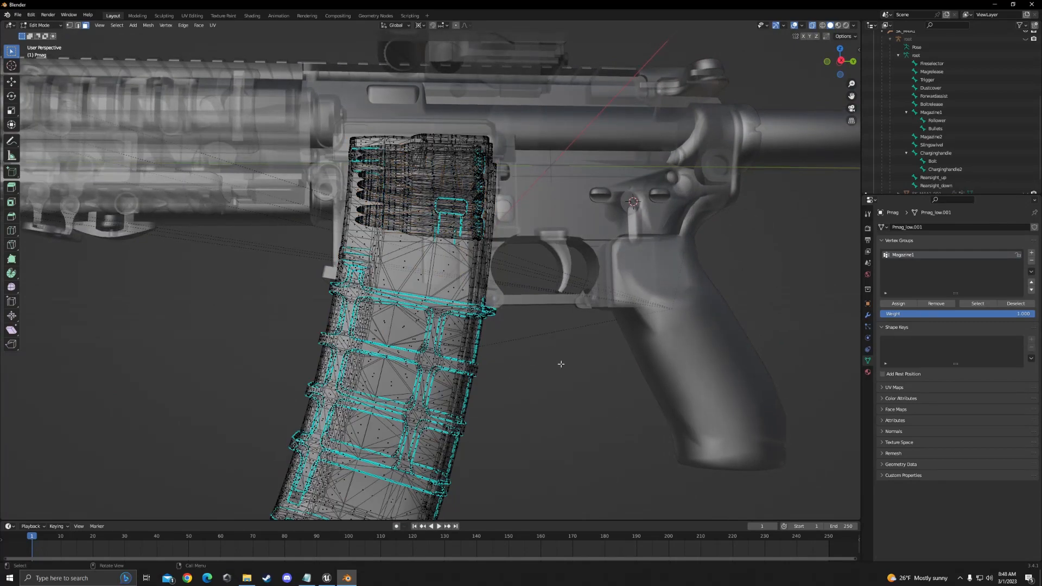
Select the linked magazine body without the bullets, assign it to the Magazine1 group, and check the group by selecting and deselecting it.
{"action": "middle_click_drag", "start_coordinate": [435, 357], "coordinate": [388, 253]}
{"action": "scroll", "coordinate": [427, 361], "scroll_direction": "down", "scroll_amount": 1}
{"action": "key", "text": "ctrl+l"}
{"action": "scroll", "coordinate": [388, 253], "scroll_direction": "down", "scroll_amount": 1}
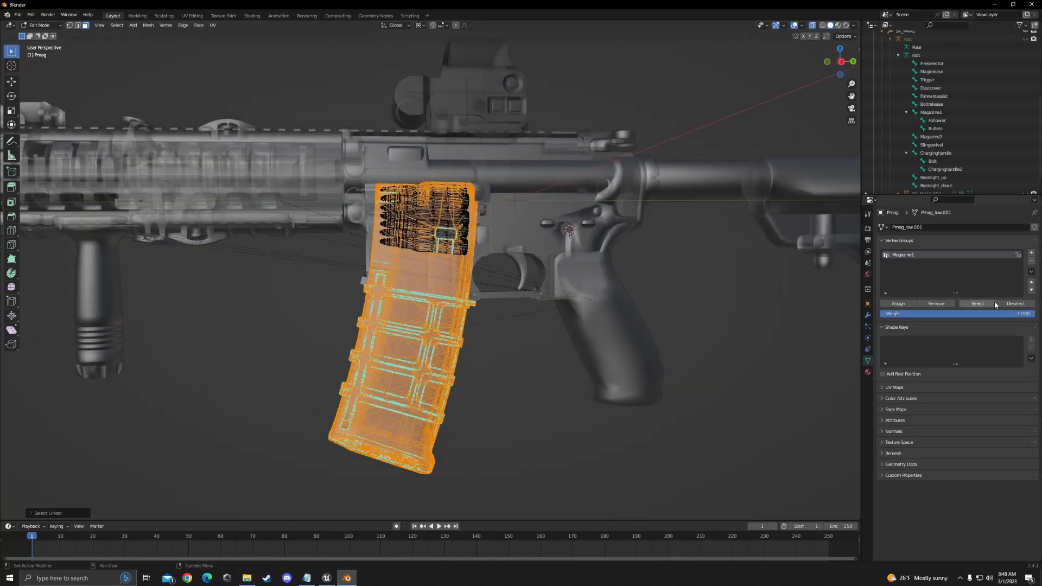
{"action": "left_click", "coordinate": [1013, 304]}
{"action": "left_click", "coordinate": [979, 305]}
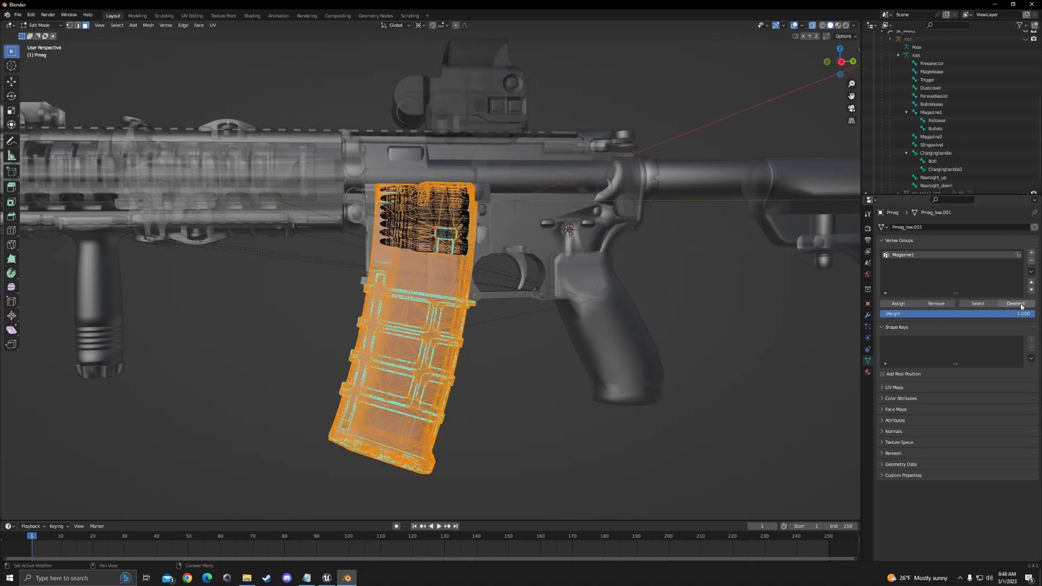
{"action": "left_click", "coordinate": [1015, 304]}
{"action": "left_click", "coordinate": [995, 306]}
{"action": "left_click", "coordinate": [1024, 305]}
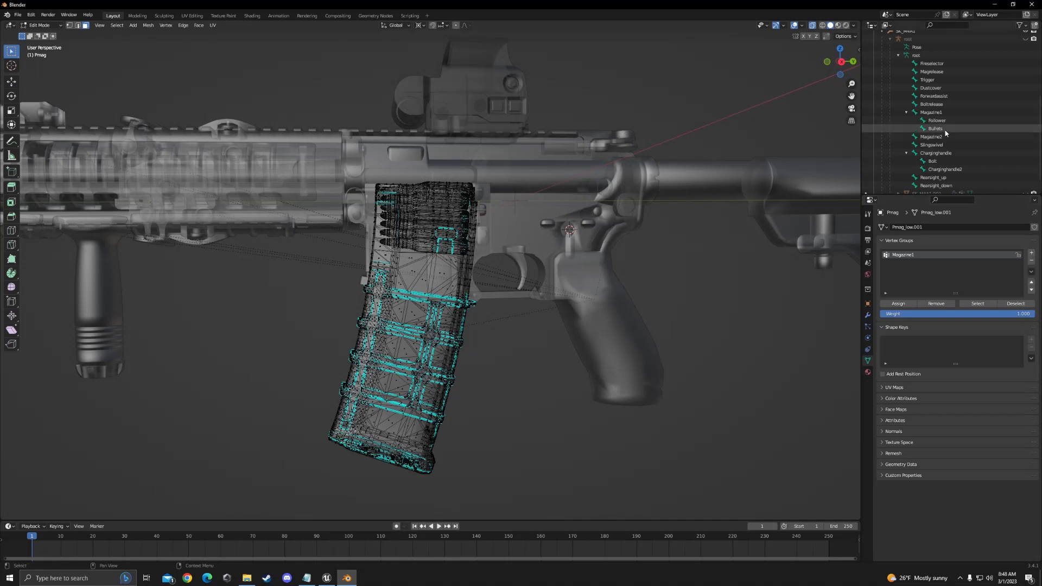
Add a second vertex group named Bullets to Pmag.
{"action": "left_click", "coordinate": [1031, 254]}
{"action": "double_click", "coordinate": [919, 262]}
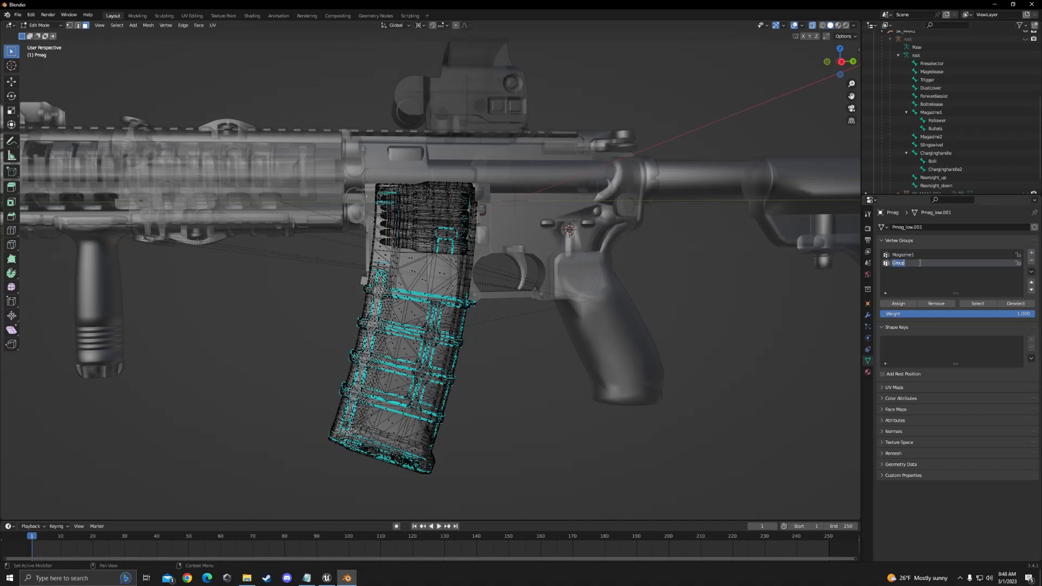
{"action": "type", "text": "Bullets"}
{"action": "key", "text": "Return"}
{"action": "key", "text": "l"}
{"action": "key", "text": "ctrl+i"}
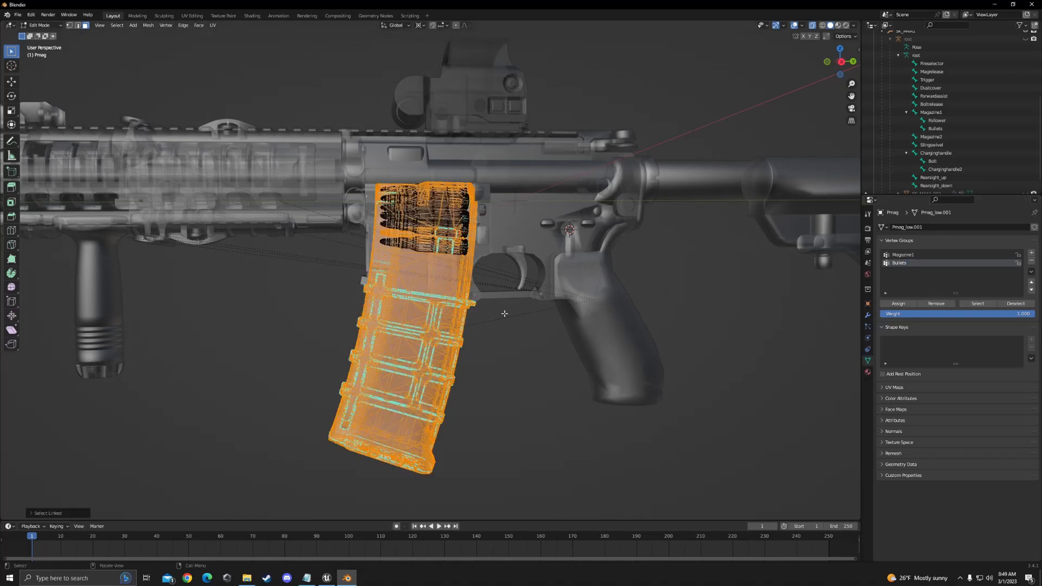
{"action": "key", "text": "alt+a"}
Select the linked geometry of the four lowest bullets inside the magazine.
{"action": "scroll", "coordinate": [448, 248], "scroll_direction": "up", "scroll_amount": 10}
{"action": "middle_click_drag", "start_coordinate": [534, 186], "coordinate": [510, 320]}
{"action": "scroll", "coordinate": [510, 320], "scroll_direction": "up", "scroll_amount": 2}
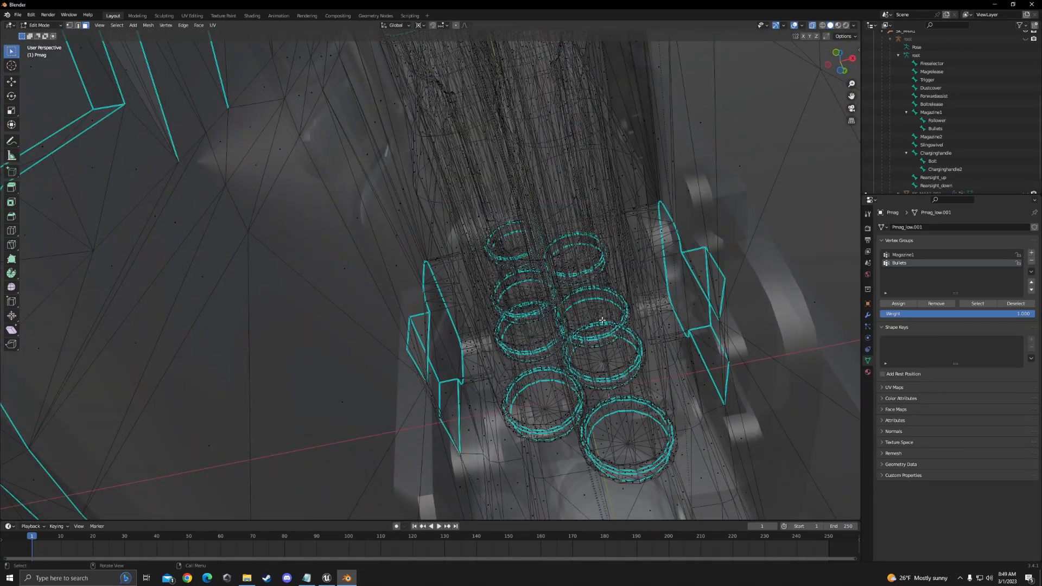
{"action": "key", "text": "l"}
{"action": "key", "text": "l"}
{"action": "key", "text": "l"}
{"action": "key", "text": "l"}
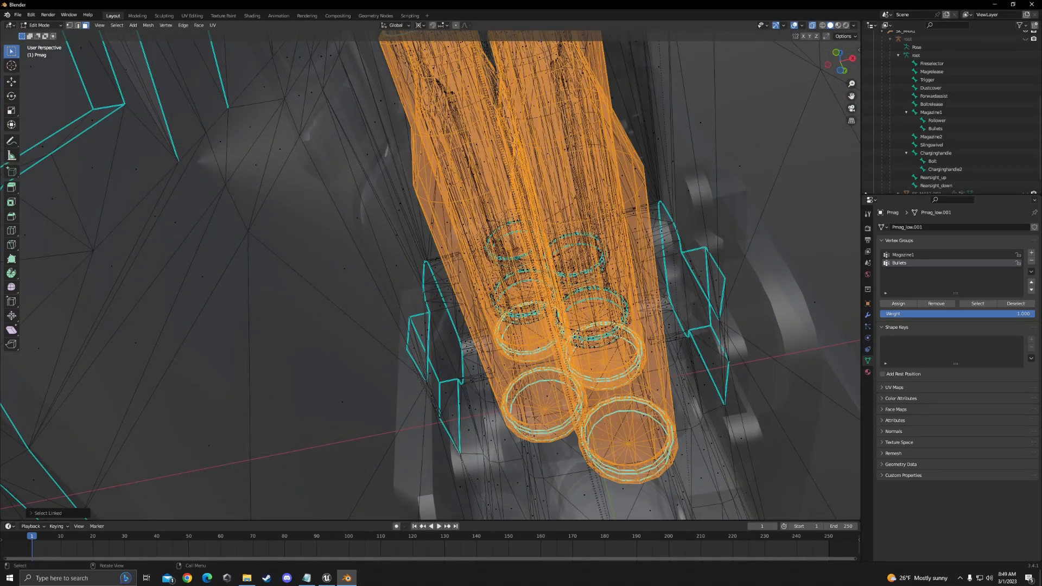
Add the linked geometry of the remaining upper bullets to the selection.
{"action": "middle_click_drag", "start_coordinate": [557, 323], "coordinate": [503, 488]}
{"action": "scroll", "coordinate": [542, 348], "scroll_direction": "down", "scroll_amount": 6}
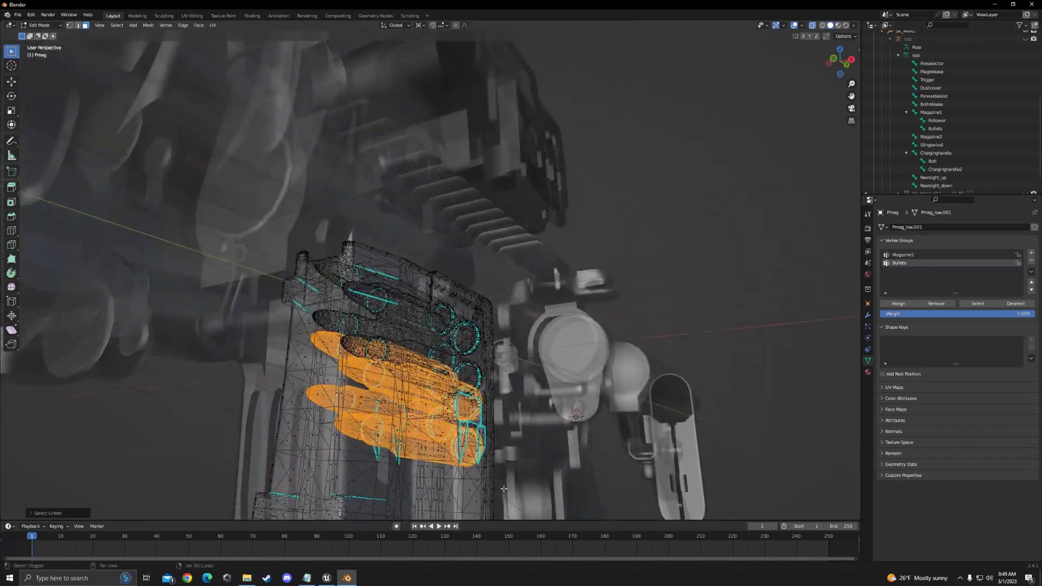
{"action": "scroll", "coordinate": [478, 461], "scroll_direction": "up", "scroll_amount": 3}
{"action": "middle_click_drag", "start_coordinate": [449, 428], "coordinate": [378, 450]}
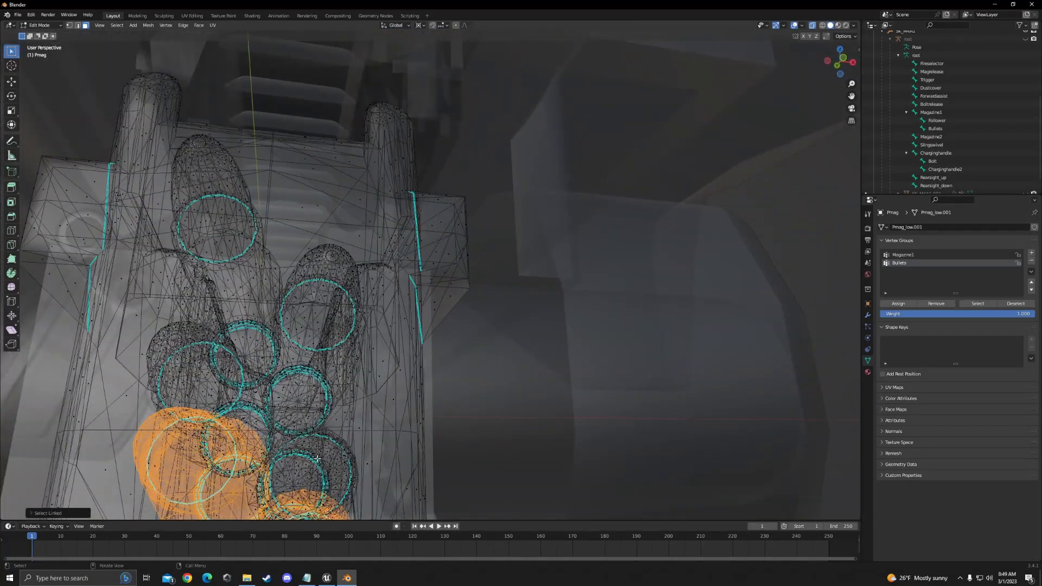
{"action": "key", "text": "l"}
{"action": "key", "text": "l"}
{"action": "key", "text": "l"}
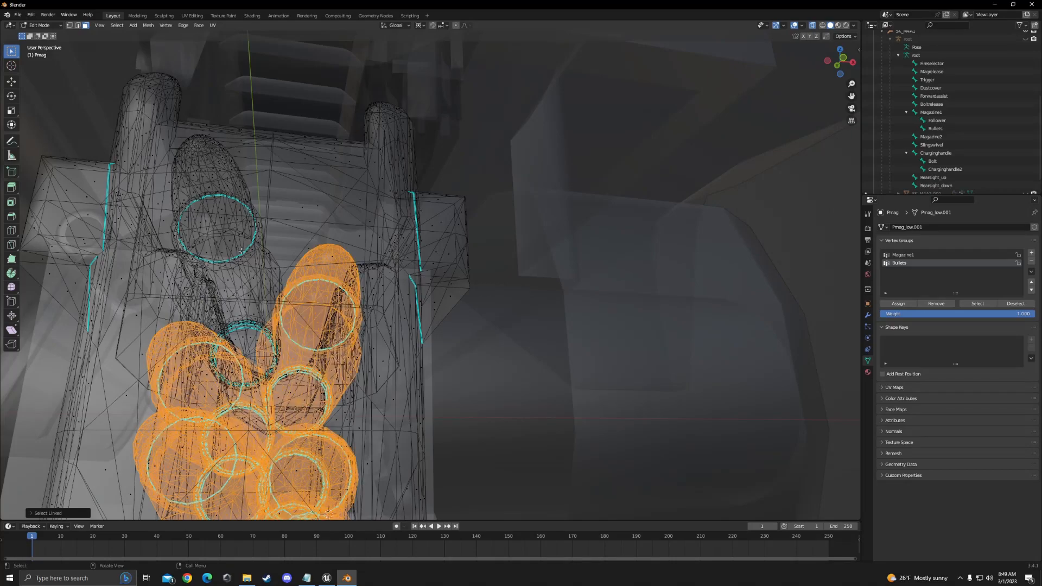
{"action": "middle_click_drag", "start_coordinate": [241, 251], "coordinate": [443, 313]}
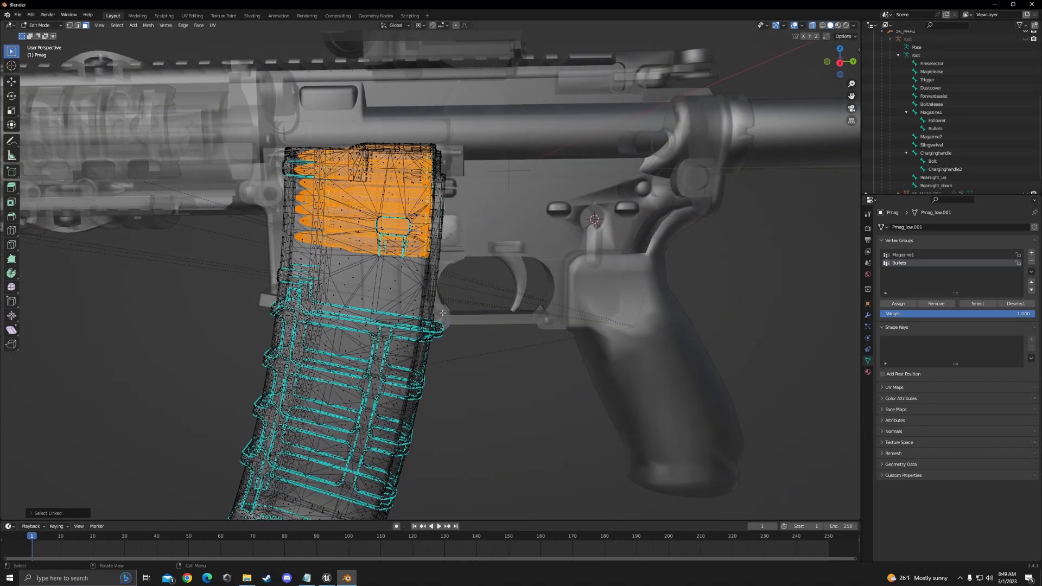
{"action": "scroll", "coordinate": [443, 313], "scroll_direction": "down", "scroll_amount": 3}
Assign the selected bullets to the Bullets group and check the group by selecting and deselecting it repeatedly.
{"action": "left_click", "coordinate": [979, 304]}
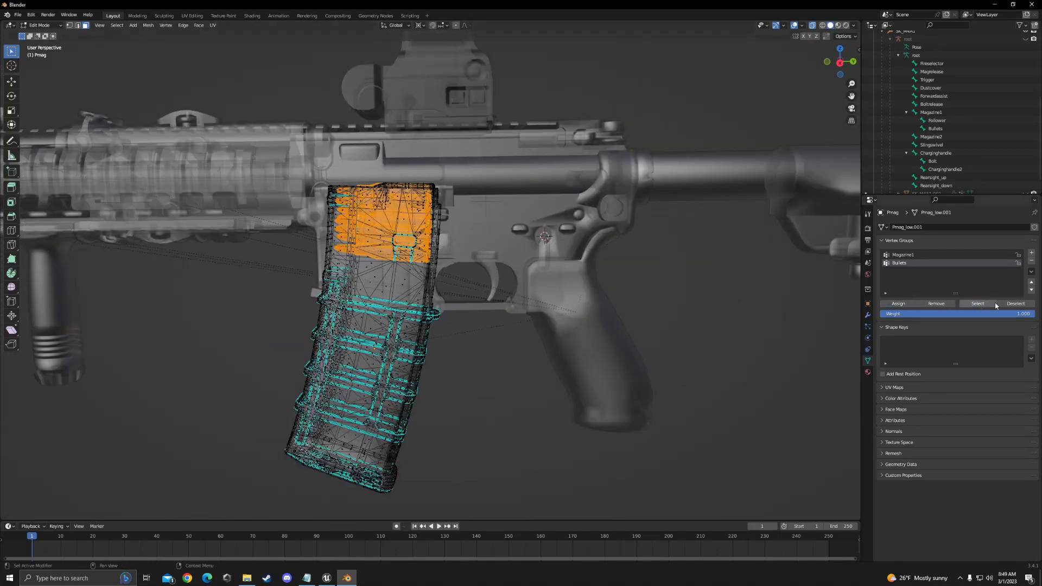
{"action": "left_click", "coordinate": [1022, 304]}
{"action": "left_click", "coordinate": [986, 304]}
{"action": "left_click", "coordinate": [1020, 304]}
{"action": "left_click", "coordinate": [992, 305]}
{"action": "left_click", "coordinate": [1016, 305]}
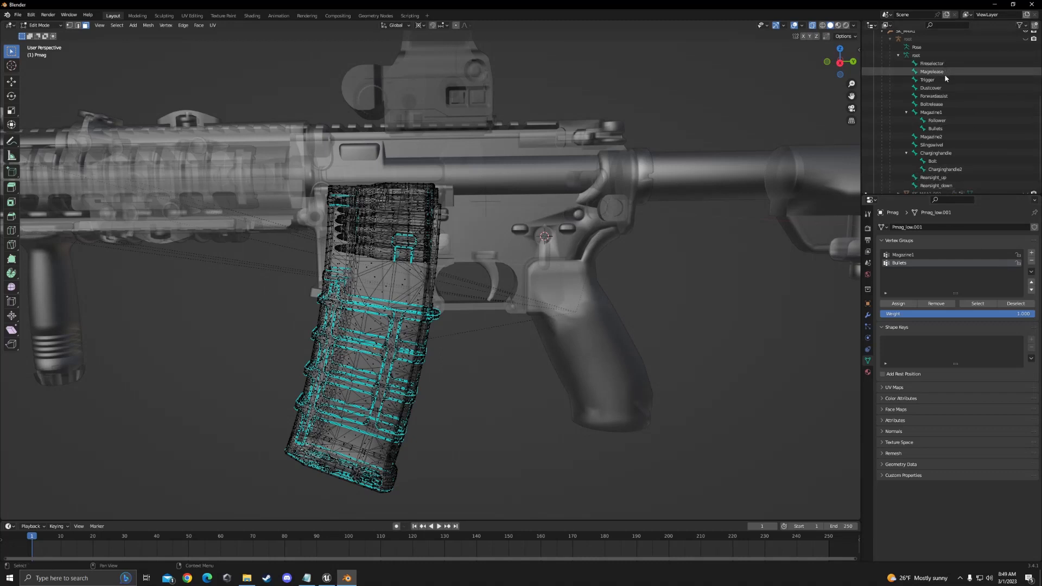
Return Pmag to Object Mode and turn off X-ray display.
{"action": "scroll", "coordinate": [942, 114], "scroll_direction": "down", "scroll_amount": 1}
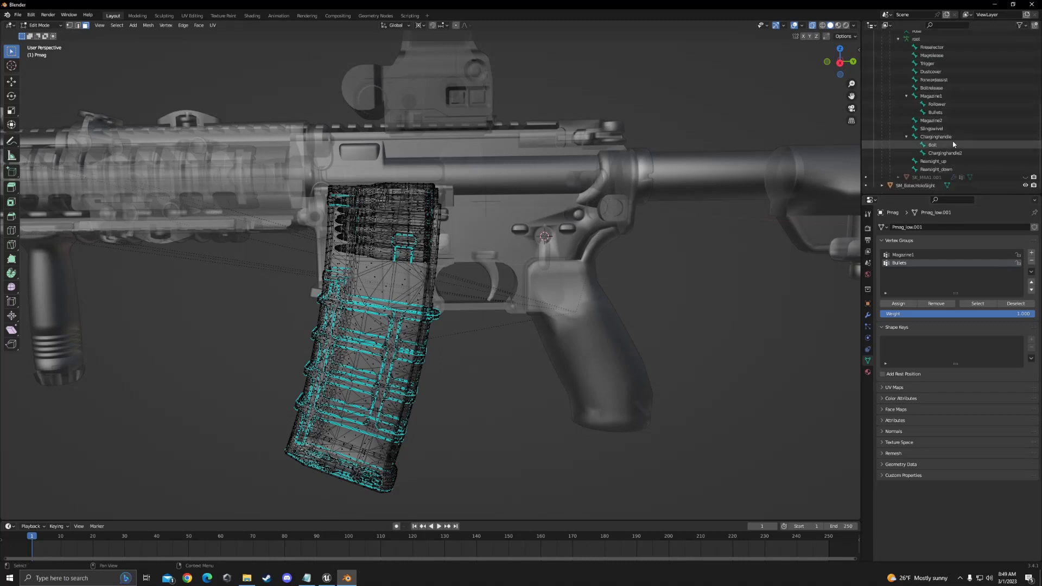
{"action": "scroll", "coordinate": [761, 237], "scroll_direction": "down", "scroll_amount": 6}
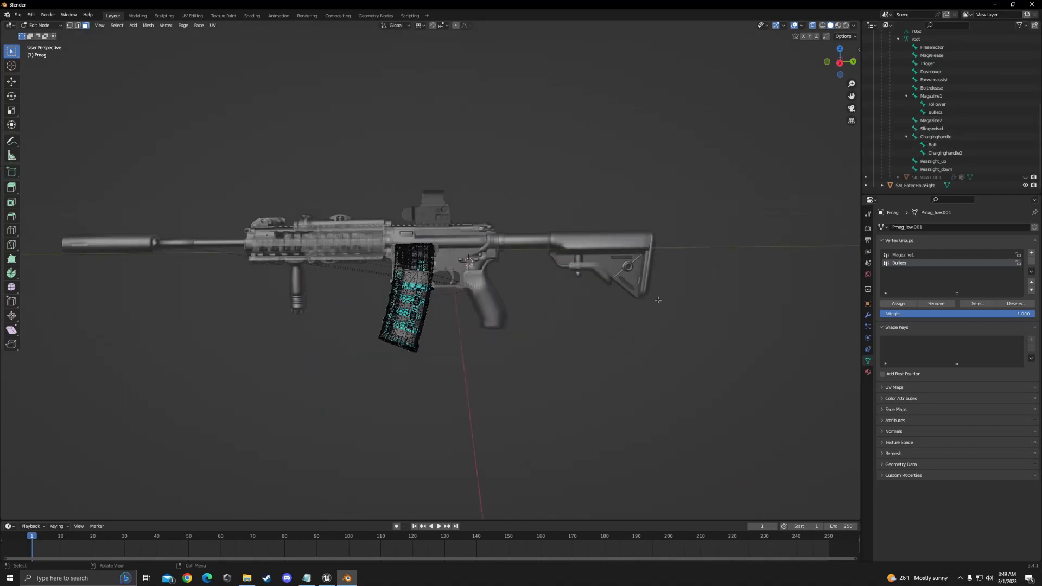
{"action": "scroll", "coordinate": [662, 302], "scroll_direction": "up", "scroll_amount": 2}
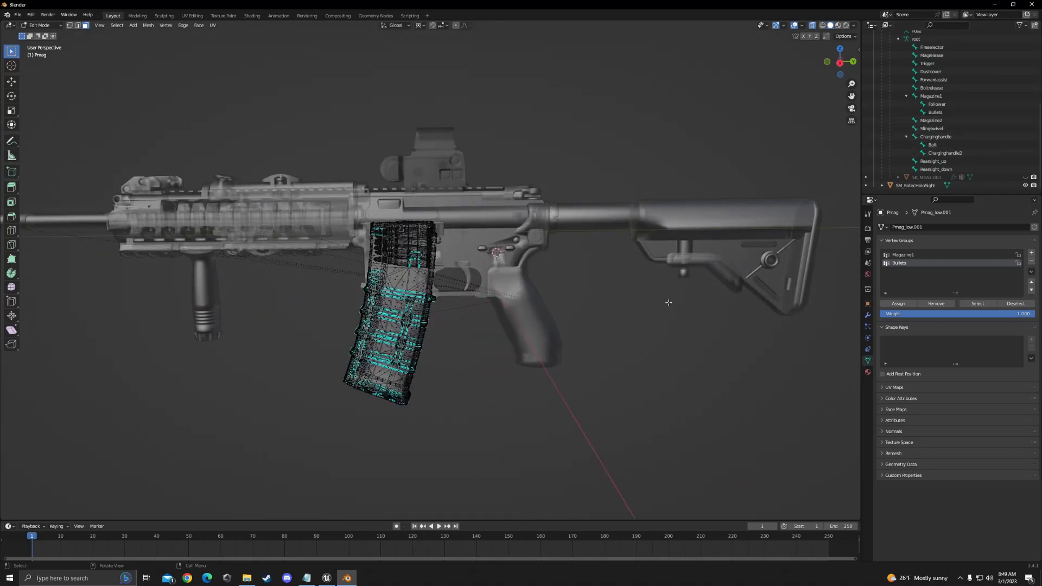
{"action": "key", "text": "Tab"}
{"action": "scroll", "coordinate": [637, 303], "scroll_direction": "down", "scroll_amount": 5}
{"action": "scroll", "coordinate": [642, 304], "scroll_direction": "up", "scroll_amount": 3}
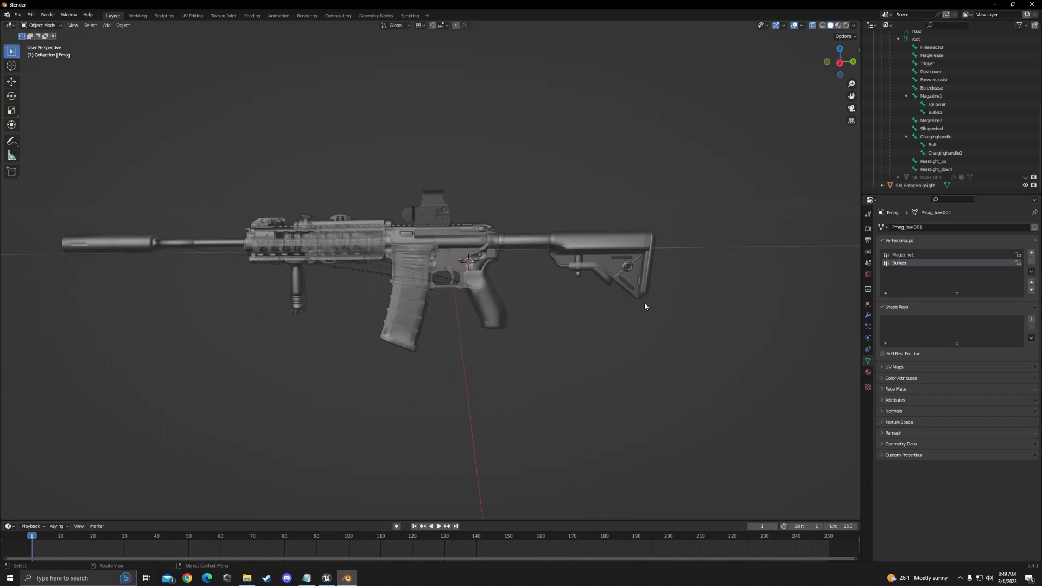
{"action": "left_click", "coordinate": [812, 27]}
Show the SK_M4A1.001 mesh to compare its parts and second magazine with the SIG516, and hide it again.
{"action": "scroll", "coordinate": [677, 227], "scroll_direction": "up", "scroll_amount": 2}
{"action": "middle_click_drag", "start_coordinate": [686, 235], "coordinate": [621, 233], "text": "shift"}
{"action": "left_click", "coordinate": [1025, 177]}
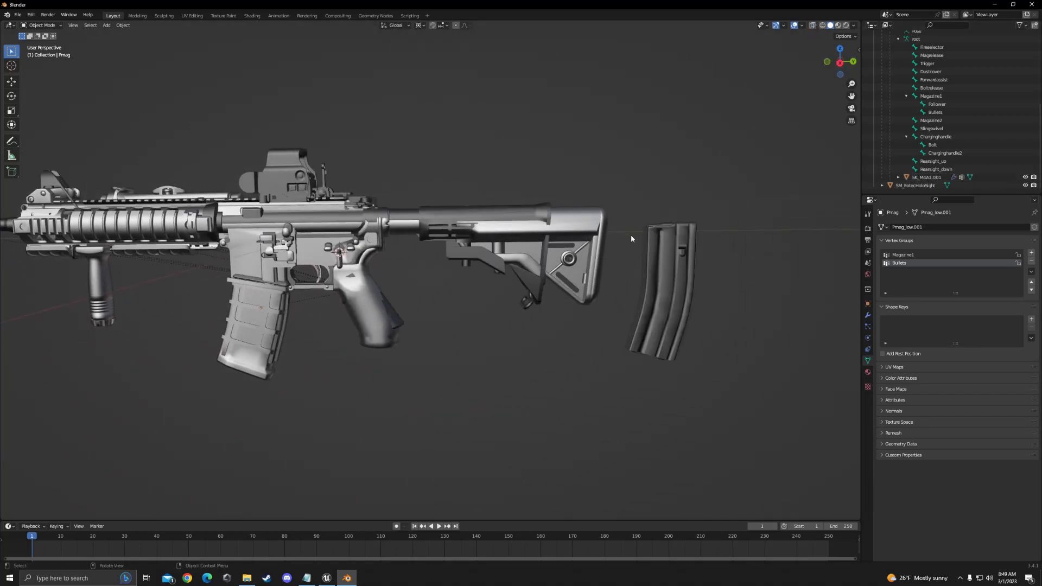
{"action": "scroll", "coordinate": [533, 321], "scroll_direction": "up", "scroll_amount": 4}
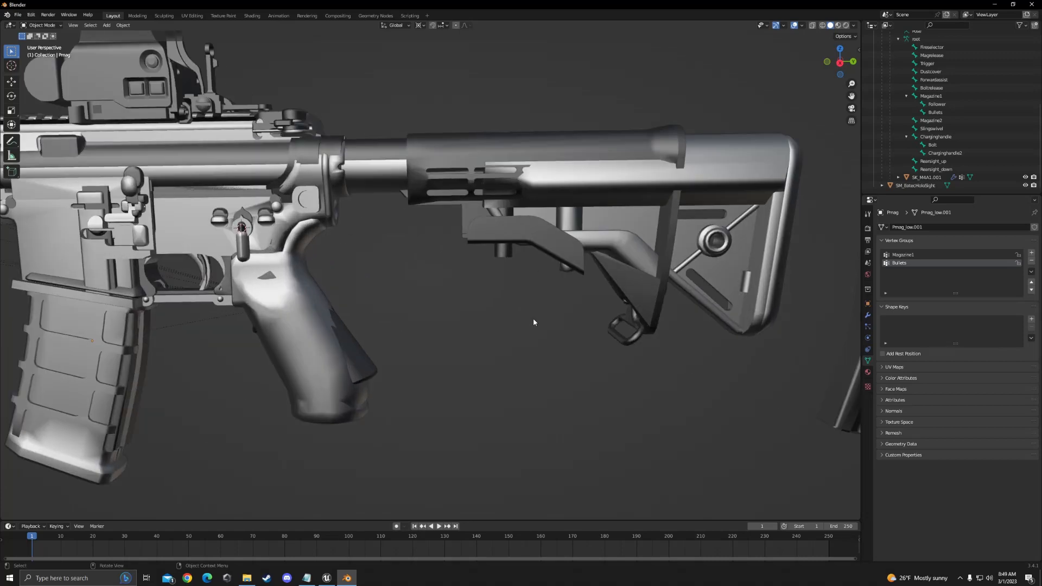
{"action": "middle_click_drag", "start_coordinate": [533, 321], "coordinate": [812, 255], "text": "shift"}
{"action": "scroll", "coordinate": [812, 254], "scroll_direction": "down", "scroll_amount": 4}
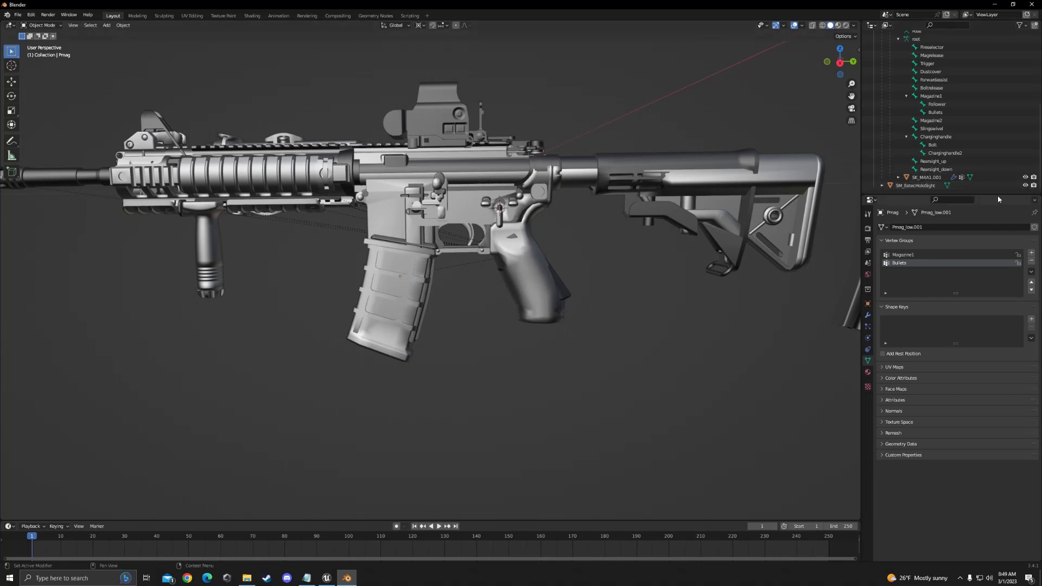
{"action": "left_click", "coordinate": [1026, 178]}
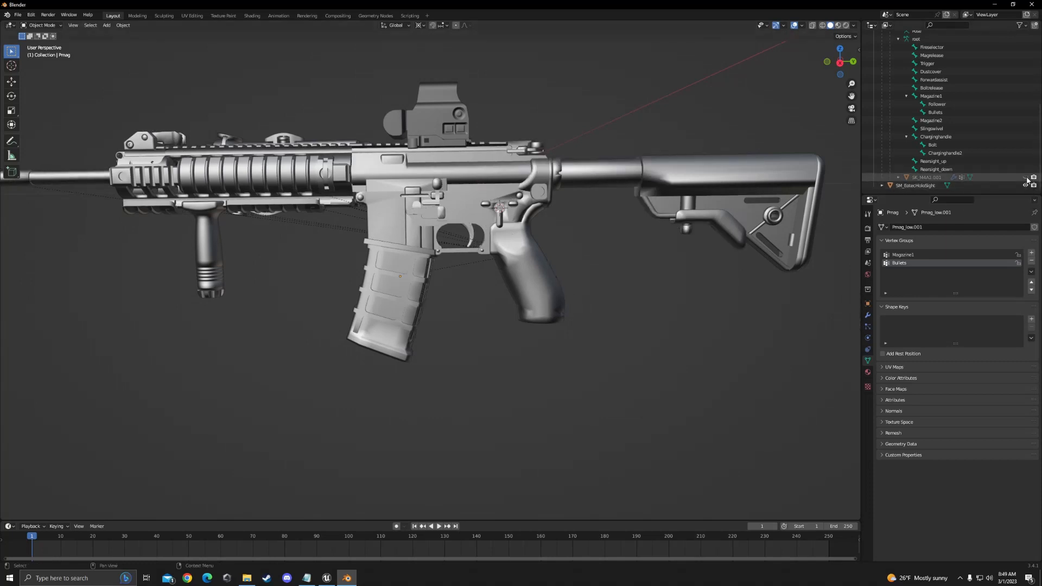
{"action": "left_click", "coordinate": [1026, 178]}
{"action": "left_click", "coordinate": [1026, 178]}
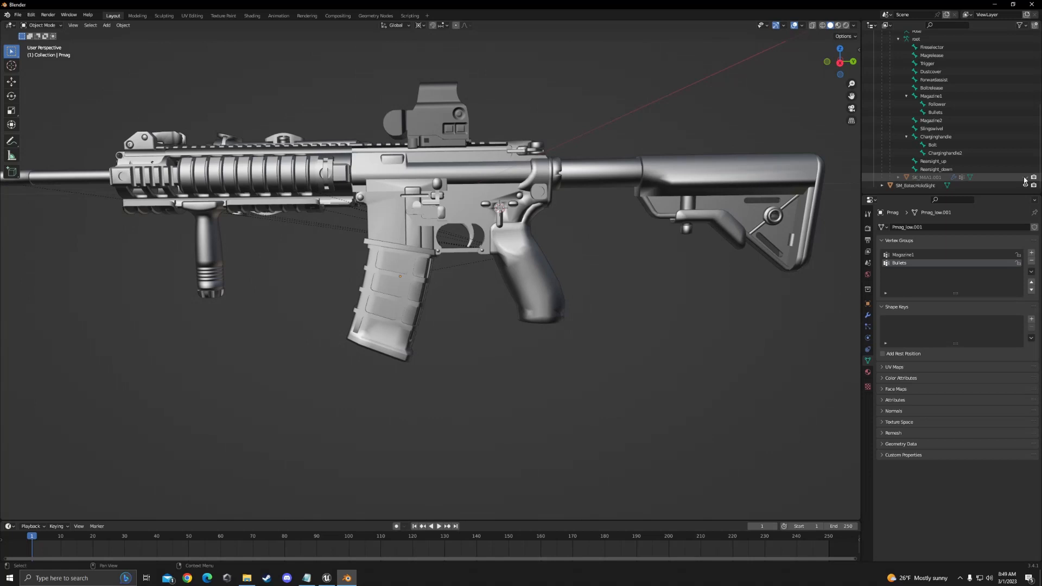
Select the Pmag magazine, copy and paste it in Object Mode, and clear the selection.
{"action": "left_click", "coordinate": [395, 286]}
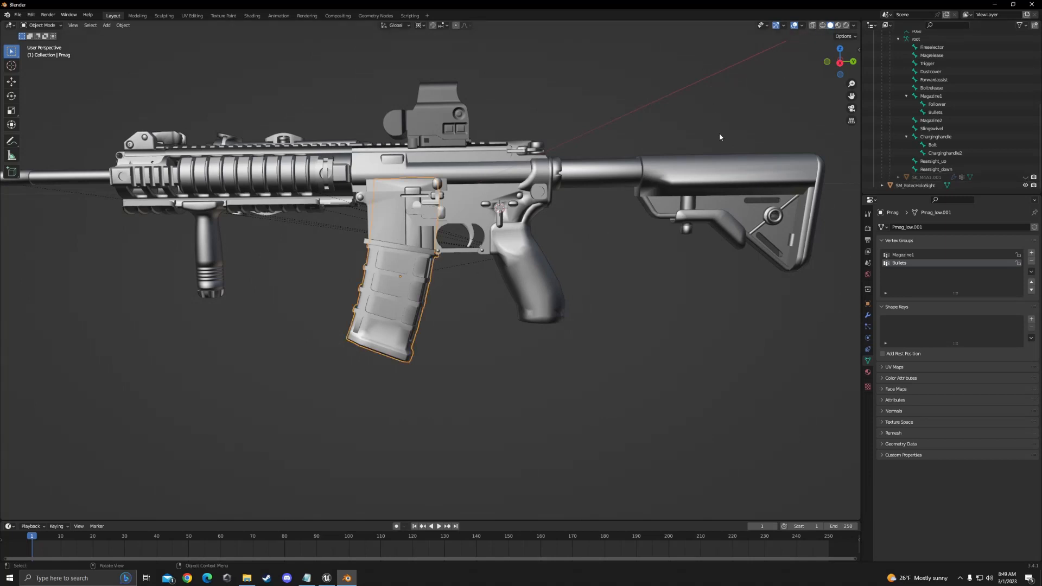
{"action": "left_click", "coordinate": [813, 26]}
{"action": "left_click", "coordinate": [813, 25]}
{"action": "scroll", "coordinate": [660, 203], "scroll_direction": "down", "scroll_amount": 3}
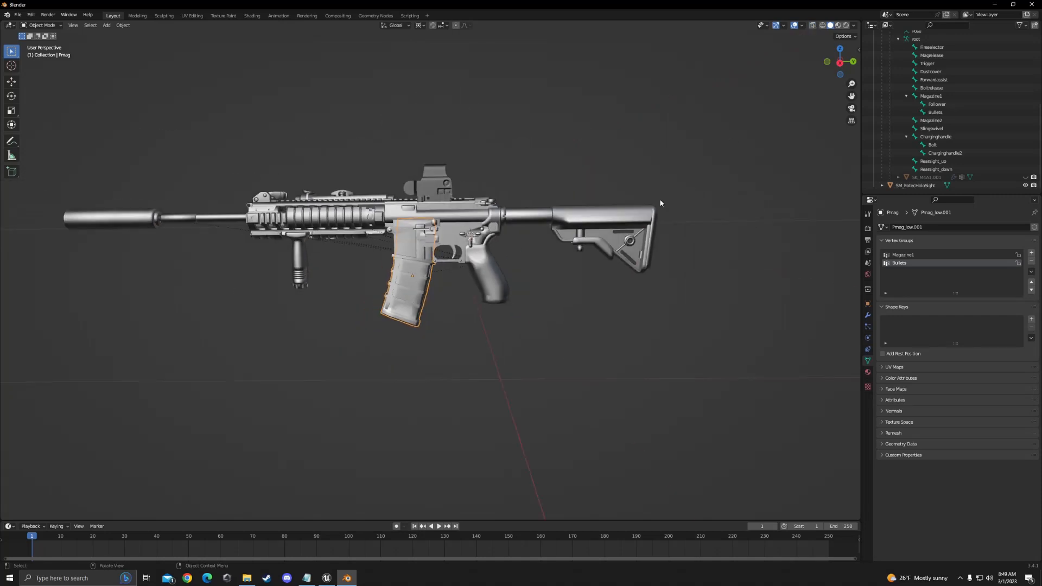
{"action": "key", "text": "ctrl+c"}
{"action": "key", "text": "ctrl+v"}
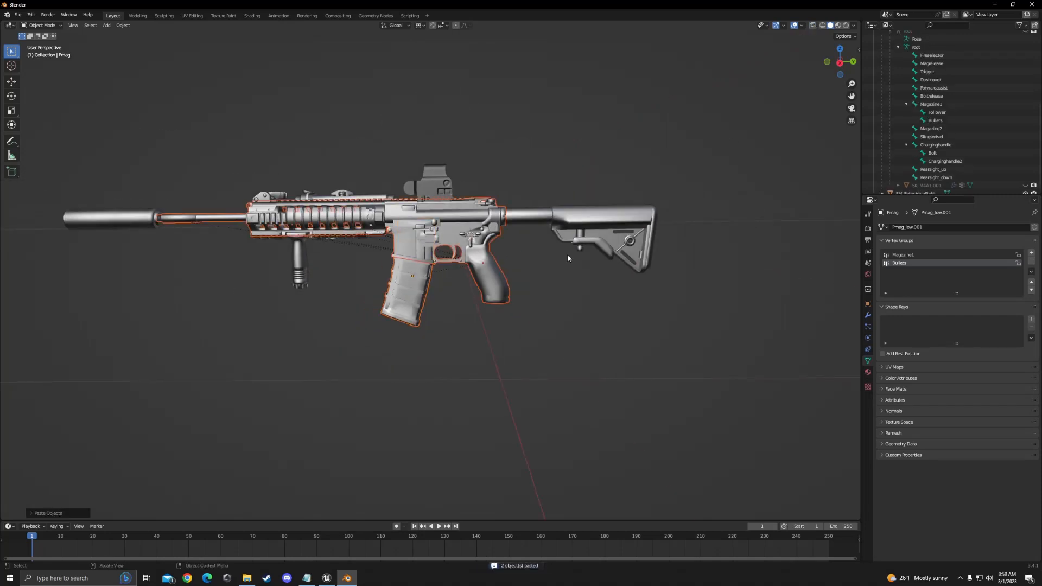
{"action": "left_click", "coordinate": [565, 259]}
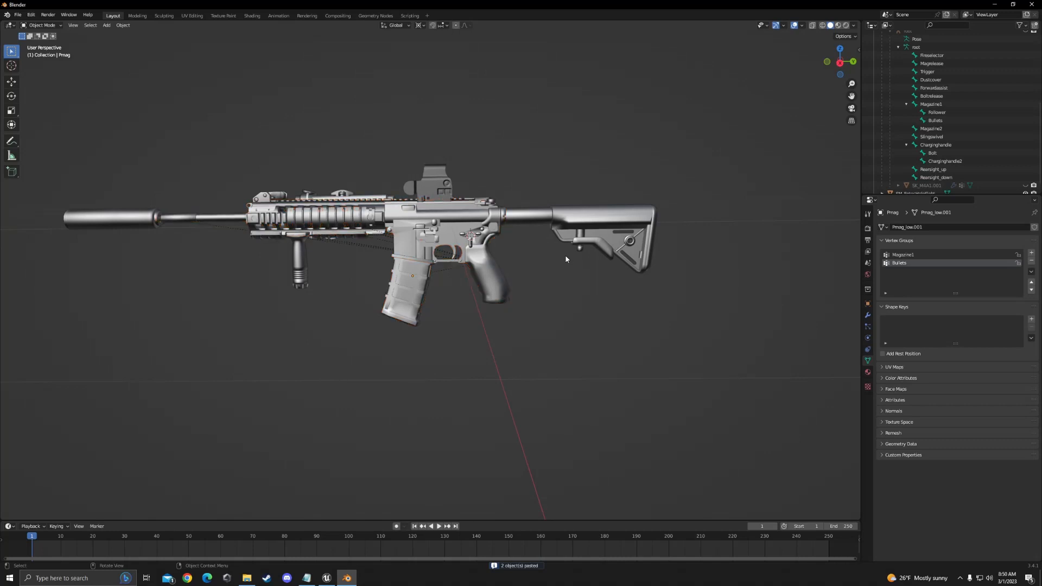
Move the pasted magazine Pmag.001 about 0.6 m along the global Y axis, away from the rifle.
{"action": "left_click", "coordinate": [409, 284]}
{"action": "key", "text": "g"}
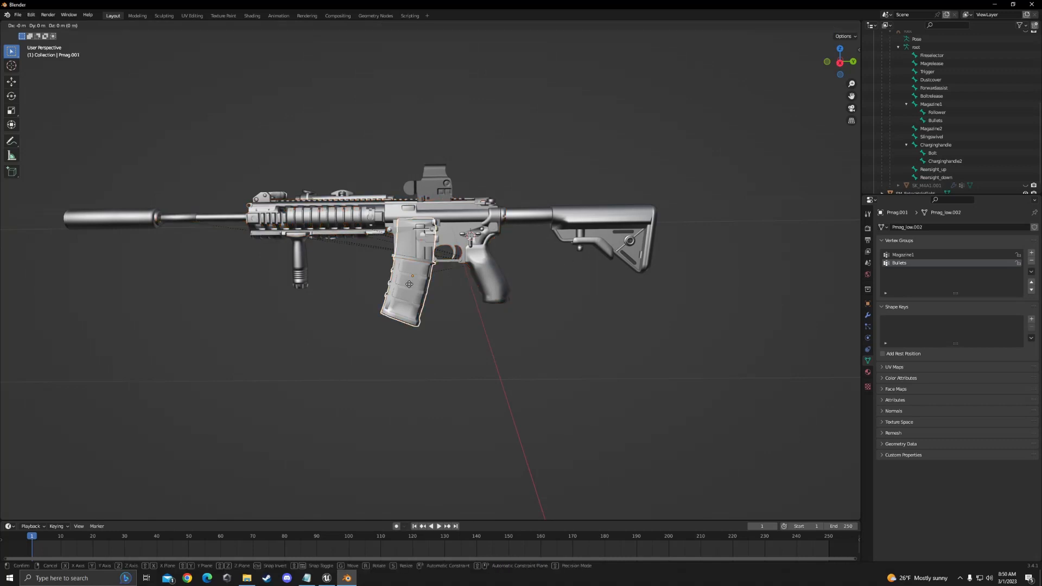
{"action": "key", "text": "y"}
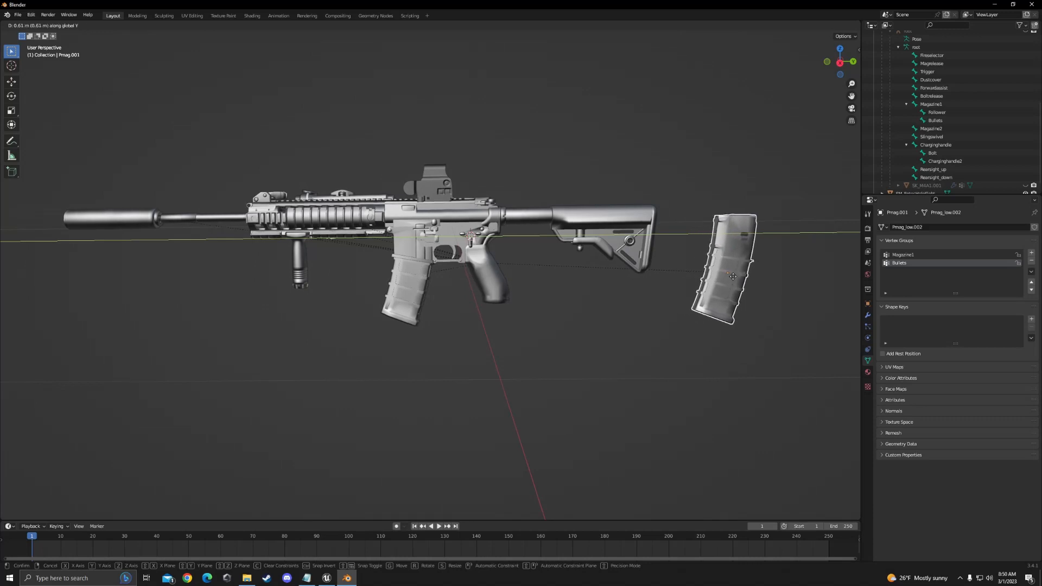
{"action": "left_click", "coordinate": [732, 280]}
Try moving the pasted SIG516.001 rifle along the global Y axis, and undo it together with the magazine move.
{"action": "left_click", "coordinate": [448, 223]}
{"action": "key", "text": "g"}
{"action": "key", "text": "y"}
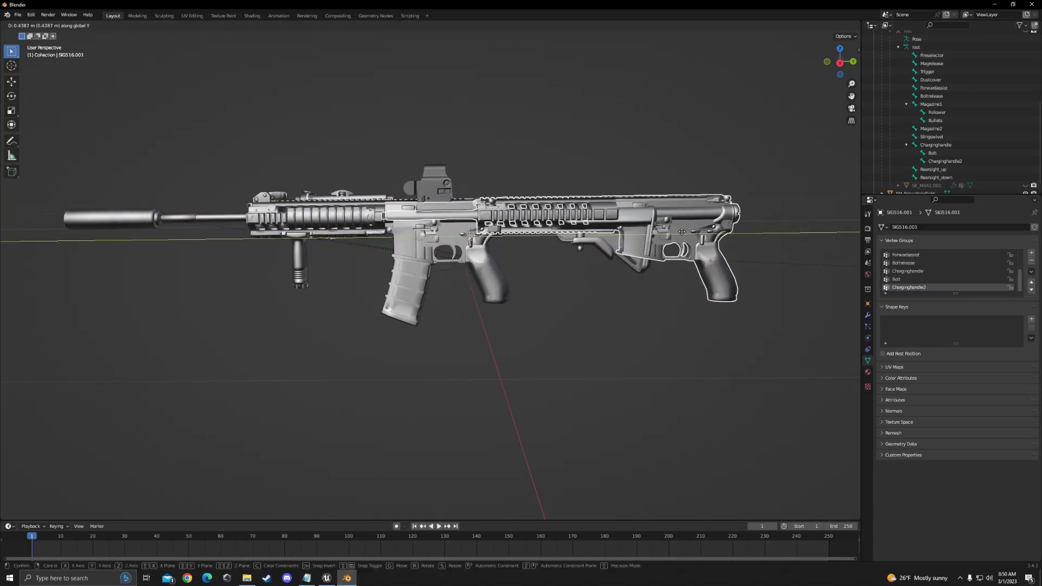
{"action": "left_click", "coordinate": [603, 229]}
{"action": "key", "text": "ctrl+z"}
{"action": "key", "text": "ctrl+z"}
{"action": "key", "text": "ctrl+z"}
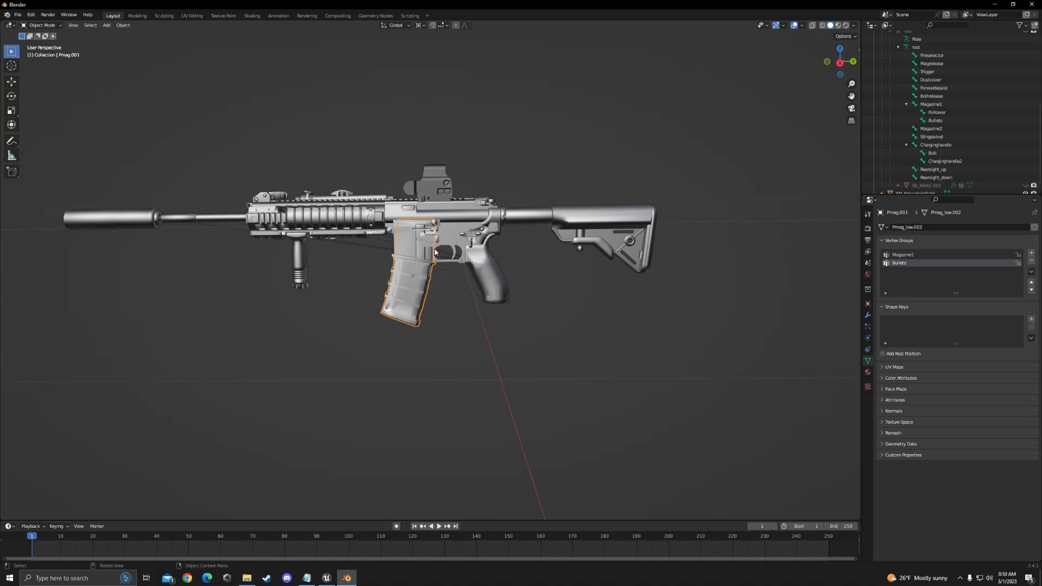
{"action": "key", "text": "ctrl+z"}
Try moving the pasted SIG516.001 rifle along the global Z axis, and undo the move and the paste.
{"action": "left_click", "coordinate": [455, 228]}
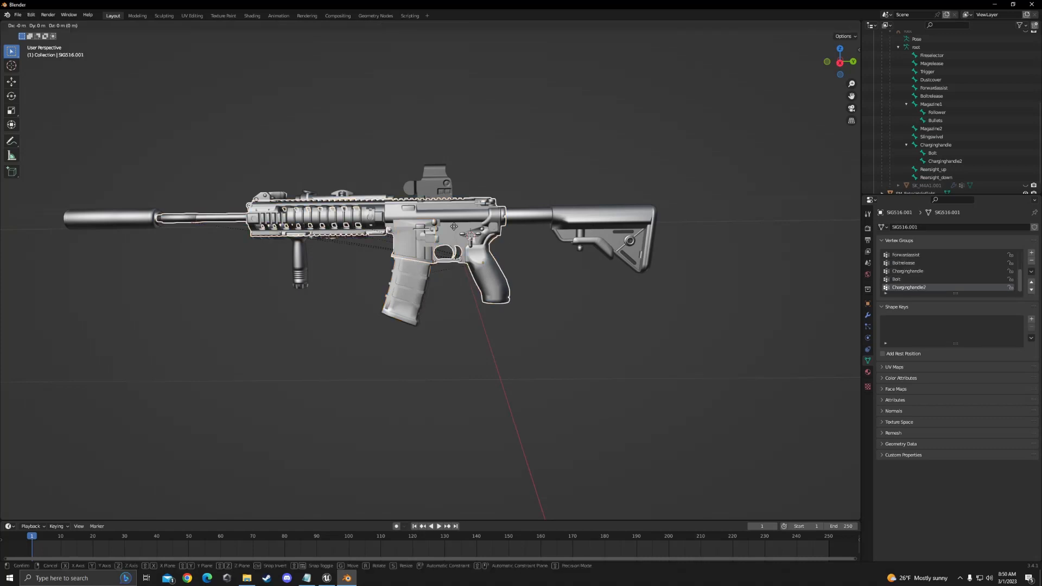
{"action": "key", "text": "g"}
{"action": "key", "text": "z"}
{"action": "left_click", "coordinate": [509, 251]}
{"action": "key", "text": "ctrl+z"}
{"action": "key", "text": "ctrl+z"}
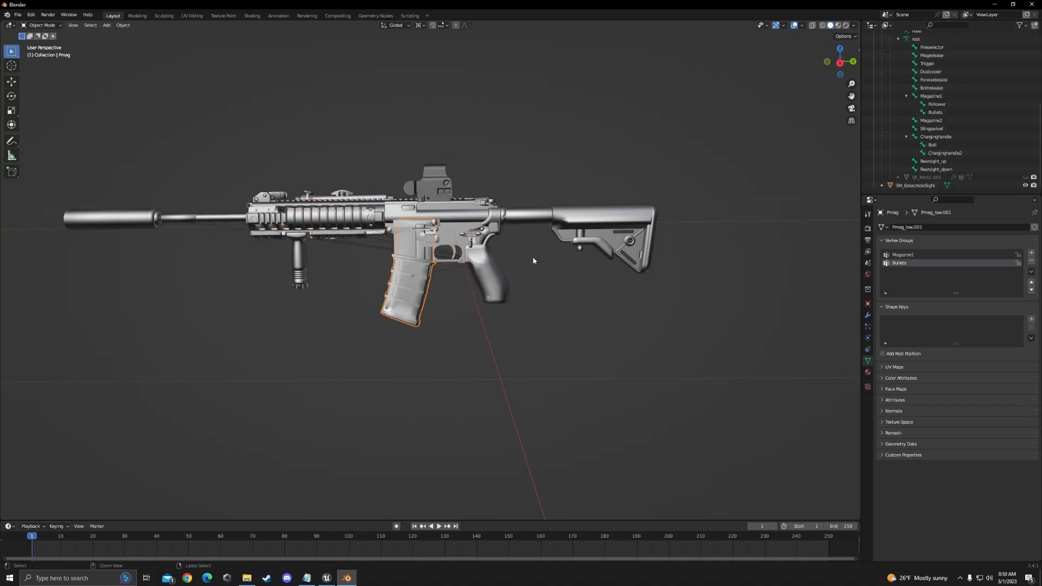
Try moving the original SIG516 rifle freely with its attached parts, and undo the move.
{"action": "left_click", "coordinate": [447, 232]}
{"action": "key", "text": "g"}
{"action": "left_click", "coordinate": [604, 286]}
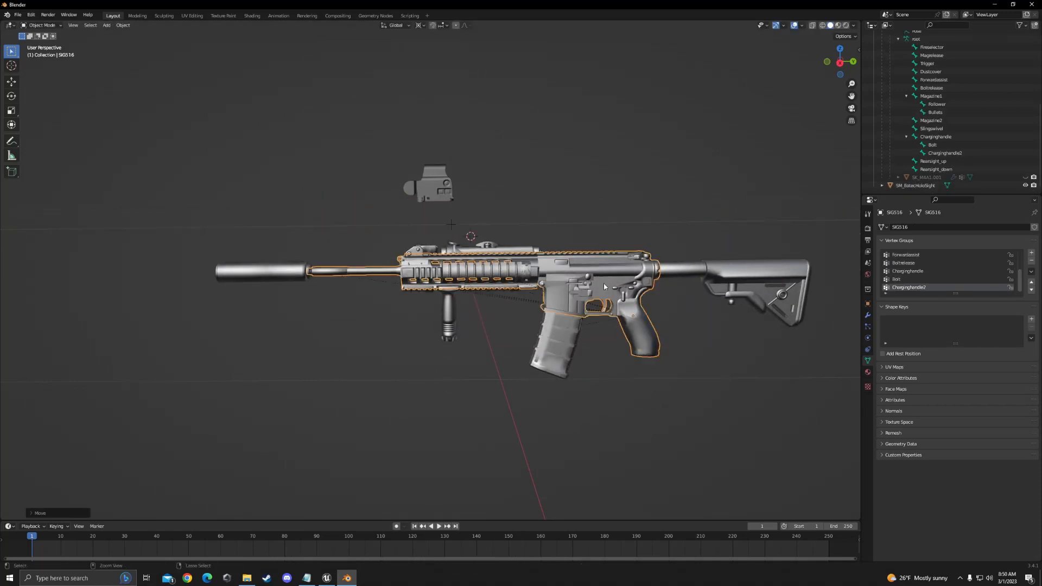
{"action": "key", "text": "ctrl+z"}
Copy and paste the Pmag magazine, try moving the pasted objects below the rifle, and undo the move and paste.
{"action": "scroll", "coordinate": [543, 304], "scroll_direction": "up", "scroll_amount": 4}
{"action": "left_click", "coordinate": [399, 288]}
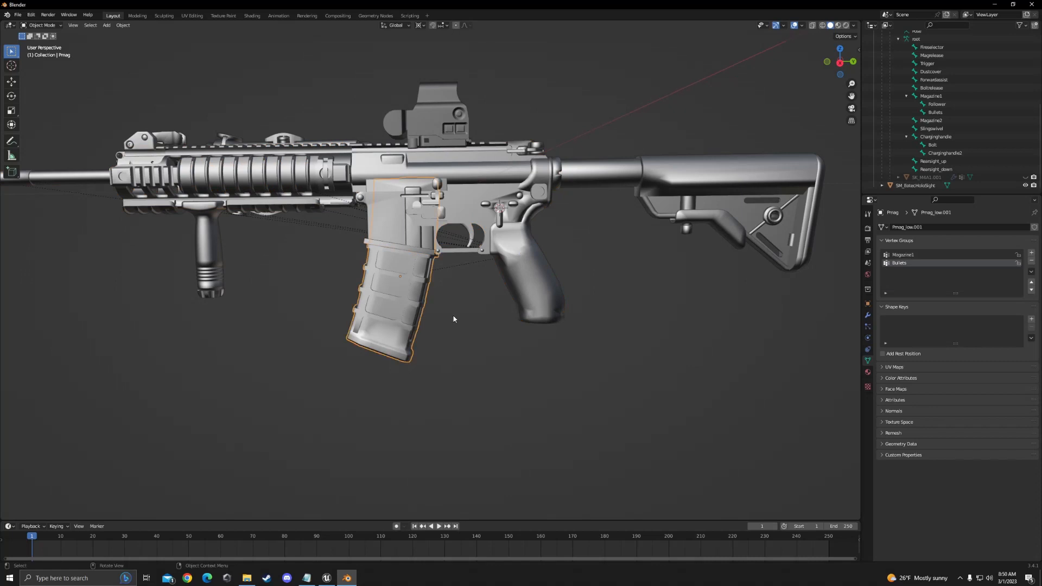
{"action": "scroll", "coordinate": [475, 308], "scroll_direction": "down", "scroll_amount": 2}
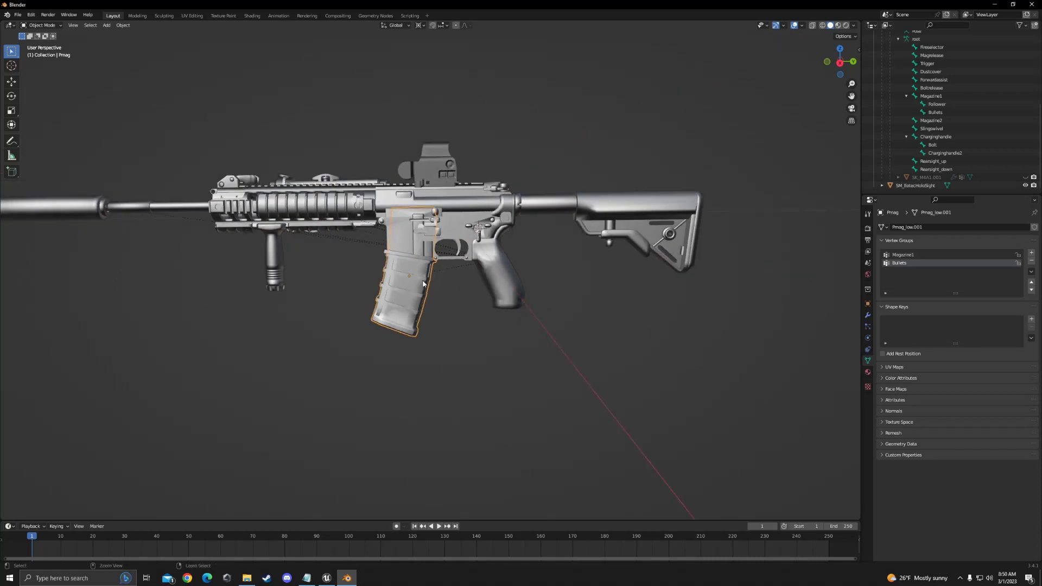
{"action": "key", "text": "ctrl+c"}
{"action": "scroll", "coordinate": [488, 288], "scroll_direction": "down", "scroll_amount": 4}
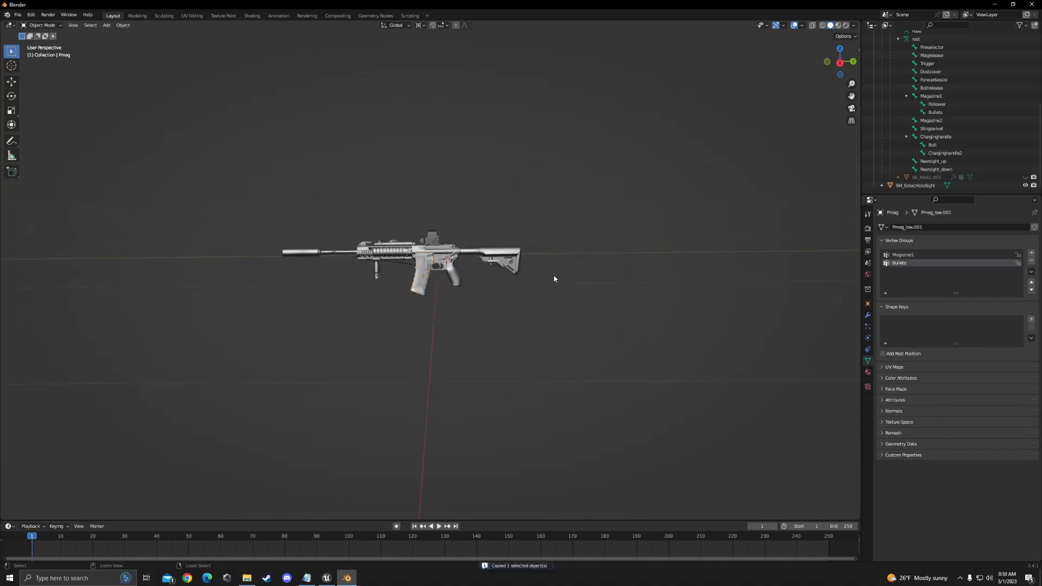
{"action": "key", "text": "ctrl+v"}
{"action": "key", "text": "g"}
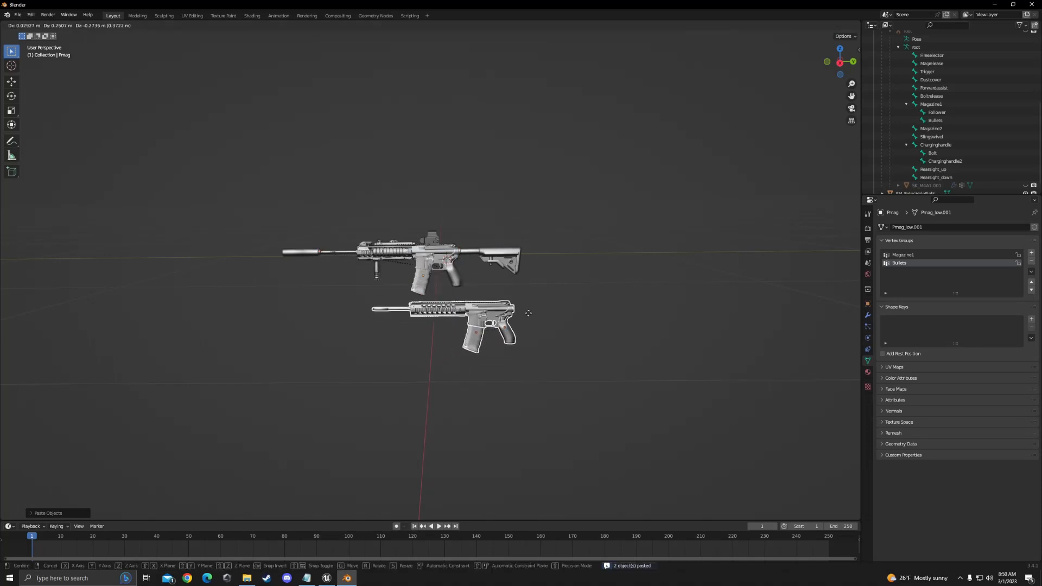
{"action": "left_click", "coordinate": [588, 309]}
{"action": "key", "text": "ctrl+z"}
{"action": "key", "text": "ctrl+z"}
Try moving the SIG516 rifle by its grip once more, undo the move, and clear the selection.
{"action": "scroll", "coordinate": [528, 298], "scroll_direction": "up", "scroll_amount": 3}
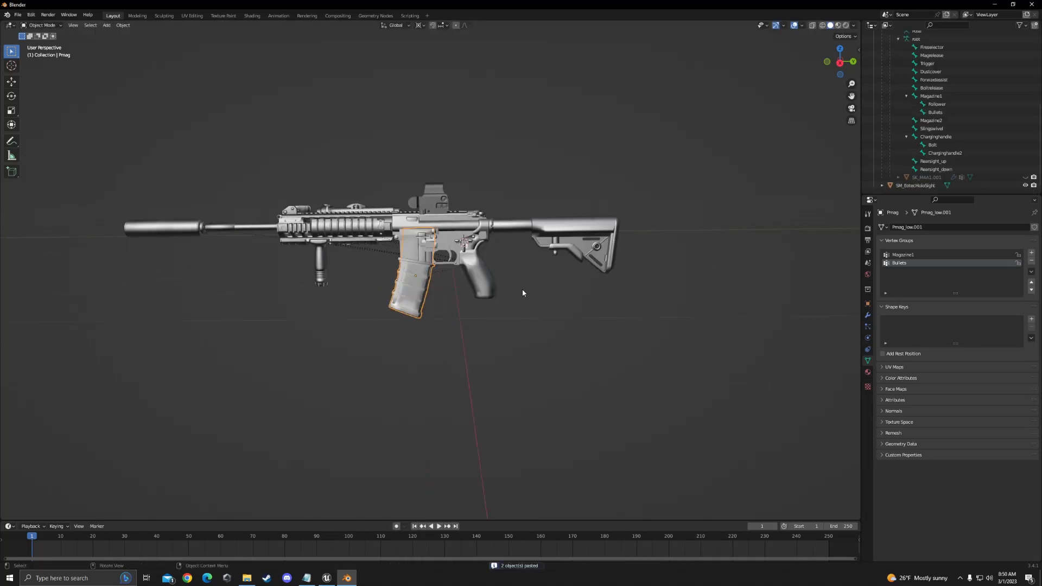
{"action": "left_click", "coordinate": [471, 262]}
{"action": "key", "text": "g"}
{"action": "left_click", "coordinate": [509, 304]}
{"action": "key", "text": "ctrl+z"}
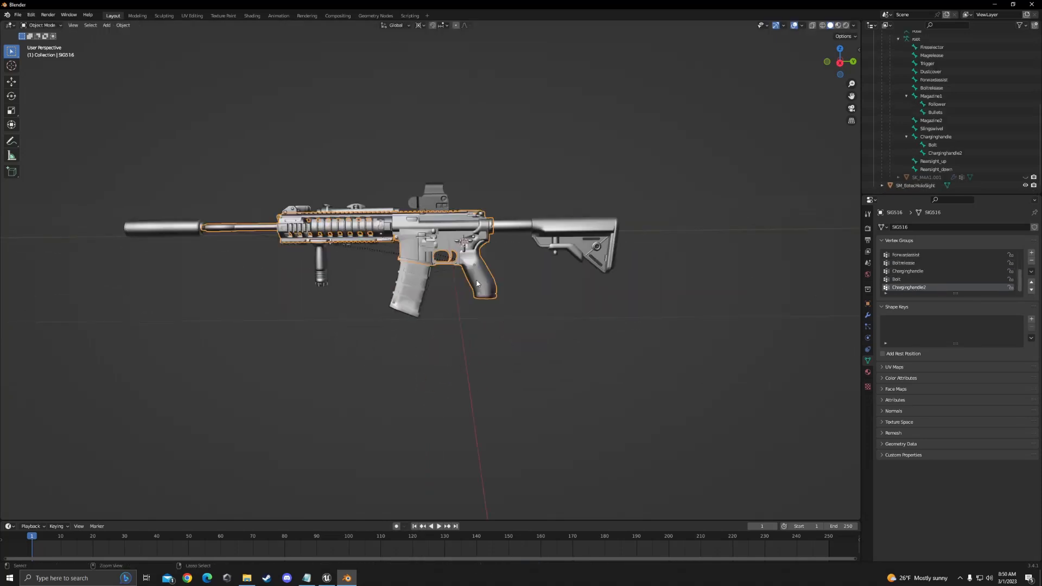
{"action": "left_click", "coordinate": [735, 298]}
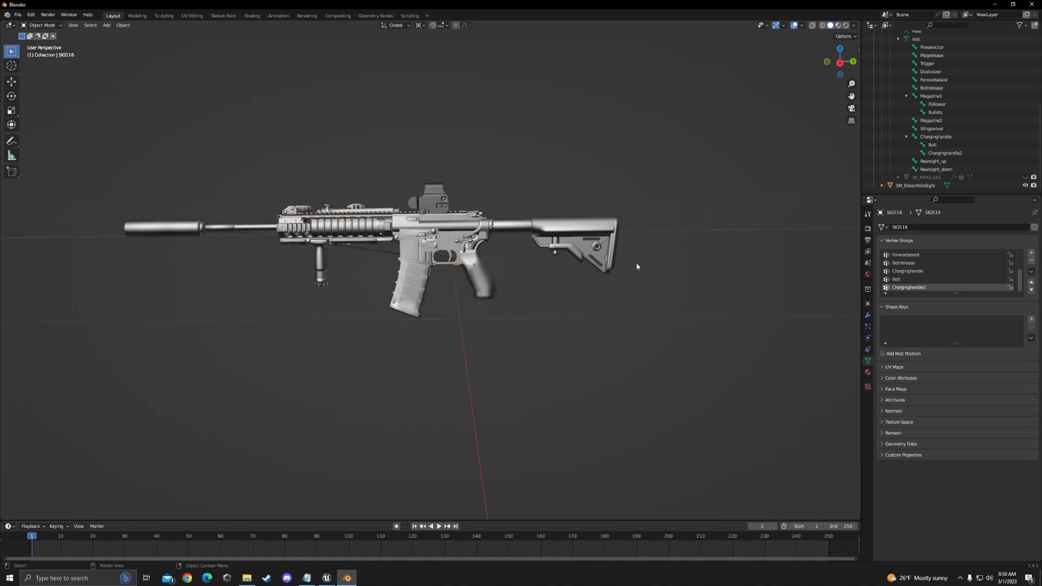
{"action": "scroll", "coordinate": [589, 242], "scroll_direction": "up", "scroll_amount": 3}
{"action": "middle_click_drag", "start_coordinate": [590, 243], "coordinate": [536, 256]}
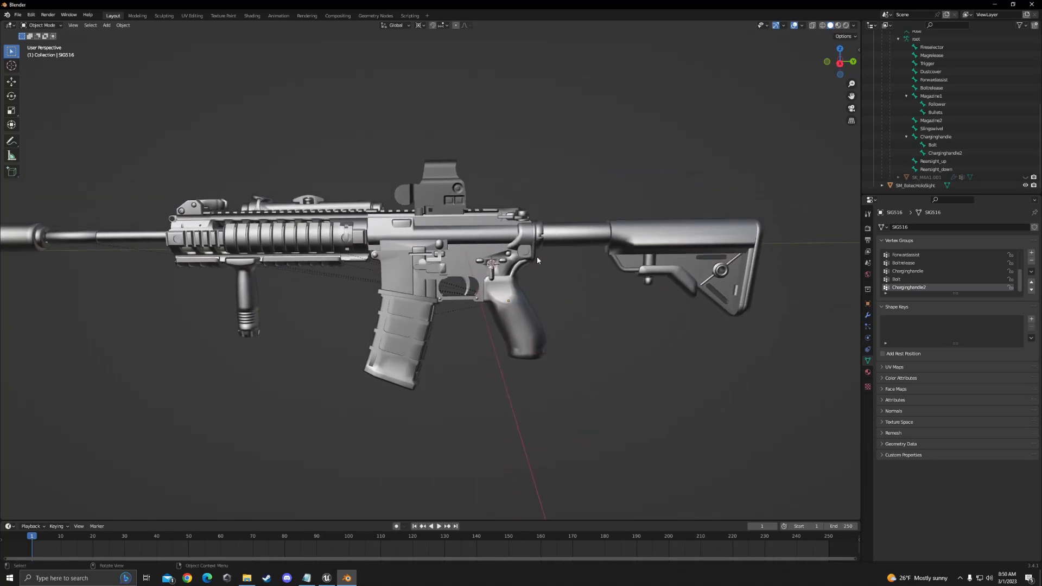
{"action": "key", "text": "Tab"}
{"action": "key", "text": "Tab"}
Copy the Pmag object from its entry in the Outliner and paste it into the scene.
{"action": "left_click", "coordinate": [398, 330]}
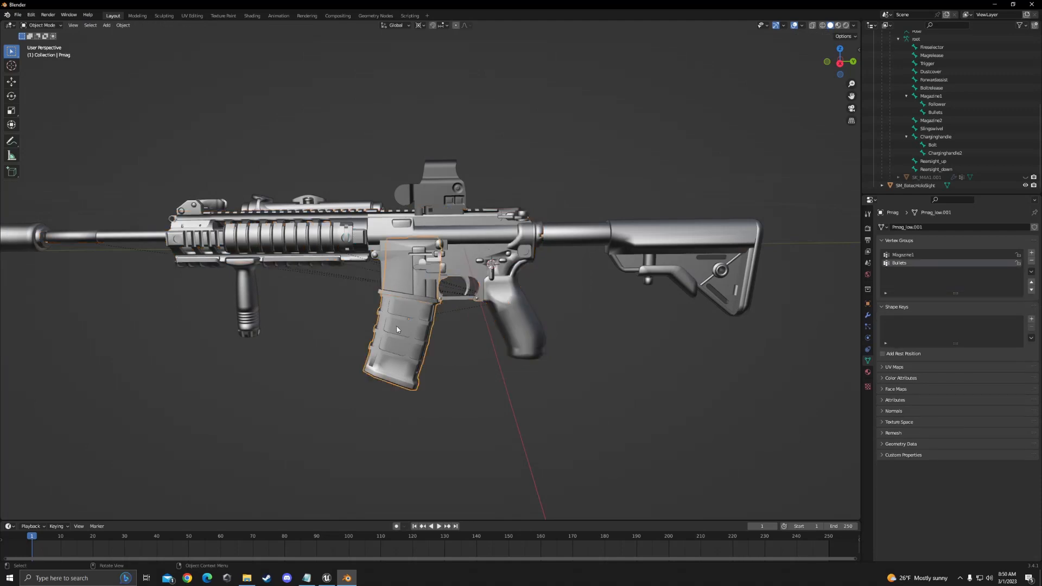
{"action": "middle_click_drag", "start_coordinate": [561, 315], "coordinate": [753, 232]}
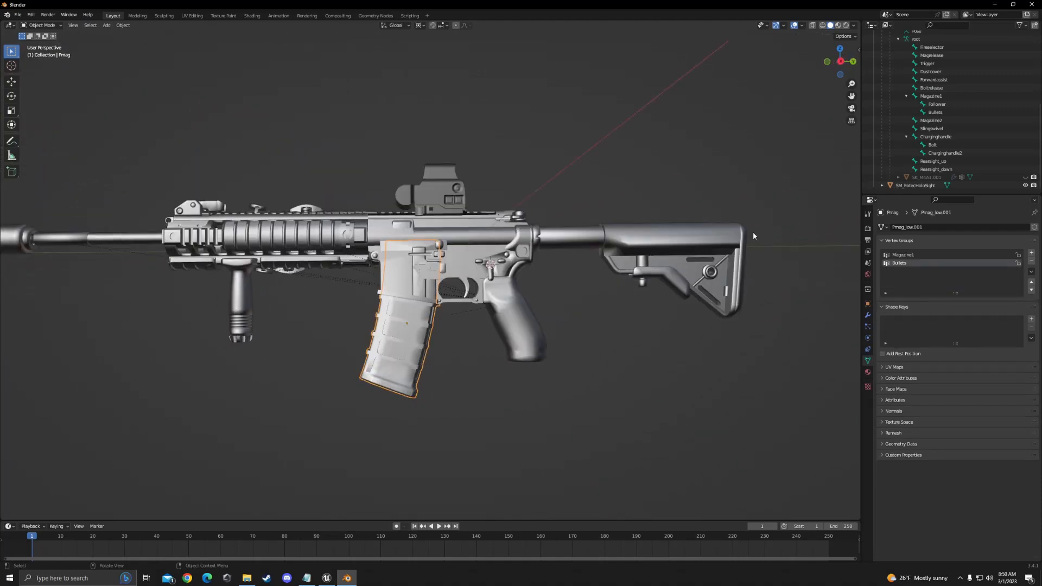
{"action": "scroll", "coordinate": [1005, 125], "scroll_direction": "up", "scroll_amount": 5}
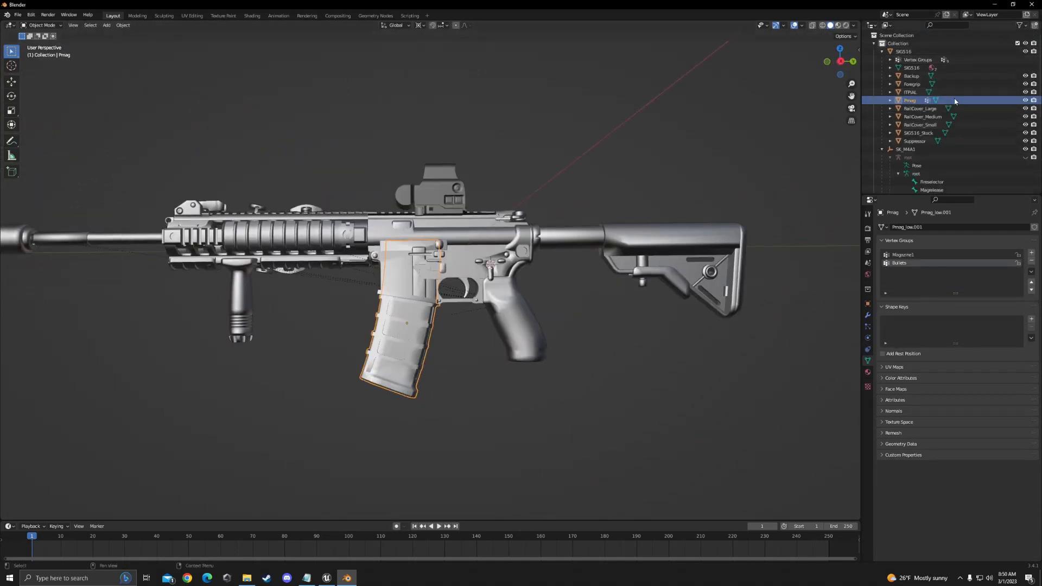
{"action": "left_click", "coordinate": [890, 101]}
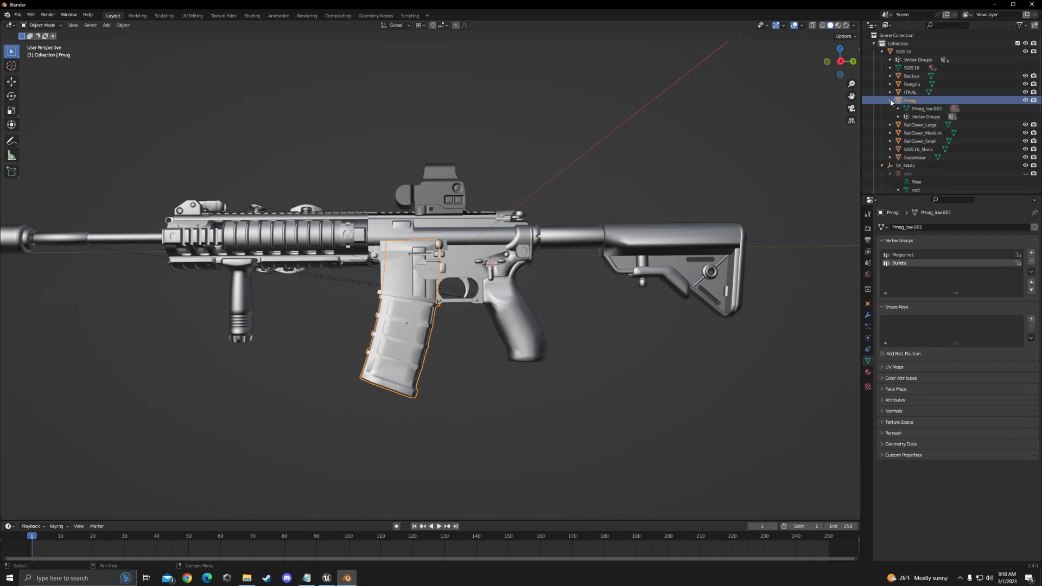
{"action": "left_click", "coordinate": [890, 101]}
{"action": "right_click", "coordinate": [901, 100]}
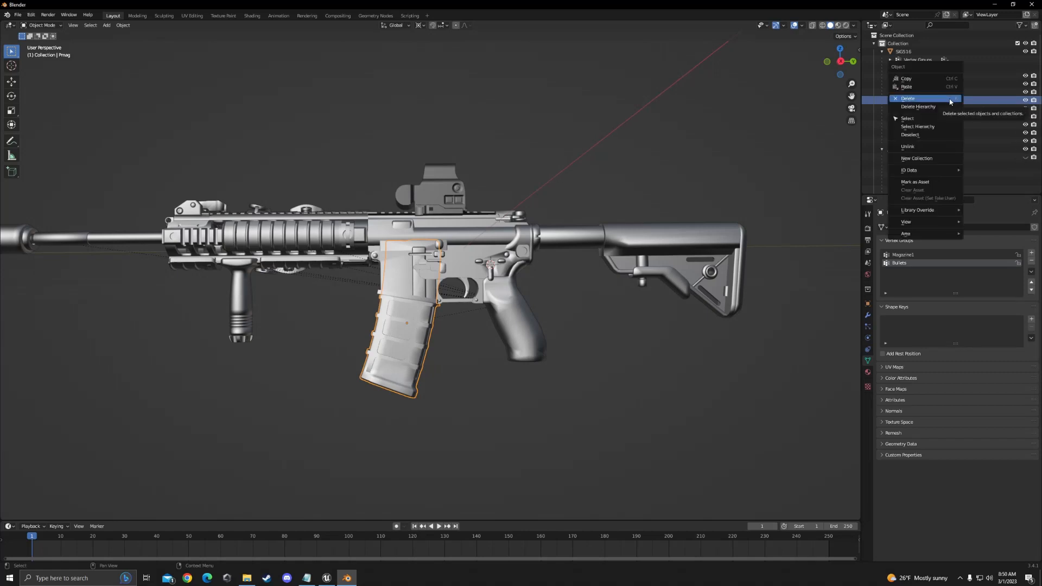
{"action": "left_click", "coordinate": [905, 79]}
{"action": "scroll", "coordinate": [689, 116], "scroll_direction": "down", "scroll_amount": 3}
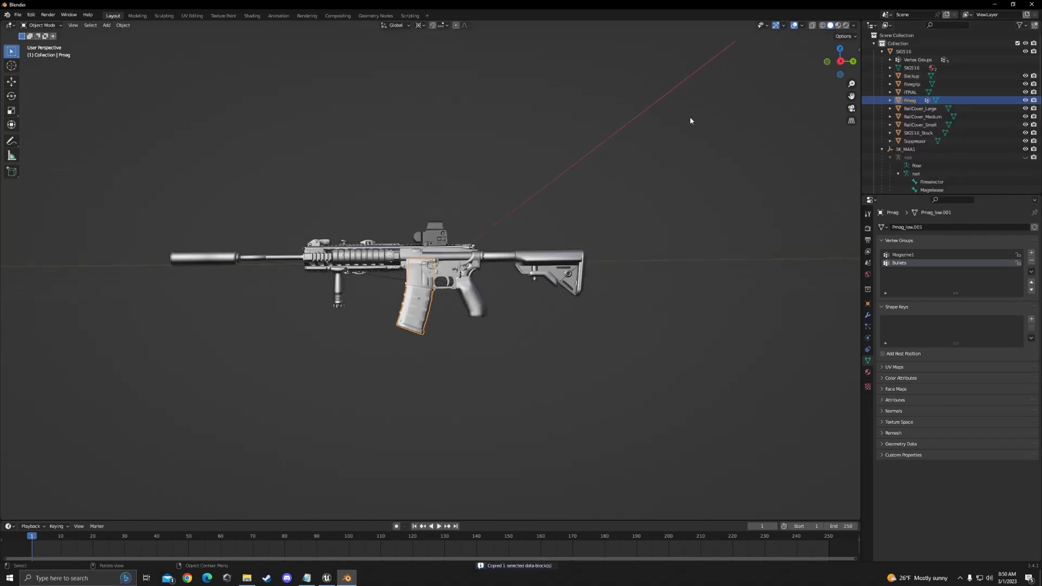
{"action": "right_click", "coordinate": [653, 156]}
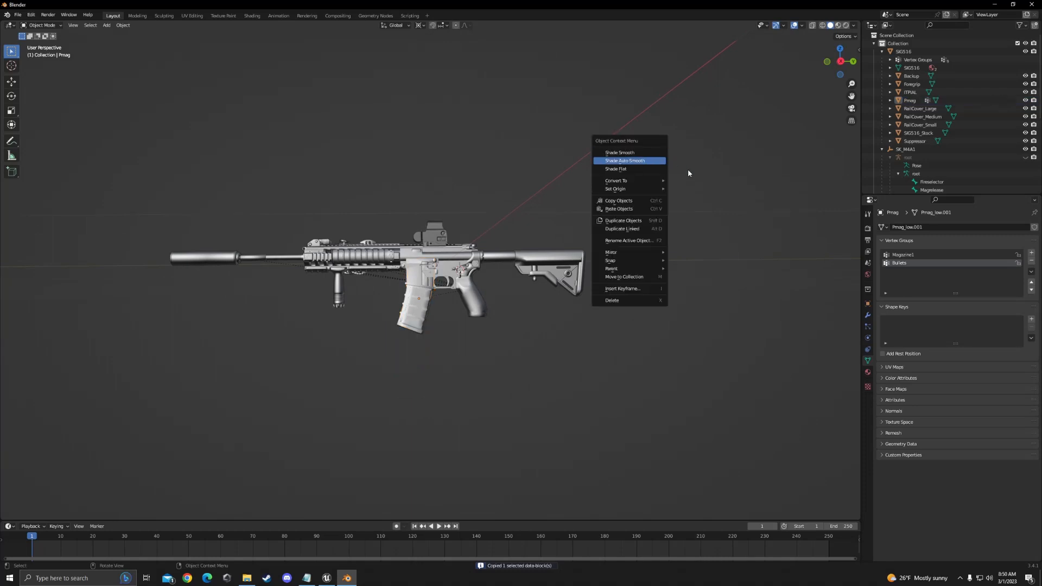
{"action": "key", "text": "ctrl+v"}
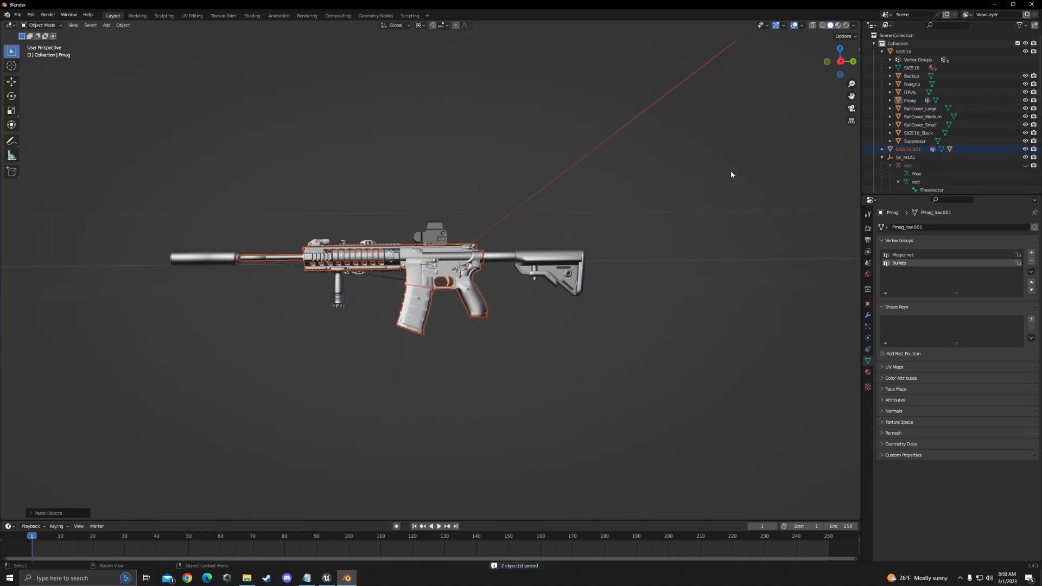
Expand the pasted SIG516.001 hierarchy in the Outliner and select only its child magazine Pmag.001.
{"action": "scroll", "coordinate": [960, 162], "scroll_direction": "down", "scroll_amount": 6}
{"action": "scroll", "coordinate": [966, 163], "scroll_direction": "up", "scroll_amount": 6}
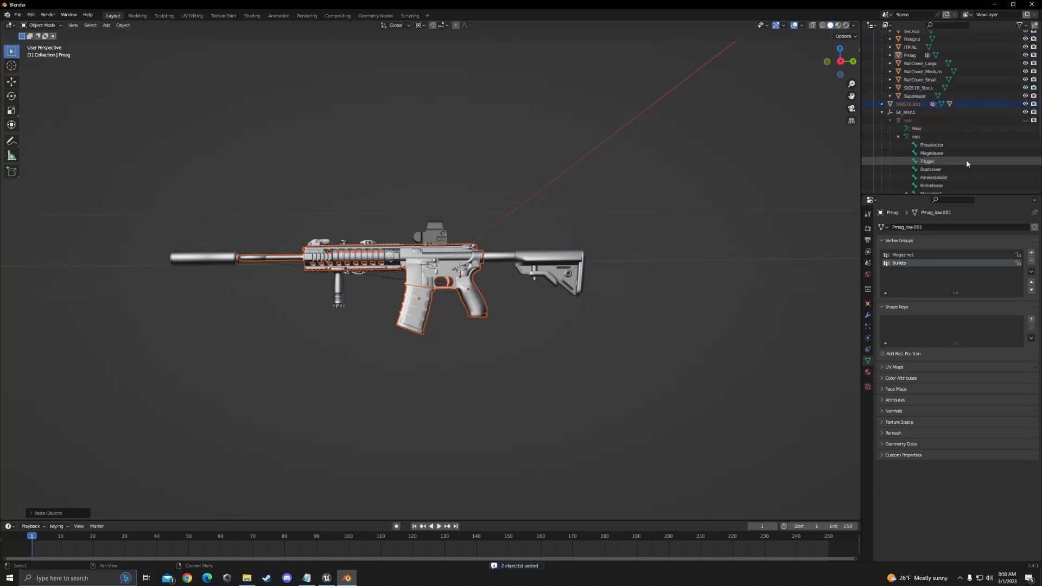
{"action": "left_click", "coordinate": [882, 104]}
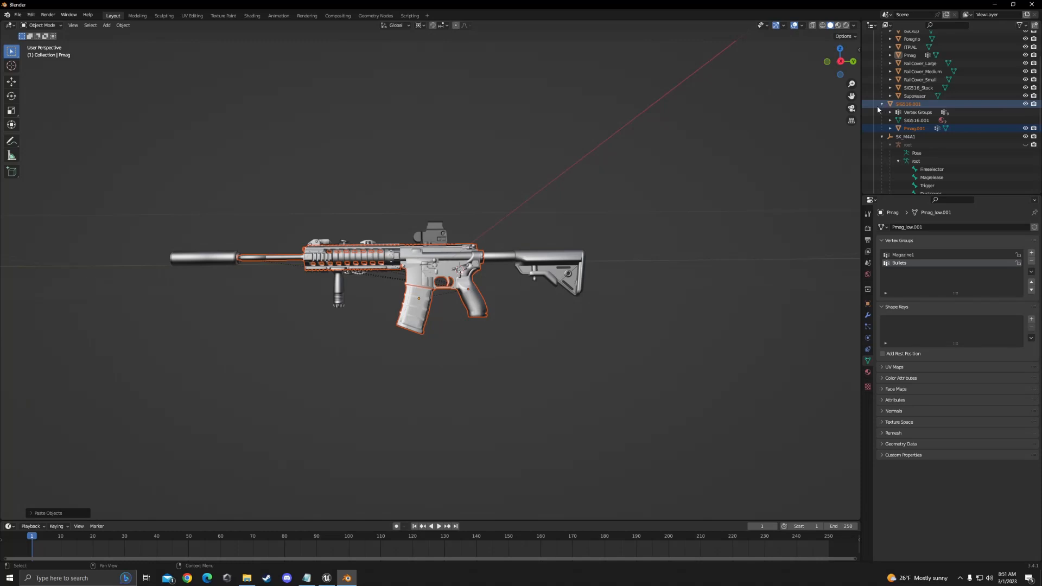
{"action": "left_click", "coordinate": [925, 130]}
{"action": "left_click", "coordinate": [822, 135]}
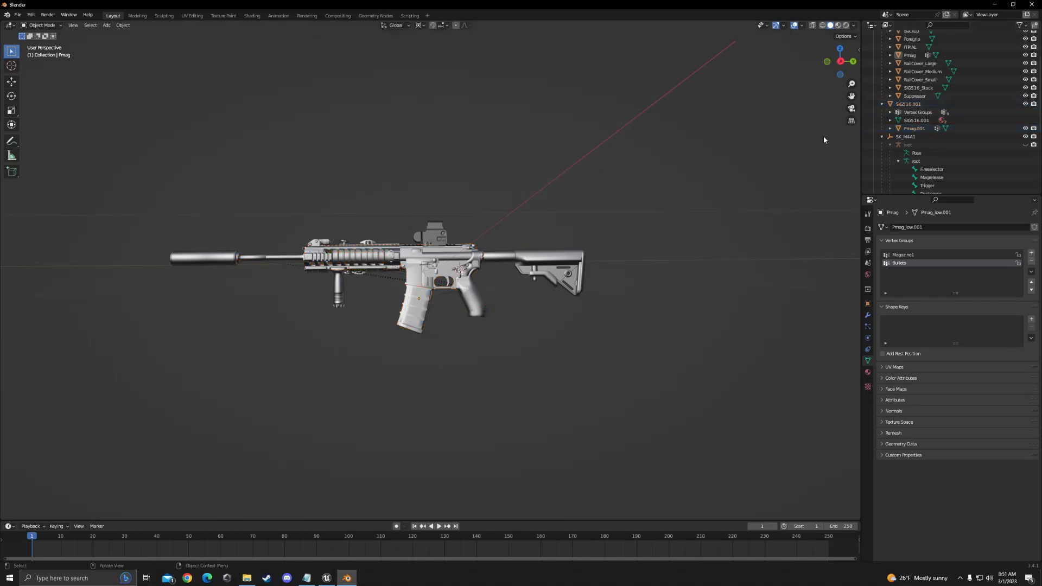
{"action": "left_click", "coordinate": [961, 129]}
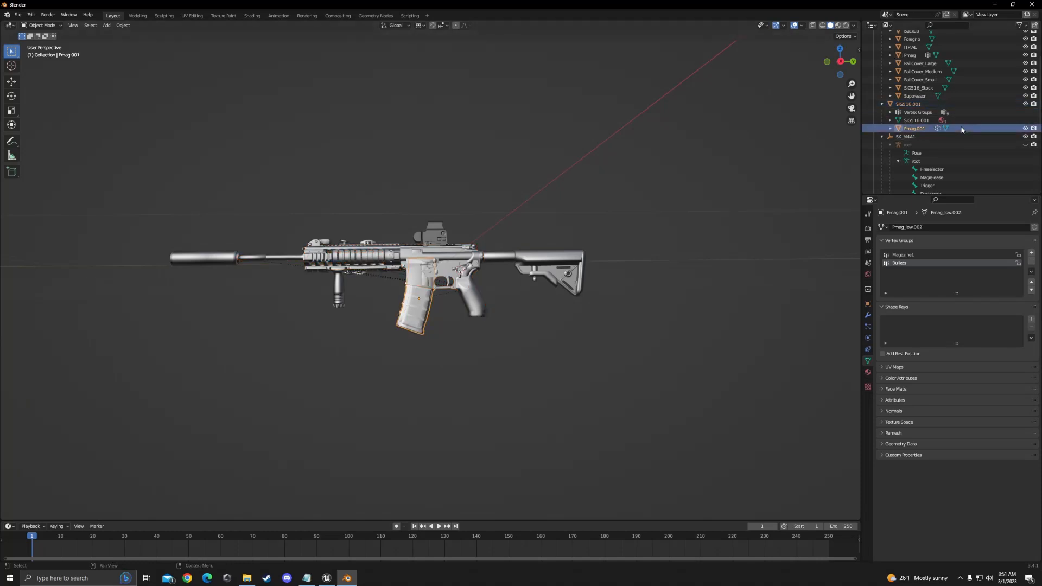
{"action": "right_click", "coordinate": [926, 129]}
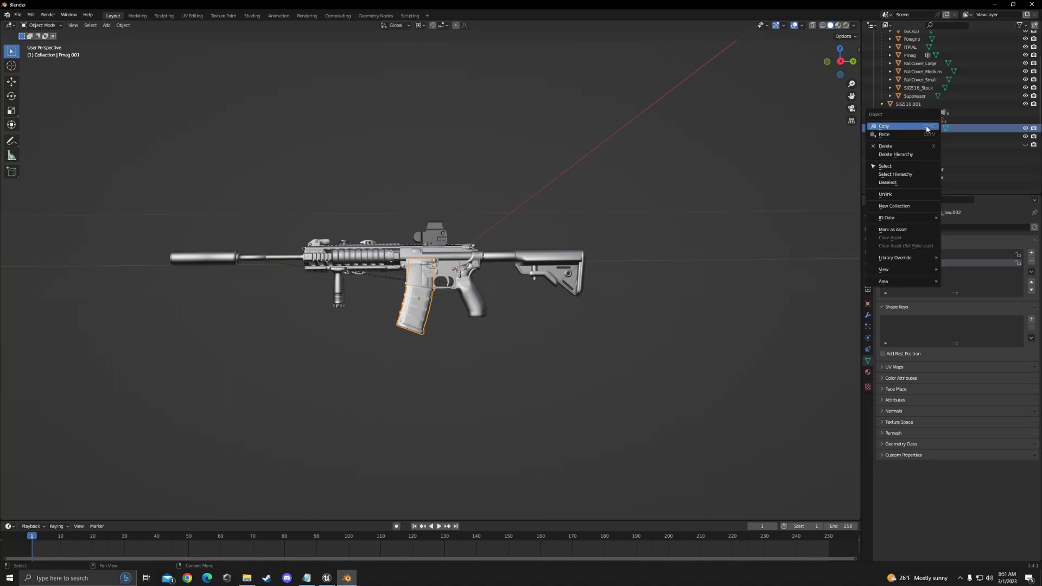
{"action": "left_click", "coordinate": [926, 127]}
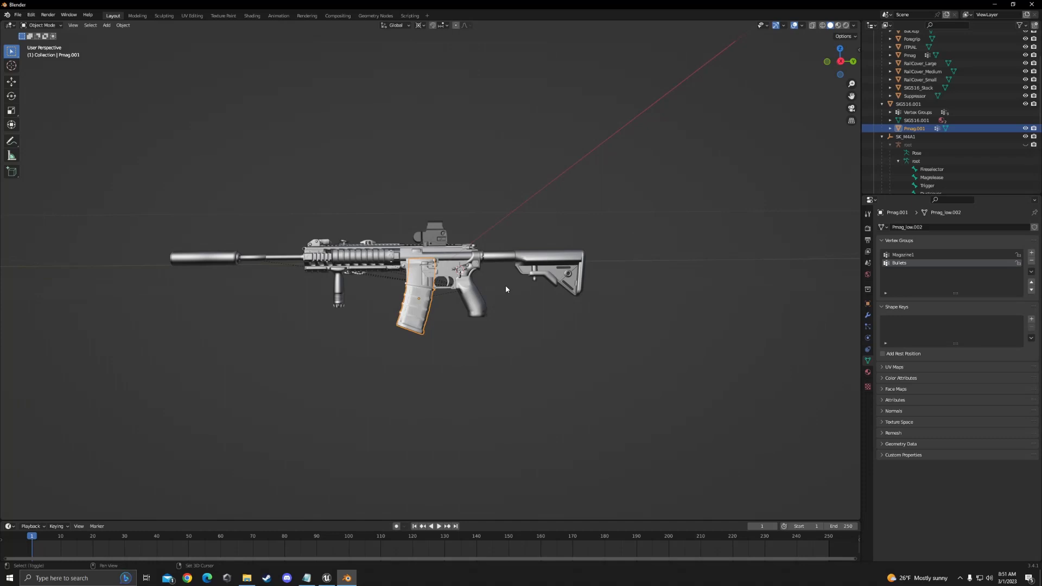
{"action": "key", "text": "ctrl+p"}
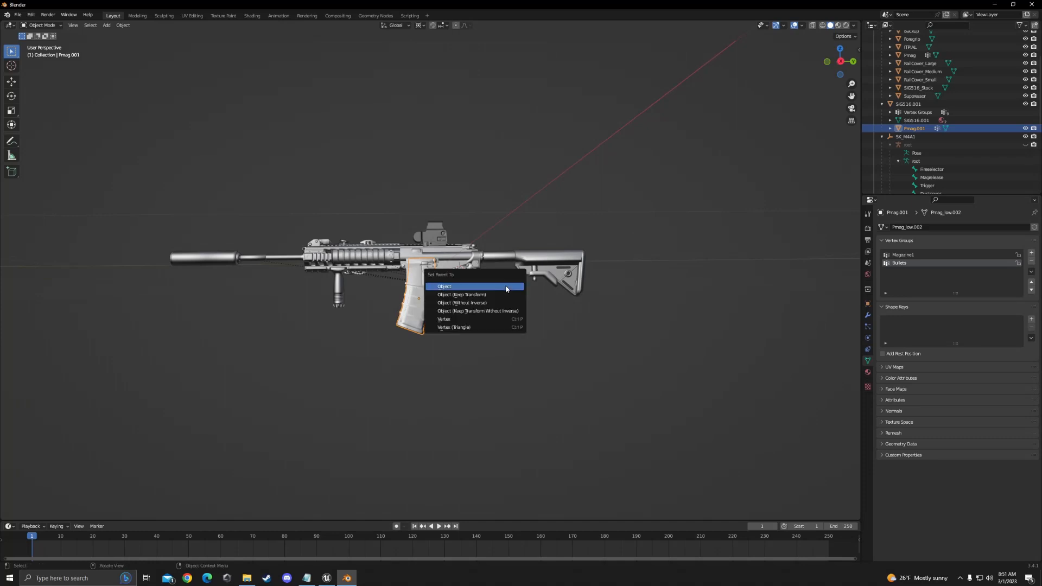
{"action": "left_click", "coordinate": [623, 279]}
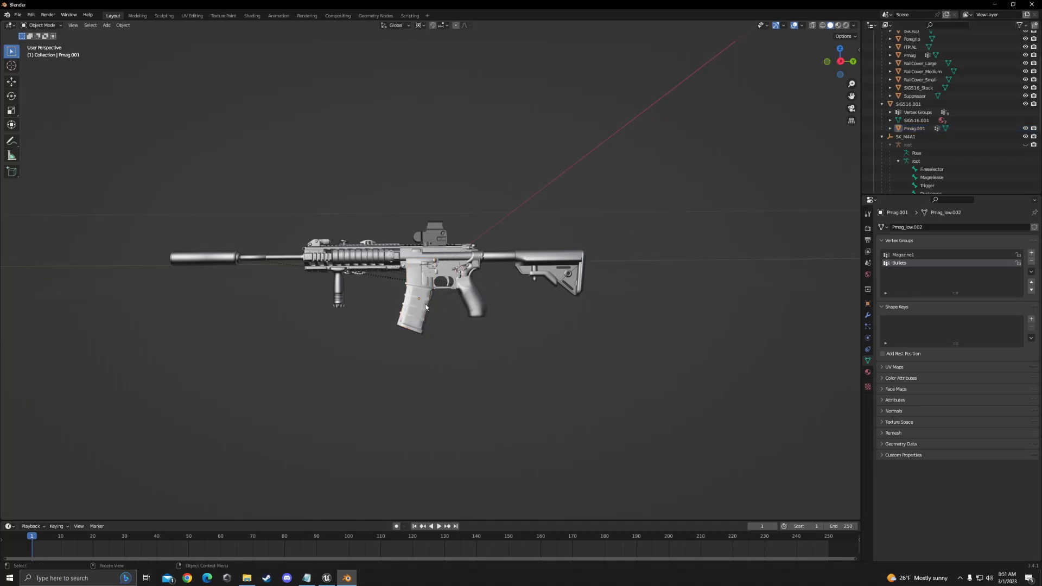
{"action": "left_click", "coordinate": [998, 129]}
{"action": "key", "text": "alt+p"}
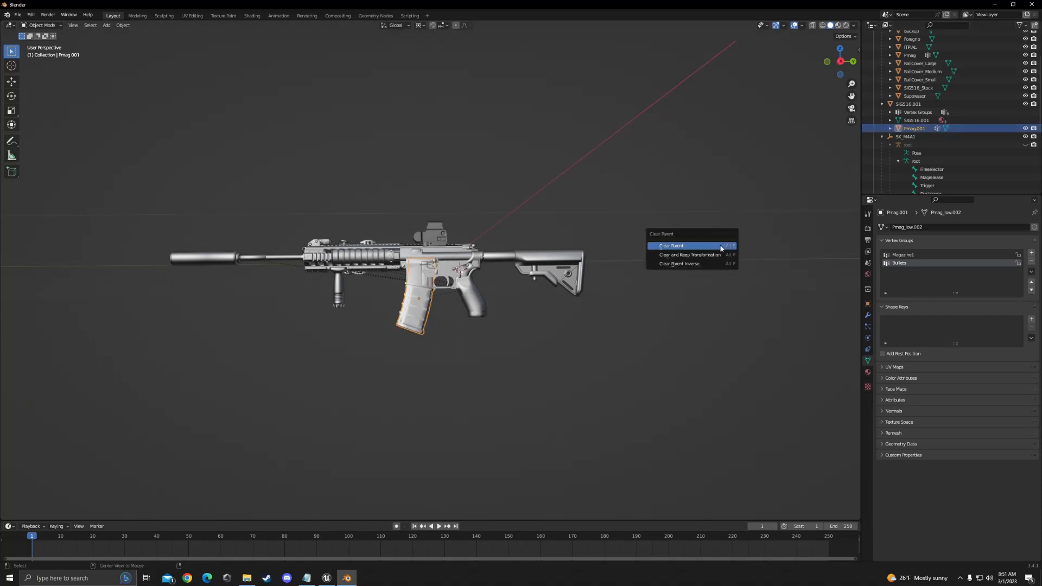
{"action": "left_click", "coordinate": [723, 190]}
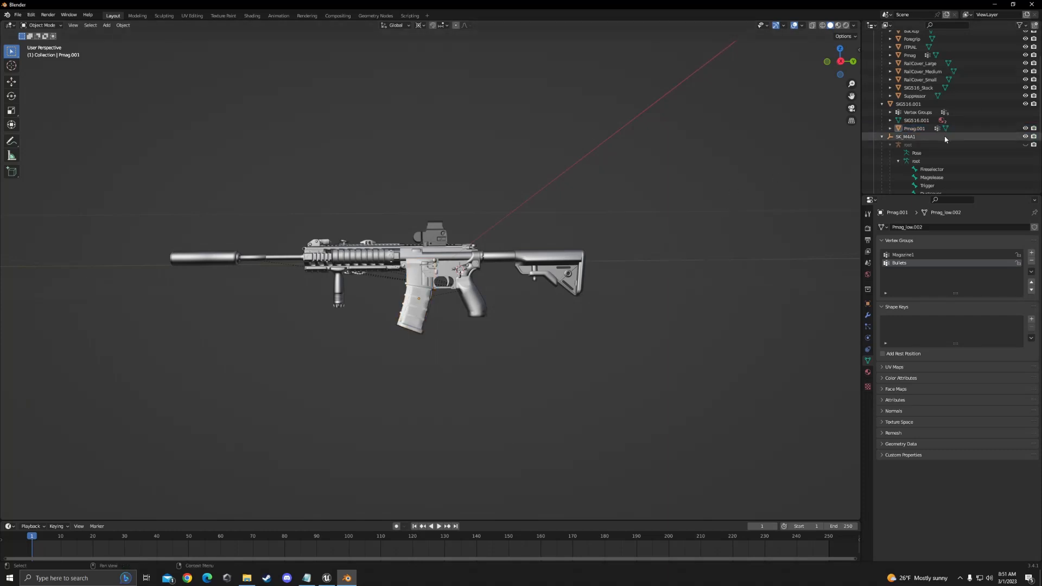
Detach the Pmag.001 magazine from its SIG516.001 parent while keeping its transformation.
{"action": "left_click", "coordinate": [913, 105]}
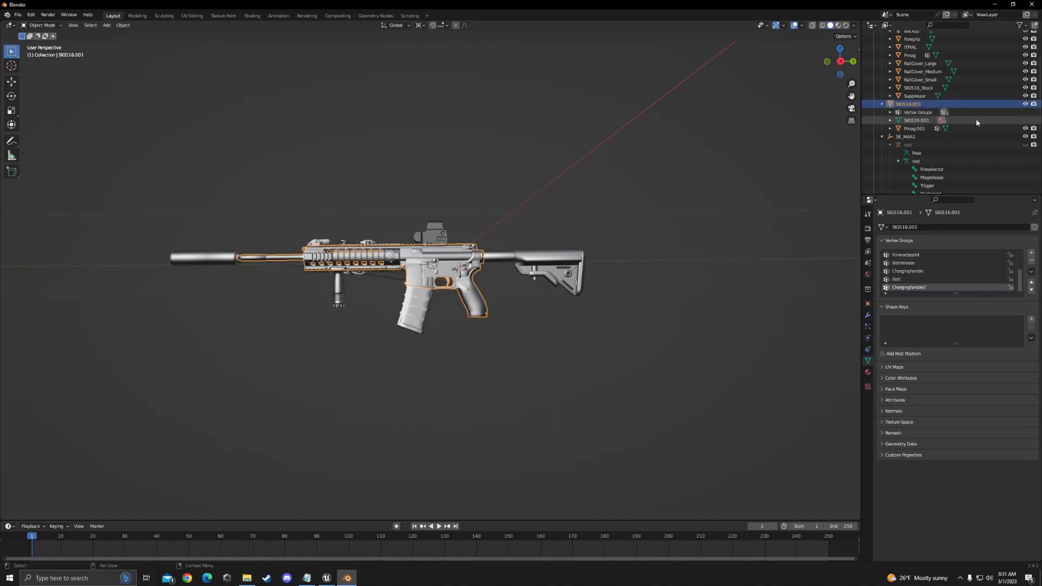
{"action": "left_click", "coordinate": [965, 129]}
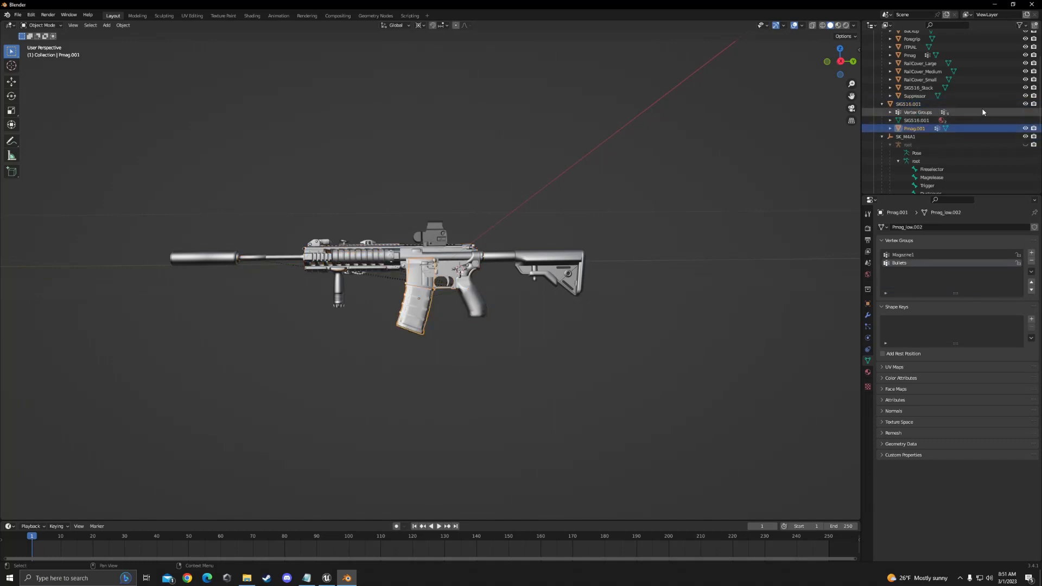
{"action": "left_click", "coordinate": [983, 103]}
{"action": "left_click", "coordinate": [975, 129]}
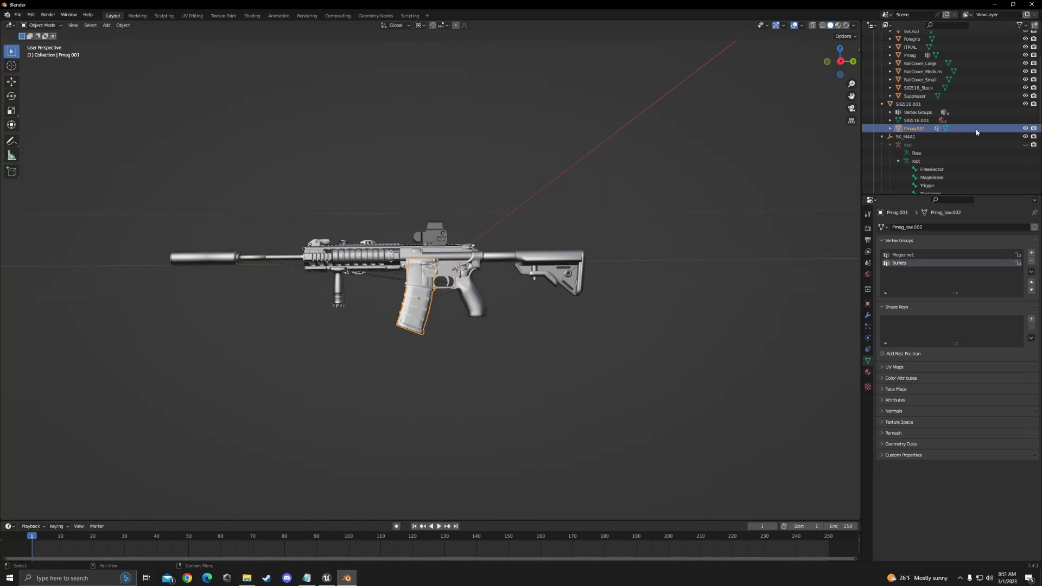
{"action": "scroll", "coordinate": [771, 181], "scroll_direction": "up", "scroll_amount": 3}
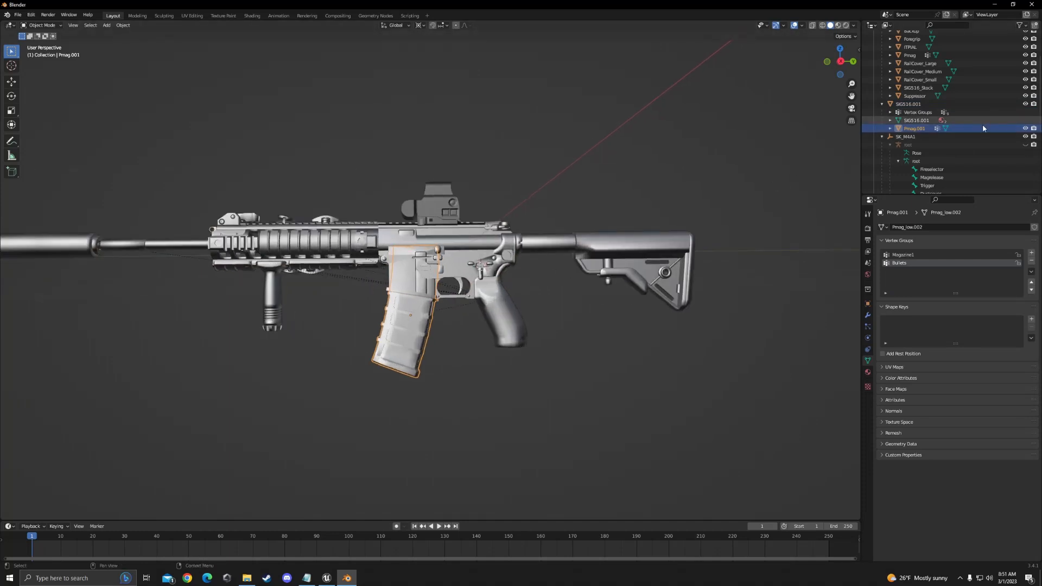
{"action": "scroll", "coordinate": [983, 128], "scroll_direction": "up", "scroll_amount": 3}
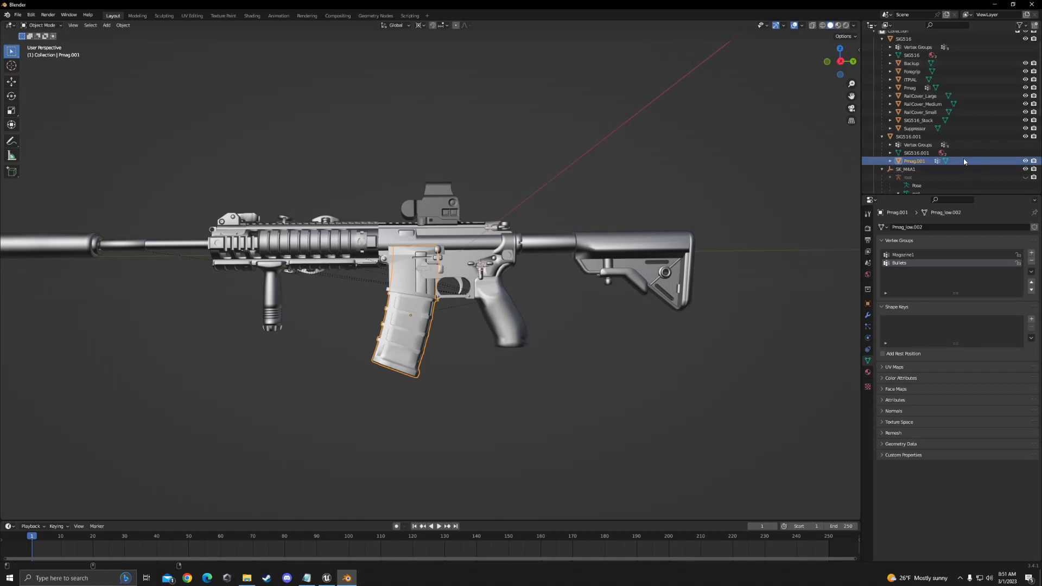
{"action": "key", "text": "alt+p"}
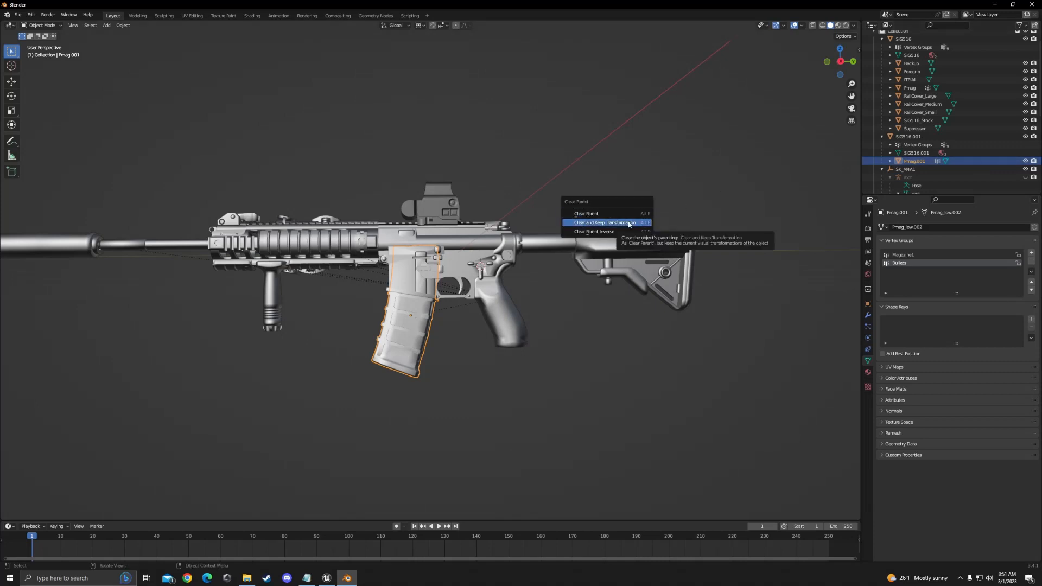
{"action": "left_click", "coordinate": [628, 223]}
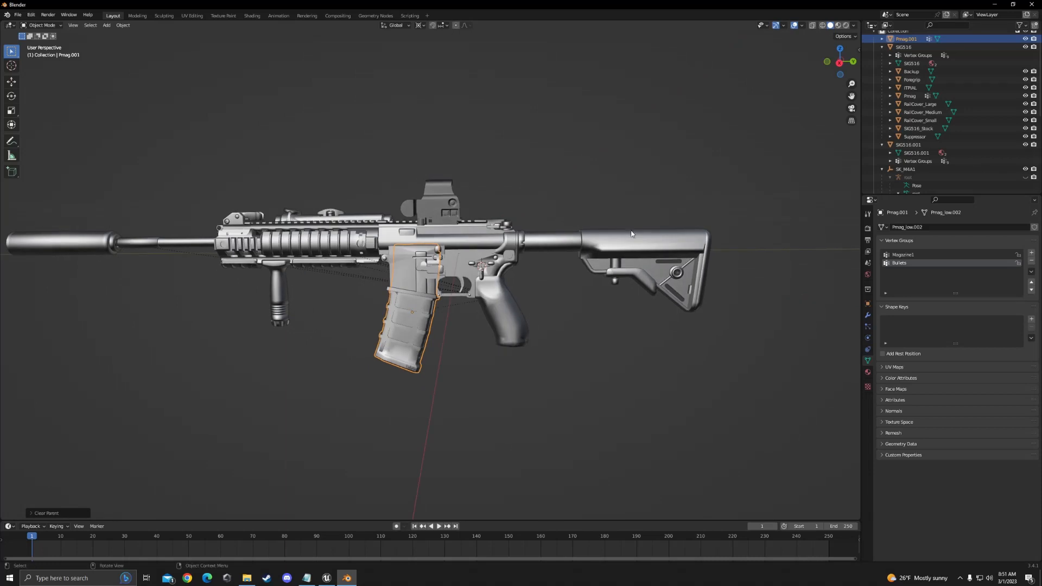
Move the Pmag.001 magazine along the Y axis to a spot behind the rifle's stock.
{"action": "middle_click_drag", "start_coordinate": [637, 218], "coordinate": [418, 308]}
{"action": "key", "text": "g"}
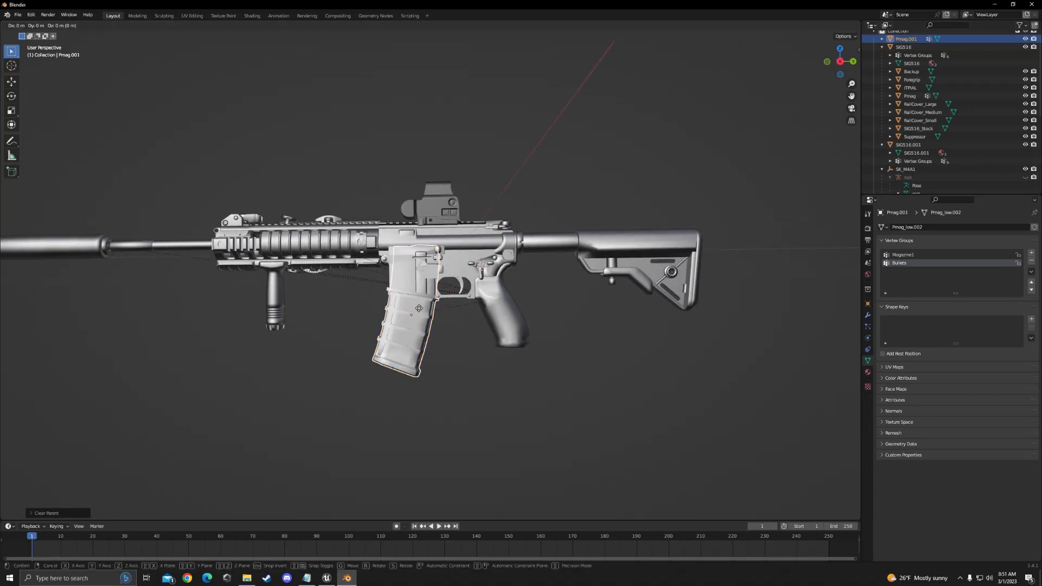
{"action": "key", "text": "y"}
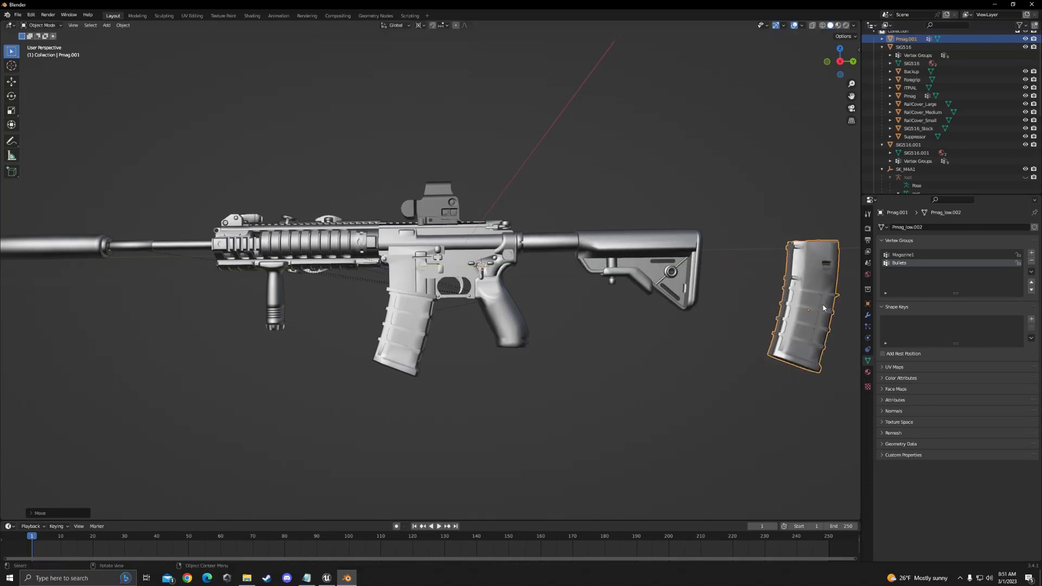
{"action": "left_click", "coordinate": [930, 212]}
Delete the leftover duplicate rifle body SIG516.001 from the scene.
{"action": "left_click", "coordinate": [955, 145]}
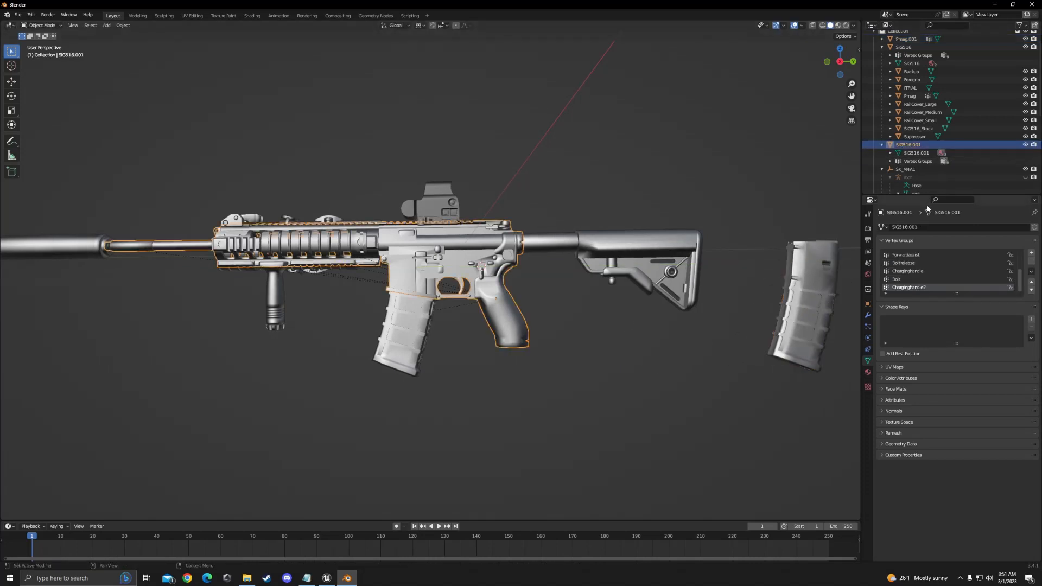
{"action": "right_click", "coordinate": [951, 146]}
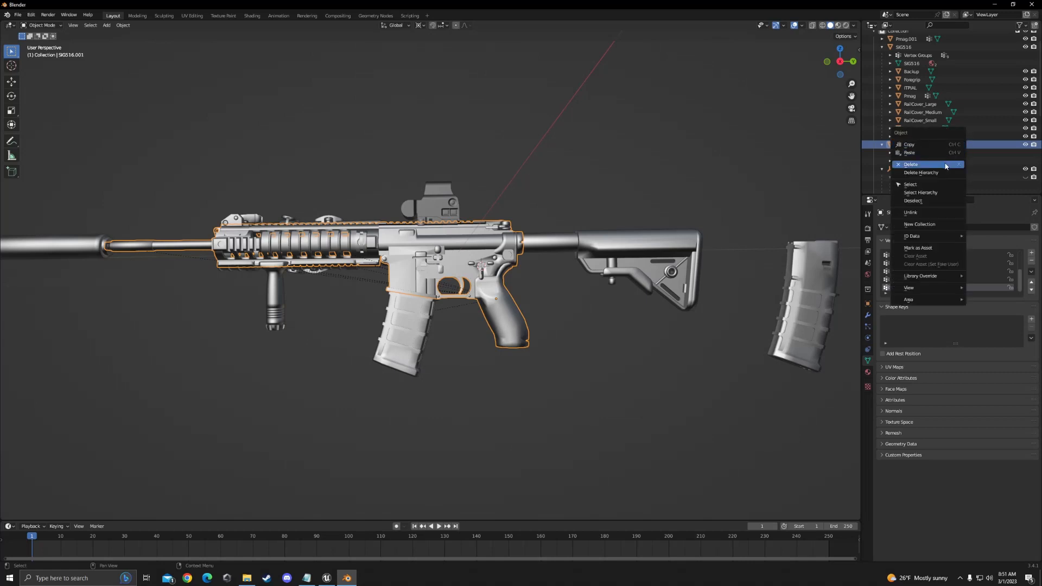
{"action": "left_click", "coordinate": [944, 162]}
{"action": "scroll", "coordinate": [939, 167], "scroll_direction": "up", "scroll_amount": 1}
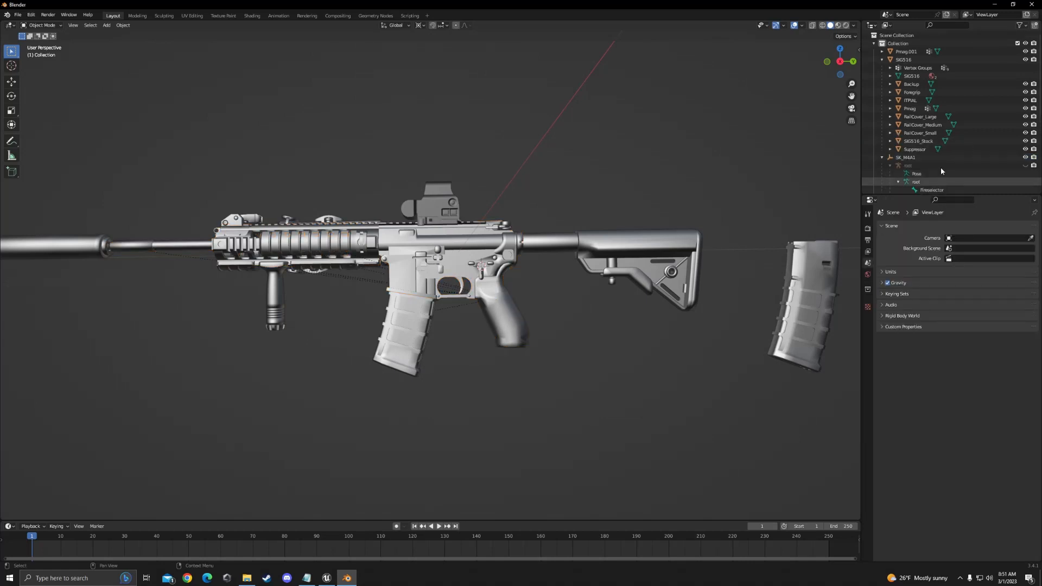
Rename the duplicated magazine Pmag.001 to Pmag2.
{"action": "left_click", "coordinate": [912, 53]}
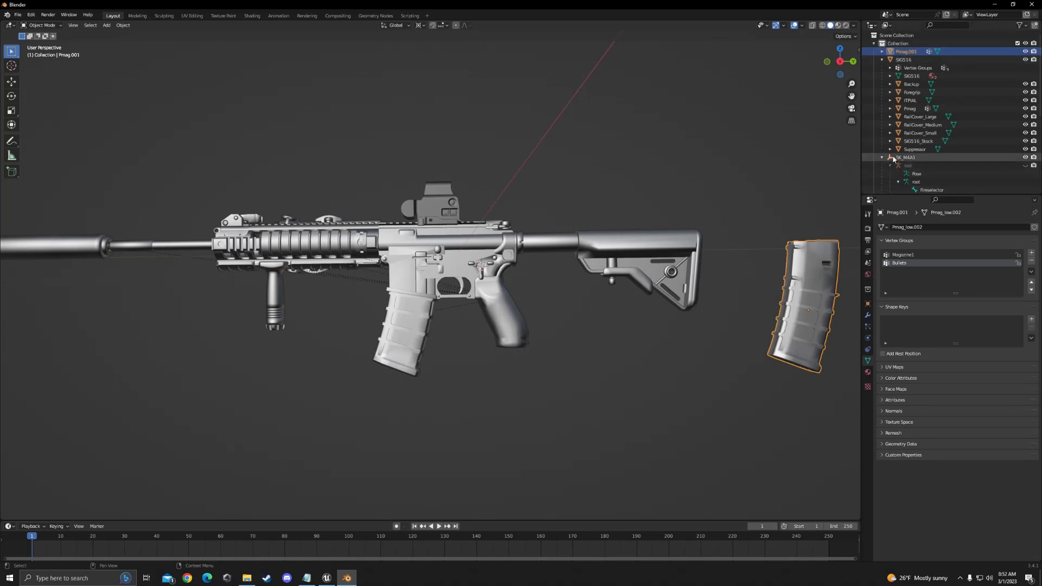
{"action": "left_click", "coordinate": [962, 108]}
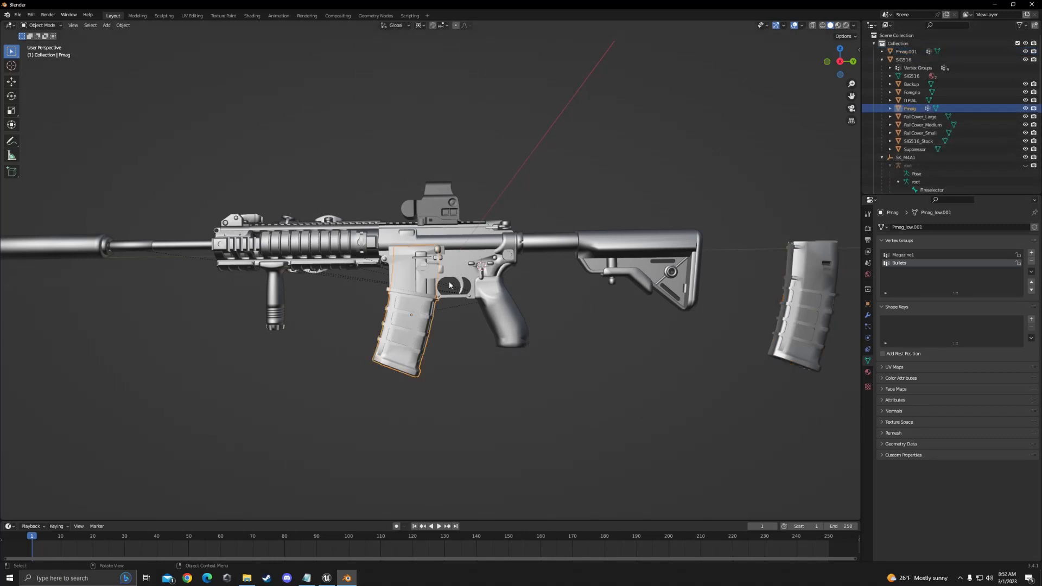
{"action": "mouse_move", "coordinate": [471, 292]}
{"action": "middle_mouse_down"}
{"action": "mouse_move", "coordinate": [488, 285]}
{"action": "mouse_move", "coordinate": [480, 288]}
{"action": "middle_mouse_up"}
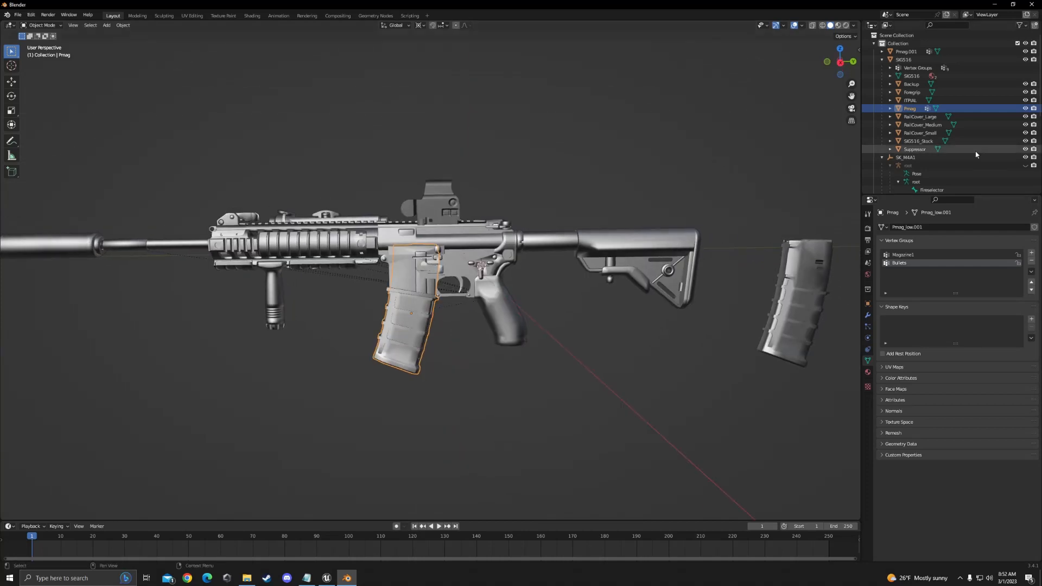
{"action": "scroll", "coordinate": [984, 148], "scroll_direction": "down", "scroll_amount": 2}
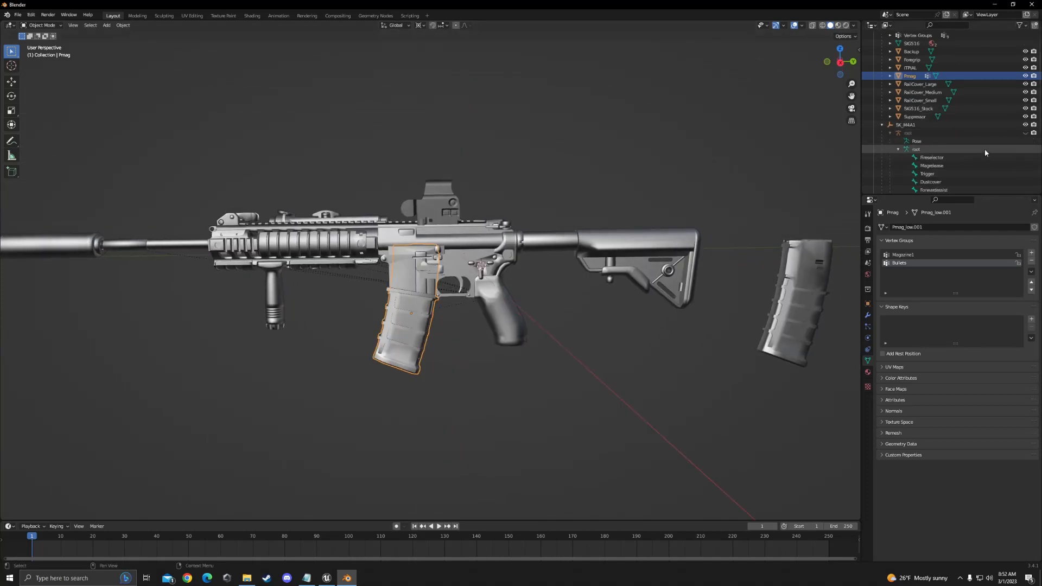
{"action": "scroll", "coordinate": [971, 108], "scroll_direction": "up", "scroll_amount": 2}
{"action": "left_click", "coordinate": [972, 51]}
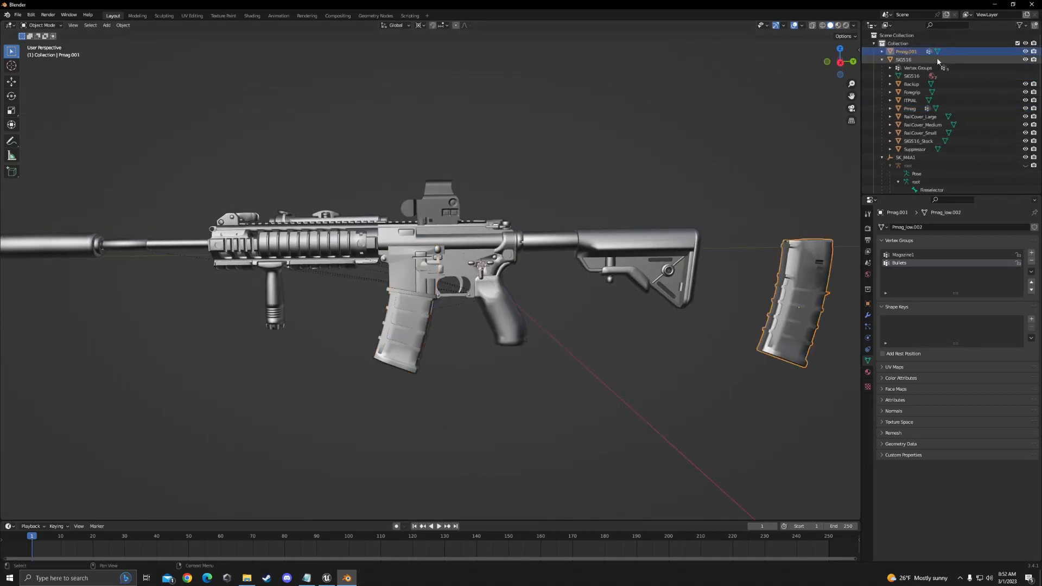
{"action": "right_click", "coordinate": [964, 50]}
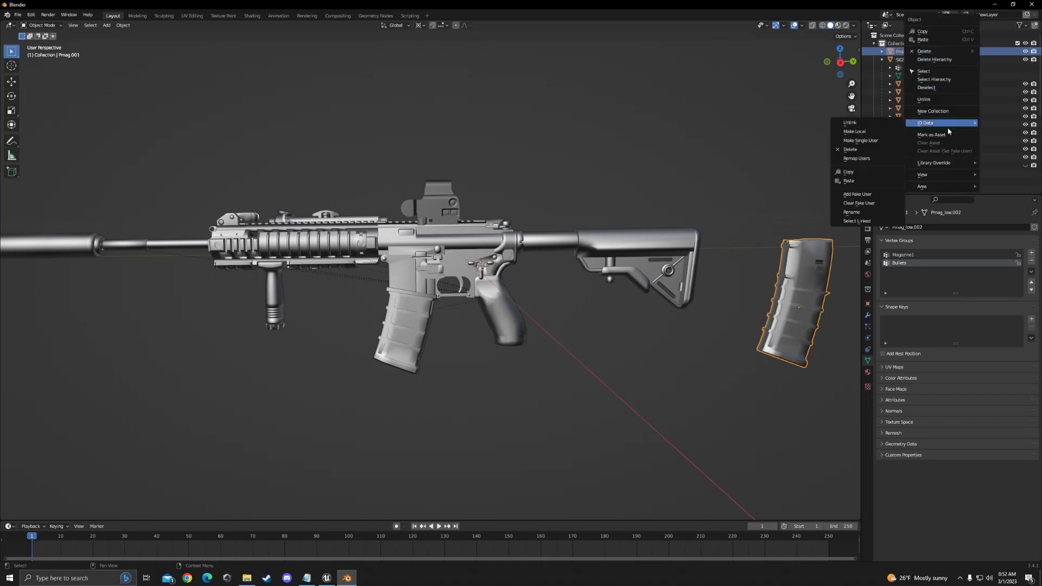
{"action": "double_click", "coordinate": [914, 53]}
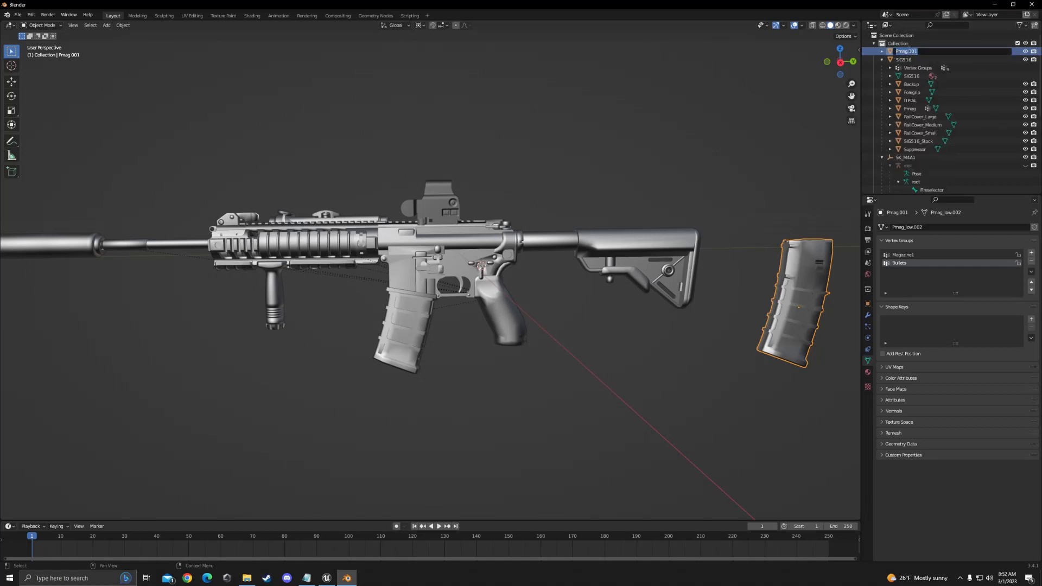
{"action": "key", "text": "BackSpace"}
{"action": "key", "text": "BackSpace"}
{"action": "type", "text": "2"}
{"action": "key", "text": "Return"}
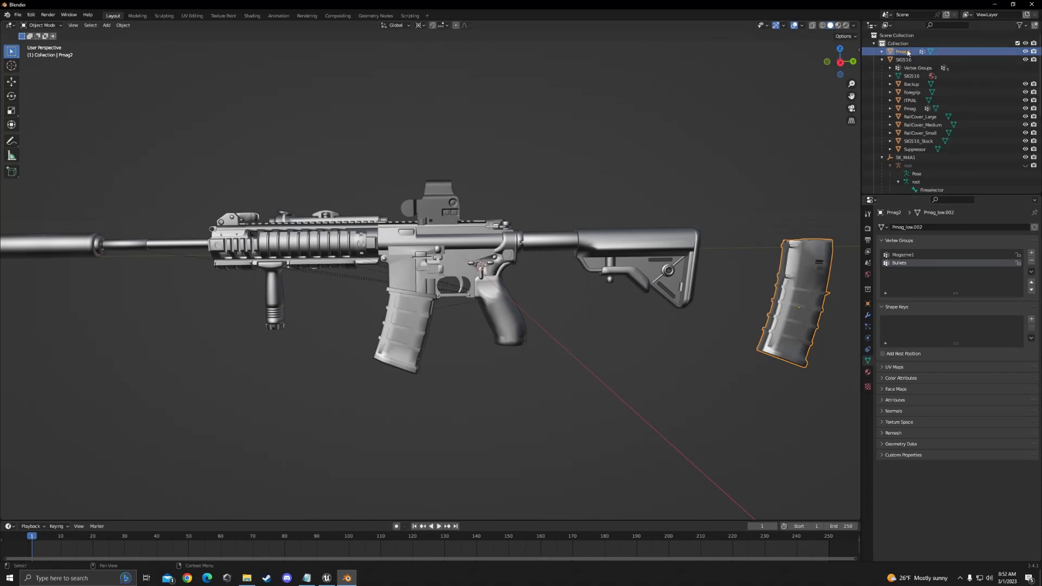
Parent Pmag2 to the SIG516 rifle in the Outliner.
{"action": "left_click_drag", "start_coordinate": [916, 56], "coordinate": [911, 62]}
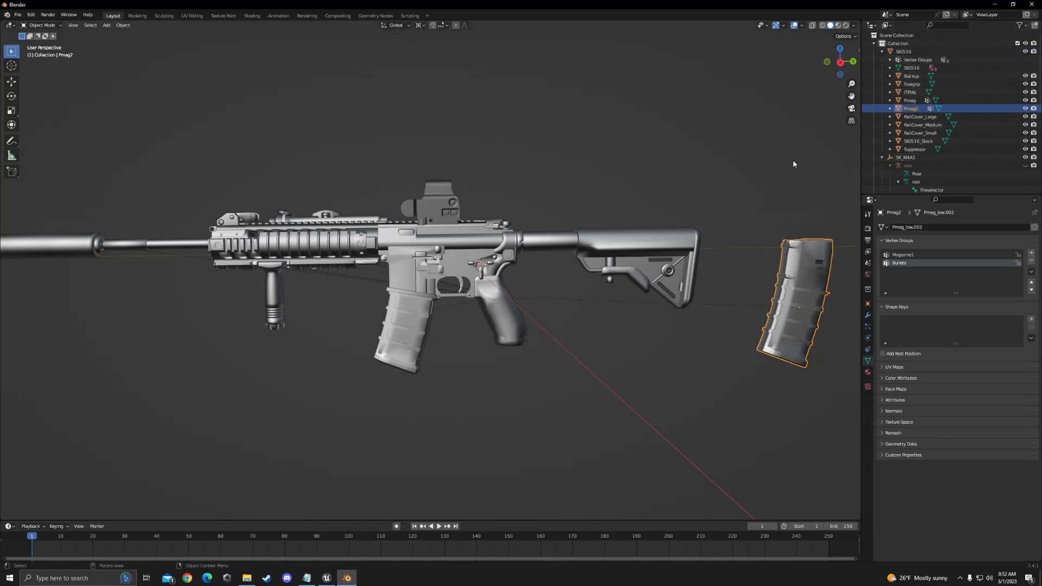
{"action": "middle_click_drag", "start_coordinate": [809, 181], "coordinate": [618, 149]}
Compare the magazines' vertex groups with the skeleton's bones and remove the Bullets vertex group from Pmag2.
{"action": "left_click", "coordinate": [215, 289]}
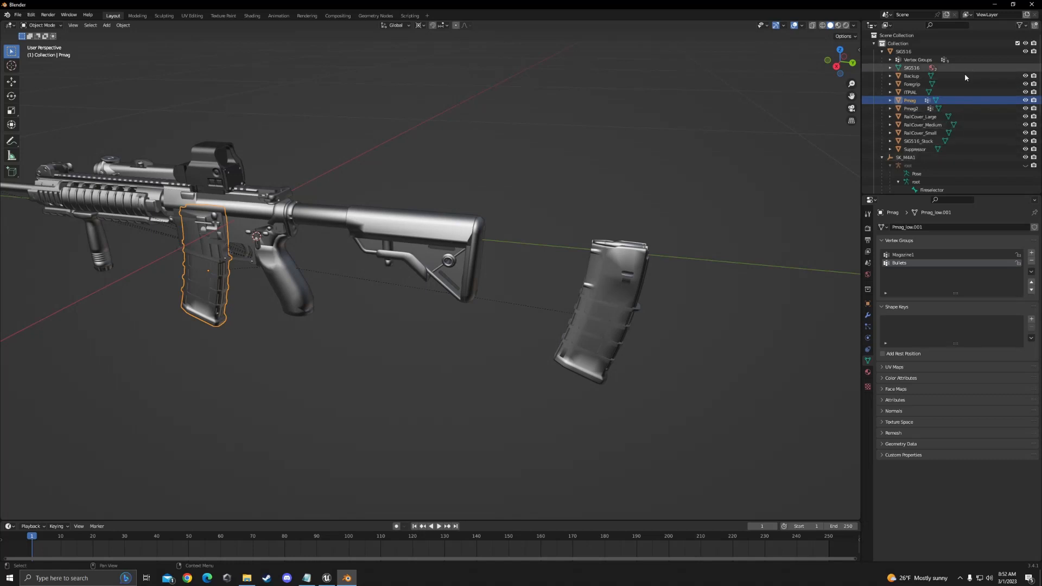
{"action": "left_click", "coordinate": [982, 109]}
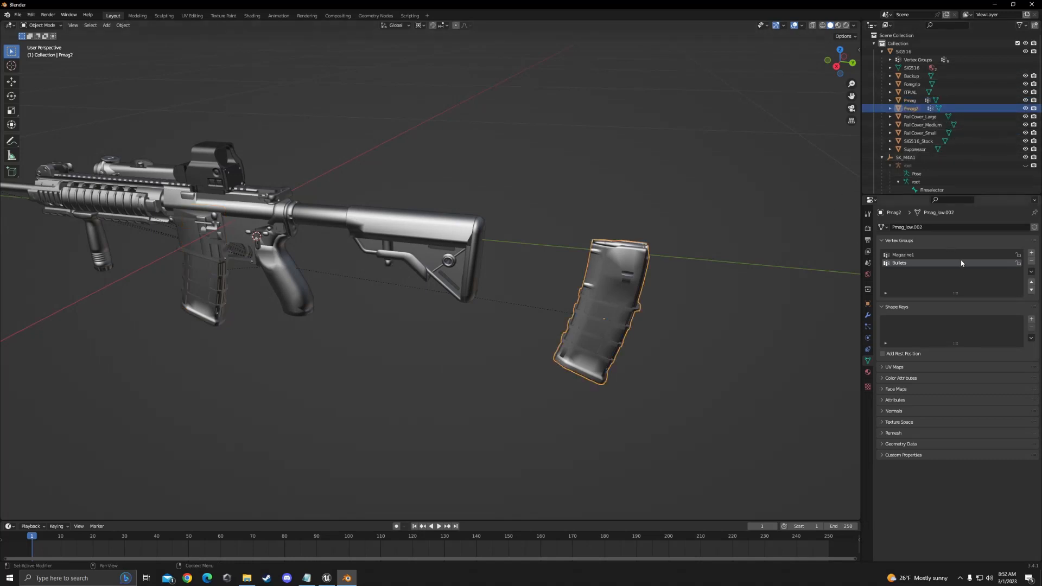
{"action": "scroll", "coordinate": [942, 163], "scroll_direction": "down", "scroll_amount": 6}
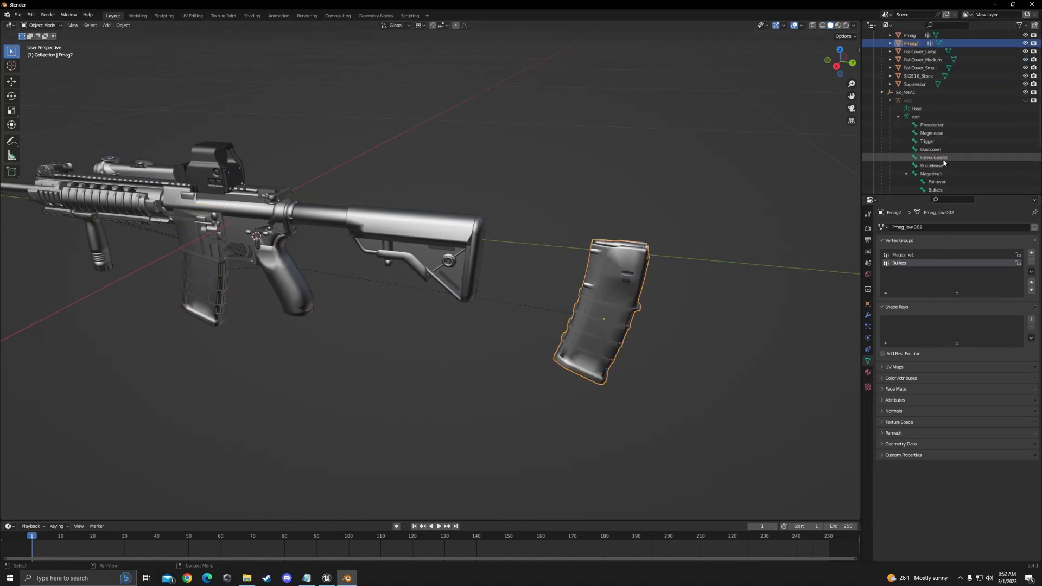
{"action": "scroll", "coordinate": [945, 163], "scroll_direction": "down", "scroll_amount": 1}
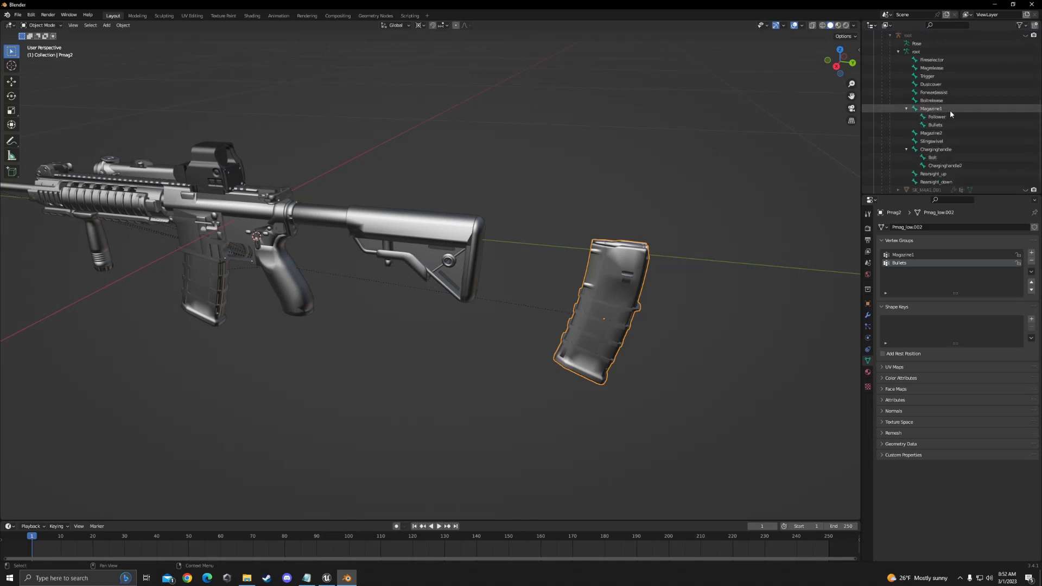
{"action": "left_click", "coordinate": [186, 320]}
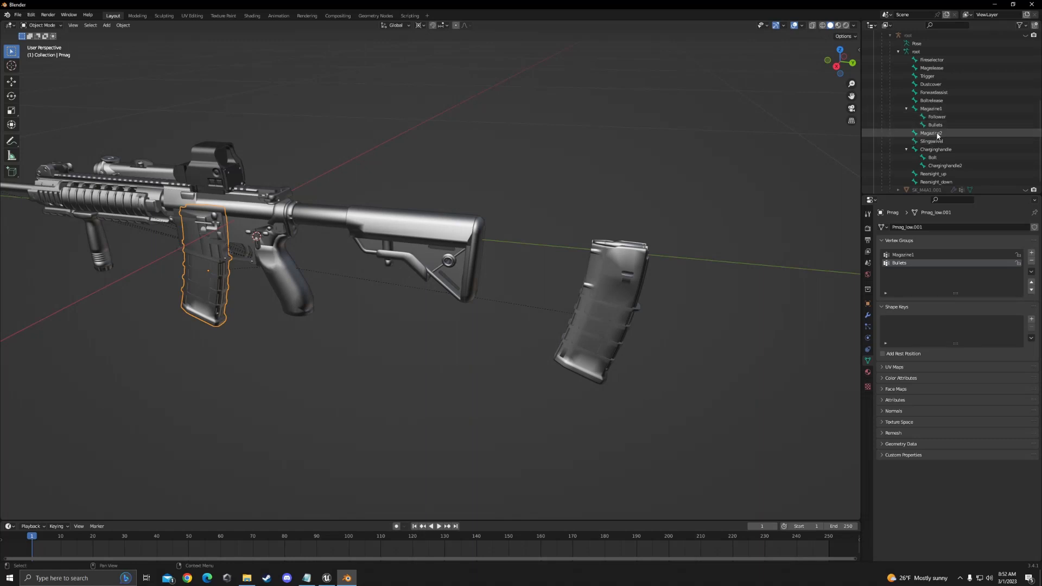
{"action": "left_click", "coordinate": [605, 312]}
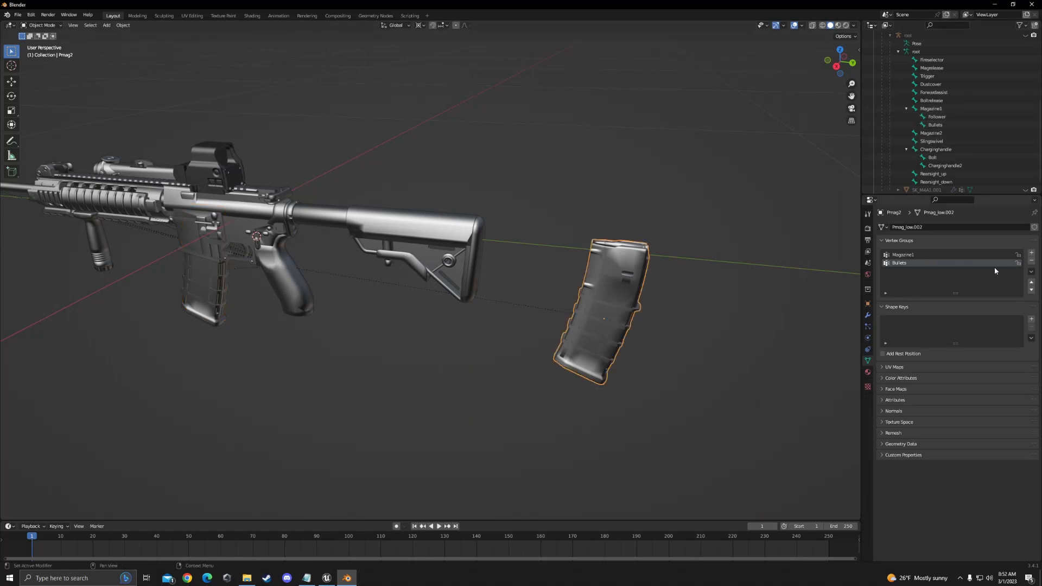
{"action": "left_click", "coordinate": [1032, 263]}
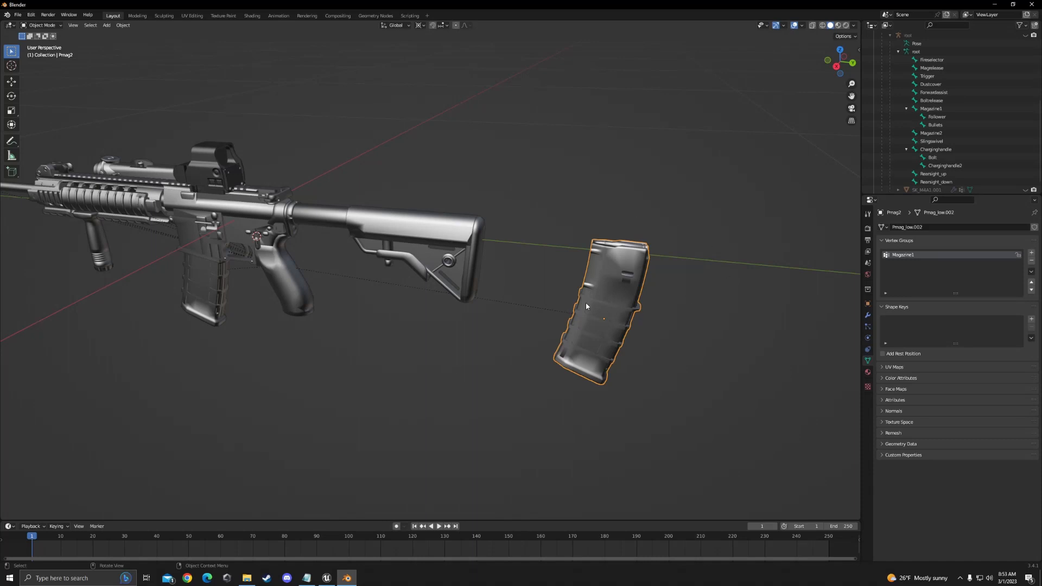
Enter Edit Mode on Pmag2 and select the magazine's entire mesh, using X-ray to include the hidden geometry.
{"action": "key", "text": "Tab"}
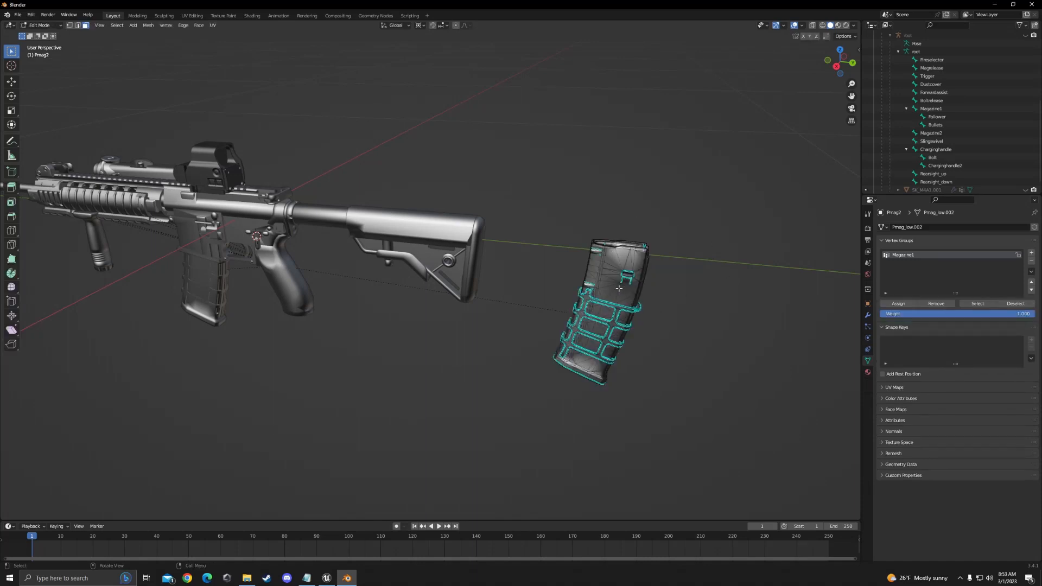
{"action": "key", "text": "ctrl+l"}
{"action": "middle_click_drag", "start_coordinate": [623, 279], "coordinate": [623, 321]}
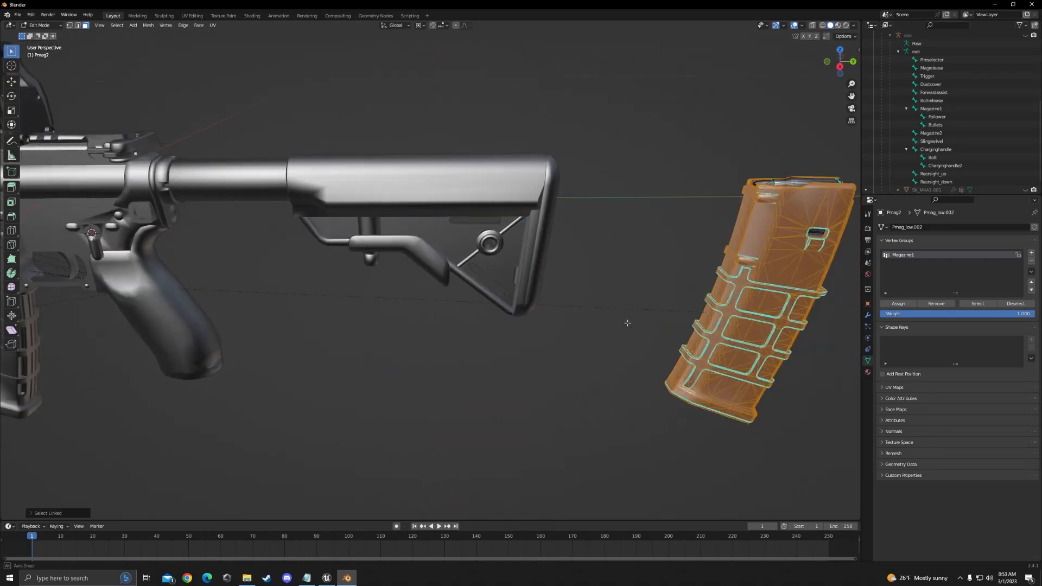
{"action": "scroll", "coordinate": [626, 321], "scroll_direction": "down", "scroll_amount": 2}
{"action": "left_click", "coordinate": [681, 291]}
{"action": "left_click_drag", "start_coordinate": [558, 192], "coordinate": [686, 466]}
{"action": "left_click", "coordinate": [812, 25]}
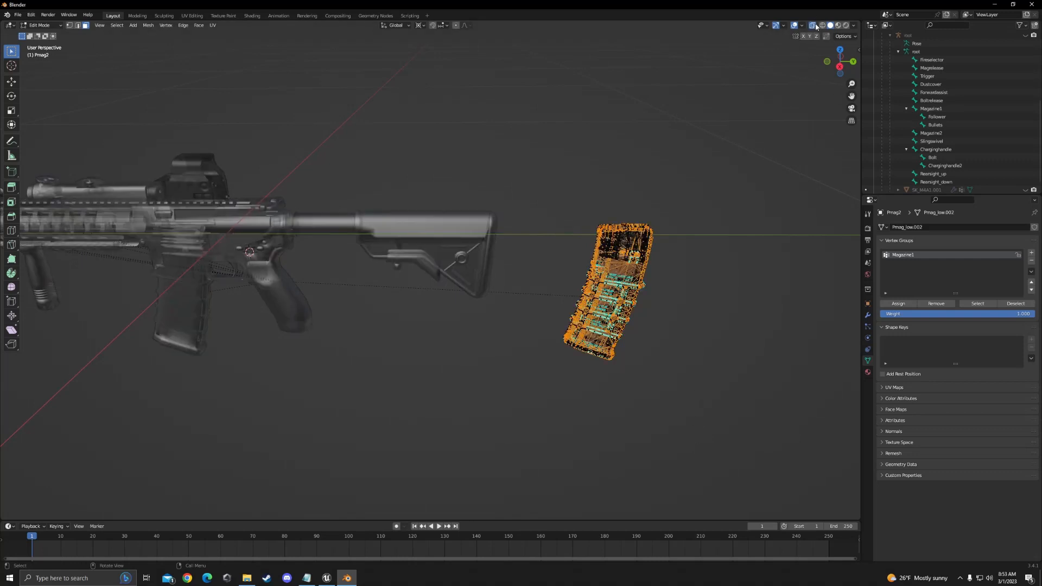
{"action": "left_click_drag", "start_coordinate": [568, 205], "coordinate": [675, 424], "text": "ctrl"}
{"action": "left_click_drag", "start_coordinate": [556, 169], "coordinate": [682, 441]}
{"action": "middle_click_drag", "start_coordinate": [709, 442], "coordinate": [706, 362]}
{"action": "left_click", "coordinate": [812, 26]}
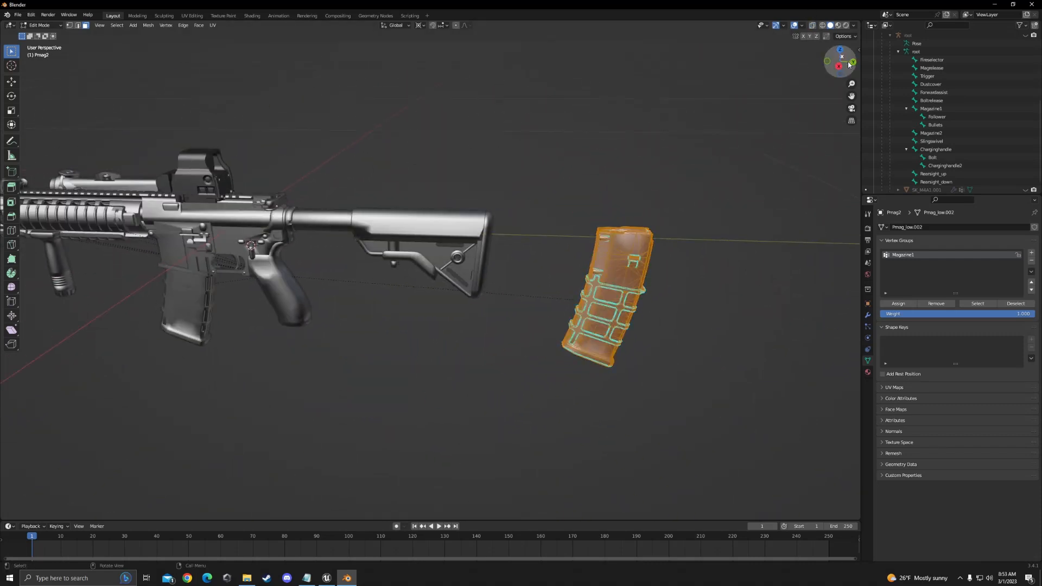
Check which geometry belongs to Pmag2's Magazine1 vertex group by selecting and deselecting its vertices.
{"action": "left_click", "coordinate": [986, 304]}
{"action": "left_click", "coordinate": [1005, 306]}
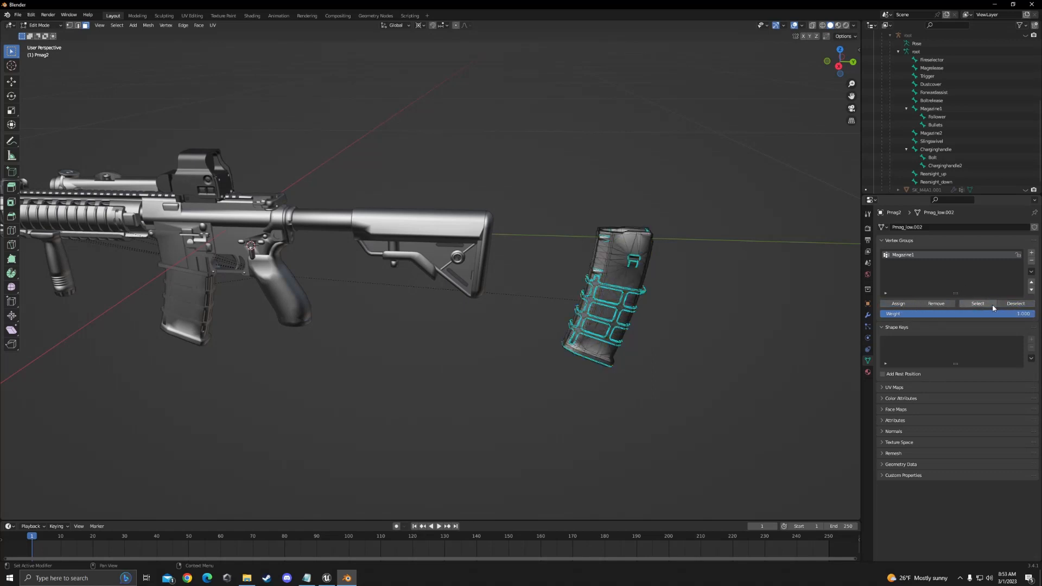
{"action": "left_click", "coordinate": [991, 306]}
{"action": "scroll", "coordinate": [728, 312], "scroll_direction": "down", "scroll_amount": 2}
{"action": "left_click", "coordinate": [1004, 305]}
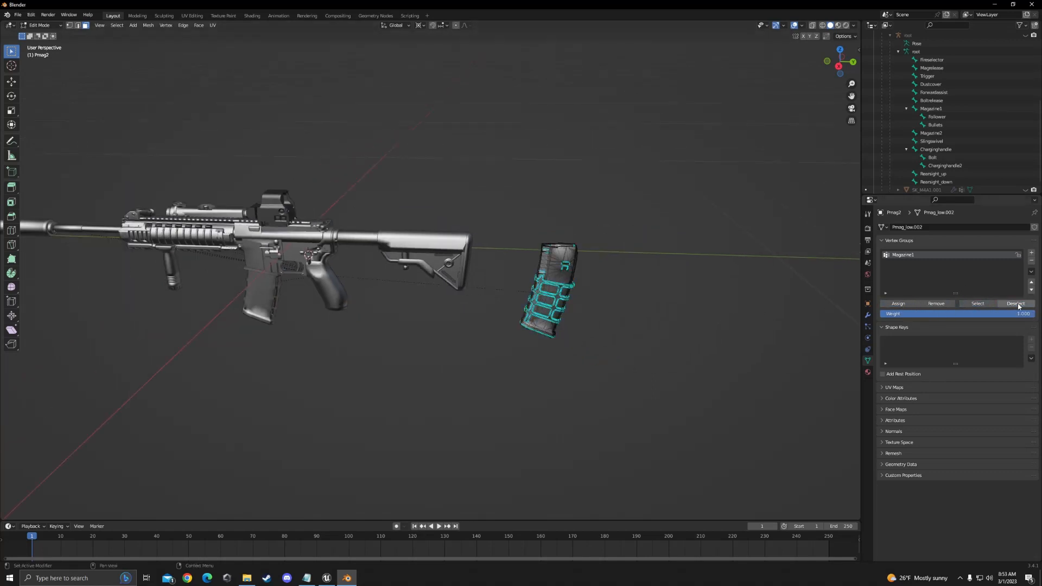
{"action": "left_click", "coordinate": [978, 304]}
{"action": "left_click", "coordinate": [1008, 305]}
Rename Pmag2's Magazine1 vertex group to Magazine2 and return to Object Mode.
{"action": "double_click", "coordinate": [924, 255]}
{"action": "left_click_drag", "start_coordinate": [915, 254], "coordinate": [912, 254]}
{"action": "key", "text": "Return"}
{"action": "key", "text": "Tab"}
Unhide the SK_M4A1.001 reference mesh in the viewport.
{"action": "scroll", "coordinate": [944, 155], "scroll_direction": "down", "scroll_amount": 1}
{"action": "left_click", "coordinate": [1024, 177]}
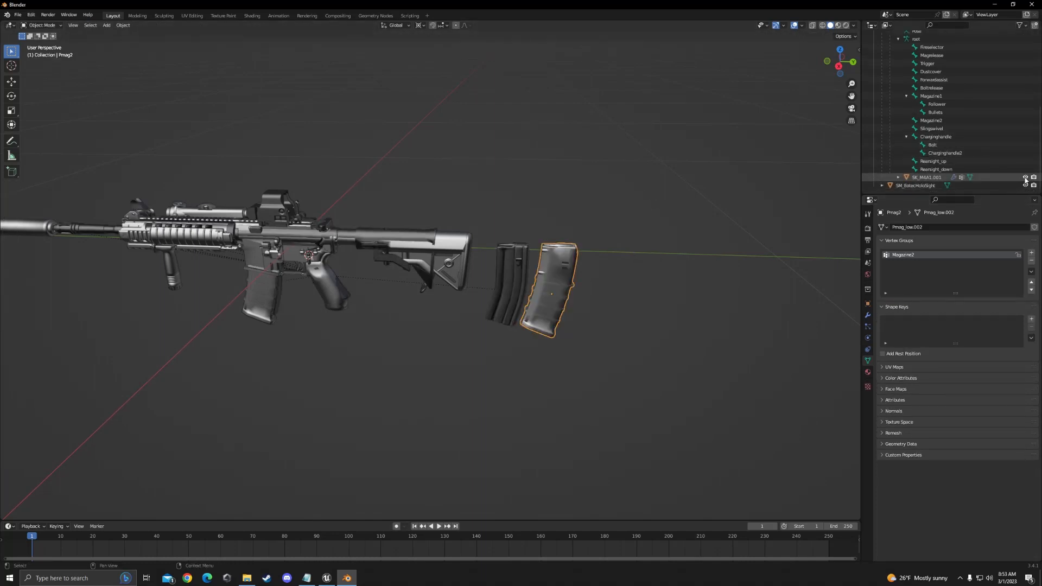
Move Pmag2 about -0.09 m along the global Y axis so it overlaps the reference mesh's second magazine.
{"action": "scroll", "coordinate": [641, 213], "scroll_direction": "up", "scroll_amount": 3}
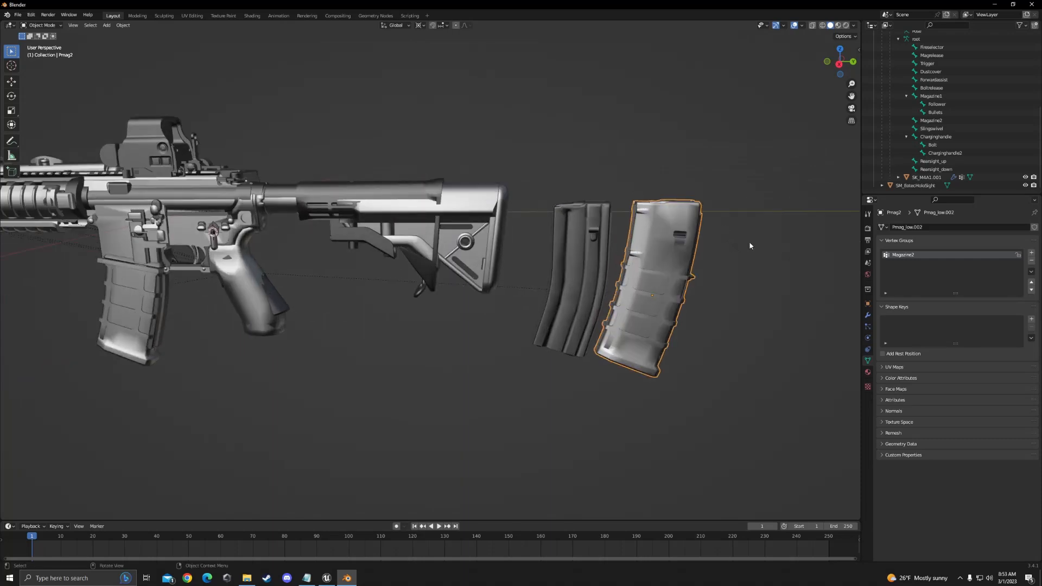
{"action": "key", "text": "g"}
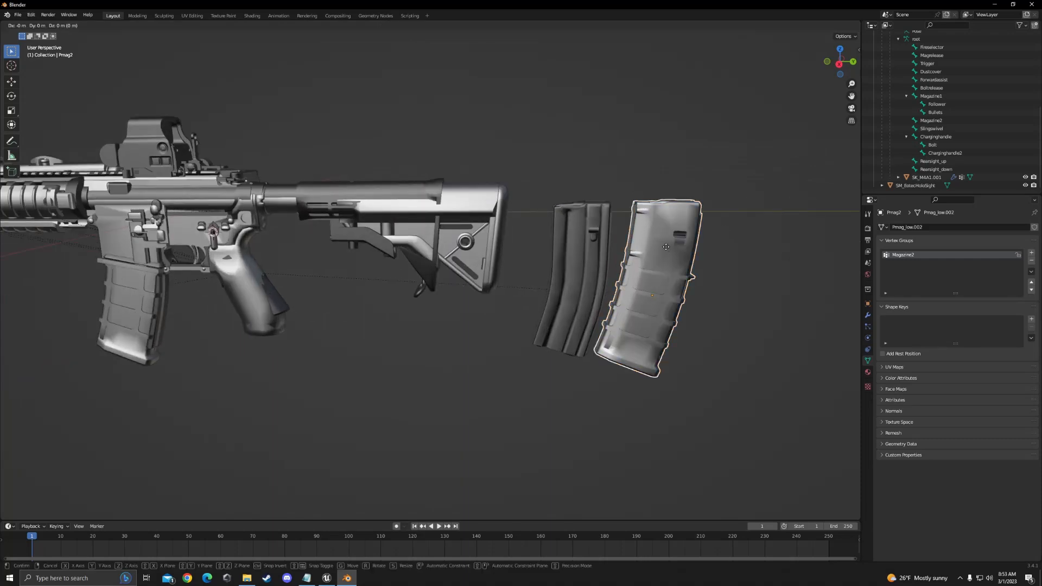
{"action": "key", "text": "y"}
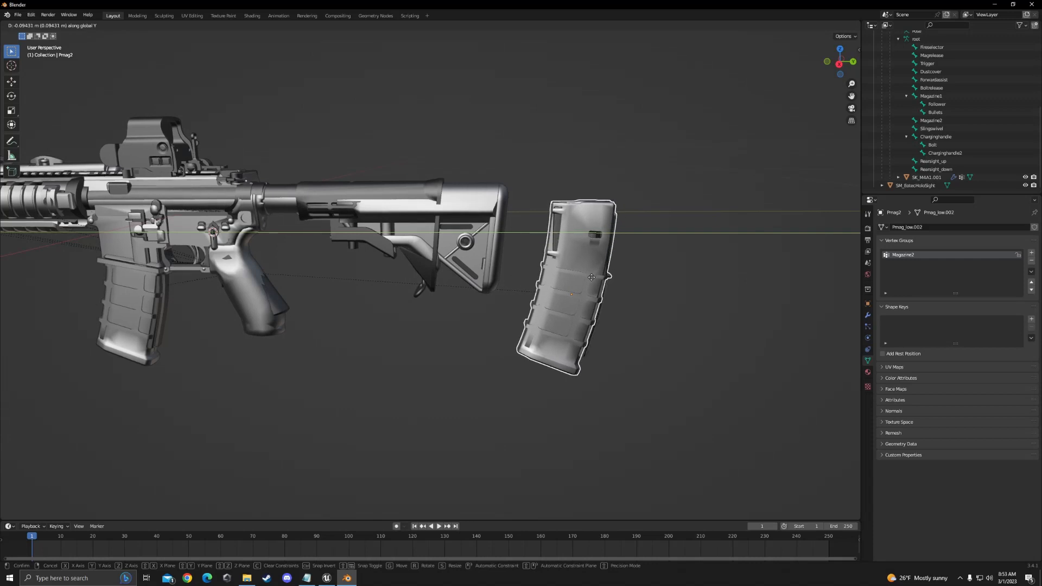
{"action": "left_click", "coordinate": [613, 296]}
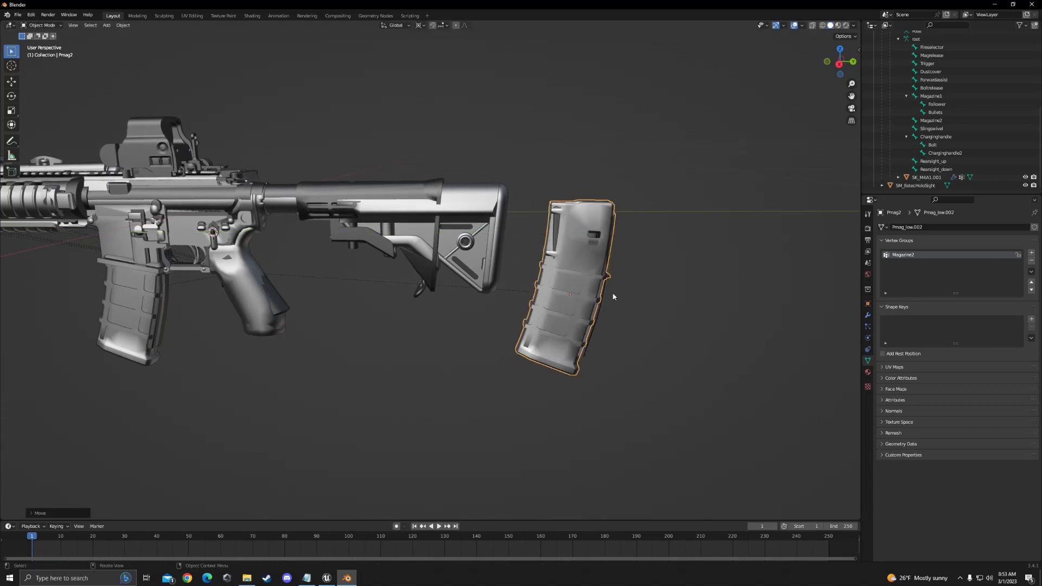
{"action": "left_click", "coordinate": [714, 261]}
{"action": "middle_click_drag", "start_coordinate": [714, 260], "coordinate": [696, 264]}
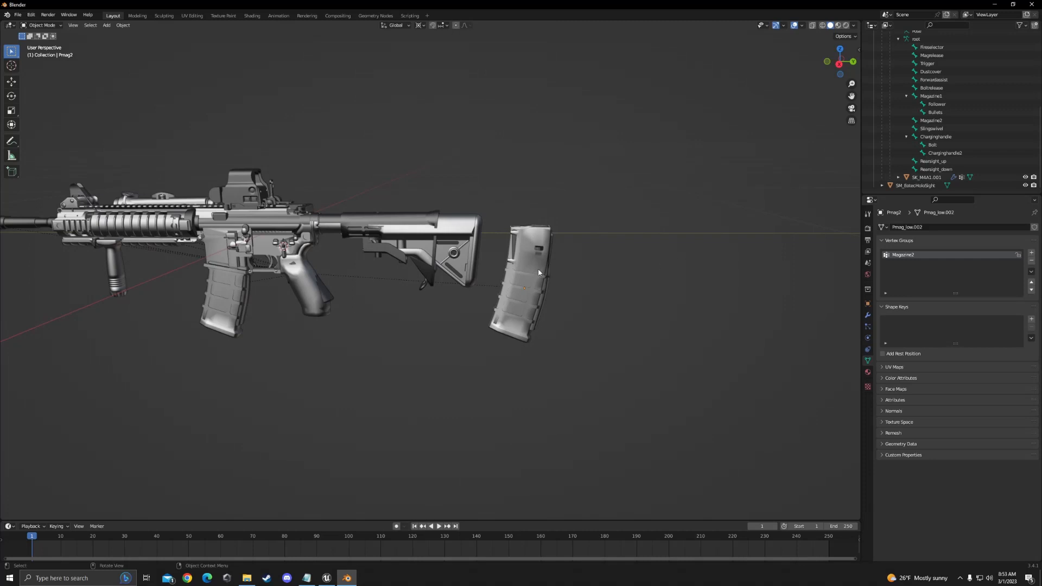
{"action": "middle_click_drag", "start_coordinate": [523, 266], "coordinate": [609, 275]}
{"action": "scroll", "coordinate": [610, 275], "scroll_direction": "down", "scroll_amount": 3}
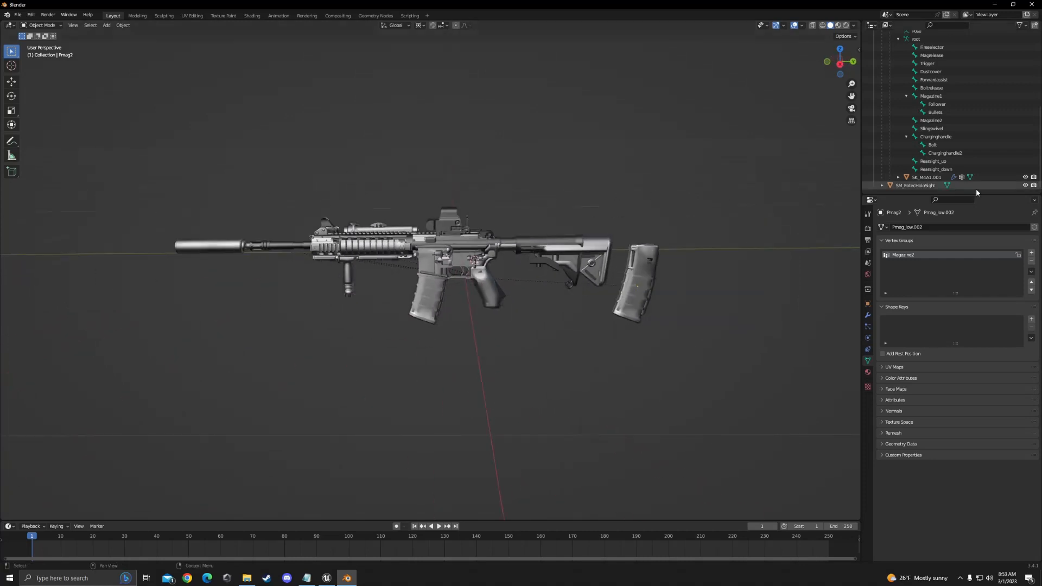
Toggle the SK_M4A1.001 reference mesh to compare magazine positions, leaving it hidden.
{"action": "left_click", "coordinate": [1025, 177]}
{"action": "left_click", "coordinate": [1025, 178]}
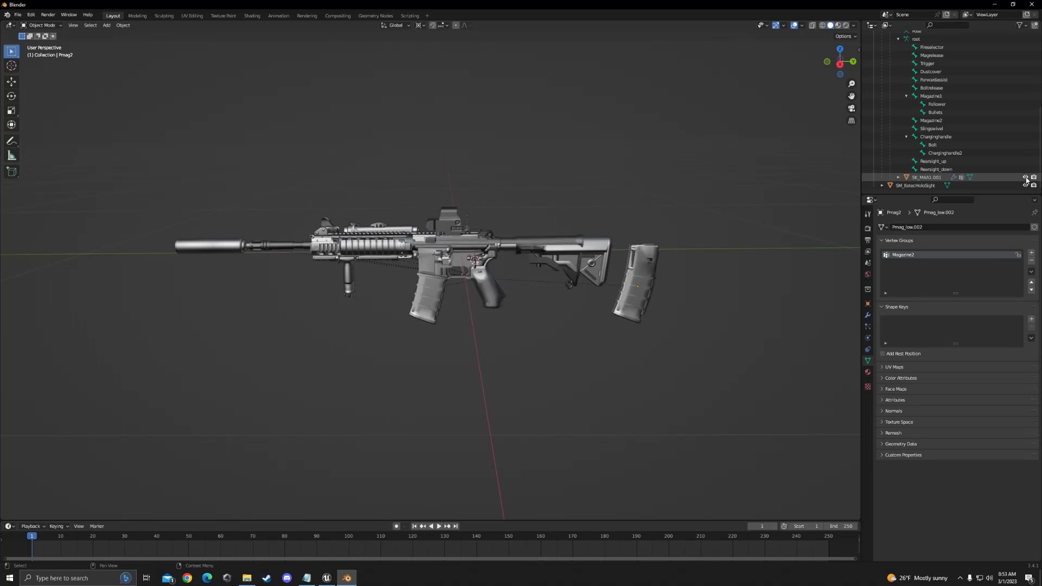
{"action": "left_click", "coordinate": [1025, 178]}
{"action": "left_click", "coordinate": [1025, 177]}
{"action": "left_click", "coordinate": [1025, 178]}
{"action": "scroll", "coordinate": [670, 188], "scroll_direction": "up", "scroll_amount": 2}
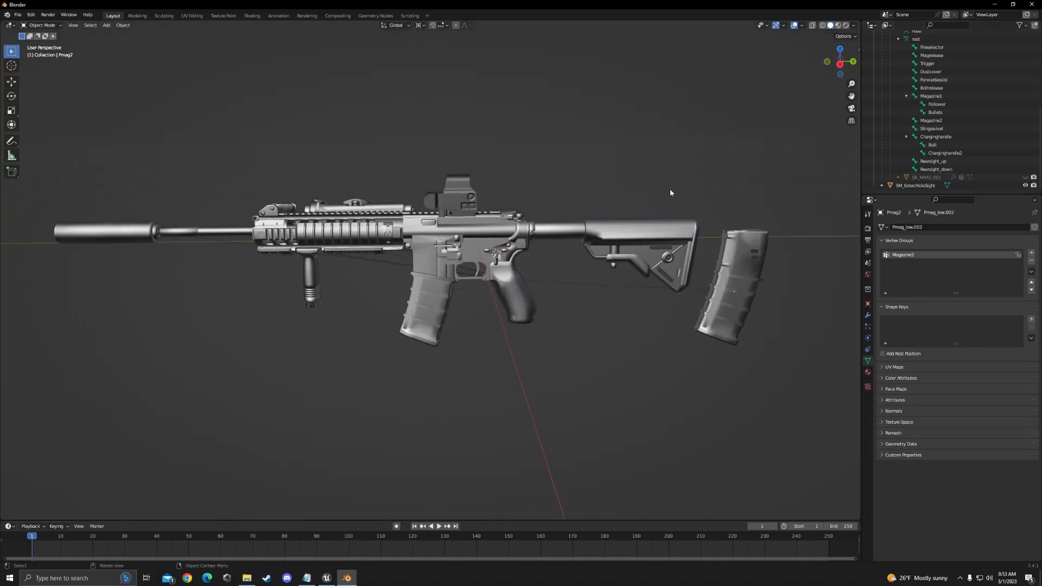
{"action": "middle_click_drag", "start_coordinate": [670, 188], "coordinate": [651, 195]}
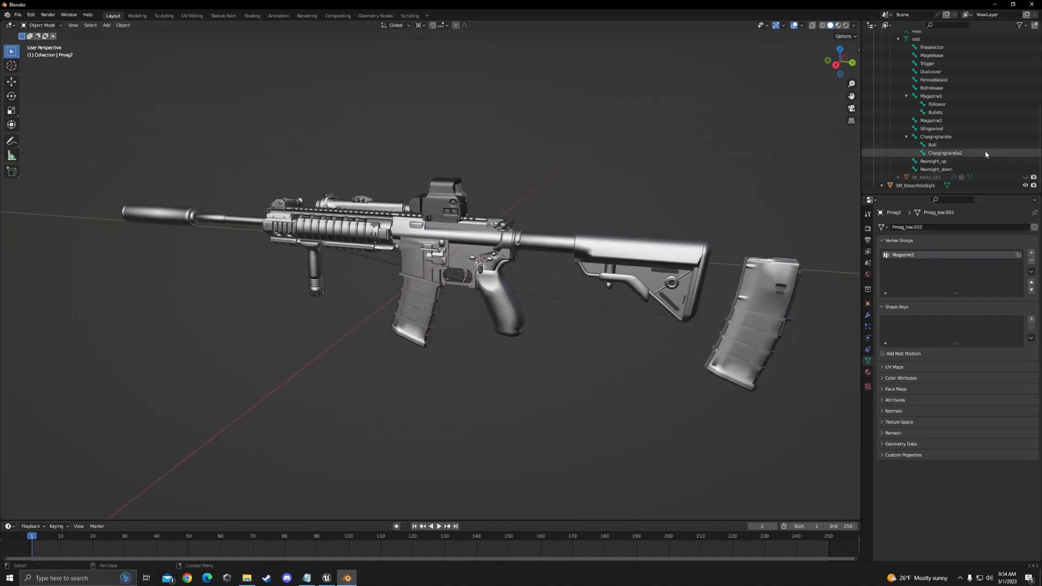
{"action": "scroll", "coordinate": [987, 154], "scroll_direction": "up", "scroll_amount": 4}
{"action": "scroll", "coordinate": [995, 153], "scroll_direction": "down", "scroll_amount": 4}
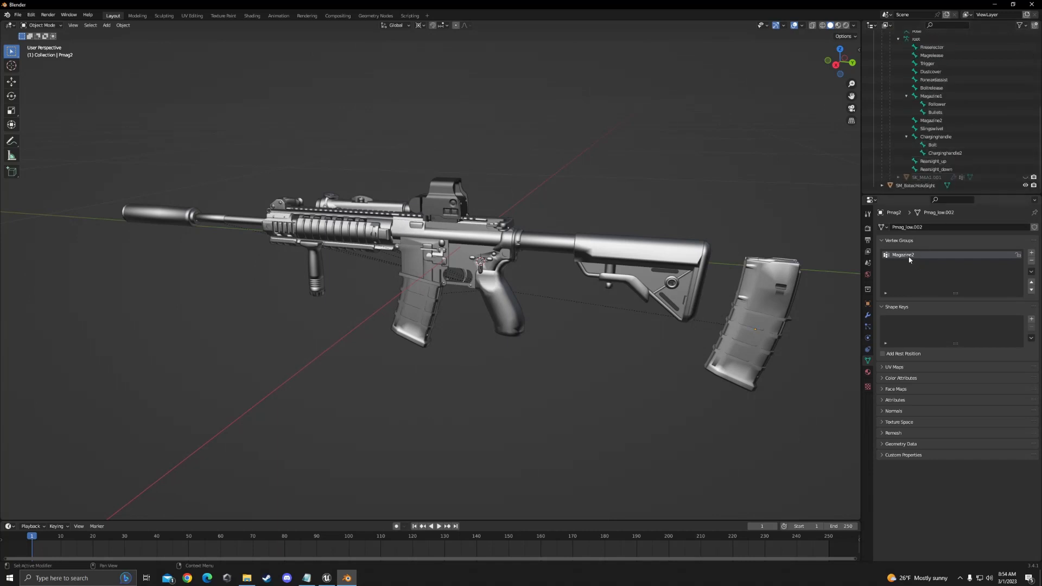
Check Pmag2's Magazine2 vertex group in Edit Mode by selecting and deselecting its geometry, and return to Object Mode.
{"action": "left_click", "coordinate": [772, 279]}
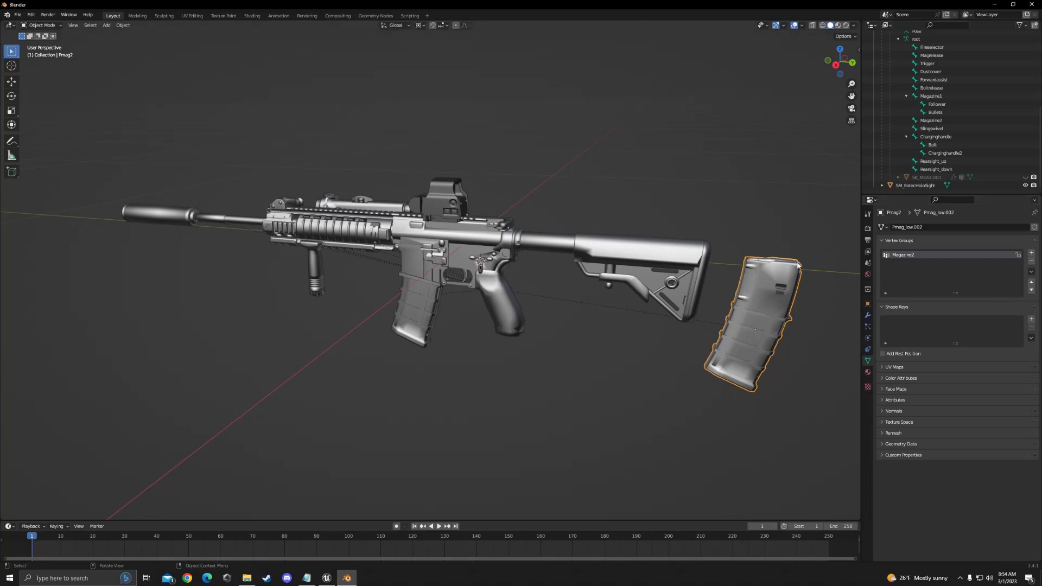
{"action": "key", "text": "Tab"}
{"action": "key", "text": "Tab"}
{"action": "key", "text": "Tab"}
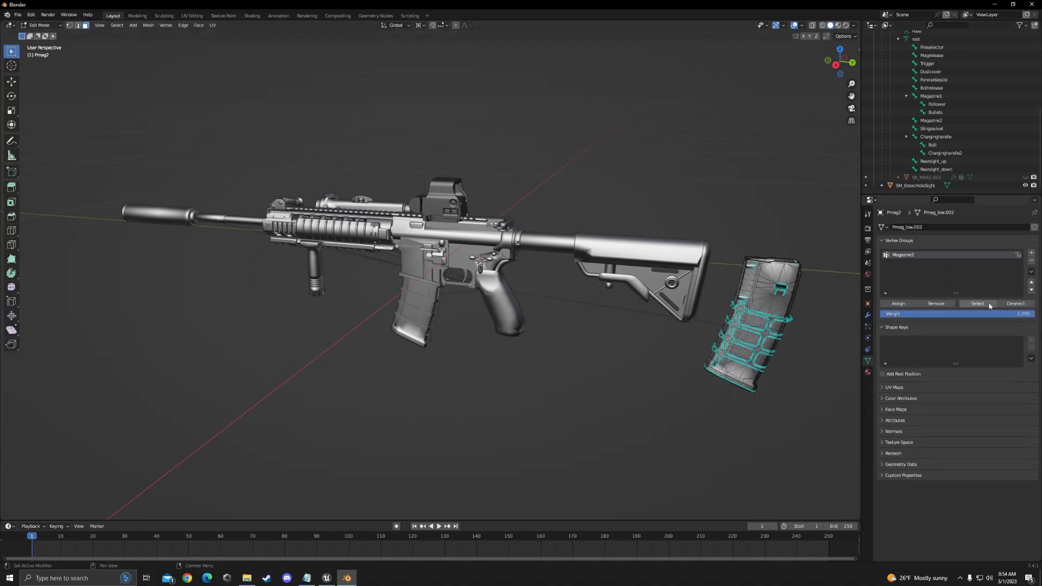
{"action": "left_click", "coordinate": [992, 305]}
{"action": "left_click", "coordinate": [1014, 303]}
{"action": "left_click", "coordinate": [977, 304]}
{"action": "left_click", "coordinate": [1014, 303]}
{"action": "key", "text": "Tab"}
Review SIG516's vertex groups against the bone names in the SK_M4A1 skeleton.
{"action": "left_click", "coordinate": [483, 245]}
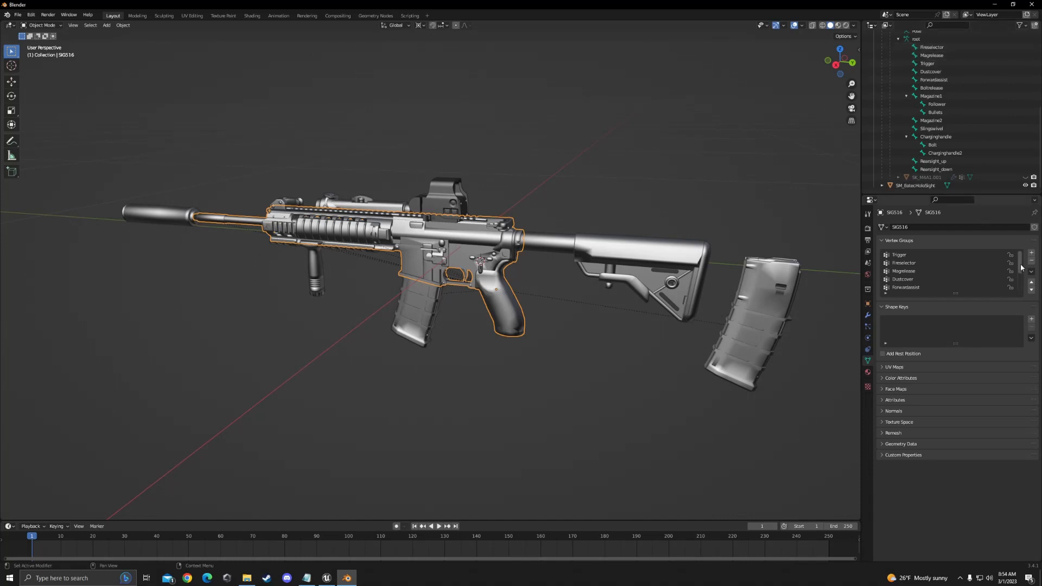
{"action": "scroll", "coordinate": [1020, 267], "scroll_direction": "down", "scroll_amount": 1}
{"action": "scroll", "coordinate": [1020, 273], "scroll_direction": "down", "scroll_amount": 1}
{"action": "left_click_drag", "start_coordinate": [1021, 273], "coordinate": [1020, 278]}
{"action": "scroll", "coordinate": [1019, 274], "scroll_direction": "down", "scroll_amount": 1}
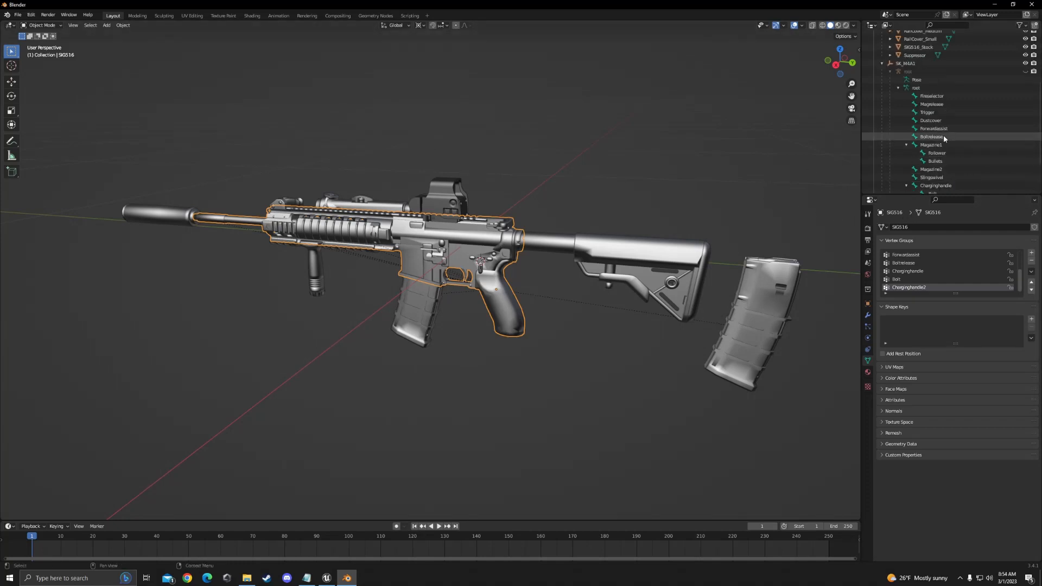
{"action": "left_click", "coordinate": [741, 140]}
{"action": "middle_click_drag", "start_coordinate": [741, 139], "coordinate": [711, 215]}
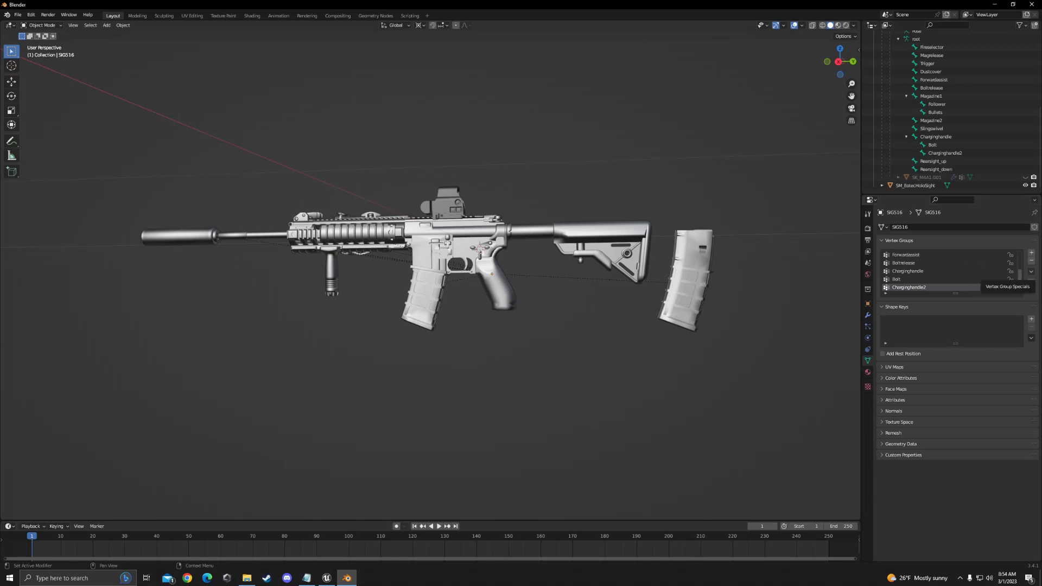
Expand the UV Maps section and compare the UV maps of SIG516 and SM_EotecHoloSight.
{"action": "key", "text": "alt+Tab"}
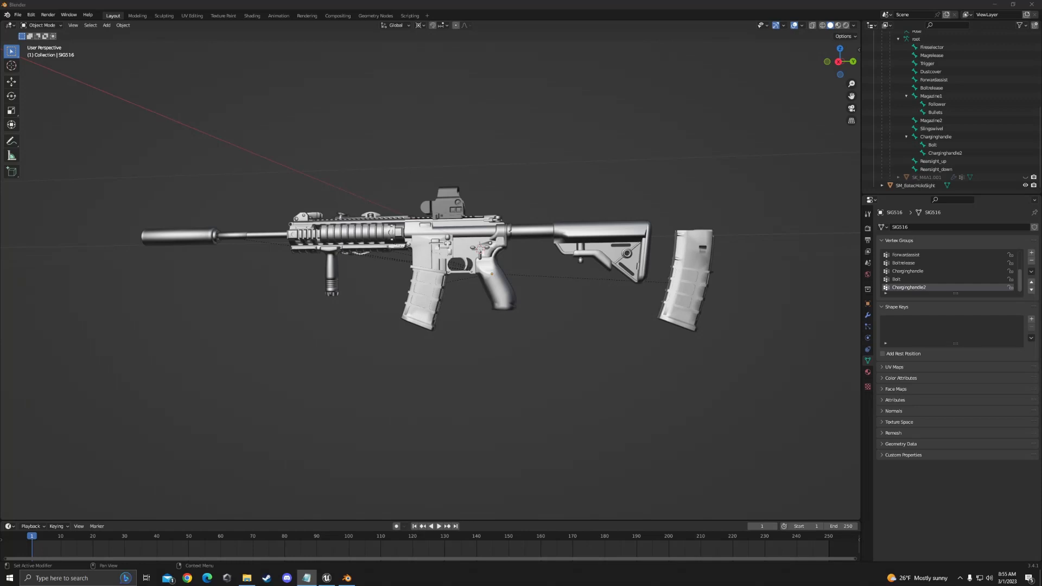
{"action": "left_click", "coordinate": [739, 182]}
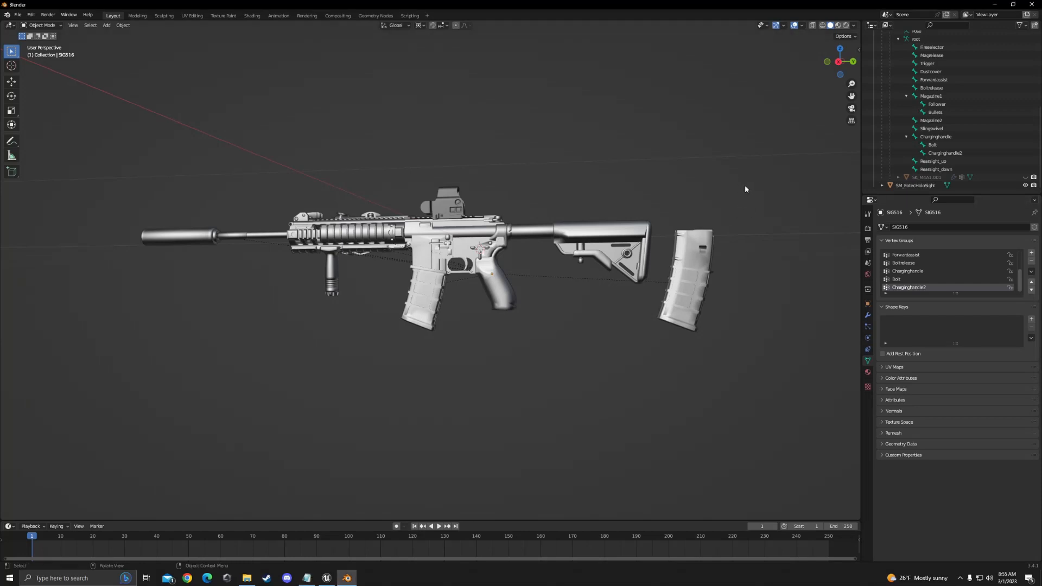
{"action": "left_click", "coordinate": [867, 372]}
{"action": "left_click", "coordinate": [868, 361]}
{"action": "left_click", "coordinate": [882, 370]}
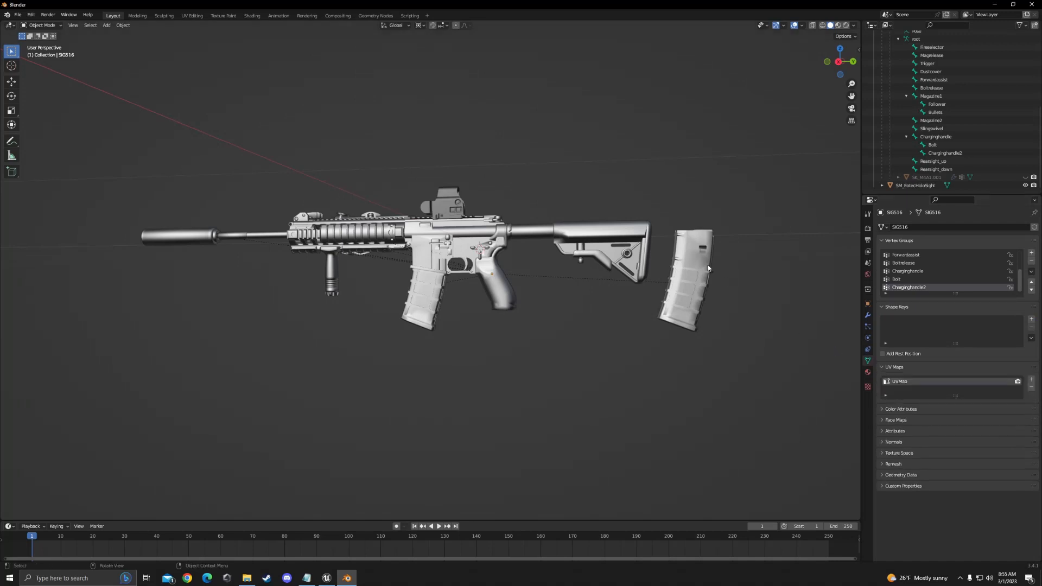
{"action": "middle_click_drag", "start_coordinate": [738, 206], "coordinate": [715, 228]}
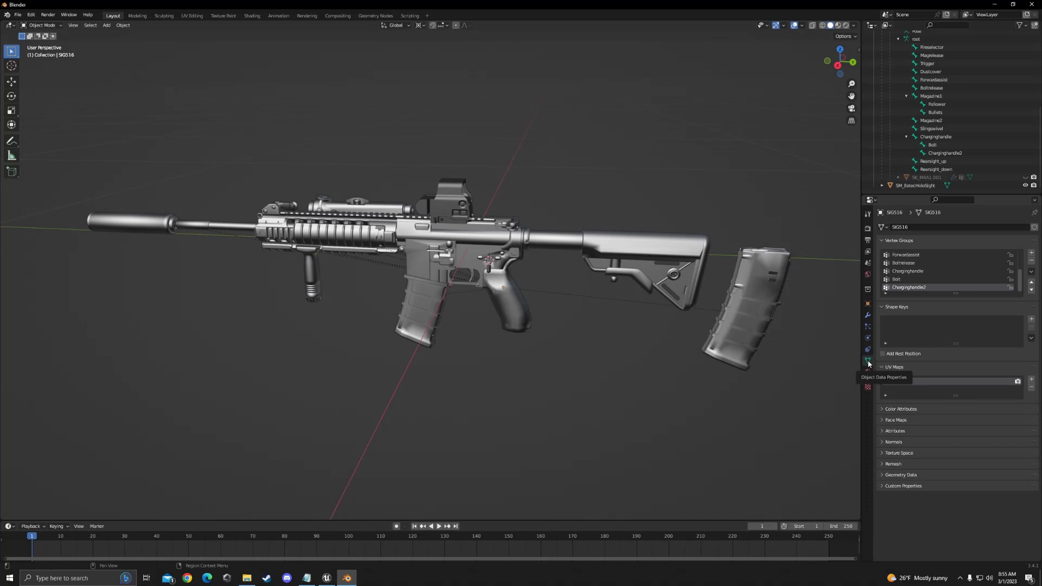
{"action": "left_click", "coordinate": [443, 239]}
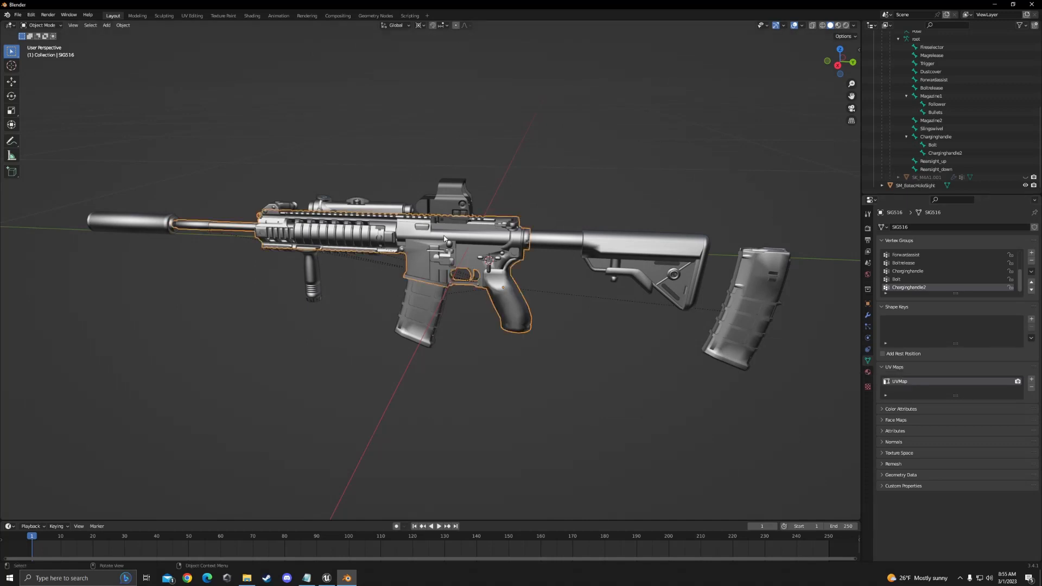
{"action": "left_click", "coordinate": [444, 190]}
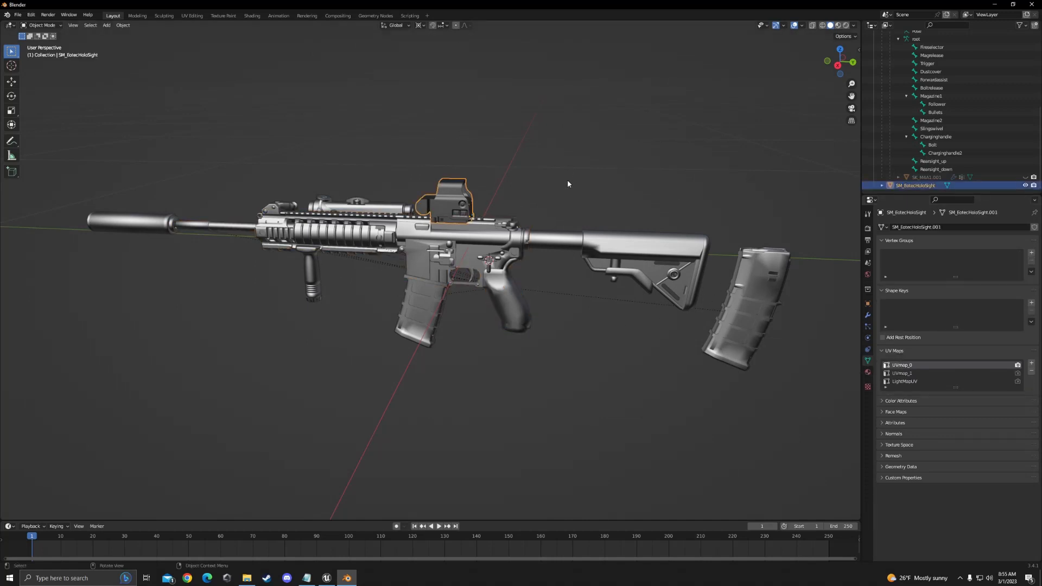
{"action": "left_click", "coordinate": [511, 230]}
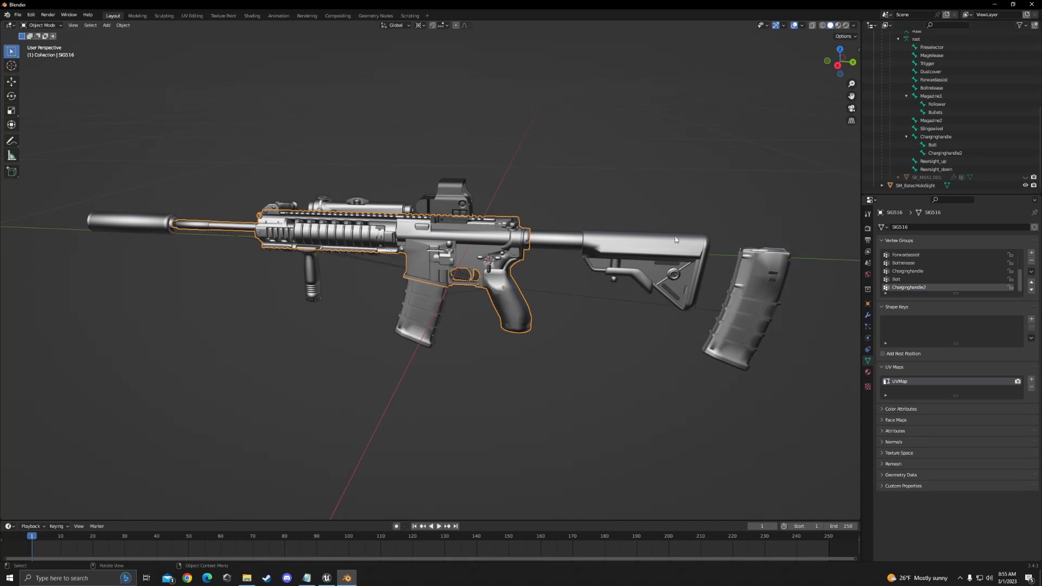
{"action": "scroll", "coordinate": [596, 206], "scroll_direction": "down", "scroll_amount": 2}
{"action": "left_click_drag", "start_coordinate": [760, 170], "coordinate": [145, 370]}
{"action": "middle_click_drag", "start_coordinate": [380, 379], "coordinate": [497, 374]}
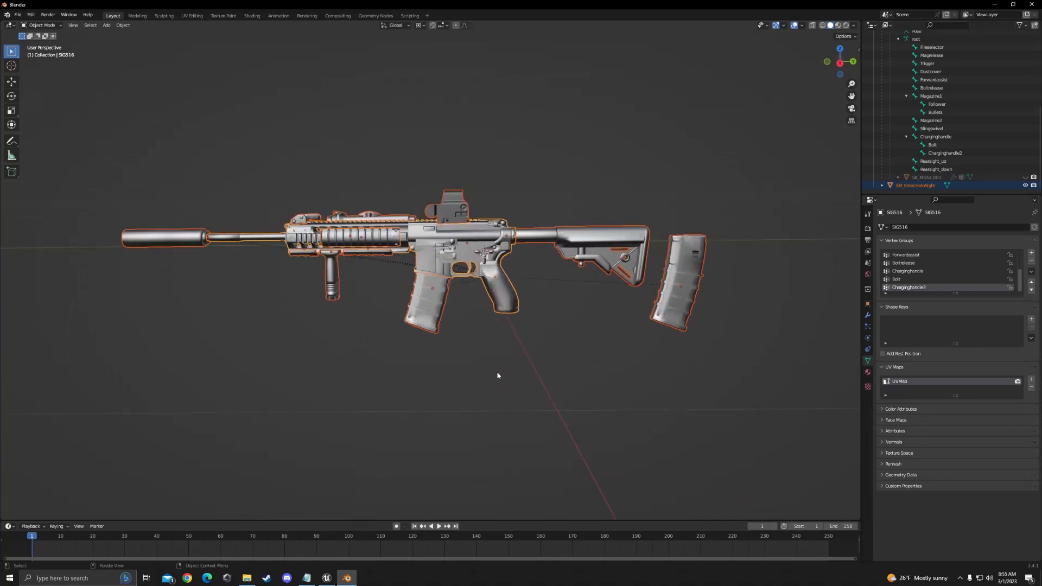
{"action": "left_click", "coordinate": [472, 367]}
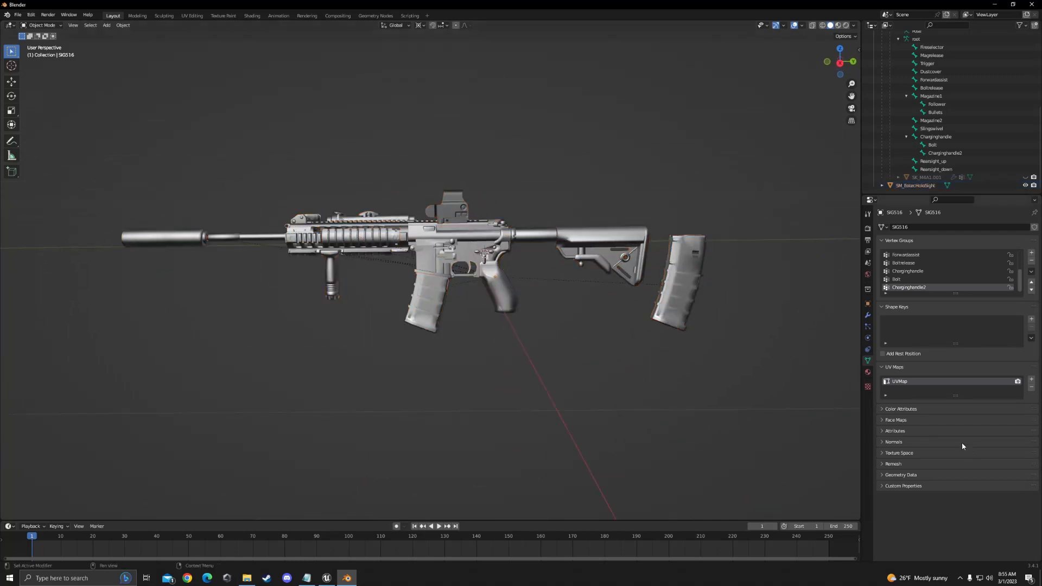
Inspect the material slots assigned to SIG516, the inserted magazine and the SM_EotecHoloSight.
{"action": "left_click", "coordinate": [867, 372]}
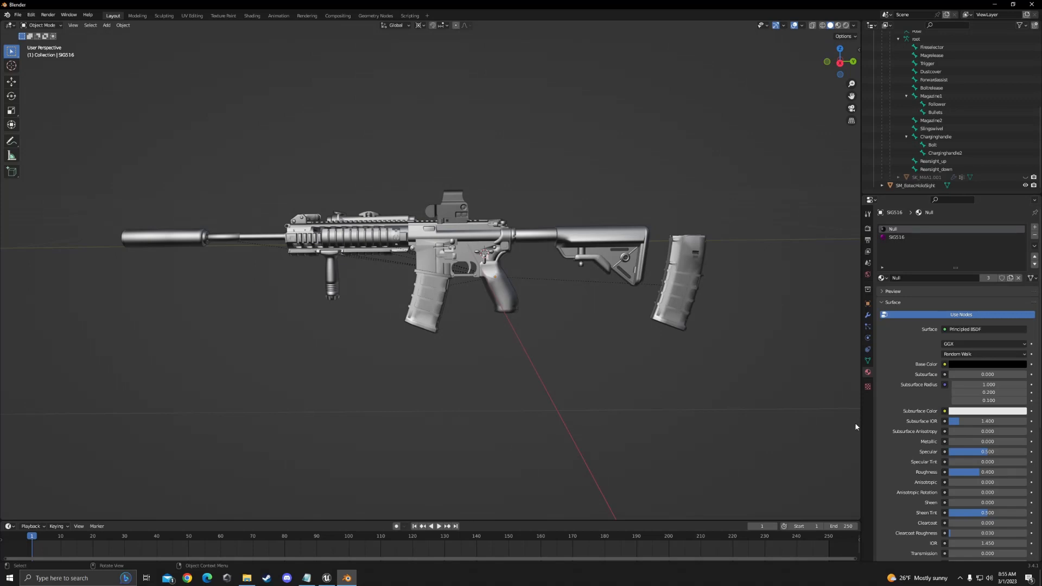
{"action": "left_click", "coordinate": [552, 244]}
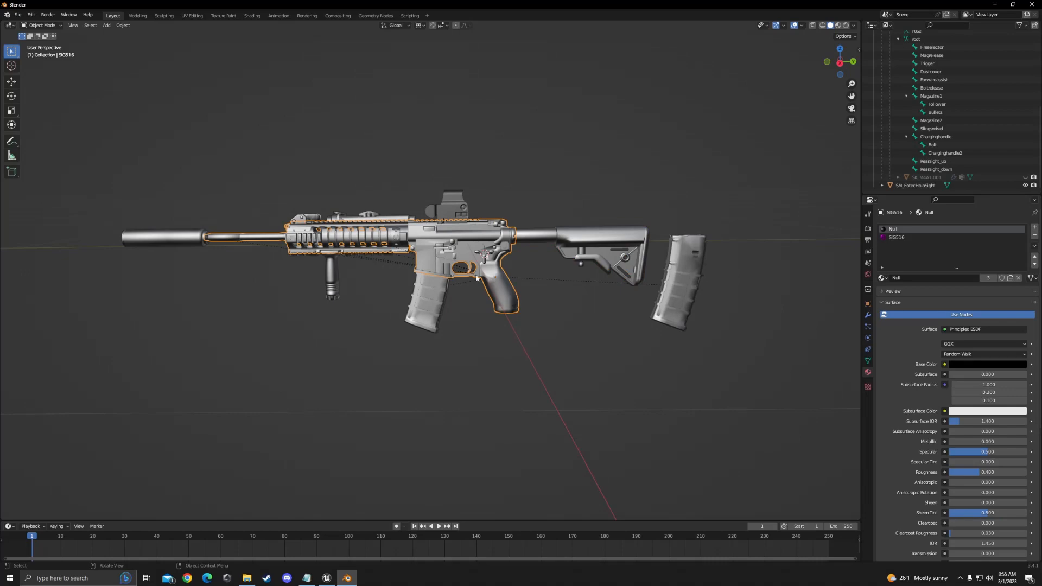
{"action": "left_click", "coordinate": [436, 291]}
{"action": "left_click", "coordinate": [450, 215]}
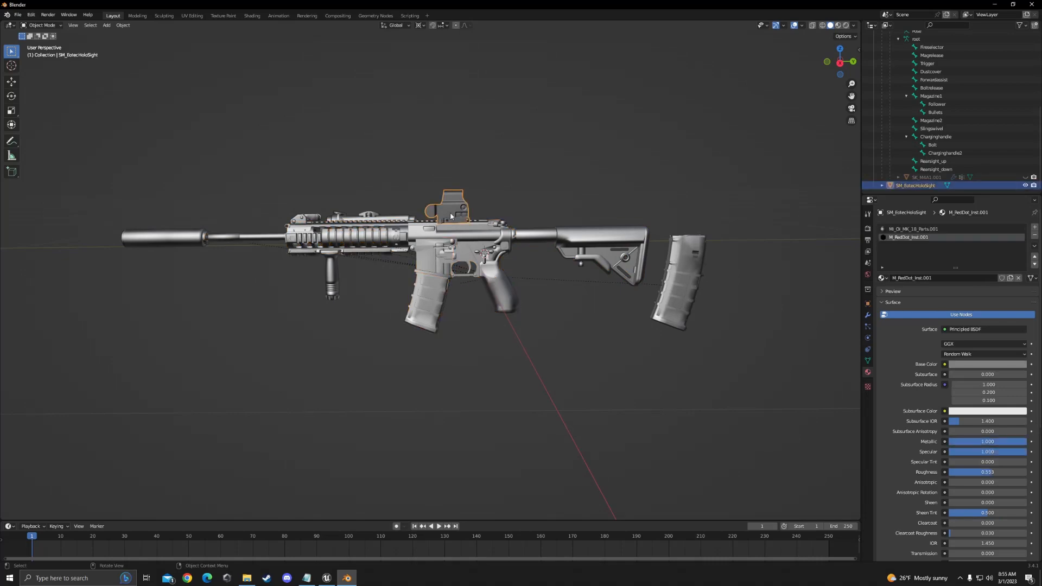
{"action": "scroll", "coordinate": [447, 212], "scroll_direction": "up", "scroll_amount": 5}
{"action": "middle_click_drag", "start_coordinate": [524, 175], "coordinate": [472, 196]}
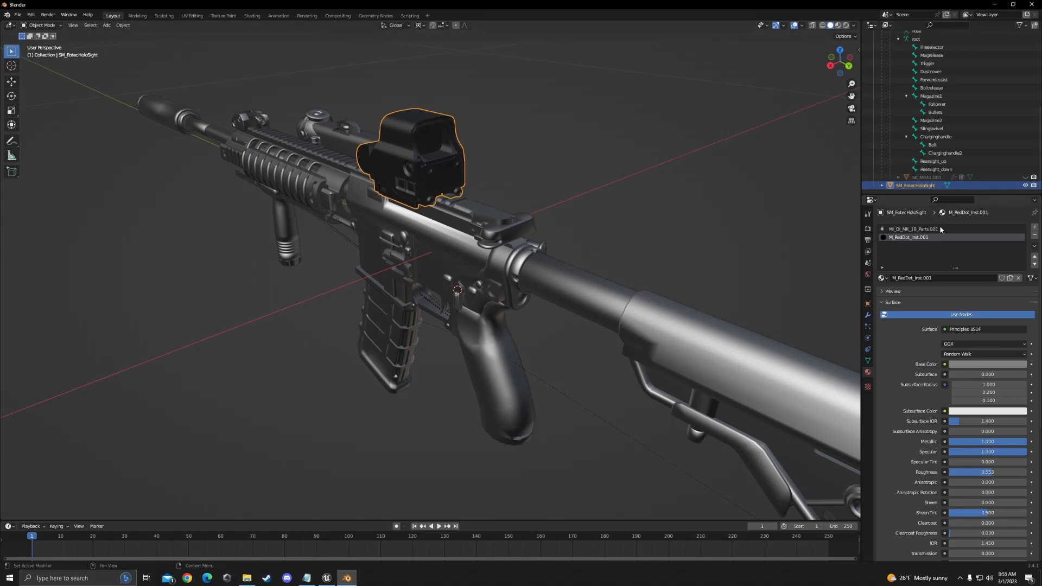
Inspect the material slots of Pmag2, Pmag, RailCover_Large and the rifle's remaining front parts.
{"action": "scroll", "coordinate": [450, 251], "scroll_direction": "down", "scroll_amount": 3}
{"action": "left_click", "coordinate": [451, 251]}
{"action": "middle_click_drag", "start_coordinate": [456, 252], "coordinate": [678, 258]}
{"action": "left_click", "coordinate": [746, 272]}
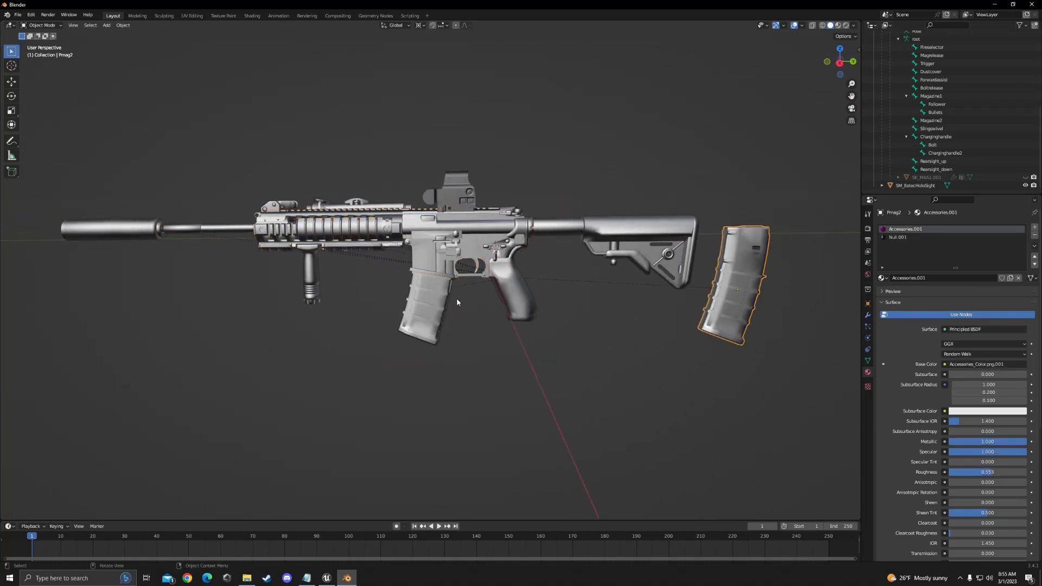
{"action": "left_click", "coordinate": [439, 284]}
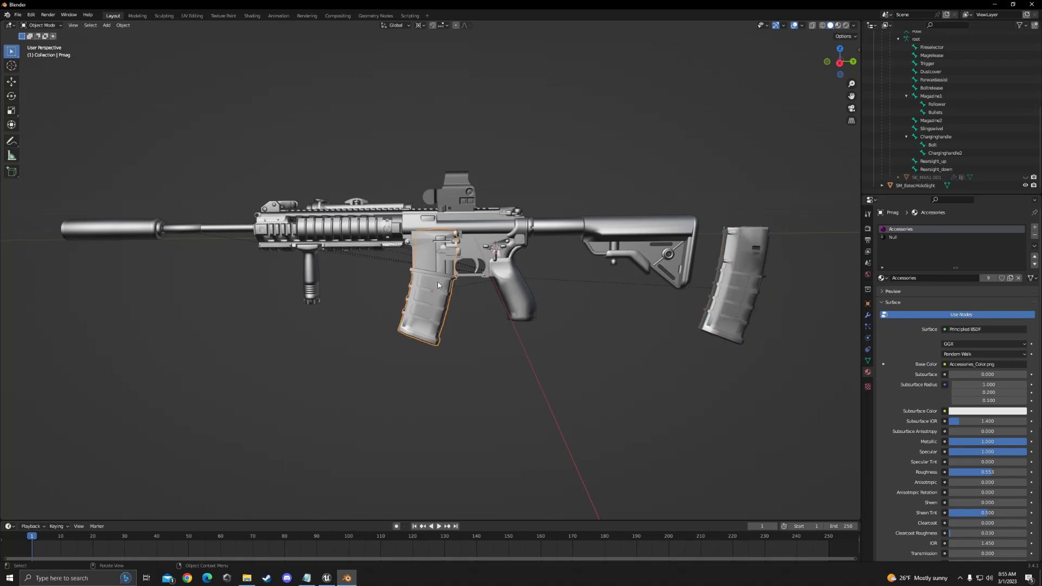
{"action": "left_click", "coordinate": [378, 246]}
{"action": "left_click", "coordinate": [369, 229]}
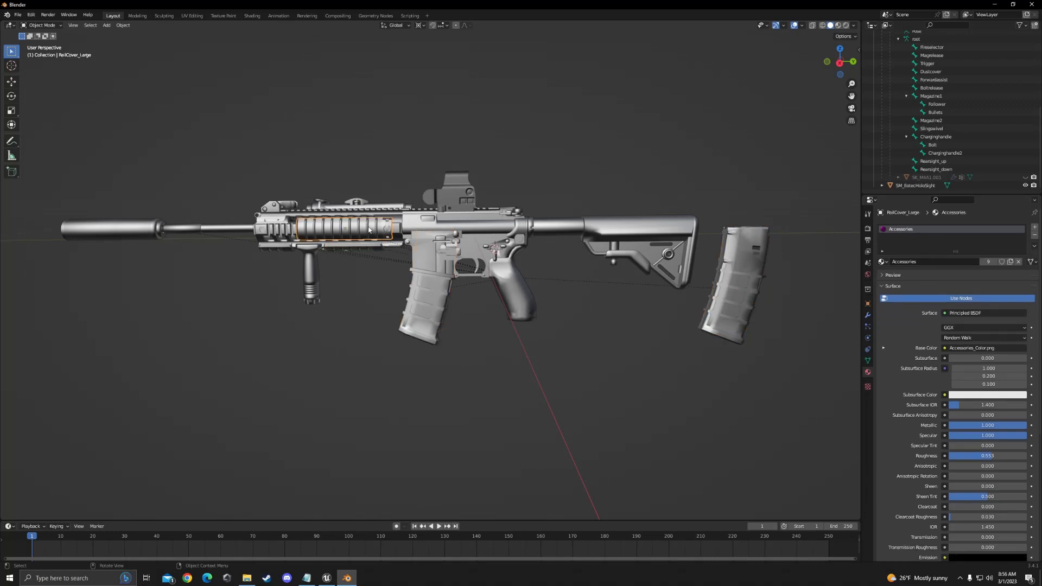
{"action": "left_click", "coordinate": [262, 246]}
{"action": "left_click", "coordinate": [191, 230]}
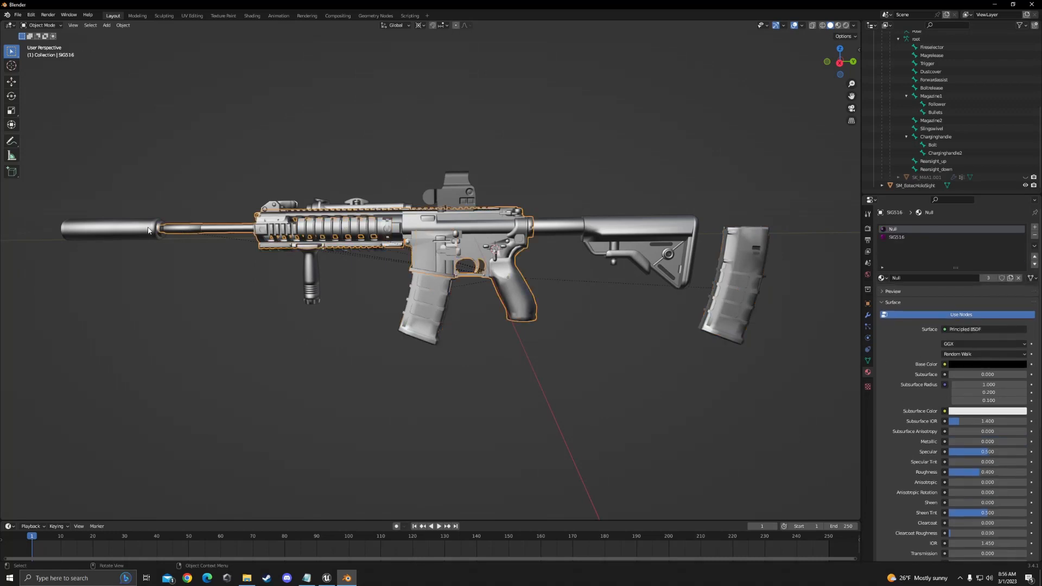
{"action": "left_click", "coordinate": [163, 232]}
Check the vertex groups and UV maps of Pmag2, the stock, SIG516 and the front attachments.
{"action": "left_click", "coordinate": [523, 233]}
{"action": "left_click", "coordinate": [867, 361]}
{"action": "left_click", "coordinate": [746, 265]}
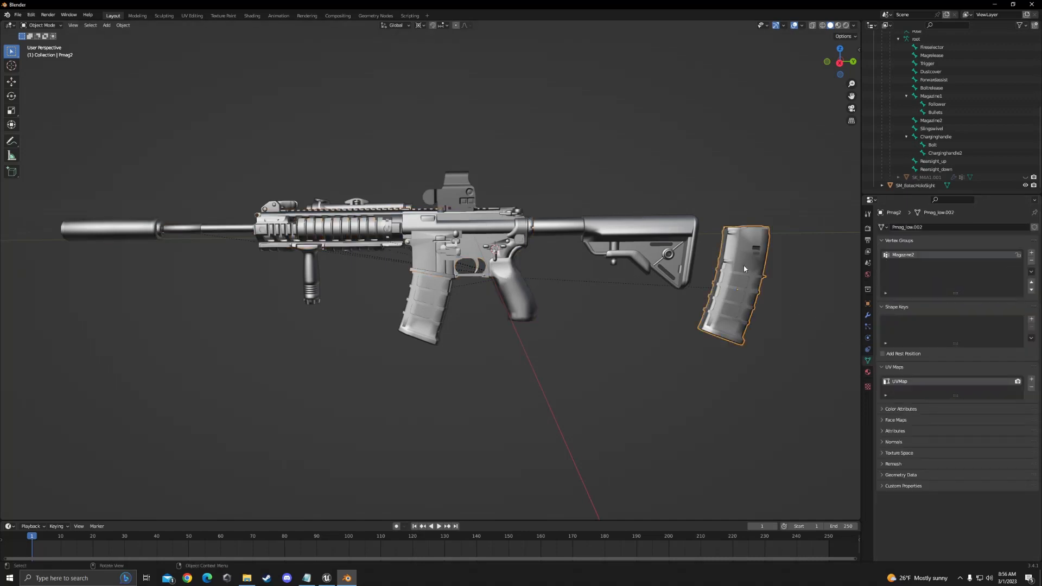
{"action": "left_click", "coordinate": [672, 258]}
{"action": "left_click", "coordinate": [505, 250]}
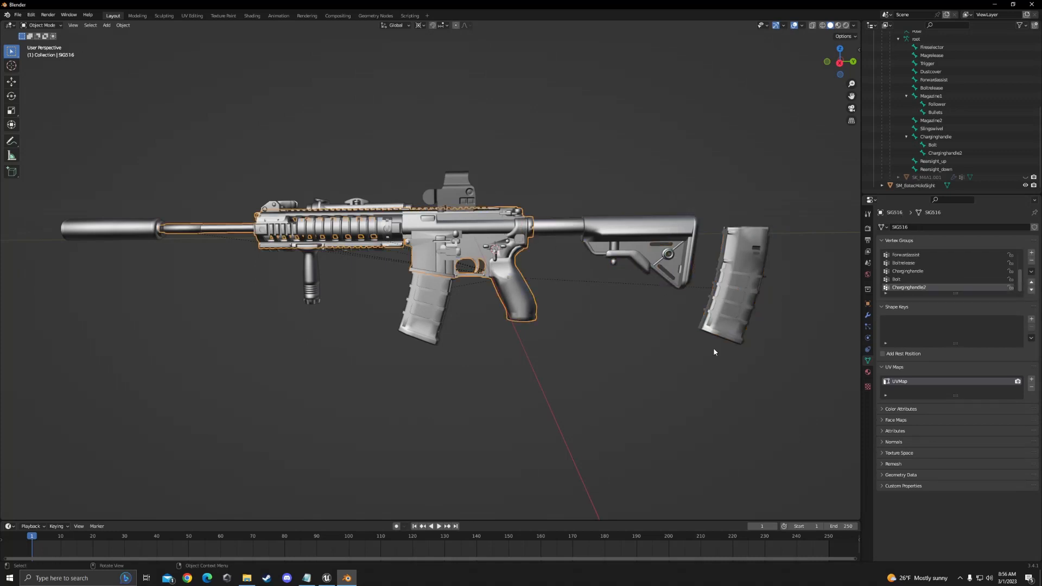
{"action": "left_click", "coordinate": [312, 255]}
{"action": "left_click", "coordinate": [310, 232]}
{"action": "left_click", "coordinate": [279, 226]}
{"action": "left_click", "coordinate": [288, 205]}
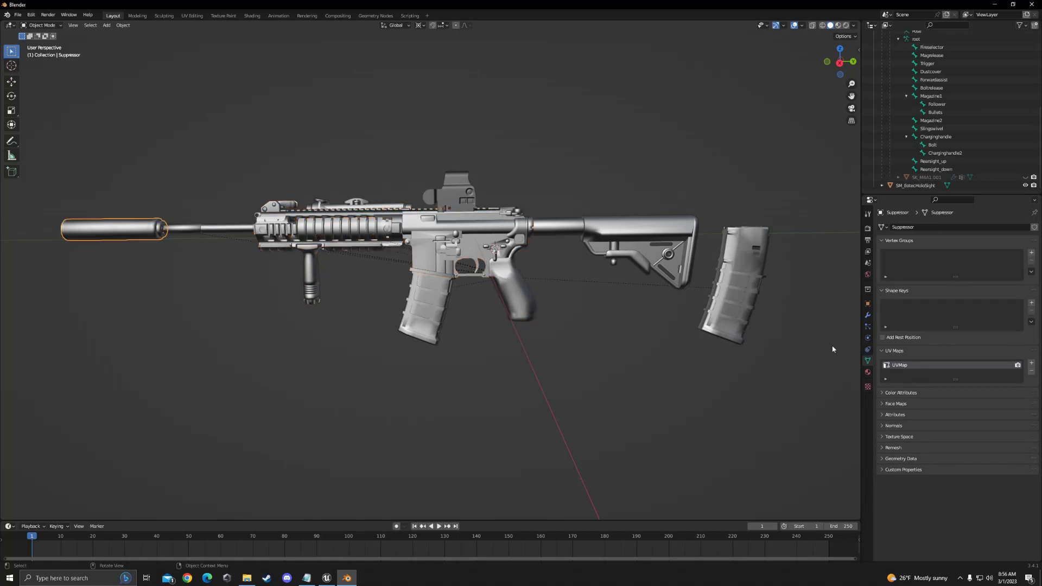
Open SM_EotecHoloSight in the UV Editing workspace and inspect the UVs of the faces assigned to MI_OI_MK_18_Parts.001.
{"action": "left_click", "coordinate": [469, 194]}
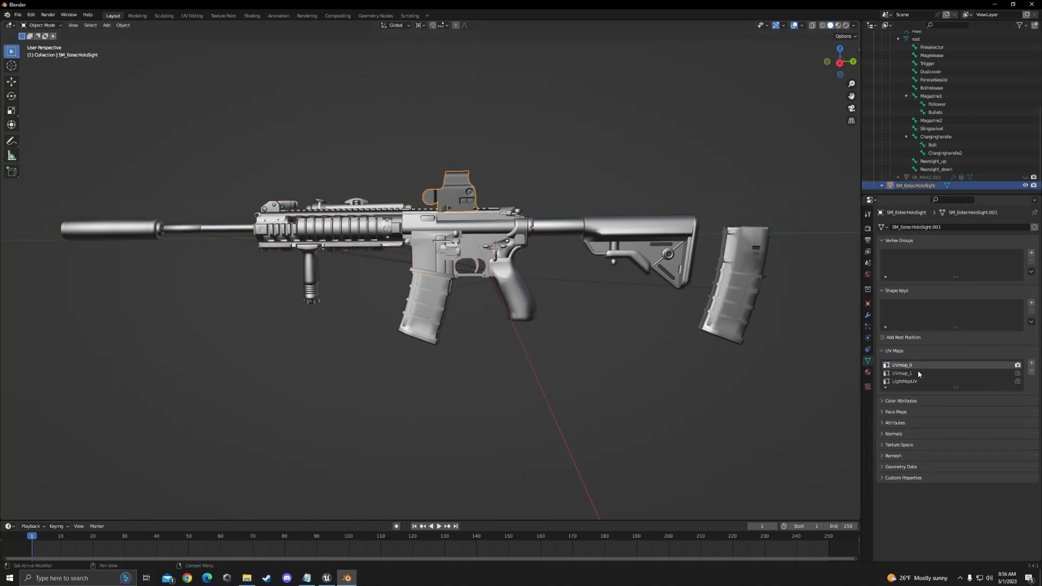
{"action": "middle_click_drag", "start_coordinate": [766, 372], "coordinate": [539, 304]}
{"action": "scroll", "coordinate": [585, 345], "scroll_direction": "up", "scroll_amount": 5}
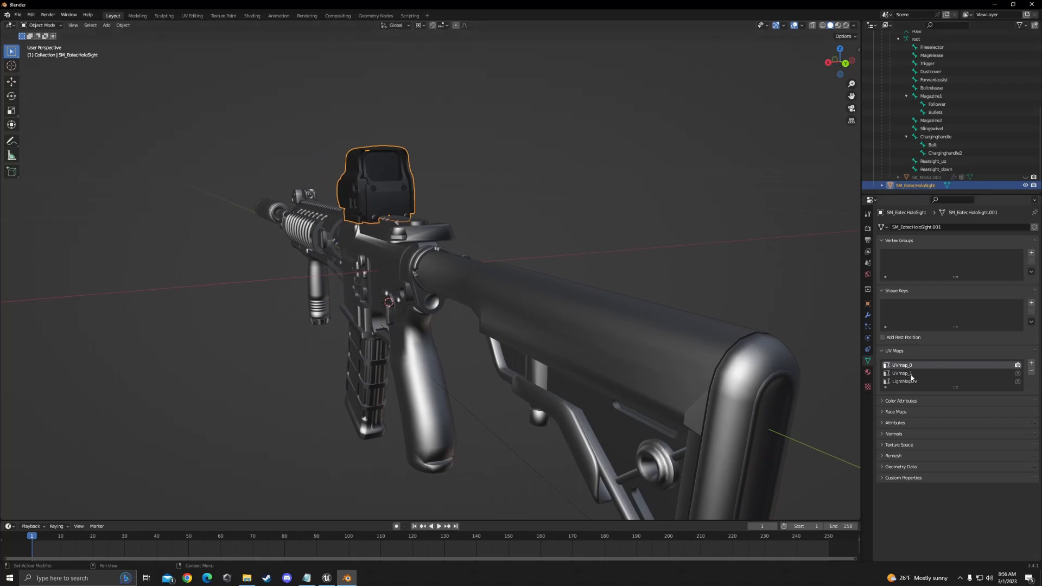
{"action": "middle_click_drag", "start_coordinate": [787, 332], "coordinate": [740, 332]}
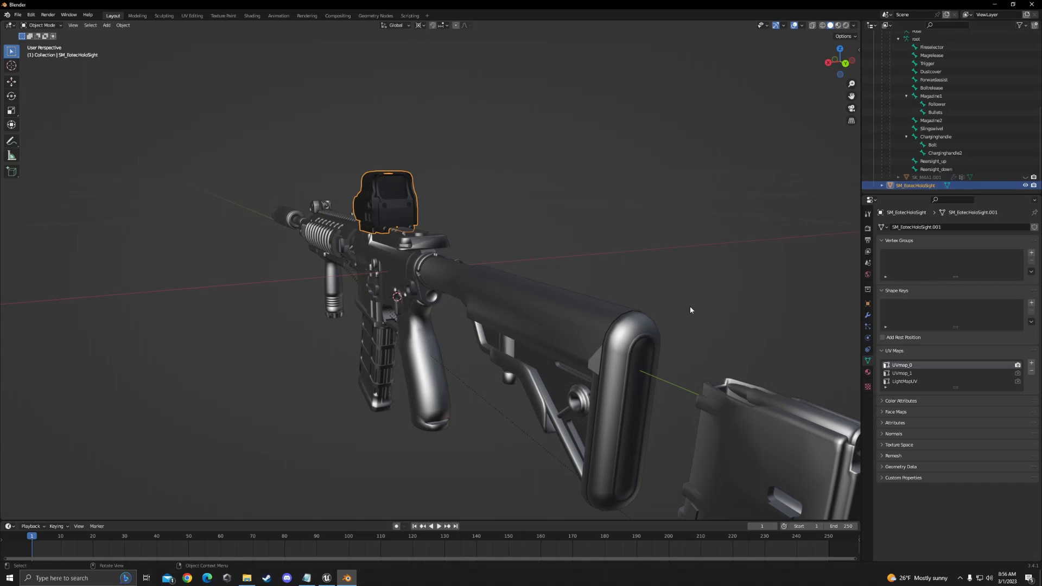
{"action": "left_click", "coordinate": [194, 15]}
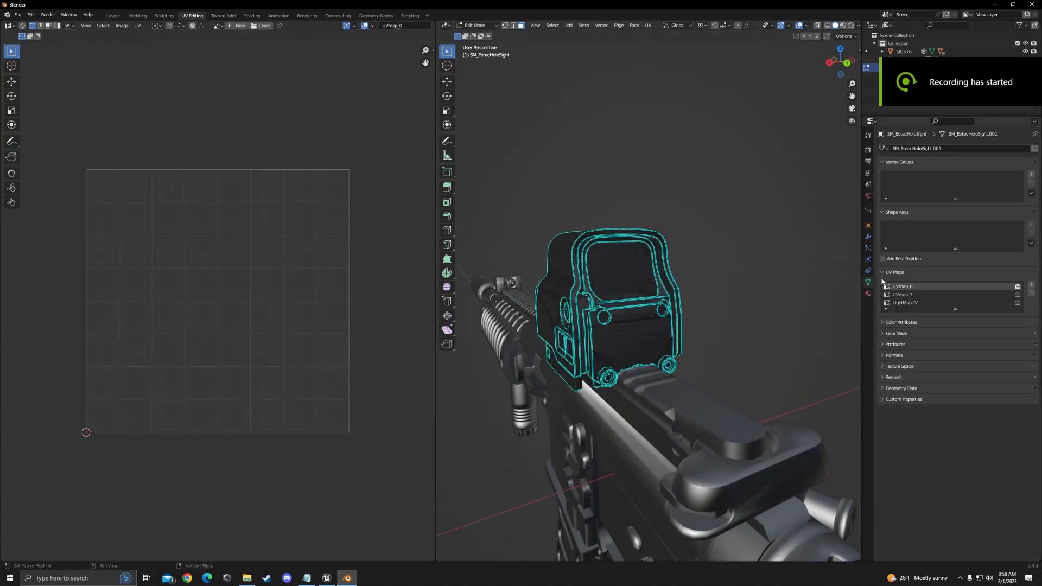
{"action": "left_click", "coordinate": [868, 293]}
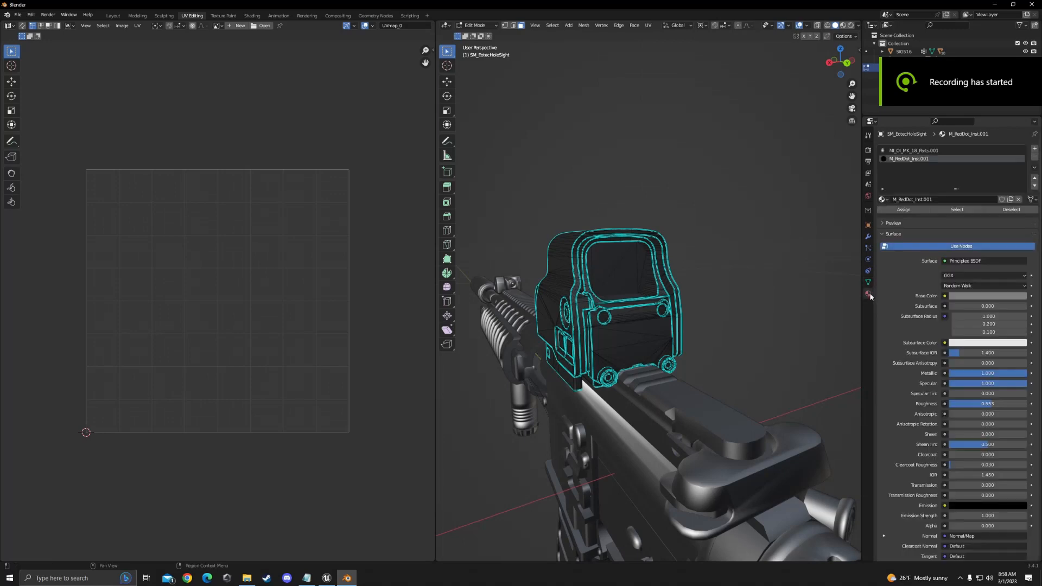
{"action": "left_click", "coordinate": [934, 152]}
{"action": "left_click", "coordinate": [938, 210]}
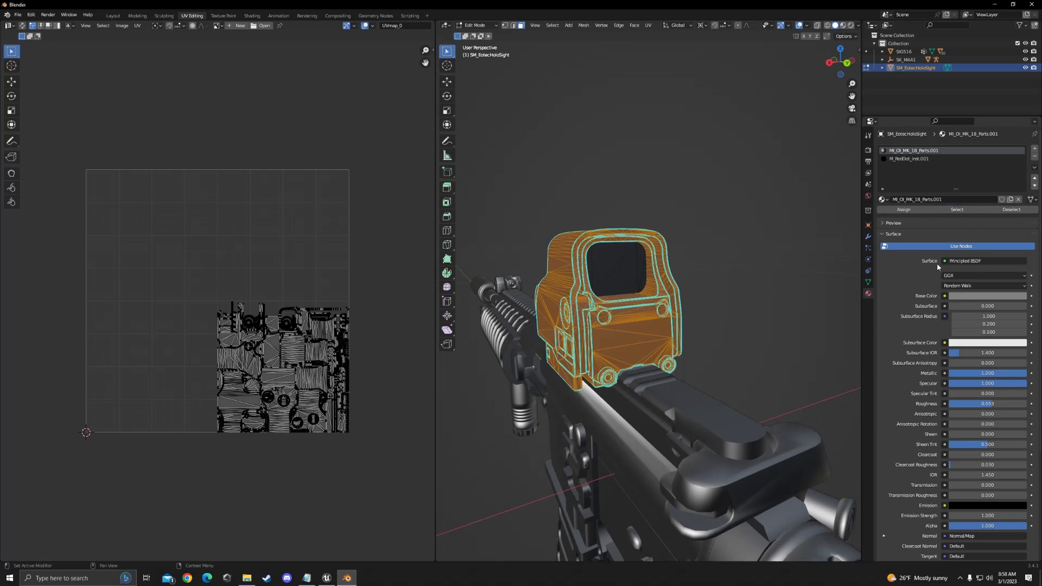
{"action": "left_click_drag", "start_coordinate": [183, 275], "coordinate": [380, 480]}
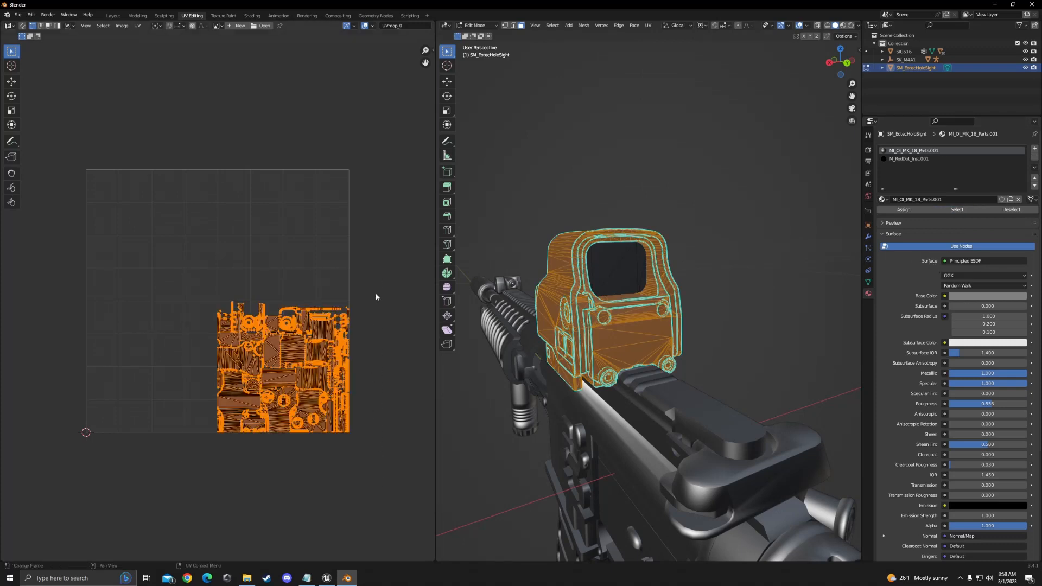
{"action": "left_click", "coordinate": [376, 297]}
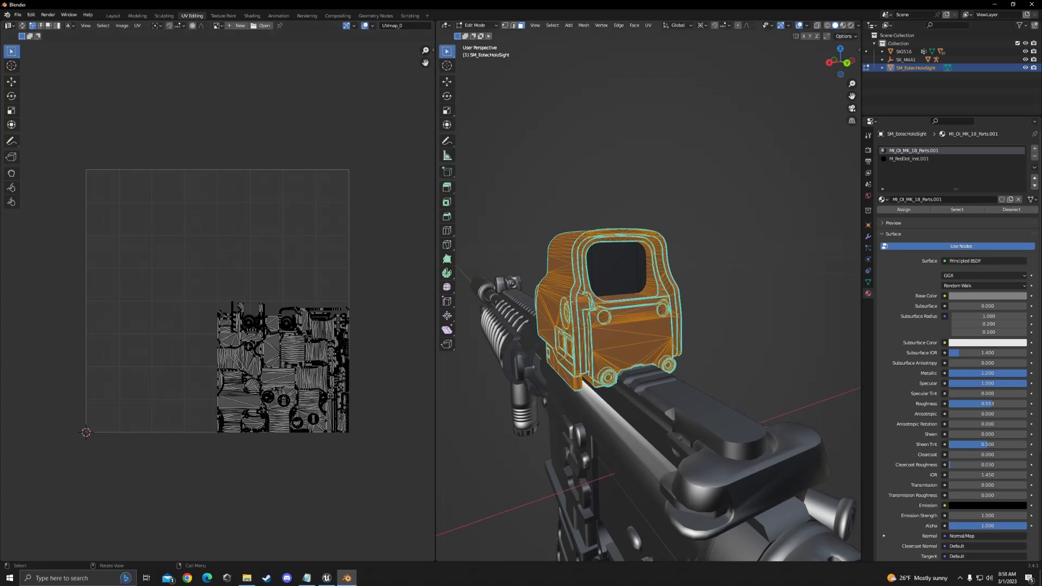
Compare the sight body's layouts in UVmap_0, UVmap_1 and LightMapUV.
{"action": "left_click", "coordinate": [869, 282]}
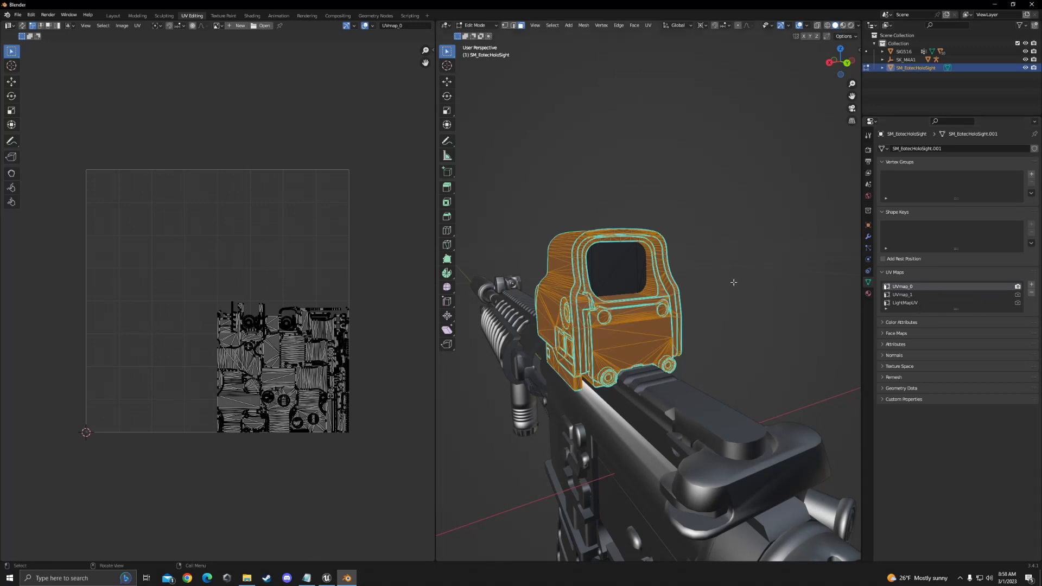
{"action": "left_click_drag", "start_coordinate": [191, 279], "coordinate": [405, 523]}
{"action": "left_click", "coordinate": [407, 509]}
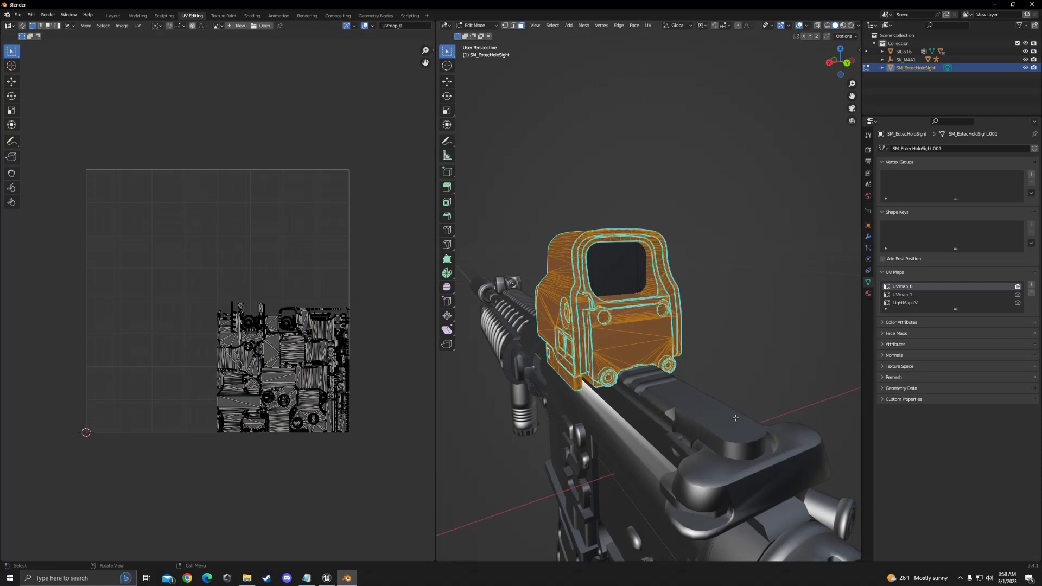
{"action": "left_click", "coordinate": [901, 295]}
{"action": "left_click_drag", "start_coordinate": [73, 147], "coordinate": [361, 475]}
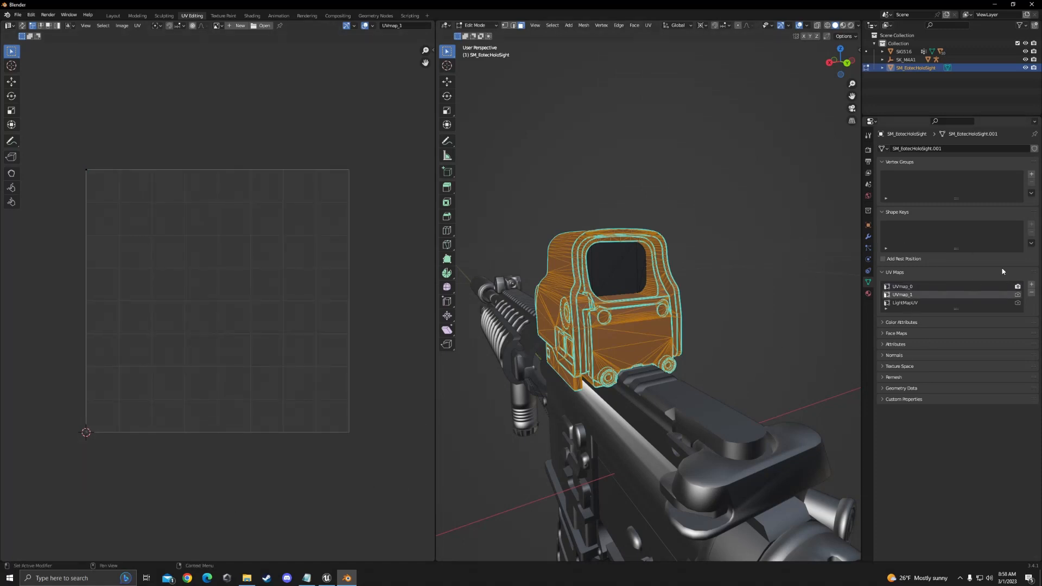
{"action": "left_click", "coordinate": [921, 303]}
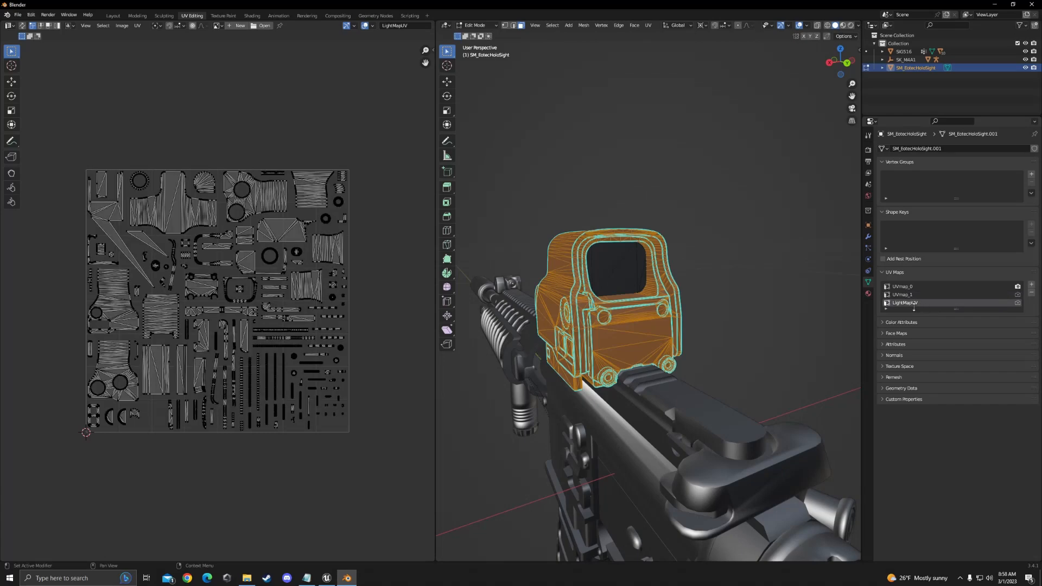
{"action": "left_click_drag", "start_coordinate": [44, 113], "coordinate": [393, 477]}
{"action": "left_click", "coordinate": [382, 416]}
{"action": "left_click", "coordinate": [916, 287]}
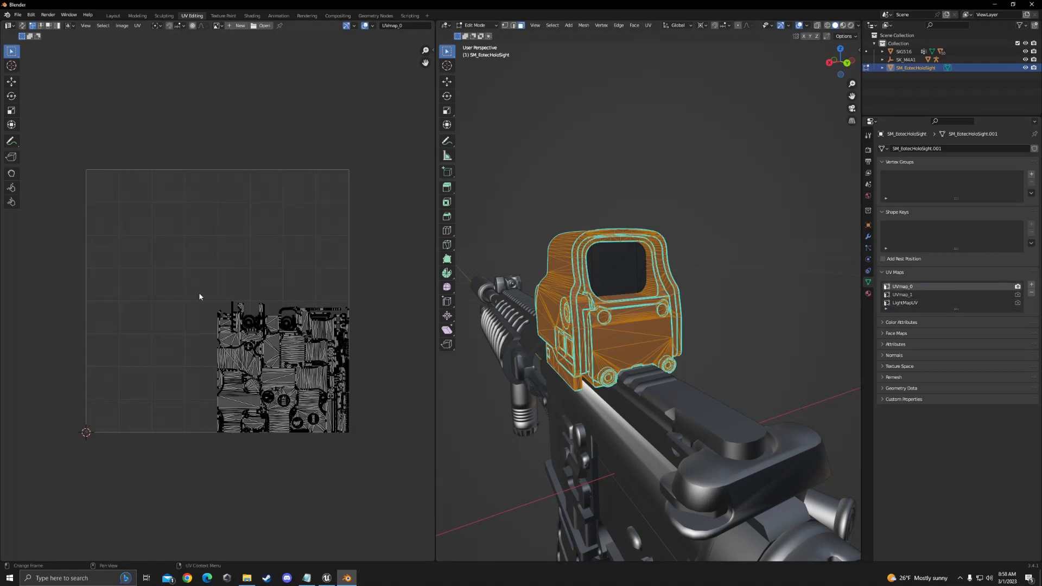
{"action": "left_click_drag", "start_coordinate": [191, 284], "coordinate": [374, 455]}
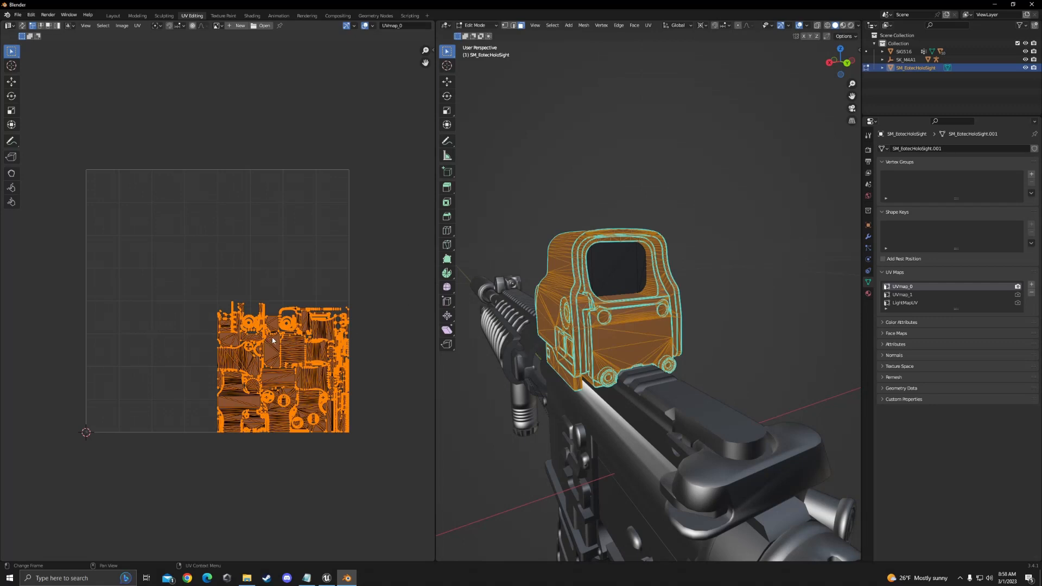
{"action": "left_click", "coordinate": [917, 294]}
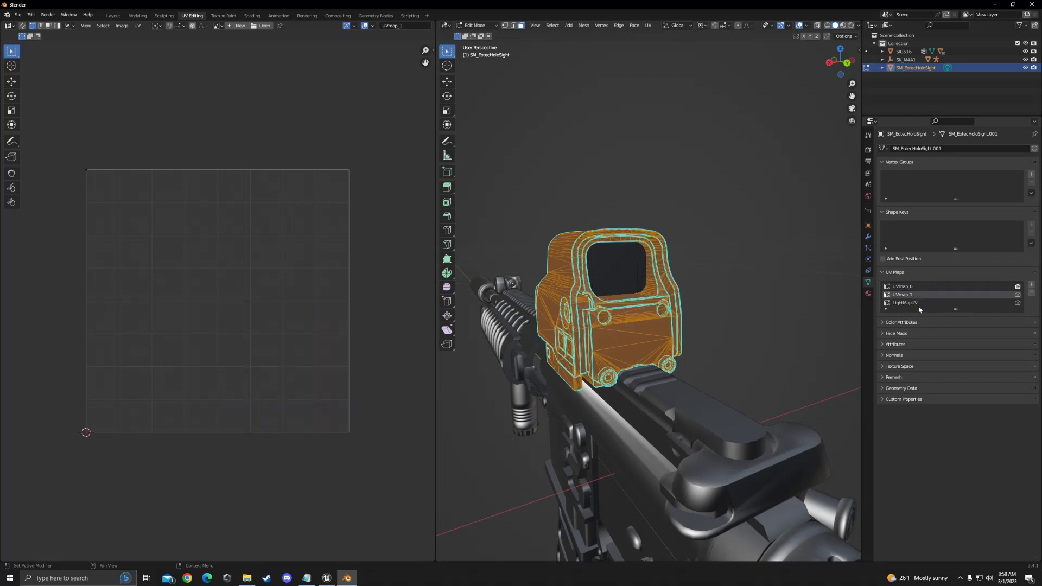
{"action": "left_click", "coordinate": [920, 301]}
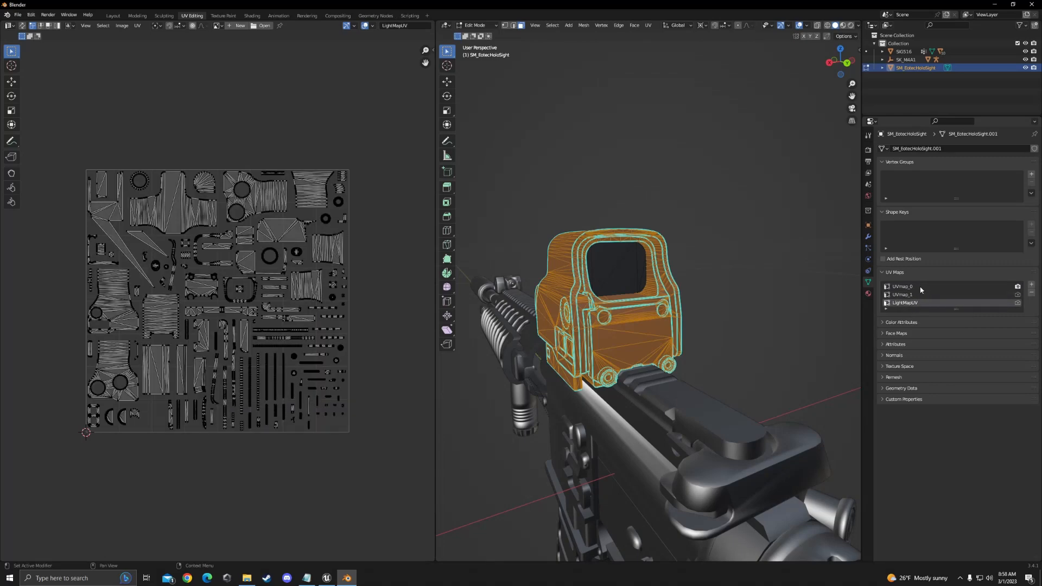
{"action": "left_click", "coordinate": [920, 287]}
Isolate the lens faces assigned to M_RedDot_Inst.001, compare their layouts across the three UV maps, and deselect them.
{"action": "left_click", "coordinate": [868, 293]}
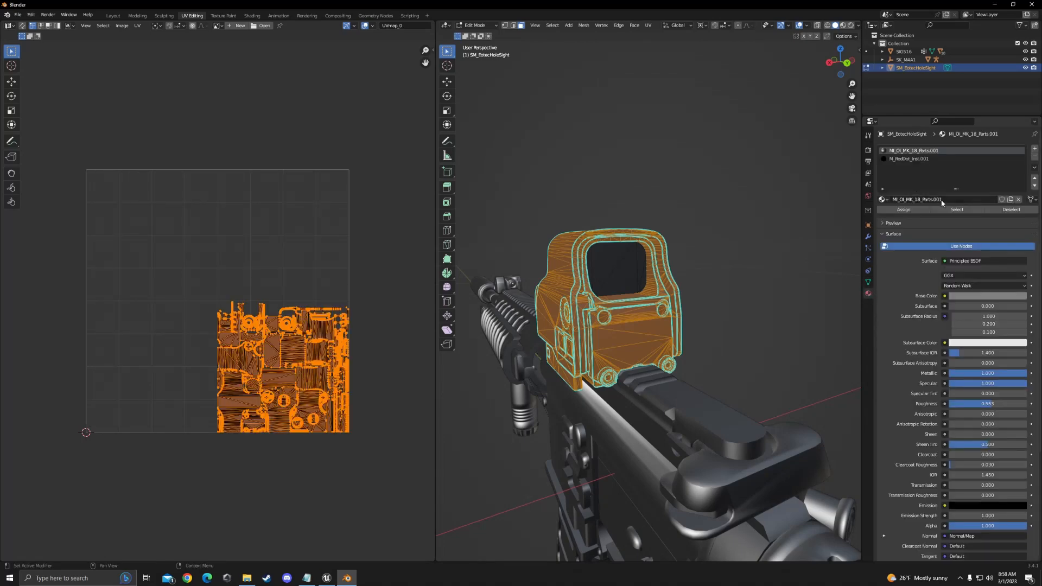
{"action": "left_click", "coordinate": [1010, 209]}
{"action": "left_click", "coordinate": [936, 159]}
{"action": "left_click", "coordinate": [976, 209]}
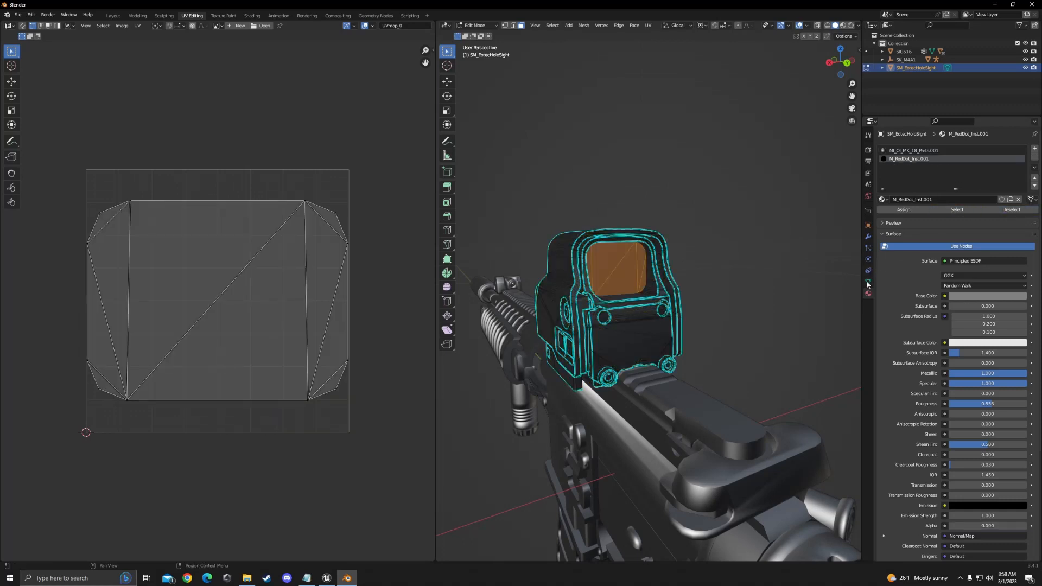
{"action": "left_click", "coordinate": [868, 282]}
{"action": "left_click", "coordinate": [925, 295]}
{"action": "left_click", "coordinate": [927, 302]}
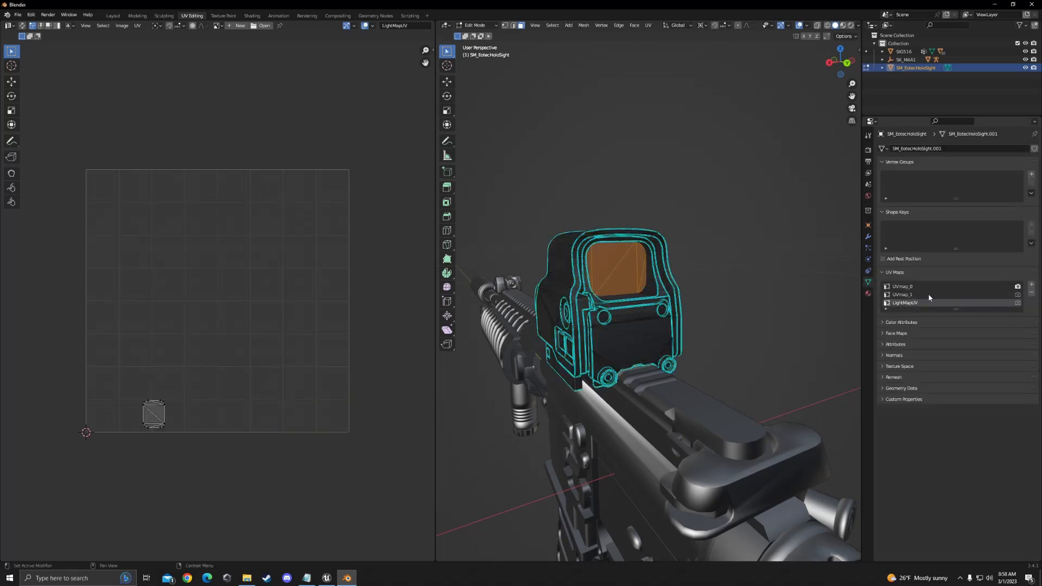
{"action": "left_click", "coordinate": [927, 286]}
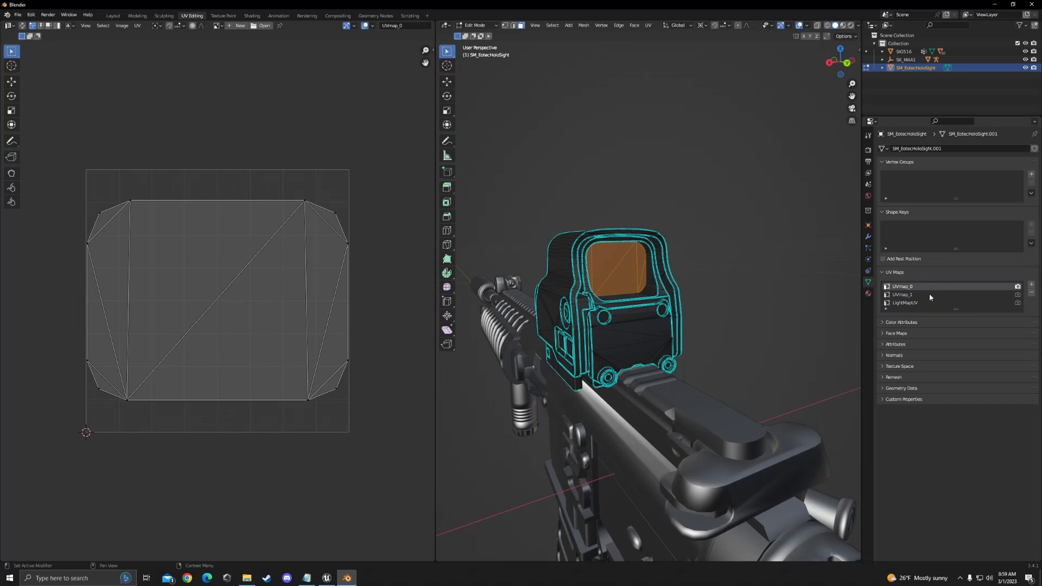
{"action": "left_click", "coordinate": [869, 294]}
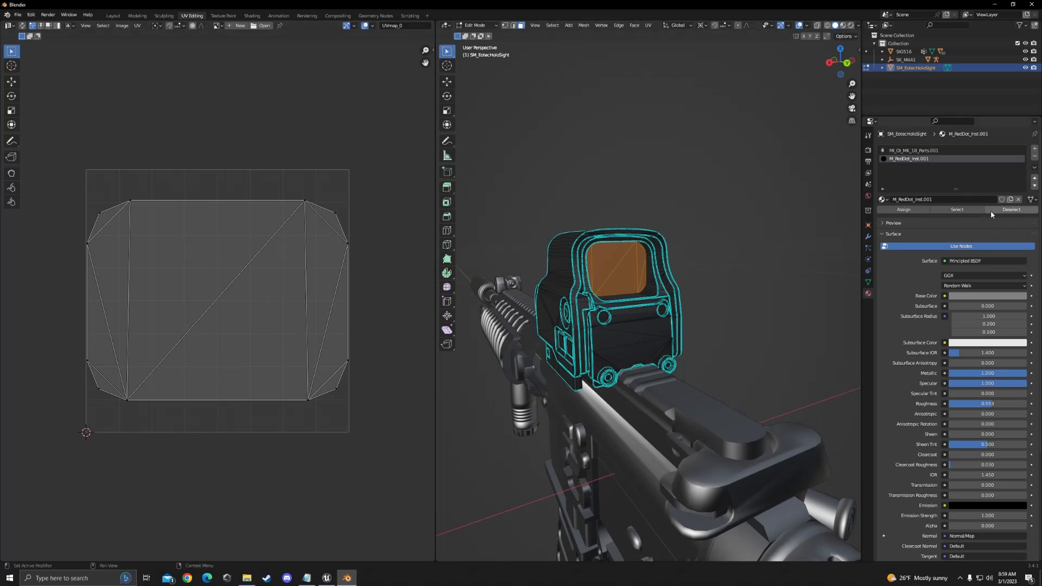
{"action": "left_click", "coordinate": [1008, 211]}
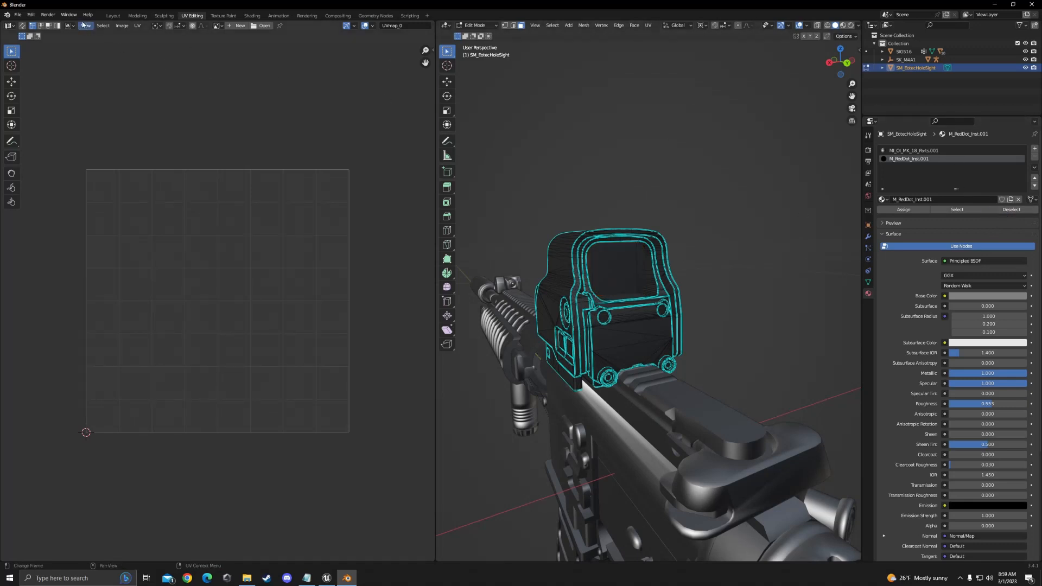
Return to the Layout workspace and delete LightMapUV and UVmap_1 from SM_EotecHoloSight.
{"action": "left_click", "coordinate": [113, 15]}
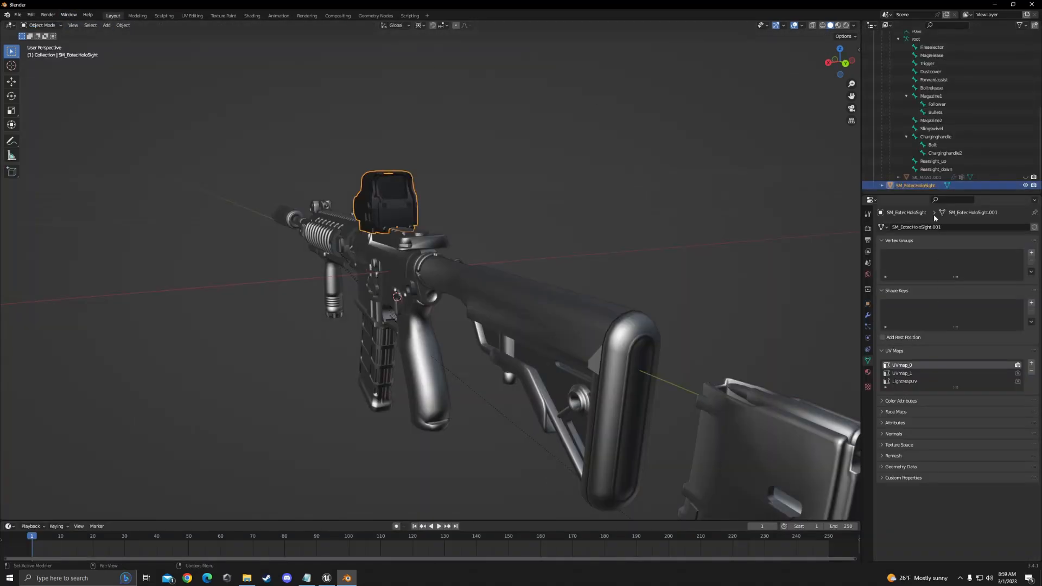
{"action": "left_click", "coordinate": [976, 381]}
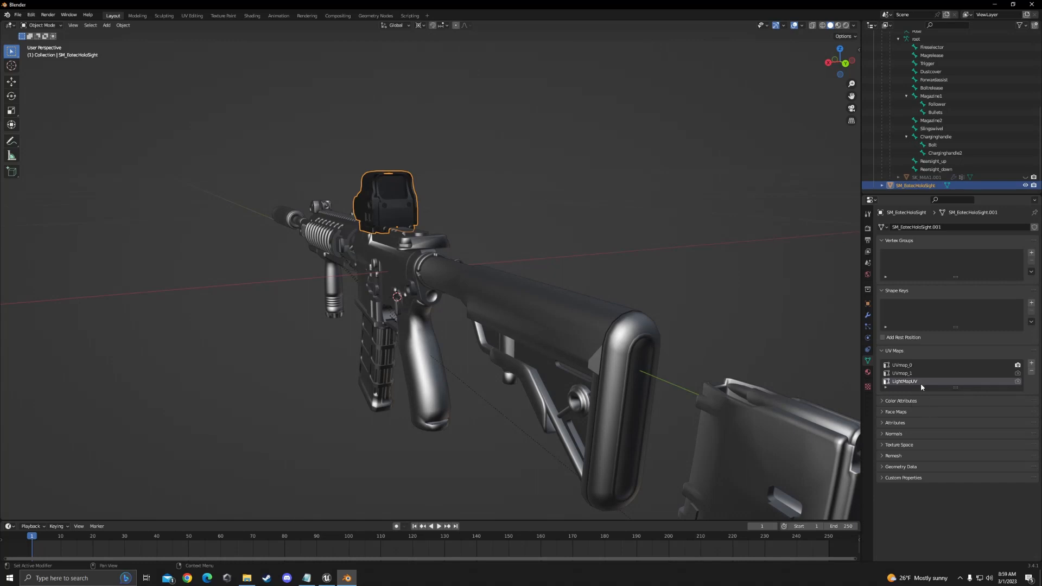
{"action": "left_click", "coordinate": [1031, 372]}
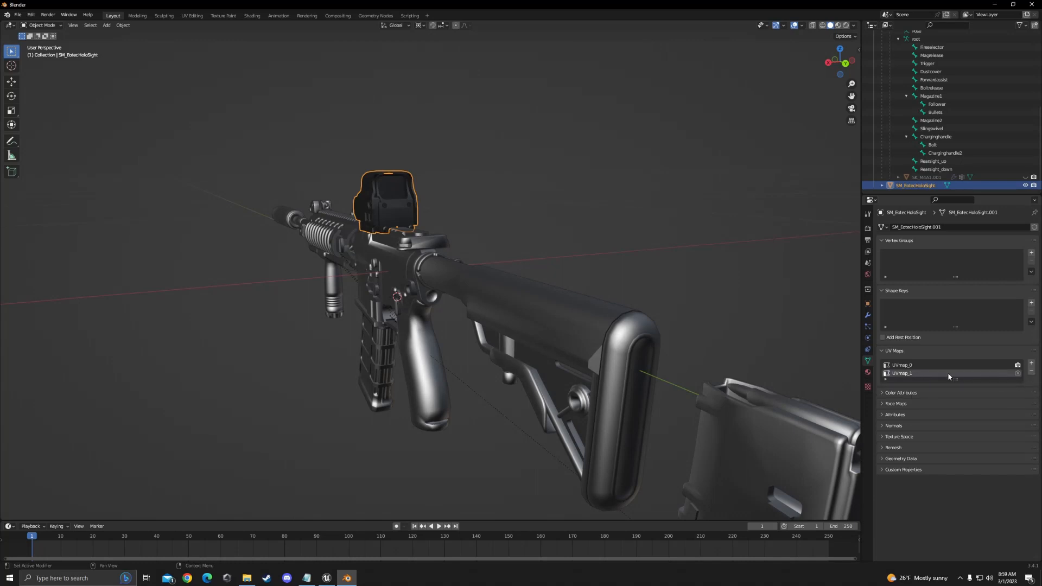
{"action": "left_click", "coordinate": [1032, 372]}
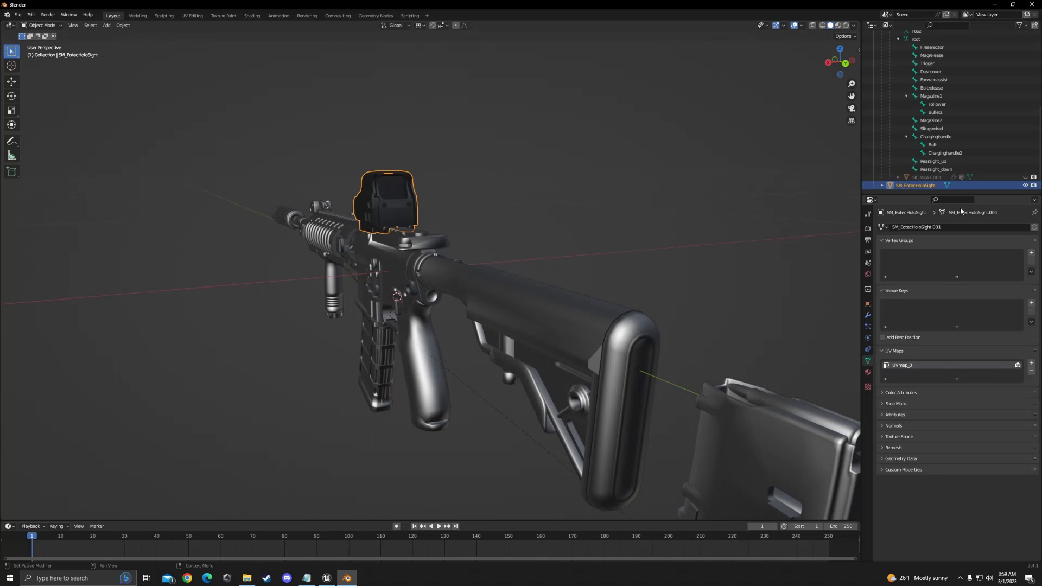
Check the UV map names on SIG516 and the stock, and rename SM_EotecHoloSight's remaining UV map as UVMap.
{"action": "scroll", "coordinate": [935, 149], "scroll_direction": "up", "scroll_amount": 6}
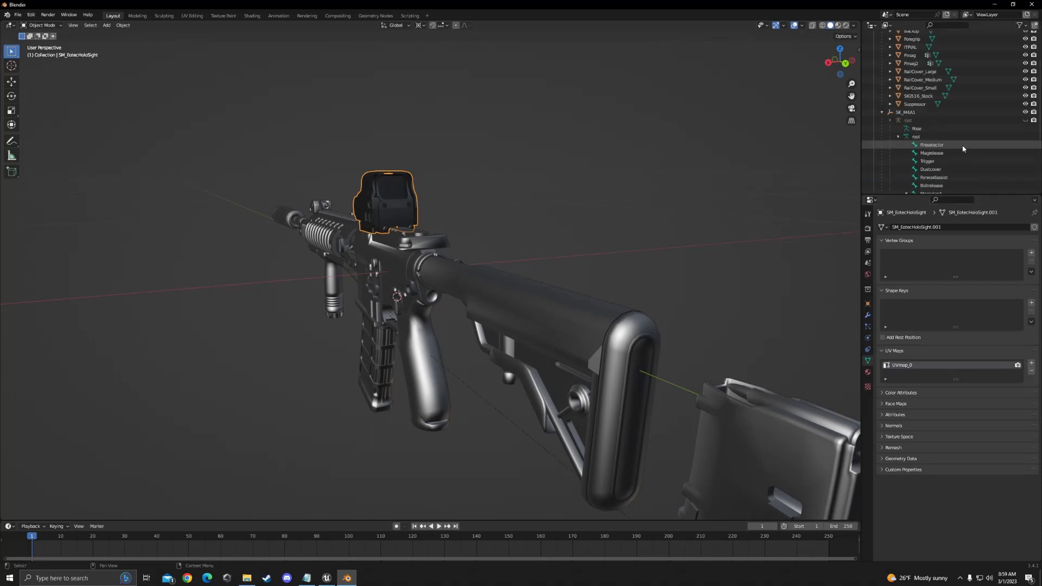
{"action": "left_click", "coordinate": [401, 268]}
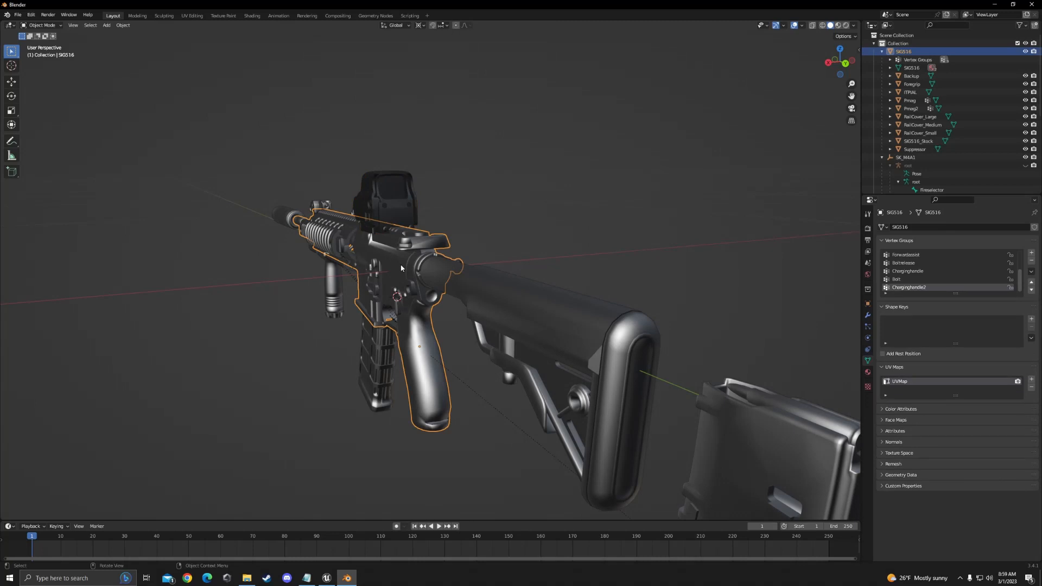
{"action": "left_click", "coordinate": [397, 200]}
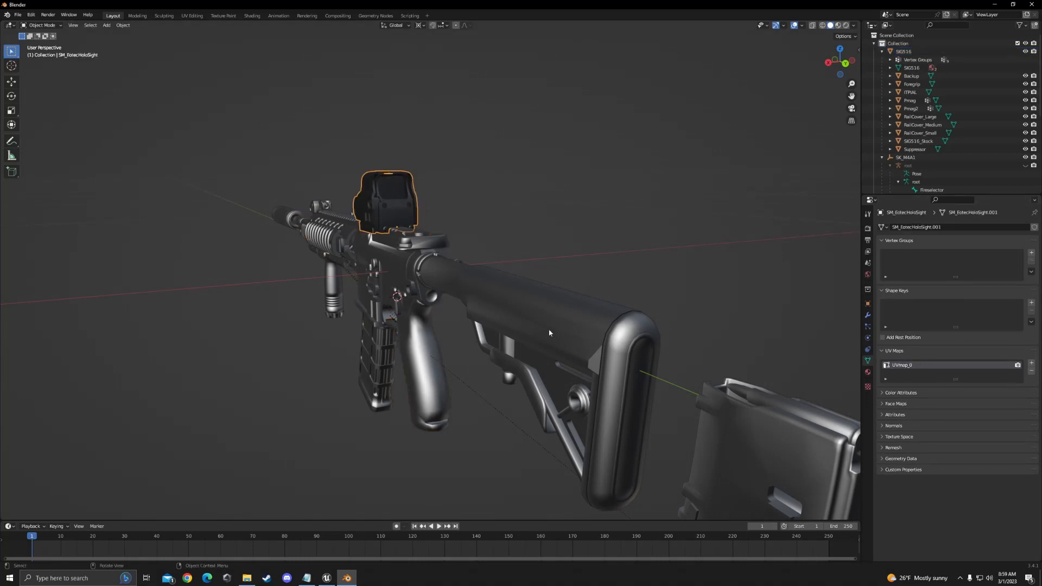
{"action": "left_click", "coordinate": [455, 274]}
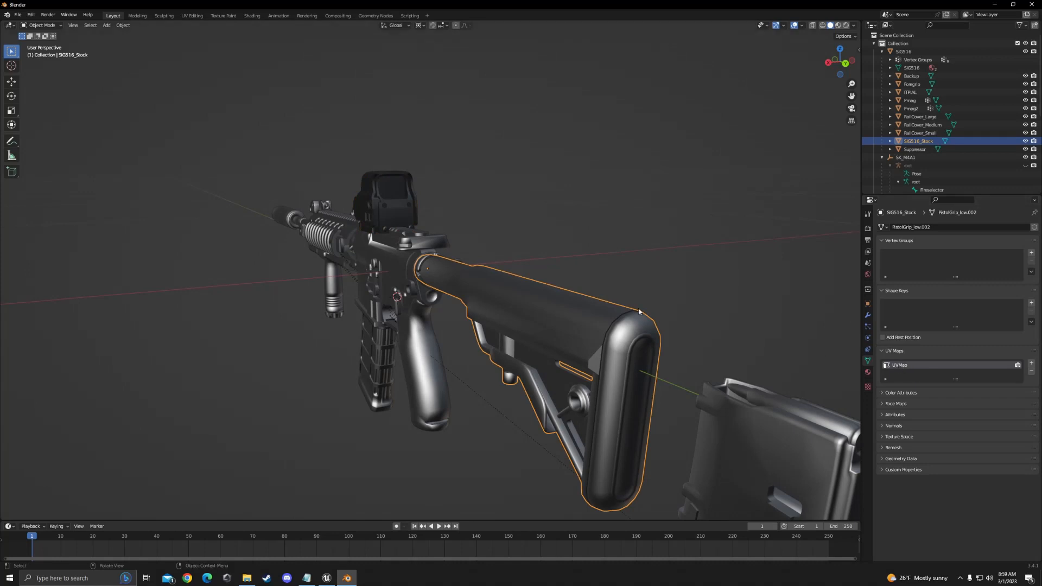
{"action": "left_click", "coordinate": [381, 205]}
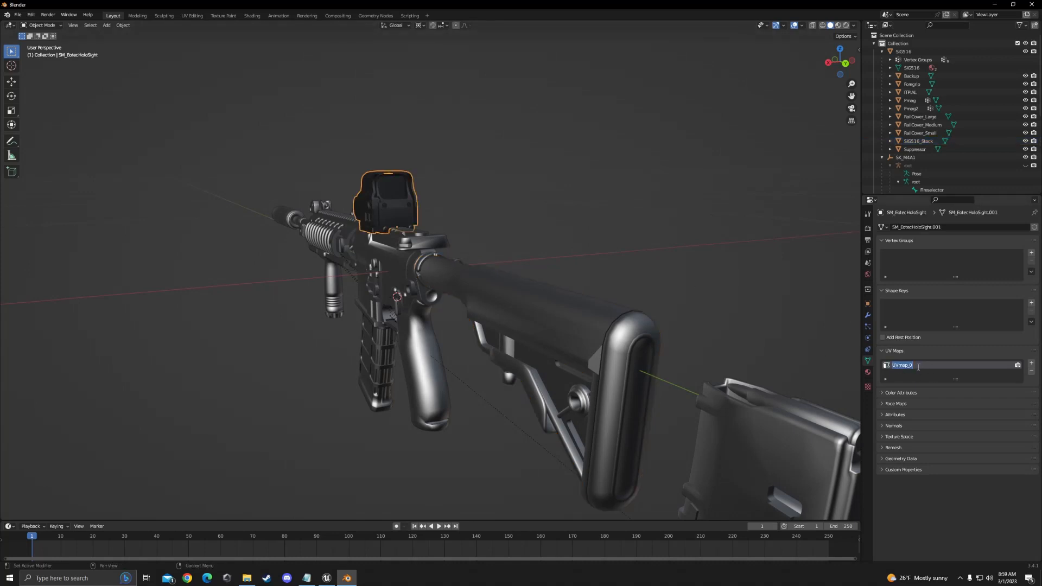
{"action": "left_click_drag", "start_coordinate": [898, 366], "coordinate": [930, 367]}
{"action": "type", "text": "Map"}
{"action": "key", "text": "Return"}
Select the whole rifle with its attachments and both magazines, keeping SM_EotecHoloSight as the active object.
{"action": "middle_click_drag", "start_coordinate": [699, 296], "coordinate": [647, 299]}
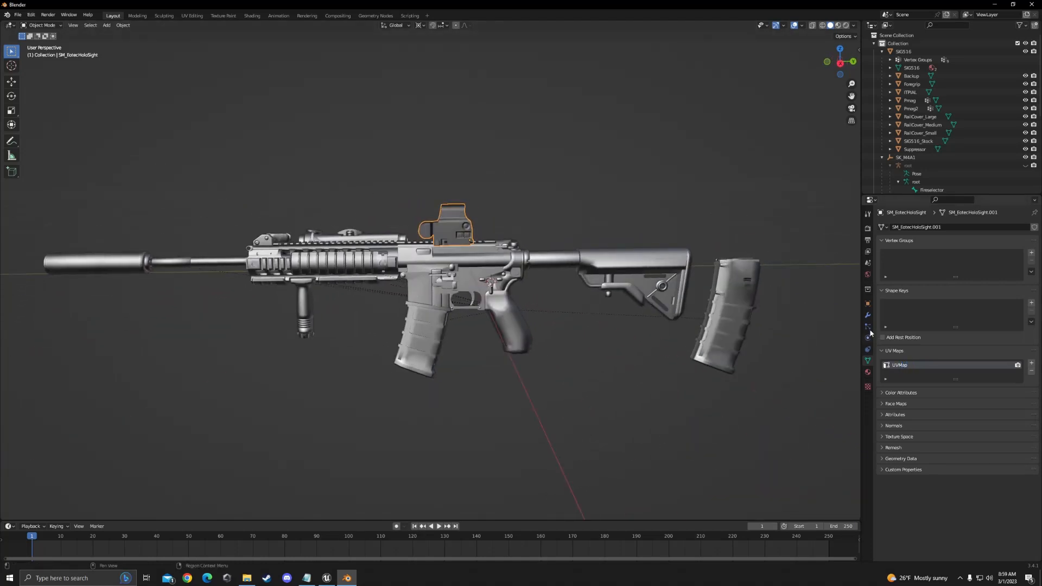
{"action": "scroll", "coordinate": [689, 214], "scroll_direction": "down", "scroll_amount": 2}
{"action": "left_click_drag", "start_coordinate": [708, 202], "coordinate": [233, 441]}
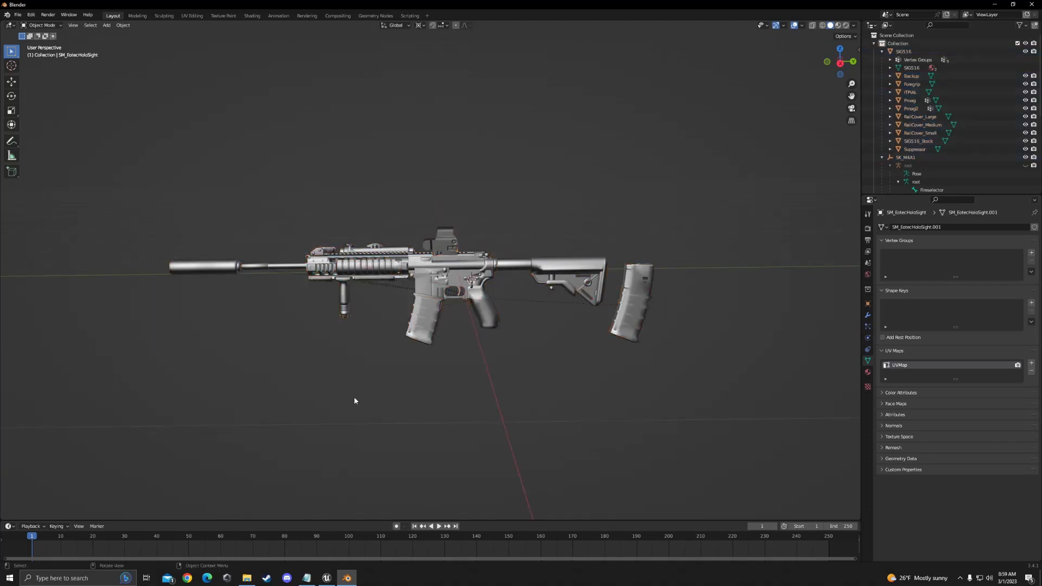
{"action": "left_click_drag", "start_coordinate": [721, 191], "coordinate": [258, 387]}
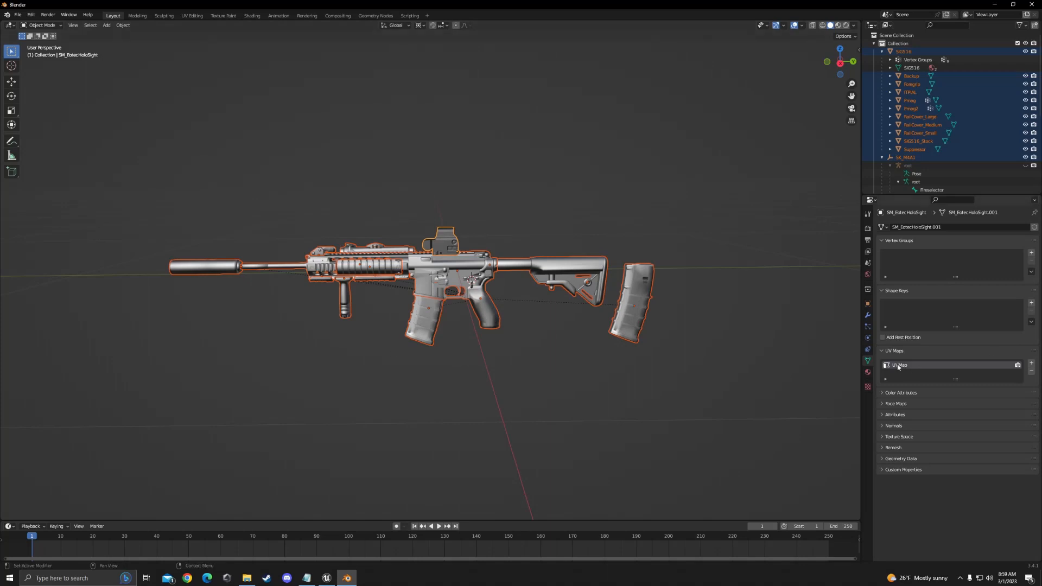
{"action": "middle_click_drag", "start_coordinate": [401, 220], "coordinate": [494, 223]}
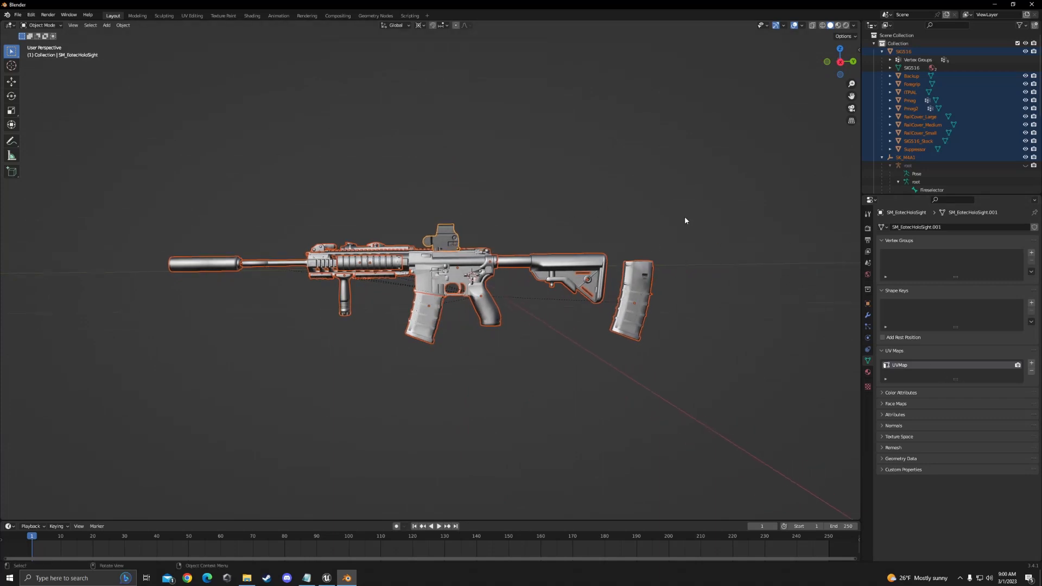
Select the rifle with all attachments and both magazines, make SIG516 the active object, and join everything into one mesh.
{"action": "left_click", "coordinate": [733, 196]}
{"action": "middle_click_drag", "start_coordinate": [681, 225], "coordinate": [653, 231]}
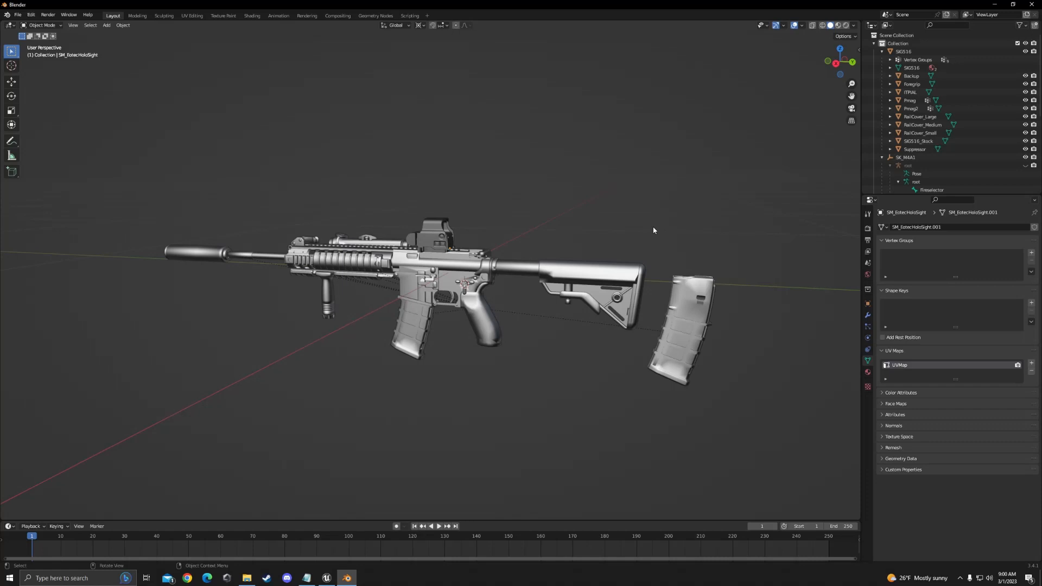
{"action": "middle_click_drag", "start_coordinate": [556, 180], "coordinate": [658, 181]}
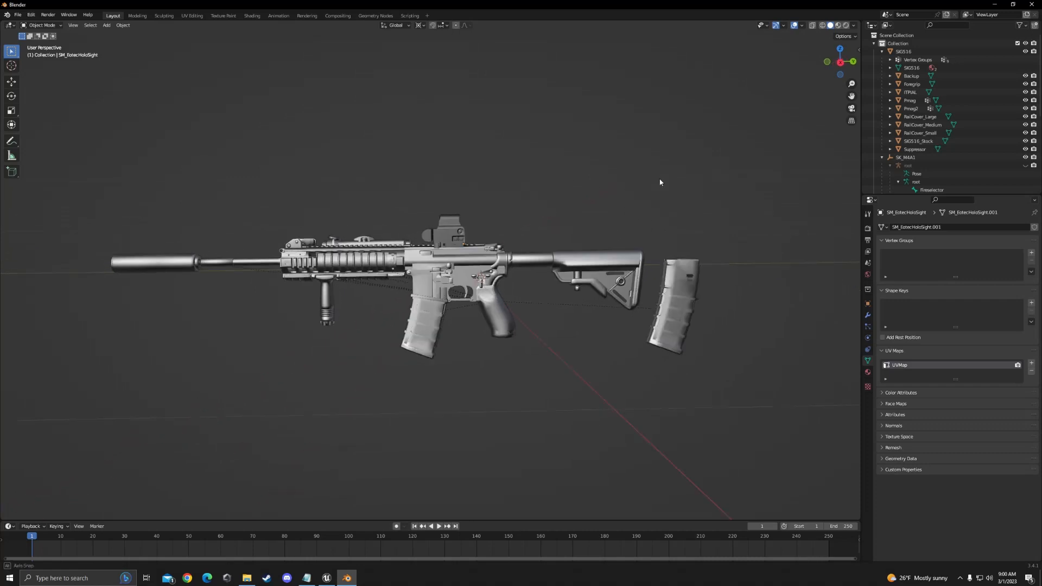
{"action": "scroll", "coordinate": [997, 137], "scroll_direction": "down", "scroll_amount": 5}
{"action": "scroll", "coordinate": [997, 136], "scroll_direction": "down", "scroll_amount": 4}
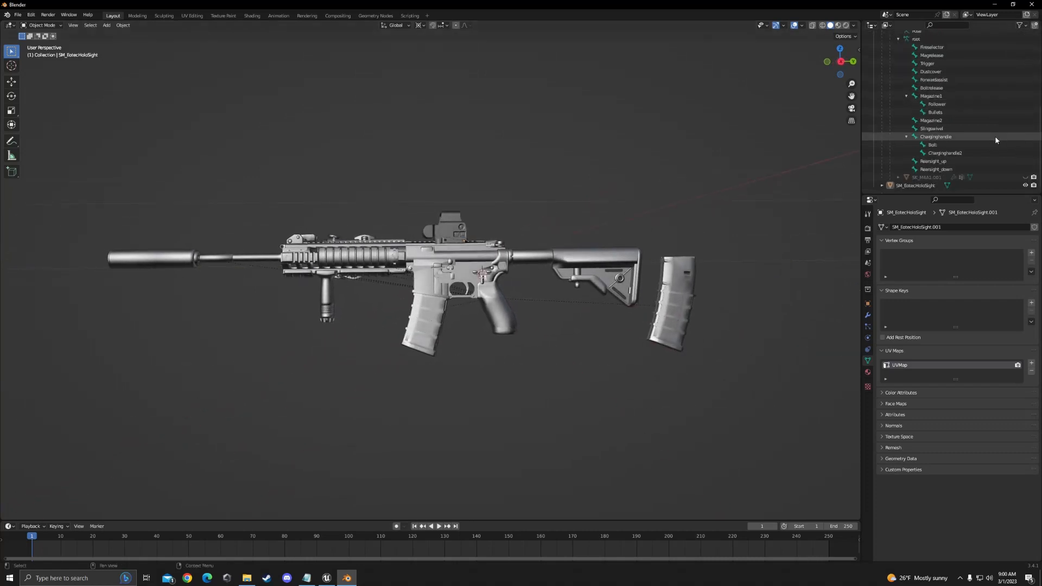
{"action": "middle_click_drag", "start_coordinate": [787, 217], "coordinate": [697, 231]}
{"action": "left_click_drag", "start_coordinate": [784, 178], "coordinate": [252, 390]}
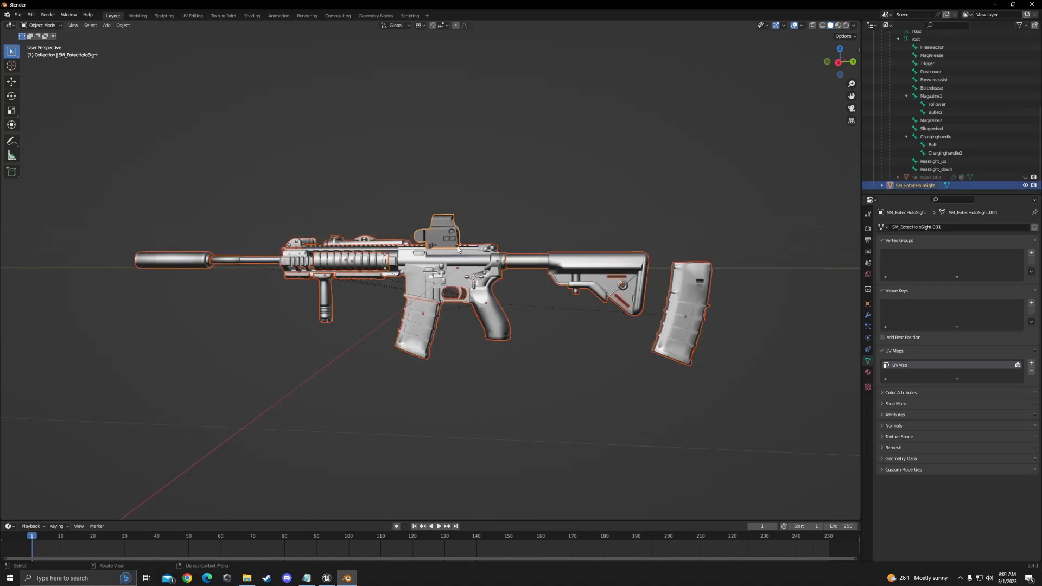
{"action": "middle_click_drag", "start_coordinate": [444, 230], "coordinate": [464, 201]}
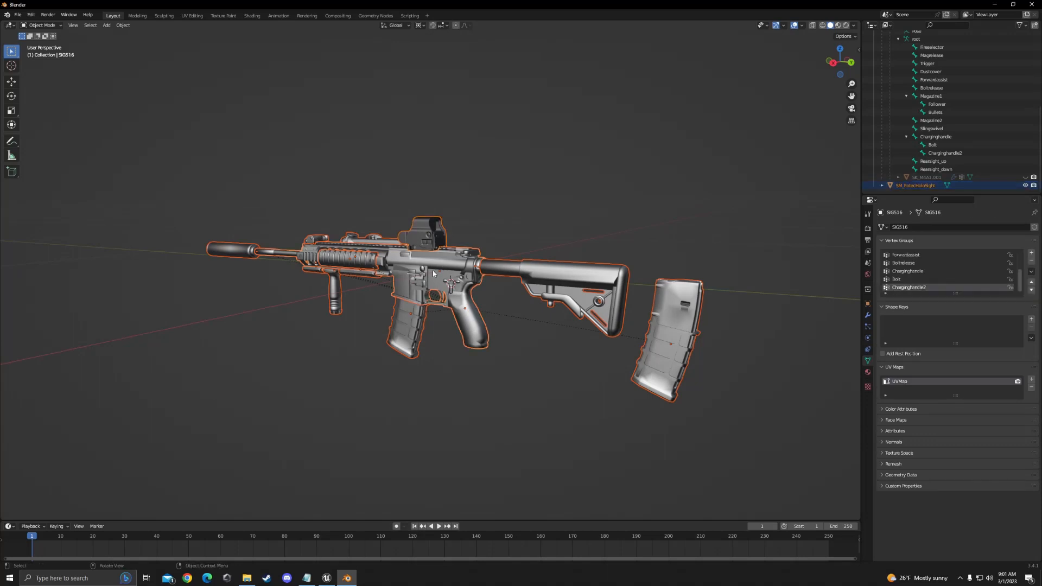
{"action": "middle_click_drag", "start_coordinate": [582, 232], "coordinate": [545, 232]}
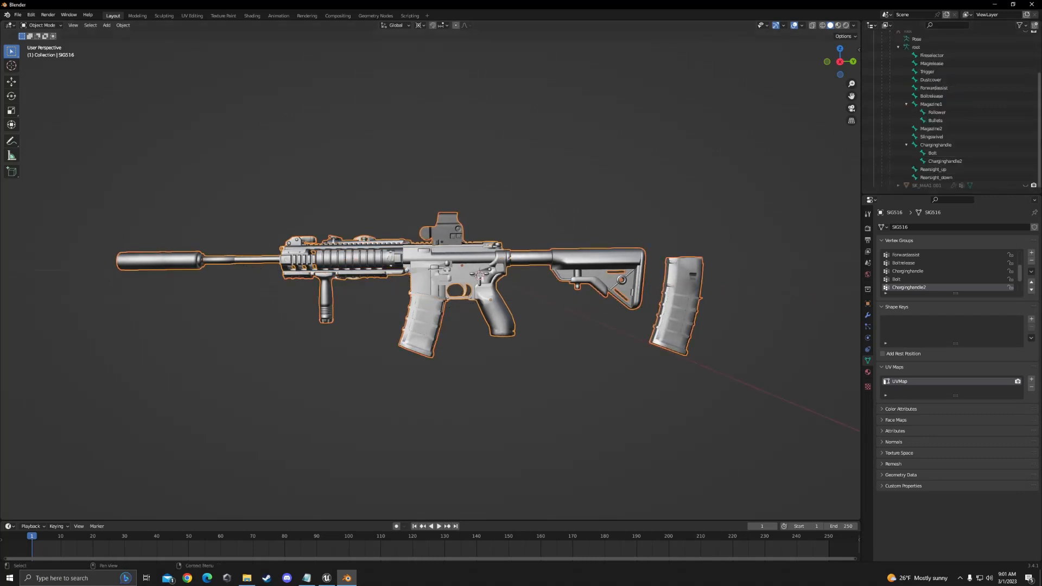
Collapse the SK_M4A1 hierarchy and select only the joined SIG516 mesh.
{"action": "scroll", "coordinate": [904, 61], "scroll_direction": "up", "scroll_amount": 4}
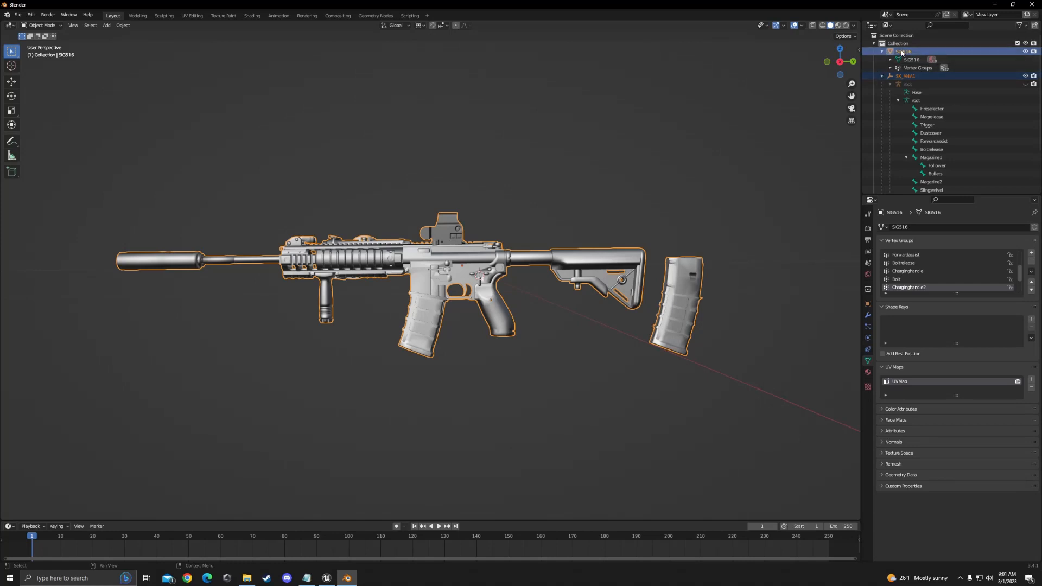
{"action": "left_click", "coordinate": [882, 76]}
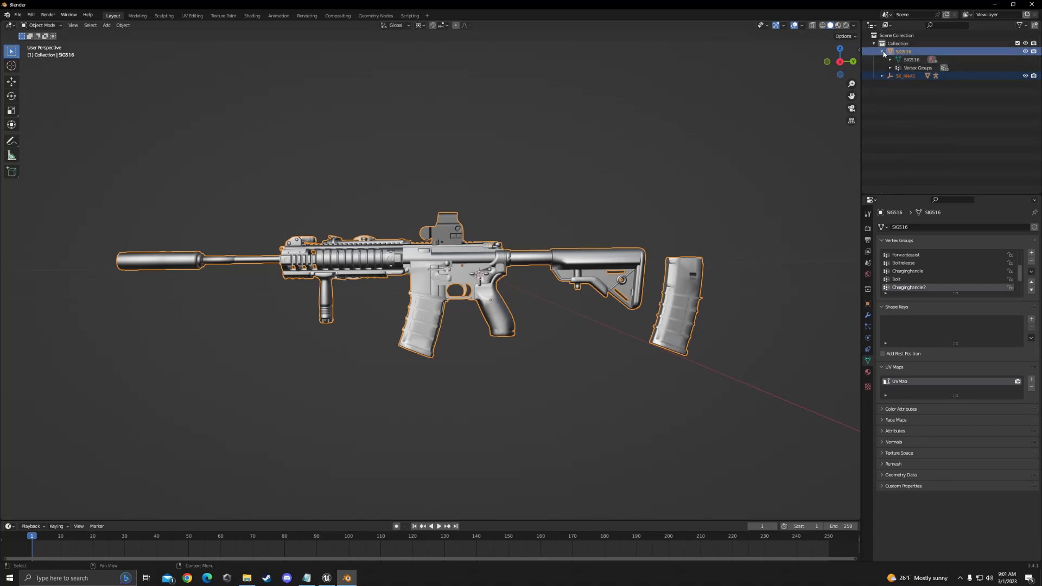
{"action": "left_click", "coordinate": [505, 282]}
{"action": "left_click", "coordinate": [475, 259]}
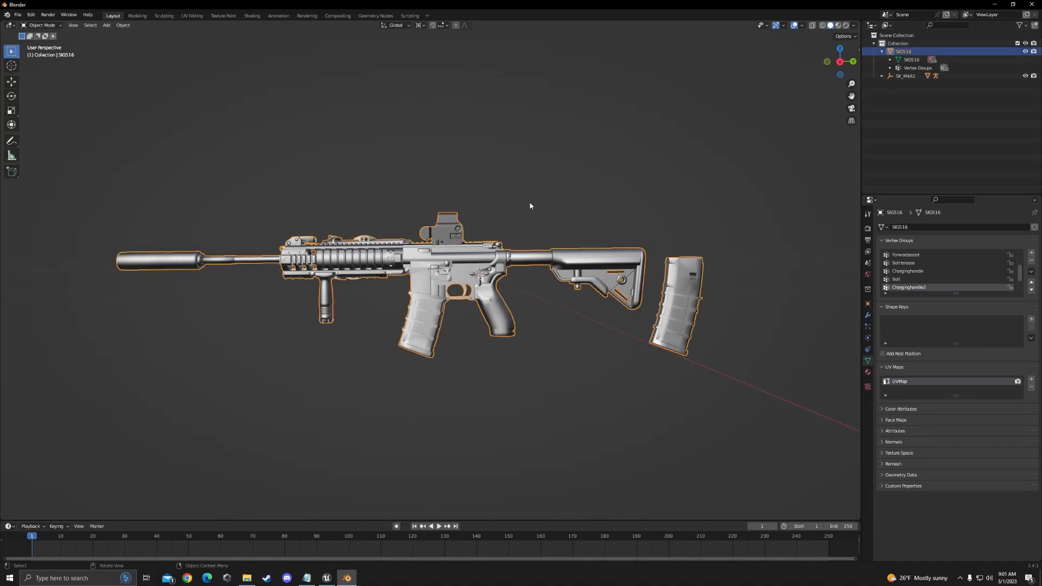
Move the joined SIG516 mesh freely as a test, undo the move, and deselect the mesh.
{"action": "middle_click_drag", "start_coordinate": [530, 206], "coordinate": [584, 206]}
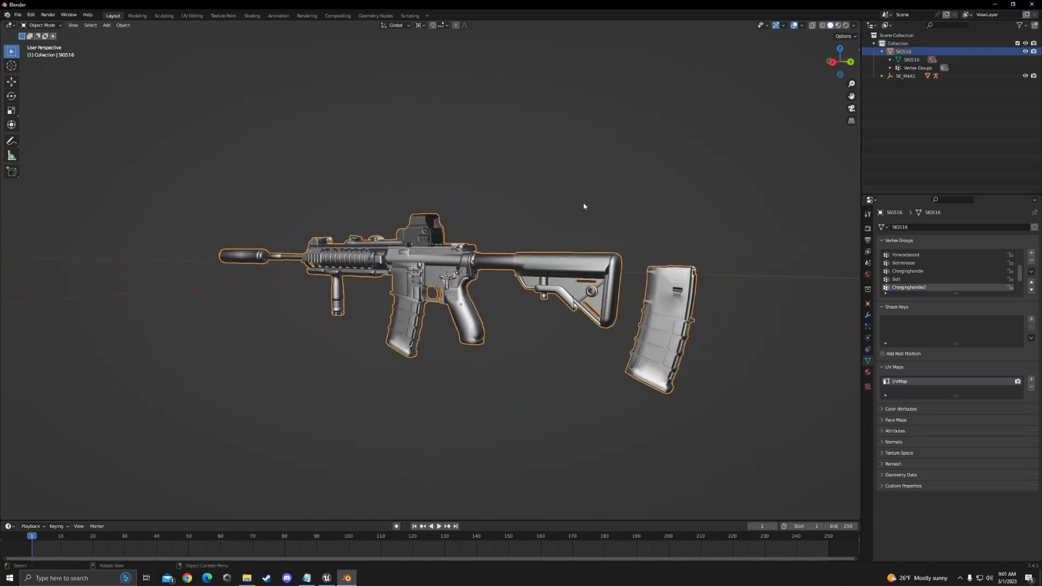
{"action": "scroll", "coordinate": [583, 206], "scroll_direction": "down", "scroll_amount": 3}
{"action": "key", "text": "g"}
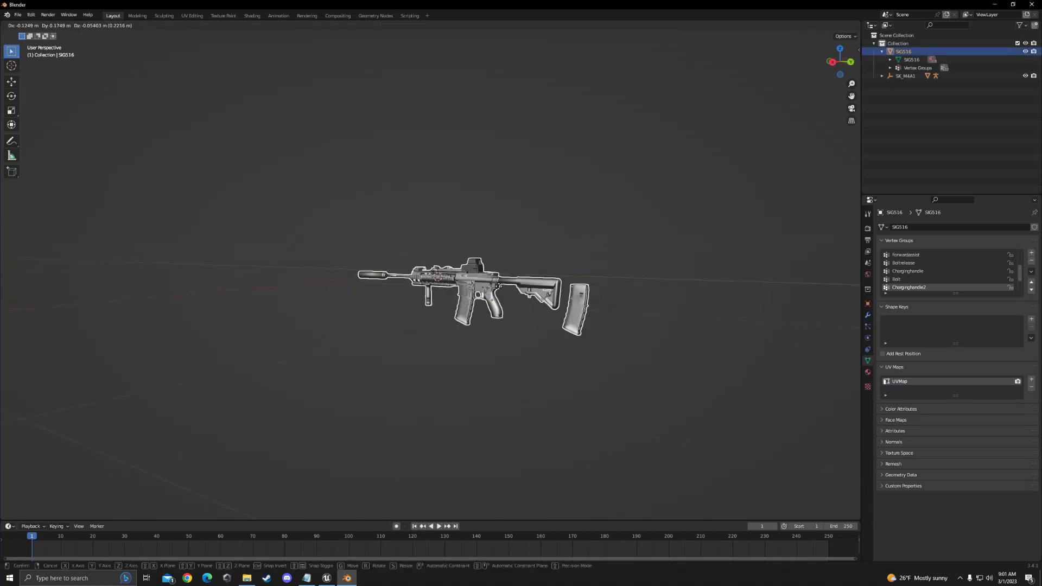
{"action": "left_click", "coordinate": [557, 230]}
{"action": "key", "text": "ctrl+z"}
{"action": "left_click", "coordinate": [589, 232]}
{"action": "middle_click_drag", "start_coordinate": [590, 232], "coordinate": [633, 240]}
{"action": "scroll", "coordinate": [626, 234], "scroll_direction": "up", "scroll_amount": 4}
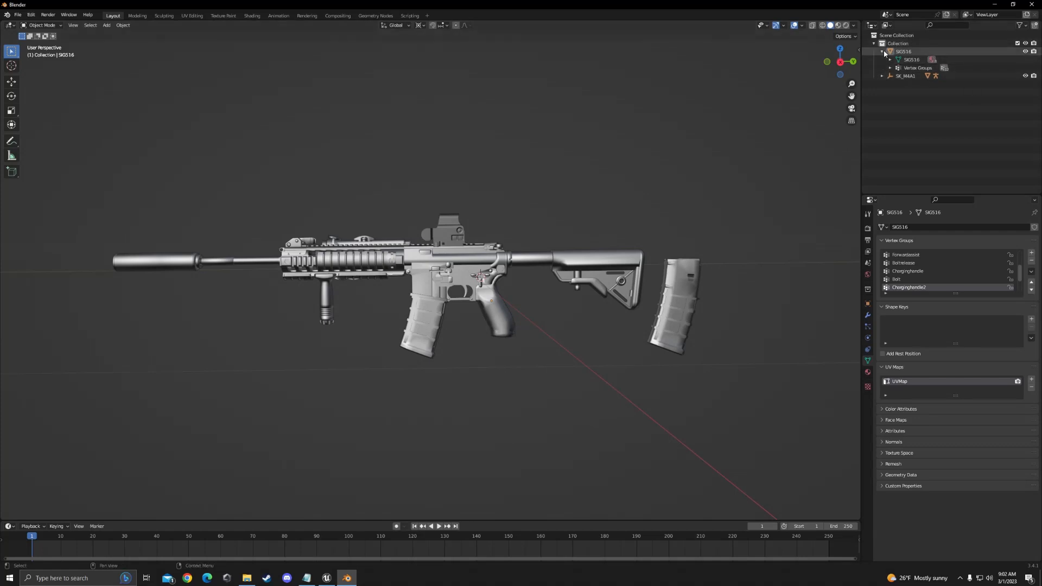
Expand the SK_M4A1 hierarchy again, select SIG516, and look through the bones under root.
{"action": "left_click", "coordinate": [881, 76], "text": "shift"}
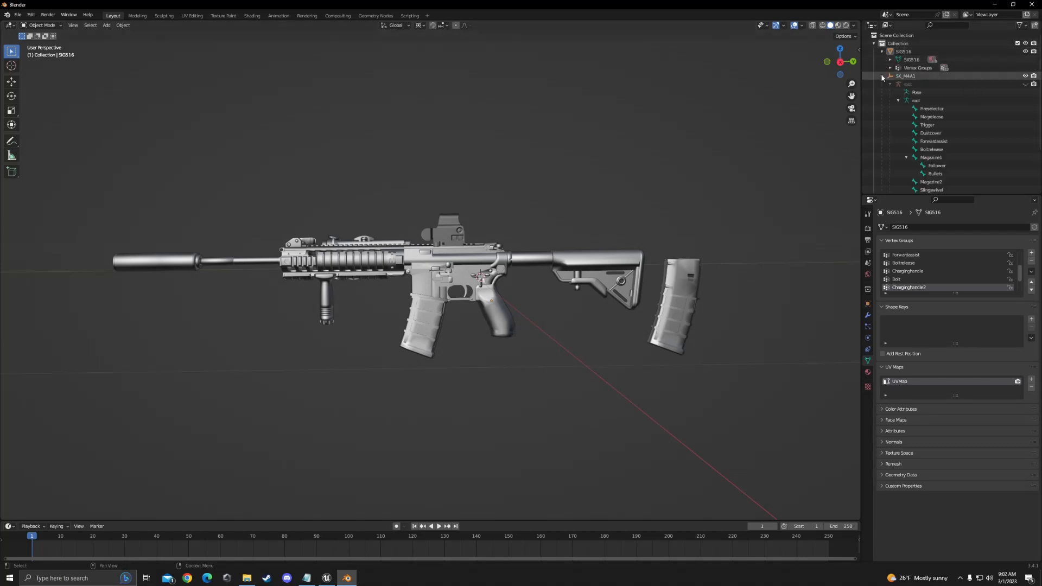
{"action": "left_click", "coordinate": [922, 51]}
{"action": "scroll", "coordinate": [967, 156], "scroll_direction": "down", "scroll_amount": 2}
{"action": "scroll", "coordinate": [968, 158], "scroll_direction": "down", "scroll_amount": 3}
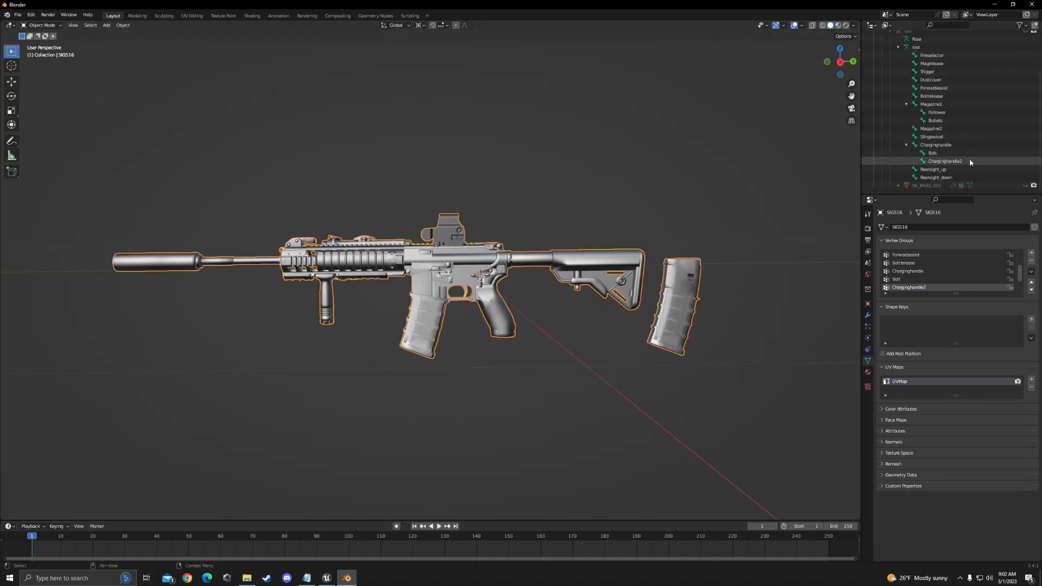
{"action": "scroll", "coordinate": [929, 154], "scroll_direction": "up", "scroll_amount": 4}
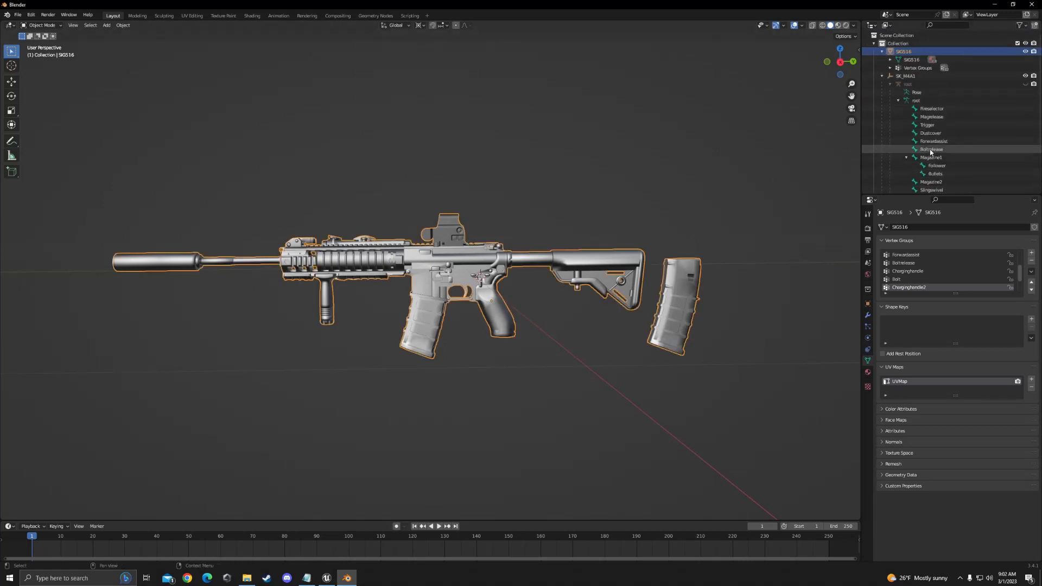
Examine how the hidden root armature and the SK_M4A1.001 mesh are arranged in the hierarchy compared with SIG516.
{"action": "left_click", "coordinate": [924, 85]}
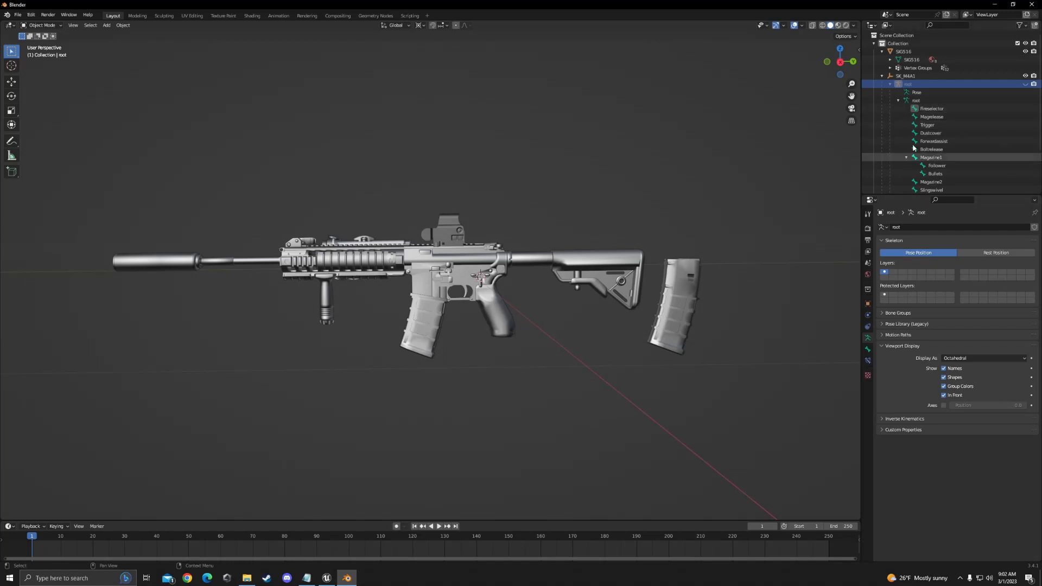
{"action": "scroll", "coordinate": [979, 145], "scroll_direction": "down", "scroll_amount": 3}
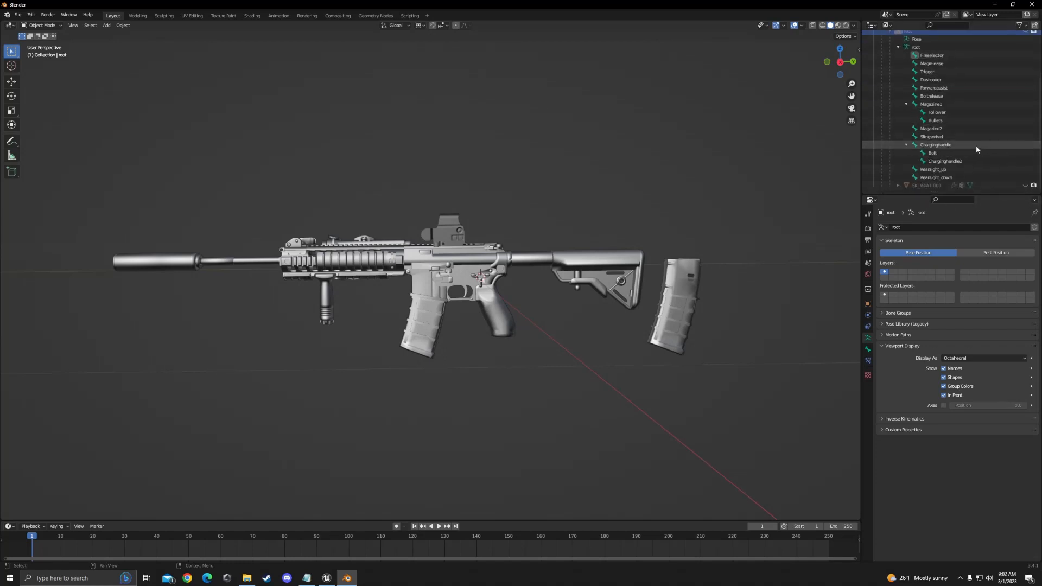
{"action": "left_click", "coordinate": [989, 185]}
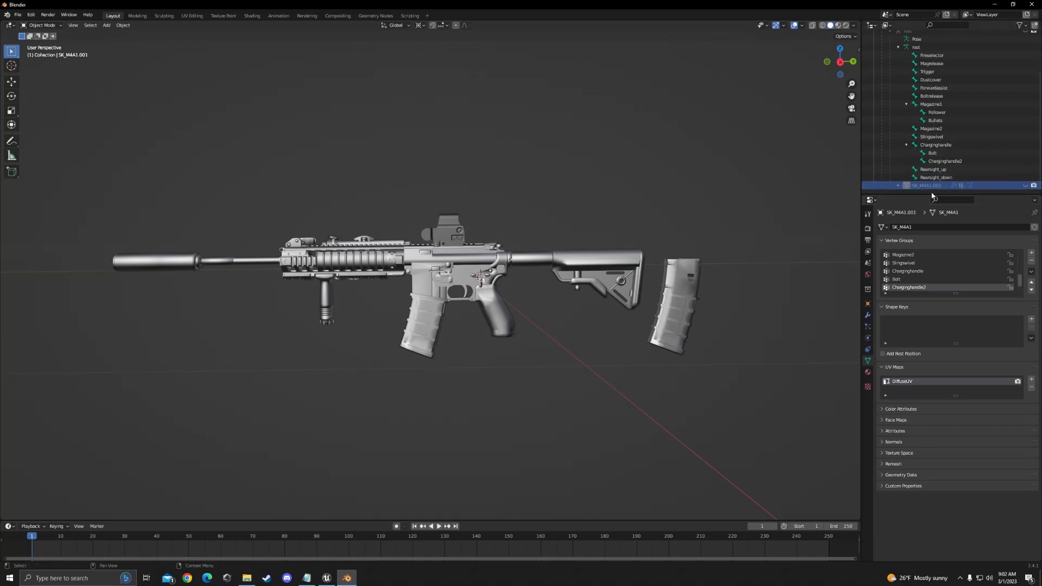
{"action": "scroll", "coordinate": [955, 163], "scroll_direction": "up", "scroll_amount": 3}
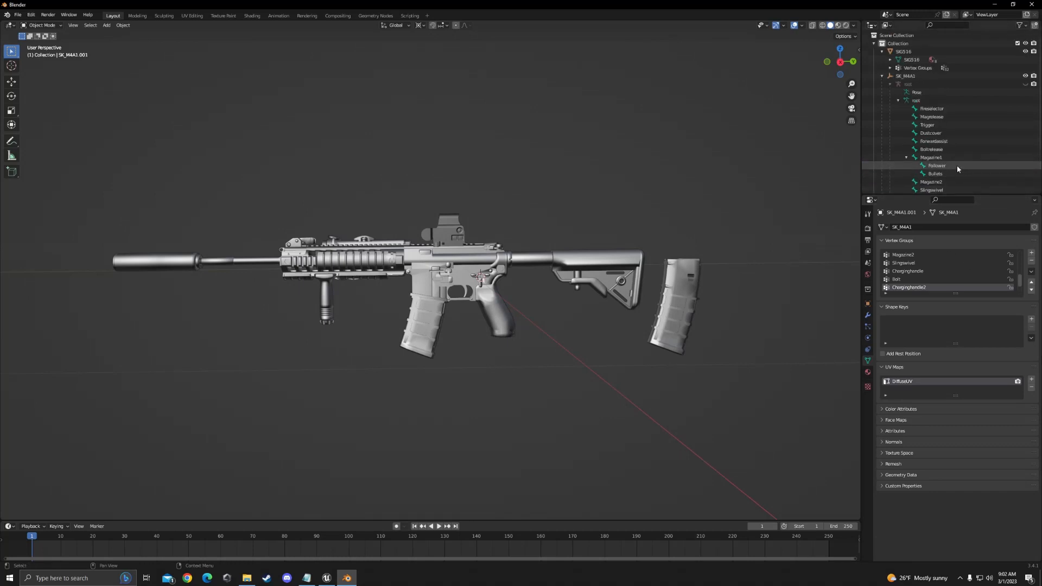
{"action": "left_click", "coordinate": [926, 83]}
{"action": "scroll", "coordinate": [965, 156], "scroll_direction": "down", "scroll_amount": 3}
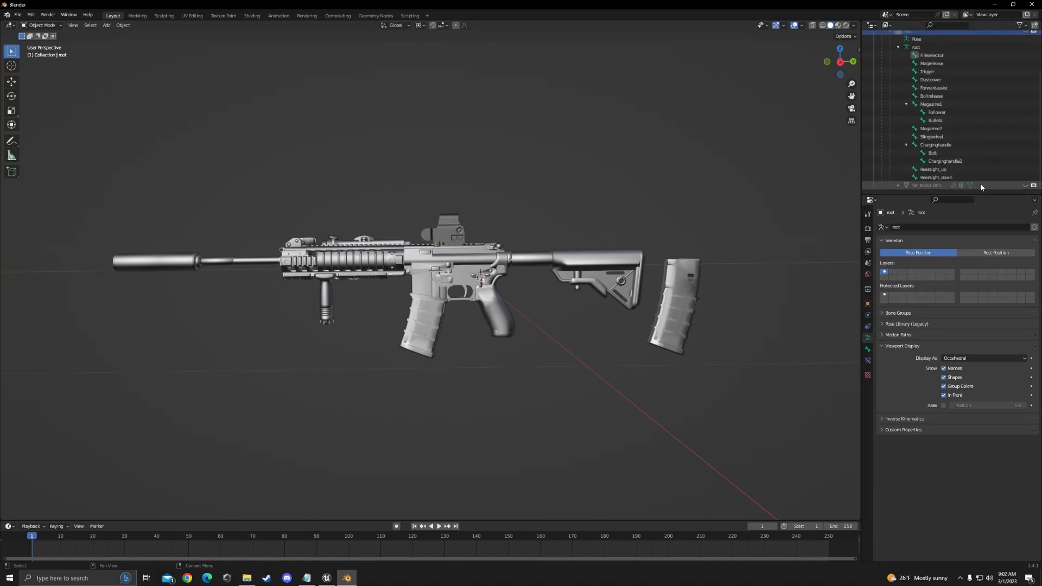
{"action": "scroll", "coordinate": [981, 184], "scroll_direction": "up", "scroll_amount": 3}
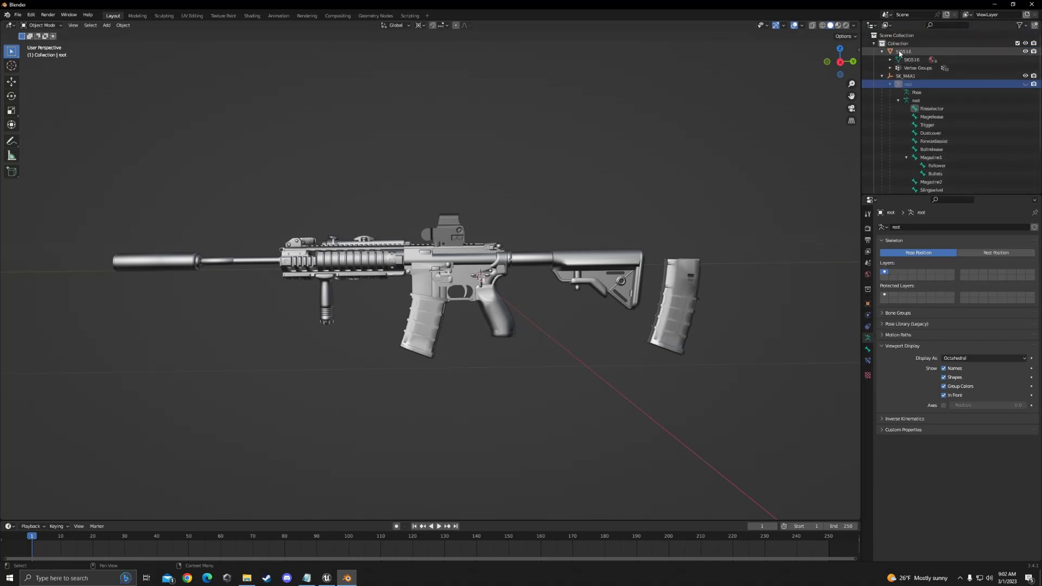
{"action": "scroll", "coordinate": [932, 158], "scroll_direction": "down", "scroll_amount": 3}
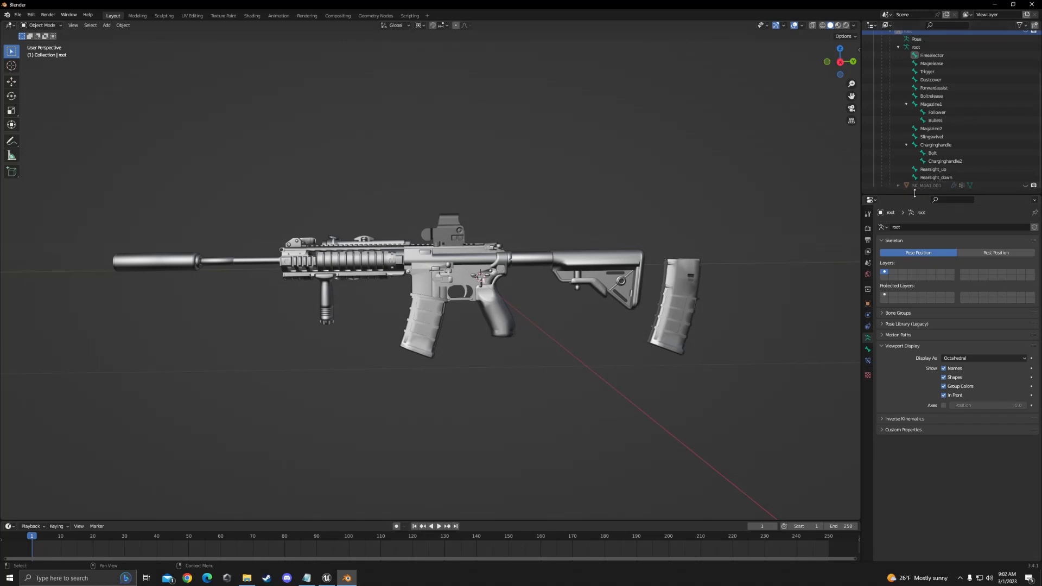
{"action": "scroll", "coordinate": [892, 112], "scroll_direction": "up", "scroll_amount": 3}
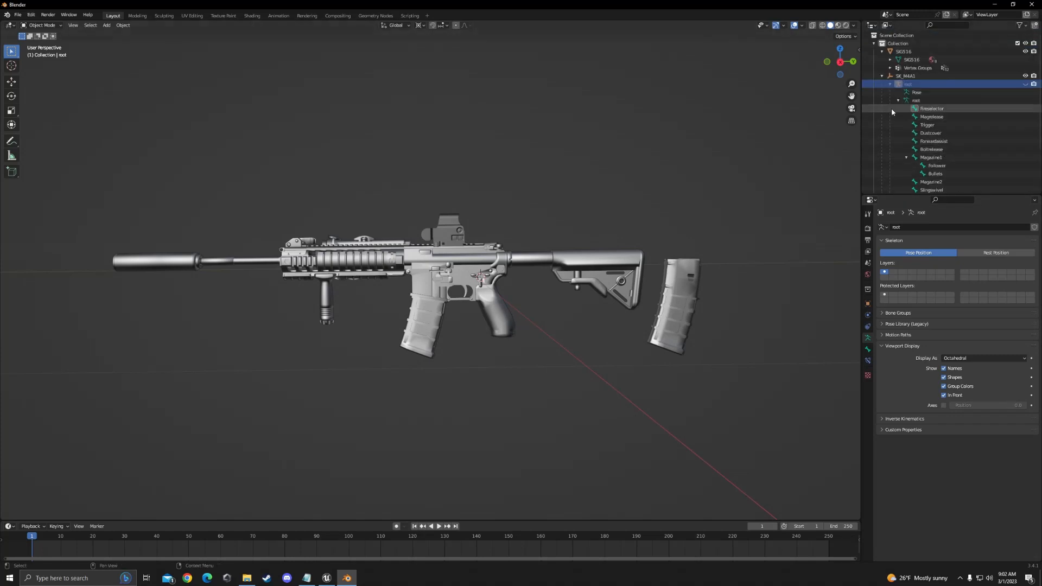
Parent SIG516 to the root armature of SK_M4A1, collapse its entry, and check its place beside SK_M4A1.001.
{"action": "left_click", "coordinate": [921, 52]}
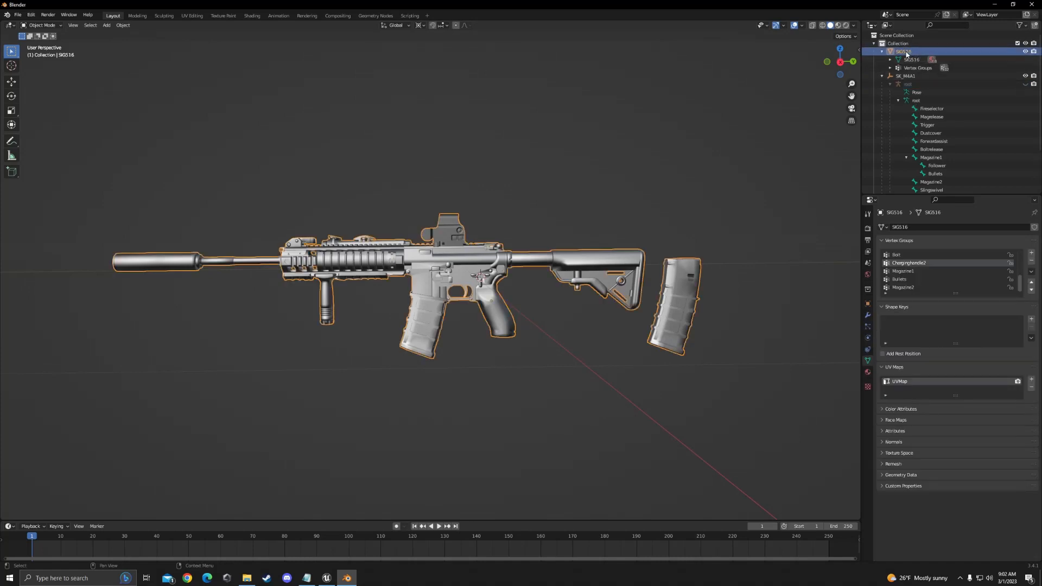
{"action": "left_click_drag", "start_coordinate": [906, 53], "coordinate": [911, 87]}
{"action": "scroll", "coordinate": [957, 141], "scroll_direction": "down", "scroll_amount": 3}
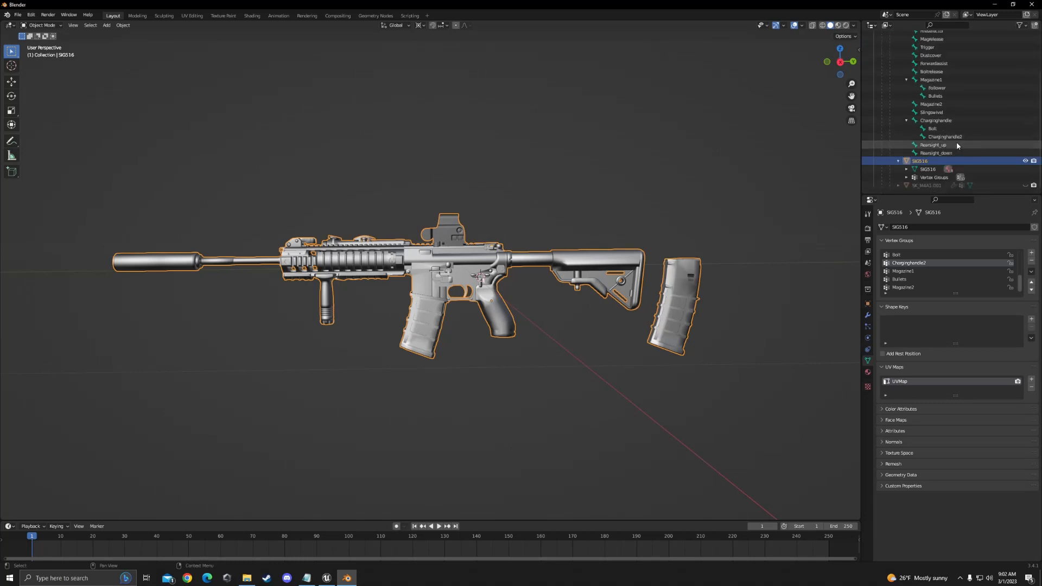
{"action": "left_click", "coordinate": [897, 161]}
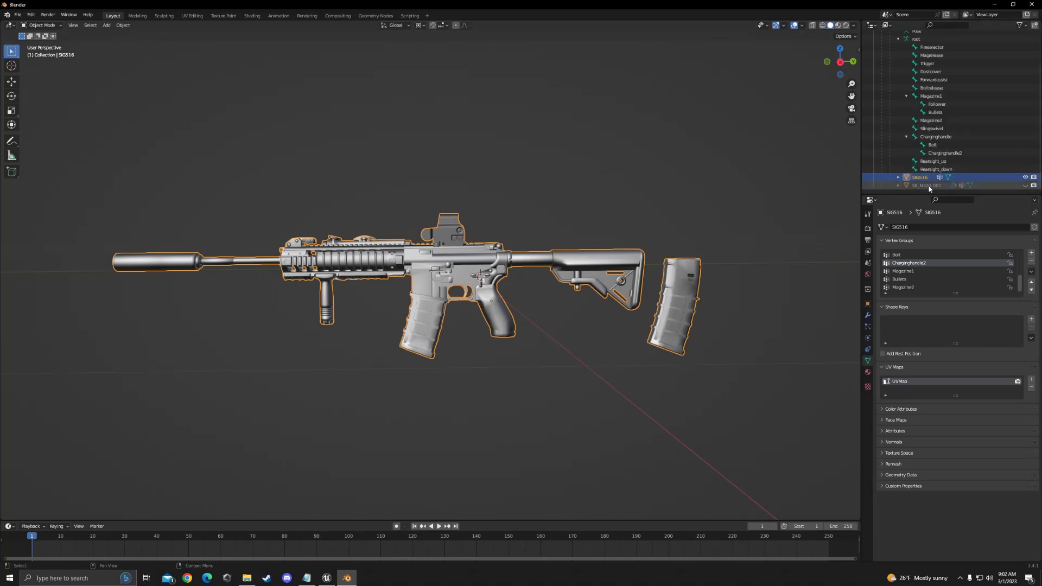
{"action": "scroll", "coordinate": [928, 176], "scroll_direction": "up", "scroll_amount": 2}
{"action": "scroll", "coordinate": [931, 155], "scroll_direction": "down", "scroll_amount": 2}
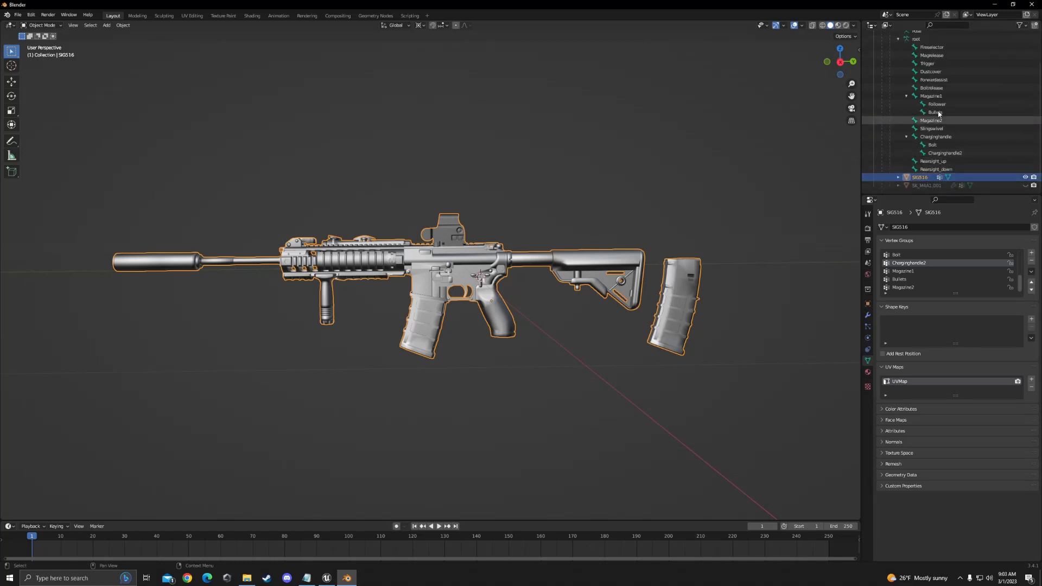
{"action": "scroll", "coordinate": [952, 149], "scroll_direction": "up", "scroll_amount": 3}
{"action": "scroll", "coordinate": [966, 169], "scroll_direction": "down", "scroll_amount": 3}
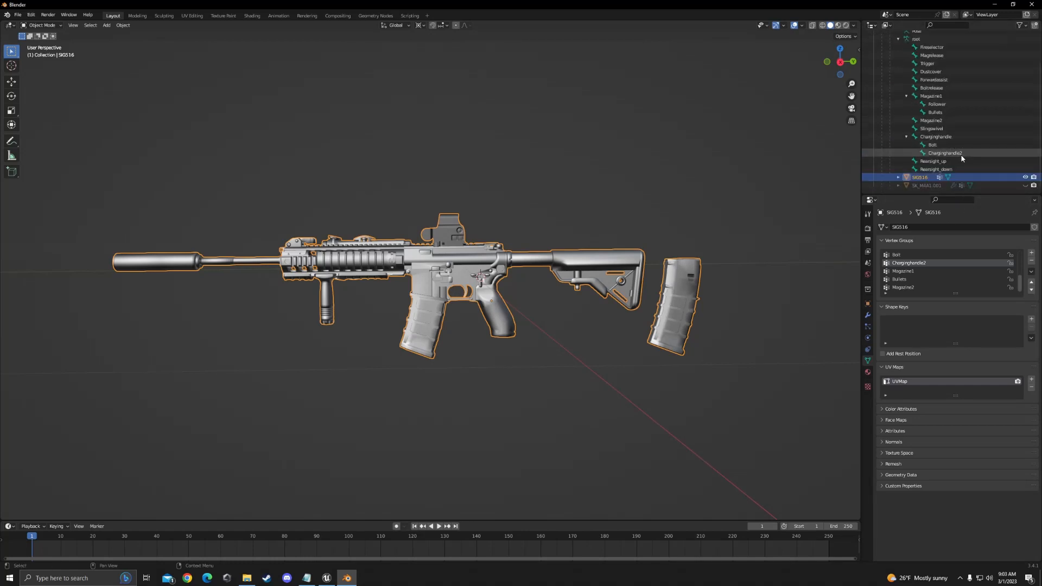
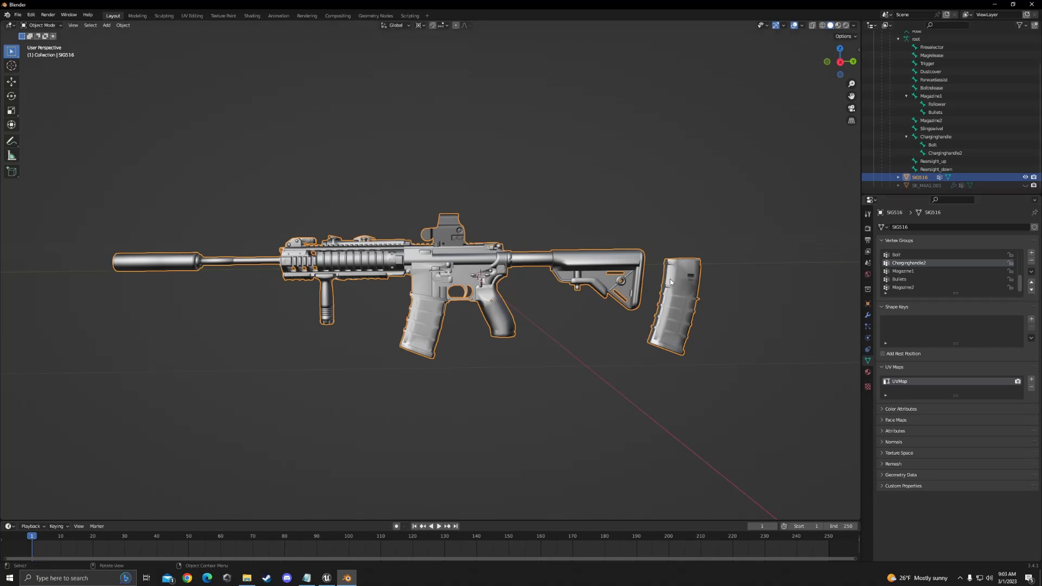
Deselect SIG516, unhide the root armature, and examine where its bones sit on the rifle.
{"action": "left_click", "coordinate": [552, 187]}
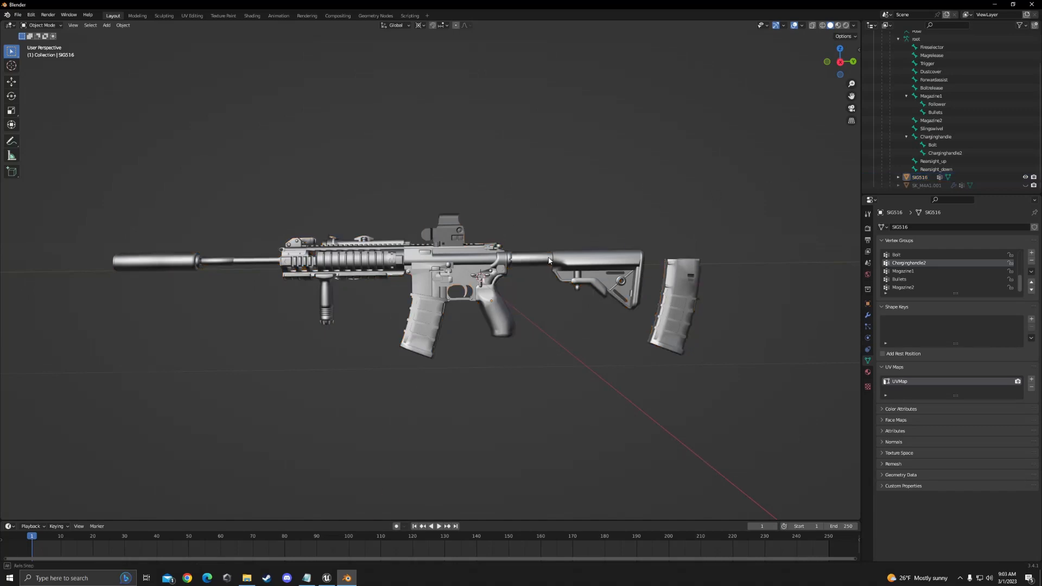
{"action": "middle_click_drag", "start_coordinate": [790, 184], "coordinate": [490, 288]}
{"action": "scroll", "coordinate": [492, 276], "scroll_direction": "up", "scroll_amount": 2}
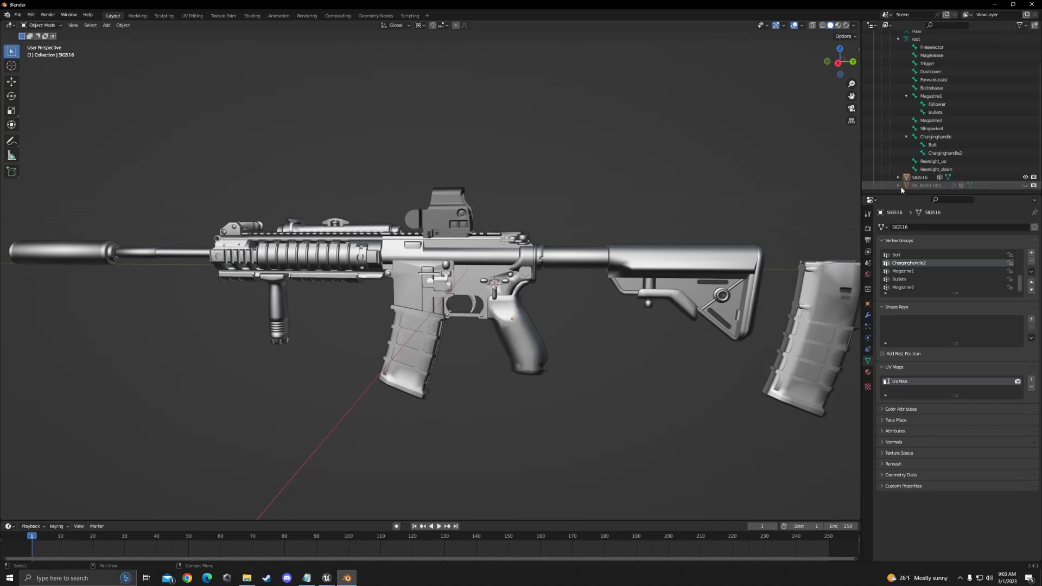
{"action": "scroll", "coordinate": [917, 162], "scroll_direction": "up", "scroll_amount": 3}
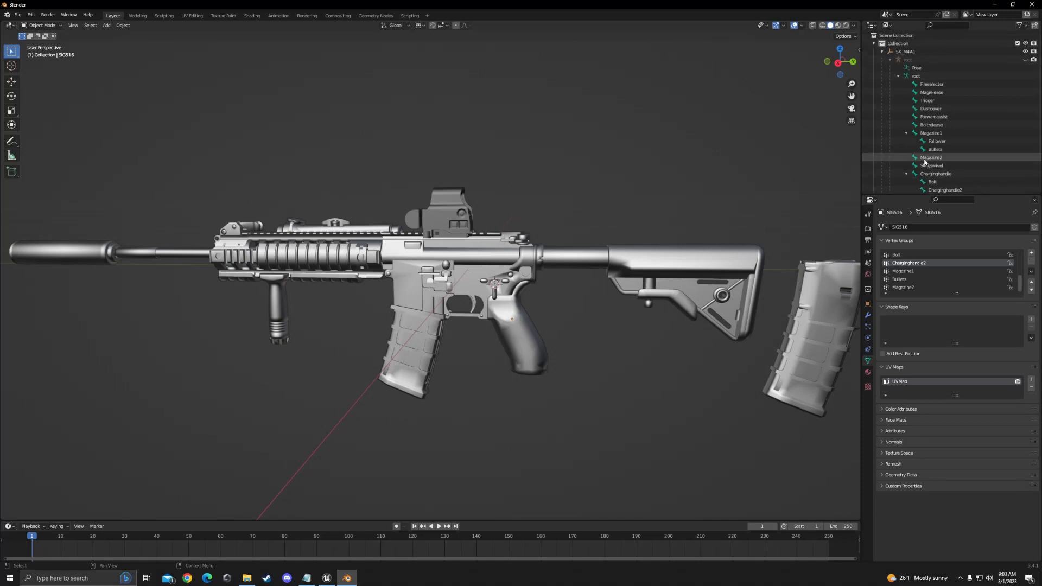
{"action": "left_click", "coordinate": [1026, 61]}
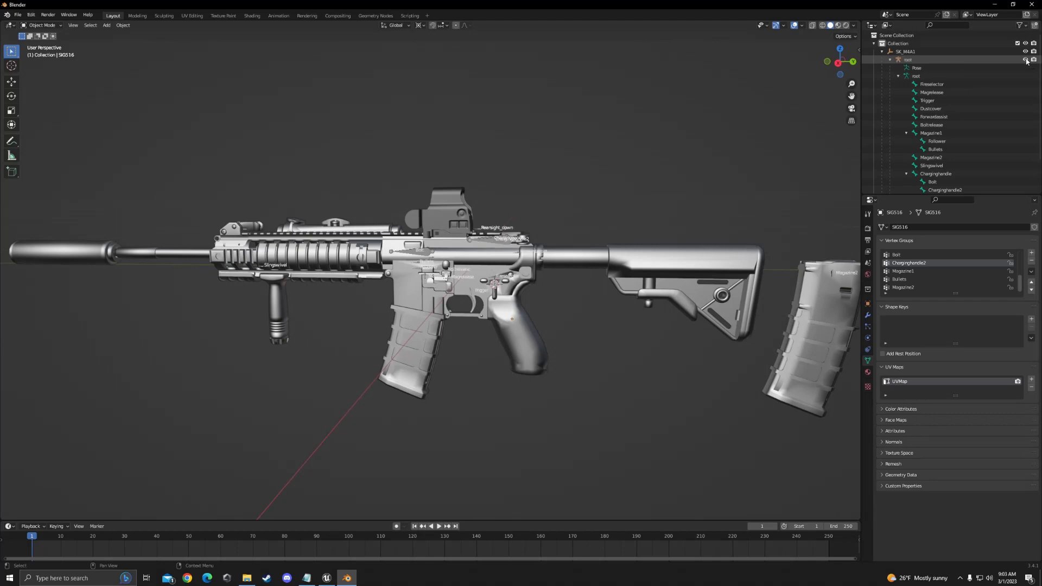
{"action": "scroll", "coordinate": [569, 224], "scroll_direction": "up", "scroll_amount": 3}
{"action": "scroll", "coordinate": [569, 225], "scroll_direction": "down", "scroll_amount": 5}
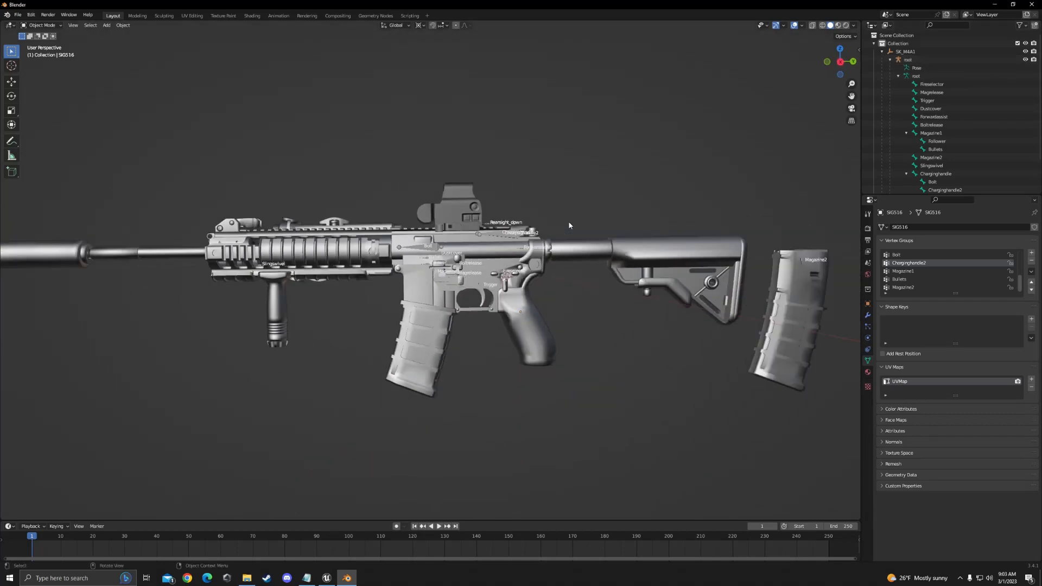
{"action": "scroll", "coordinate": [568, 227], "scroll_direction": "up", "scroll_amount": 4}
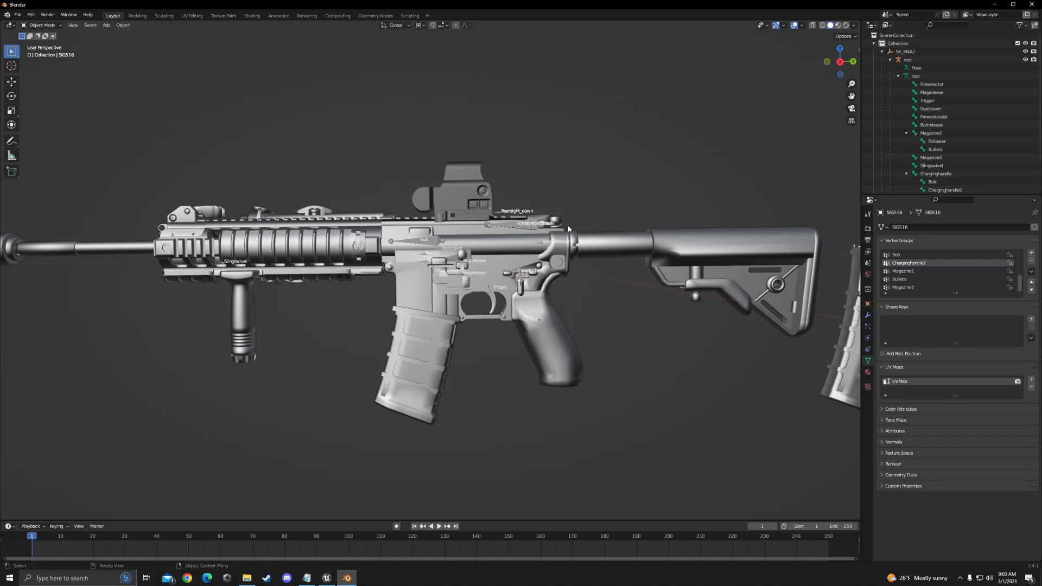
Select SIG516 together with the root armature and parent it to the armature using Armature Deform With Empty Groups.
{"action": "left_click", "coordinate": [506, 274]}
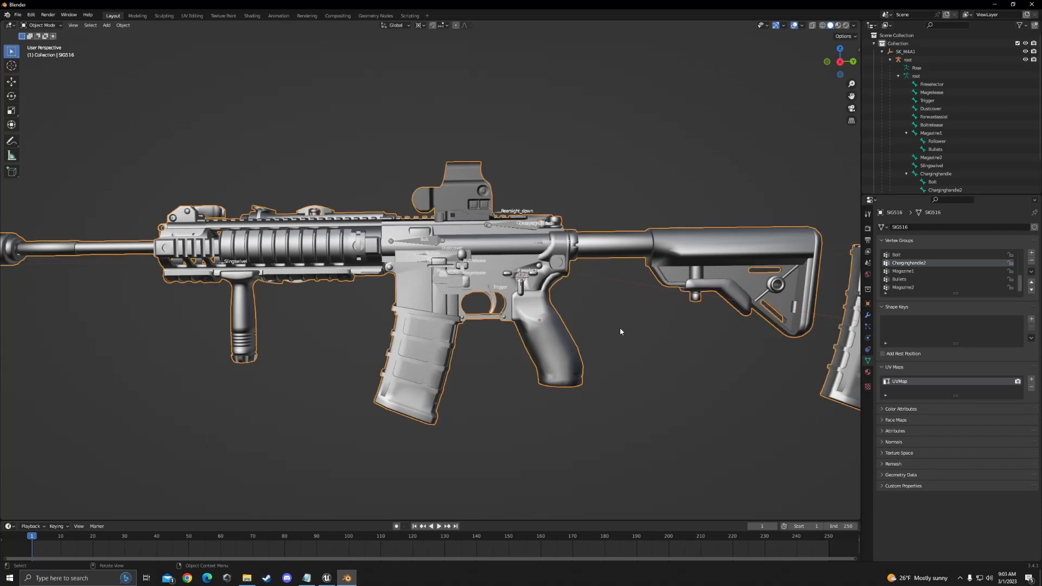
{"action": "mouse_move", "coordinate": [619, 331]}
{"action": "middle_mouse_down"}
{"action": "mouse_move", "coordinate": [598, 334]}
{"action": "mouse_move", "coordinate": [616, 331]}
{"action": "middle_mouse_up"}
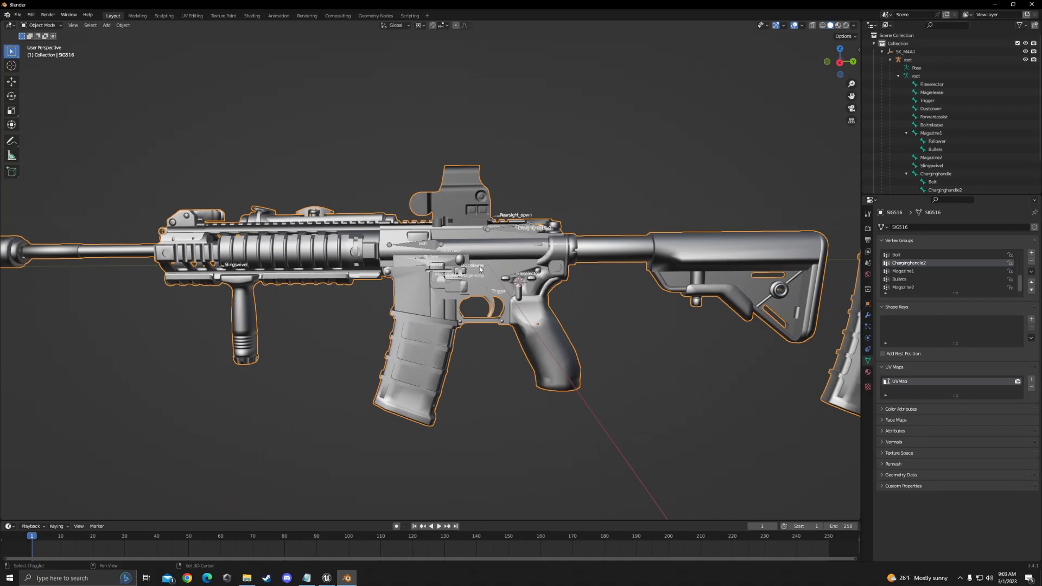
{"action": "scroll", "coordinate": [444, 249], "scroll_direction": "up", "scroll_amount": 3}
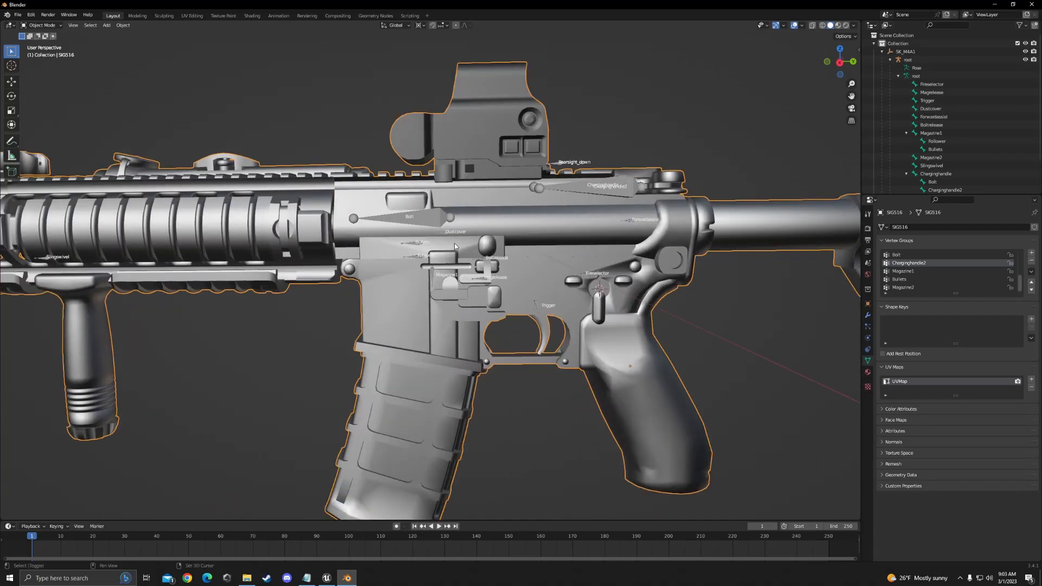
{"action": "left_click", "coordinate": [429, 221], "text": "shift"}
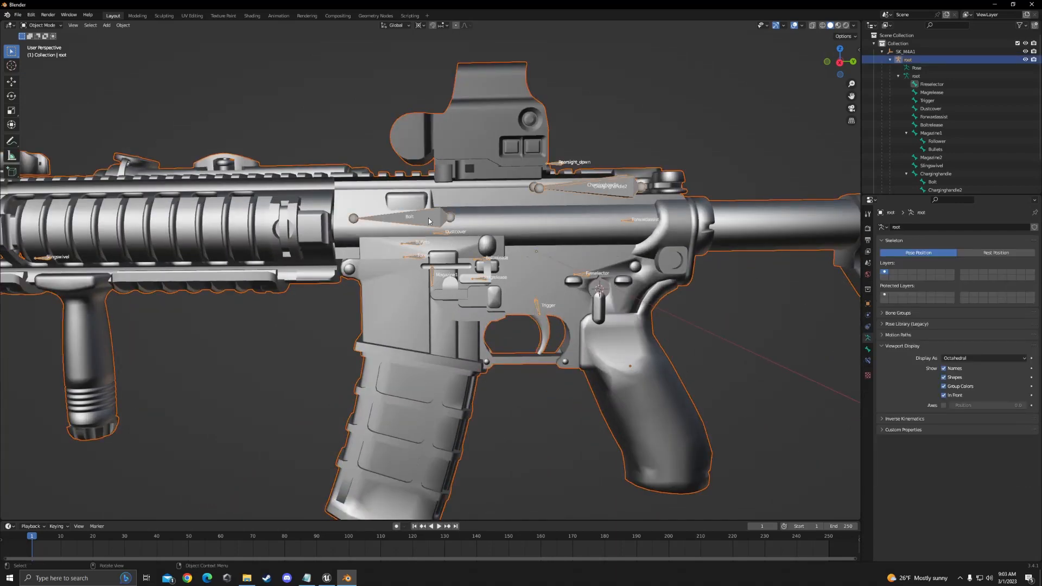
{"action": "scroll", "coordinate": [450, 221], "scroll_direction": "down", "scroll_amount": 6}
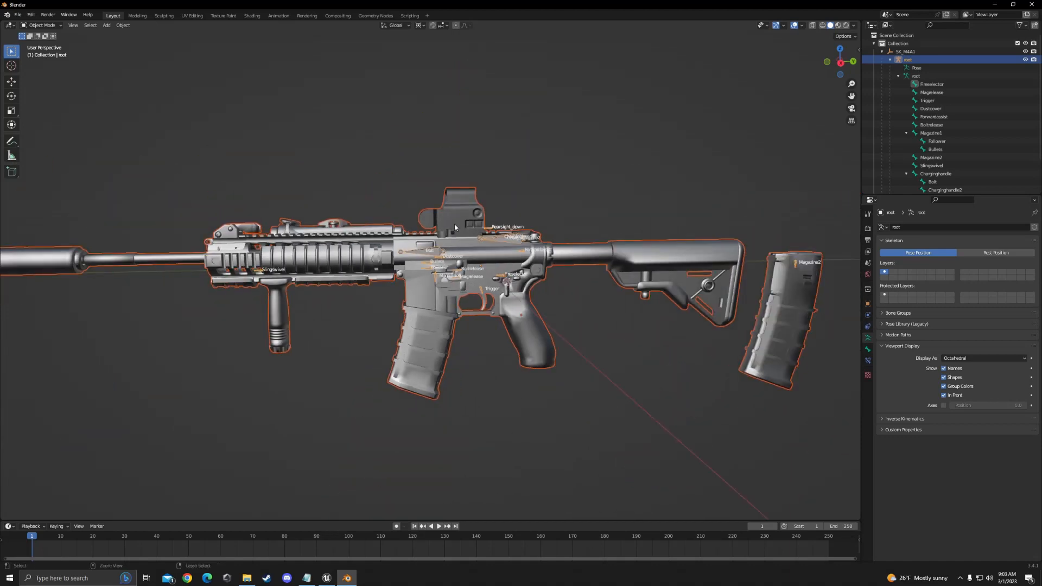
{"action": "key", "text": "ctrl+p"}
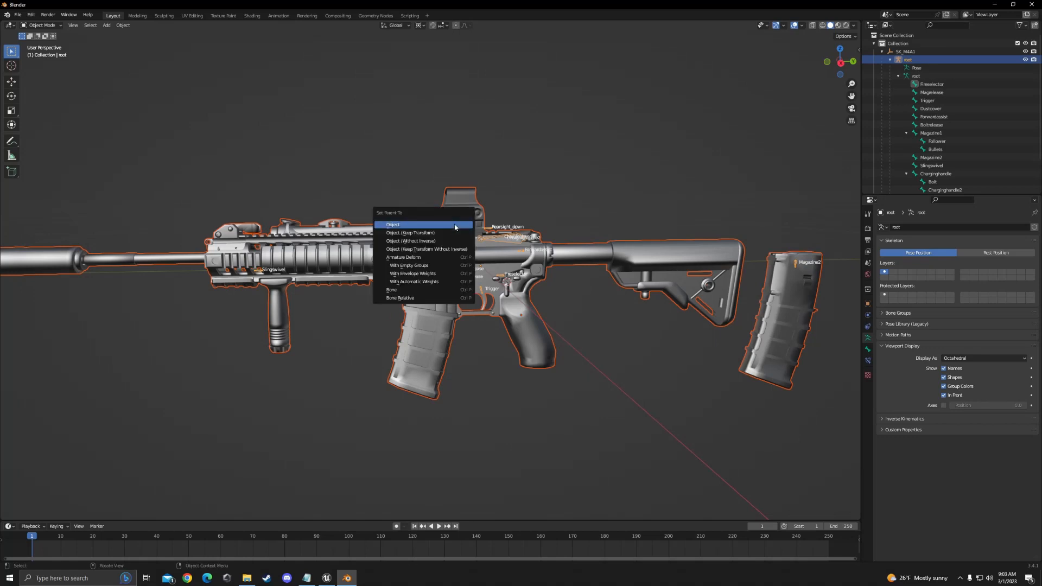
{"action": "left_click", "coordinate": [438, 268]}
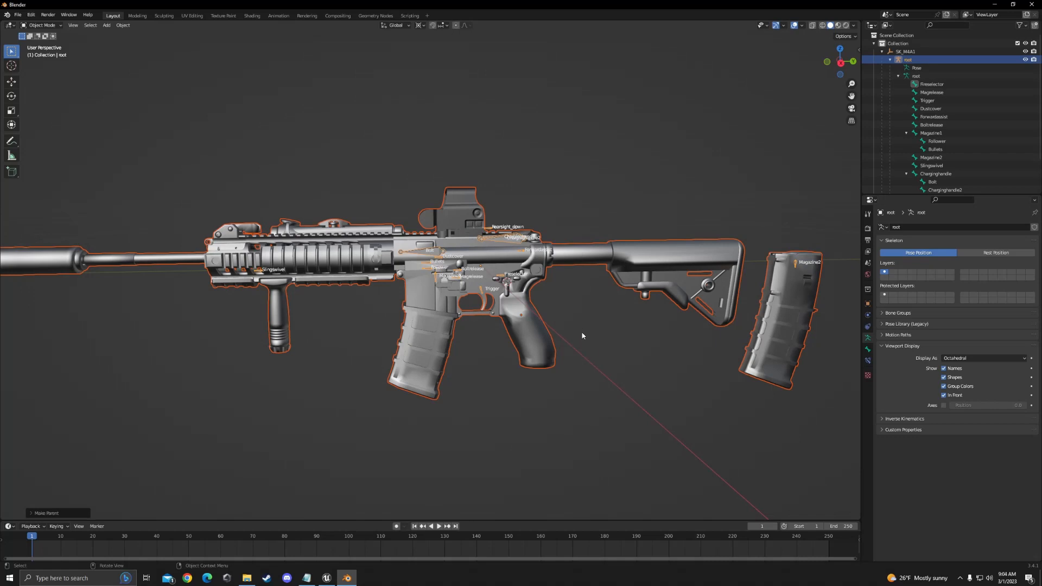
Examine how the root armature's bones line up with the rifle's receiver, charging handle, trigger and magazine parts.
{"action": "scroll", "coordinate": [581, 331], "scroll_direction": "down", "scroll_amount": 3}
{"action": "scroll", "coordinate": [579, 336], "scroll_direction": "up", "scroll_amount": 4}
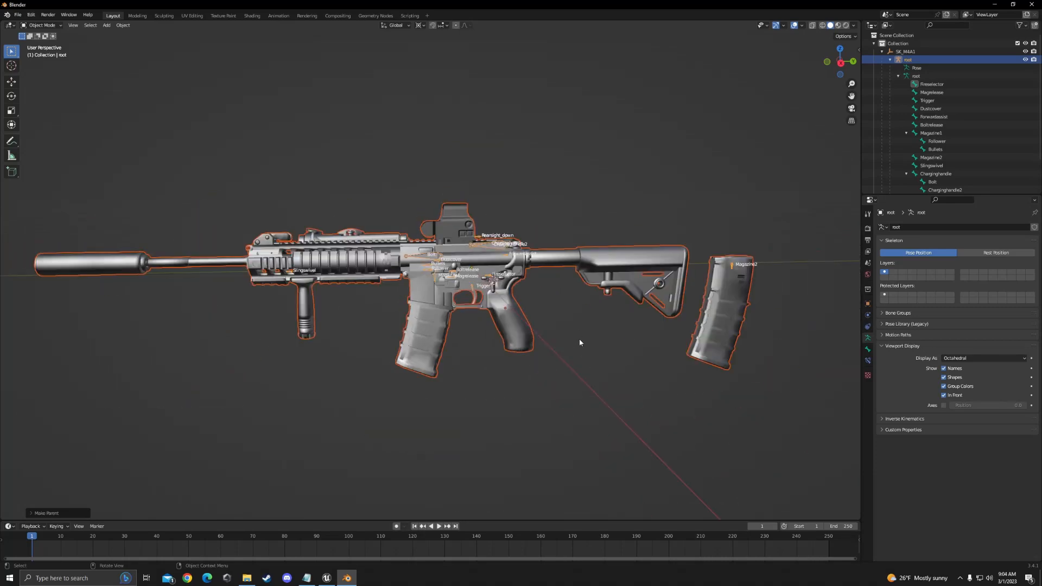
{"action": "middle_click_drag", "start_coordinate": [606, 185], "coordinate": [597, 179]}
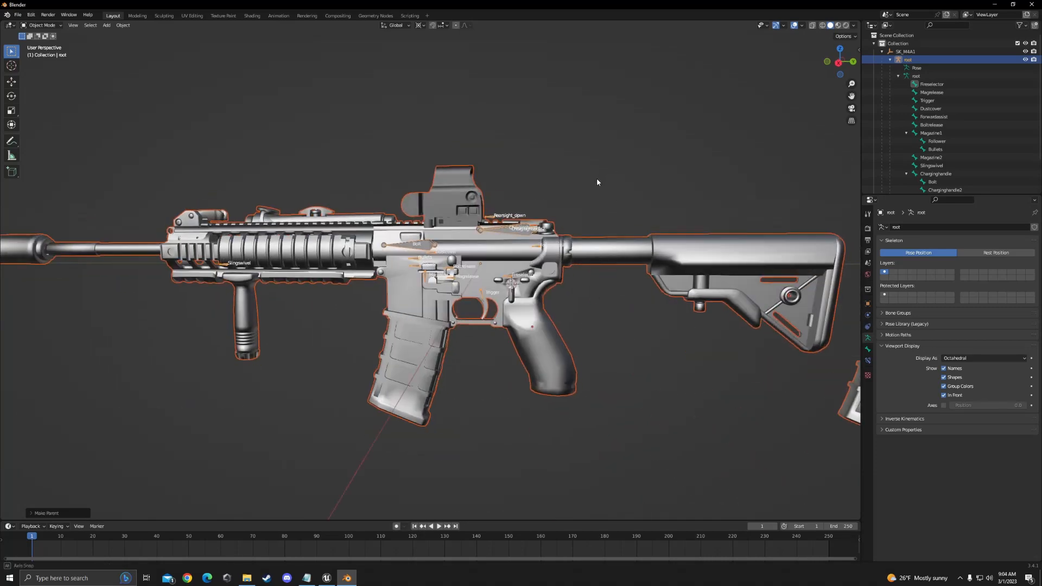
{"action": "middle_click_drag", "start_coordinate": [422, 254], "coordinate": [533, 236]}
{"action": "scroll", "coordinate": [533, 236], "scroll_direction": "down", "scroll_amount": 2}
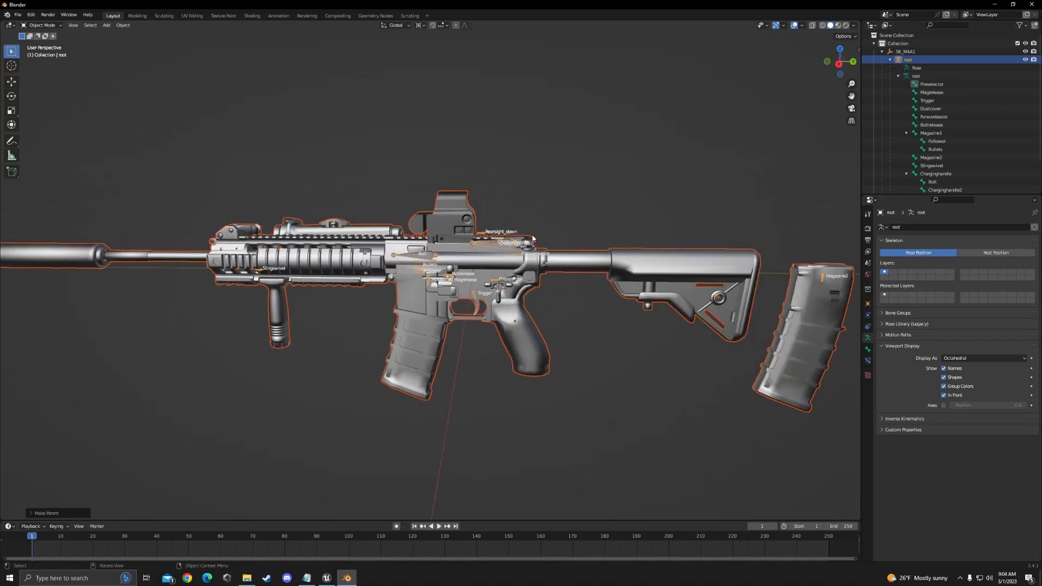
{"action": "scroll", "coordinate": [536, 230], "scroll_direction": "up", "scroll_amount": 3}
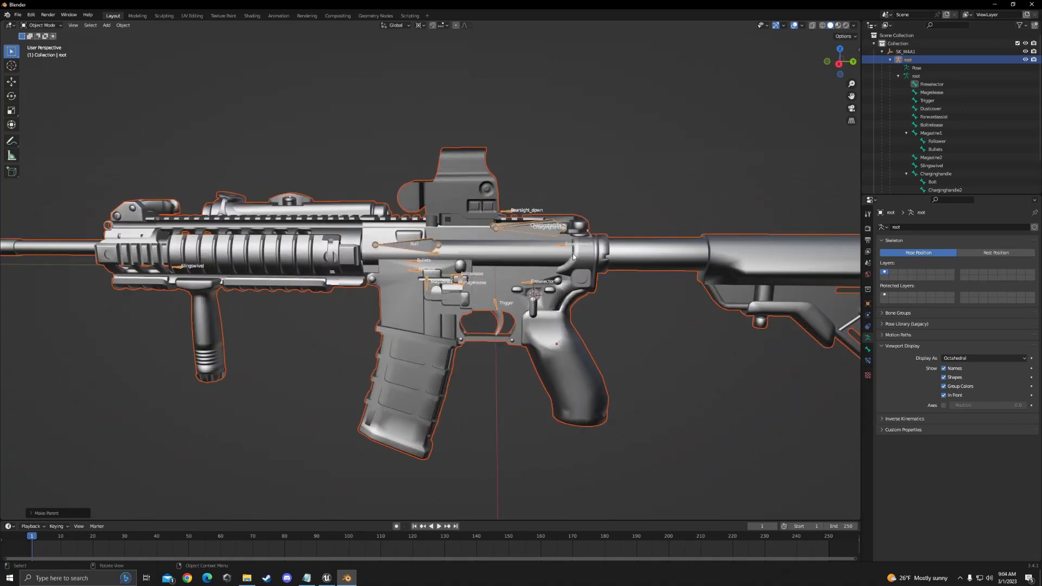
{"action": "middle_click_drag", "start_coordinate": [575, 249], "coordinate": [469, 266]}
{"action": "scroll", "coordinate": [428, 260], "scroll_direction": "up", "scroll_amount": 5}
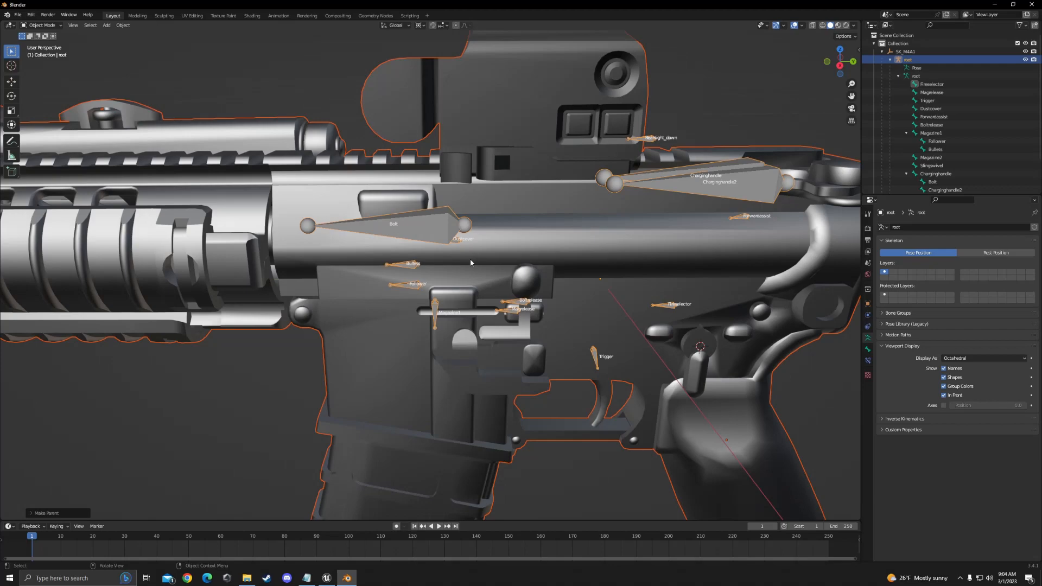
{"action": "mouse_move", "coordinate": [456, 248]}
{"action": "middle_mouse_down"}
{"action": "mouse_move", "coordinate": [411, 239]}
{"action": "mouse_move", "coordinate": [459, 239]}
{"action": "mouse_move", "coordinate": [458, 259]}
{"action": "mouse_move", "coordinate": [459, 250]}
{"action": "middle_mouse_up"}
{"action": "scroll", "coordinate": [459, 239], "scroll_direction": "down", "scroll_amount": 3}
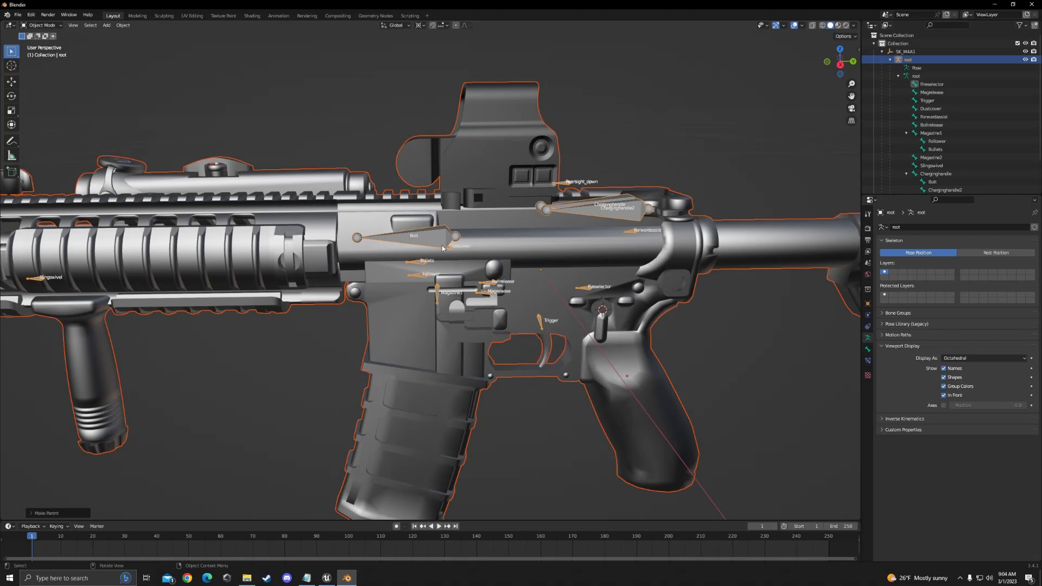
{"action": "scroll", "coordinate": [454, 240], "scroll_direction": "down", "scroll_amount": 3}
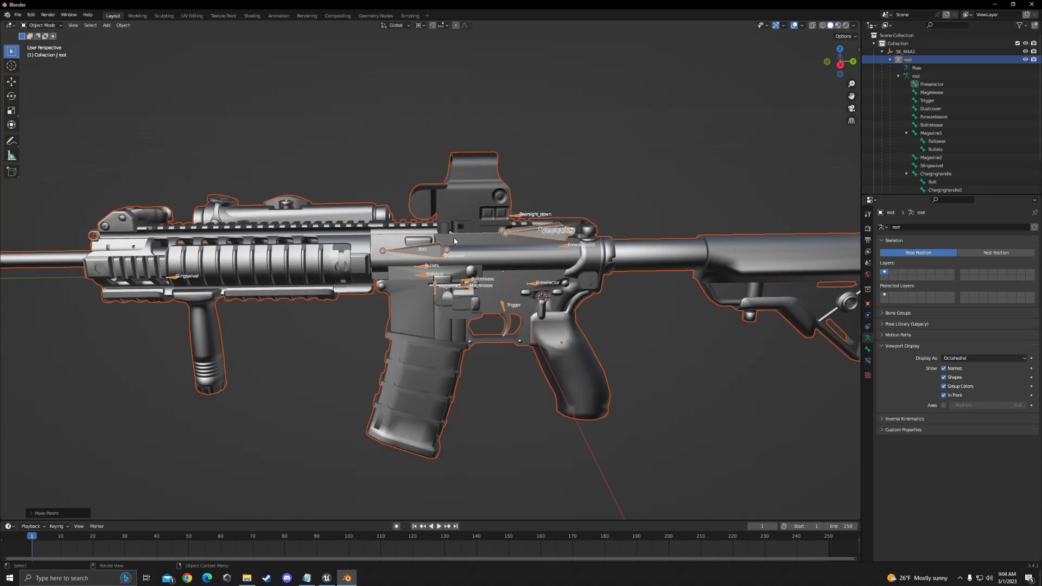
Deselect everything and switch the root armature to Pose Mode.
{"action": "left_click", "coordinate": [546, 175]}
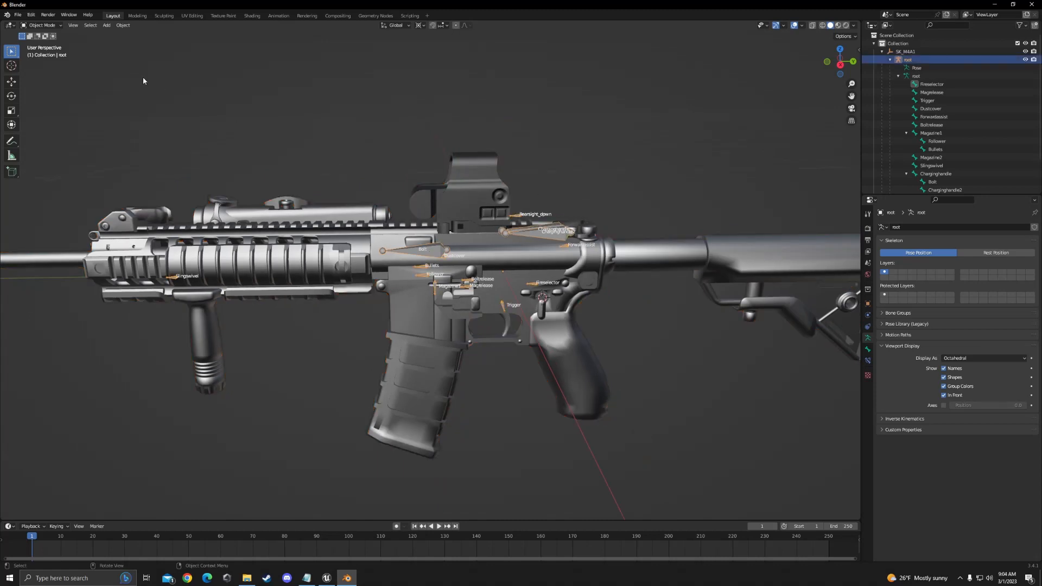
{"action": "left_click", "coordinate": [41, 25]}
{"action": "left_click", "coordinate": [43, 54]}
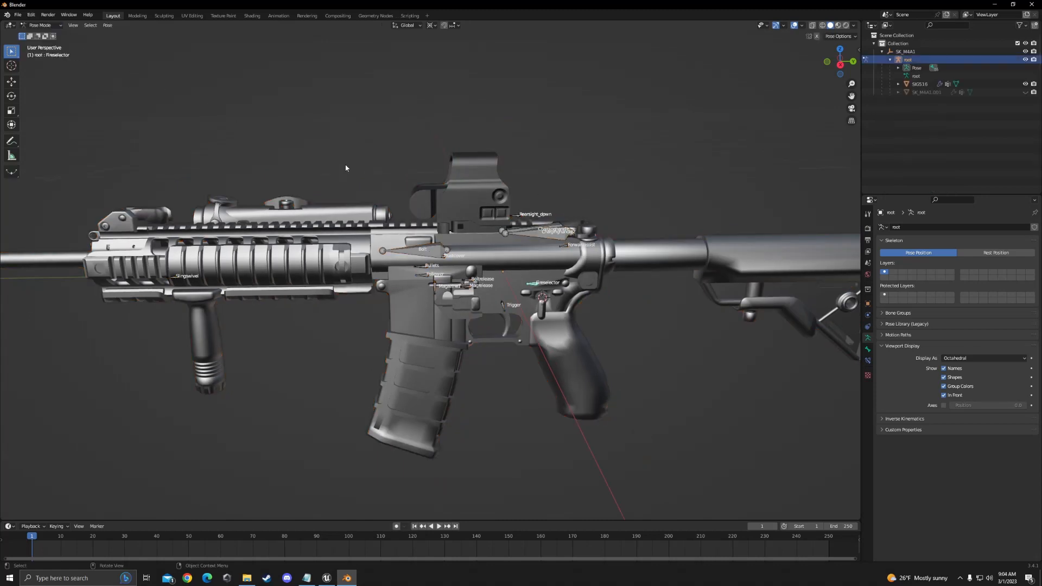
Move the Magazine1 bone about 0.13 m down, out of the rifle's magazine well, to test the magazine weighting.
{"action": "scroll", "coordinate": [487, 258], "scroll_direction": "up", "scroll_amount": 3}
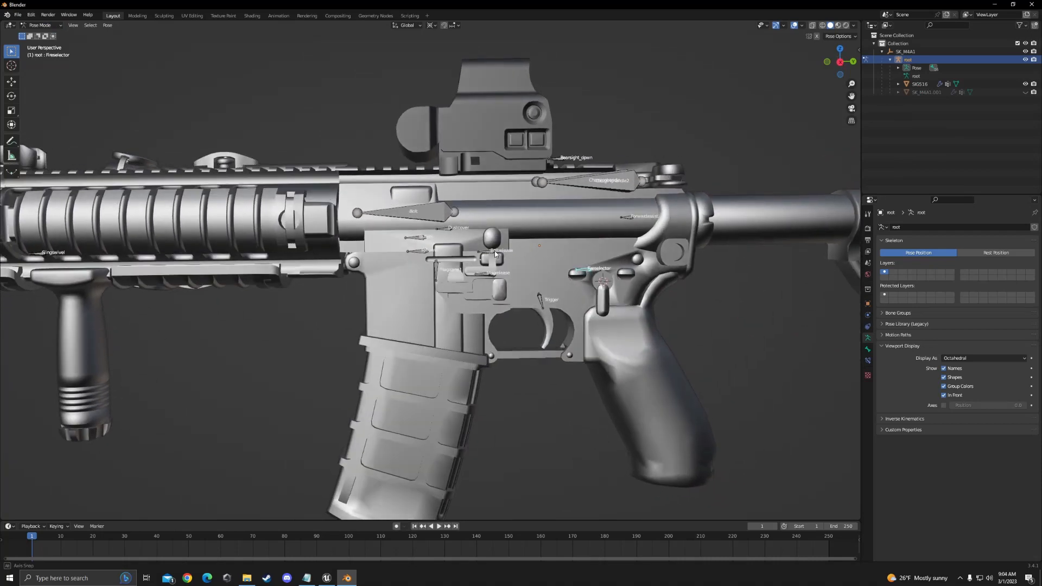
{"action": "scroll", "coordinate": [453, 273], "scroll_direction": "up", "scroll_amount": 3}
{"action": "scroll", "coordinate": [442, 266], "scroll_direction": "down", "scroll_amount": 6}
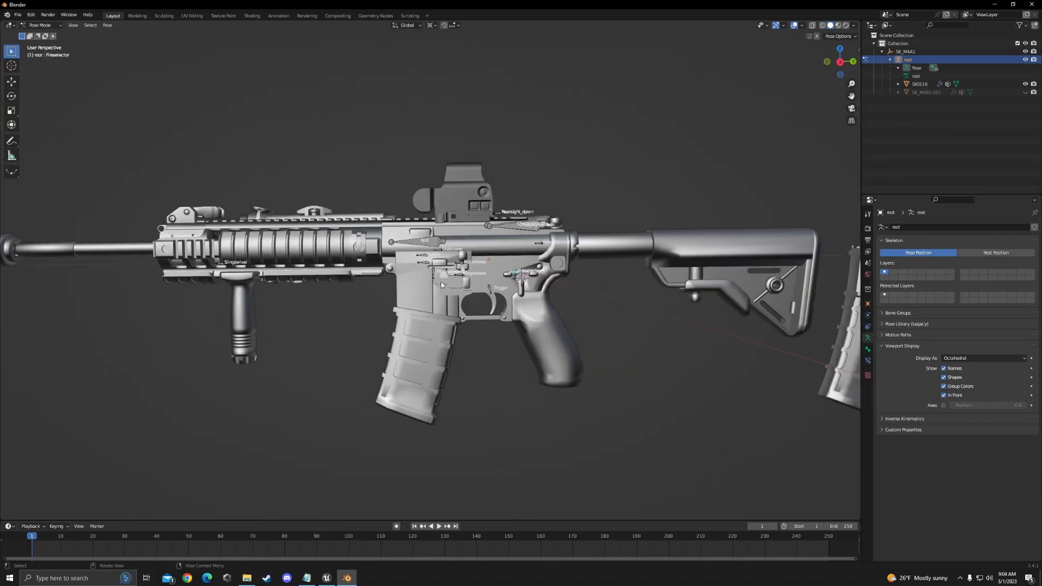
{"action": "scroll", "coordinate": [441, 280], "scroll_direction": "up", "scroll_amount": 3}
{"action": "left_click", "coordinate": [440, 275]}
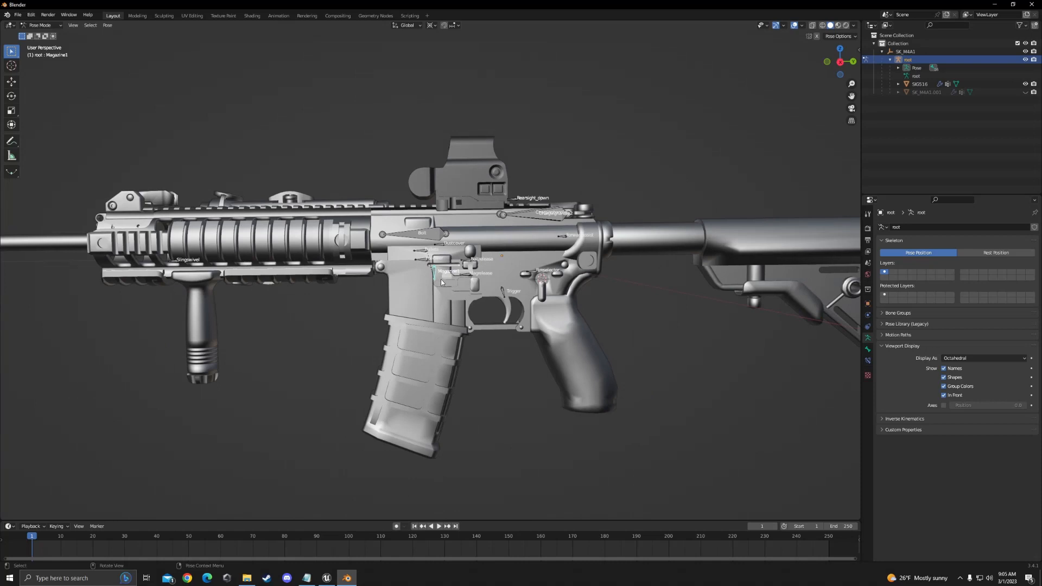
{"action": "key", "text": "g"}
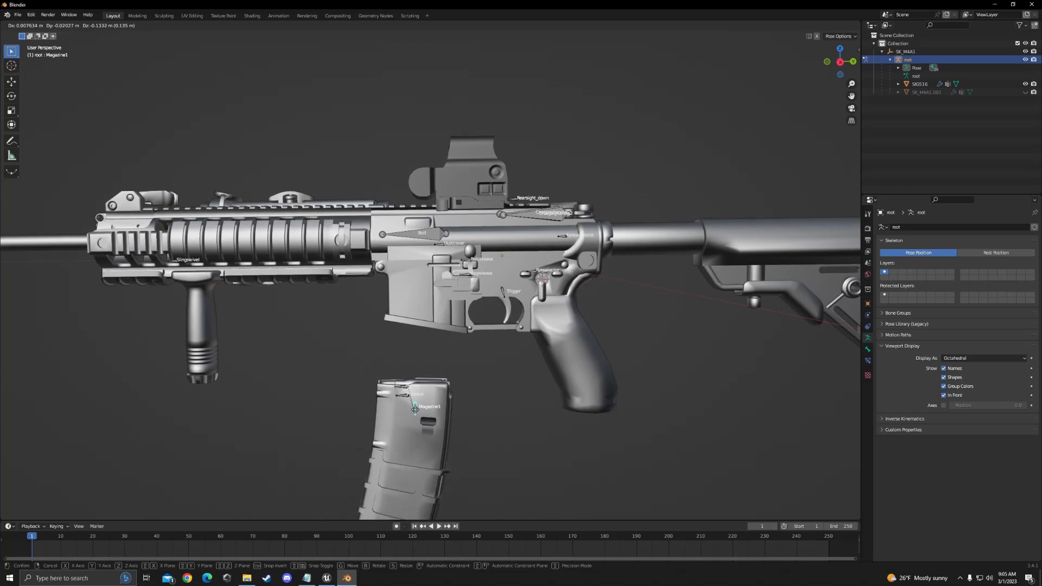
{"action": "left_click", "coordinate": [426, 402]}
Move the Bullets bone out of the lowered magazine, toward the pistol grip side, to test the cartridges' weighting.
{"action": "scroll", "coordinate": [434, 382], "scroll_direction": "up", "scroll_amount": 1}
{"action": "scroll", "coordinate": [475, 417], "scroll_direction": "up", "scroll_amount": 2}
{"action": "middle_click_drag", "start_coordinate": [475, 419], "coordinate": [498, 251], "text": "shift"}
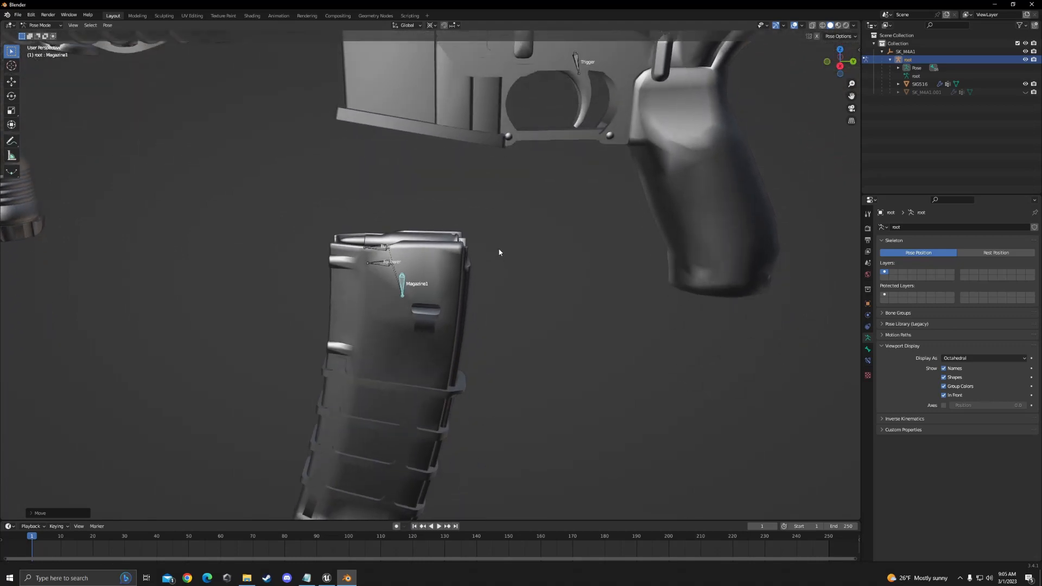
{"action": "left_click", "coordinate": [383, 251]}
{"action": "scroll", "coordinate": [452, 259], "scroll_direction": "down", "scroll_amount": 5}
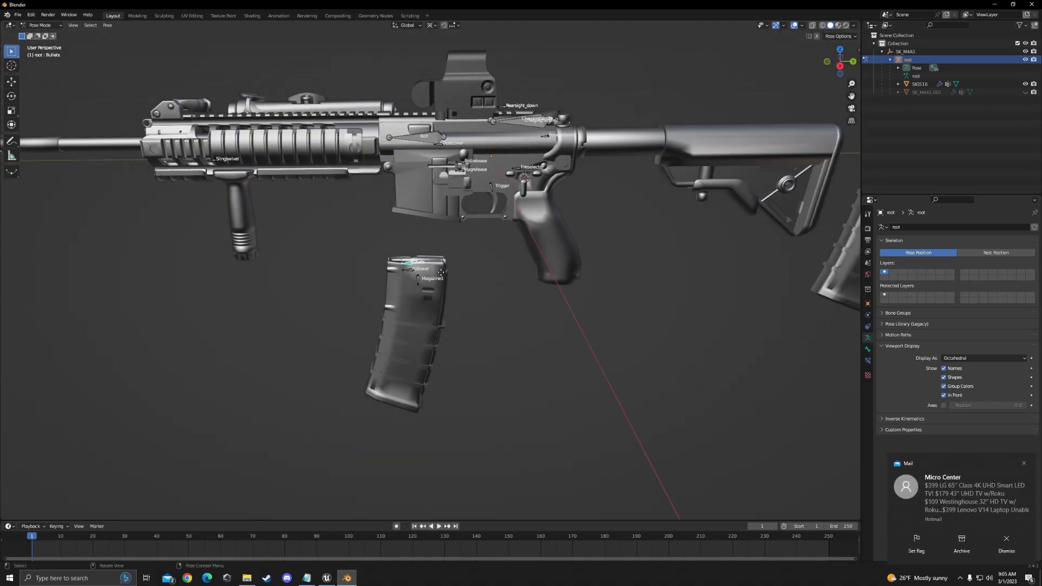
{"action": "key", "text": "g"}
{"action": "left_click", "coordinate": [525, 320]}
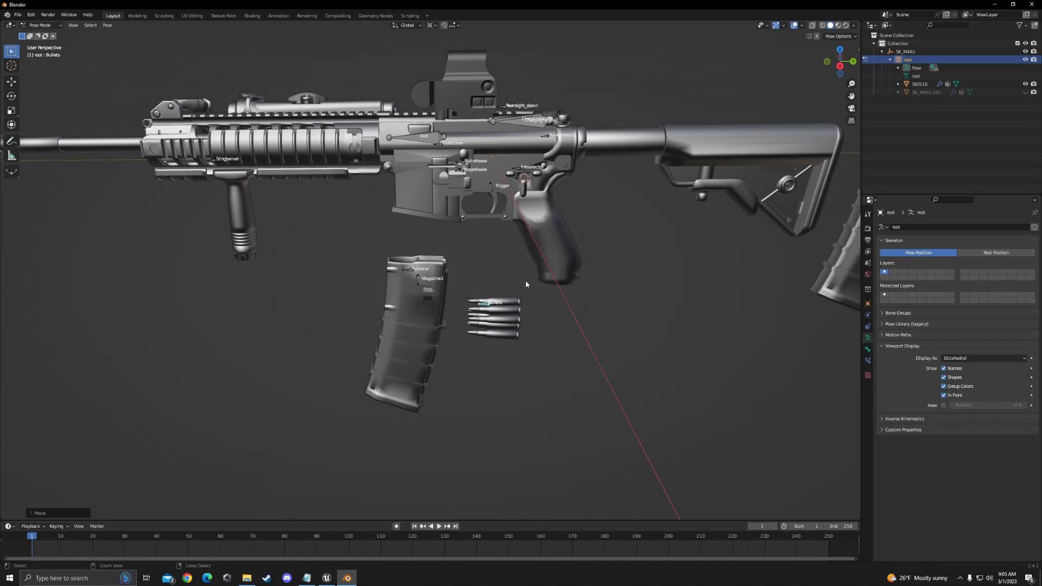
Undo the test moves of the Bullets and Magazine1 bones.
{"action": "key", "text": "ctrl+z"}
{"action": "key", "text": "ctrl+z"}
{"action": "key", "text": "ctrl+z"}
Try moving the Magazine2 bone of the spare magazine behind the stock, and undo the attempt.
{"action": "middle_click_drag", "start_coordinate": [526, 346], "coordinate": [504, 307]}
{"action": "scroll", "coordinate": [503, 307], "scroll_direction": "down", "scroll_amount": 3}
{"action": "left_click", "coordinate": [750, 194]}
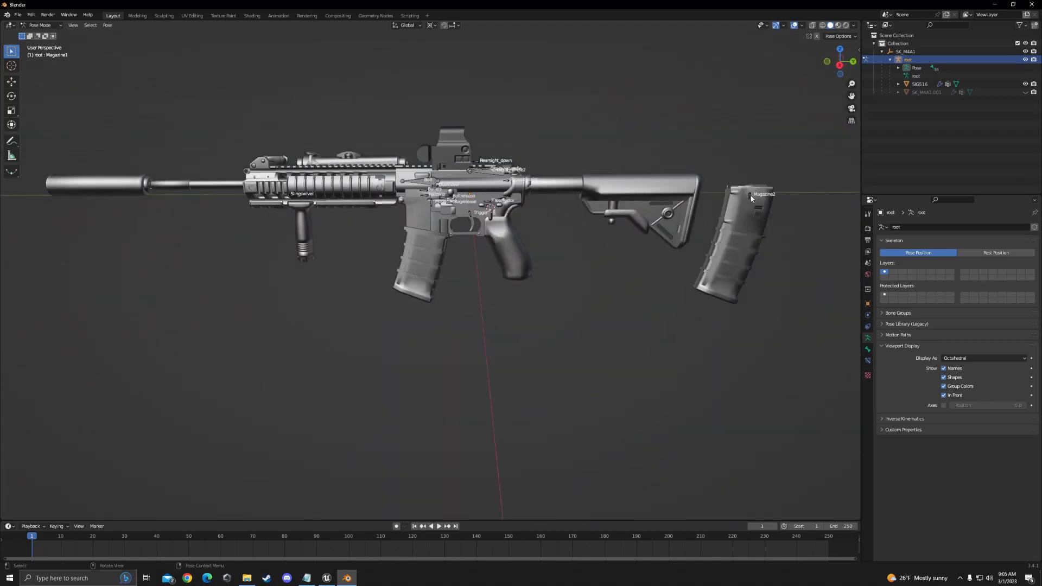
{"action": "left_click_drag", "start_coordinate": [749, 195], "coordinate": [744, 276]}
{"action": "key", "text": "ctrl+z"}
Check the complete rifle and spare magazine, and return the root armature to Object Mode.
{"action": "scroll", "coordinate": [594, 321], "scroll_direction": "down", "scroll_amount": 2}
{"action": "middle_click_drag", "start_coordinate": [585, 311], "coordinate": [591, 337]}
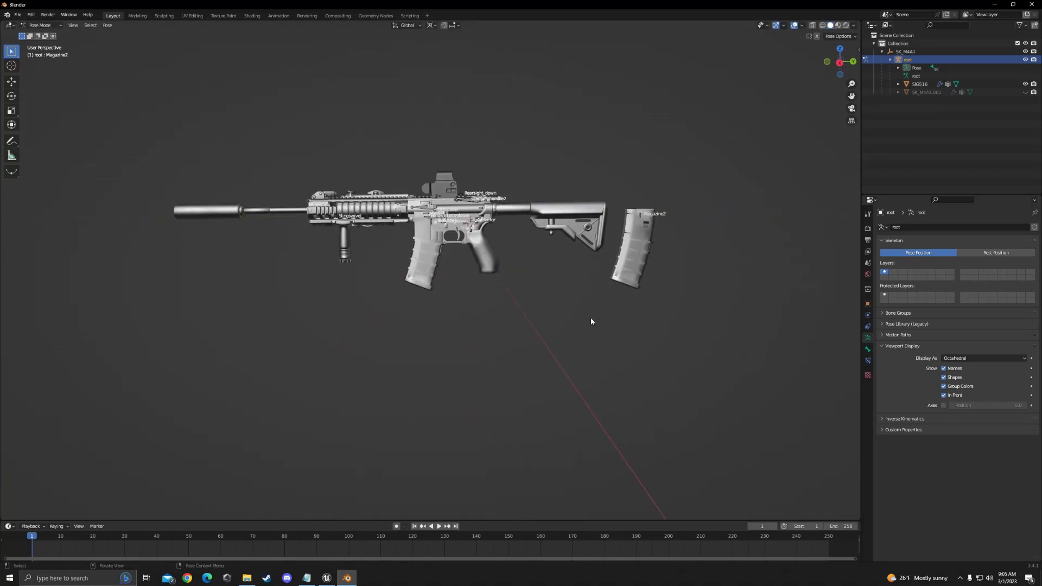
{"action": "scroll", "coordinate": [590, 323], "scroll_direction": "up", "scroll_amount": 3}
{"action": "middle_click_drag", "start_coordinate": [553, 288], "coordinate": [555, 354], "text": "shift"}
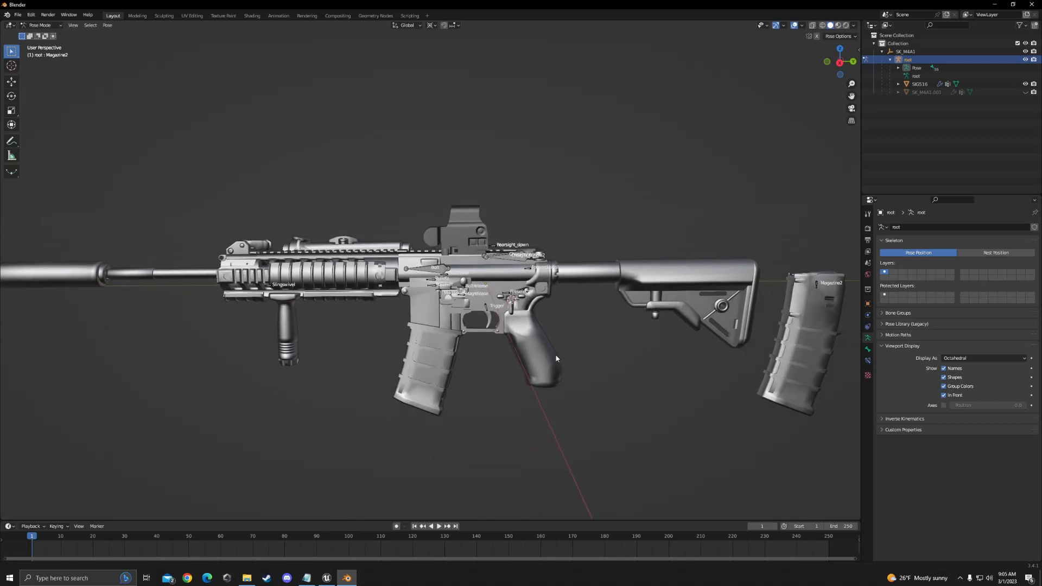
{"action": "scroll", "coordinate": [558, 356], "scroll_direction": "down", "scroll_amount": 2}
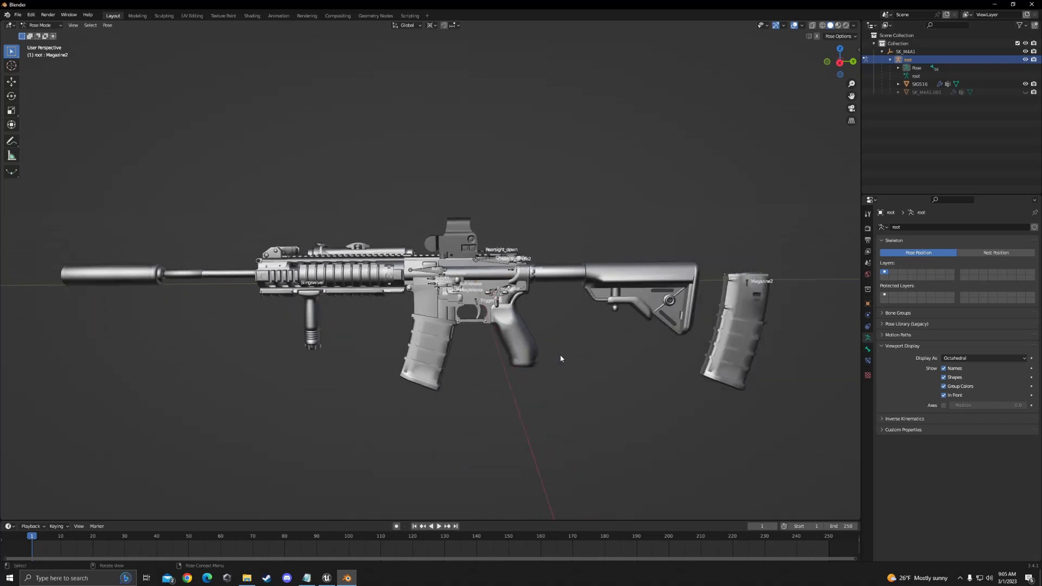
{"action": "left_click", "coordinate": [40, 25]}
{"action": "left_click", "coordinate": [44, 34]}
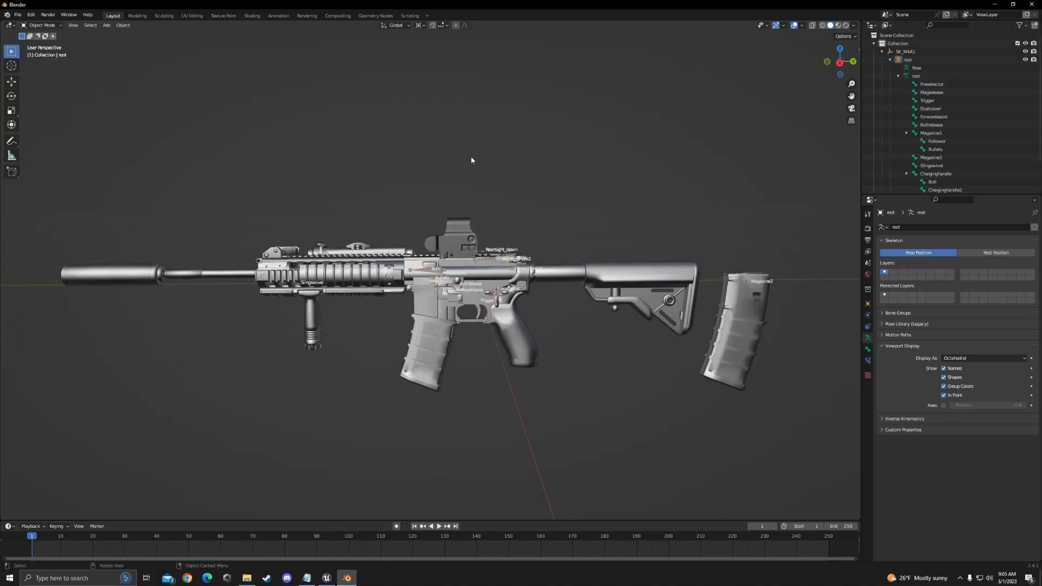
Select the SIG516 mesh together with the root armature and its SK_M4A1 parent.
{"action": "mouse_move", "coordinate": [470, 160]}
{"action": "middle_mouse_down"}
{"action": "mouse_move", "coordinate": [391, 155]}
{"action": "mouse_move", "coordinate": [560, 156]}
{"action": "mouse_move", "coordinate": [470, 152]}
{"action": "middle_mouse_up"}
{"action": "scroll", "coordinate": [902, 175], "scroll_direction": "down", "scroll_amount": 3}
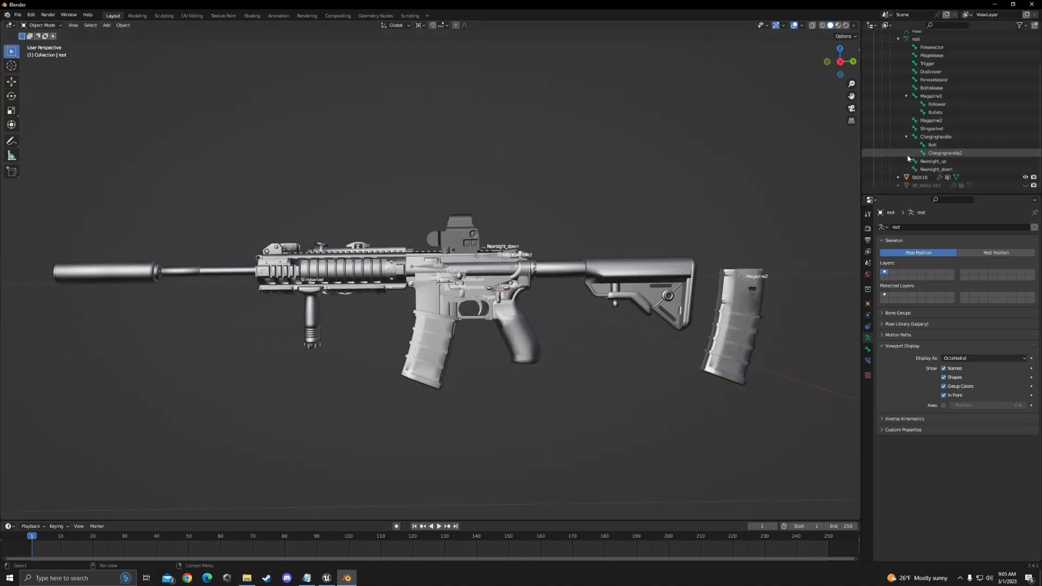
{"action": "scroll", "coordinate": [675, 209], "scroll_direction": "down", "scroll_amount": 3}
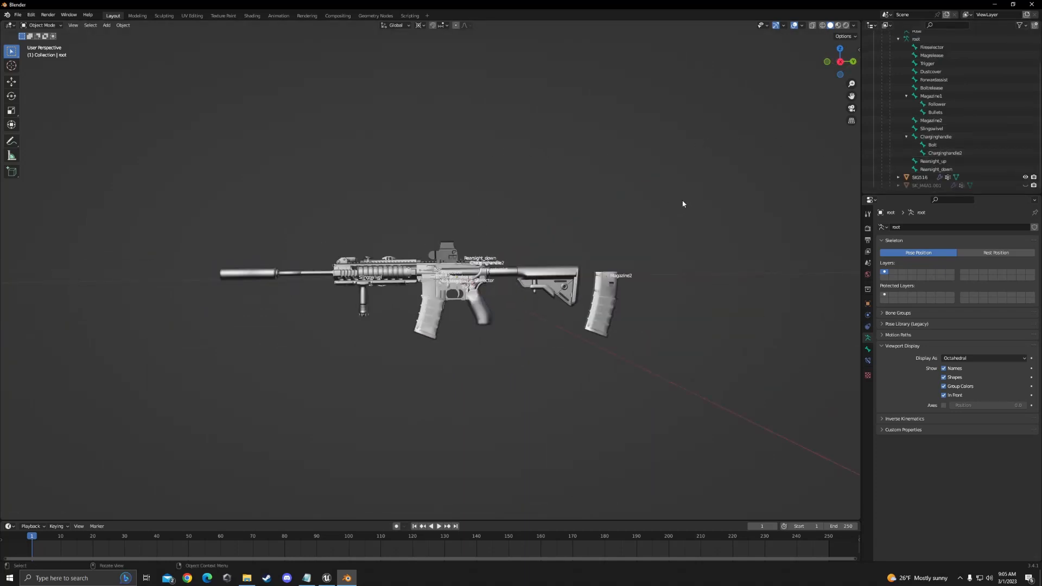
{"action": "left_click_drag", "start_coordinate": [721, 156], "coordinate": [220, 387]}
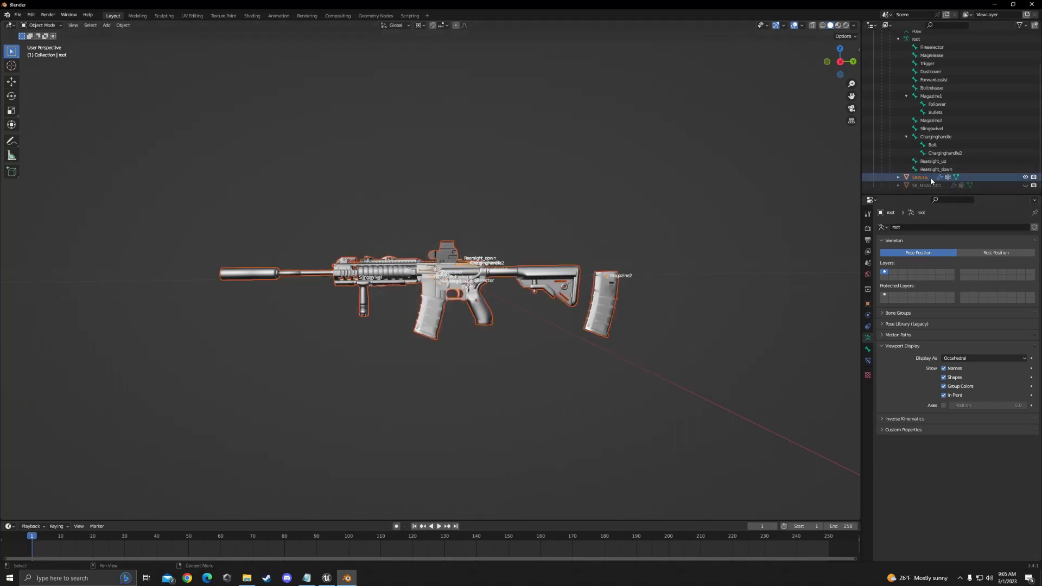
{"action": "scroll", "coordinate": [931, 180], "scroll_direction": "up", "scroll_amount": 3}
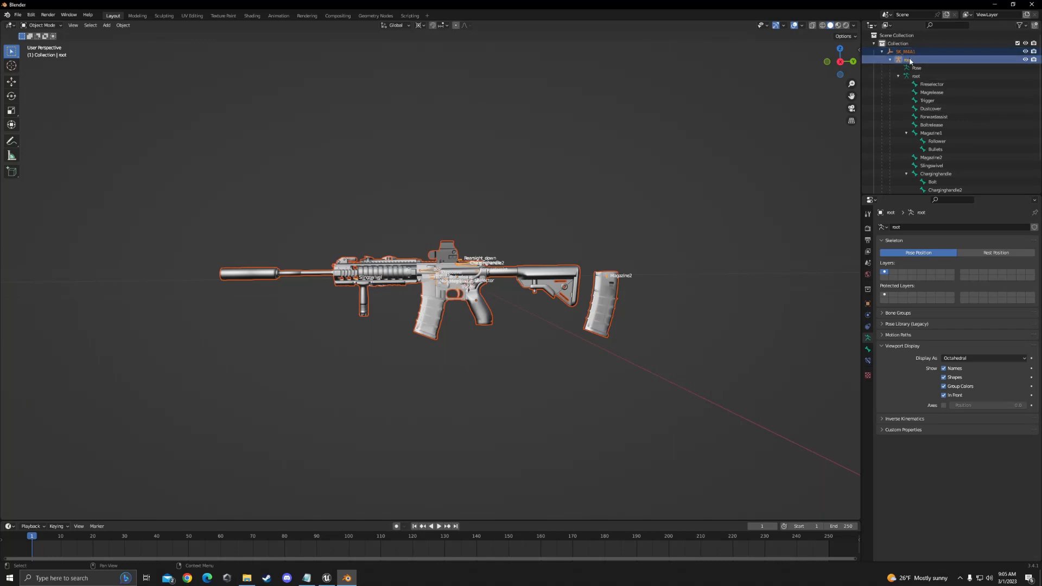
{"action": "left_click_drag", "start_coordinate": [692, 198], "coordinate": [202, 404]}
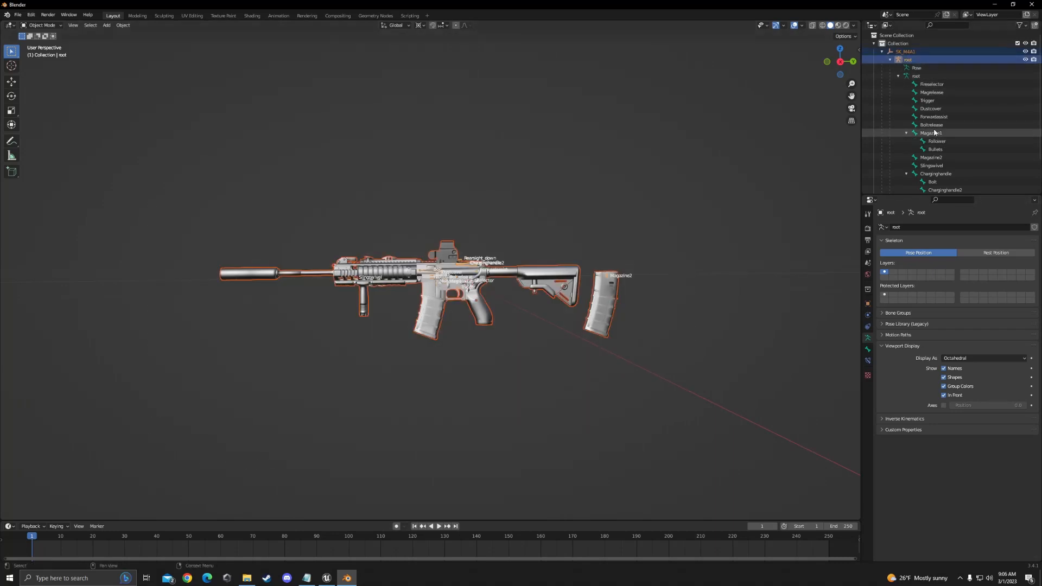
{"action": "scroll", "coordinate": [917, 152], "scroll_direction": "down", "scroll_amount": 3}
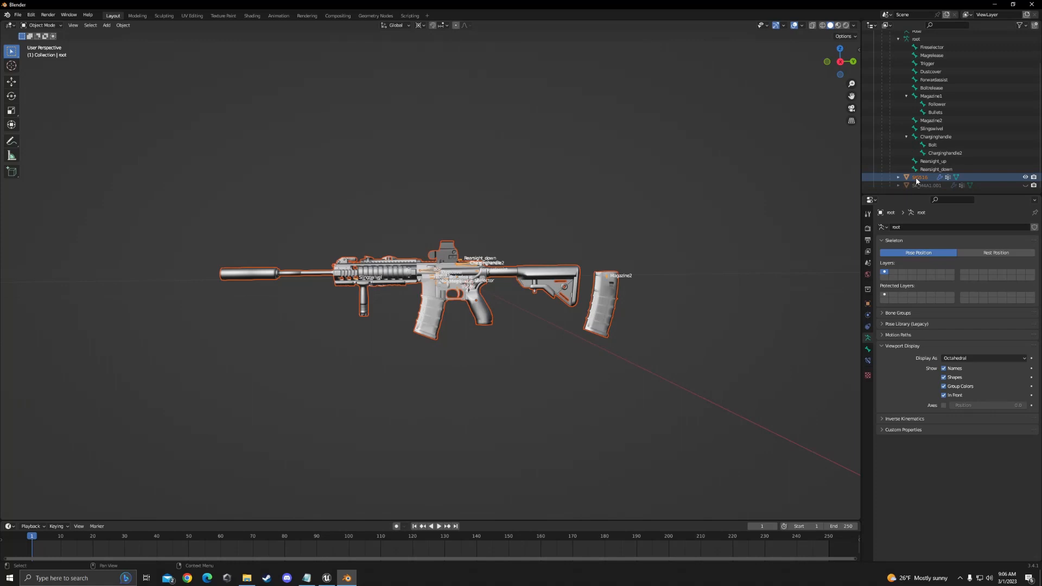
Start an FBX export and set its destination to the Modded_Gun folder inside TEST MOD on the Desktop.
{"action": "left_click", "coordinate": [17, 16]}
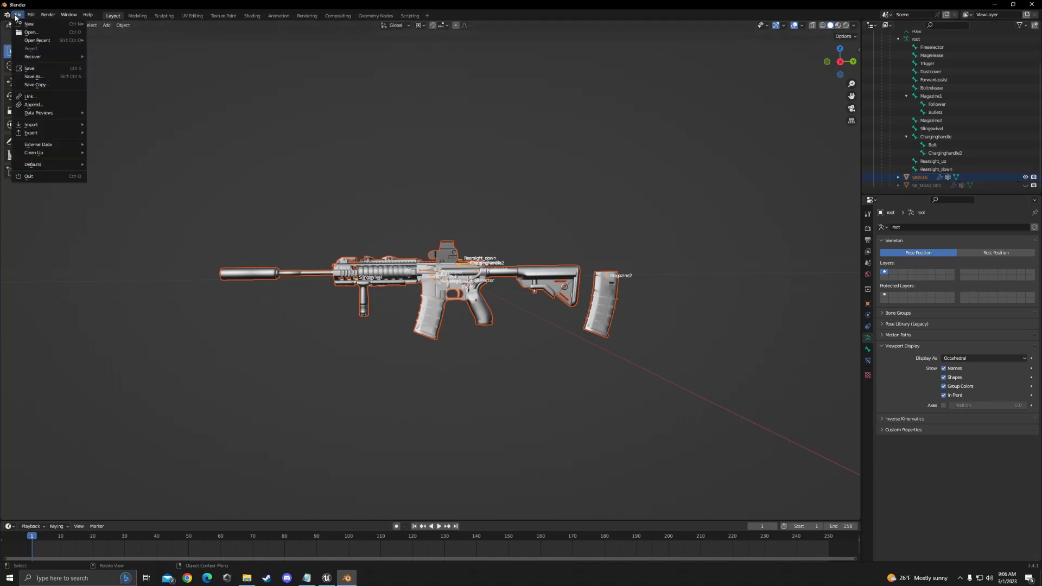
{"action": "mouse_move", "coordinate": [45, 142]}
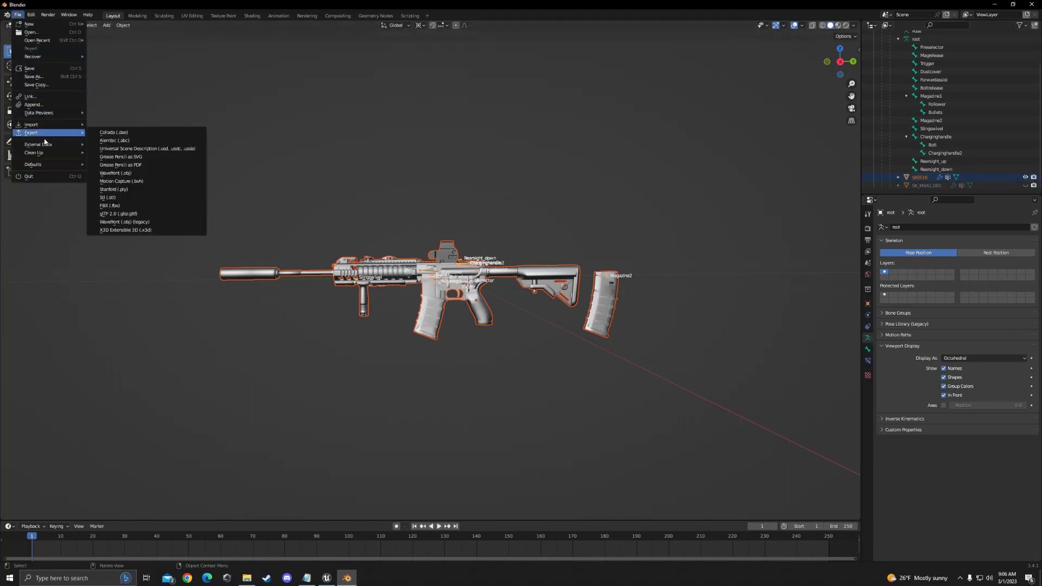
{"action": "left_click", "coordinate": [138, 206]}
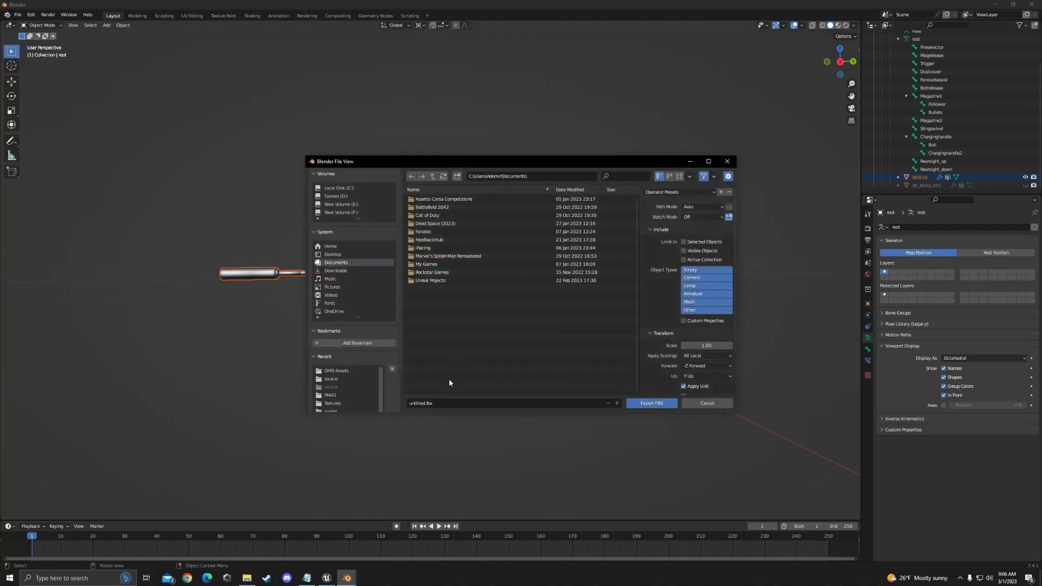
{"action": "left_click", "coordinate": [333, 254]}
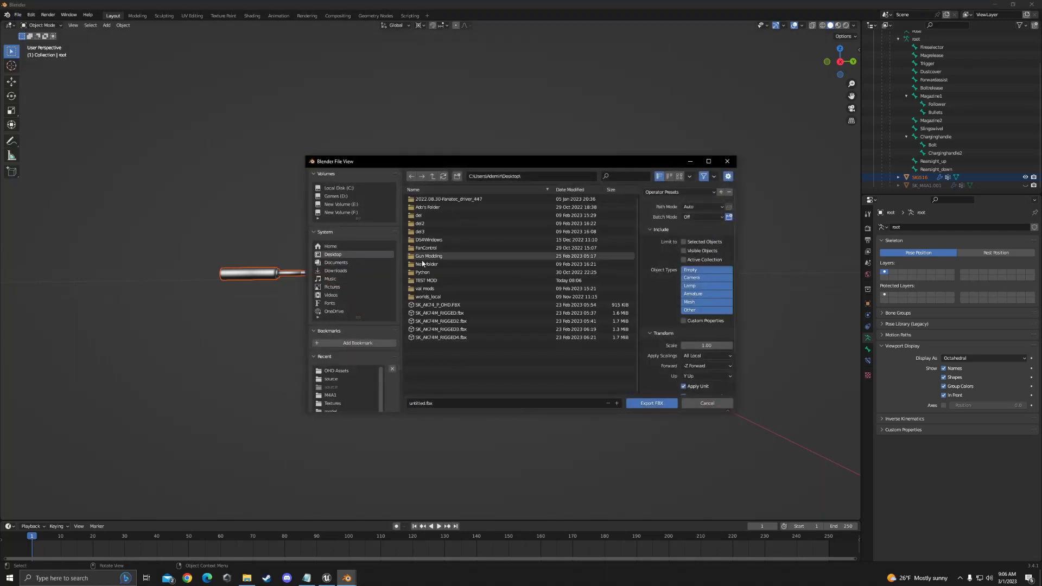
{"action": "double_click", "coordinate": [437, 278]}
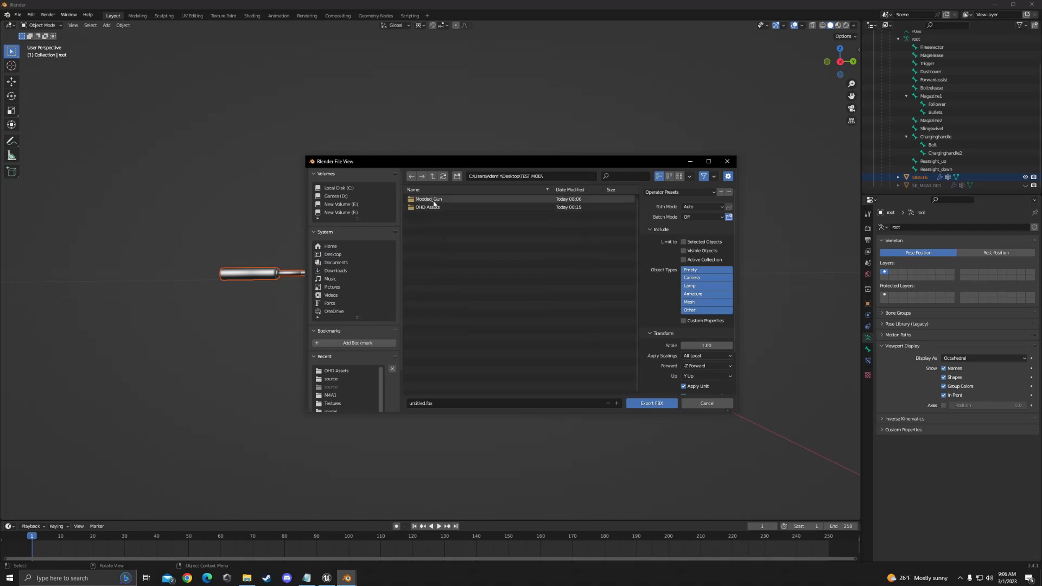
{"action": "double_click", "coordinate": [429, 199]}
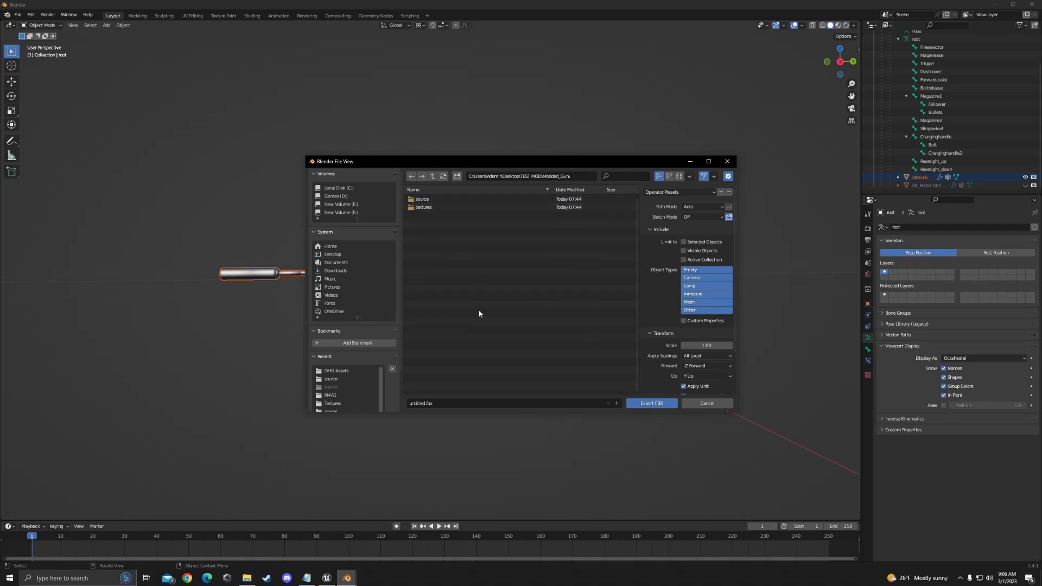
Name the export file testGUN and apply the Unreal Export preset.
{"action": "left_click", "coordinate": [431, 404]}
{"action": "left_click_drag", "start_coordinate": [426, 403], "coordinate": [409, 403]}
{"action": "type", "text": "testGUN"}
{"action": "left_click", "coordinate": [680, 192]}
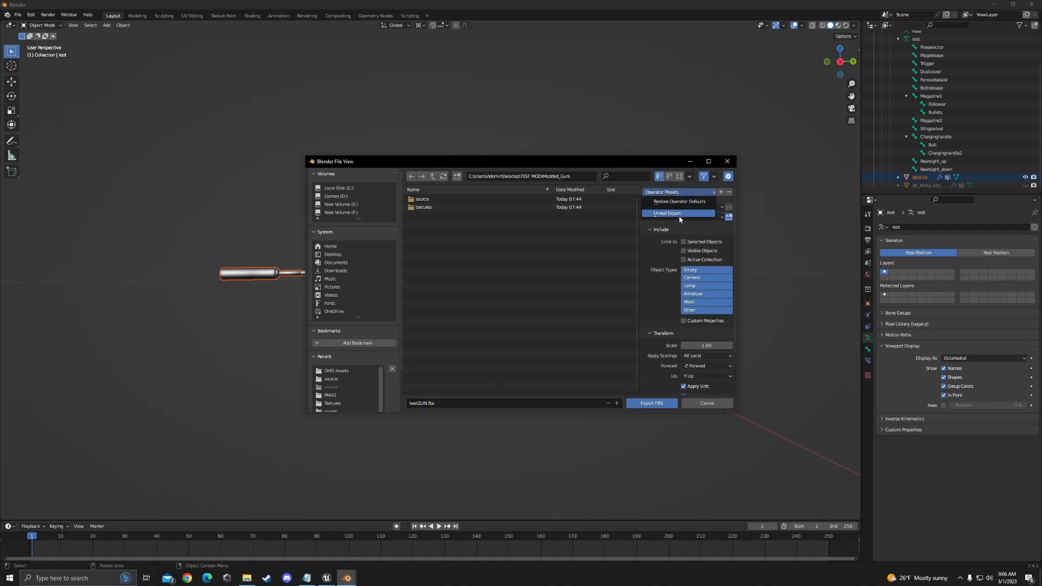
{"action": "left_click", "coordinate": [679, 214]}
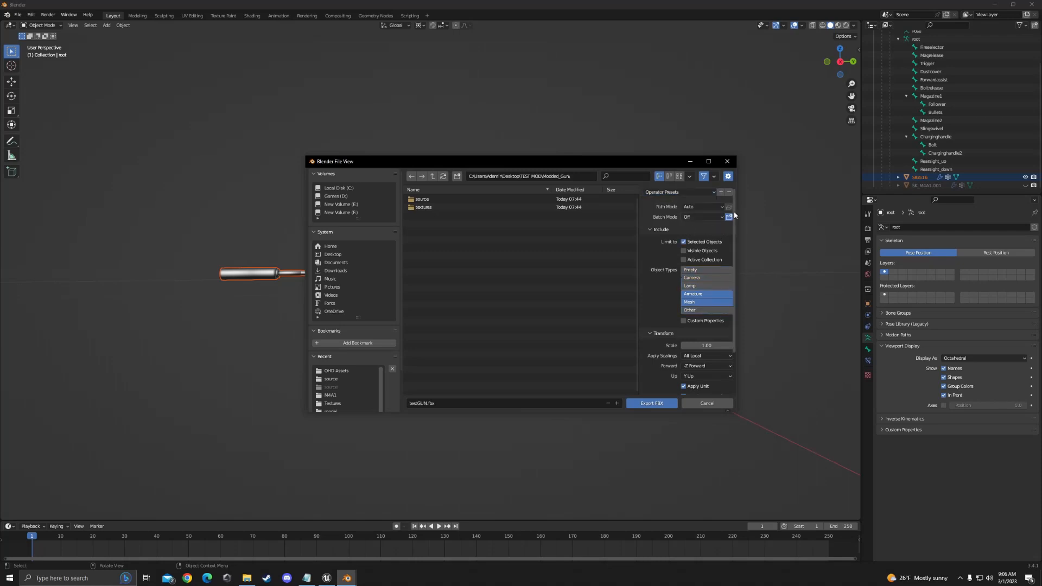
Review the preset's transform, geometry and armature options, and export the FBX file.
{"action": "left_click_drag", "start_coordinate": [734, 212], "coordinate": [730, 325]}
{"action": "left_click", "coordinate": [662, 370]}
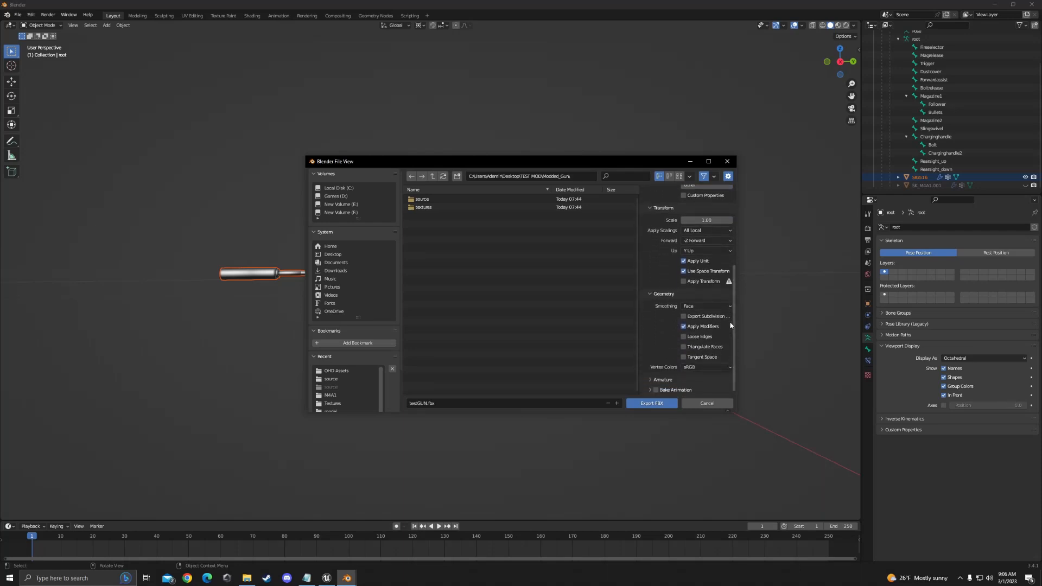
{"action": "left_click", "coordinate": [649, 380]}
{"action": "left_click_drag", "start_coordinate": [734, 289], "coordinate": [737, 348]}
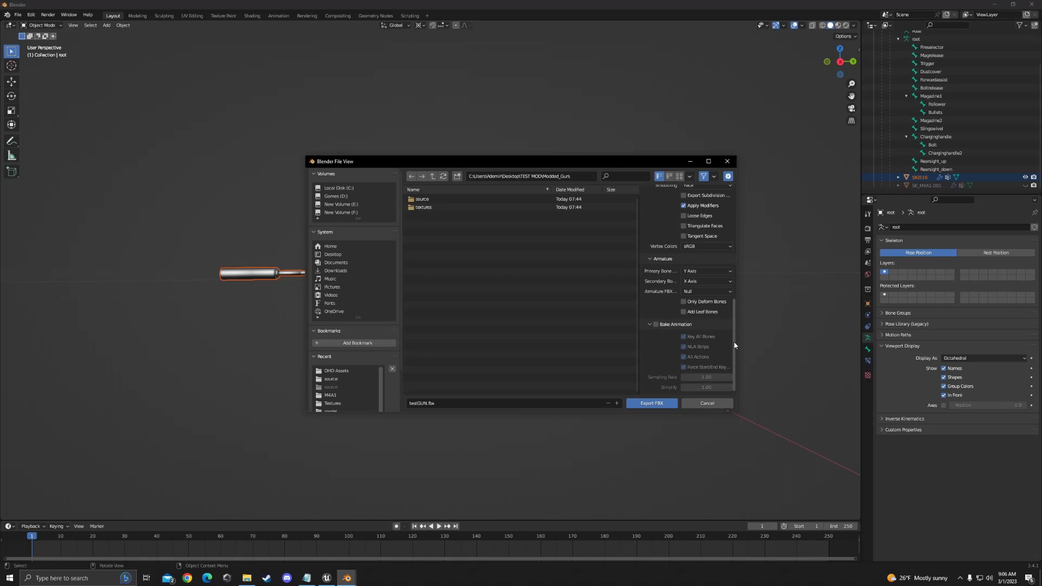
{"action": "left_click_drag", "start_coordinate": [734, 345], "coordinate": [737, 208]}
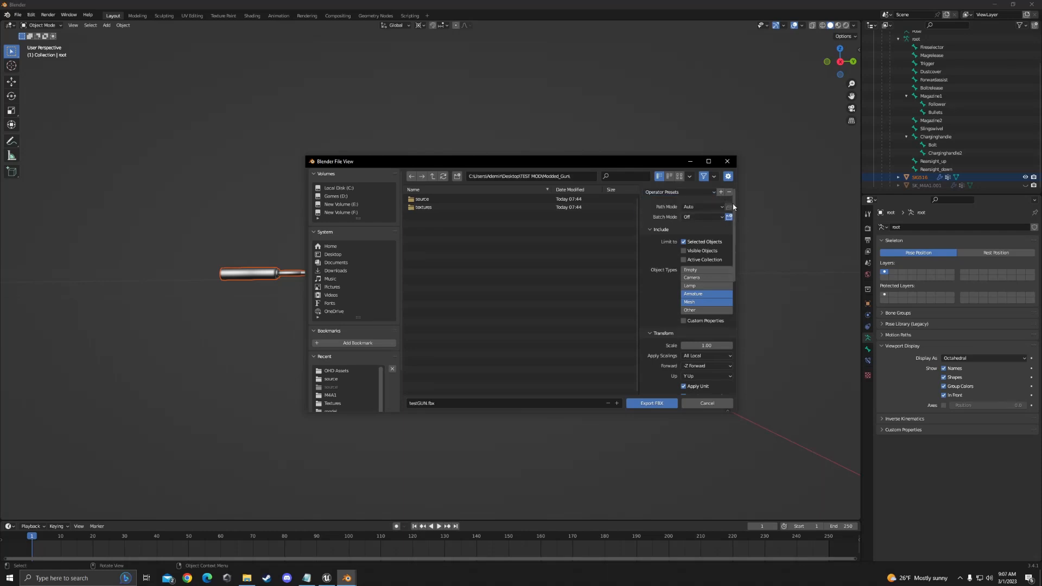
{"action": "left_click_drag", "start_coordinate": [734, 207], "coordinate": [742, 176]}
{"action": "left_click", "coordinate": [647, 404]}
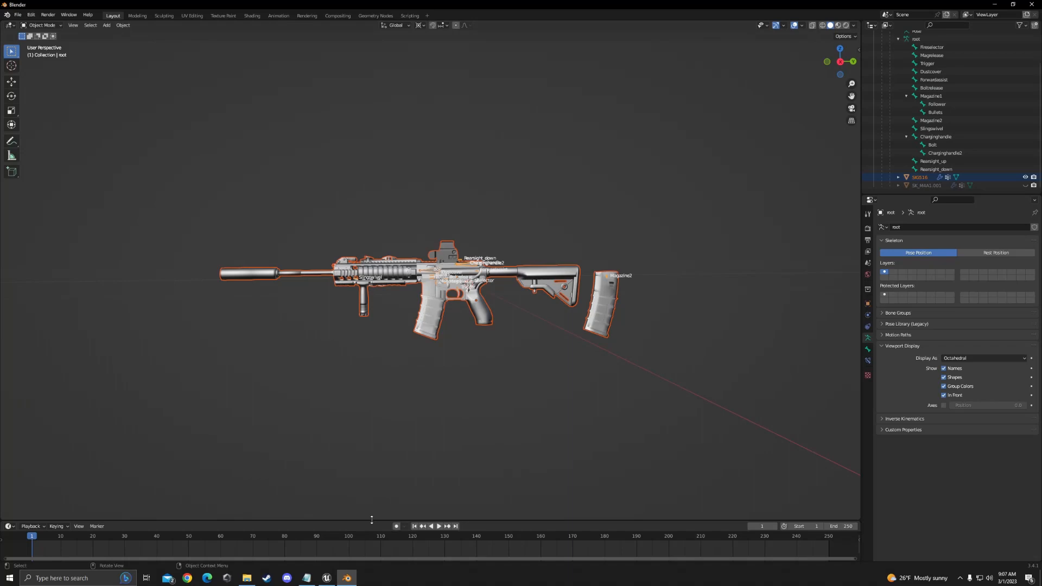
Switch to Unreal Editor and open the Items folder of TestGUN Content.
{"action": "left_click", "coordinate": [326, 578]}
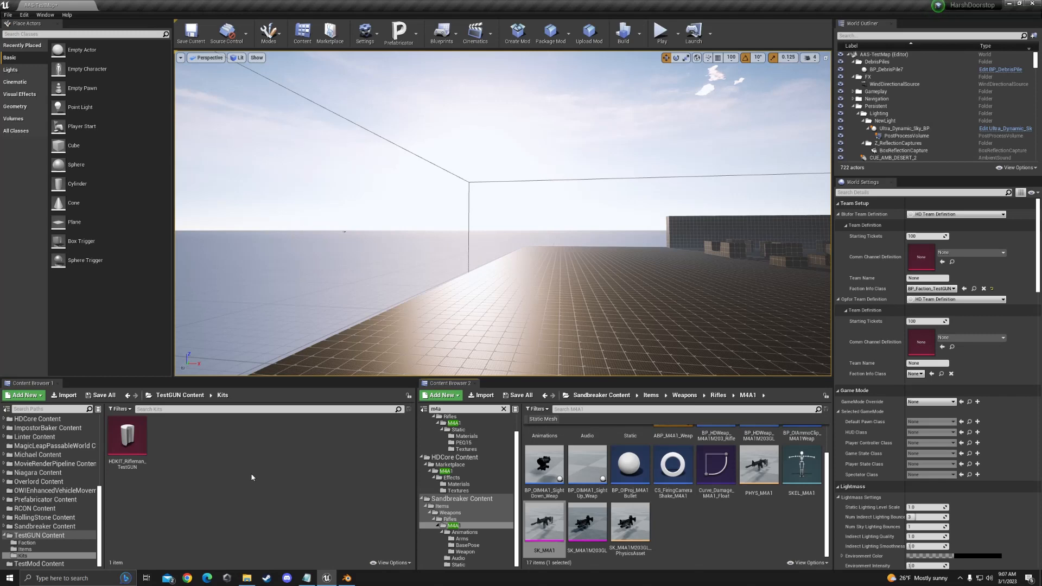
{"action": "left_click", "coordinate": [48, 535]}
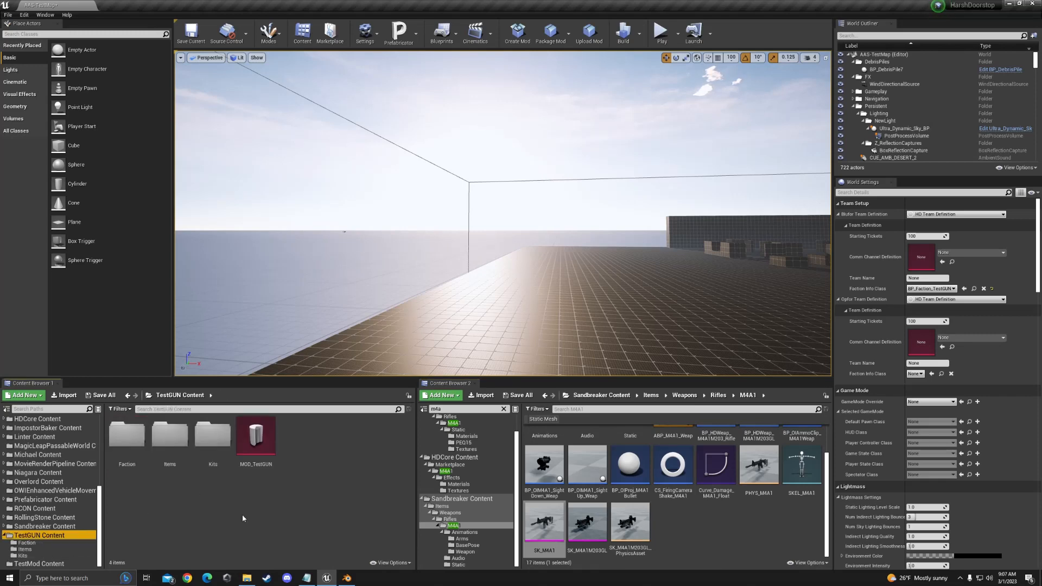
{"action": "double_click", "coordinate": [170, 436]}
Create a folder named testGUN inside Items and open it.
{"action": "right_click", "coordinate": [250, 476]}
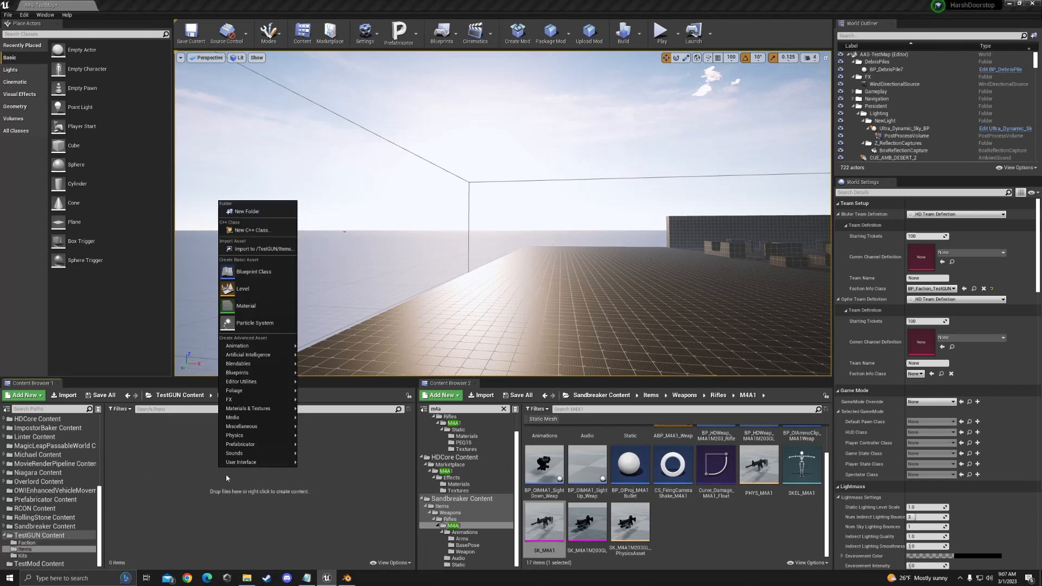
{"action": "mouse_move", "coordinate": [241, 461]}
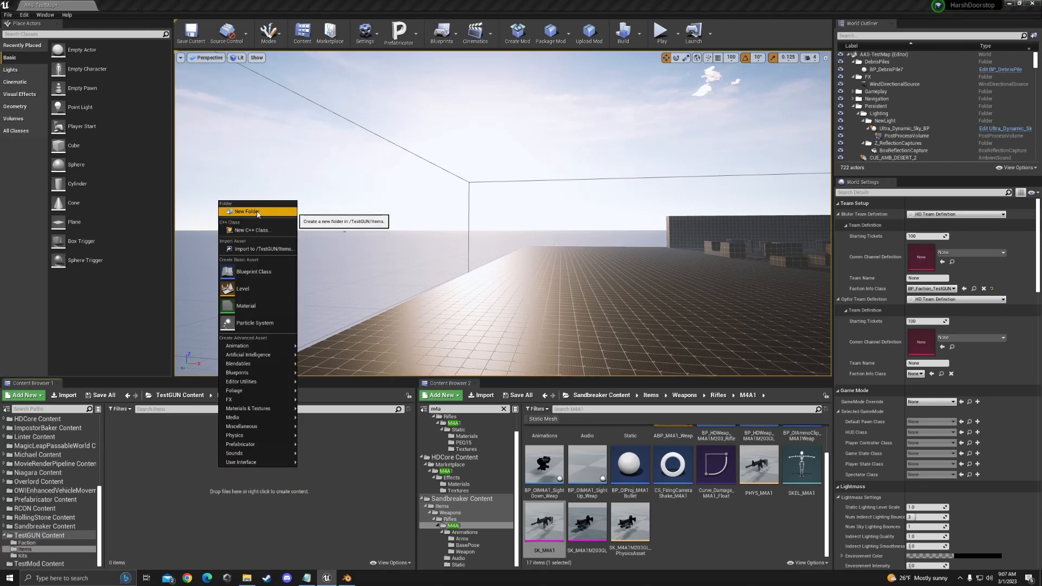
{"action": "left_click", "coordinate": [258, 211]}
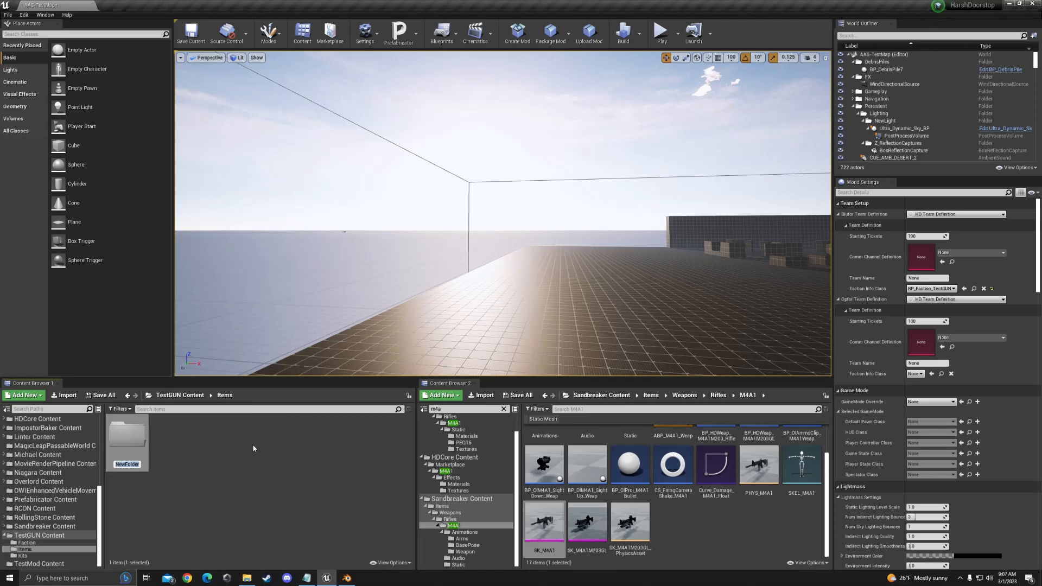
{"action": "type", "text": "testGUN"}
{"action": "key", "text": "Return"}
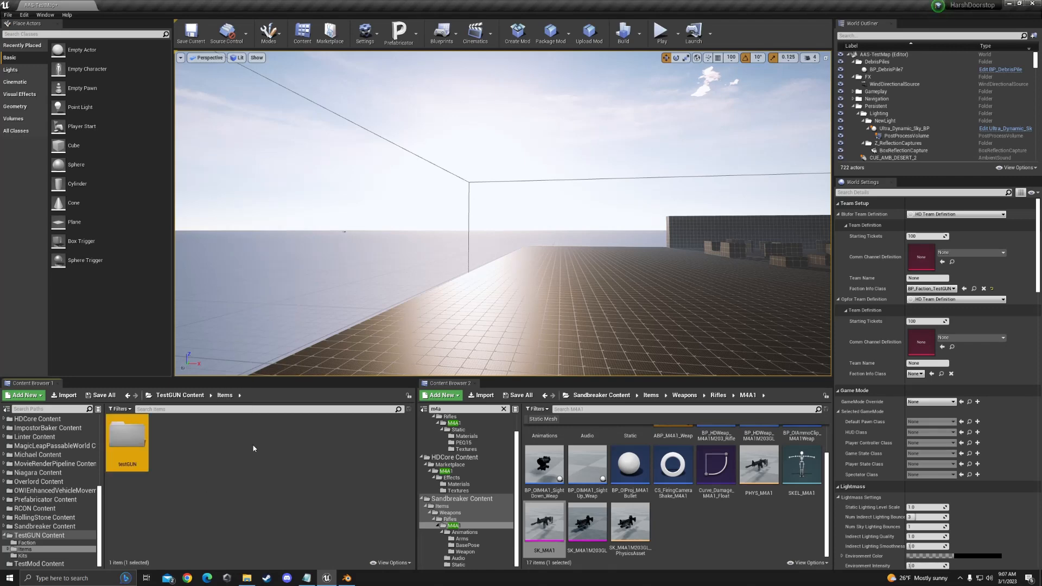
{"action": "double_click", "coordinate": [127, 441]}
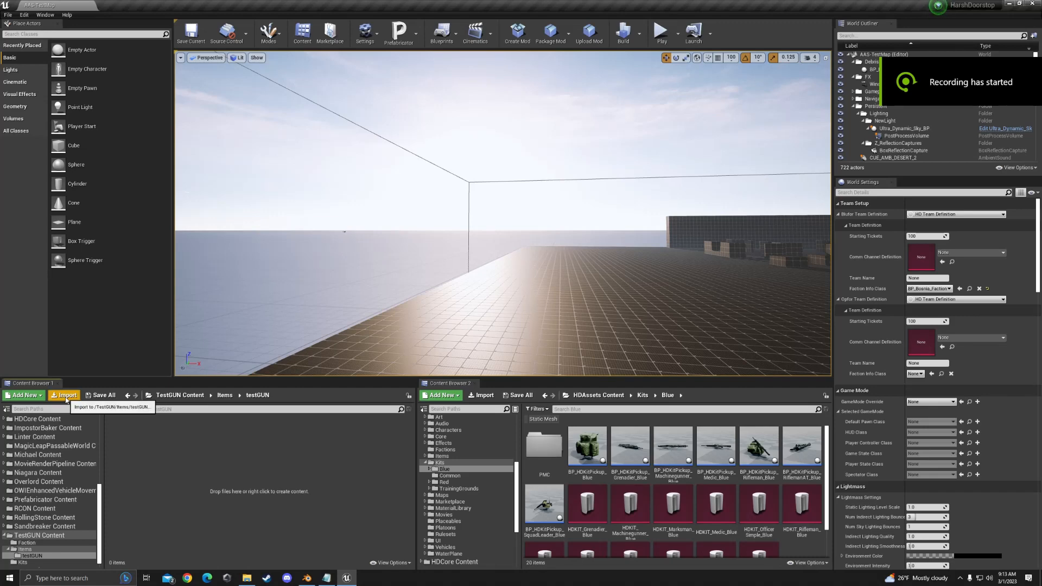
{"action": "left_click", "coordinate": [65, 398]}
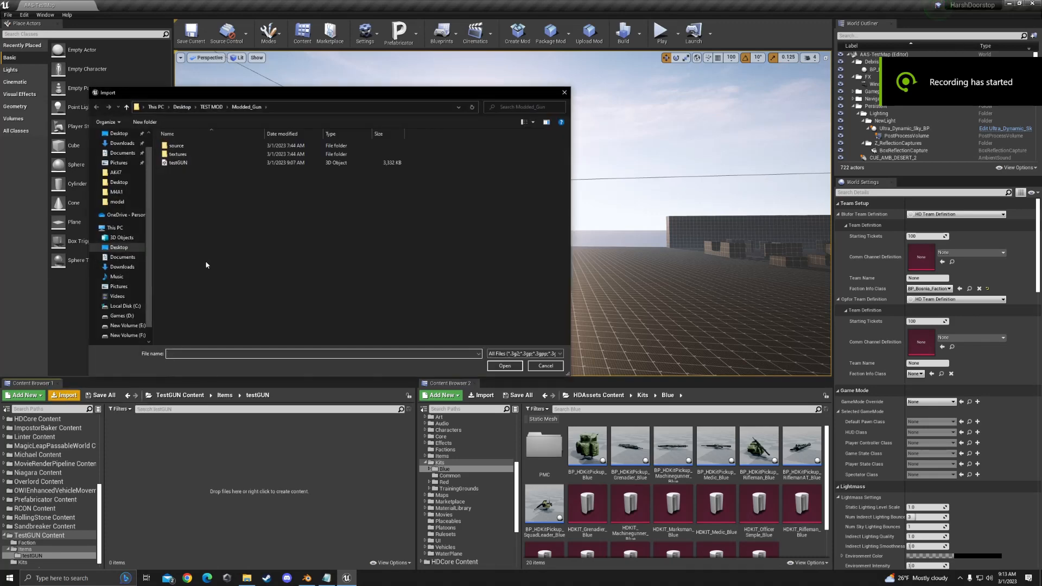
{"action": "left_click", "coordinate": [179, 163]}
{"action": "left_click", "coordinate": [513, 365]}
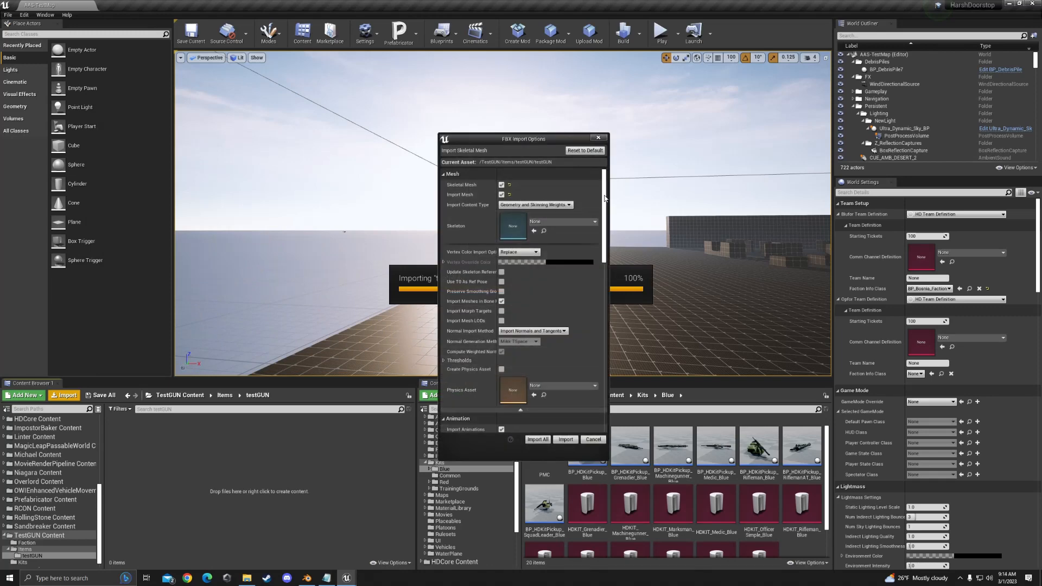
{"action": "left_click_drag", "start_coordinate": [536, 141], "coordinate": [333, 139]}
{"action": "left_click", "coordinate": [585, 407]}
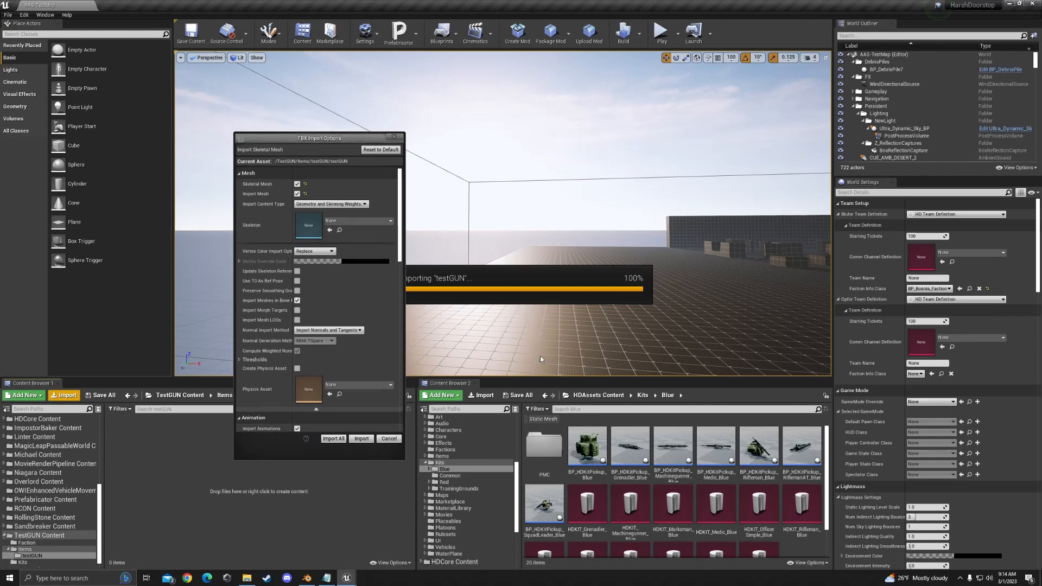
{"action": "left_click", "coordinate": [395, 137]}
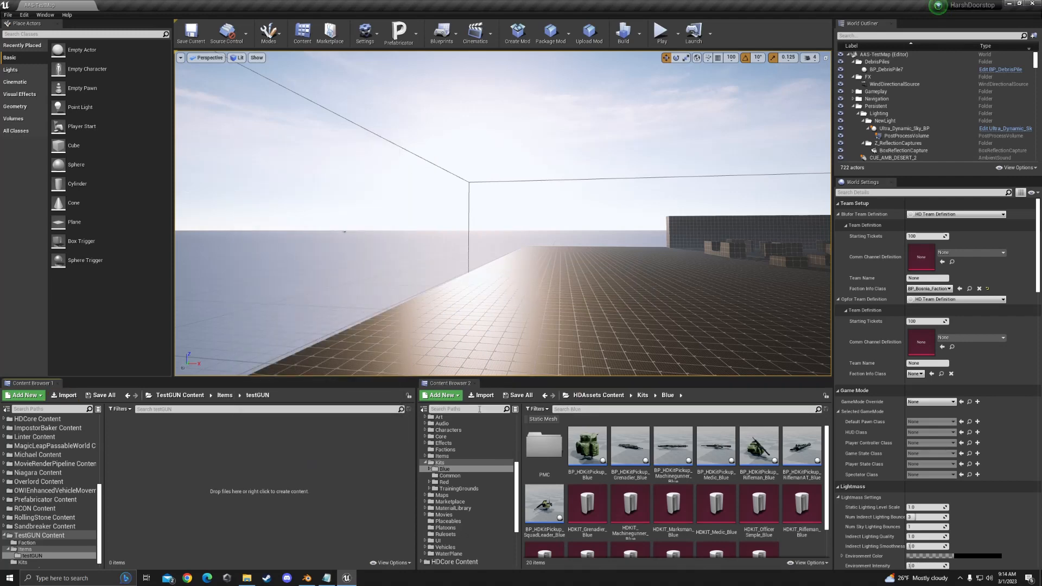
Filter the second content browser's folders by m4a1 and select the SKEL_M4A1 skeleton in Sandbreaker Content's M4A1 rifle folder.
{"action": "type", "text": "m4a1"}
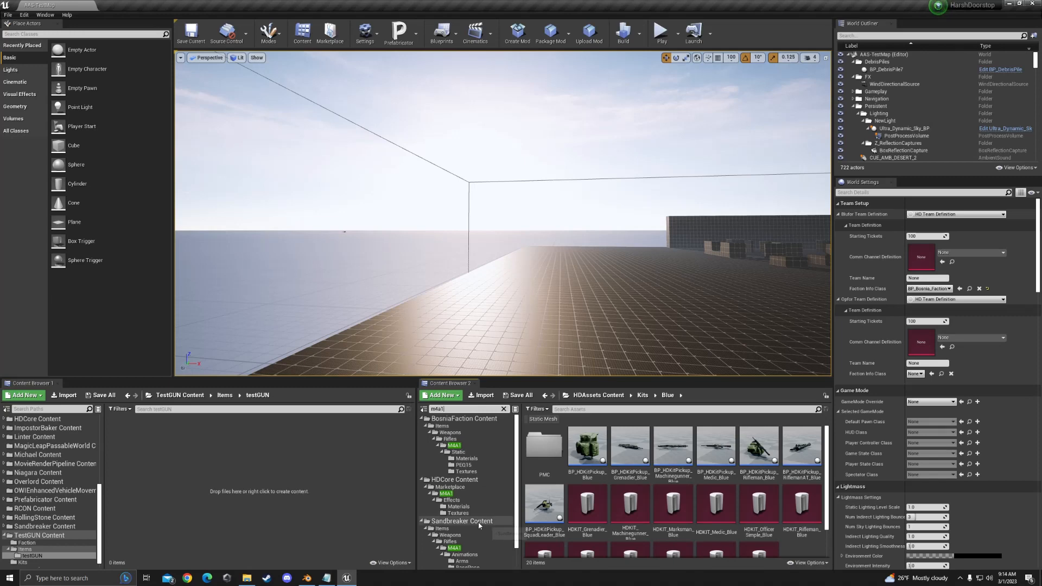
{"action": "left_click", "coordinate": [454, 547]}
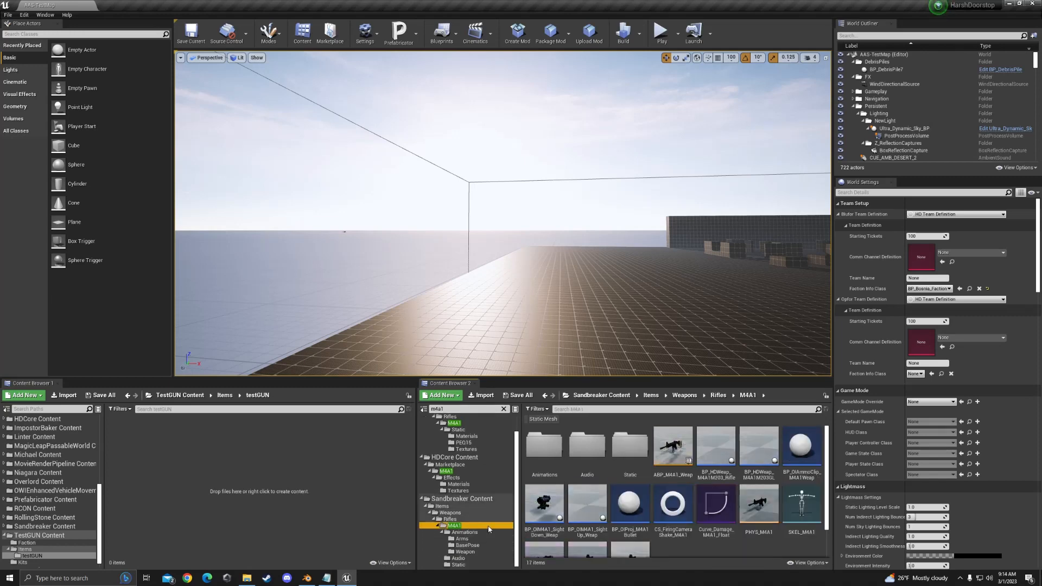
{"action": "scroll", "coordinate": [655, 524], "scroll_direction": "down", "scroll_amount": 1}
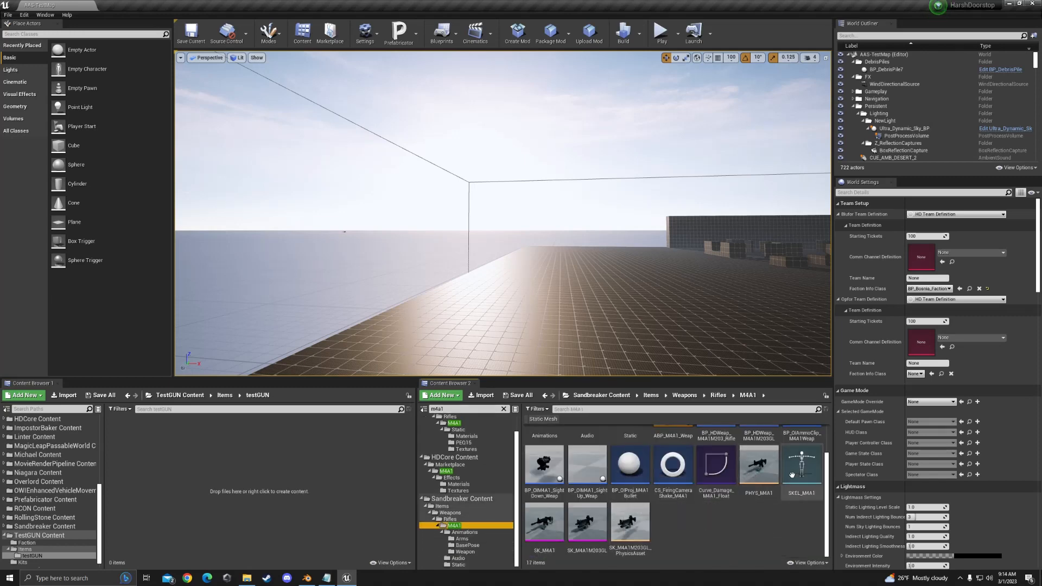
{"action": "left_click", "coordinate": [801, 466]}
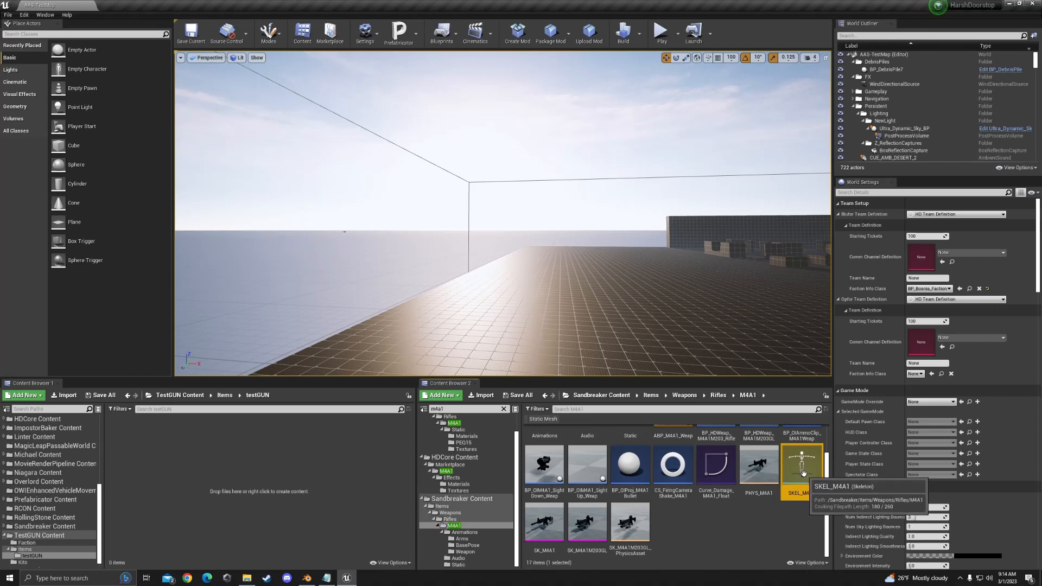
{"action": "left_click", "coordinate": [542, 522]}
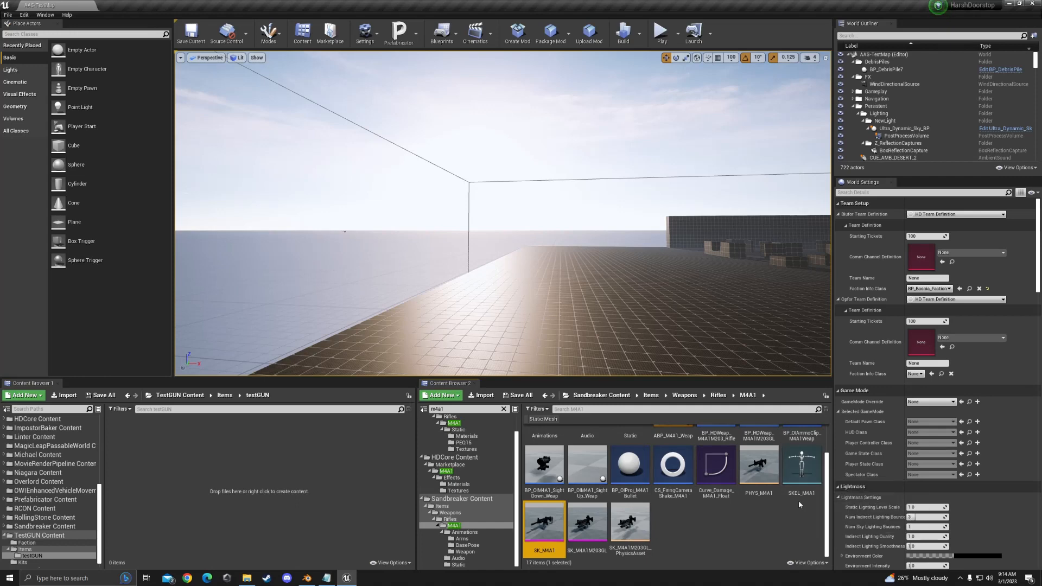
{"action": "left_click", "coordinate": [800, 481]}
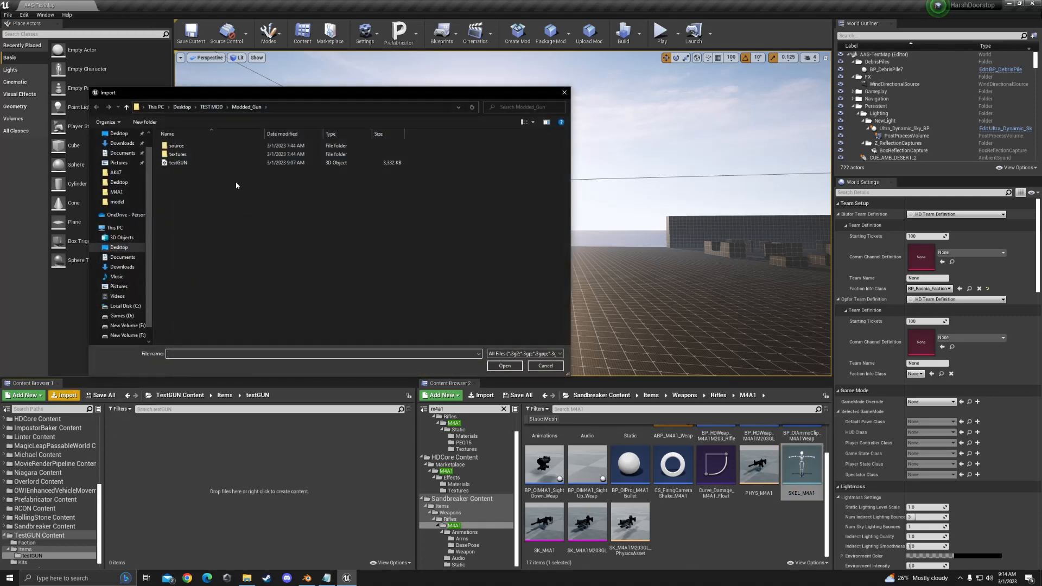
Import the testGUN FBX from Modded_Gun as a skeletal mesh using the SKEL_M4A1 skeleton, reviewing the remaining import options.
{"action": "left_click", "coordinate": [178, 163]}
{"action": "left_click", "coordinate": [504, 366]}
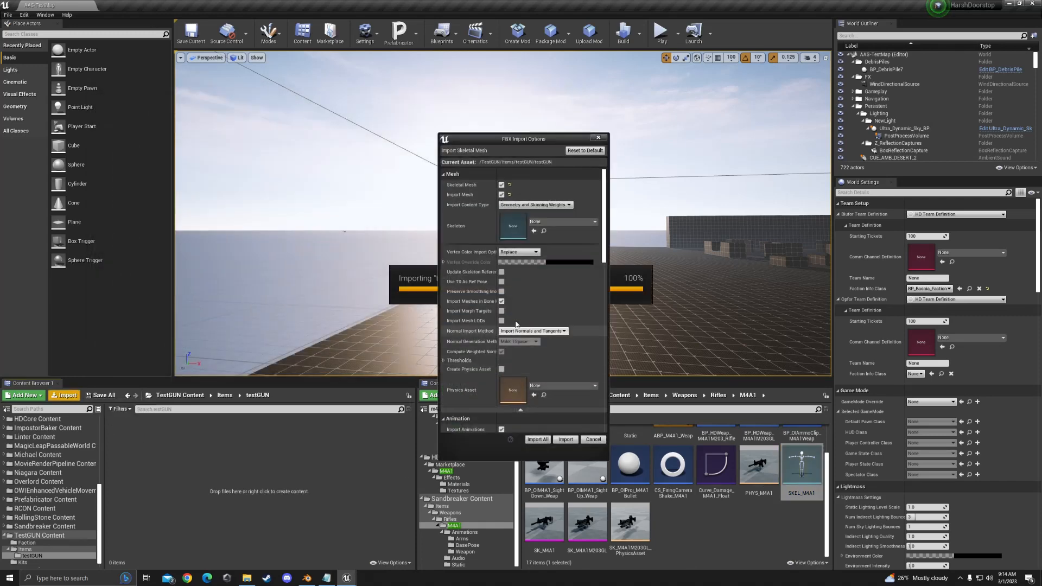
{"action": "left_click", "coordinate": [543, 226]}
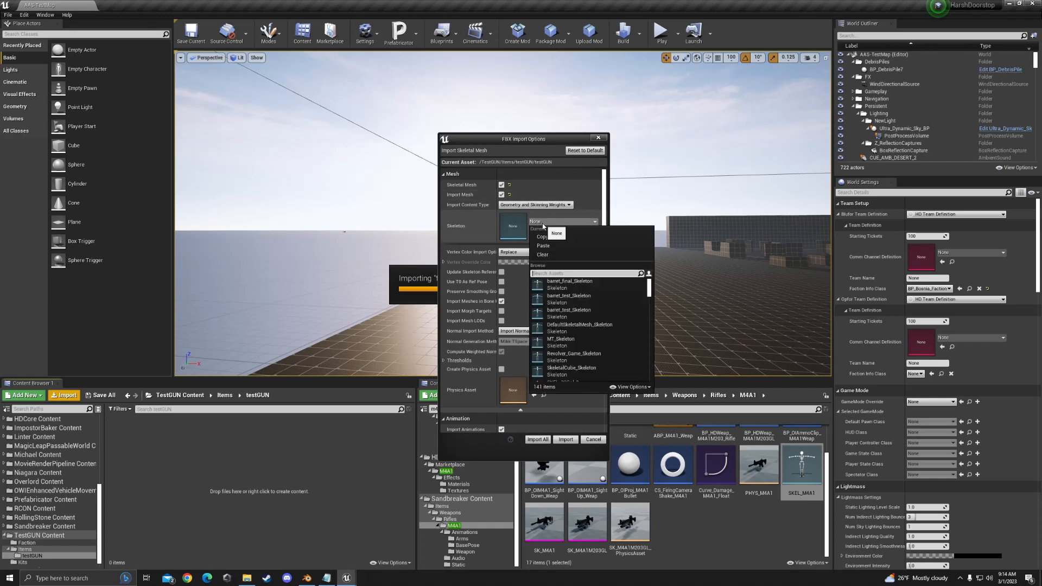
{"action": "left_click", "coordinate": [566, 284]}
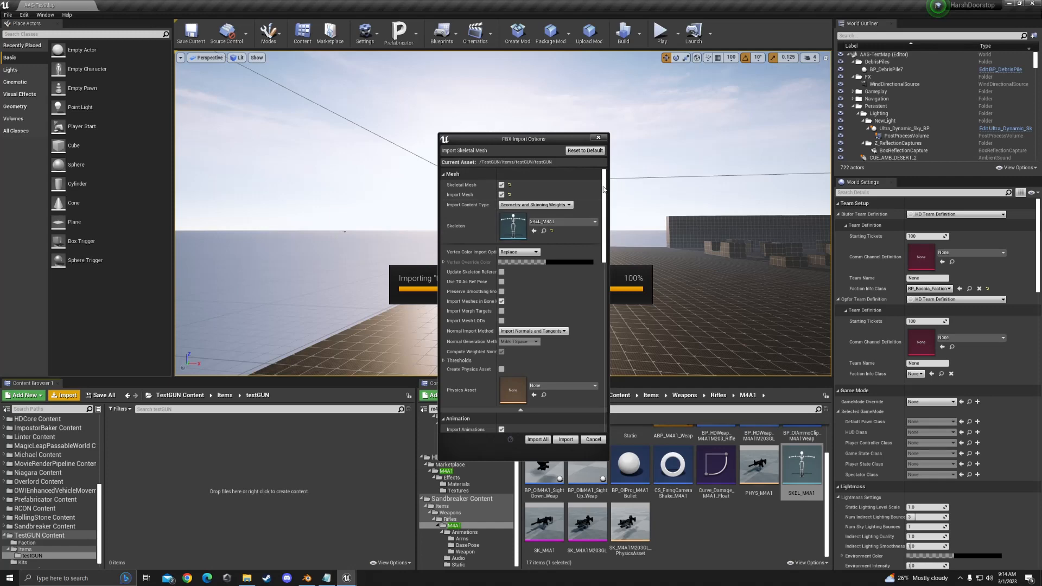
{"action": "left_click_drag", "start_coordinate": [604, 190], "coordinate": [611, 347]}
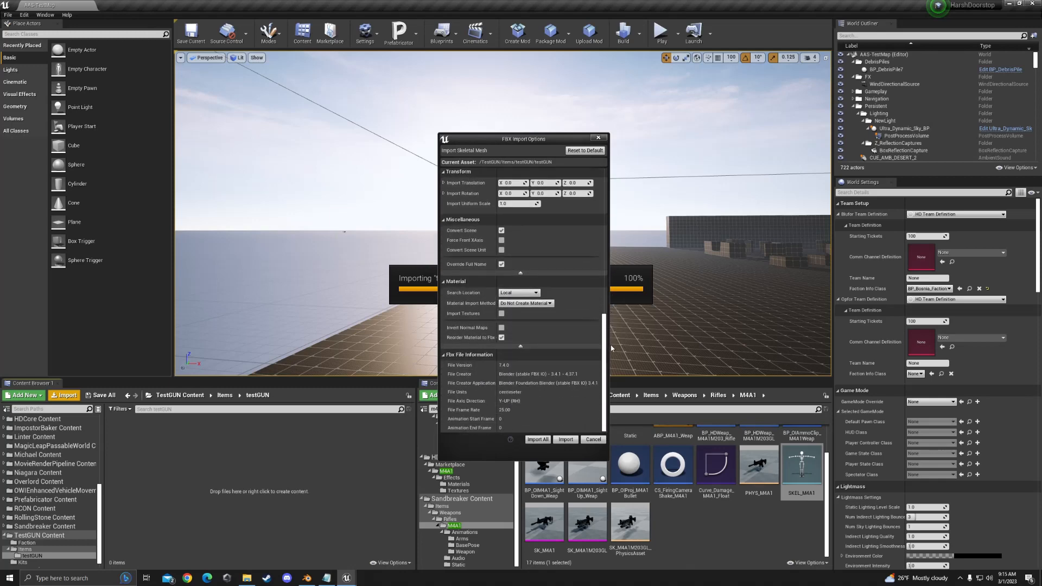
{"action": "scroll", "coordinate": [597, 364], "scroll_direction": "up", "scroll_amount": 10}
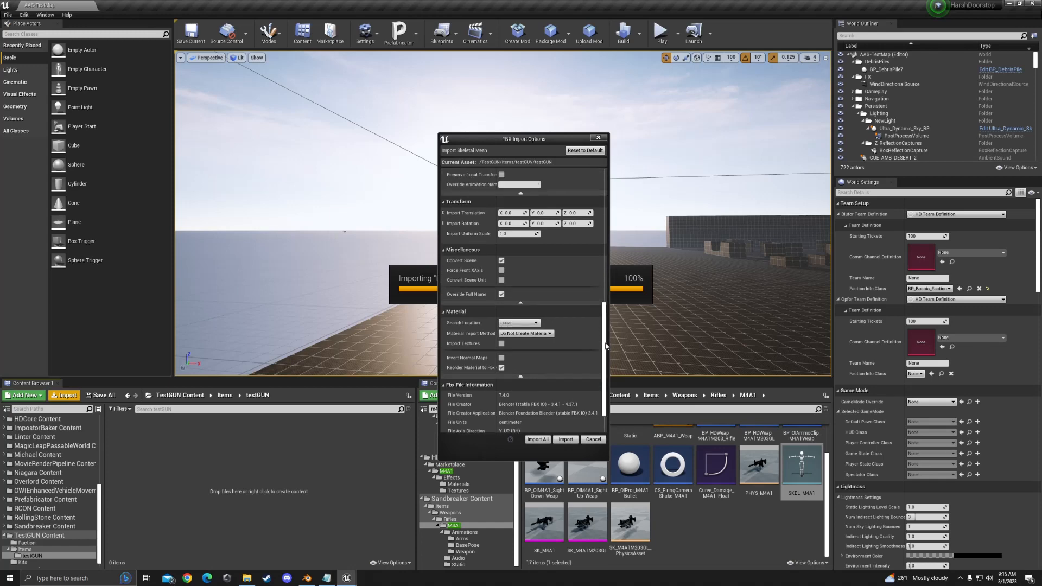
{"action": "left_click", "coordinate": [566, 440]}
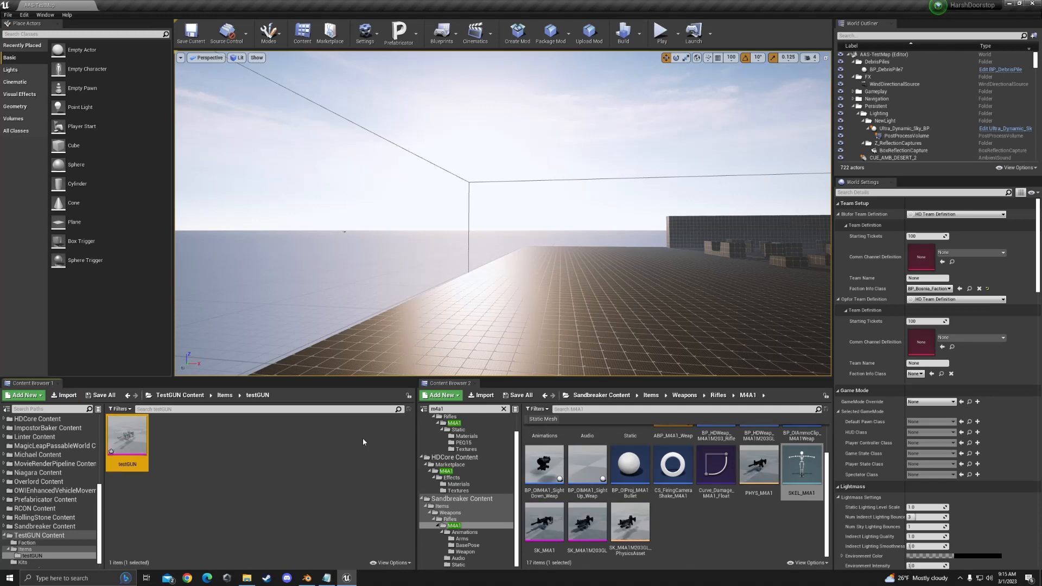
Open the imported testGUN mesh, set the preview camera speed to 1 and inspect the rifle from the side.
{"action": "double_click", "coordinate": [125, 432]}
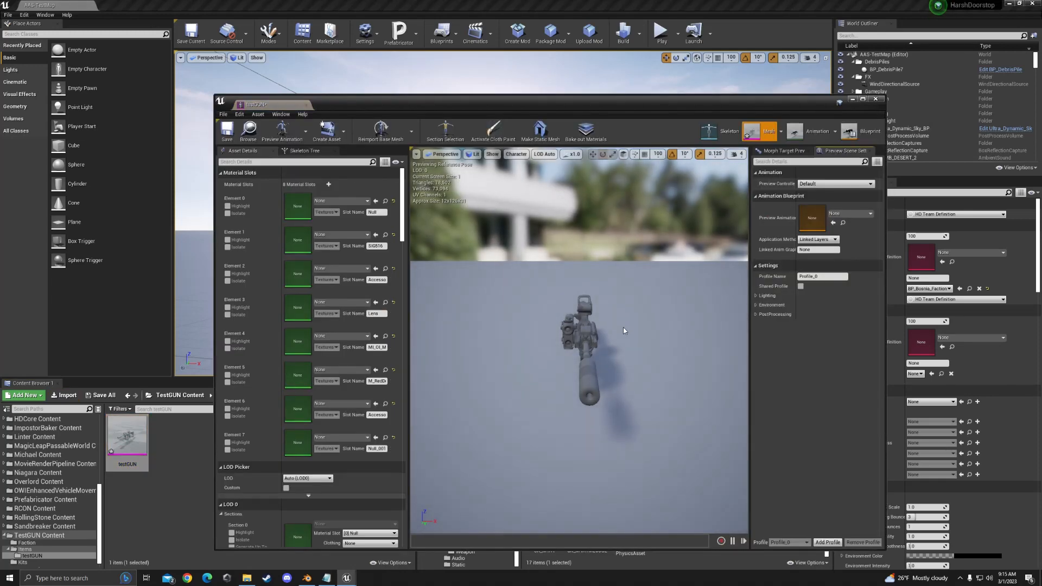
{"action": "right_click_drag", "start_coordinate": [624, 331], "coordinate": [478, 314]}
{"action": "left_click", "coordinate": [739, 156]}
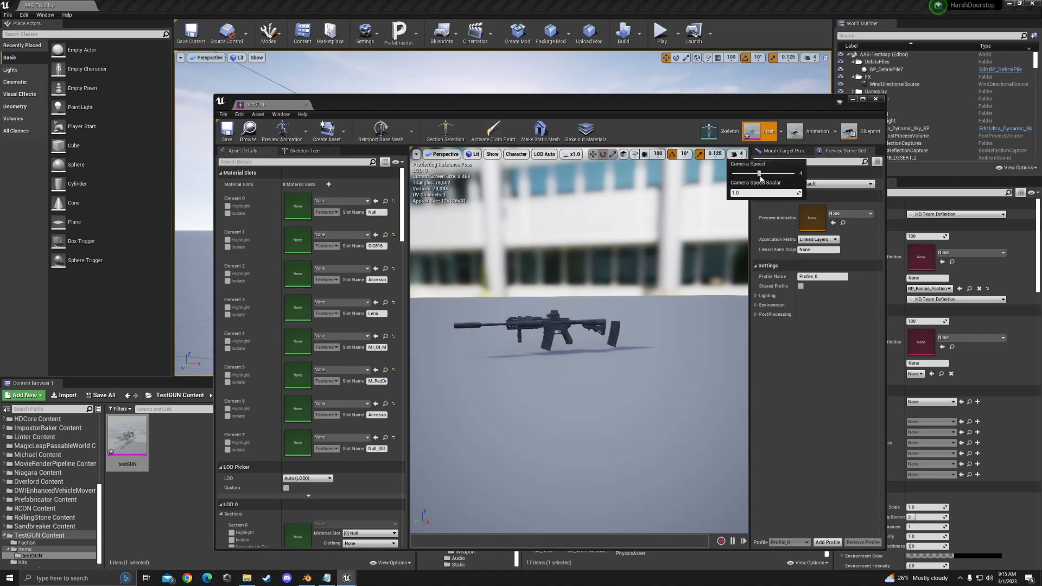
{"action": "right_click_drag", "start_coordinate": [691, 203], "coordinate": [562, 194]}
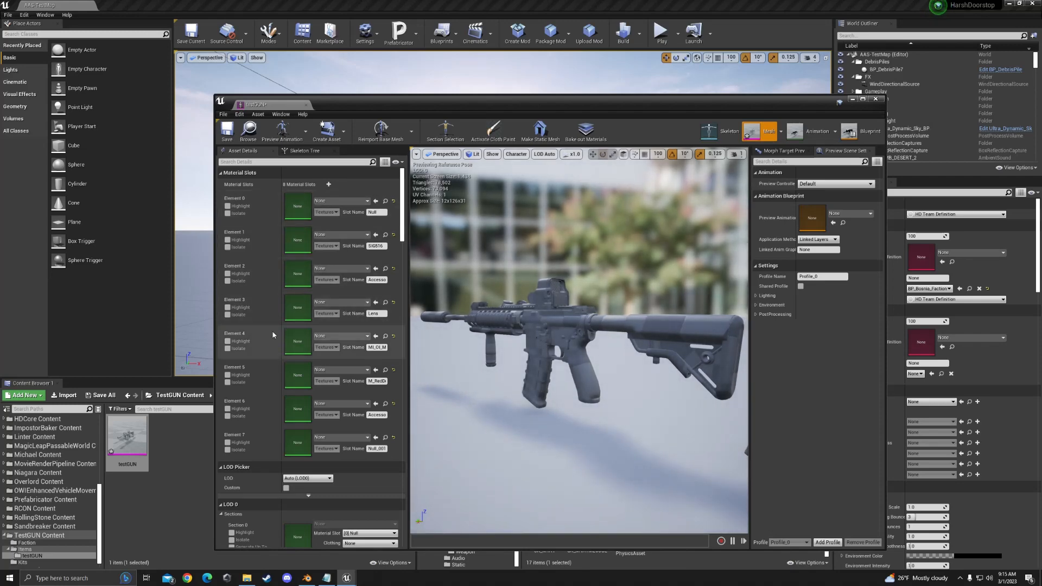
Isolate each material slot from Element 0 to Element 7 in turn to check which rifle parts it covers.
{"action": "left_click", "coordinate": [228, 214]}
{"action": "left_click", "coordinate": [227, 214]}
{"action": "right_click_drag", "start_coordinate": [543, 282], "coordinate": [551, 310]}
{"action": "left_click", "coordinate": [227, 213]}
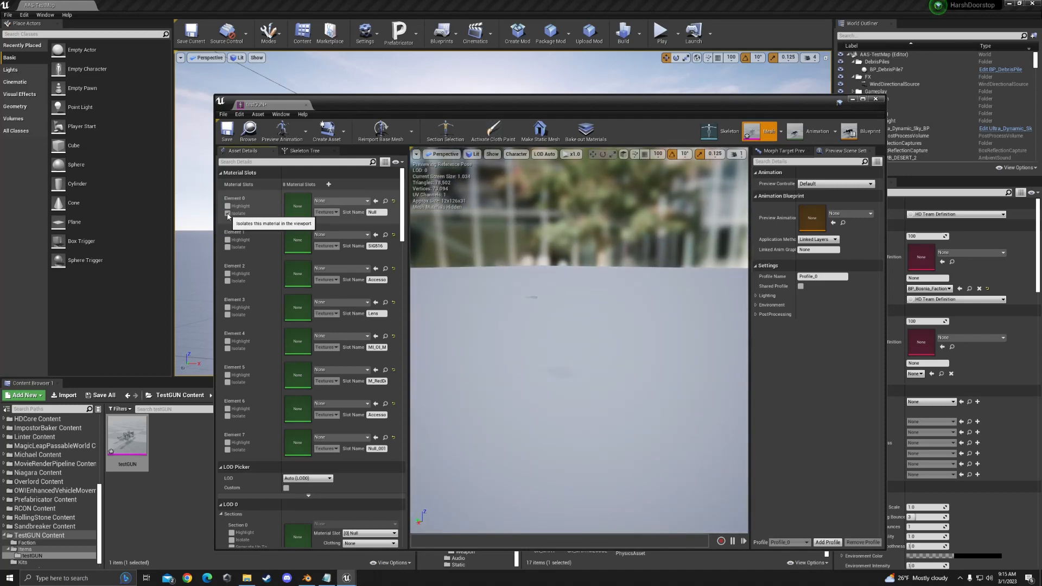
{"action": "left_click", "coordinate": [227, 213]}
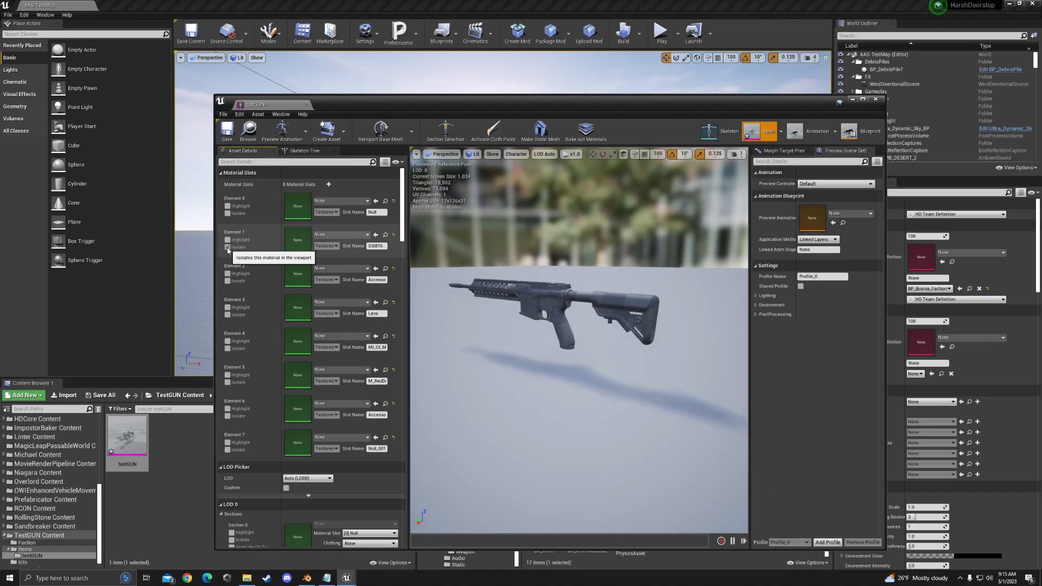
{"action": "left_click", "coordinate": [227, 248]}
{"action": "left_click", "coordinate": [227, 281]}
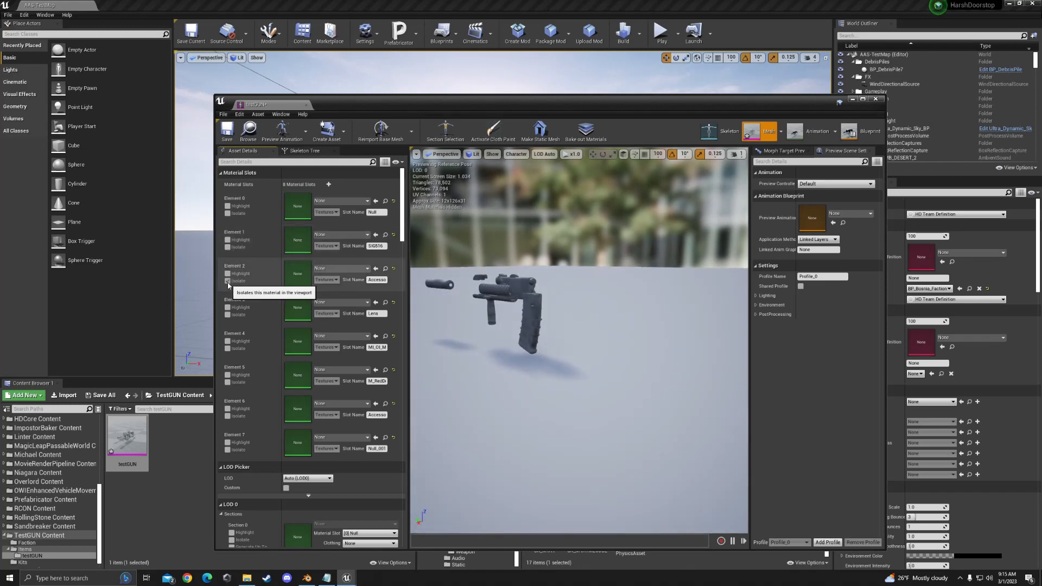
{"action": "left_click", "coordinate": [228, 281]}
{"action": "left_click", "coordinate": [227, 315]}
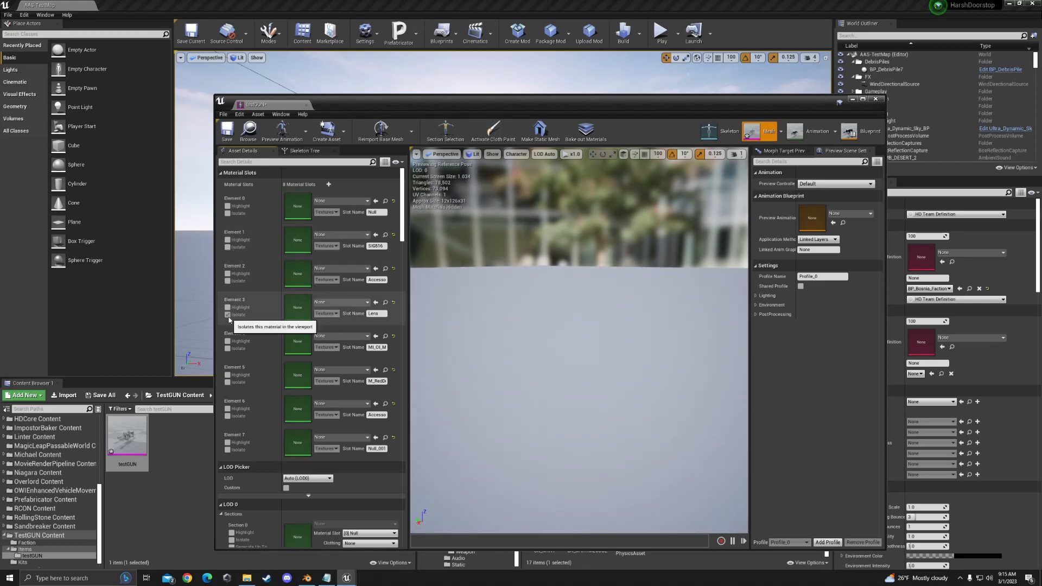
{"action": "left_click", "coordinate": [227, 315]}
{"action": "left_click", "coordinate": [227, 348]}
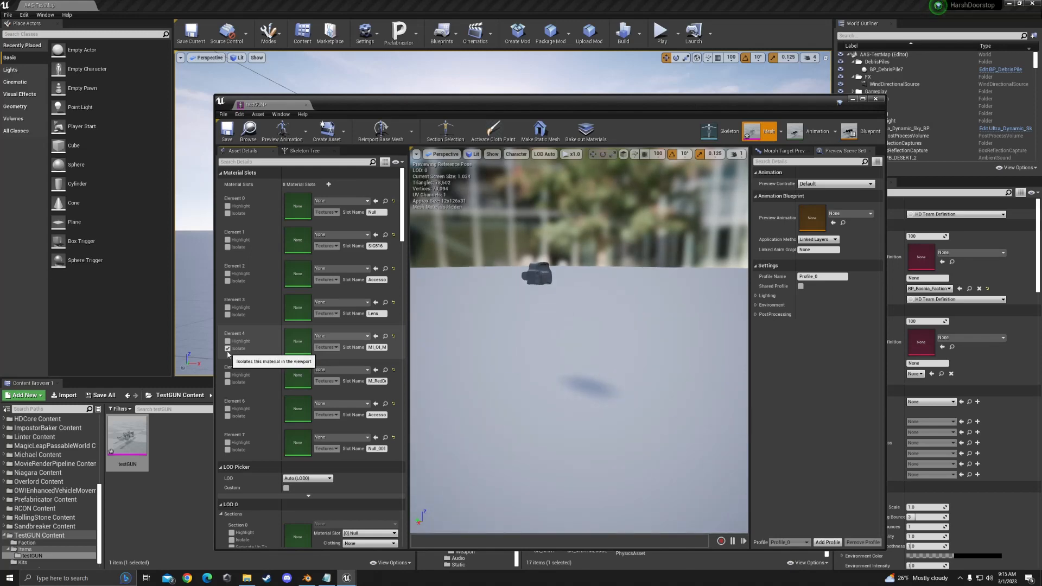
{"action": "left_click", "coordinate": [227, 349]}
{"action": "left_click", "coordinate": [227, 382]}
{"action": "left_click", "coordinate": [227, 382]}
{"action": "left_click", "coordinate": [227, 416]}
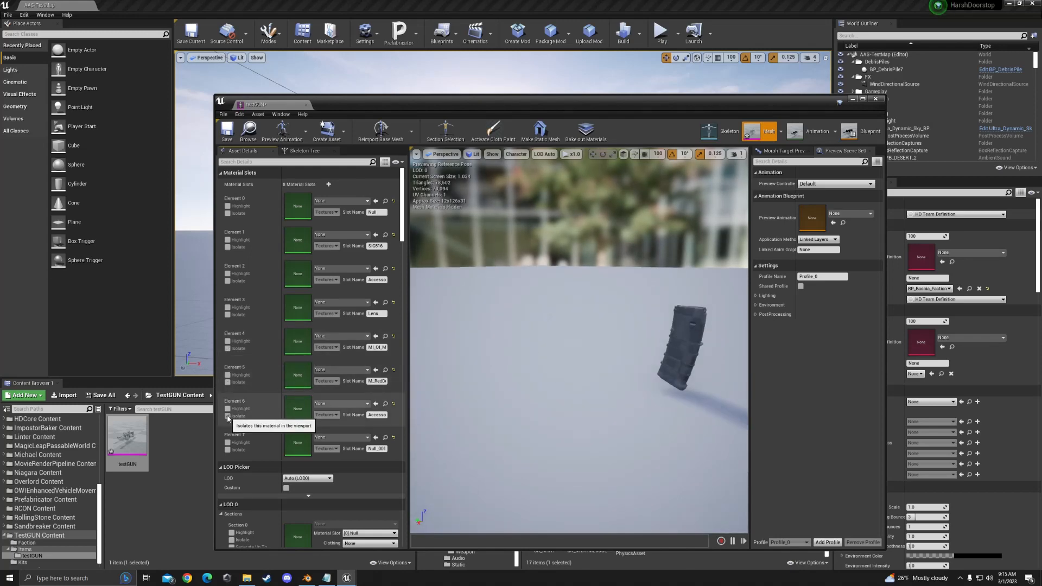
{"action": "left_click", "coordinate": [228, 416]}
{"action": "left_click", "coordinate": [227, 449]}
{"action": "left_click", "coordinate": [227, 449]}
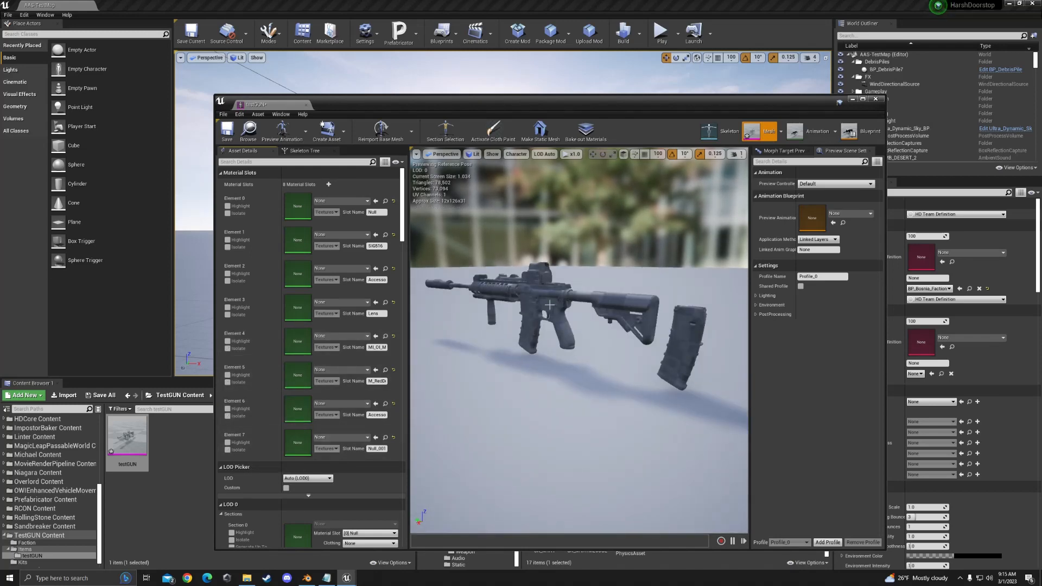
Preview the AM_M4A1_Weap_Reload animation on the rifle up close, and bring up the preview animation choices again.
{"action": "right_click_drag", "start_coordinate": [550, 305], "coordinate": [613, 327]}
{"action": "left_click", "coordinate": [283, 130]}
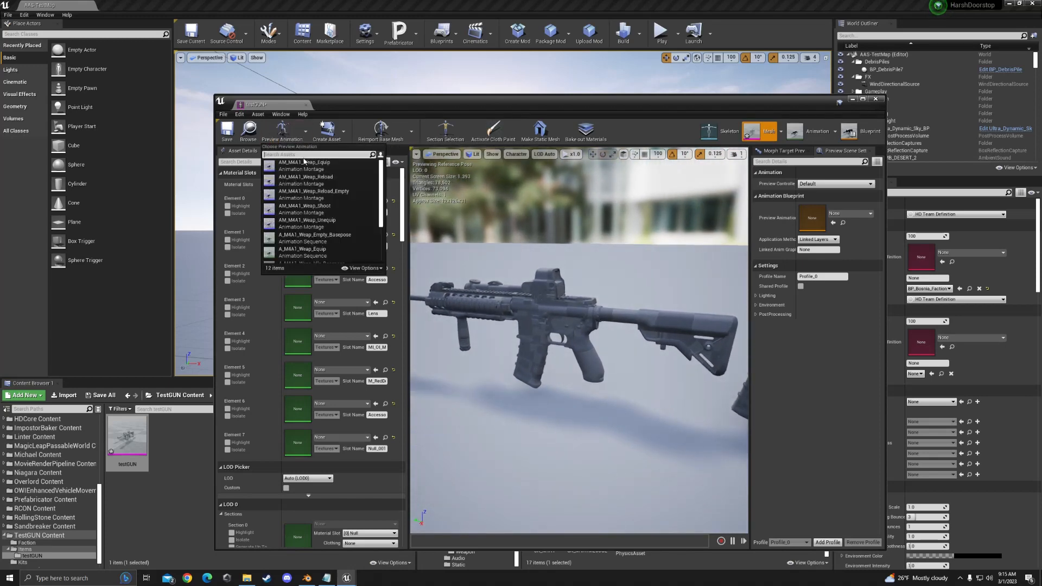
{"action": "left_click", "coordinate": [307, 179]}
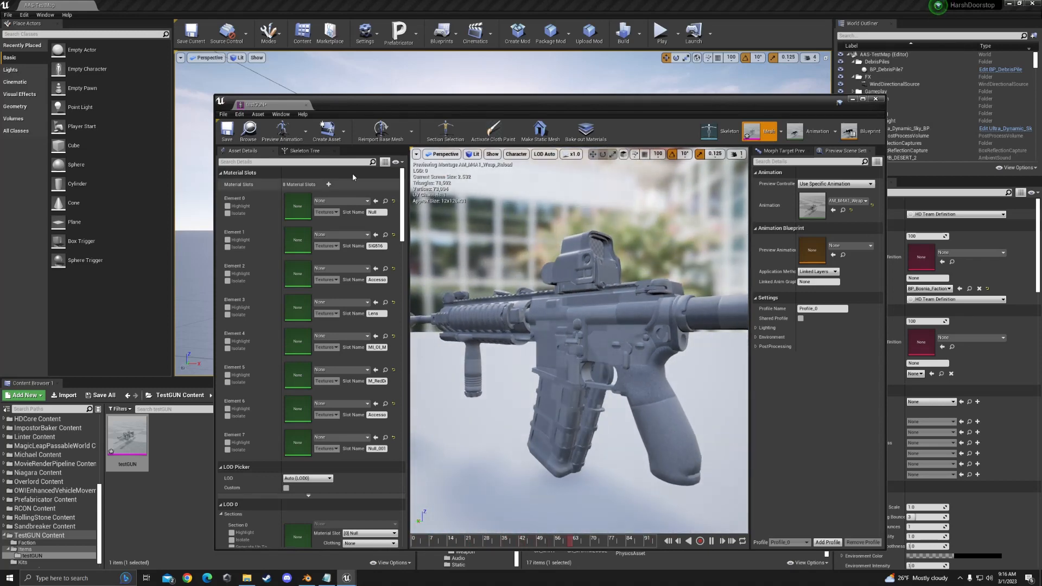
{"action": "left_click", "coordinate": [306, 131]}
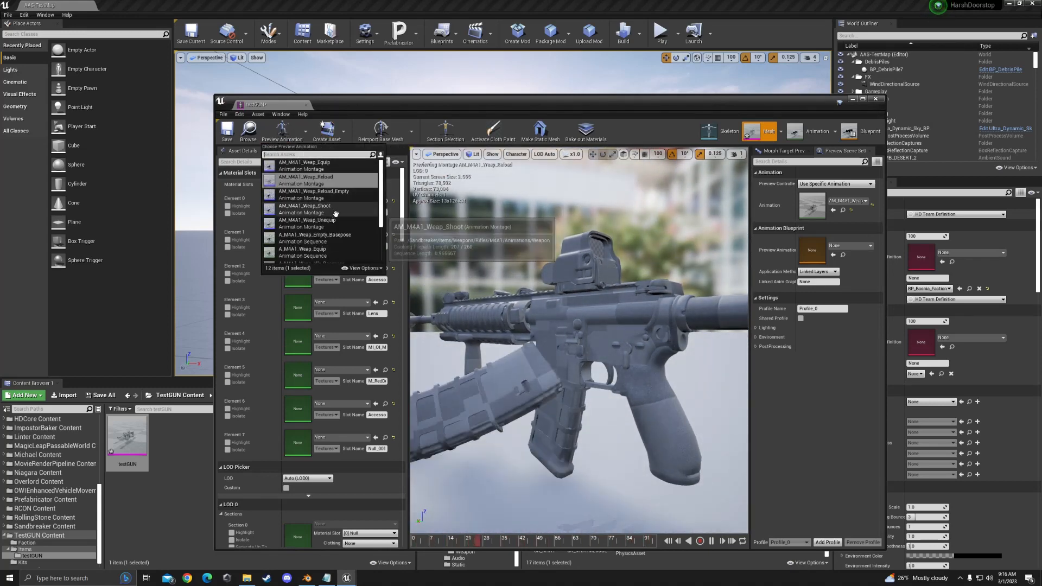
Preview the AM_M4A1_Weap_Shoot animation on the testGUN mesh and save the testGUN asset.
{"action": "left_click", "coordinate": [303, 209]}
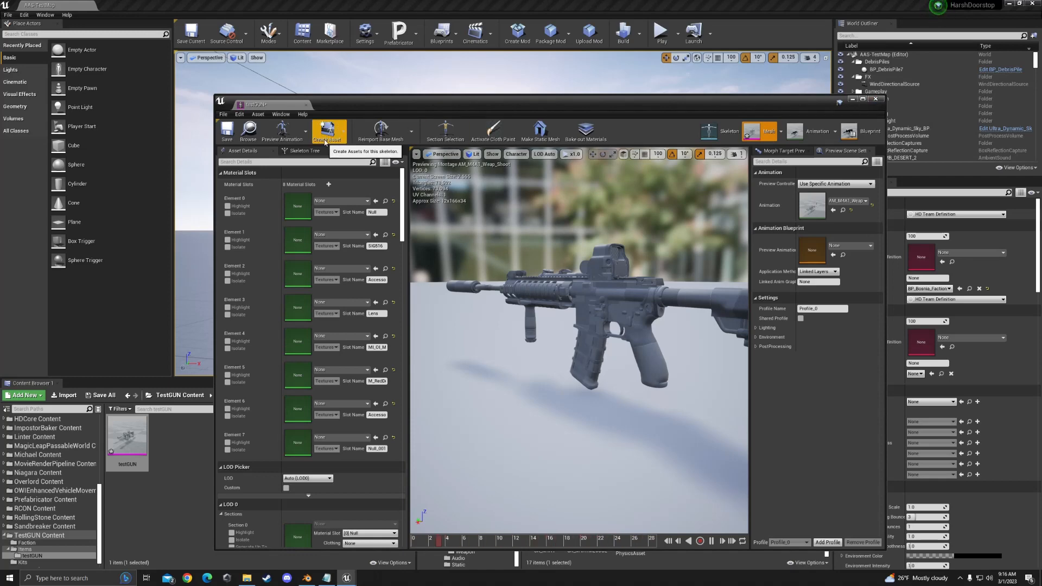
{"action": "left_click", "coordinate": [875, 100]}
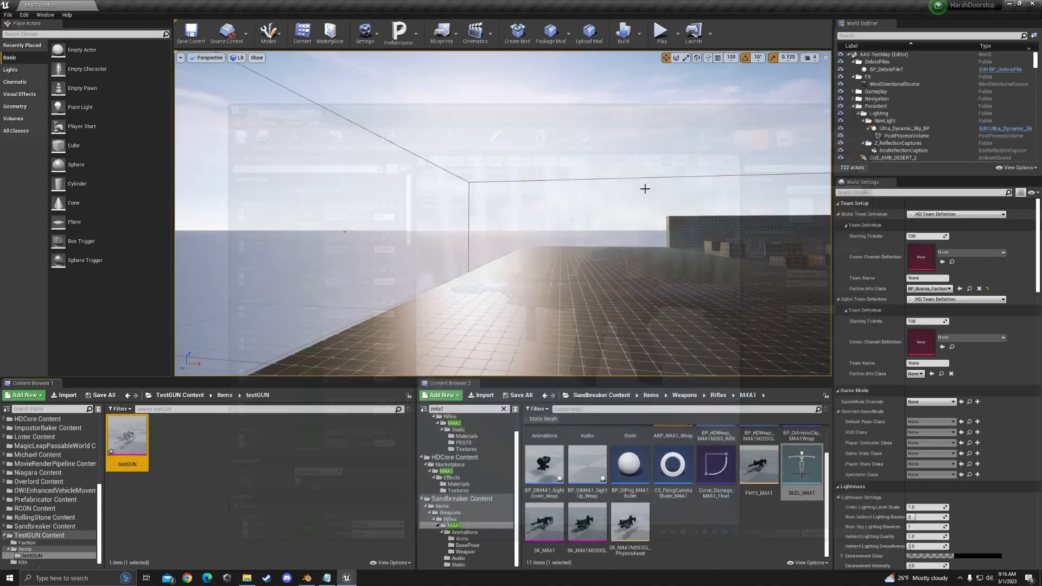
{"action": "right_click", "coordinate": [131, 429]}
{"action": "left_click", "coordinate": [142, 277]}
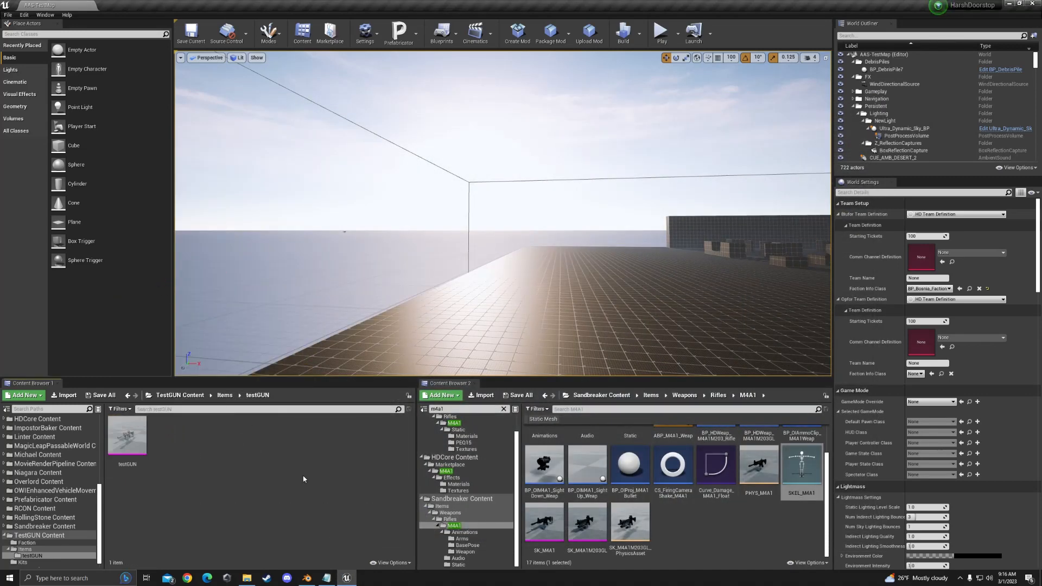
Switch to File Explorer and look at the textures folder inside Modded_Gun.
{"action": "left_click", "coordinate": [248, 578]}
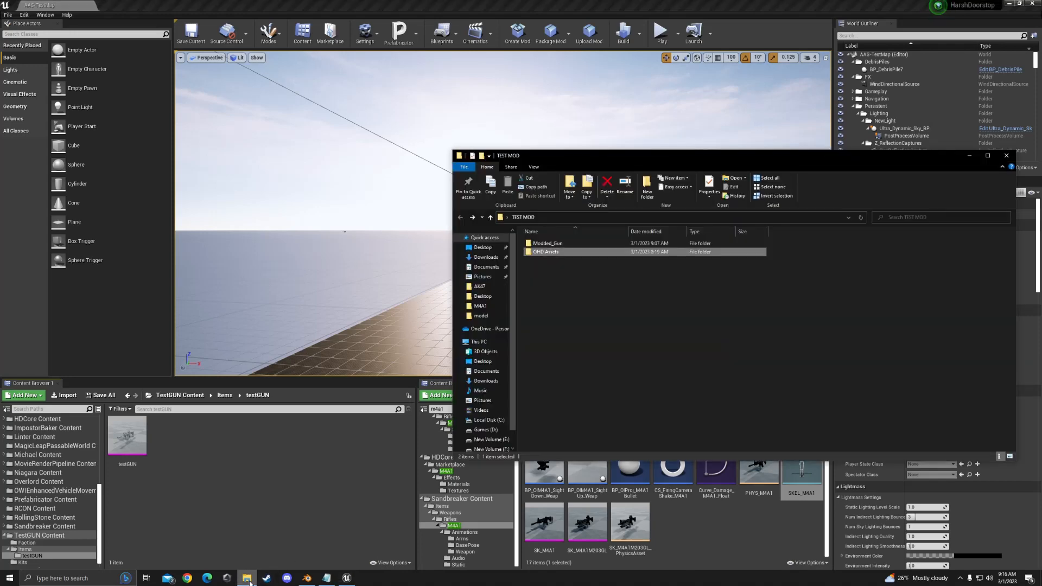
{"action": "double_click", "coordinate": [568, 246]}
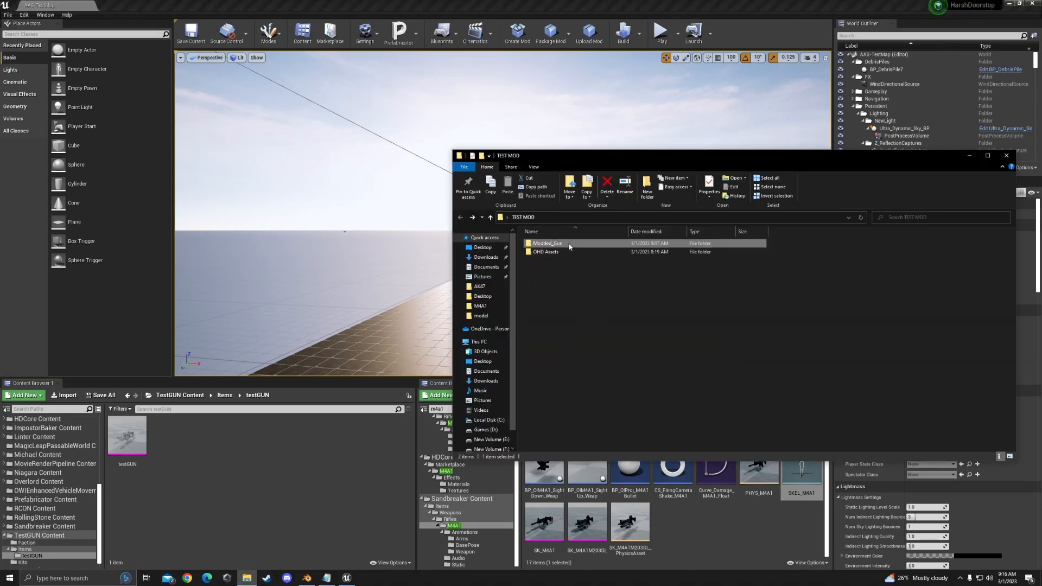
{"action": "double_click", "coordinate": [570, 253]}
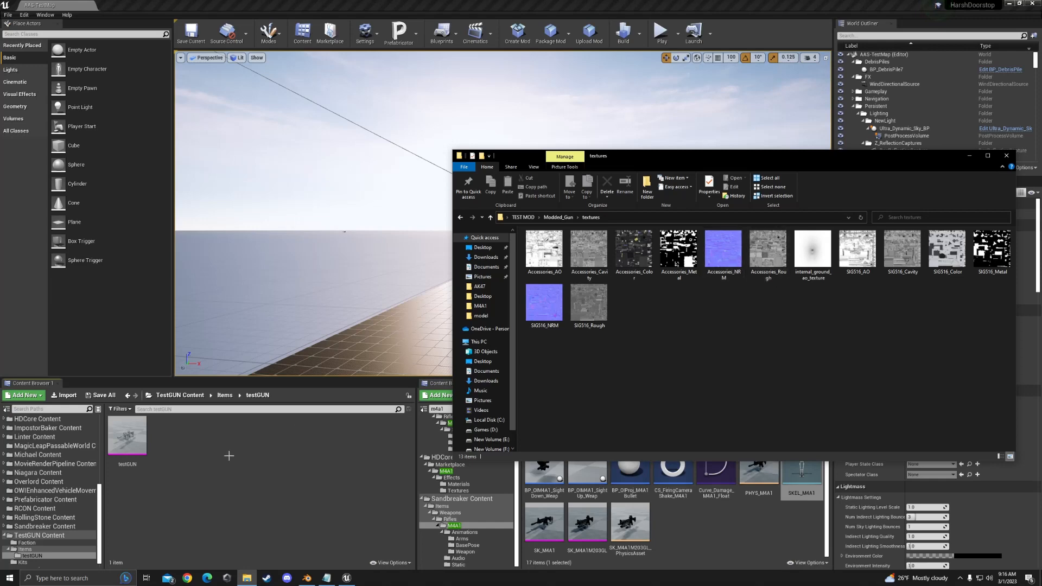
Switch back to the Unreal Editor and reopen the testGUN folder under TestGUN Content's Items.
{"action": "left_click", "coordinate": [214, 454]}
{"action": "key", "text": "alt+Left"}
{"action": "key", "text": "alt+Left"}
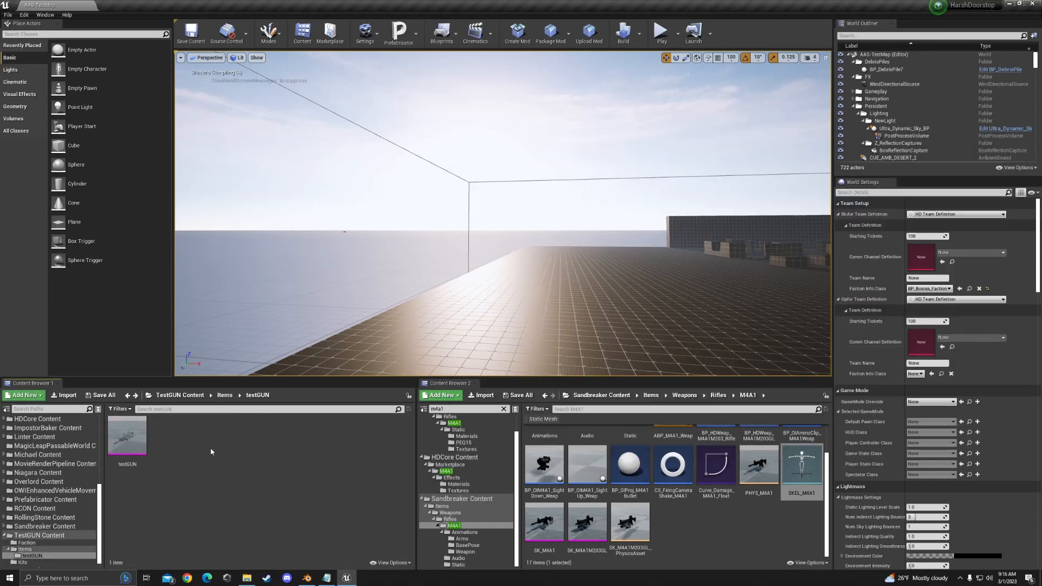
{"action": "key", "text": "alt+Left"}
{"action": "left_click", "coordinate": [210, 451]}
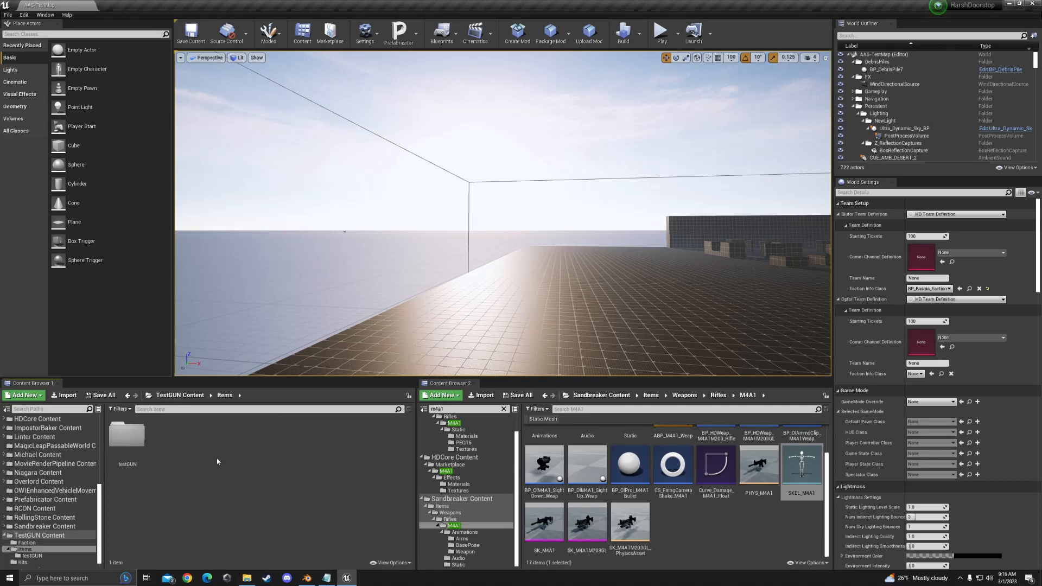
{"action": "double_click", "coordinate": [138, 436]}
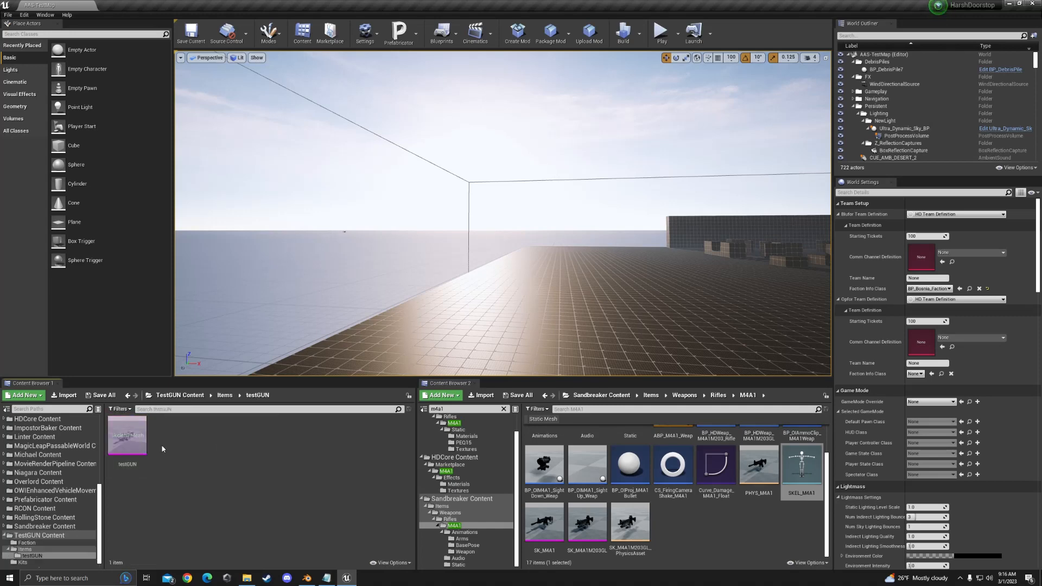
Examine how the Sandbreaker M4A1 weapon folder and its Static subfolder are organised.
{"action": "right_click", "coordinate": [236, 444]}
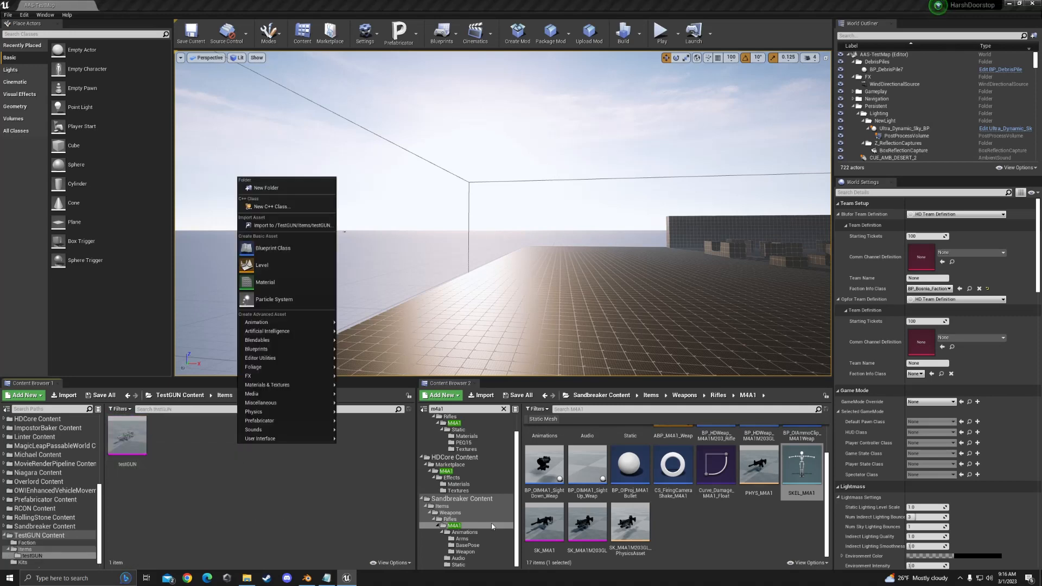
{"action": "scroll", "coordinate": [688, 491], "scroll_direction": "up", "scroll_amount": 2}
{"action": "left_click", "coordinate": [272, 520]}
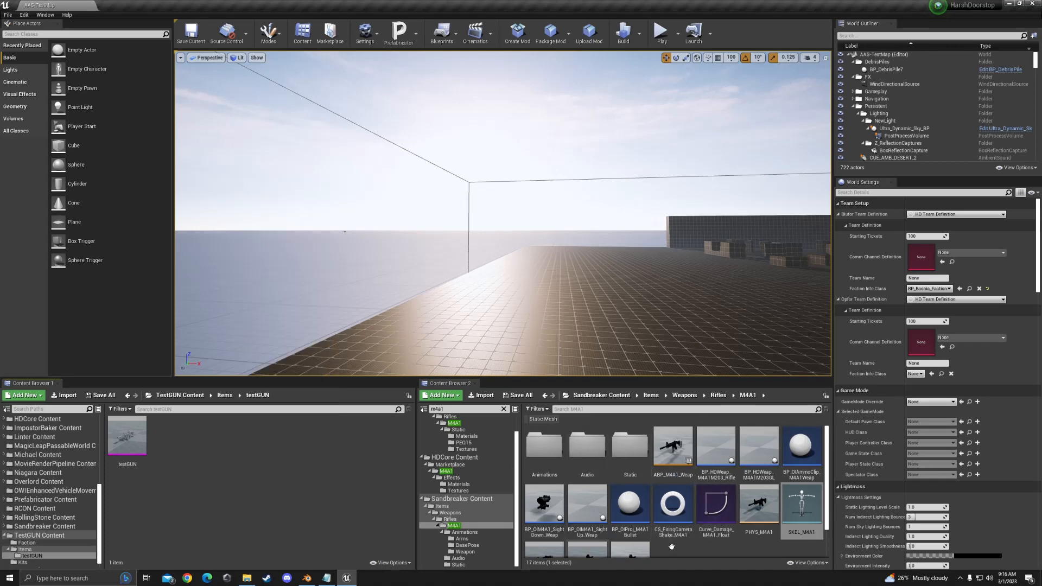
{"action": "scroll", "coordinate": [651, 474], "scroll_direction": "down", "scroll_amount": 1}
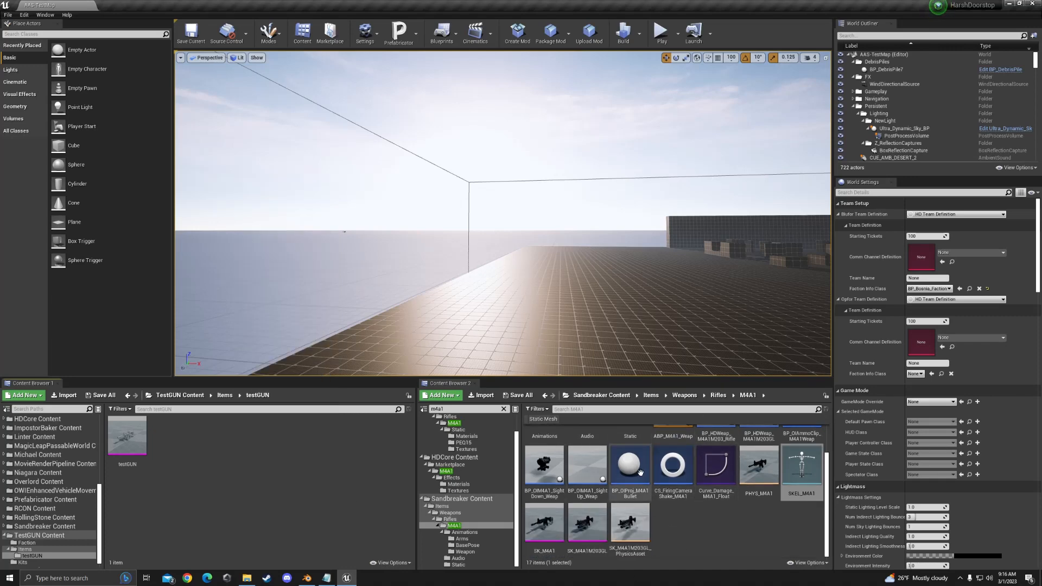
{"action": "scroll", "coordinate": [716, 499], "scroll_direction": "up", "scroll_amount": 1}
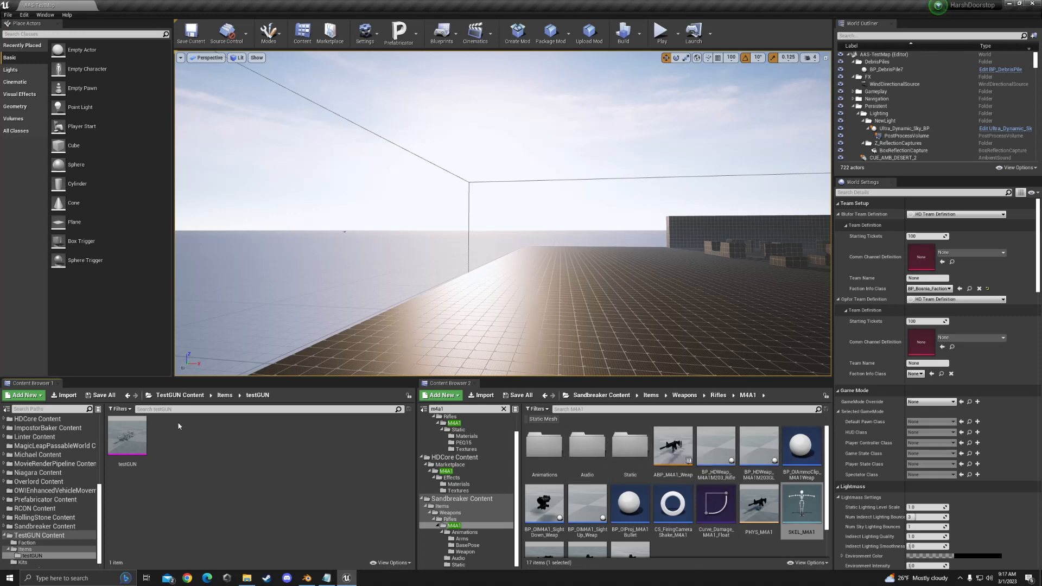
{"action": "double_click", "coordinate": [640, 447]}
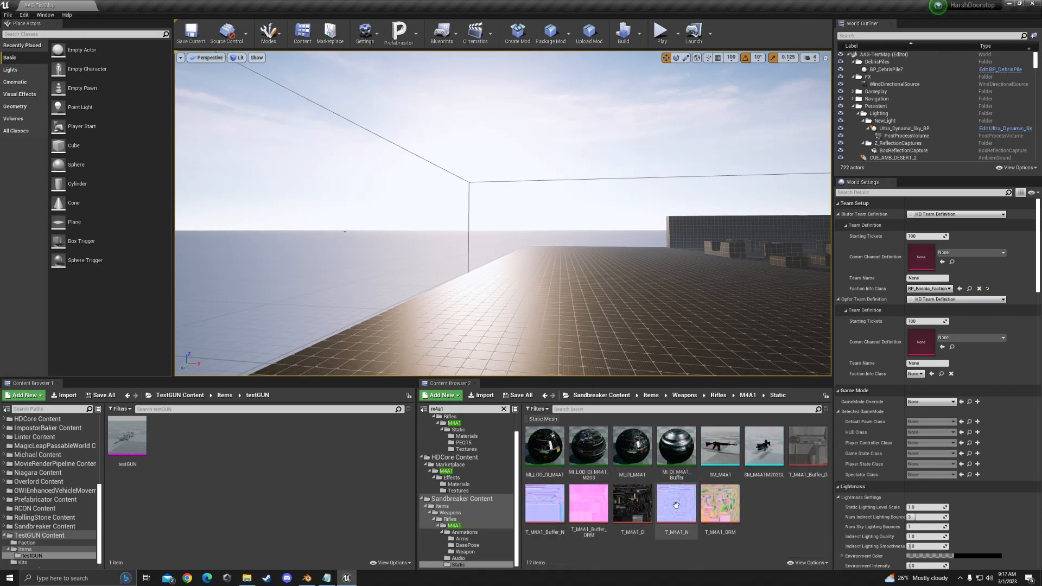
{"action": "key", "text": "alt+Left"}
Create a folder named Static inside the testGUN content folder and open it.
{"action": "right_click", "coordinate": [198, 443]}
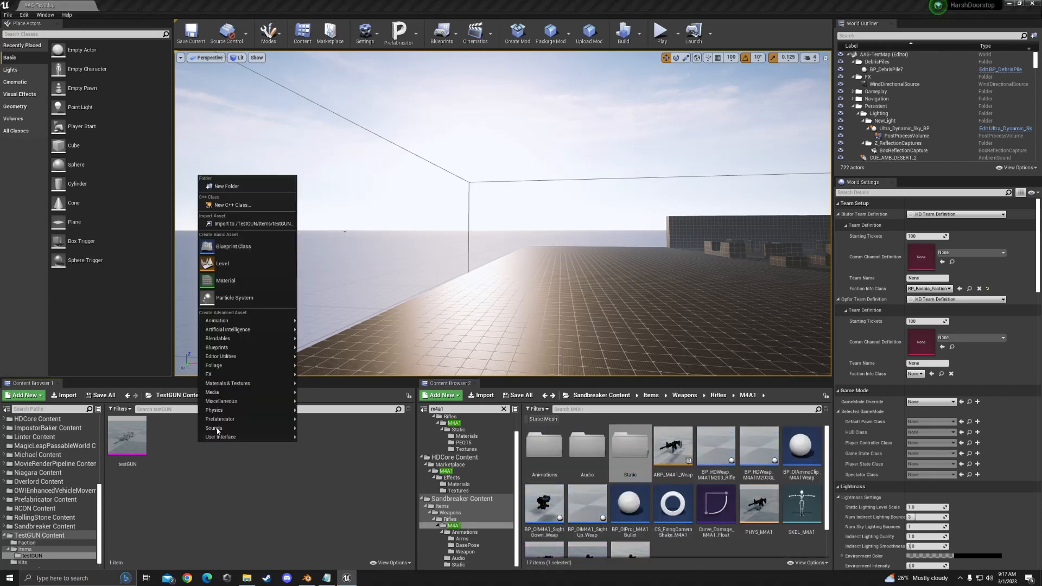
{"action": "left_click", "coordinate": [248, 186]}
{"action": "type", "text": "Static"}
{"action": "key", "text": "Return"}
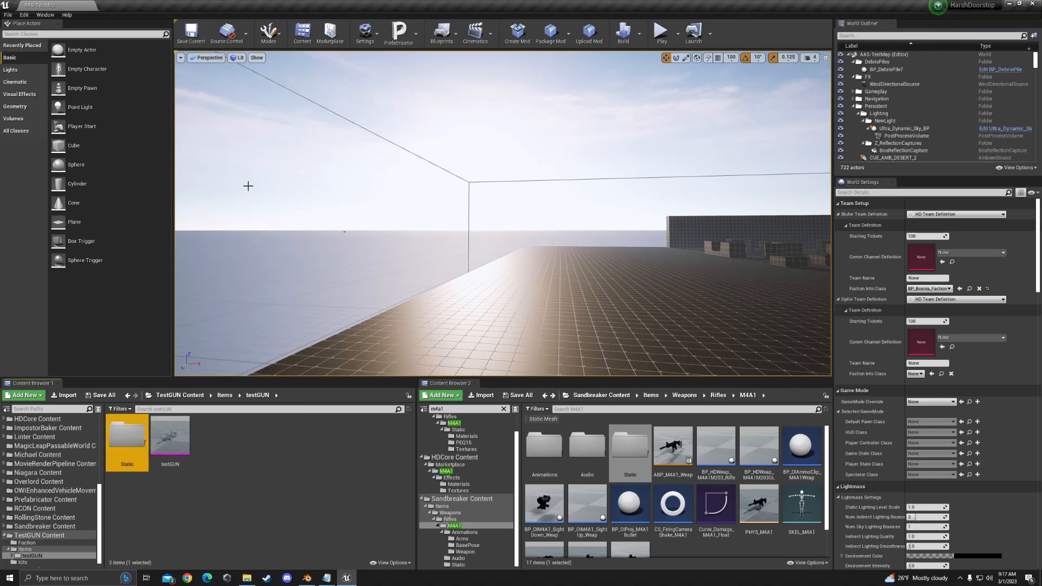
{"action": "double_click", "coordinate": [146, 431]}
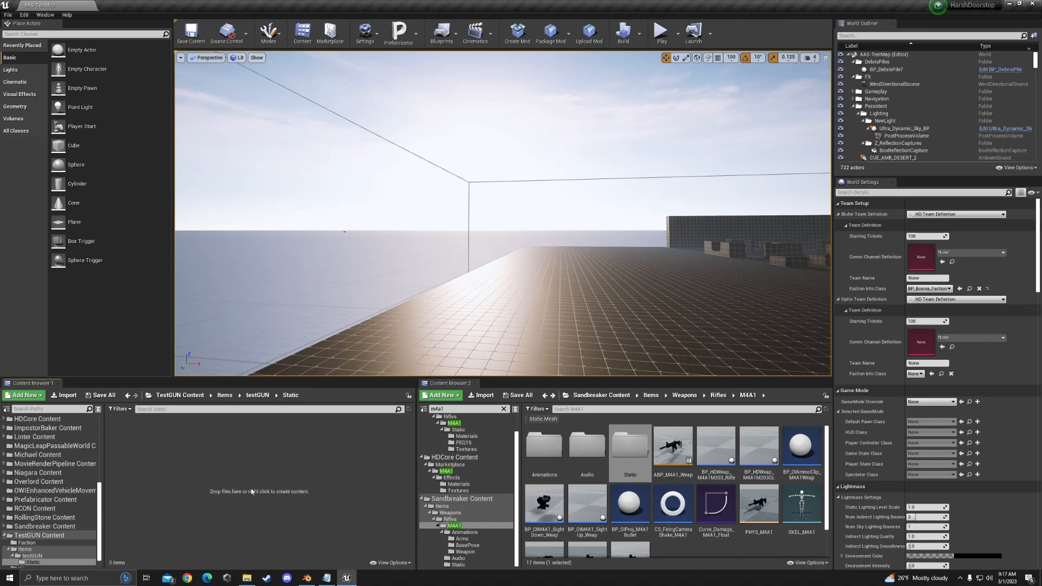
{"action": "left_click", "coordinate": [247, 578]}
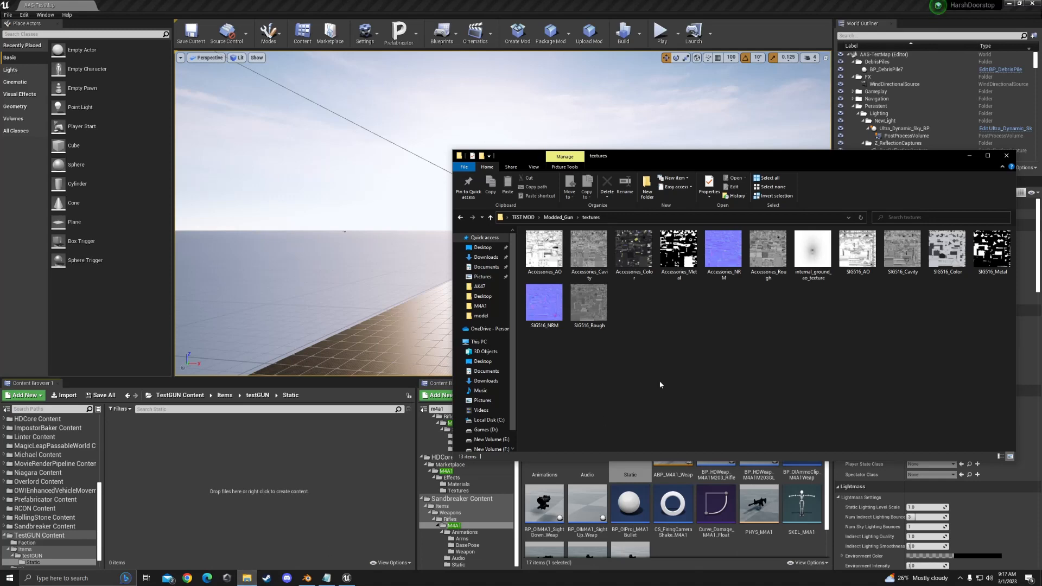
{"action": "key", "text": "BackSpace"}
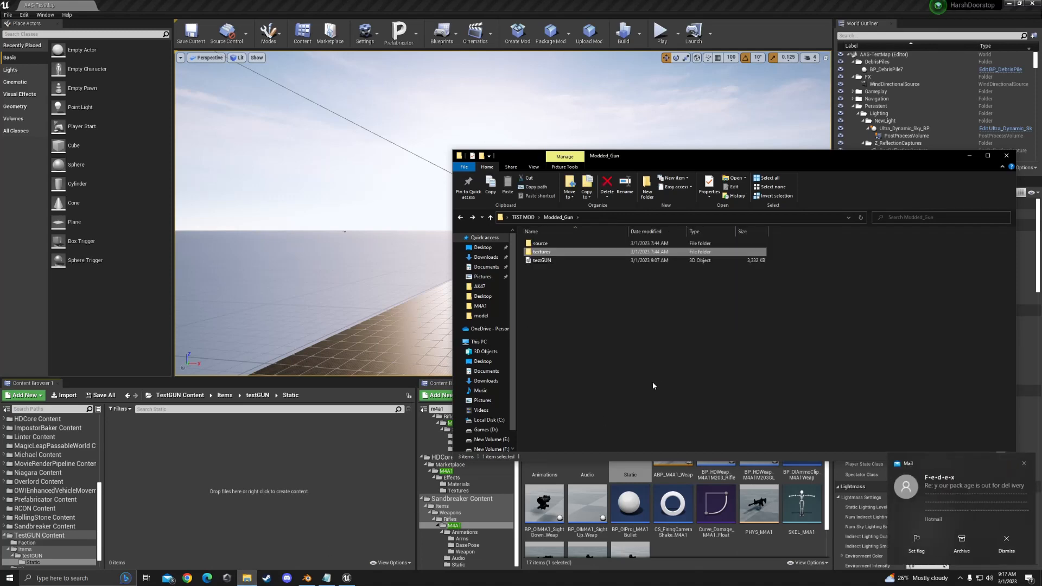
{"action": "left_click", "coordinate": [1024, 463]}
{"action": "left_click", "coordinate": [199, 536]}
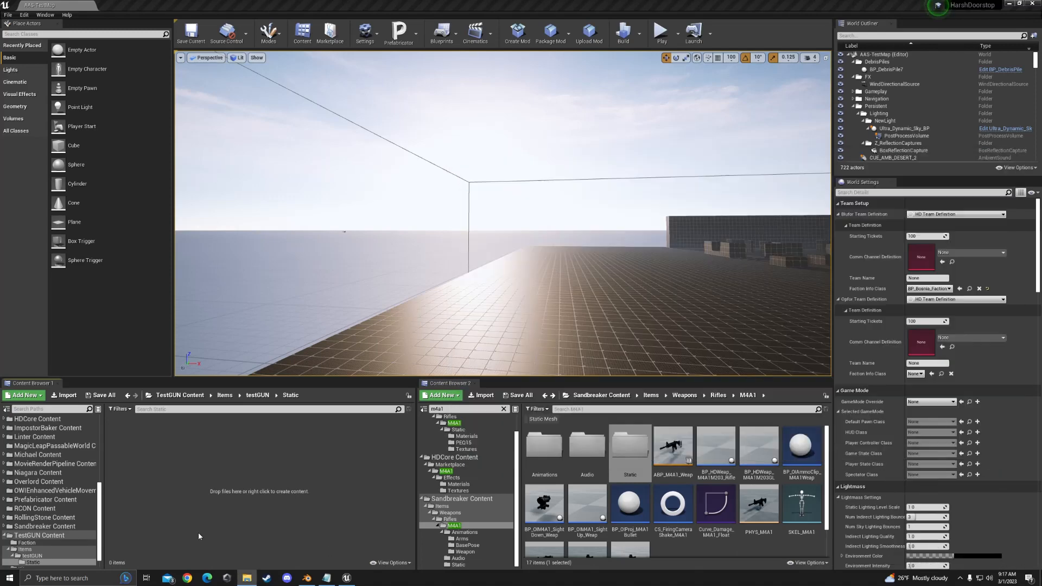
Import all Accessories, SIG516 and internal_ground_ao textures from Modded_Gun's textures folder into the Static folder.
{"action": "left_click", "coordinate": [67, 395]}
{"action": "double_click", "coordinate": [184, 154]}
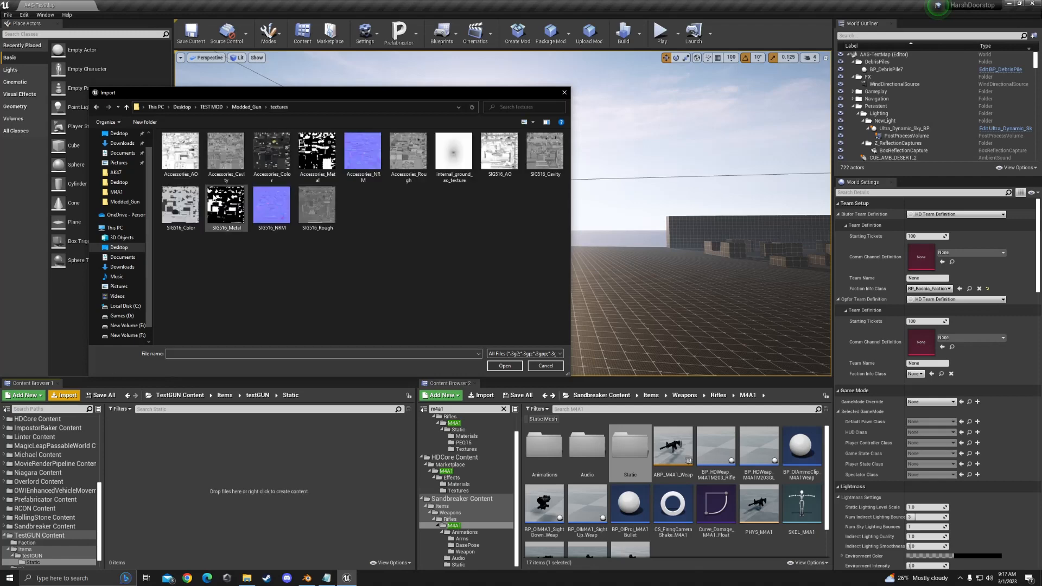
{"action": "key", "text": "ctrl+a"}
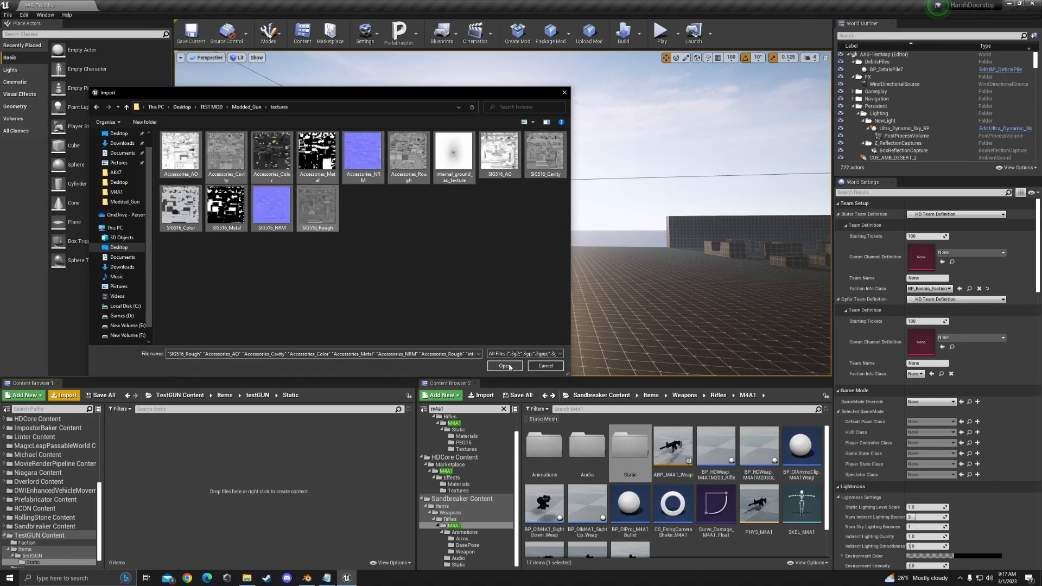
{"action": "left_click", "coordinate": [504, 366]}
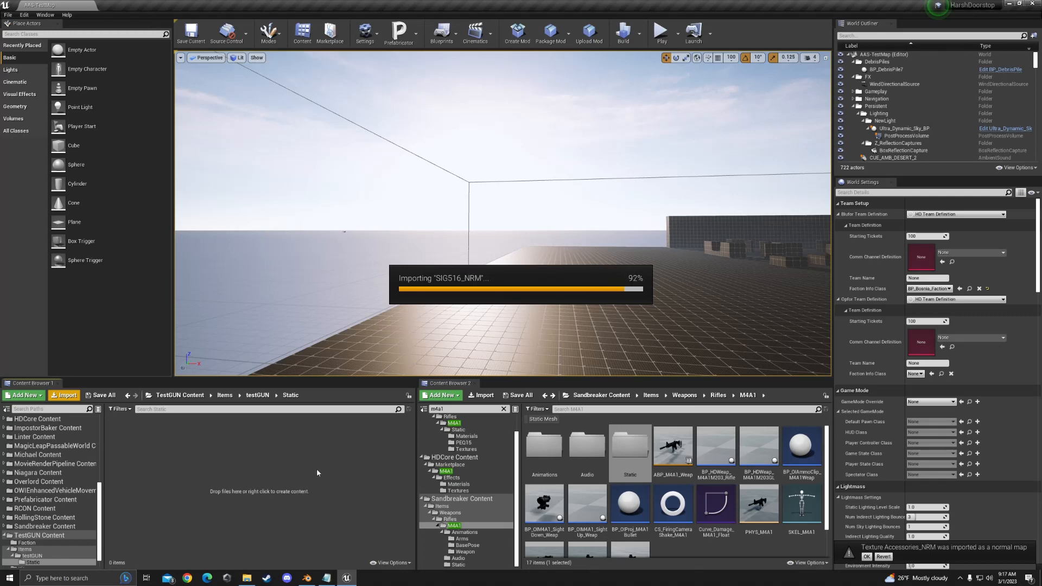
{"action": "left_click", "coordinate": [389, 503]}
{"action": "key", "text": "alt+Left"}
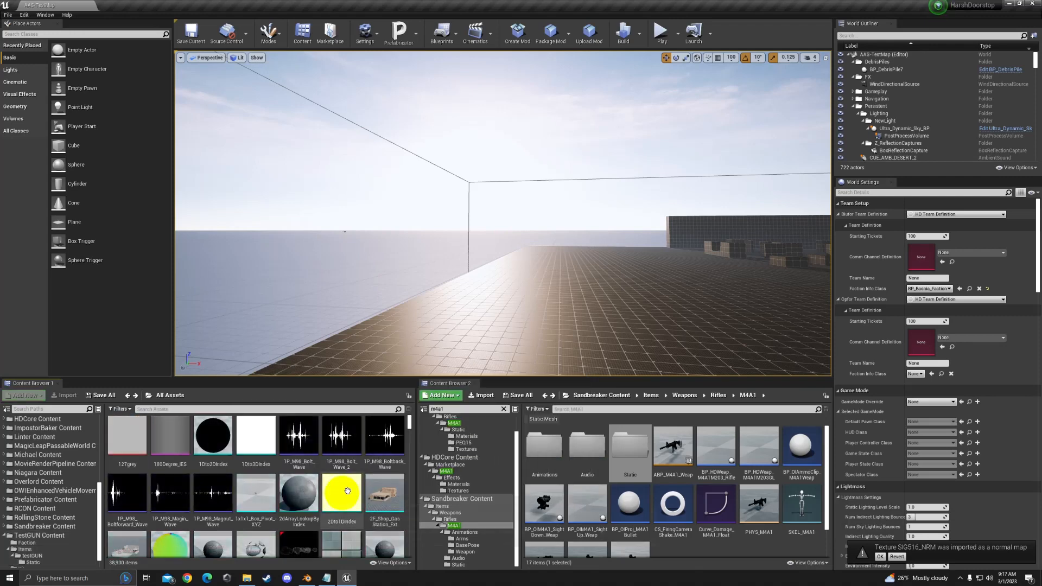
{"action": "key", "text": "alt+Left"}
{"action": "key", "text": "alt+Left"}
{"action": "double_click", "coordinate": [121, 442]}
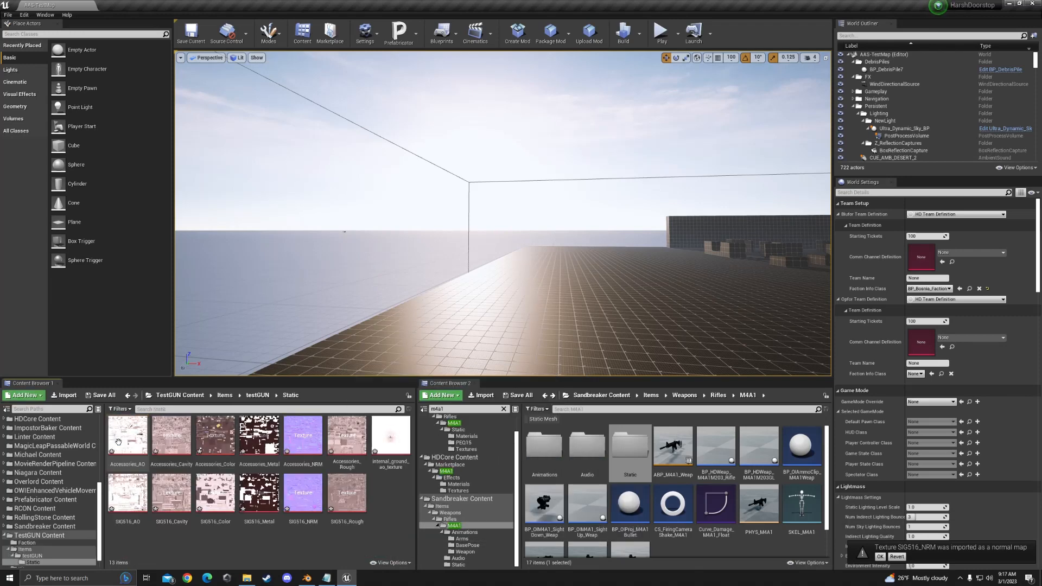
Create a folder named Holo inside testGUN's Static folder and open it.
{"action": "right_click", "coordinate": [389, 505]}
{"action": "left_click", "coordinate": [420, 253]}
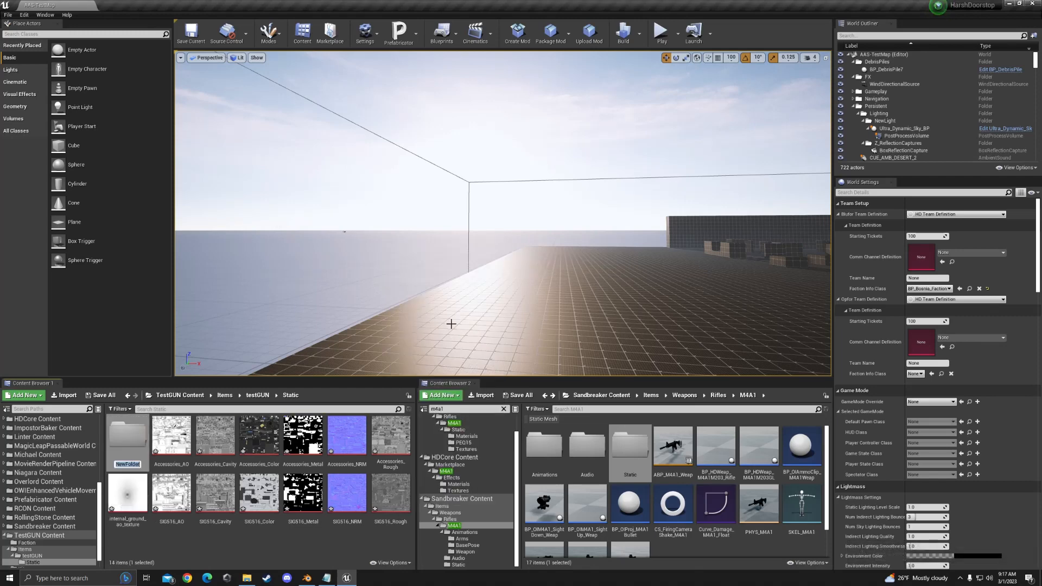
{"action": "type", "text": "Holo"}
{"action": "key", "text": "Return"}
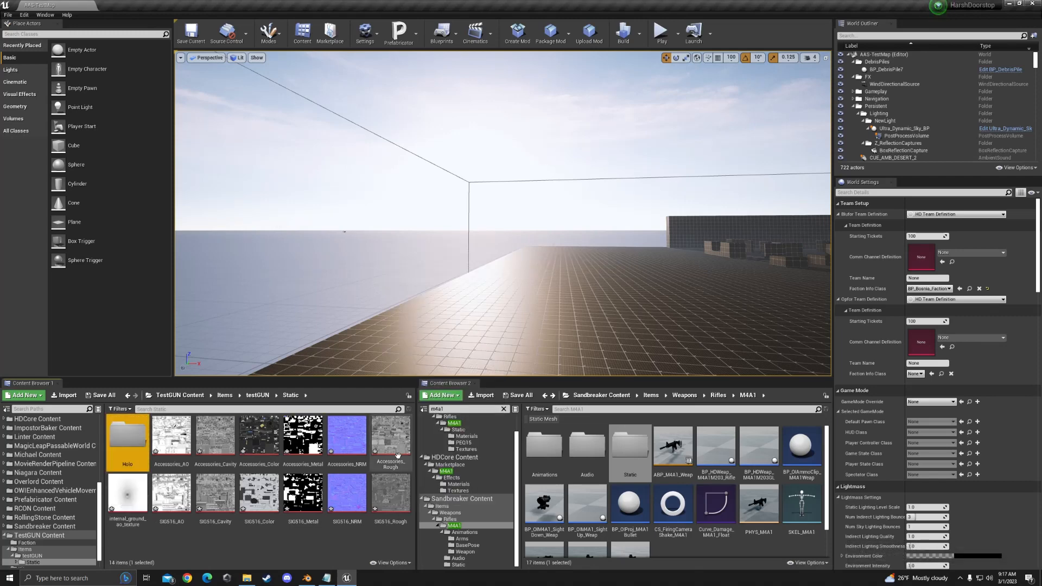
{"action": "double_click", "coordinate": [134, 435]}
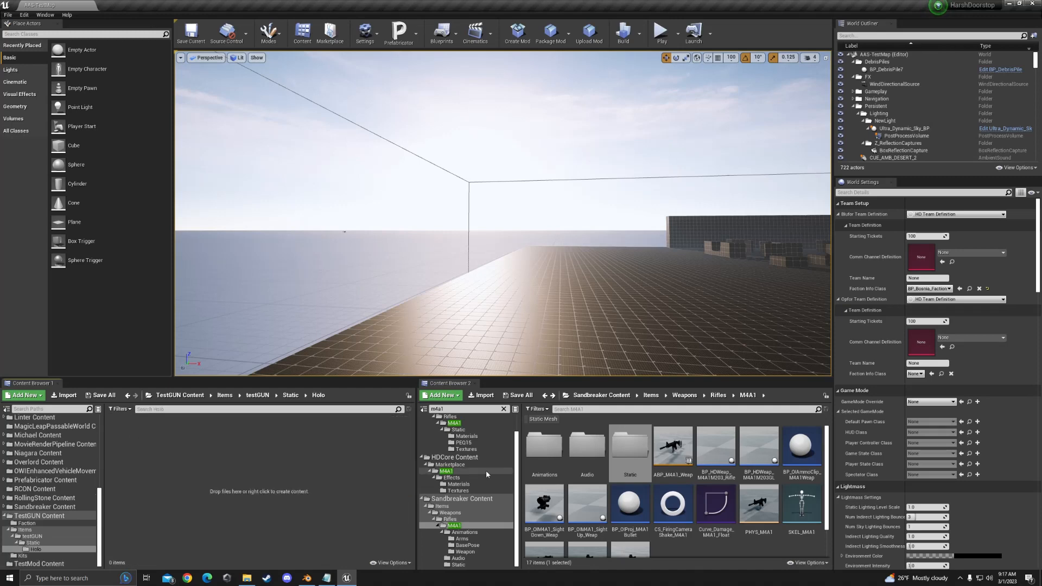
Search the second Content Browser's folders for "eote" and open the EotechHoloSight attachment folder.
{"action": "type", "text": "eoit"}
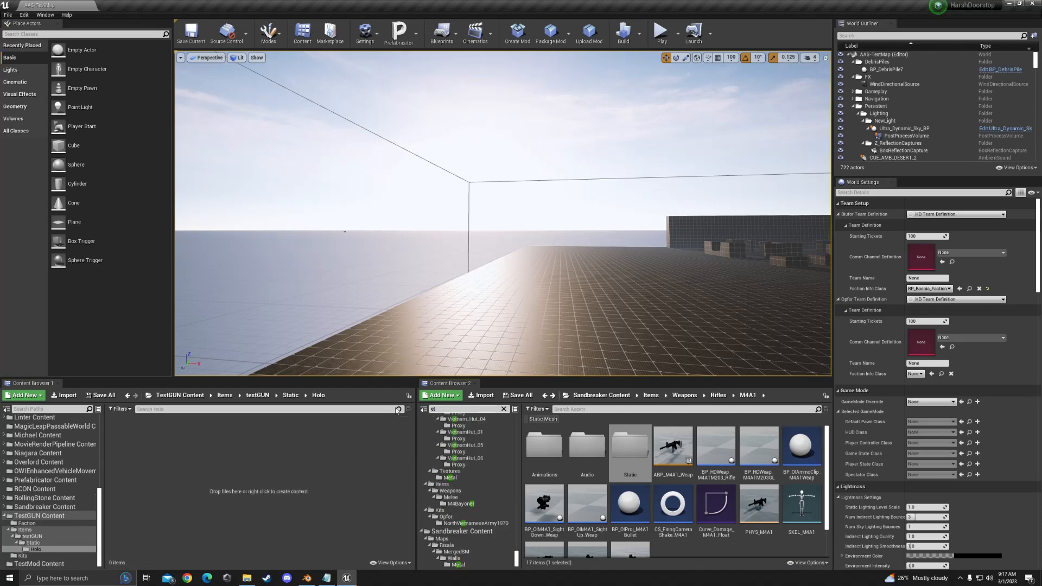
{"action": "key", "text": "BackSpace"}
{"action": "type", "text": "te"}
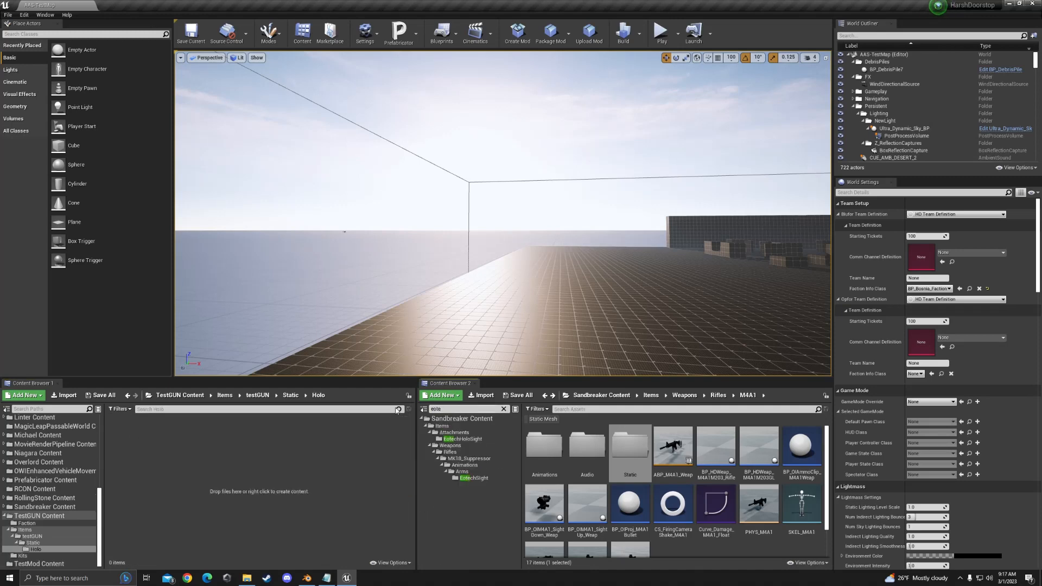
{"action": "left_click", "coordinate": [462, 439]}
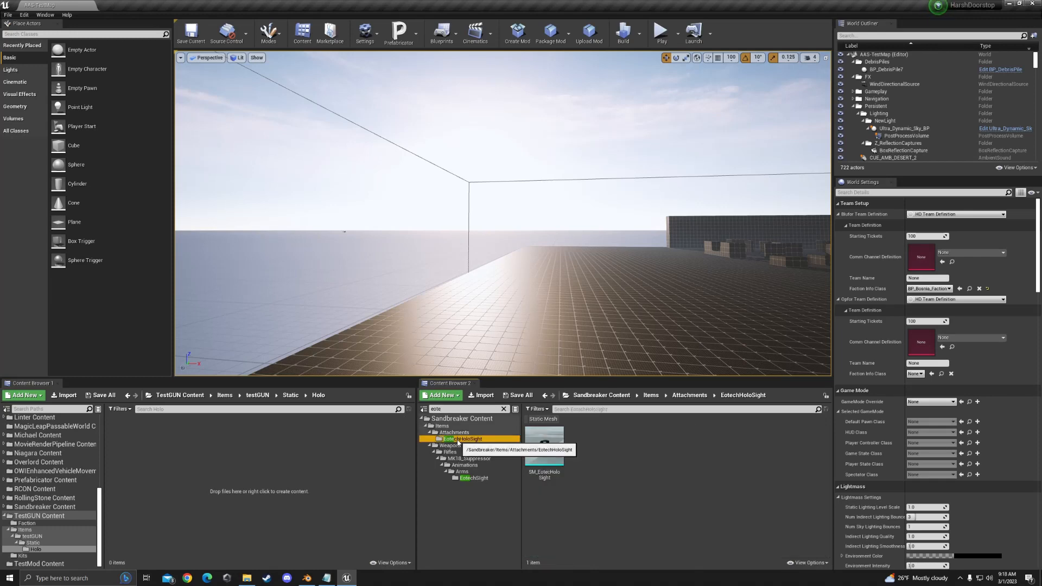
Open the SM_EotechHoloSight mesh and examine its red dot by temporarily isolating material Element 1 and looking through the sight.
{"action": "double_click", "coordinate": [559, 446]}
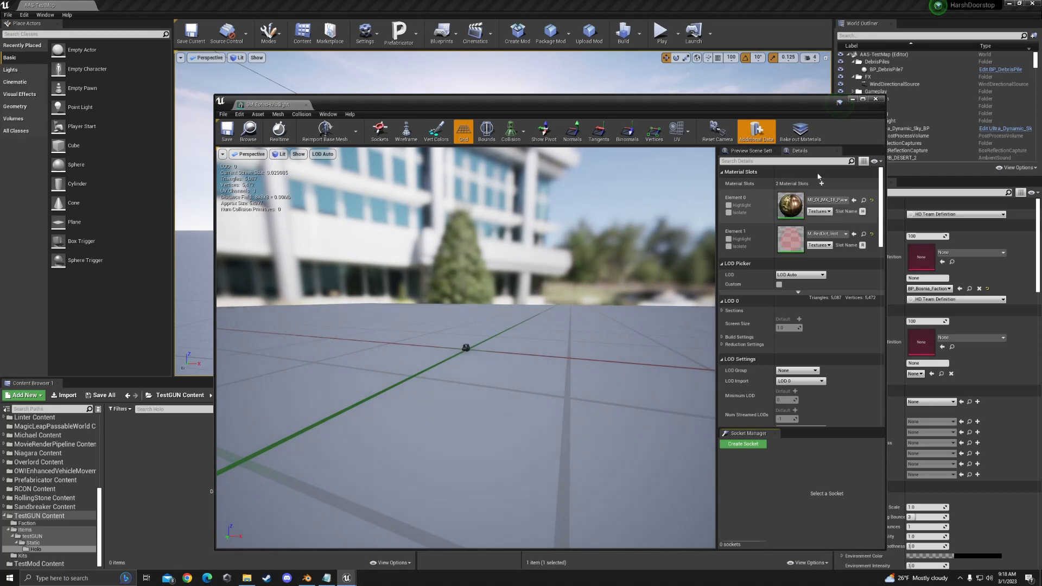
{"action": "scroll", "coordinate": [505, 334], "scroll_direction": "up", "scroll_amount": 5}
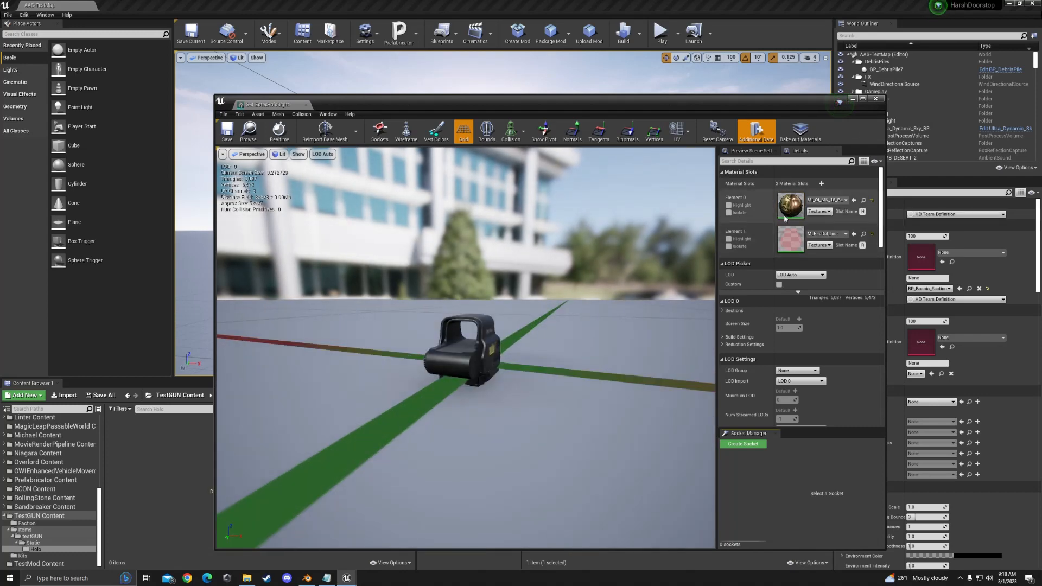
{"action": "left_click", "coordinate": [728, 246]}
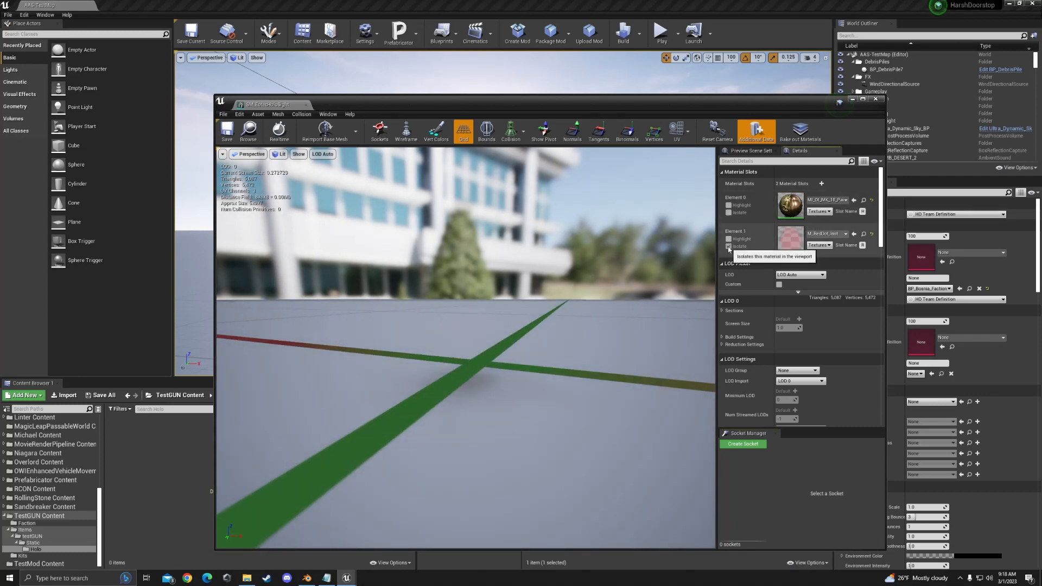
{"action": "left_click", "coordinate": [729, 247]}
{"action": "right_click_drag", "start_coordinate": [543, 336], "coordinate": [273, 342]}
{"action": "right_click_drag", "start_coordinate": [595, 306], "coordinate": [593, 306]}
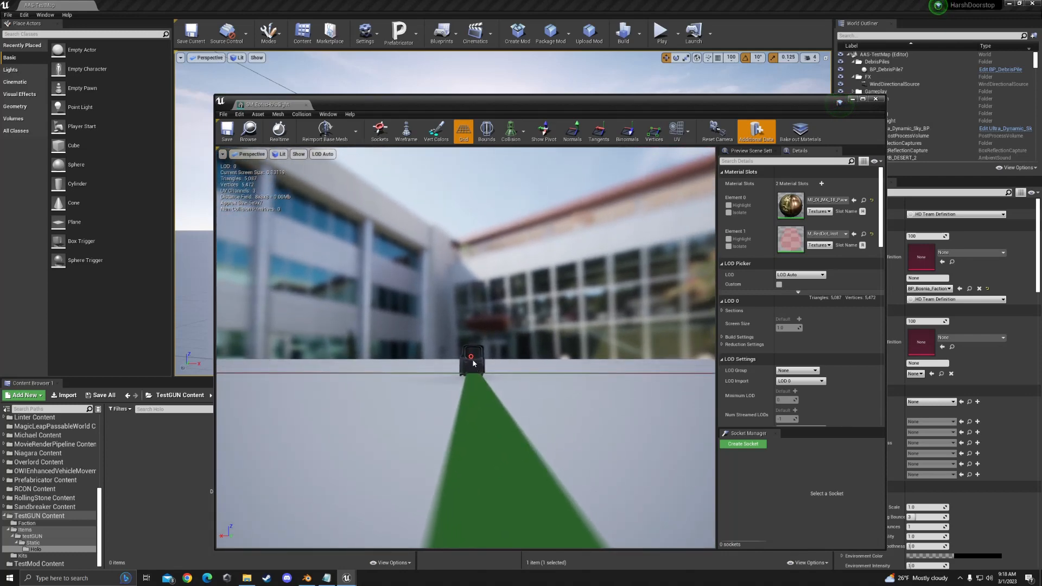
Locate the sight mesh's Element 0 material in the Content Browser's MK18_Suppressor PaintBlack folder.
{"action": "right_click_drag", "start_coordinate": [464, 353], "coordinate": [617, 372]}
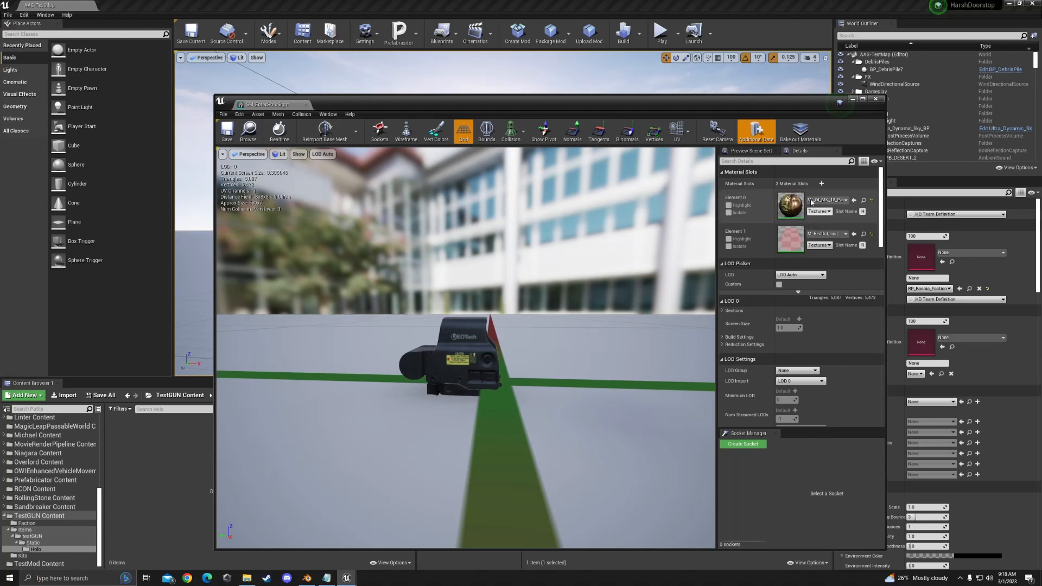
{"action": "left_click_drag", "start_coordinate": [772, 113], "coordinate": [414, 113]}
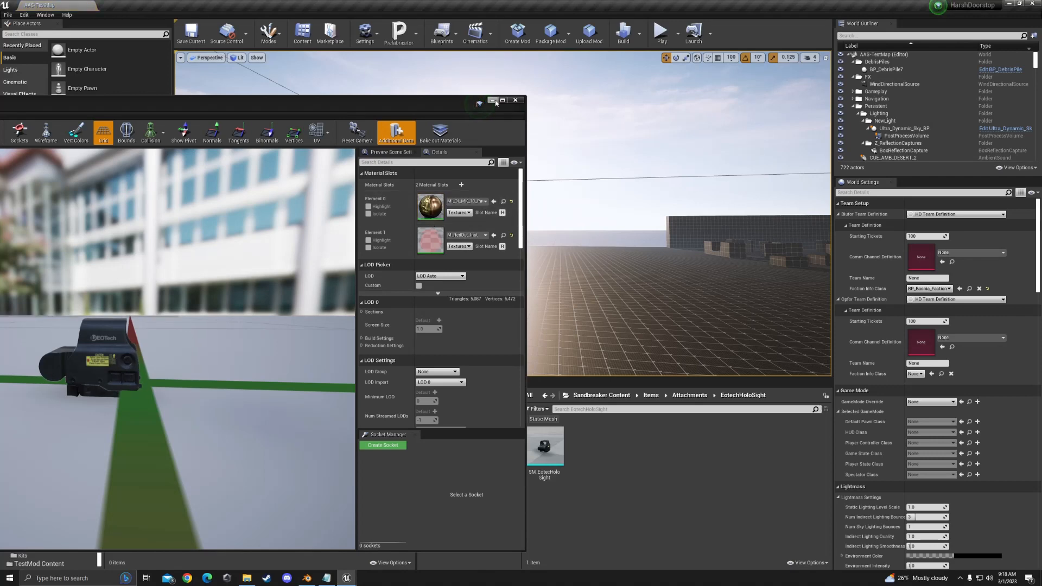
{"action": "left_click_drag", "start_coordinate": [454, 103], "coordinate": [912, 179]}
{"action": "left_click", "coordinate": [232, 488]}
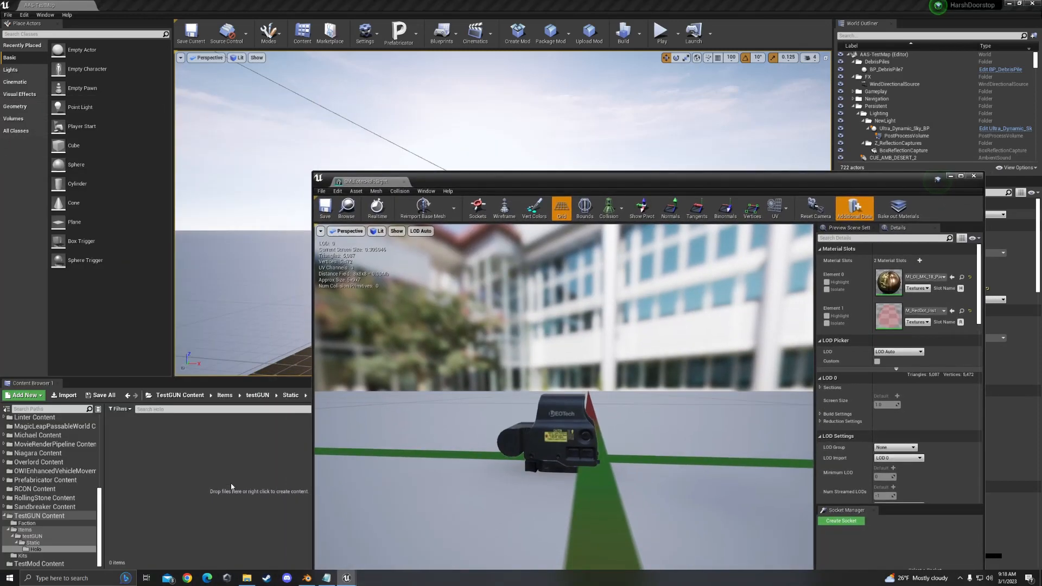
{"action": "left_click", "coordinate": [517, 219]}
{"action": "left_click_drag", "start_coordinate": [565, 175], "coordinate": [447, 103]}
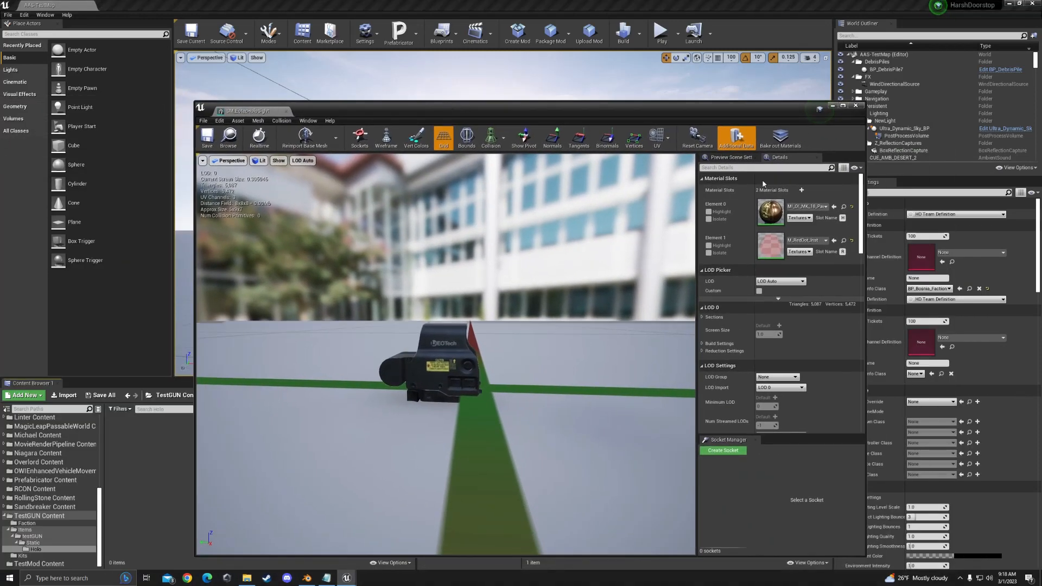
{"action": "left_click", "coordinate": [834, 207]}
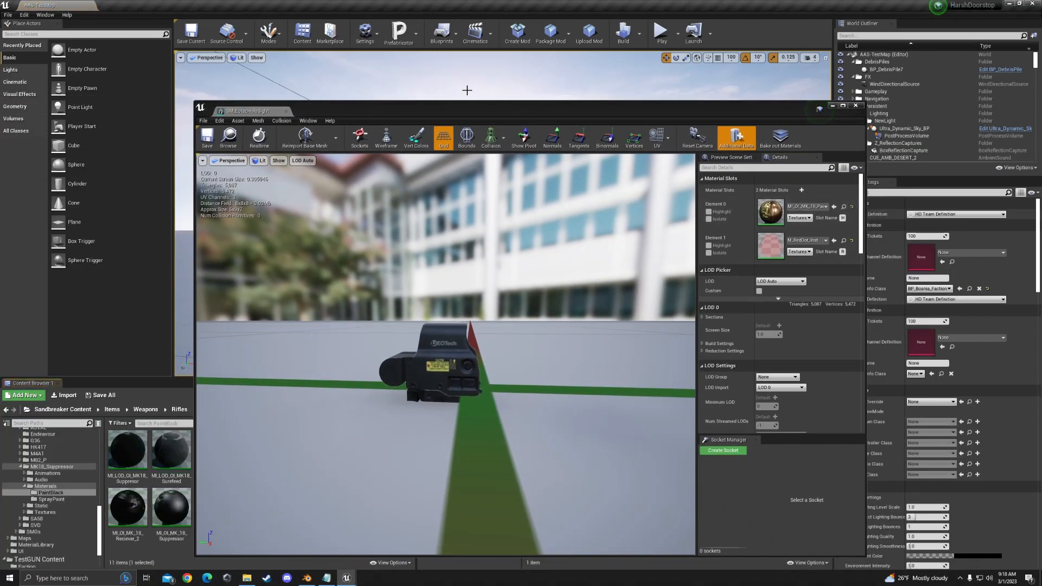
{"action": "mouse_move", "coordinate": [460, 111]}
{"action": "left_mouse_down"}
{"action": "mouse_move", "coordinate": [682, 76]}
{"action": "mouse_move", "coordinate": [661, 92]}
{"action": "left_mouse_up"}
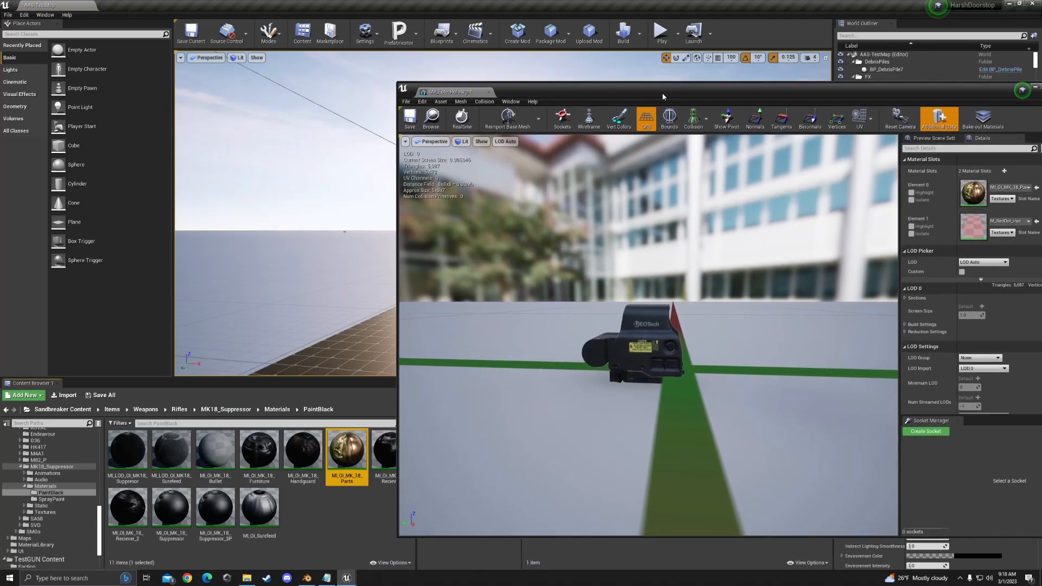
Copy the MI_OI_MK_18_Parts material instance into testGUN's Static/Holo folder.
{"action": "left_click", "coordinate": [320, 517]}
{"action": "left_click", "coordinate": [345, 455]}
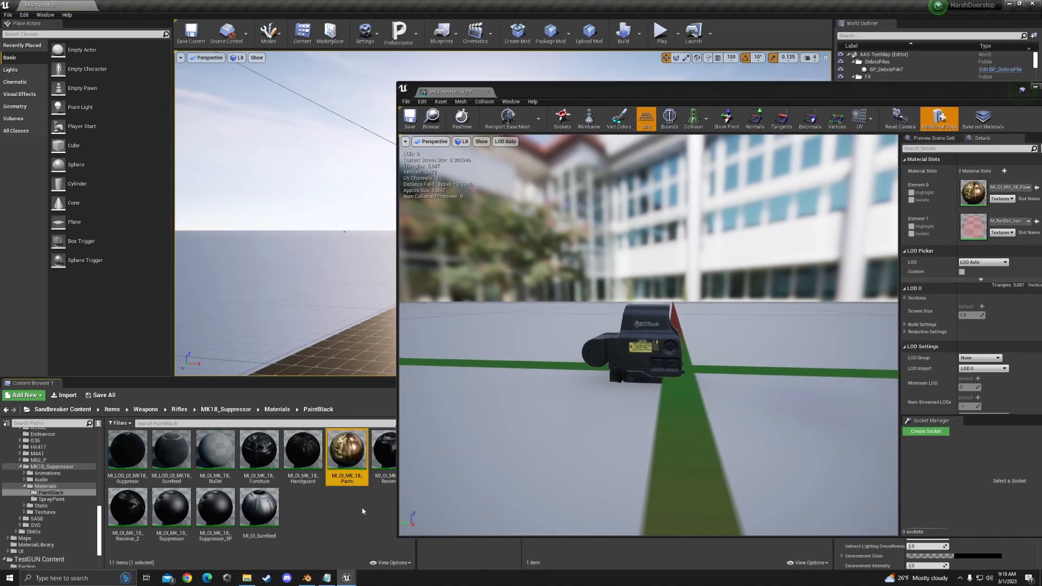
{"action": "left_click", "coordinate": [344, 511]}
{"action": "key", "text": "alt+Left"}
{"action": "key", "text": "alt+Left"}
{"action": "key", "text": "alt+Left"}
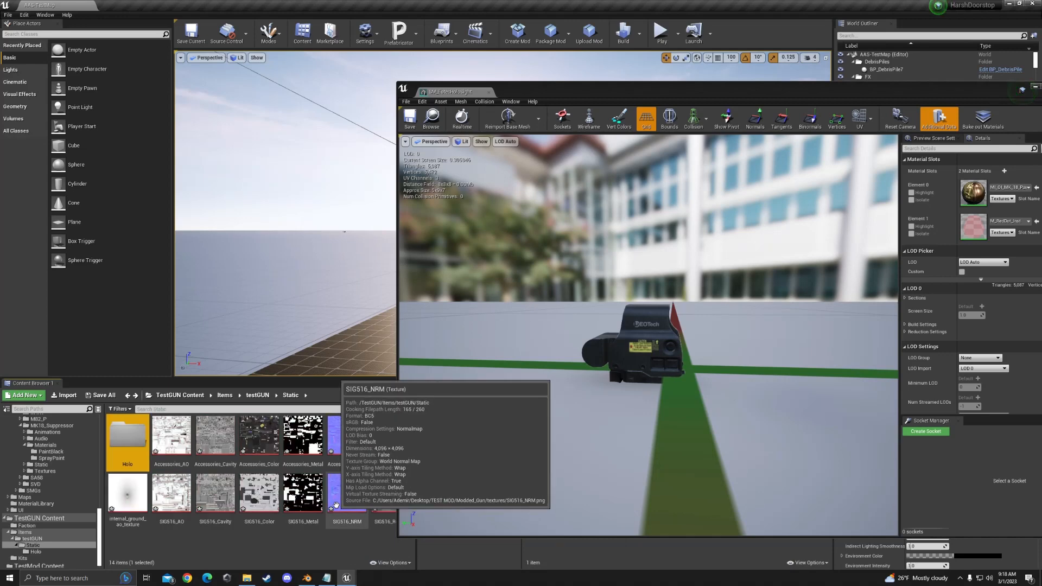
{"action": "double_click", "coordinate": [129, 423]}
{"action": "key", "text": "ctrl+v"}
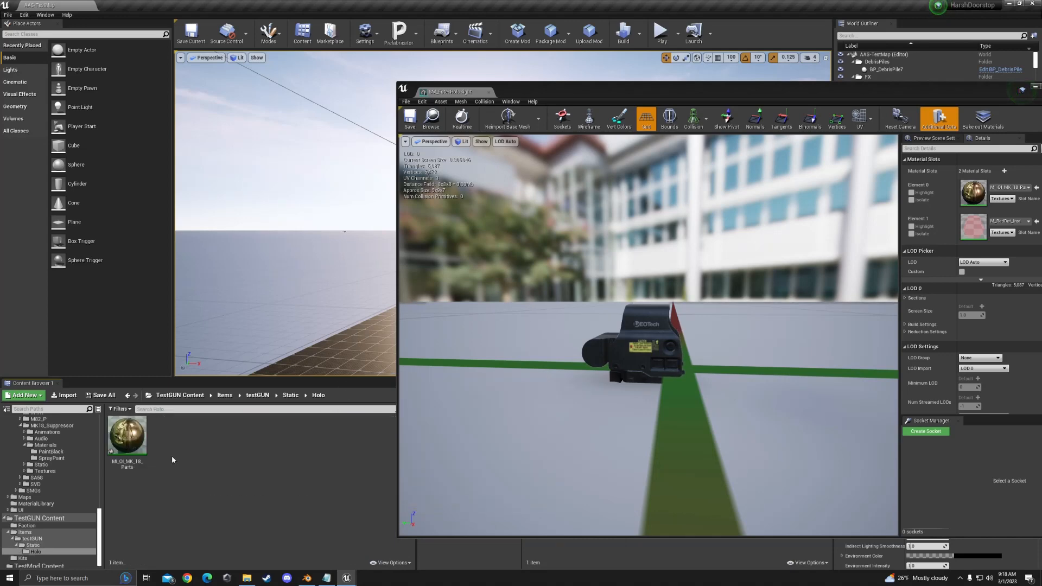
Rename the copied parts material in the Holo folder as MI_OI_MK_18_Parts_testGUN.
{"action": "right_click", "coordinate": [137, 441]}
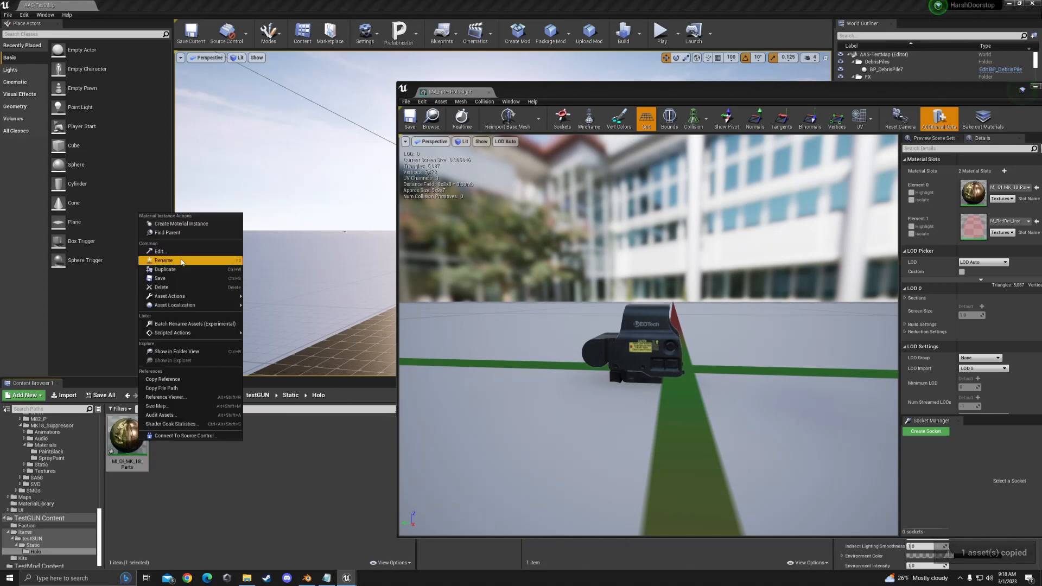
{"action": "left_click", "coordinate": [233, 260]}
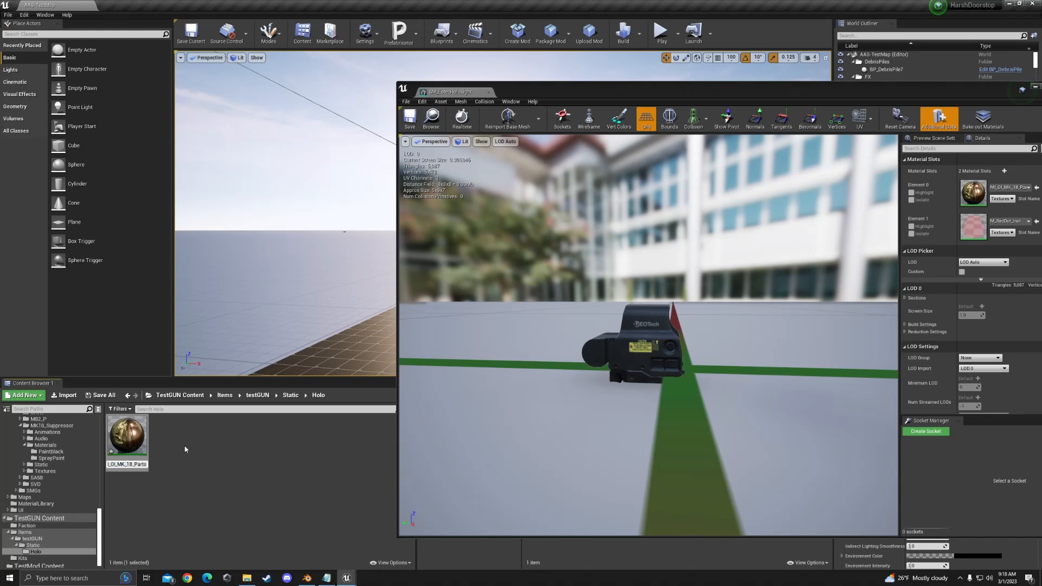
{"action": "type", "text": "_test"}
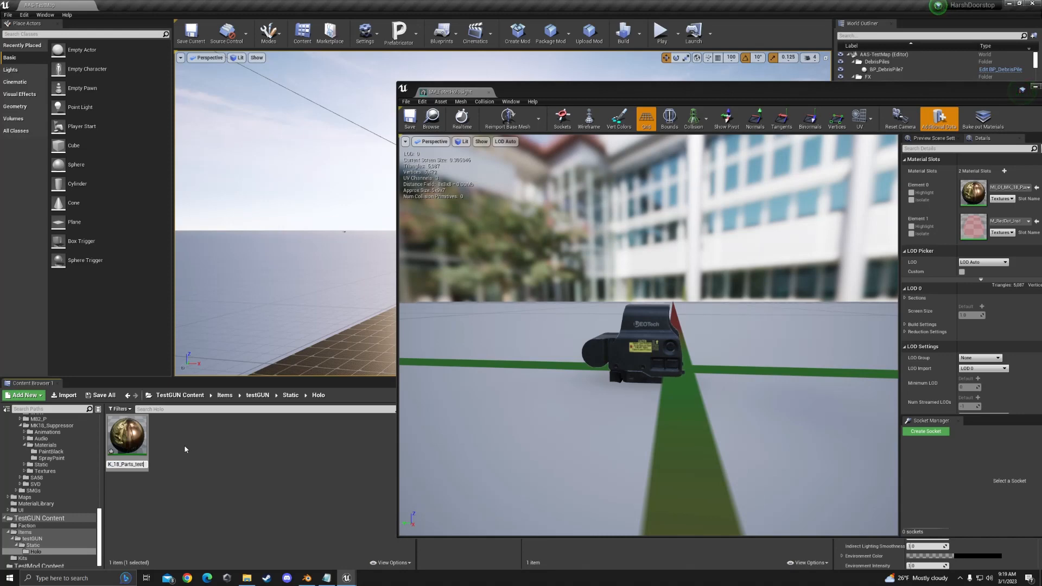
{"action": "type", "text": "Gun"}
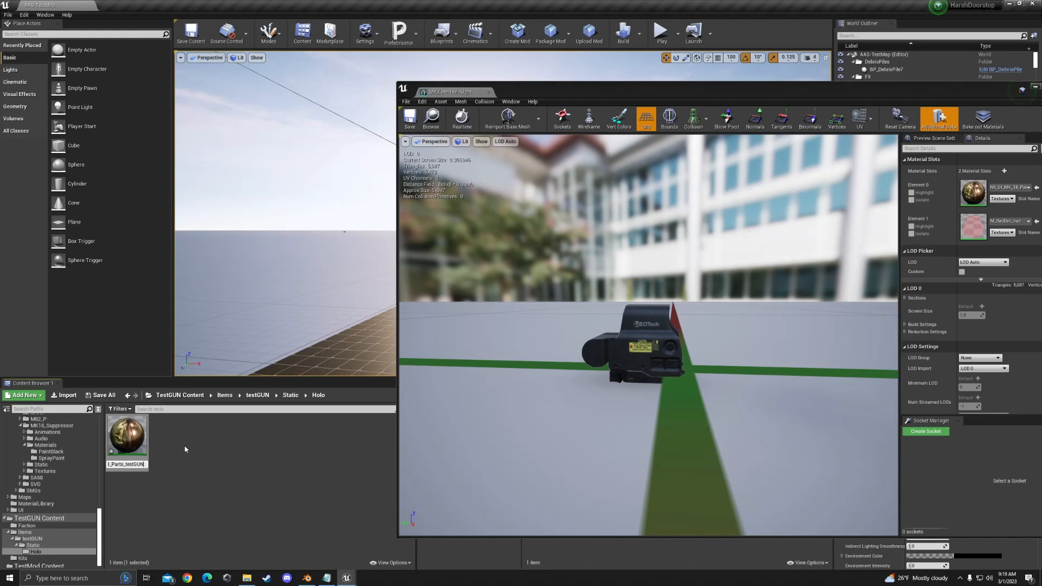
{"action": "left_click", "coordinate": [184, 450]}
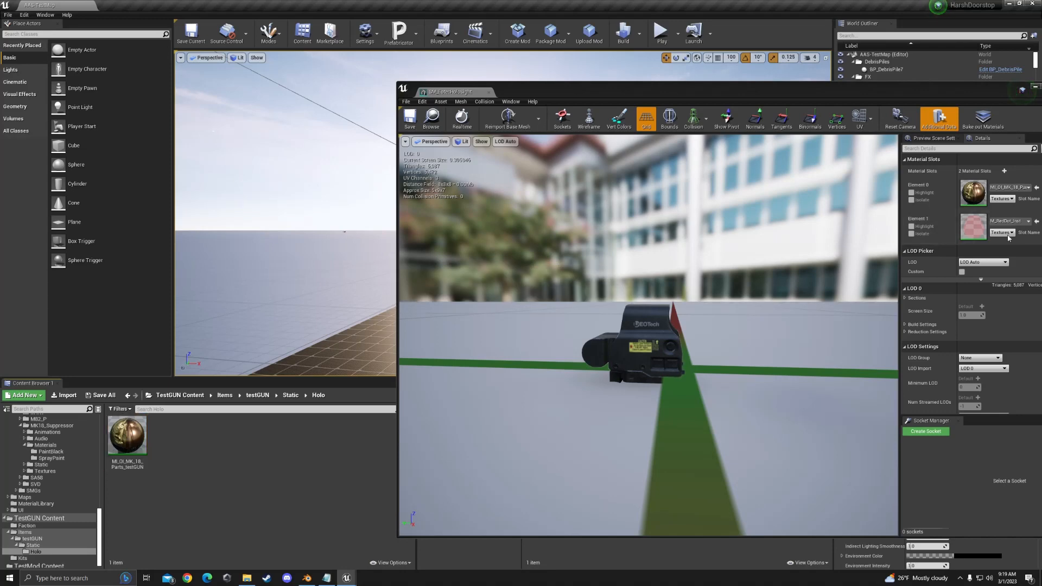
Locate the sight mesh's Element 1 material, M_RedDot_Inst, and copy it into testGUN's Holo folder.
{"action": "left_click_drag", "start_coordinate": [759, 89], "coordinate": [632, 86]}
{"action": "left_click", "coordinate": [920, 221]}
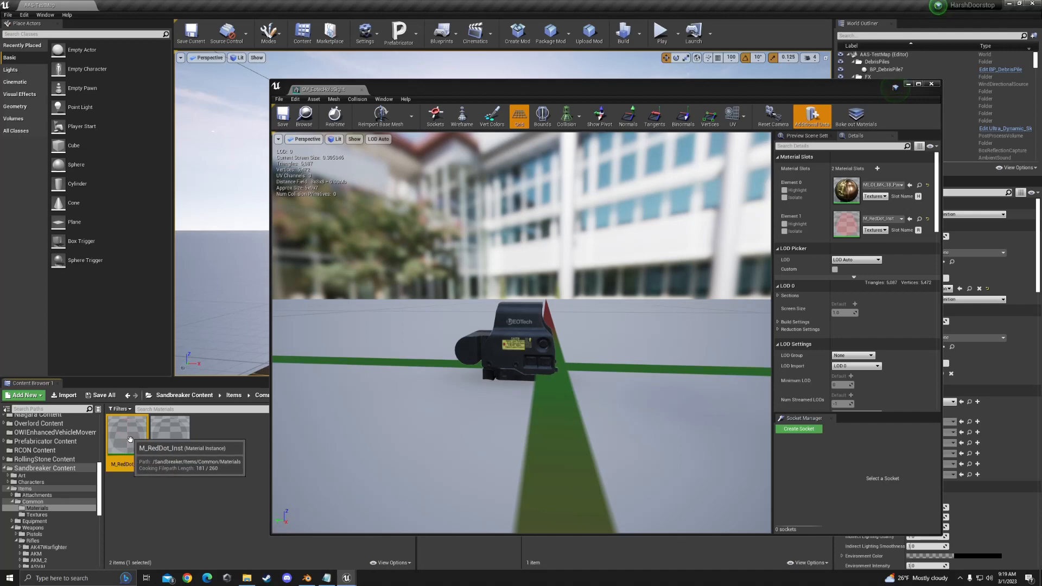
{"action": "key", "text": "ctrl+c"}
{"action": "key", "text": "alt+Left"}
{"action": "key", "text": "alt+Left"}
{"action": "key", "text": "ctrl+v"}
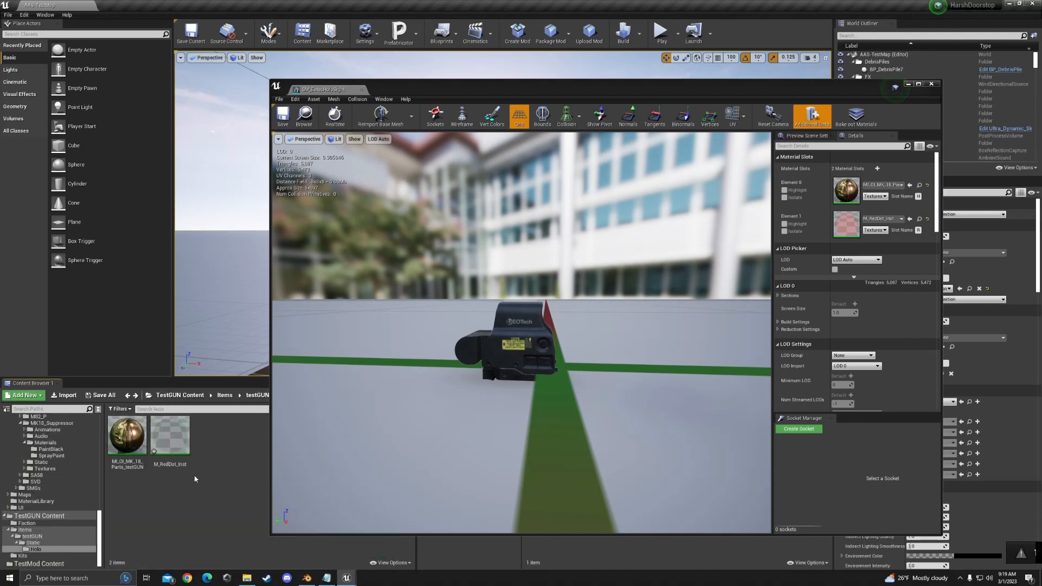
Rename the copied red dot material as M_RedDot_Inst_testGUN and close the sight's mesh editor.
{"action": "right_click", "coordinate": [179, 440]}
{"action": "left_click", "coordinate": [207, 264]}
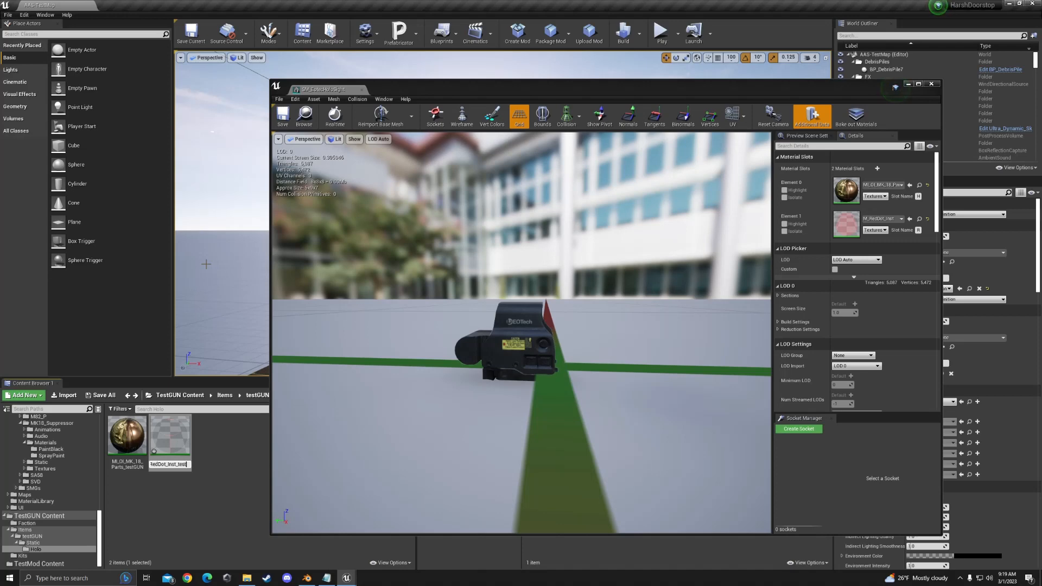
{"action": "key", "text": "Return"}
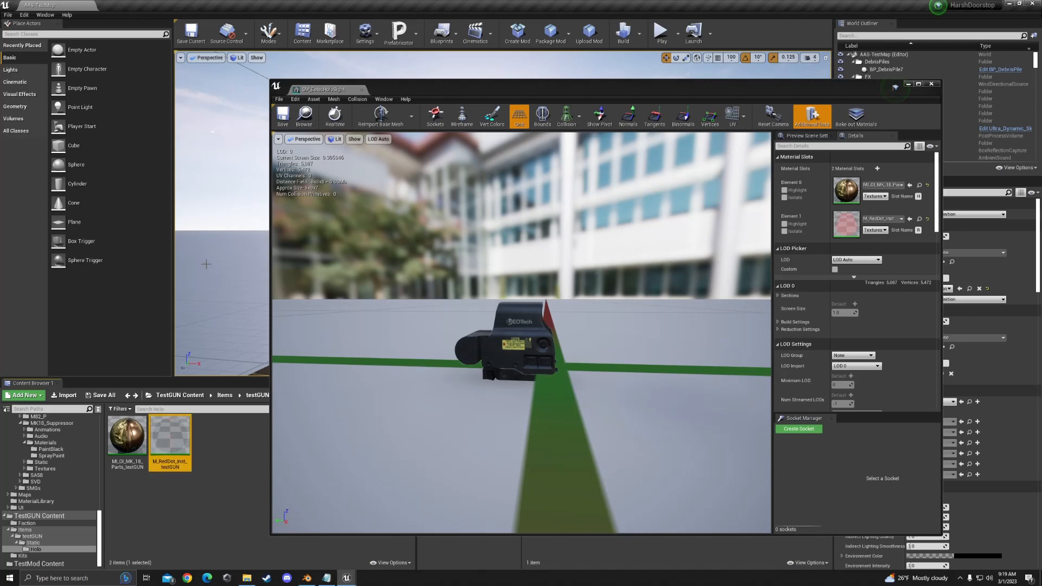
{"action": "left_click", "coordinate": [934, 85]}
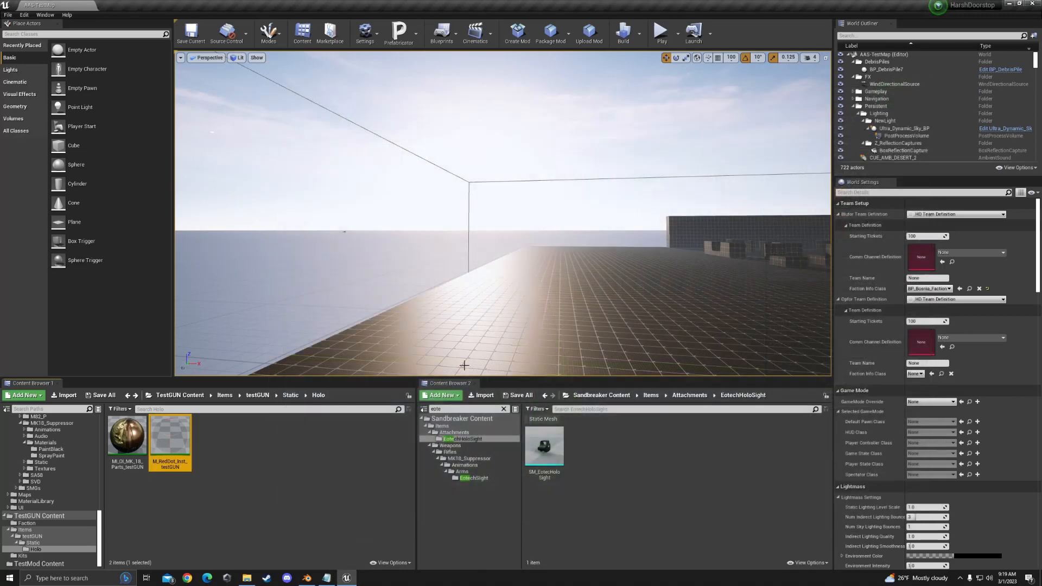
Save all the imported Accessories, SIG516 and internal_ground_ao textures in testGUN's Static folder.
{"action": "key", "text": "alt+Left"}
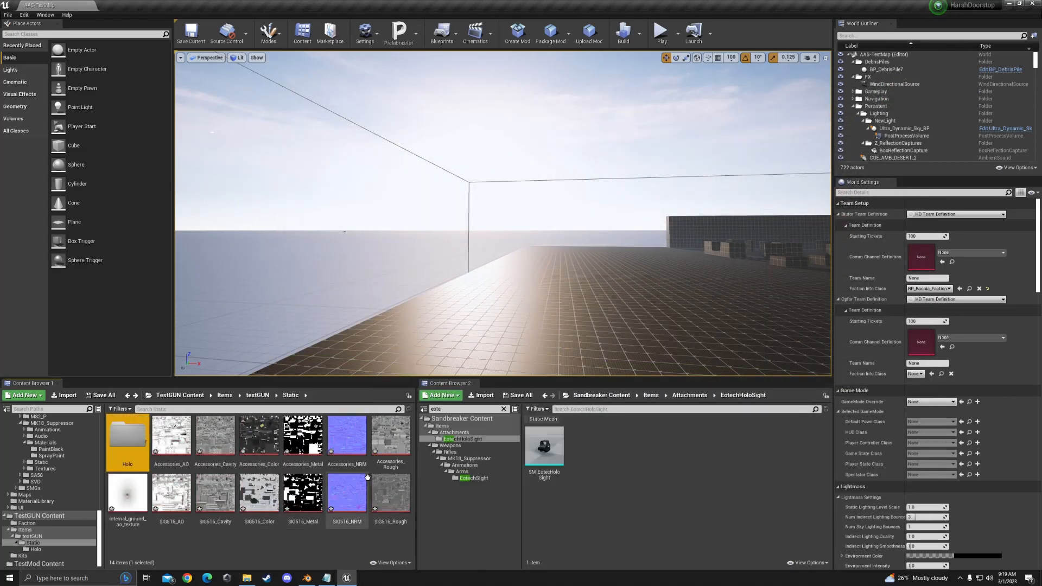
{"action": "left_click", "coordinate": [171, 434]}
{"action": "left_click", "coordinate": [394, 504], "text": "shift"}
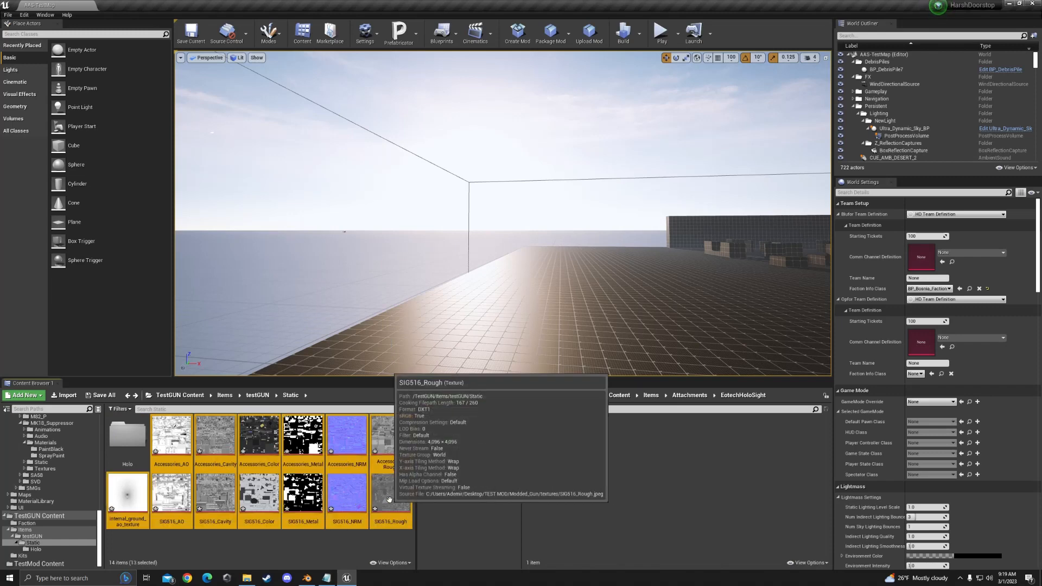
{"action": "right_click", "coordinate": [395, 503]}
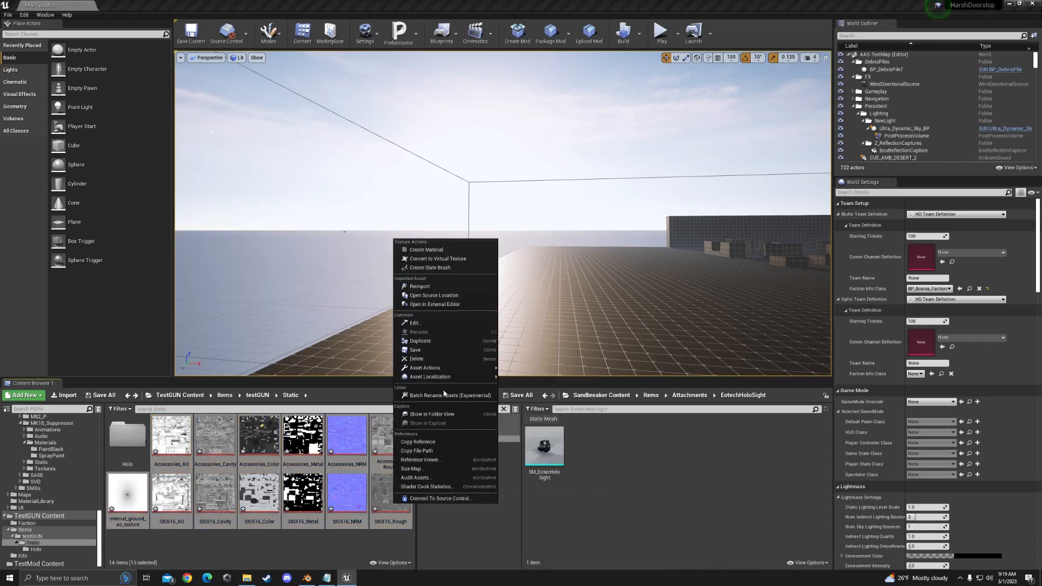
{"action": "left_click", "coordinate": [434, 350]}
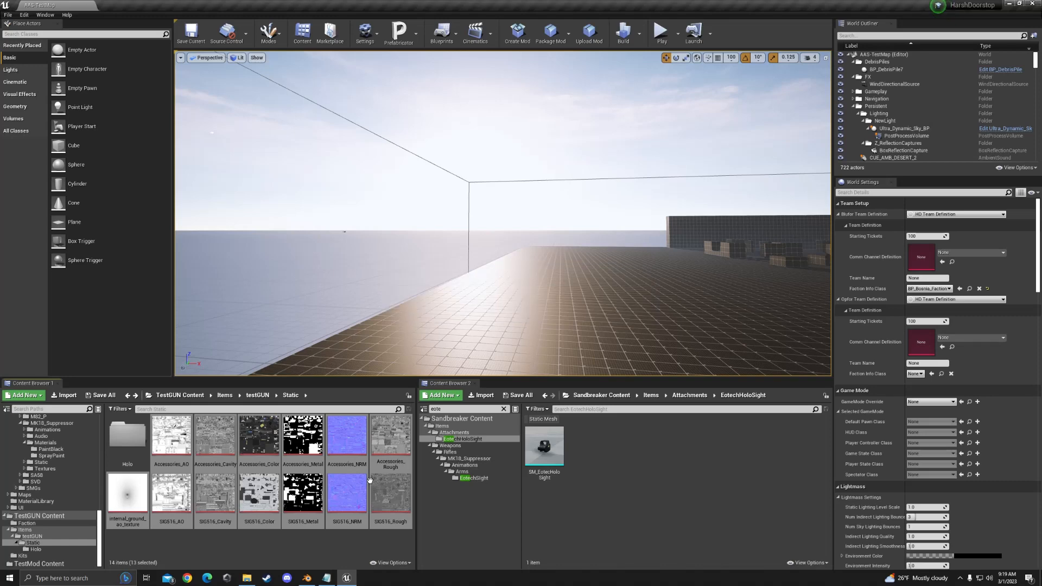
Create a folder named Materials inside testGUN's Static folder and open it.
{"action": "right_click", "coordinate": [256, 542]}
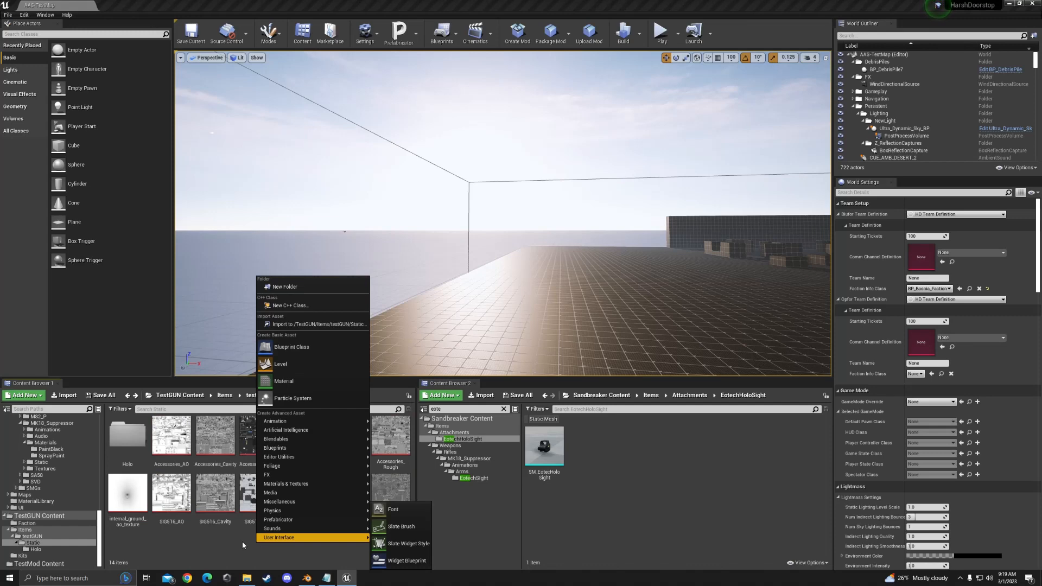
{"action": "left_click", "coordinate": [293, 286]}
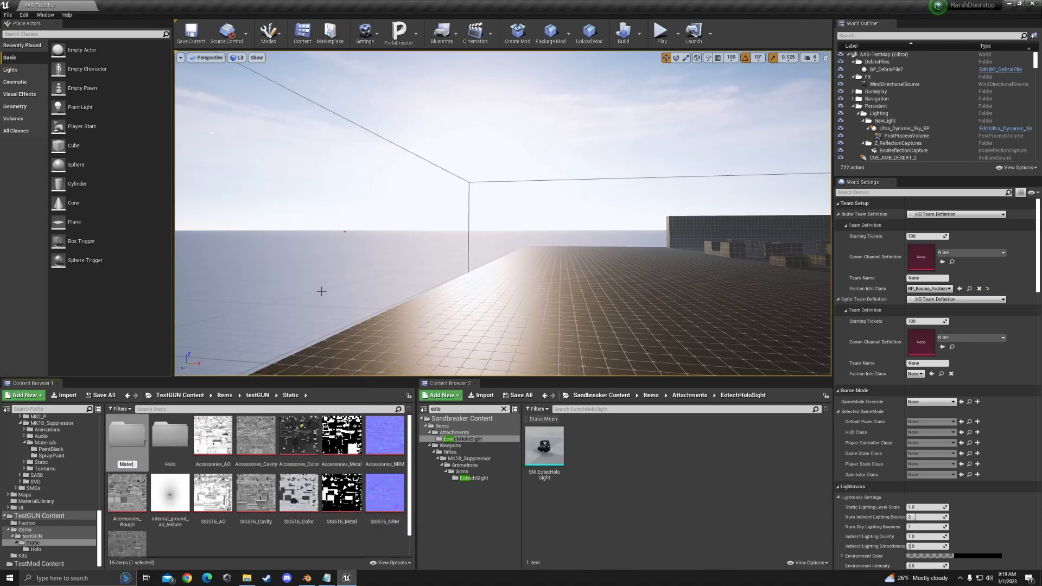
{"action": "key", "text": "Return"}
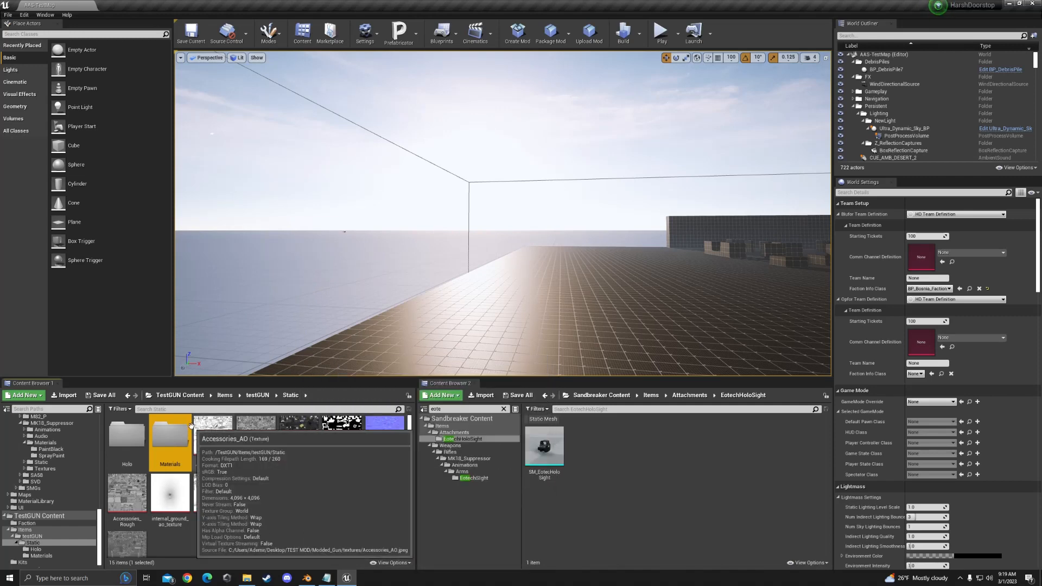
{"action": "double_click", "coordinate": [181, 437]}
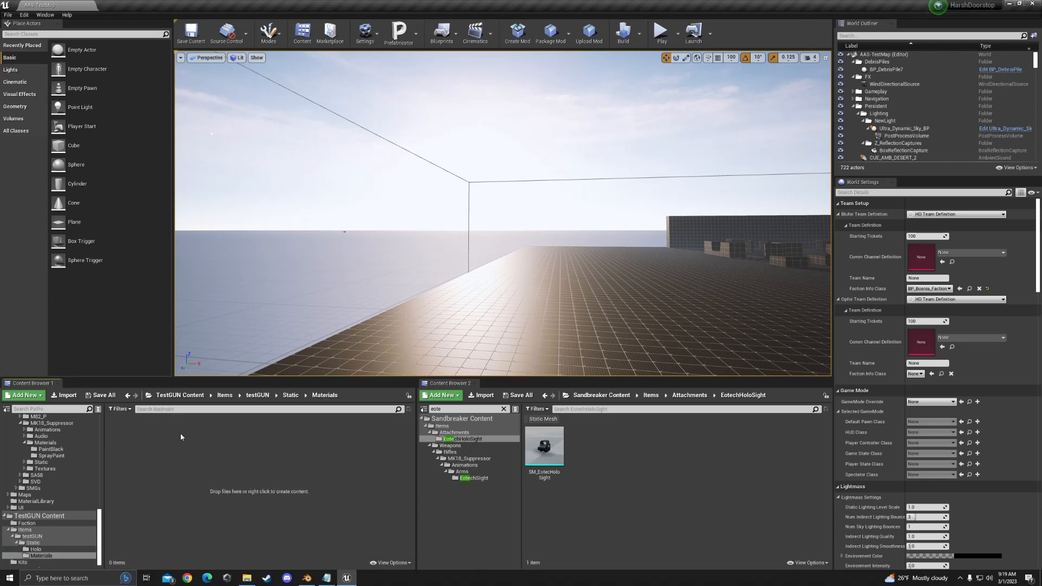
Create a material instance named MAT_testGUN in the Materials folder, open it and save it.
{"action": "right_click", "coordinate": [213, 454]}
{"action": "mouse_move", "coordinate": [218, 451]}
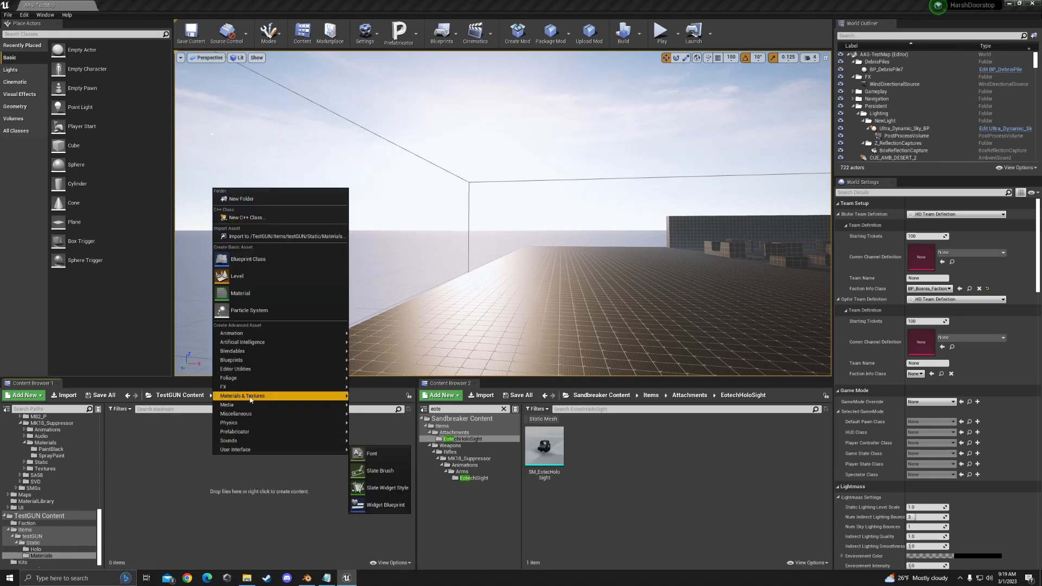
{"action": "mouse_move", "coordinate": [250, 400]}
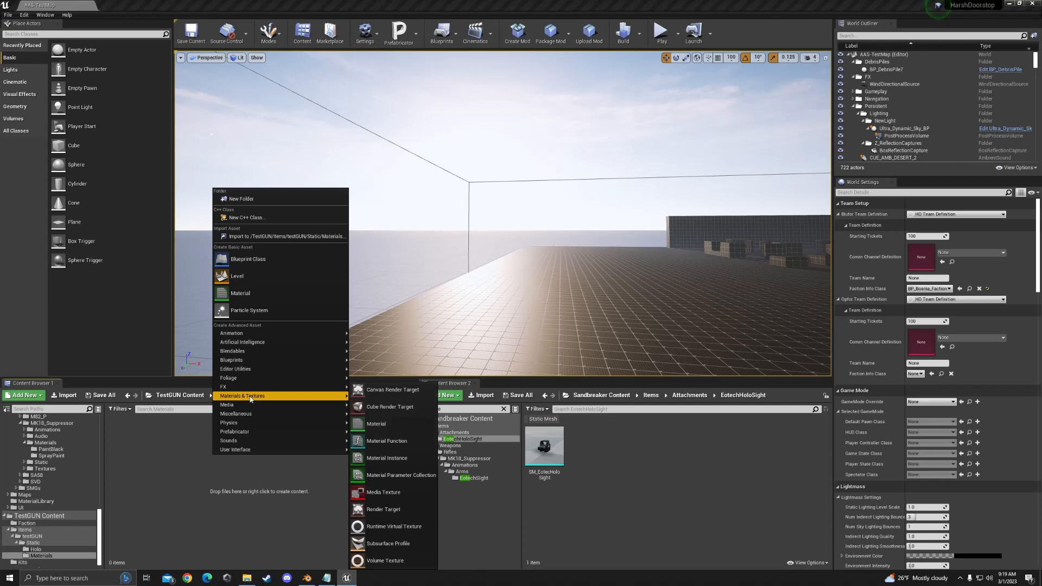
{"action": "left_click", "coordinate": [400, 458]}
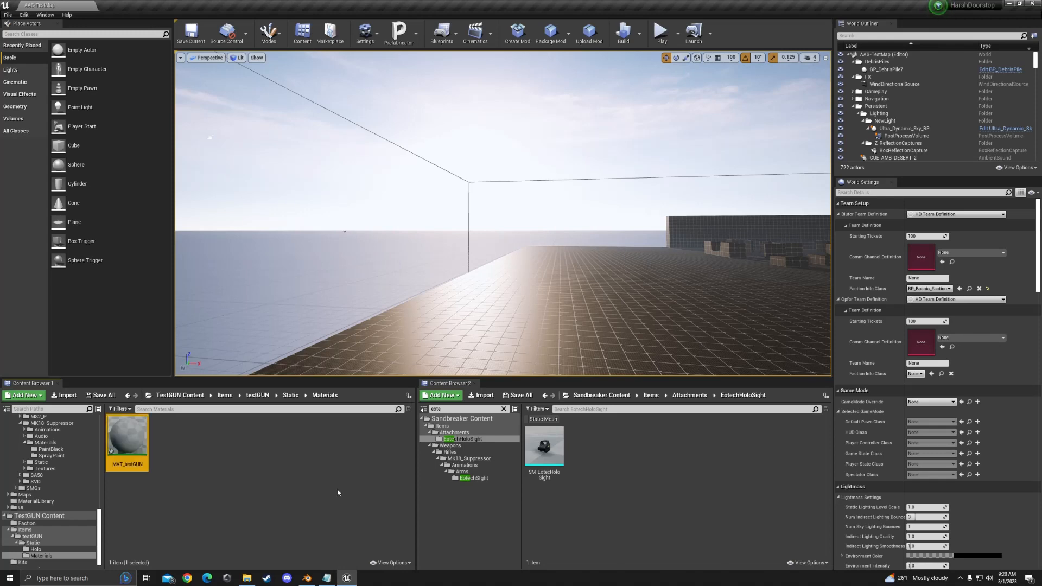
{"action": "double_click", "coordinate": [131, 435]}
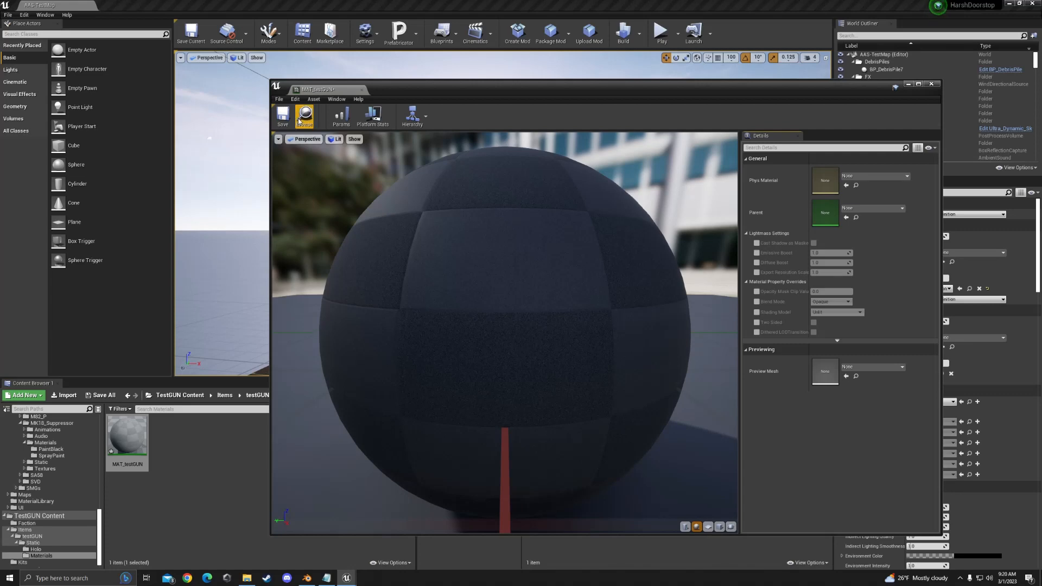
{"action": "left_click", "coordinate": [283, 115]}
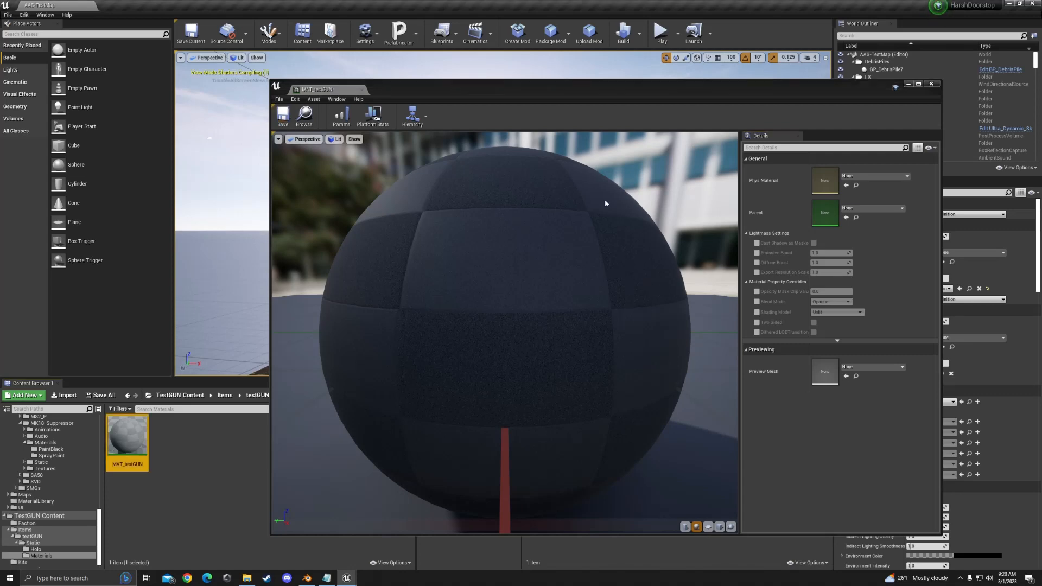
Set the parent of MAT_testGUN to the M_WeaponMaster material.
{"action": "left_click", "coordinate": [869, 212]}
{"action": "type", "text": "wea"}
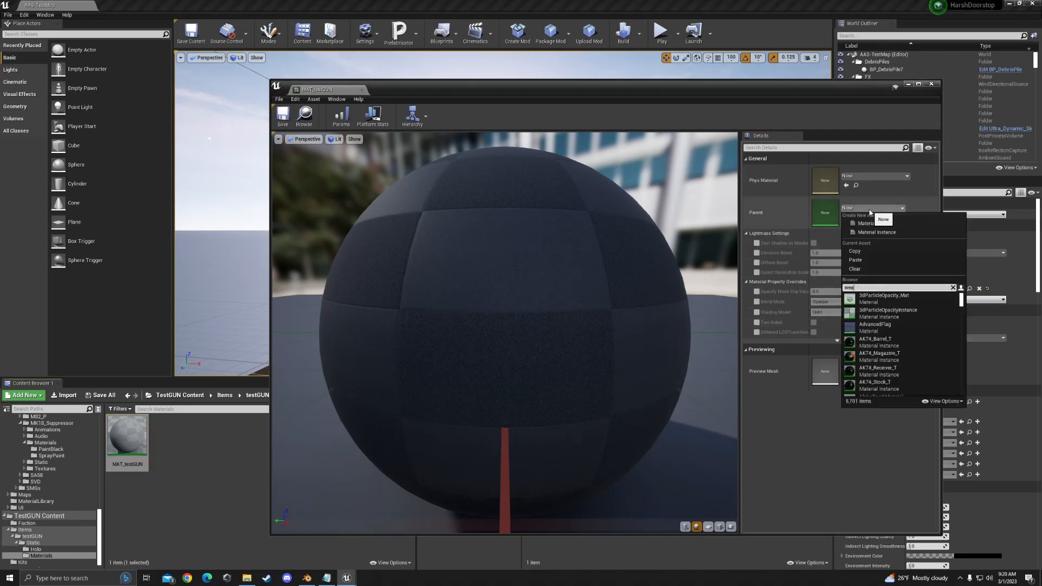
{"action": "type", "text": "ponmas"}
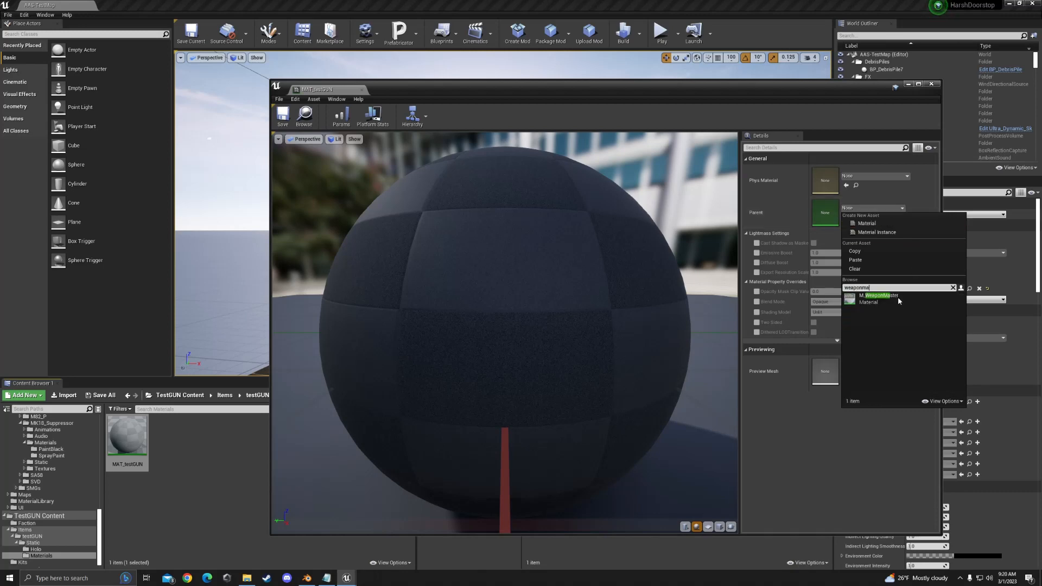
{"action": "left_click", "coordinate": [897, 300]}
{"action": "scroll", "coordinate": [874, 353], "scroll_direction": "down", "scroll_amount": 5}
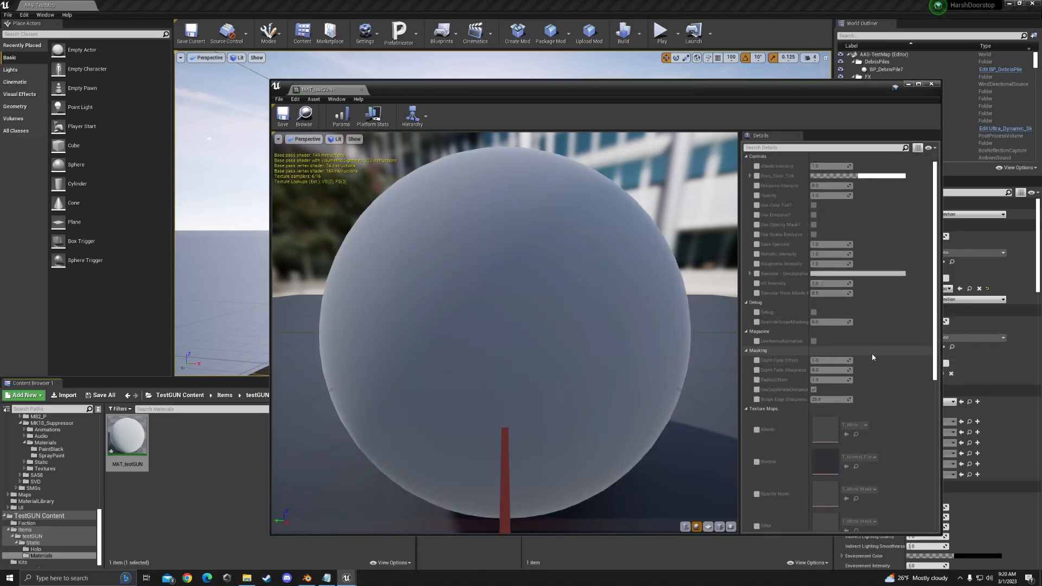
Enable the Albedo, Normal and ORM texture map overrides in MAT_testGUN, save the material instance and close it.
{"action": "scroll", "coordinate": [874, 354], "scroll_direction": "down", "scroll_amount": 2}
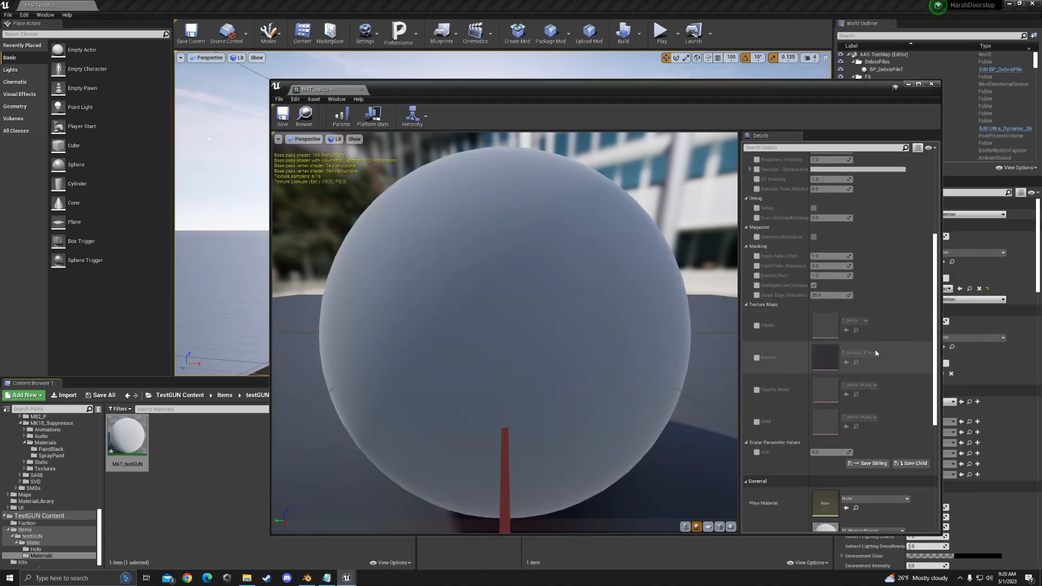
{"action": "left_click", "coordinate": [756, 325]}
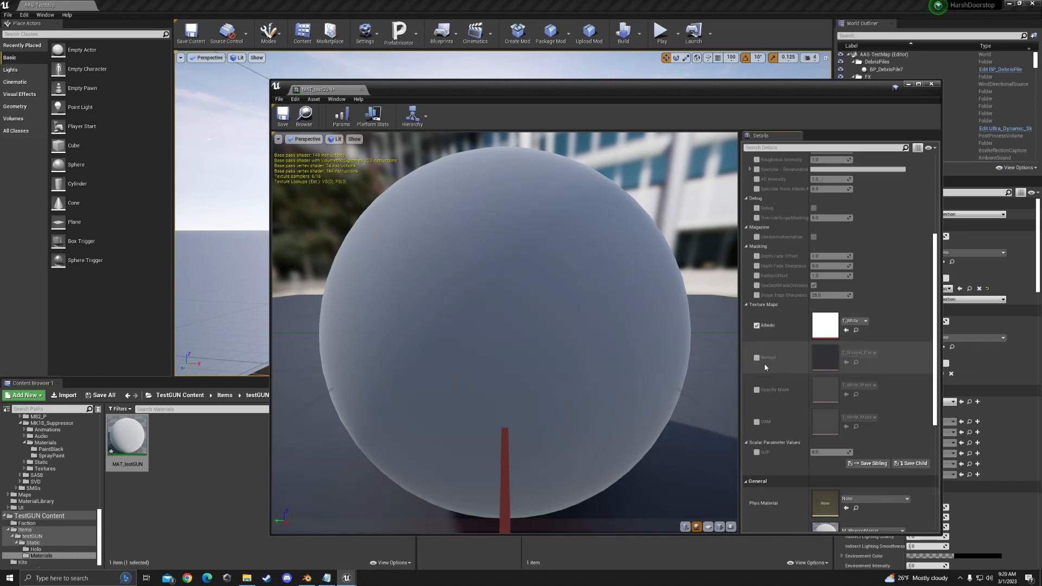
{"action": "left_click", "coordinate": [756, 358]}
{"action": "left_click", "coordinate": [757, 422]}
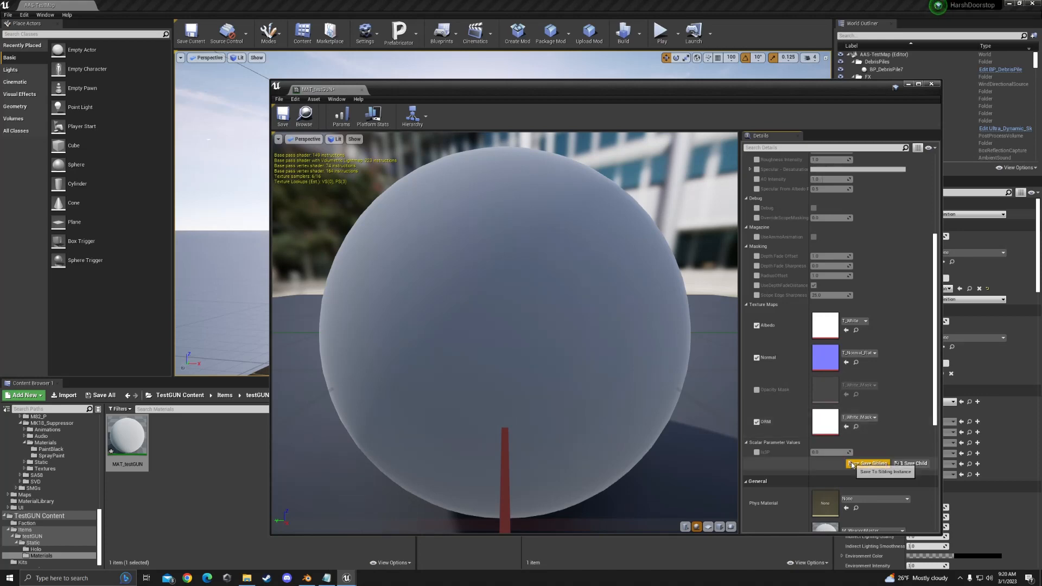
{"action": "left_click", "coordinate": [283, 115]}
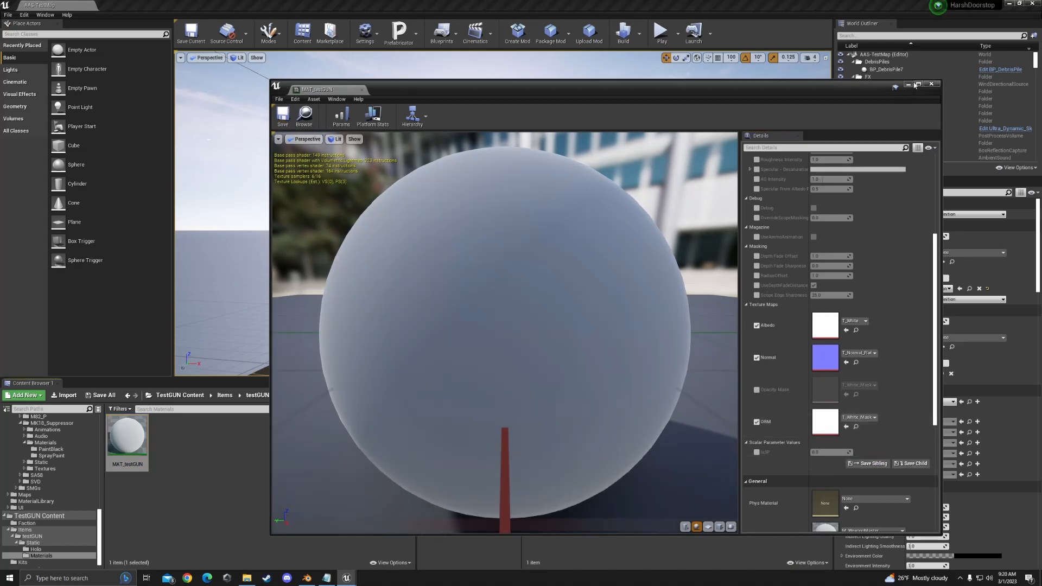
{"action": "left_click", "coordinate": [931, 84]}
Examine the SIG516_Color and Accessories_Color textures in testGUN's Static folder.
{"action": "left_click", "coordinate": [226, 460]}
{"action": "key", "text": "alt+Left"}
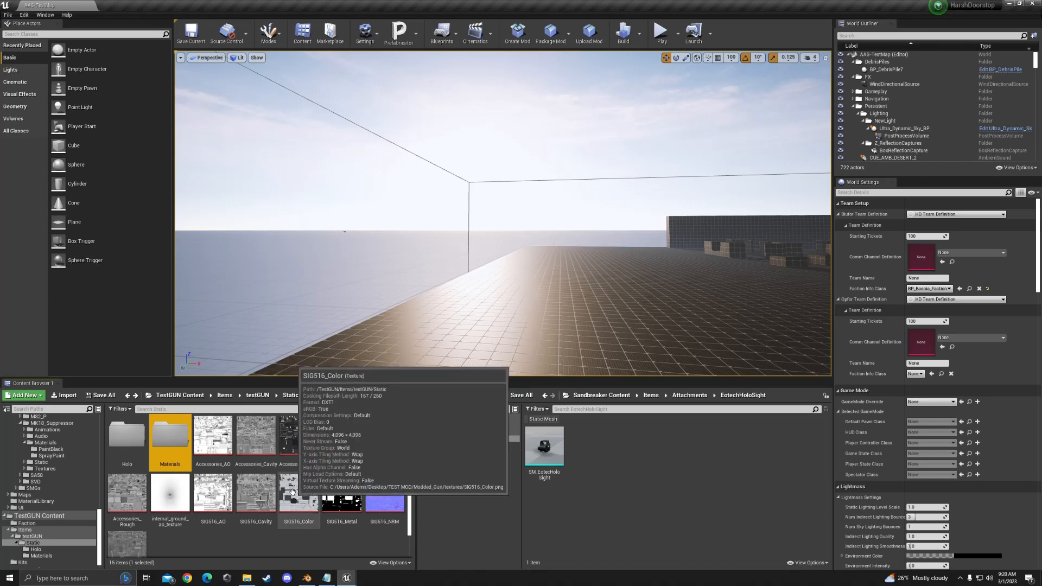
{"action": "left_click", "coordinate": [299, 497]}
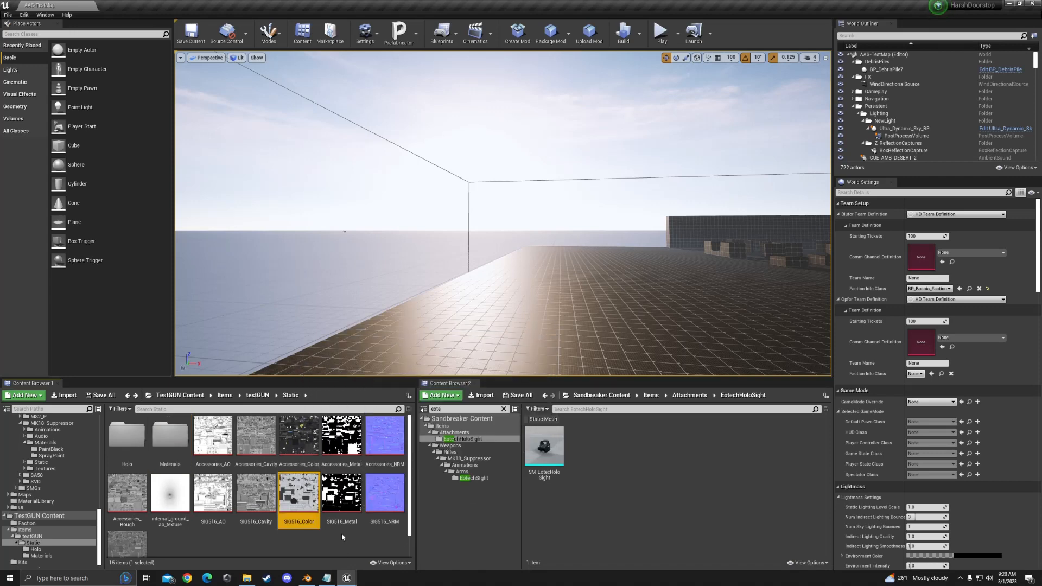
{"action": "left_click", "coordinate": [296, 444]}
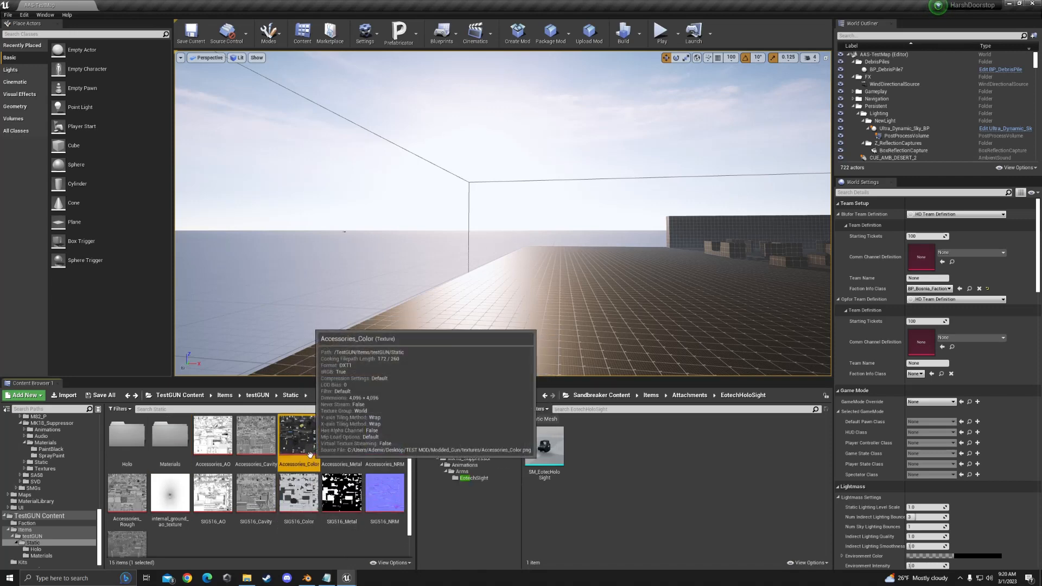
{"action": "left_click", "coordinate": [300, 502]}
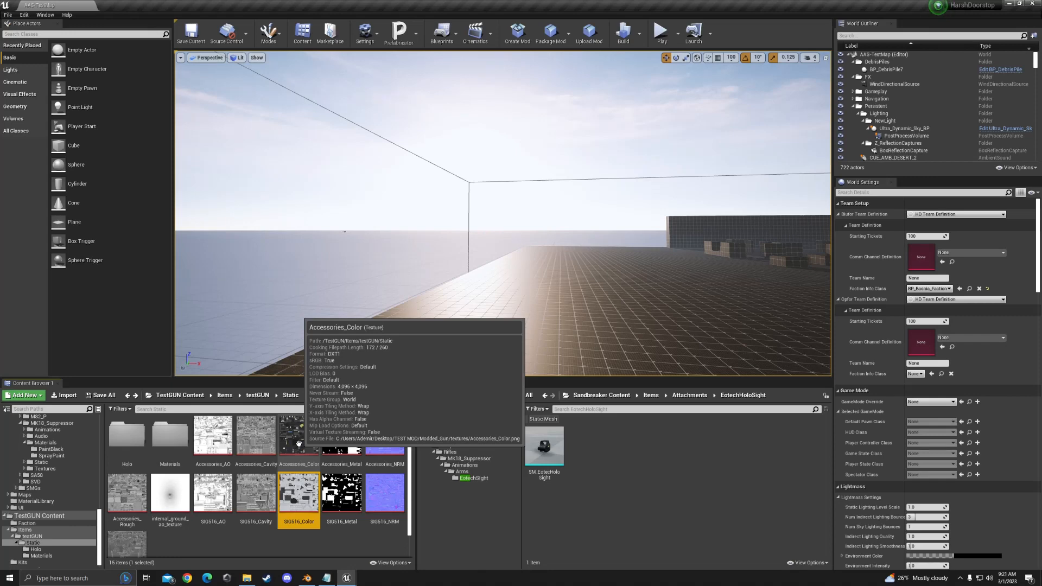
{"action": "scroll", "coordinate": [299, 453], "scroll_direction": "down", "scroll_amount": 2}
{"action": "scroll", "coordinate": [255, 461], "scroll_direction": "up", "scroll_amount": 2}
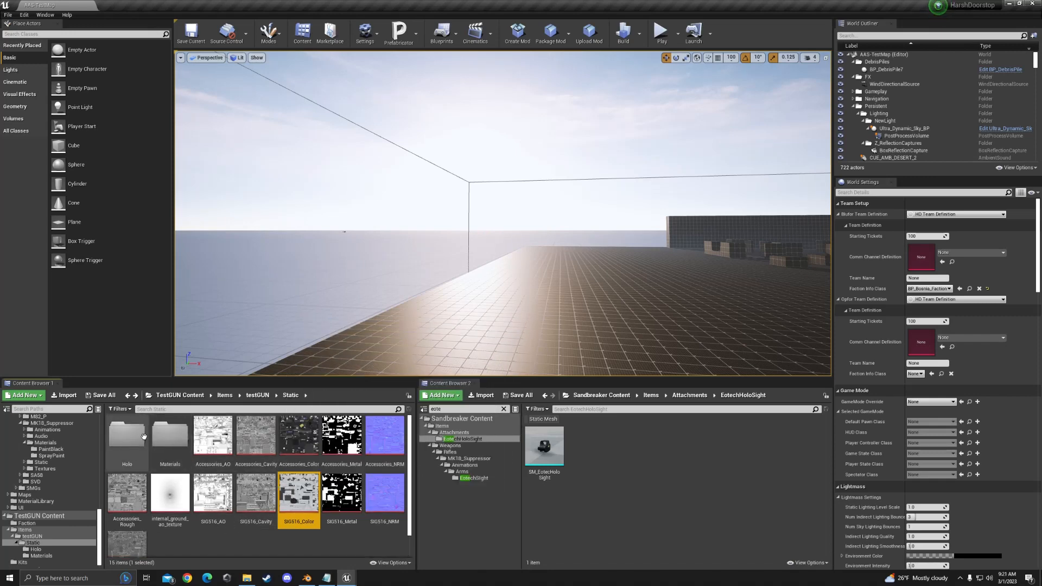
Duplicate the MAT_testGUN material instance inside the Materials folder.
{"action": "double_click", "coordinate": [170, 434]}
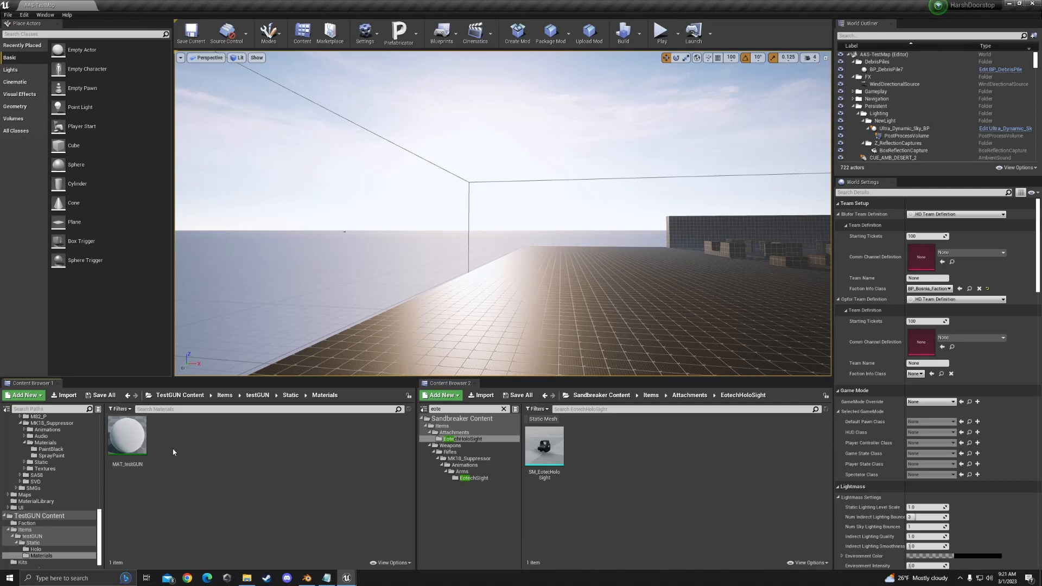
{"action": "left_click", "coordinate": [137, 445]}
{"action": "key", "text": "ctrl+c"}
{"action": "left_click", "coordinate": [212, 447]}
{"action": "key", "text": "ctrl+v"}
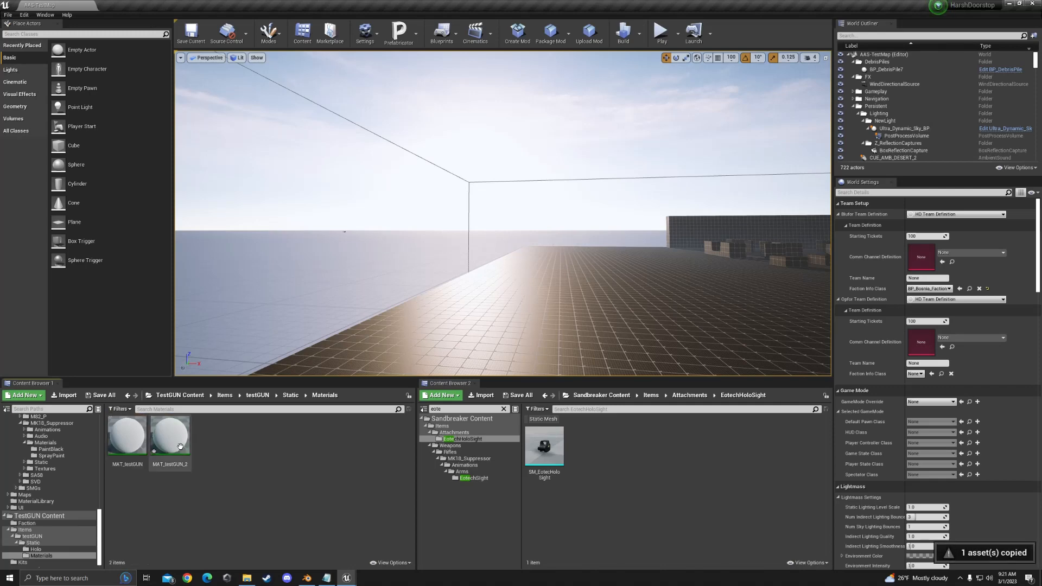
Rename the duplicated material instance as MAT_testGUN_Accessories.
{"action": "right_click", "coordinate": [179, 445]}
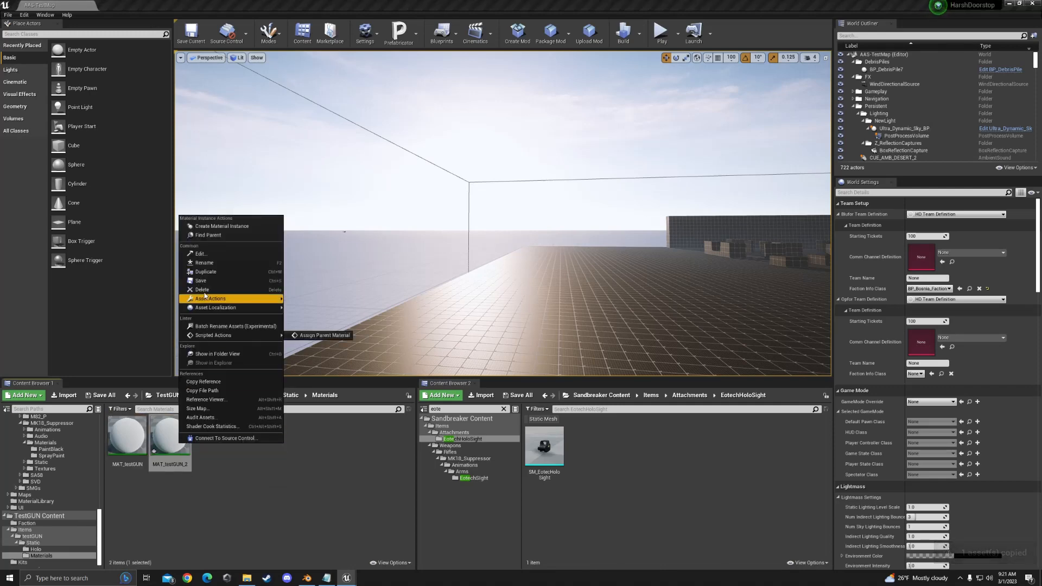
{"action": "left_click", "coordinate": [205, 262]}
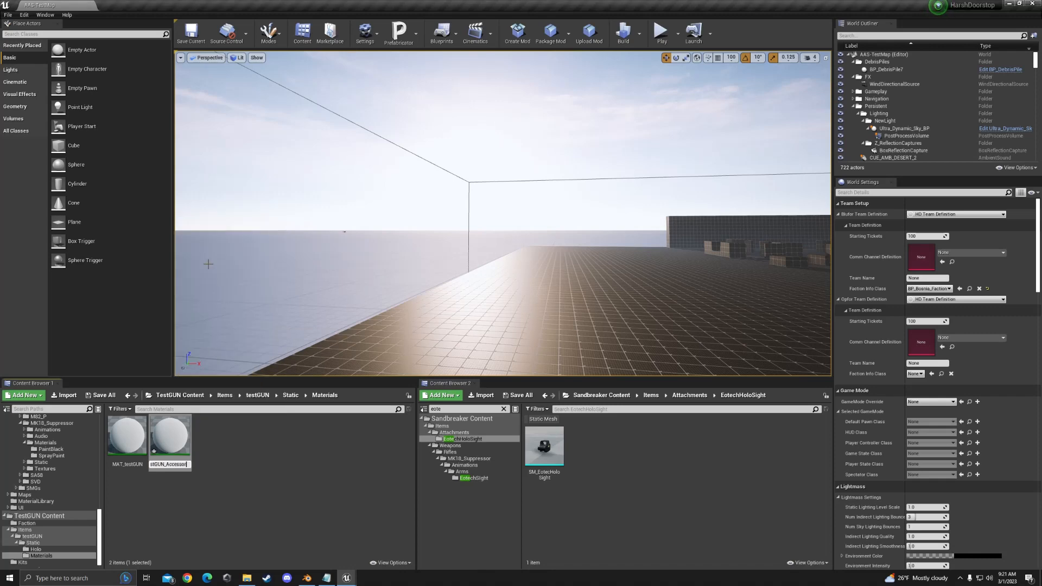
{"action": "type", "text": "ies"}
{"action": "key", "text": "Return"}
{"action": "left_click", "coordinate": [282, 448]}
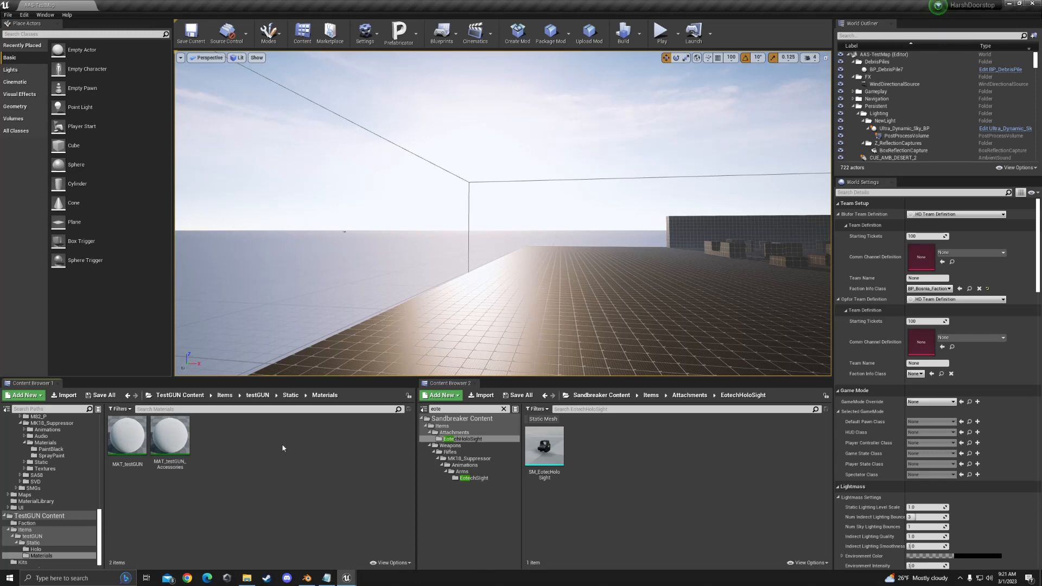
Compare the textures in the Static folder with the texture map slots of MAT_testGUN.
{"action": "left_click", "coordinate": [127, 396]}
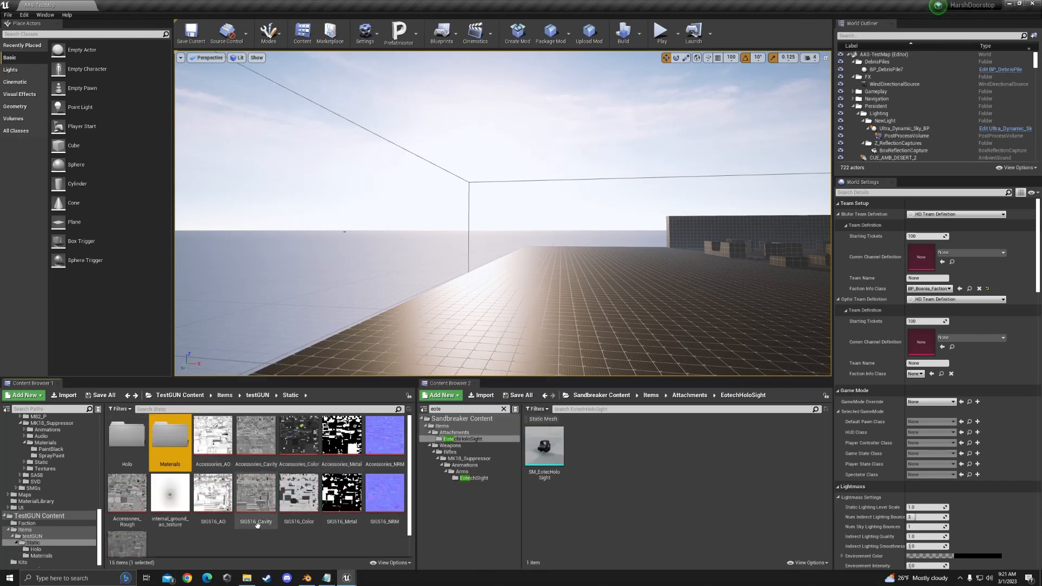
{"action": "double_click", "coordinate": [184, 450]}
{"action": "double_click", "coordinate": [127, 435]}
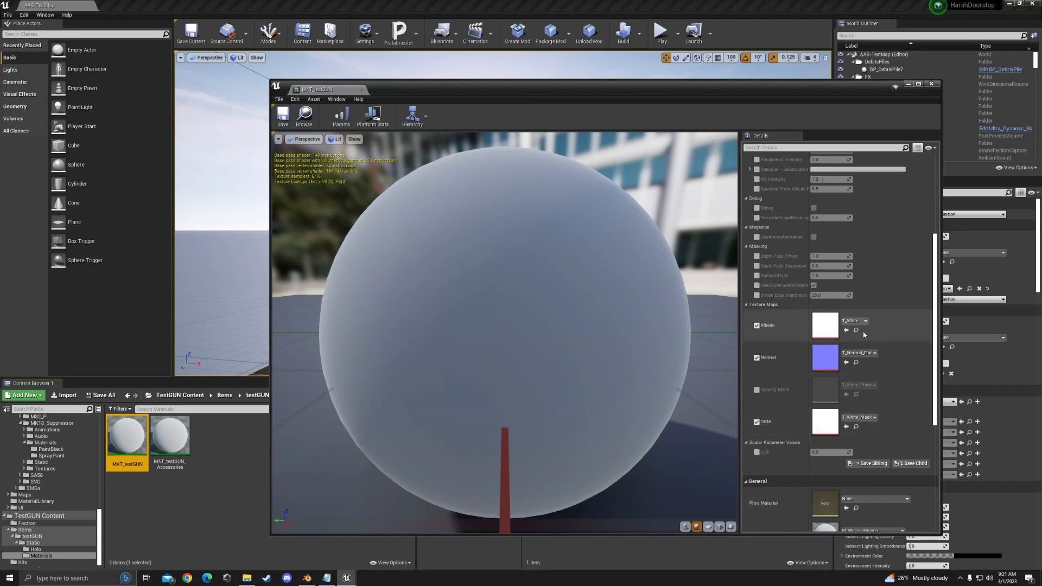
{"action": "left_click", "coordinate": [931, 84]}
{"action": "key", "text": "alt+Left"}
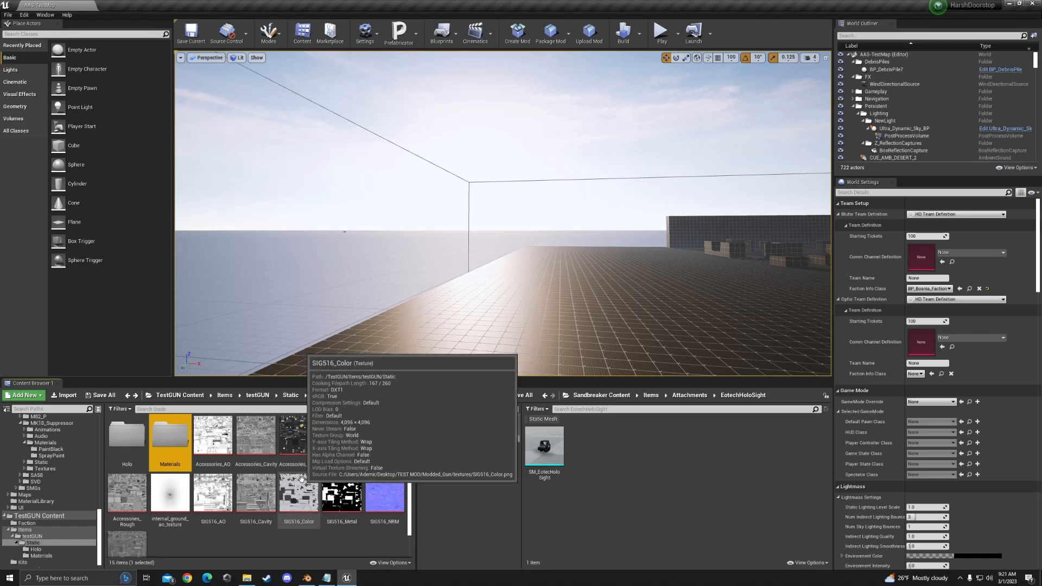
Switch to Chrome with the Polygon Love ORM texture generator and position its window over the Unreal editor.
{"action": "left_click", "coordinate": [187, 579]}
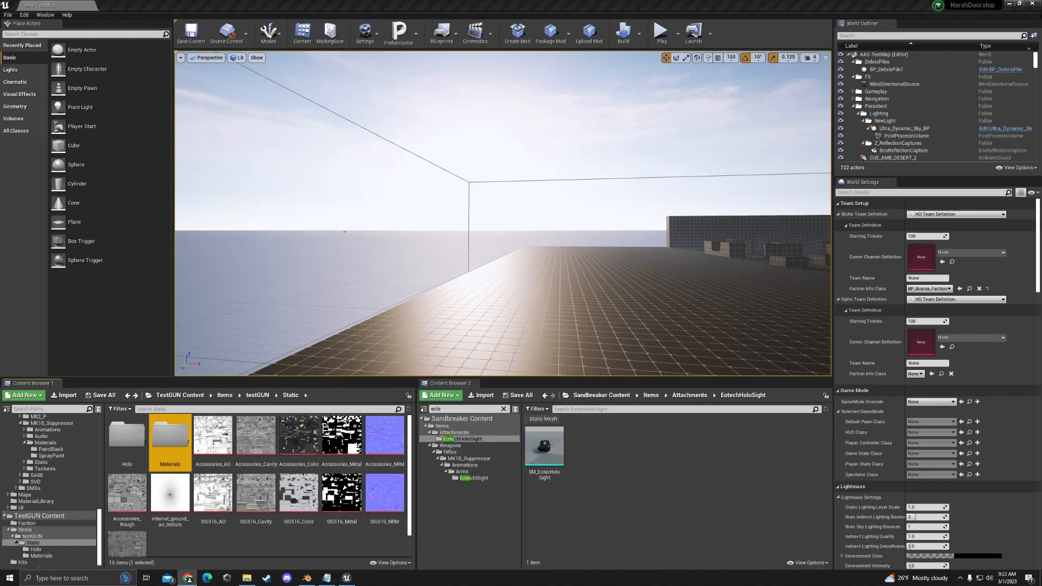
{"action": "left_click_drag", "start_coordinate": [1041, 189], "coordinate": [511, 103]}
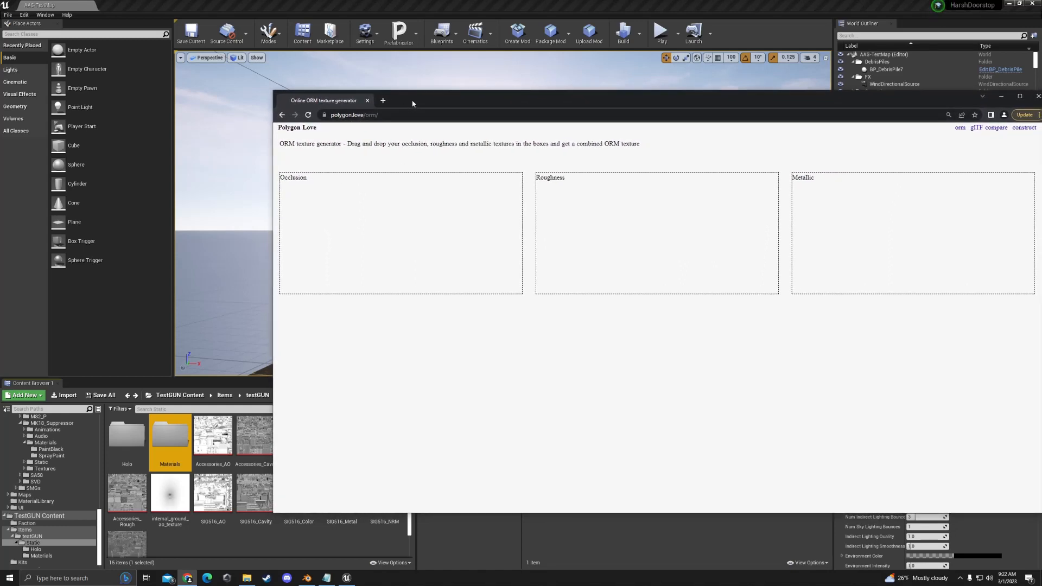
{"action": "left_click_drag", "start_coordinate": [413, 101], "coordinate": [357, 101]}
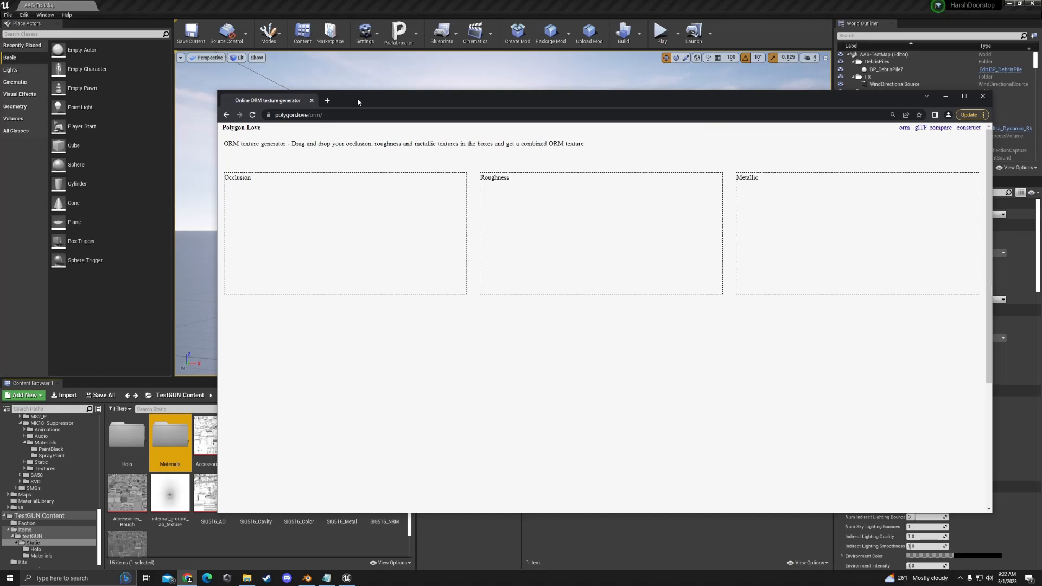
{"action": "left_click_drag", "start_coordinate": [357, 101], "coordinate": [354, 103]}
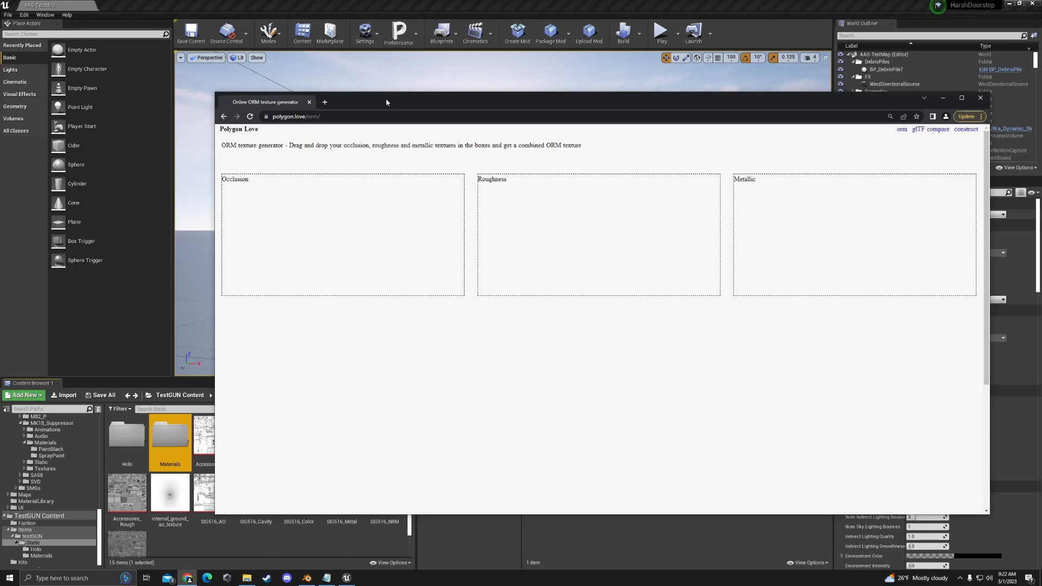
{"action": "mouse_move", "coordinate": [384, 96]}
{"action": "left_mouse_down"}
{"action": "mouse_move", "coordinate": [488, 105]}
{"action": "mouse_move", "coordinate": [393, 83]}
{"action": "left_mouse_up"}
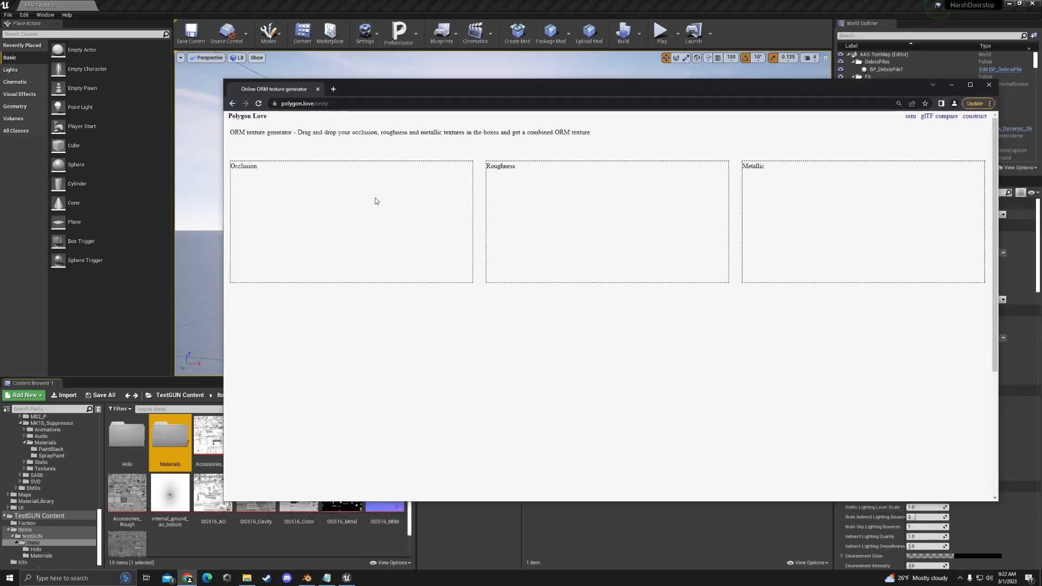
Open Modded_Gun's textures folder in File Explorer and load Accessories_AO as the generator's Occlusion map.
{"action": "left_click", "coordinate": [247, 577]}
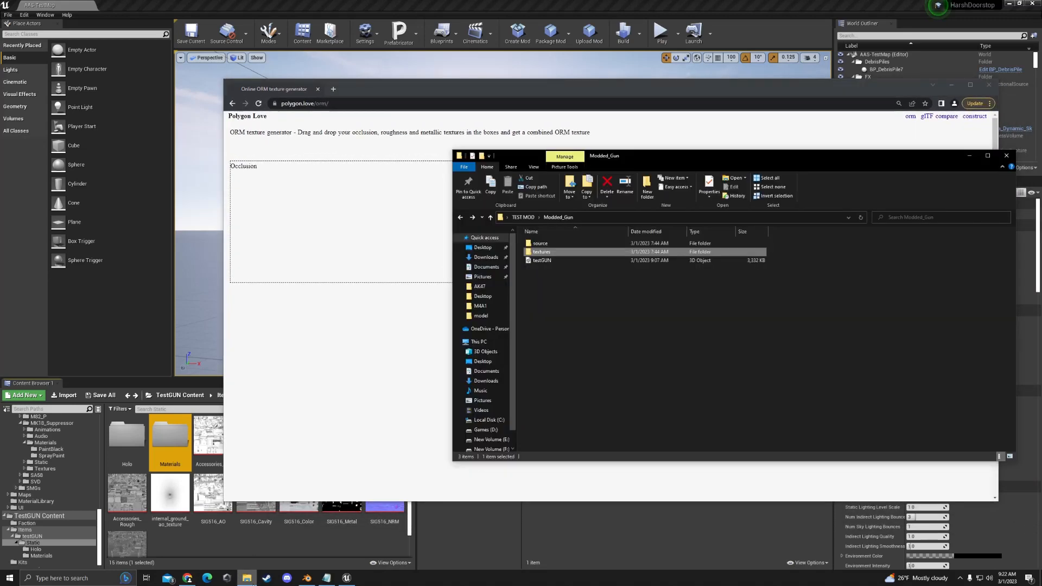
{"action": "double_click", "coordinate": [552, 253]}
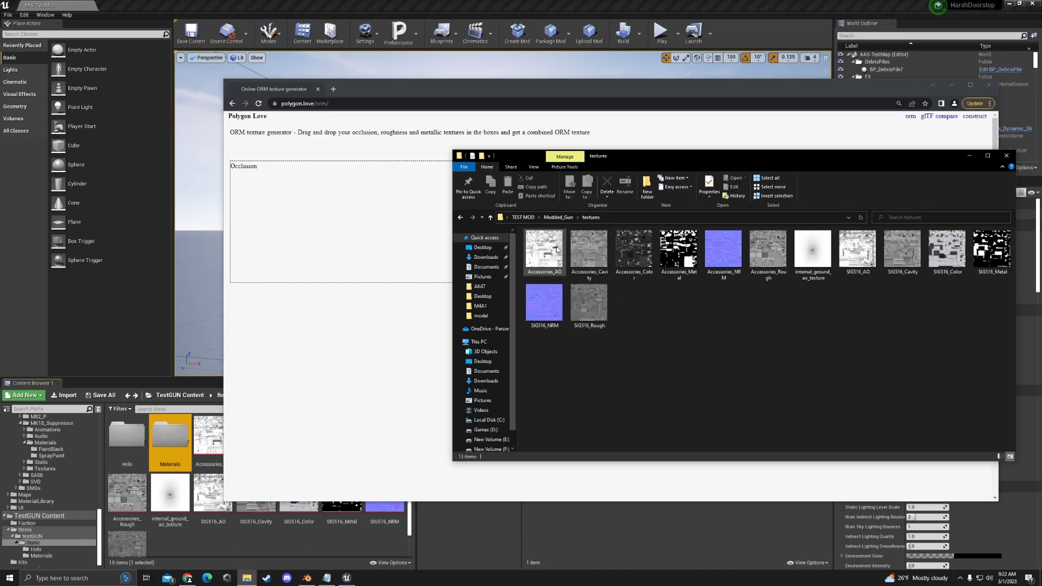
{"action": "left_click_drag", "start_coordinate": [620, 156], "coordinate": [578, 288]}
{"action": "left_click_drag", "start_coordinate": [505, 389], "coordinate": [336, 237]}
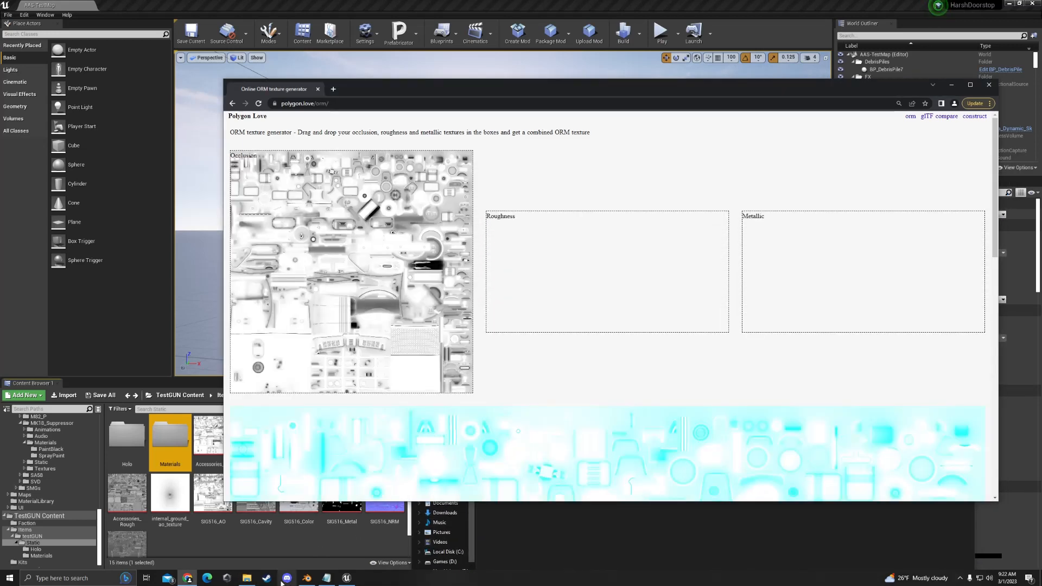
Load Accessories_Rough from the textures folder as the ORM generator's Roughness map.
{"action": "left_click", "coordinate": [257, 580]}
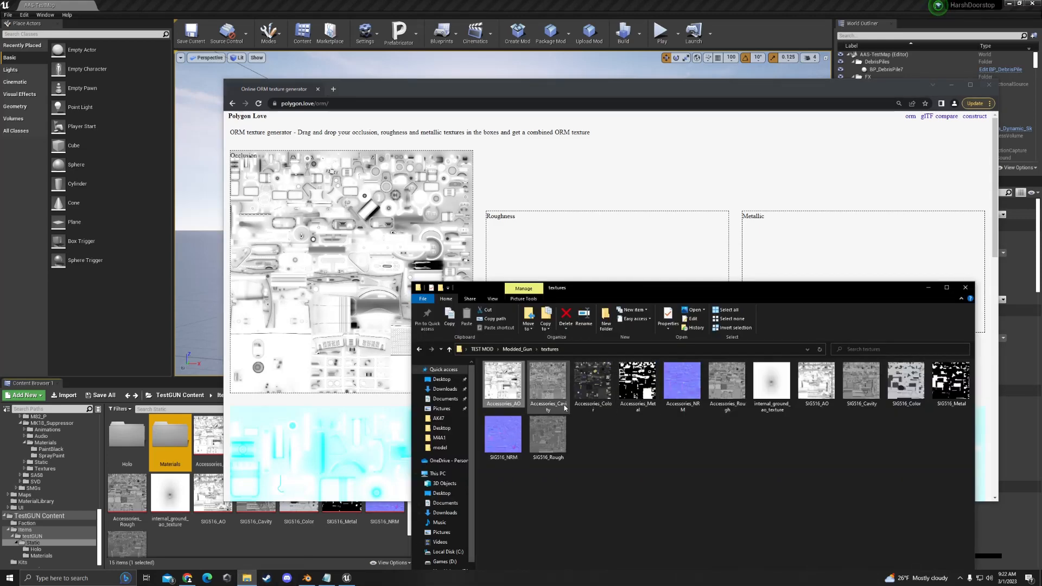
{"action": "left_click", "coordinate": [726, 386]}
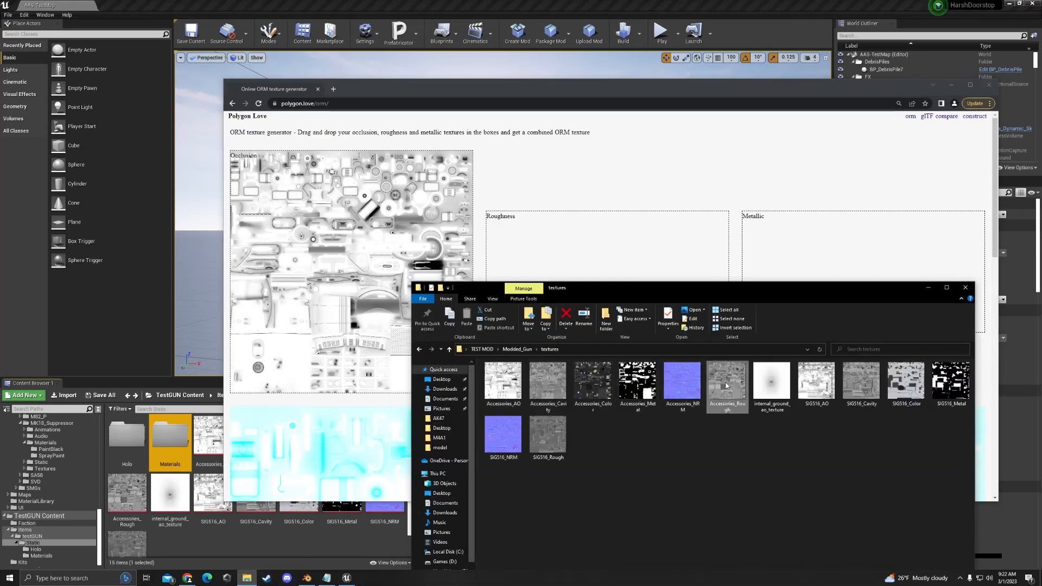
{"action": "left_click_drag", "start_coordinate": [729, 372], "coordinate": [639, 325]}
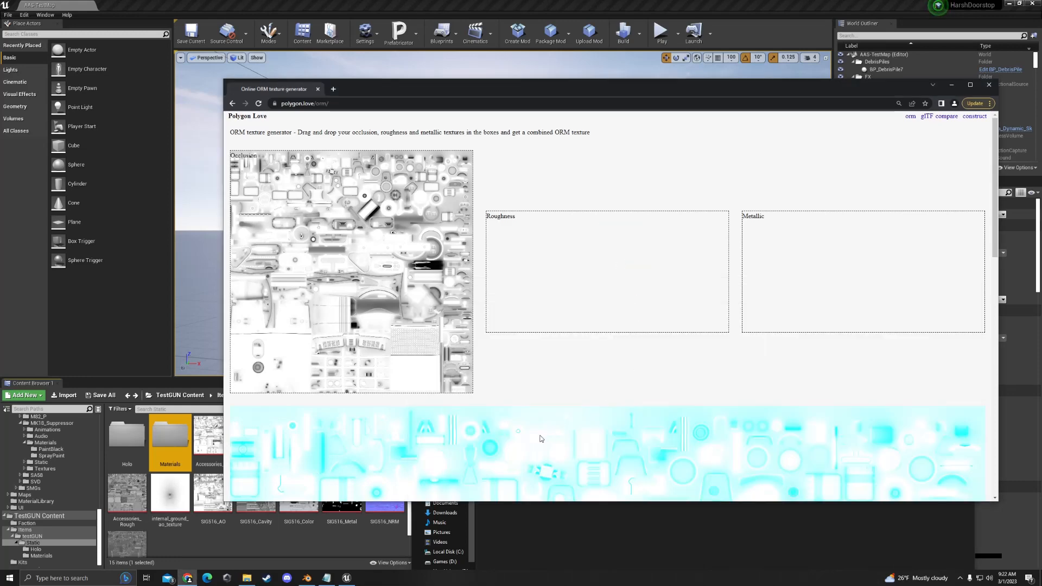
Load Accessories_Metal from the textures folder as the ORM generator's Metallic map.
{"action": "left_click", "coordinate": [247, 577]}
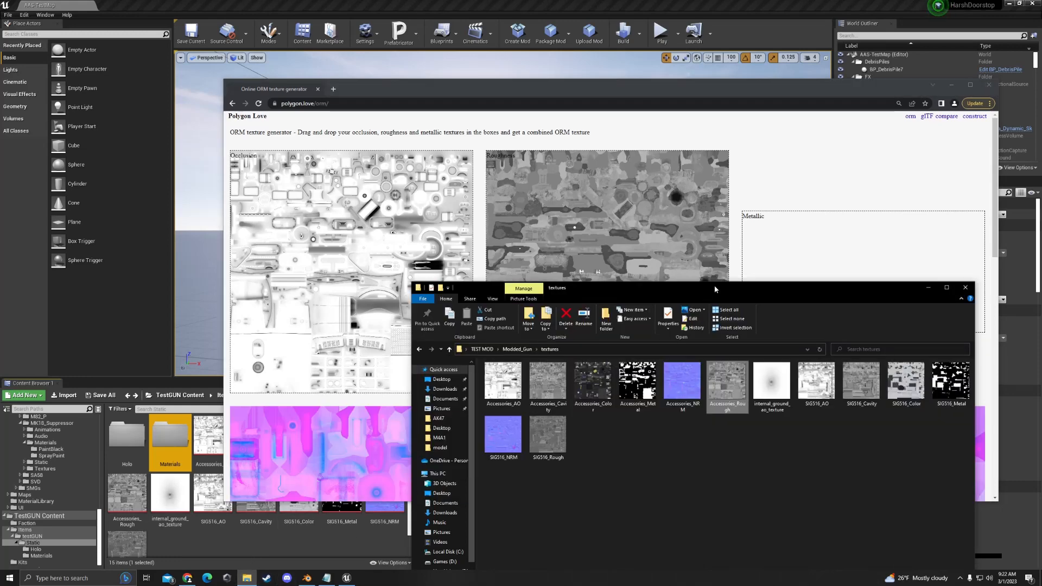
{"action": "left_click_drag", "start_coordinate": [714, 285], "coordinate": [604, 272]}
{"action": "left_click", "coordinate": [534, 379]}
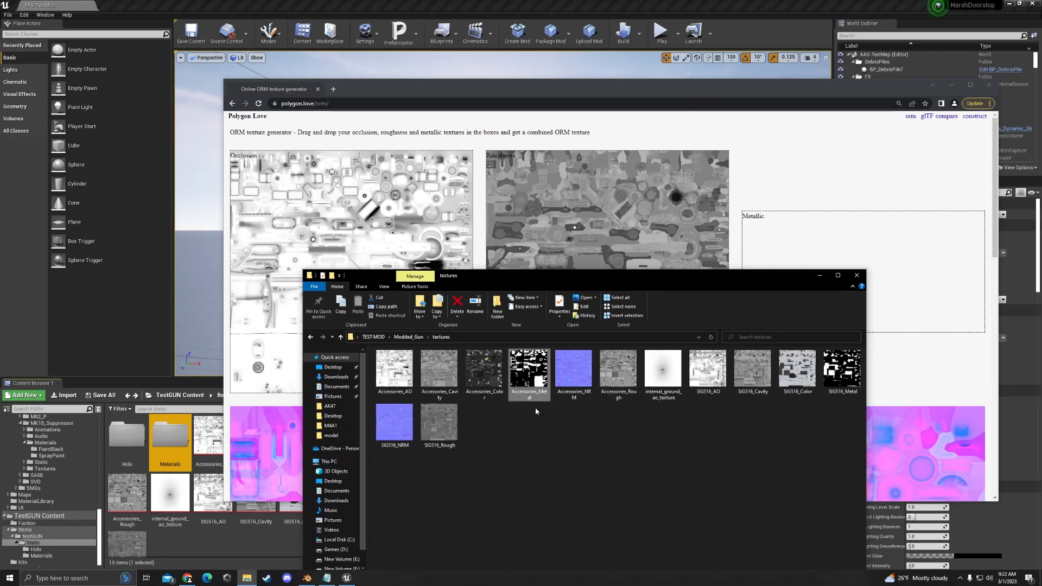
{"action": "left_click_drag", "start_coordinate": [526, 380], "coordinate": [827, 240]}
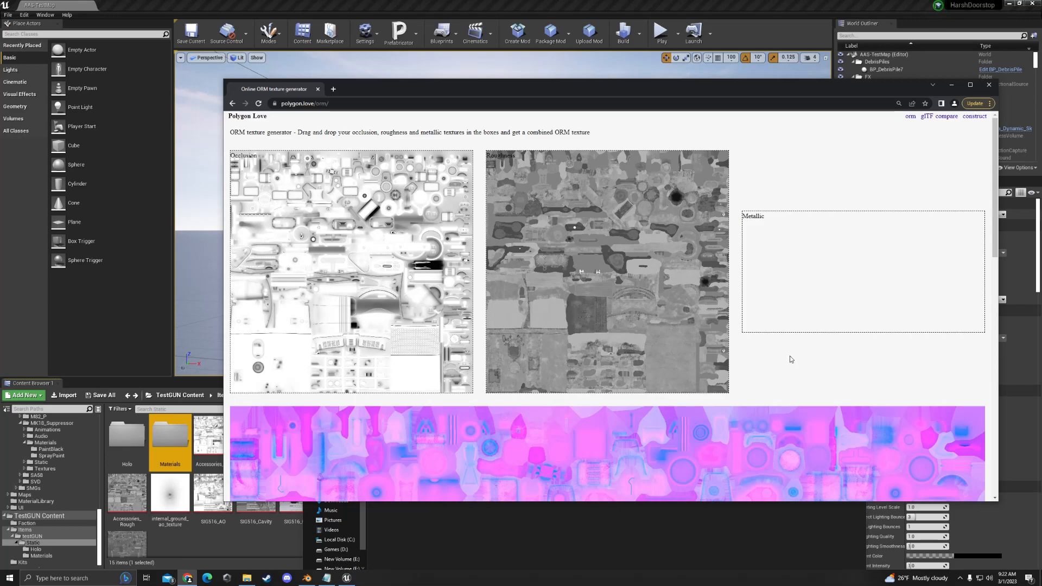
Save the combined ORM image as ORM_Accessories, a PNG in the Desktop's TEST MOD > Modded_Gun > textures folder.
{"action": "scroll", "coordinate": [787, 355], "scroll_direction": "down", "scroll_amount": 5}
{"action": "scroll", "coordinate": [776, 348], "scroll_direction": "up", "scroll_amount": 3}
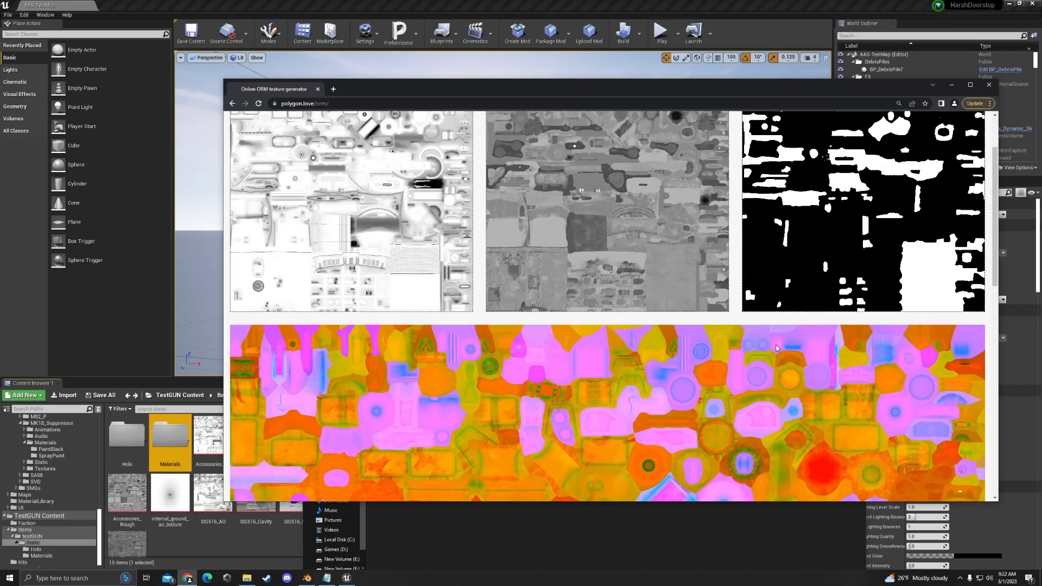
{"action": "scroll", "coordinate": [776, 348], "scroll_direction": "up", "scroll_amount": 1}
{"action": "scroll", "coordinate": [749, 337], "scroll_direction": "down", "scroll_amount": 4}
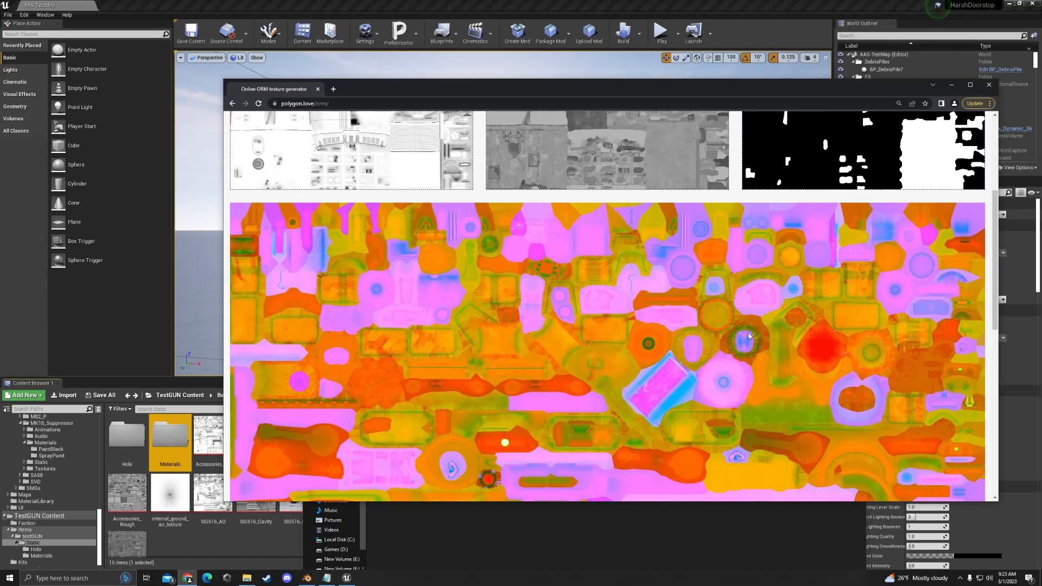
{"action": "right_click", "coordinate": [508, 317]}
{"action": "left_click", "coordinate": [531, 320]}
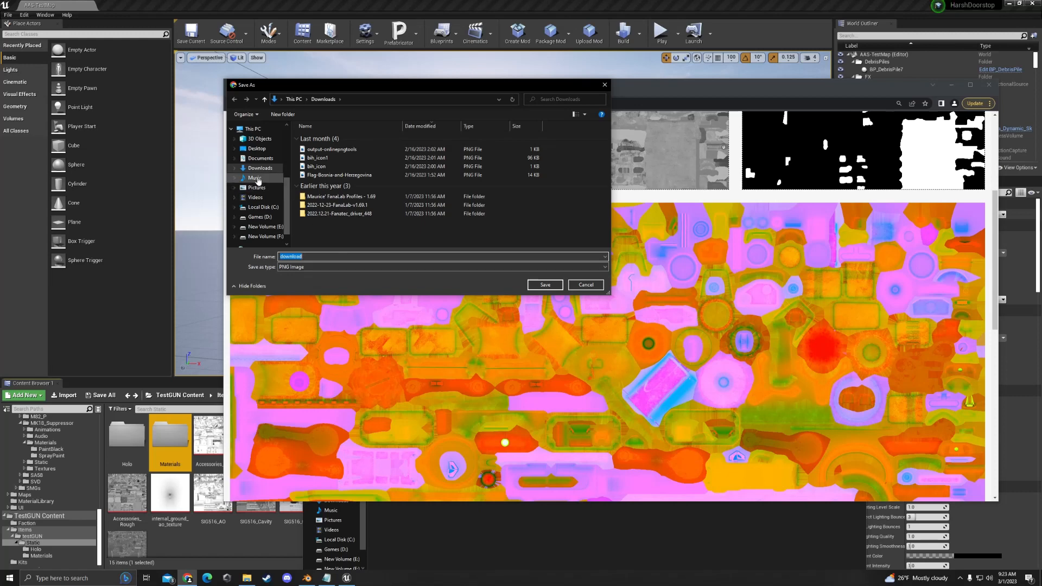
{"action": "left_click", "coordinate": [256, 149]}
{"action": "double_click", "coordinate": [329, 223]}
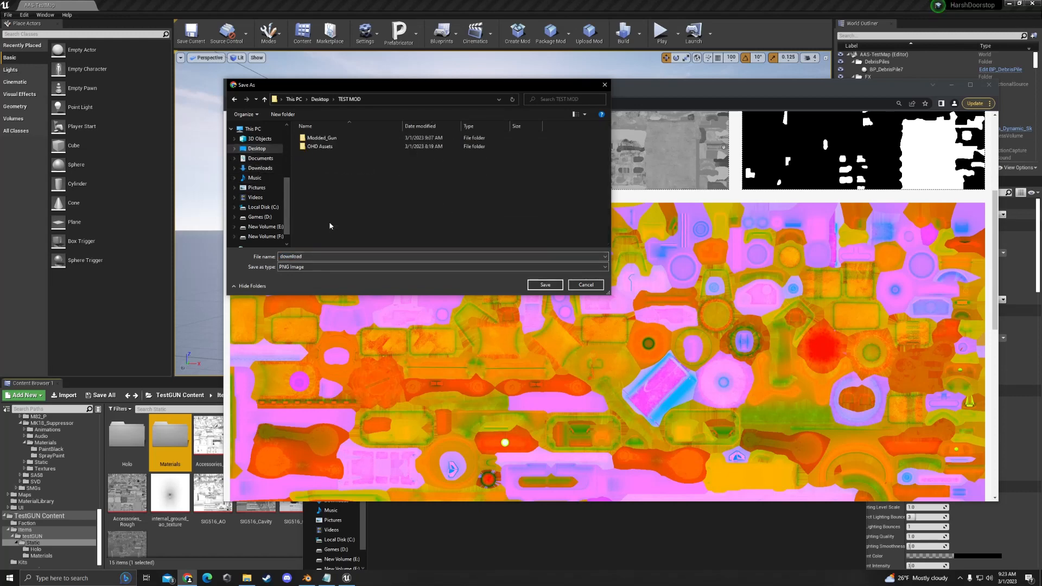
{"action": "left_click", "coordinate": [330, 139]}
{"action": "double_click", "coordinate": [330, 138]}
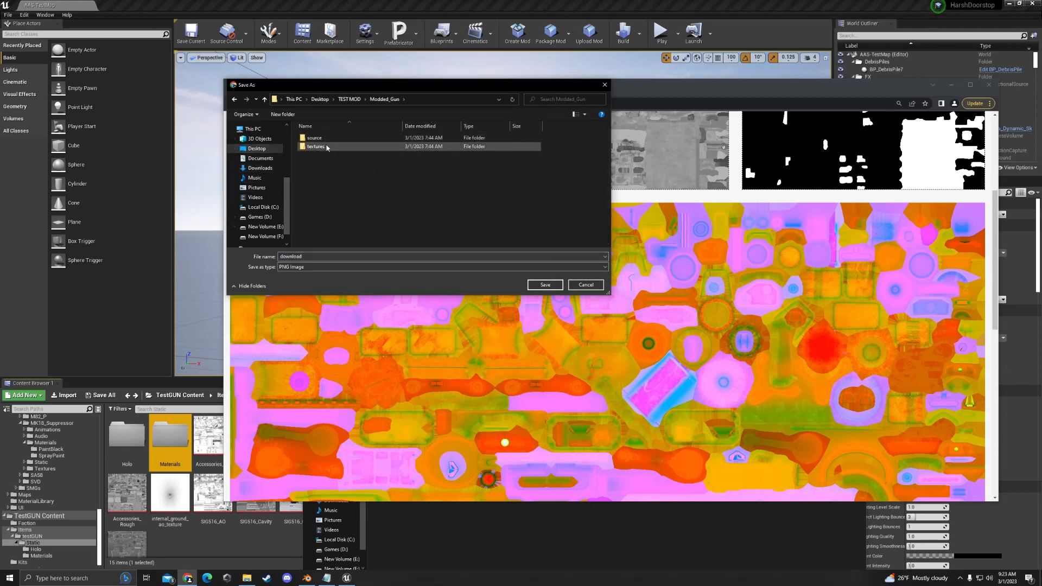
{"action": "double_click", "coordinate": [320, 146]}
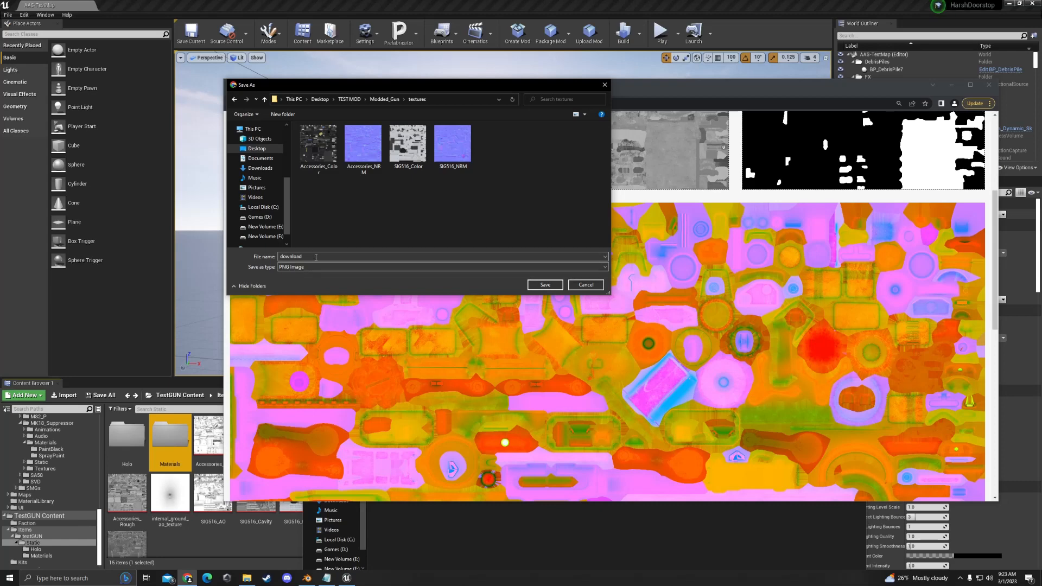
{"action": "left_click_drag", "start_coordinate": [316, 258], "coordinate": [223, 260]}
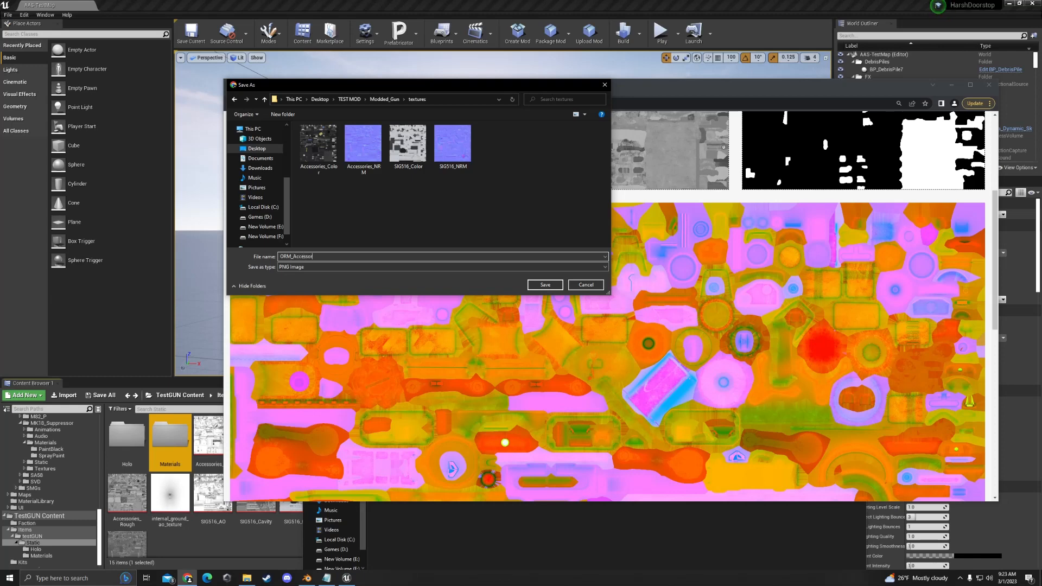
{"action": "left_click", "coordinate": [547, 286]}
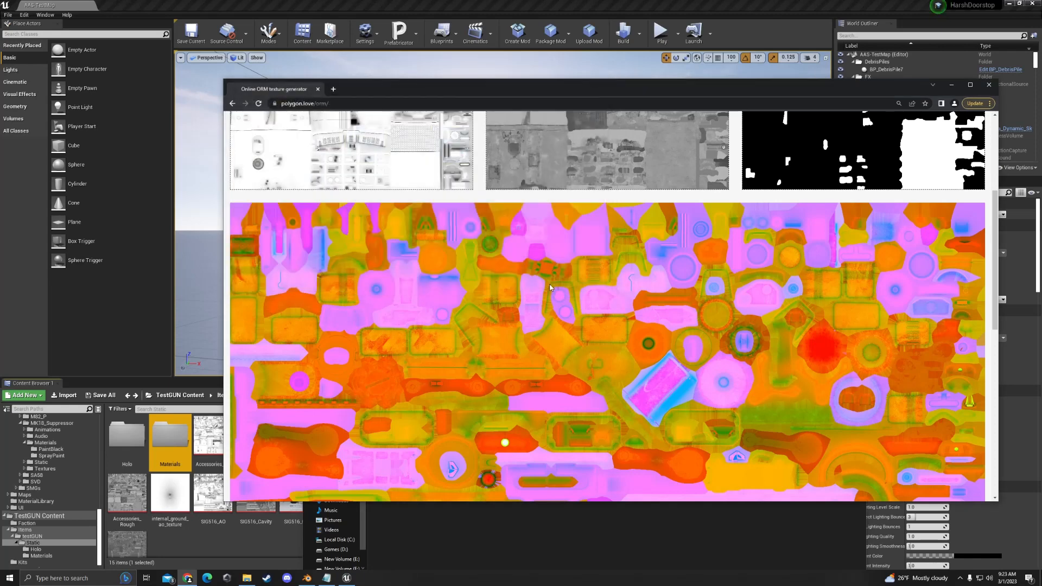
Reload the ORM generator page and load SIG516_AO from the textures folder as its Occlusion map.
{"action": "left_click", "coordinate": [258, 103]}
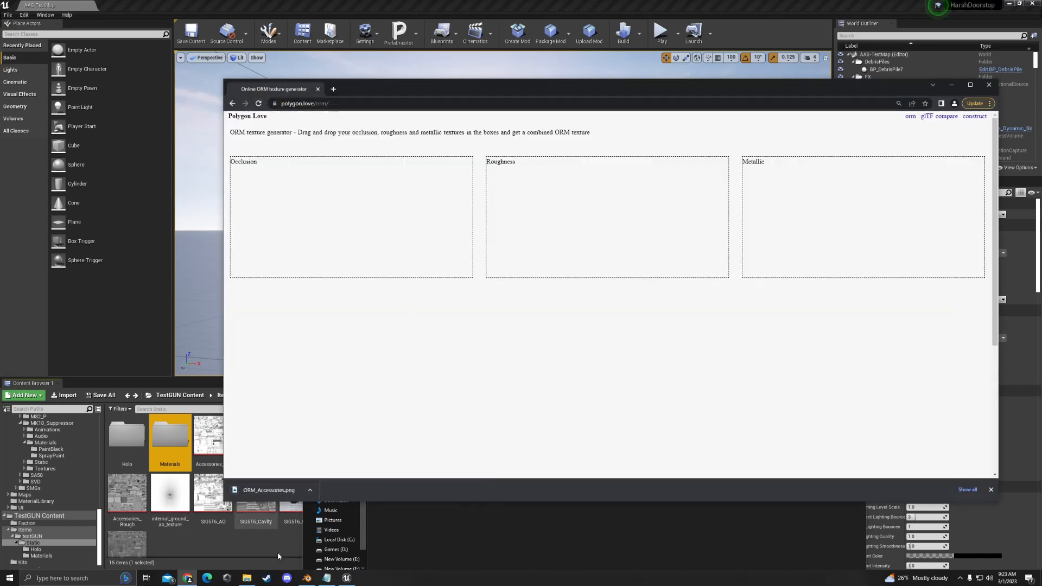
{"action": "left_click", "coordinate": [391, 549]}
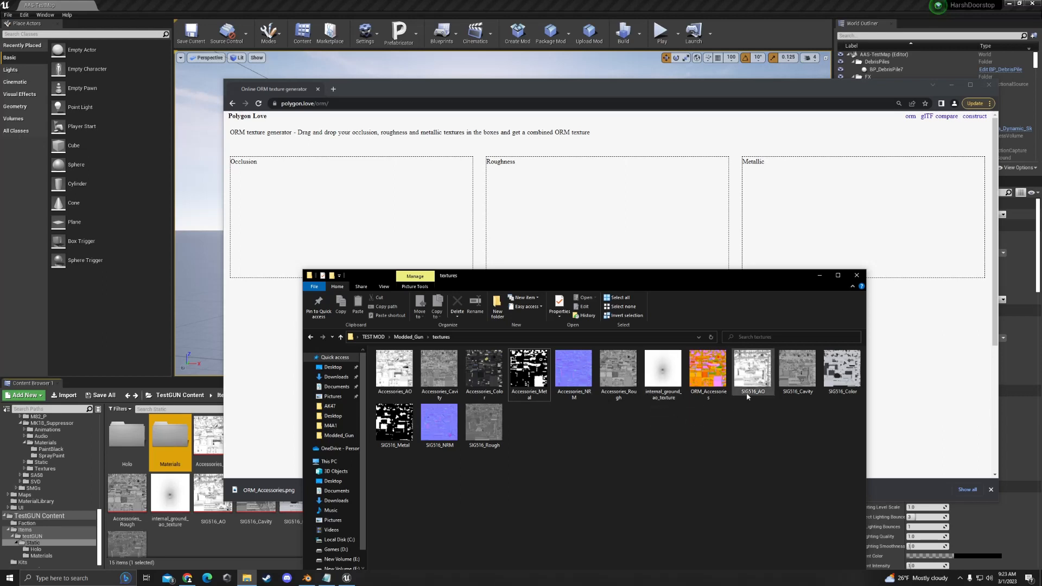
{"action": "left_click", "coordinate": [758, 376]}
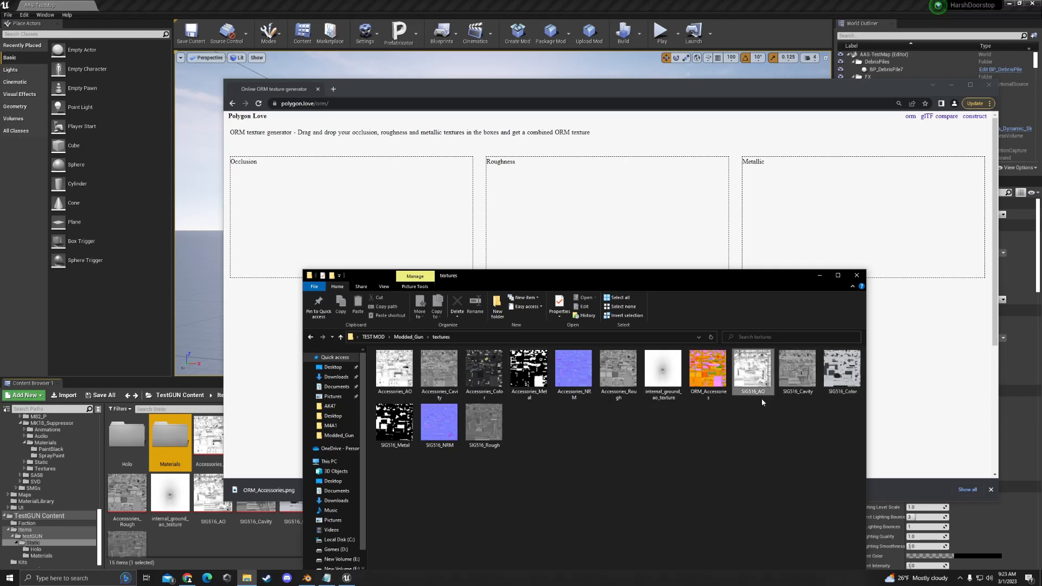
{"action": "left_click_drag", "start_coordinate": [758, 375], "coordinate": [320, 206]}
Load SIG516_Rough from the textures folder as the ORM generator's Roughness map.
{"action": "left_click", "coordinate": [525, 523]}
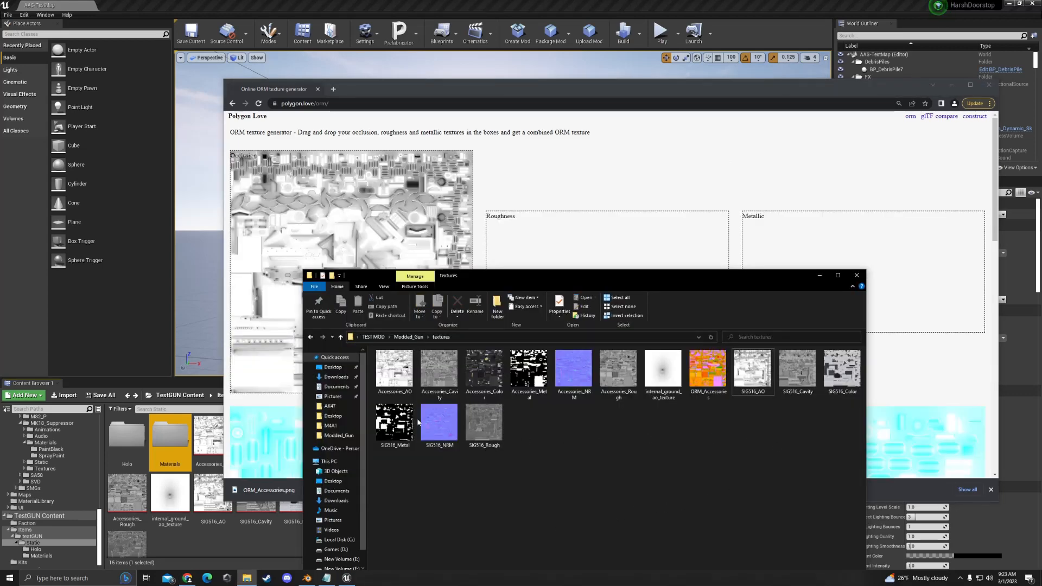
{"action": "left_click", "coordinate": [484, 425]}
{"action": "left_click", "coordinate": [571, 235]}
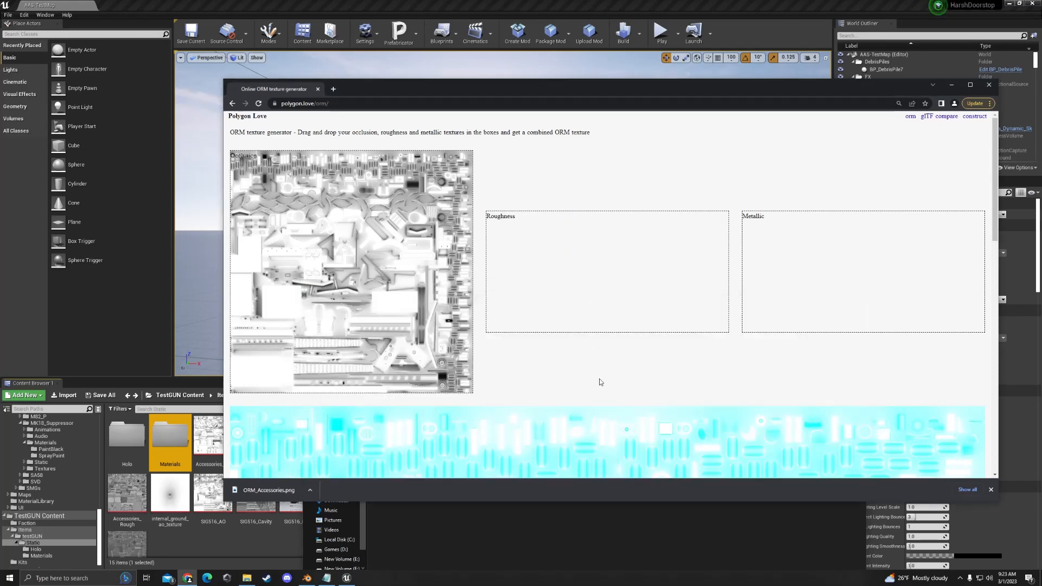
Load SIG516_Metal from the textures folder as the ORM generator's Metallic map.
{"action": "left_click", "coordinate": [609, 524]}
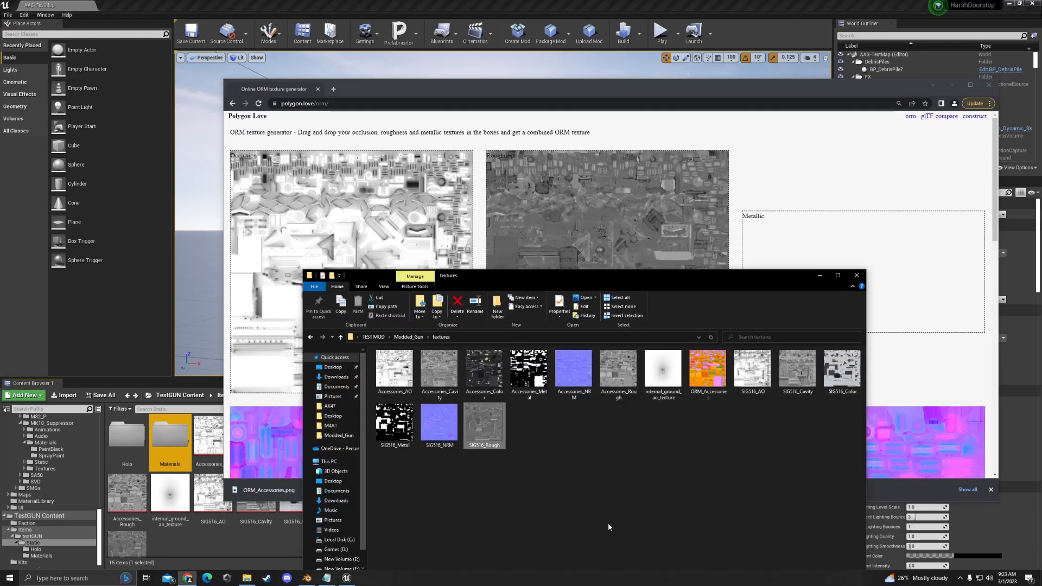
{"action": "left_click", "coordinate": [395, 437]}
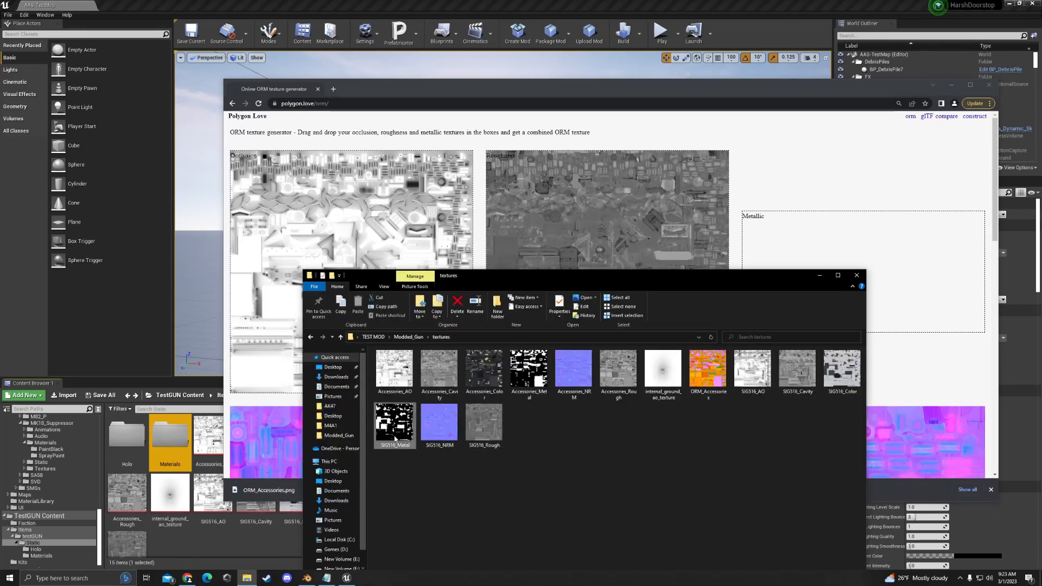
{"action": "left_click_drag", "start_coordinate": [822, 258], "coordinate": [820, 261]}
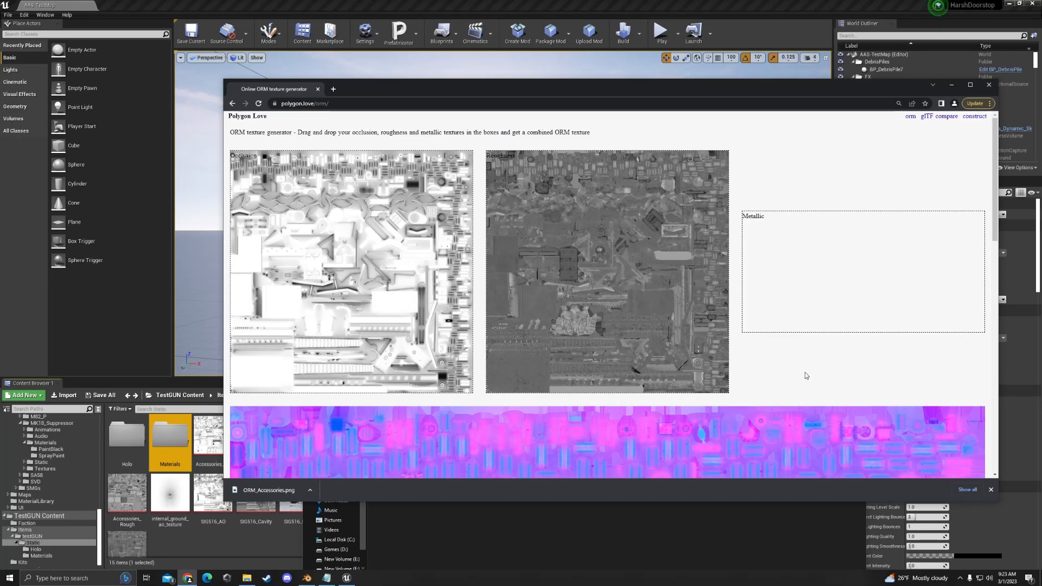
Save the combined SIG516 image as a PNG named ORM_testGUN in Modded_Gun's textures folder.
{"action": "scroll", "coordinate": [791, 330], "scroll_direction": "down", "scroll_amount": 6}
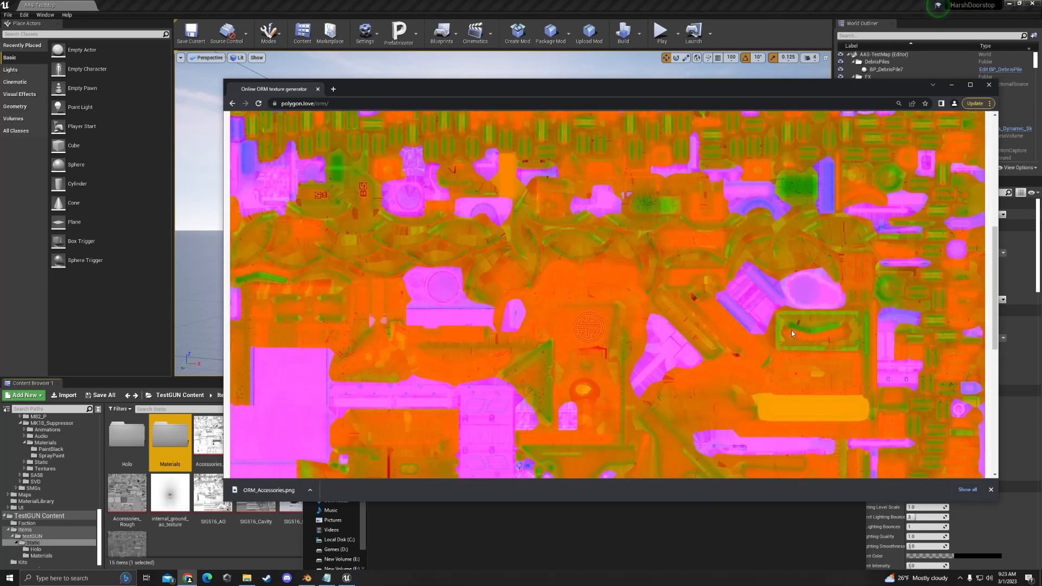
{"action": "right_click", "coordinate": [610, 294]}
{"action": "left_click", "coordinate": [631, 299]}
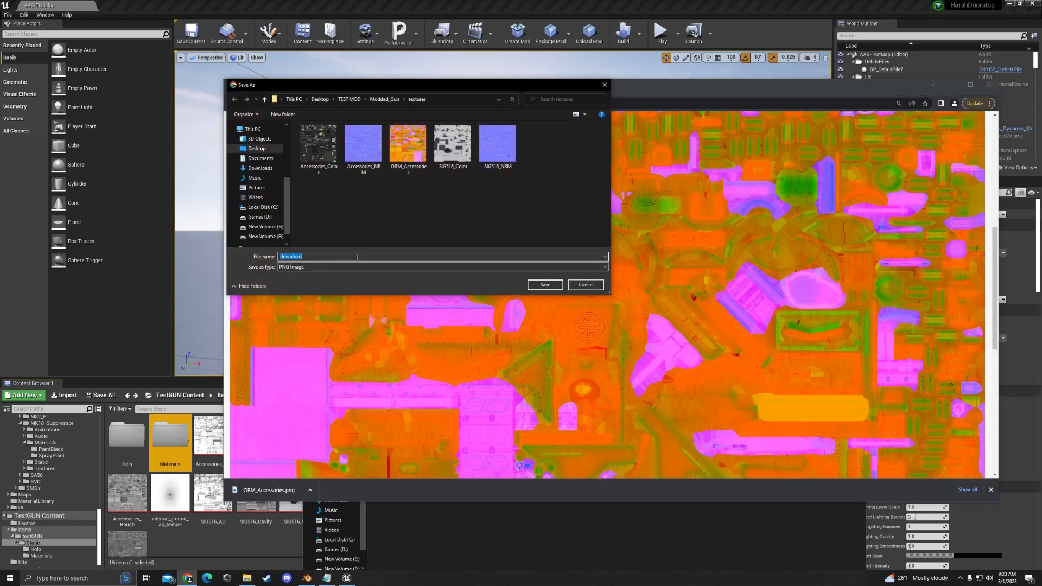
{"action": "type", "text": "ORM_"}
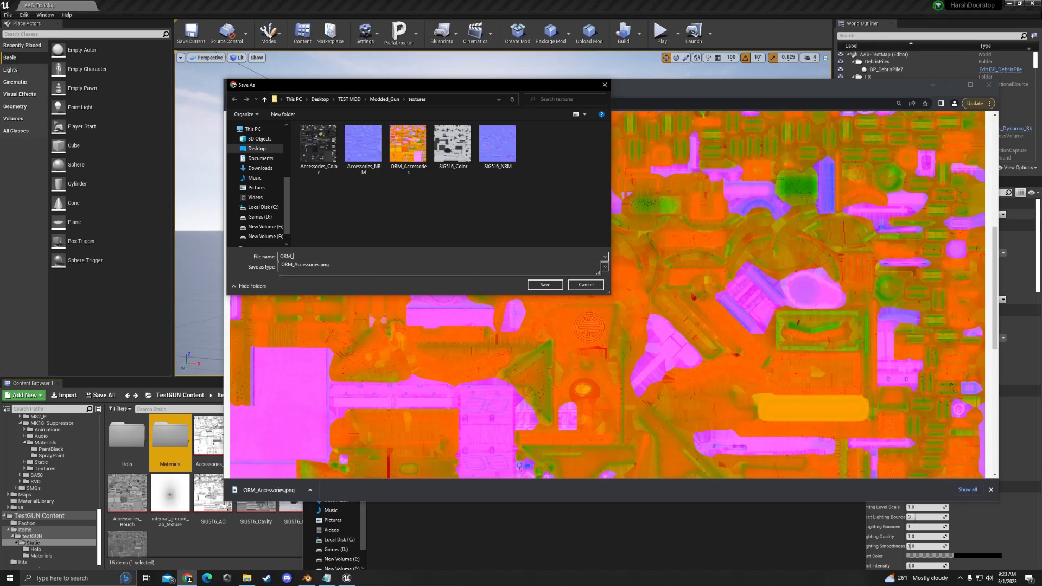
{"action": "type", "text": "testGUN"}
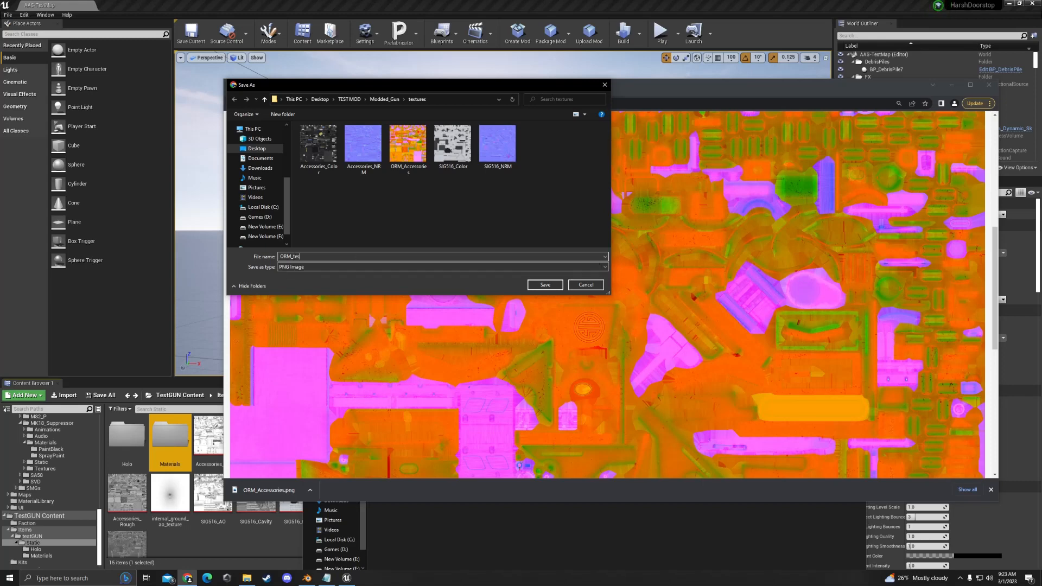
{"action": "left_click", "coordinate": [544, 285]}
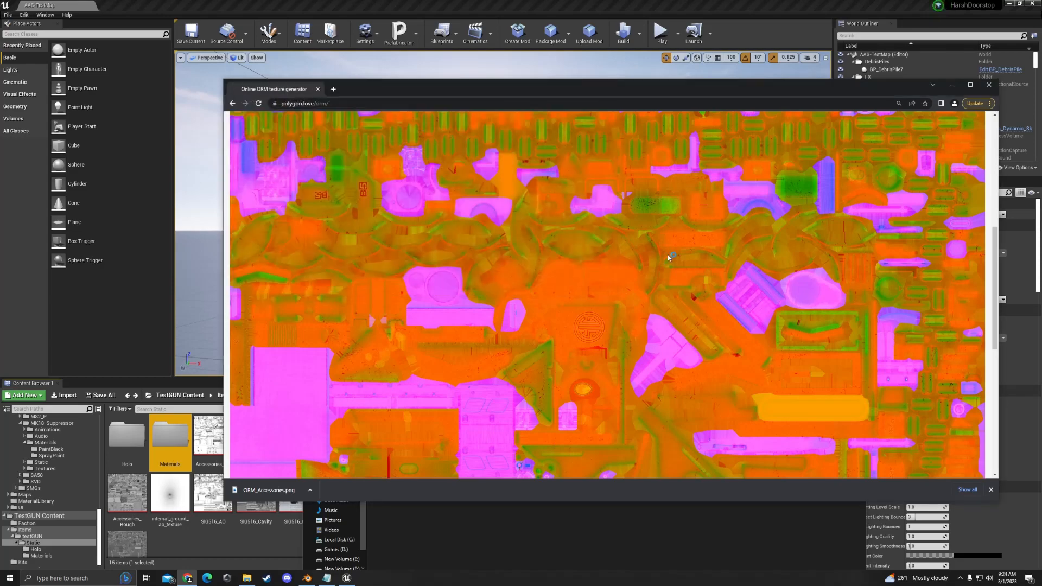
Return to the Unreal editor, import ORM_Accessories and ORM_testGUN into testGUN's Static folder, and save both texture assets.
{"action": "left_click", "coordinate": [951, 85]}
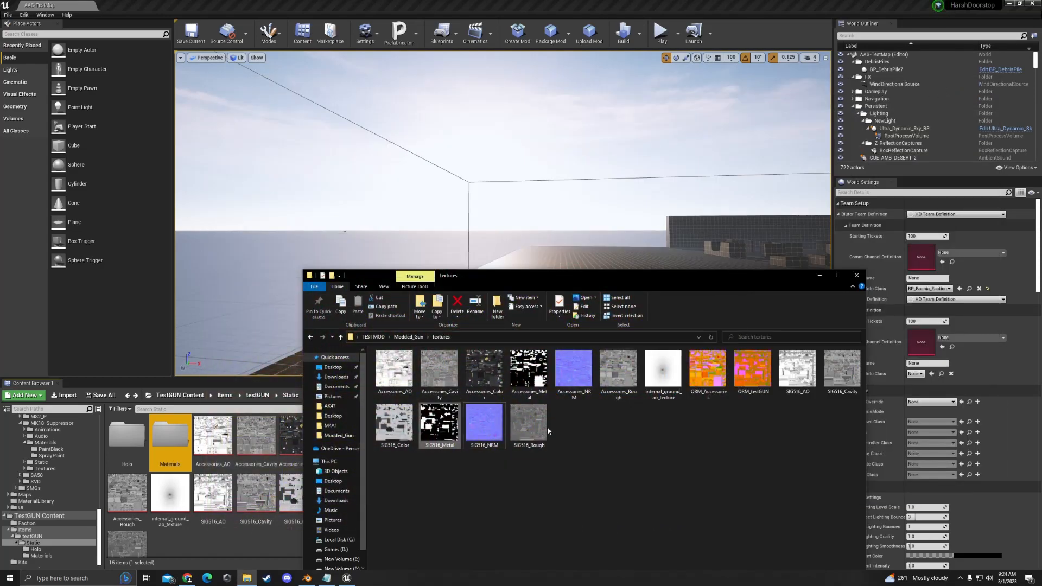
{"action": "left_click_drag", "start_coordinate": [662, 273], "coordinate": [701, 99]}
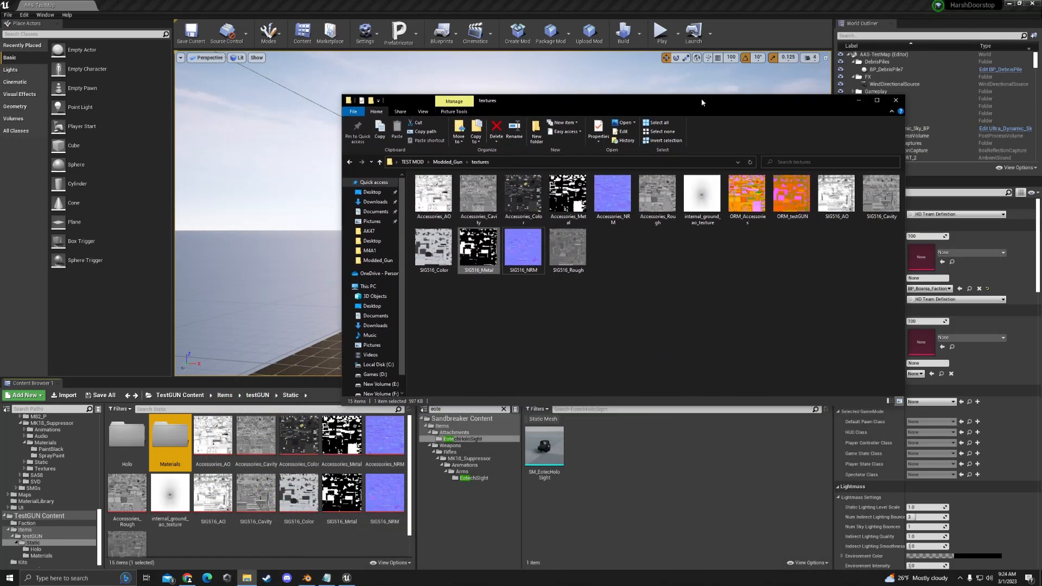
{"action": "left_click", "coordinate": [67, 396]}
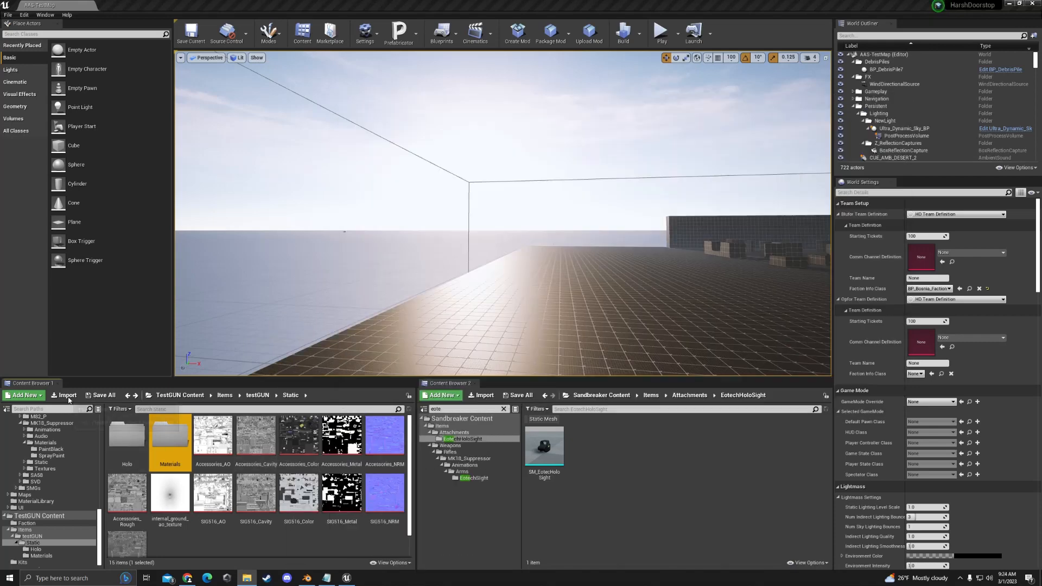
{"action": "left_click", "coordinate": [498, 153]}
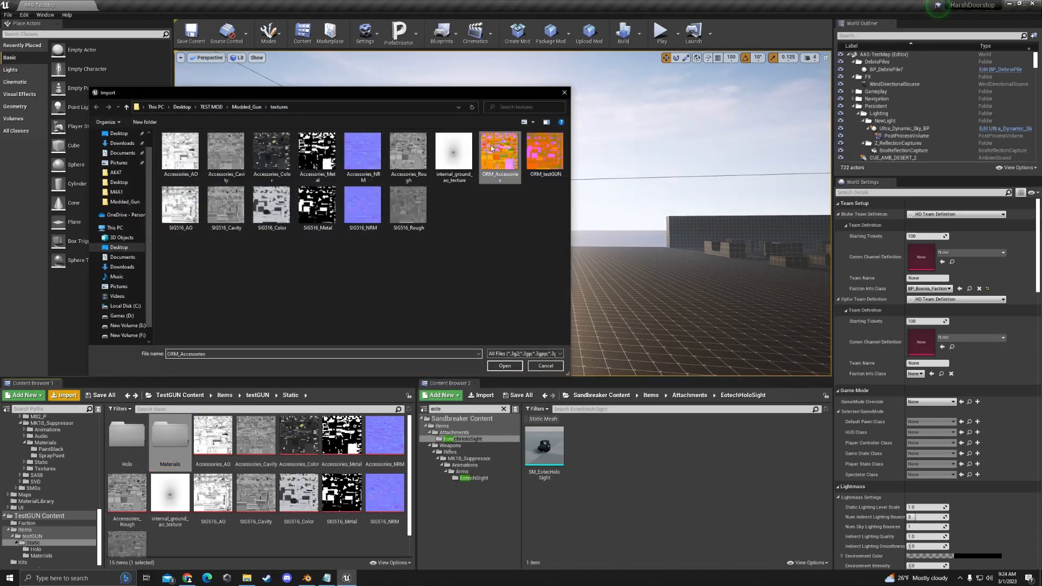
{"action": "left_click", "coordinate": [549, 153], "text": "ctrl"}
{"action": "left_click", "coordinate": [513, 367]}
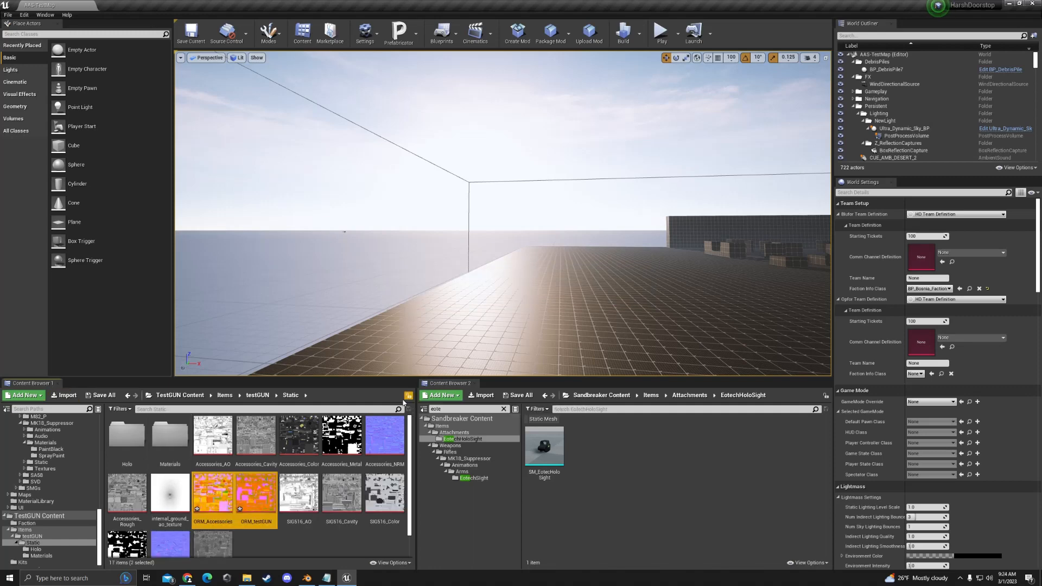
{"action": "left_click", "coordinate": [105, 395]}
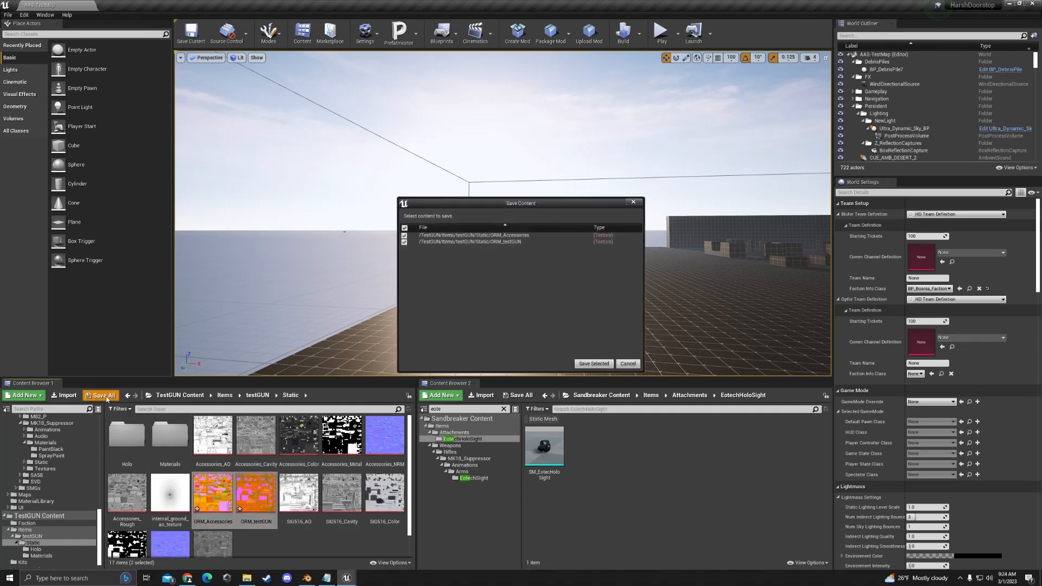
{"action": "left_click", "coordinate": [594, 363]}
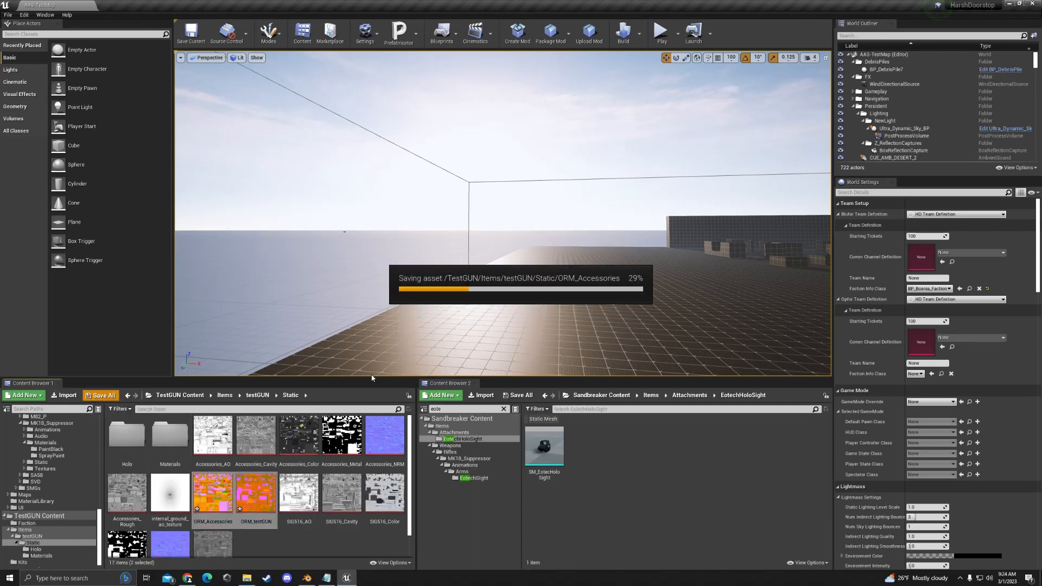
Open the MAT_testGUN and MAT_testGUN_Accessories material instances, move their editor window clear of the assets, and go back to the Static folder.
{"action": "scroll", "coordinate": [296, 505], "scroll_direction": "down", "scroll_amount": 1}
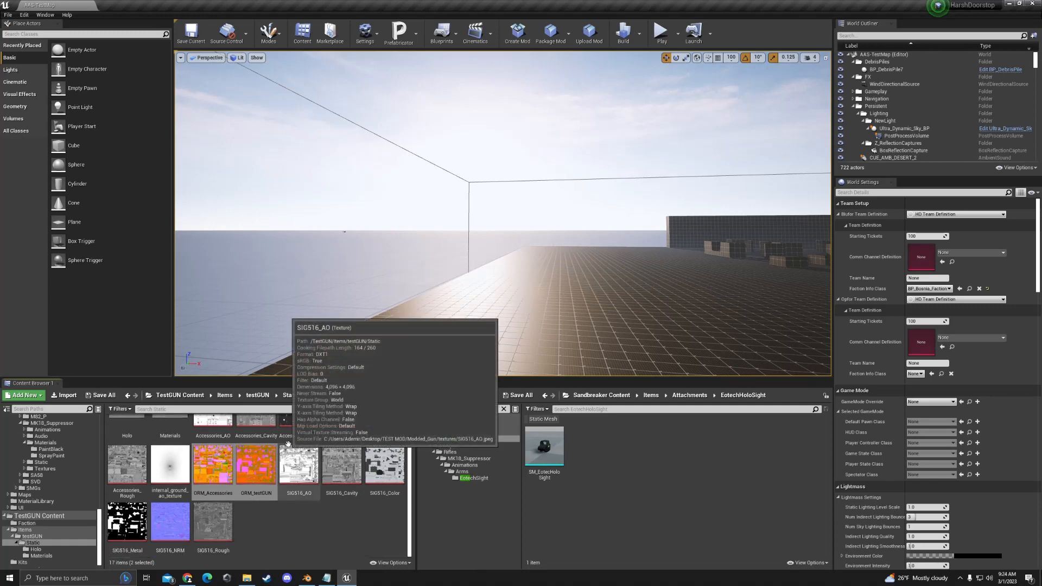
{"action": "left_click", "coordinate": [294, 536]}
{"action": "scroll", "coordinate": [323, 520], "scroll_direction": "up", "scroll_amount": 1}
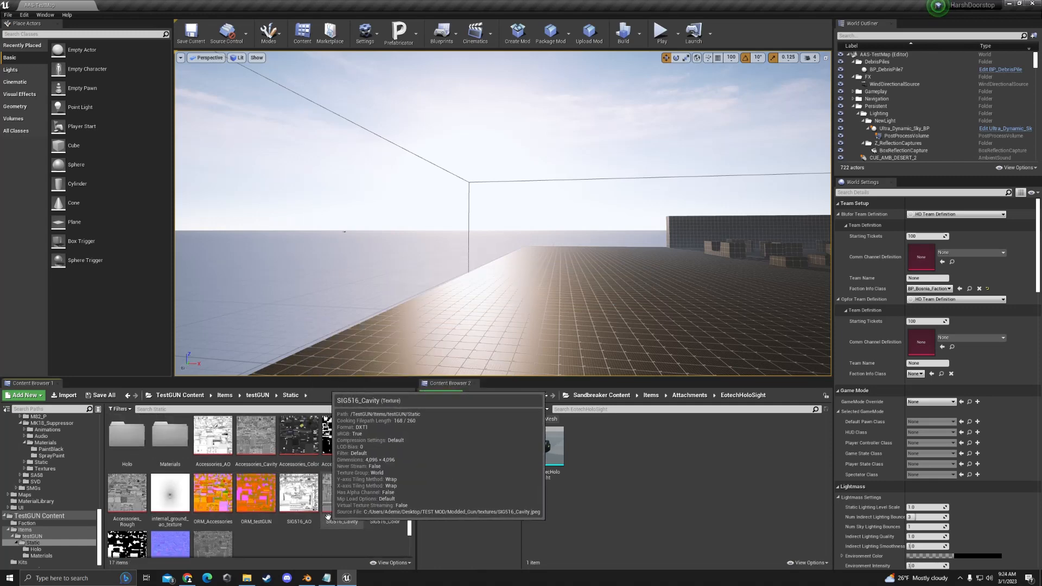
{"action": "left_click", "coordinate": [170, 436]}
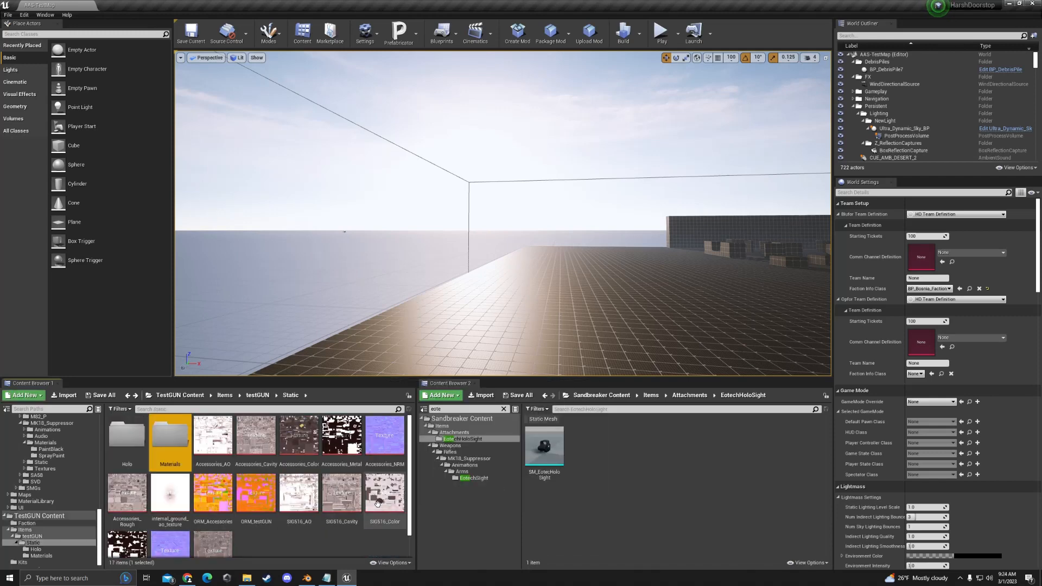
{"action": "double_click", "coordinate": [169, 437]}
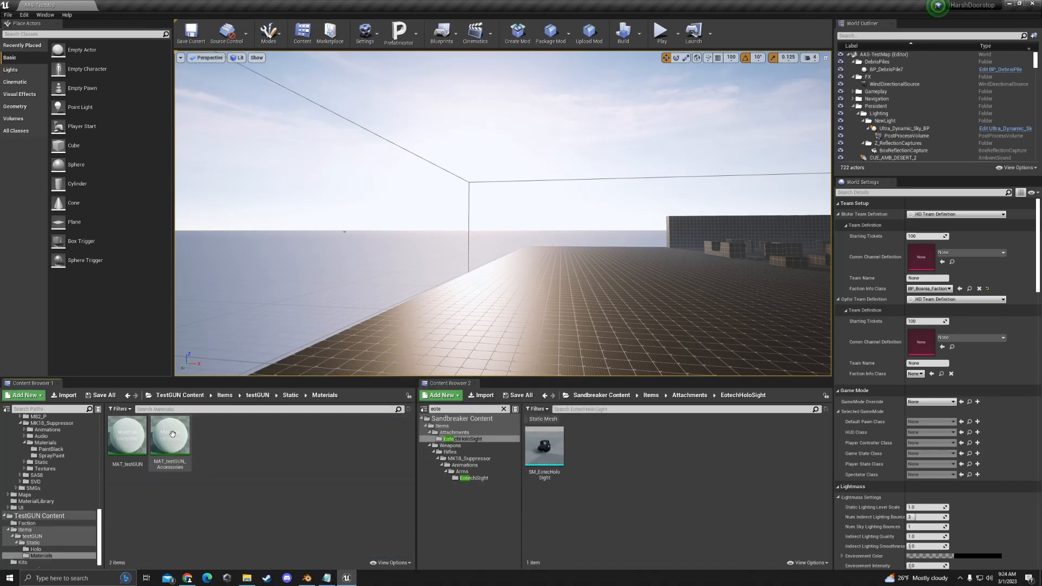
{"action": "double_click", "coordinate": [166, 445]}
{"action": "double_click", "coordinate": [166, 445]}
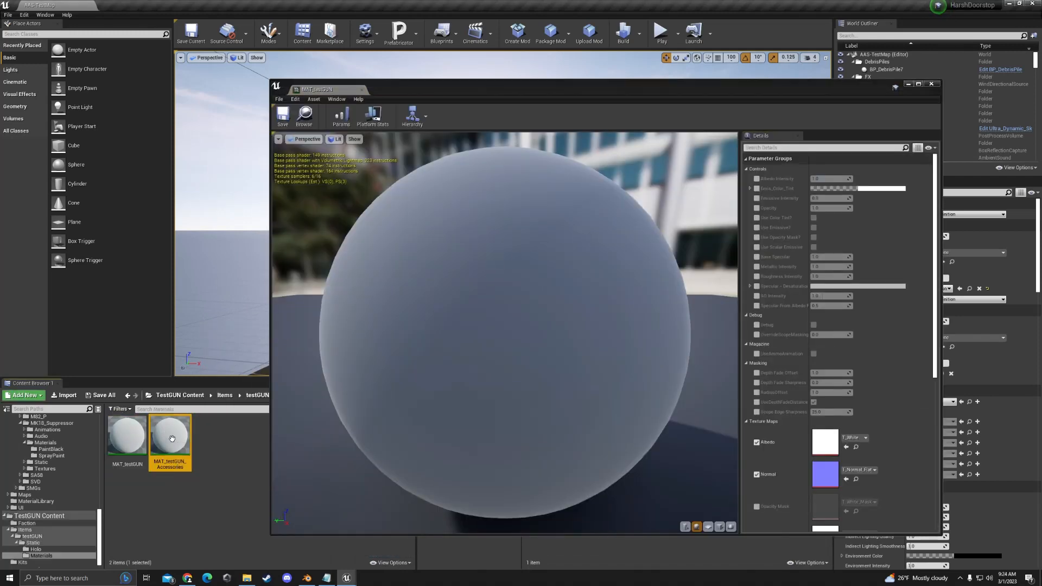
{"action": "left_click_drag", "start_coordinate": [492, 90], "coordinate": [577, 66]}
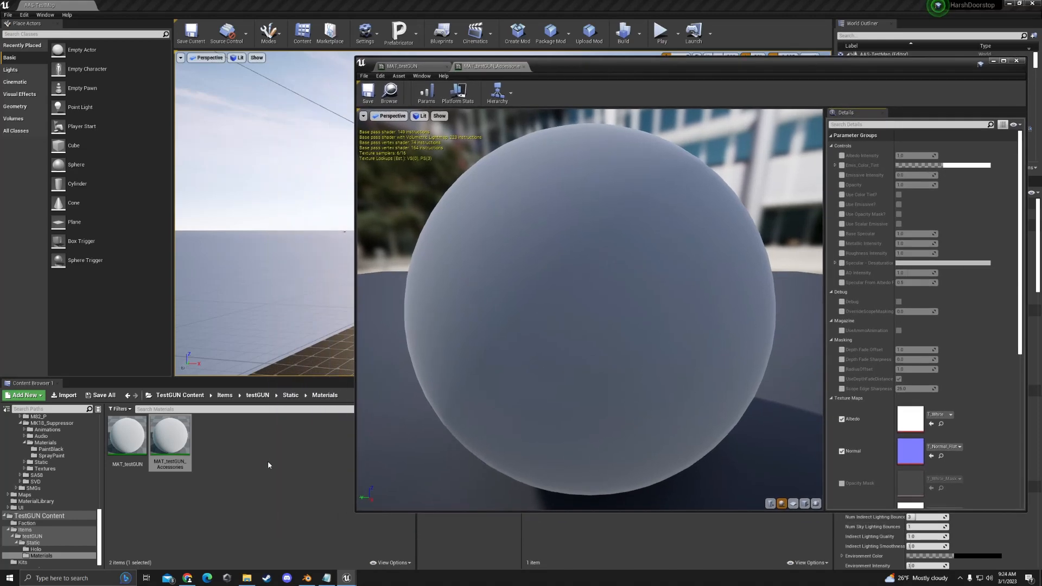
{"action": "key", "text": "alt+Left"}
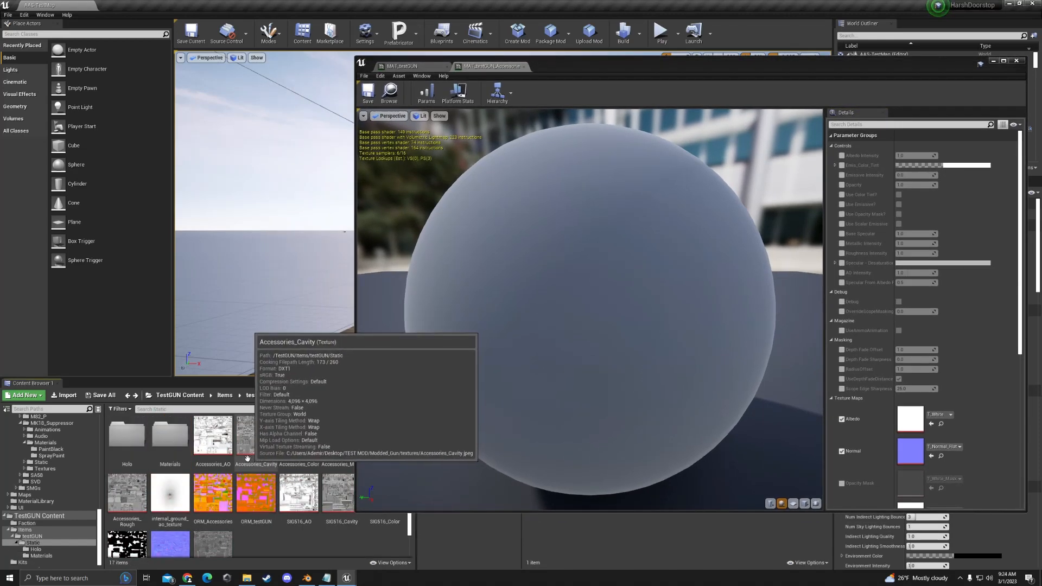
Open the ORM_Accessories and ORM_testGUN textures from the Static folder for editing and bring ORM_Accessories to the front.
{"action": "left_click_drag", "start_coordinate": [546, 65], "coordinate": [557, 30]}
{"action": "scroll", "coordinate": [976, 317], "scroll_direction": "down", "scroll_amount": 3}
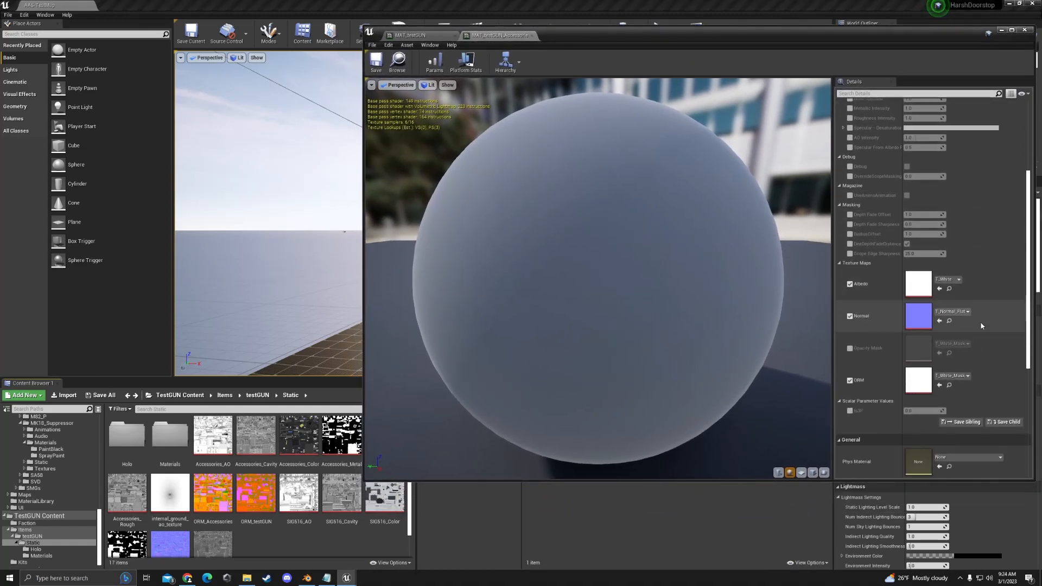
{"action": "left_click", "coordinate": [1001, 30]}
{"action": "scroll", "coordinate": [326, 477], "scroll_direction": "down", "scroll_amount": 1}
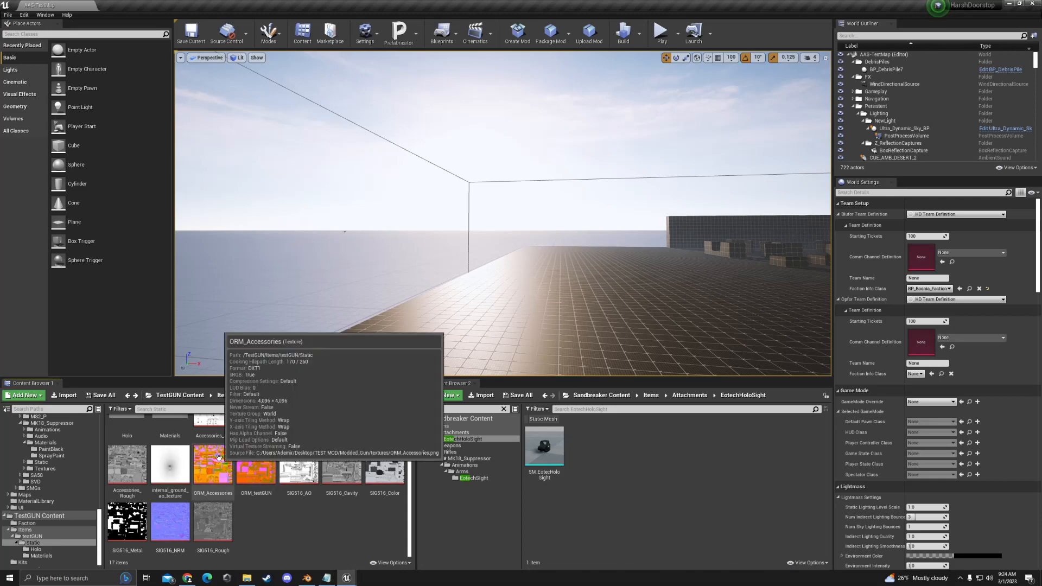
{"action": "double_click", "coordinate": [255, 463]}
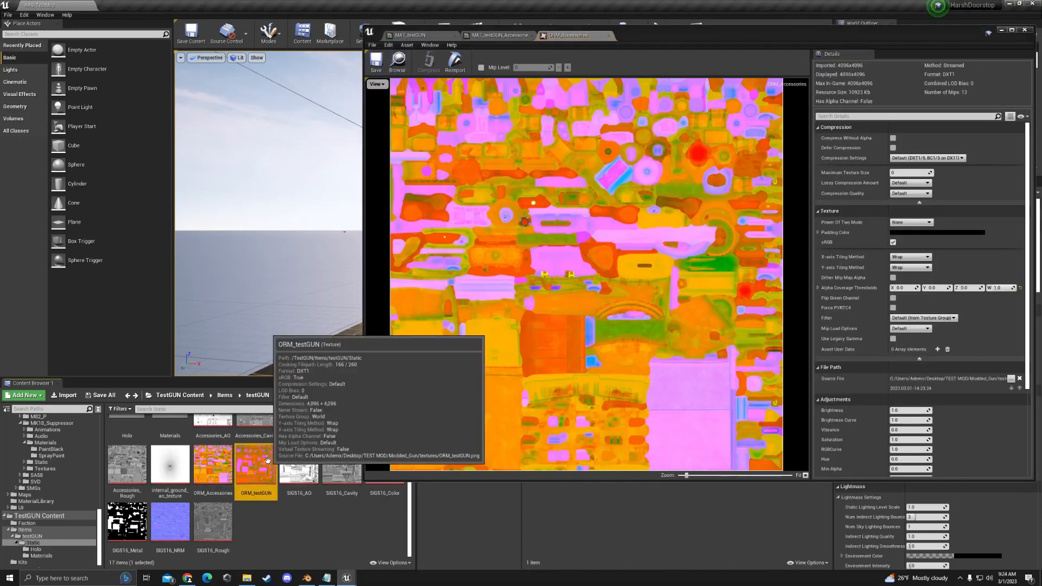
{"action": "left_click", "coordinate": [574, 36]}
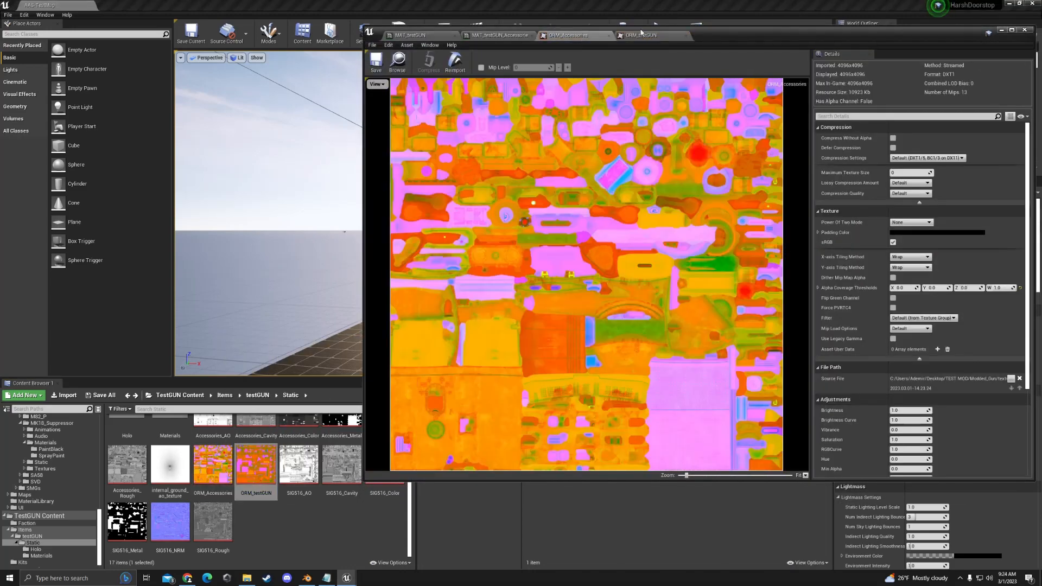
Set the ORM_Accessories texture's compression to Masks (no sRGB) and save the asset.
{"action": "left_click_drag", "start_coordinate": [759, 36], "coordinate": [662, 60]}
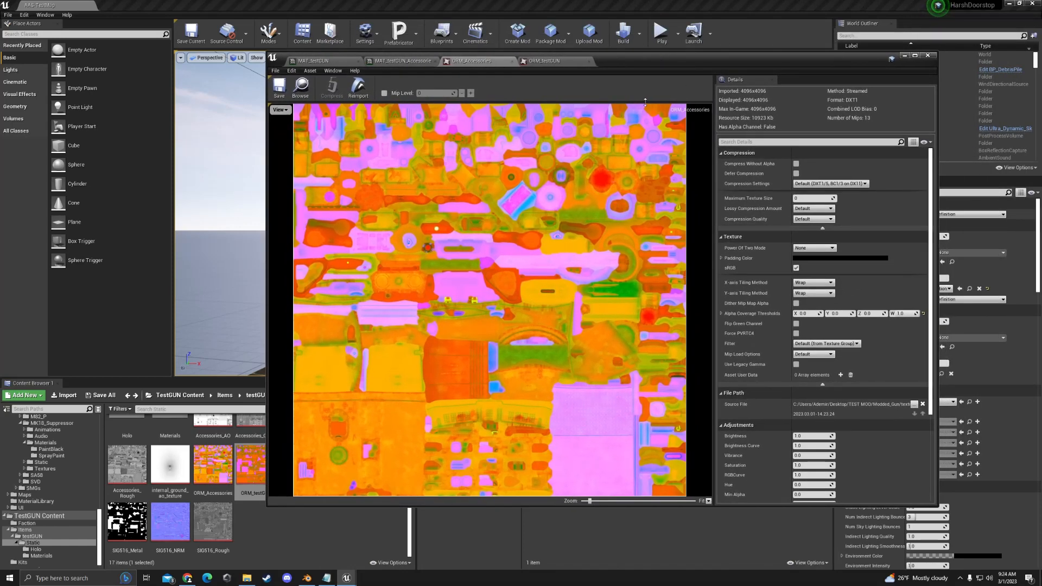
{"action": "left_click", "coordinate": [830, 183]}
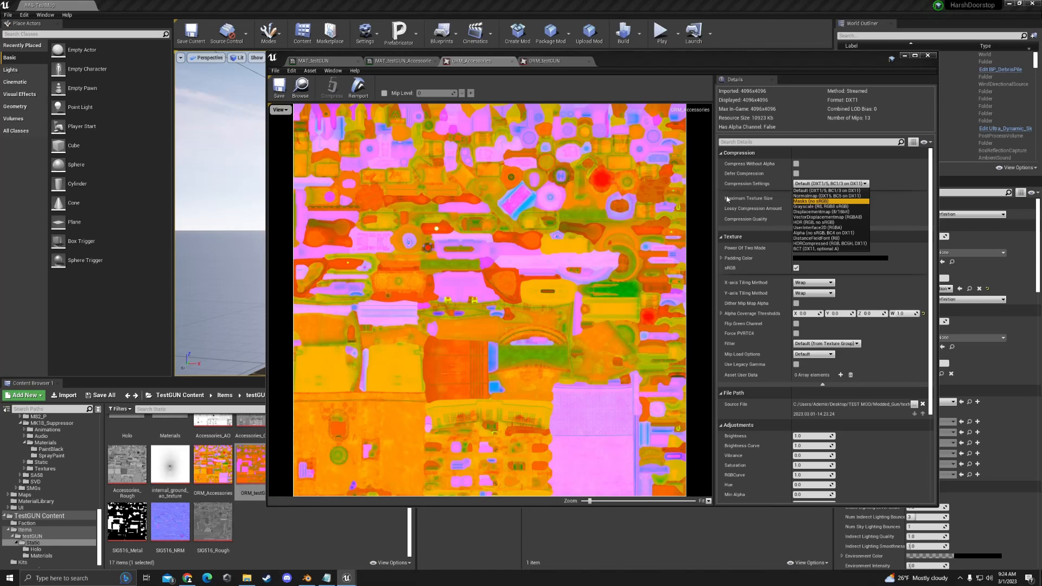
{"action": "key", "text": "Return"}
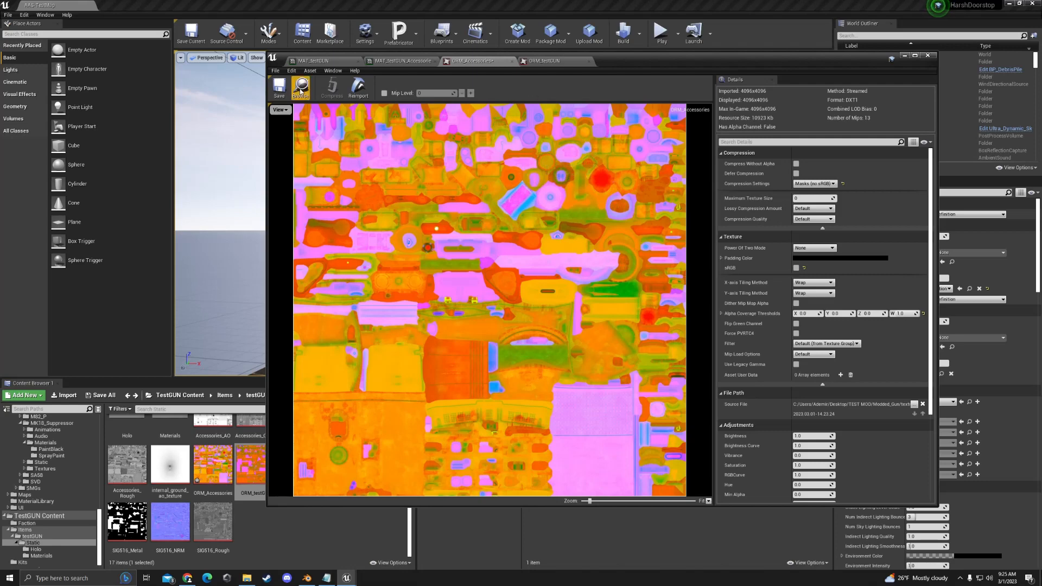
{"action": "left_click", "coordinate": [290, 91]}
Set the ORM_testGUN texture's compression to Masks (no sRGB), save it, and close both texture editors.
{"action": "left_click", "coordinate": [551, 64]}
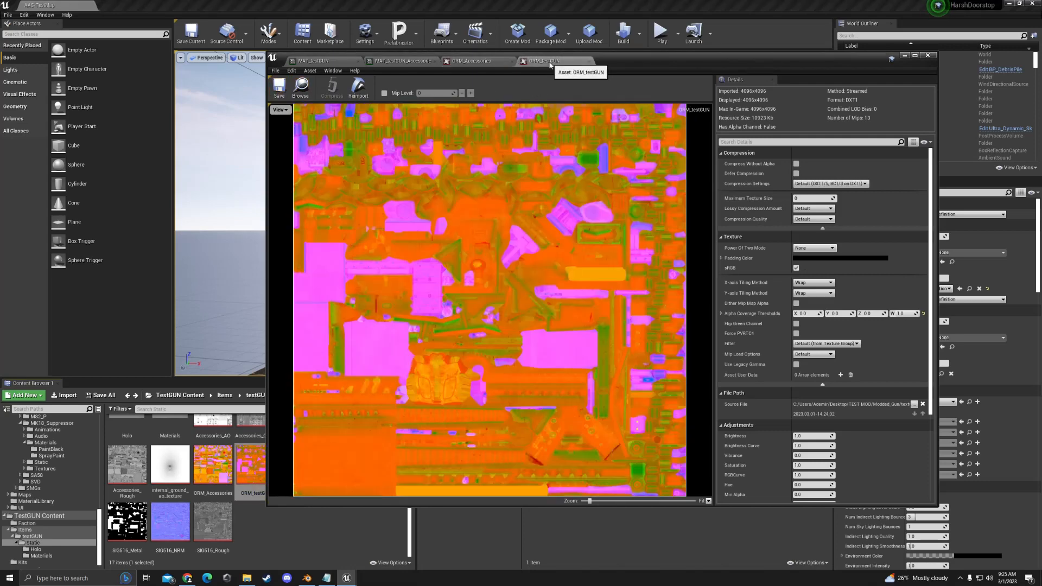
{"action": "left_click", "coordinate": [826, 185]}
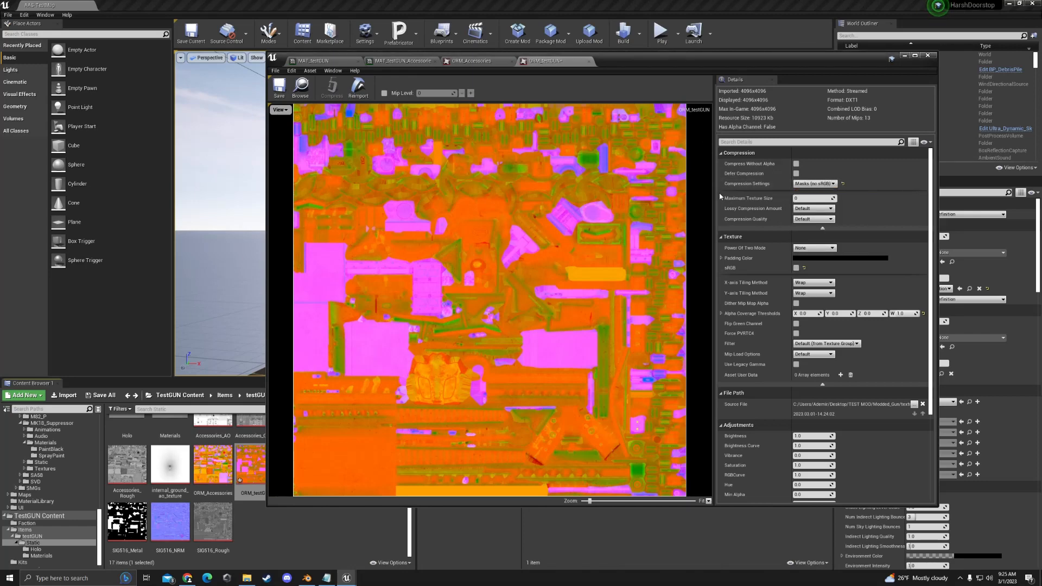
{"action": "left_click", "coordinate": [275, 90]}
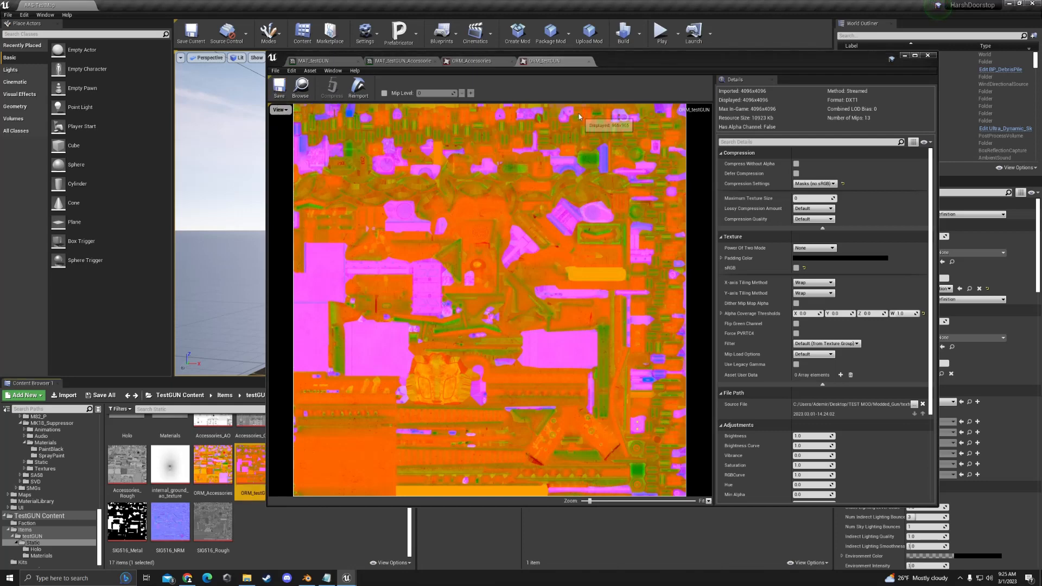
{"action": "left_click", "coordinate": [591, 61]}
{"action": "left_click", "coordinate": [512, 61]}
Switch to the MAT_testGUN material instance and assign SIG516_Color as its Albedo texture map.
{"action": "left_click_drag", "start_coordinate": [528, 56], "coordinate": [578, 47]}
{"action": "scroll", "coordinate": [354, 542], "scroll_direction": "up", "scroll_amount": 1}
{"action": "left_click", "coordinate": [353, 542]}
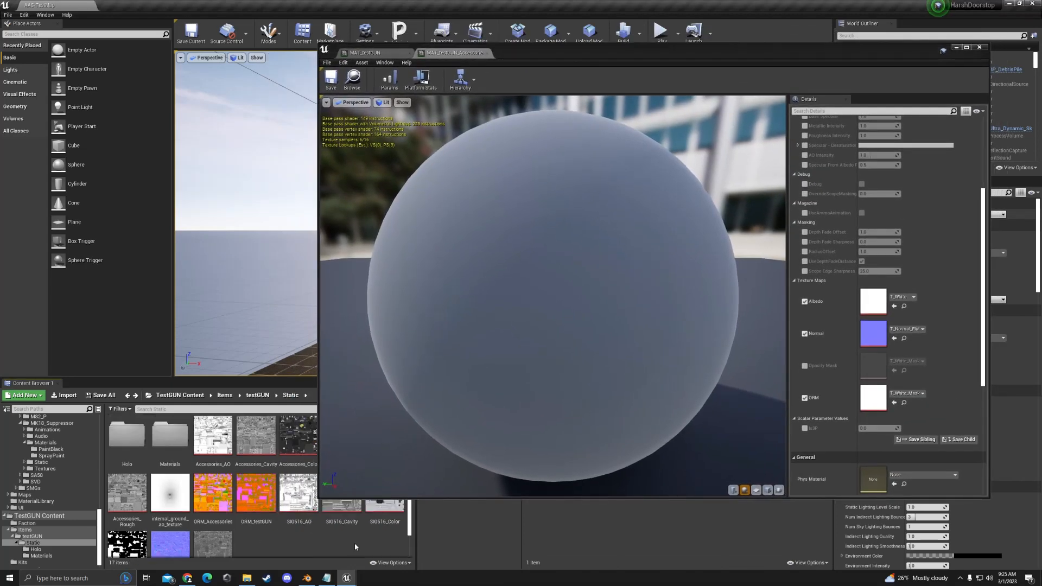
{"action": "scroll", "coordinate": [849, 270], "scroll_direction": "up", "scroll_amount": 3}
{"action": "scroll", "coordinate": [854, 274], "scroll_direction": "down", "scroll_amount": 4}
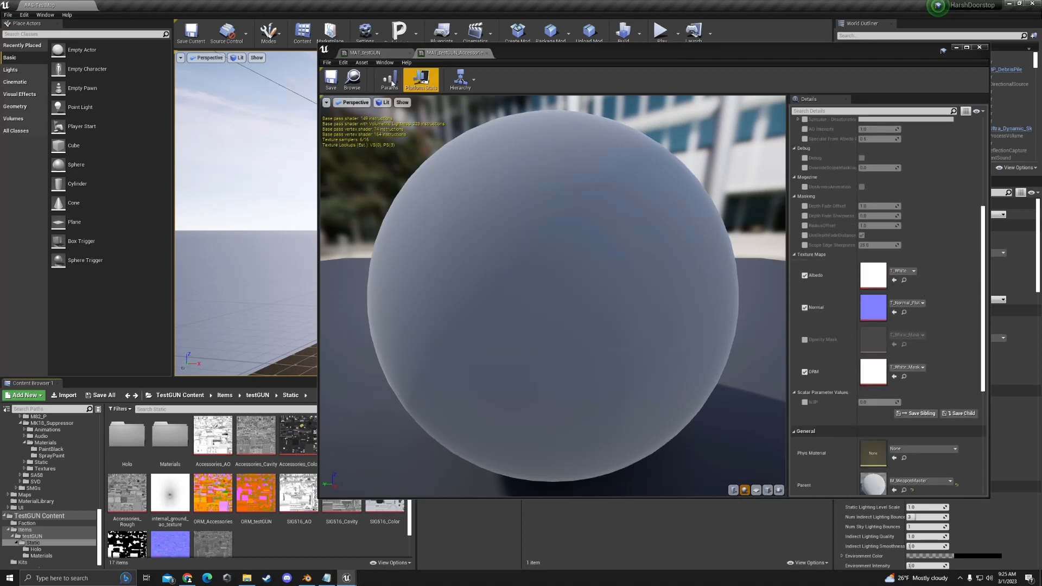
{"action": "left_click", "coordinate": [387, 54]}
{"action": "scroll", "coordinate": [900, 265], "scroll_direction": "down", "scroll_amount": 3}
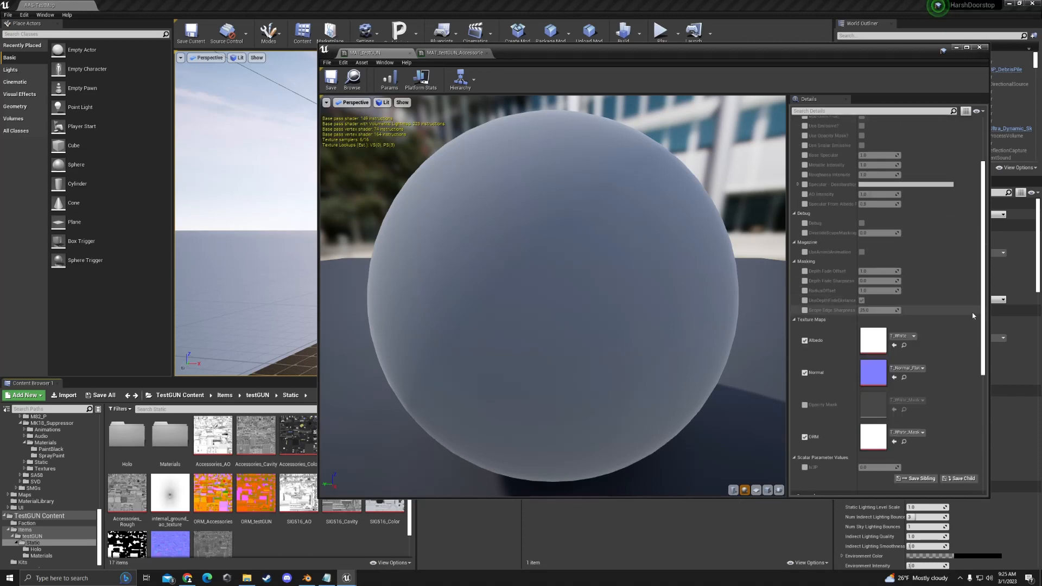
{"action": "left_click_drag", "start_coordinate": [584, 68], "coordinate": [649, 80]}
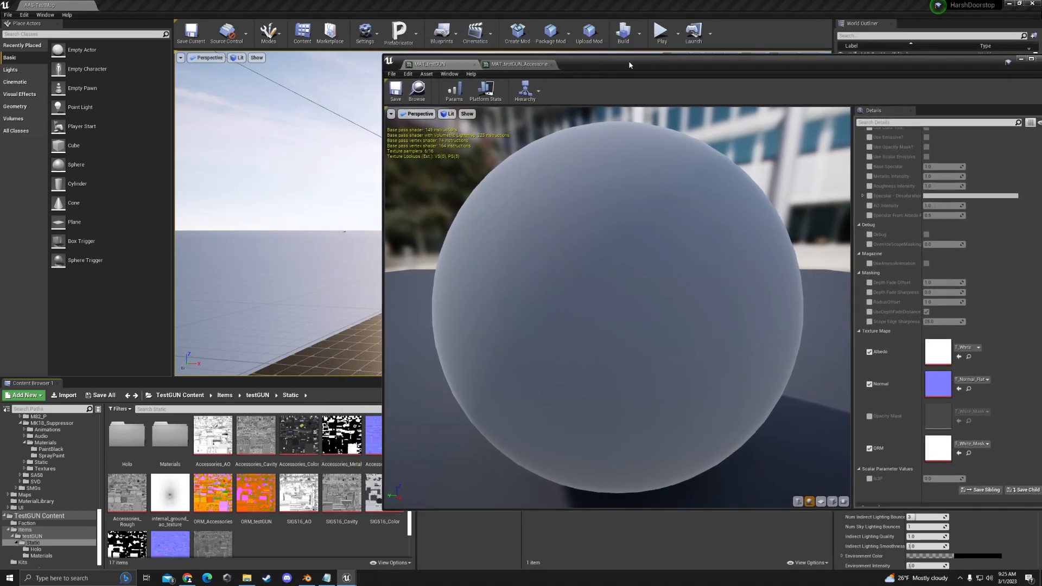
{"action": "scroll", "coordinate": [246, 513], "scroll_direction": "down", "scroll_amount": 1}
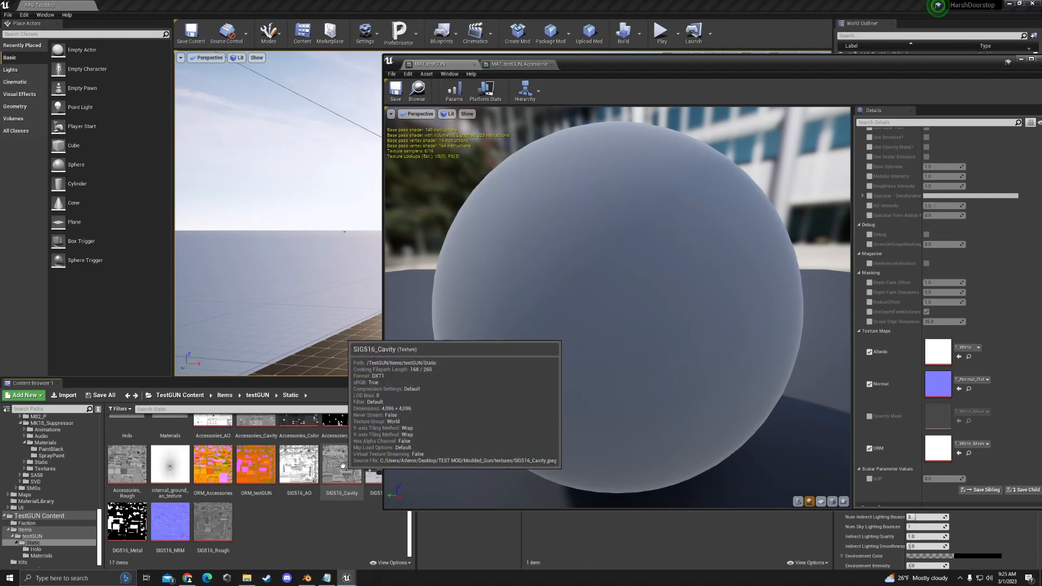
{"action": "left_click_drag", "start_coordinate": [579, 77], "coordinate": [468, 62]}
{"action": "left_click", "coordinate": [384, 460]}
{"action": "left_click", "coordinate": [808, 357]}
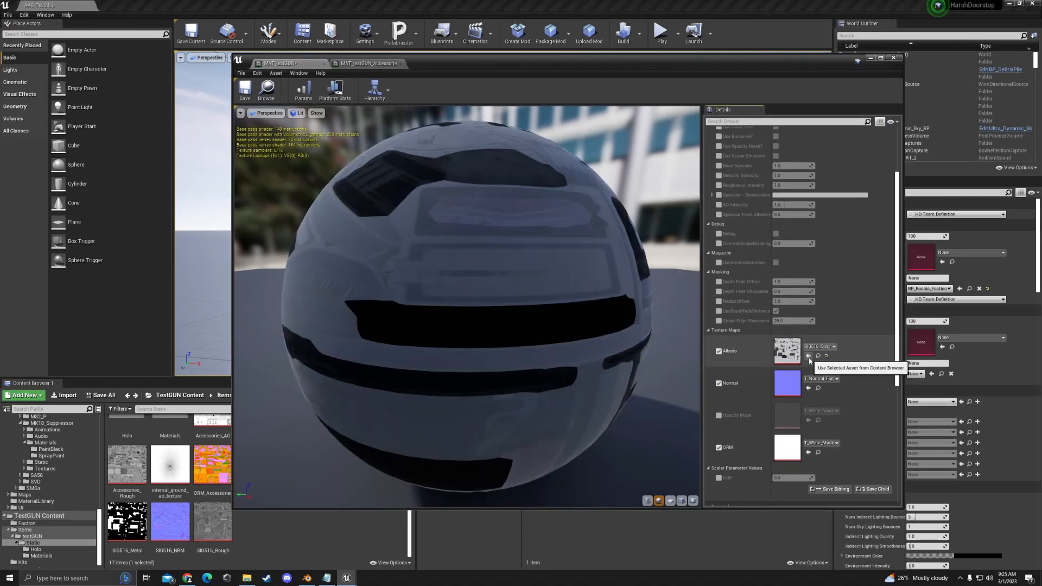
{"action": "left_click_drag", "start_coordinate": [525, 268], "coordinate": [597, 268]}
Assign SIG516_NRM as the Normal texture map of MAT_testGUN and check it on the preview sphere.
{"action": "left_click_drag", "start_coordinate": [539, 70], "coordinate": [607, 57]}
{"action": "left_click", "coordinate": [181, 519]}
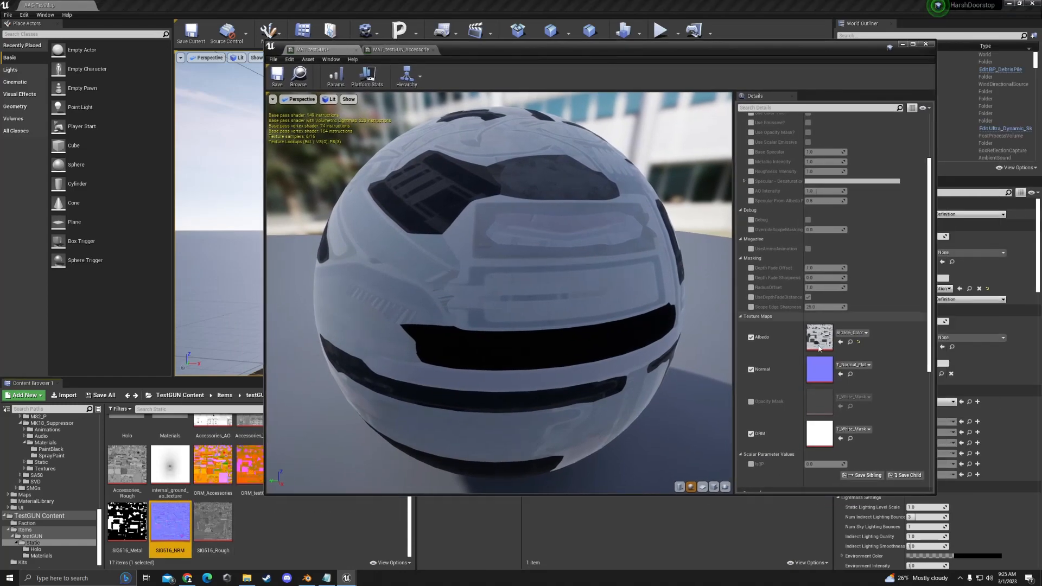
{"action": "left_click", "coordinate": [840, 374]}
{"action": "left_click_drag", "start_coordinate": [536, 347], "coordinate": [559, 339]}
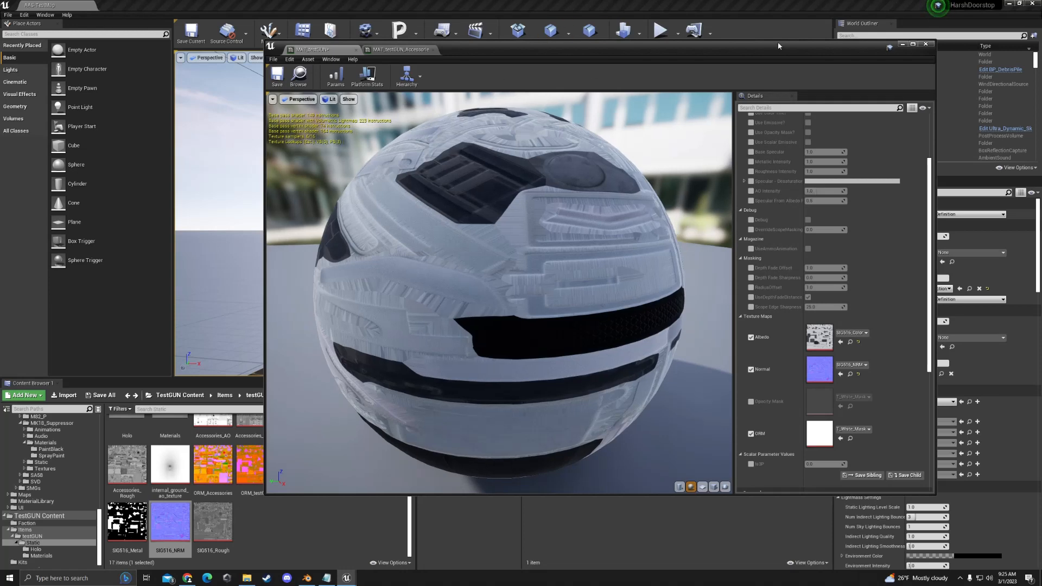
Assign ORM_testGUN as MAT_testGUN's ORM texture map, inspect the preview sphere, and save the material instance.
{"action": "left_click_drag", "start_coordinate": [755, 49], "coordinate": [842, 48]}
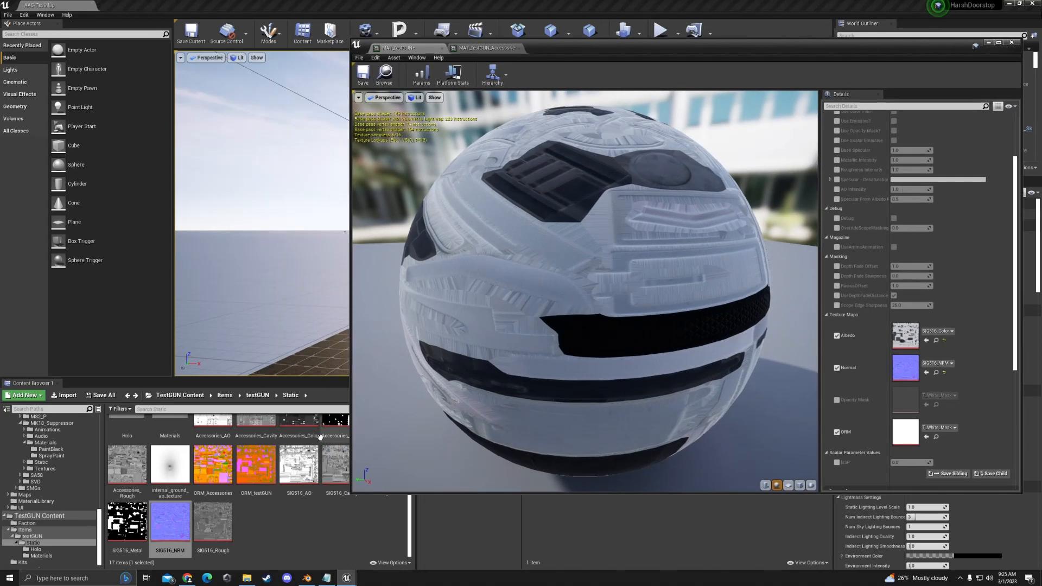
{"action": "left_click", "coordinate": [255, 464]}
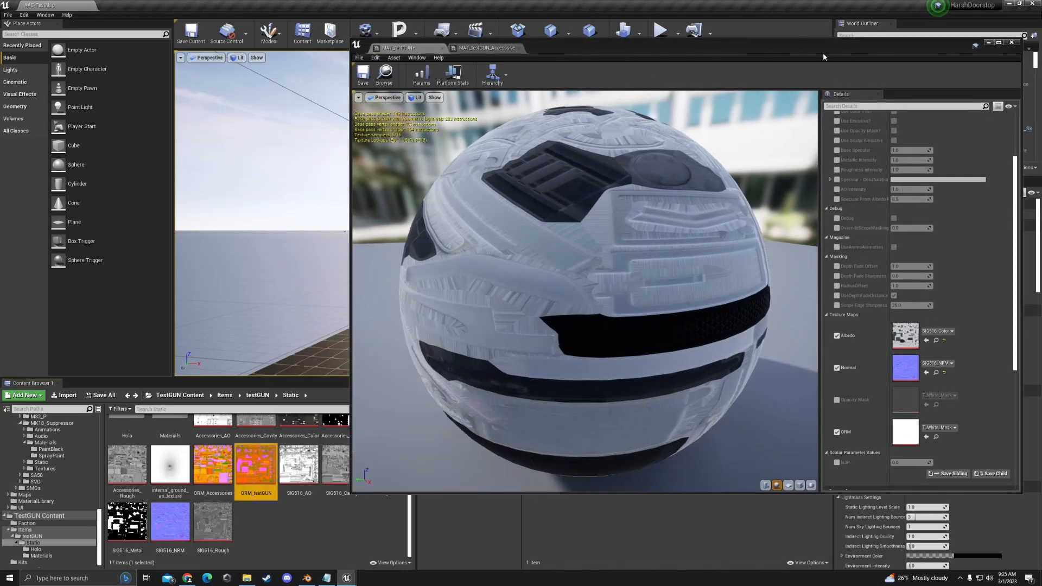
{"action": "left_click_drag", "start_coordinate": [822, 53], "coordinate": [693, 50]}
{"action": "left_click", "coordinate": [796, 433]}
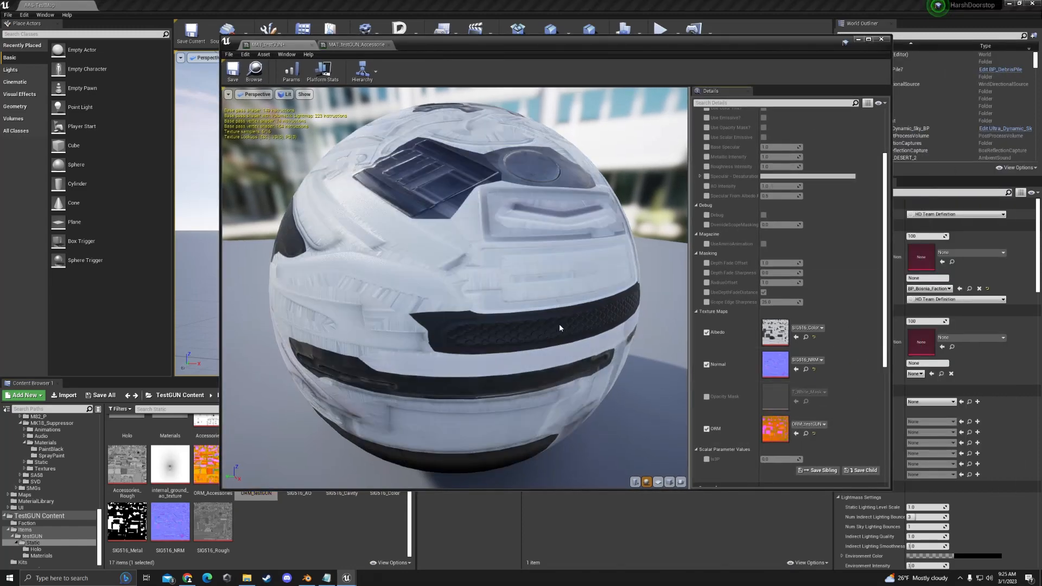
{"action": "left_click_drag", "start_coordinate": [560, 327], "coordinate": [640, 320]}
{"action": "scroll", "coordinate": [810, 324], "scroll_direction": "up", "scroll_amount": 3}
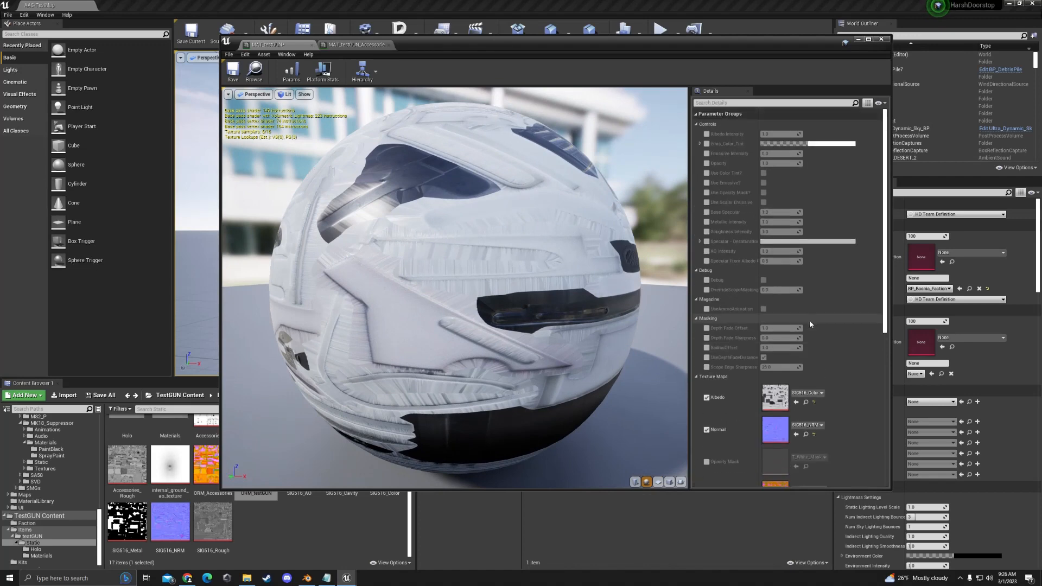
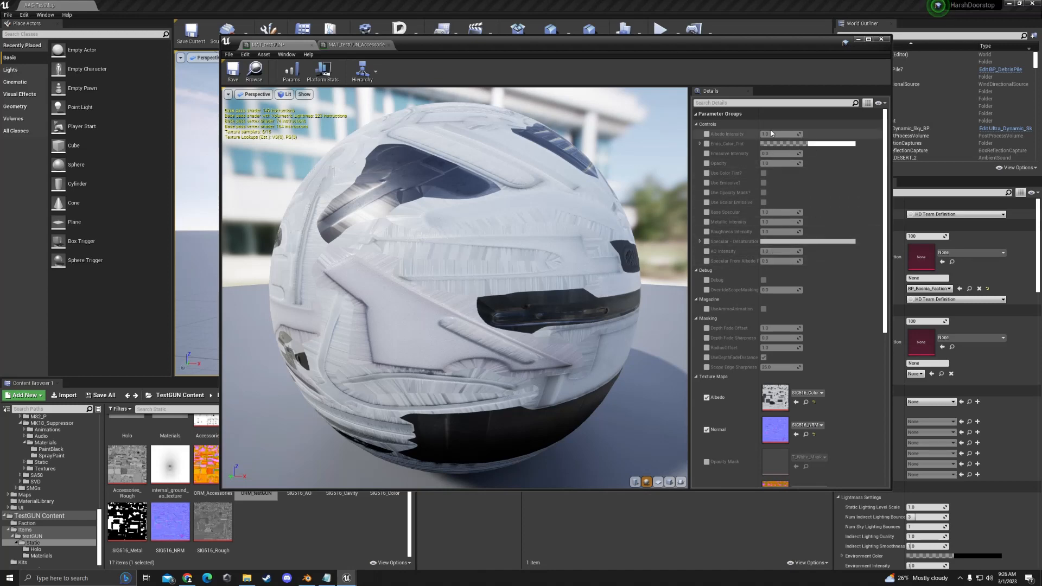
{"action": "left_click_drag", "start_coordinate": [561, 40], "coordinate": [681, 46]}
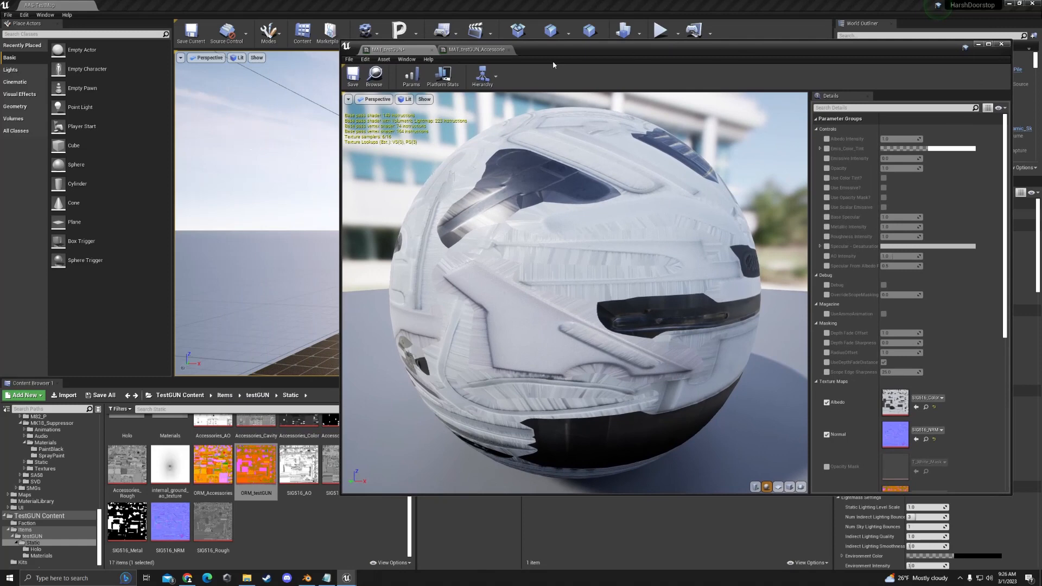
{"action": "left_click", "coordinate": [352, 76]}
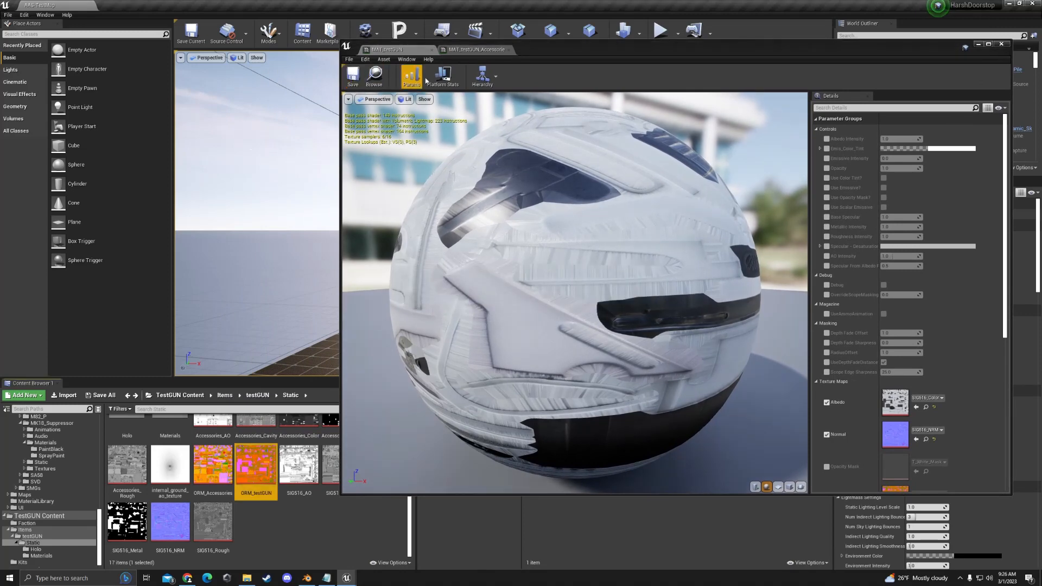
Switch to the MAT_testGUN_Accessories material instance and assign Accessories_Color as its Albedo texture map.
{"action": "left_click", "coordinate": [476, 49]}
{"action": "left_click_drag", "start_coordinate": [557, 53], "coordinate": [598, 60]}
{"action": "scroll", "coordinate": [320, 459], "scroll_direction": "up", "scroll_amount": 2}
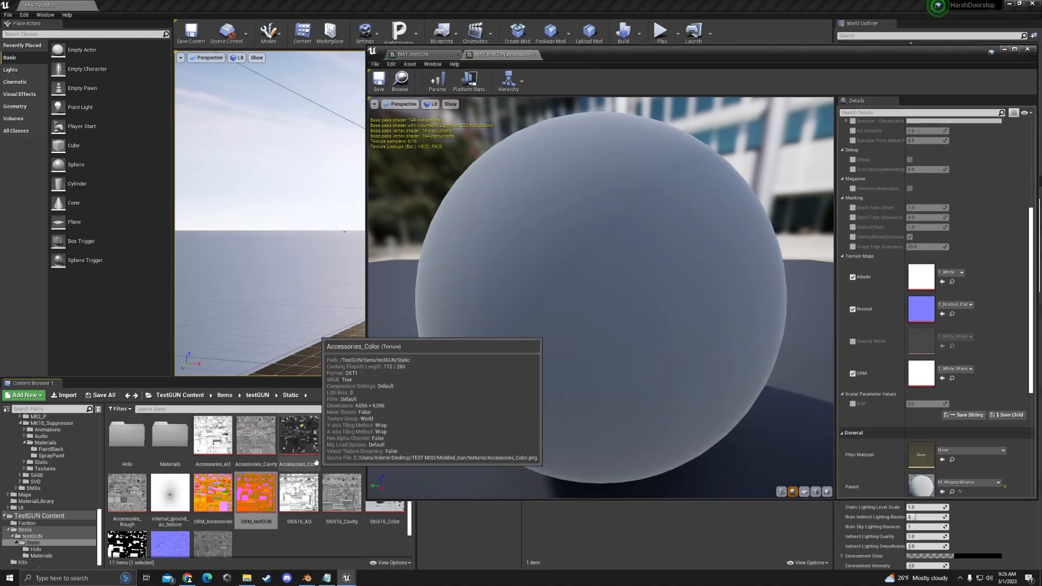
{"action": "left_click", "coordinate": [290, 540]}
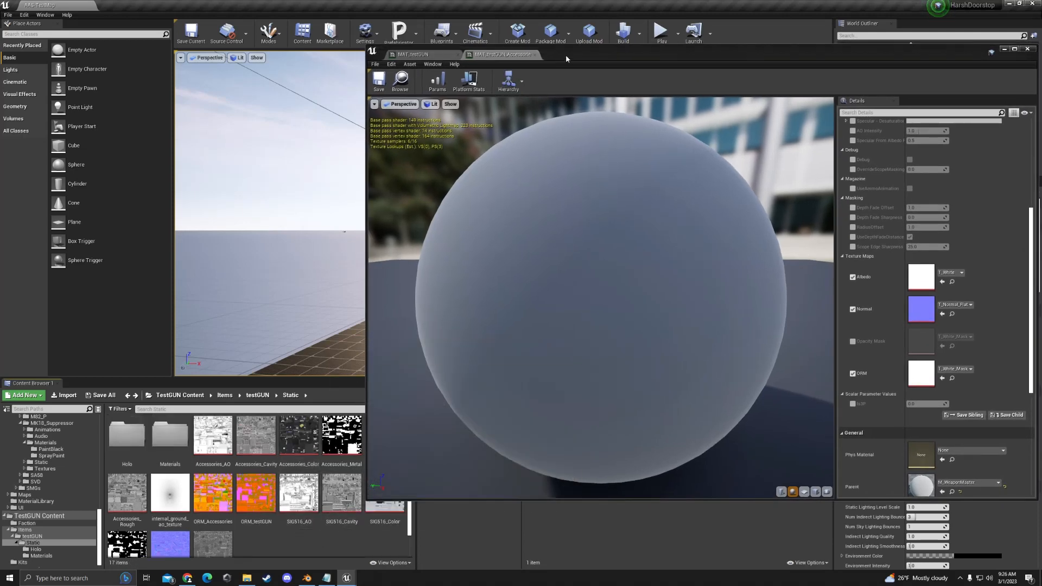
{"action": "left_click_drag", "start_coordinate": [565, 54], "coordinate": [621, 58]}
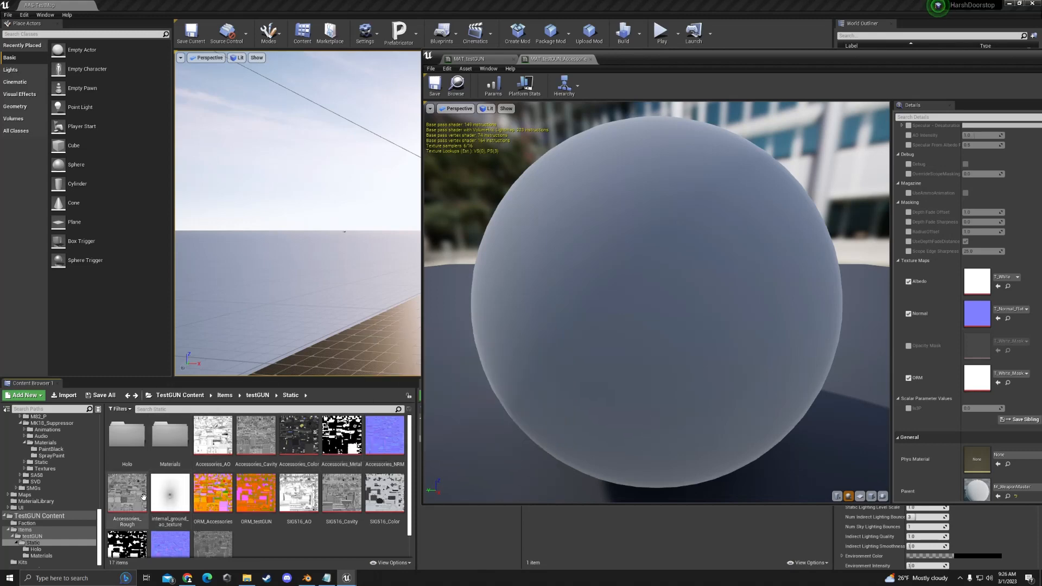
{"action": "left_click", "coordinate": [282, 442]}
{"action": "double_click", "coordinate": [705, 59]}
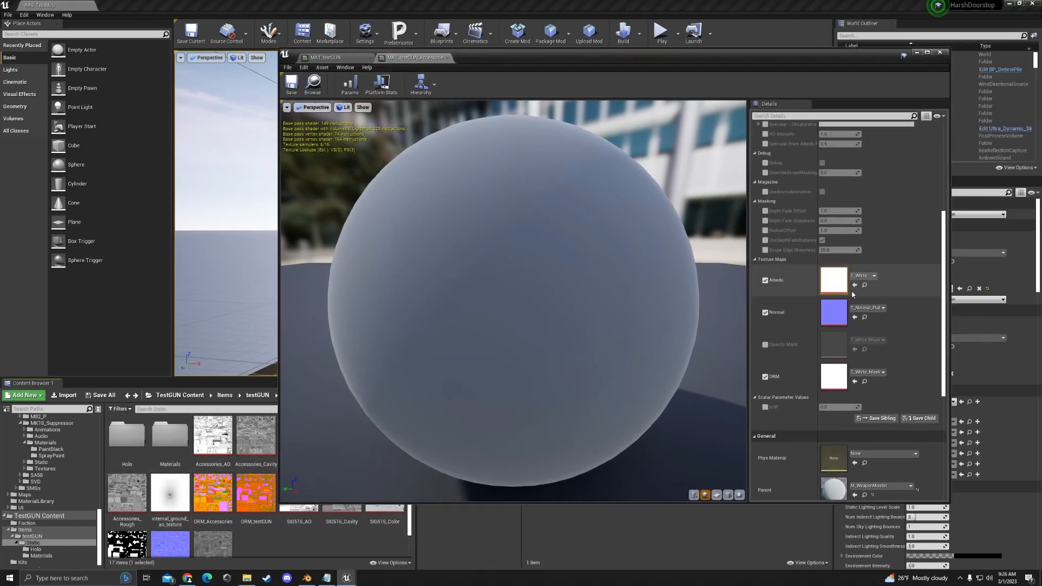
{"action": "left_click", "coordinate": [854, 285]}
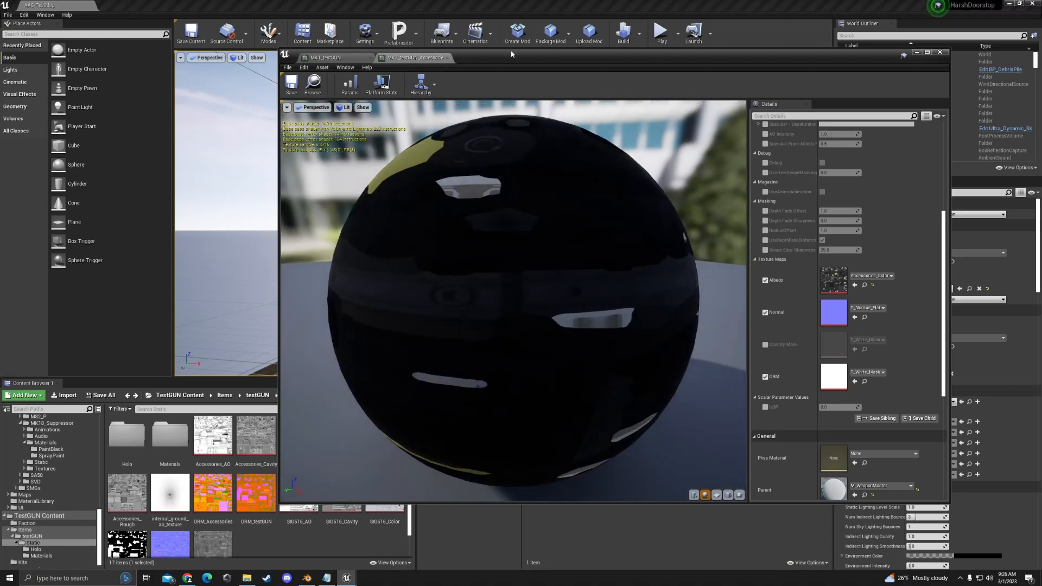
Assign Accessories_NRM as the Normal texture map of MAT_testGUN_Accessories.
{"action": "left_click_drag", "start_coordinate": [518, 56], "coordinate": [653, 47]}
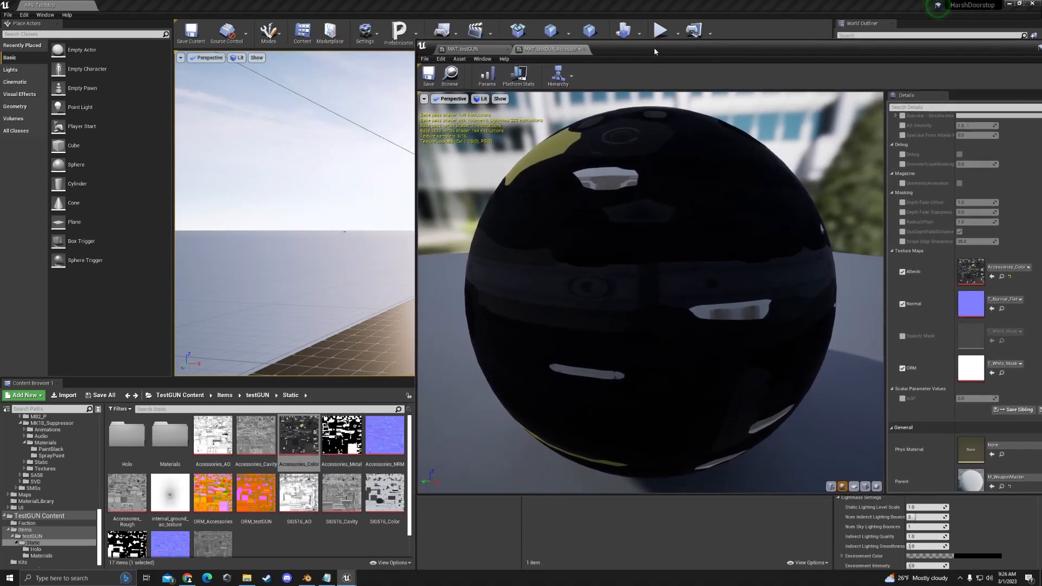
{"action": "left_click", "coordinate": [384, 434]}
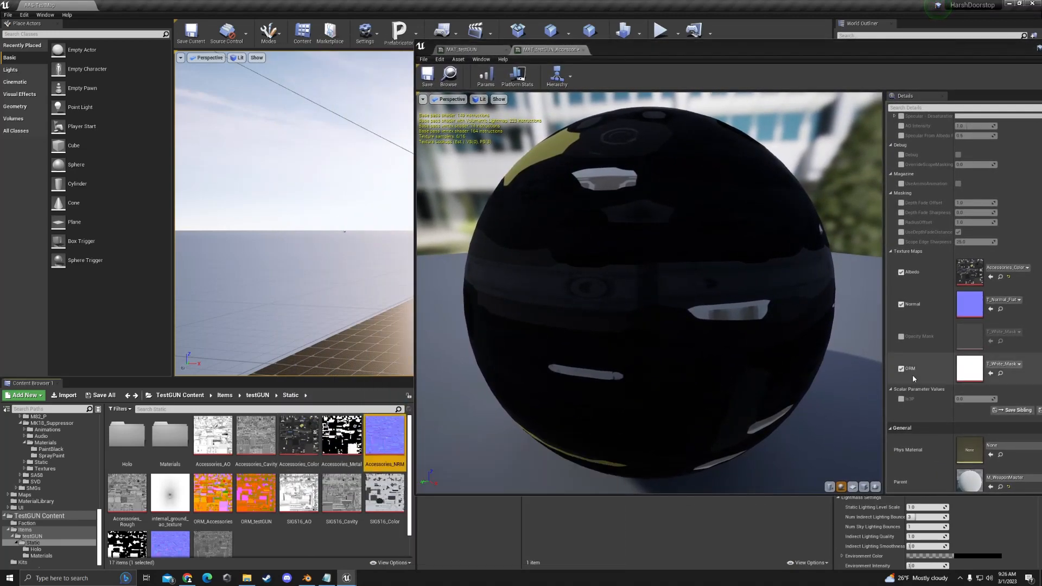
{"action": "left_click", "coordinate": [990, 309]}
Assign ORM_Accessories as the ORM texture map of MAT_testGUN_Accessories and rotate the preview to check it.
{"action": "scroll", "coordinate": [307, 464], "scroll_direction": "down", "scroll_amount": 1}
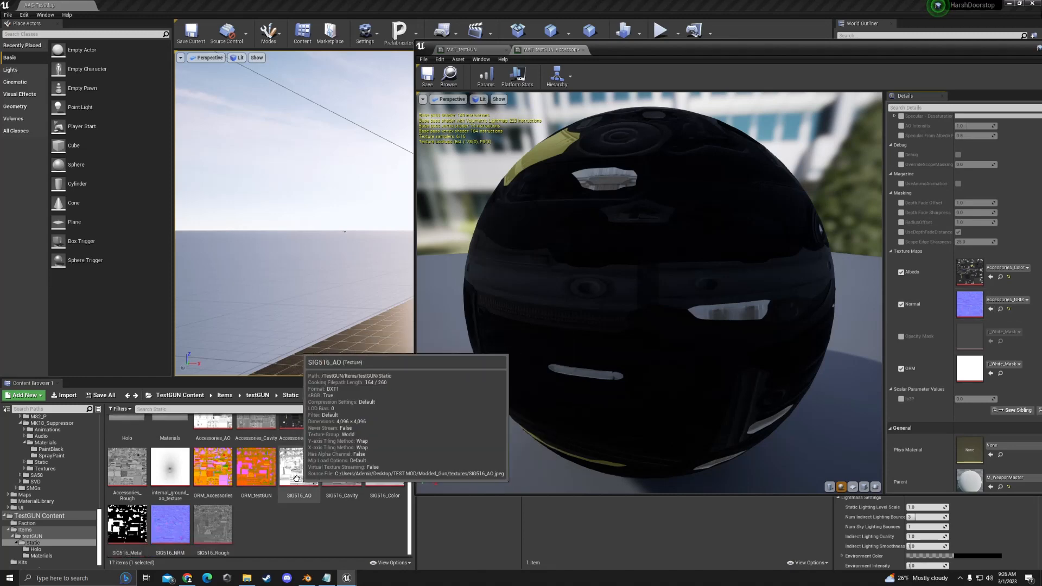
{"action": "left_click", "coordinate": [213, 467]}
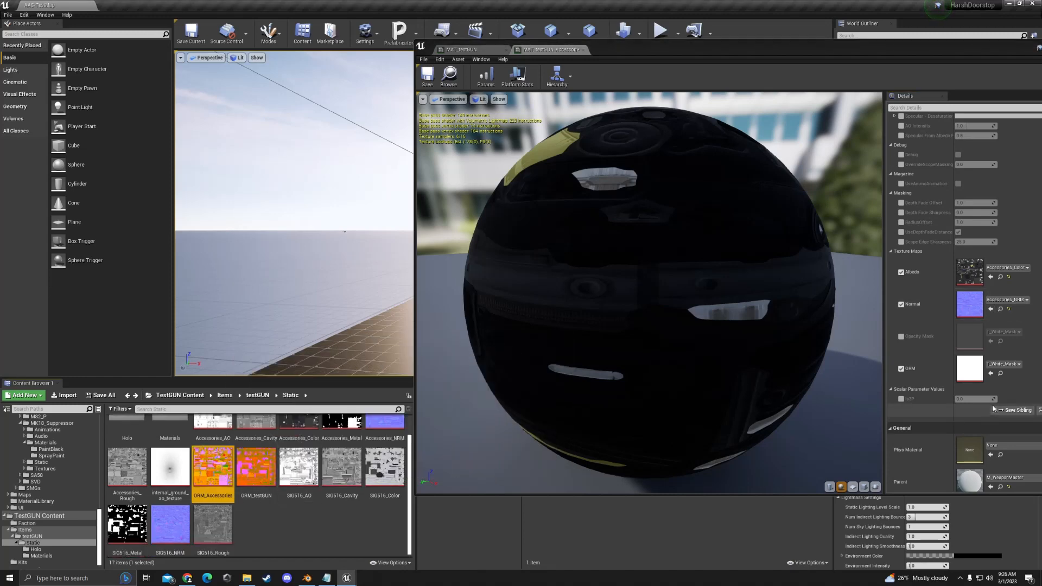
{"action": "left_click", "coordinate": [990, 373]}
{"action": "left_click_drag", "start_coordinate": [592, 214], "coordinate": [591, 214]}
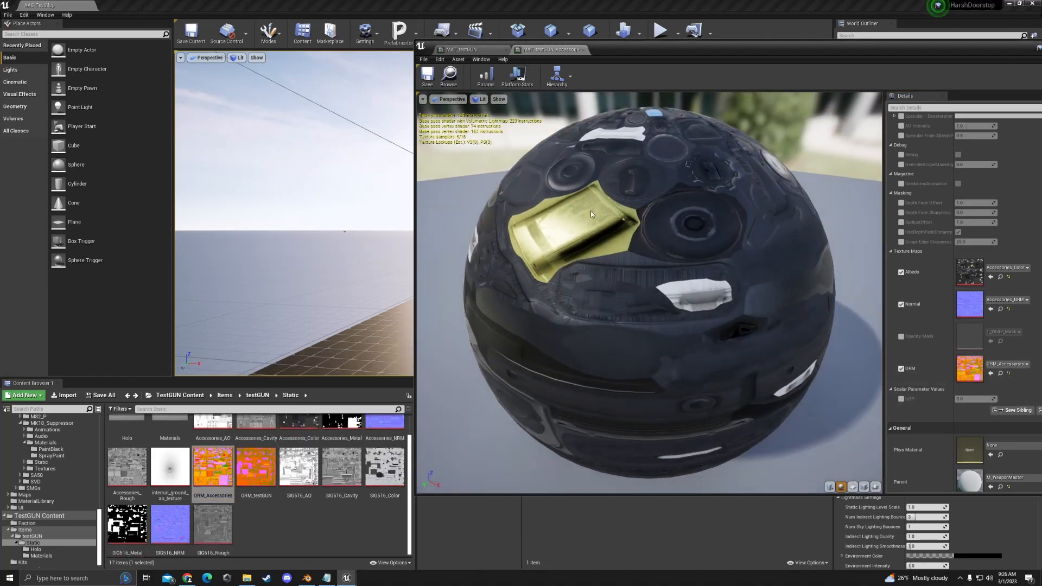
Save the MAT_testGUN_Accessories material instance and close the material editor window.
{"action": "left_click", "coordinate": [425, 77]}
{"action": "left_click_drag", "start_coordinate": [643, 50], "coordinate": [396, 55]}
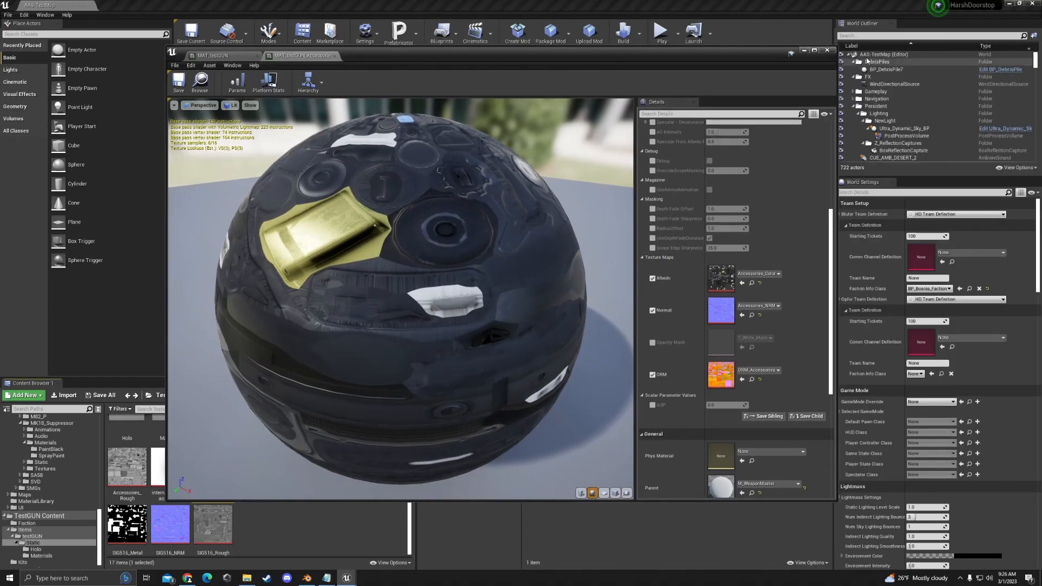
{"action": "left_click", "coordinate": [827, 52]}
Return to the testGUN item folder and open the testGUN skeletal mesh.
{"action": "scroll", "coordinate": [179, 461], "scroll_direction": "up", "scroll_amount": 2}
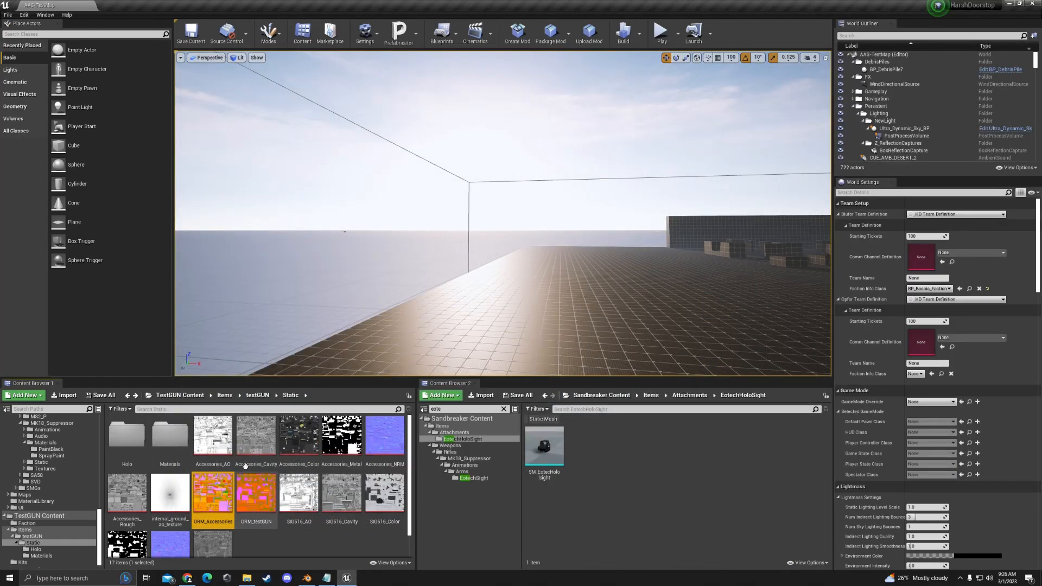
{"action": "left_click", "coordinate": [175, 434]}
{"action": "double_click", "coordinate": [175, 434]}
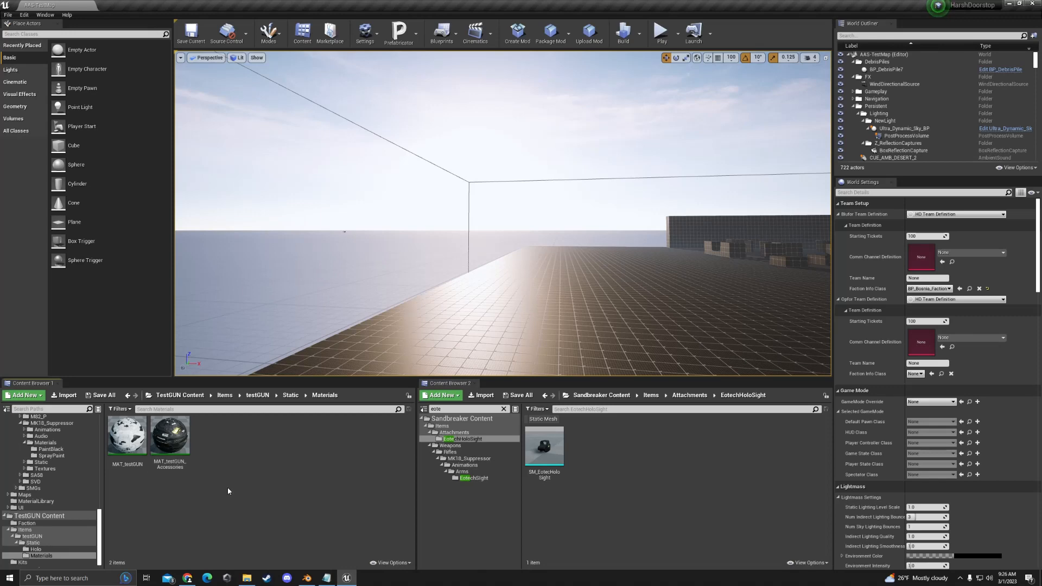
{"action": "key", "text": "alt+Left"}
{"action": "key", "text": "alt+Left"}
{"action": "double_click", "coordinate": [170, 436]}
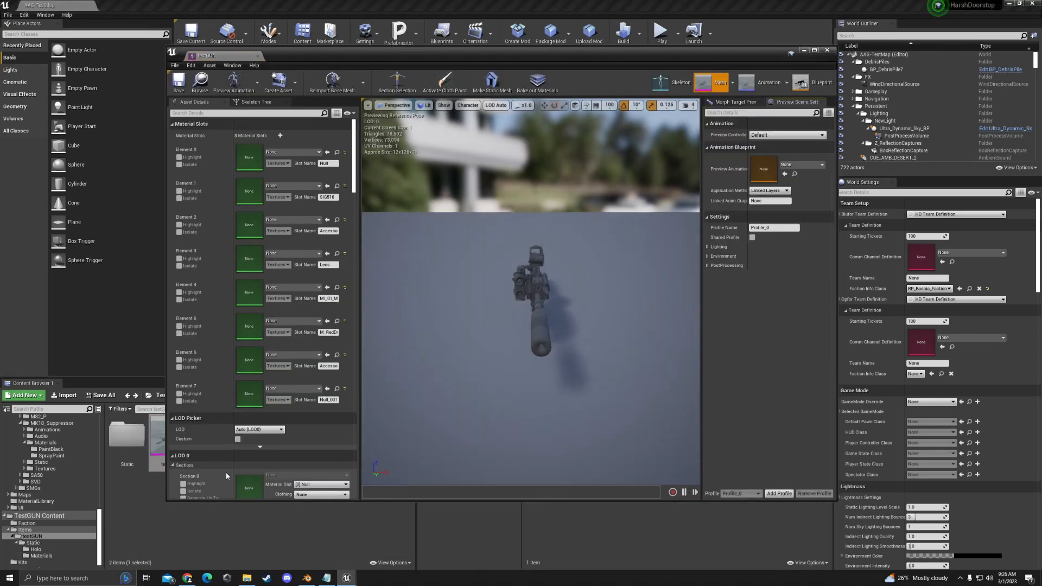
Lower the mesh preview's camera speed to 1 and examine the untextured rifle and its holo sight up close.
{"action": "left_click_drag", "start_coordinate": [643, 145], "coordinate": [472, 130], "text": "alt"}
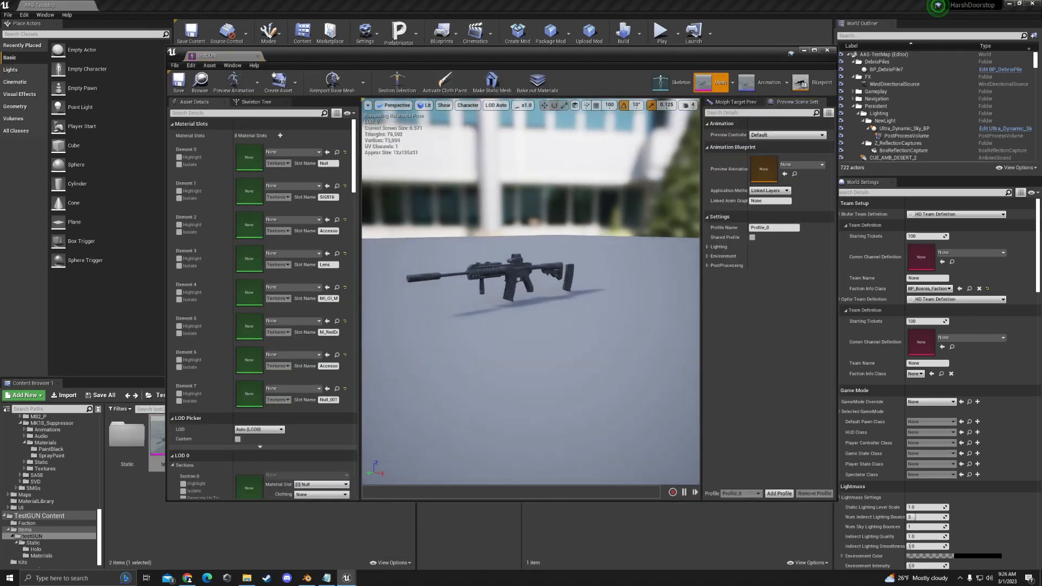
{"action": "scroll", "coordinate": [644, 145], "scroll_direction": "up", "scroll_amount": 3}
{"action": "left_click", "coordinate": [688, 106]}
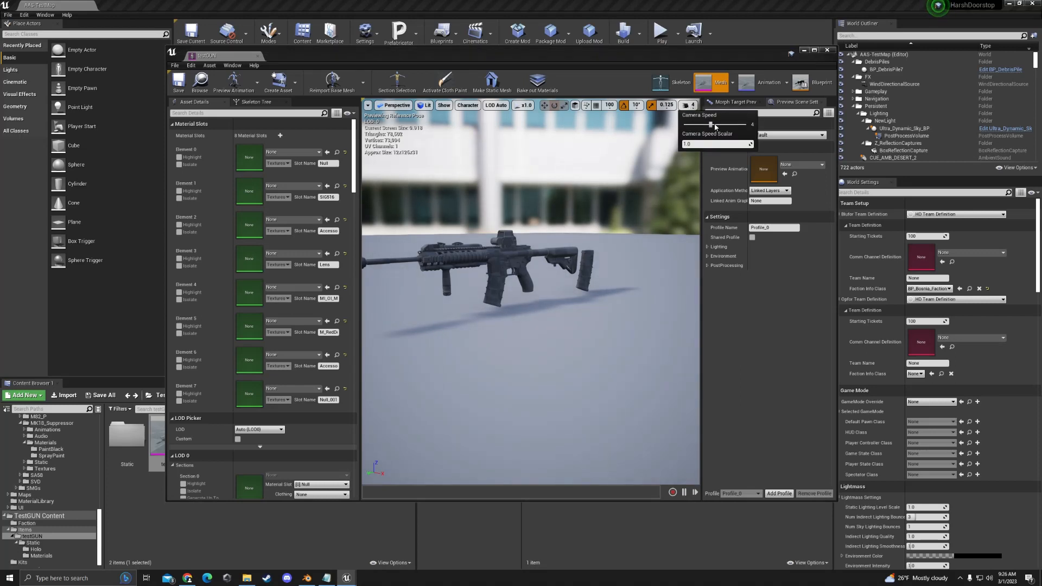
{"action": "right_click_drag", "start_coordinate": [552, 221], "coordinate": [497, 219]}
{"action": "key", "text": "w"}
{"action": "key", "text": "d"}
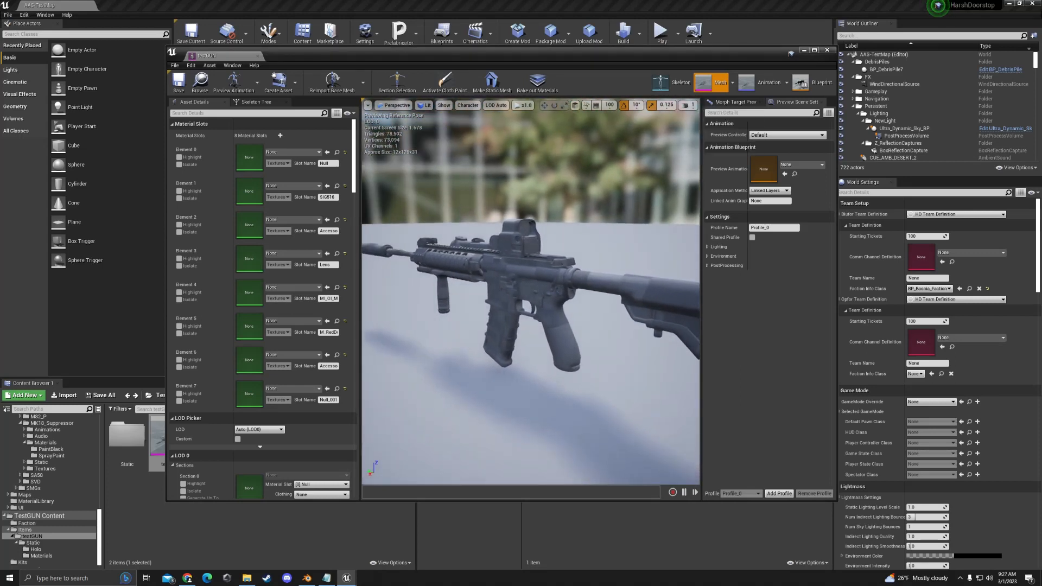
{"action": "right_click_drag", "start_coordinate": [458, 298], "coordinate": [336, 287]}
{"action": "key", "text": "d"}
{"action": "key", "text": "w"}
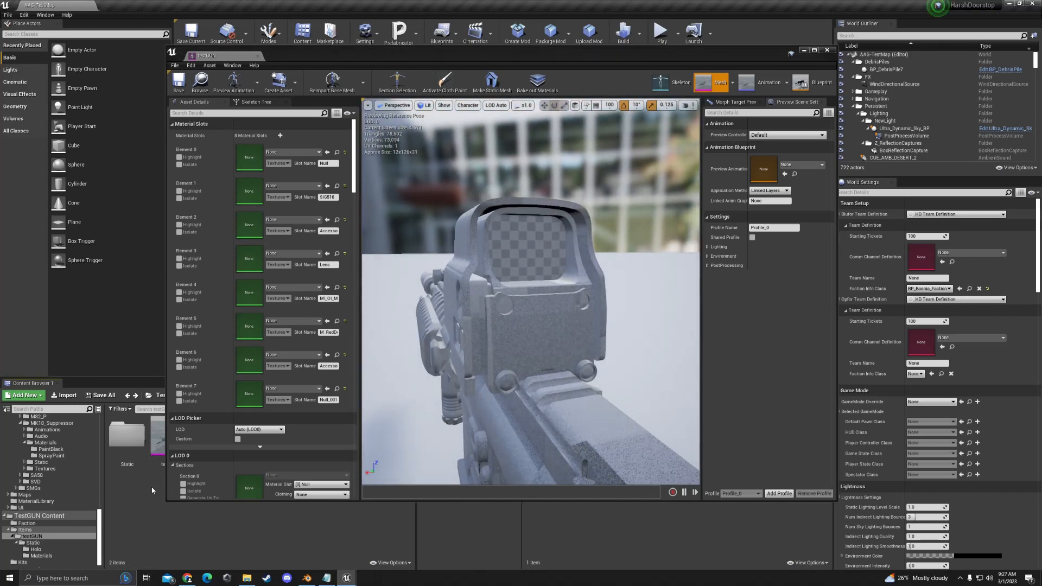
Open the Holo folder inside Static, keeping the testGUN mesh's material slots in view.
{"action": "double_click", "coordinate": [124, 431]}
{"action": "left_click_drag", "start_coordinate": [437, 55], "coordinate": [475, 51]}
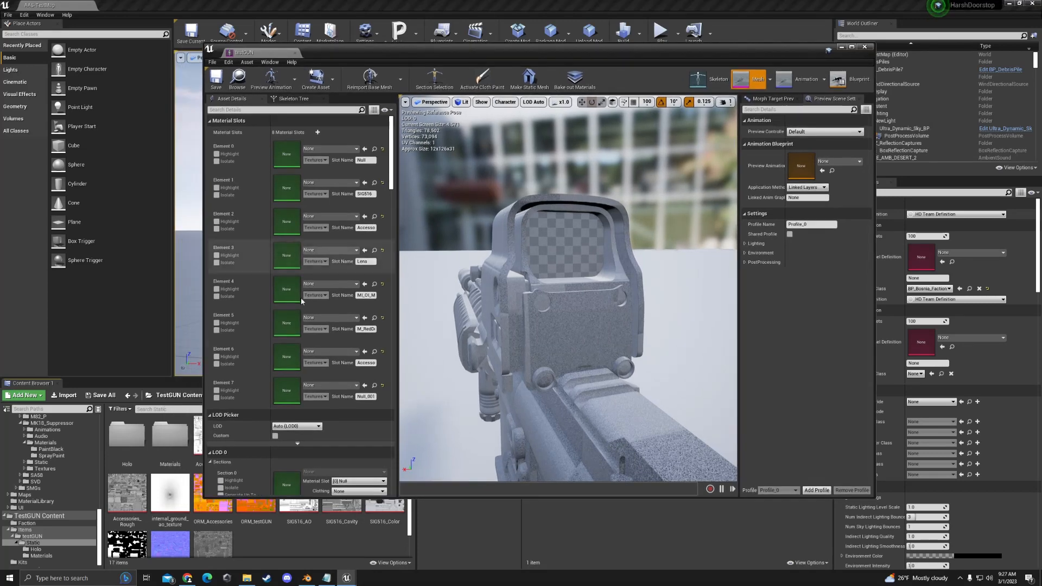
{"action": "double_click", "coordinate": [134, 426]}
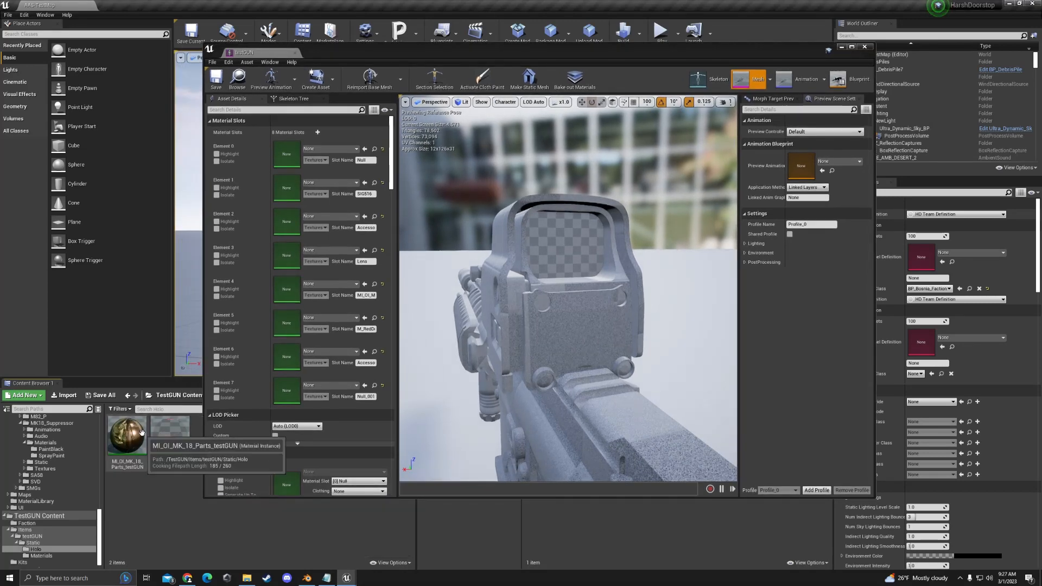
Isolate Element 5 to identify its part and assign M_RedDot_Inst_testGUN to that material slot.
{"action": "scroll", "coordinate": [228, 326], "scroll_direction": "down", "scroll_amount": 1}
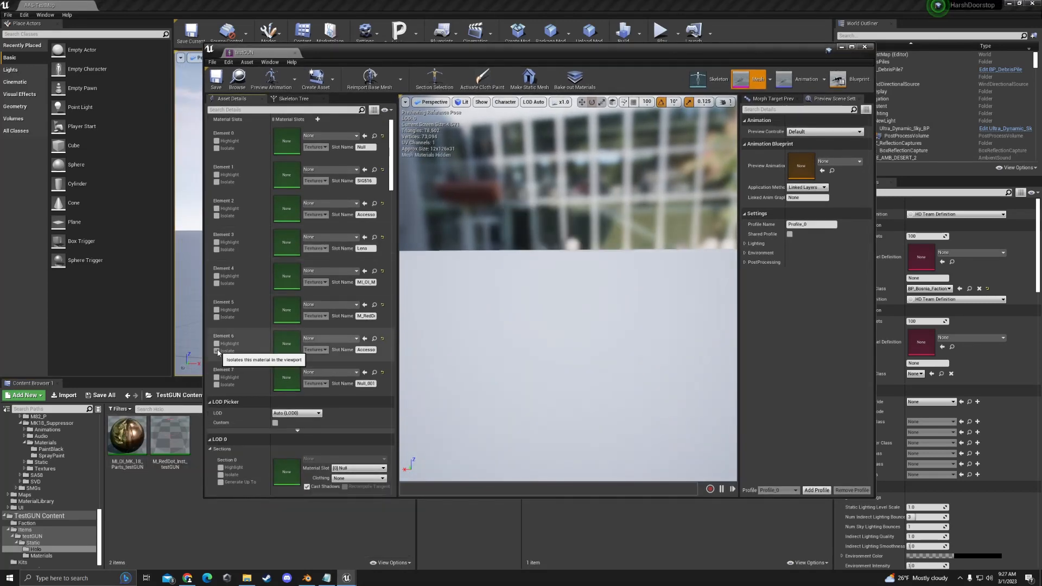
{"action": "left_click", "coordinate": [216, 318]}
{"action": "left_click", "coordinate": [216, 318]}
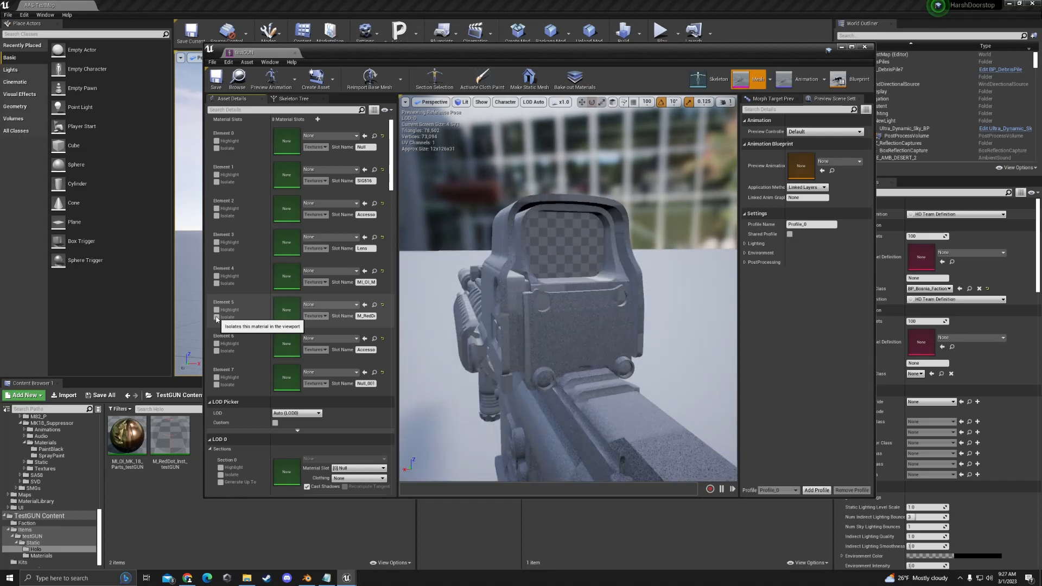
{"action": "left_click", "coordinate": [216, 318]}
{"action": "left_click", "coordinate": [216, 317]}
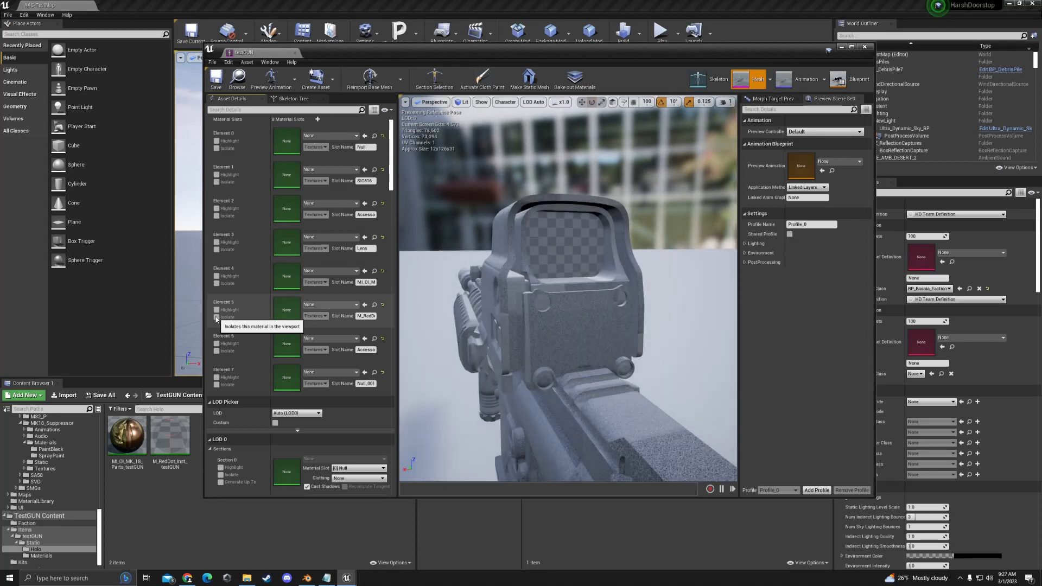
{"action": "left_click", "coordinate": [176, 432]}
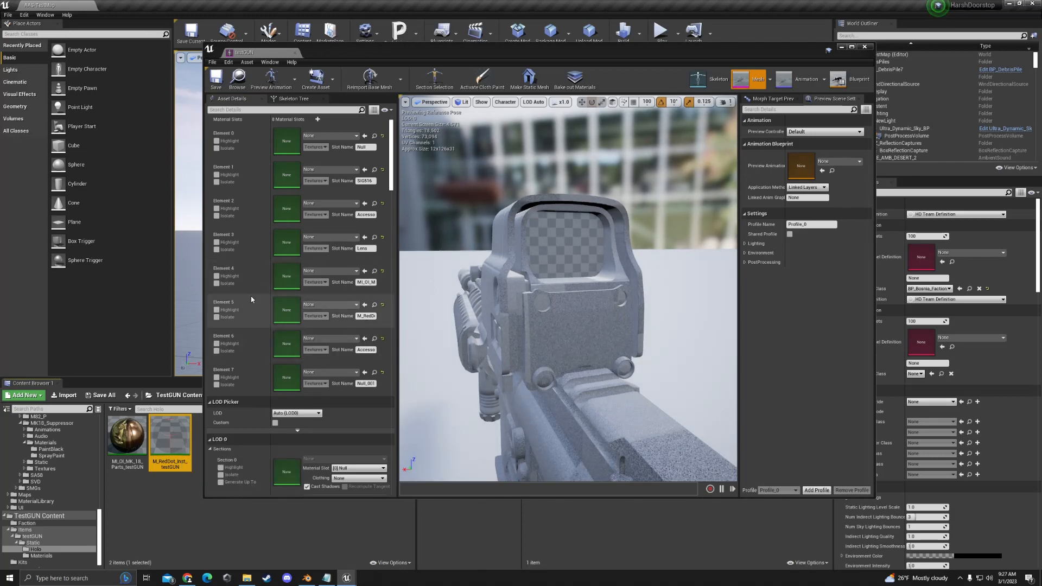
{"action": "left_click", "coordinate": [365, 305]}
Examine the holo sight's lens opening from several distances and angles in the mesh preview.
{"action": "right_click_drag", "start_coordinate": [532, 303], "coordinate": [457, 292]}
{"action": "key", "text": "w"}
{"action": "key", "text": "s"}
{"action": "key", "text": "w"}
{"action": "key", "text": "s"}
{"action": "key", "text": "w"}
{"action": "key", "text": "s"}
{"action": "key", "text": "w"}
{"action": "key", "text": "a"}
{"action": "key", "text": "s"}
{"action": "key", "text": "w"}
{"action": "key", "text": "w"}
{"action": "key", "text": "s"}
{"action": "key", "text": "w"}
{"action": "key", "text": "s"}
{"action": "key", "text": "d"}
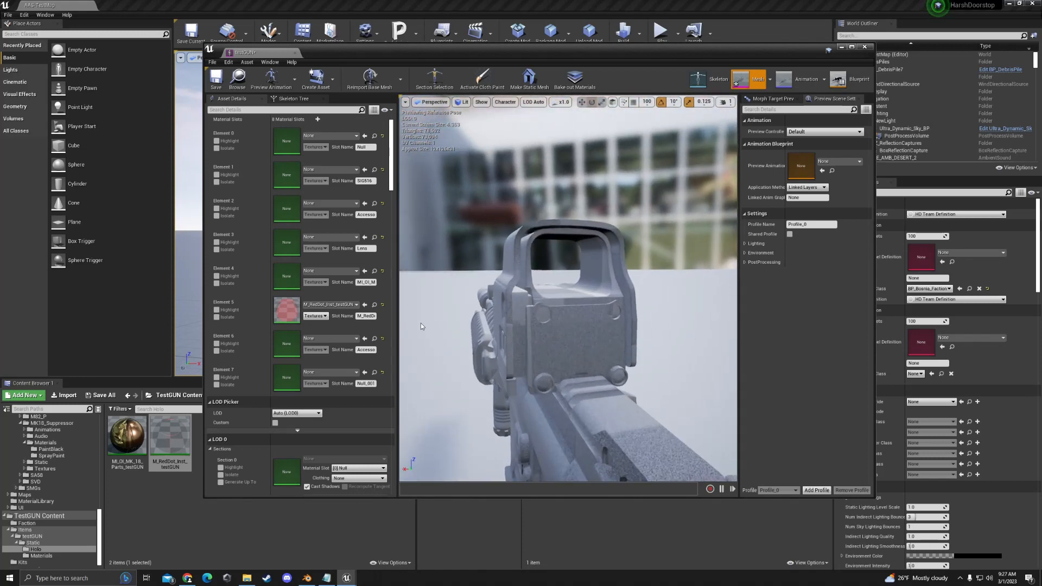
Isolate Elements 6, 7 and 4 in turn to identify their parts, and assign MI_OI_MK_18_Parts_testGUN to Element 4.
{"action": "left_click", "coordinate": [217, 351]}
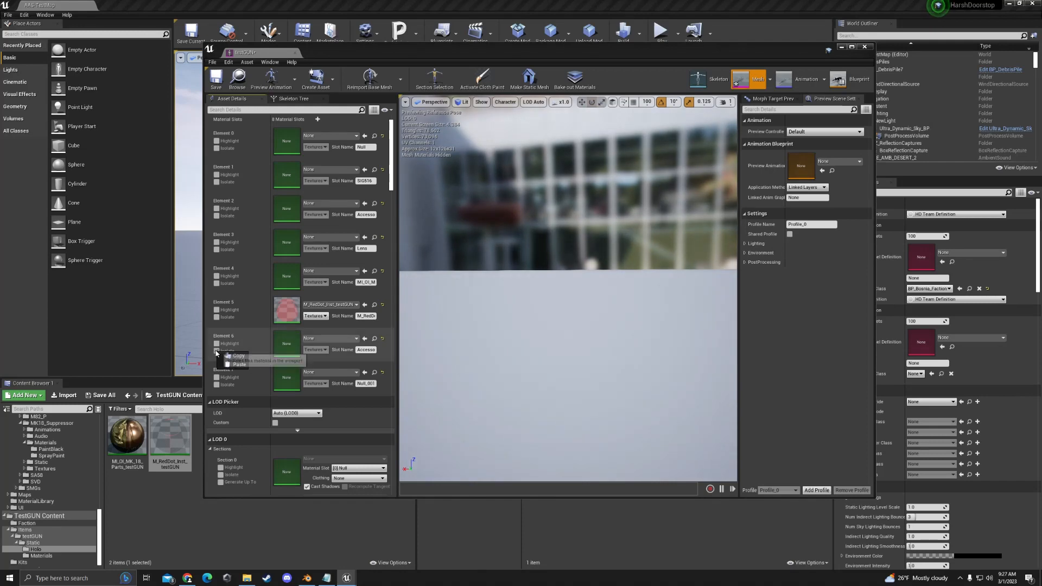
{"action": "left_click", "coordinate": [217, 385]}
{"action": "left_click", "coordinate": [217, 384]}
{"action": "left_click", "coordinate": [217, 283]}
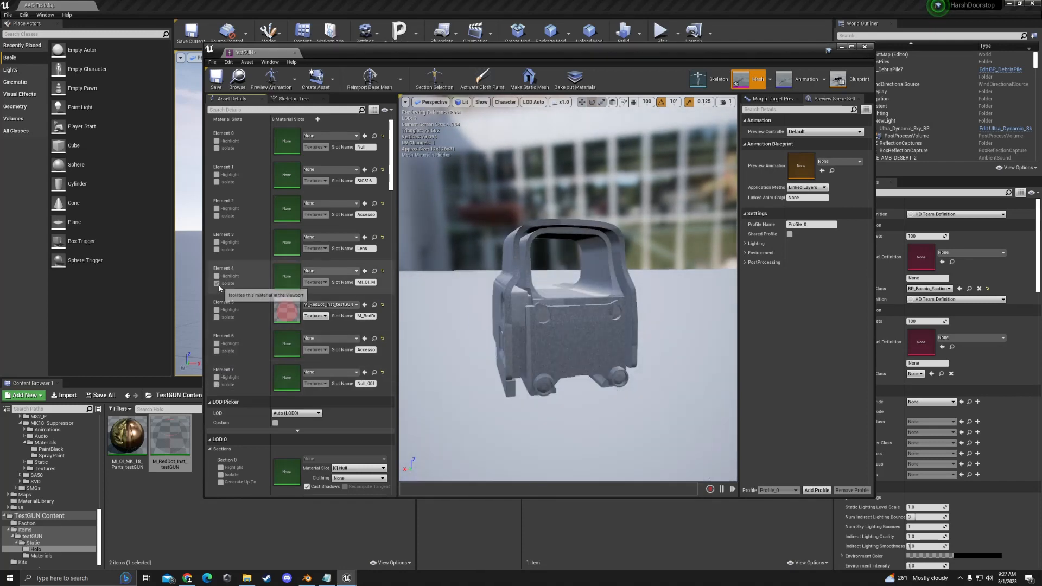
{"action": "left_click", "coordinate": [217, 283]}
{"action": "left_click", "coordinate": [127, 437]}
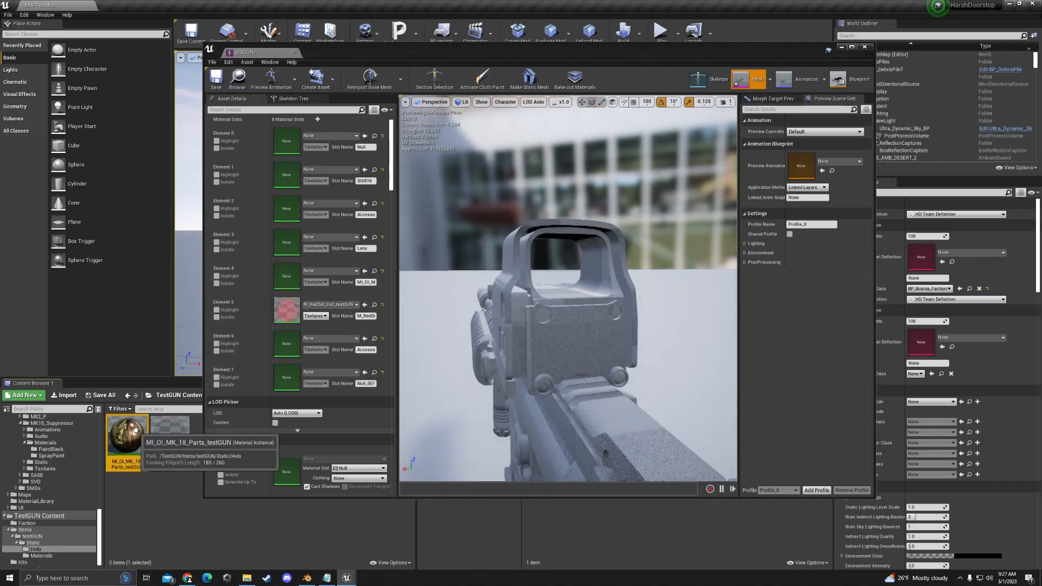
{"action": "left_click", "coordinate": [364, 271]}
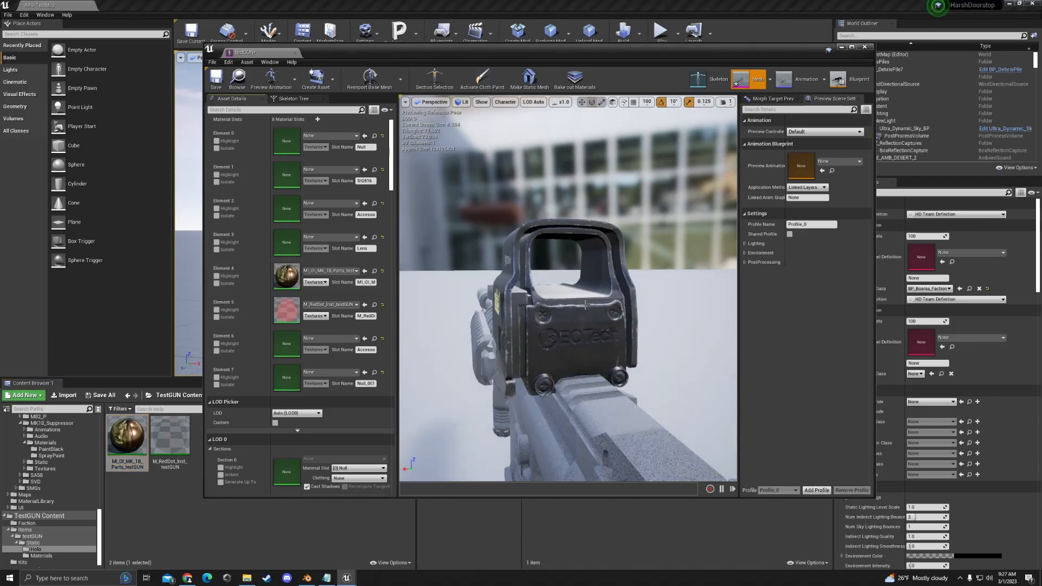
Check the textured sight from the side and open the Materials folder inside Static.
{"action": "right_click_drag", "start_coordinate": [488, 293], "coordinate": [565, 293]}
{"action": "left_click", "coordinate": [128, 395]}
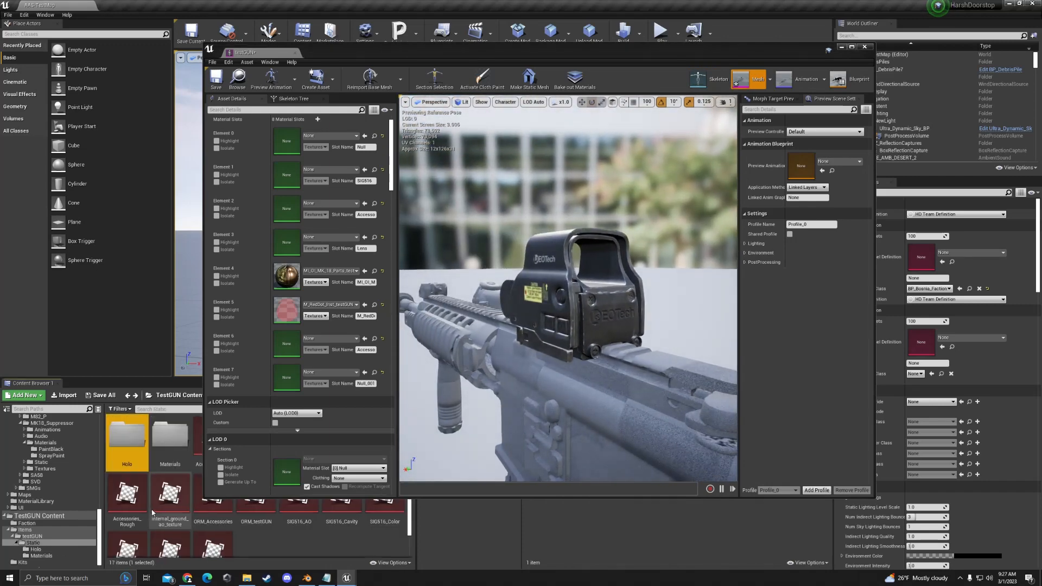
{"action": "double_click", "coordinate": [170, 436]}
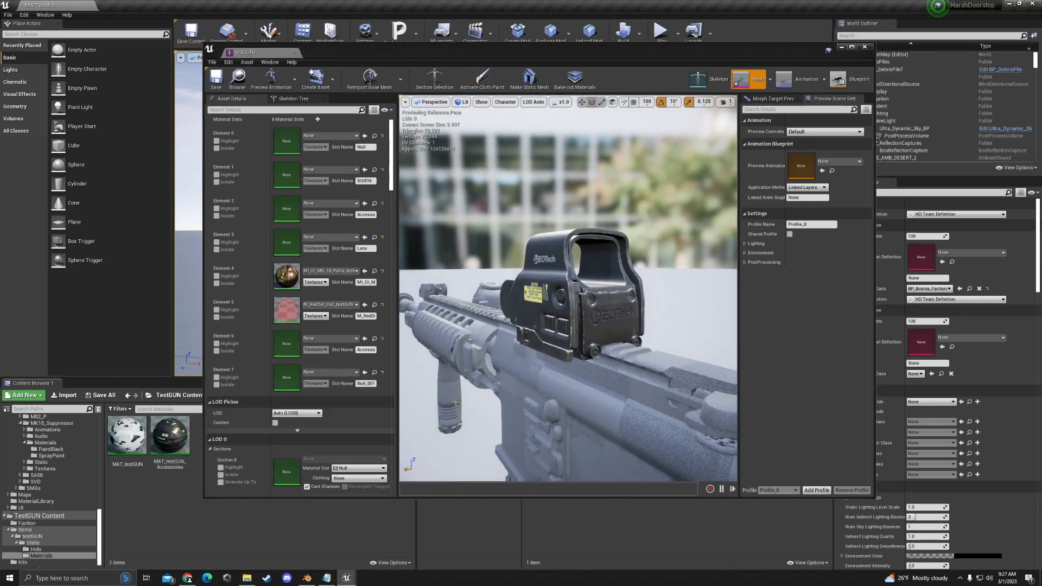
Isolate Element 0 in the preview and examine which part of the rifle it covers.
{"action": "right_click_drag", "start_coordinate": [565, 292], "coordinate": [586, 304]}
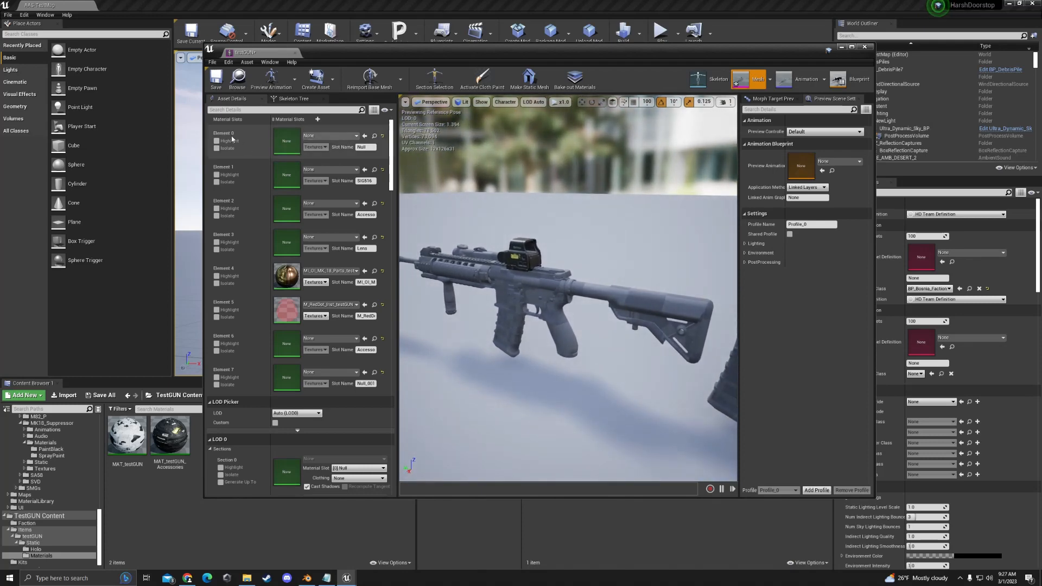
{"action": "scroll", "coordinate": [232, 139], "scroll_direction": "down", "scroll_amount": 2}
{"action": "scroll", "coordinate": [337, 196], "scroll_direction": "up", "scroll_amount": 3}
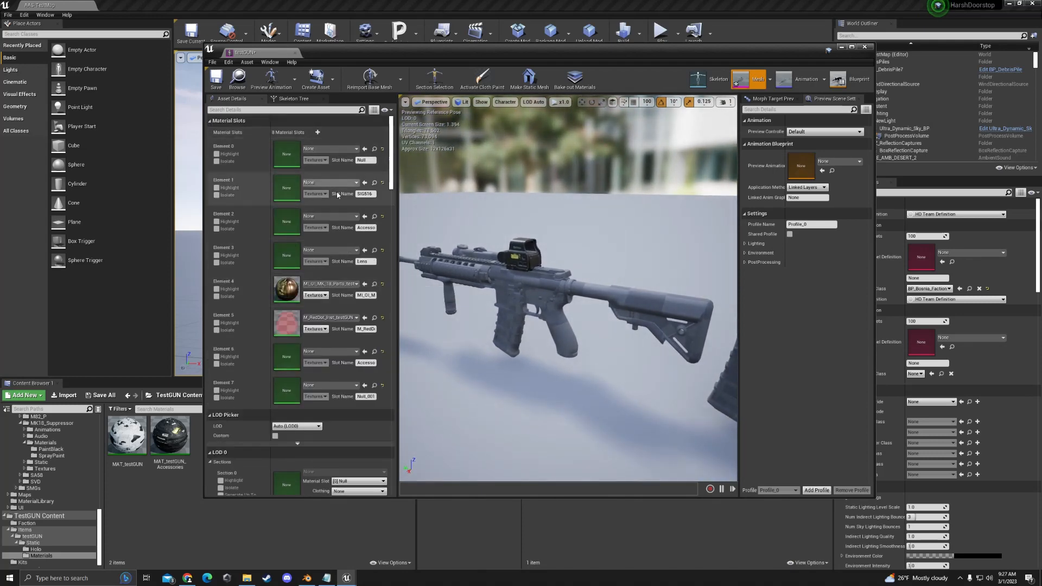
{"action": "mouse_move", "coordinate": [521, 260]}
{"action": "right_mouse_down"}
{"action": "mouse_move", "coordinate": [597, 266]}
{"action": "mouse_move", "coordinate": [510, 250]}
{"action": "right_mouse_up"}
{"action": "left_click", "coordinate": [217, 162]}
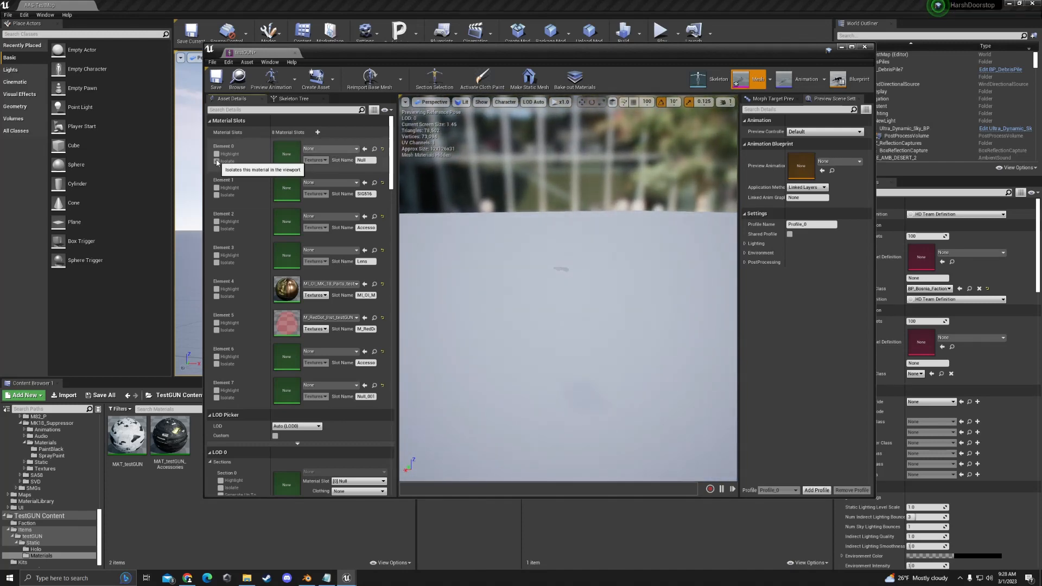
{"action": "left_click", "coordinate": [217, 161]}
{"action": "mouse_move", "coordinate": [435, 172]}
{"action": "right_mouse_down"}
{"action": "mouse_move", "coordinate": [375, 173]}
{"action": "mouse_move", "coordinate": [406, 170]}
{"action": "mouse_move", "coordinate": [331, 157]}
{"action": "mouse_move", "coordinate": [298, 195]}
{"action": "mouse_move", "coordinate": [434, 168]}
{"action": "right_mouse_up"}
{"action": "left_click", "coordinate": [216, 162]}
{"action": "left_click", "coordinate": [216, 161]}
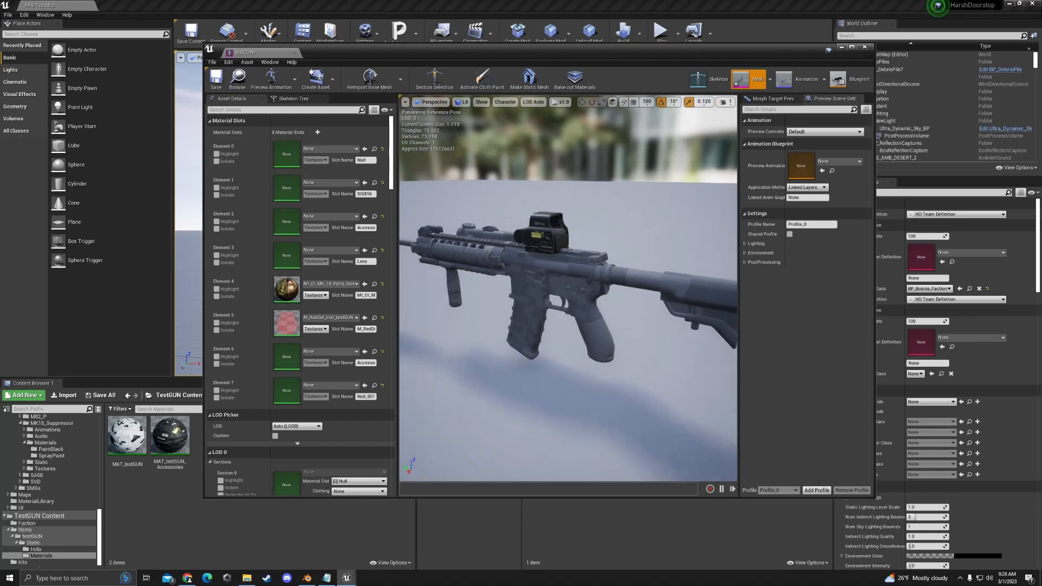
{"action": "left_click", "coordinate": [217, 161]}
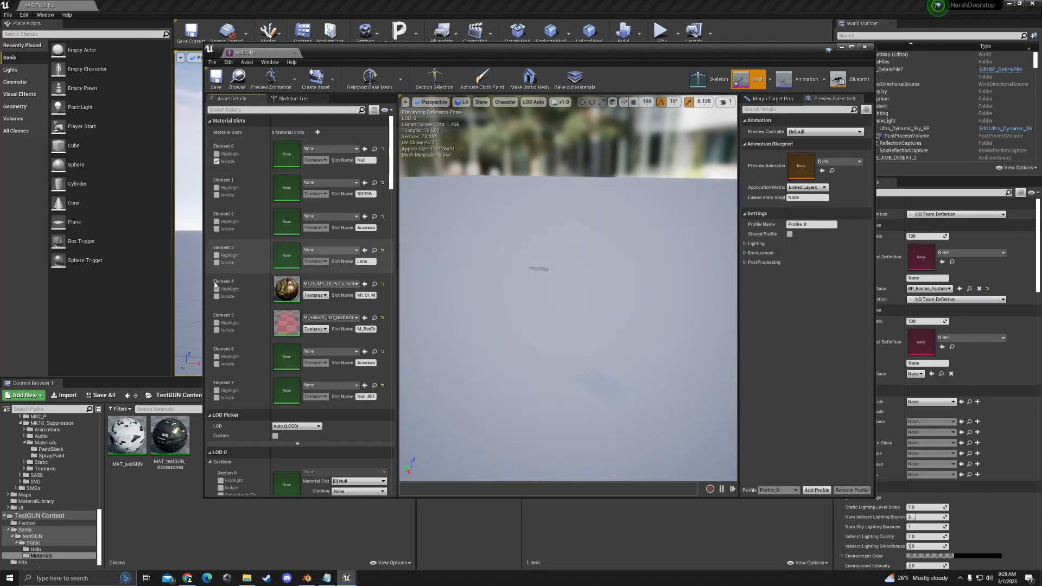
Try MAT_testGUN on Element 0 and inspect the isolated part up close.
{"action": "left_click", "coordinate": [127, 434]}
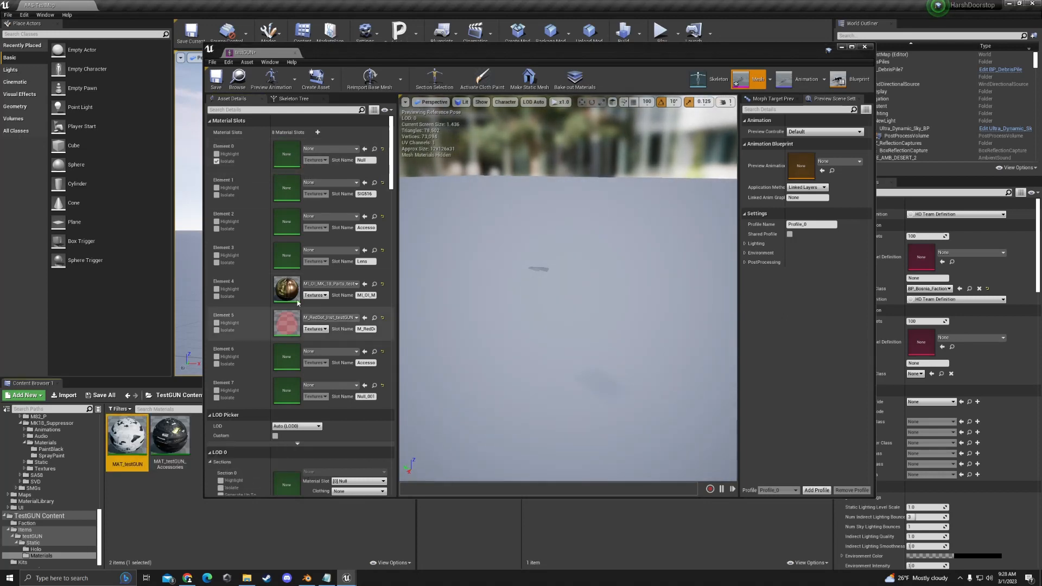
{"action": "right_click_drag", "start_coordinate": [450, 181], "coordinate": [439, 157]}
{"action": "key", "text": "w"}
{"action": "right_click_drag", "start_coordinate": [568, 288], "coordinate": [613, 288]}
{"action": "left_click", "coordinate": [217, 162]}
{"action": "left_click", "coordinate": [217, 163]}
Assign MAT_testGUN_Accessories to Element 0 and check the isolated part in the preview.
{"action": "left_click", "coordinate": [170, 437]}
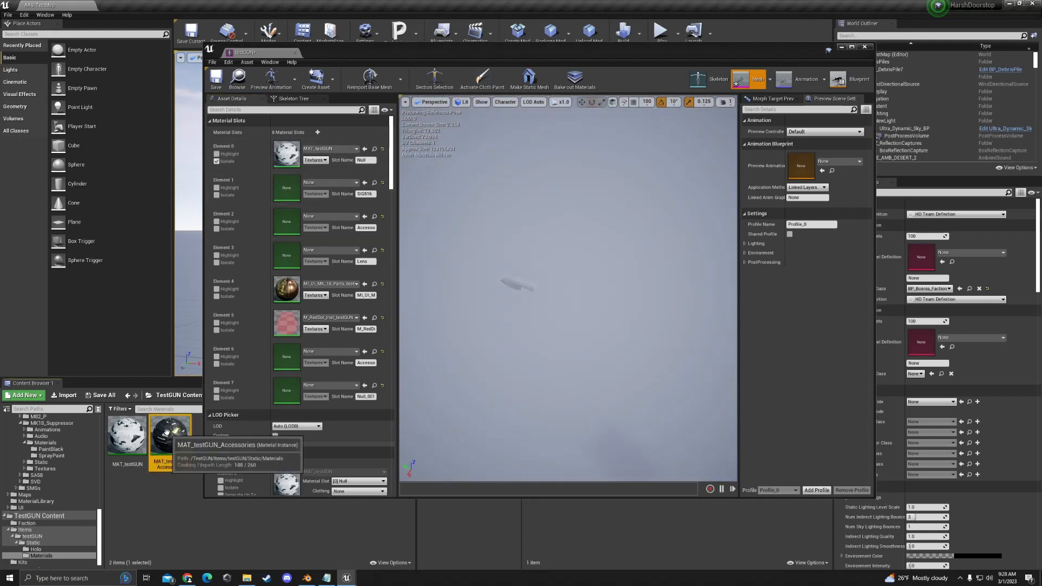
{"action": "left_click", "coordinate": [364, 149]}
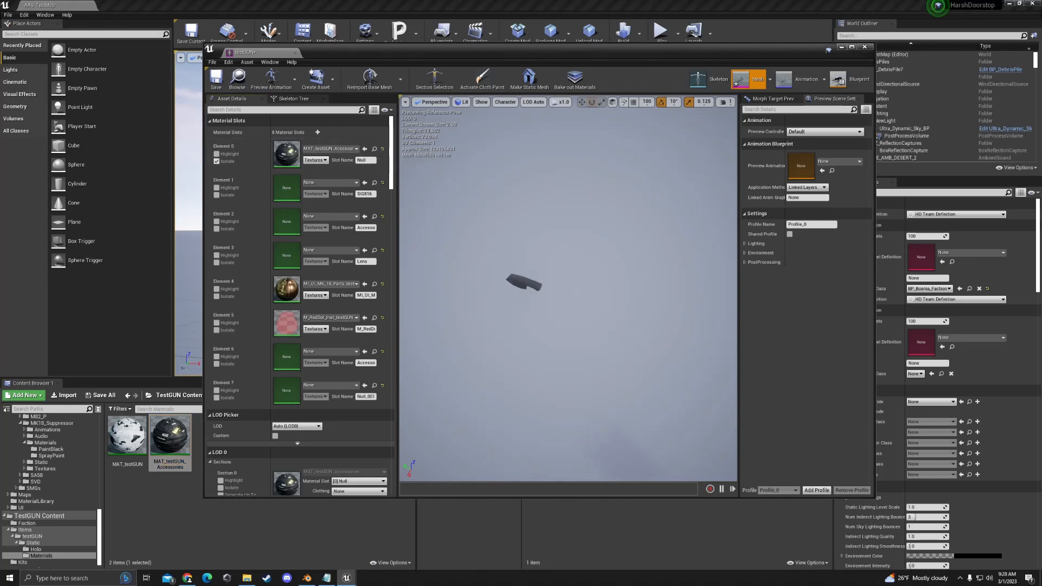
{"action": "mouse_move", "coordinate": [567, 288]}
{"action": "right_mouse_down"}
{"action": "mouse_move", "coordinate": [568, 244]}
{"action": "mouse_move", "coordinate": [578, 331]}
{"action": "mouse_move", "coordinate": [576, 301]}
{"action": "right_mouse_up"}
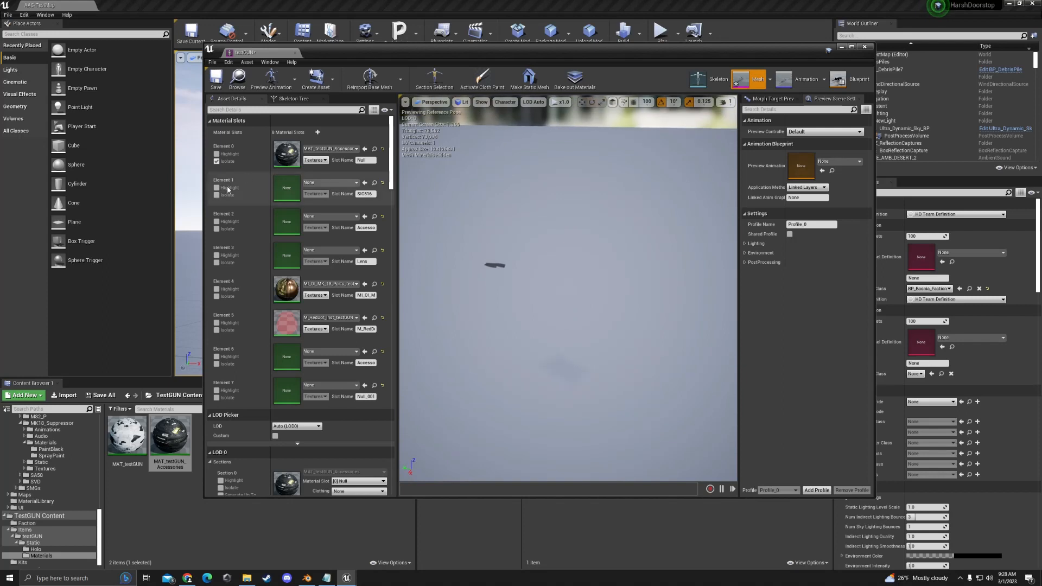
Isolate Element 1 instead of Element 0 and assign MAT_testGUN to that slot.
{"action": "left_click", "coordinate": [216, 161]}
{"action": "left_click", "coordinate": [216, 195]}
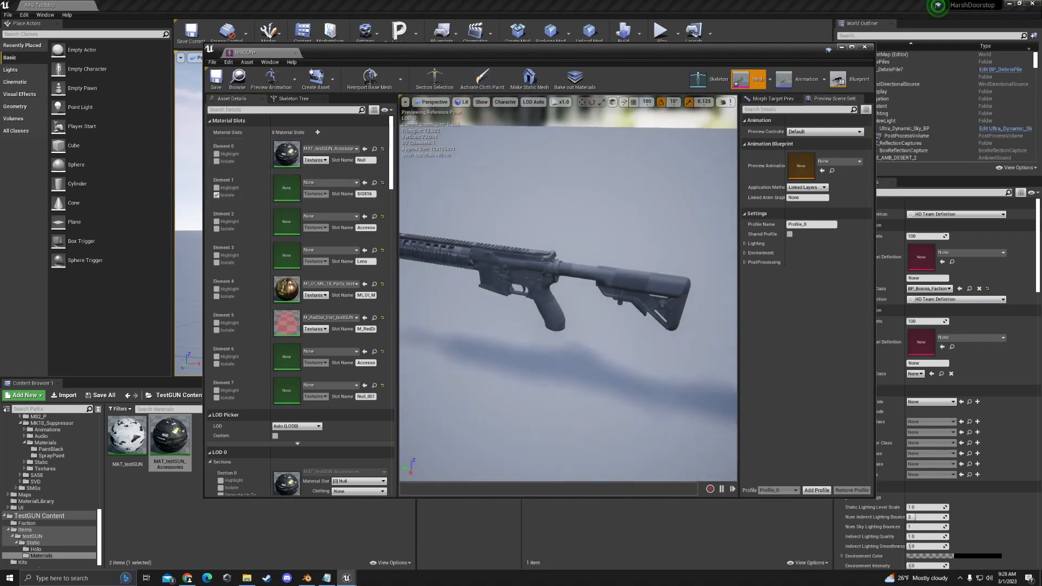
{"action": "left_click", "coordinate": [134, 434]}
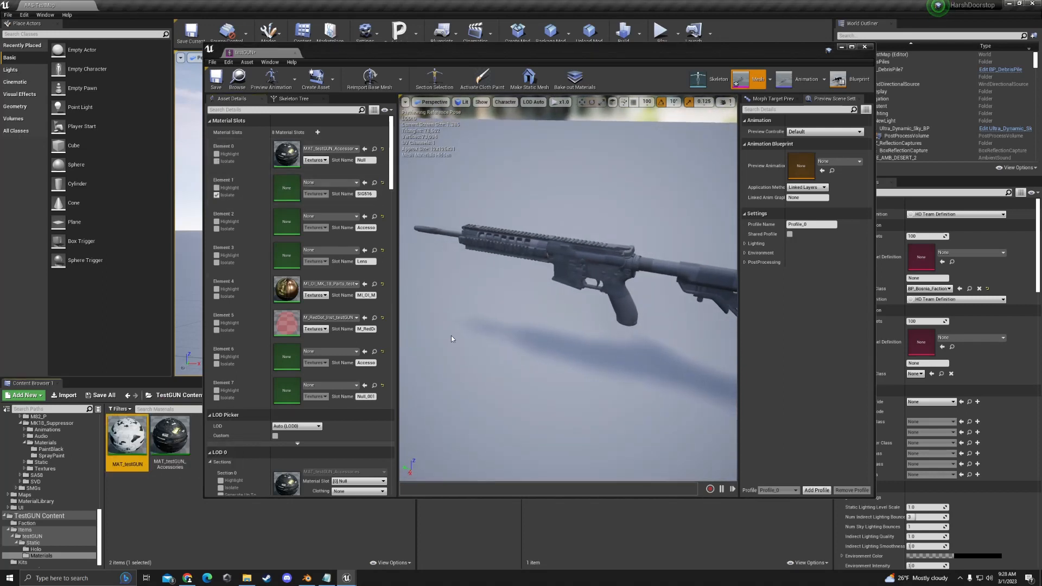
{"action": "left_click", "coordinate": [365, 182]}
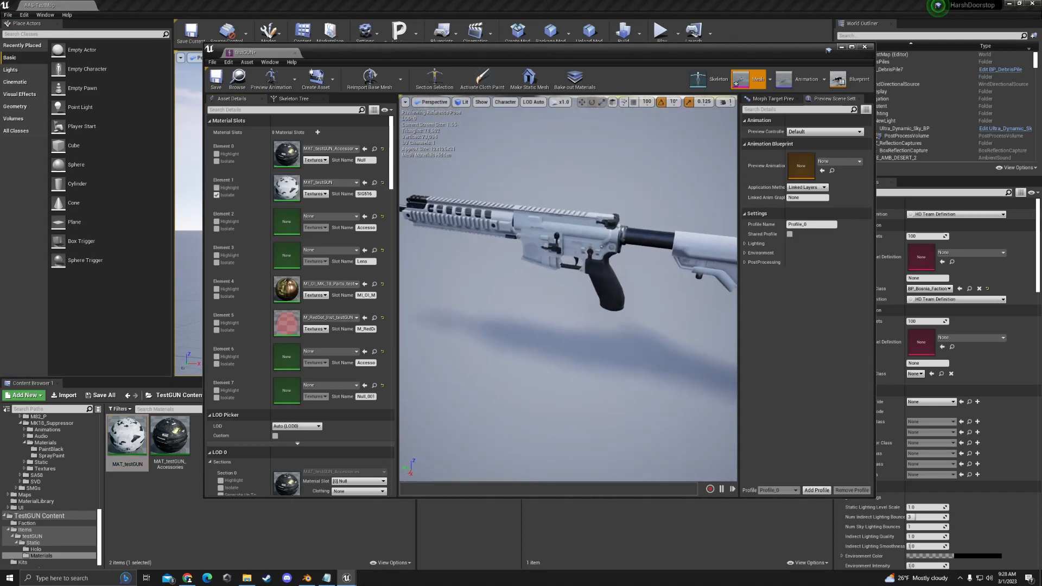
Examine the textured rifle body from several angles and distances in the mesh preview.
{"action": "key", "text": "w"}
{"action": "mouse_move", "coordinate": [568, 288]}
{"action": "right_mouse_down"}
{"action": "mouse_move", "coordinate": [556, 266]}
{"action": "mouse_move", "coordinate": [510, 260]}
{"action": "mouse_move", "coordinate": [542, 287]}
{"action": "mouse_move", "coordinate": [662, 291]}
{"action": "mouse_move", "coordinate": [456, 291]}
{"action": "mouse_move", "coordinate": [543, 287]}
{"action": "mouse_move", "coordinate": [553, 266]}
{"action": "mouse_move", "coordinate": [556, 288]}
{"action": "mouse_move", "coordinate": [510, 285]}
{"action": "mouse_move", "coordinate": [559, 287]}
{"action": "mouse_move", "coordinate": [391, 290]}
{"action": "mouse_move", "coordinate": [575, 285]}
{"action": "right_mouse_up"}
{"action": "key", "text": "s"}
{"action": "key", "text": "d"}
{"action": "key", "text": "w"}
{"action": "key", "text": "d"}
{"action": "key", "text": "w"}
{"action": "key", "text": "w"}
{"action": "key", "text": "d"}
{"action": "key", "text": "d"}
{"action": "key", "text": "s"}
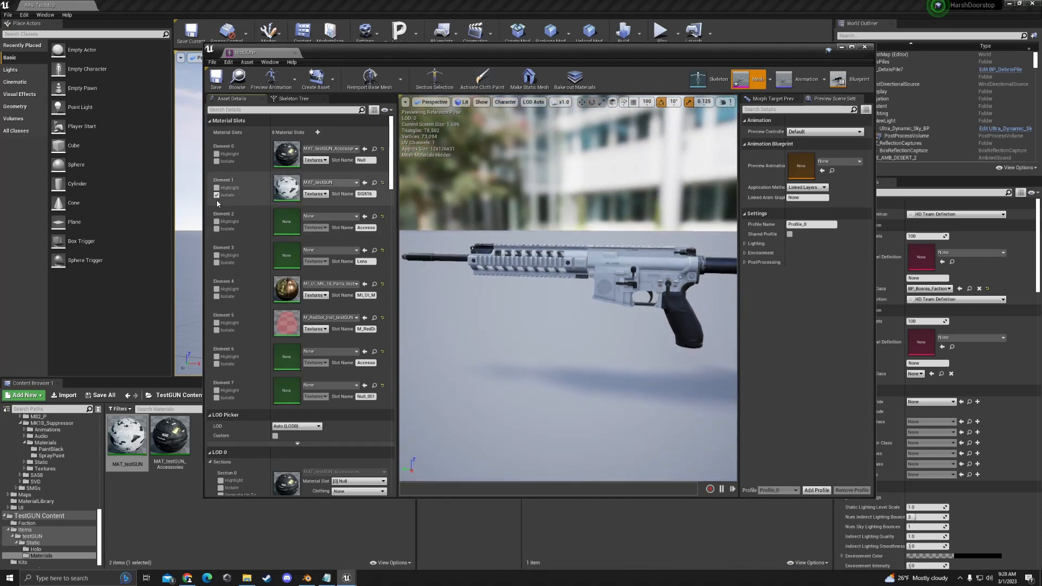
Stop isolating Element 1, check which parts Element 2 covers, and assign MAT_testGUN_Accessories to Element 2.
{"action": "left_click", "coordinate": [216, 195]}
{"action": "left_click", "coordinate": [217, 228]}
{"action": "right_click", "coordinate": [218, 230]}
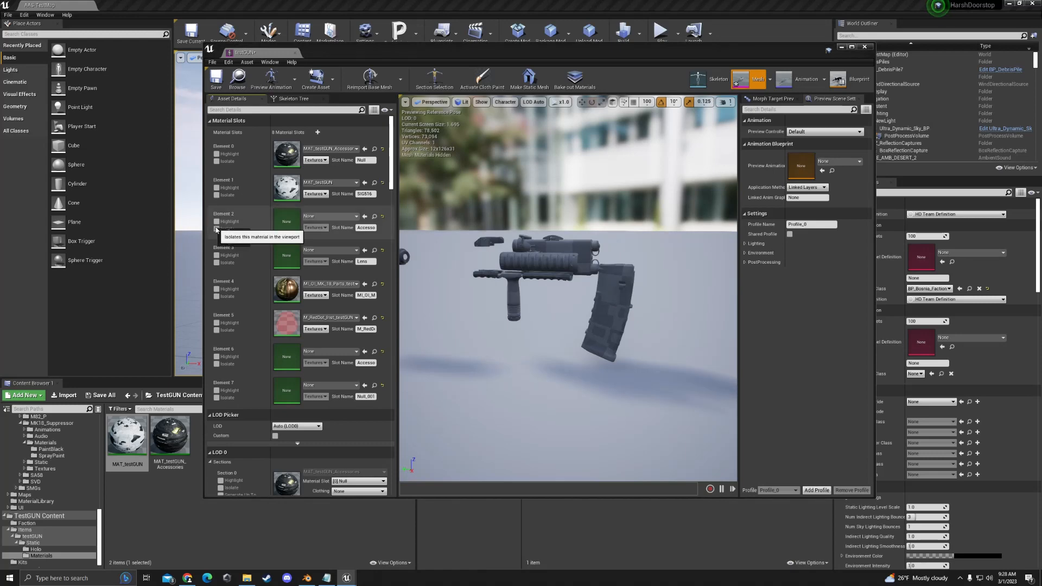
{"action": "left_click", "coordinate": [217, 229]}
{"action": "left_click", "coordinate": [217, 229]}
{"action": "left_click", "coordinate": [170, 436]}
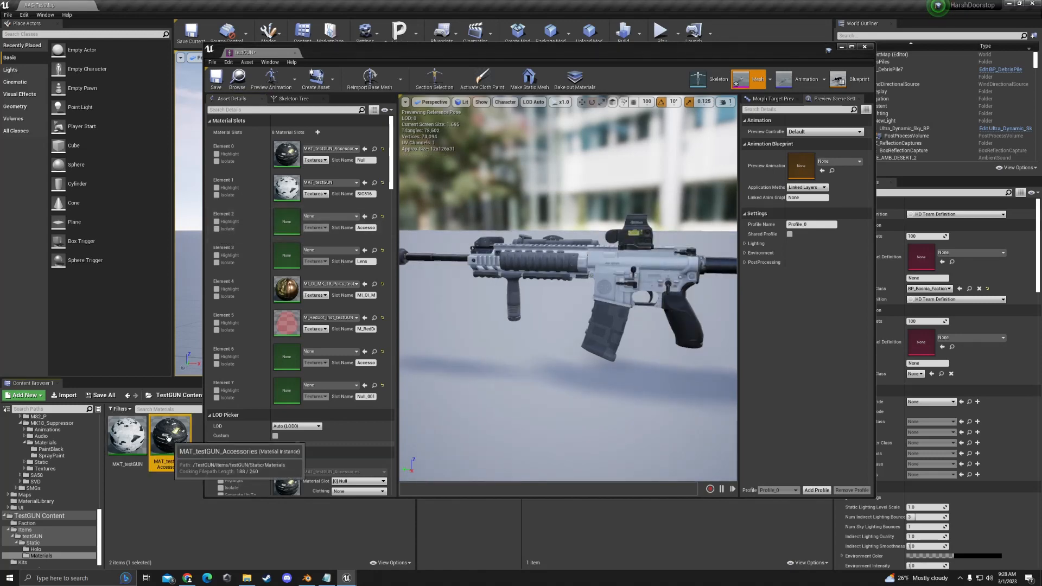
{"action": "left_click", "coordinate": [365, 216]}
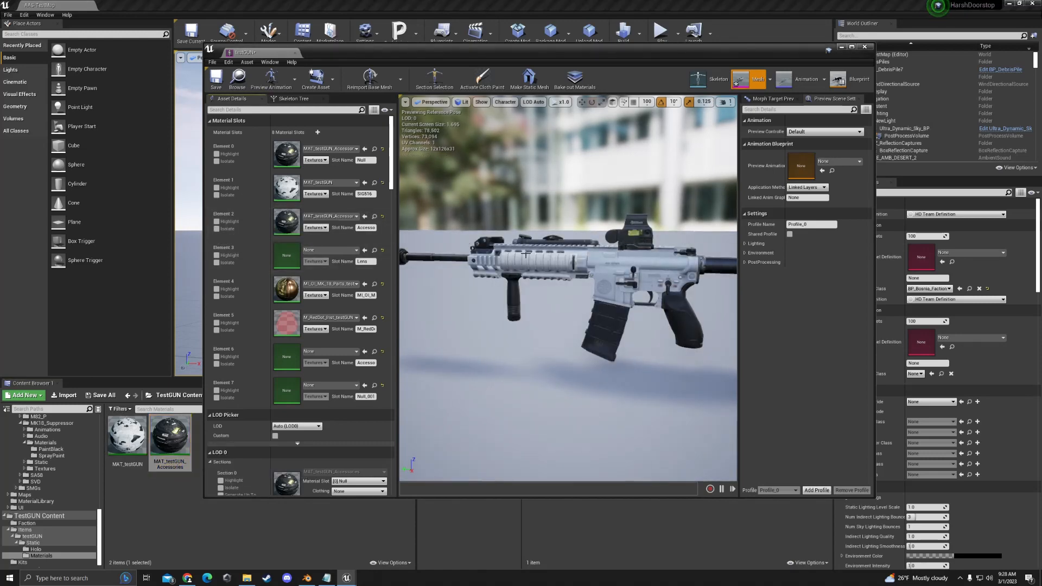
Isolate Element 3 on and off to identify which part of the weapon uses that slot.
{"action": "mouse_move", "coordinate": [568, 288]}
{"action": "right_mouse_down"}
{"action": "mouse_move", "coordinate": [575, 315]}
{"action": "mouse_move", "coordinate": [558, 320]}
{"action": "mouse_move", "coordinate": [553, 298]}
{"action": "mouse_move", "coordinate": [591, 285]}
{"action": "mouse_move", "coordinate": [510, 282]}
{"action": "mouse_move", "coordinate": [675, 276]}
{"action": "mouse_move", "coordinate": [412, 287]}
{"action": "mouse_move", "coordinate": [564, 281]}
{"action": "right_mouse_up"}
{"action": "left_click", "coordinate": [216, 262]}
{"action": "left_click", "coordinate": [216, 263]}
{"action": "left_click", "coordinate": [217, 263]}
{"action": "left_click", "coordinate": [216, 262]}
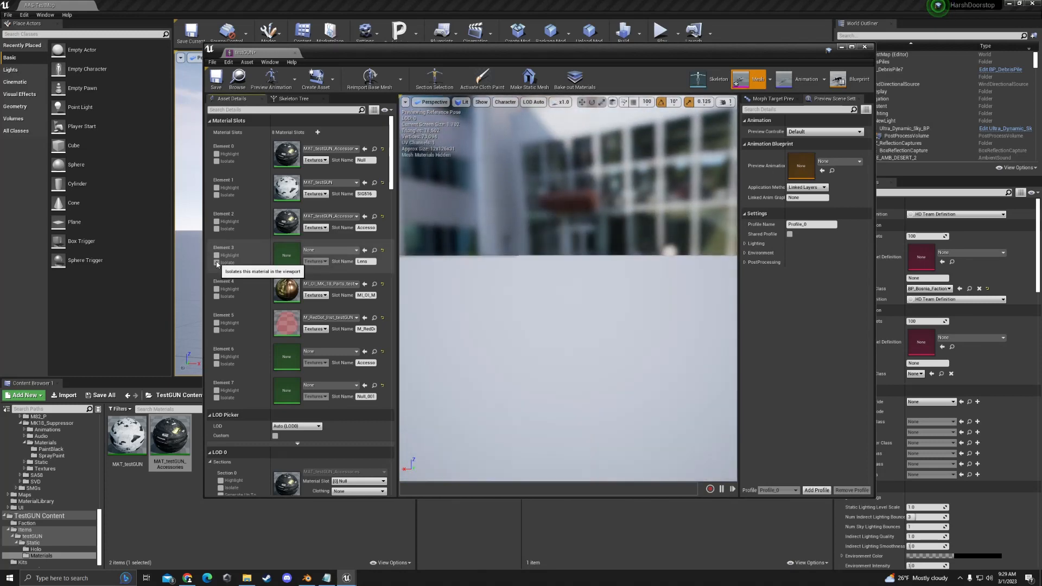
{"action": "left_click", "coordinate": [217, 263]}
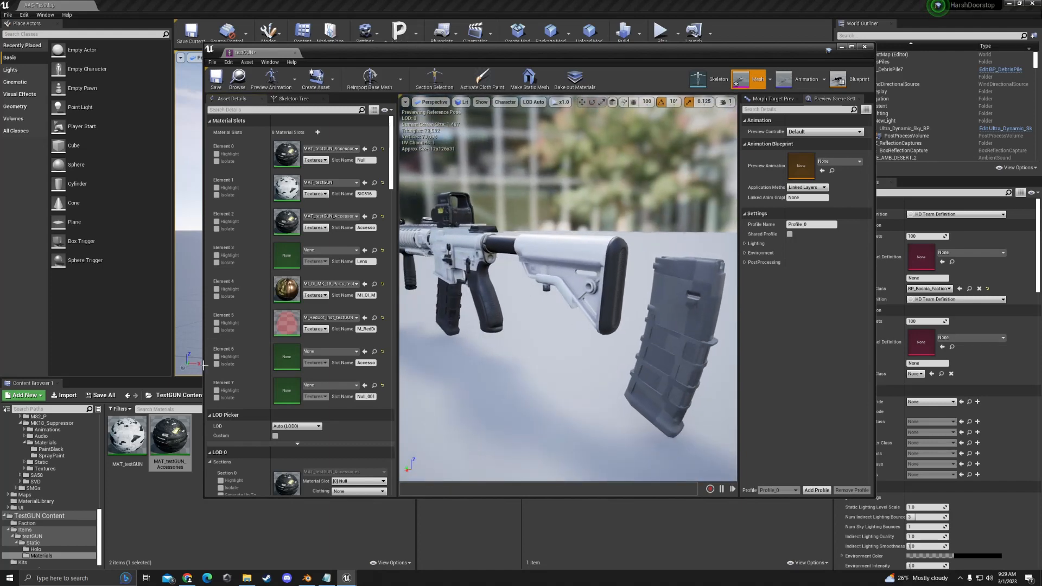
Isolate Element 6, assign MAT_testGUN_Accessories to it, check the magazine, and end the isolation.
{"action": "left_click", "coordinate": [216, 364]}
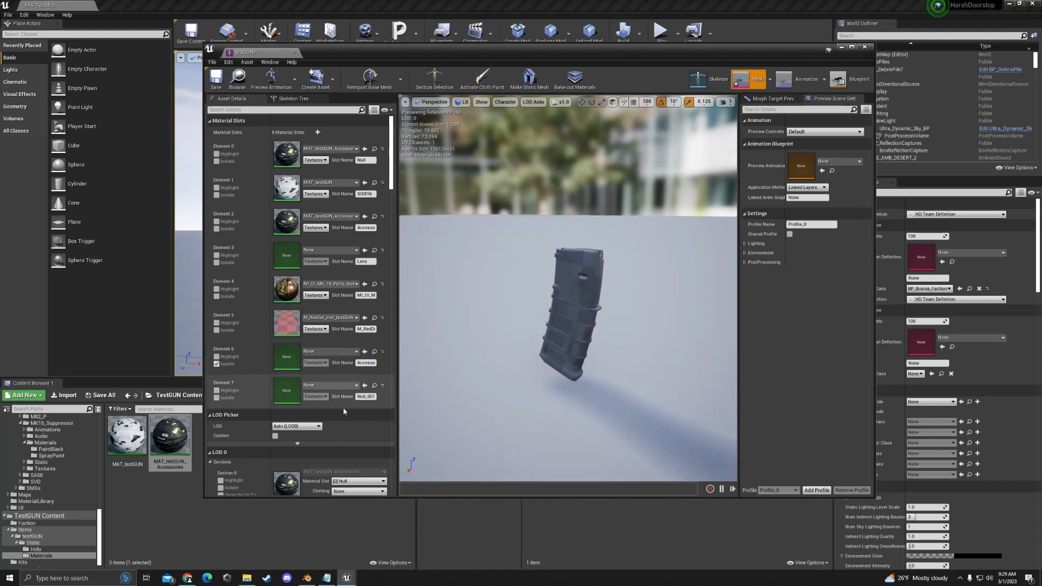
{"action": "left_click", "coordinate": [170, 438]}
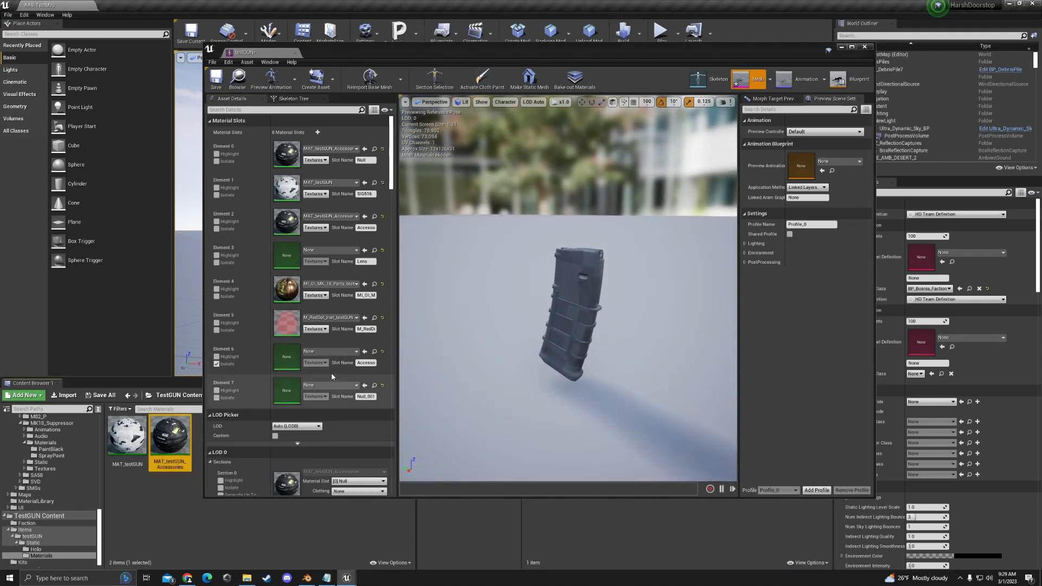
{"action": "left_click", "coordinate": [364, 352]}
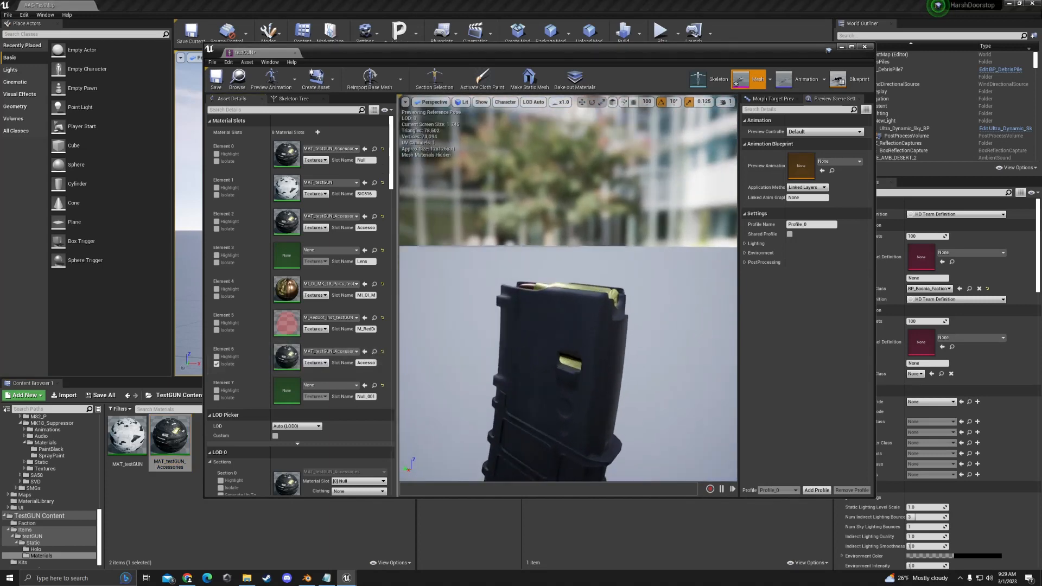
{"action": "right_click_drag", "start_coordinate": [568, 288], "coordinate": [501, 312]}
{"action": "left_click", "coordinate": [217, 364]}
Isolate Element 7, assign MAT_testGUN_Accessories to that slot, and show the whole weapon again.
{"action": "left_click", "coordinate": [220, 399]}
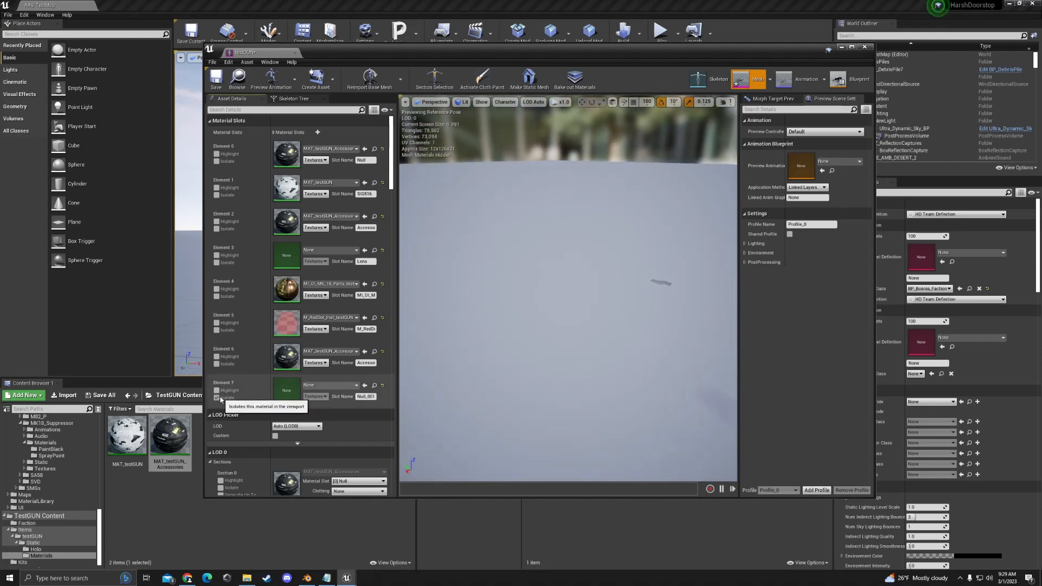
{"action": "left_click", "coordinate": [220, 399]}
{"action": "left_click", "coordinate": [218, 398]}
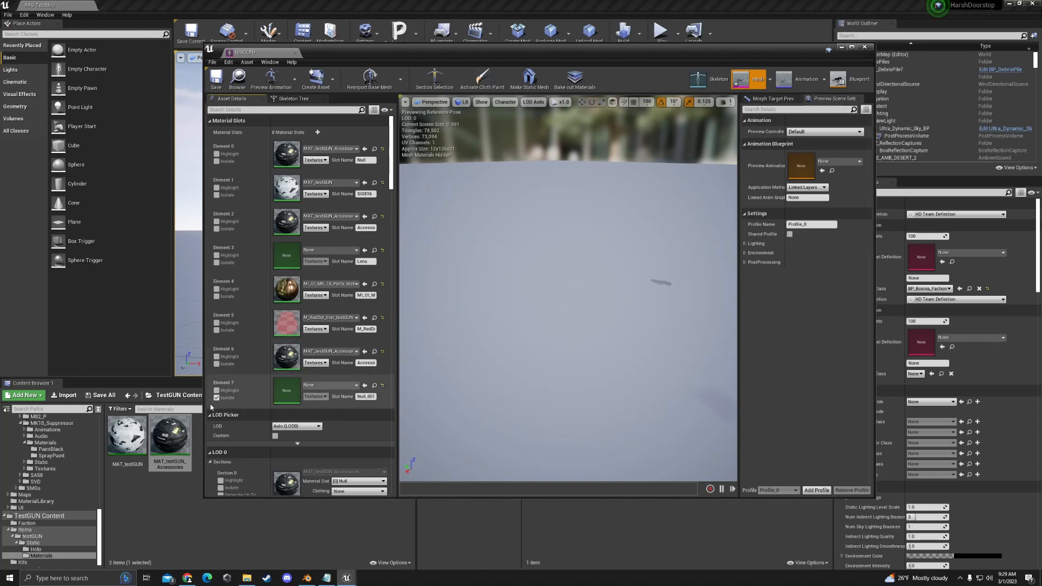
{"action": "right_click_drag", "start_coordinate": [630, 321], "coordinate": [681, 344]}
{"action": "key", "text": "w"}
{"action": "key", "text": "s"}
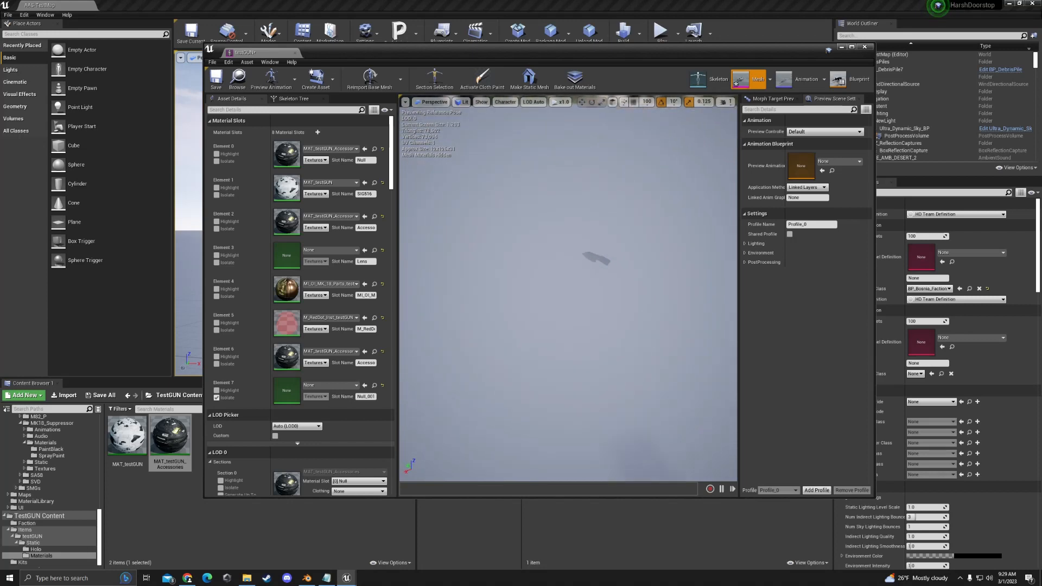
{"action": "left_click", "coordinate": [364, 385]}
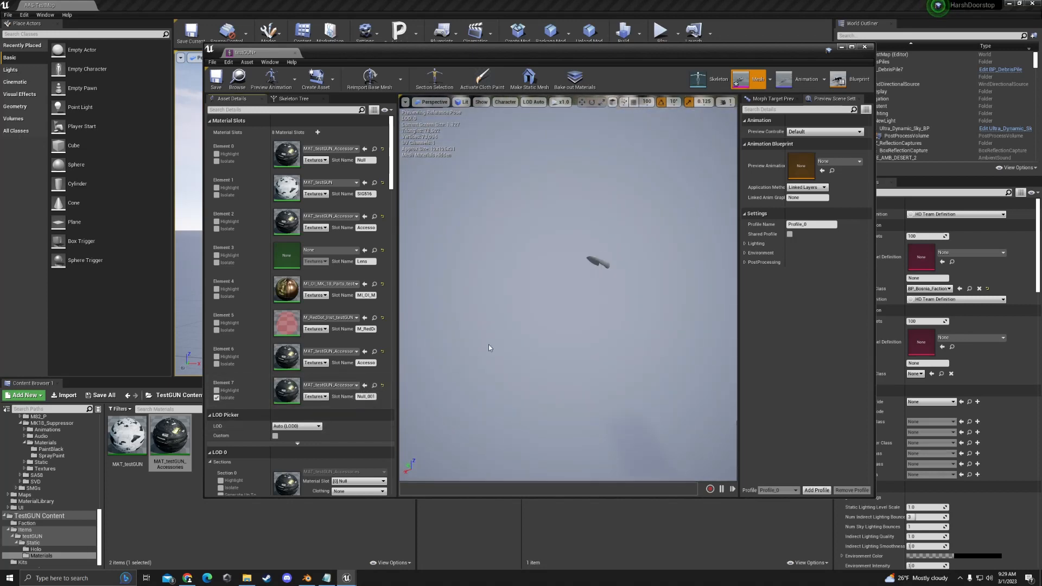
{"action": "left_click", "coordinate": [216, 398]}
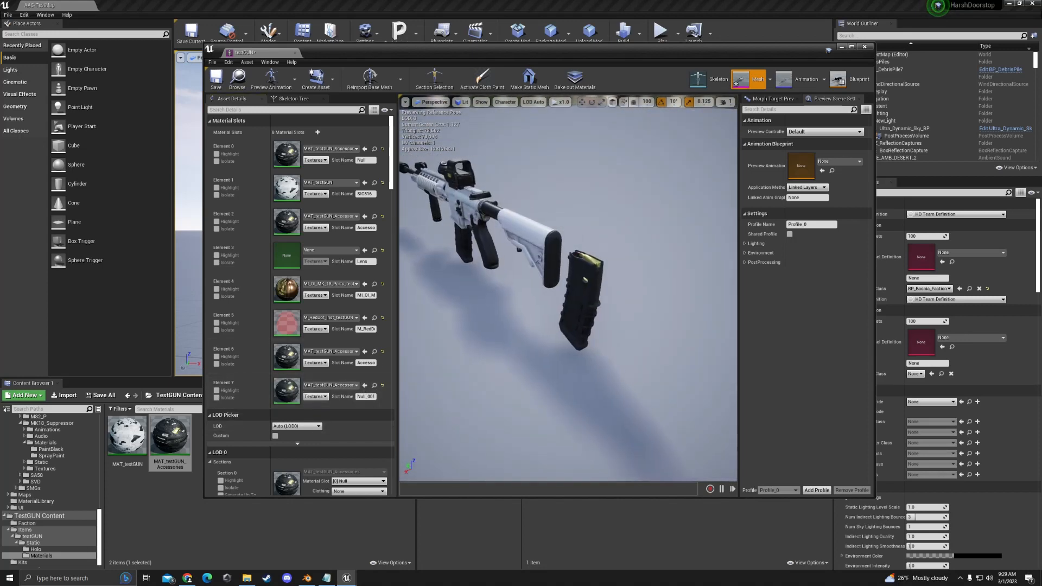
Assign MAT_testGUN_Accessories to Element 3 and check the fully textured rifle in the preview.
{"action": "left_click", "coordinate": [218, 263]}
{"action": "left_click", "coordinate": [217, 263]}
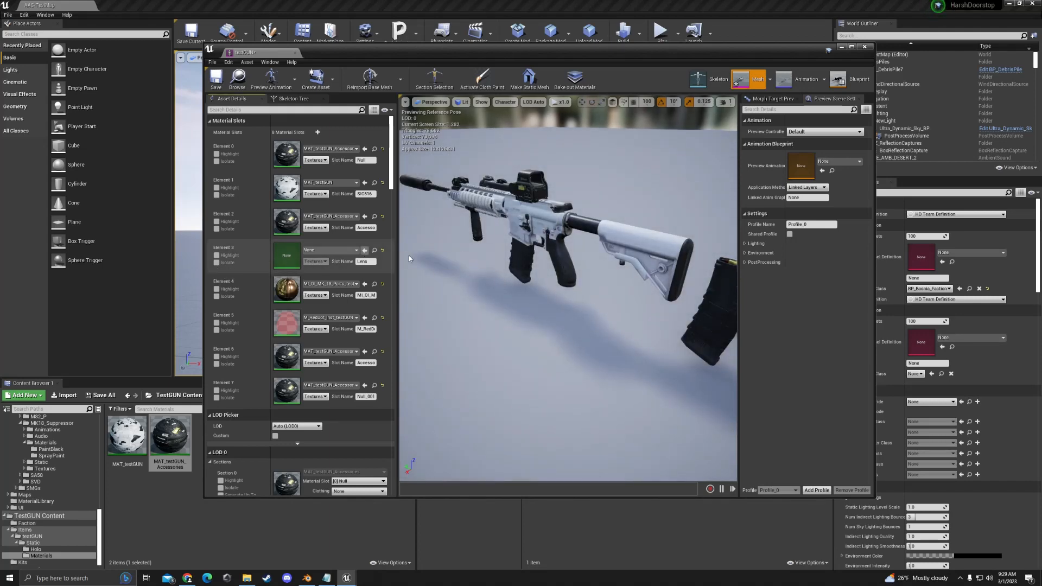
{"action": "left_click", "coordinate": [364, 250]}
{"action": "left_click", "coordinate": [217, 263]}
{"action": "left_click", "coordinate": [217, 263]}
{"action": "right_click_drag", "start_coordinate": [423, 247], "coordinate": [315, 208]}
{"action": "key", "text": "a"}
{"action": "key", "text": "w"}
{"action": "key", "text": "d"}
{"action": "key", "text": "w"}
{"action": "key", "text": "s"}
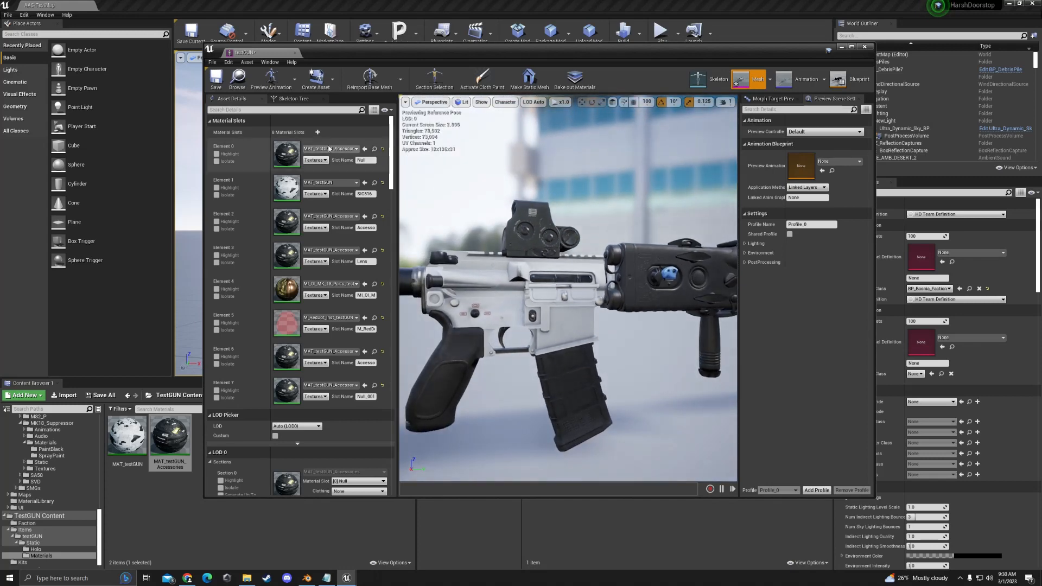
Preview the AM_M4A1_Weap_Reload and AM_M4A1_Weap_Shoot animation montages on the testGUN mesh.
{"action": "left_click", "coordinate": [289, 79]}
{"action": "left_click", "coordinate": [315, 124]}
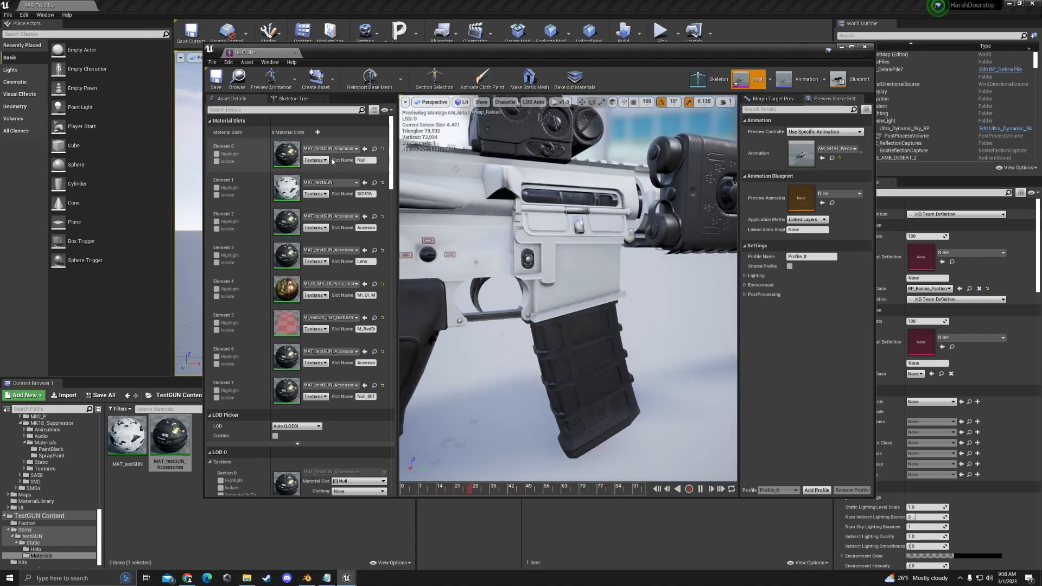
{"action": "left_click", "coordinate": [295, 79]}
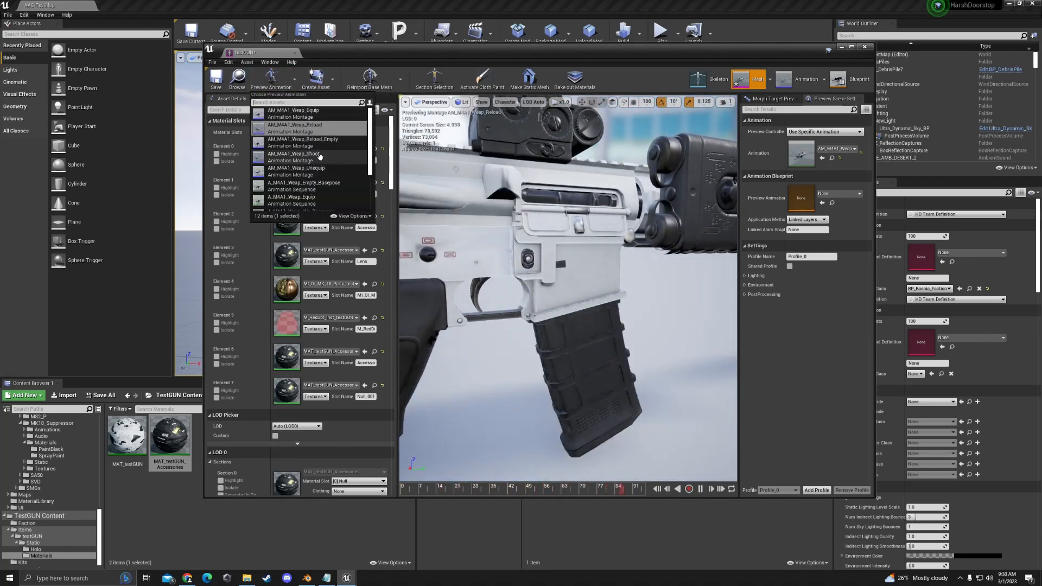
{"action": "left_click", "coordinate": [320, 157]}
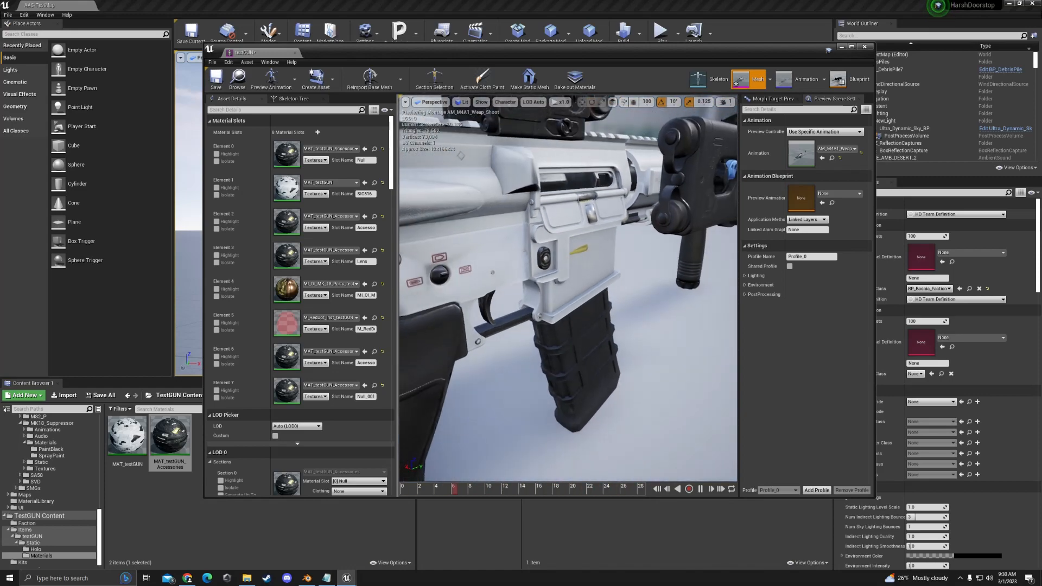
{"action": "mouse_move", "coordinate": [586, 209]}
{"action": "right_mouse_down"}
{"action": "mouse_move", "coordinate": [603, 209]}
{"action": "mouse_move", "coordinate": [585, 209]}
{"action": "right_mouse_up"}
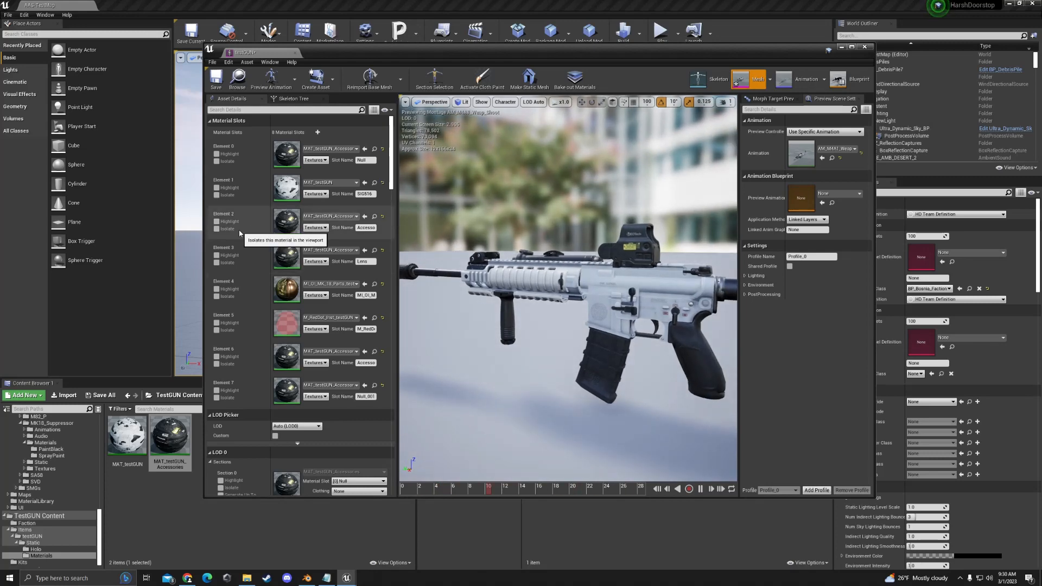
Save the testGUN skeletal mesh, close its editor, and return to the testGUN item folder.
{"action": "left_click", "coordinate": [221, 79]}
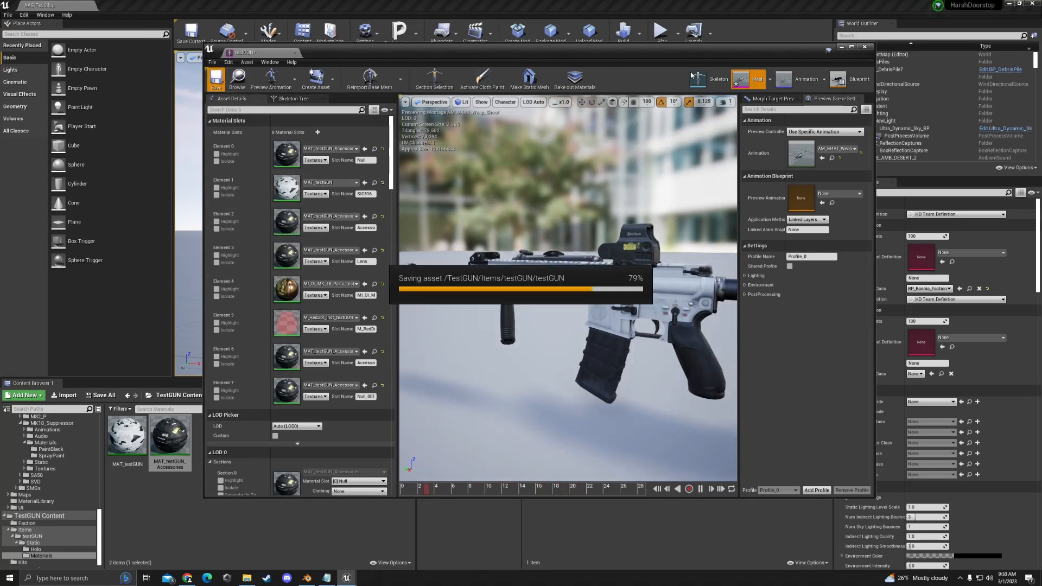
{"action": "left_click", "coordinate": [863, 47]}
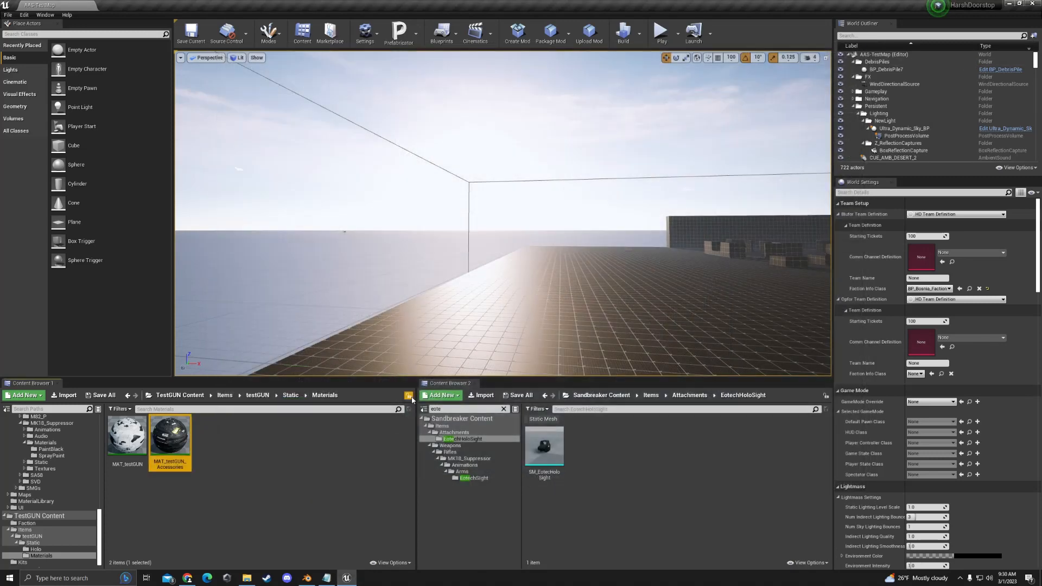
{"action": "key", "text": "alt+Left"}
{"action": "key", "text": "alt+Left"}
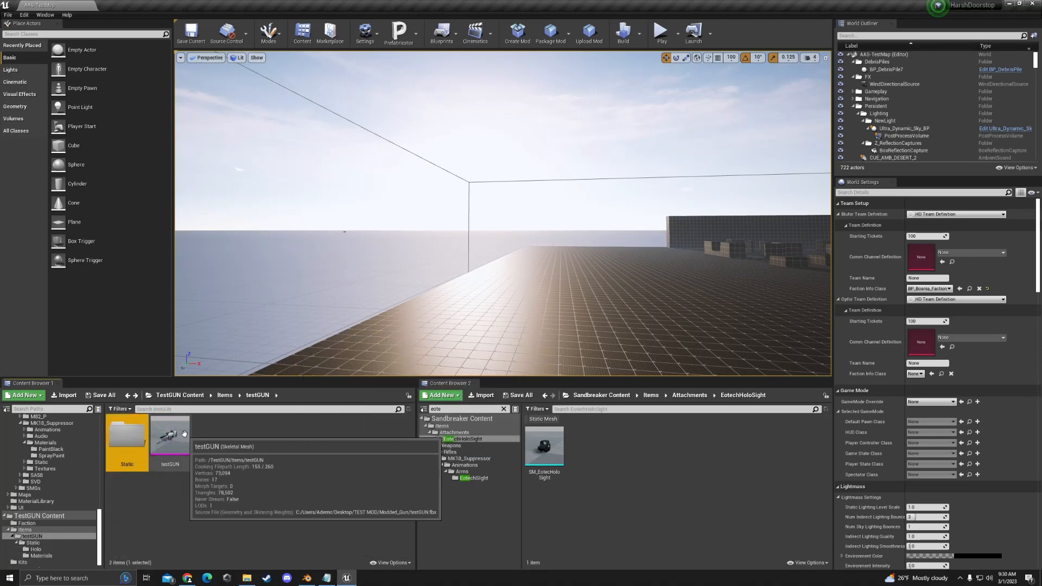
{"action": "left_click", "coordinate": [266, 459]}
Search the second content browser's folders for m4a1 and open the M4A1 rifle folder under Sandbreaker Content.
{"action": "left_click", "coordinate": [504, 410]}
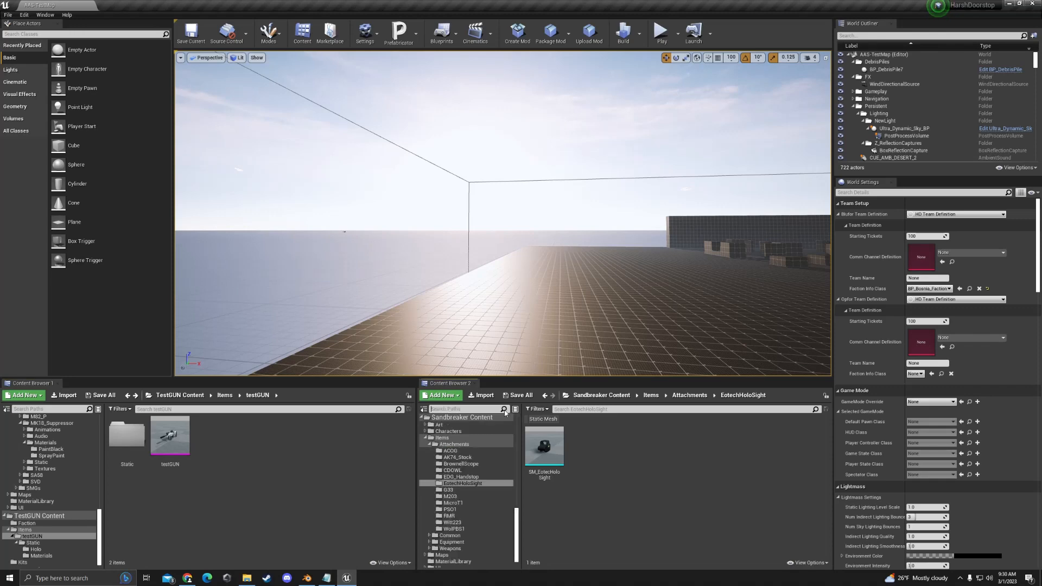
{"action": "type", "text": "m4a1"}
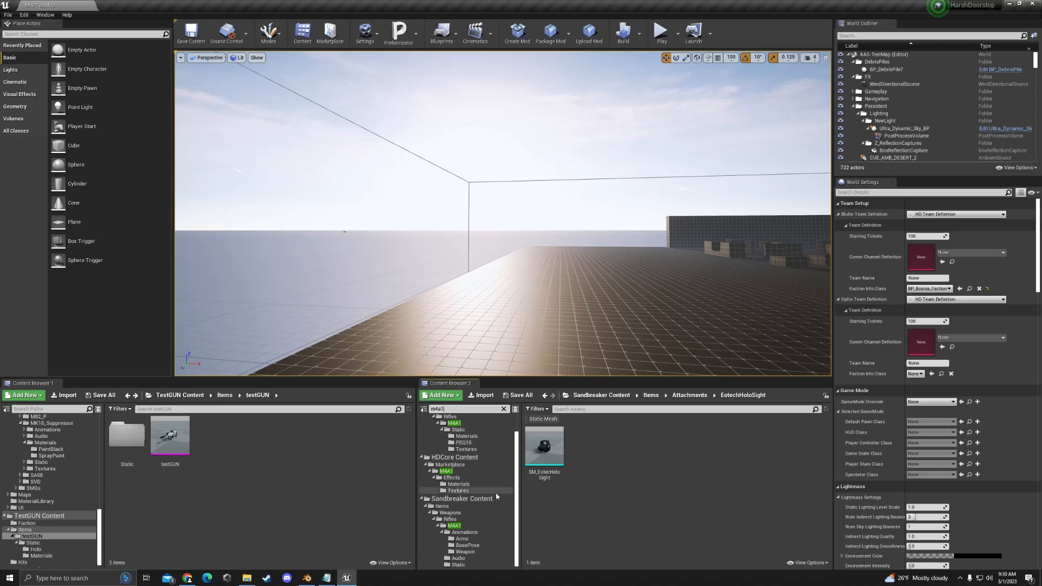
{"action": "left_click", "coordinate": [470, 528]}
{"action": "scroll", "coordinate": [620, 511], "scroll_direction": "down", "scroll_amount": 1}
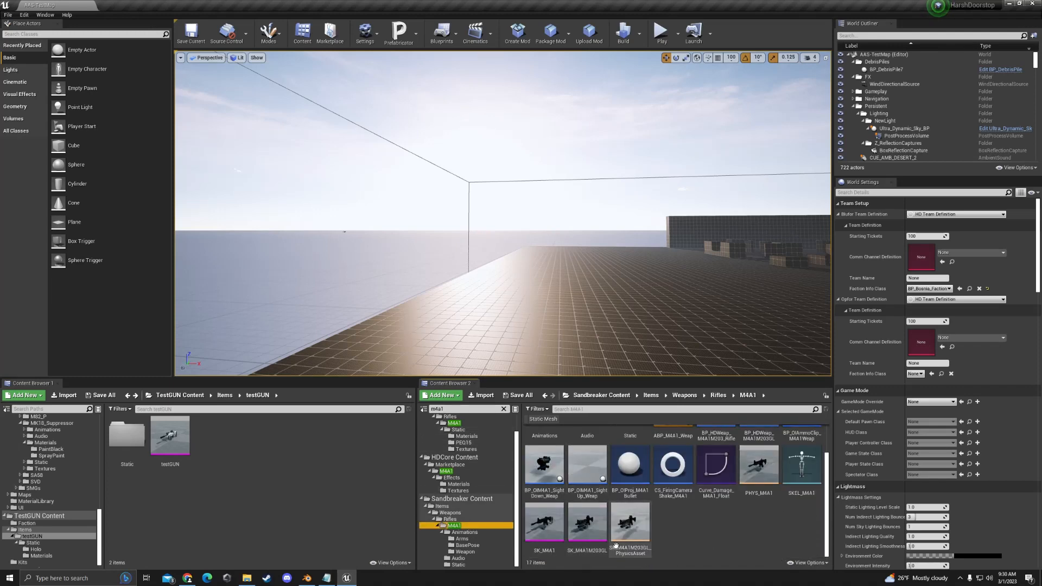
{"action": "left_click", "coordinate": [545, 520]}
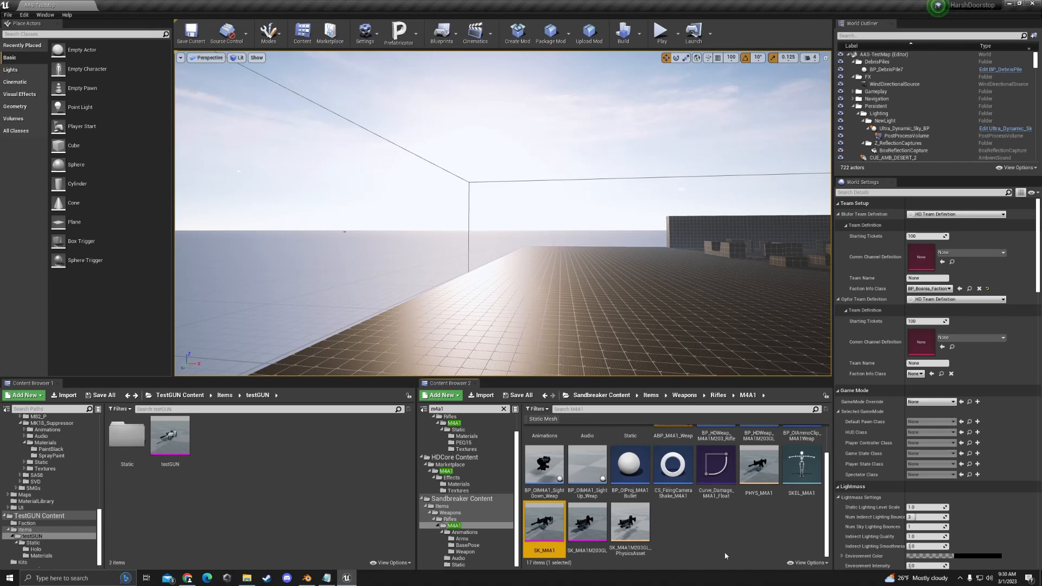
Open BP_DIM4A1_SightUp_Weap in the full Blueprint editor, examine its weapon model in the viewport, and close it.
{"action": "scroll", "coordinate": [781, 482], "scroll_direction": "up", "scroll_amount": 1}
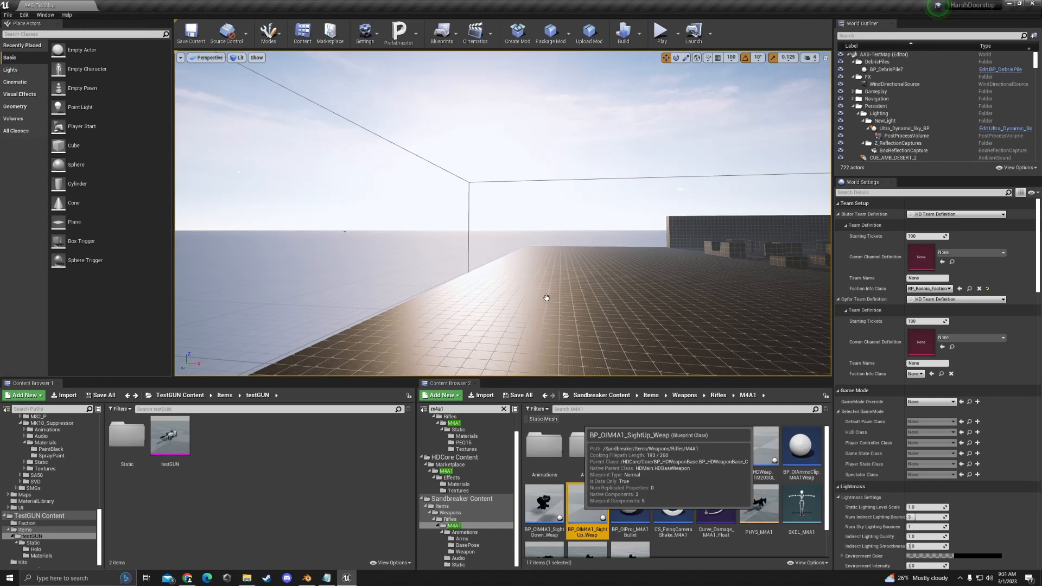
{"action": "left_click_drag", "start_coordinate": [546, 298], "coordinate": [547, 302]}
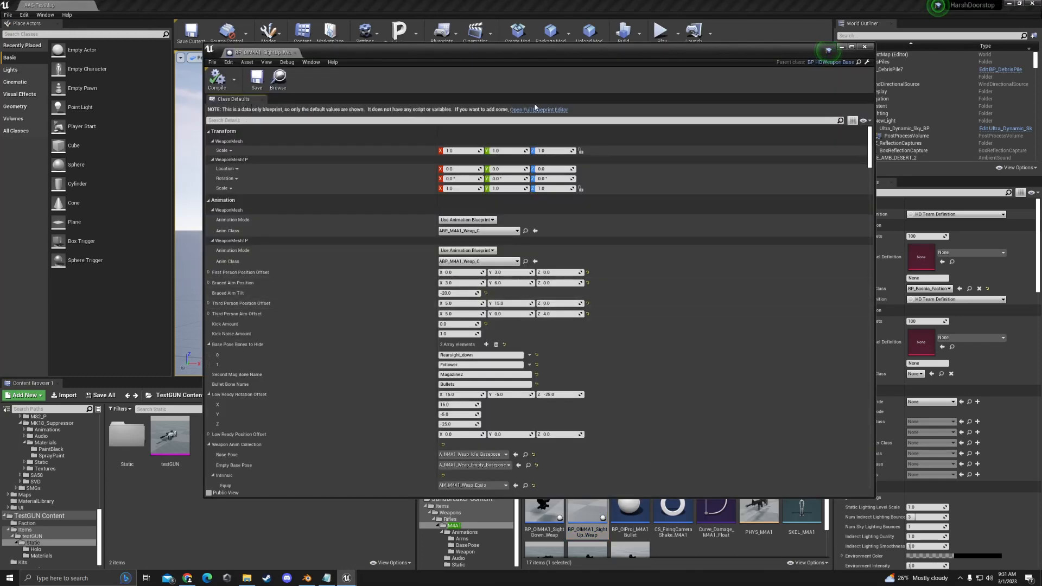
{"action": "left_click", "coordinate": [533, 110]}
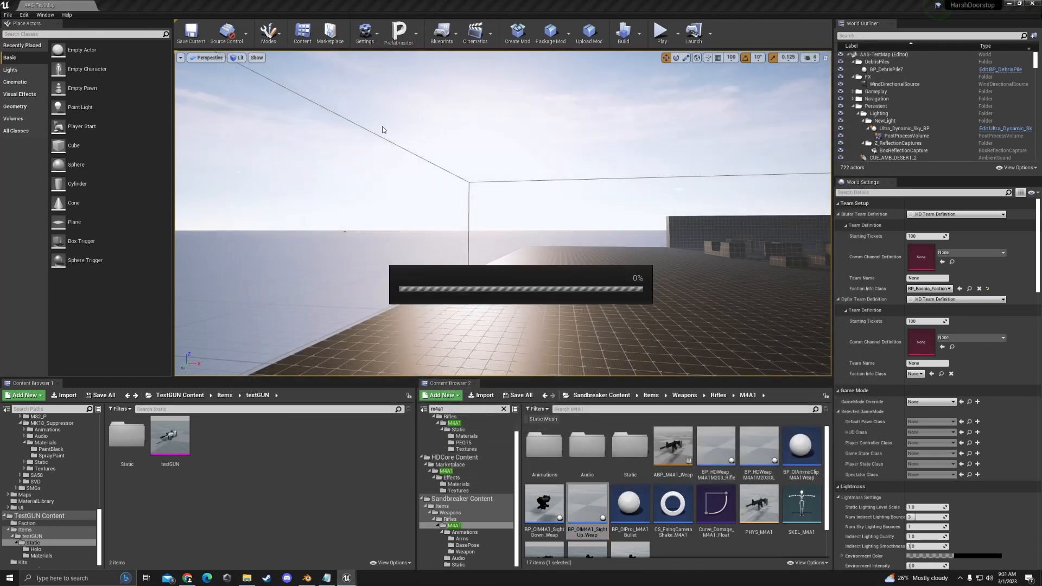
{"action": "left_click", "coordinate": [330, 99]}
{"action": "scroll", "coordinate": [528, 222], "scroll_direction": "up", "scroll_amount": 5}
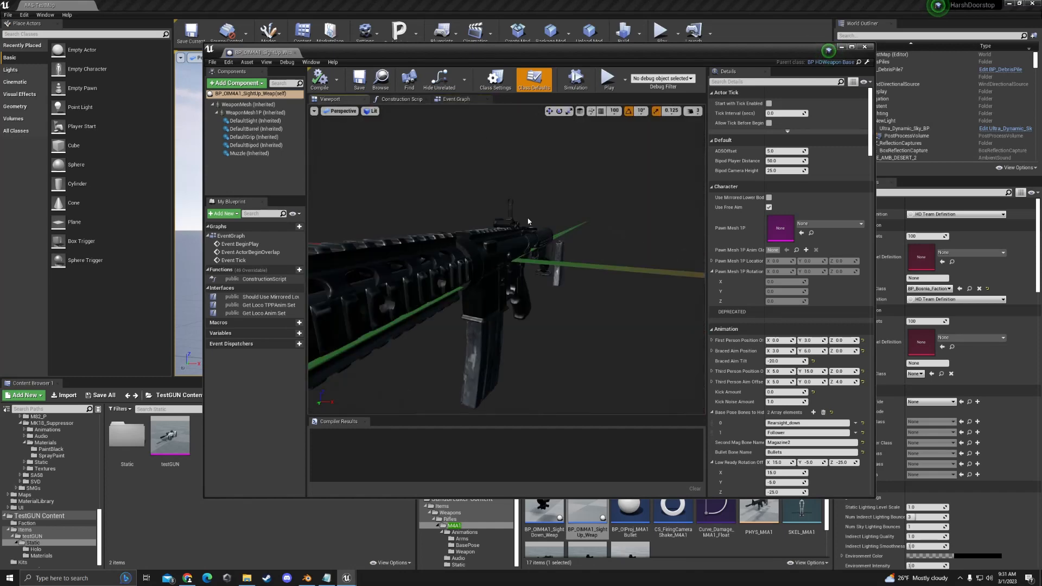
{"action": "key", "text": "d"}
{"action": "right_click_drag", "start_coordinate": [549, 229], "coordinate": [395, 230]}
{"action": "key", "text": "d"}
{"action": "key", "text": "w"}
{"action": "key", "text": "s"}
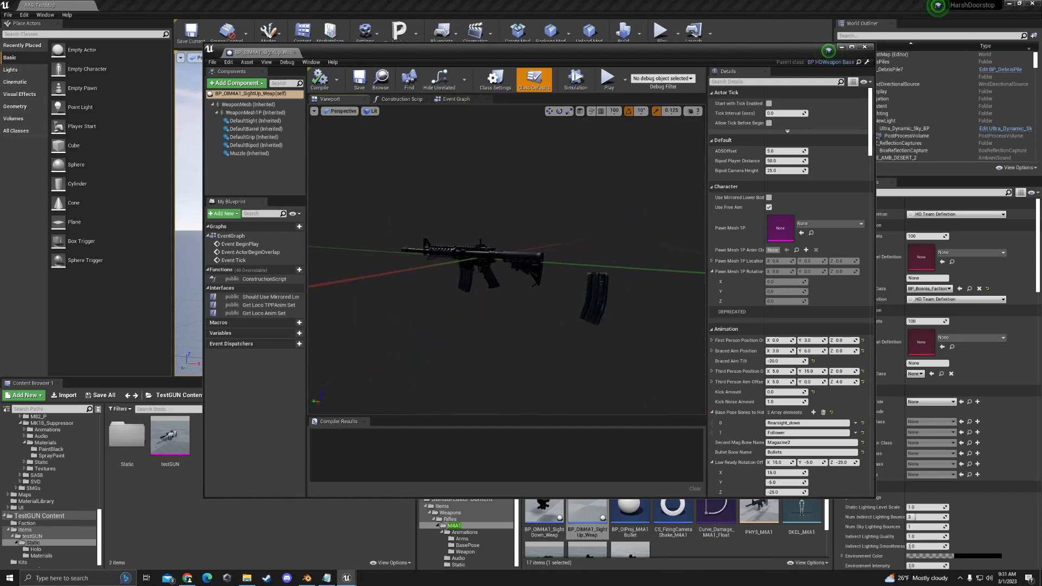
{"action": "left_click", "coordinate": [865, 47]}
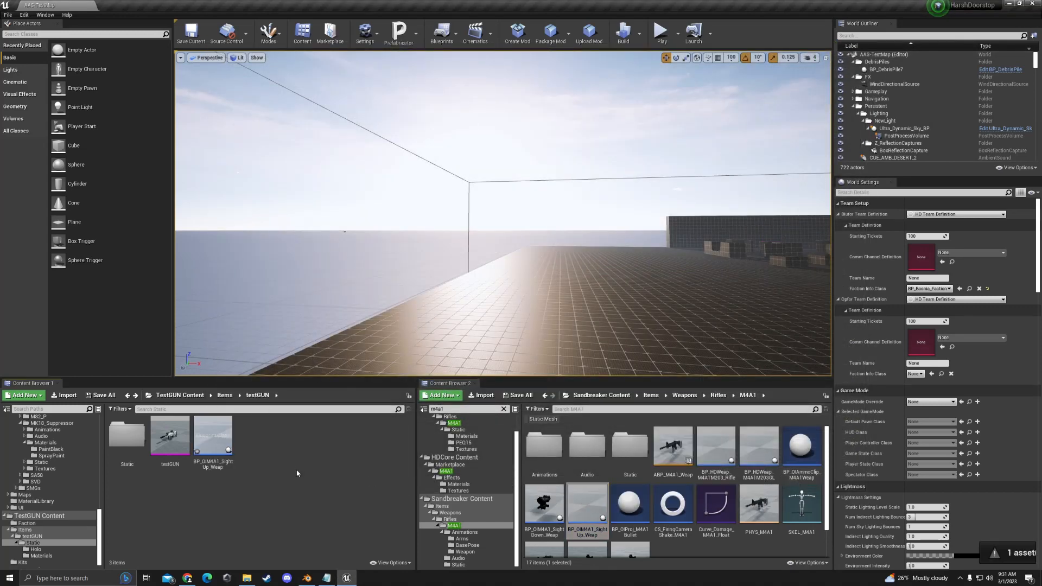
Rename the copy of BP_DIM4A1_SightUp_Weap in the testGUN folder as BP_testGUN.
{"action": "right_click", "coordinate": [215, 437]}
{"action": "left_click", "coordinate": [271, 243]}
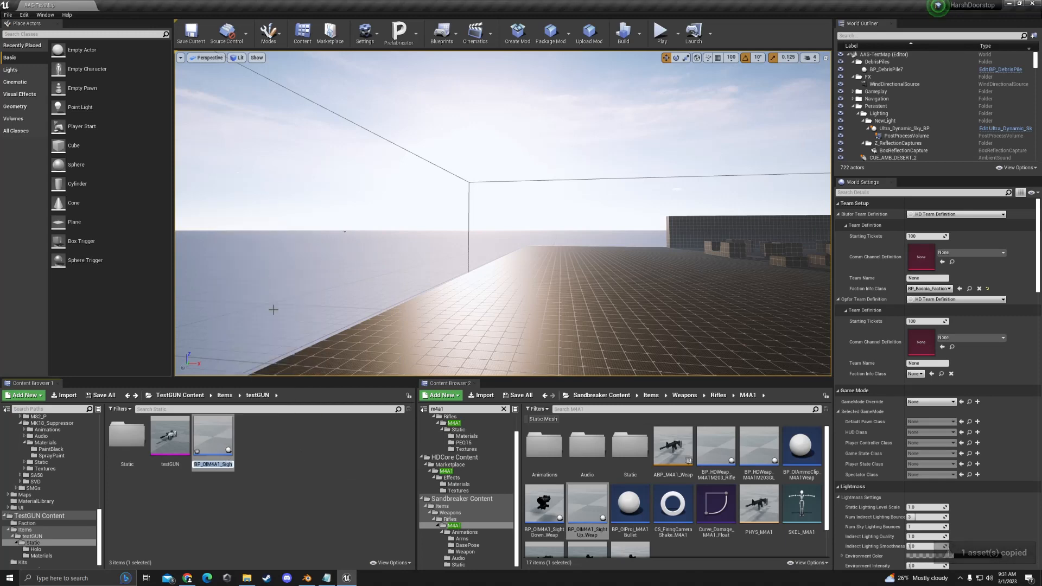
{"action": "key", "text": "Right"}
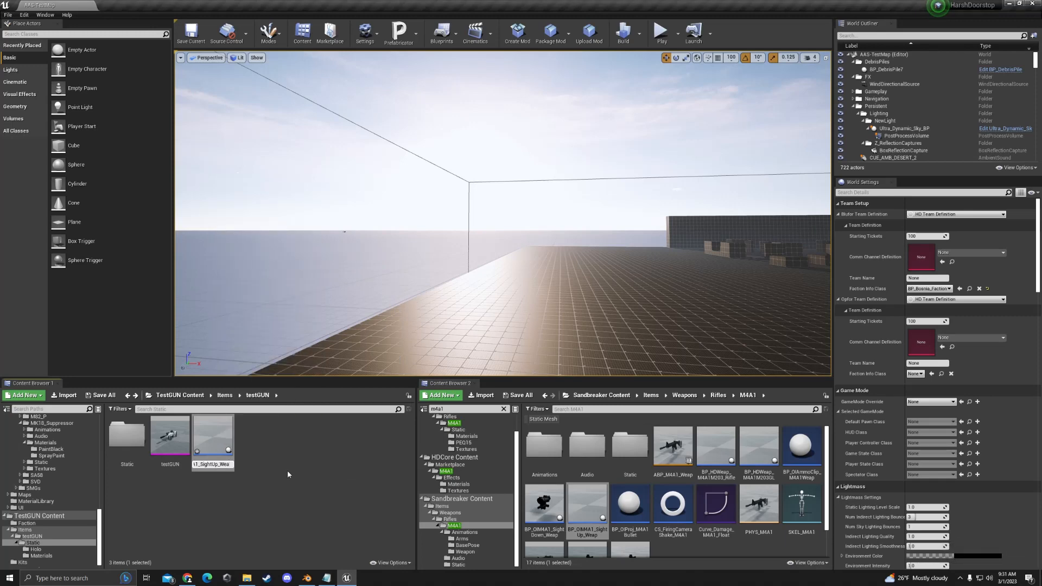
{"action": "key", "text": "BackSpace"}
{"action": "key", "text": "BackSpace"}
{"action": "key", "text": "BackSpace"}
{"action": "key", "text": "BackSpace"}
{"action": "key", "text": "BackSpace"}
{"action": "key", "text": "BackSpace"}
{"action": "key", "text": "BackSpace"}
{"action": "key", "text": "BackSpace"}
{"action": "key", "text": "BackSpace"}
{"action": "key", "text": "BackSpace"}
{"action": "key", "text": "BackSpace"}
{"action": "key", "text": "BackSpace"}
{"action": "key", "text": "BackSpace"}
{"action": "key", "text": "BackSpace"}
{"action": "key", "text": "BackSpace"}
{"action": "key", "text": "BackSpace"}
{"action": "key", "text": "BackSpace"}
{"action": "key", "text": "BackSpace"}
{"action": "type", "text": "testGUN"}
{"action": "key", "text": "Return"}
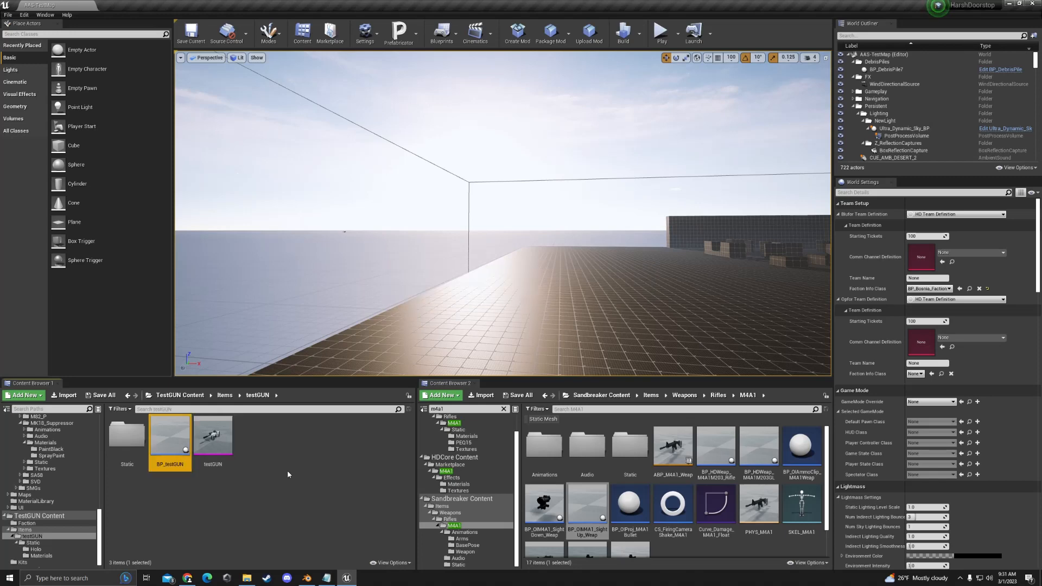
Open the BP_testGUN blueprint and show its weapon model from the side in the viewport.
{"action": "double_click", "coordinate": [175, 432]}
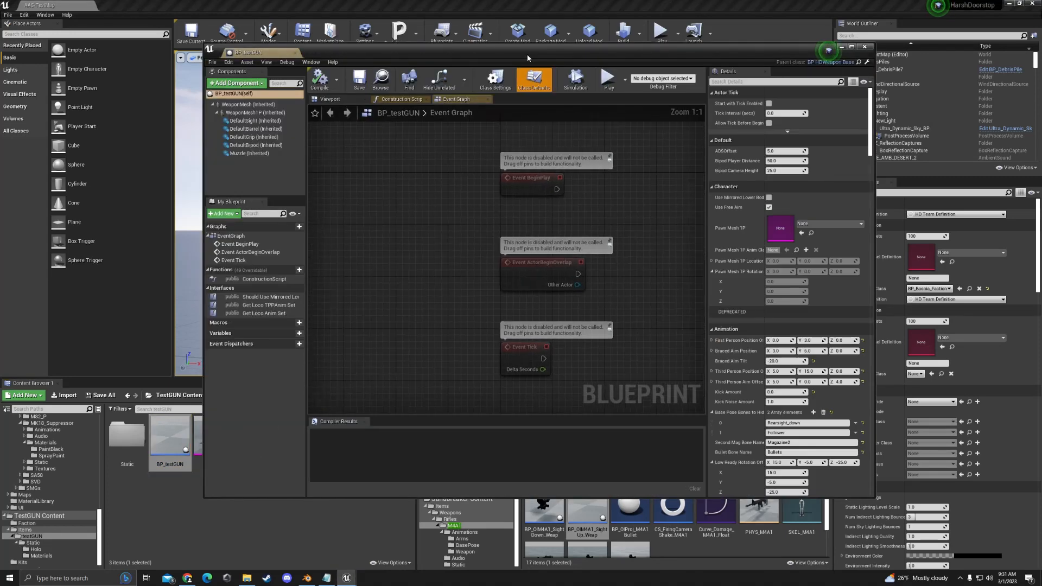
{"action": "left_click", "coordinate": [380, 98]}
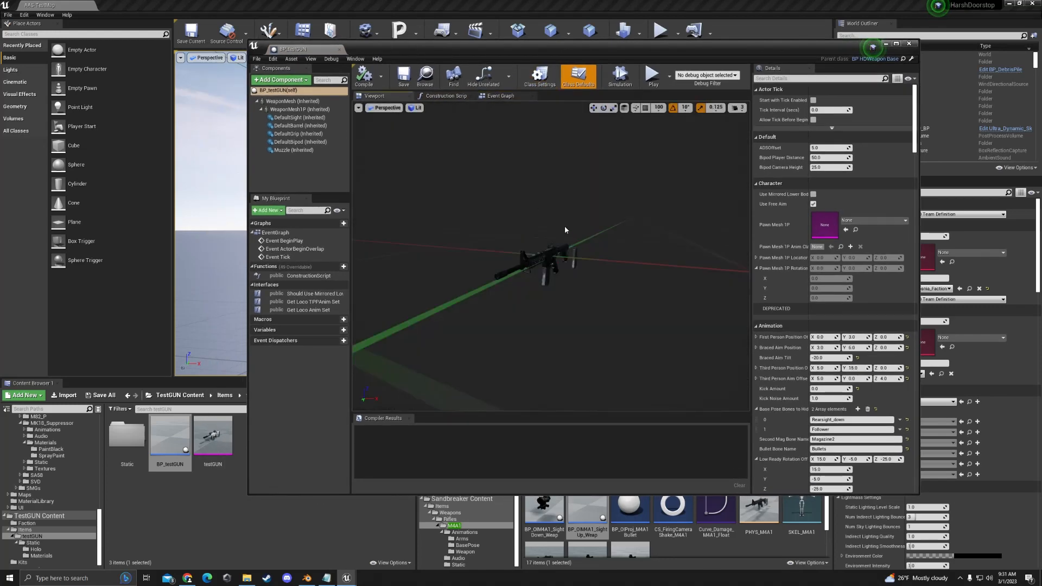
{"action": "left_click_drag", "start_coordinate": [582, 239], "coordinate": [608, 245]}
{"action": "right_click_drag", "start_coordinate": [608, 244], "coordinate": [532, 247]}
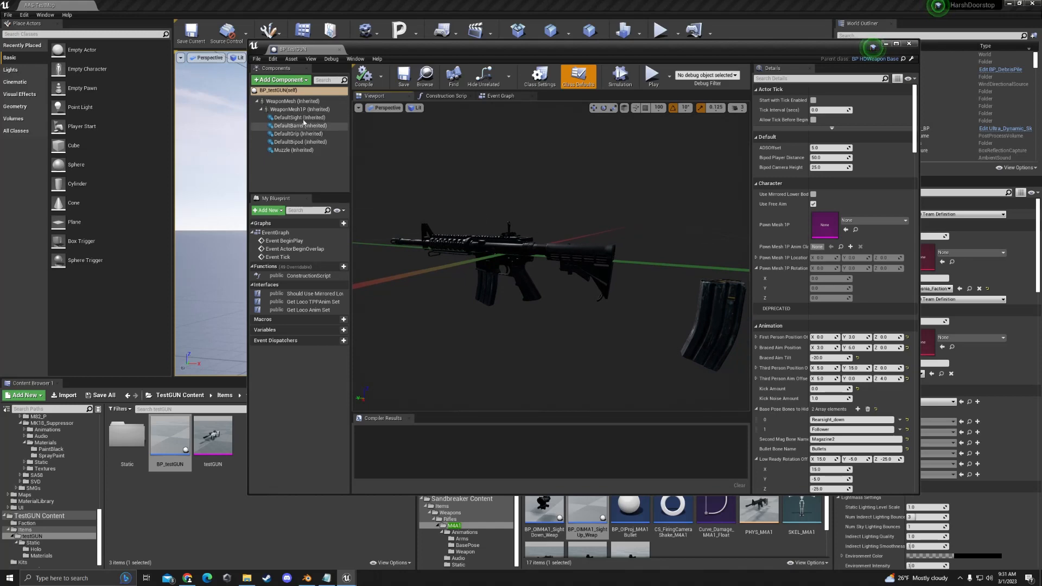
Assign the testGUN skeletal mesh to the WeaponMesh component of BP_testGUN.
{"action": "left_click", "coordinate": [291, 103]}
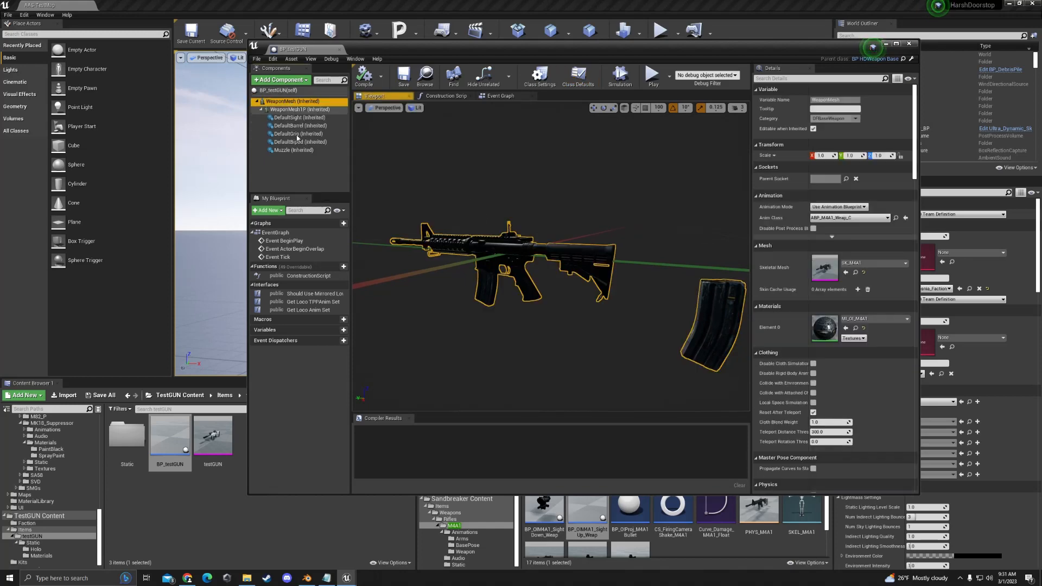
{"action": "left_click", "coordinate": [299, 110]}
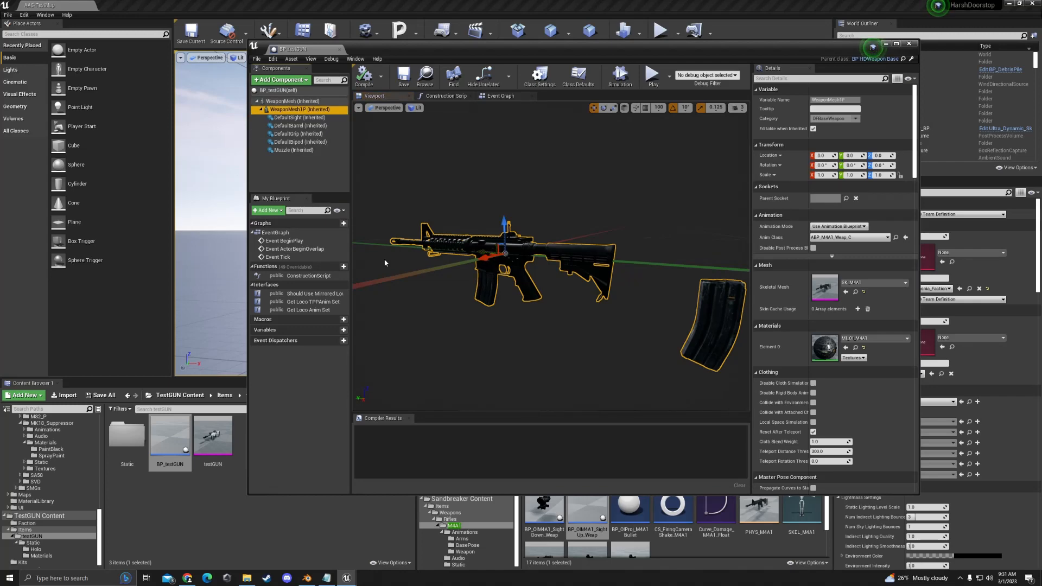
{"action": "left_click", "coordinate": [292, 103]}
{"action": "left_click", "coordinate": [299, 110]}
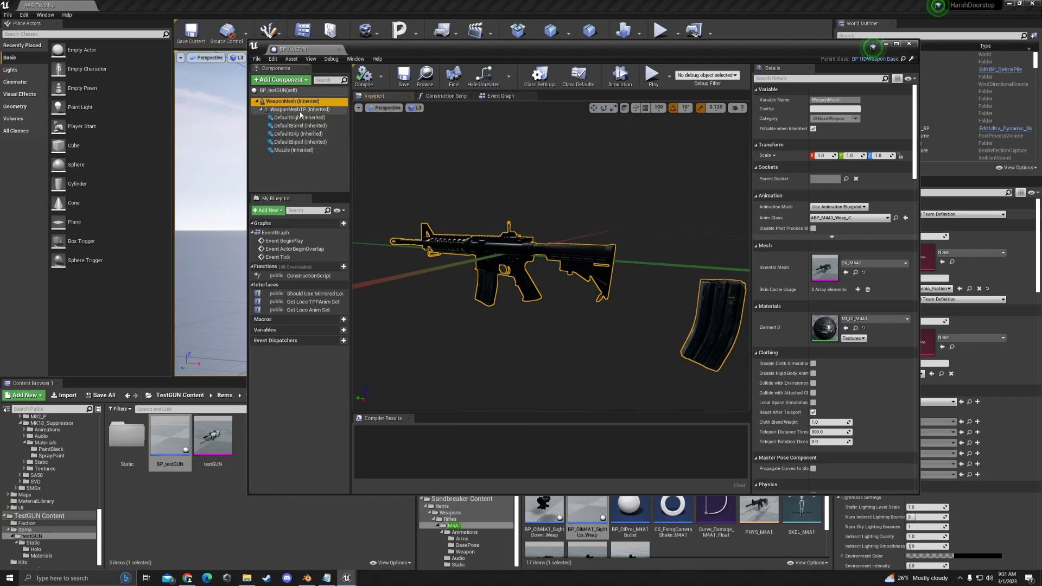
{"action": "left_click", "coordinate": [303, 102]}
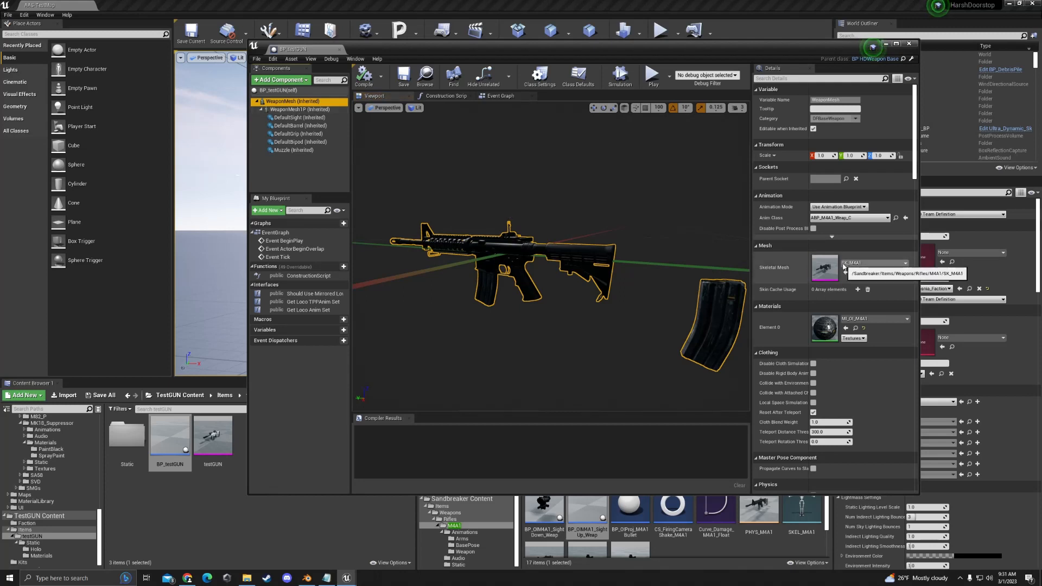
{"action": "left_click", "coordinate": [213, 437]}
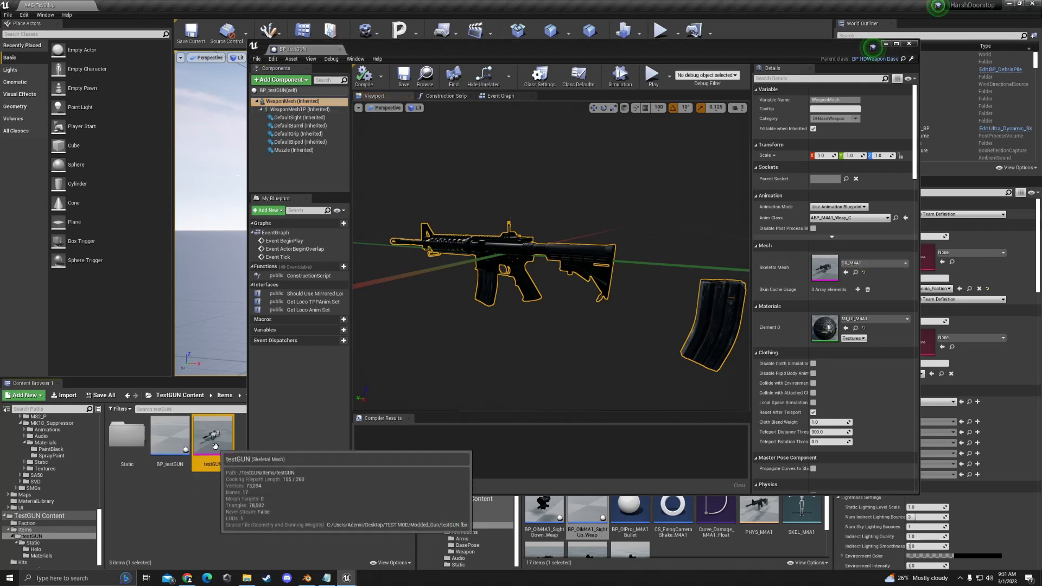
{"action": "left_click", "coordinate": [846, 273]}
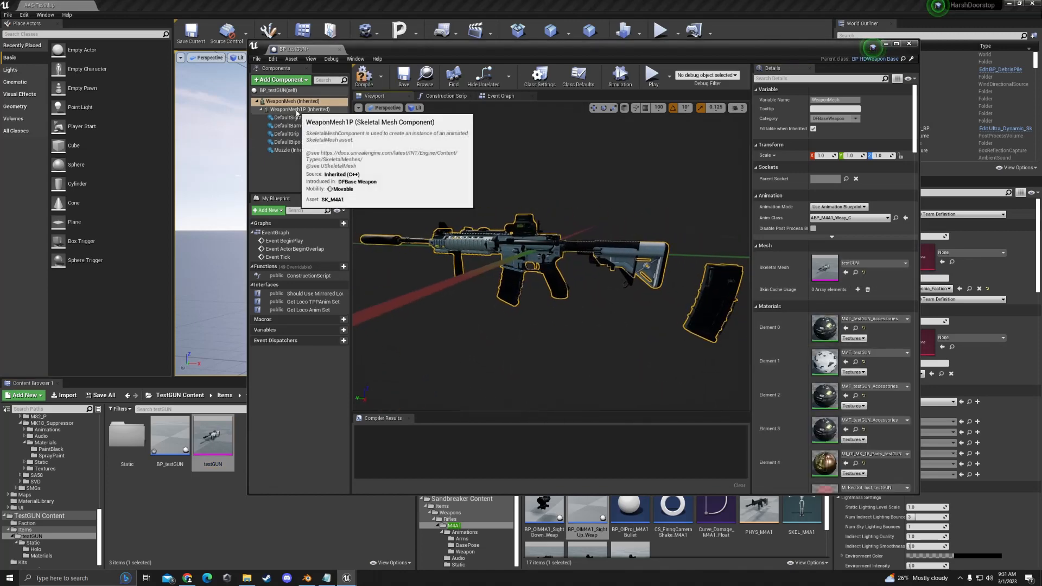
Assign the testGUN skeletal mesh to the WeaponMesh1P component and compile the blueprint.
{"action": "left_click", "coordinate": [297, 111]}
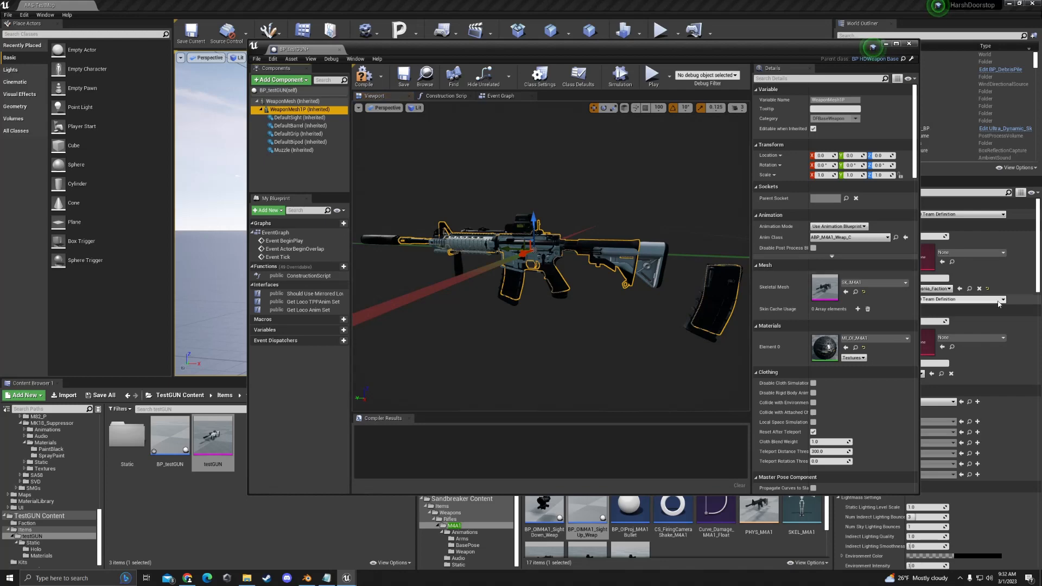
{"action": "left_click", "coordinate": [846, 292]}
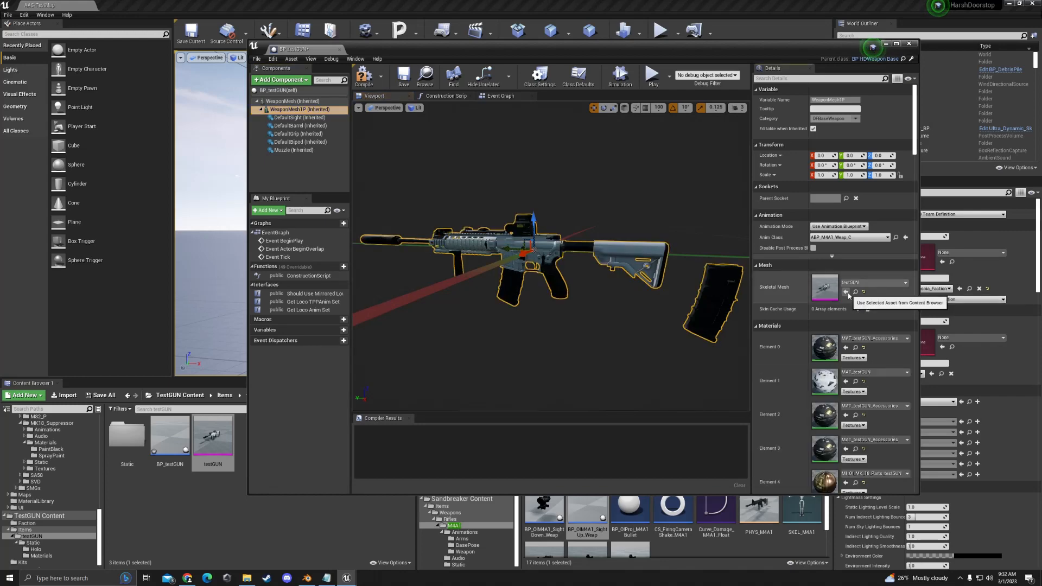
{"action": "left_click", "coordinate": [366, 77]}
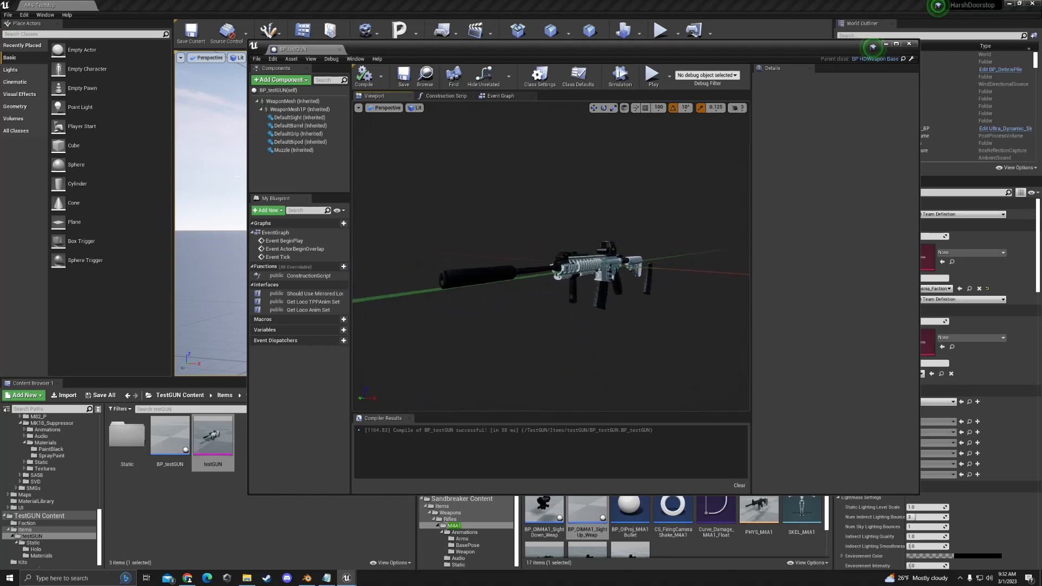
Raise the DefaultSight component towards the holographic sight's window, to a Z location of about 10.
{"action": "left_click", "coordinate": [295, 118]}
{"action": "double_click", "coordinate": [295, 118]}
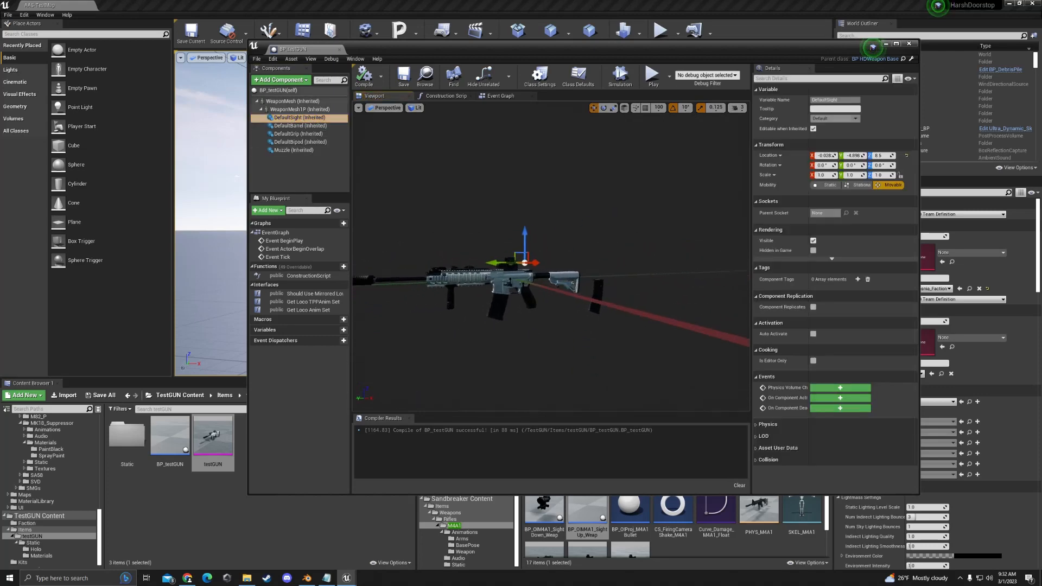
{"action": "right_click_drag", "start_coordinate": [550, 256], "coordinate": [678, 255]}
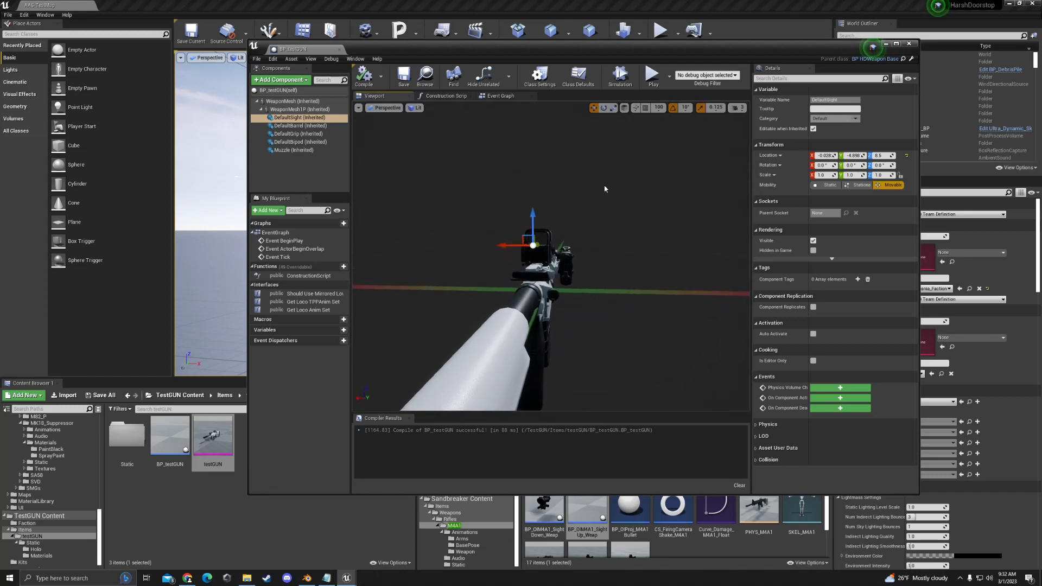
{"action": "left_click", "coordinate": [742, 109]}
{"action": "key", "text": "w"}
{"action": "mouse_move", "coordinate": [706, 136]}
{"action": "right_mouse_down"}
{"action": "mouse_move", "coordinate": [700, 144]}
{"action": "mouse_move", "coordinate": [732, 143]}
{"action": "mouse_move", "coordinate": [705, 142]}
{"action": "right_mouse_up"}
{"action": "key", "text": "a"}
{"action": "mouse_move", "coordinate": [588, 165]}
{"action": "right_mouse_down"}
{"action": "mouse_move", "coordinate": [624, 166]}
{"action": "mouse_move", "coordinate": [587, 164]}
{"action": "right_mouse_up"}
{"action": "key", "text": "d"}
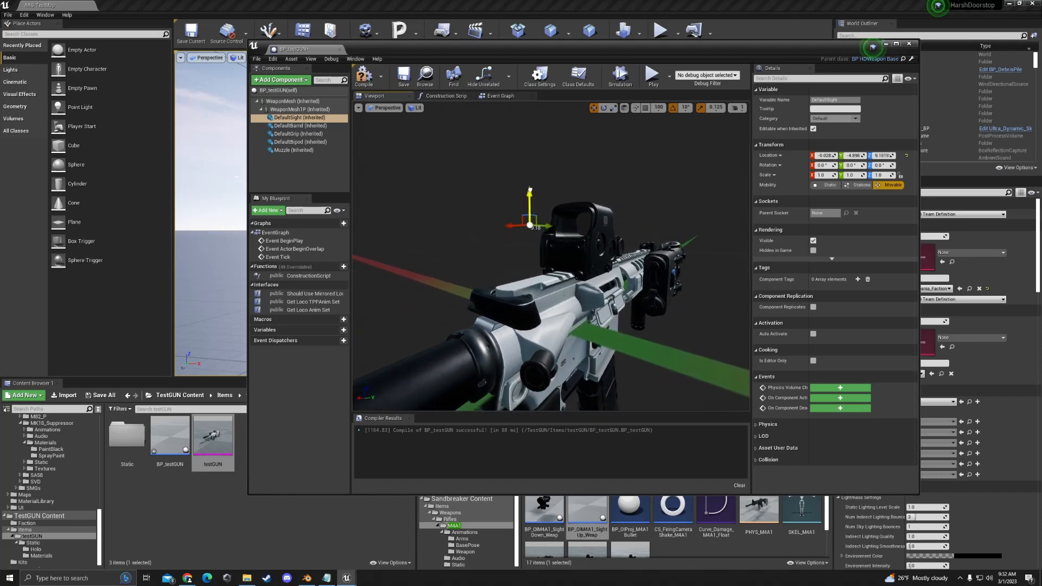
{"action": "key", "text": "d"}
{"action": "right_click_drag", "start_coordinate": [533, 184], "coordinate": [557, 190]}
{"action": "key", "text": "w"}
{"action": "key", "text": "s"}
{"action": "key", "text": "w"}
{"action": "key", "text": "s"}
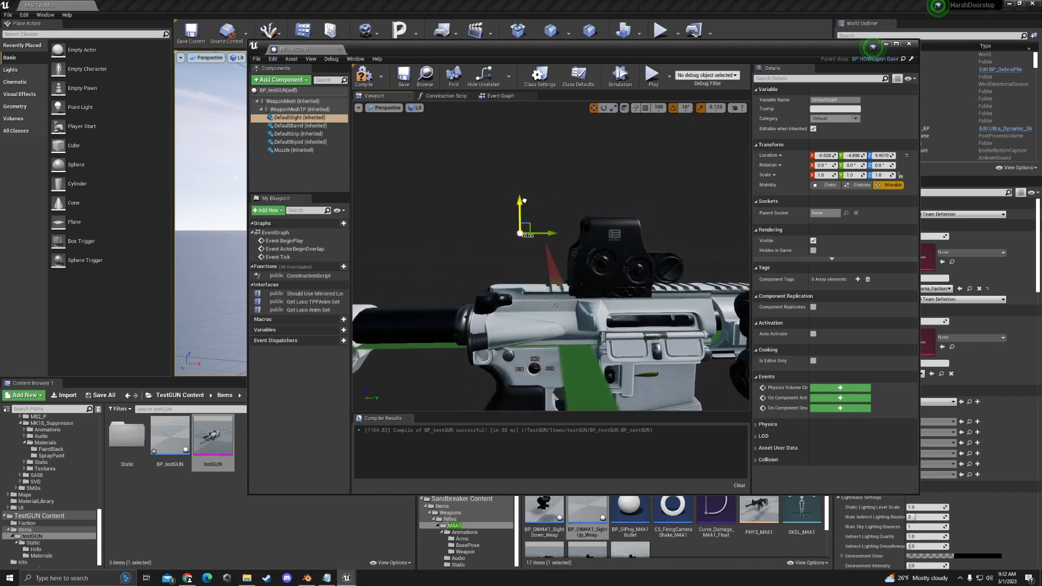
{"action": "left_click_drag", "start_coordinate": [524, 200], "coordinate": [524, 201]}
Fine-tune the DefaultSight height against the sight window, lowering it to a Z location of about 9.67.
{"action": "key", "text": "a"}
{"action": "right_click_drag", "start_coordinate": [524, 200], "coordinate": [686, 201]}
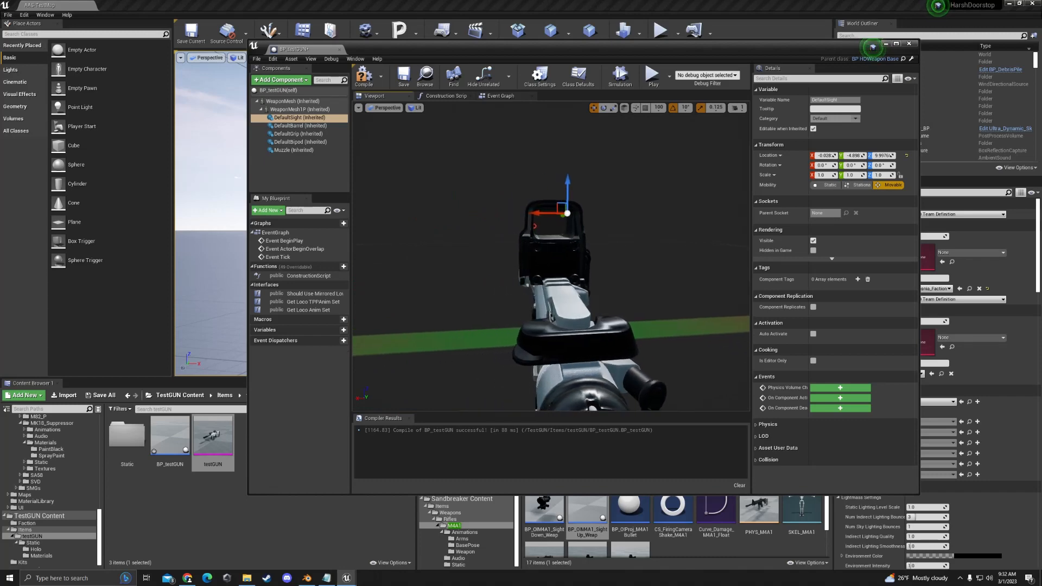
{"action": "key", "text": "s"}
{"action": "right_click_drag", "start_coordinate": [575, 213], "coordinate": [597, 217]}
{"action": "key", "text": "w"}
{"action": "key", "text": "s"}
{"action": "key", "text": "d"}
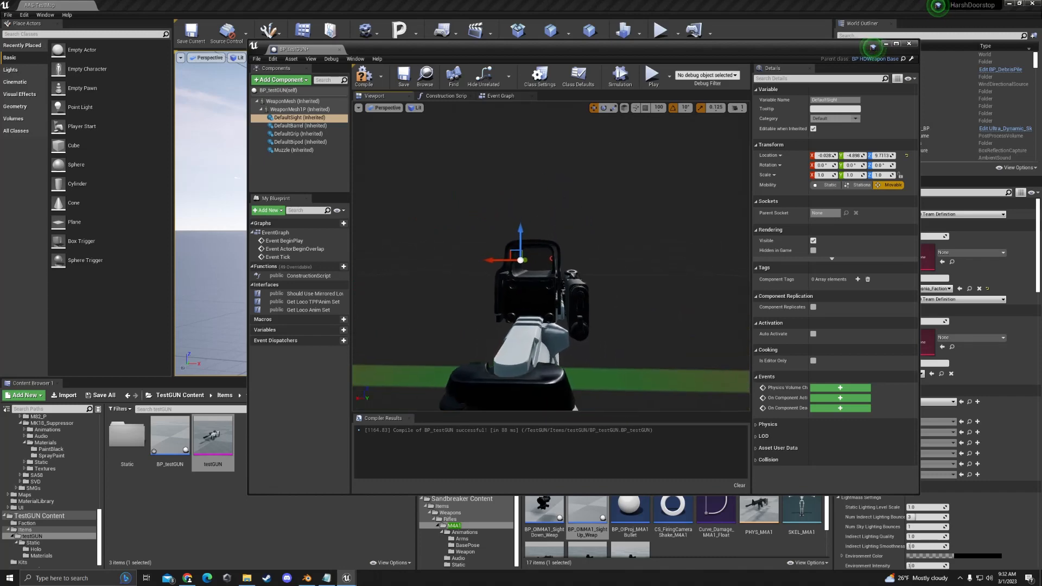
{"action": "key", "text": "a"}
{"action": "right_click_drag", "start_coordinate": [522, 239], "coordinate": [678, 239]}
{"action": "key", "text": "s"}
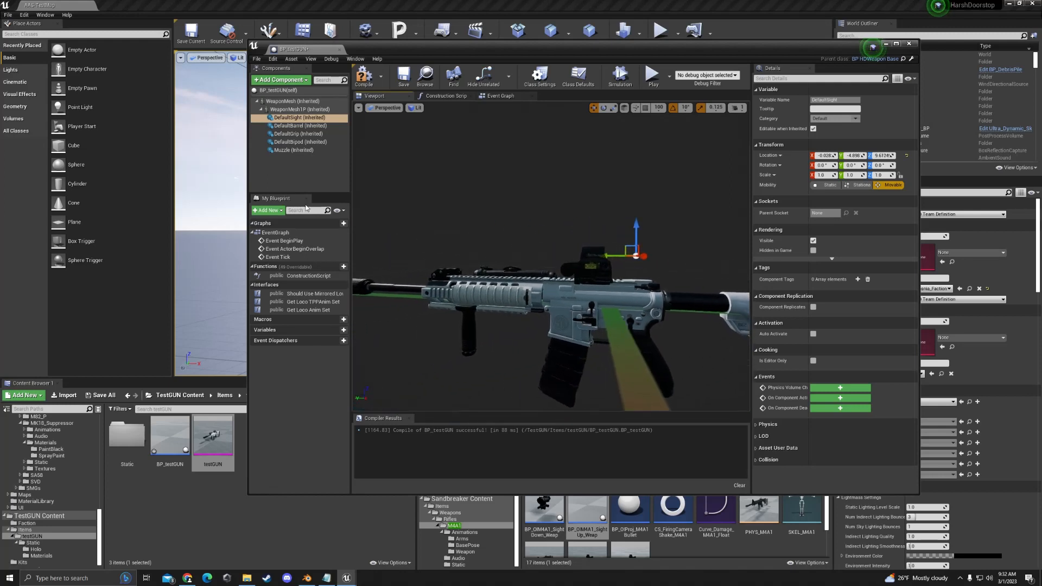
Check the remaining attachment components and move the Muzzle component to the suppressor's front end, at an X location of about 6.9.
{"action": "left_click", "coordinate": [303, 126]}
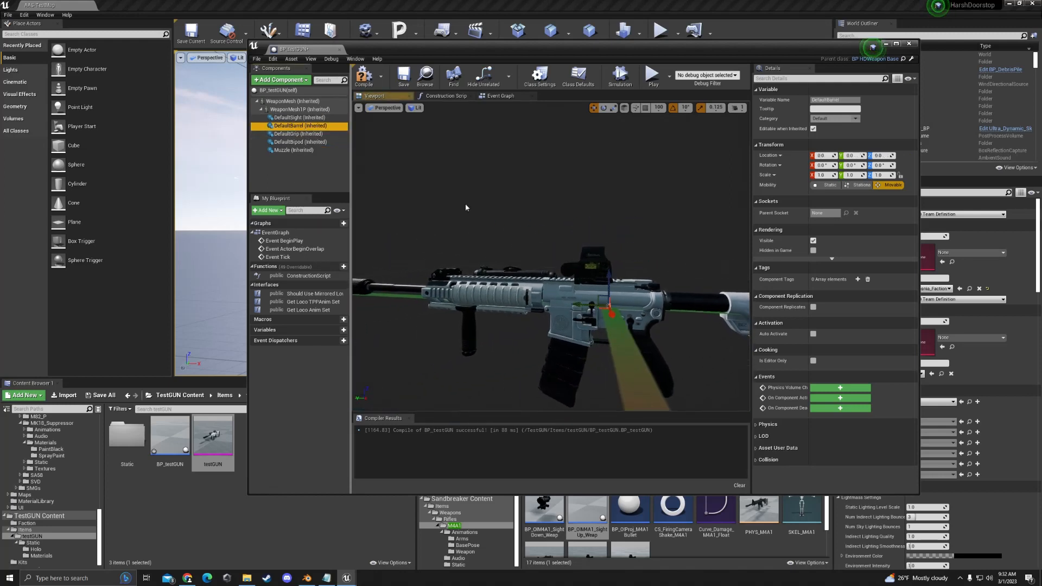
{"action": "left_click", "coordinate": [307, 134]}
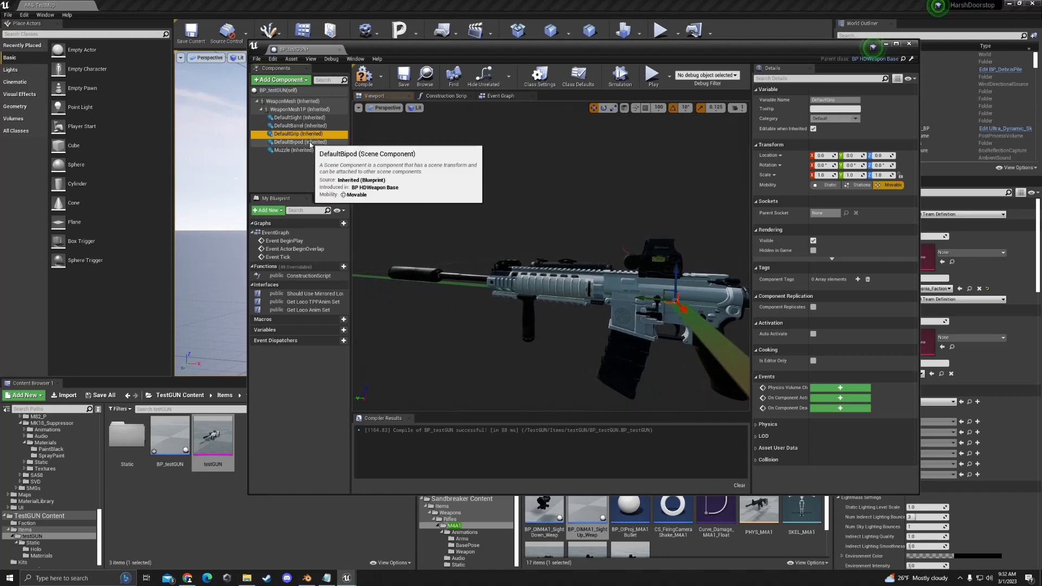
{"action": "left_click", "coordinate": [308, 142]}
{"action": "left_click", "coordinate": [310, 150]}
{"action": "right_click_drag", "start_coordinate": [551, 255], "coordinate": [533, 234]}
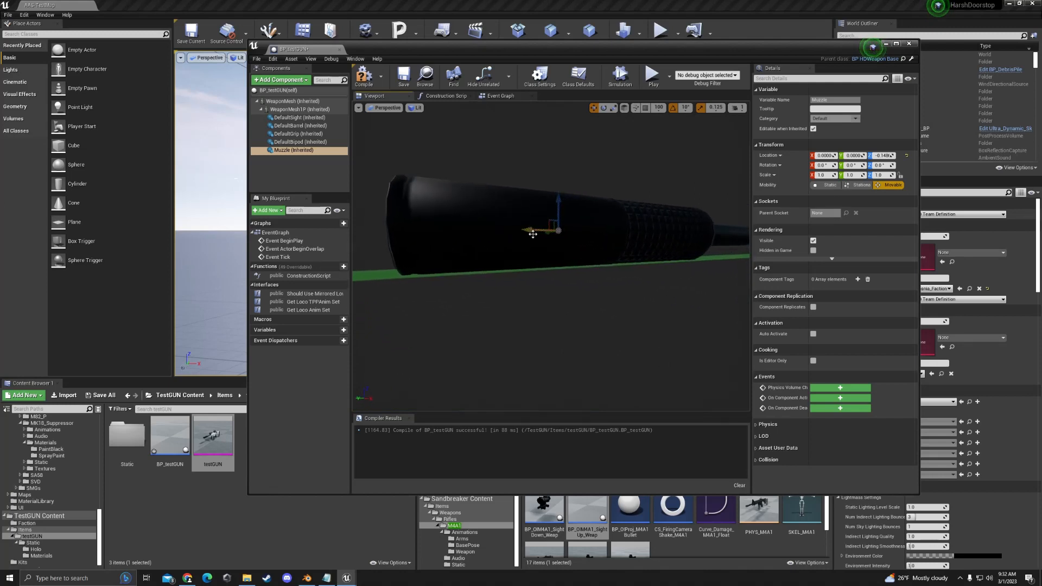
{"action": "left_click", "coordinate": [603, 107]}
{"action": "left_click", "coordinate": [594, 108]}
{"action": "left_click_drag", "start_coordinate": [528, 230], "coordinate": [360, 225]}
{"action": "mouse_move", "coordinate": [369, 232]}
{"action": "right_mouse_down"}
{"action": "mouse_move", "coordinate": [360, 239]}
{"action": "mouse_move", "coordinate": [412, 247]}
{"action": "mouse_move", "coordinate": [388, 239]}
{"action": "mouse_move", "coordinate": [358, 248]}
{"action": "right_mouse_up"}
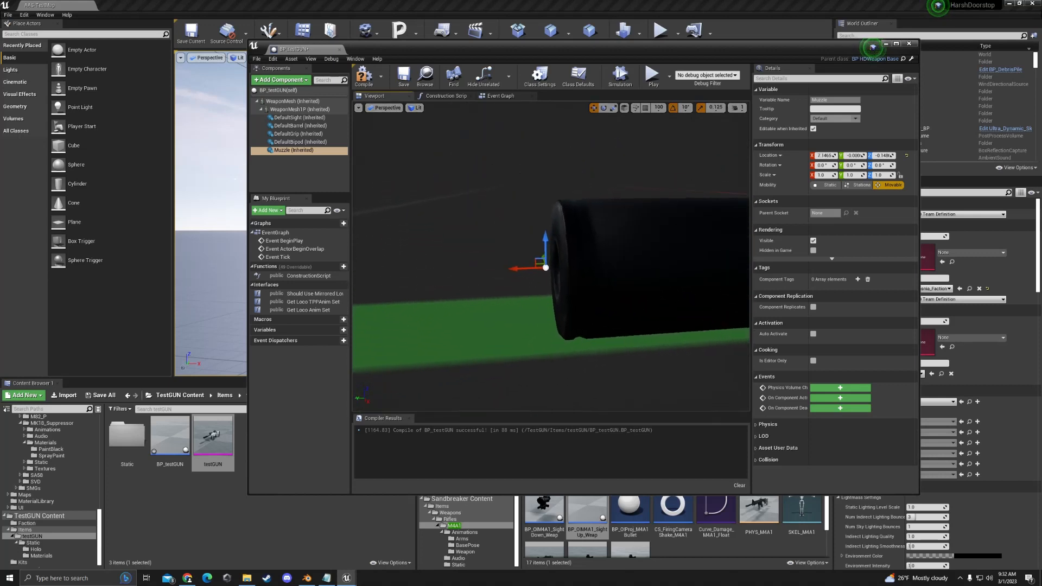
{"action": "left_click_drag", "start_coordinate": [520, 268], "coordinate": [527, 270]}
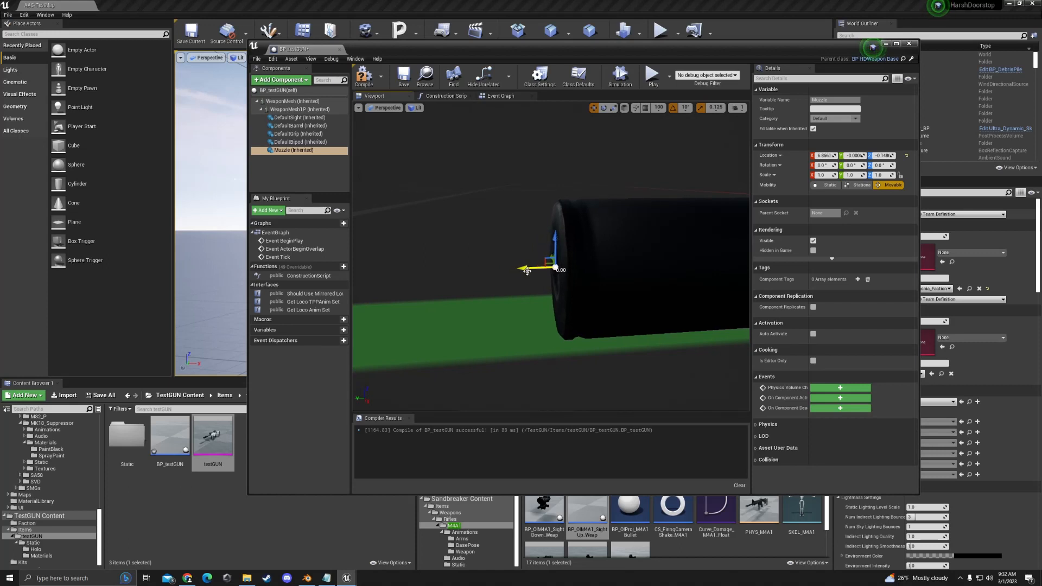
{"action": "right_click_drag", "start_coordinate": [527, 271], "coordinate": [631, 285]}
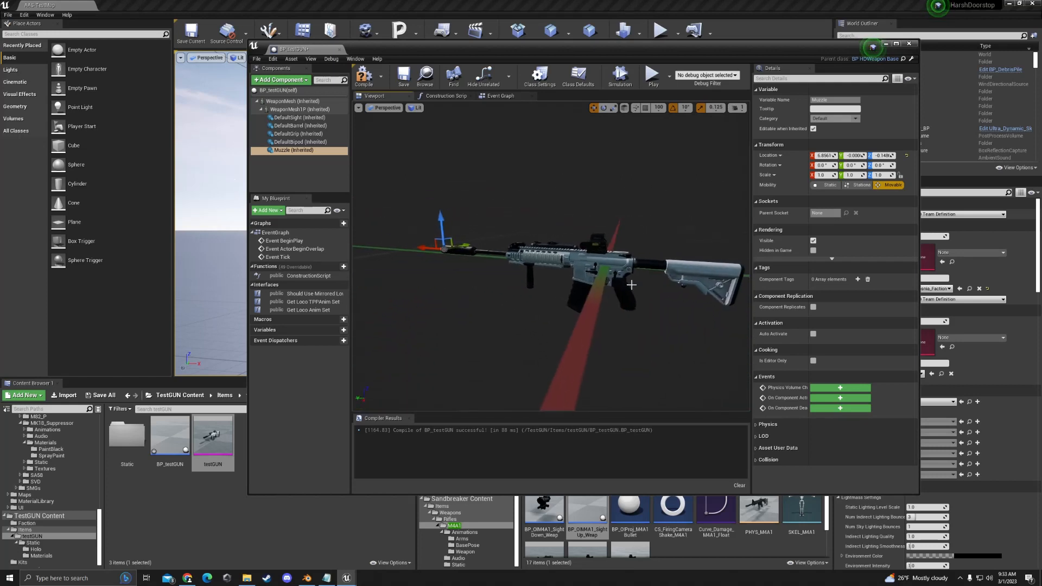
Compile BP_testGUN and close its blueprint editor.
{"action": "left_click", "coordinate": [364, 76]}
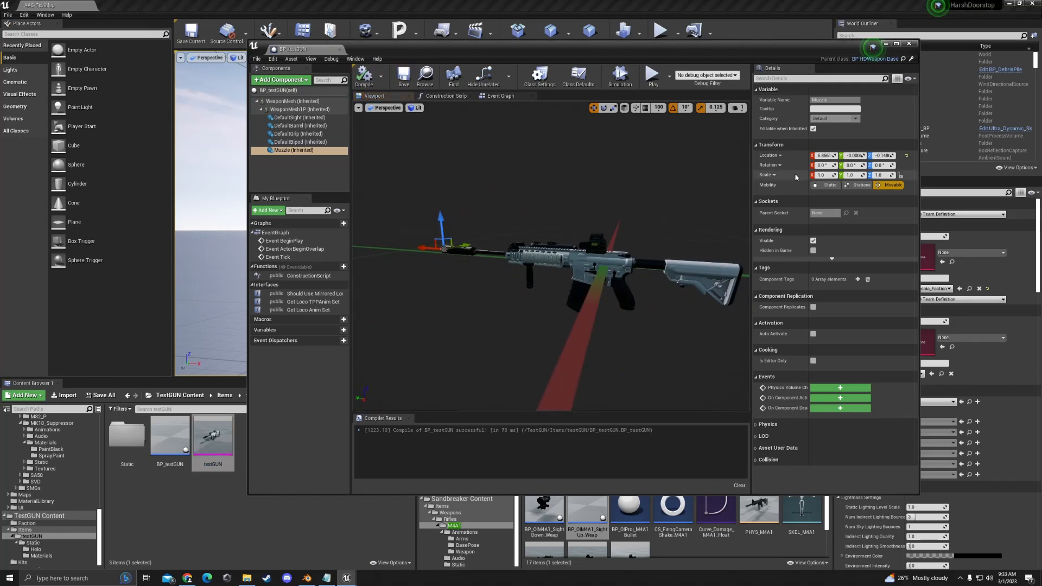
{"action": "mouse_move", "coordinate": [699, 198]}
{"action": "right_mouse_down"}
{"action": "mouse_move", "coordinate": [748, 199]}
{"action": "mouse_move", "coordinate": [700, 198]}
{"action": "right_mouse_up"}
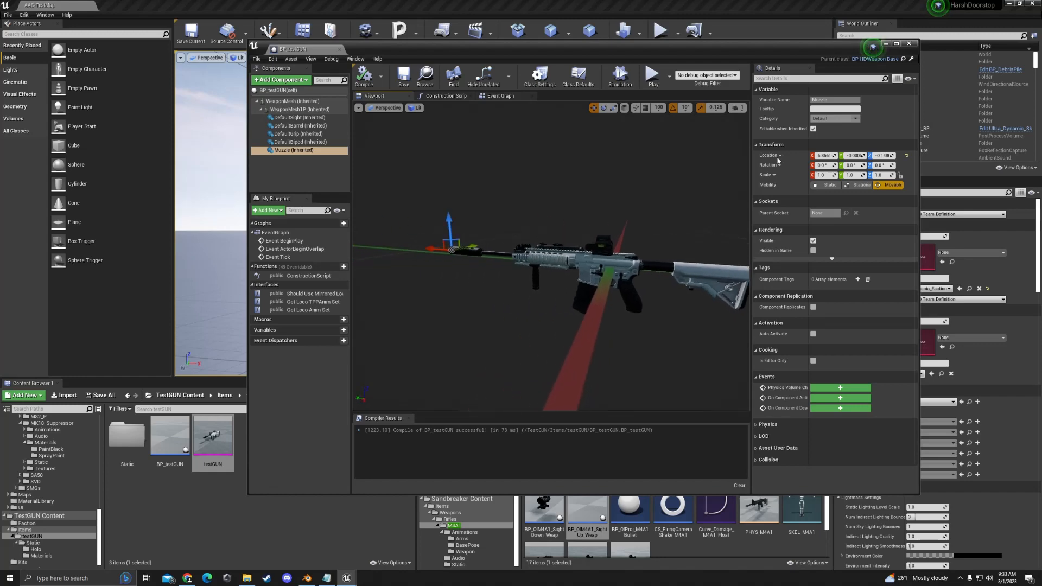
{"action": "left_click", "coordinate": [908, 44]}
Go to the Kits folder under TestGUN Content and open HDKIT_Rifleman_TestGUN.
{"action": "left_click", "coordinate": [282, 441]}
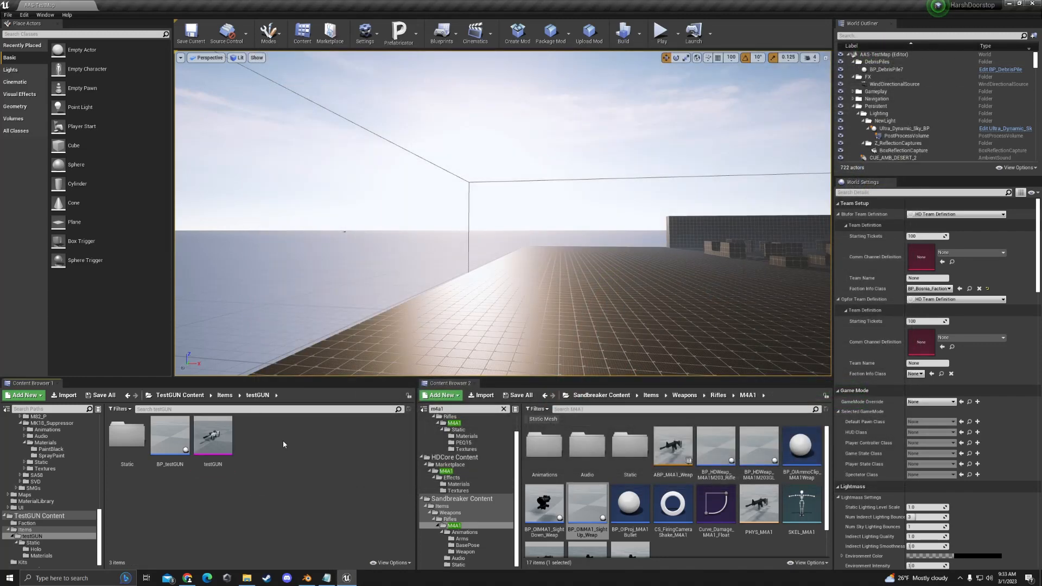
{"action": "key", "text": "alt+Left"}
{"action": "key", "text": "alt+Left"}
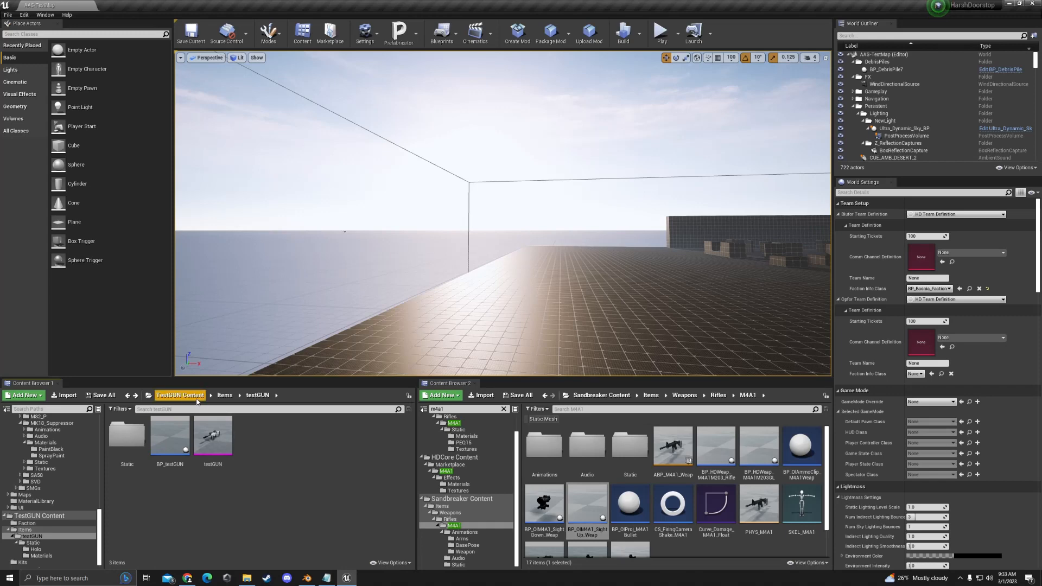
{"action": "left_click", "coordinate": [198, 397]}
{"action": "double_click", "coordinate": [222, 443]}
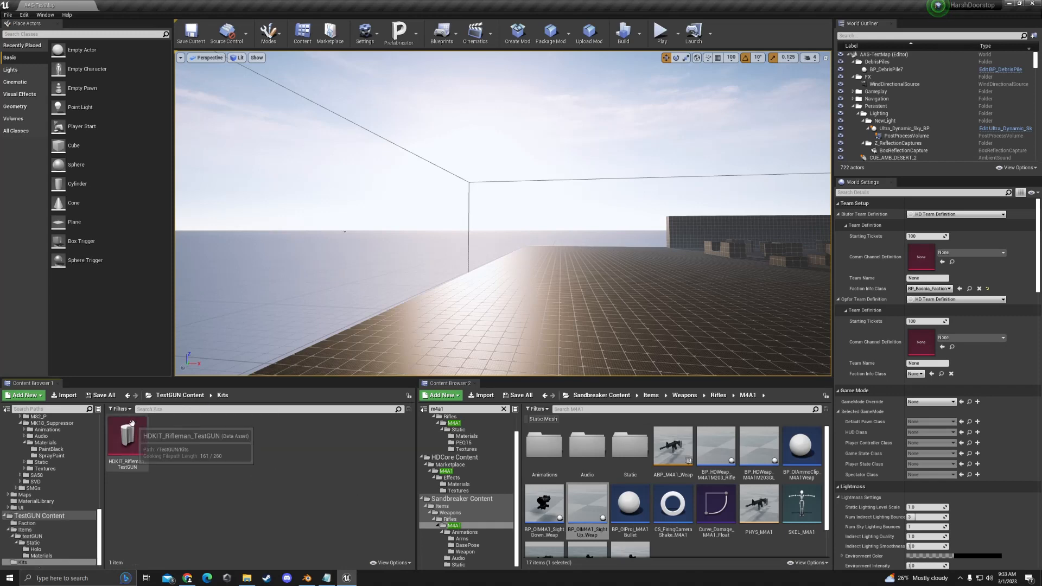
{"action": "left_click", "coordinate": [127, 439]}
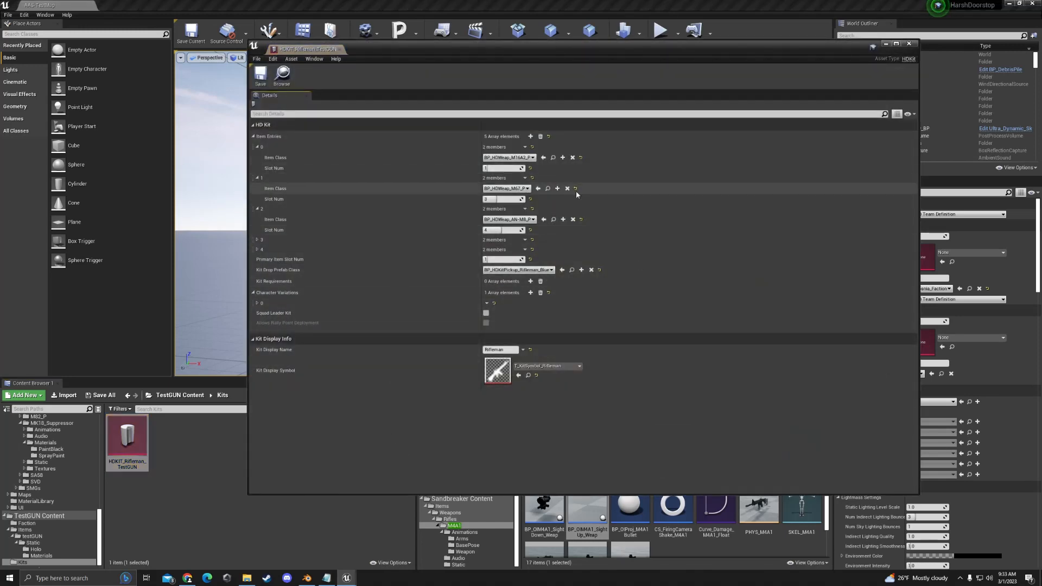
Set the kit's first item entry class to BP_testGUN, then close the kit and return to the TestGUN Content folder.
{"action": "left_click", "coordinate": [490, 159]}
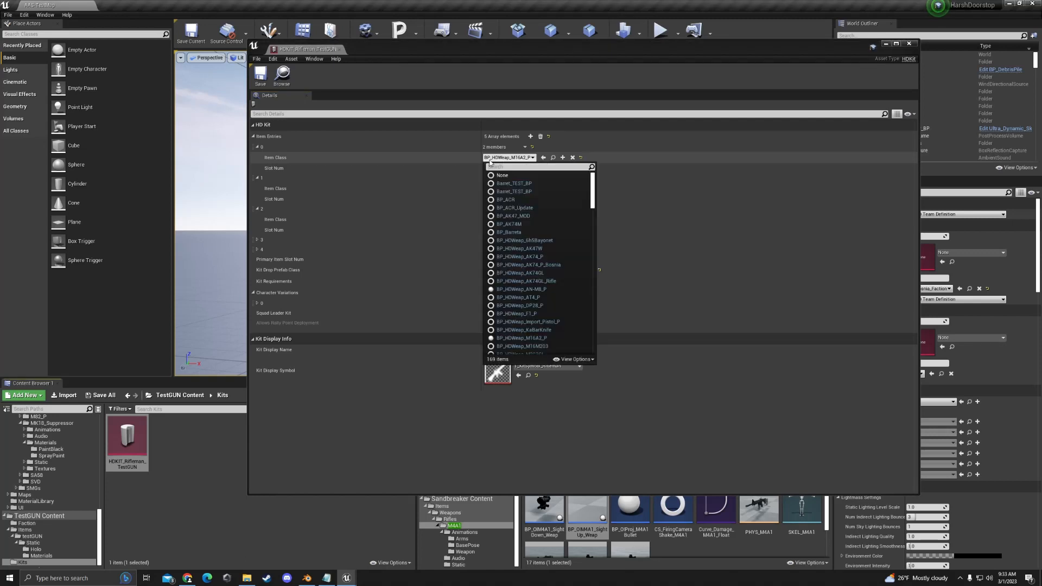
{"action": "type", "text": "testgun"}
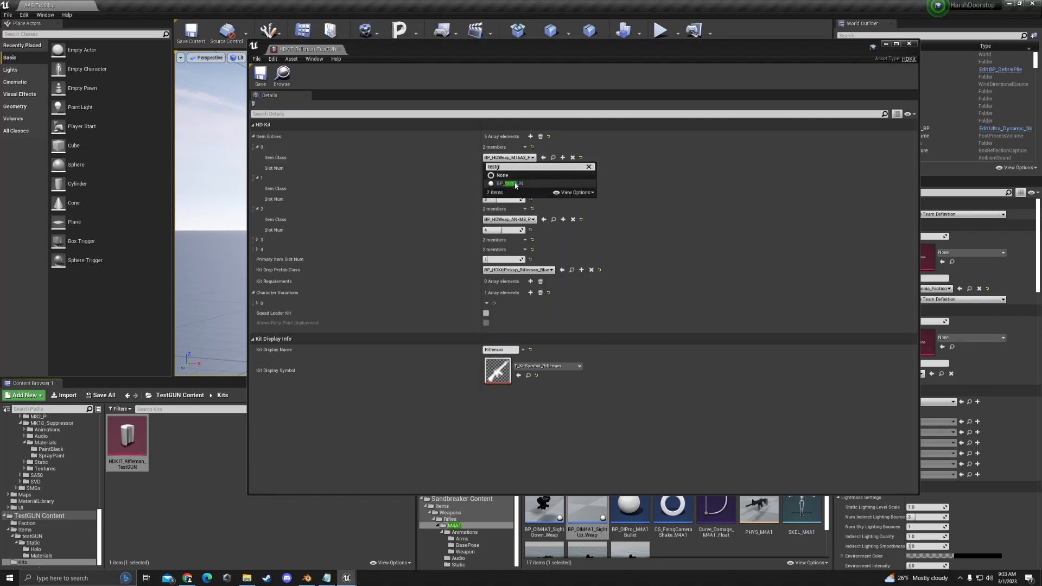
{"action": "left_click", "coordinate": [512, 185]}
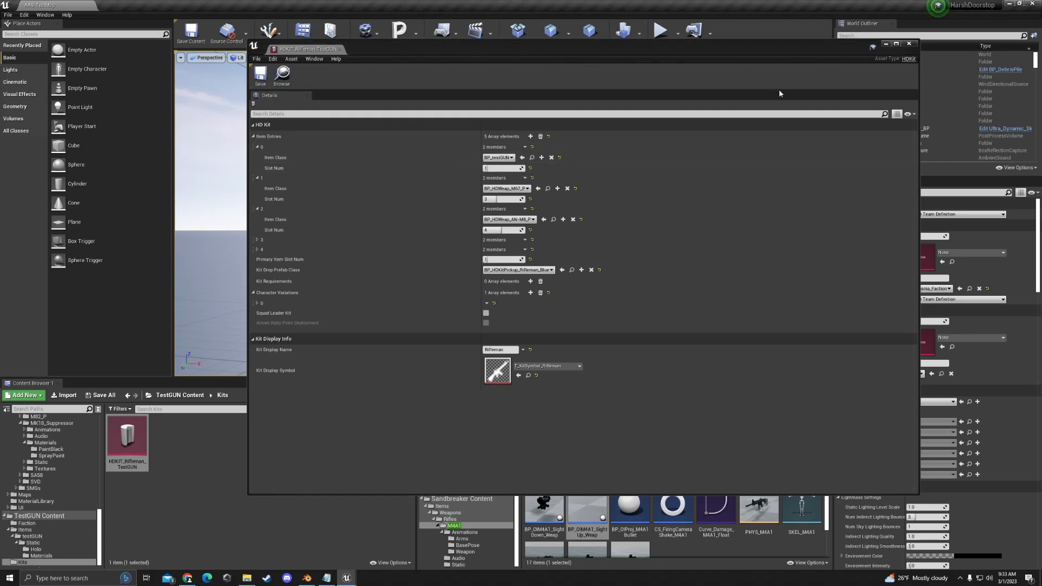
{"action": "left_click", "coordinate": [909, 43]}
{"action": "left_click", "coordinate": [180, 395]}
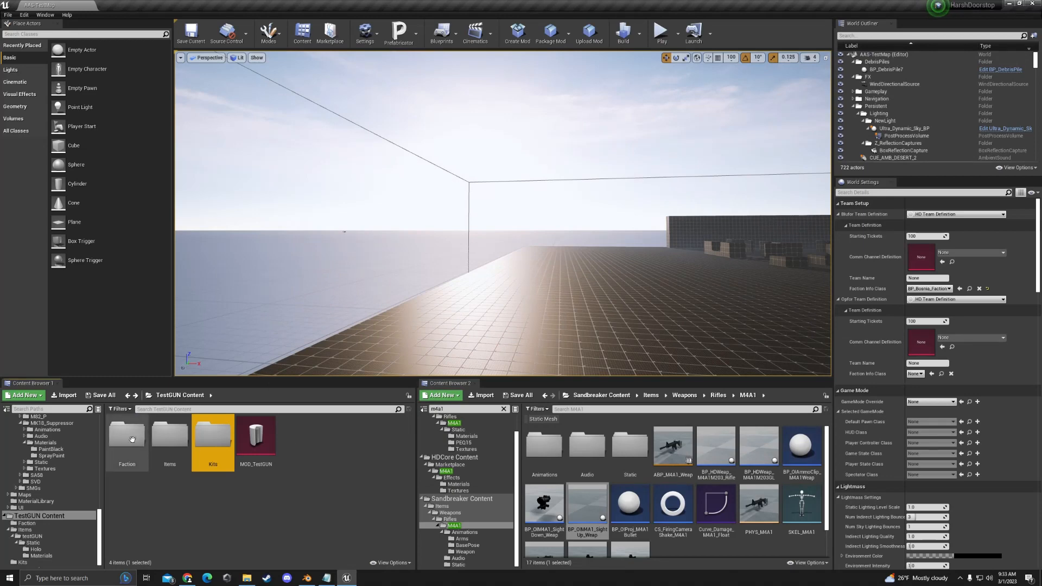
Open the BP_Faction_TestGUN blueprint from the Faction folder and go to its Kits list.
{"action": "double_click", "coordinate": [130, 436]}
{"action": "double_click", "coordinate": [127, 437]}
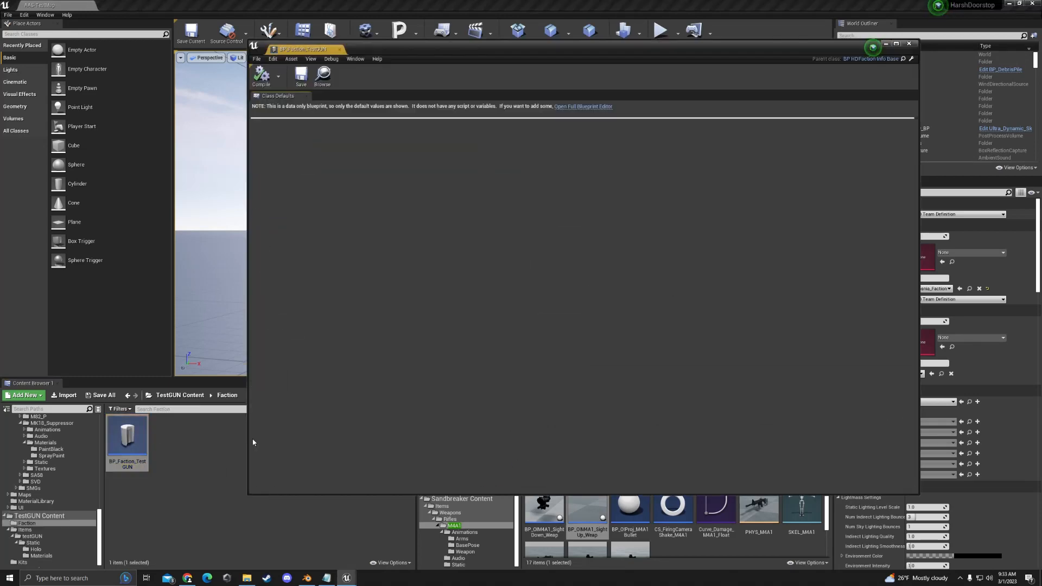
{"action": "scroll", "coordinate": [657, 280], "scroll_direction": "down", "scroll_amount": 5}
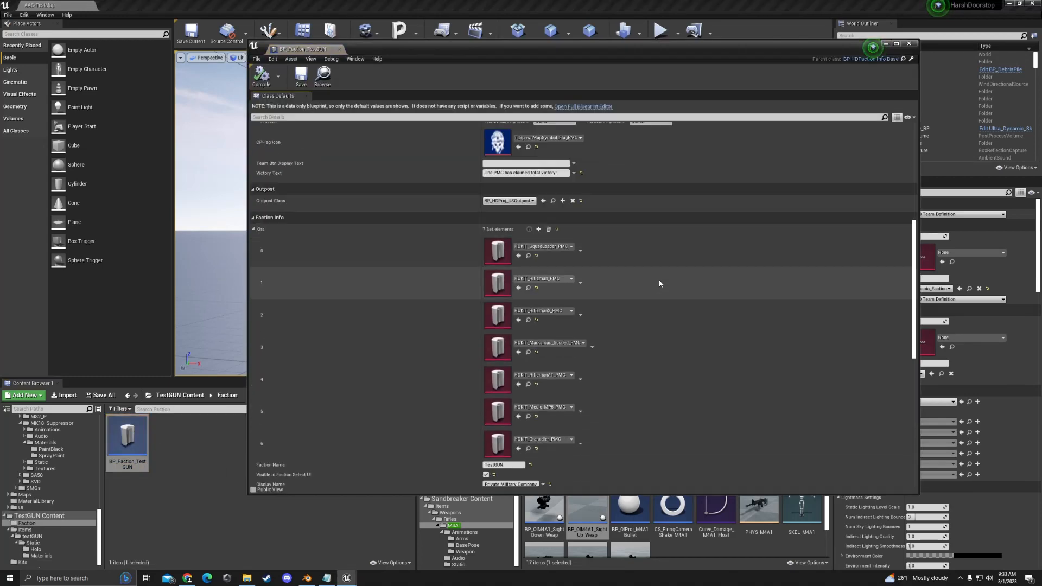
Browse to the testGUN folder under Items in TestGUN Content.
{"action": "left_click", "coordinate": [180, 395]}
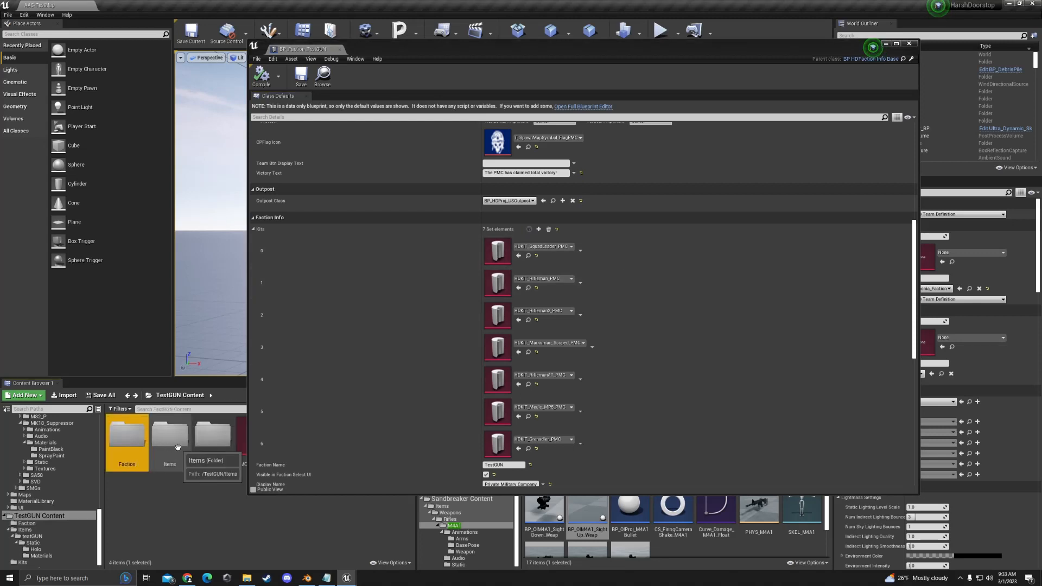
{"action": "double_click", "coordinate": [133, 437]}
{"action": "key", "text": "alt+Left"}
{"action": "key", "text": "alt+Left"}
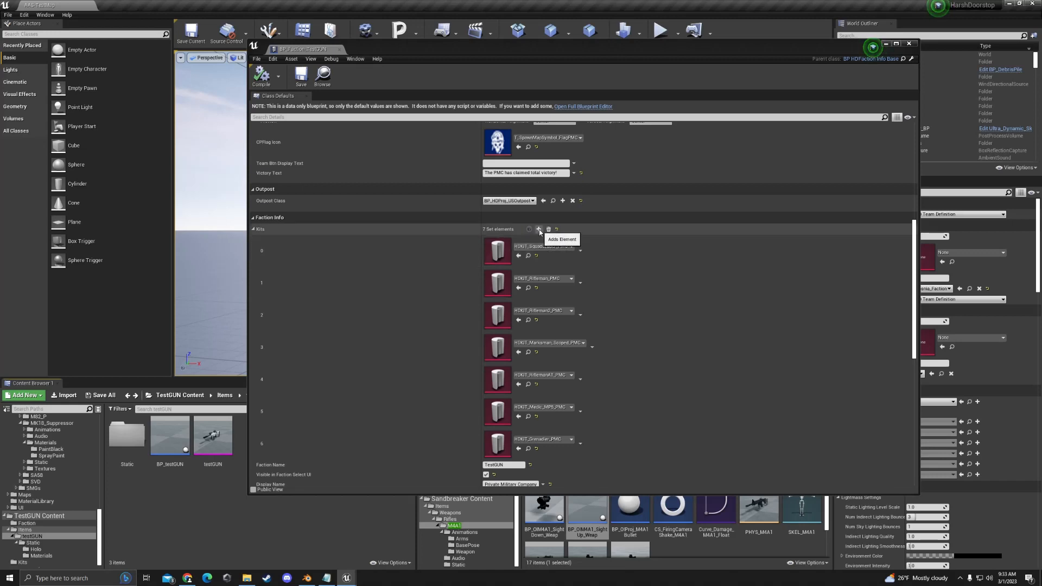
Set the faction's kit 0 to HDKIT_Rifleman_TestGUN, compile the faction blueprint and close it.
{"action": "left_click", "coordinate": [542, 246]}
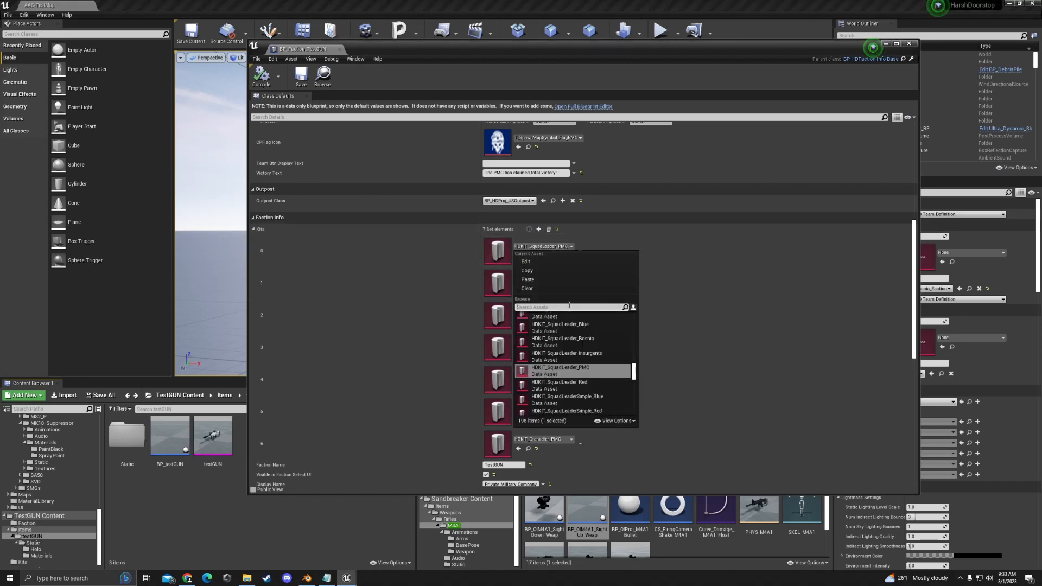
{"action": "left_click", "coordinate": [575, 351]}
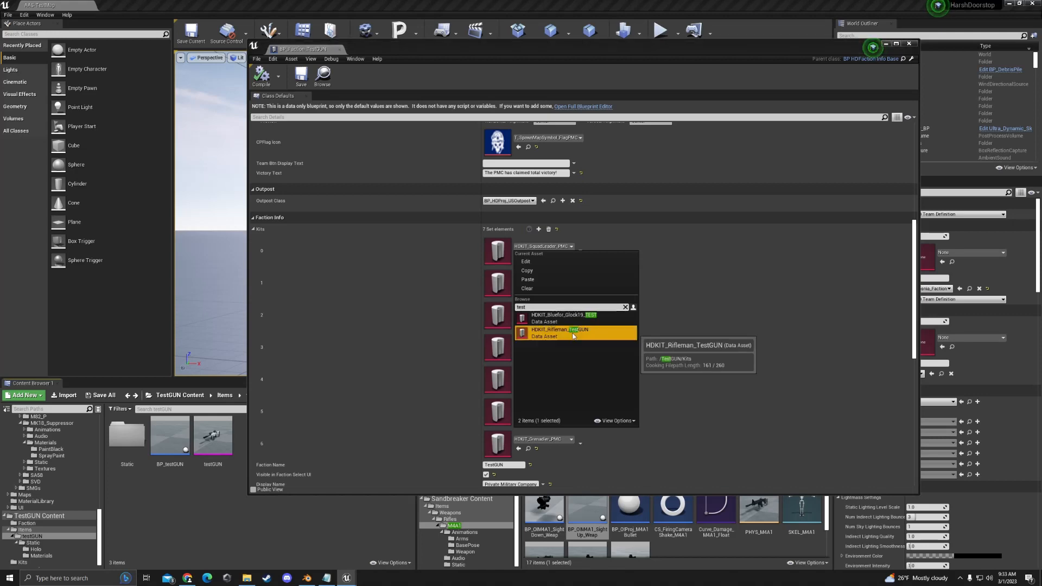
{"action": "left_click", "coordinate": [300, 76]}
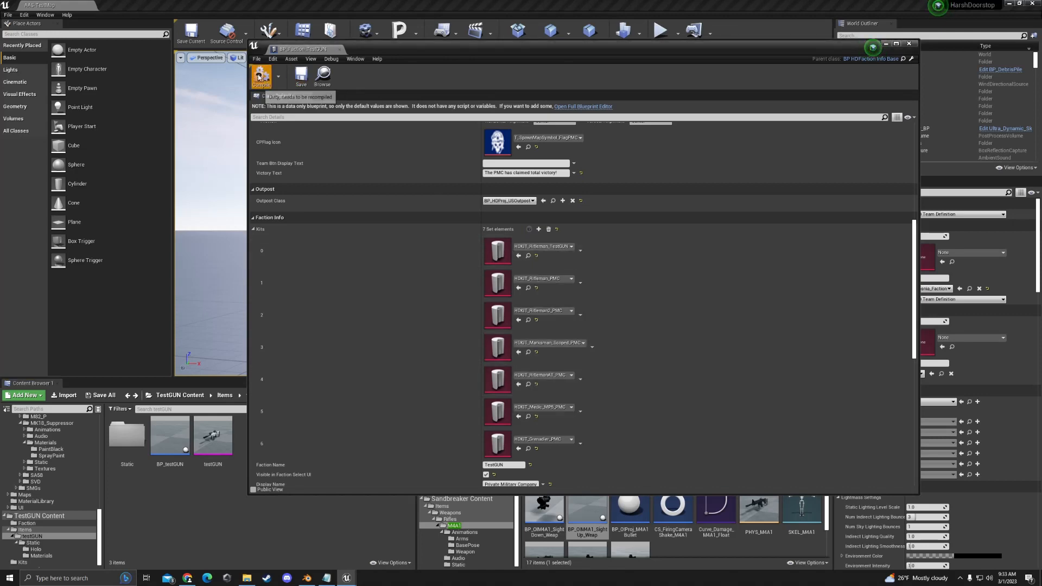
{"action": "left_click", "coordinate": [909, 43]}
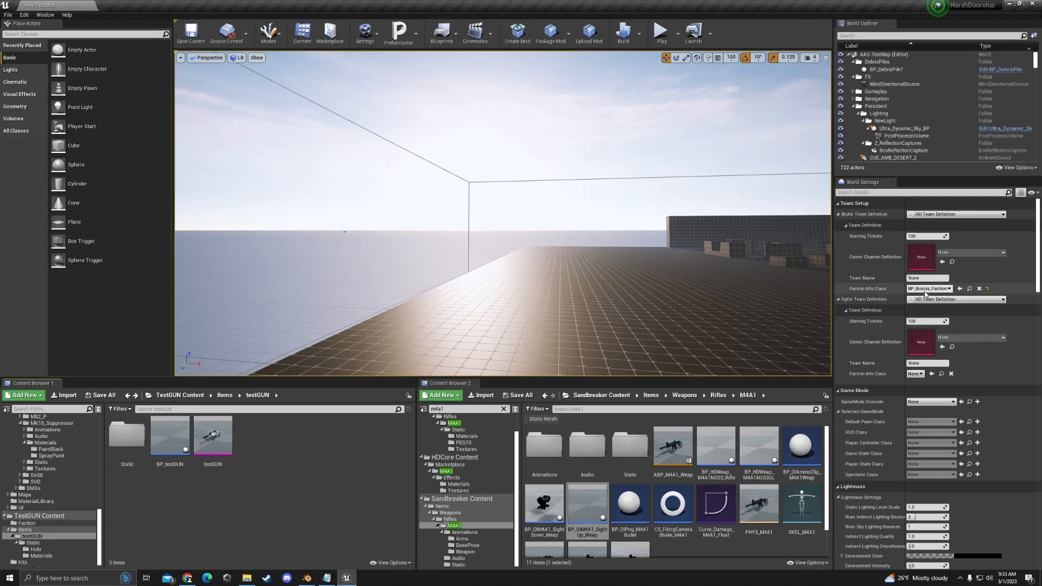
Set the Blufor team's Faction Info Class to BP_Faction_TestGUN in the world settings.
{"action": "left_click", "coordinate": [925, 289]}
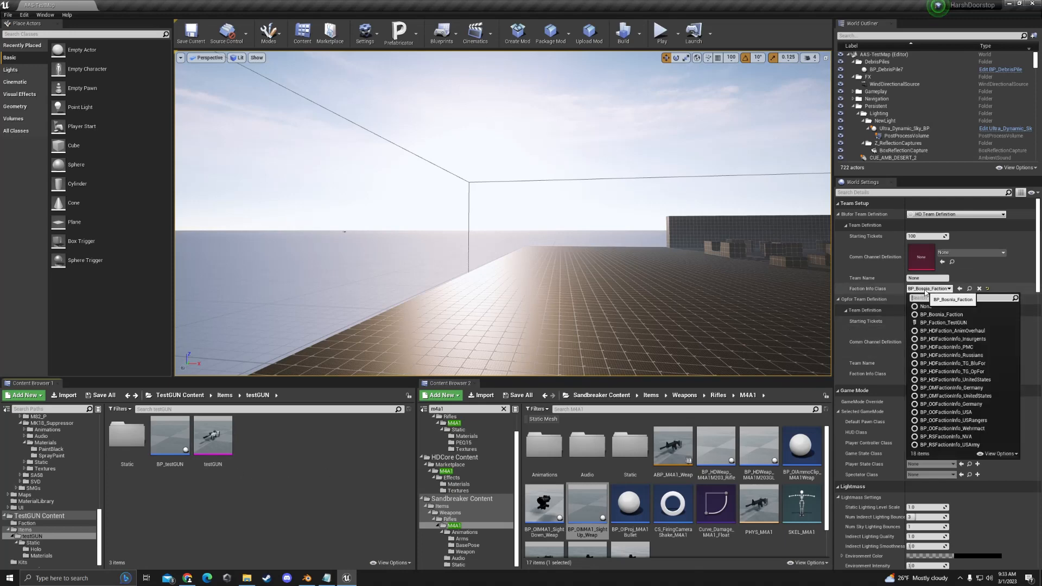
{"action": "type", "text": "test"}
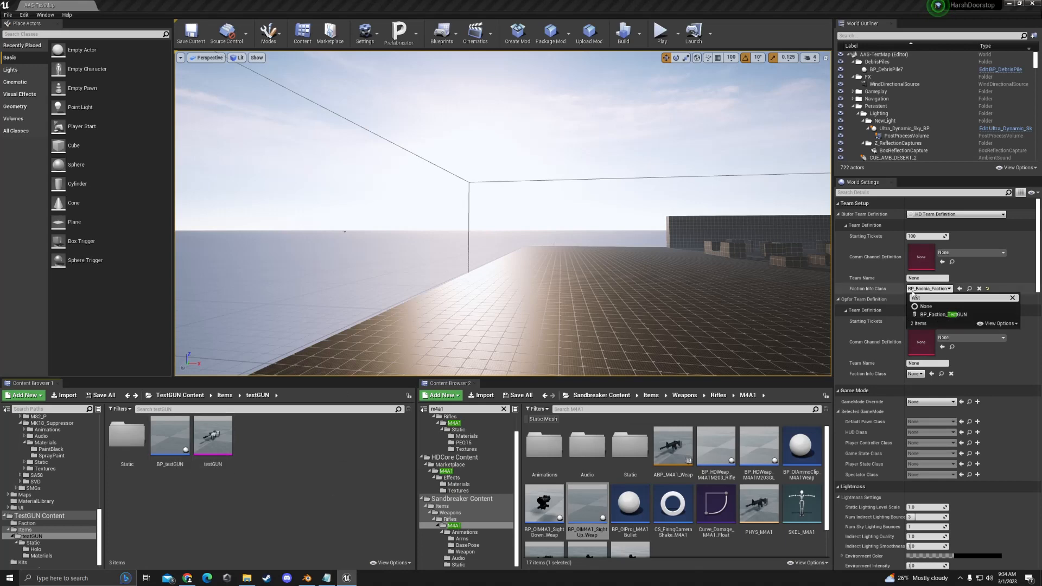
{"action": "left_click", "coordinate": [944, 315]}
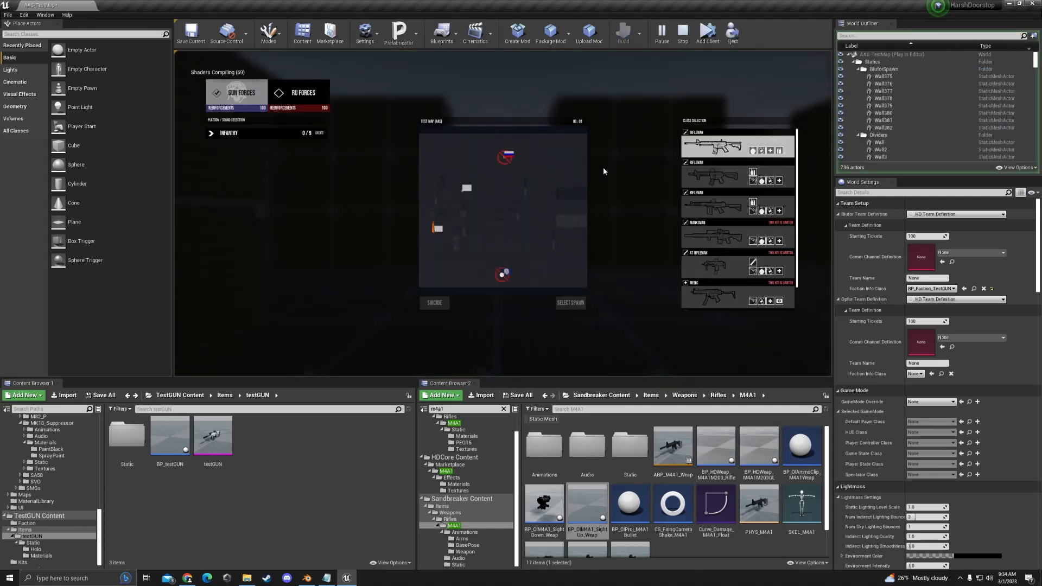
Show the play session full screen, deploy with the first Rifleman kit and check the weapon in first person.
{"action": "key", "text": "F11"}
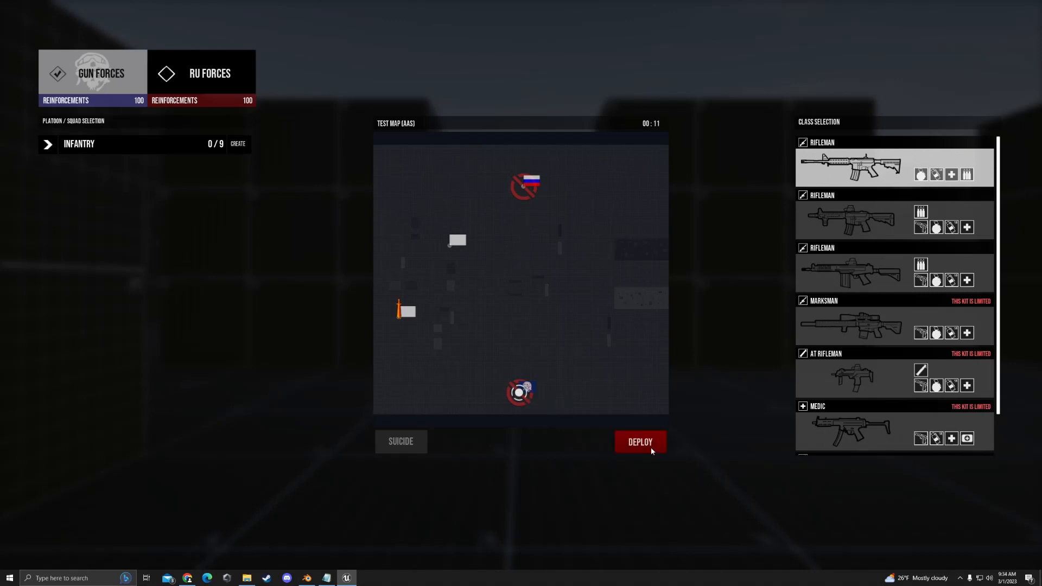
{"action": "left_click", "coordinate": [646, 444]}
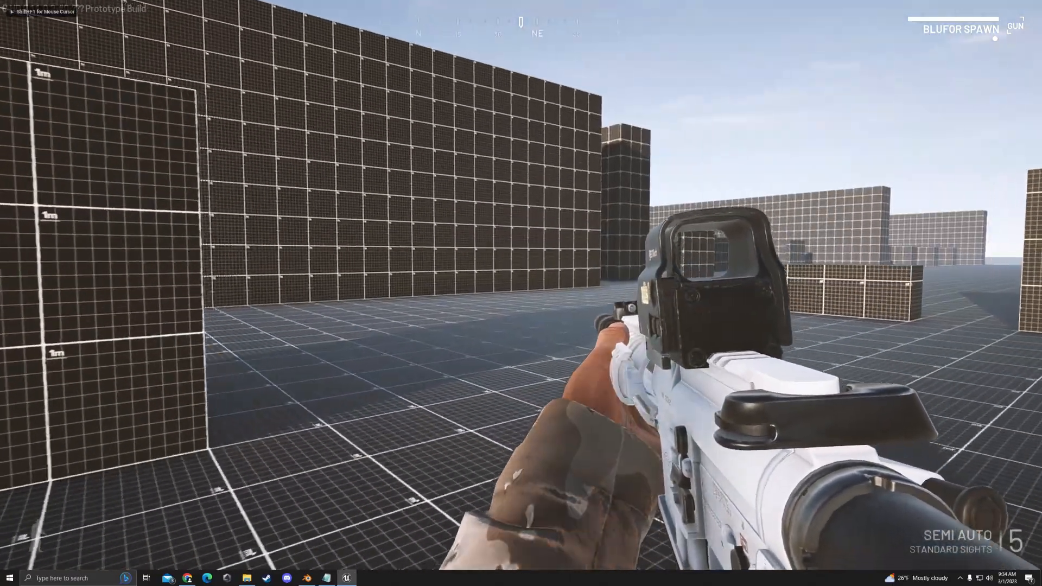
{"action": "key", "text": "w"}
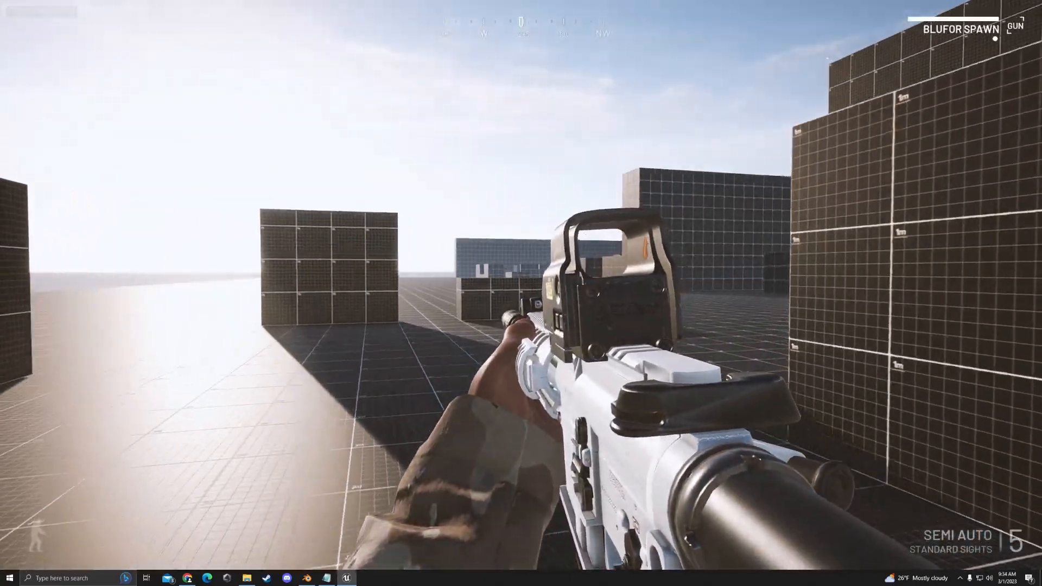
{"action": "key", "text": "w"}
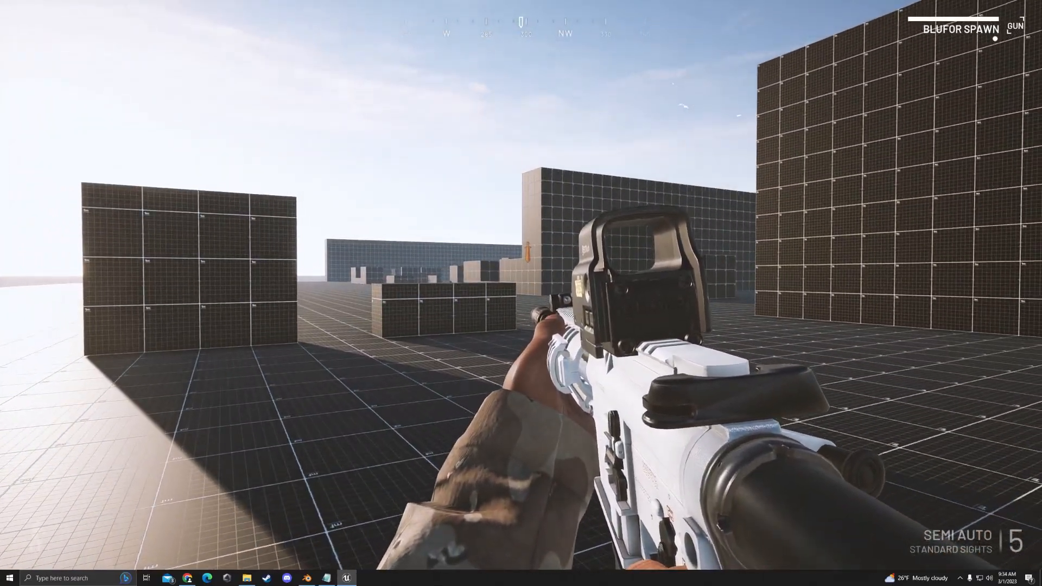
Switch to the debug camera and view the held rifle from the soldier's right side.
{"action": "key", "text": "semicolon"}
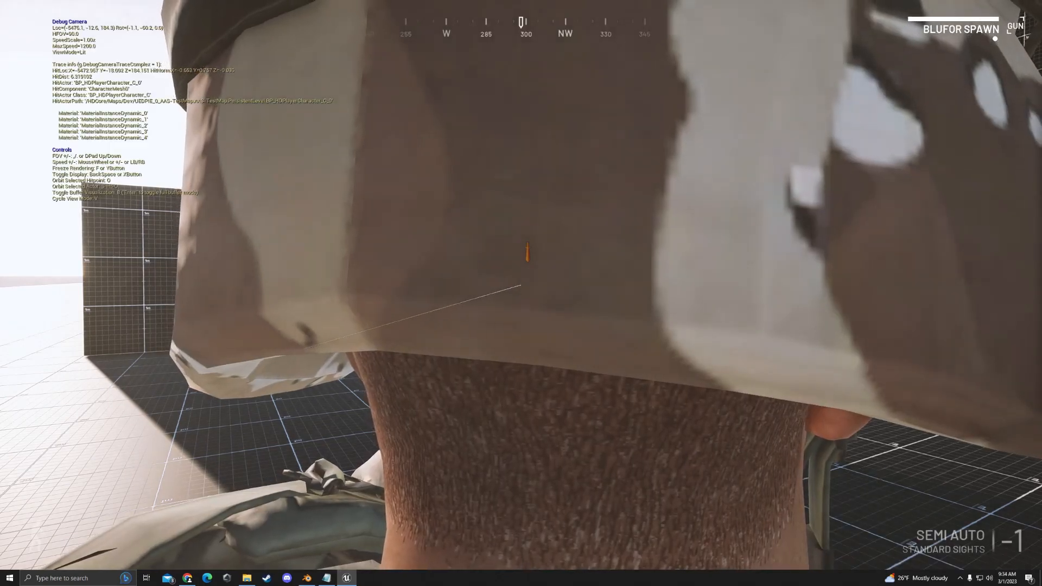
{"action": "key", "text": "s"}
{"action": "key", "text": "d"}
{"action": "key", "text": "d"}
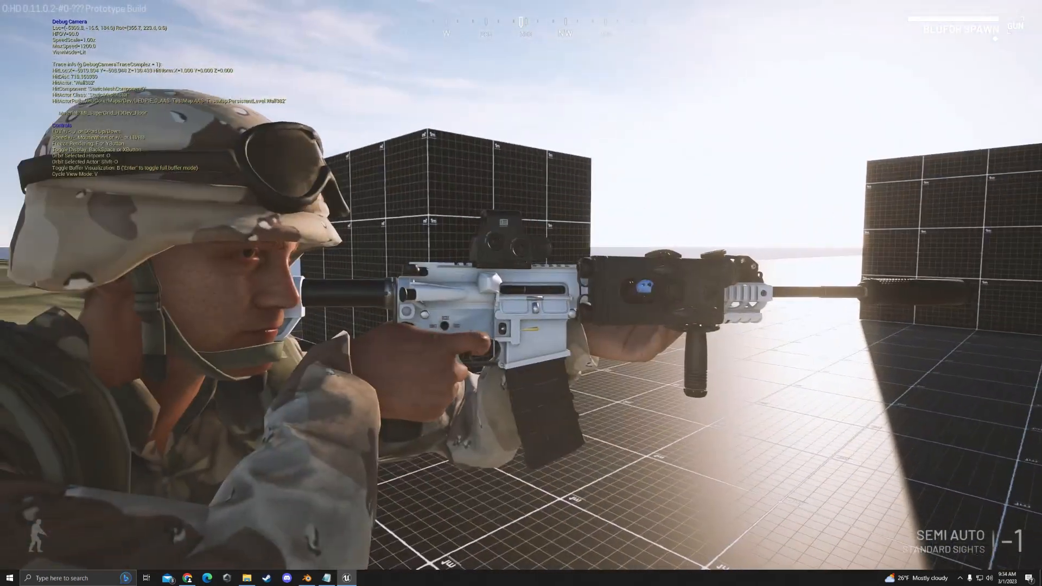
{"action": "key", "text": "w"}
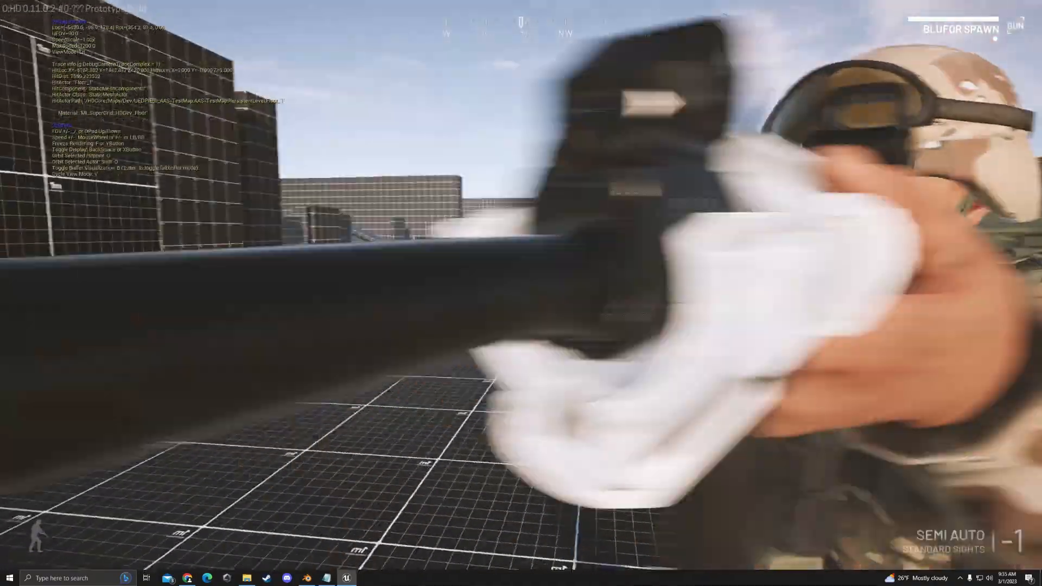
Examine the suppressor, foregrip, laser and optic placement by flying the debug camera around the rifle's front.
{"action": "key", "text": "w"}
{"action": "key", "text": "s"}
{"action": "key", "text": "d"}
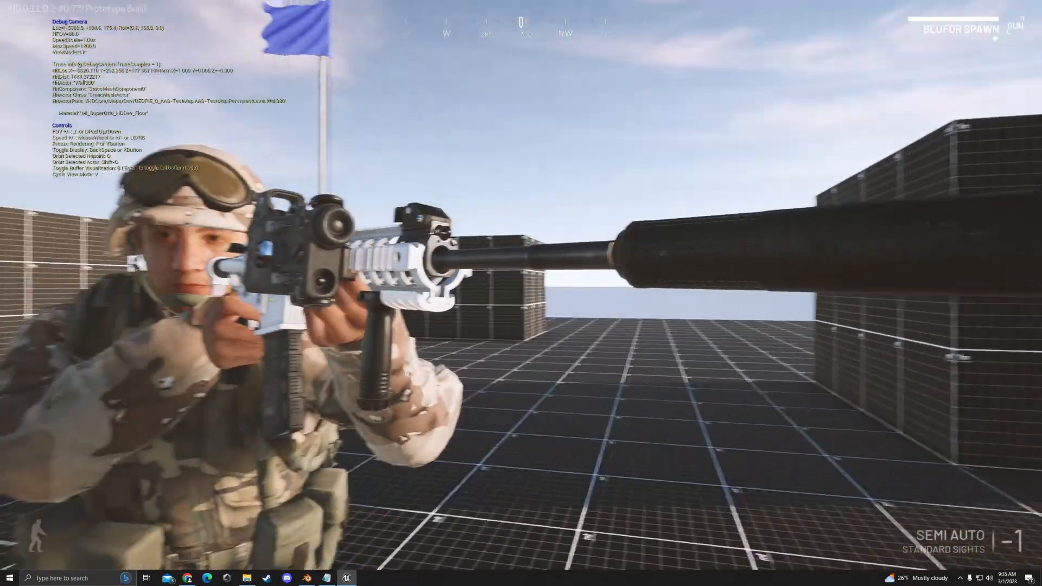
{"action": "key", "text": "w"}
{"action": "key", "text": "s"}
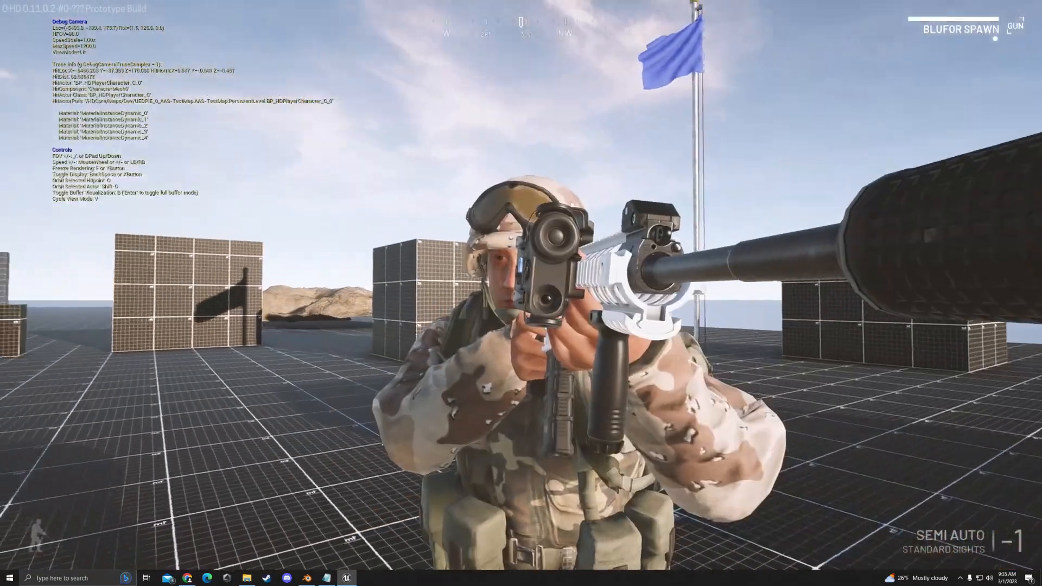
{"action": "key", "text": "w"}
{"action": "key", "text": "a"}
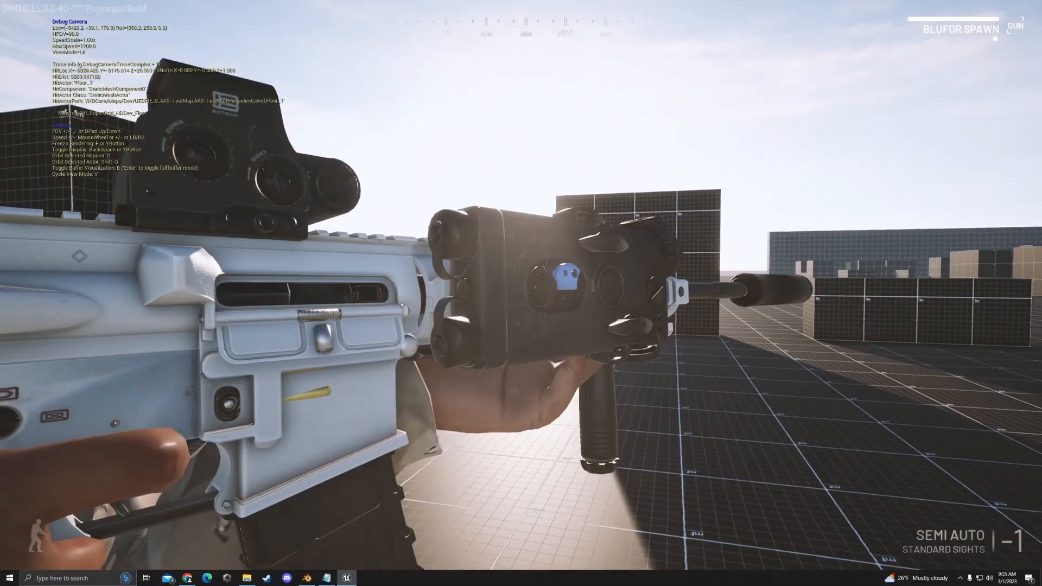
{"action": "key", "text": "a"}
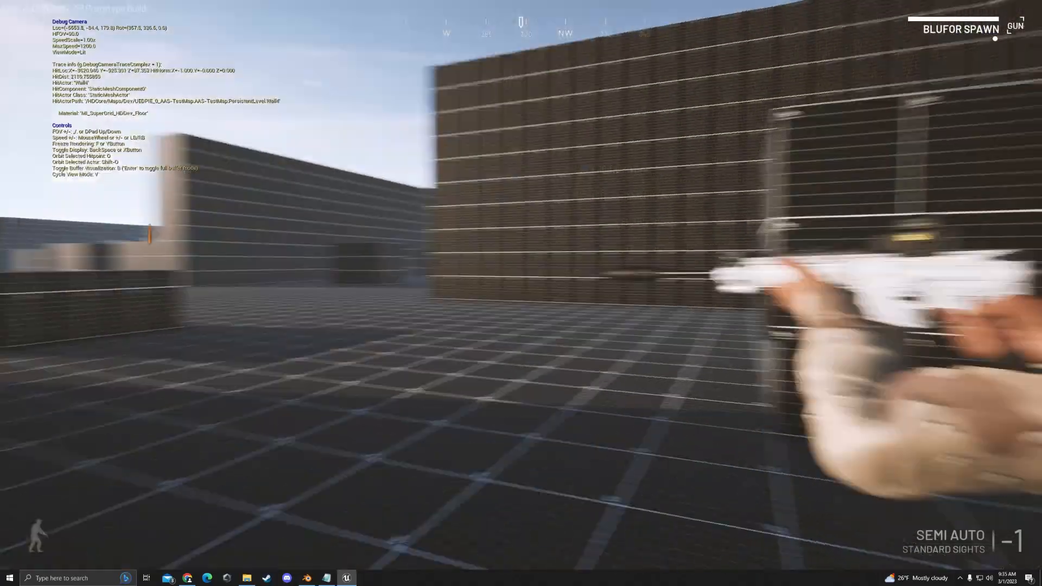
{"action": "key", "text": "a"}
{"action": "key", "text": "w"}
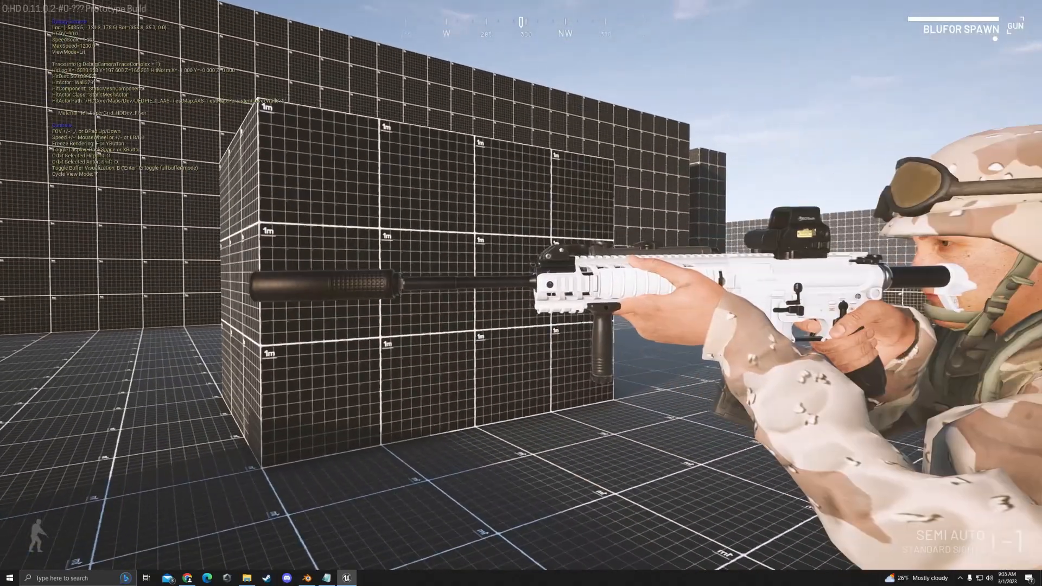
Inspect the receiver and the trigger hand's grip up close from both sides of the rifle.
{"action": "key", "text": "d"}
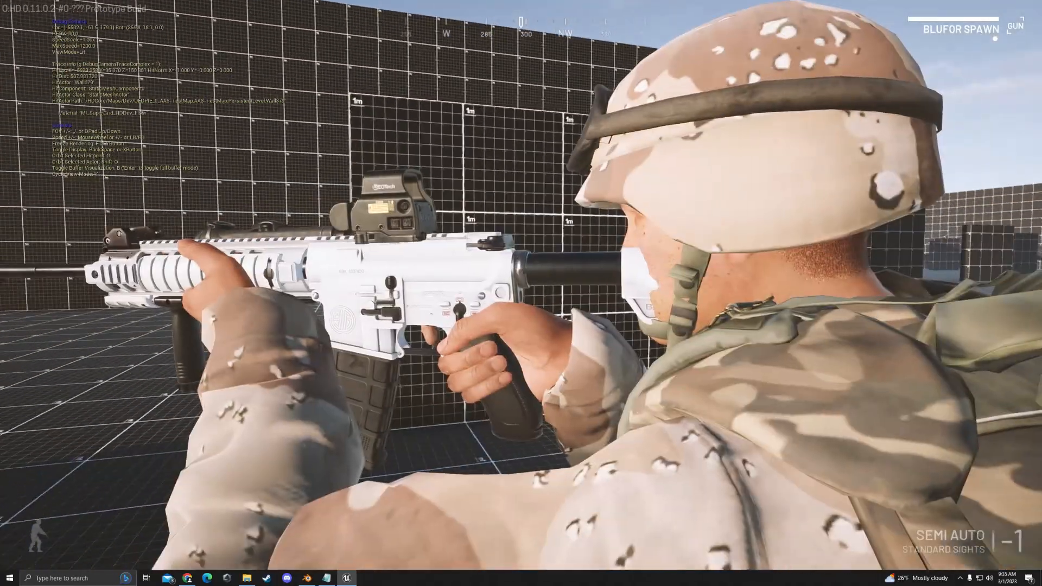
{"action": "key", "text": "w"}
{"action": "key", "text": "w"}
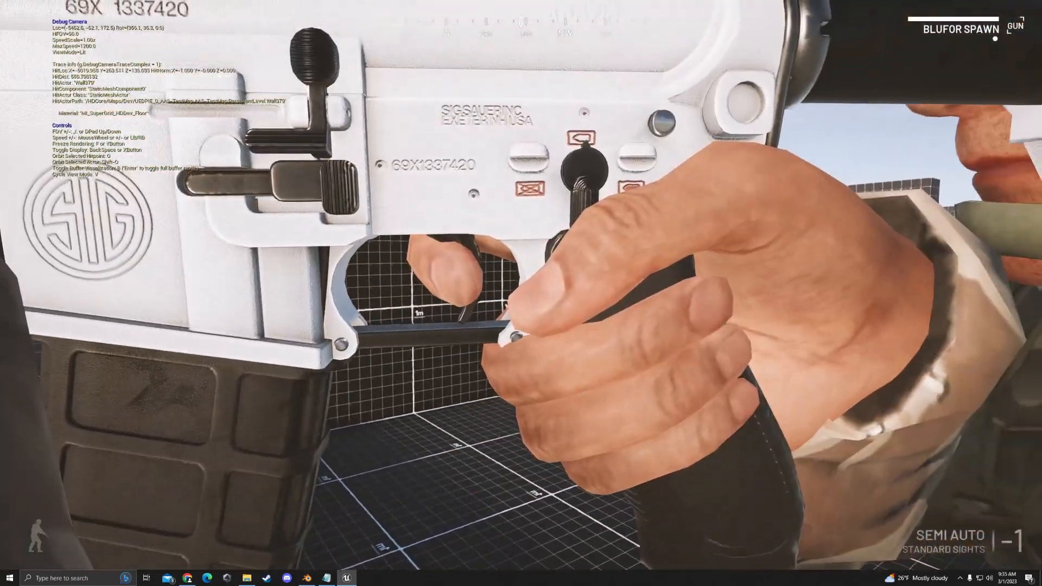
{"action": "key", "text": "a"}
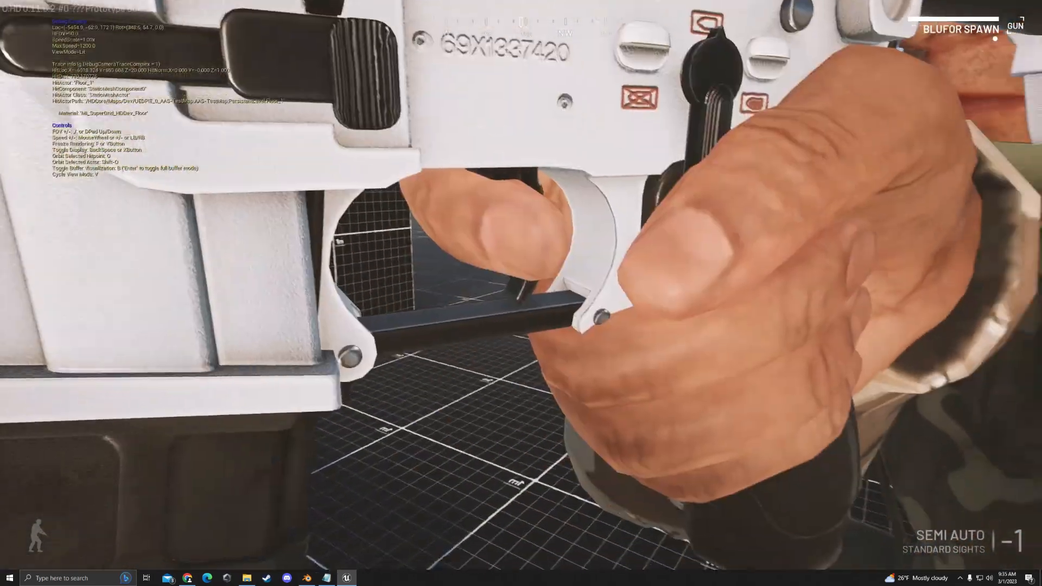
{"action": "key", "text": "w"}
{"action": "key", "text": "s"}
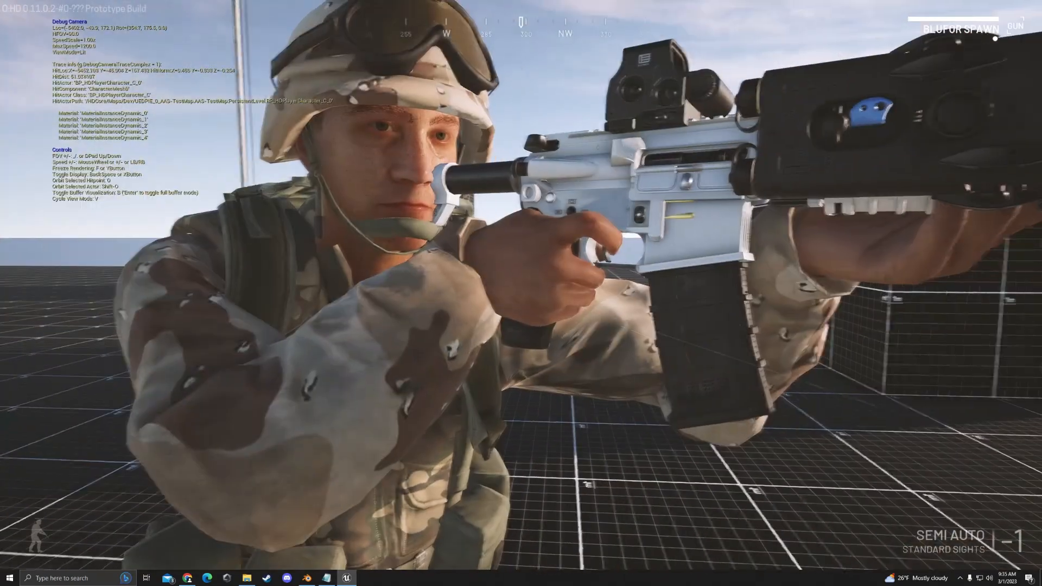
{"action": "key", "text": "w"}
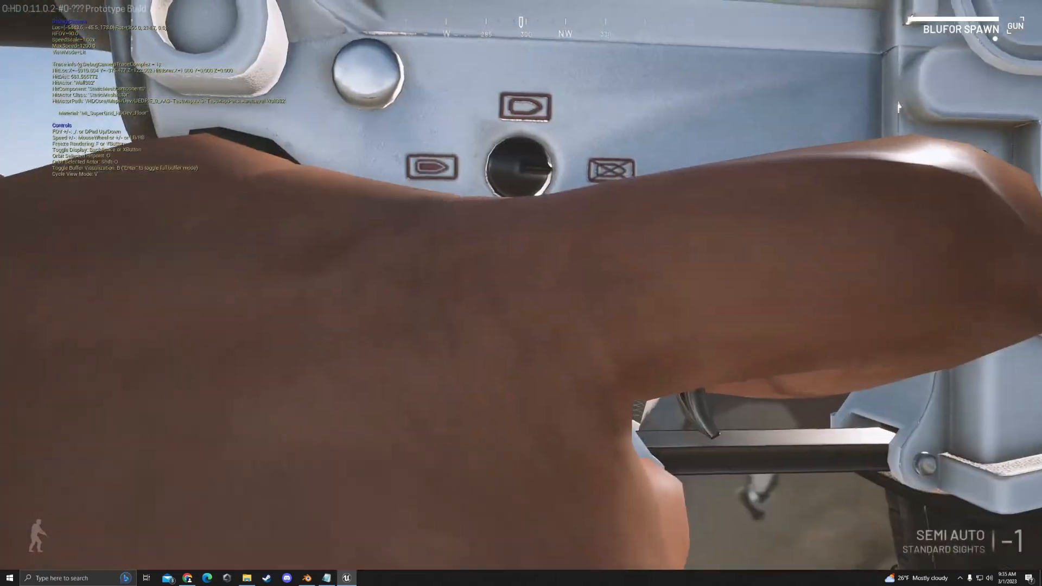
{"action": "key", "text": "s"}
{"action": "key", "text": "s"}
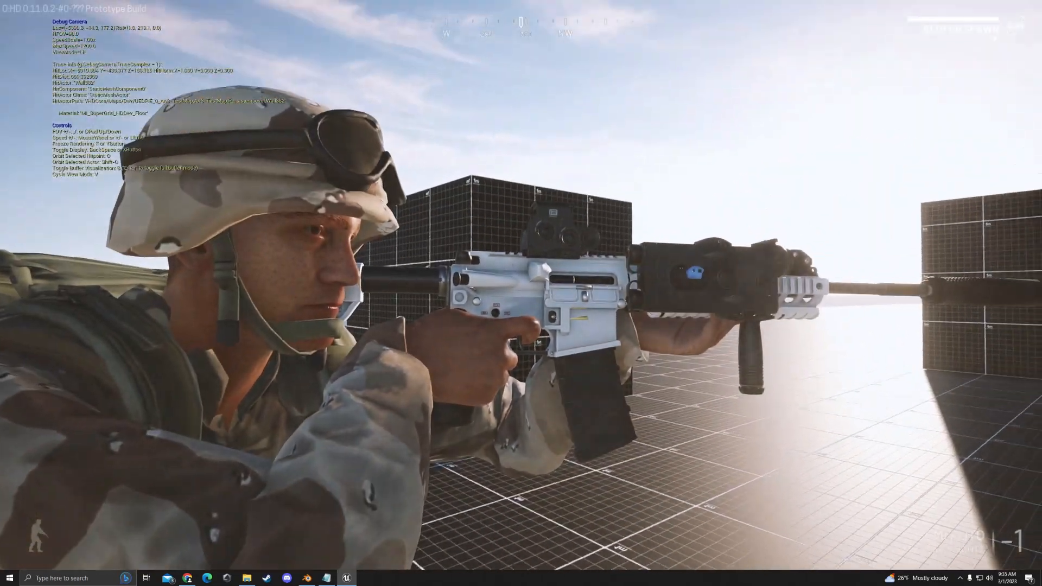
Check the support hand on the foregrip, the rifle's left side and stock, and the view behind the holographic sight.
{"action": "key", "text": "w"}
{"action": "key", "text": "w"}
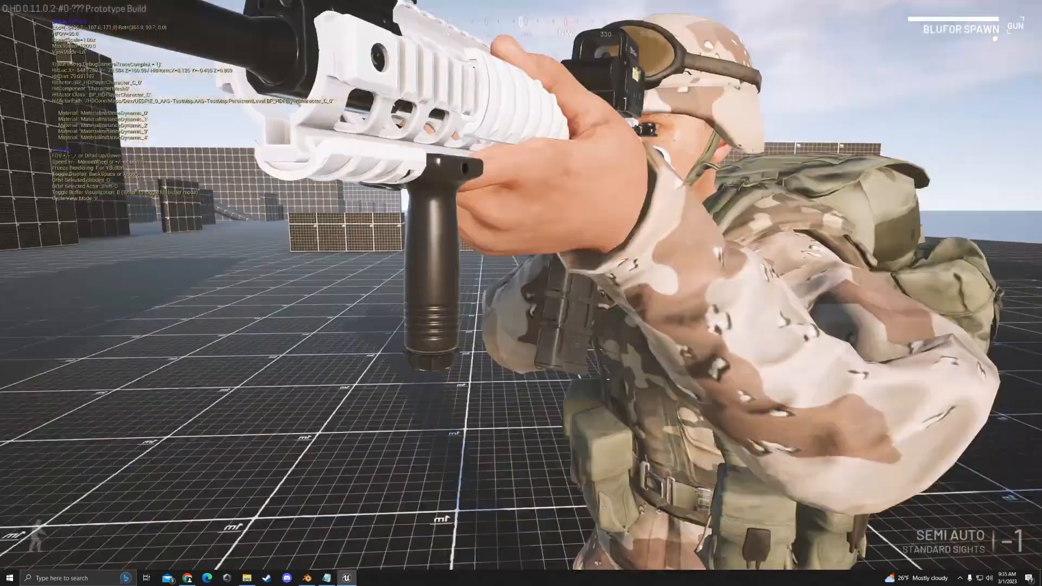
{"action": "key", "text": "s"}
{"action": "key", "text": "s"}
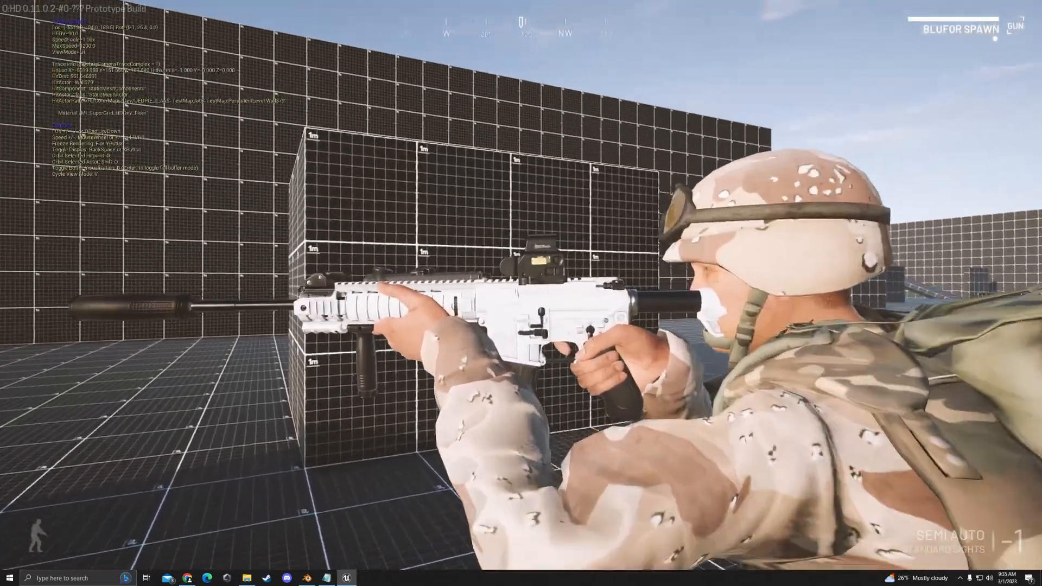
{"action": "key", "text": "w"}
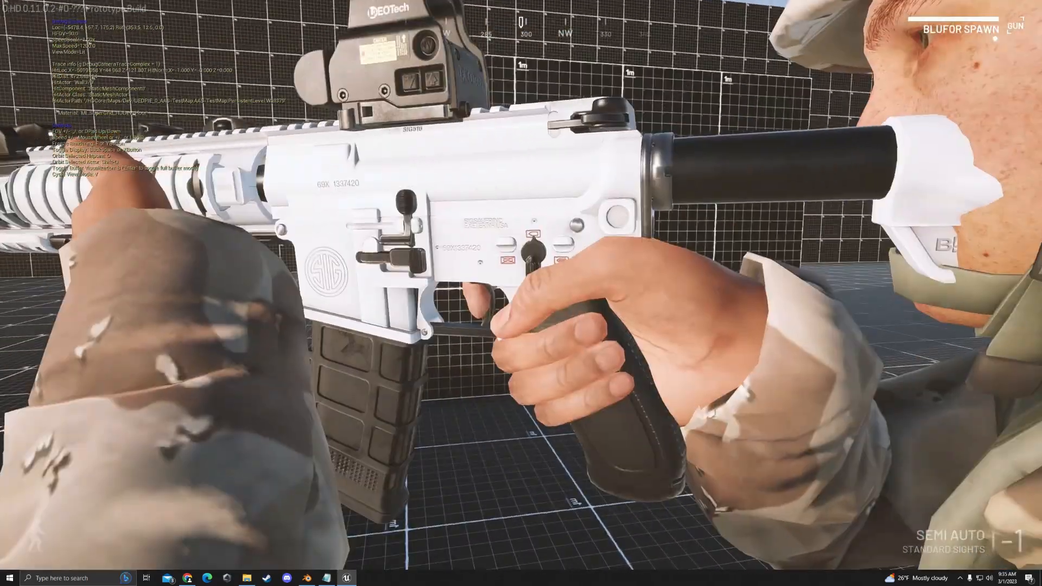
{"action": "key", "text": "s"}
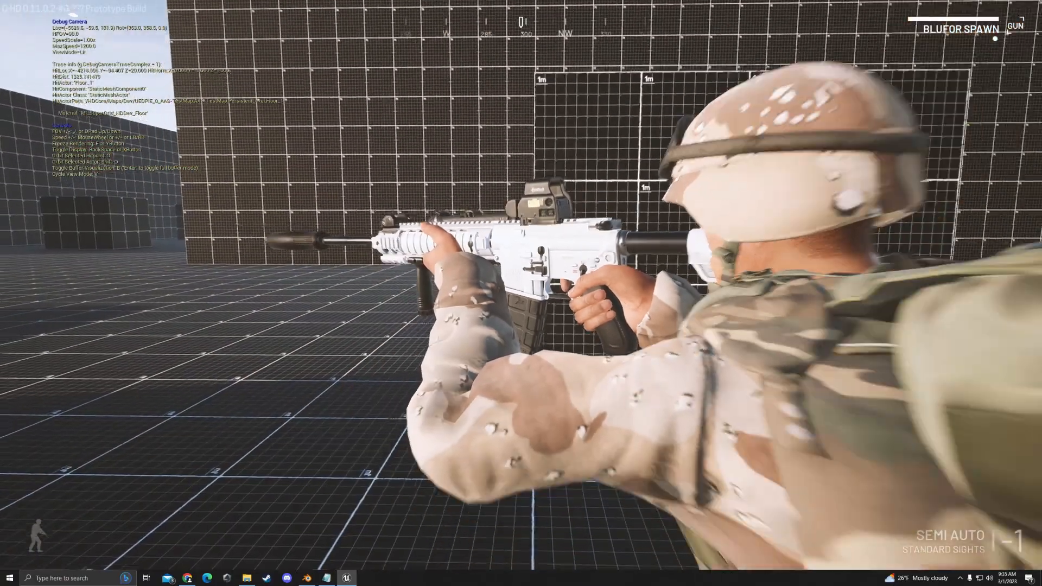
{"action": "key", "text": "w"}
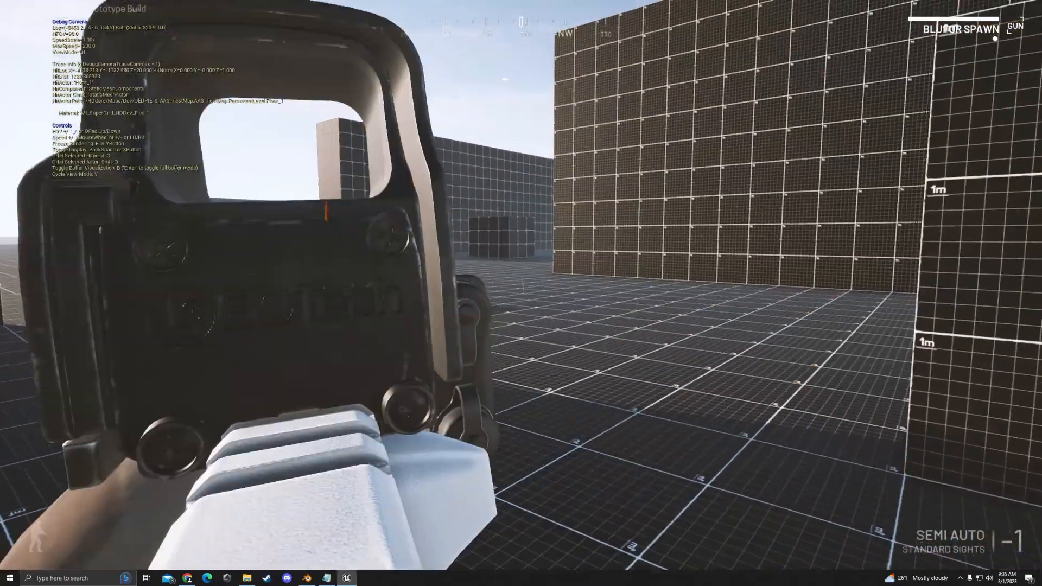
{"action": "key", "text": "w"}
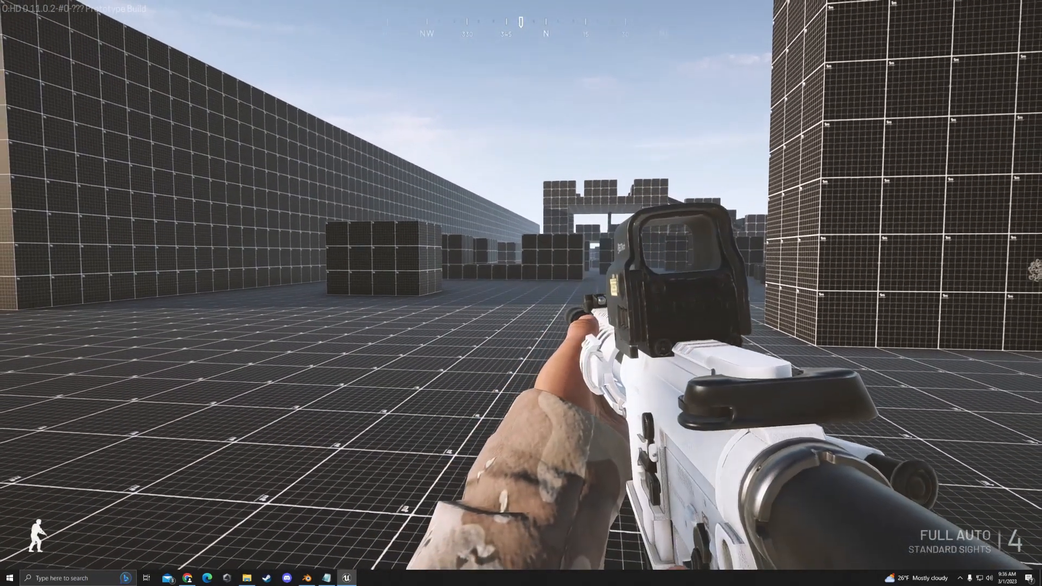
Circle the debug camera around the soldier to examine how the rifle is held from the front and the right side.
{"action": "key", "text": "semicolon"}
{"action": "key", "text": "s"}
{"action": "key", "text": "d"}
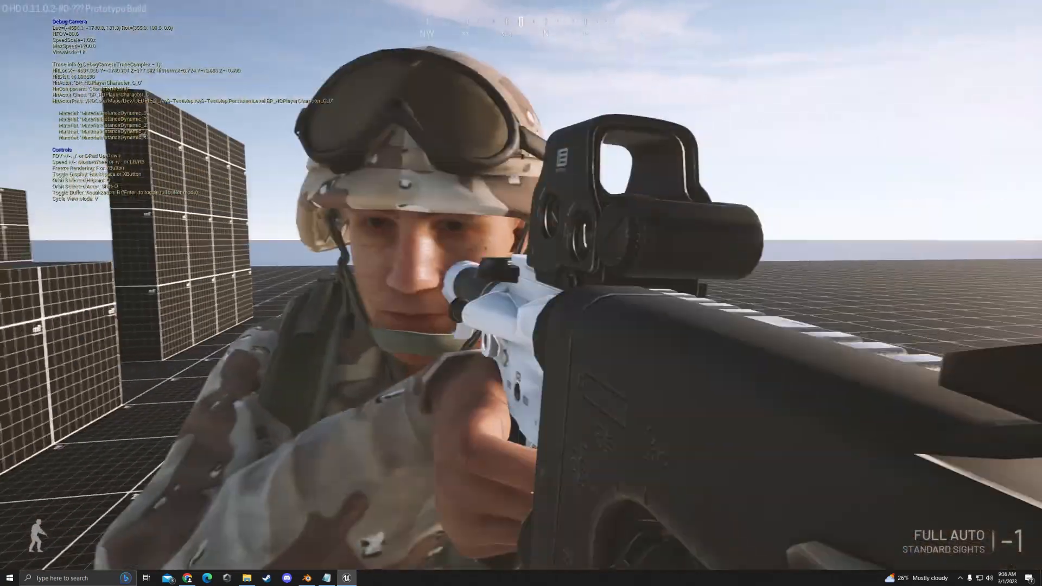
{"action": "key", "text": "s"}
{"action": "key", "text": "a"}
{"action": "key", "text": "w"}
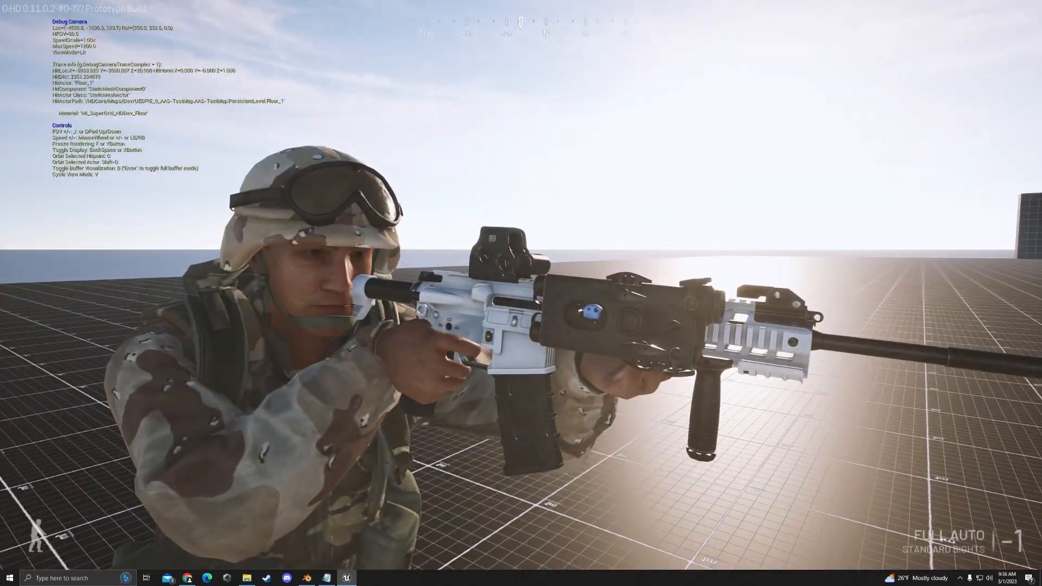
Examine the soldier's aiming pose with the debug camera from the front right, check the holographic sight in first person, and end the play session.
{"action": "key", "text": "semicolon"}
{"action": "key", "text": "semicolon"}
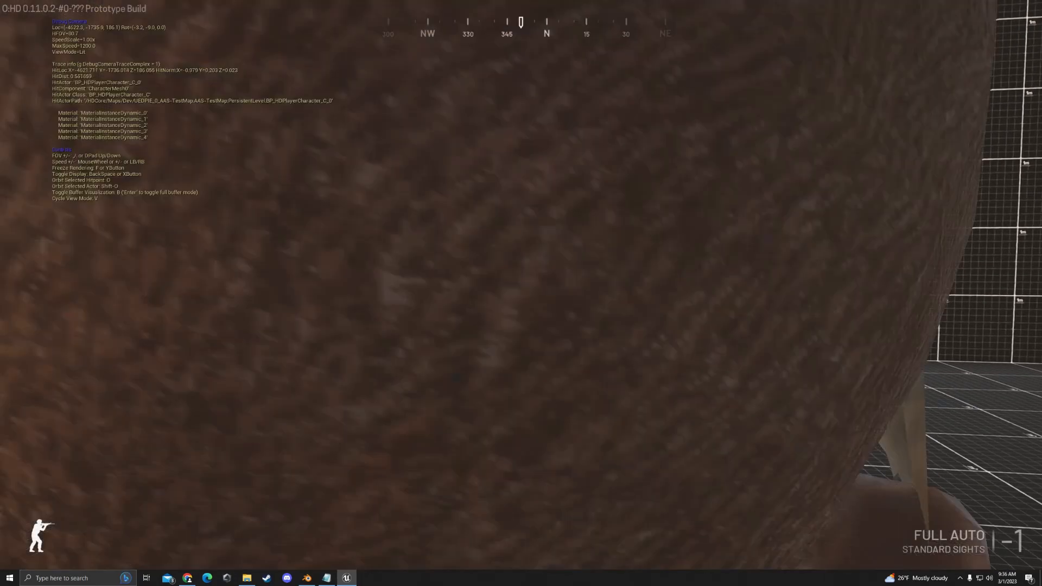
{"action": "key", "text": "s"}
{"action": "key", "text": "w"}
{"action": "key", "text": "d"}
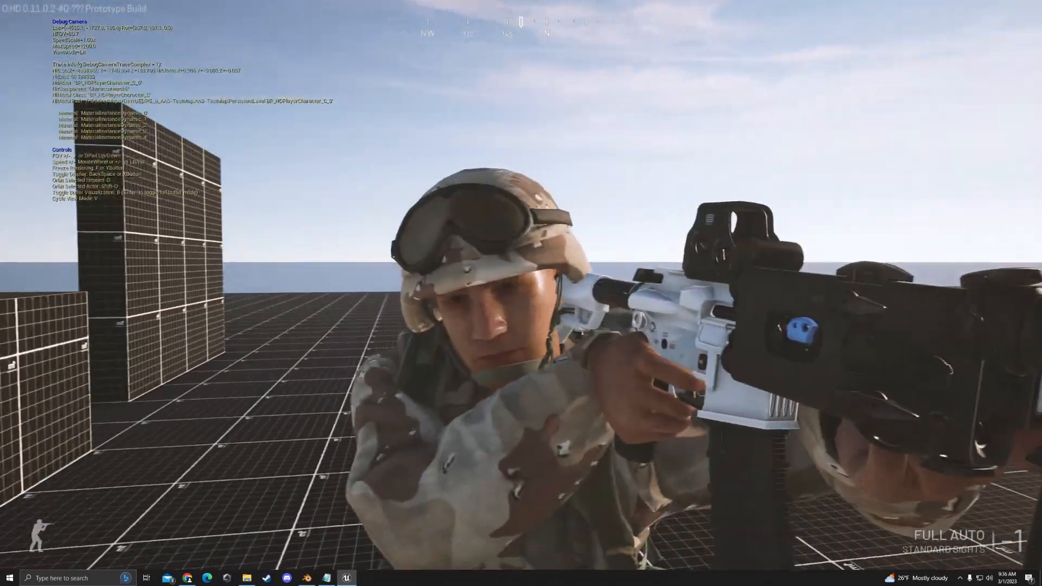
{"action": "key", "text": "s"}
{"action": "key", "text": "a"}
{"action": "key", "text": "semicolon"}
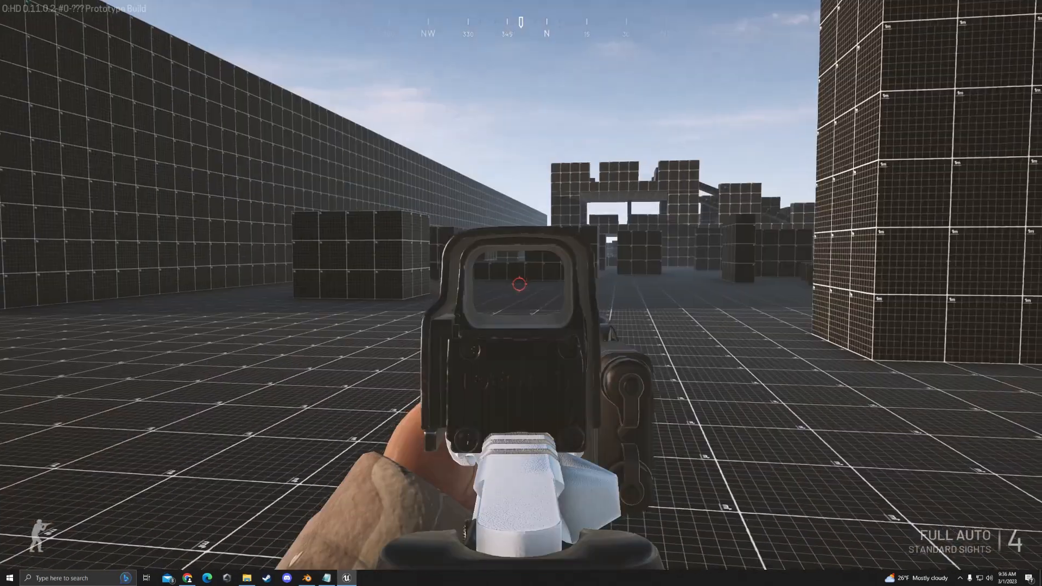
{"action": "key", "text": "shift+F1"}
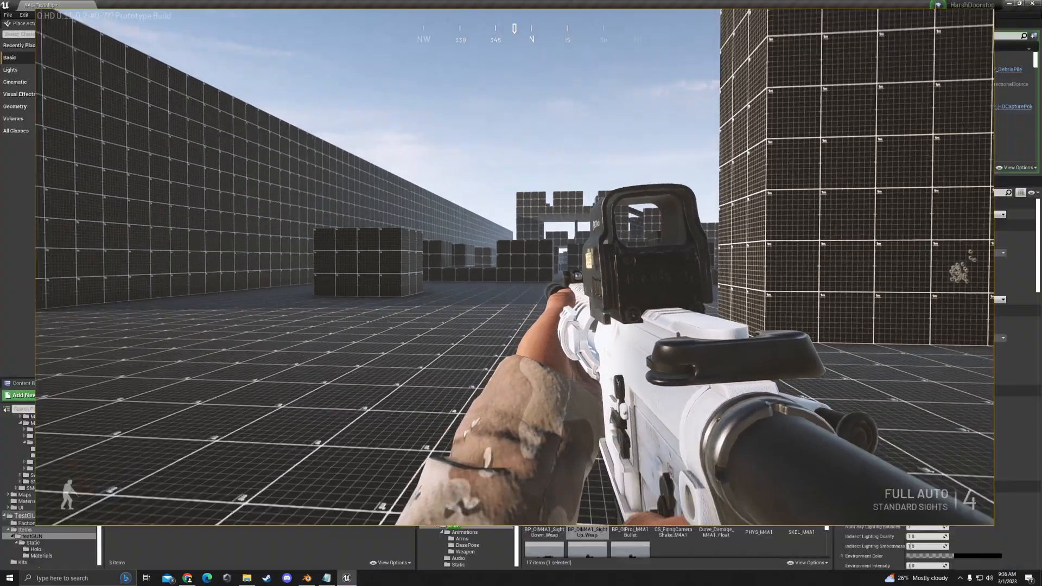
{"action": "key", "text": "Escape"}
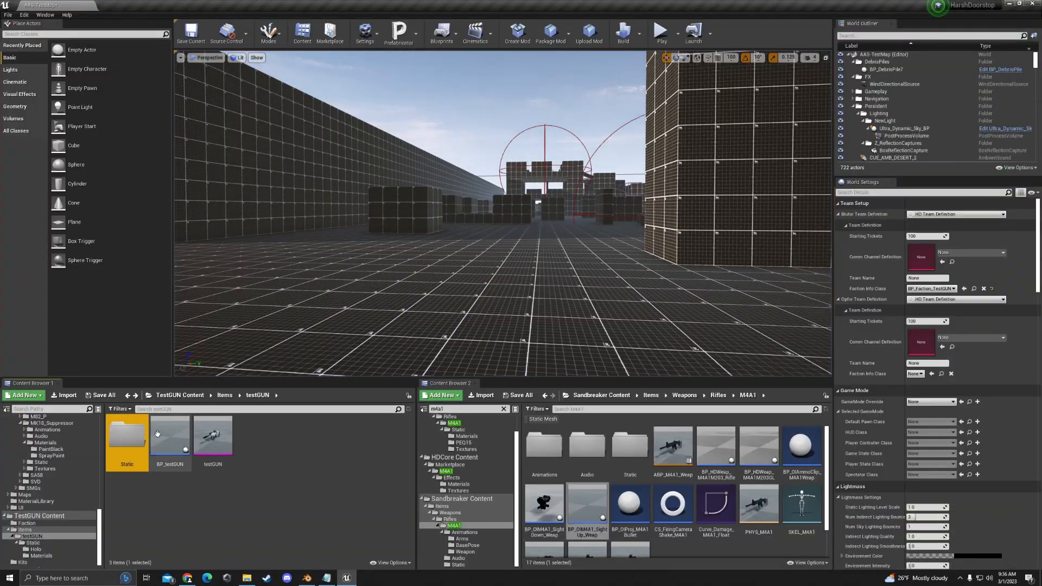
In the BP_testGUN blueprint, set the third person position offset's Z to -10, and compile and save it.
{"action": "double_click", "coordinate": [170, 436]}
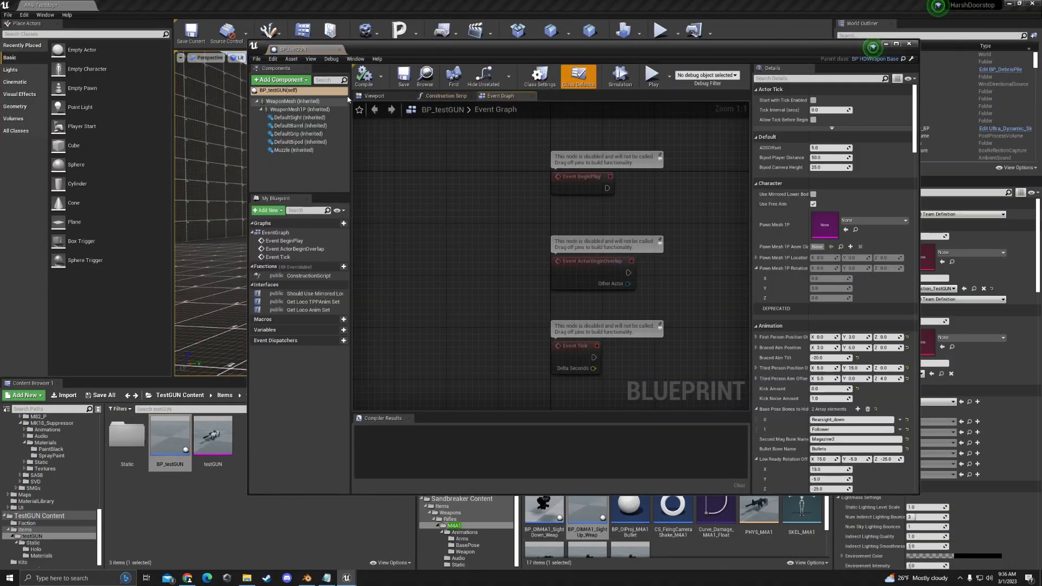
{"action": "left_click", "coordinate": [374, 95]}
{"action": "scroll", "coordinate": [620, 239], "scroll_direction": "up", "scroll_amount": 5}
{"action": "scroll", "coordinate": [620, 239], "scroll_direction": "down", "scroll_amount": 6}
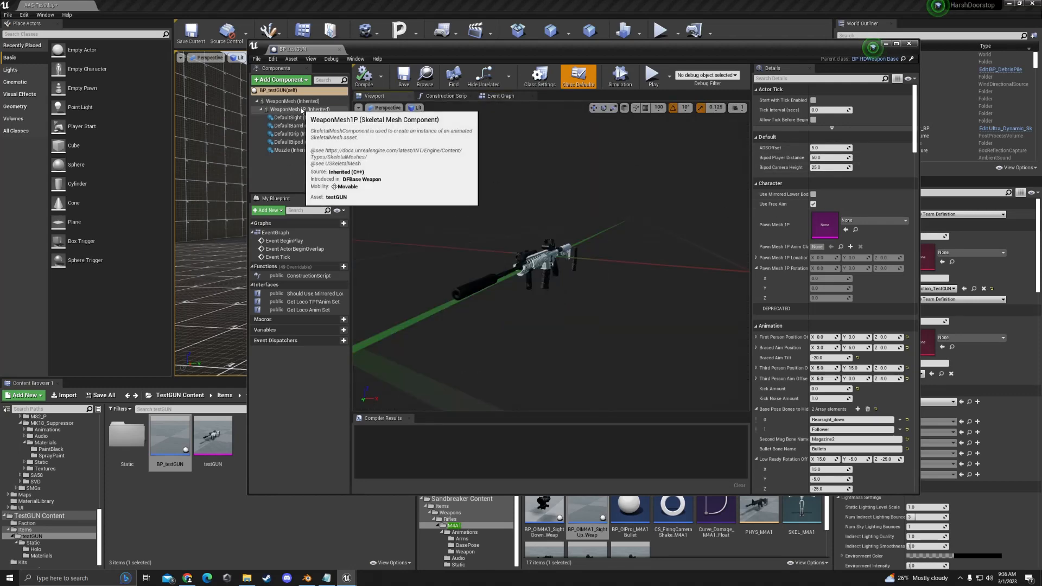
{"action": "scroll", "coordinate": [913, 123], "scroll_direction": "down", "scroll_amount": 3}
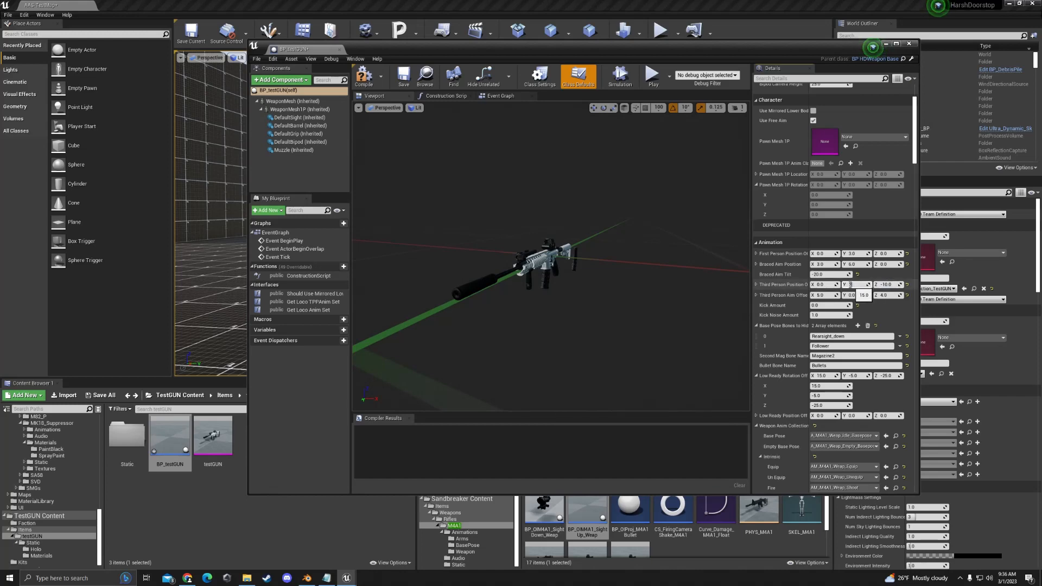
{"action": "left_click", "coordinate": [364, 77]}
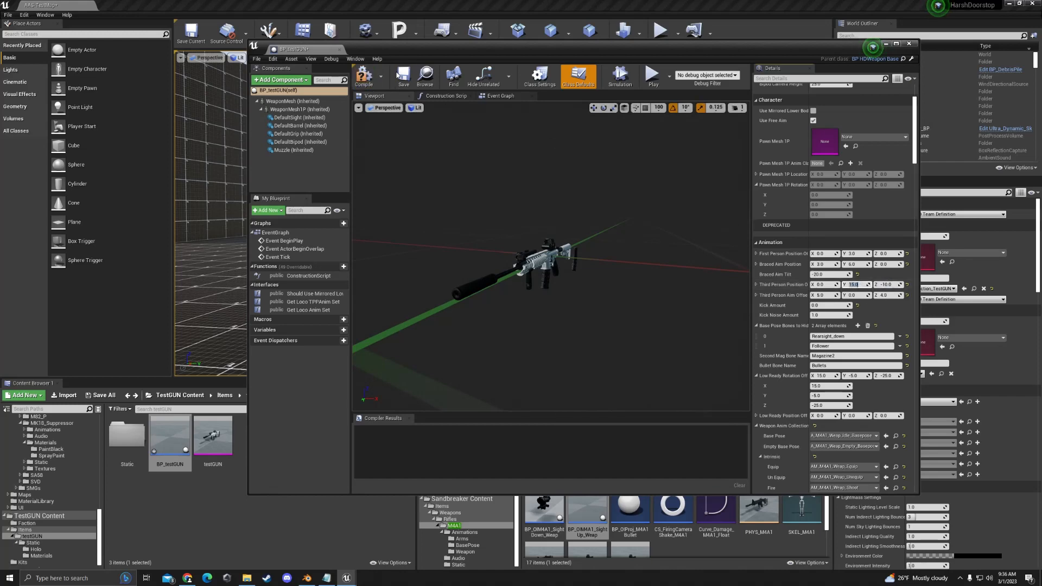
{"action": "left_click", "coordinate": [403, 77]}
Uncover the level viewport, play the test map and deploy as the first rifleman at the BLUFOR spawn.
{"action": "left_click_drag", "start_coordinate": [579, 46], "coordinate": [557, 367]}
{"action": "left_click", "coordinate": [661, 32]}
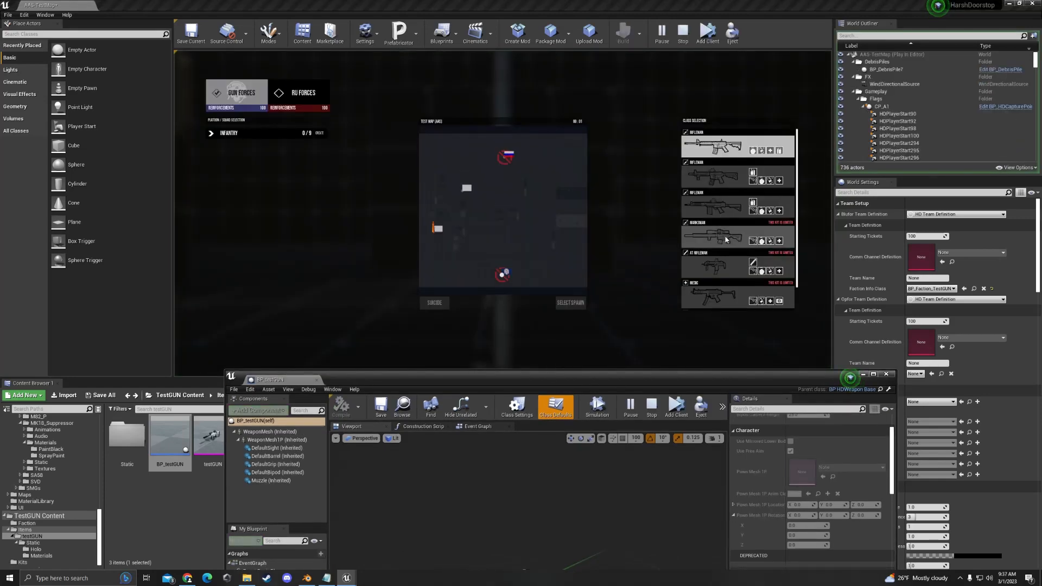
{"action": "left_click", "coordinate": [505, 276]}
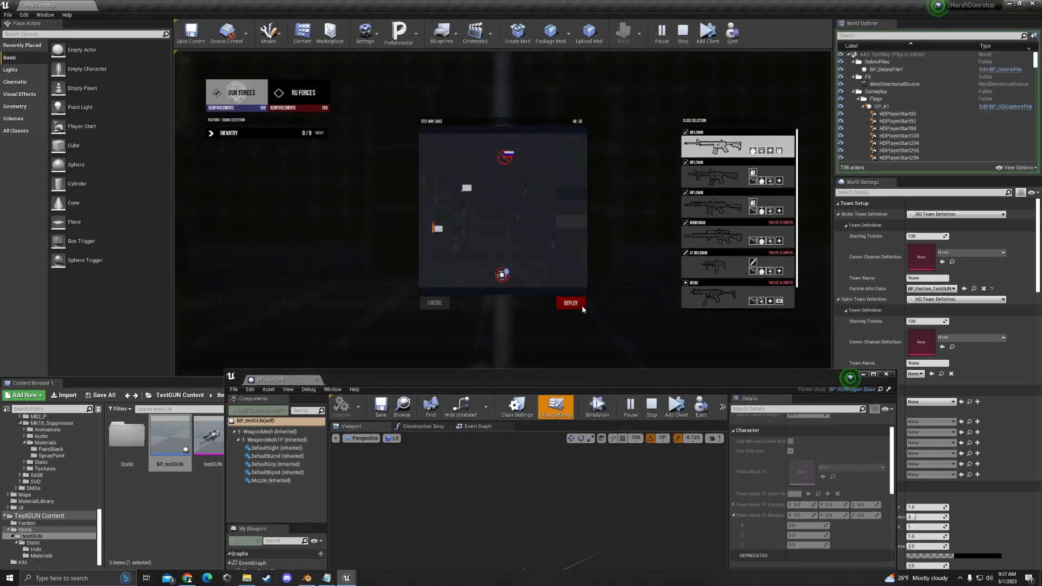
{"action": "left_click", "coordinate": [580, 306]}
Check the rifle's third-person position against the shoulder and hands from both sides and the front, and end the play session.
{"action": "key", "text": "semicolon"}
{"action": "key", "text": "d"}
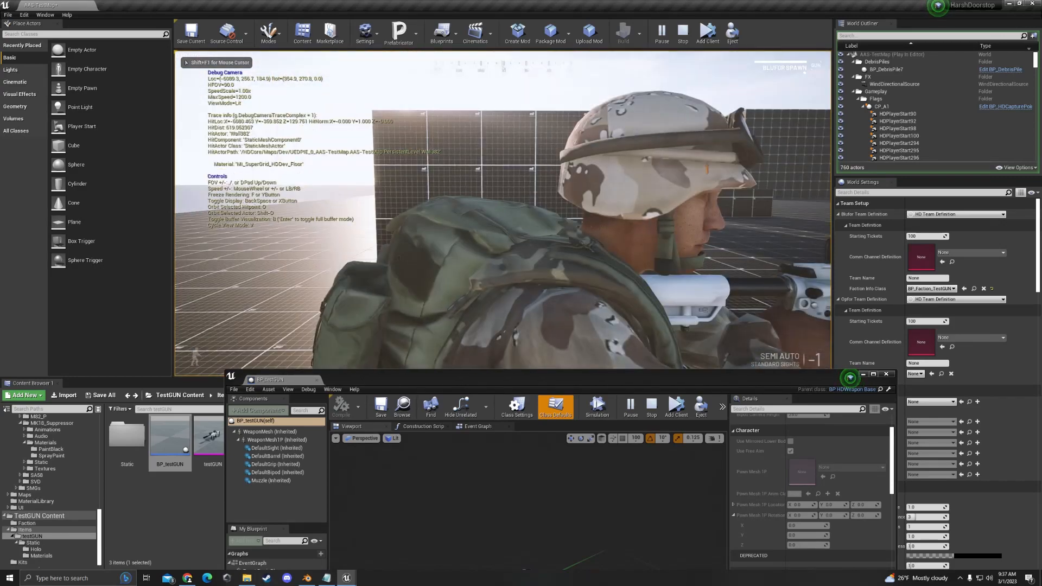
{"action": "key", "text": "d"}
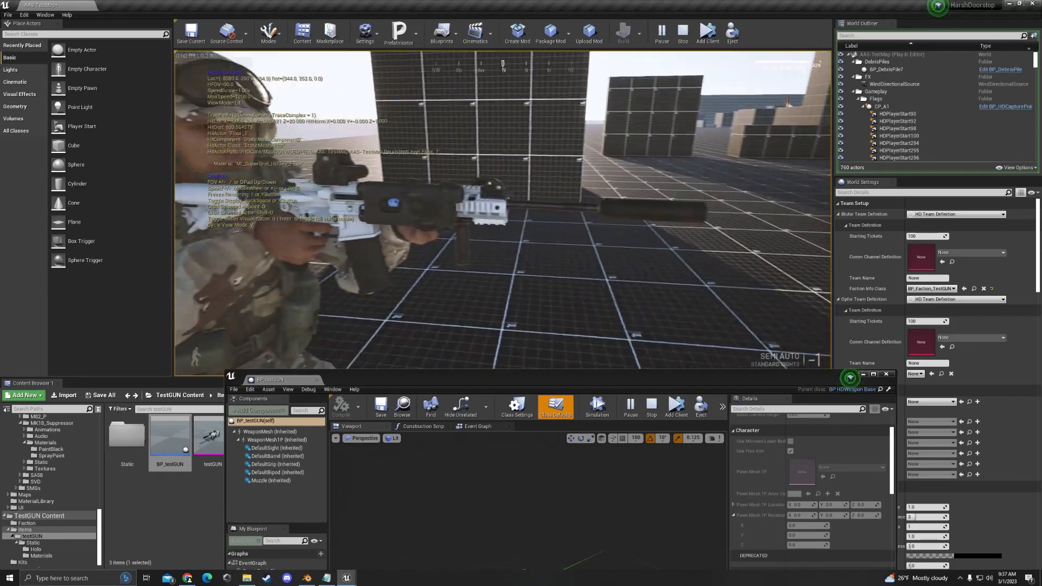
{"action": "key", "text": "a"}
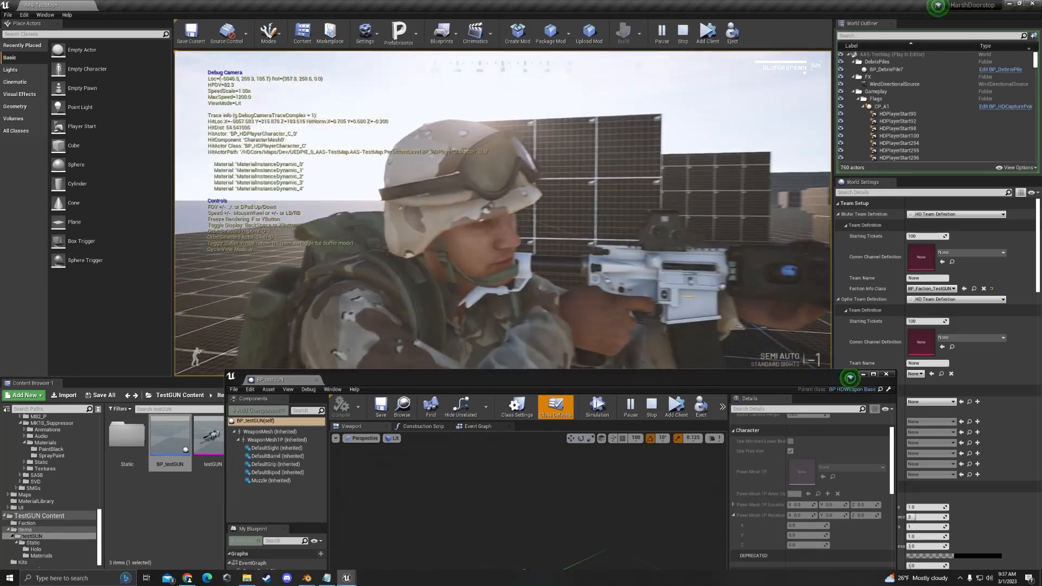
{"action": "key", "text": "d"}
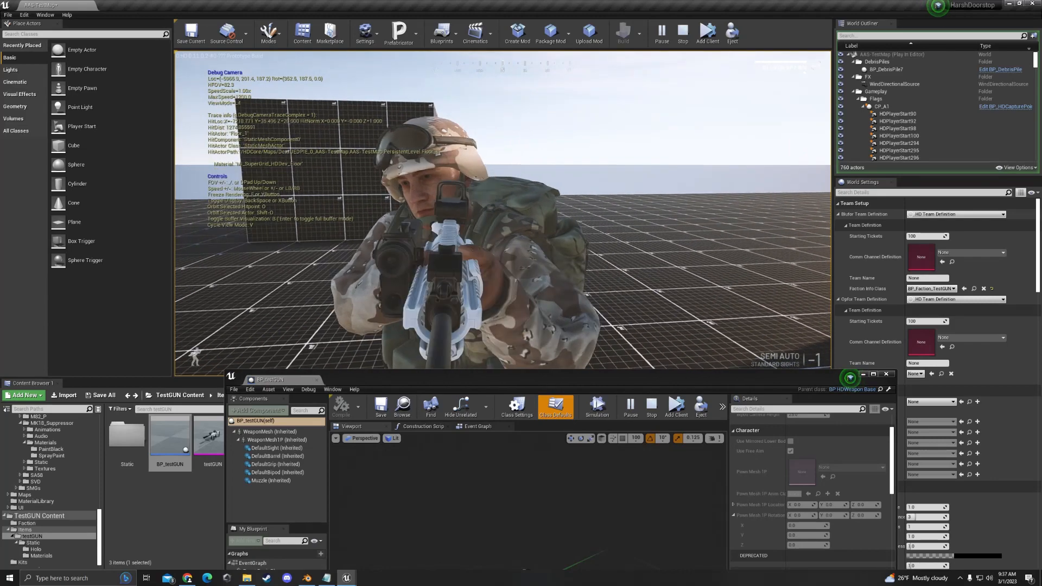
{"action": "key", "text": "a"}
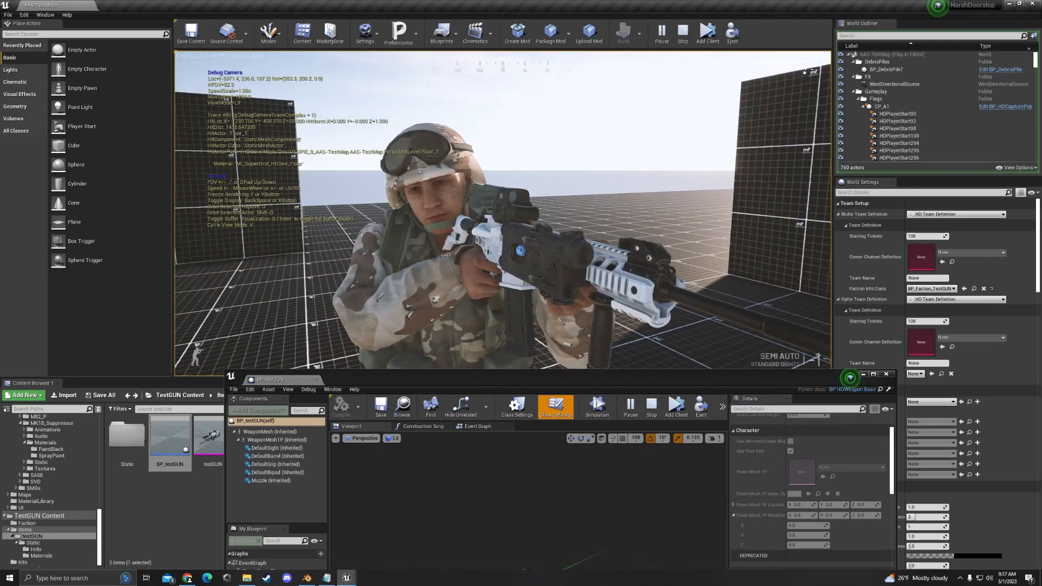
{"action": "key", "text": "a"}
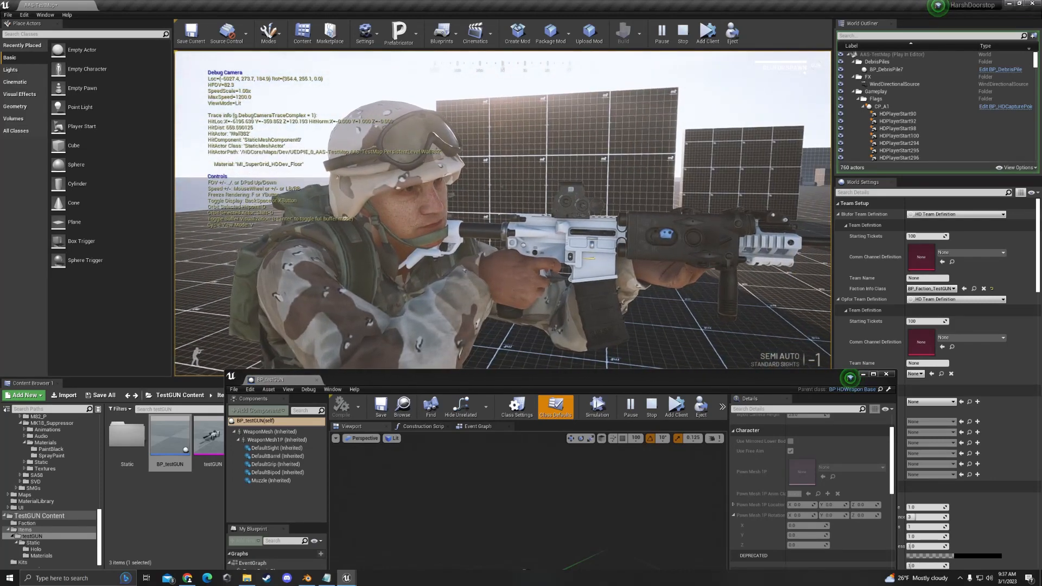
{"action": "key", "text": "semicolon"}
{"action": "key", "text": "Escape"}
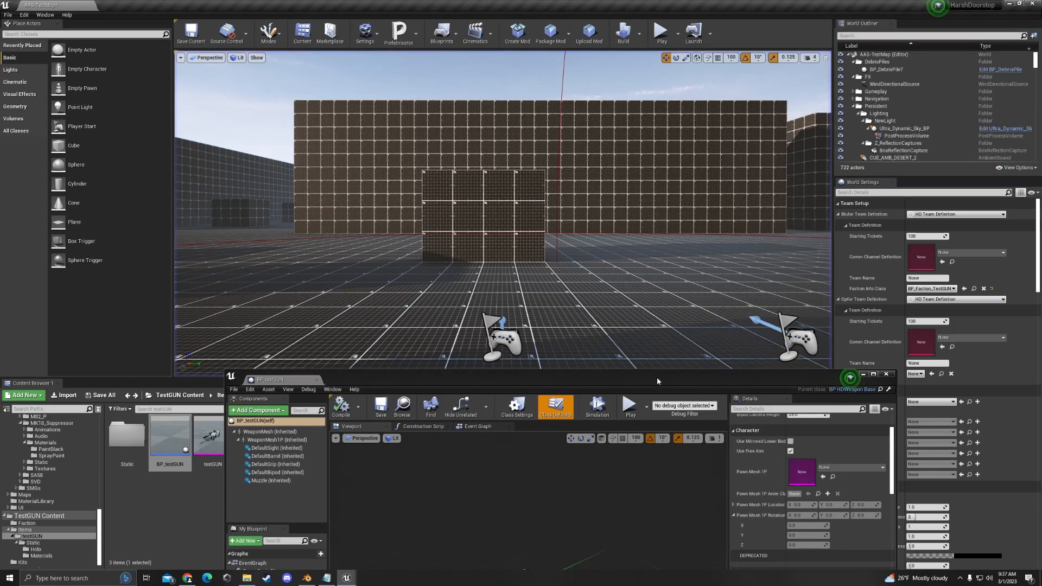
Set BP_testGUN's third person position offset to X -8, Y 20 and Z -12, and compile and save the blueprint.
{"action": "left_click_drag", "start_coordinate": [656, 379], "coordinate": [586, 103]}
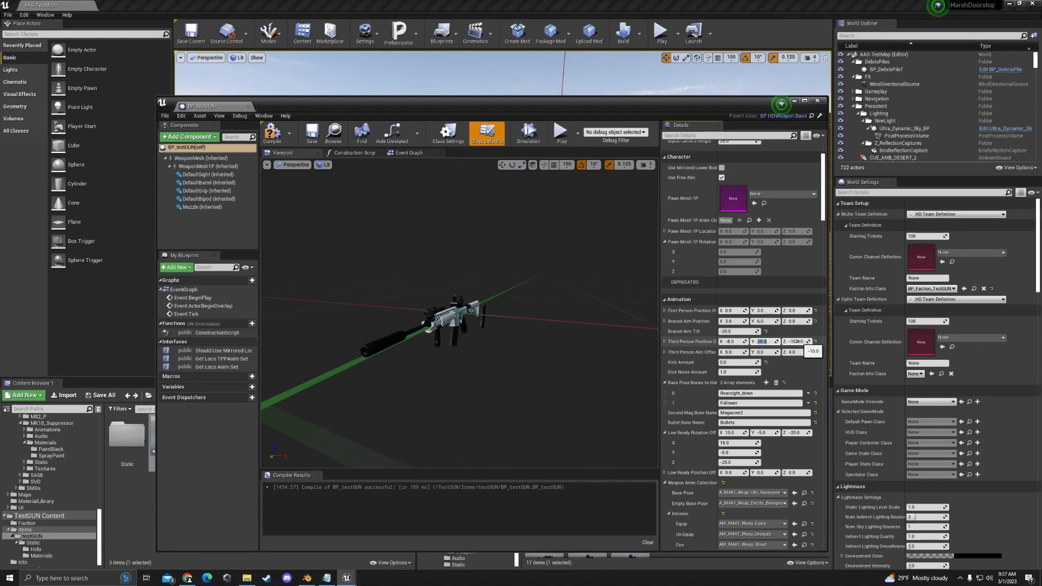
{"action": "key", "text": "Return"}
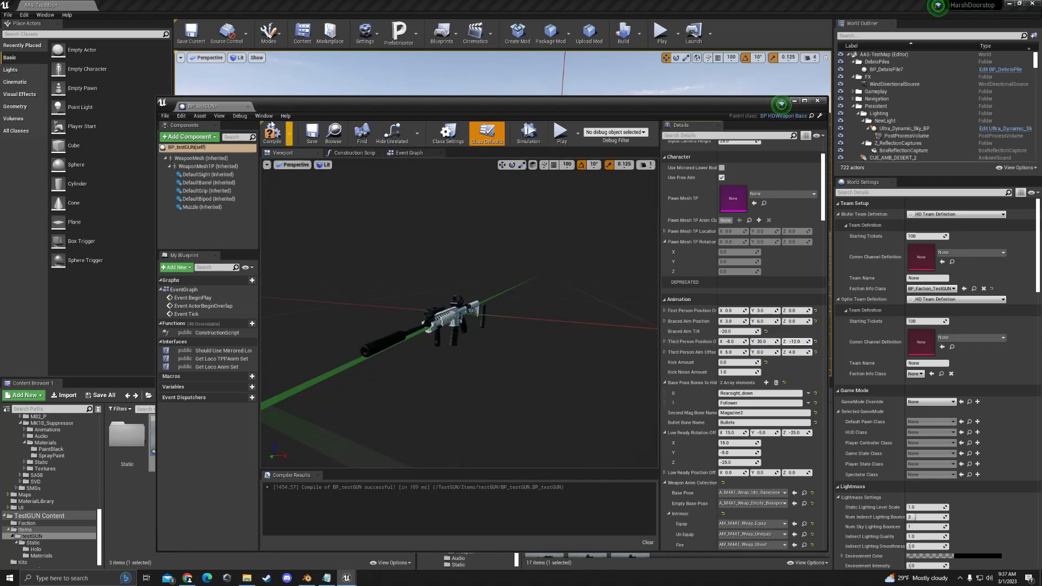
{"action": "left_click", "coordinate": [273, 133]}
{"action": "left_click", "coordinate": [311, 134]}
Clear the blueprint editor off the level viewport, play the test map again and deploy with the adjusted rifle.
{"action": "left_click_drag", "start_coordinate": [350, 106], "coordinate": [359, 404]}
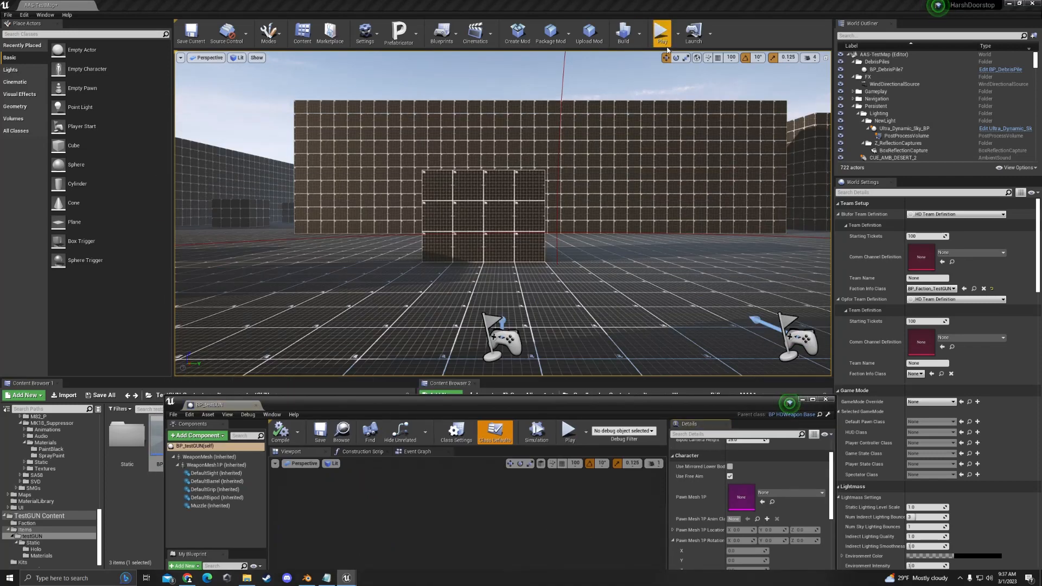
{"action": "left_click", "coordinate": [661, 35]}
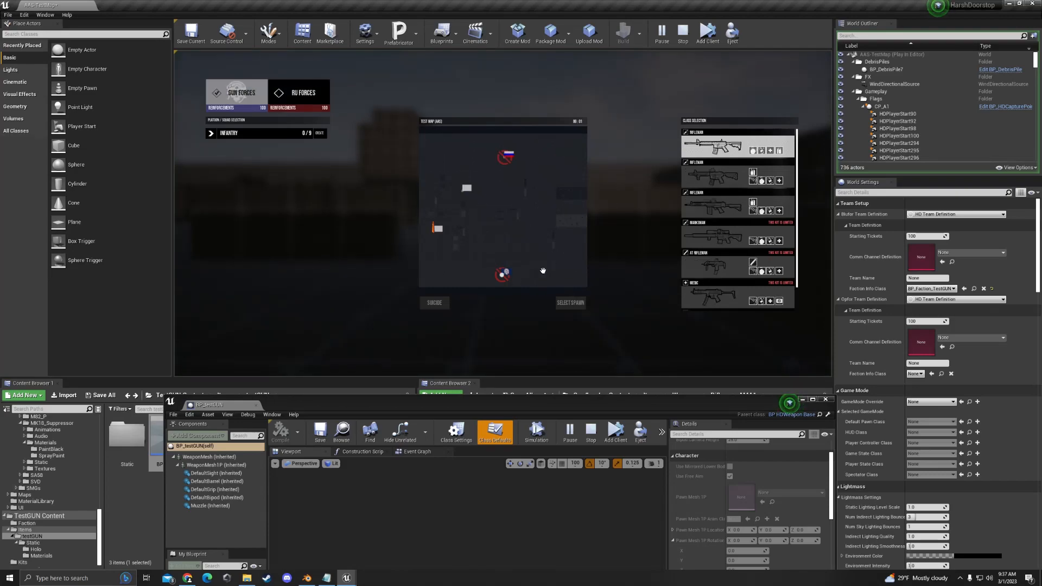
{"action": "left_click", "coordinate": [569, 303]}
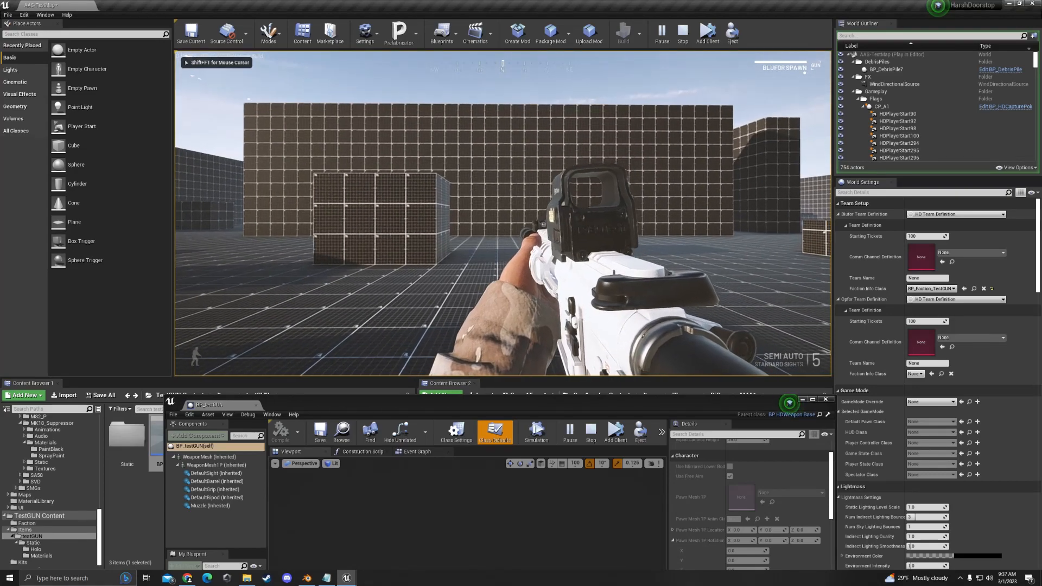
Inspect the stock's fit at the shoulder and both hands' grips by flying the debug camera around the standing soldier.
{"action": "key", "text": "semicolon"}
{"action": "key", "text": "d"}
{"action": "key", "text": "w"}
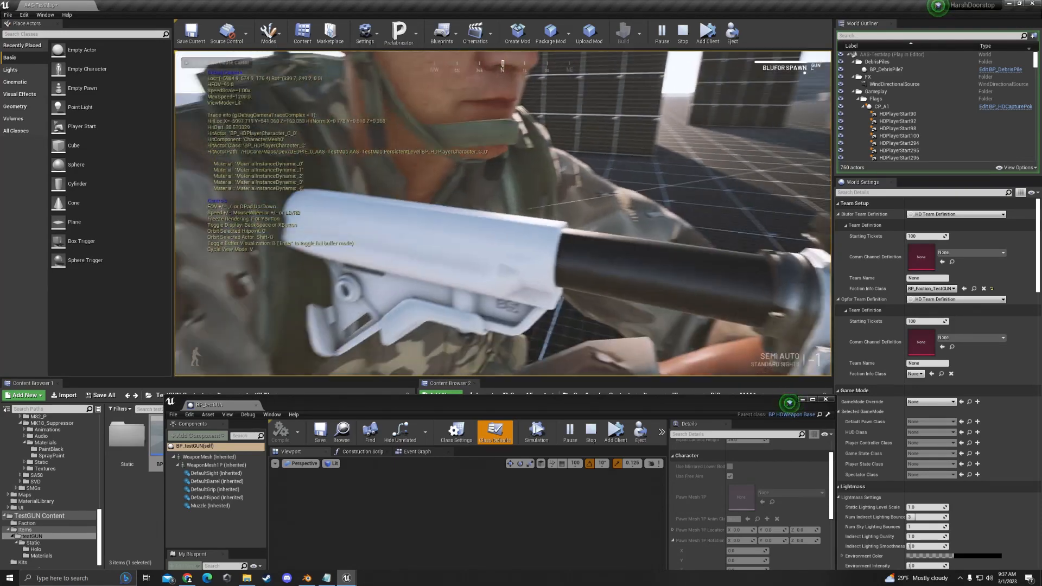
{"action": "key", "text": "s"}
{"action": "key", "text": "d"}
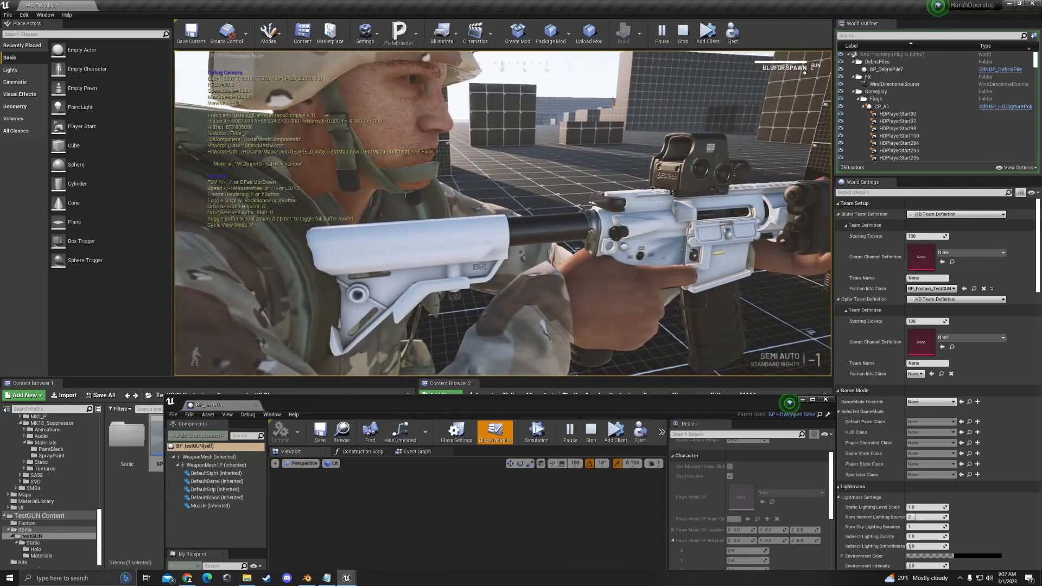
{"action": "key", "text": "d"}
{"action": "key", "text": "s"}
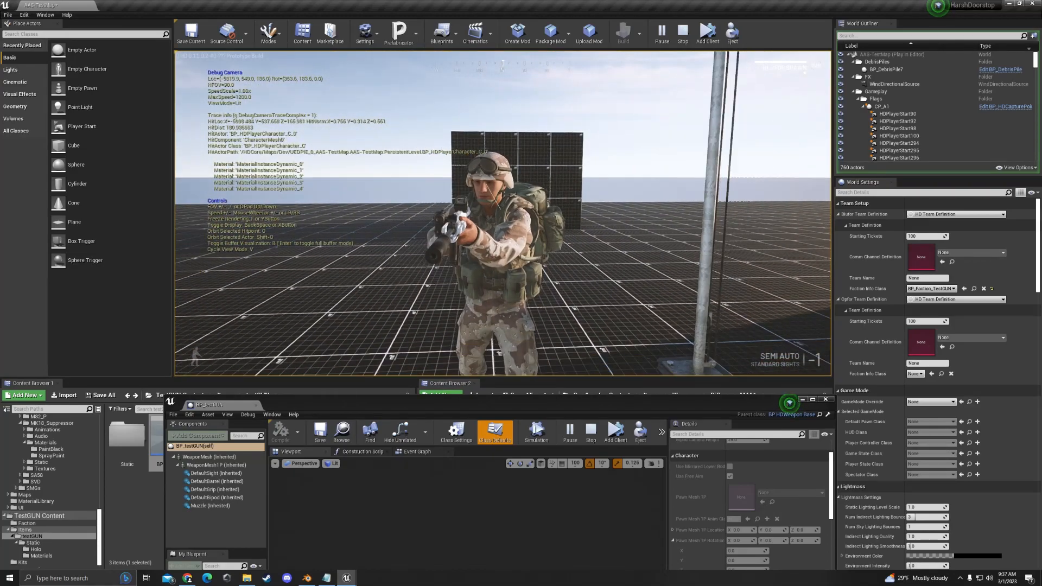
{"action": "key", "text": "a"}
{"action": "key", "text": "a"}
{"action": "key", "text": "w"}
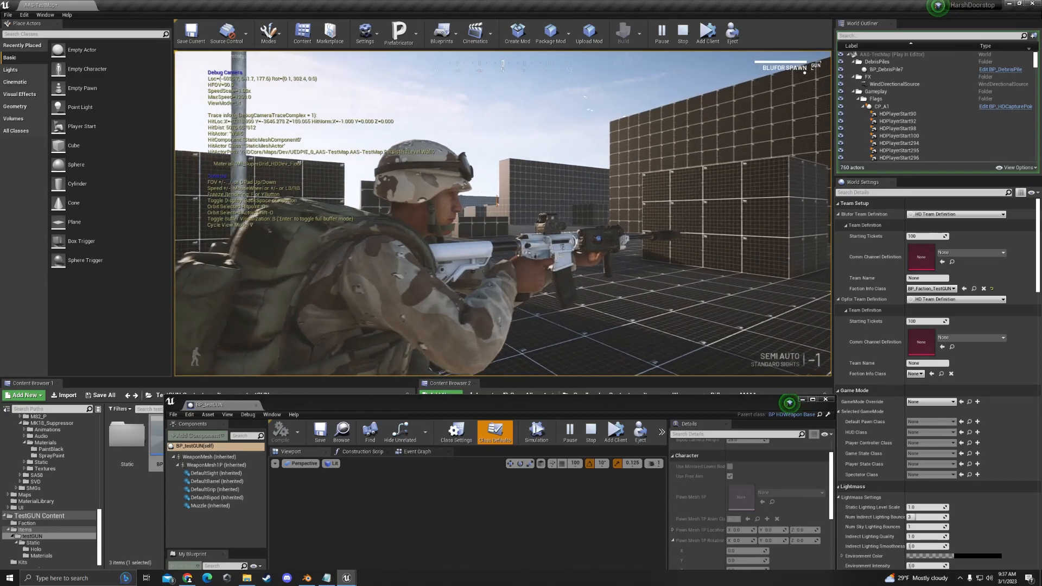
{"action": "key", "text": "d"}
{"action": "key", "text": "w"}
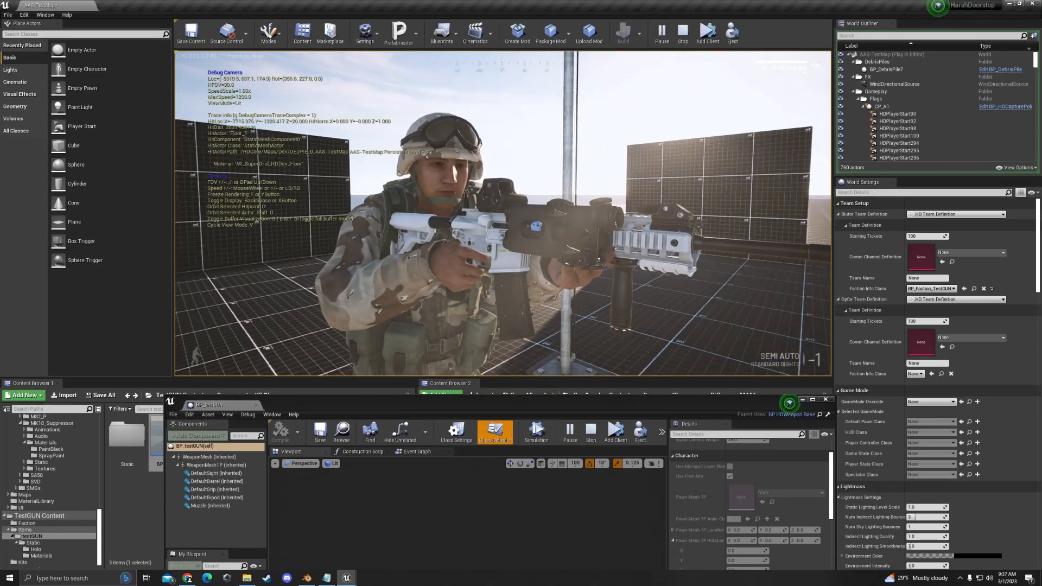
Examine the rifle in the soldier's aiming pose up close at the stock and from the left side.
{"action": "key", "text": "semicolon"}
{"action": "key", "text": "semicolon"}
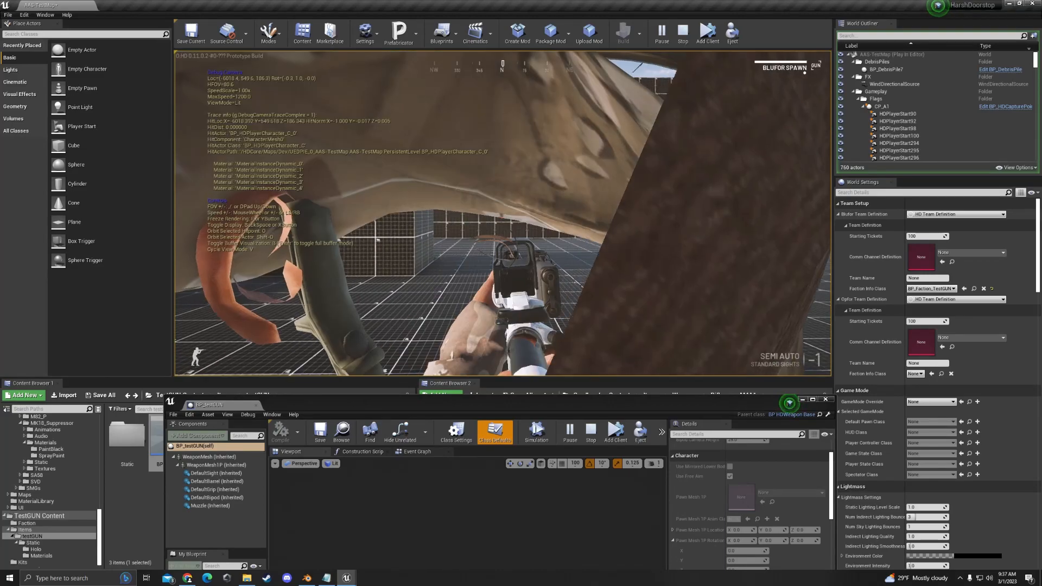
{"action": "key", "text": "d"}
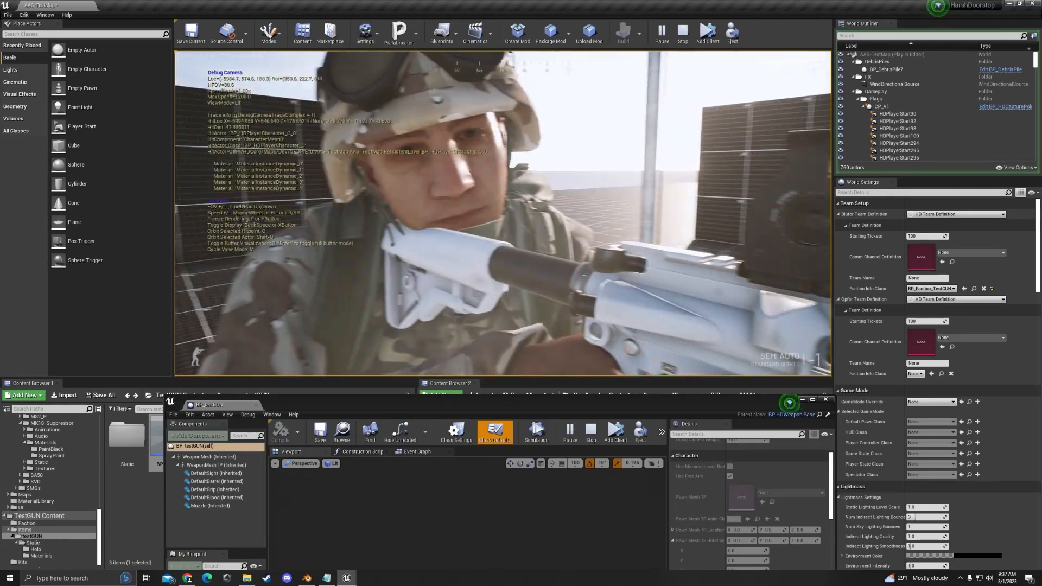
{"action": "key", "text": "s"}
{"action": "key", "text": "d"}
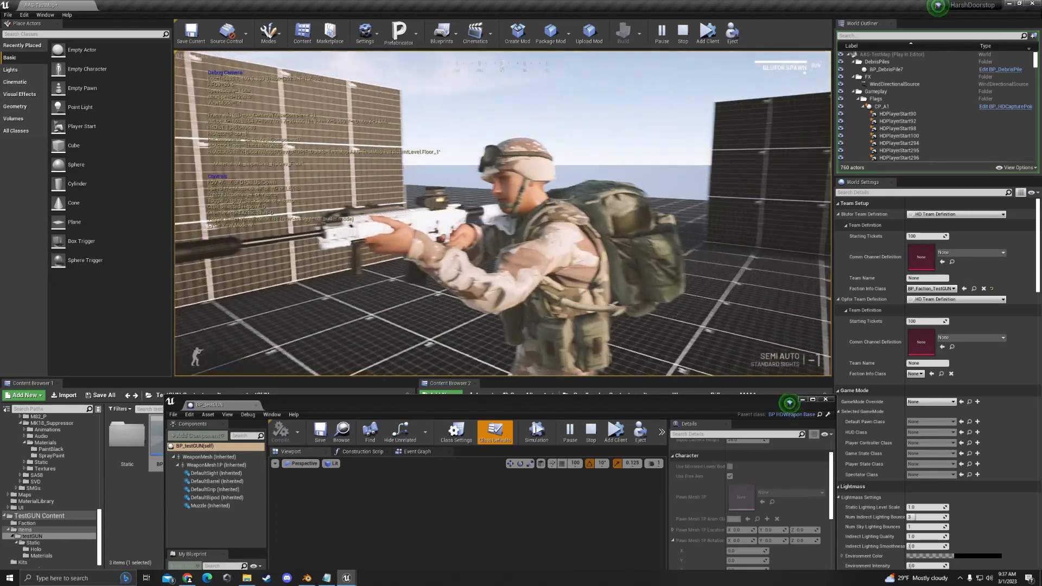
{"action": "key", "text": "w"}
Show the running game full screen and minimize the blueprint editor window covering it.
{"action": "key", "text": "F11"}
{"action": "left_click", "coordinate": [521, 285]}
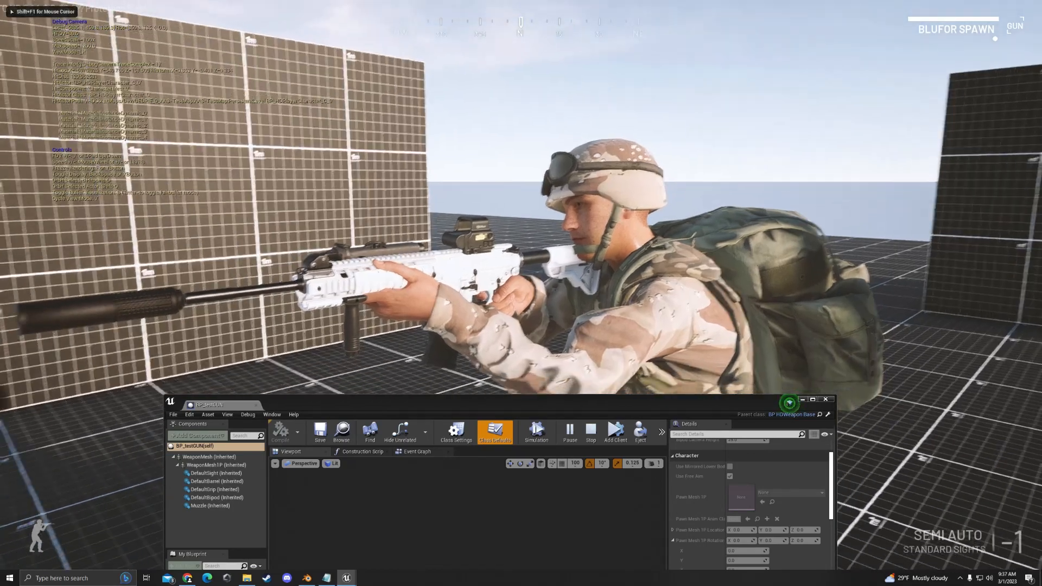
{"action": "key", "text": "alt+Tab"}
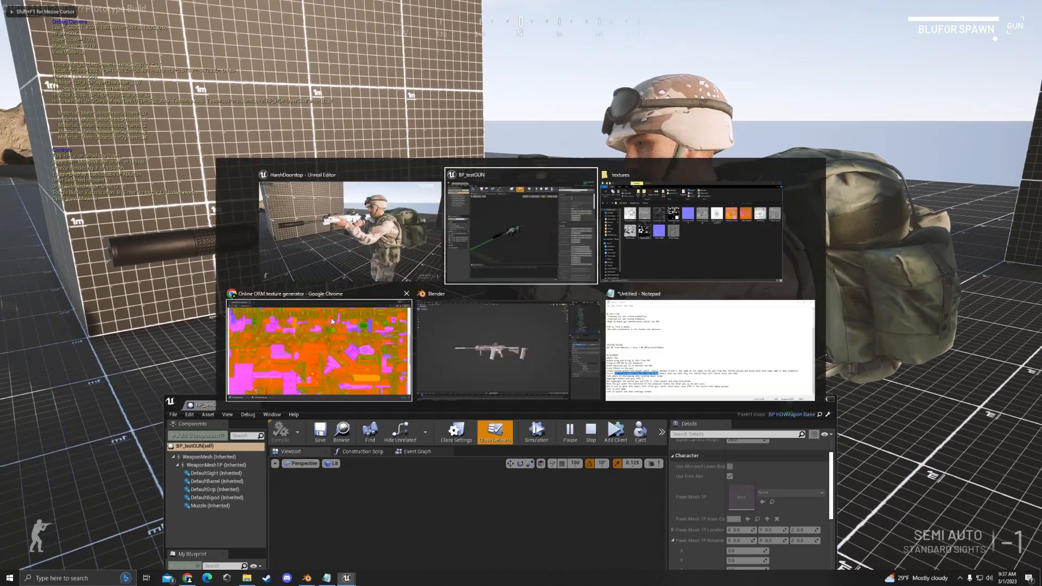
{"action": "left_click", "coordinate": [802, 403]}
Fly the debug camera around the aiming soldier to examine the rifle's stock and grips from close up, the front and behind.
{"action": "key", "text": "w"}
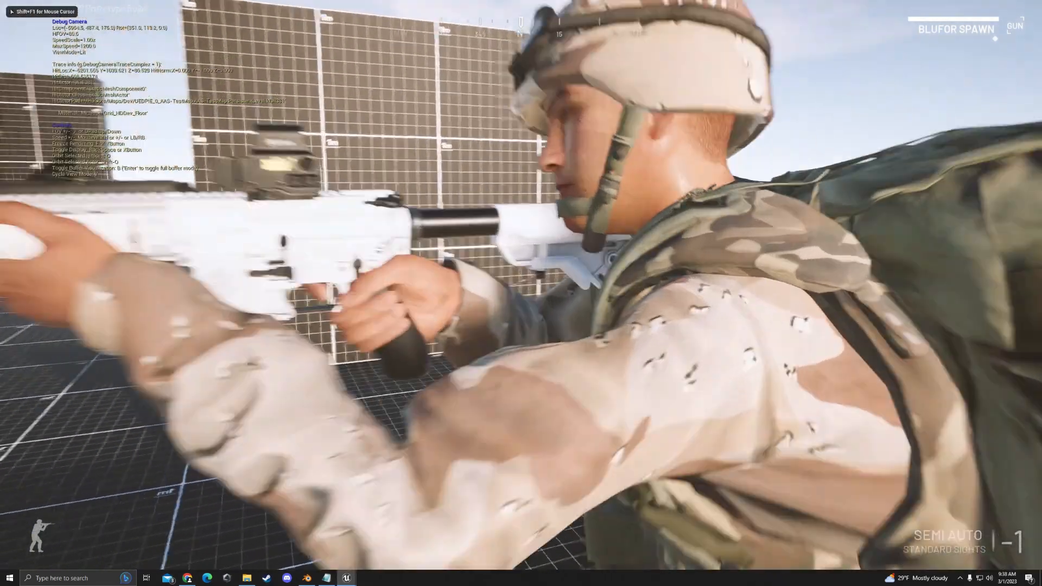
{"action": "key", "text": "d"}
{"action": "key", "text": "s"}
{"action": "key", "text": "a"}
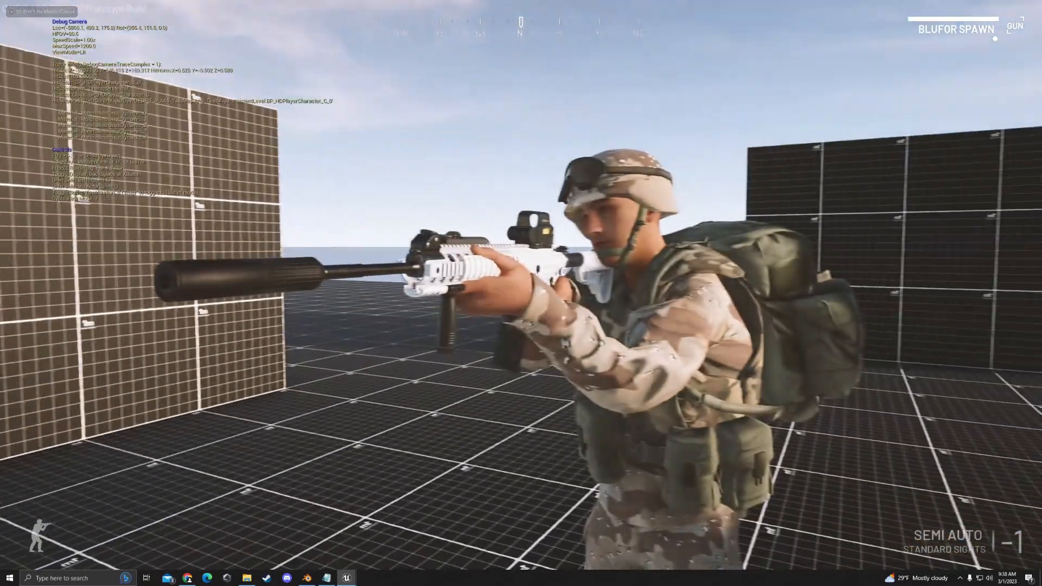
{"action": "key", "text": "w"}
{"action": "key", "text": "a"}
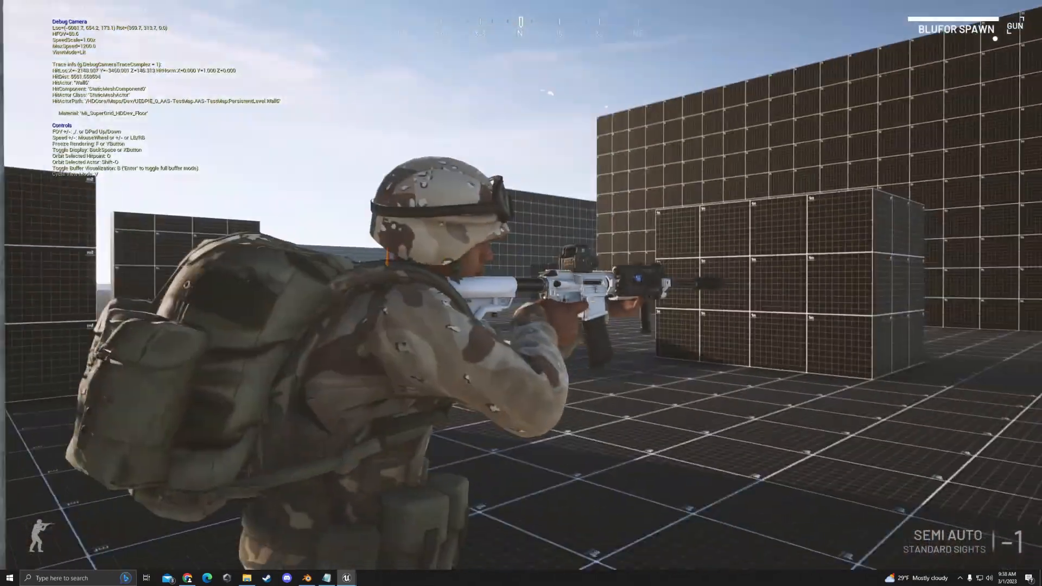
{"action": "key", "text": "w"}
Leave the debug camera to check the first-person aim through the sight, and end the play session.
{"action": "key", "text": "semicolon"}
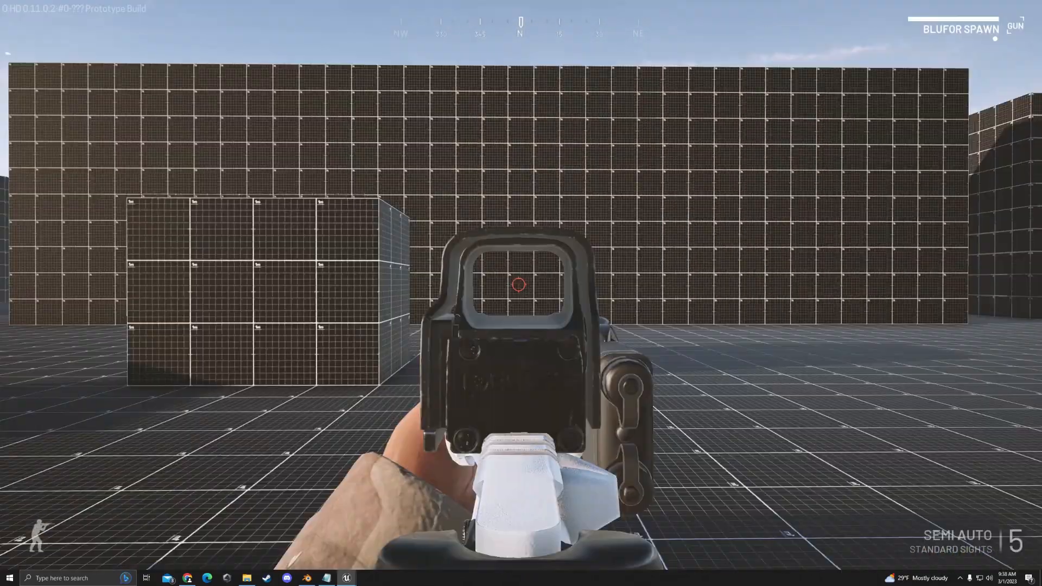
{"action": "right_click", "coordinate": [521, 285]}
{"action": "right_click", "coordinate": [521, 285]}
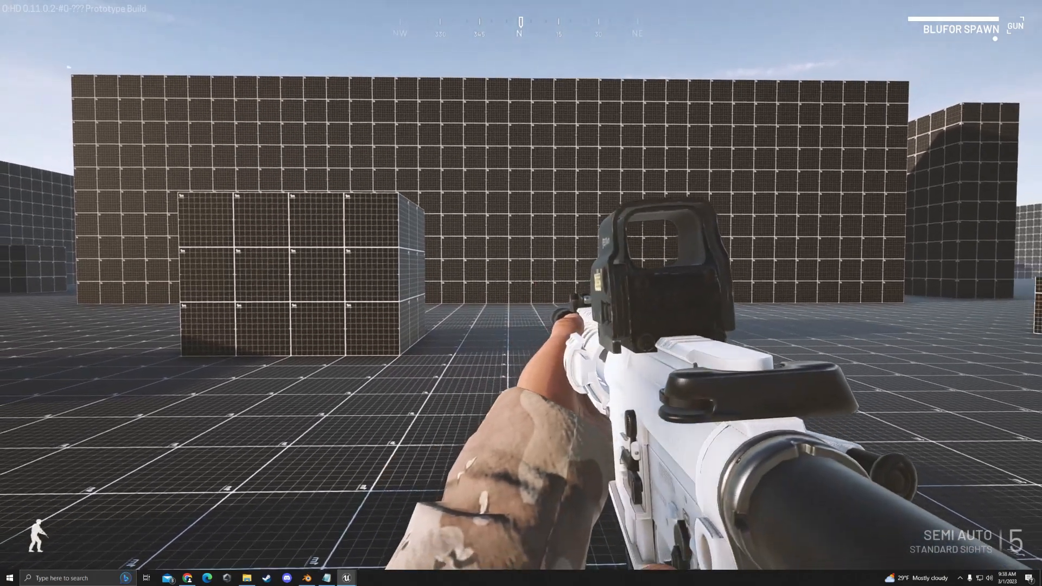
{"action": "key", "text": "F11"}
{"action": "key", "text": "Escape"}
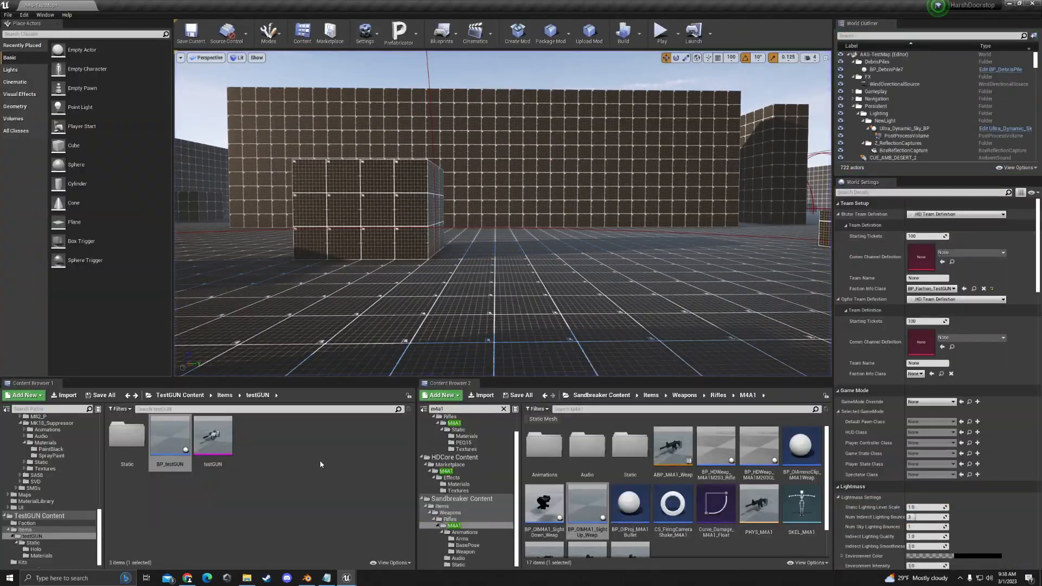
Reopen BP_testGUN and review its animation, recoil, muzzle effects, sound and damage settings.
{"action": "double_click", "coordinate": [170, 439]}
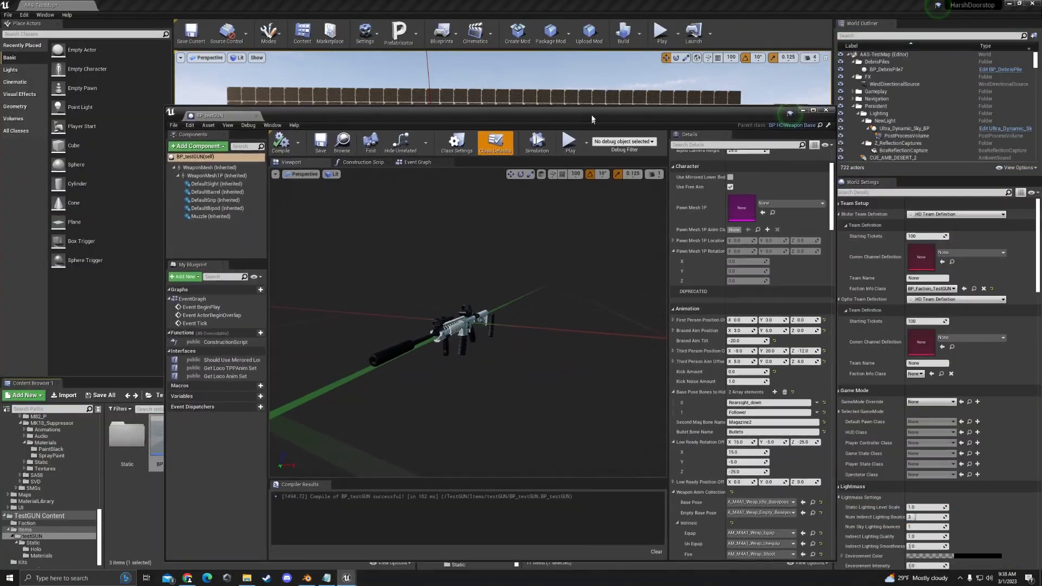
{"action": "left_click_drag", "start_coordinate": [592, 118], "coordinate": [595, 85]}
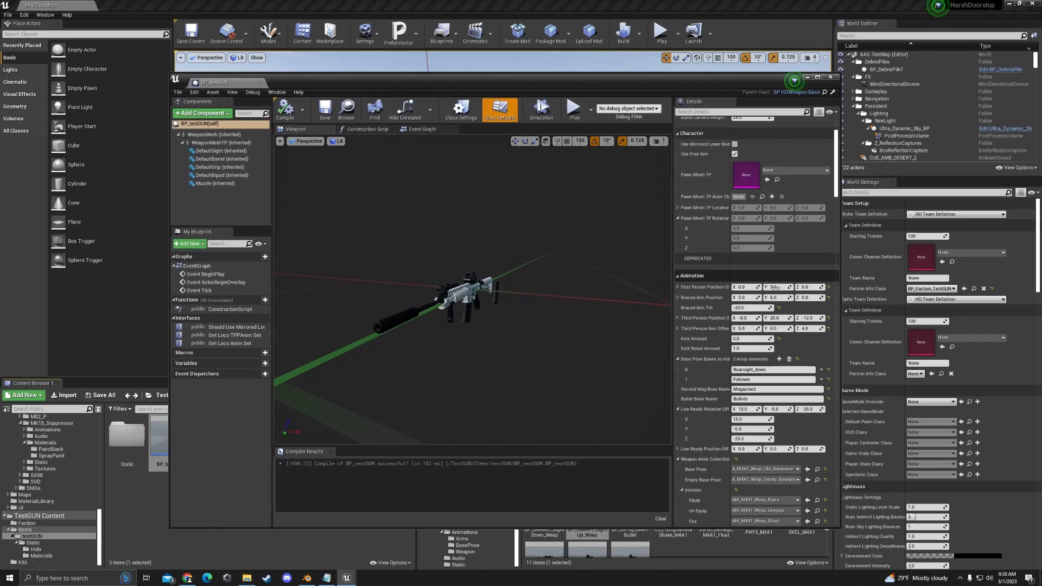
{"action": "scroll", "coordinate": [831, 230], "scroll_direction": "down", "scroll_amount": 10}
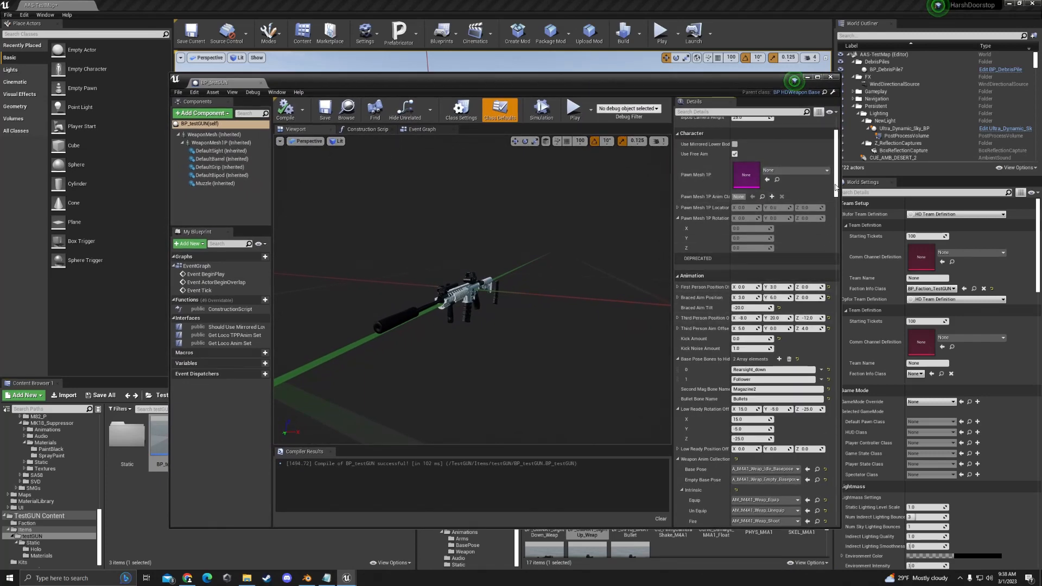
{"action": "scroll", "coordinate": [847, 247], "scroll_direction": "up", "scroll_amount": 10}
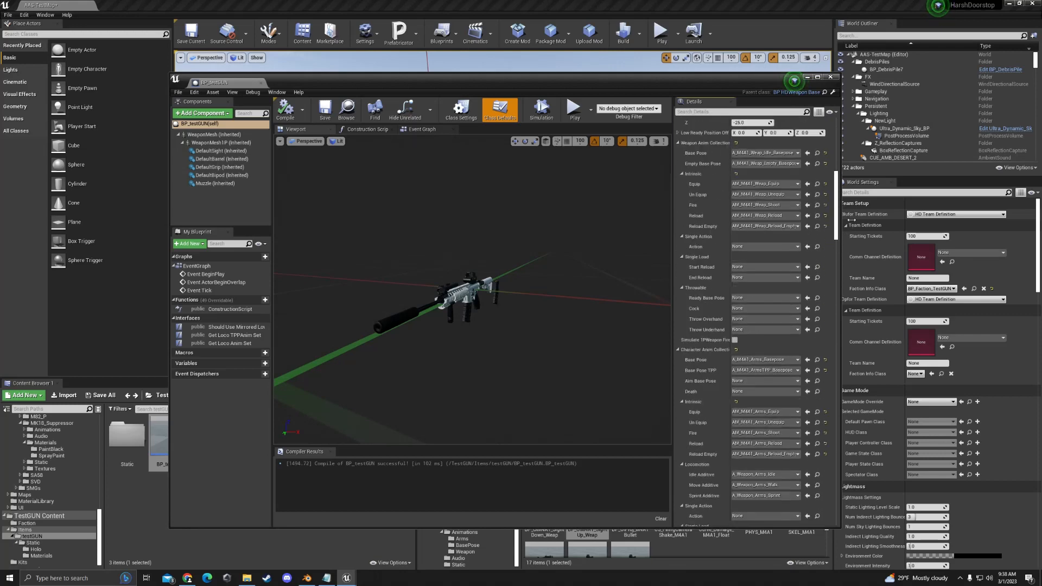
{"action": "scroll", "coordinate": [776, 271], "scroll_direction": "down", "scroll_amount": 2}
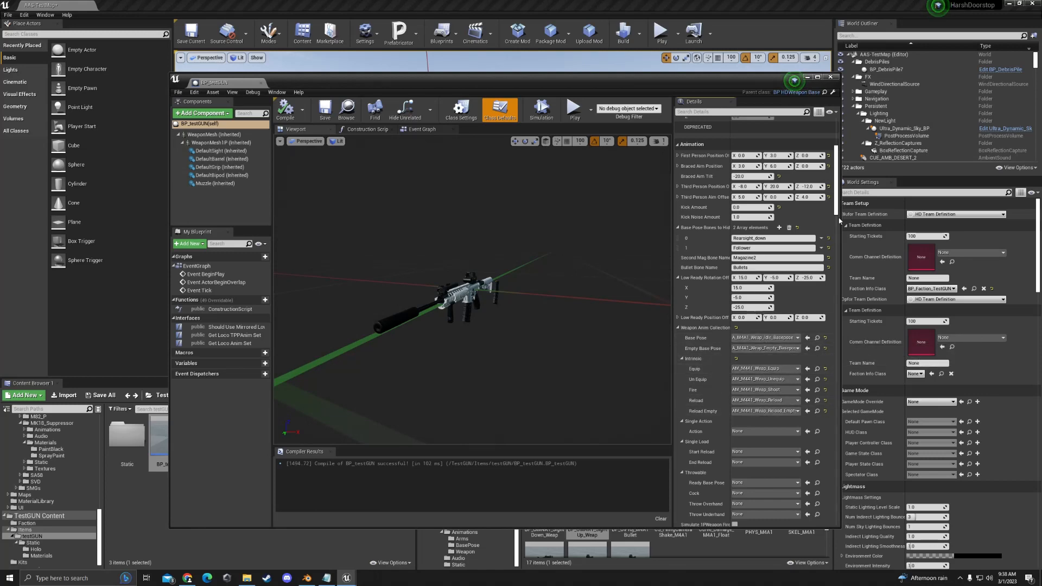
{"action": "scroll", "coordinate": [839, 220], "scroll_direction": "down", "scroll_amount": 10}
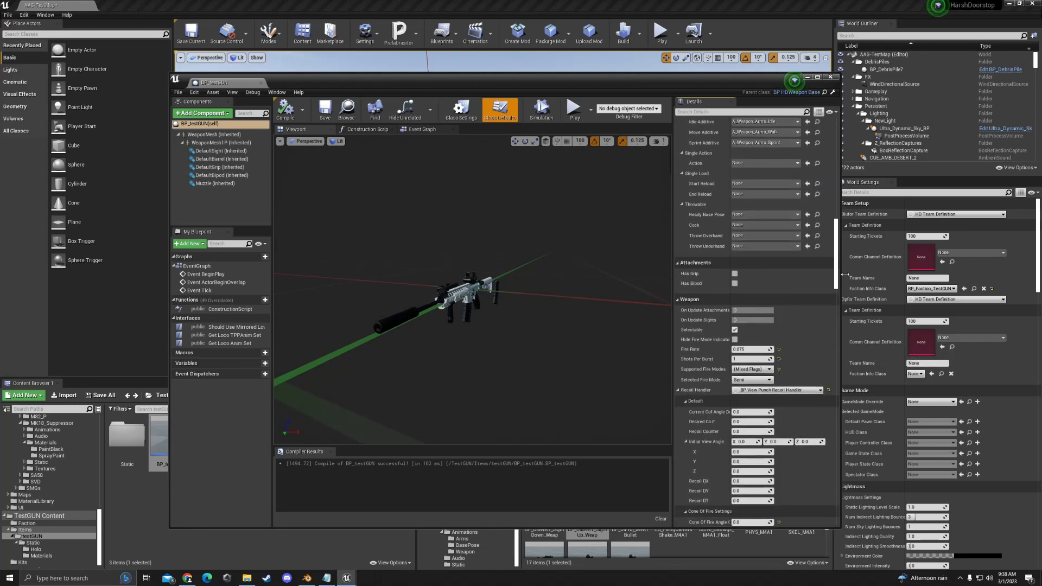
{"action": "left_click_drag", "start_coordinate": [845, 275], "coordinate": [853, 339]}
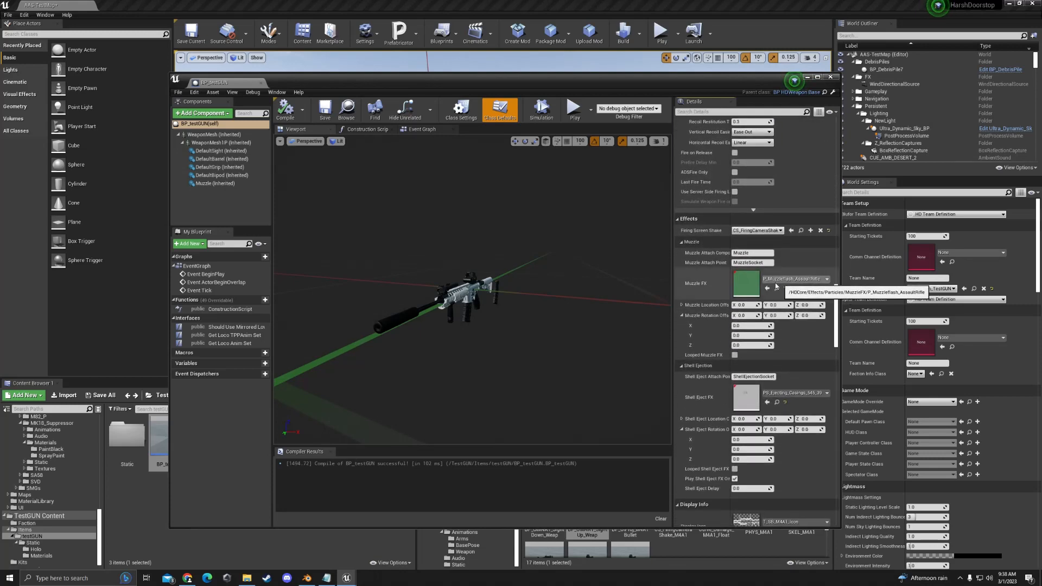
{"action": "left_click_drag", "start_coordinate": [835, 294], "coordinate": [828, 347]}
{"action": "scroll", "coordinate": [690, 219], "scroll_direction": "down", "scroll_amount": 8}
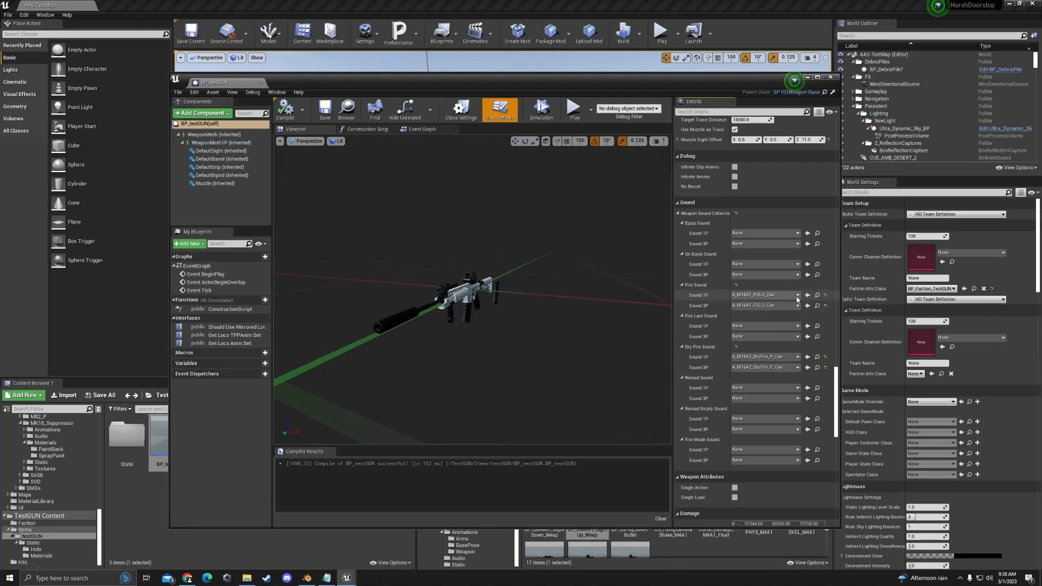
{"action": "scroll", "coordinate": [839, 398], "scroll_direction": "down", "scroll_amount": 5}
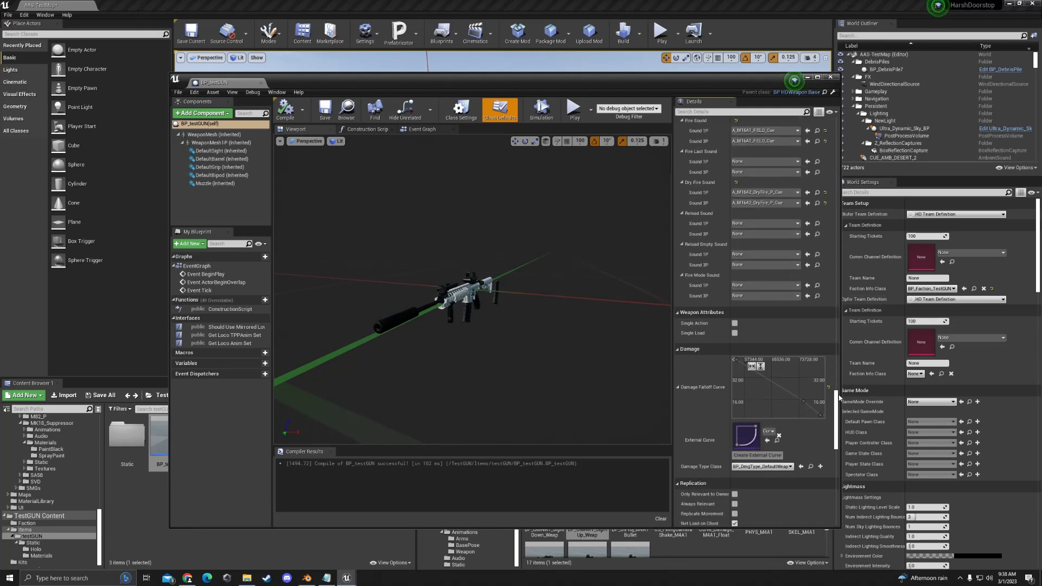
{"action": "scroll", "coordinate": [814, 325], "scroll_direction": "up", "scroll_amount": 5}
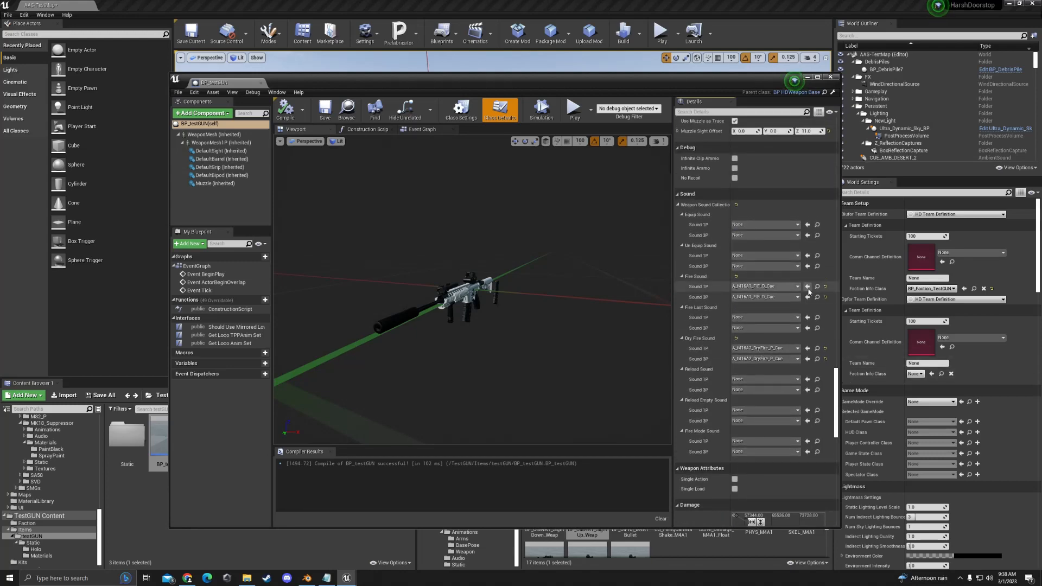
Locate the weapon's assigned first-person fire sound, A_M16A1_FIELD_Cue, among the project assets and play it.
{"action": "left_click", "coordinate": [159, 500]}
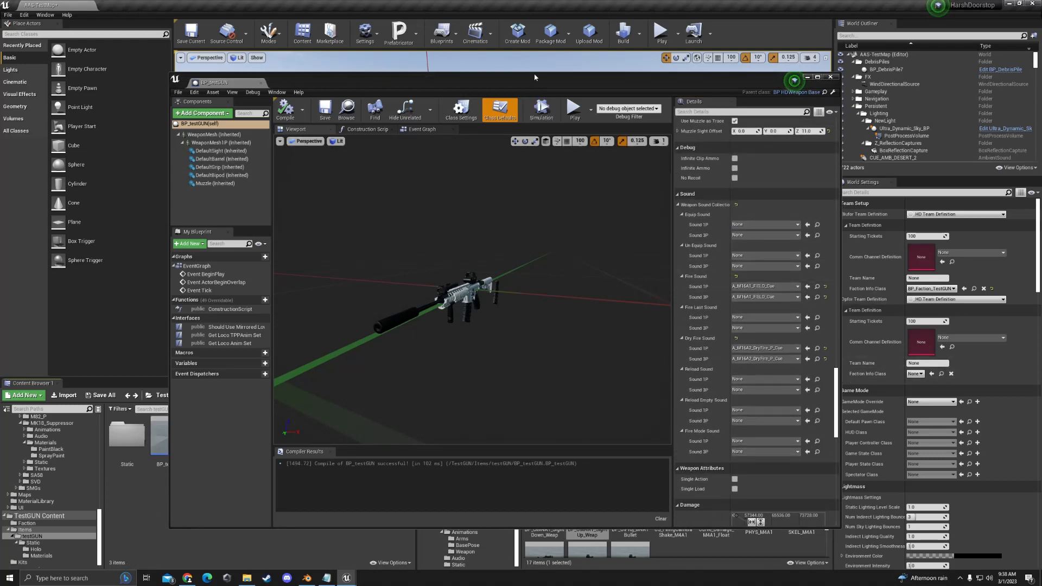
{"action": "left_click_drag", "start_coordinate": [534, 77], "coordinate": [654, 56]}
{"action": "left_click", "coordinate": [937, 265]}
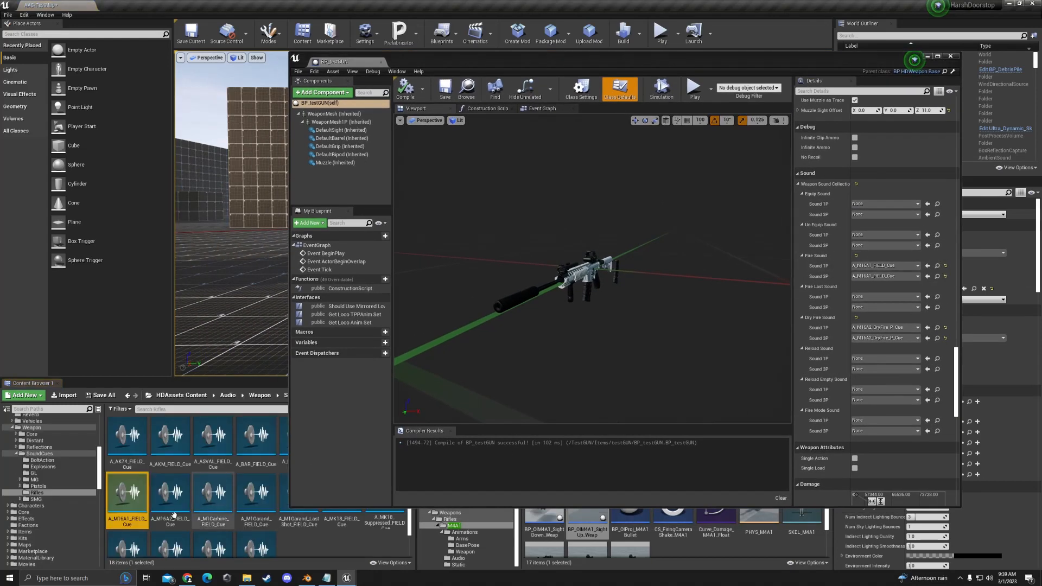
{"action": "left_click", "coordinate": [129, 497]}
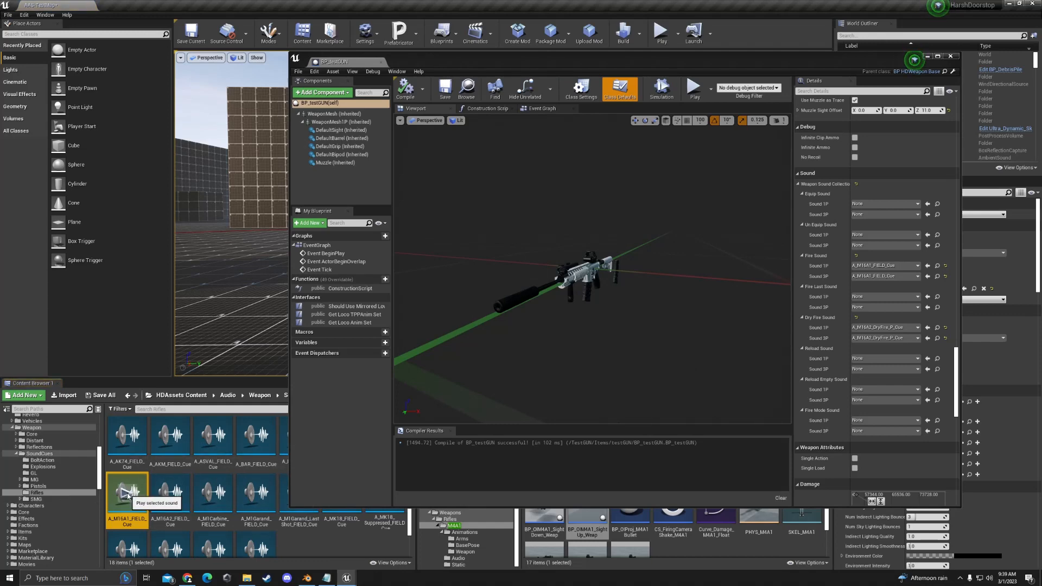
{"action": "left_click", "coordinate": [128, 496]}
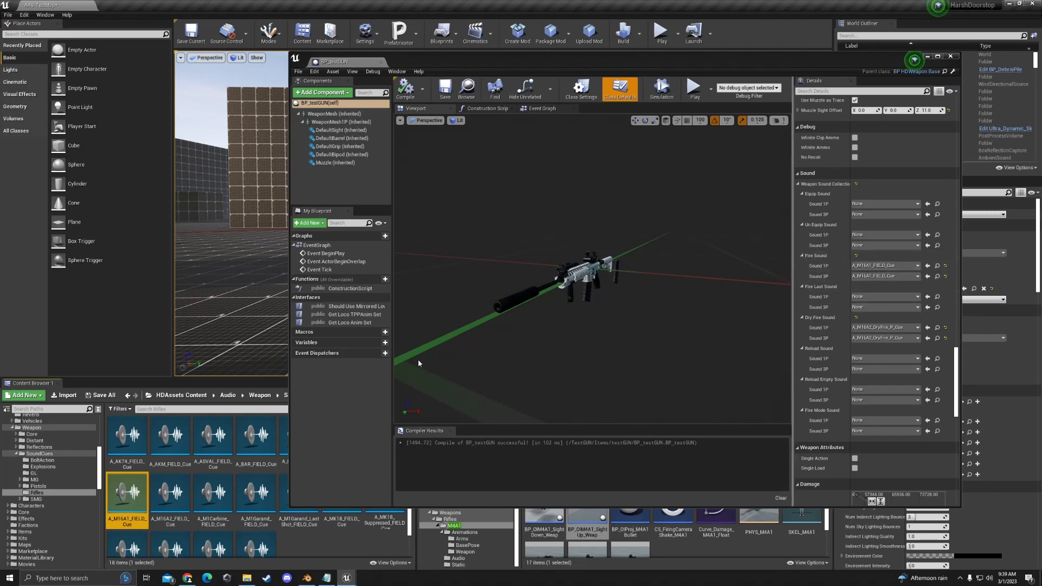
Filter the content folders for "mk18" and preview the sound waves in the MK18Suppressed rifle audio folder.
{"action": "left_click", "coordinate": [63, 411]}
{"action": "type", "text": "mk18"}
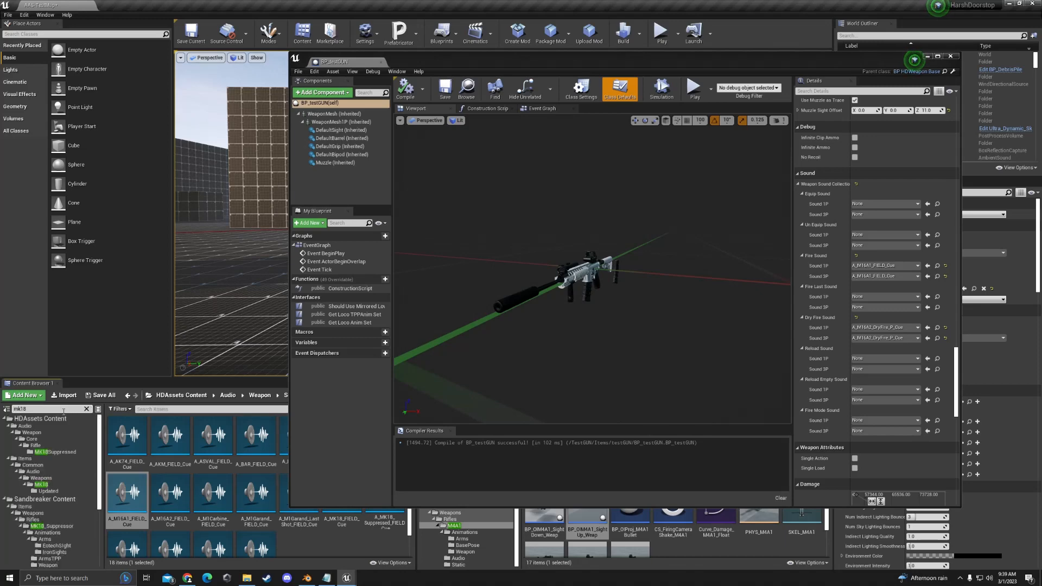
{"action": "left_click", "coordinate": [54, 452]}
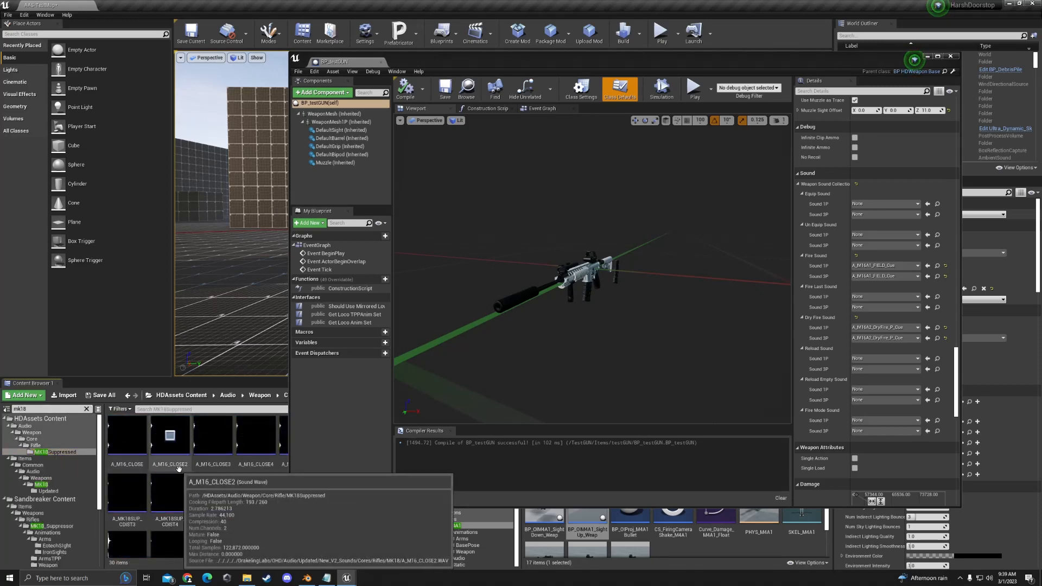
{"action": "scroll", "coordinate": [165, 466], "scroll_direction": "down", "scroll_amount": 2}
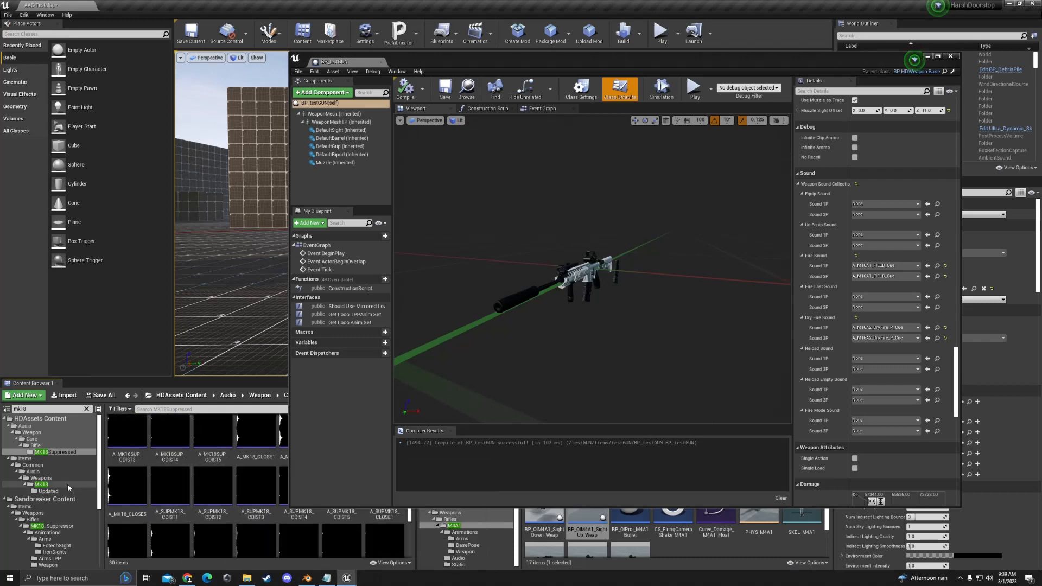
{"action": "left_click_drag", "start_coordinate": [499, 60], "coordinate": [704, 65]}
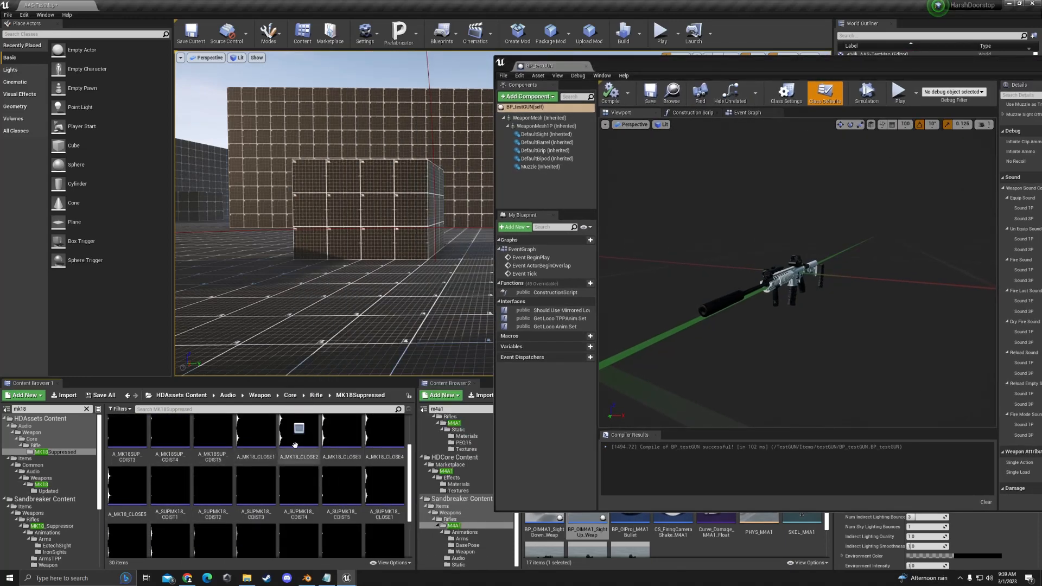
{"action": "scroll", "coordinate": [369, 444], "scroll_direction": "up", "scroll_amount": 2}
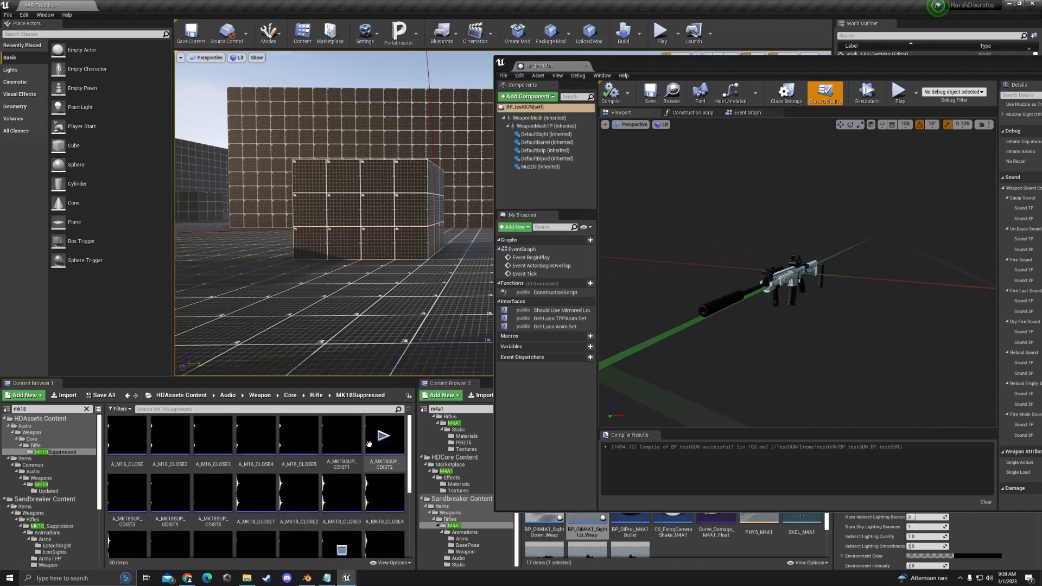
{"action": "left_click", "coordinate": [256, 492]}
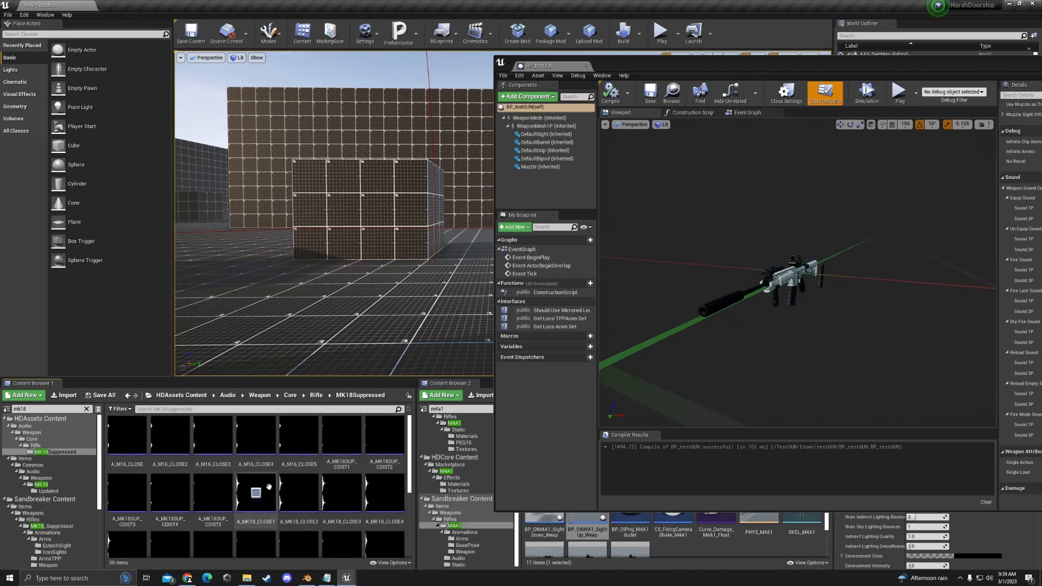
{"action": "scroll", "coordinate": [304, 481], "scroll_direction": "down", "scroll_amount": 3}
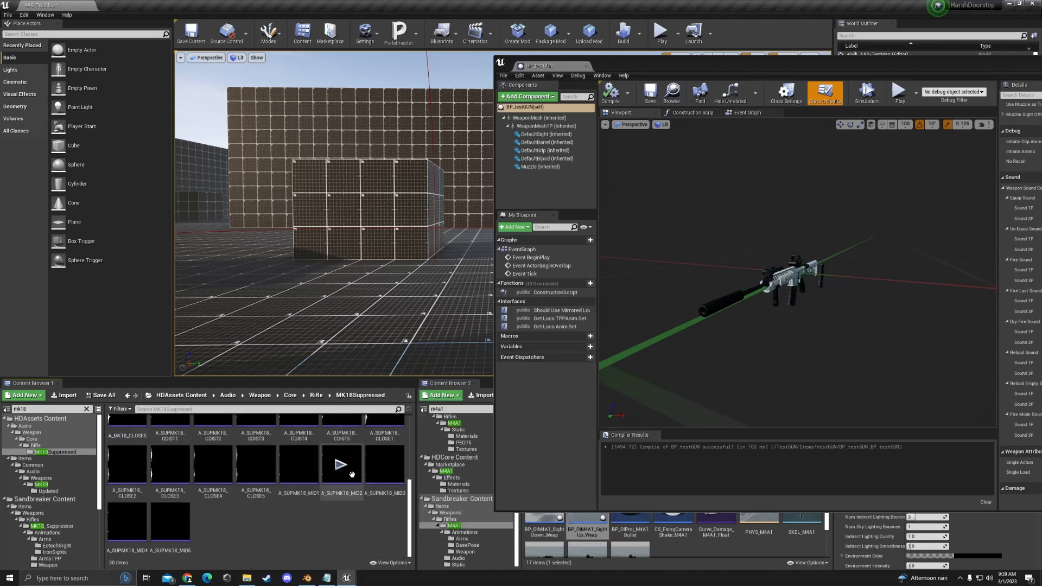
{"action": "scroll", "coordinate": [344, 466], "scroll_direction": "up", "scroll_amount": 2}
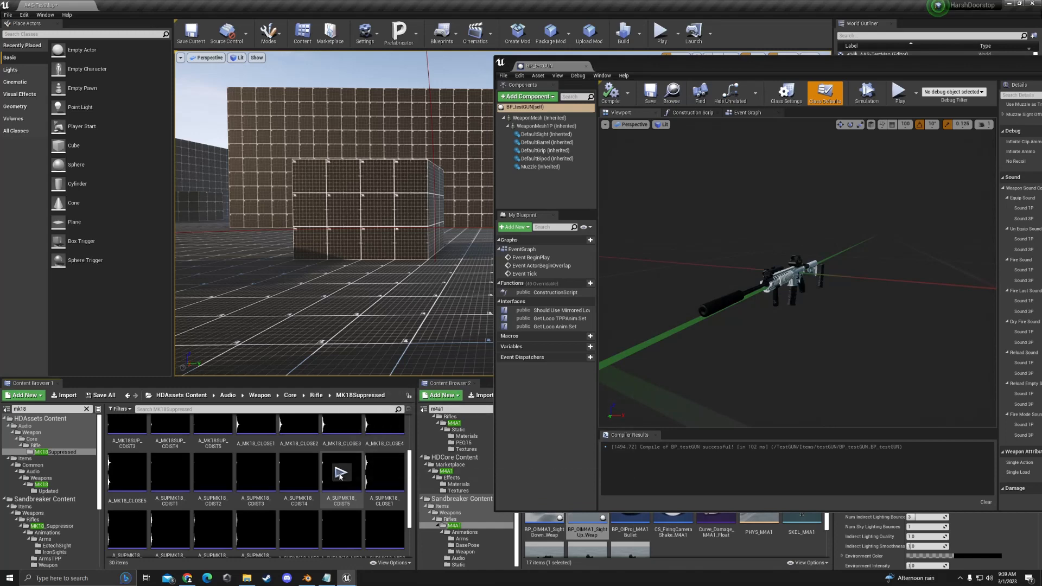
Open the MK18 folder under Items/Common/Audio/Weapons and preview its suppressed core shot sounds.
{"action": "left_click", "coordinate": [47, 447]}
{"action": "left_click", "coordinate": [44, 485]}
{"action": "scroll", "coordinate": [173, 471], "scroll_direction": "up", "scroll_amount": 2}
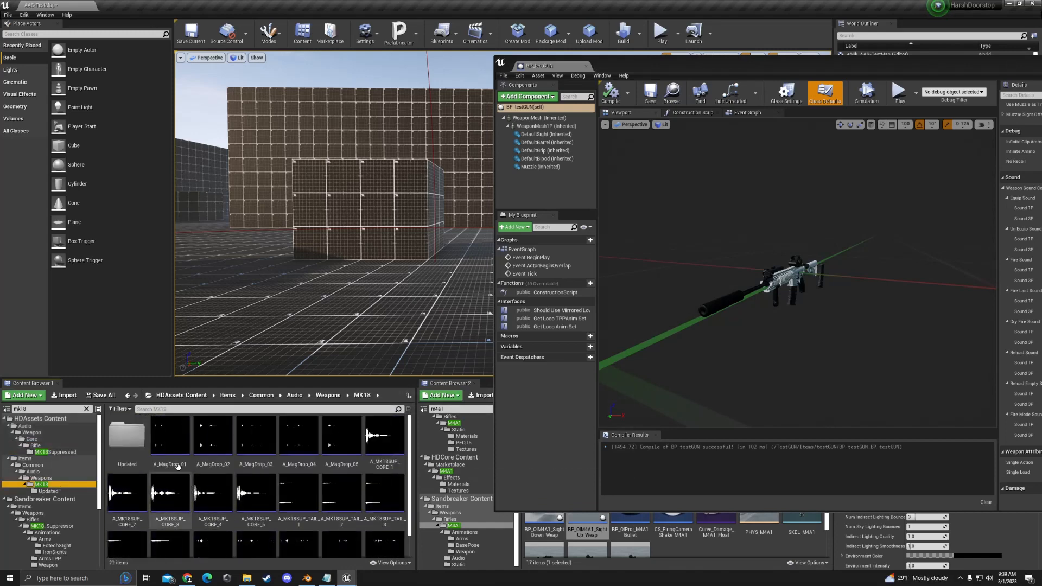
{"action": "left_click", "coordinate": [172, 492]}
{"action": "scroll", "coordinate": [215, 490], "scroll_direction": "down", "scroll_amount": 1}
{"action": "left_click", "coordinate": [208, 466]}
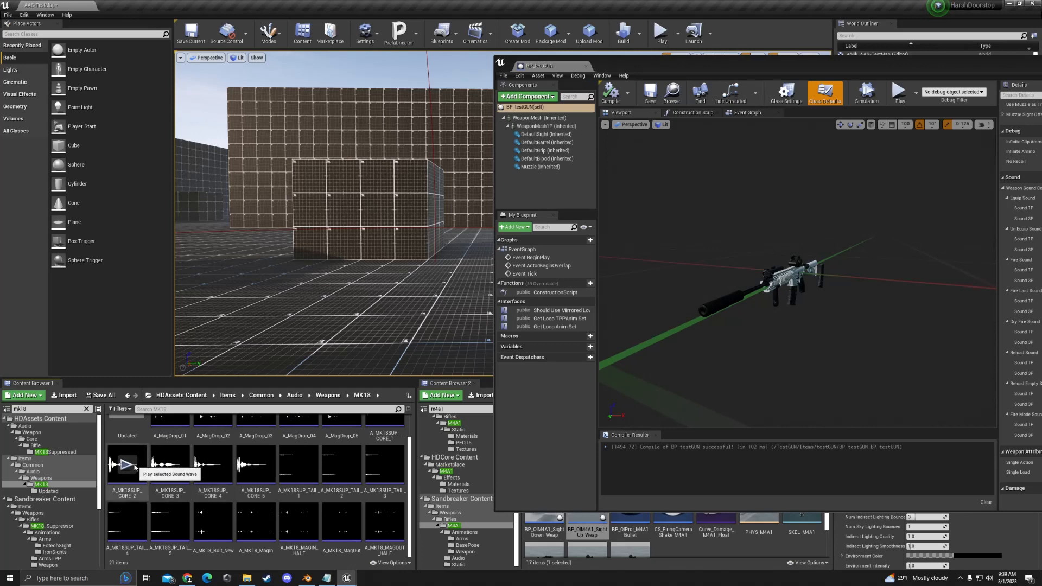
{"action": "scroll", "coordinate": [326, 467], "scroll_direction": "up", "scroll_amount": 1}
Assign the sound wave A_MK18SUP_CORE_1 to Sound 1P of BP_testGUN's Fire Sound.
{"action": "left_click", "coordinate": [384, 423]}
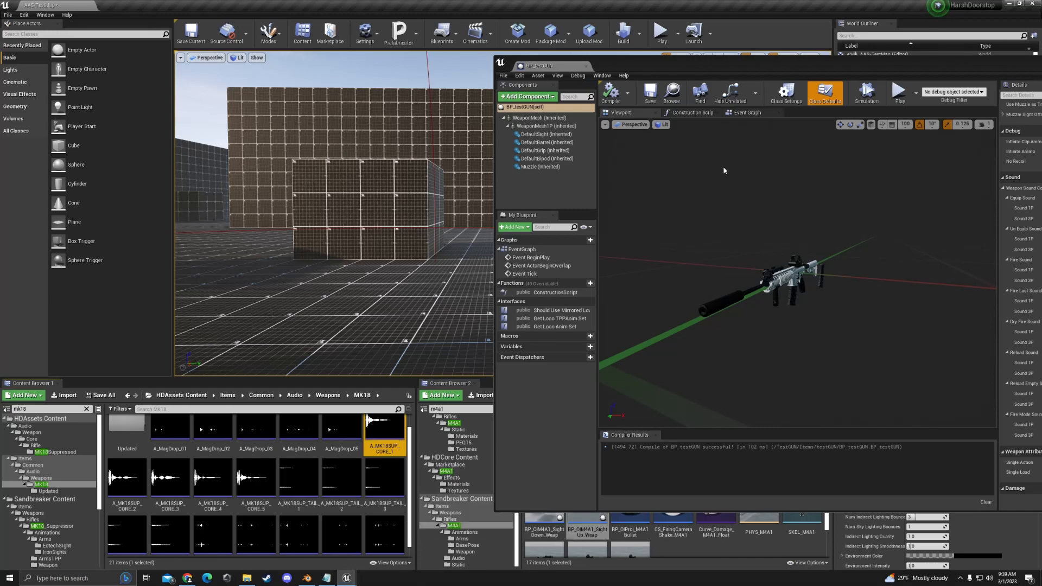
{"action": "left_click_drag", "start_coordinate": [780, 65], "coordinate": [475, 77]}
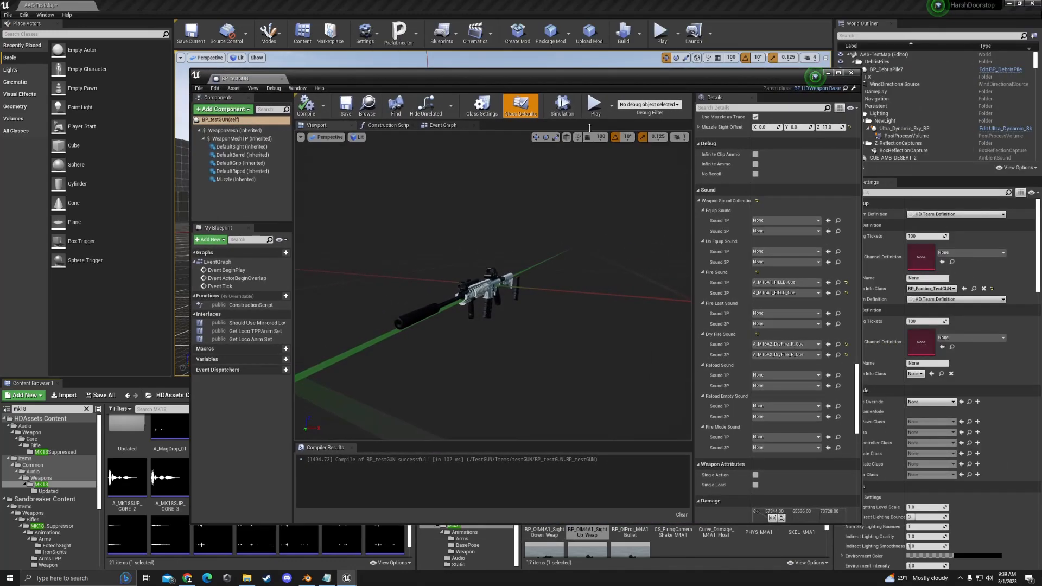
{"action": "left_click", "coordinate": [829, 283]}
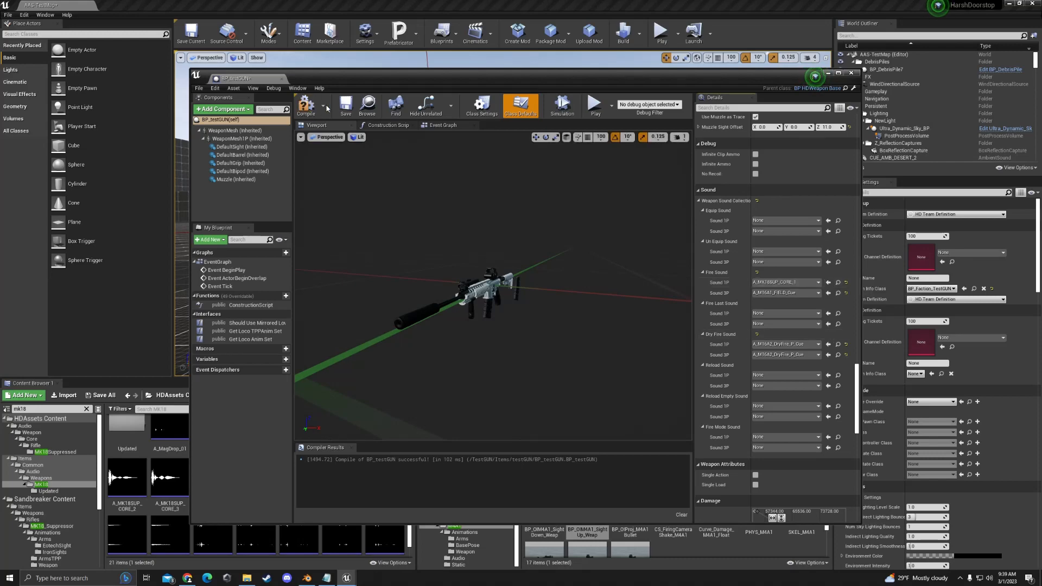
Compile BP_testGUN and deploy from the BLUFOR spawn in a full-screen play session.
{"action": "left_click", "coordinate": [307, 107]}
{"action": "left_click", "coordinate": [828, 73]}
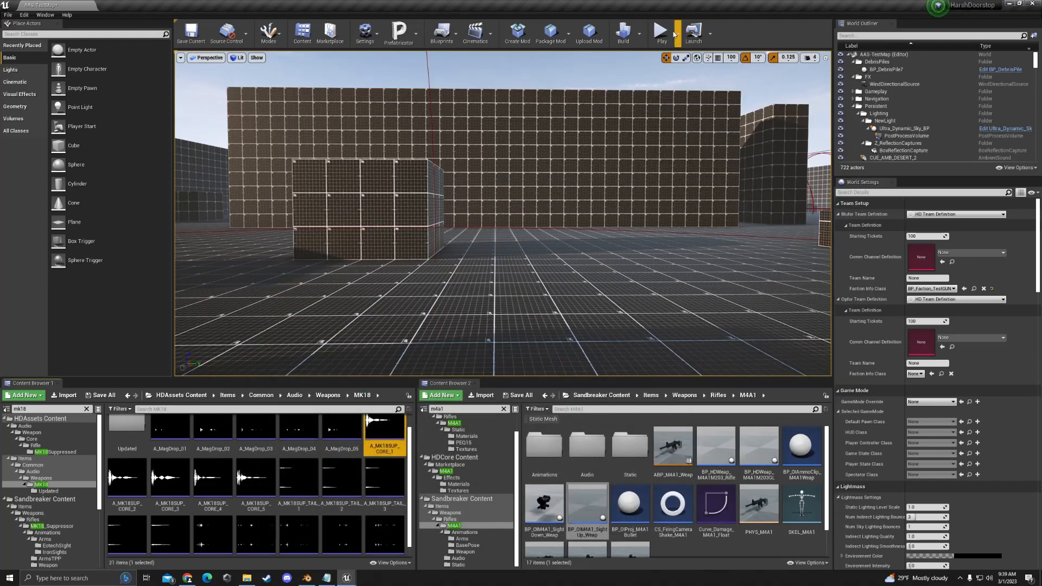
{"action": "left_click", "coordinate": [661, 31]}
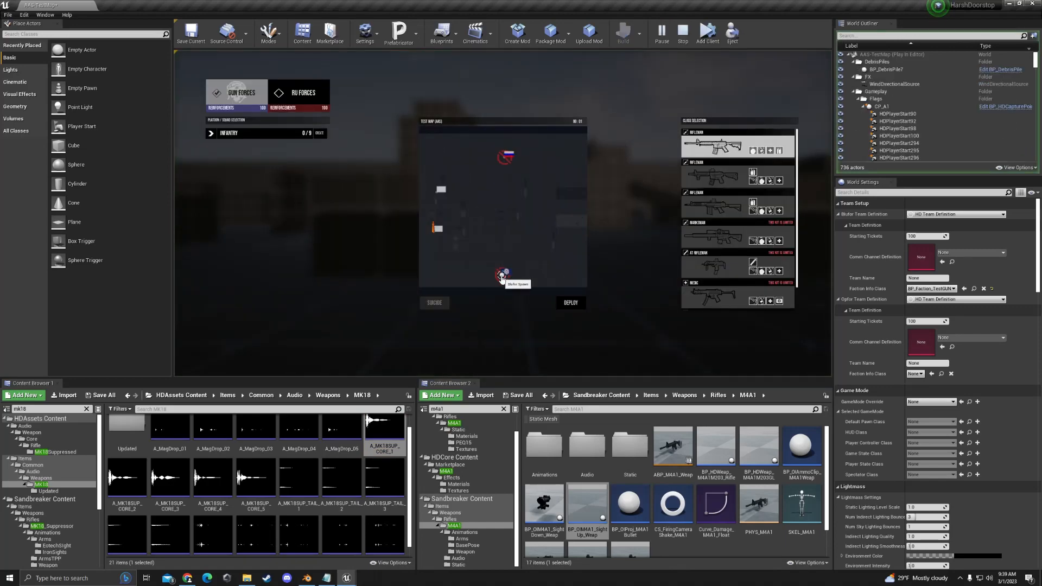
{"action": "left_click", "coordinate": [571, 302]}
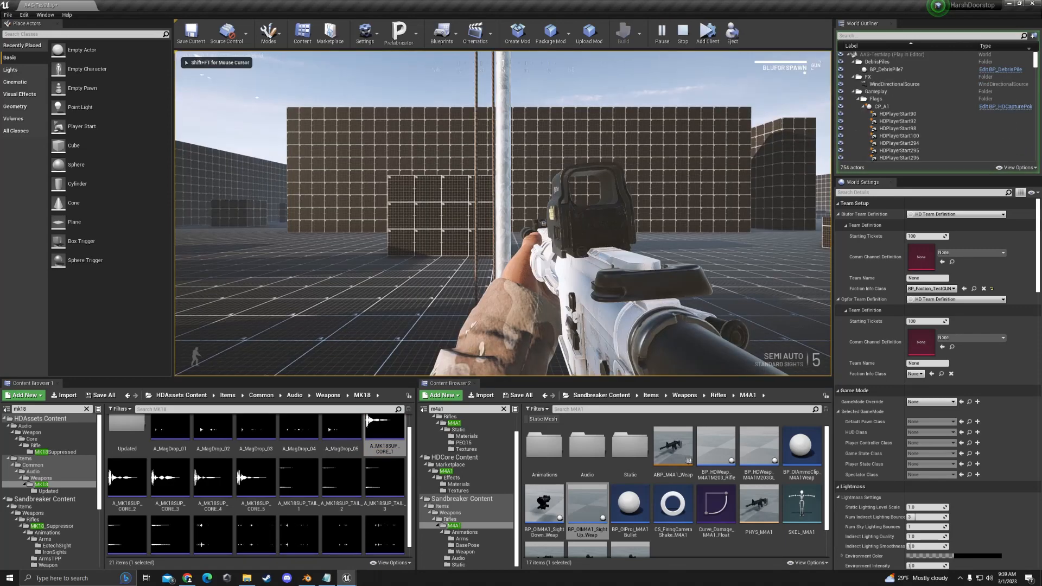
{"action": "key", "text": "F11"}
Test the suppressed fire sound by shooting in semi auto, then in full auto while aiming through the sight.
{"action": "left_click", "coordinate": [520, 285]}
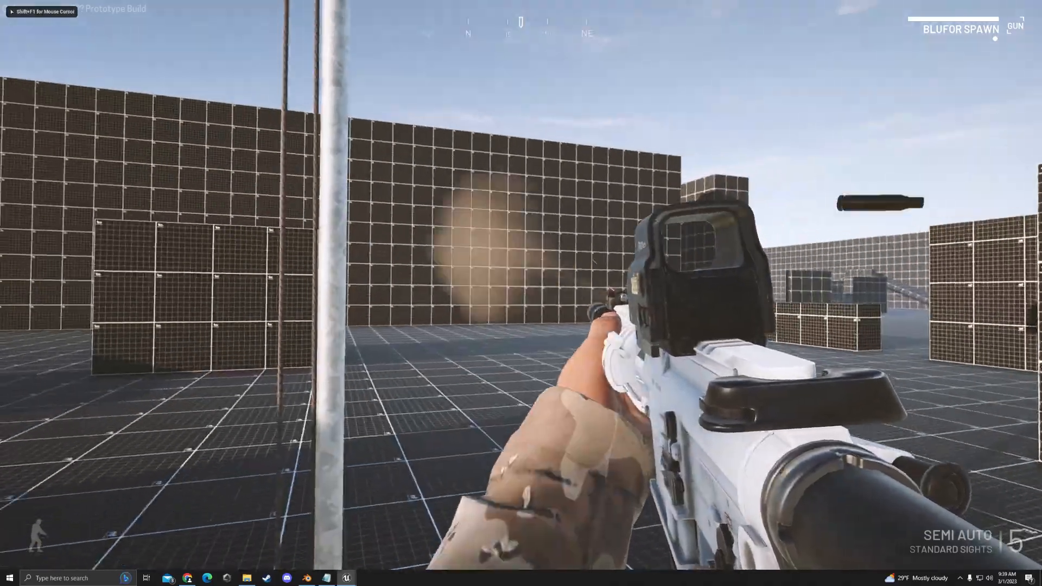
{"action": "key", "text": "w"}
{"action": "key", "text": "x"}
{"action": "right_click", "coordinate": [521, 284]}
{"action": "left_click", "coordinate": [520, 285]}
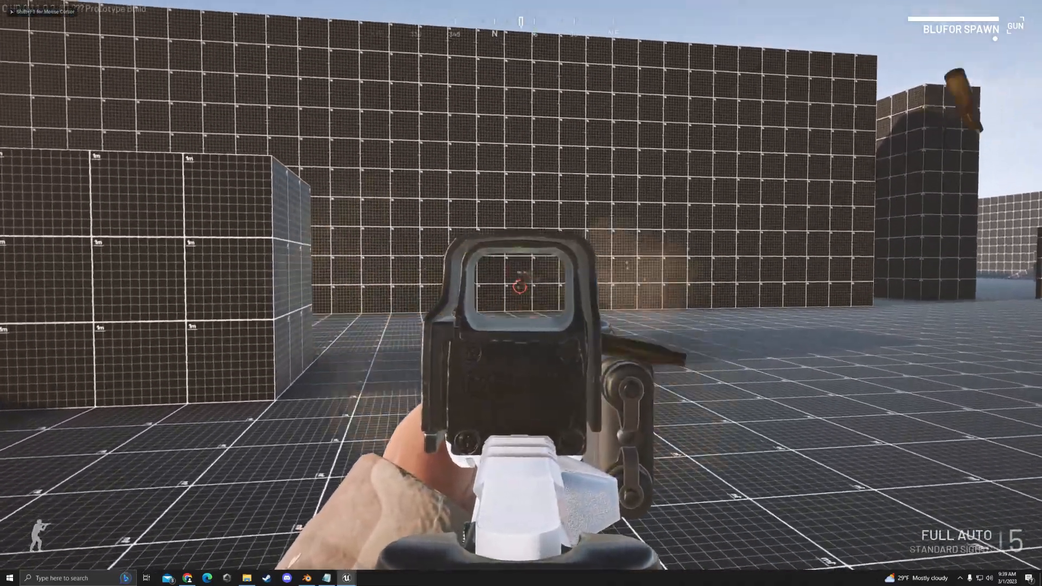
{"action": "right_click", "coordinate": [520, 284]}
{"action": "key", "text": "w"}
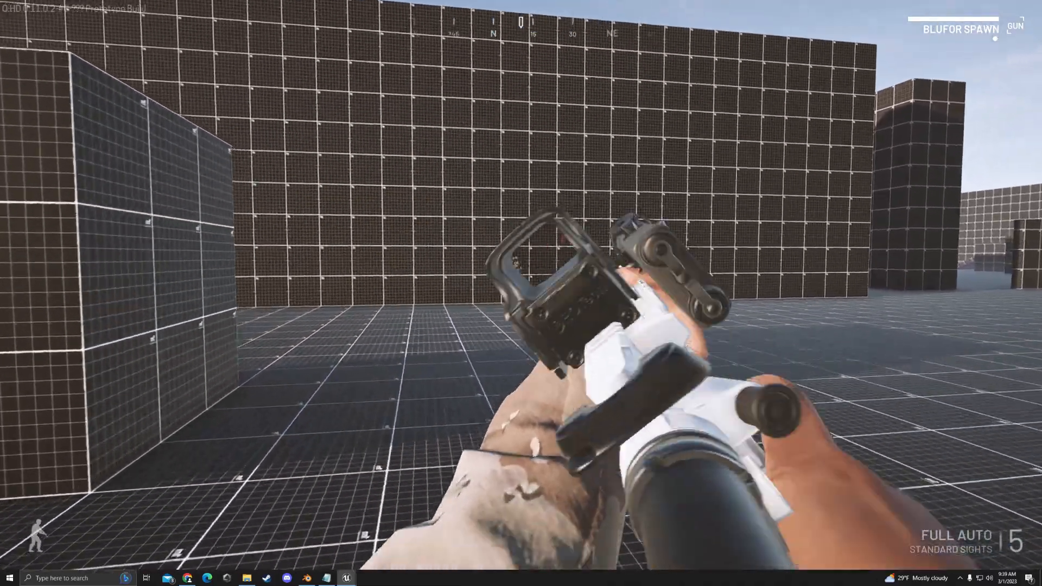
Reload the test weapon and run across the test map.
{"action": "key", "text": "r"}
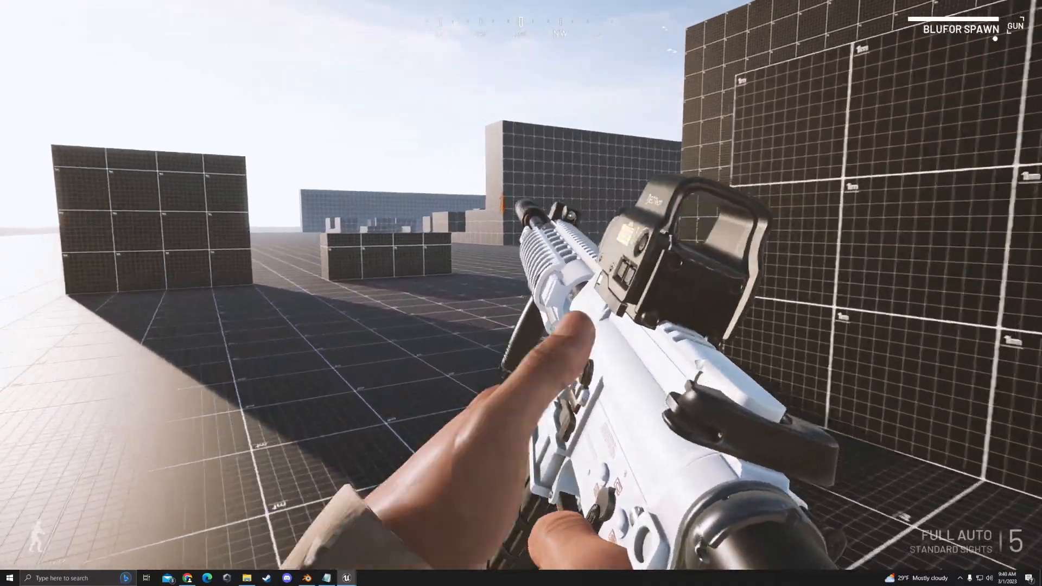
{"action": "key", "text": "shift+w"}
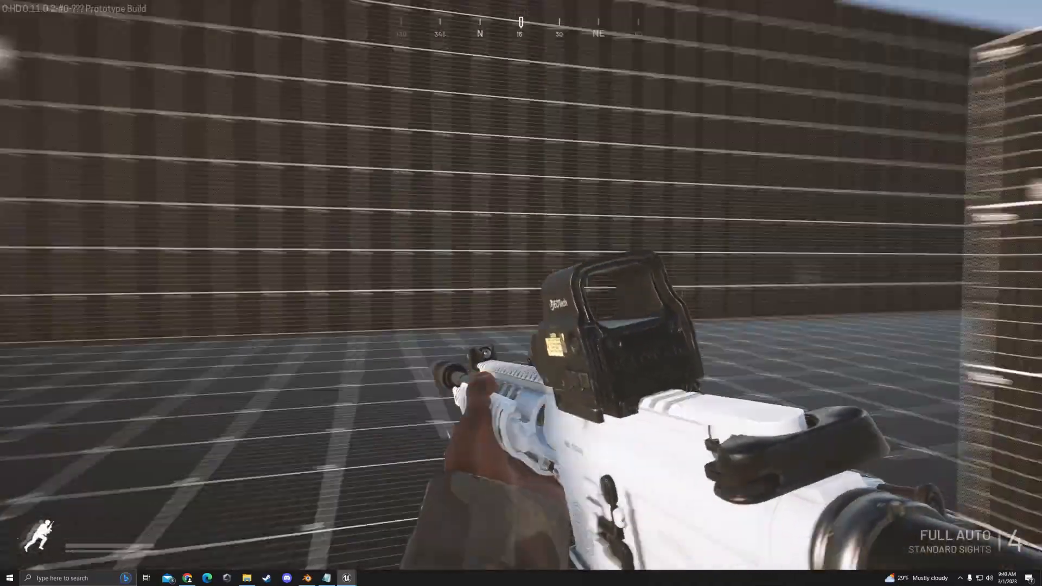
{"action": "key", "text": "w"}
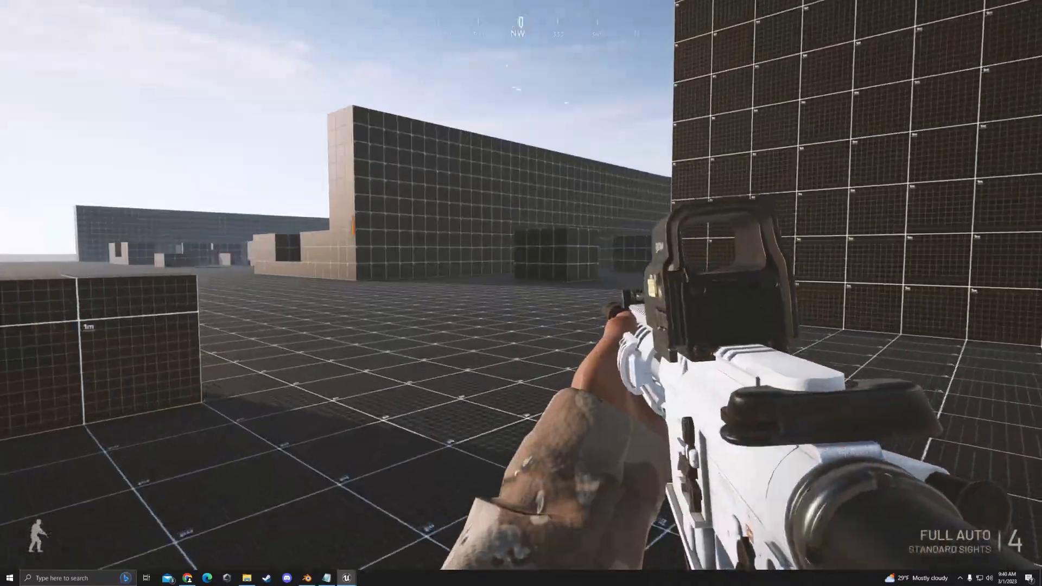
{"action": "key", "text": "w"}
{"action": "key", "text": "w"}
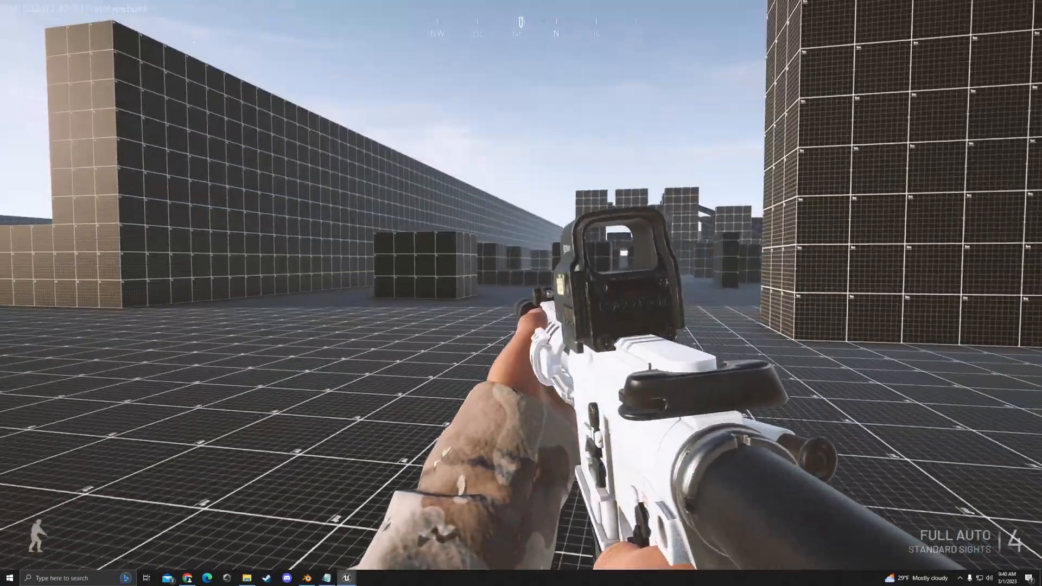
Fire another full-auto burst, reload the weapon and end the play session.
{"action": "right_click", "coordinate": [521, 293]}
{"action": "left_click", "coordinate": [521, 293]}
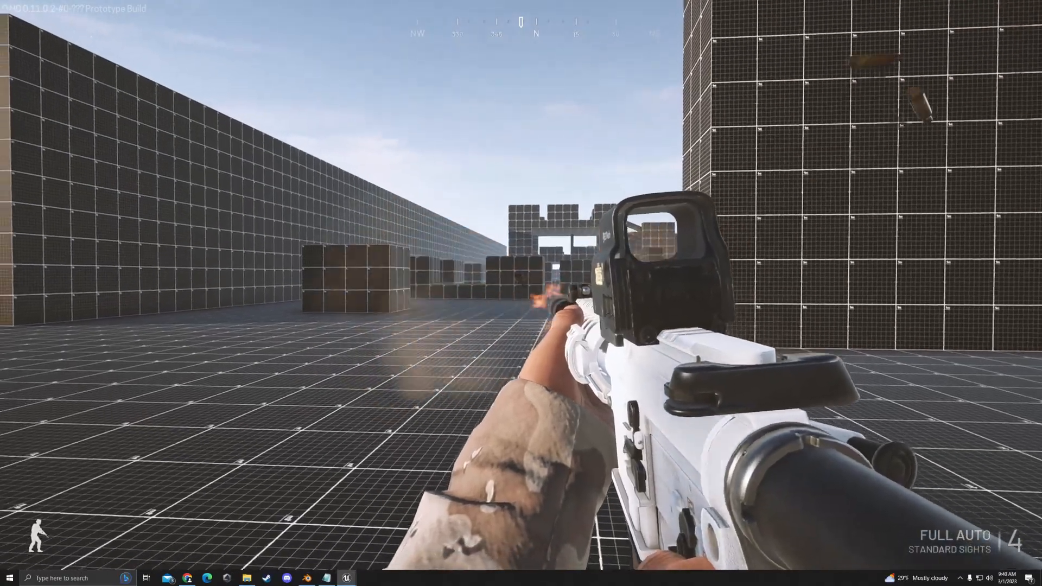
{"action": "key", "text": "r"}
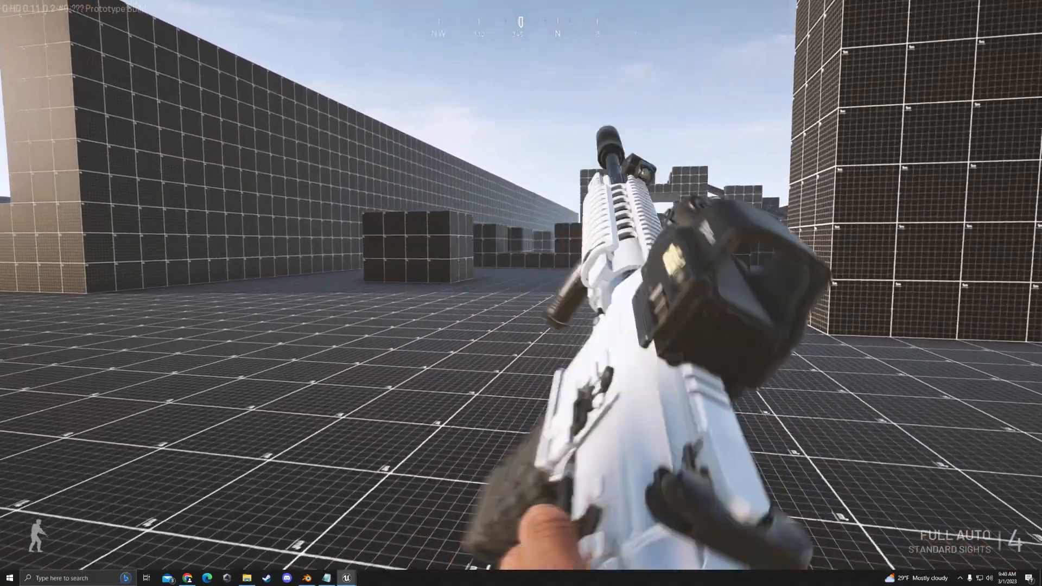
{"action": "key", "text": "w"}
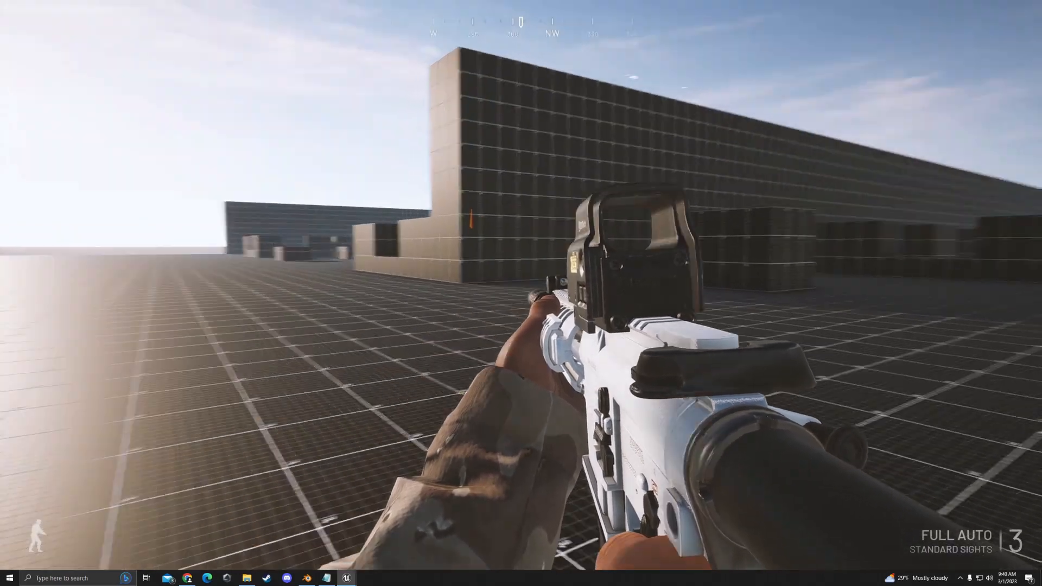
{"action": "key", "text": "Escape"}
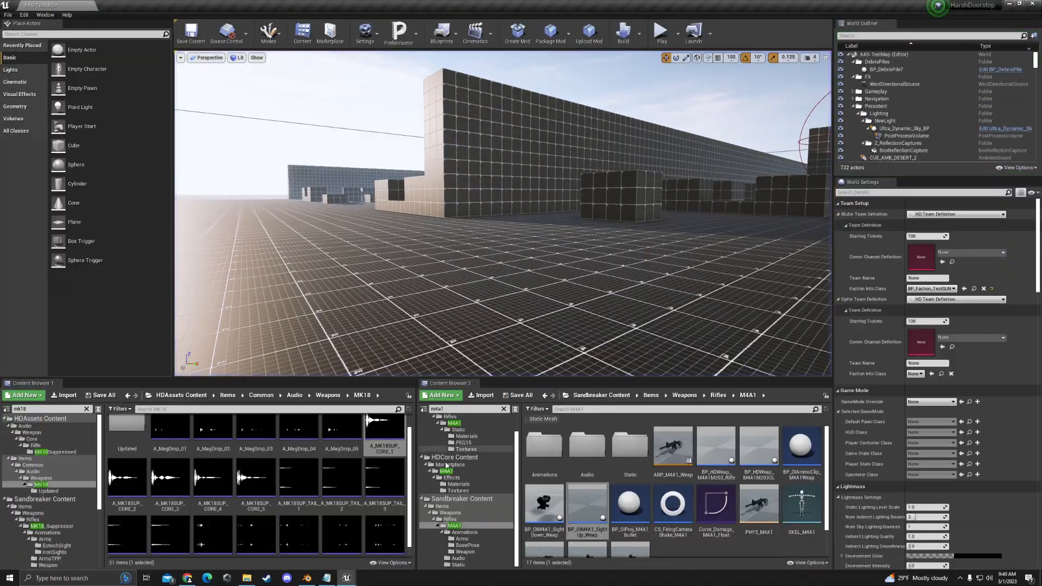
Return the first content browser to the TestGUN Content/Items/testGUN folder.
{"action": "key", "text": "alt+Left"}
{"action": "key", "text": "alt+Left"}
{"action": "key", "text": "alt+Left"}
{"action": "key", "text": "alt+Left"}
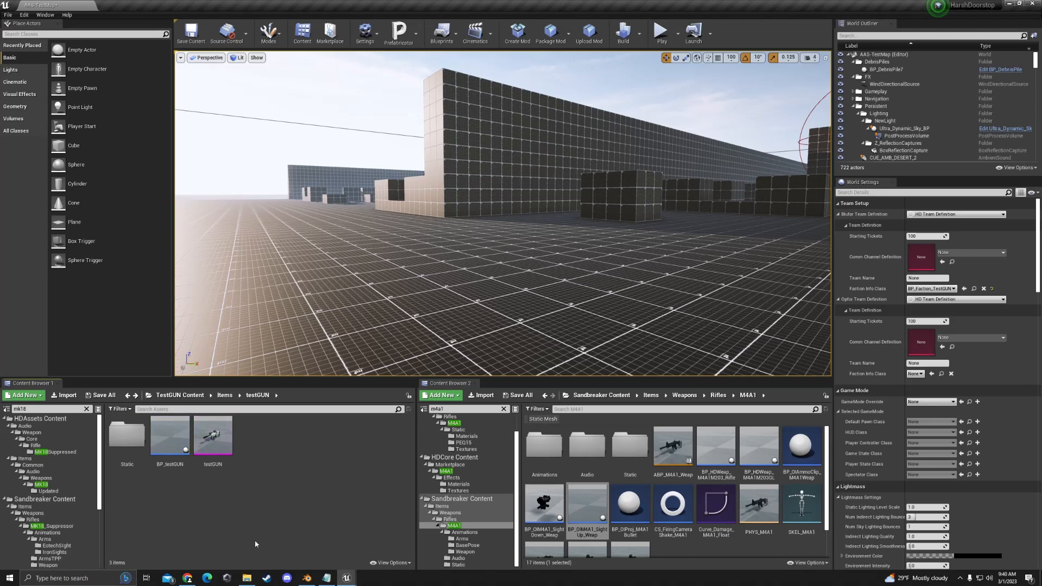
{"action": "left_click", "coordinate": [251, 578]}
{"action": "left_click", "coordinate": [253, 578]}
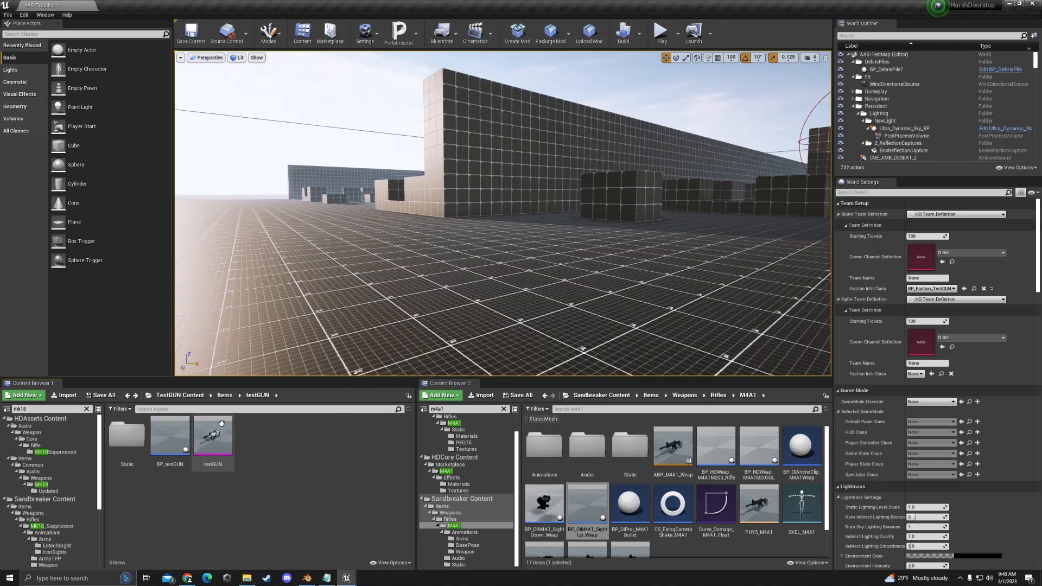